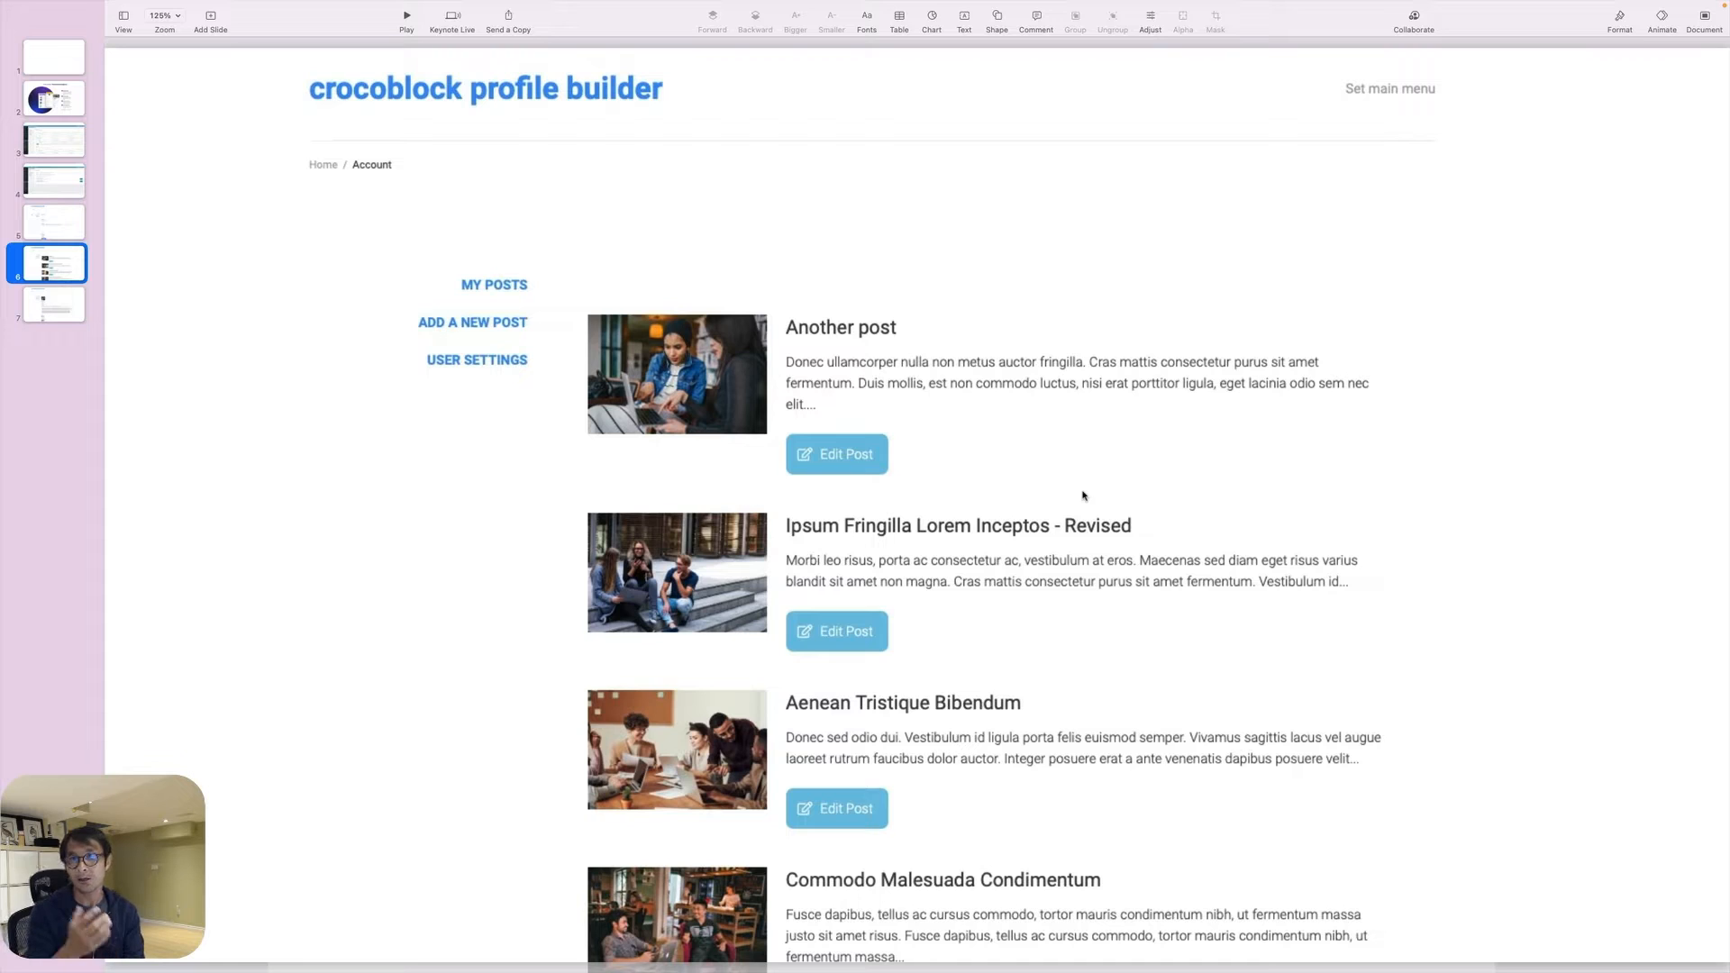
{"action": "key", "text": "Down"}
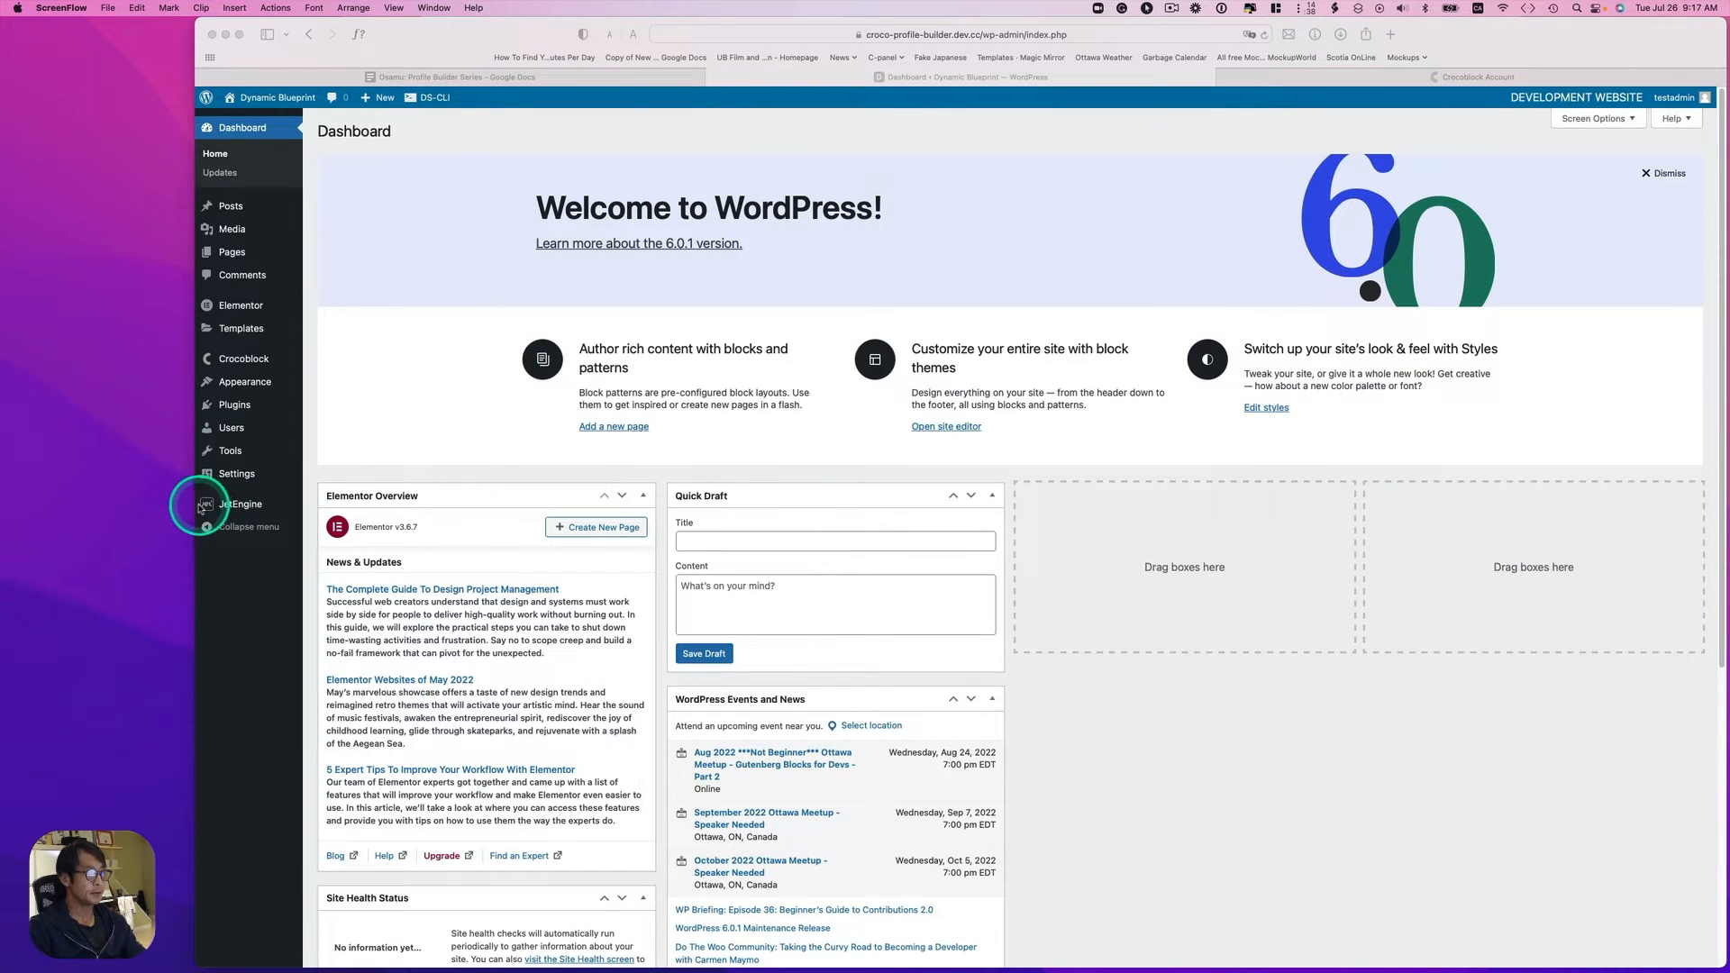
Step: Enable JetEngine's Forms (Legacy) and Profile Builder modules and save the module settings
{"action": "left_click", "coordinate": [233, 504]}
{"action": "left_click", "coordinate": [304, 507]}
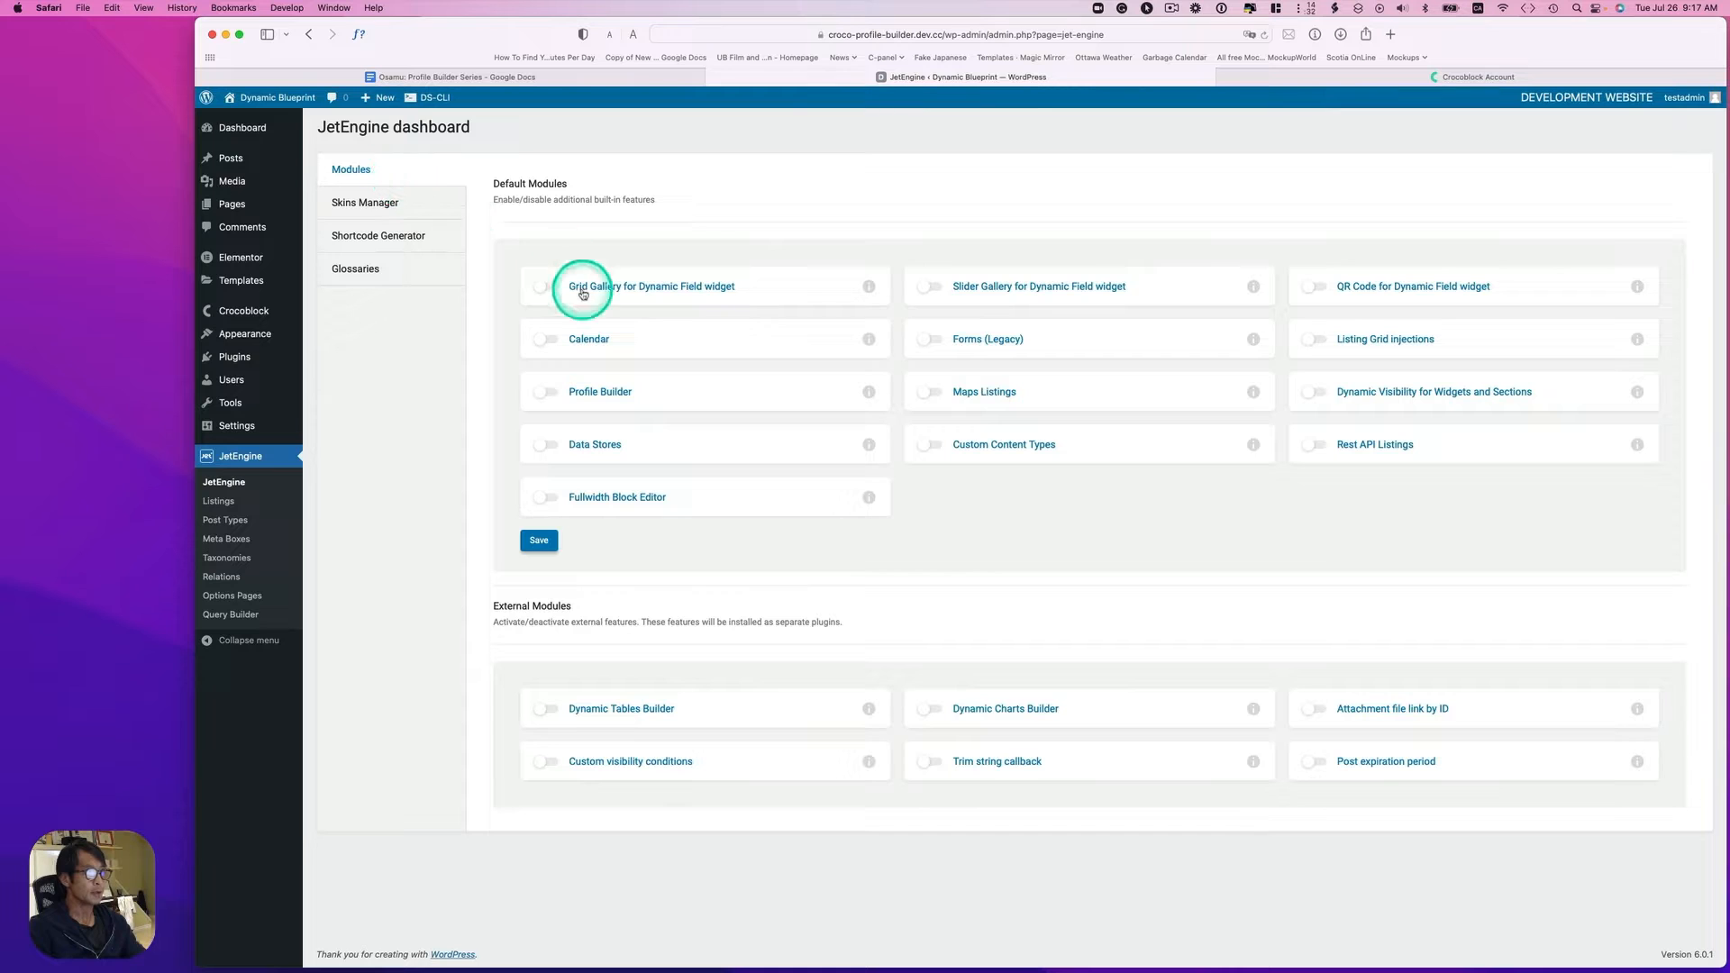
{"action": "left_click", "coordinate": [933, 342]}
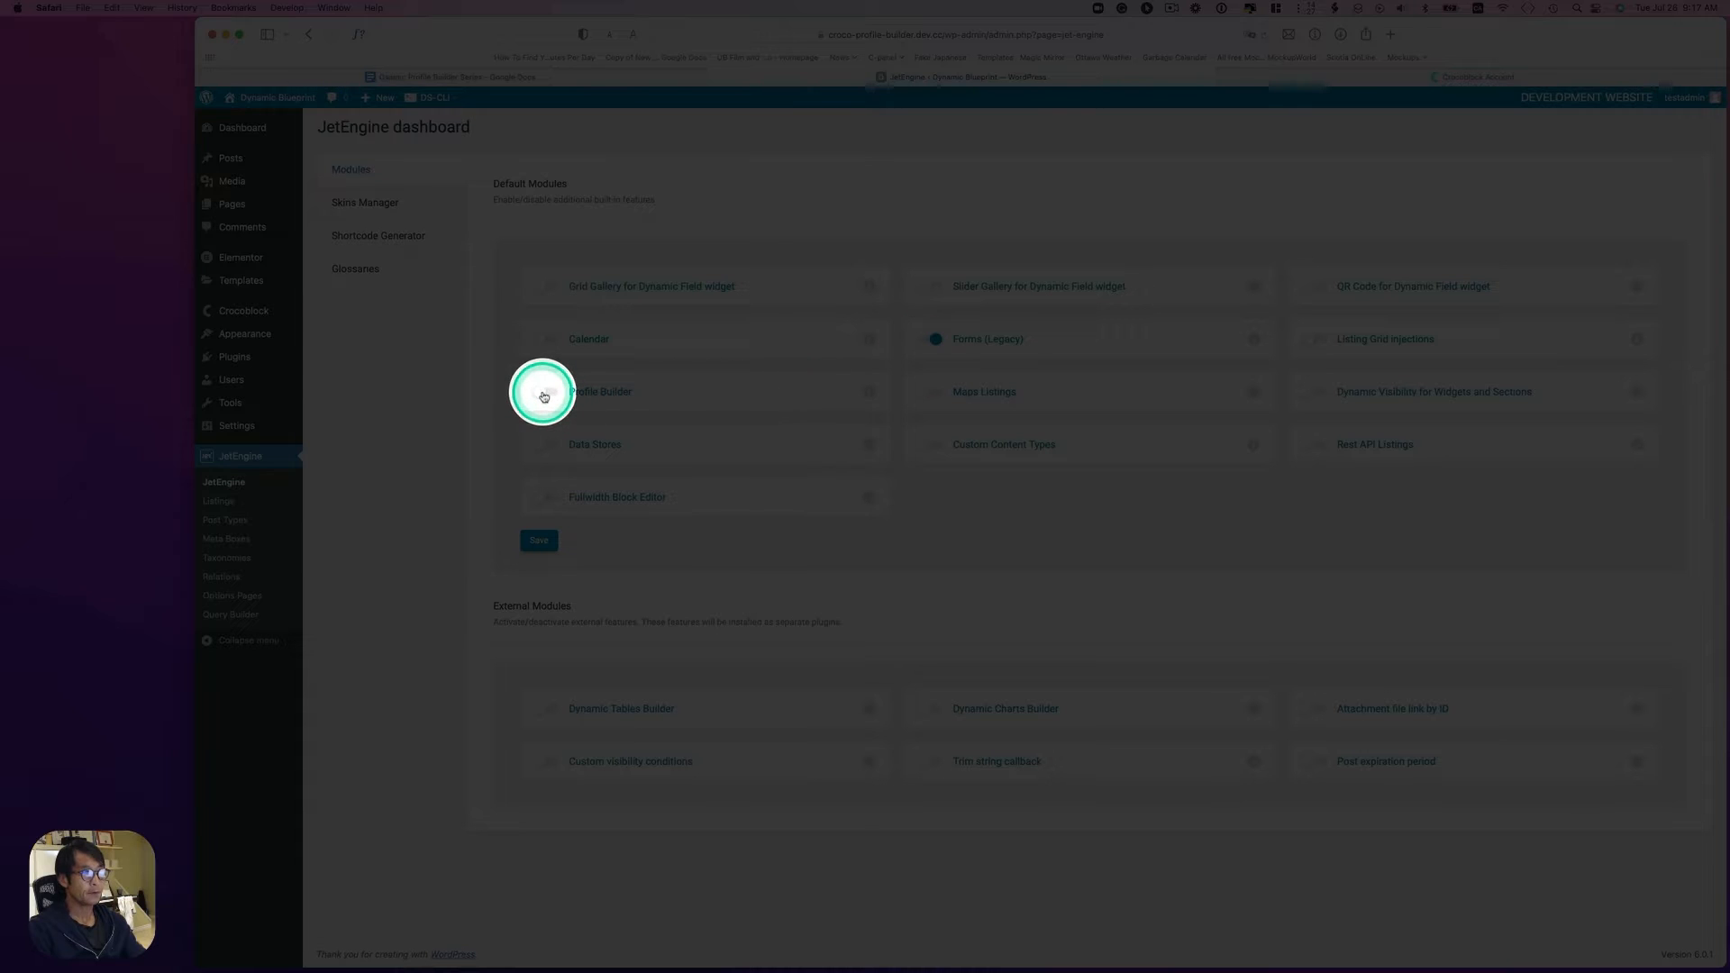
{"action": "left_click", "coordinate": [540, 539]}
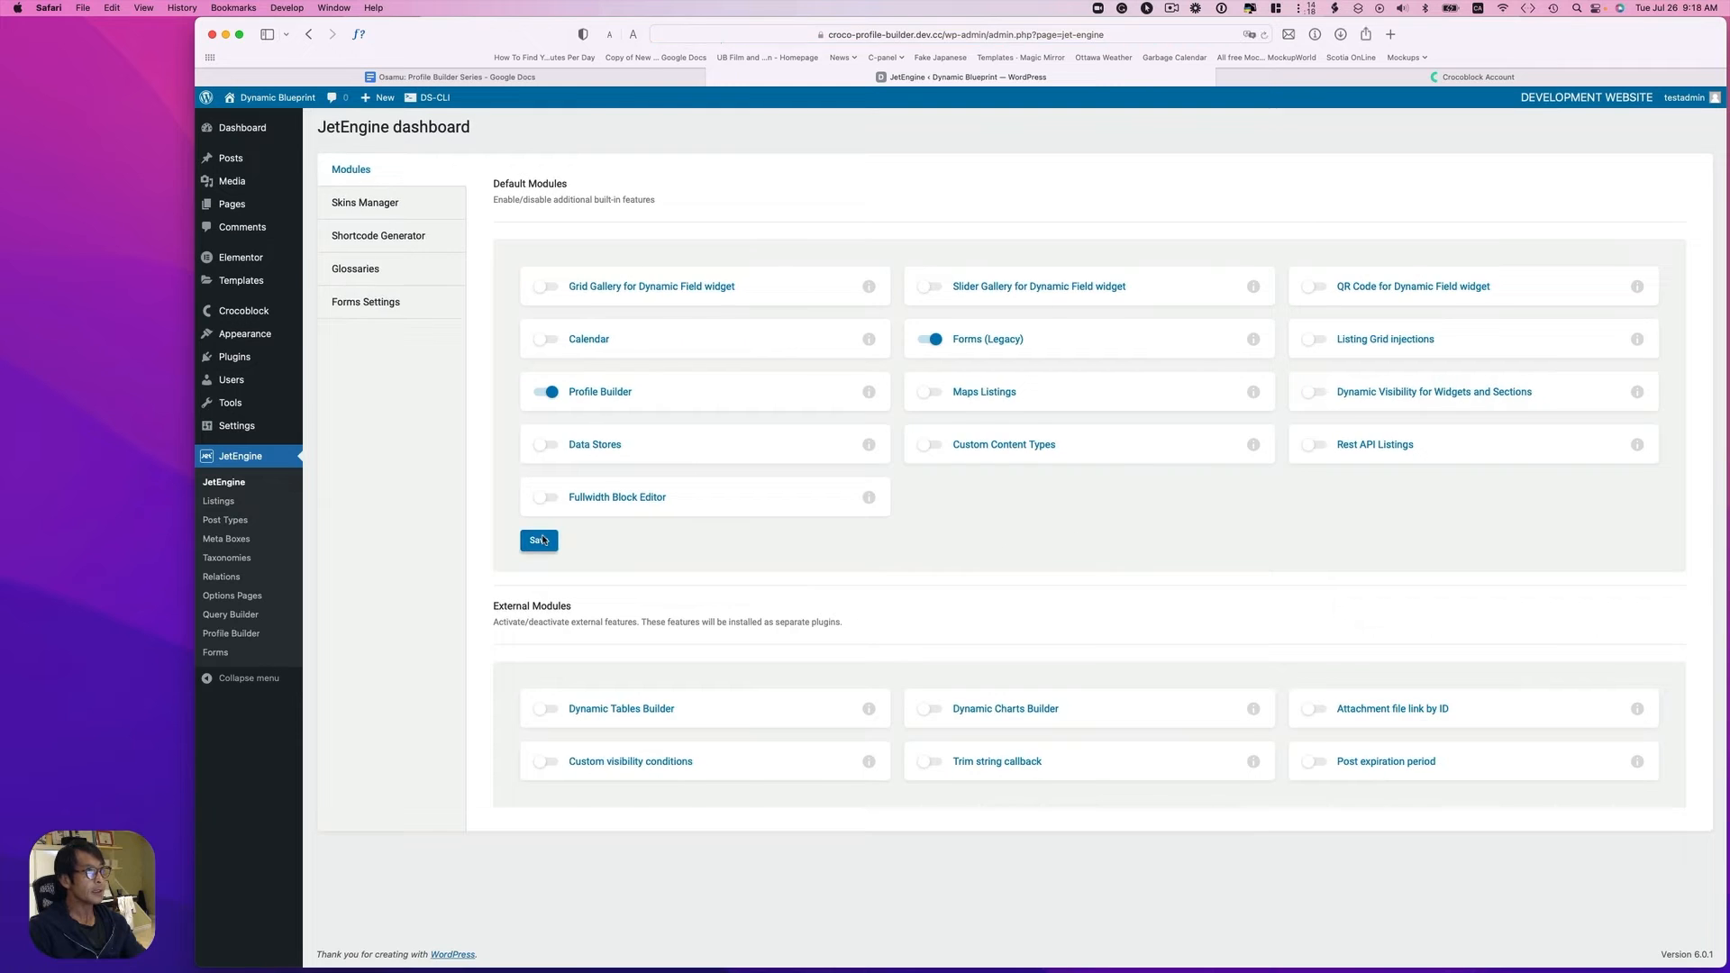
Step: Import the "User profile with editable content" preset from JetEngine's Skins Manager
{"action": "left_click", "coordinate": [365, 205]}
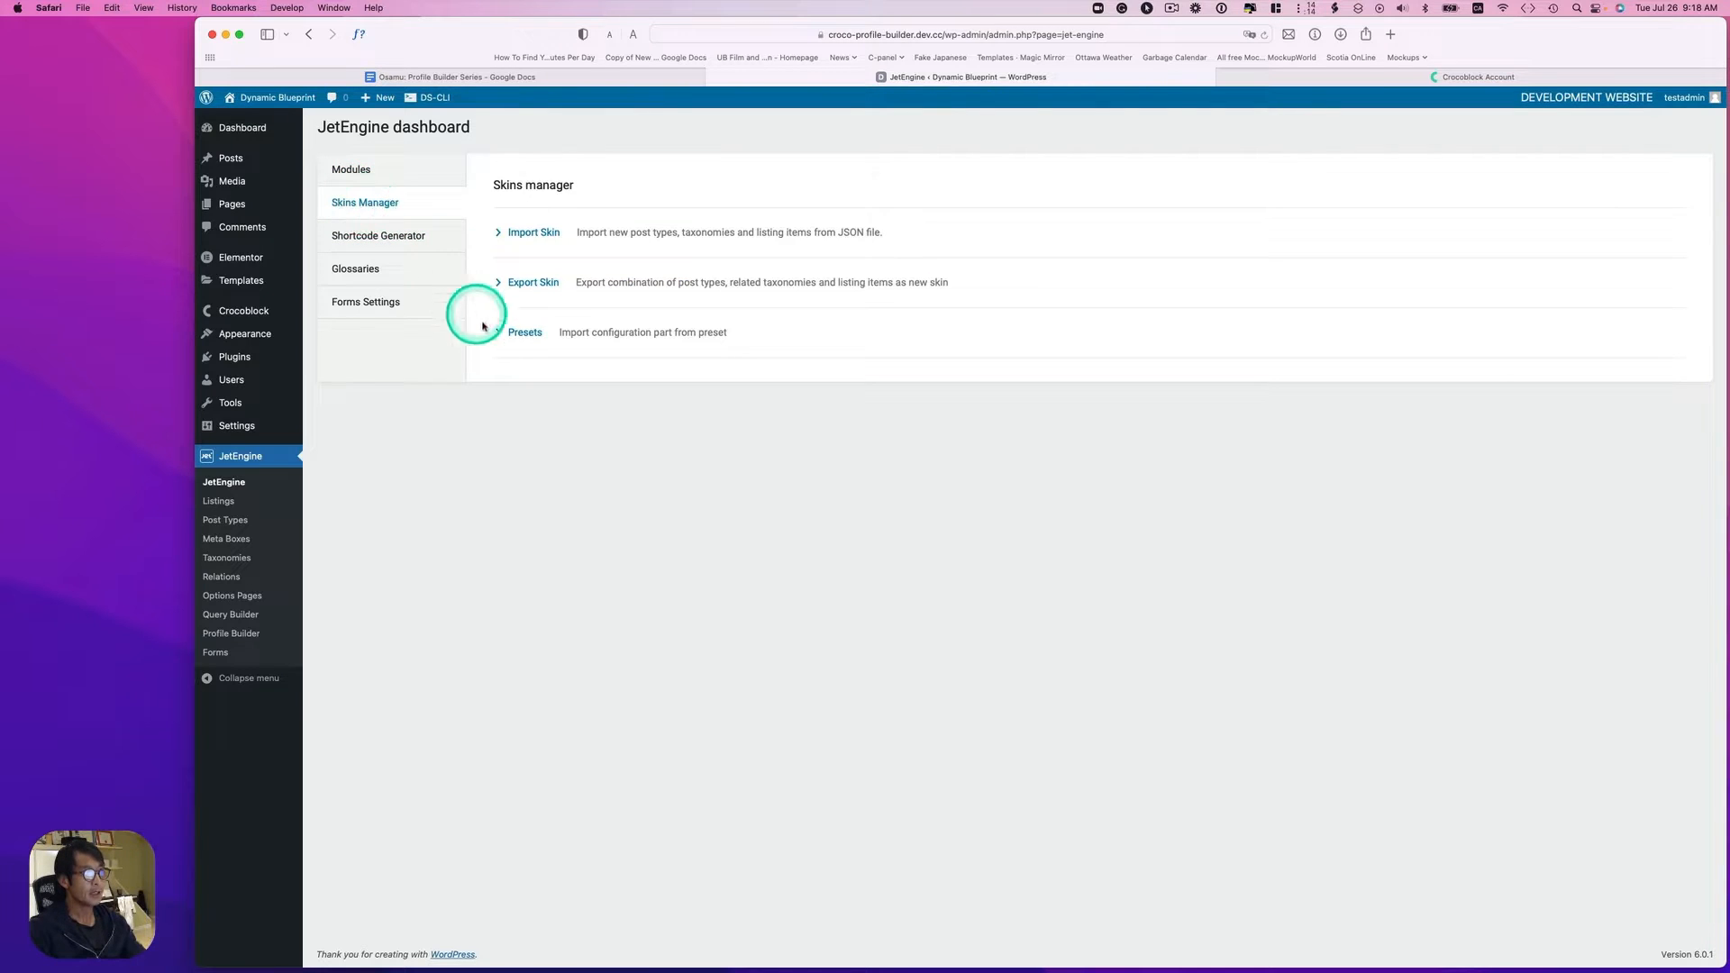
{"action": "left_click", "coordinate": [525, 333]}
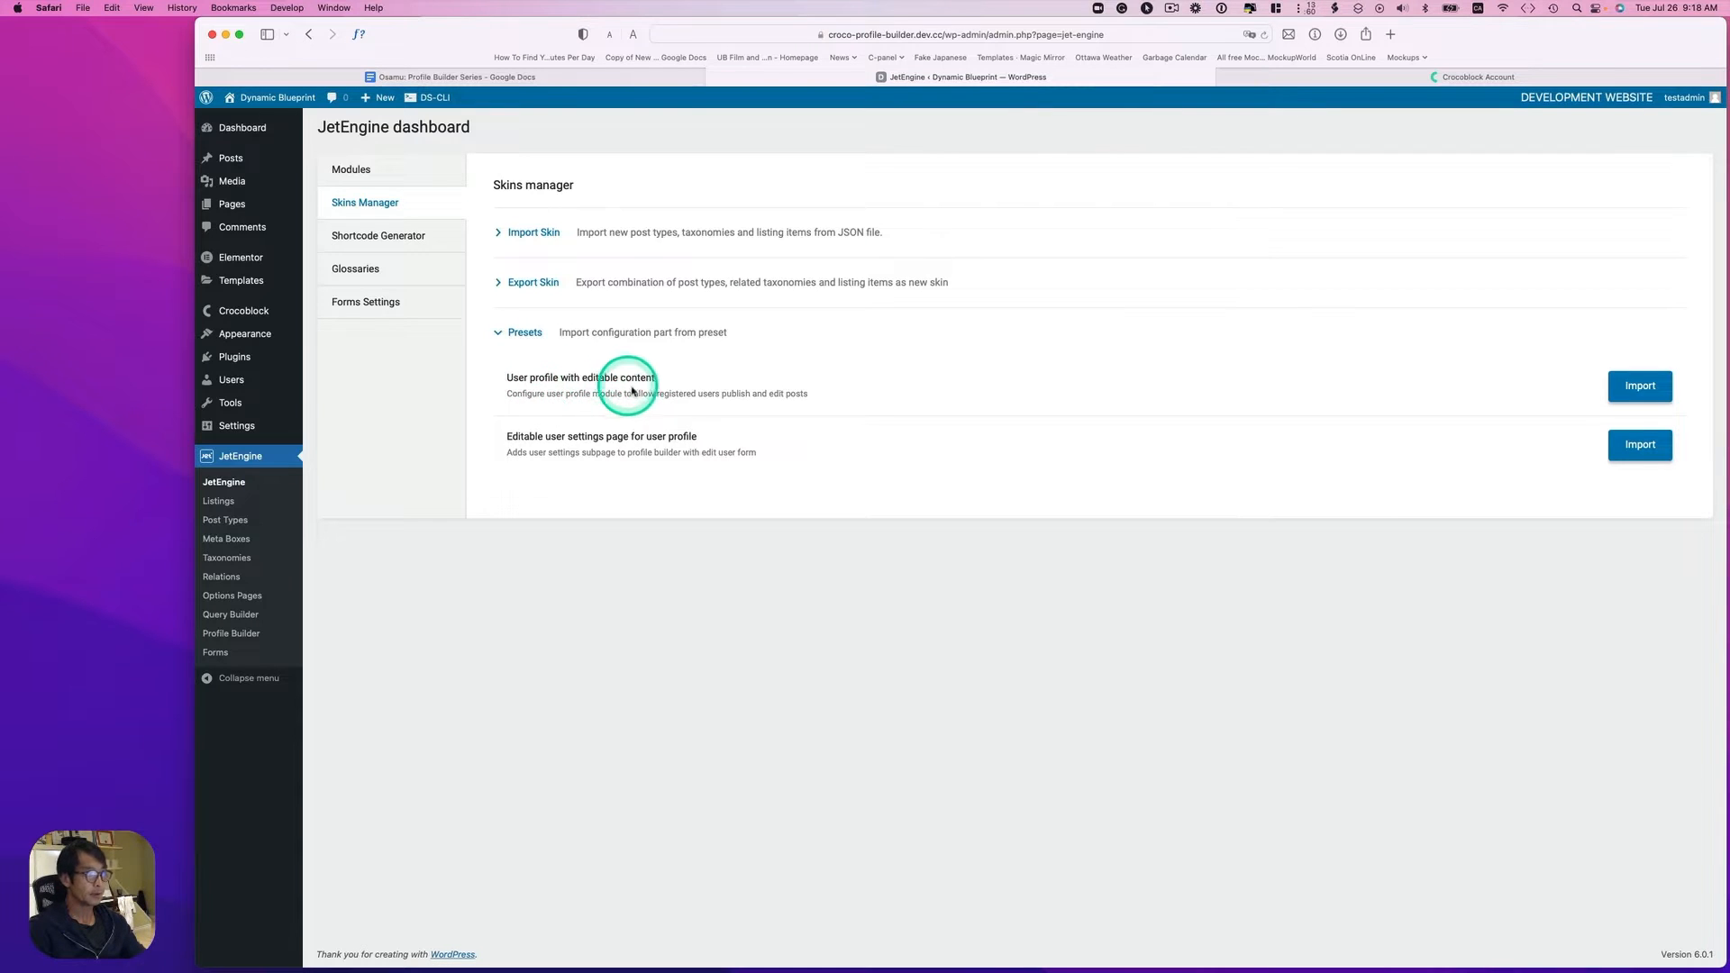
{"action": "left_click", "coordinate": [1651, 387]}
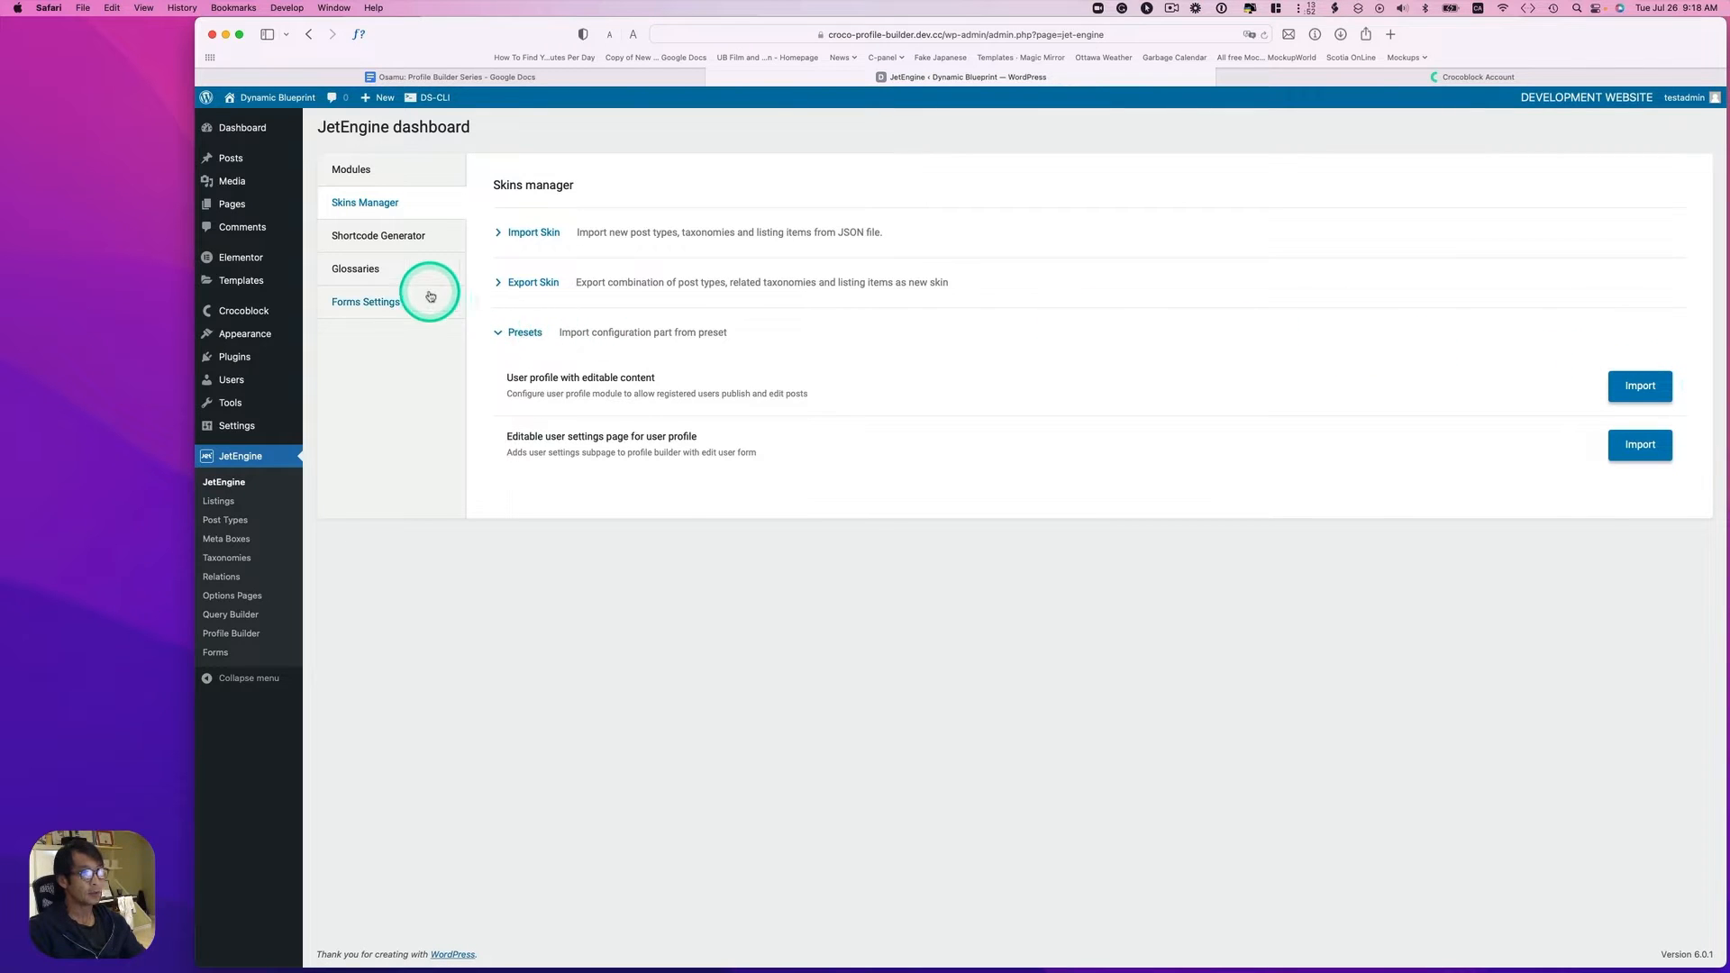
Step: Check the site's pages, saved Elementor templates and JetEngine forms for items added by the preset
{"action": "left_click", "coordinate": [239, 212]}
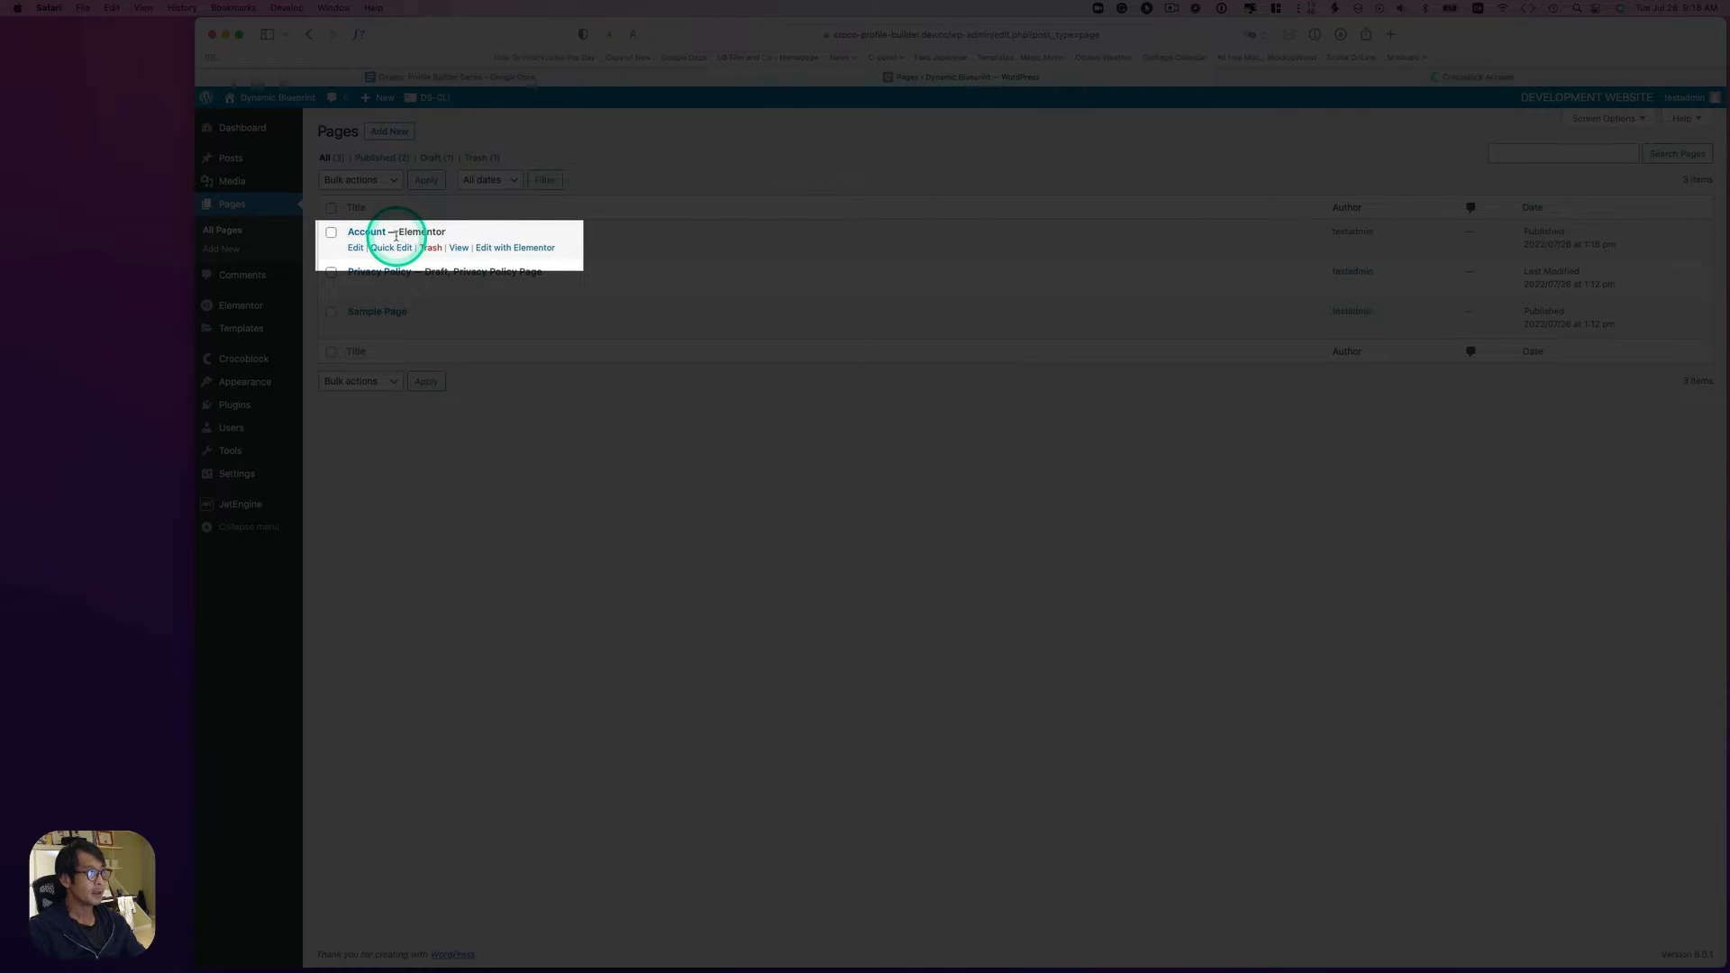
{"action": "mouse_move", "coordinate": [257, 306]}
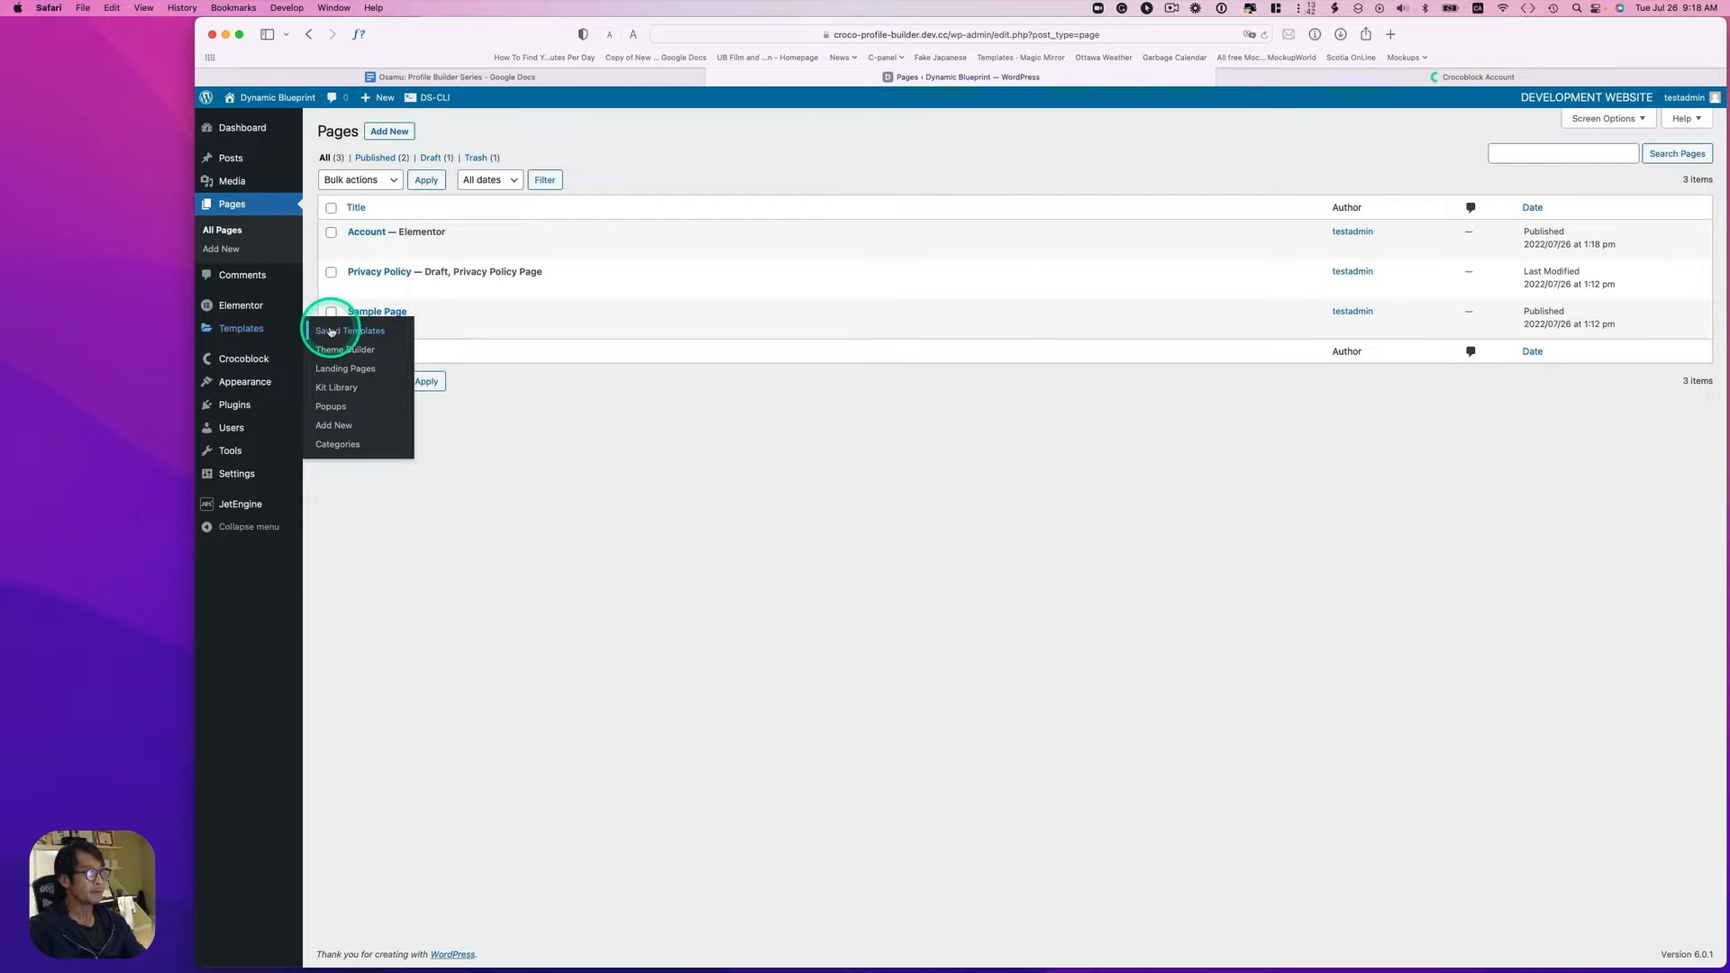
{"action": "left_click", "coordinate": [330, 332]}
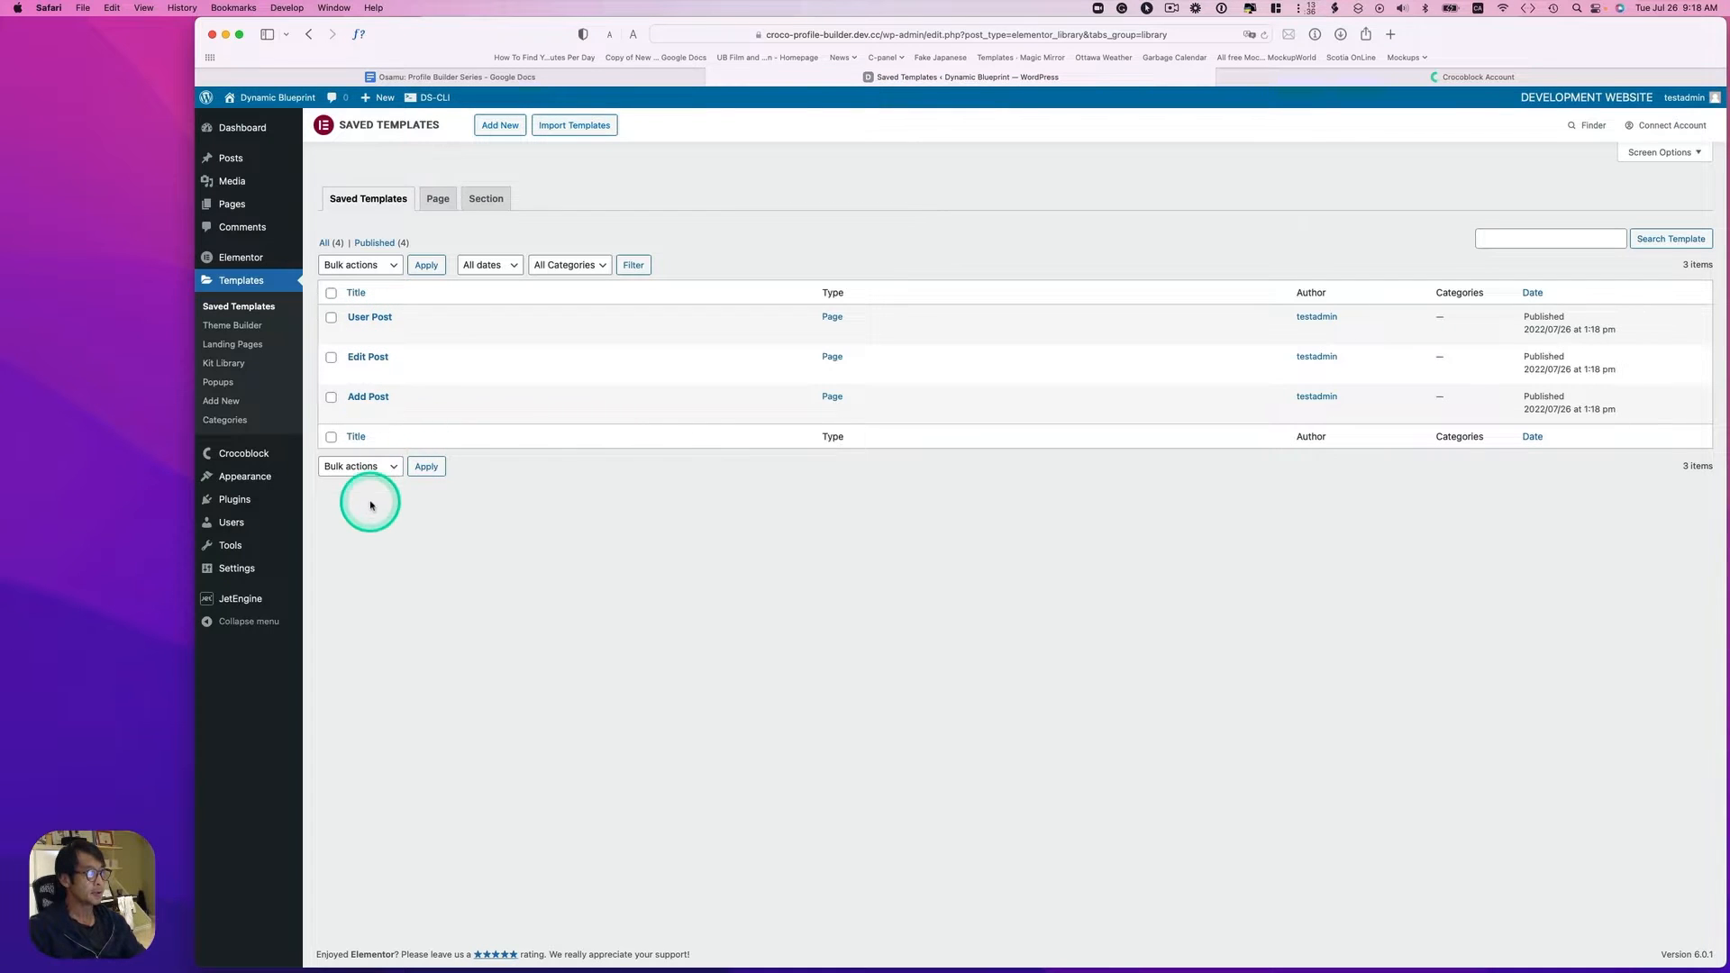
{"action": "mouse_move", "coordinate": [253, 604]}
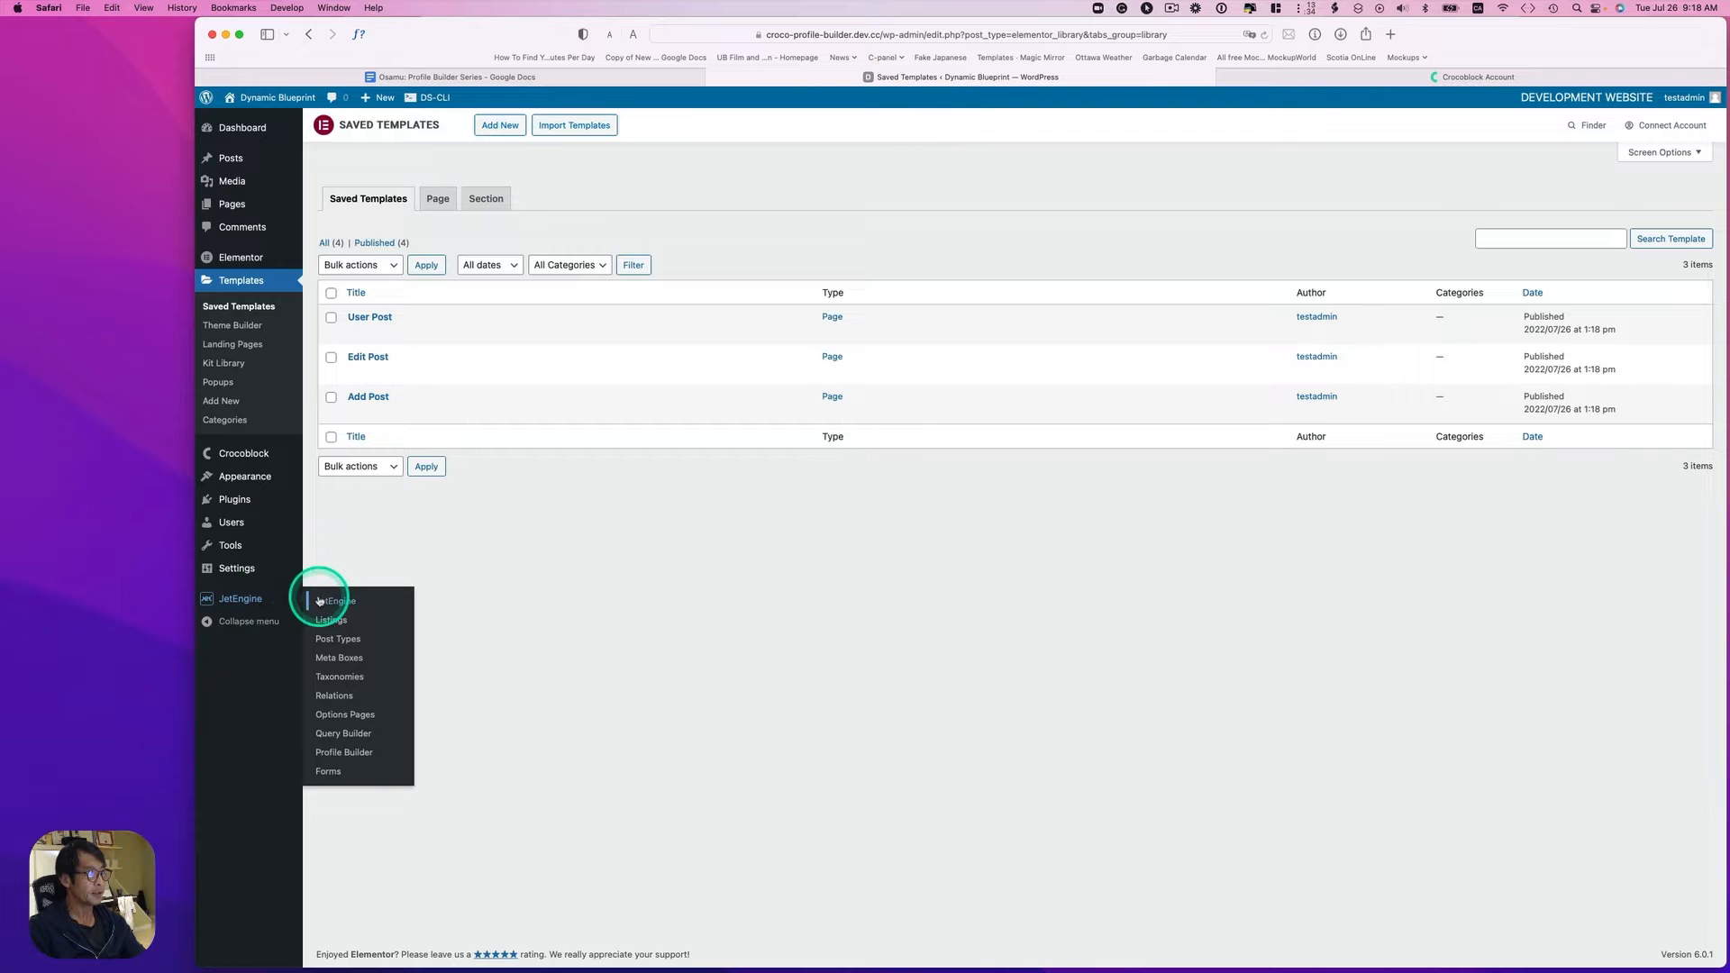
{"action": "left_click", "coordinate": [328, 771]}
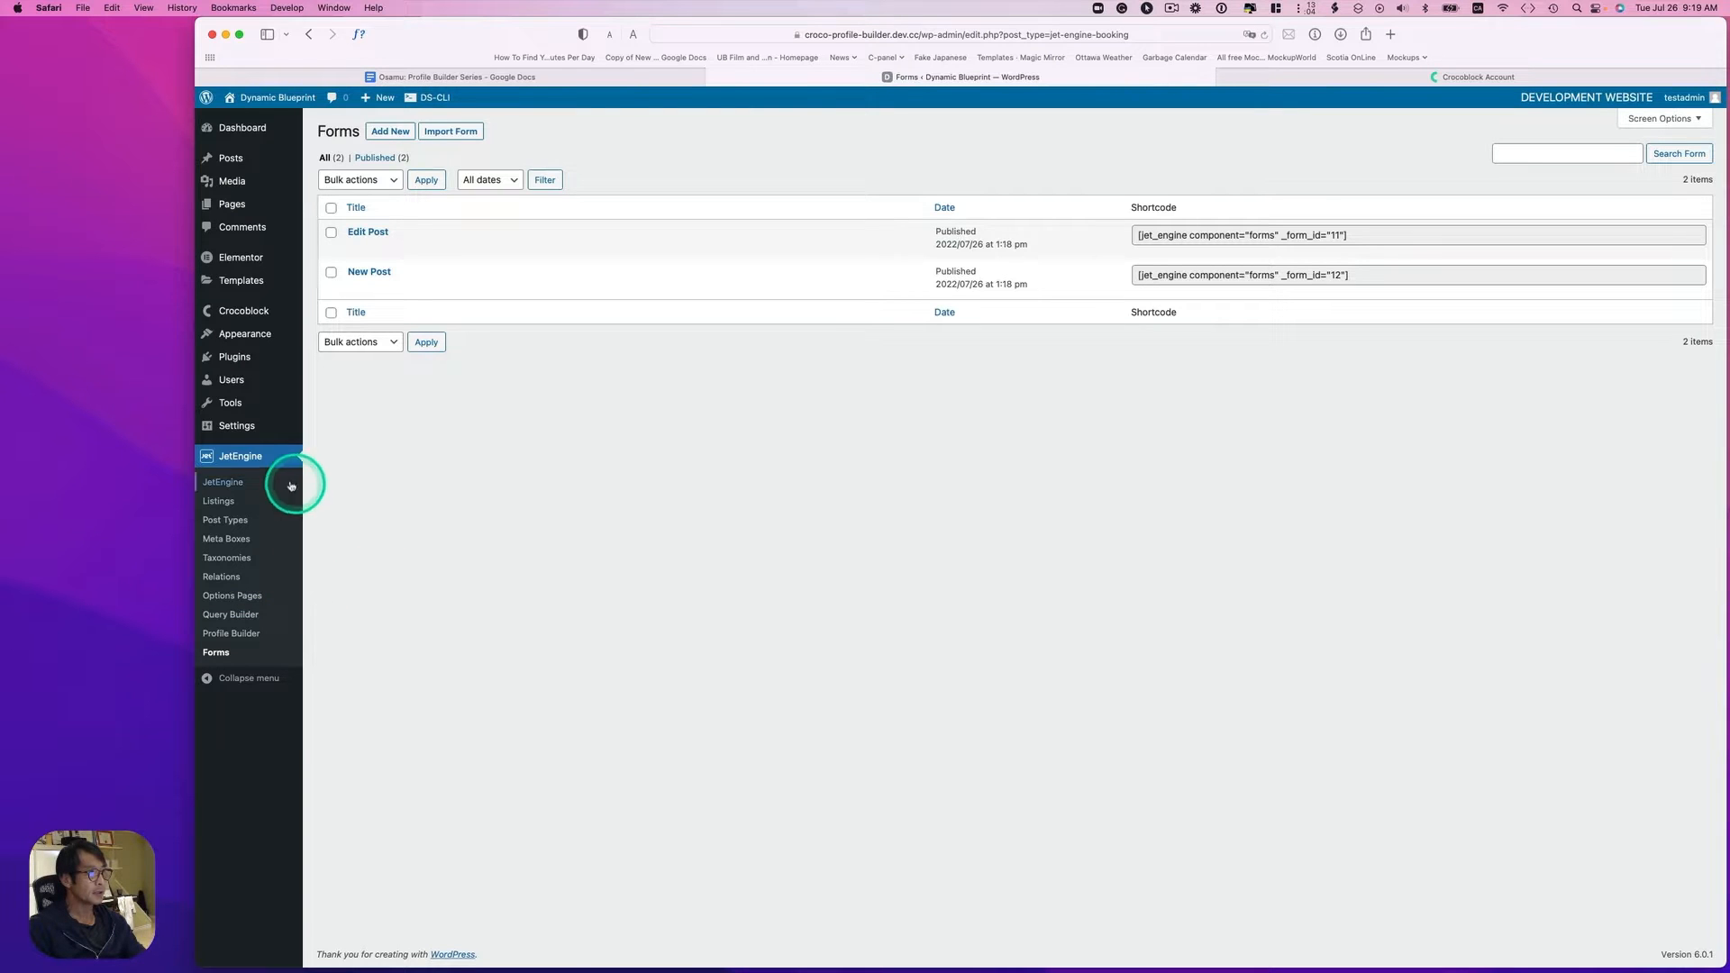
Step: Import the "Editable user settings page for user profile" preset from the Skins Manager and dismiss the import dialog
{"action": "left_click", "coordinate": [222, 484]}
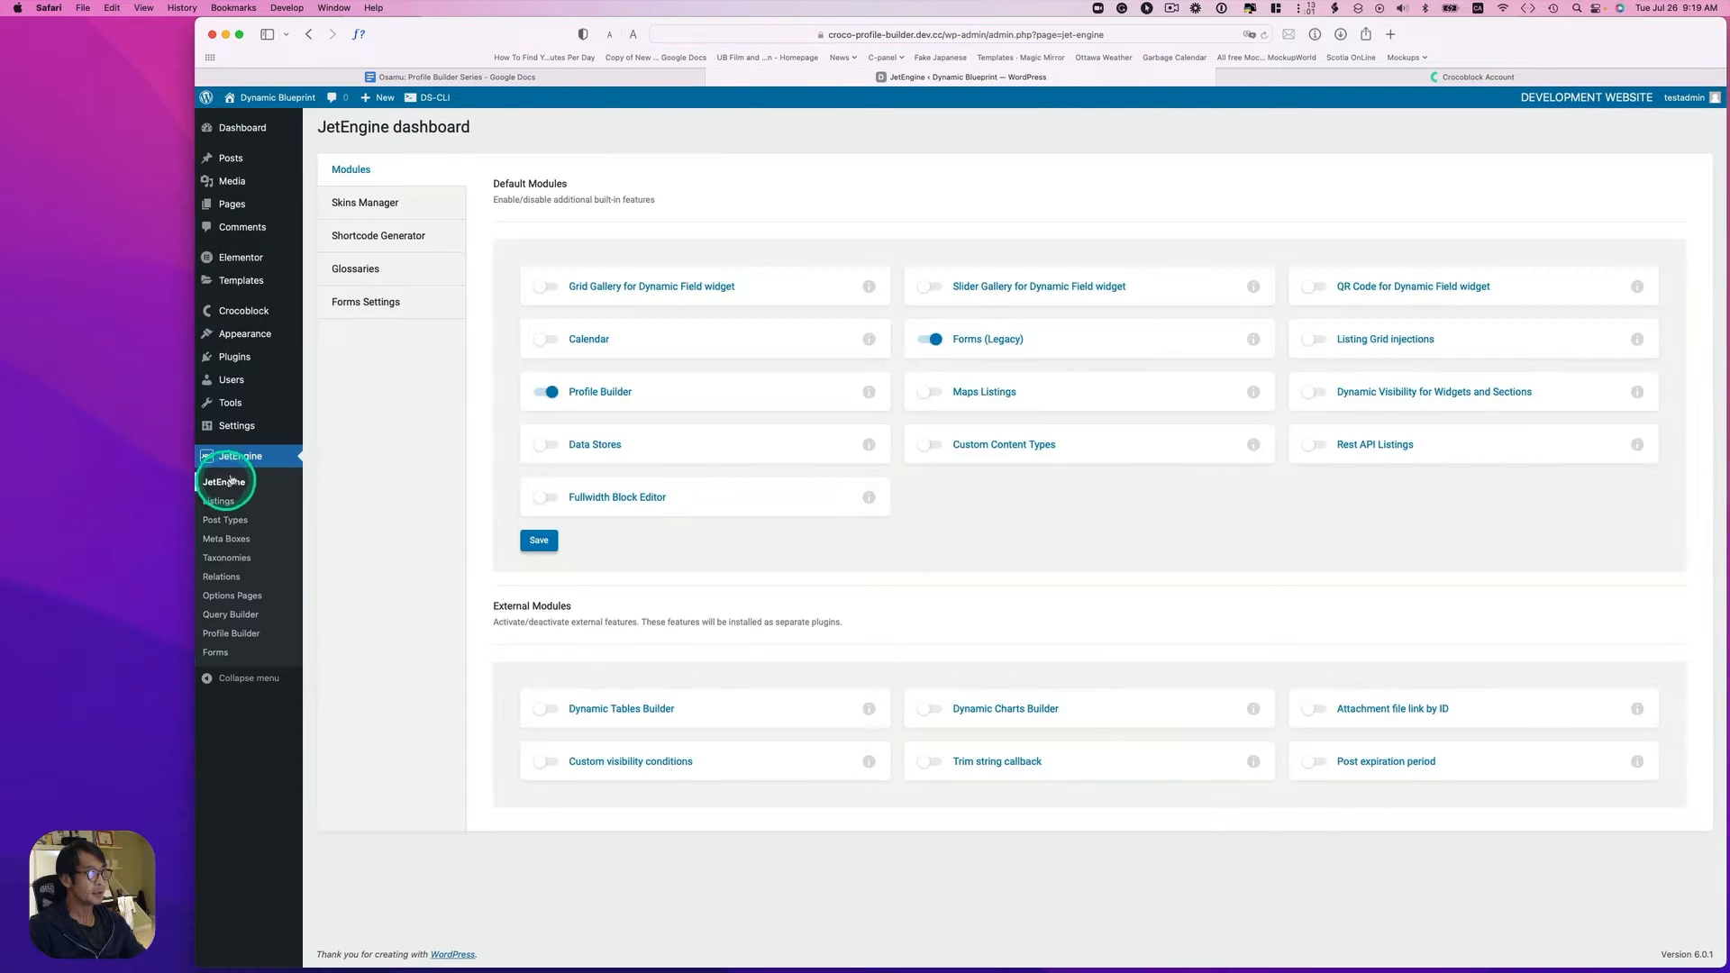
{"action": "left_click", "coordinate": [369, 203]}
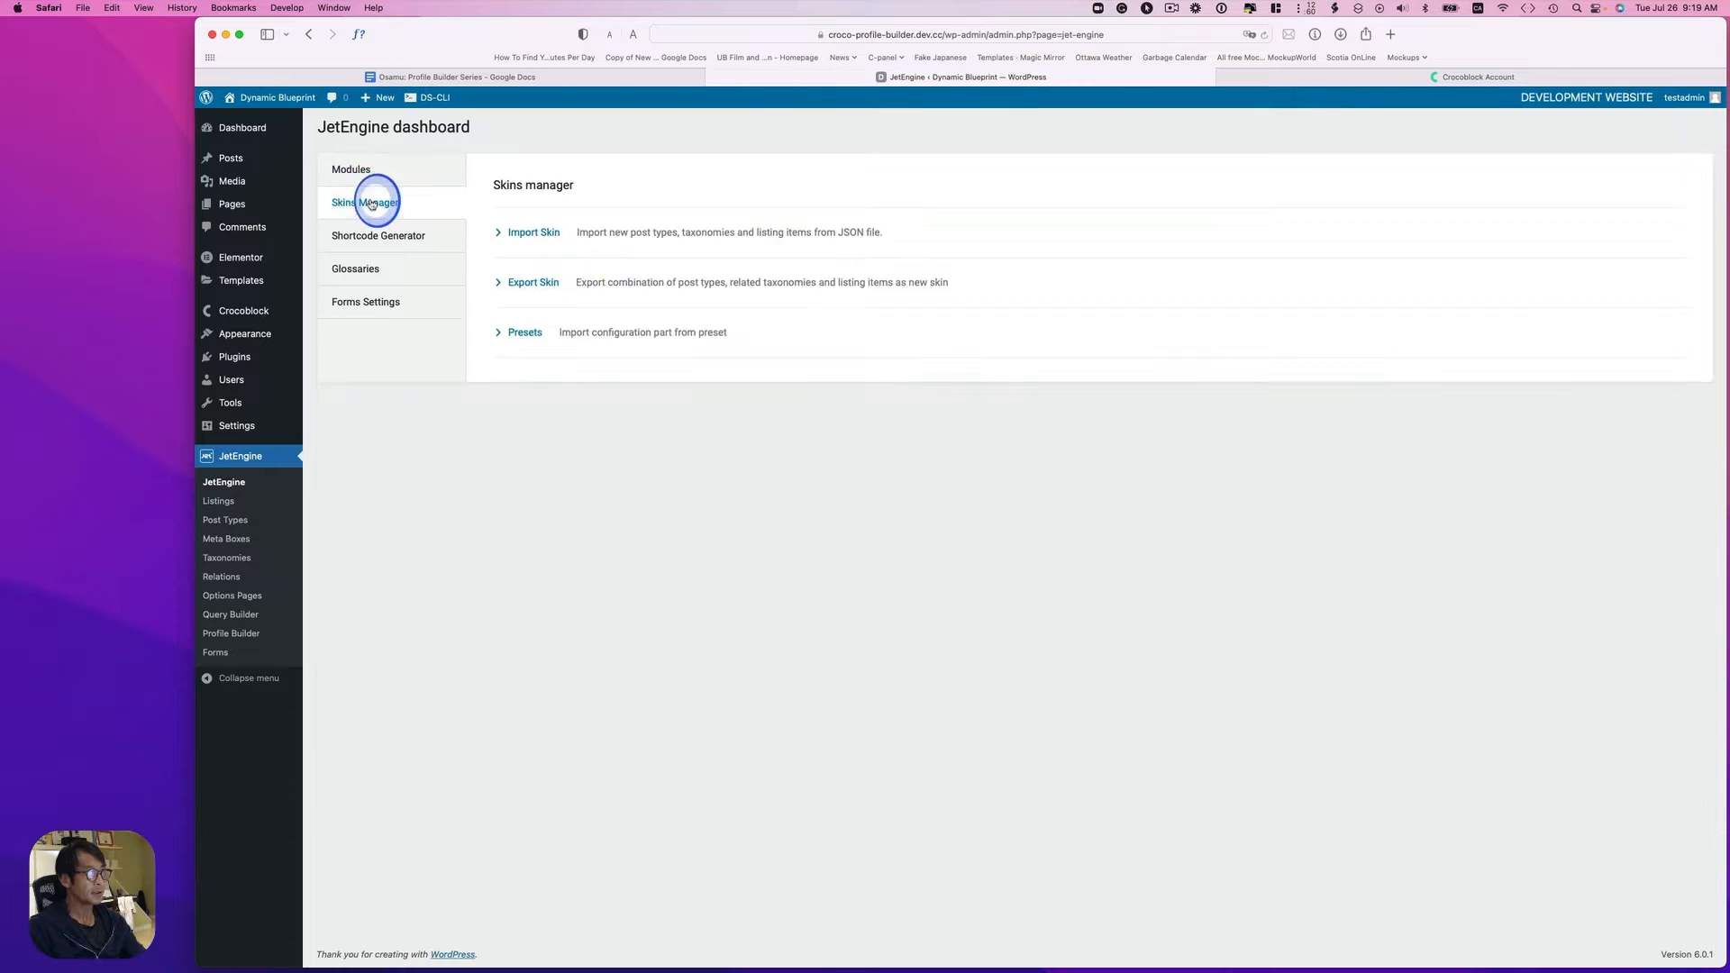
{"action": "left_click", "coordinate": [517, 333]}
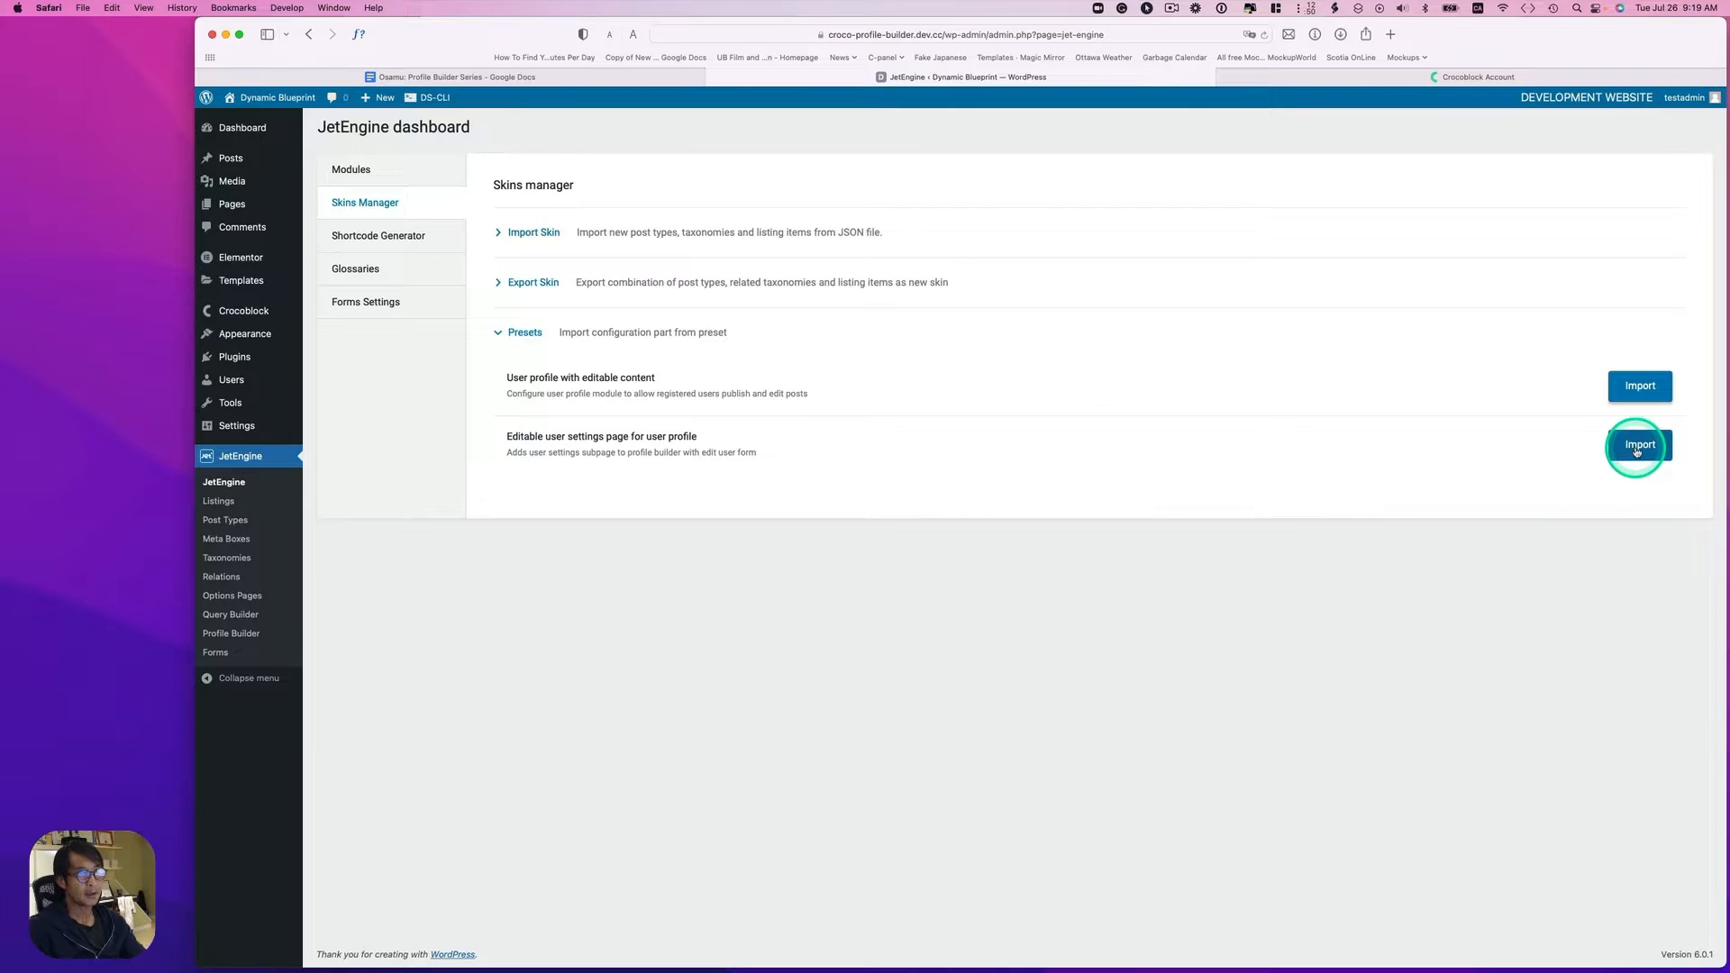
{"action": "left_click", "coordinate": [1636, 450]}
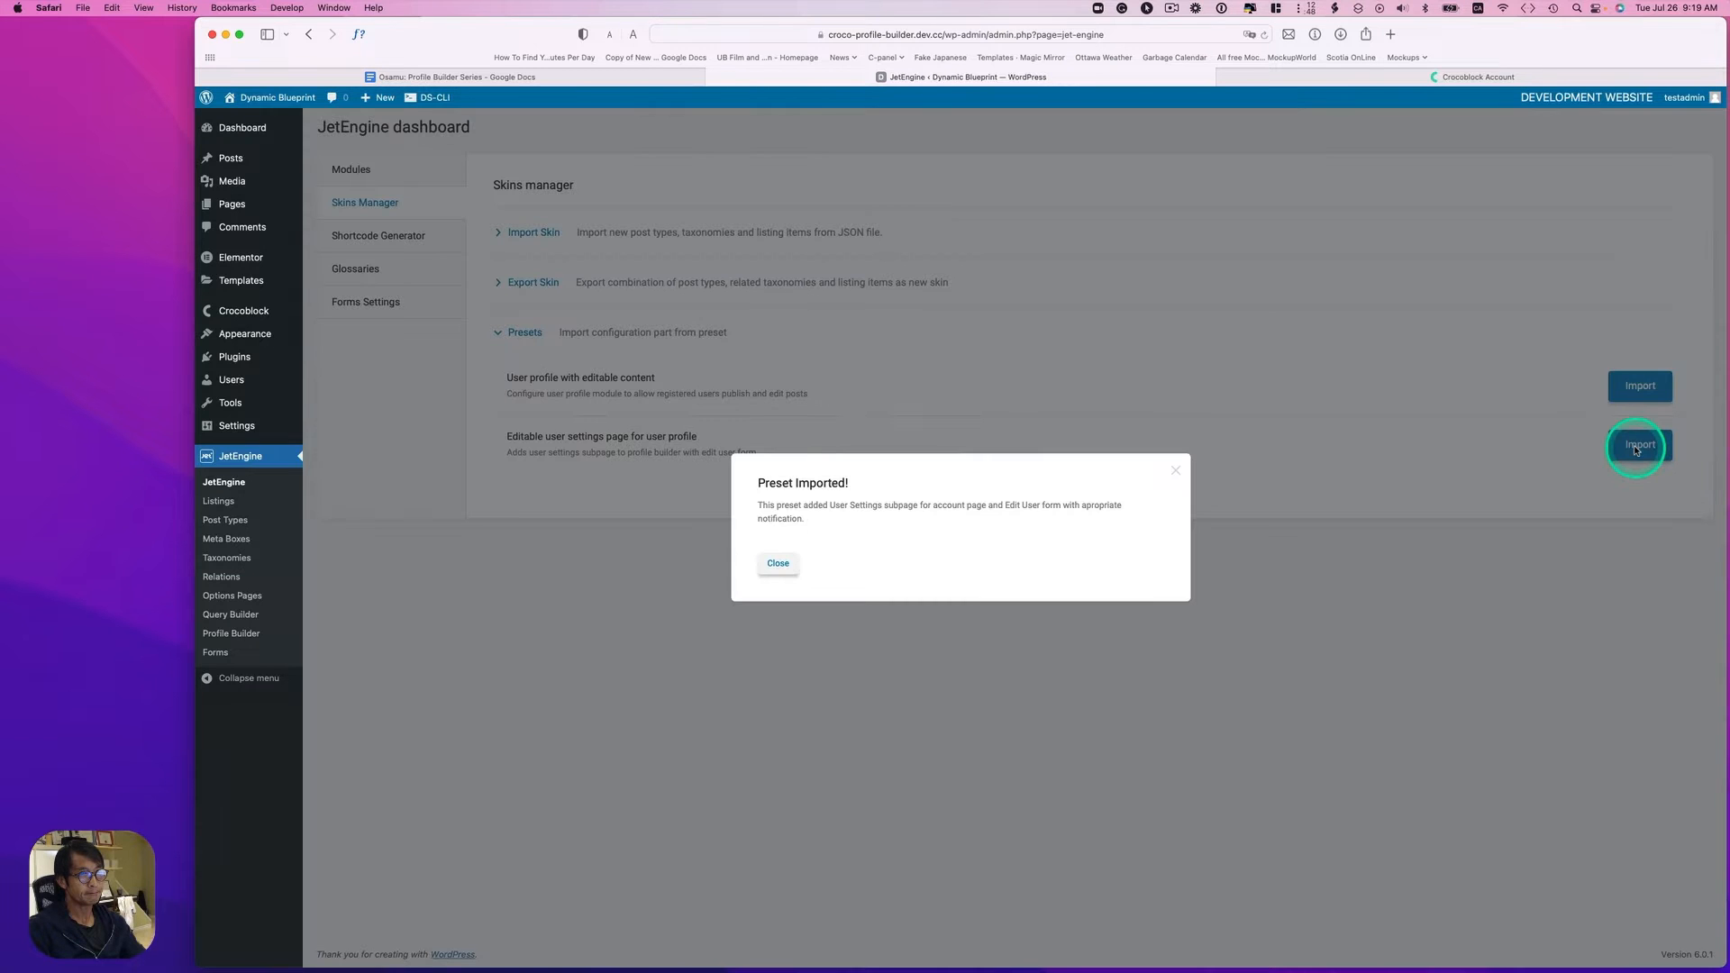
{"action": "left_click", "coordinate": [778, 563]}
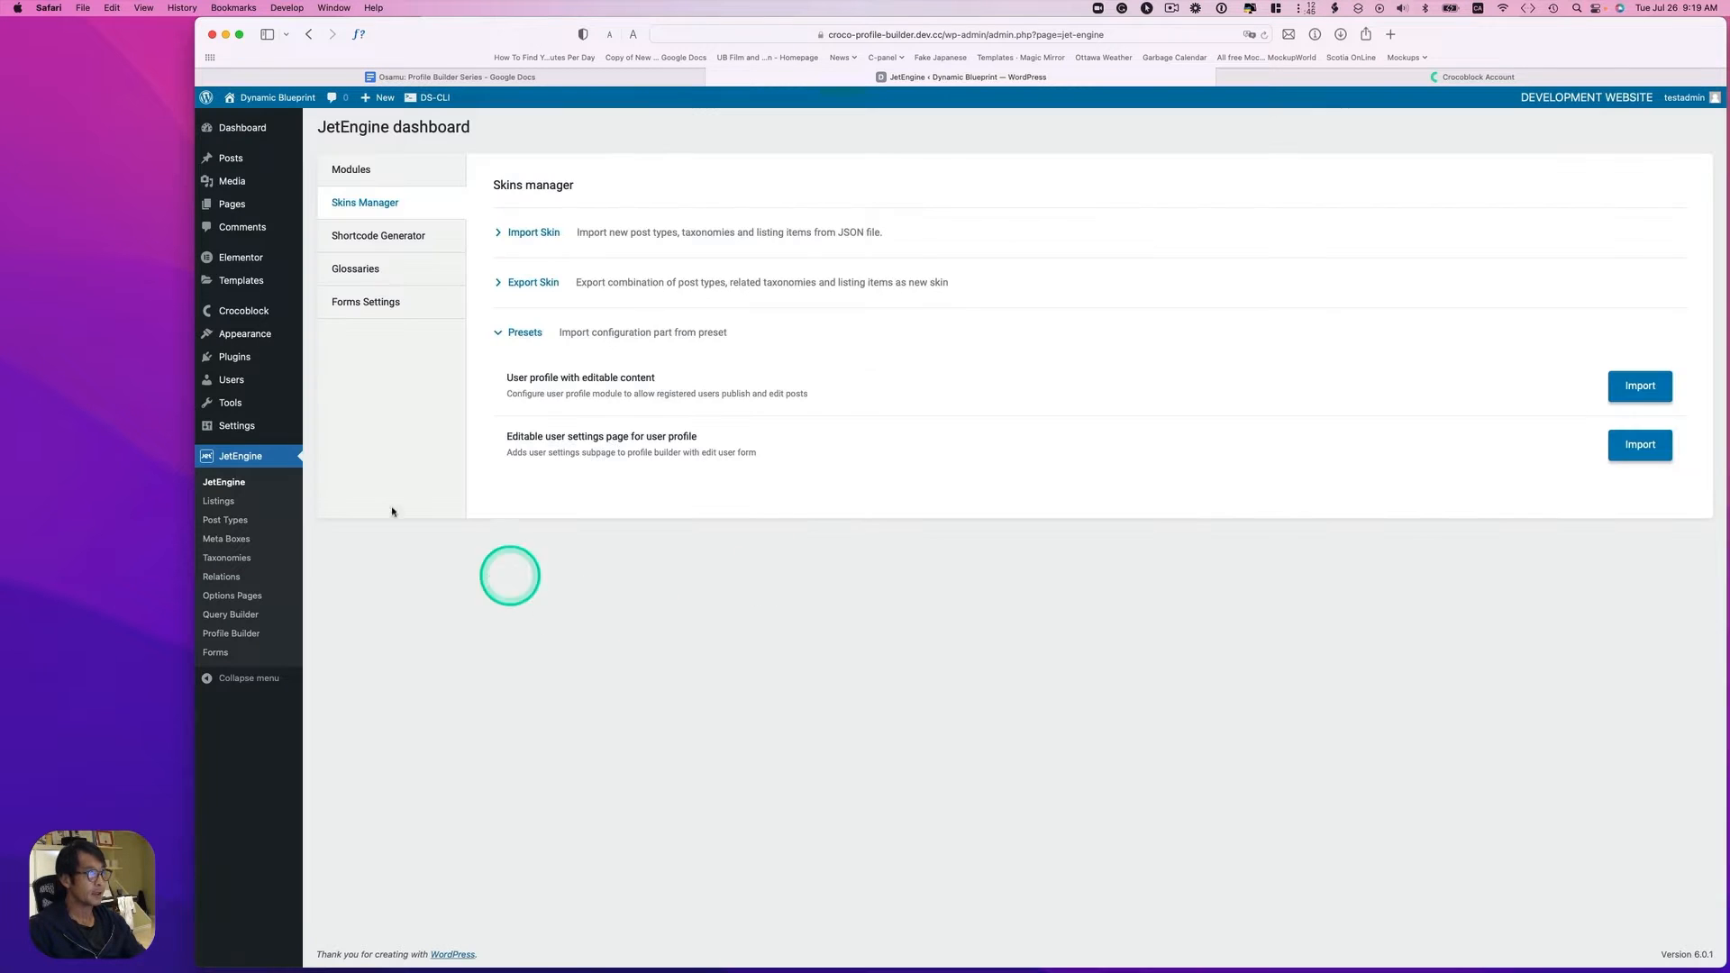
Step: Review the saved templates and JetEngine forms again for items from the user settings preset
{"action": "mouse_move", "coordinate": [242, 282]}
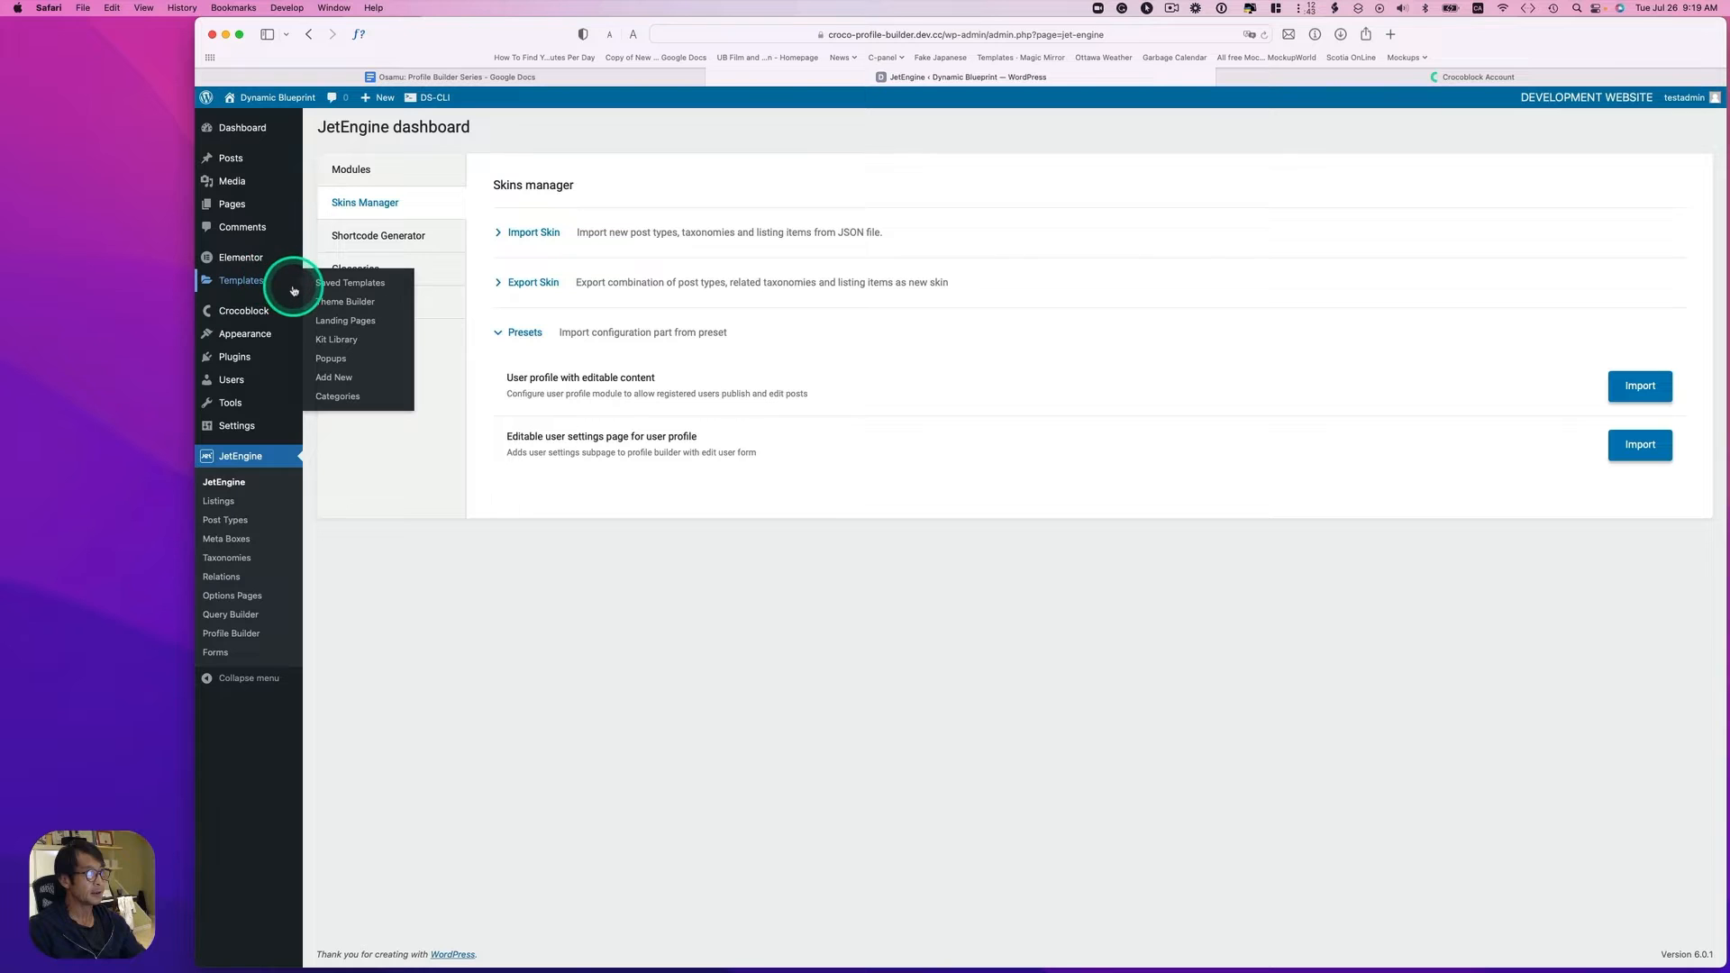
{"action": "left_click", "coordinate": [331, 281]}
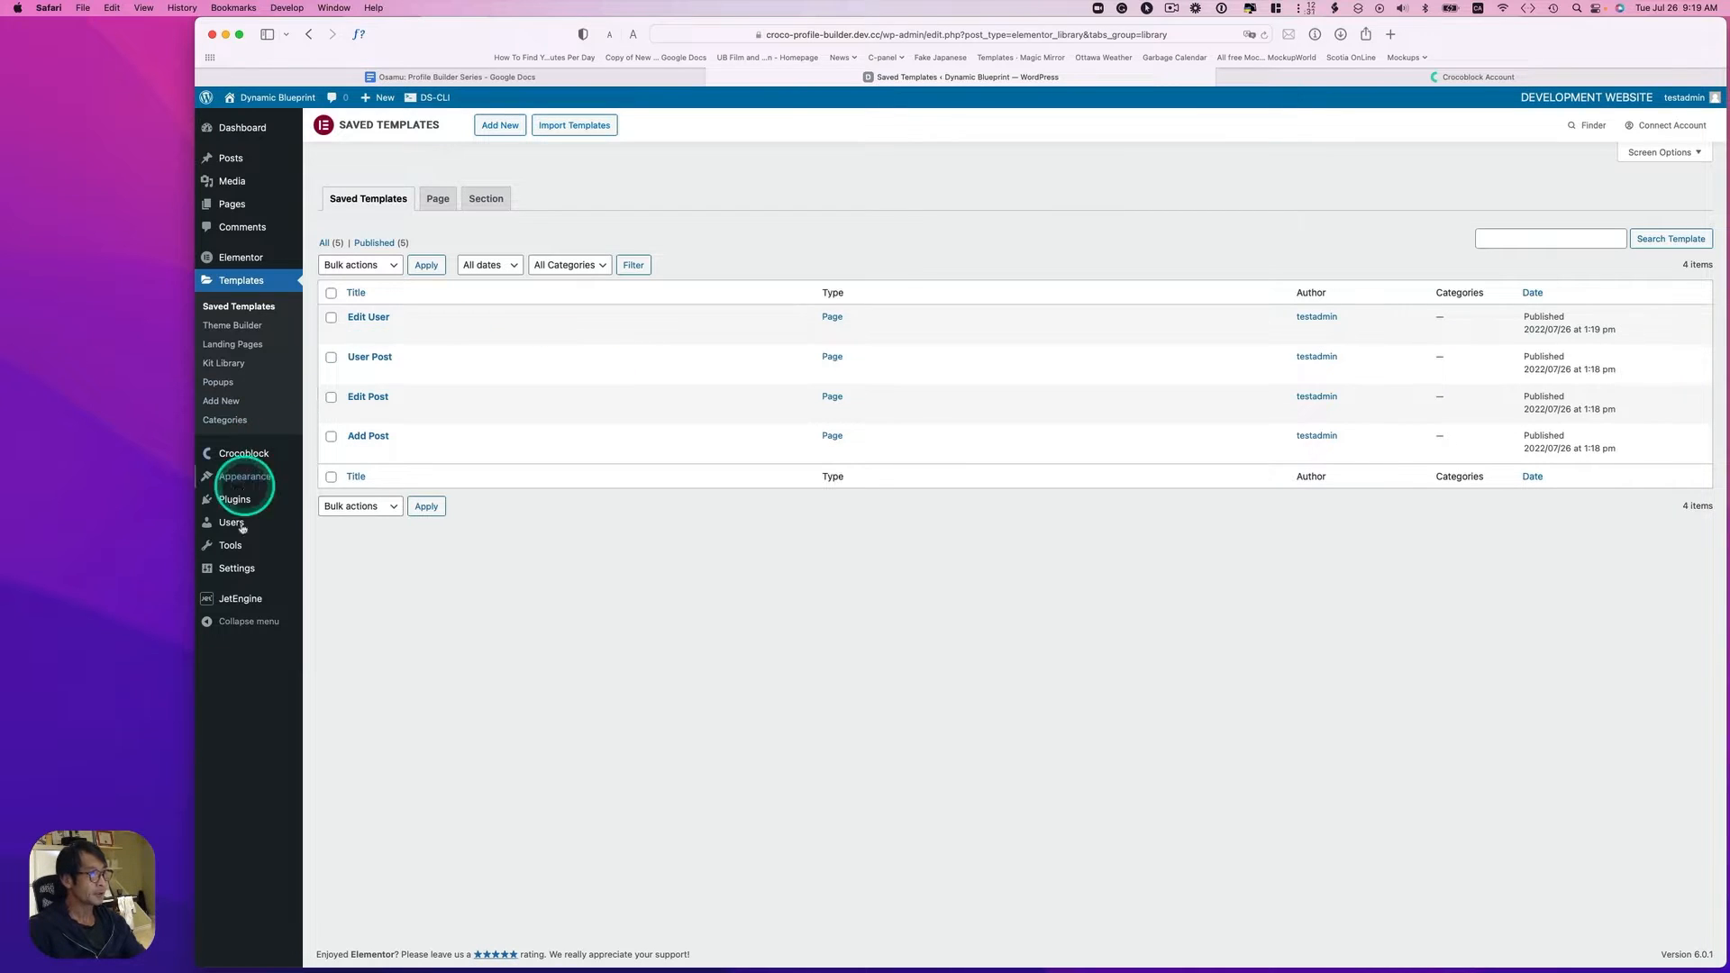
{"action": "mouse_move", "coordinate": [242, 599]}
{"action": "left_click", "coordinate": [326, 773]}
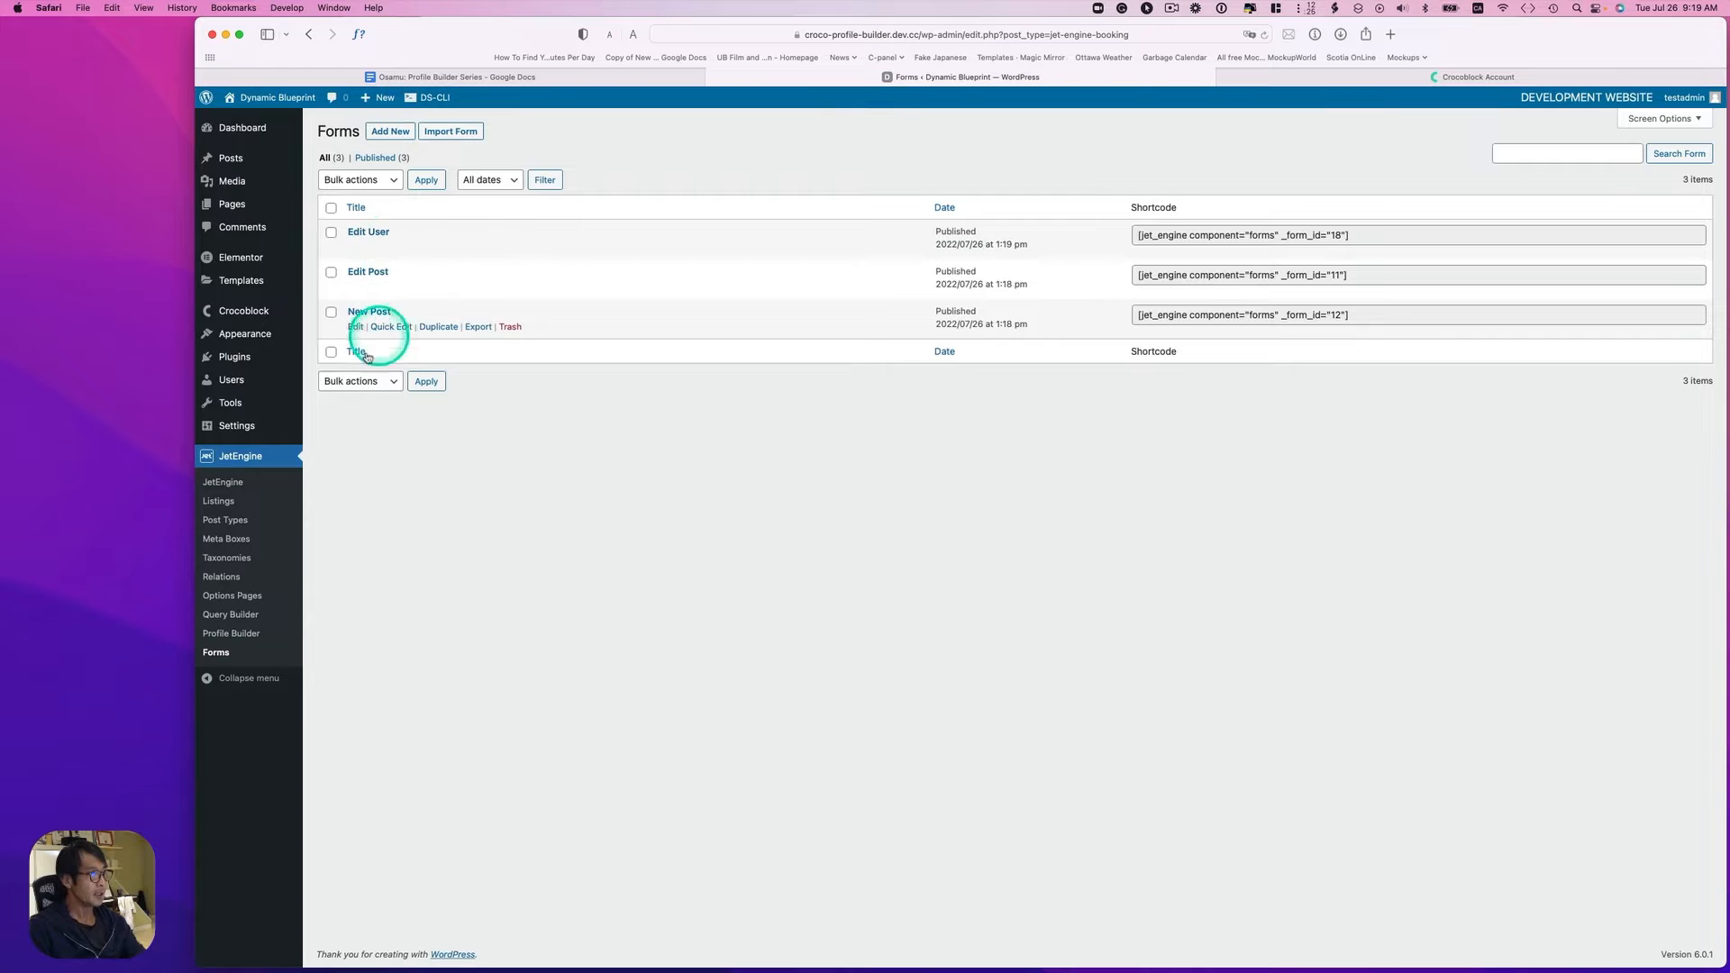
Step: Open the admin's own user profile and examine the User Settings fields at its end
{"action": "mouse_move", "coordinate": [228, 379]}
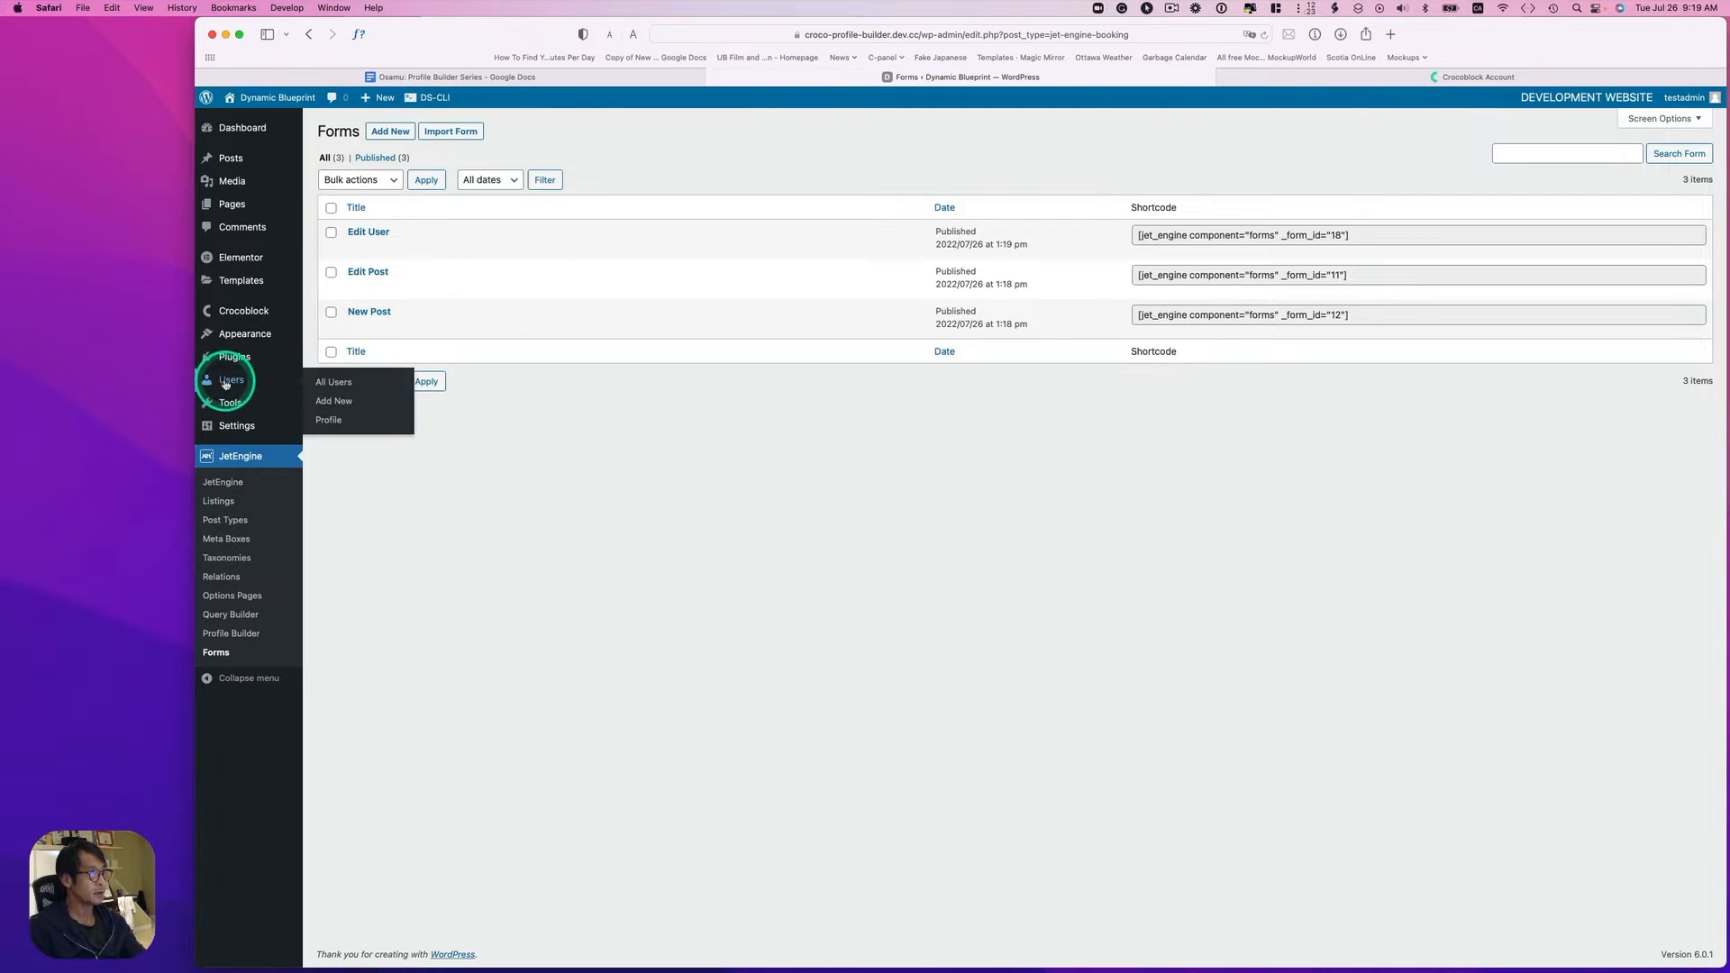
{"action": "left_click", "coordinate": [324, 382]}
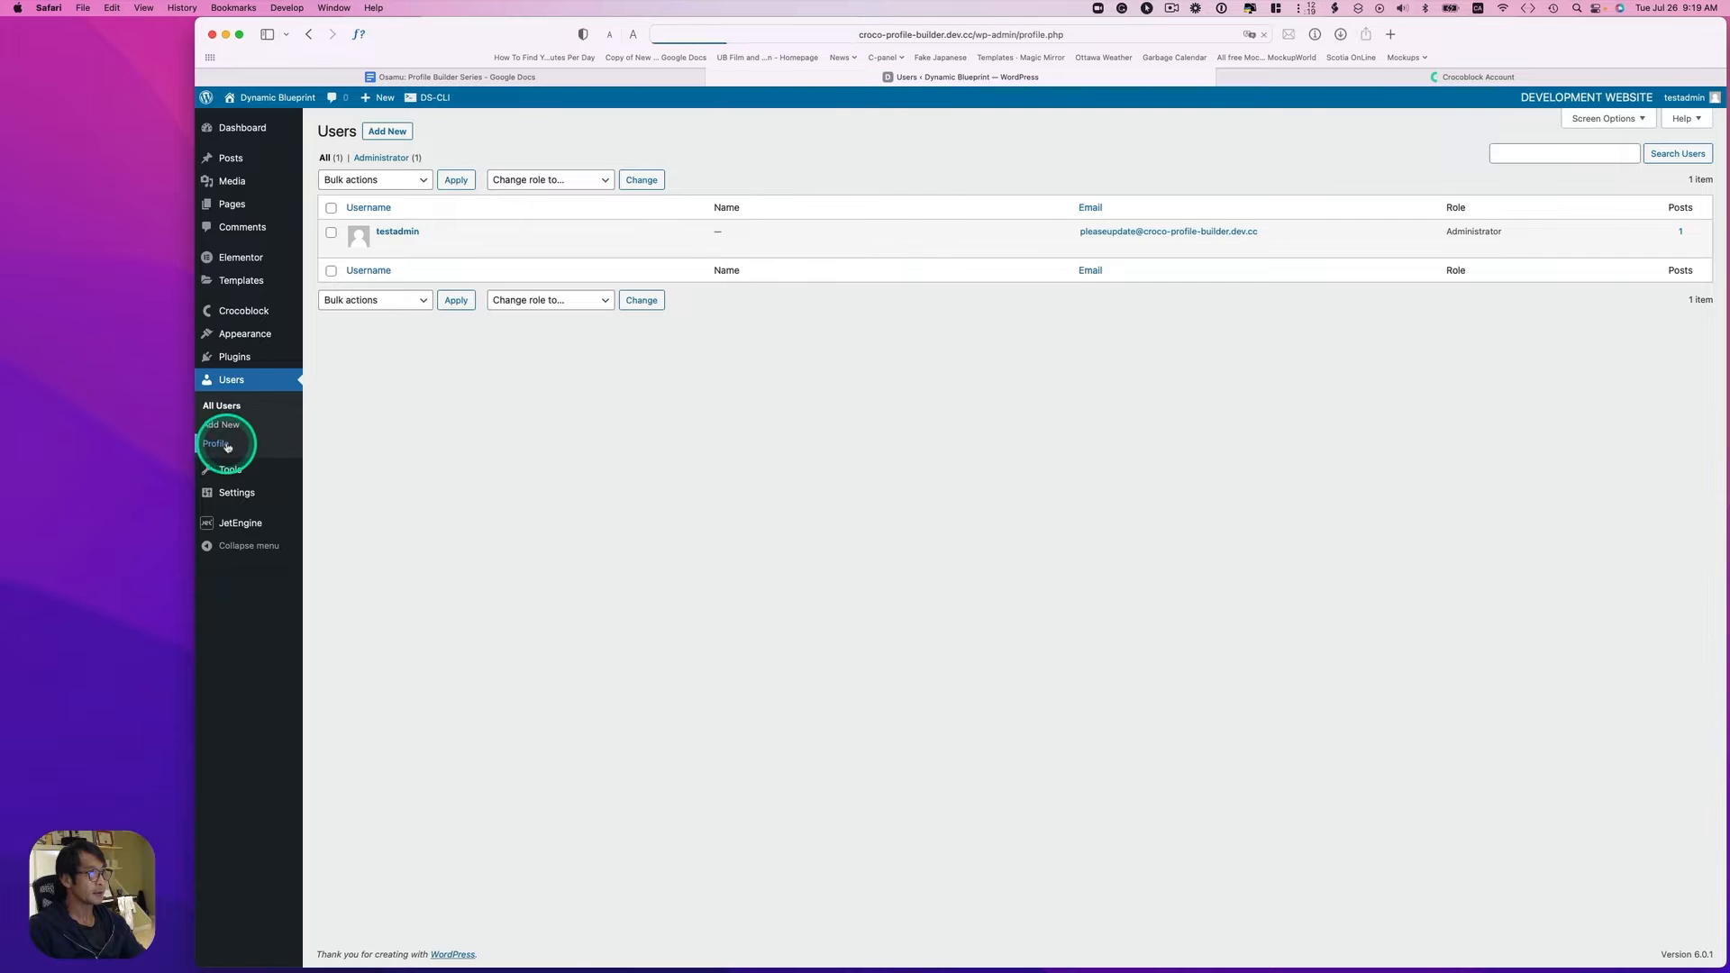
{"action": "scroll", "coordinate": [621, 483], "scroll_direction": "down", "scroll_amount": 5}
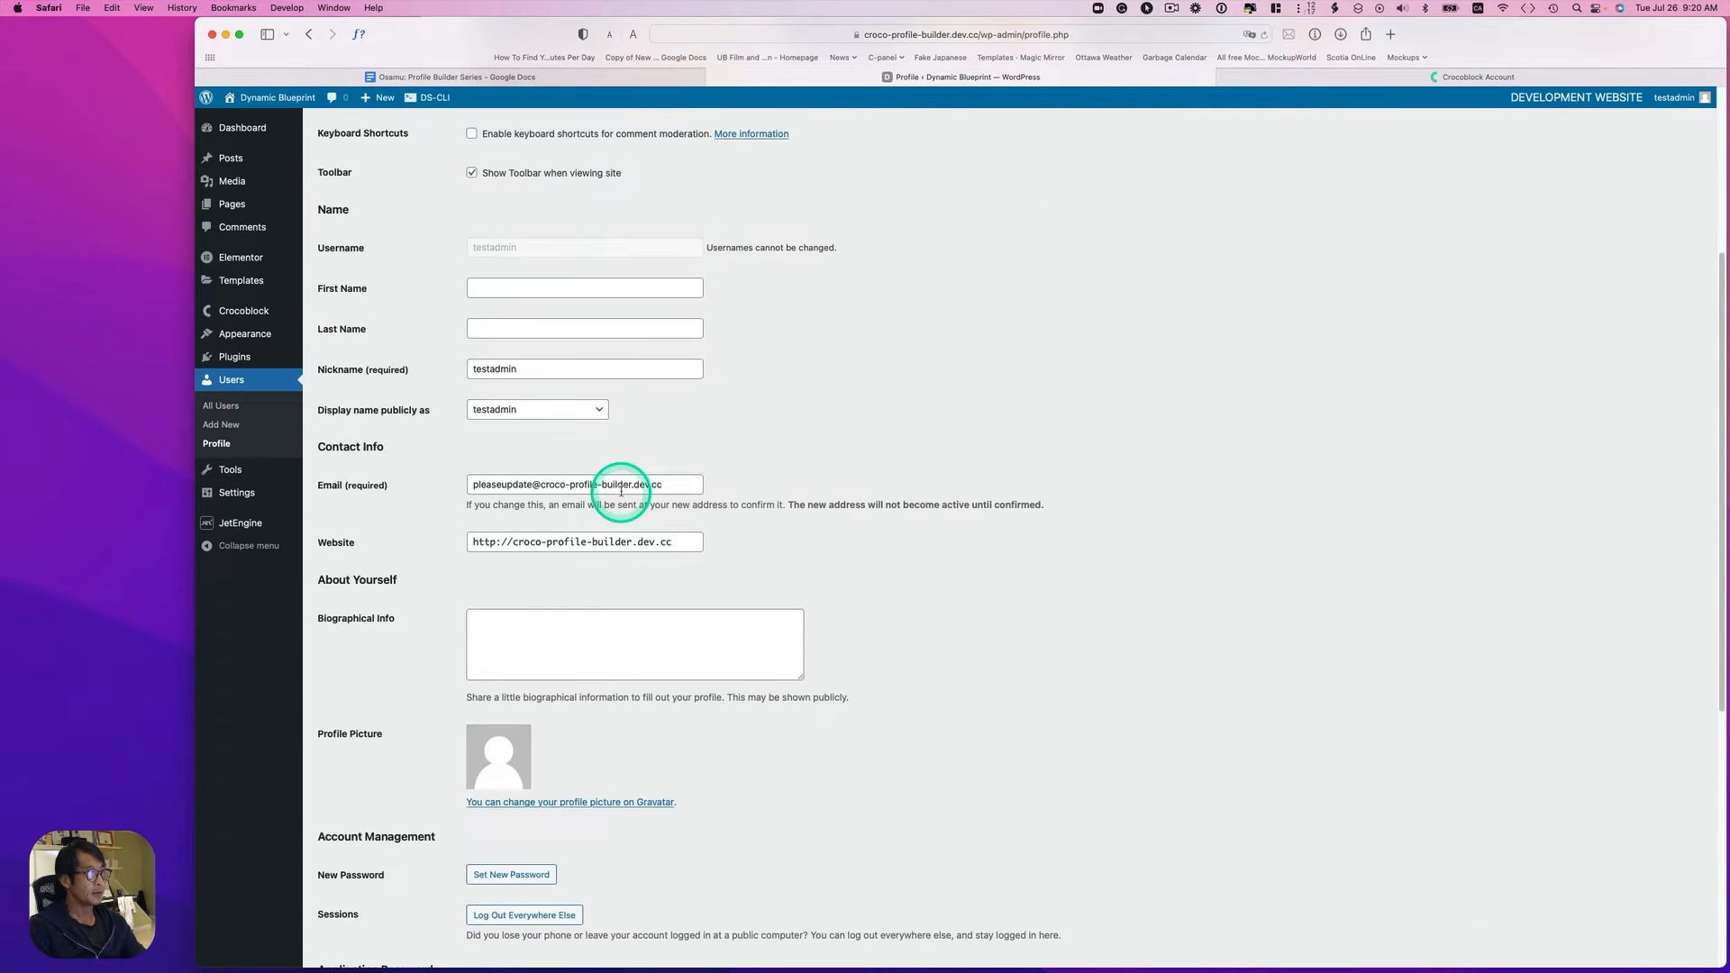
{"action": "scroll", "coordinate": [620, 491], "scroll_direction": "down", "scroll_amount": 5}
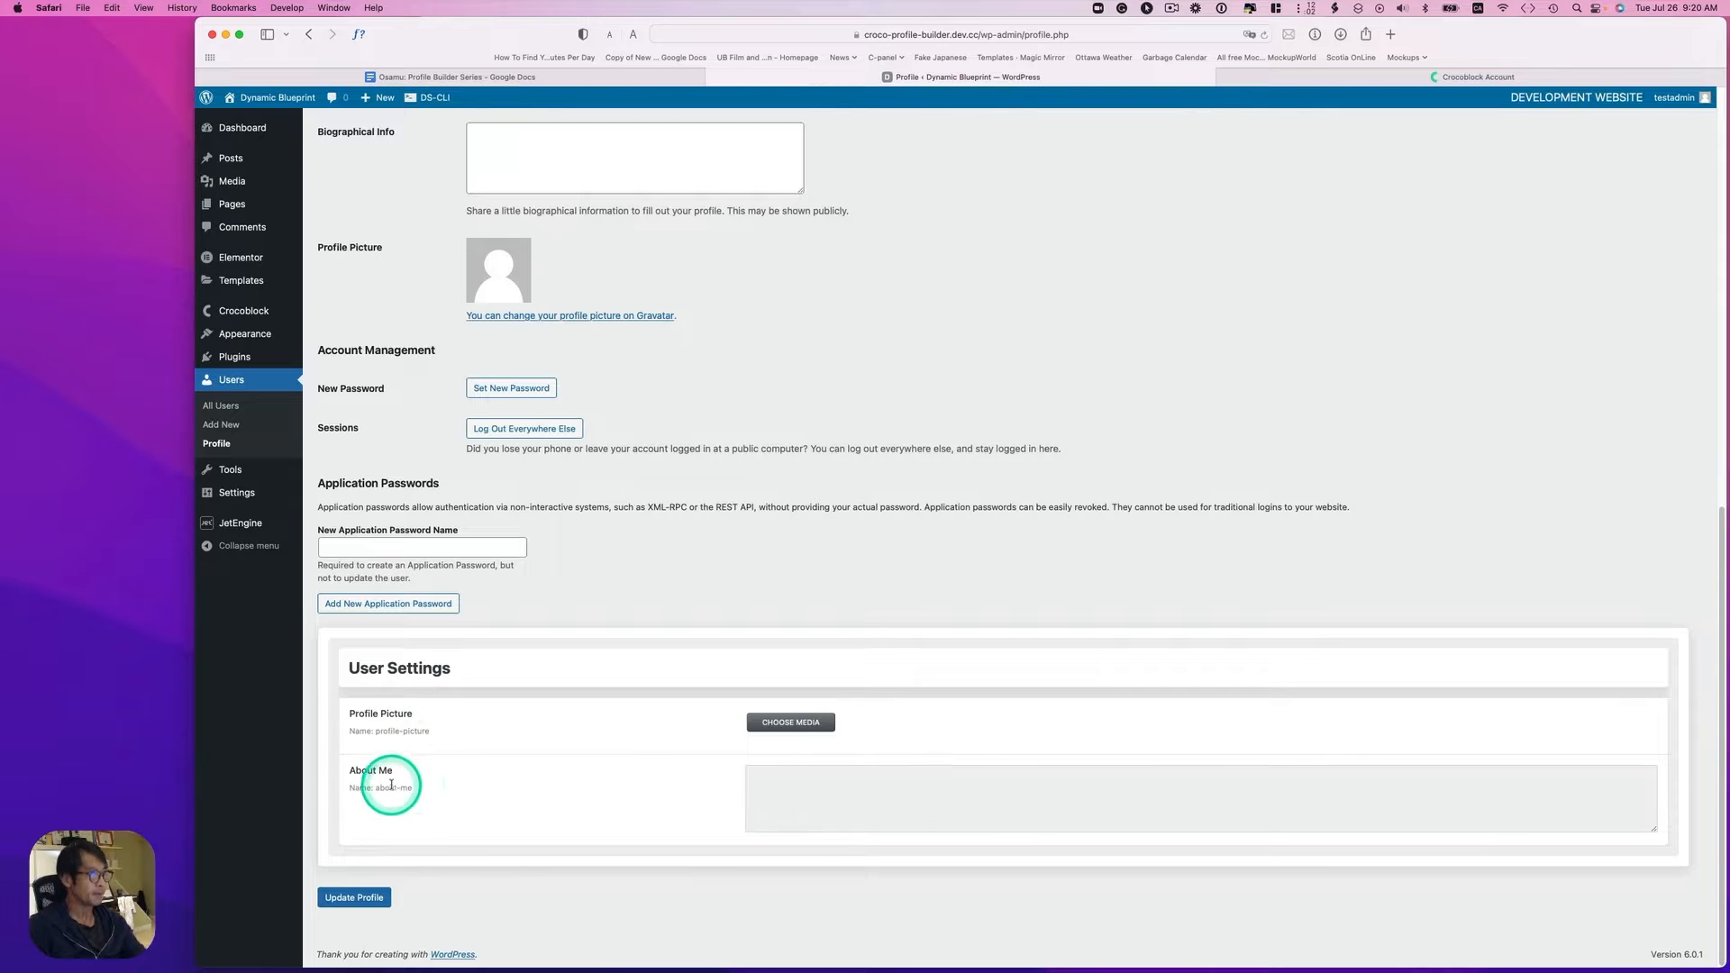
Step: Open the User Settings meta box in JetEngine and examine its meta fields
{"action": "mouse_move", "coordinate": [259, 490]}
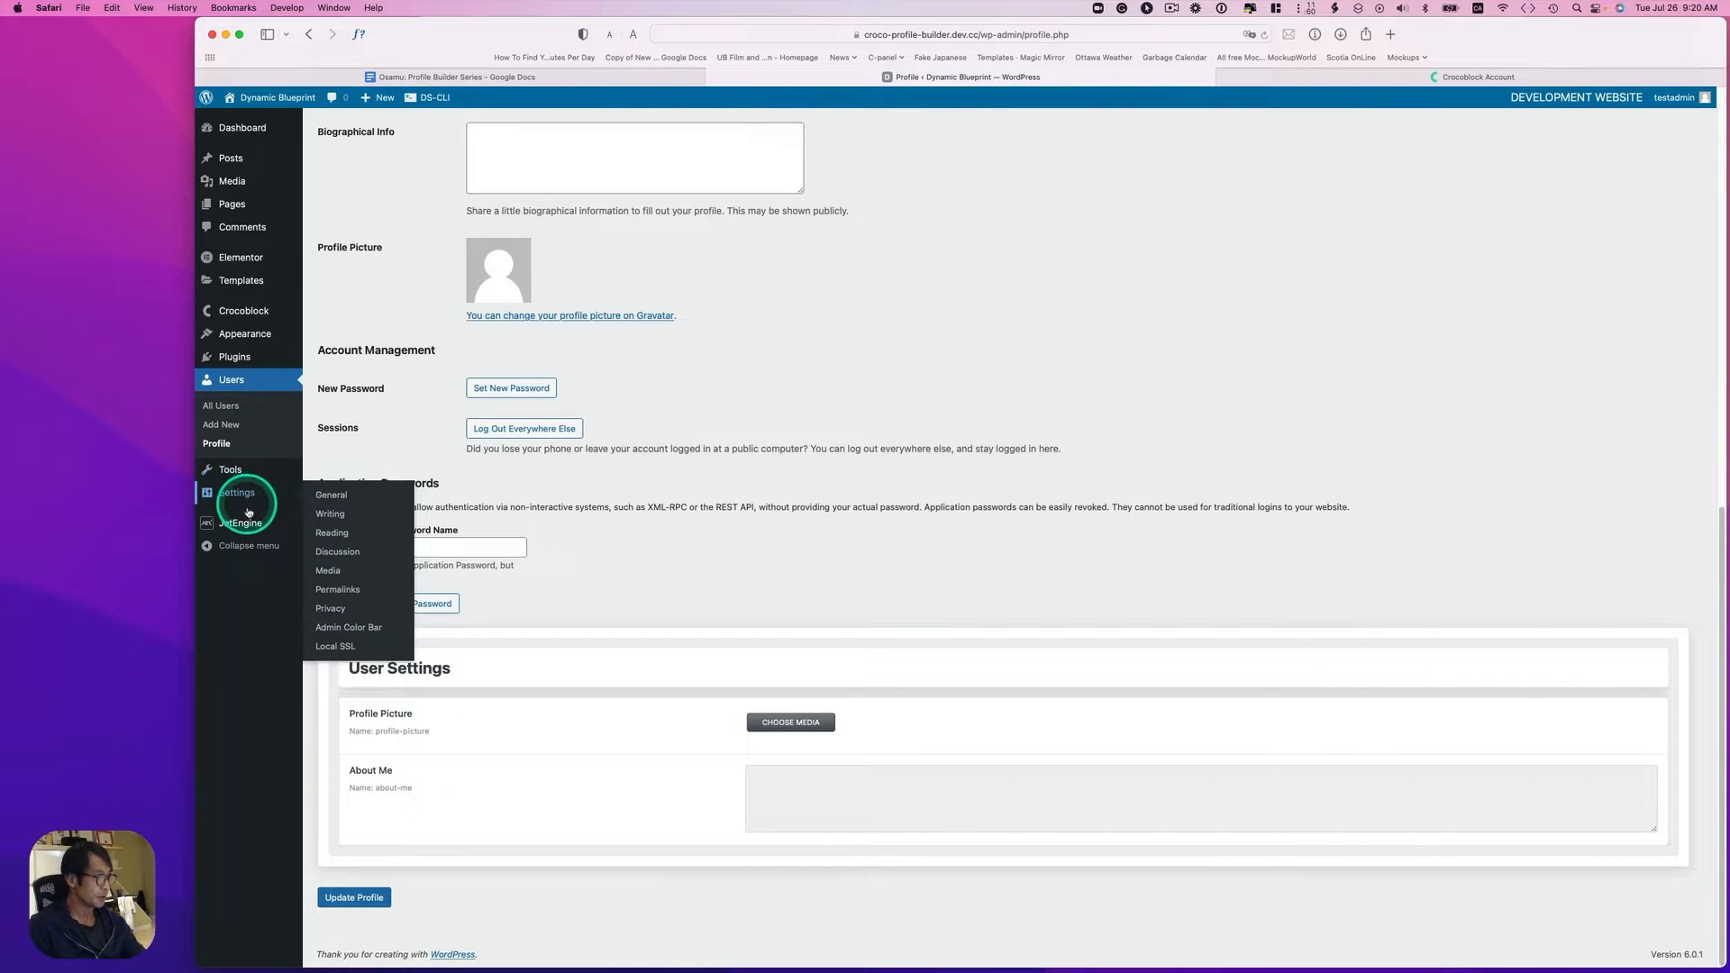
{"action": "mouse_move", "coordinate": [241, 522]}
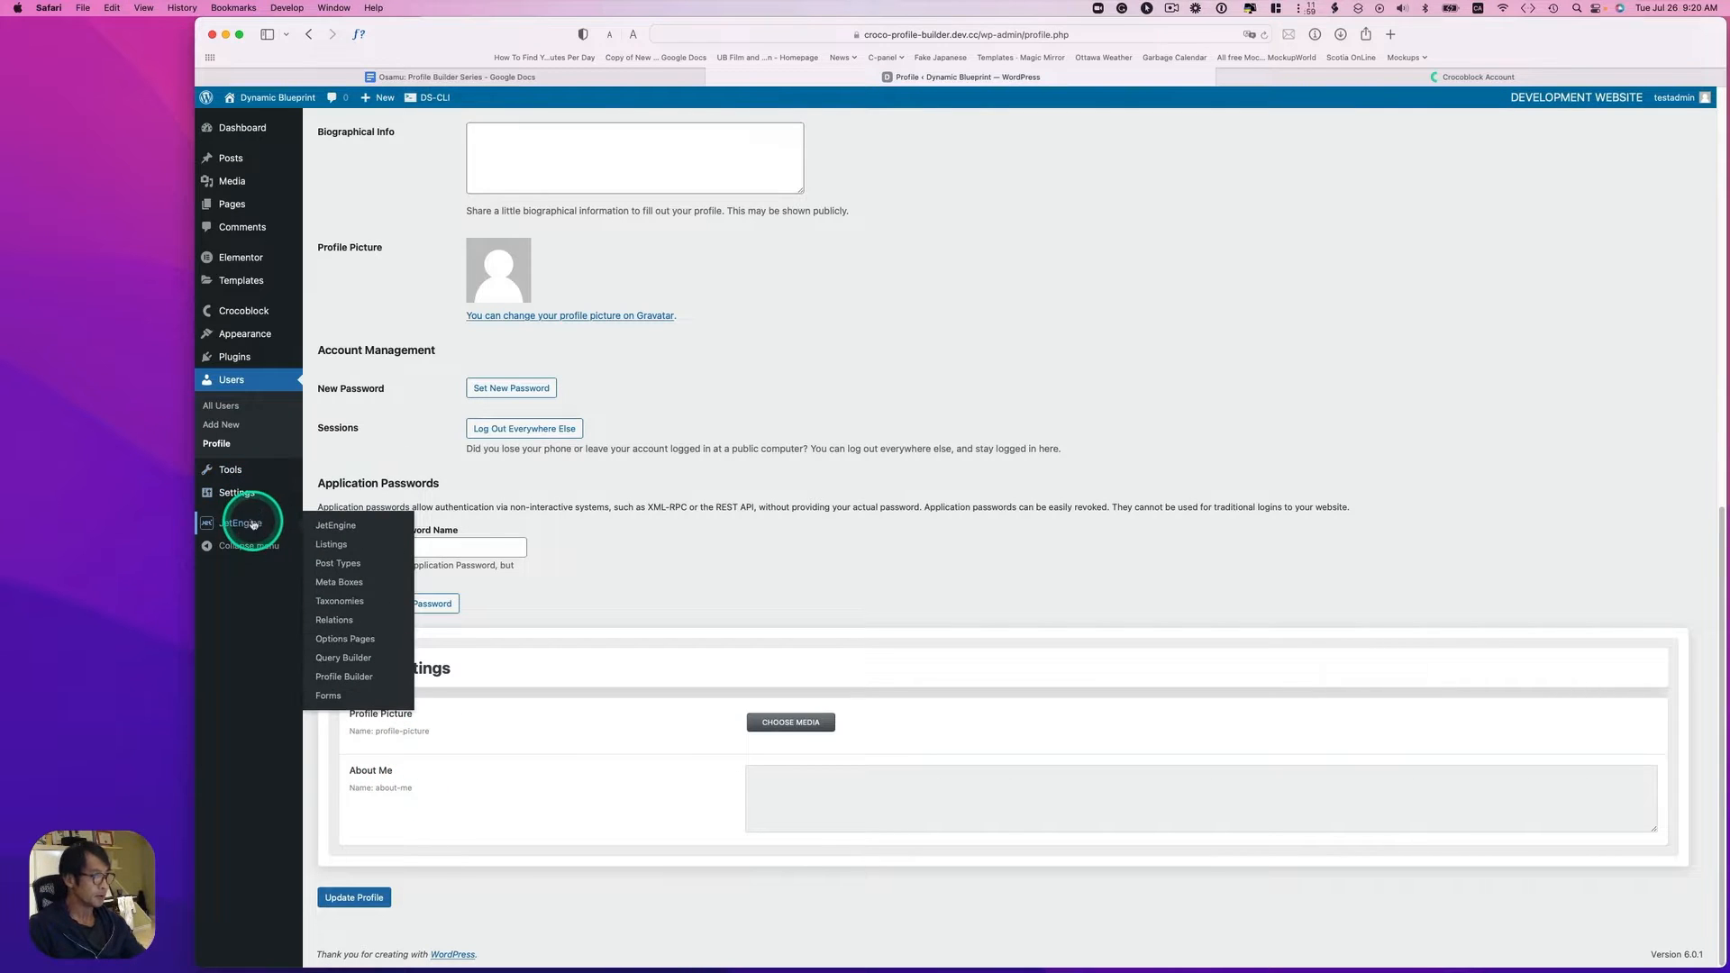
{"action": "left_click", "coordinate": [339, 584]}
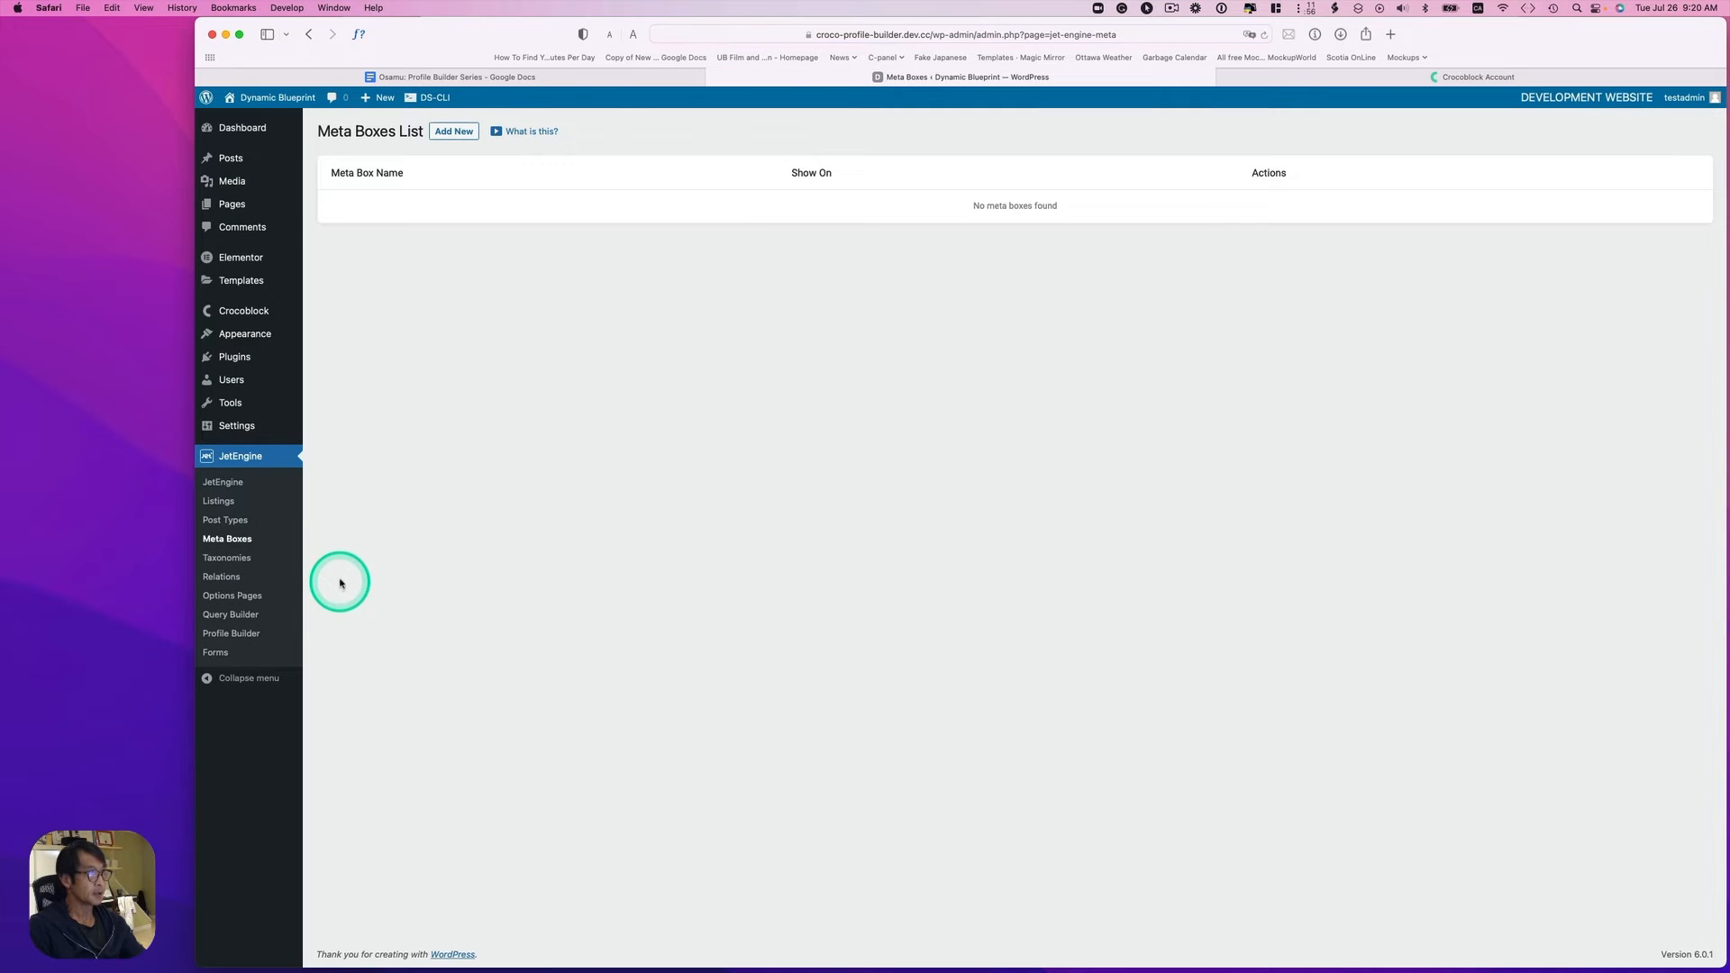
{"action": "left_click", "coordinate": [346, 207]}
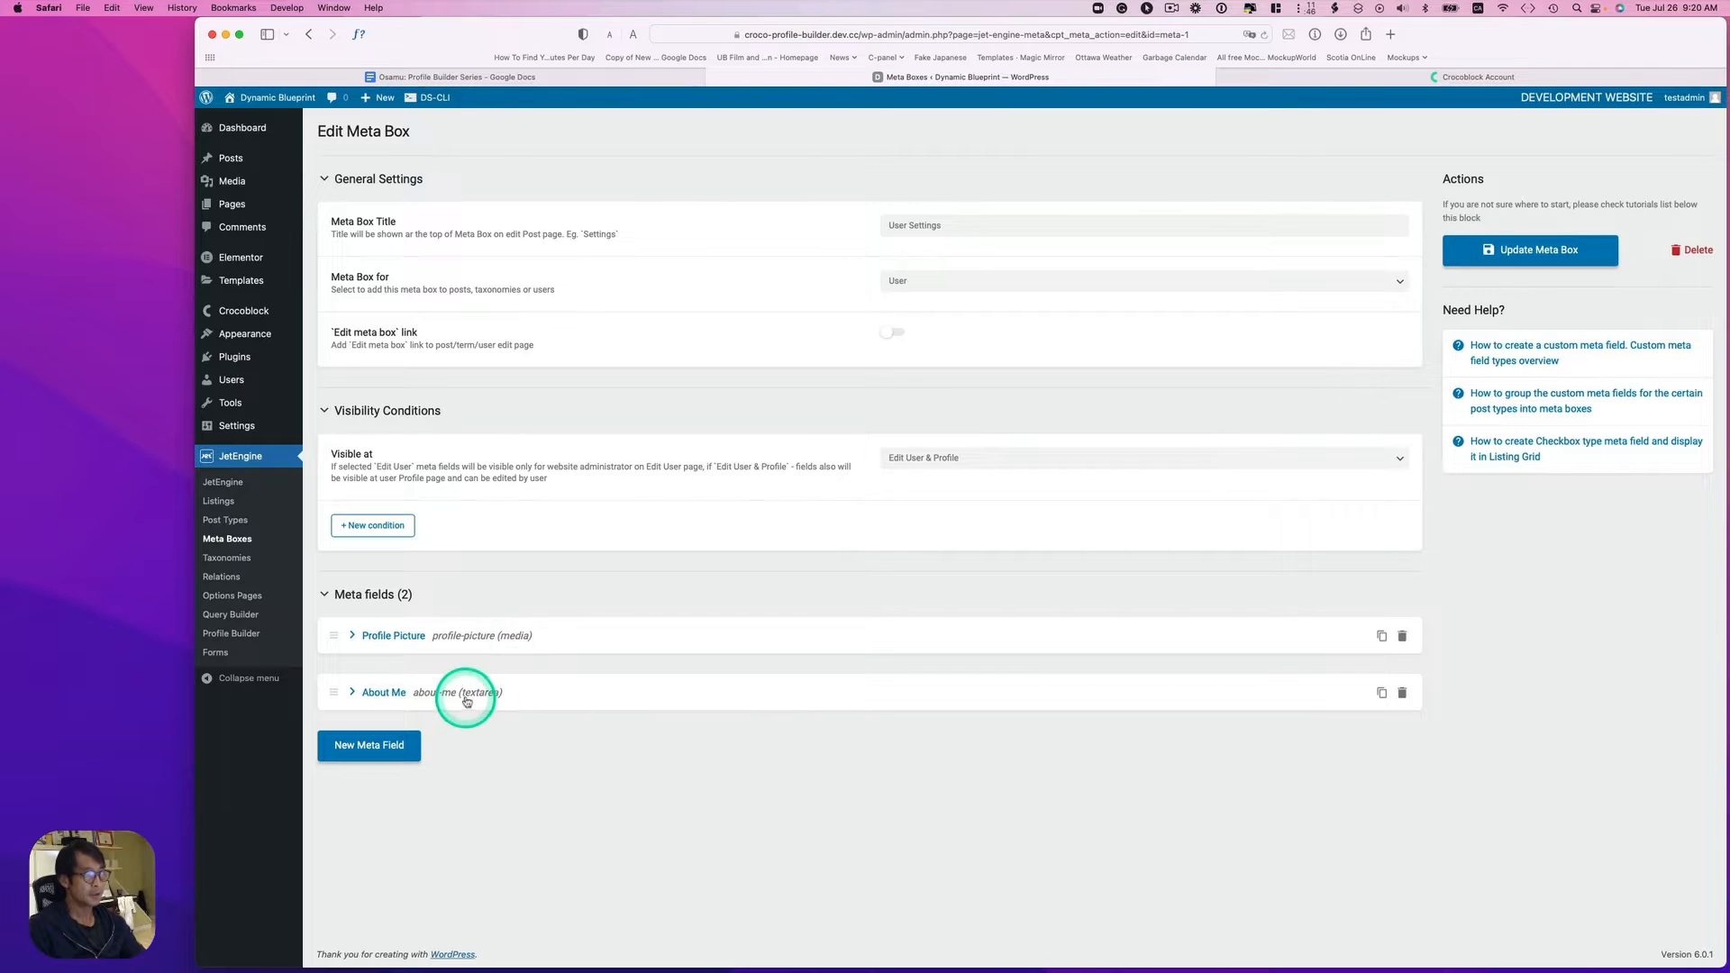
{"action": "left_click", "coordinate": [238, 634]}
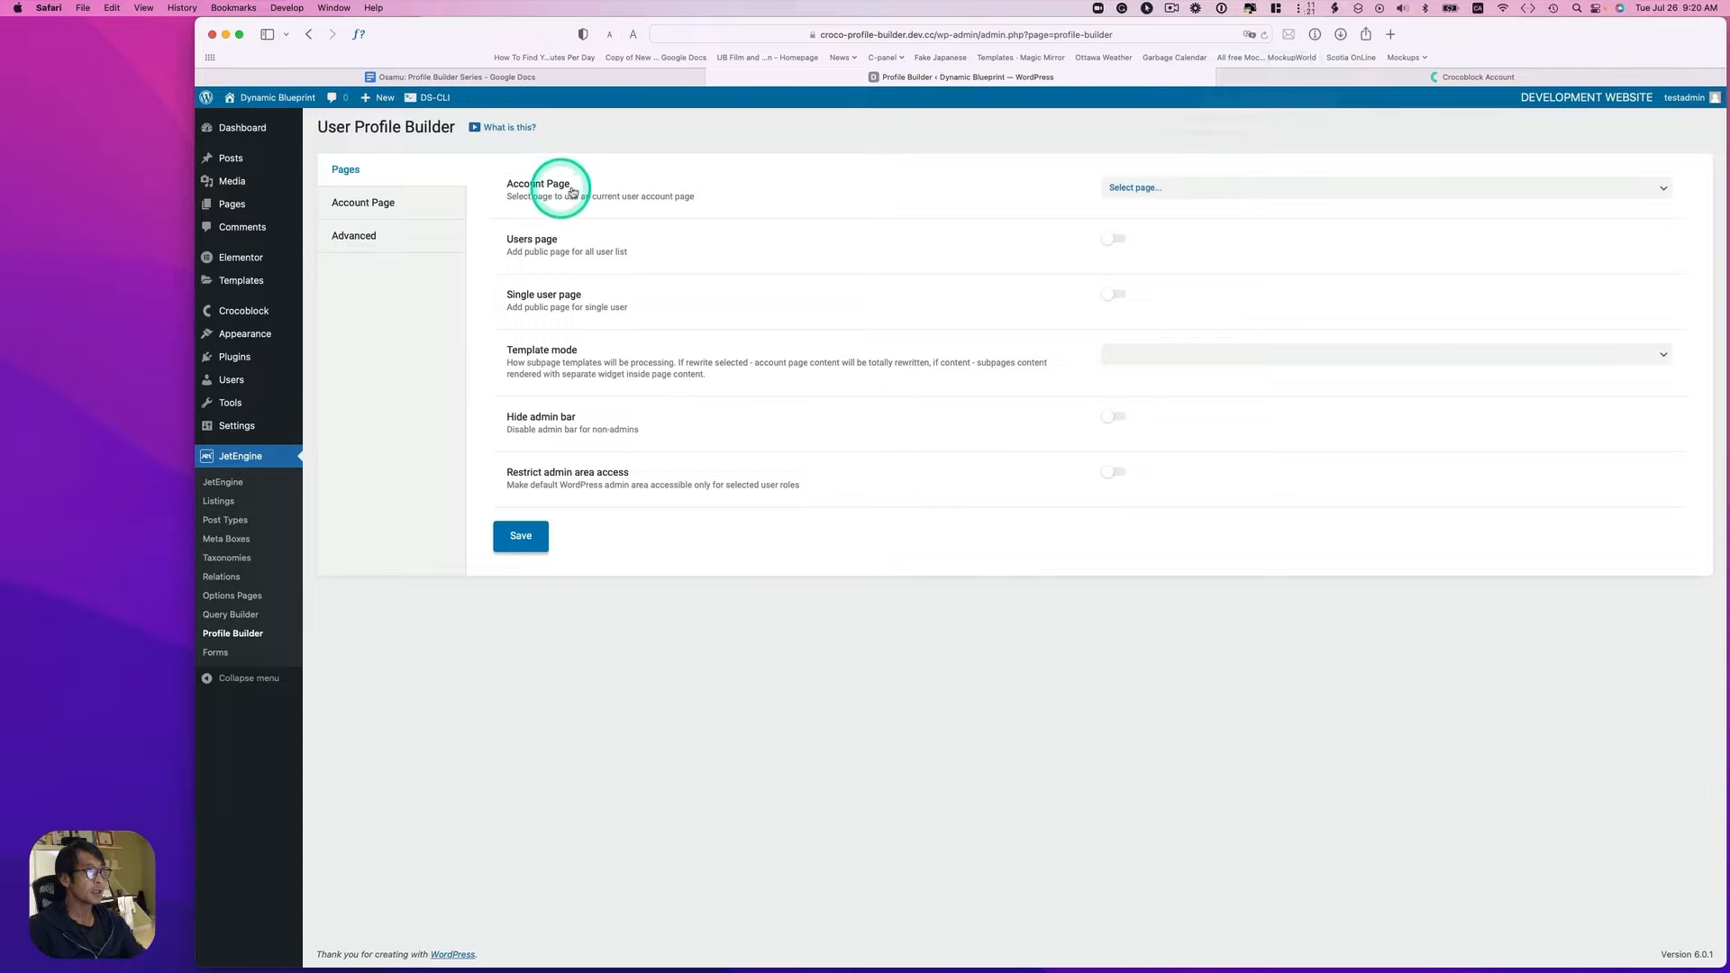
{"action": "left_click", "coordinate": [1133, 195]}
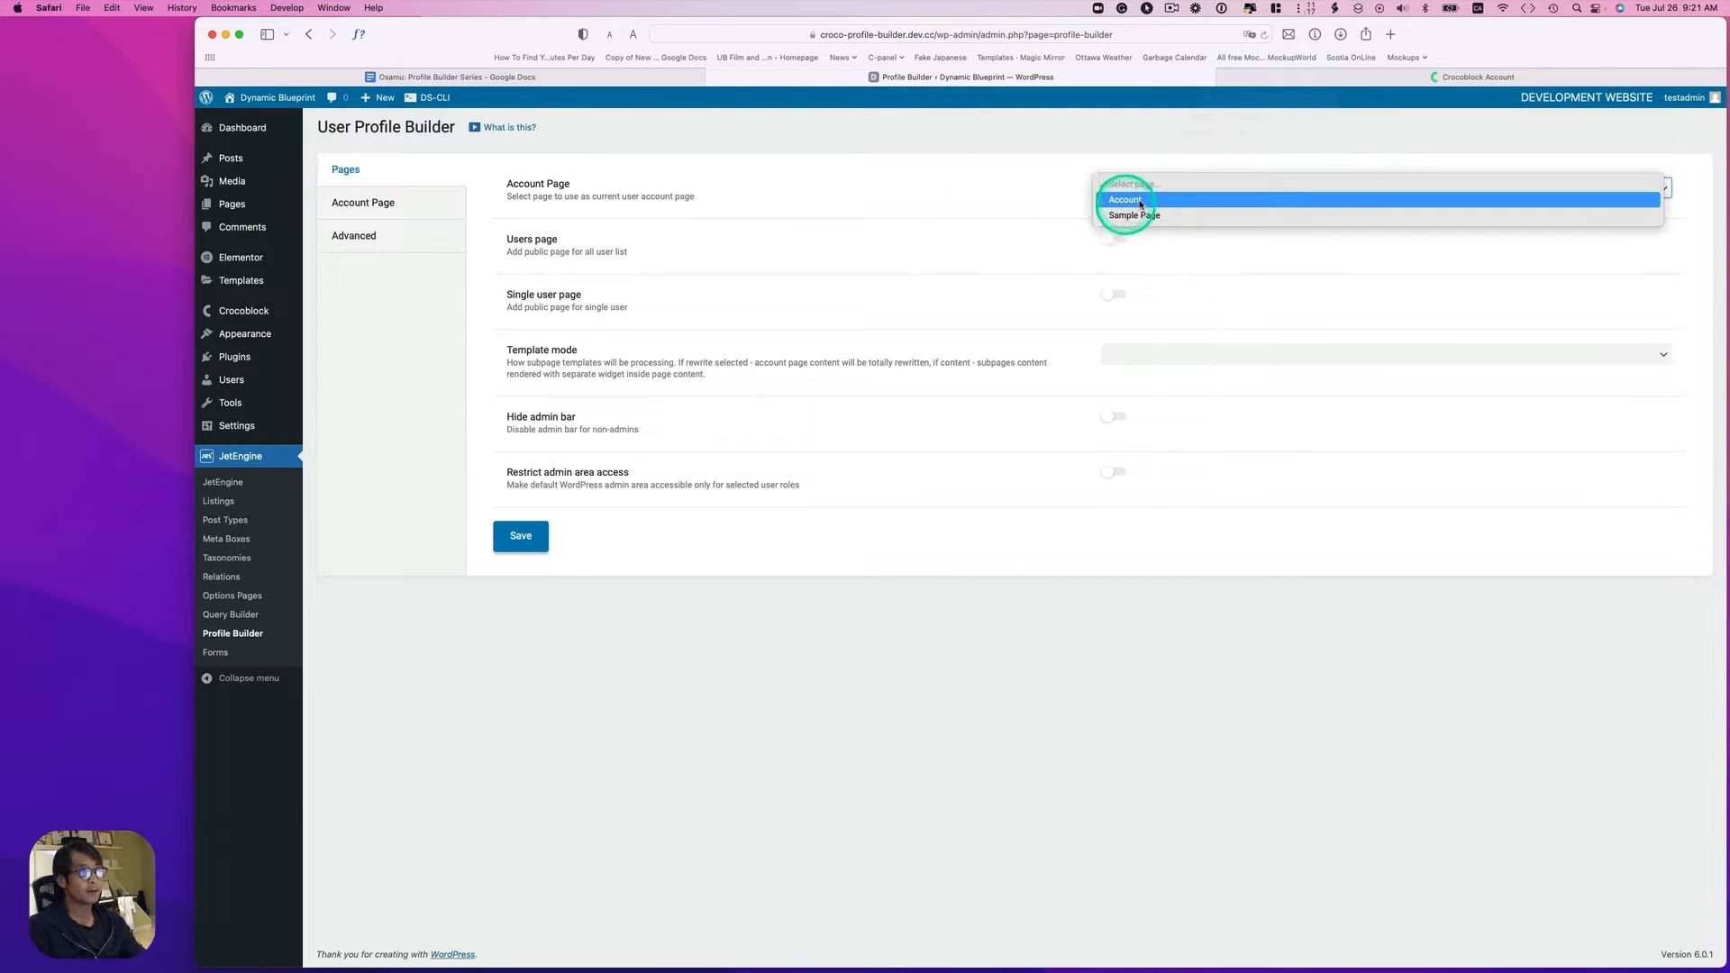
{"action": "left_click", "coordinate": [1139, 200]}
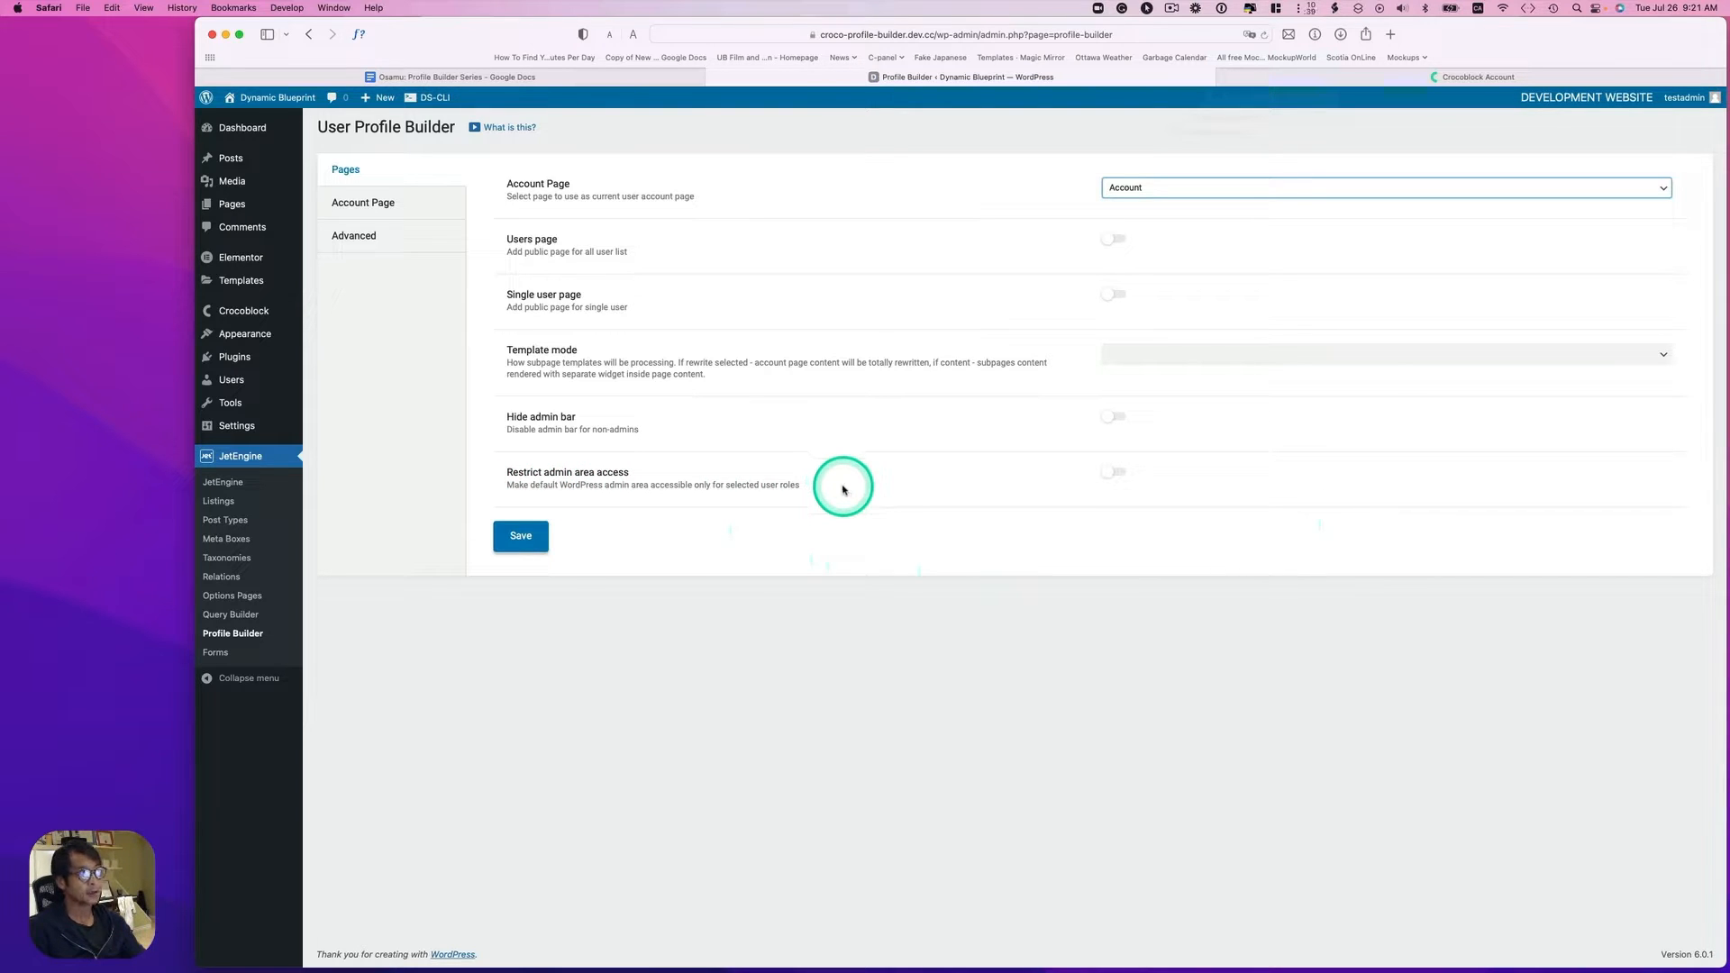
{"action": "left_click", "coordinate": [364, 206]}
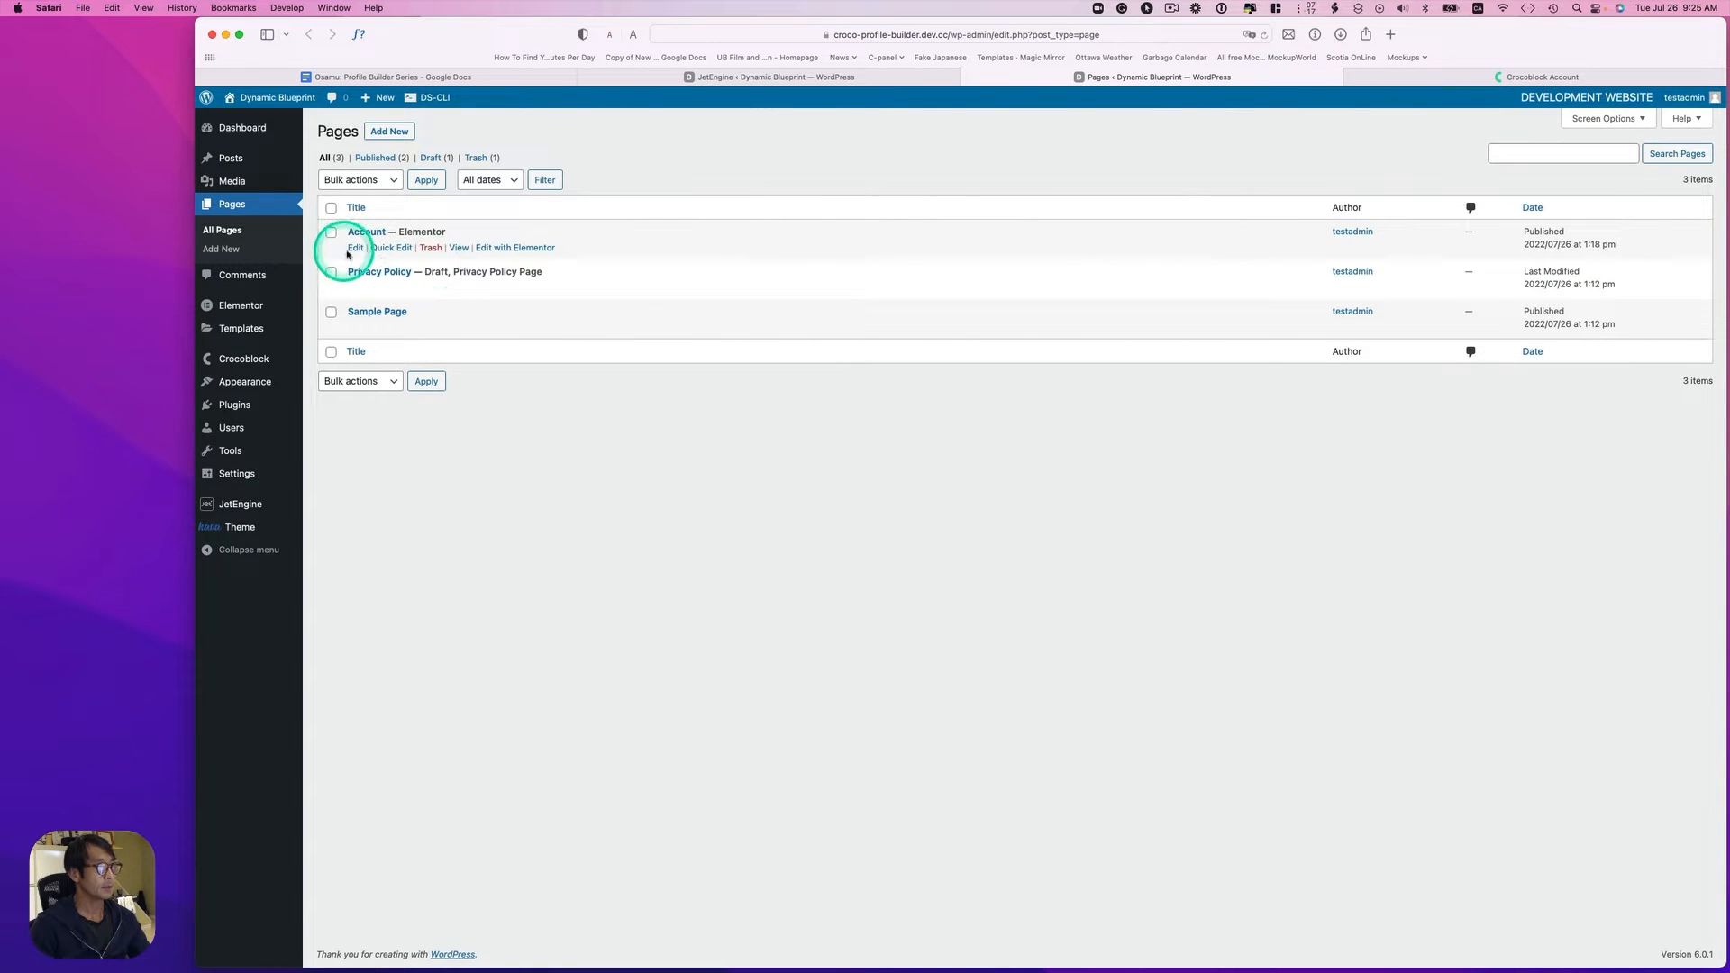
Step: View the published Account page on the site, and return to JetEngine's Profile Builder settings
{"action": "left_click", "coordinate": [458, 249]}
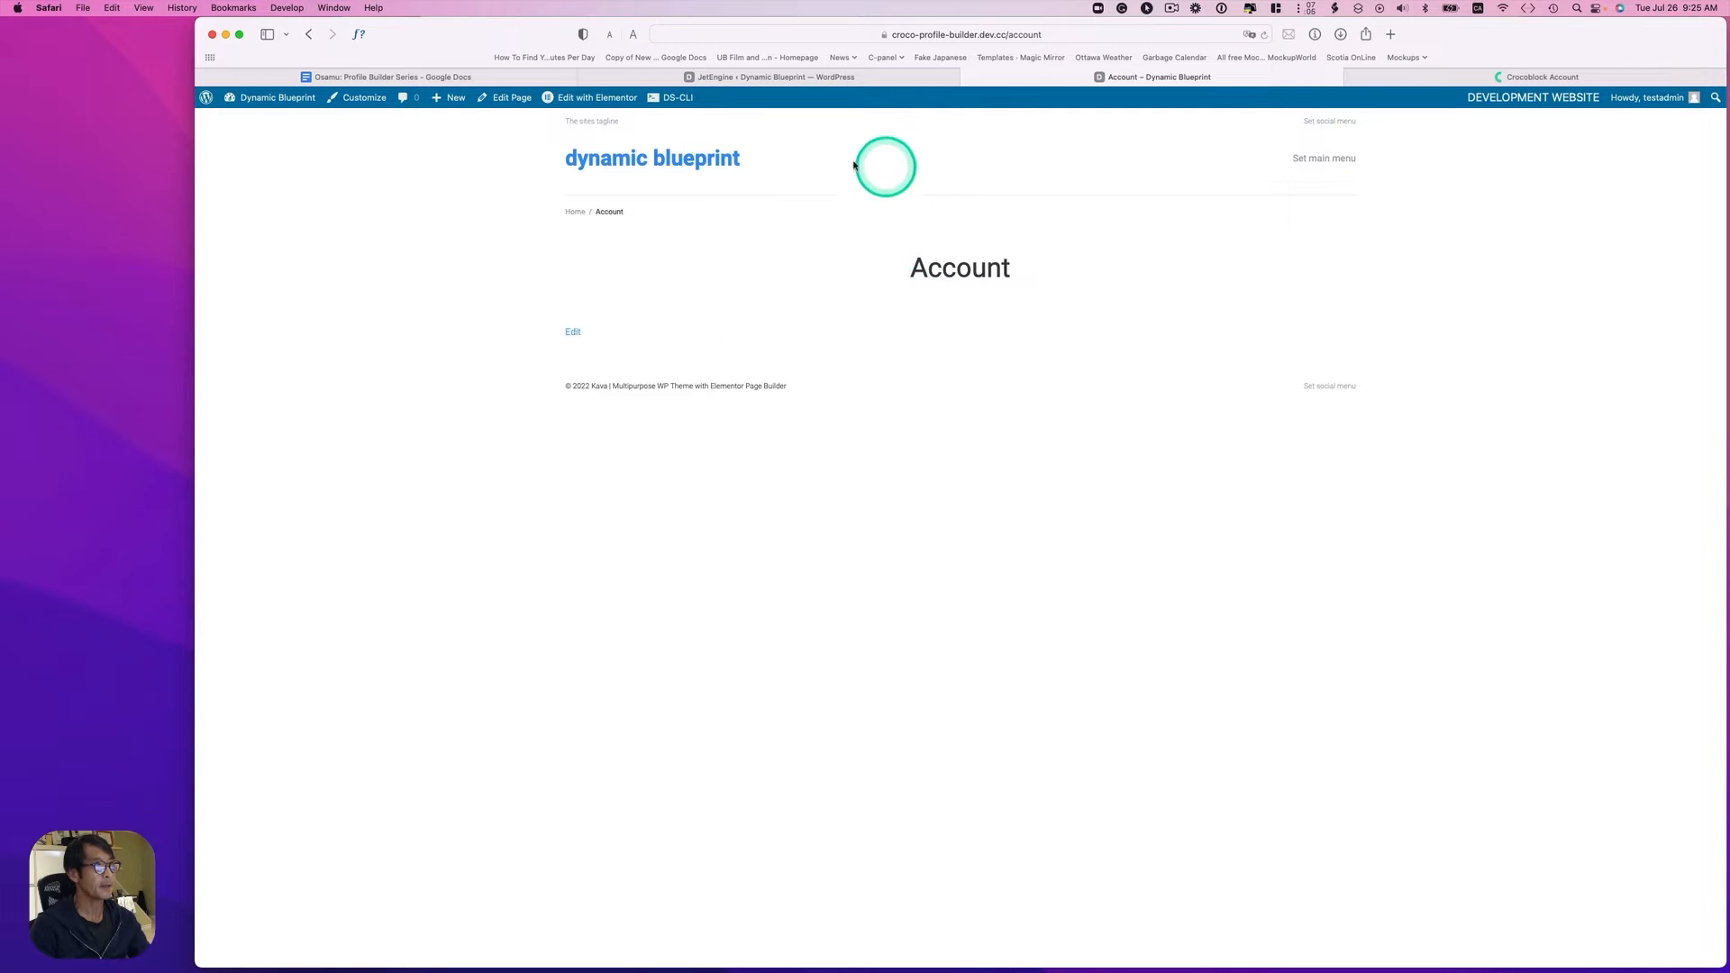
{"action": "left_click", "coordinate": [828, 86]}
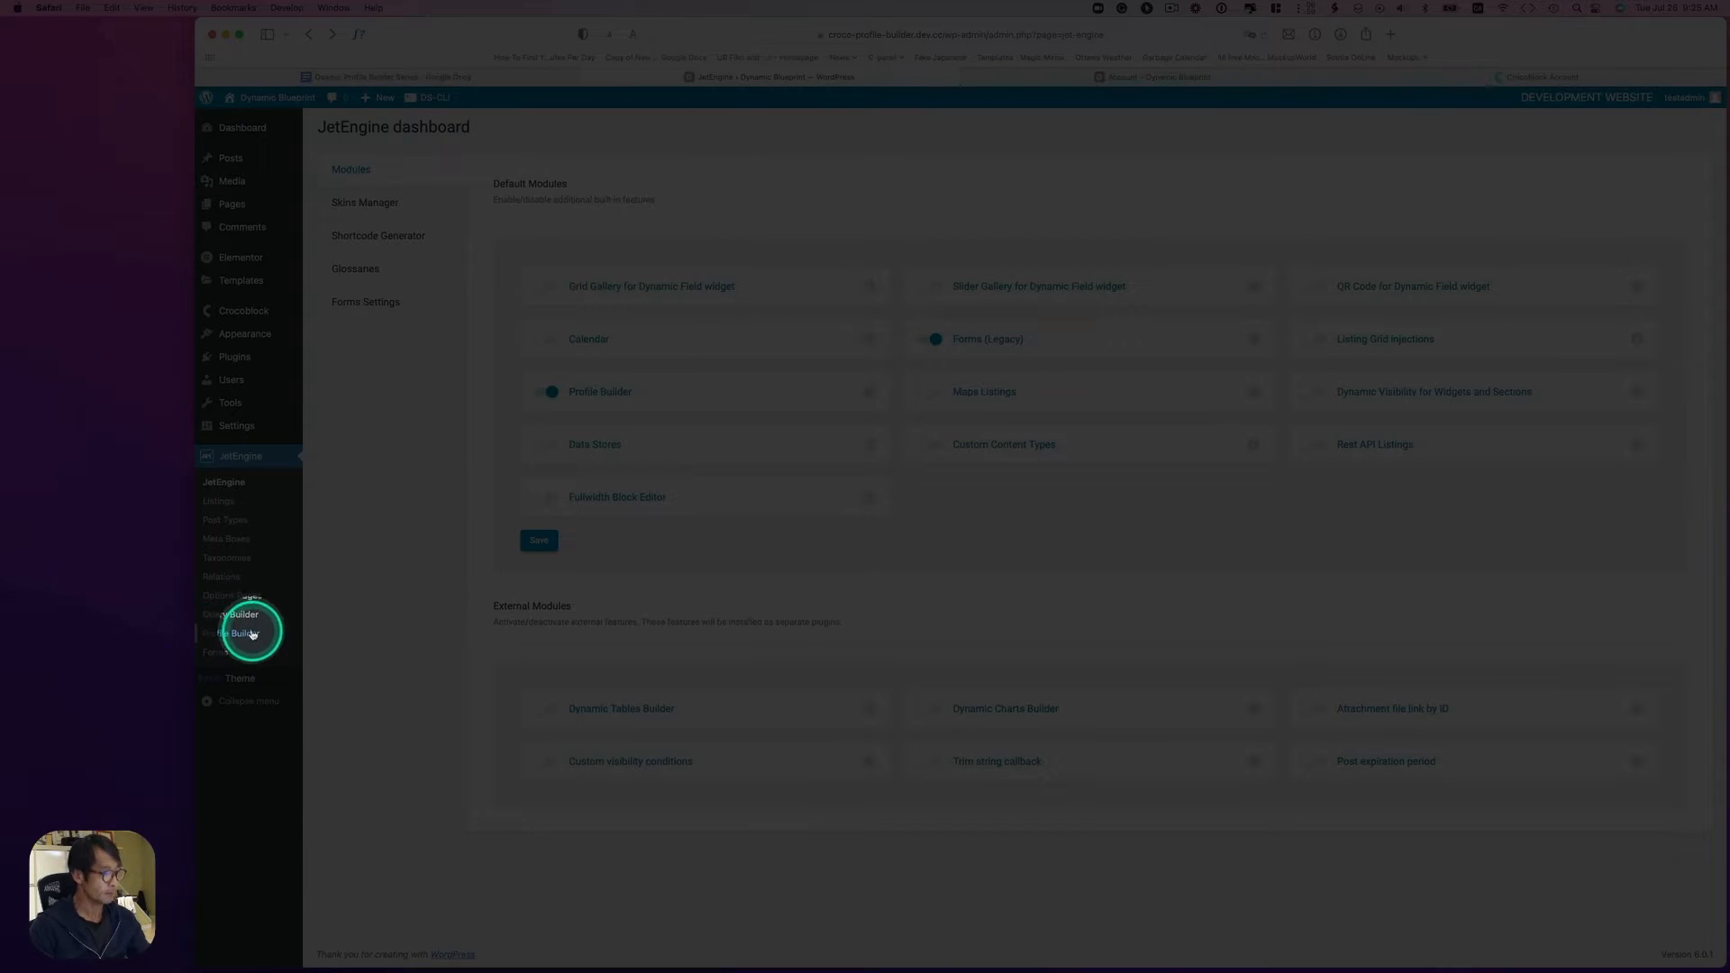
{"action": "left_click", "coordinate": [244, 634]}
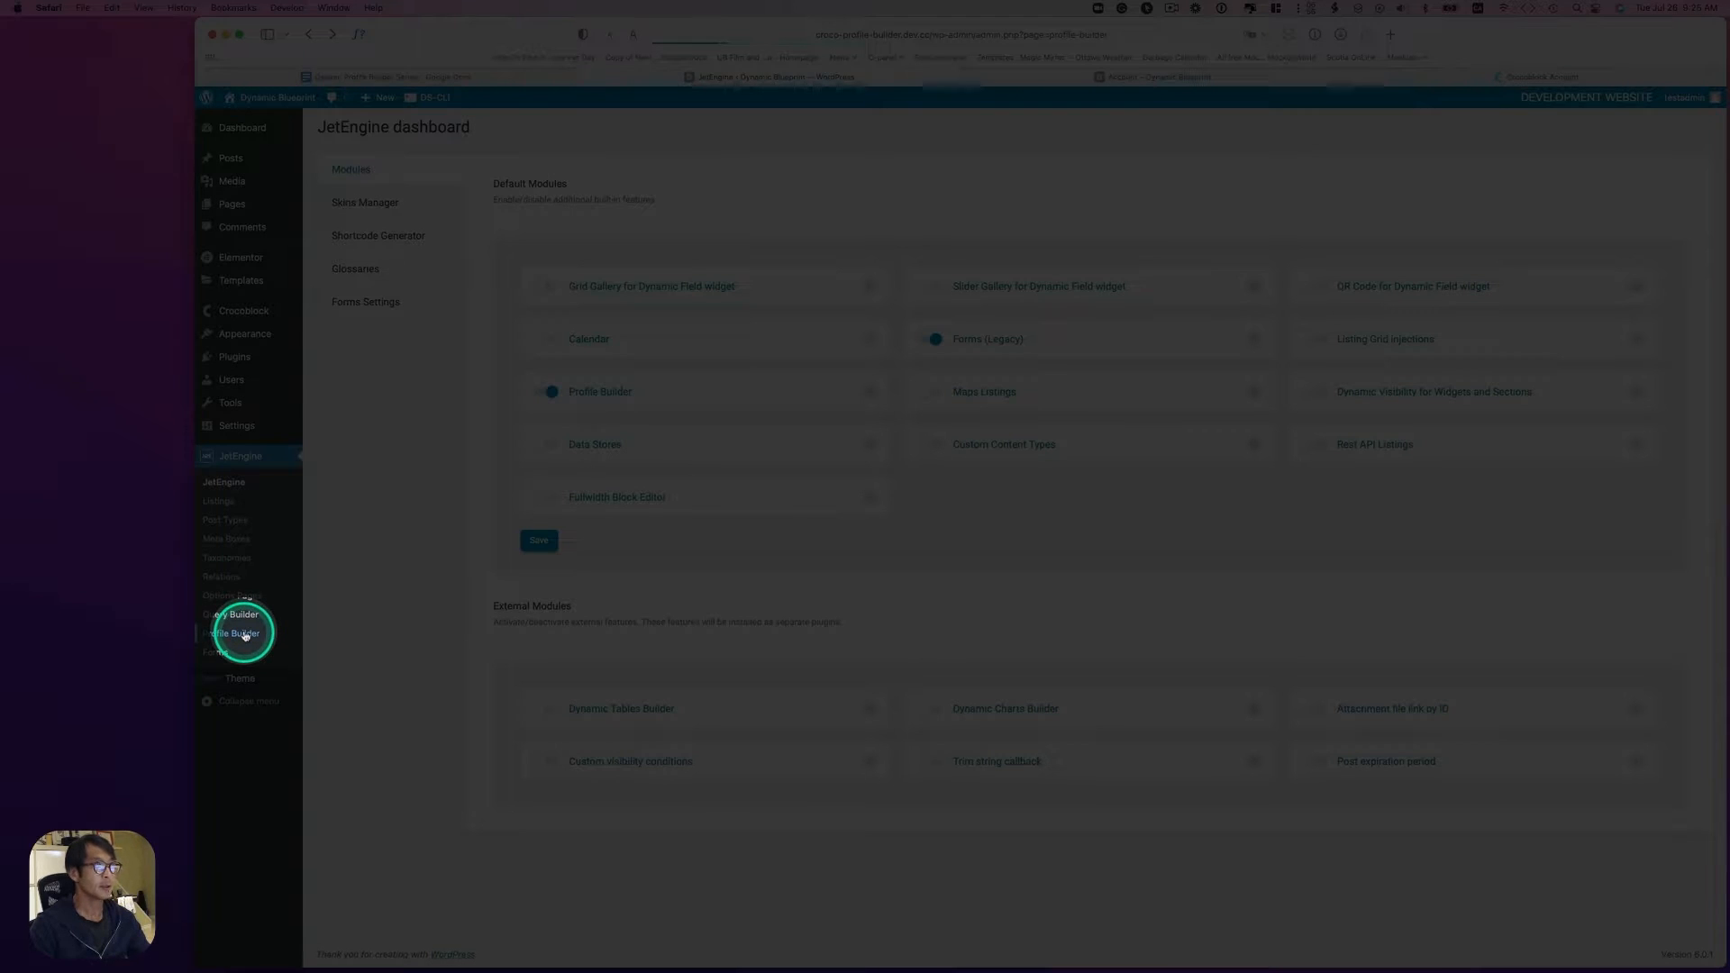
Step: Keep the Profile Builder's template mode on Rewrite, save the settings, and reload the published Account page
{"action": "left_click", "coordinate": [1228, 353]}
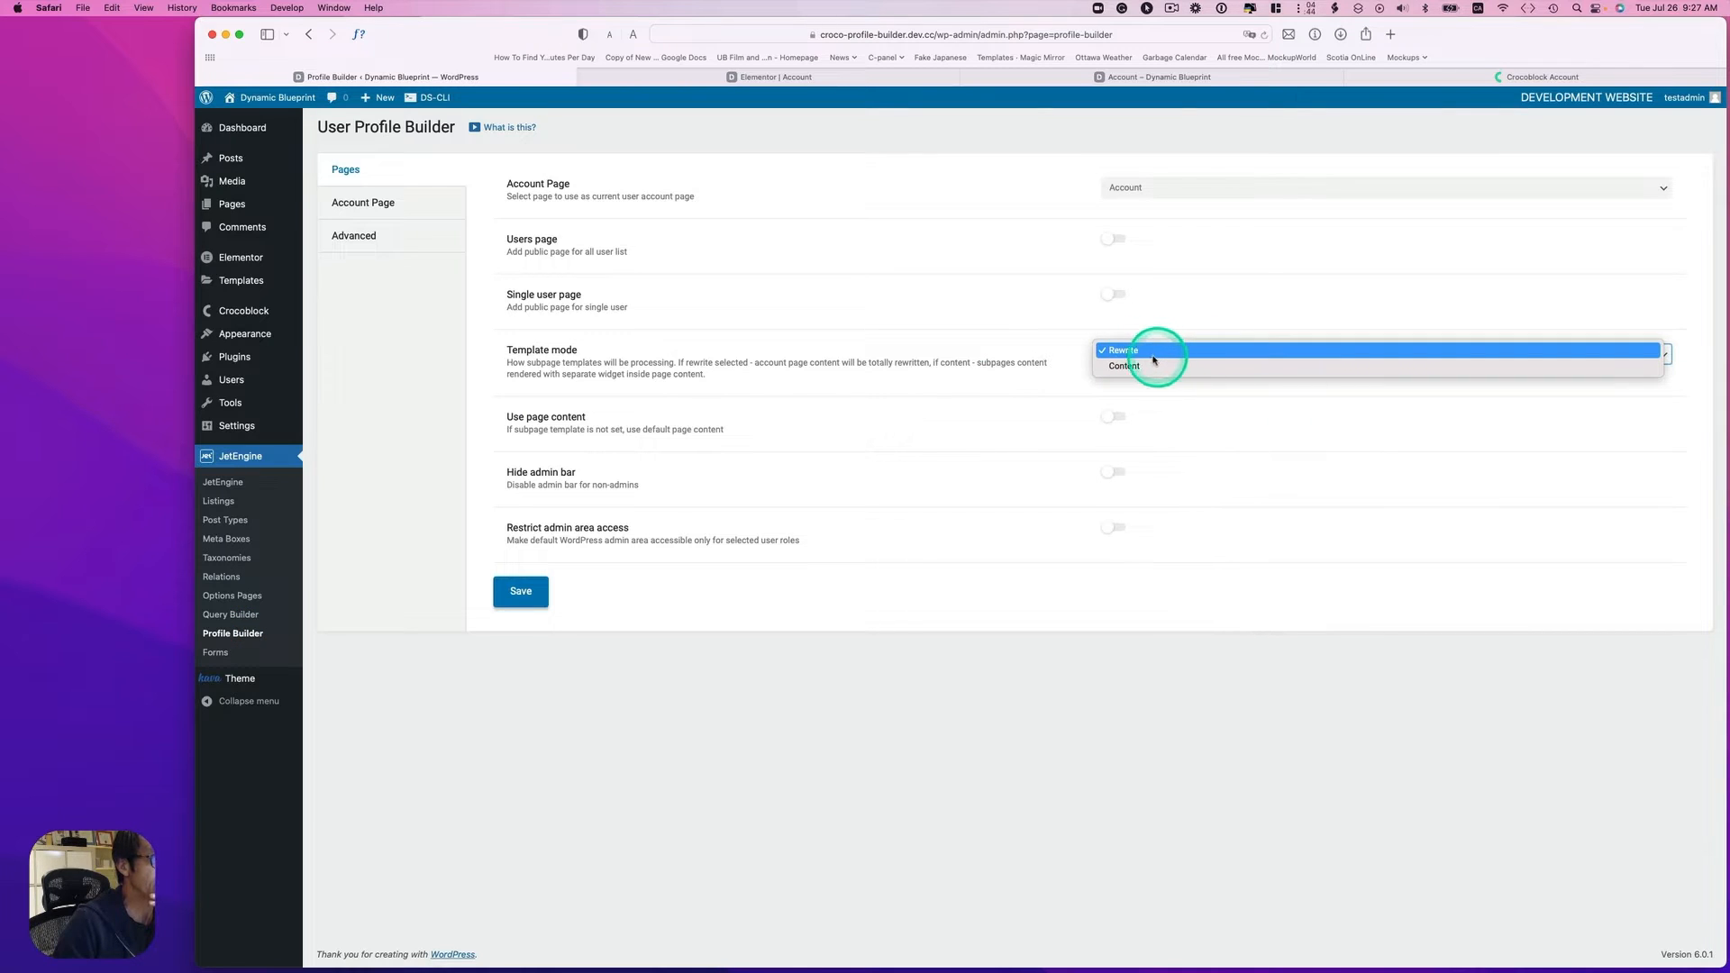
{"action": "left_click", "coordinate": [1140, 355]}
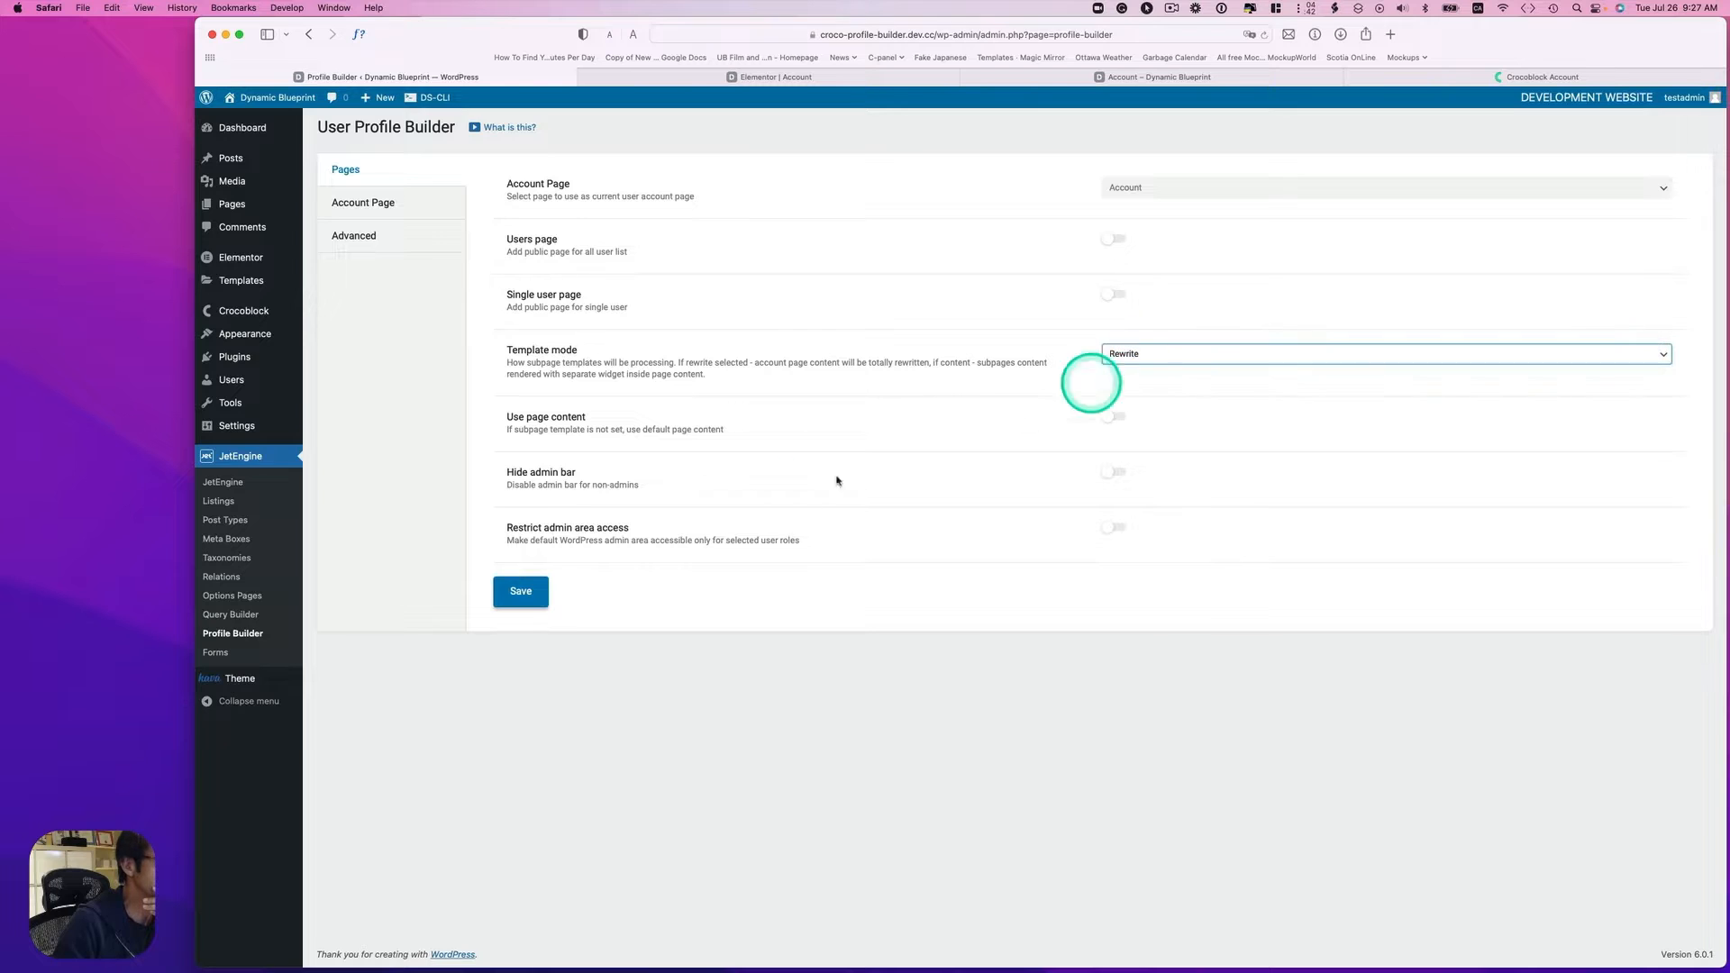
{"action": "left_click", "coordinate": [522, 588]}
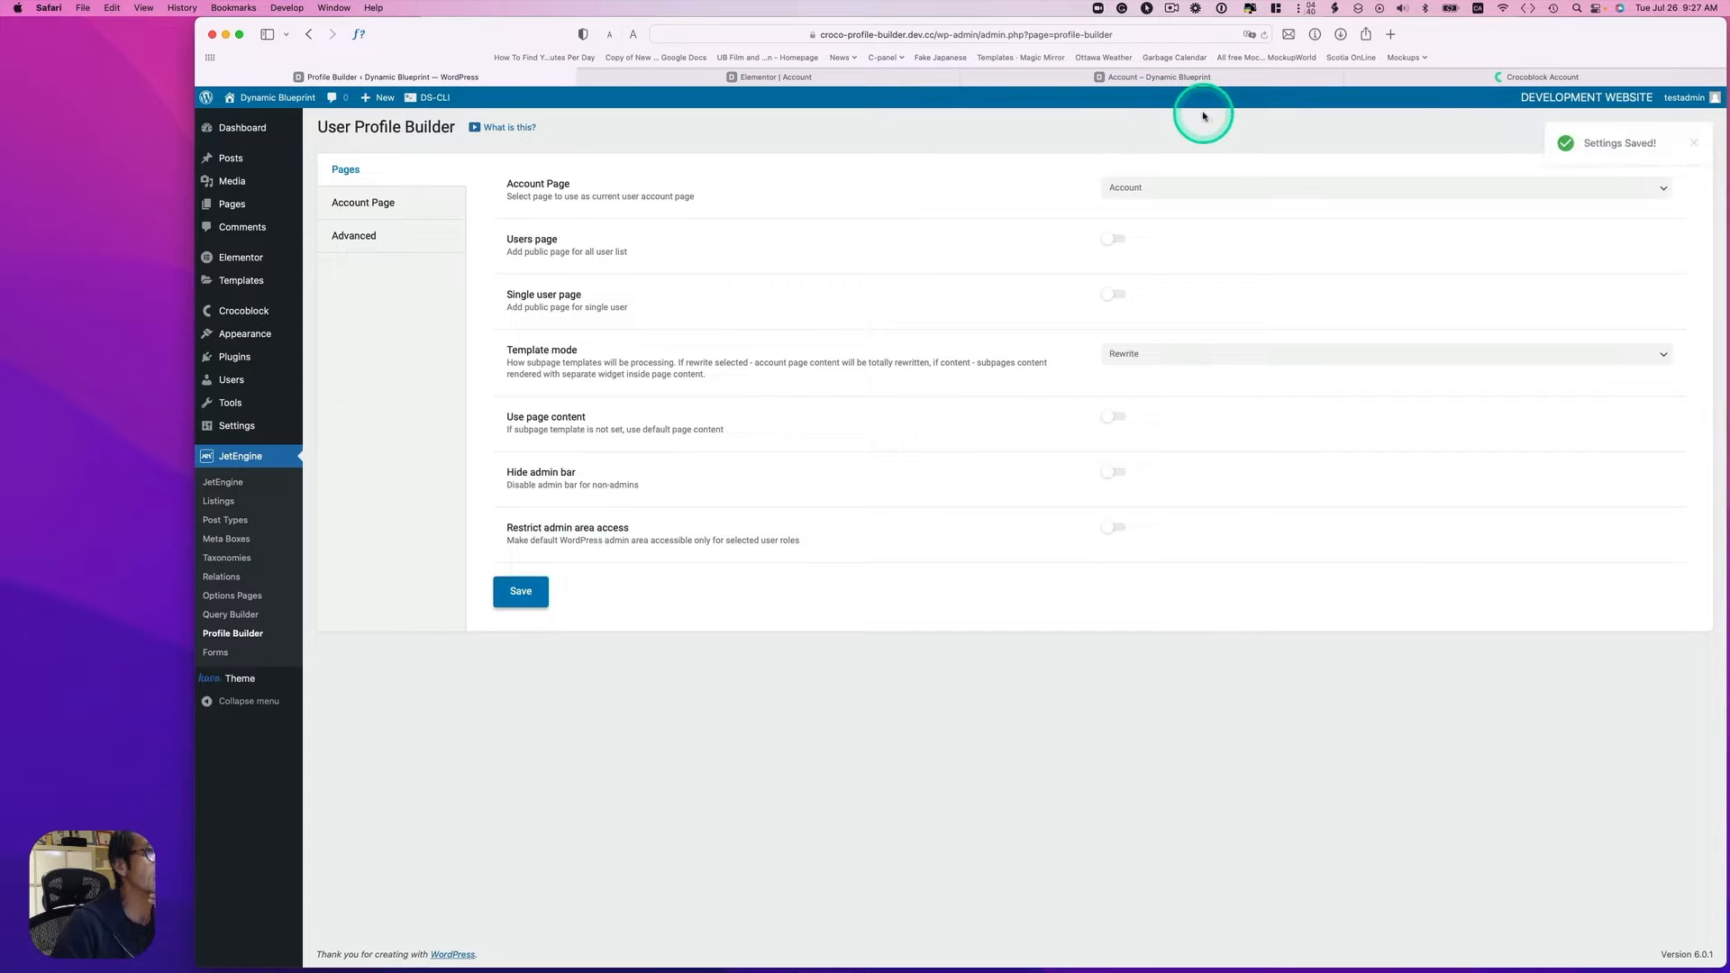
{"action": "left_click", "coordinate": [1162, 77]}
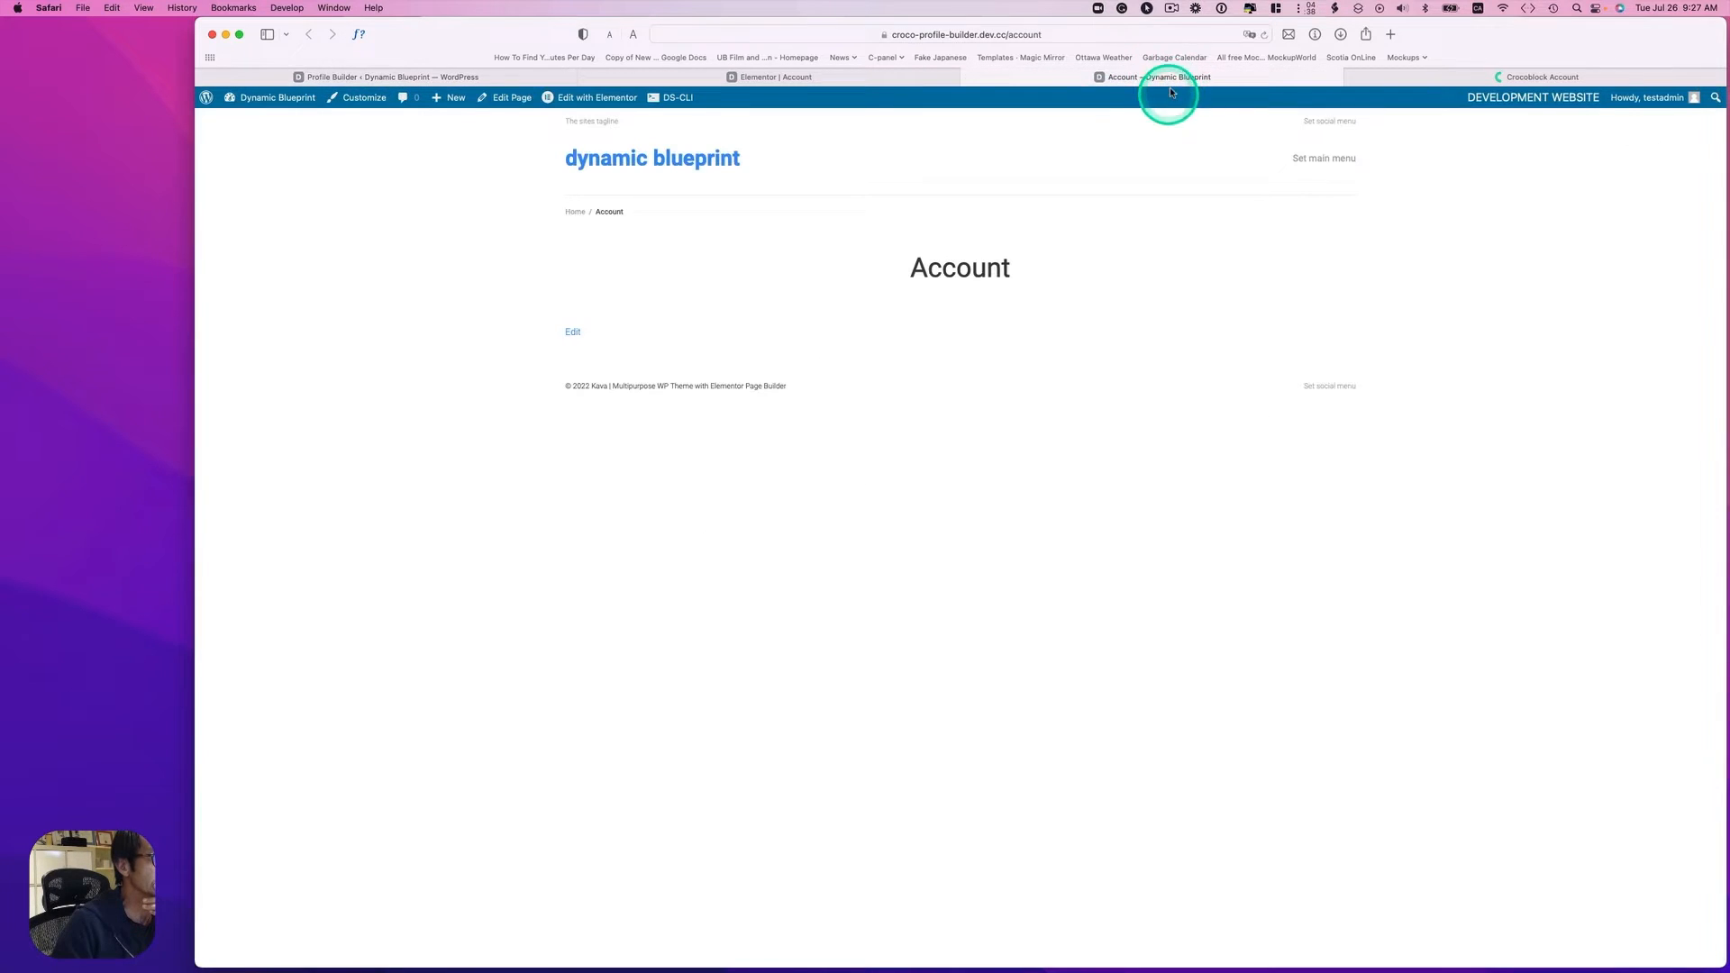
{"action": "left_click", "coordinate": [1264, 34]}
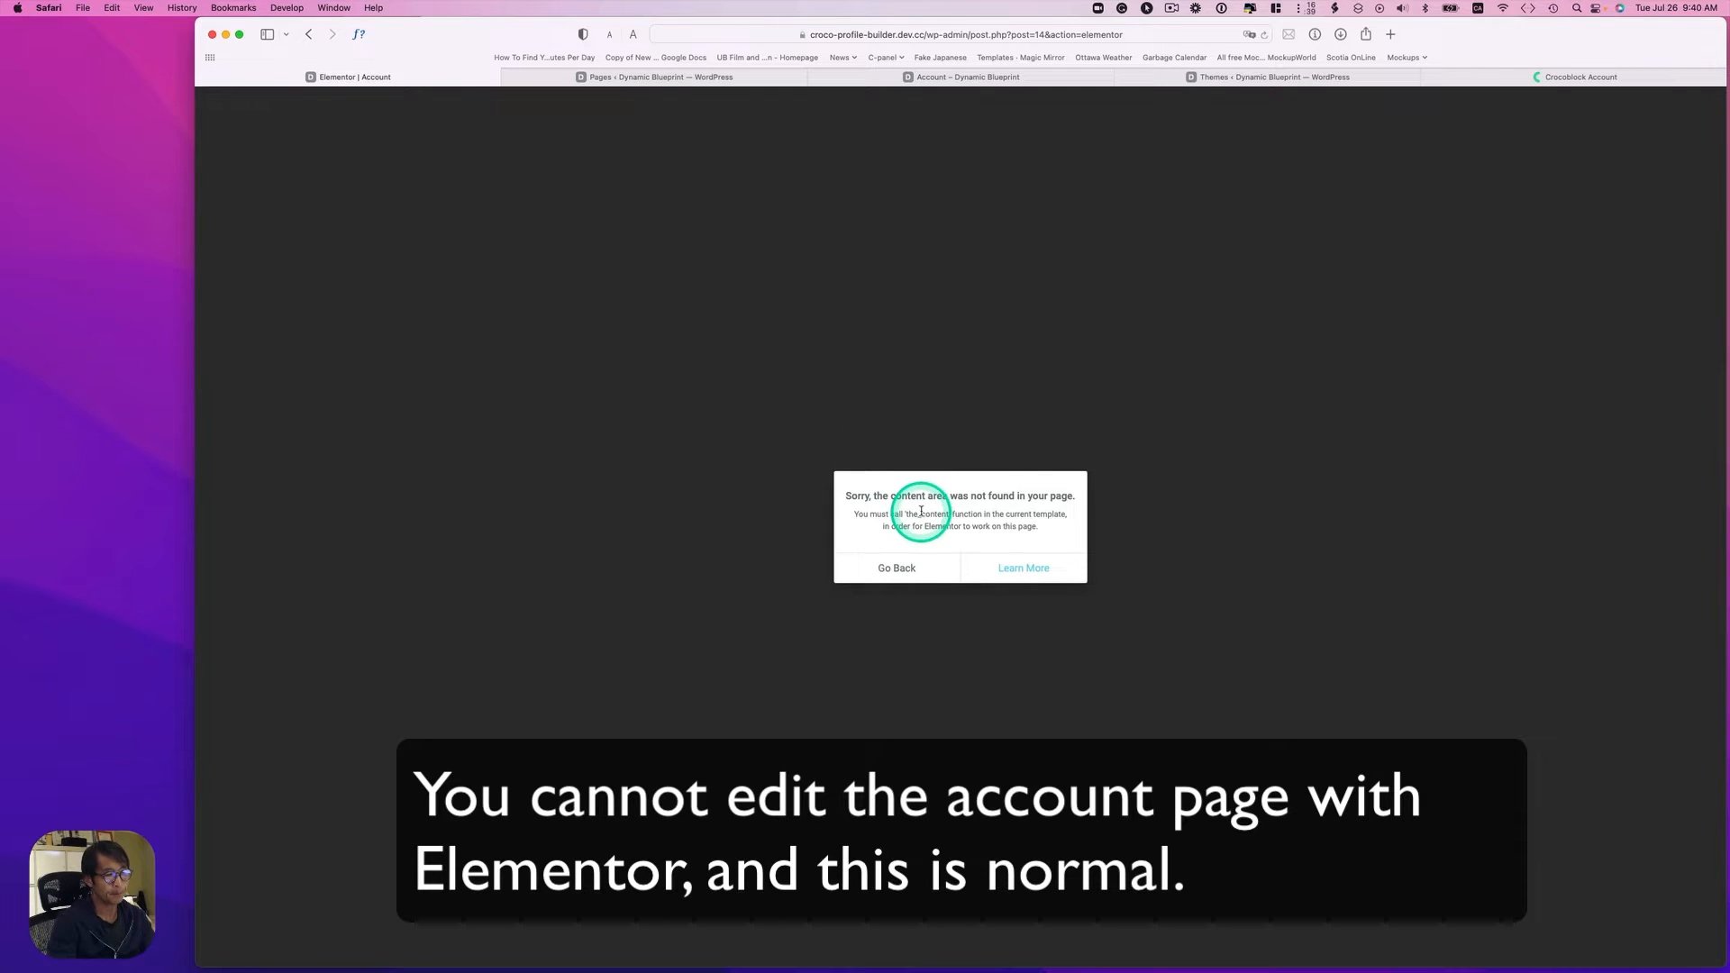
Step: Open the saved Add Post template in Elementor and select its Form widget for editing
{"action": "left_click", "coordinate": [311, 34]}
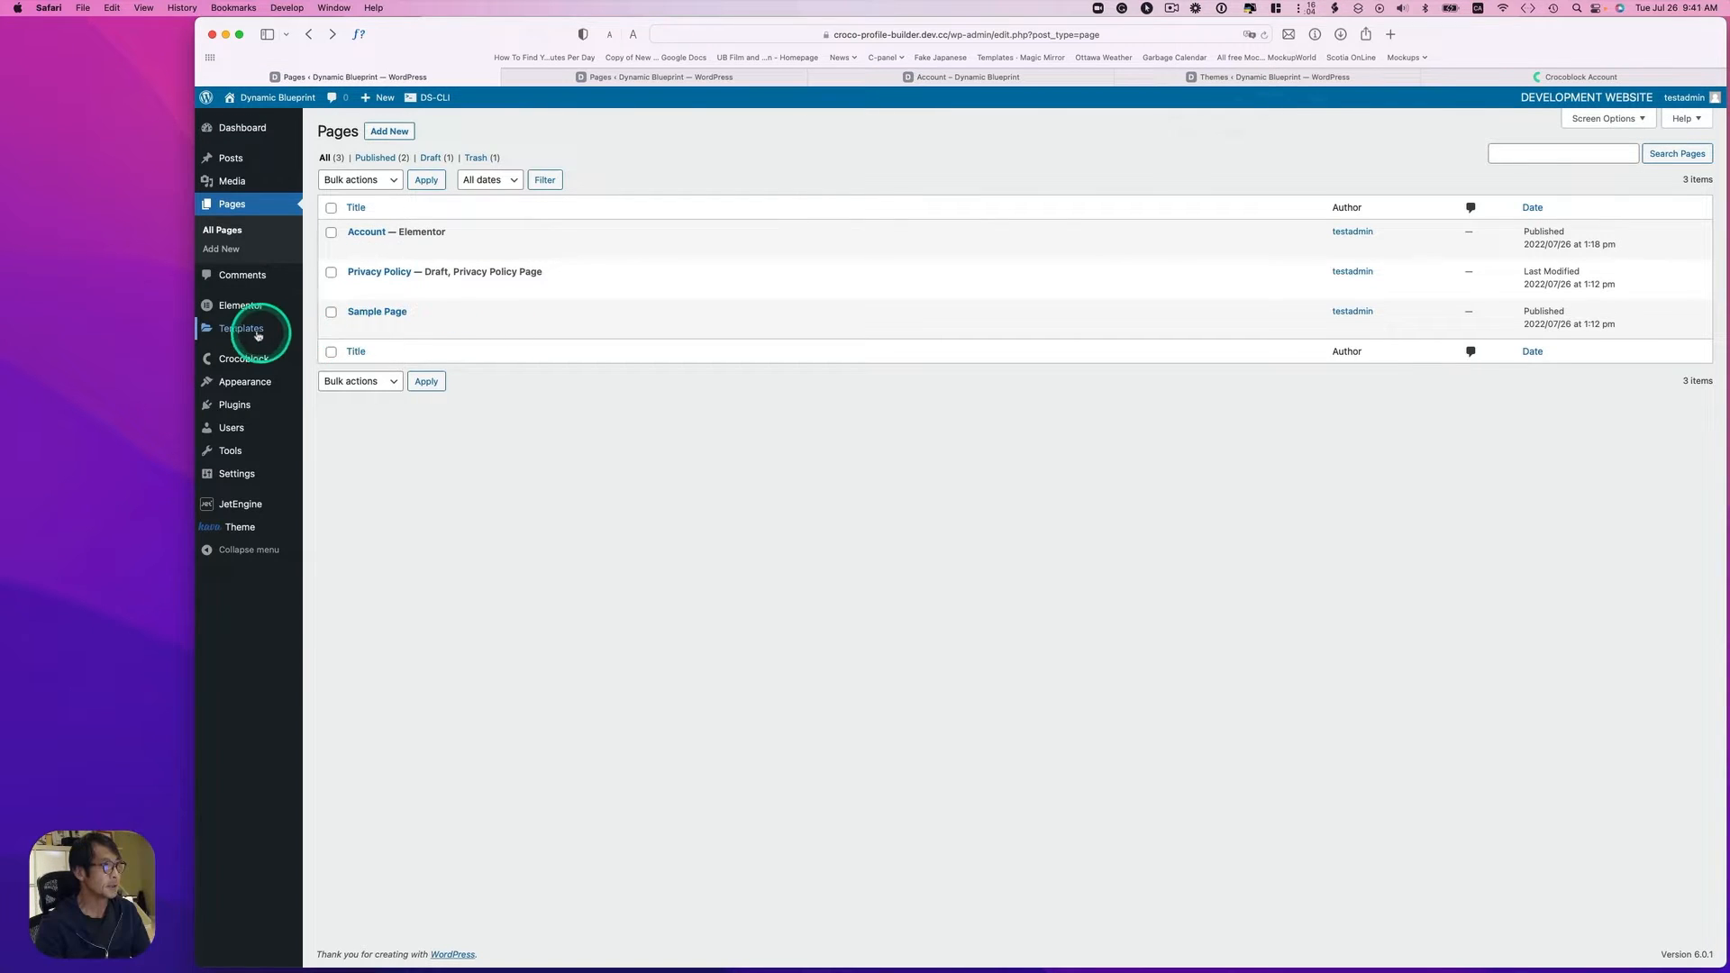
{"action": "mouse_move", "coordinate": [274, 331]}
{"action": "left_click", "coordinate": [345, 330]}
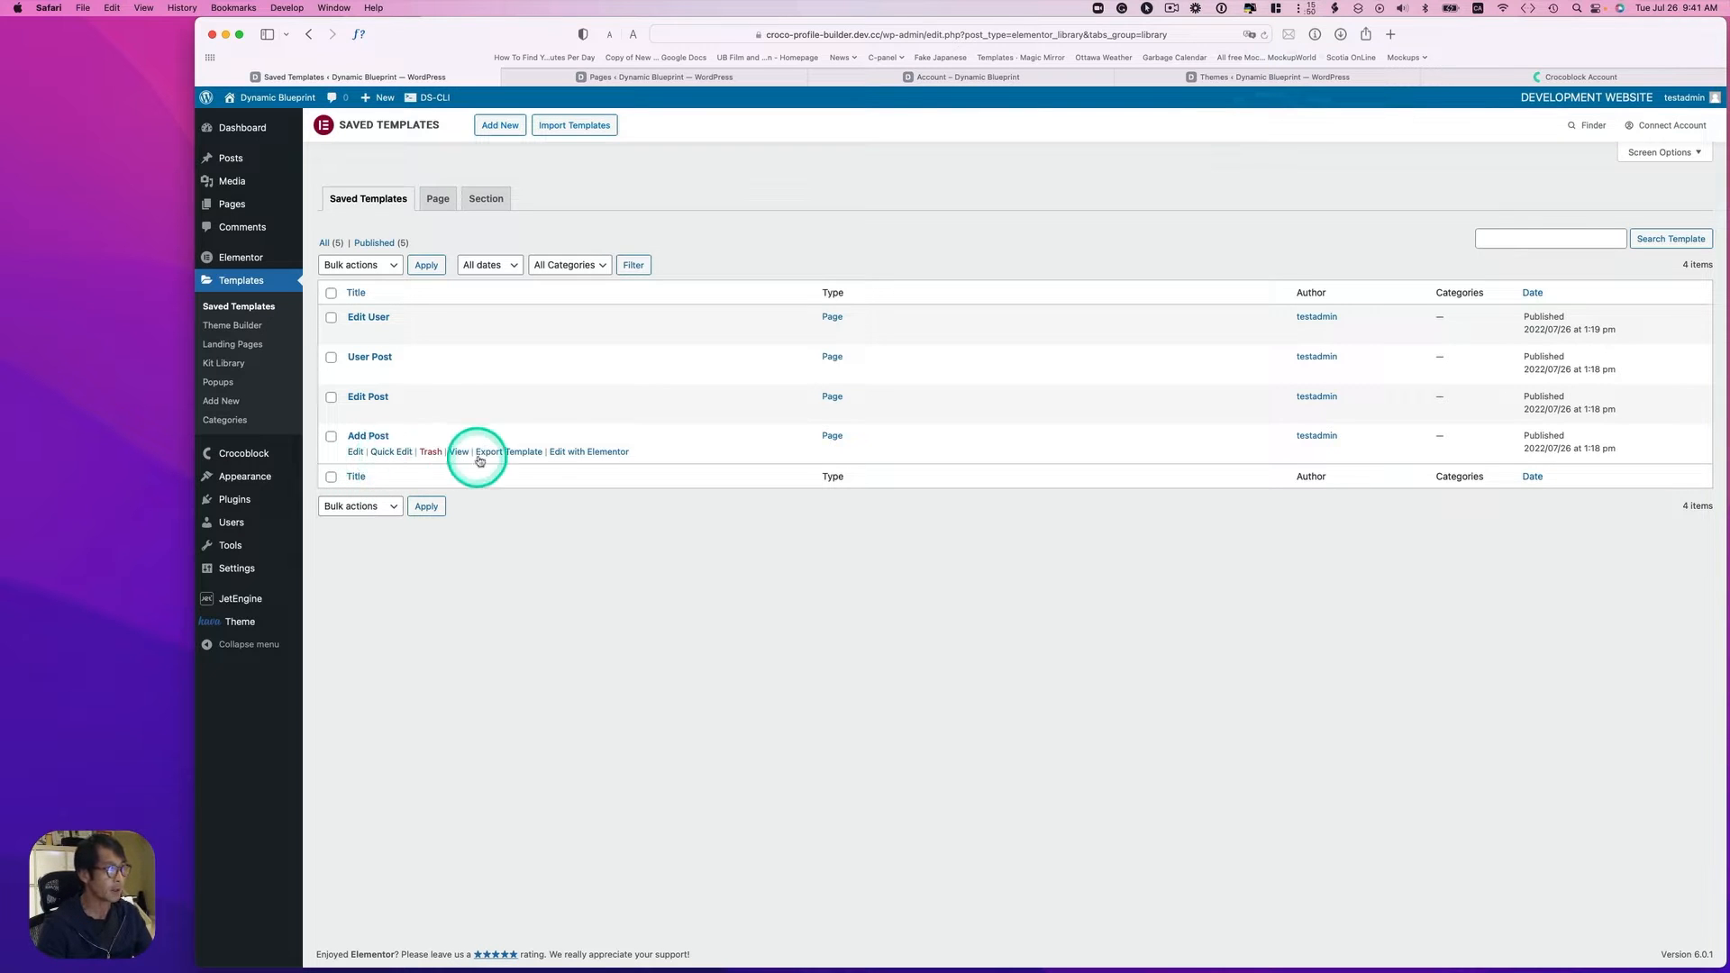
{"action": "left_click", "coordinate": [570, 455]}
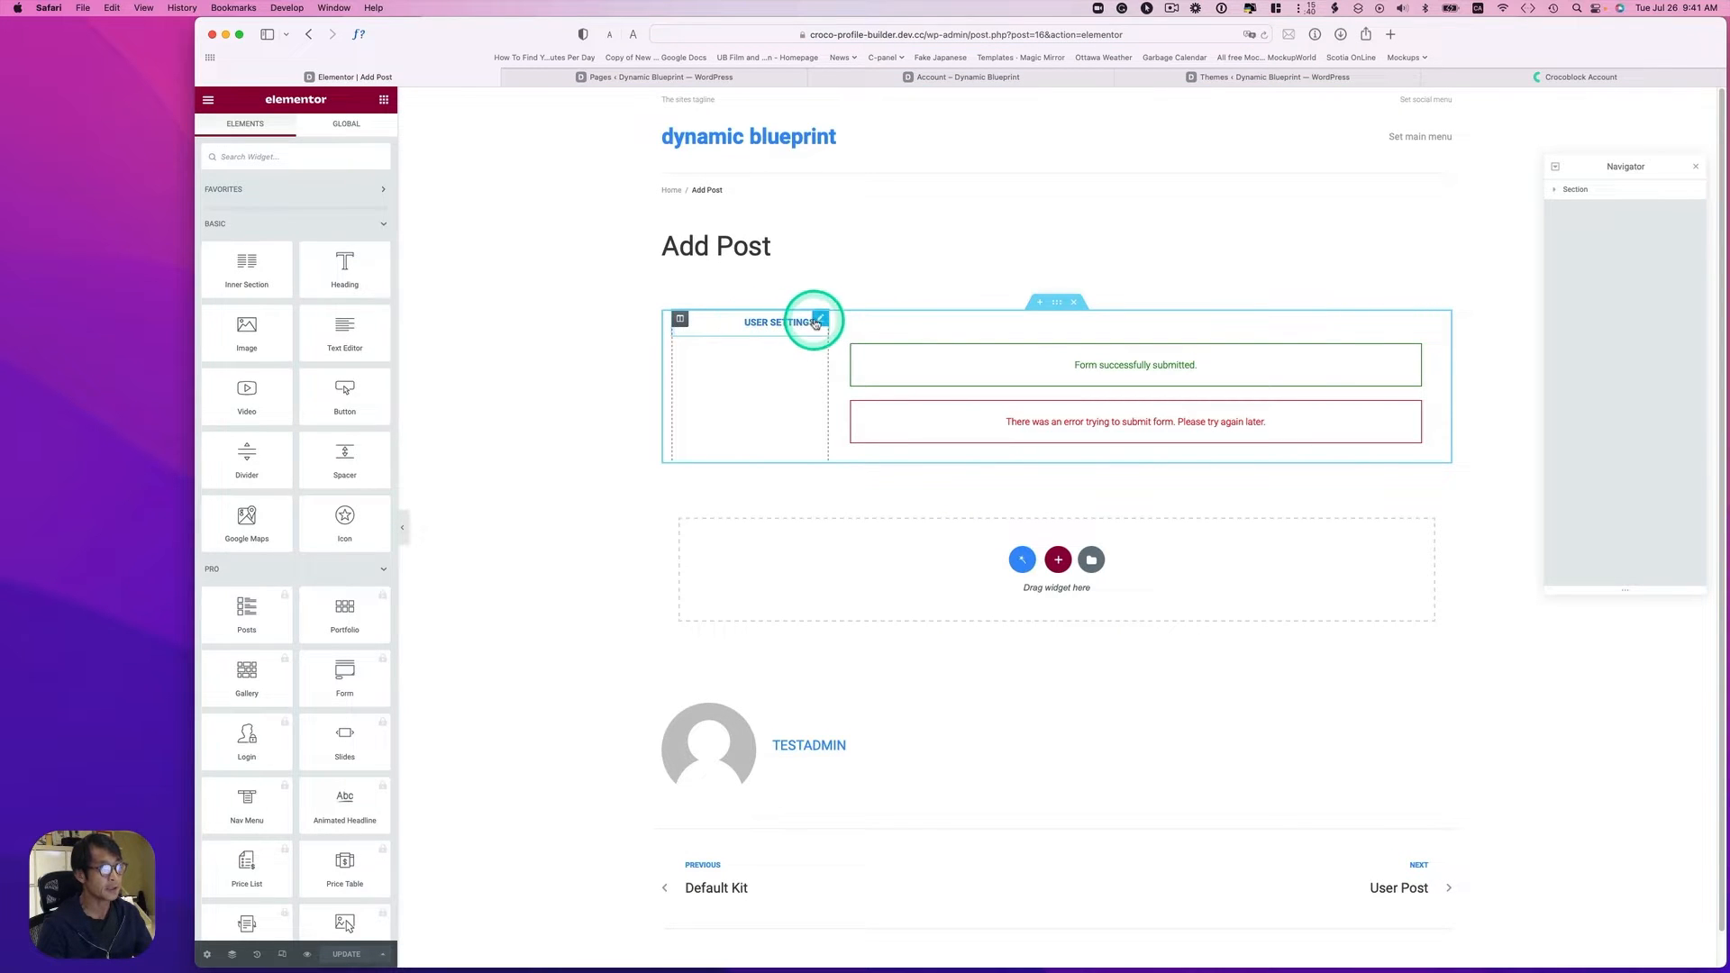
{"action": "left_click", "coordinate": [956, 329]}
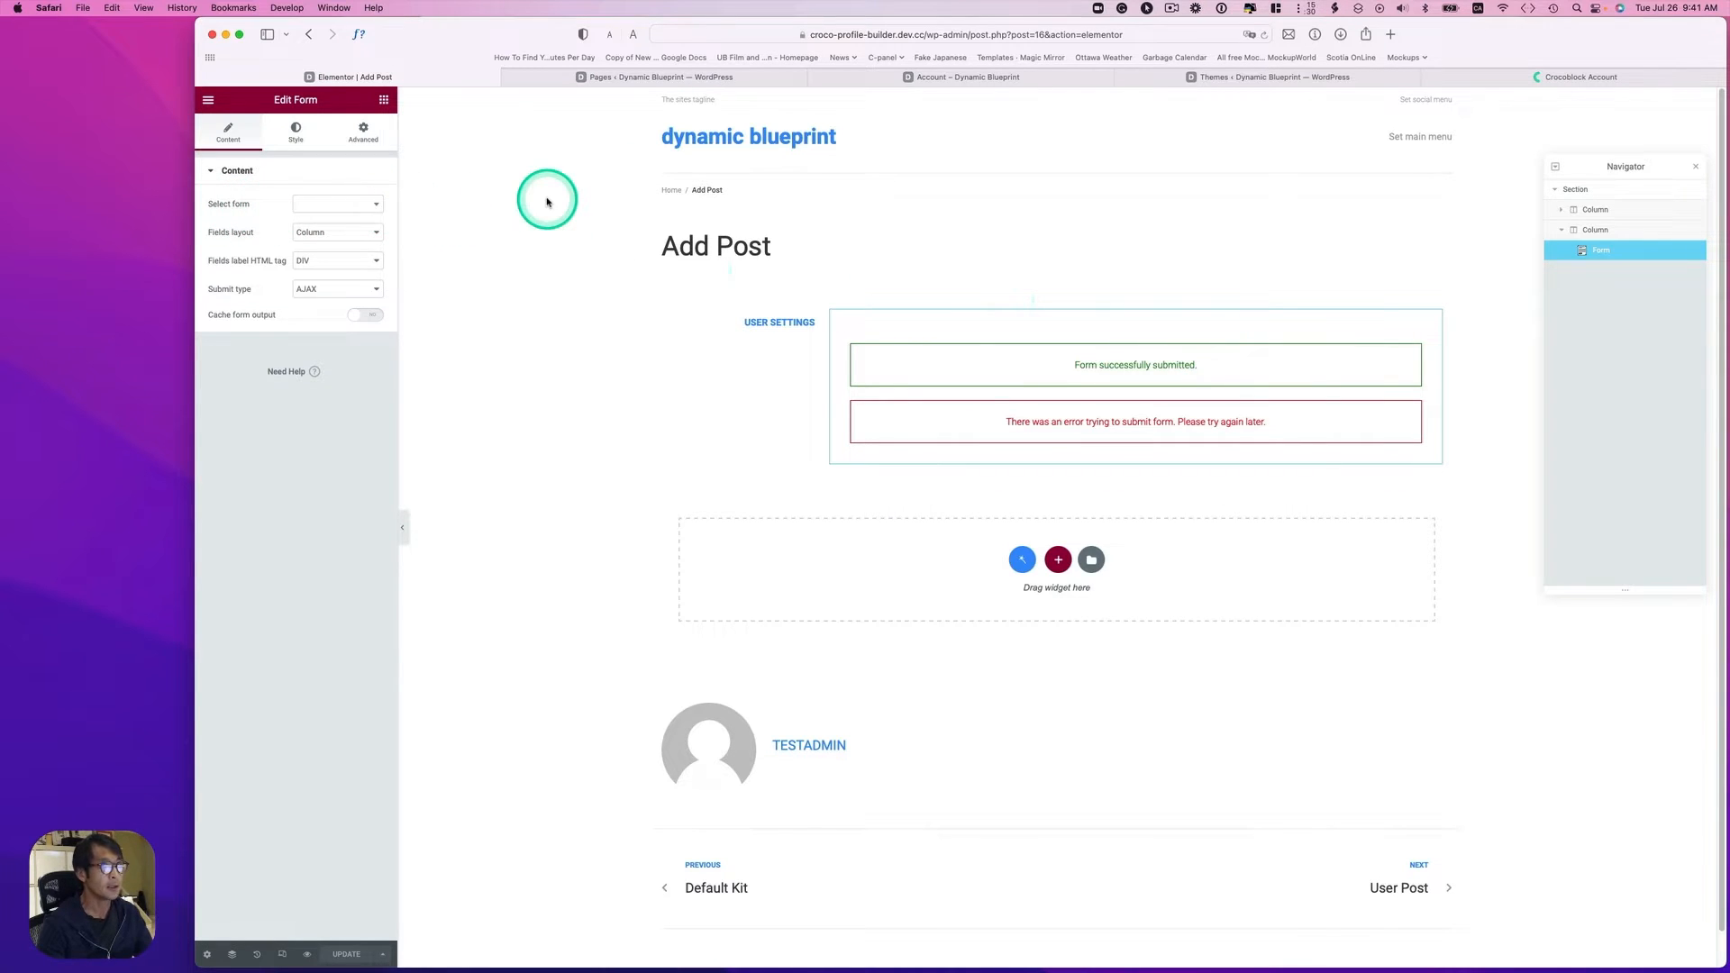
Step: Open JetEngine's Forms list in a separate window and arrange it side by side with the Add Post template editor
{"action": "left_click", "coordinate": [711, 77]}
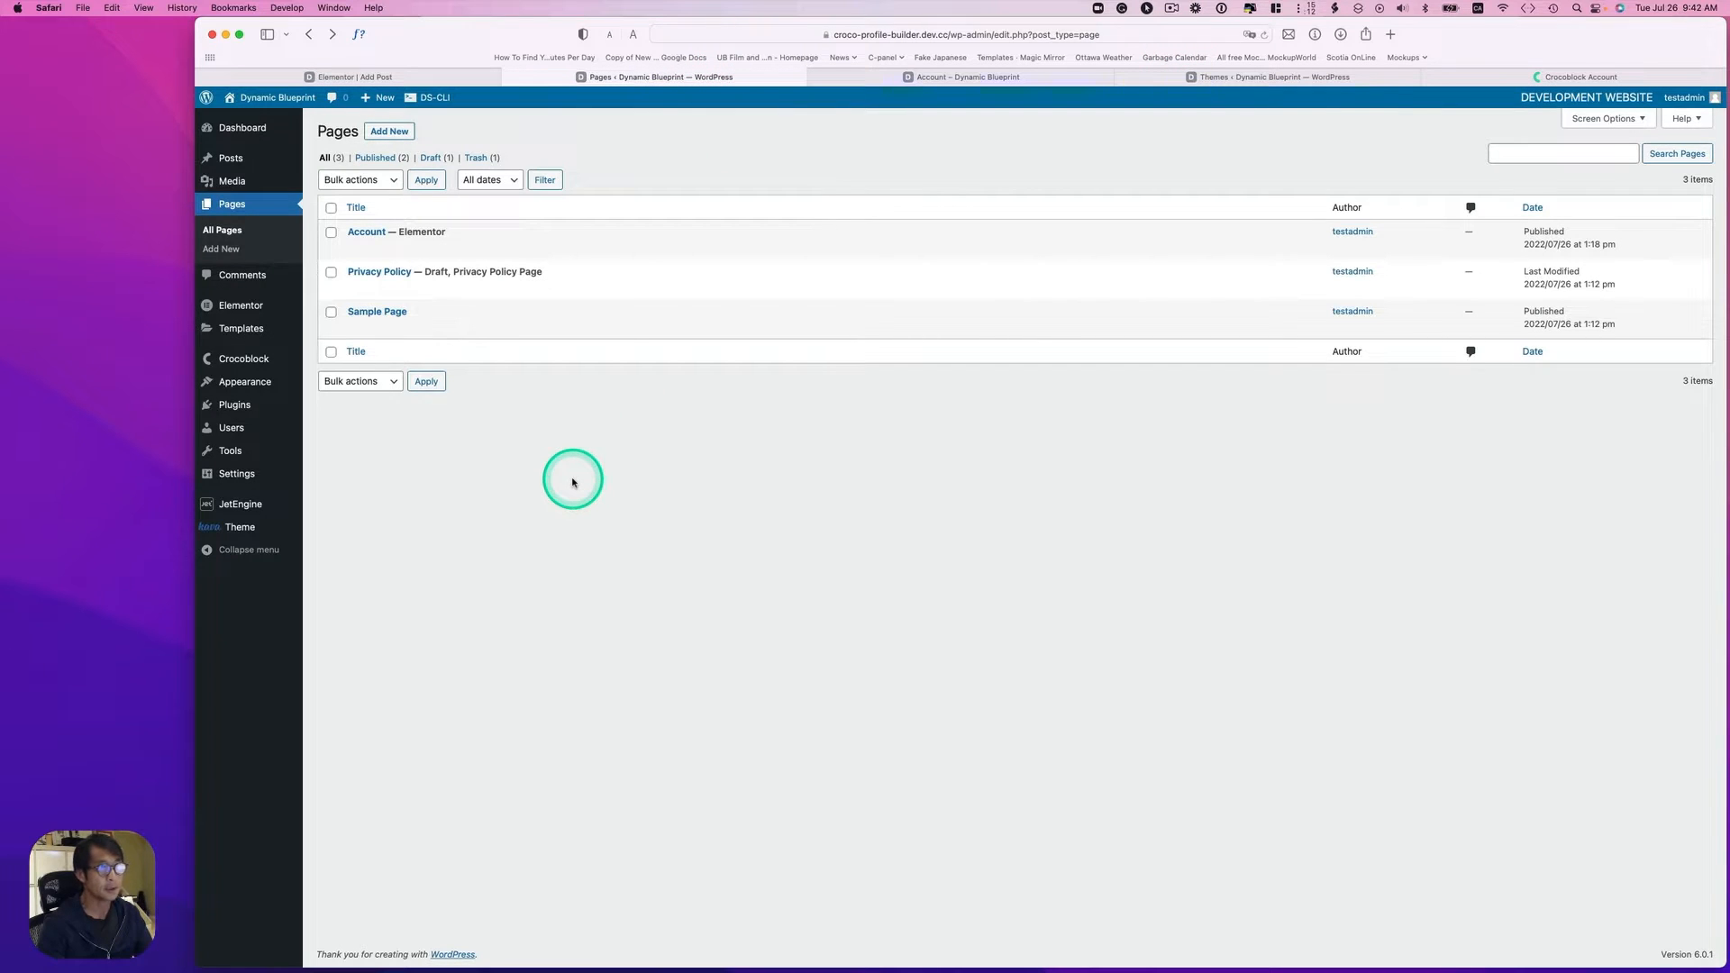
{"action": "mouse_move", "coordinate": [234, 506]}
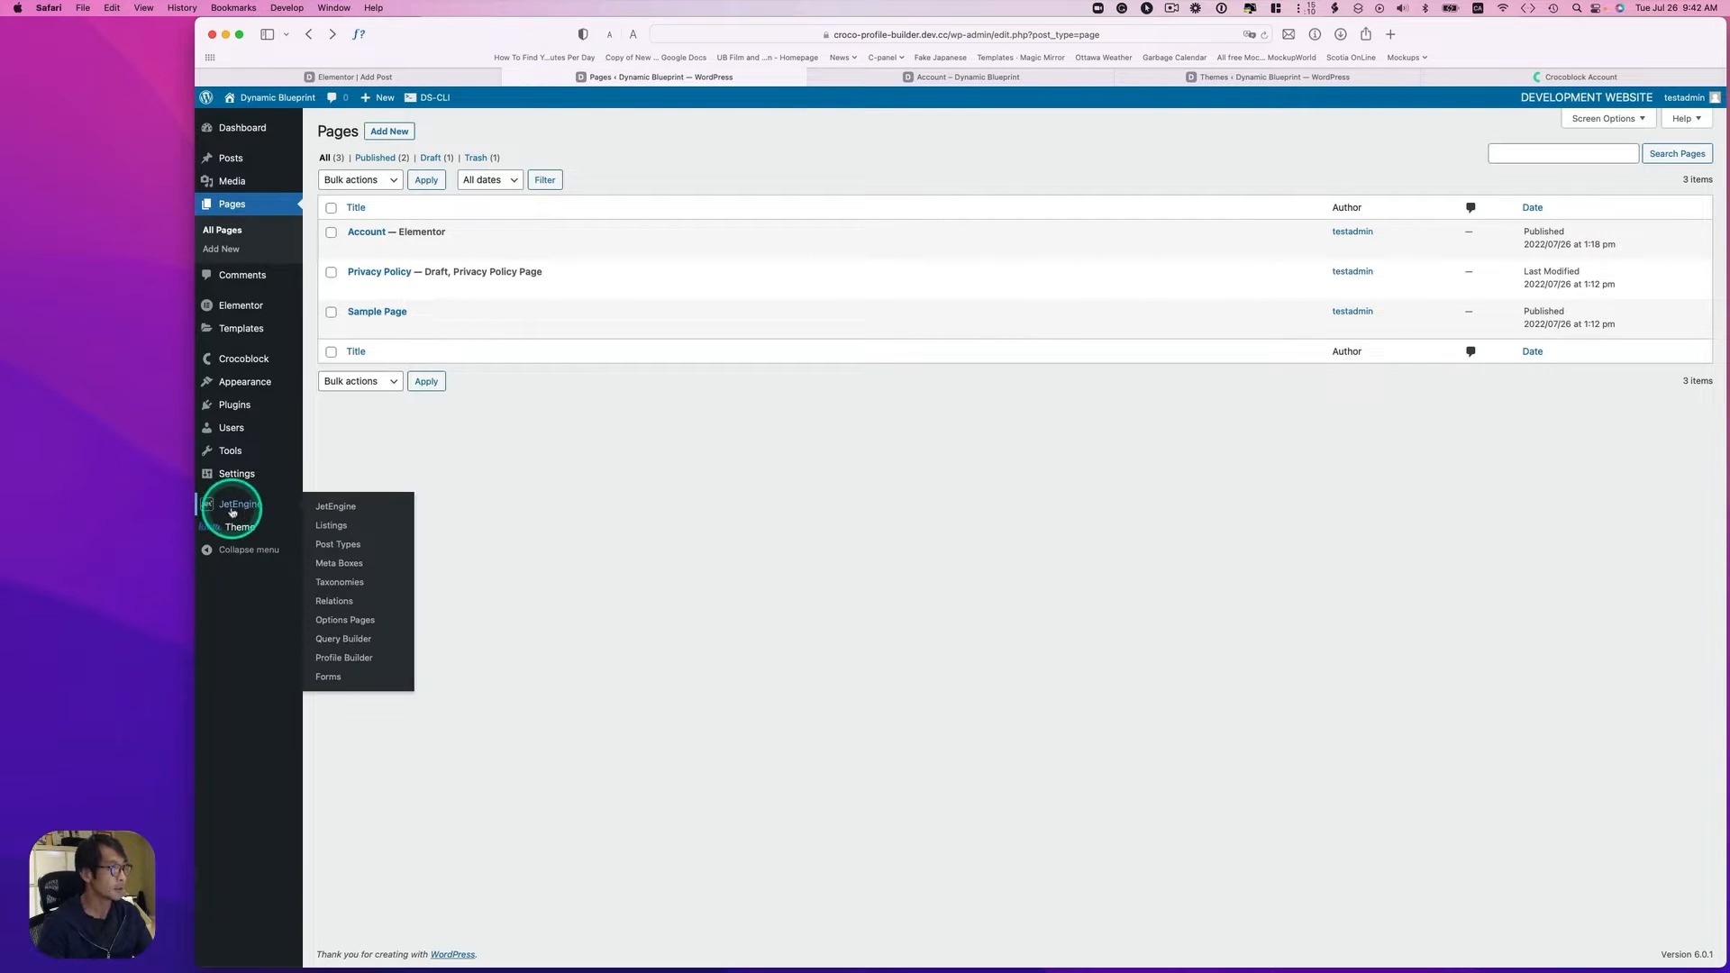
{"action": "right_click", "coordinate": [329, 679]}
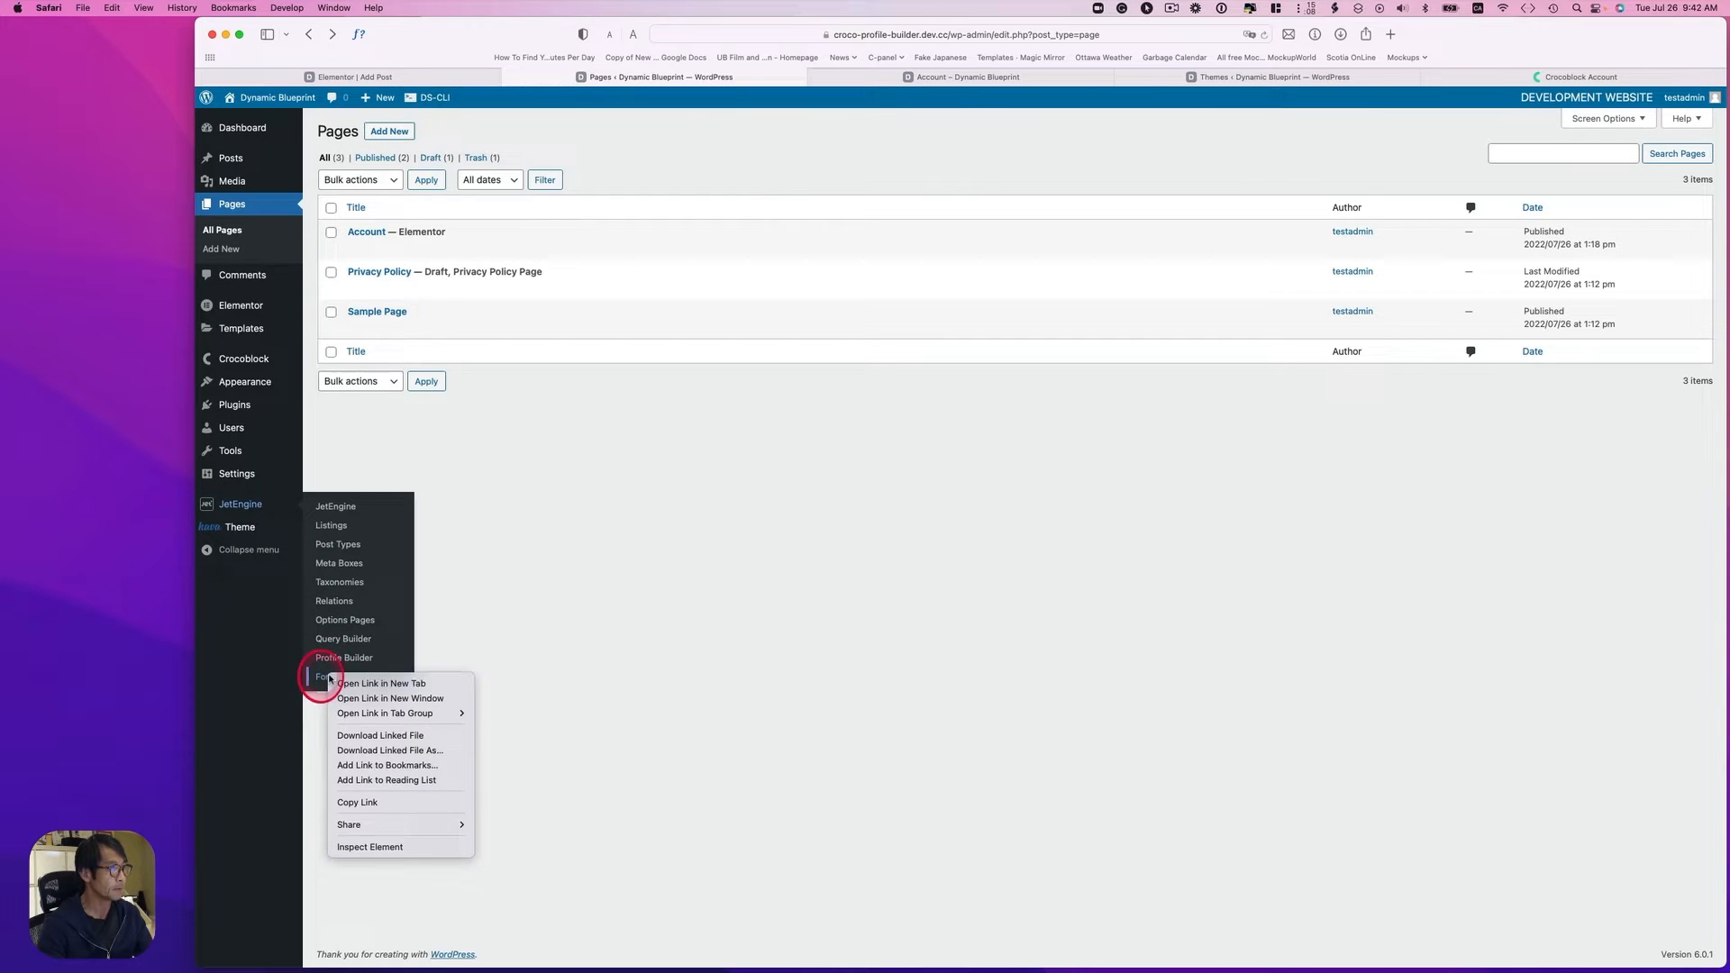
{"action": "left_click", "coordinate": [365, 703]}
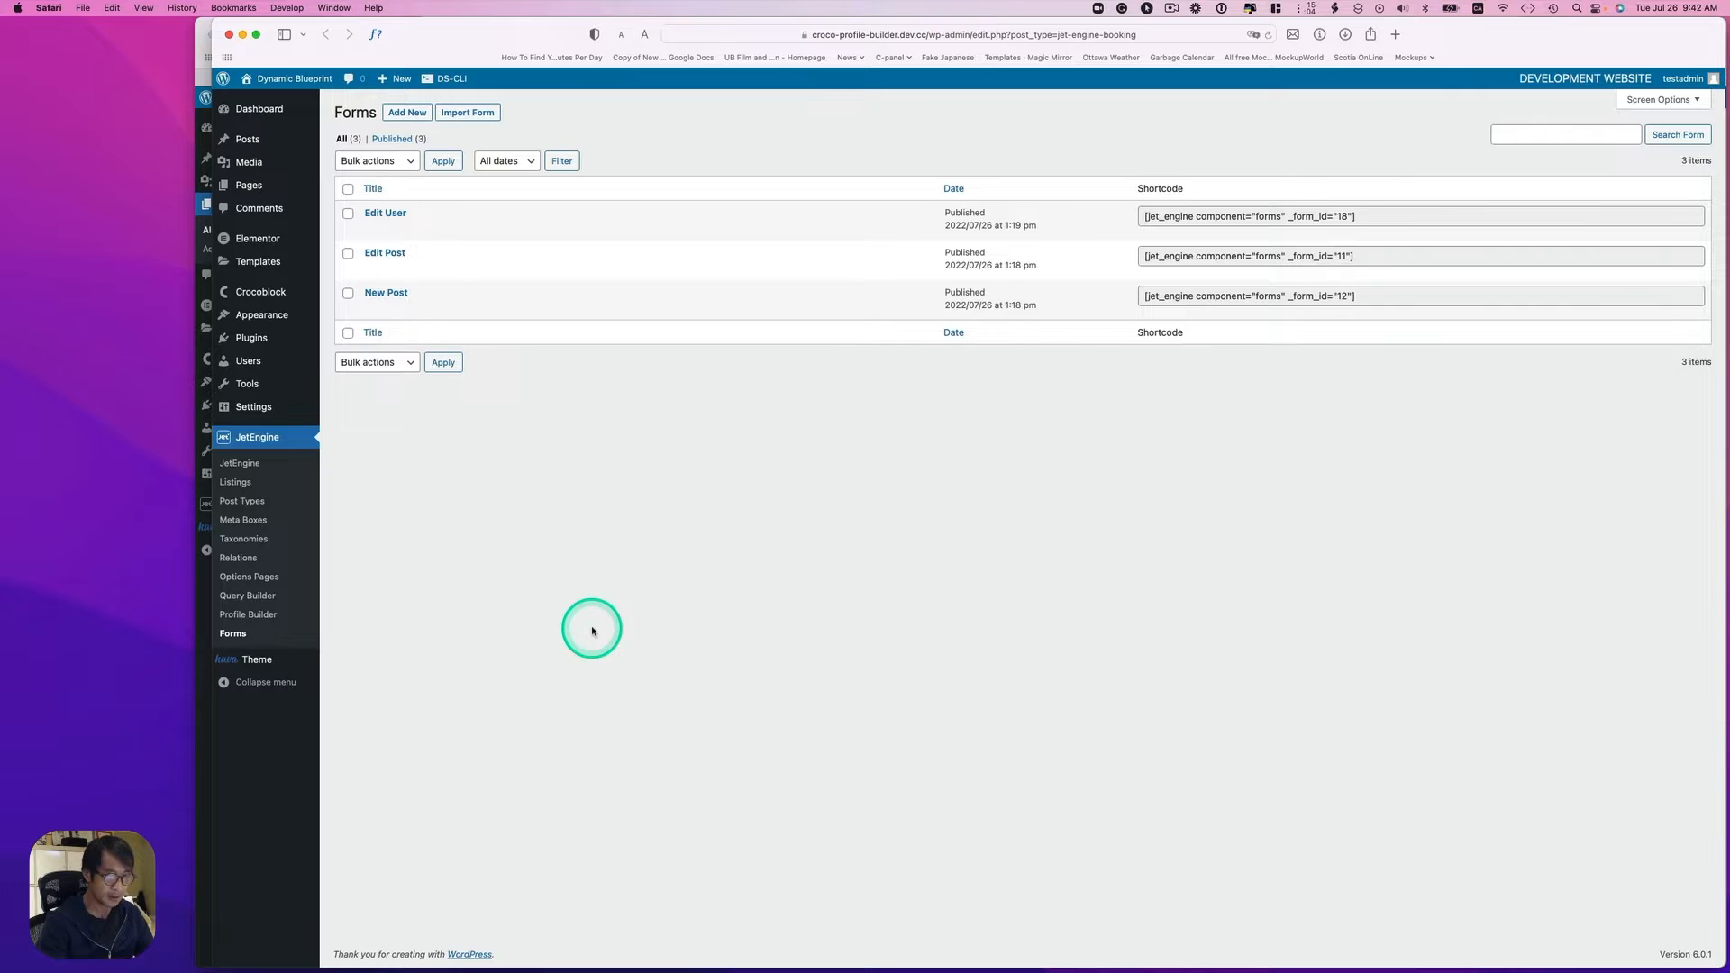
{"action": "key", "text": "ctrl+alt+Right"}
{"action": "left_click", "coordinate": [469, 647]}
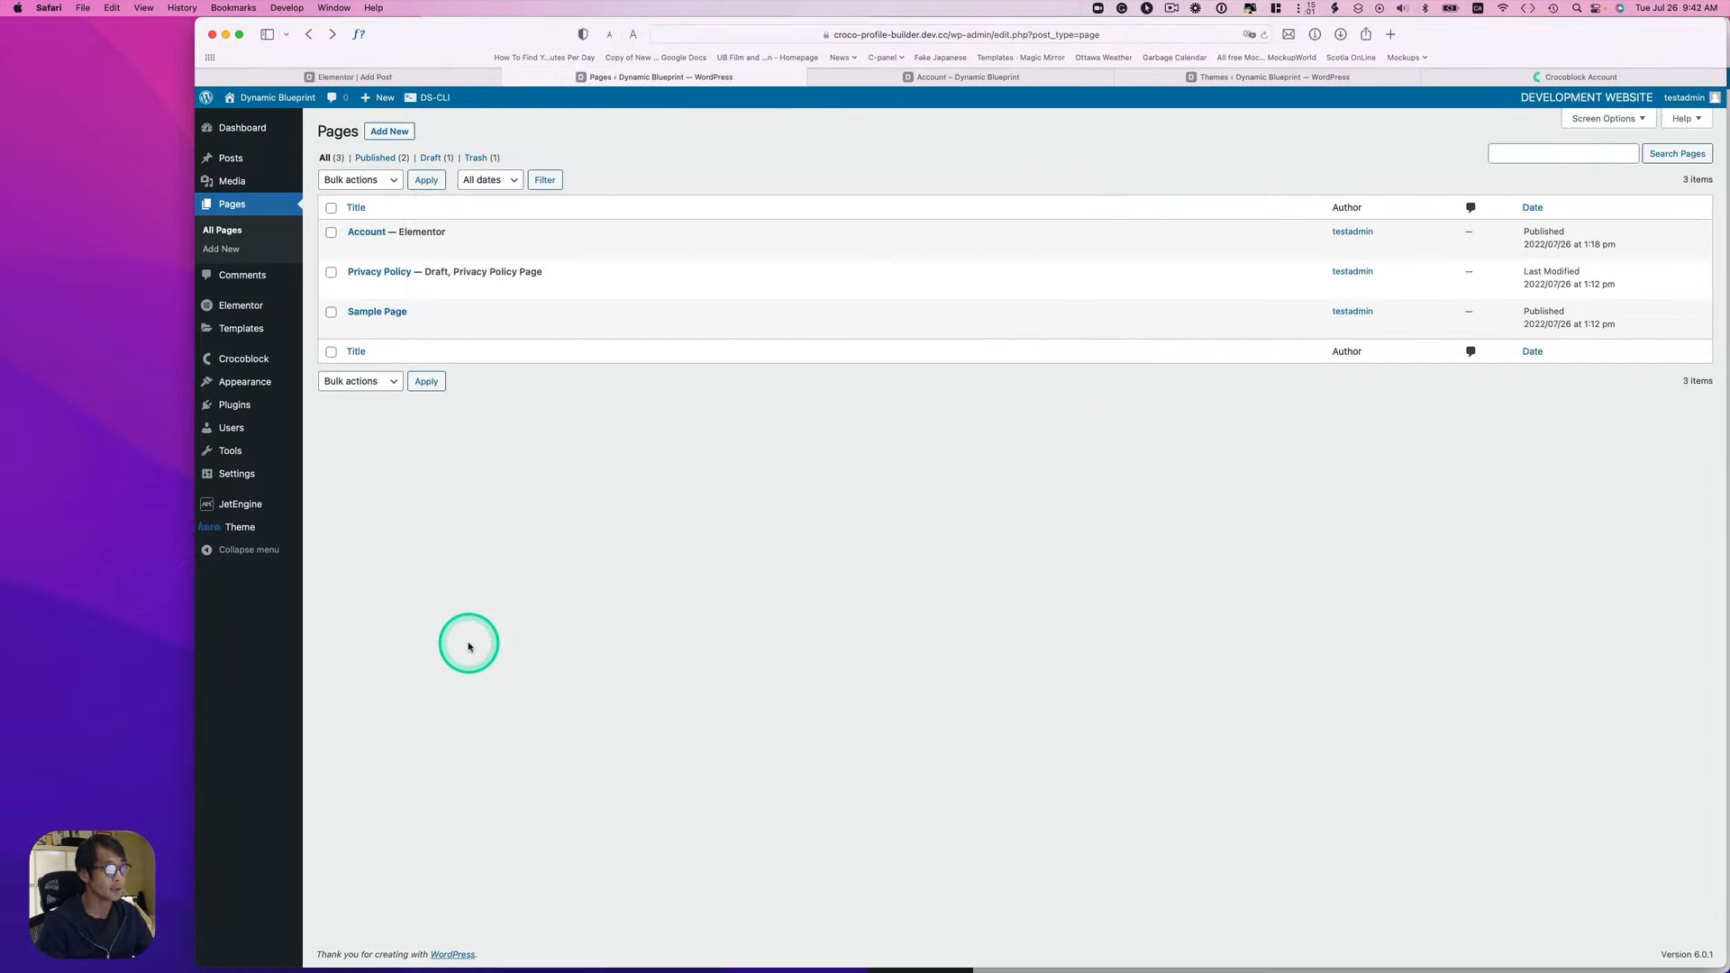
{"action": "key", "text": "ctrl+alt+Left"}
{"action": "left_click", "coordinate": [101, 70]}
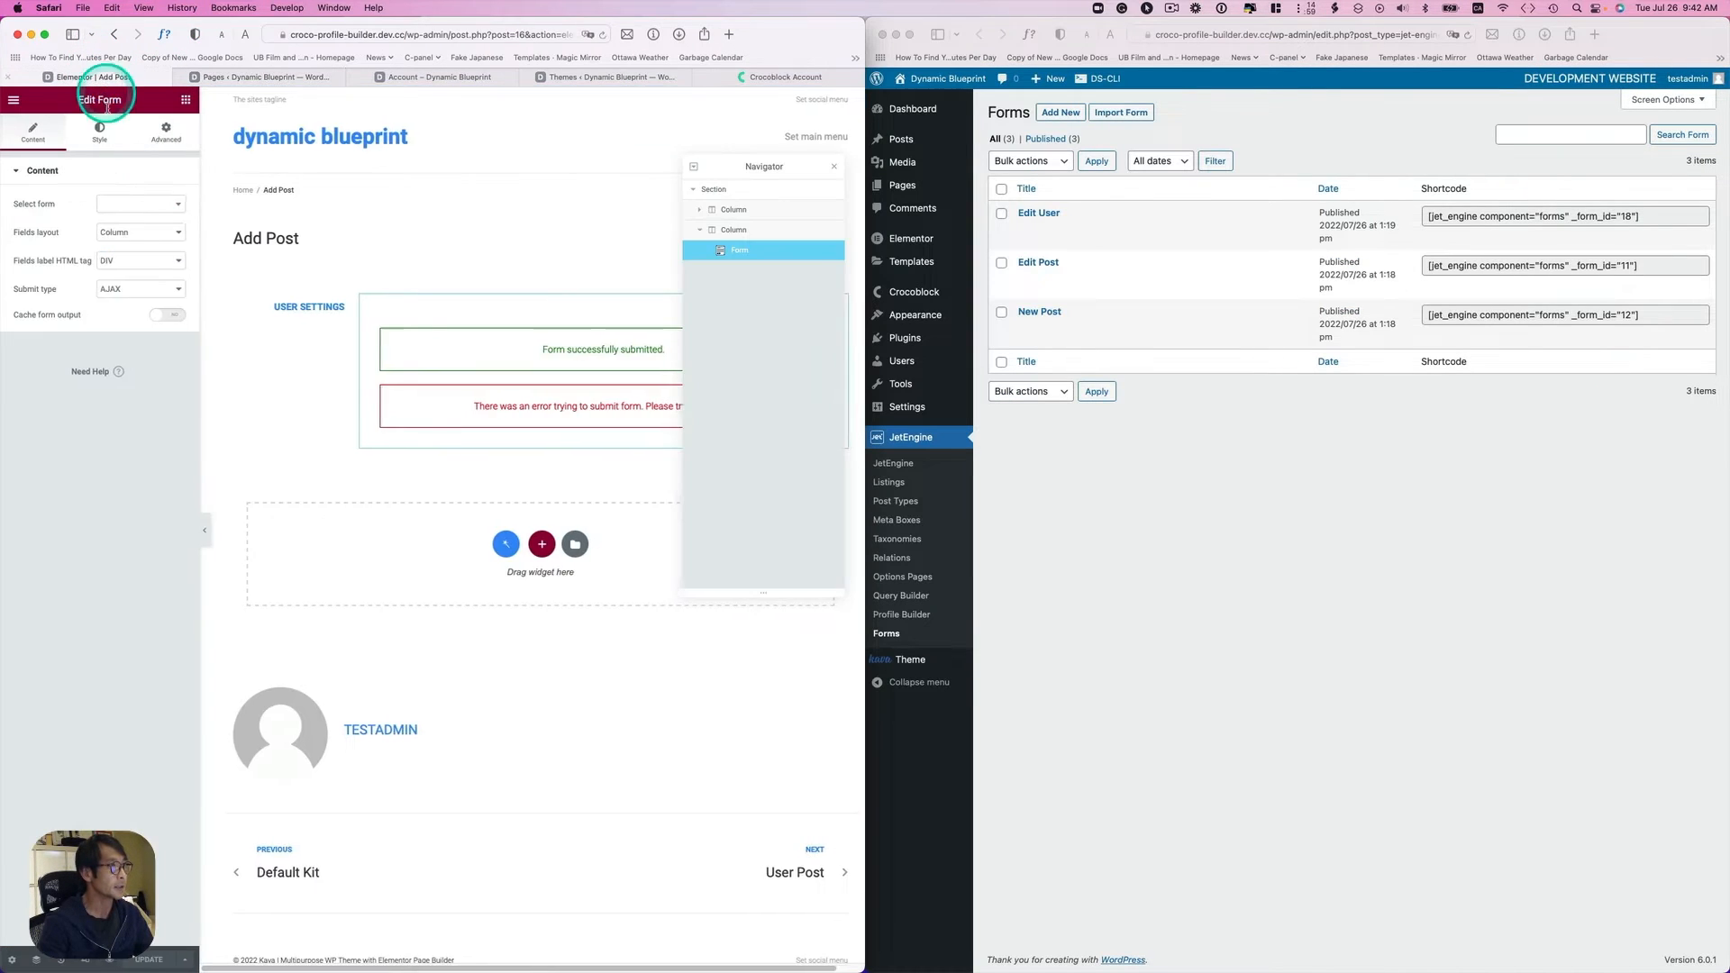
Step: Close the Navigator and assign the New Post form to the Add Post template's Form widget
{"action": "left_click", "coordinate": [329, 394]}
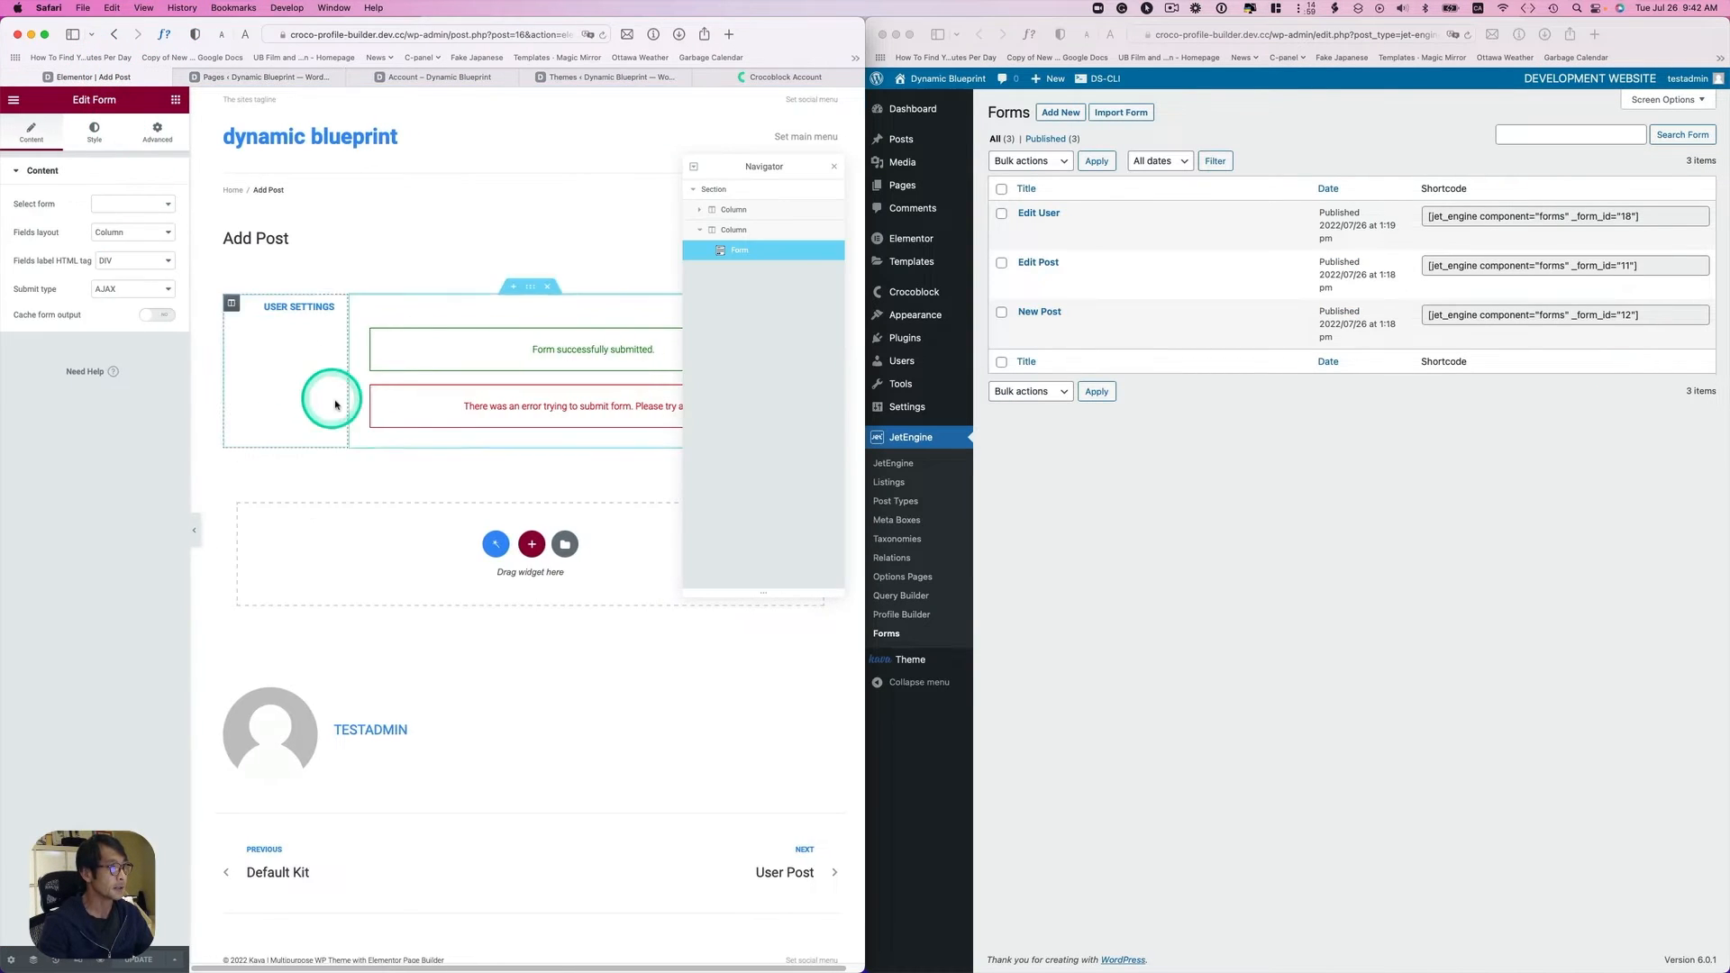
{"action": "left_click", "coordinate": [836, 170]}
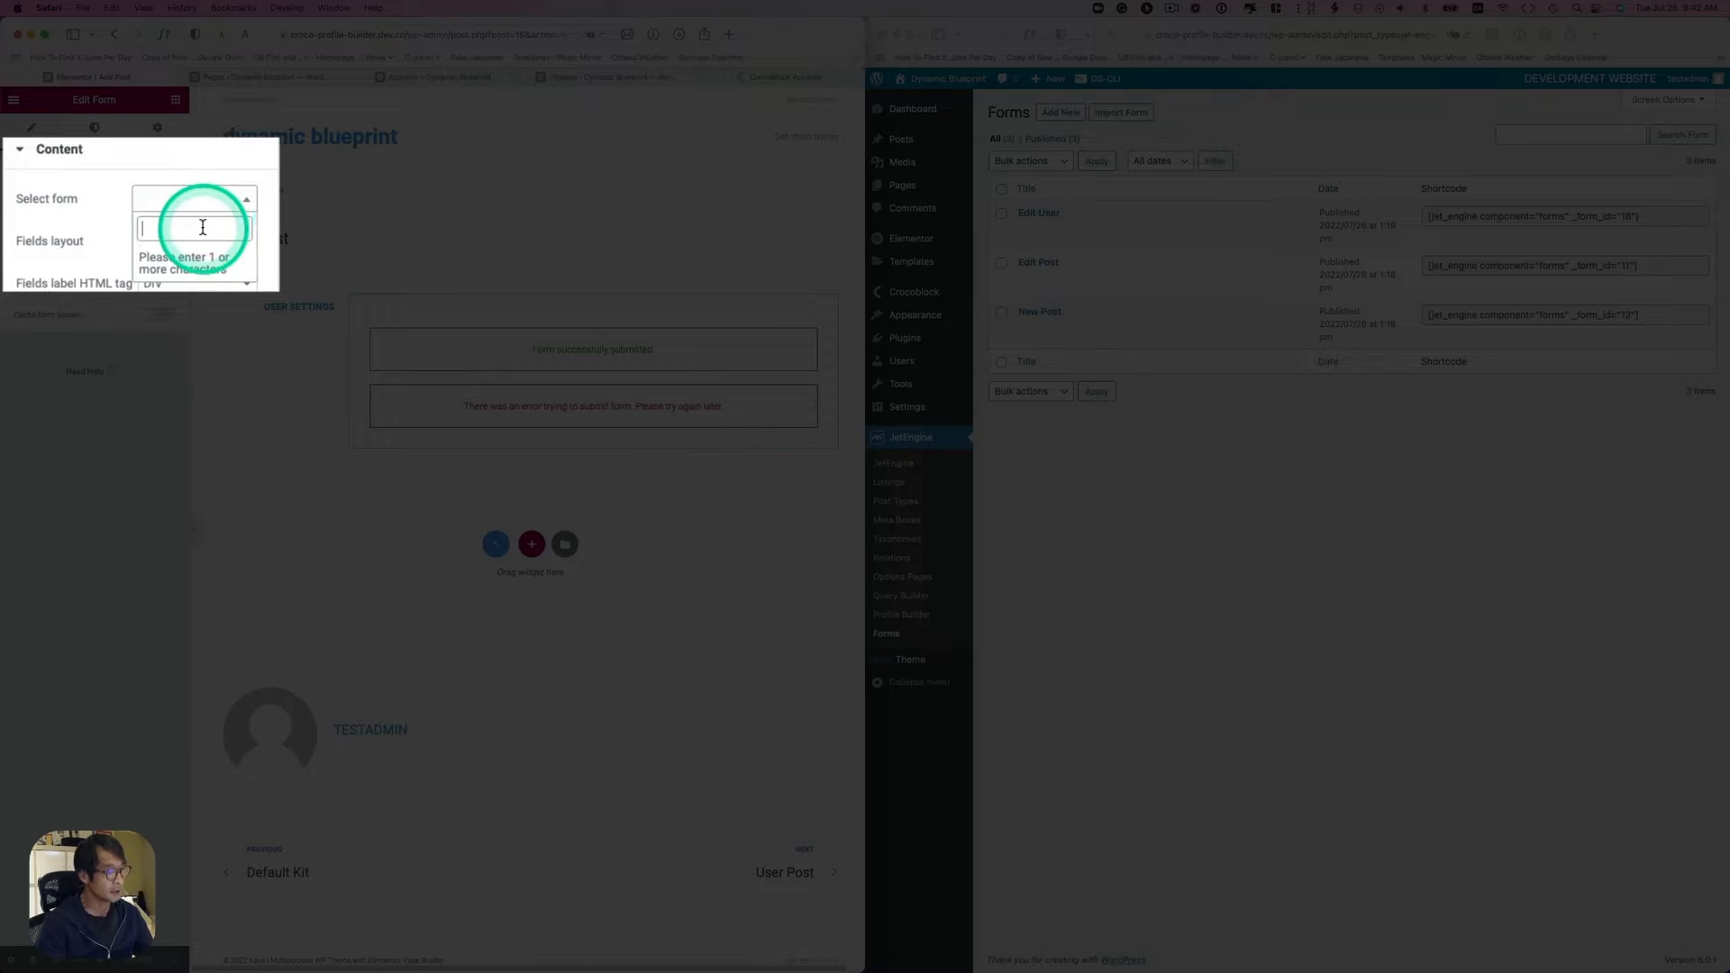
{"action": "type", "text": "ost"}
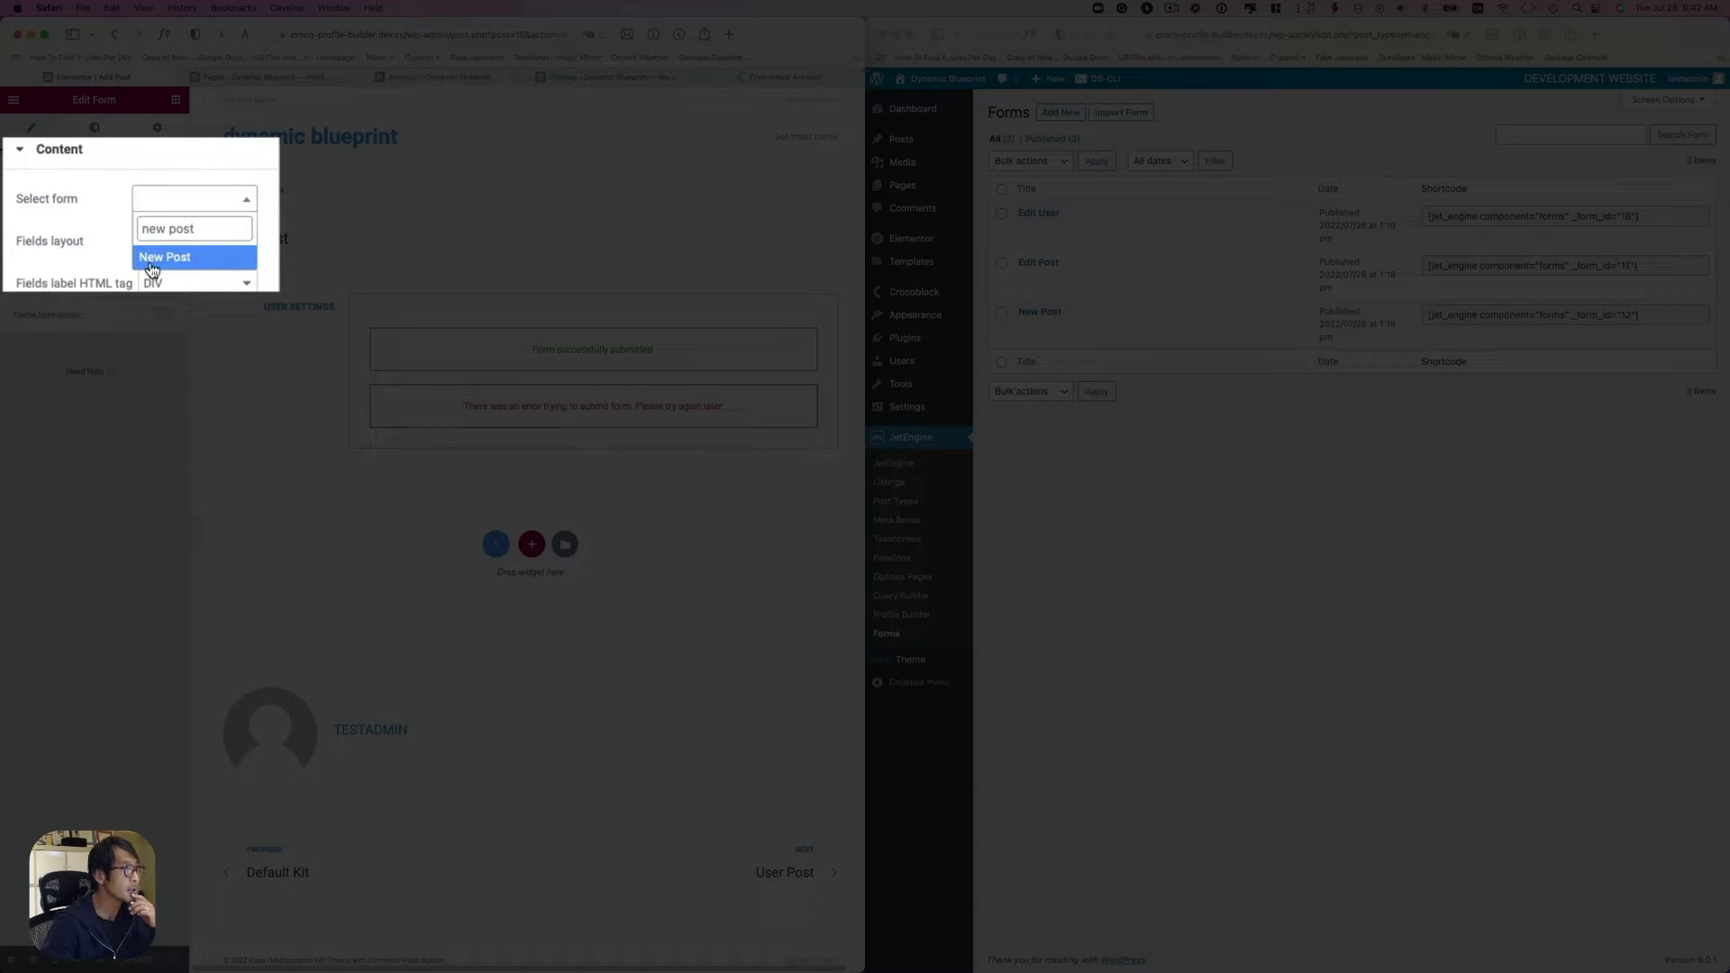
{"action": "left_click", "coordinate": [151, 261]}
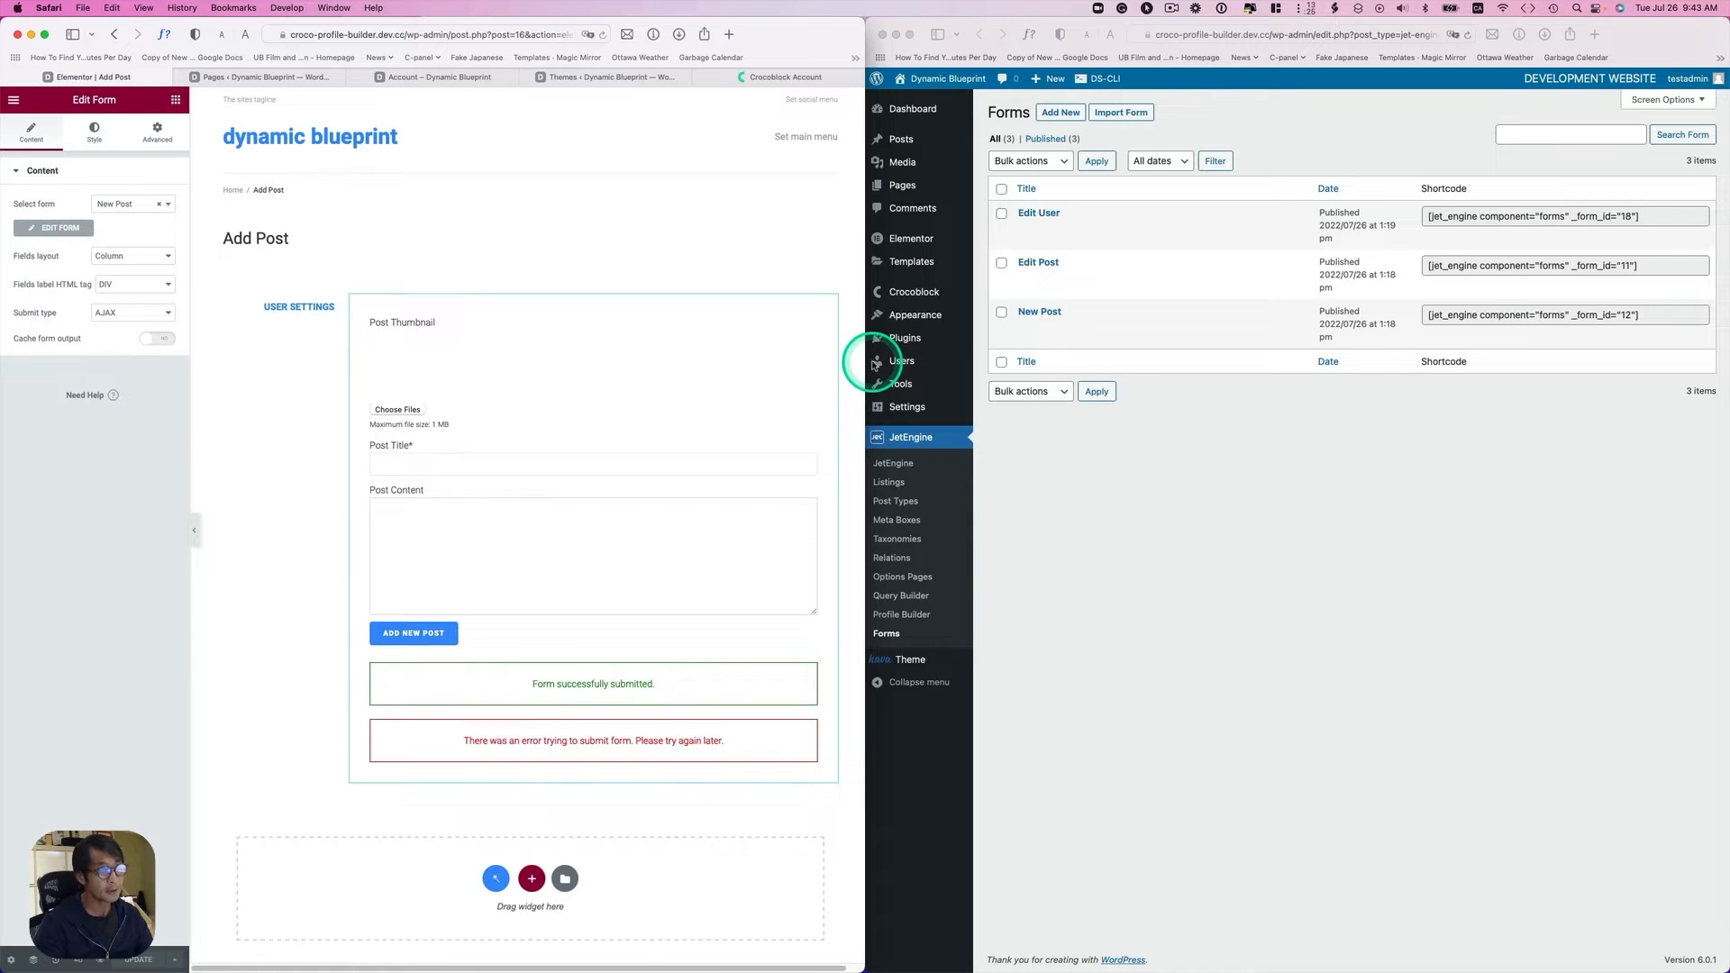
Step: Return to the WordPress dashboard and open the saved Edit Post template in Elementor
{"action": "left_click", "coordinate": [18, 101]}
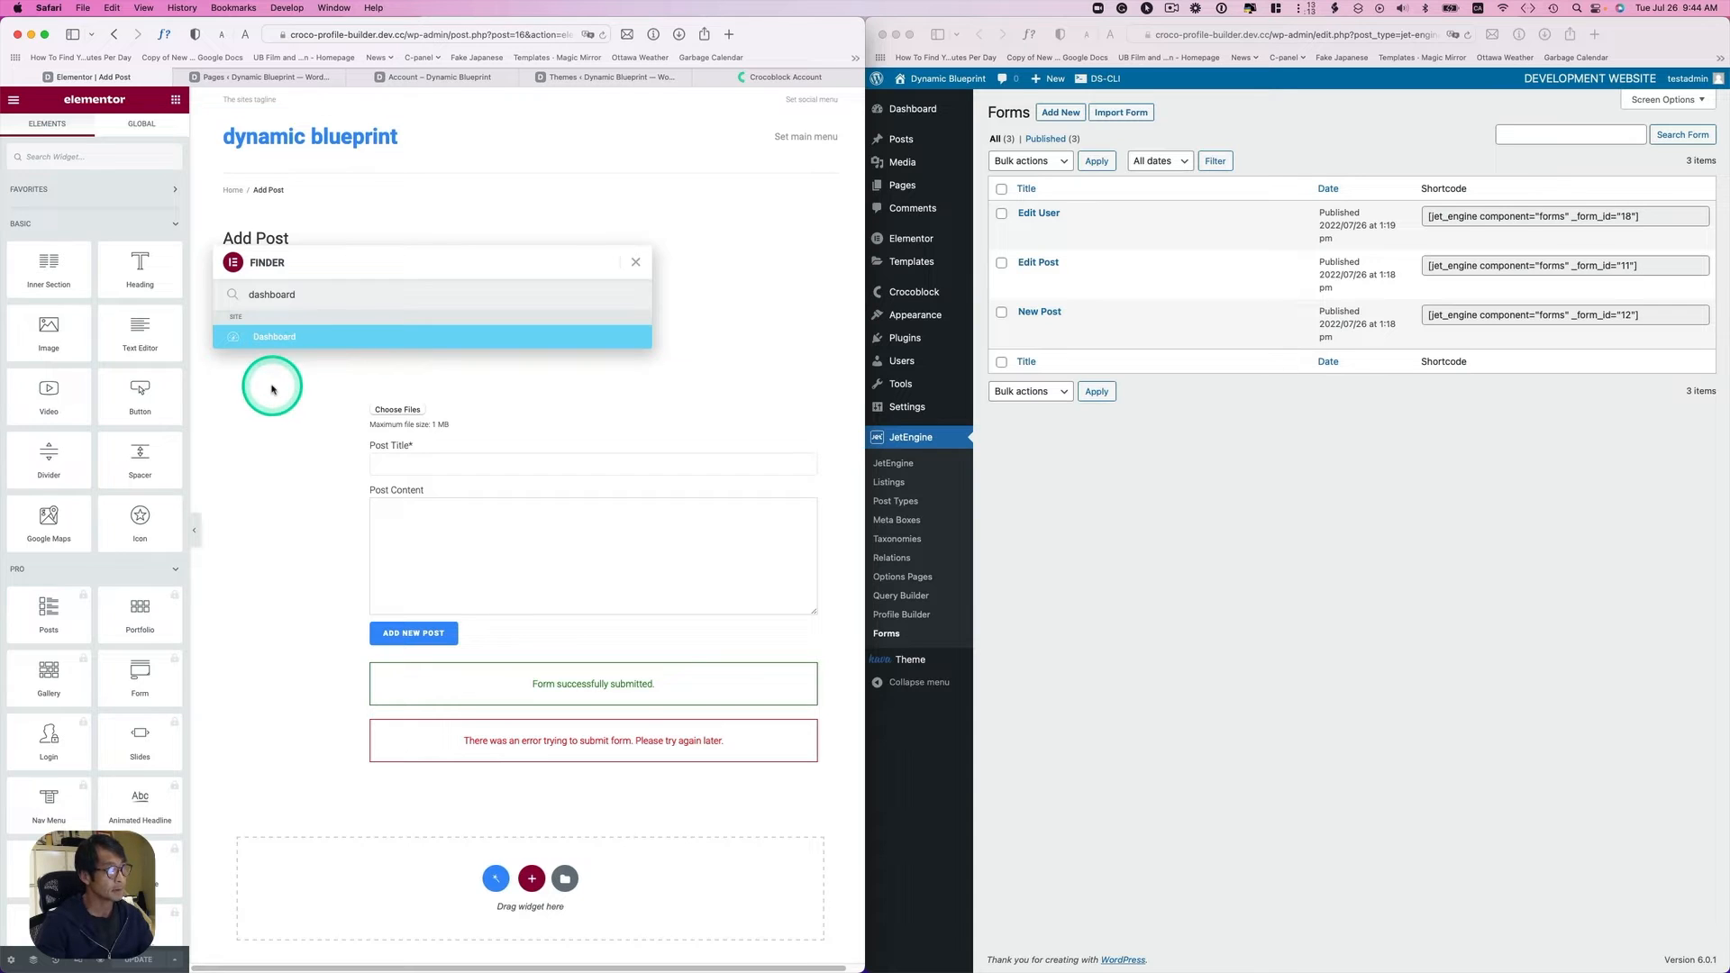
{"action": "key", "text": "Return"}
{"action": "mouse_move", "coordinate": [48, 329]}
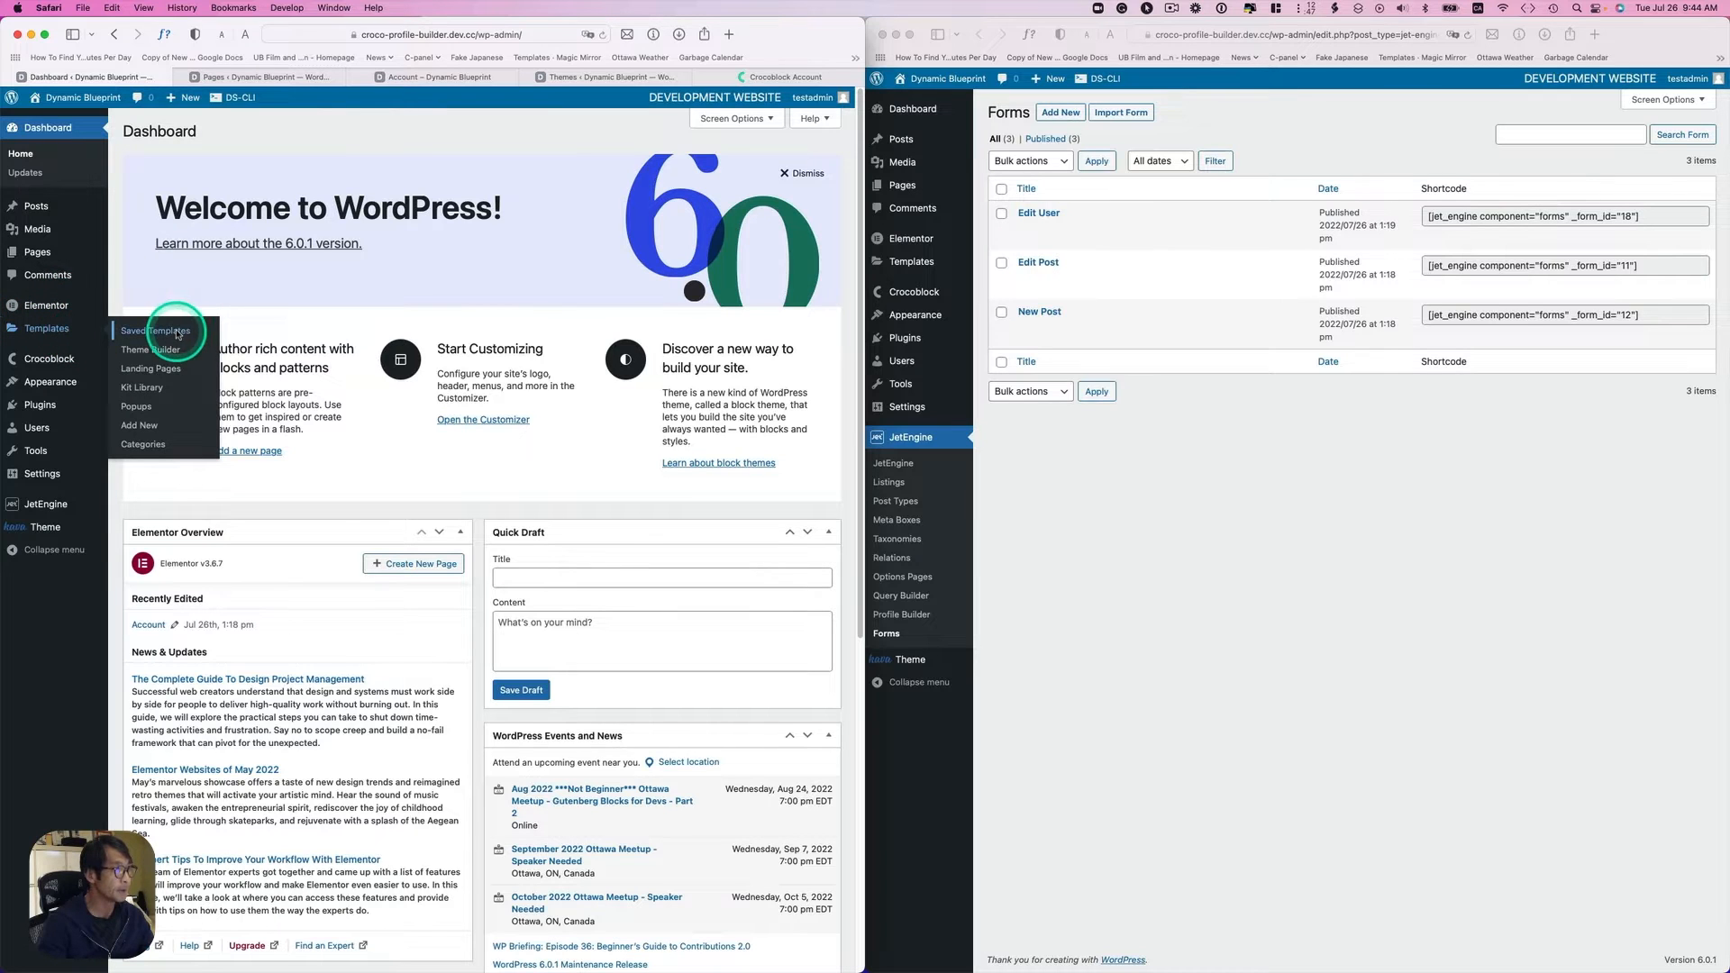
{"action": "left_click", "coordinate": [155, 331]}
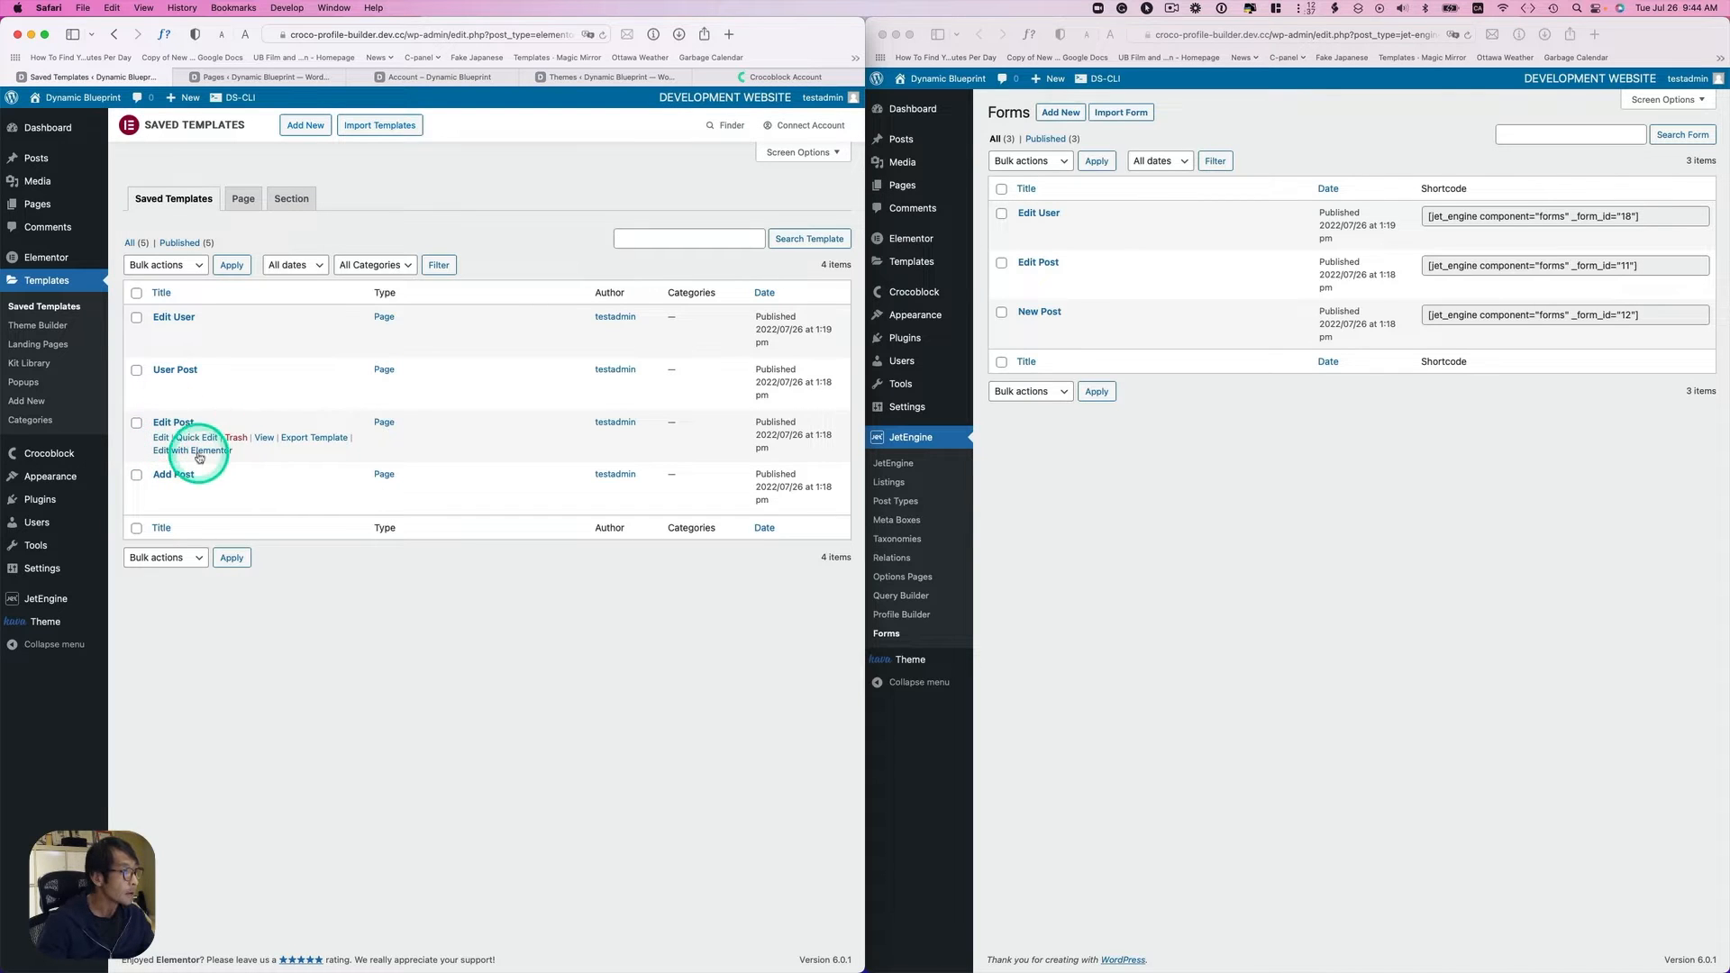
{"action": "left_click", "coordinate": [191, 451]}
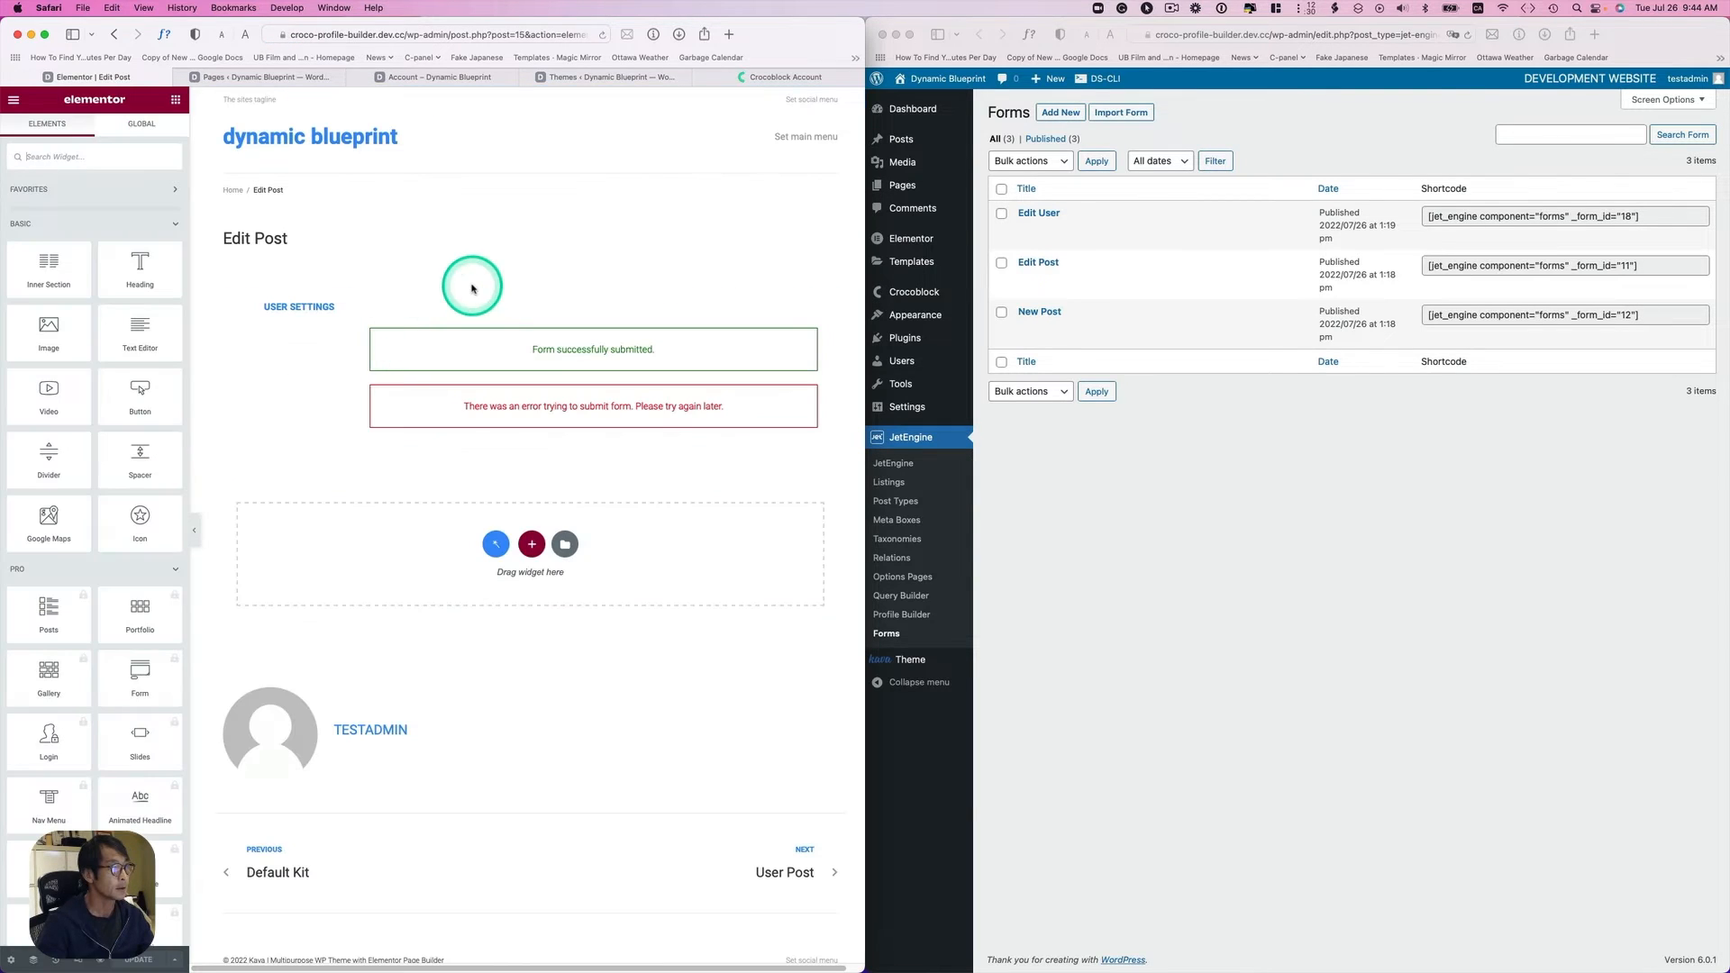
Step: Assign the Edit Post form to the Edit Post template's Form widget
{"action": "left_click", "coordinate": [836, 302]}
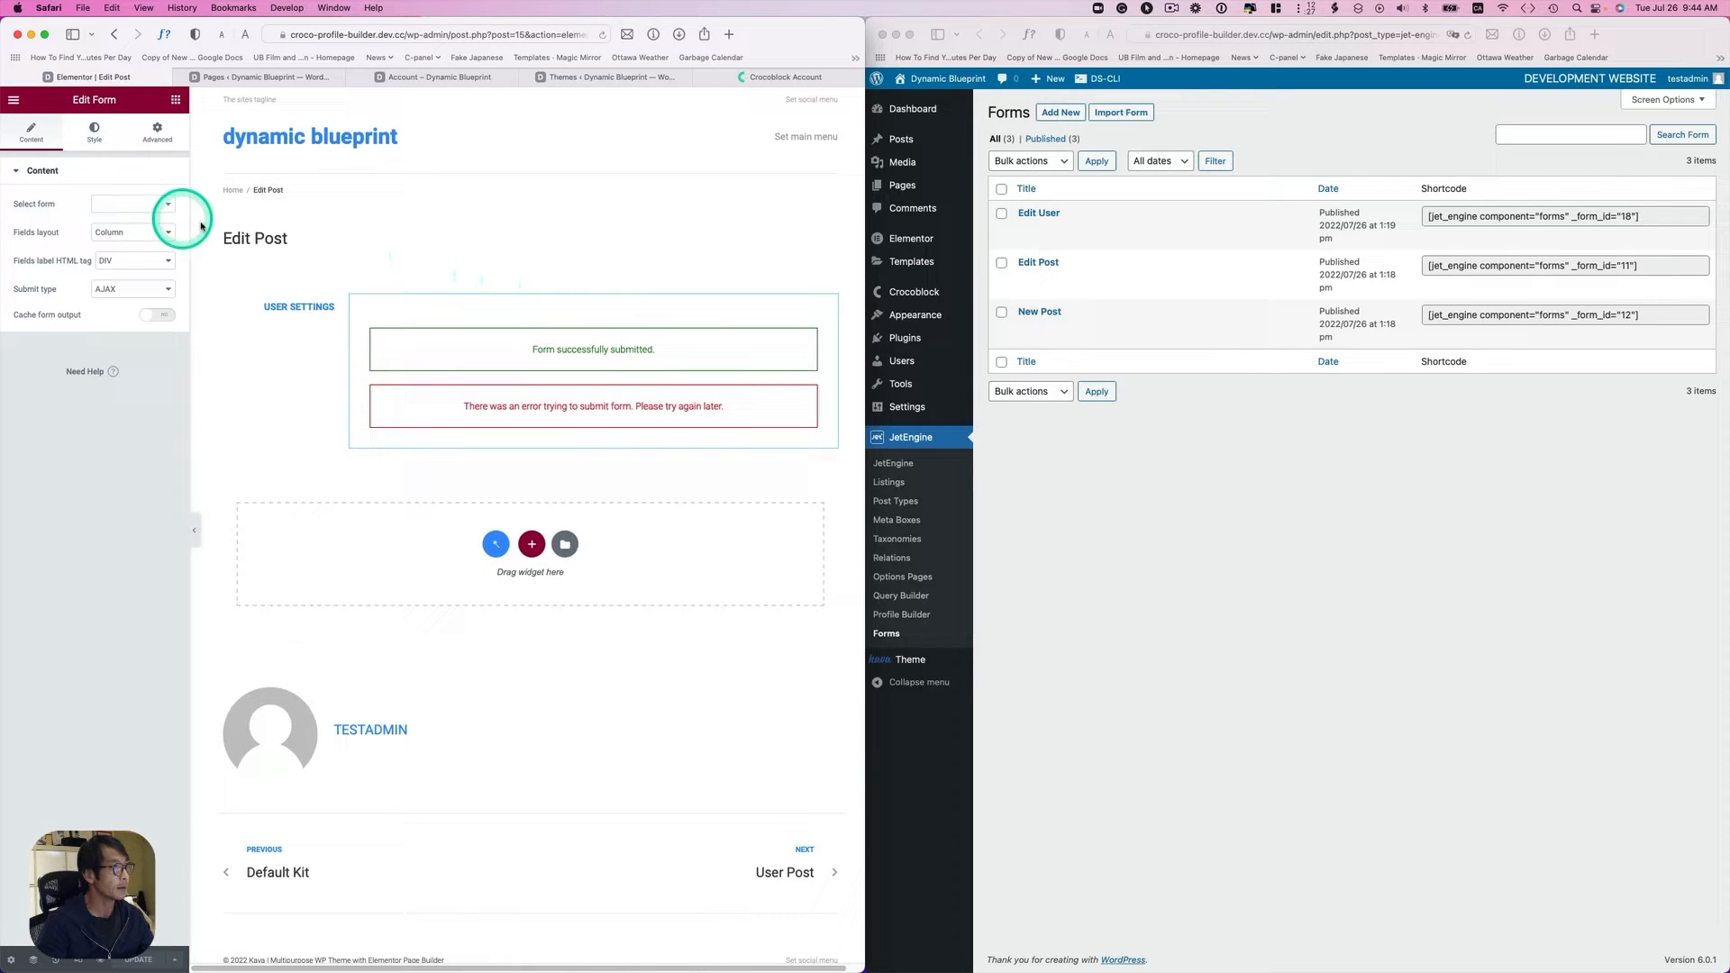
{"action": "left_click", "coordinate": [144, 204]}
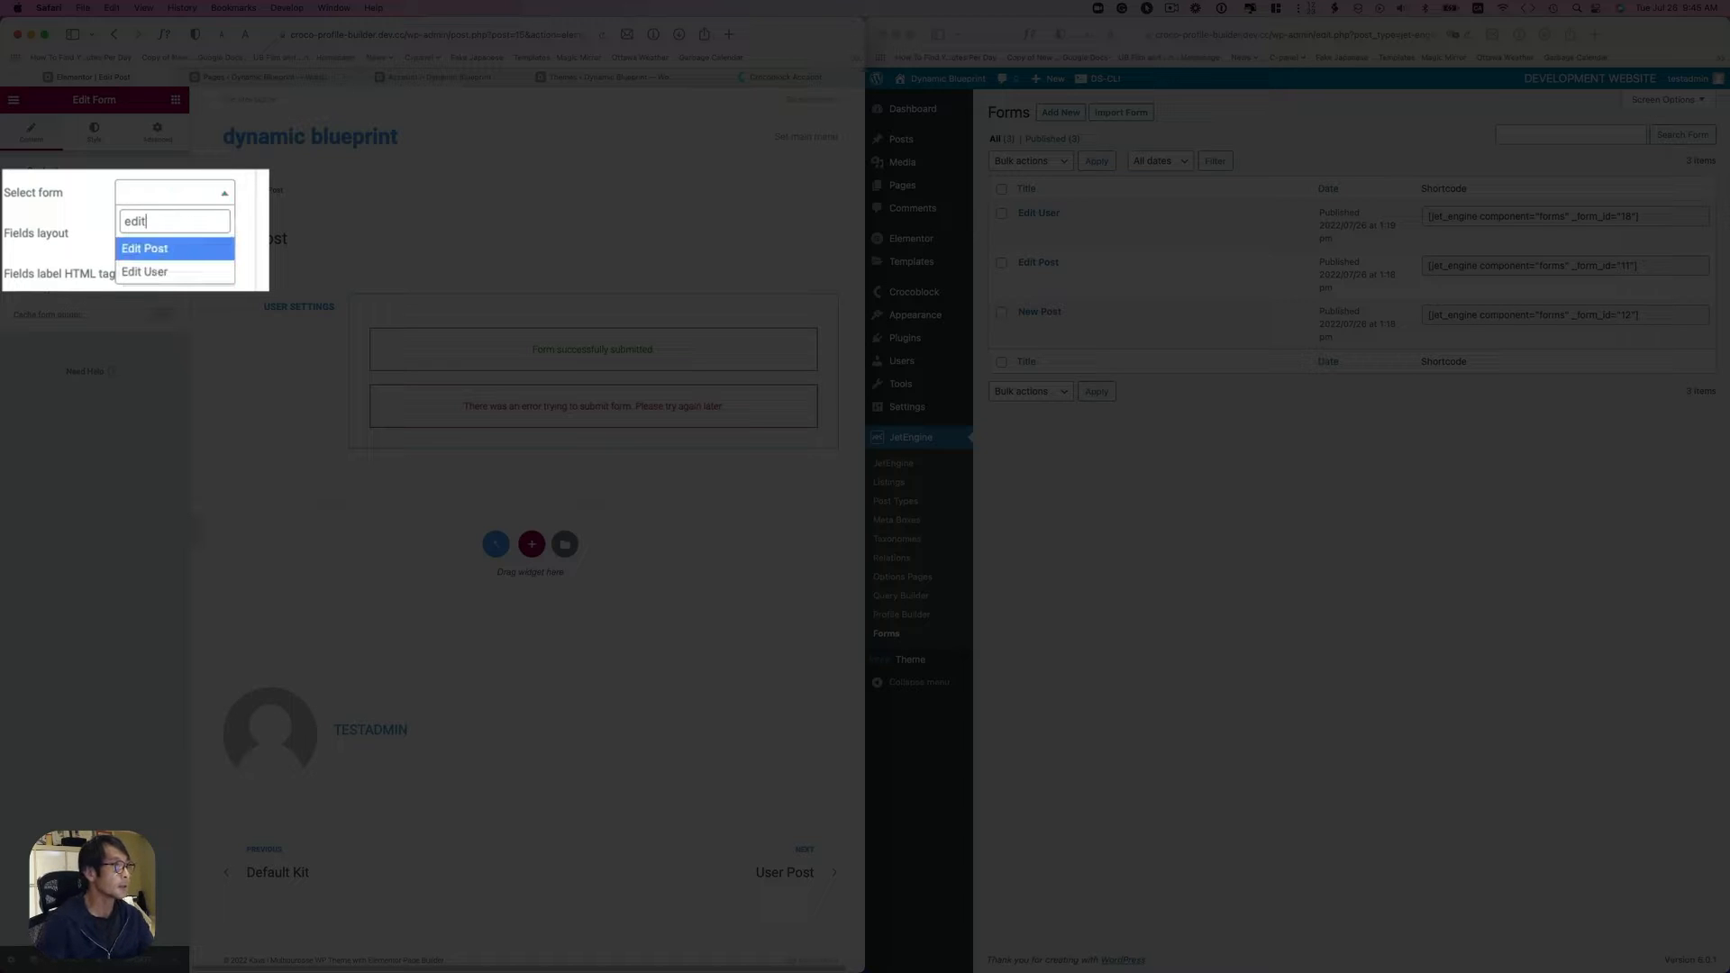
{"action": "left_click", "coordinate": [193, 249]}
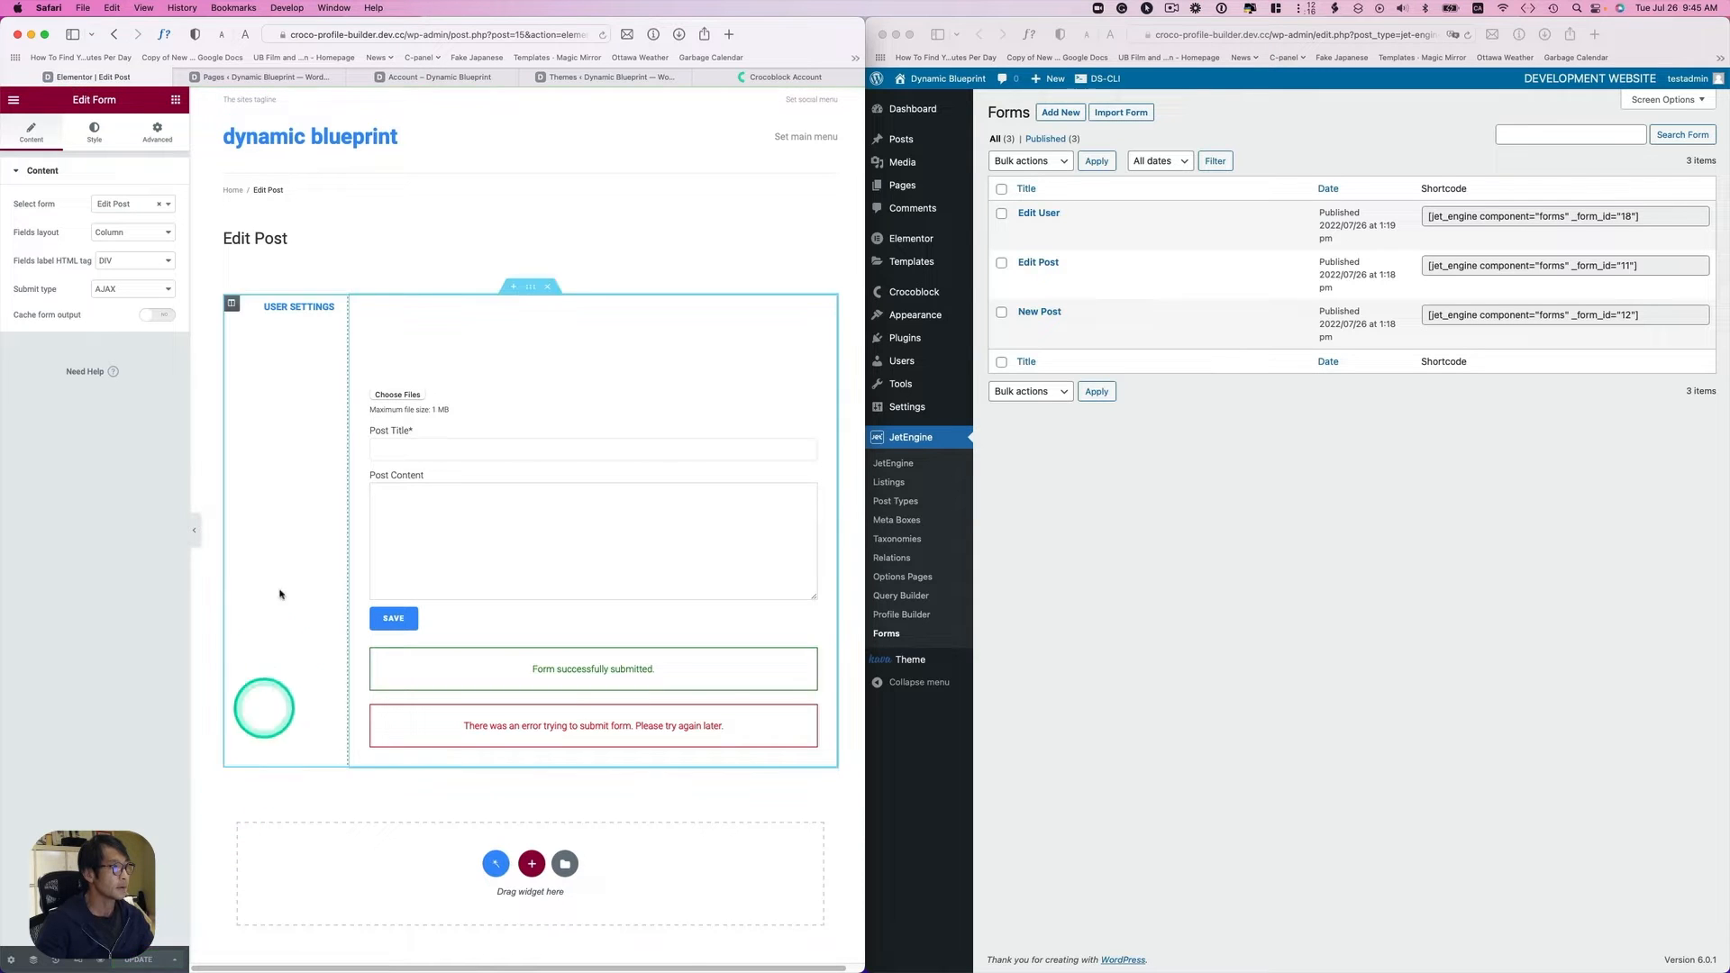
Step: Return to the dashboard, open the saved Edit User template in Elementor, and check which form its Form widget uses
{"action": "left_click", "coordinate": [431, 211]}
{"action": "key", "text": "super+e"}
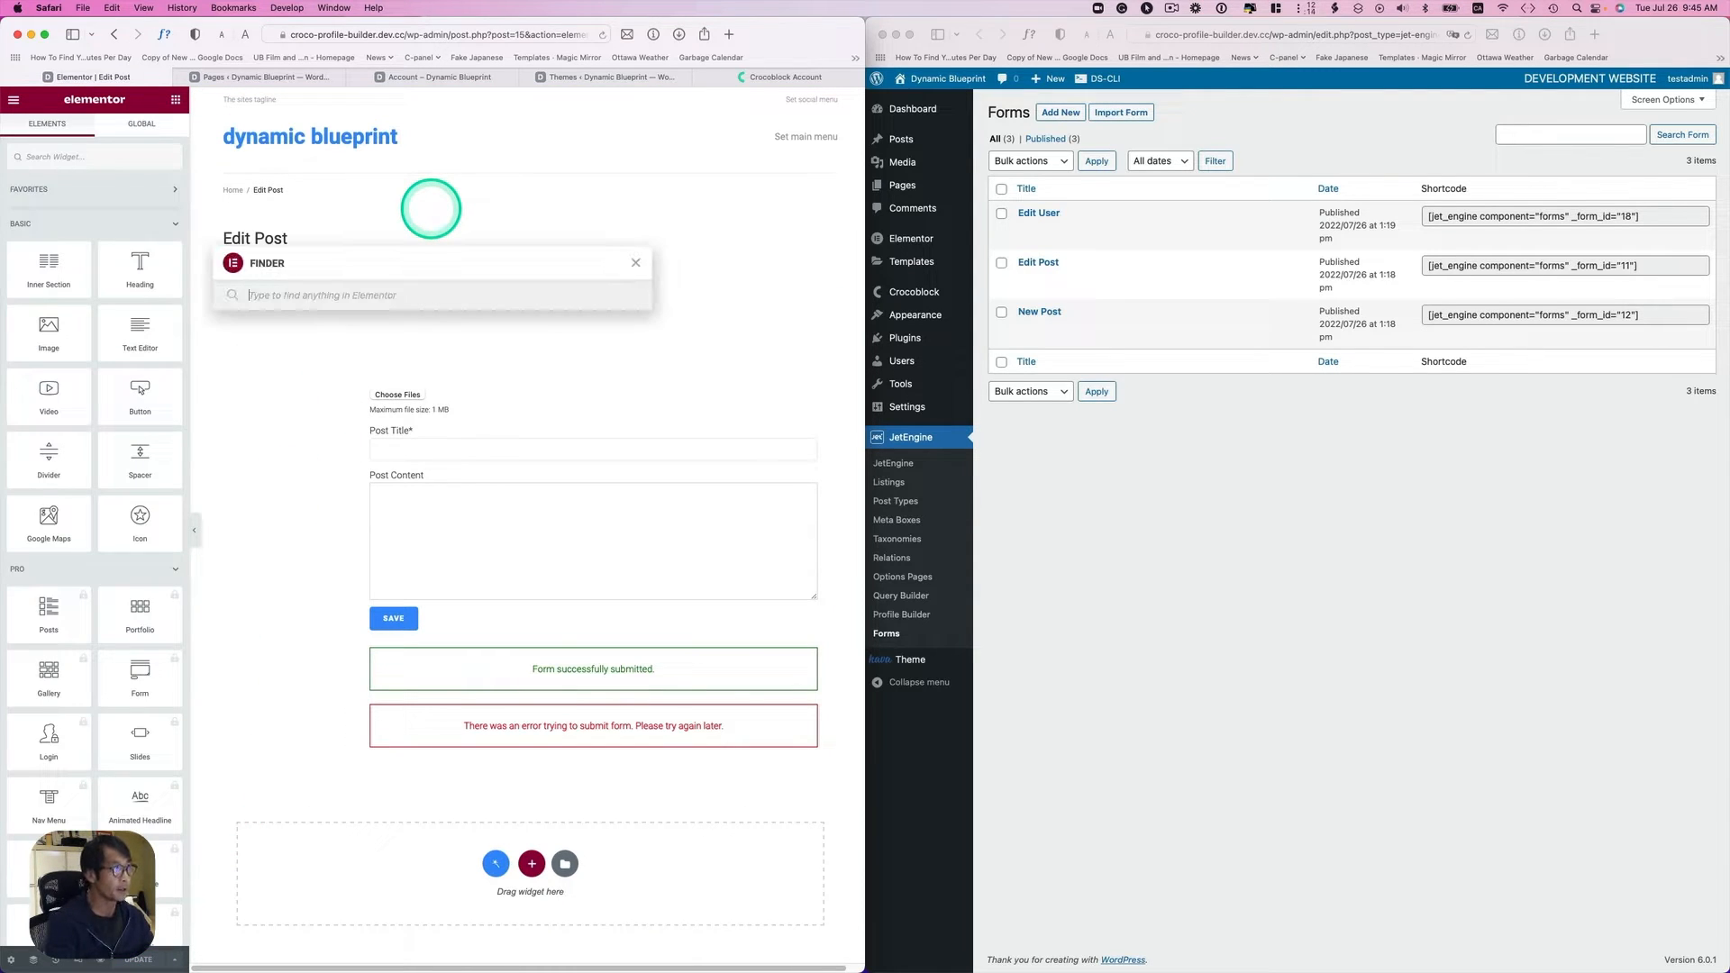
{"action": "type", "text": "dash"}
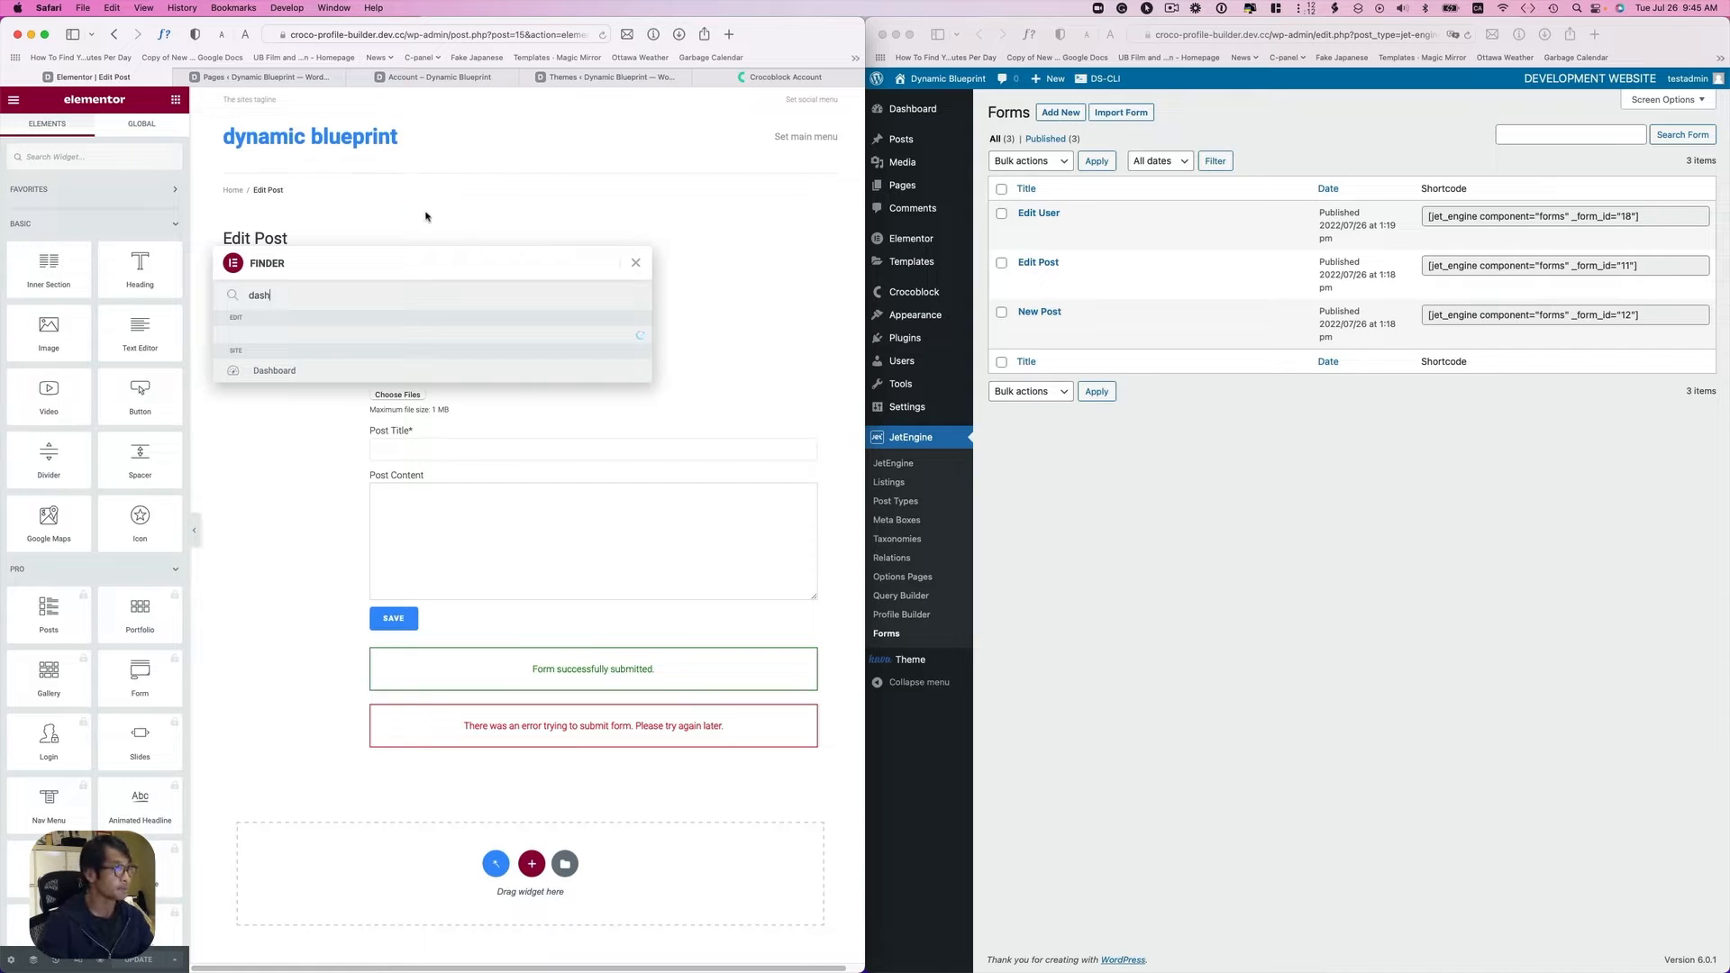
{"action": "left_click", "coordinate": [280, 403]}
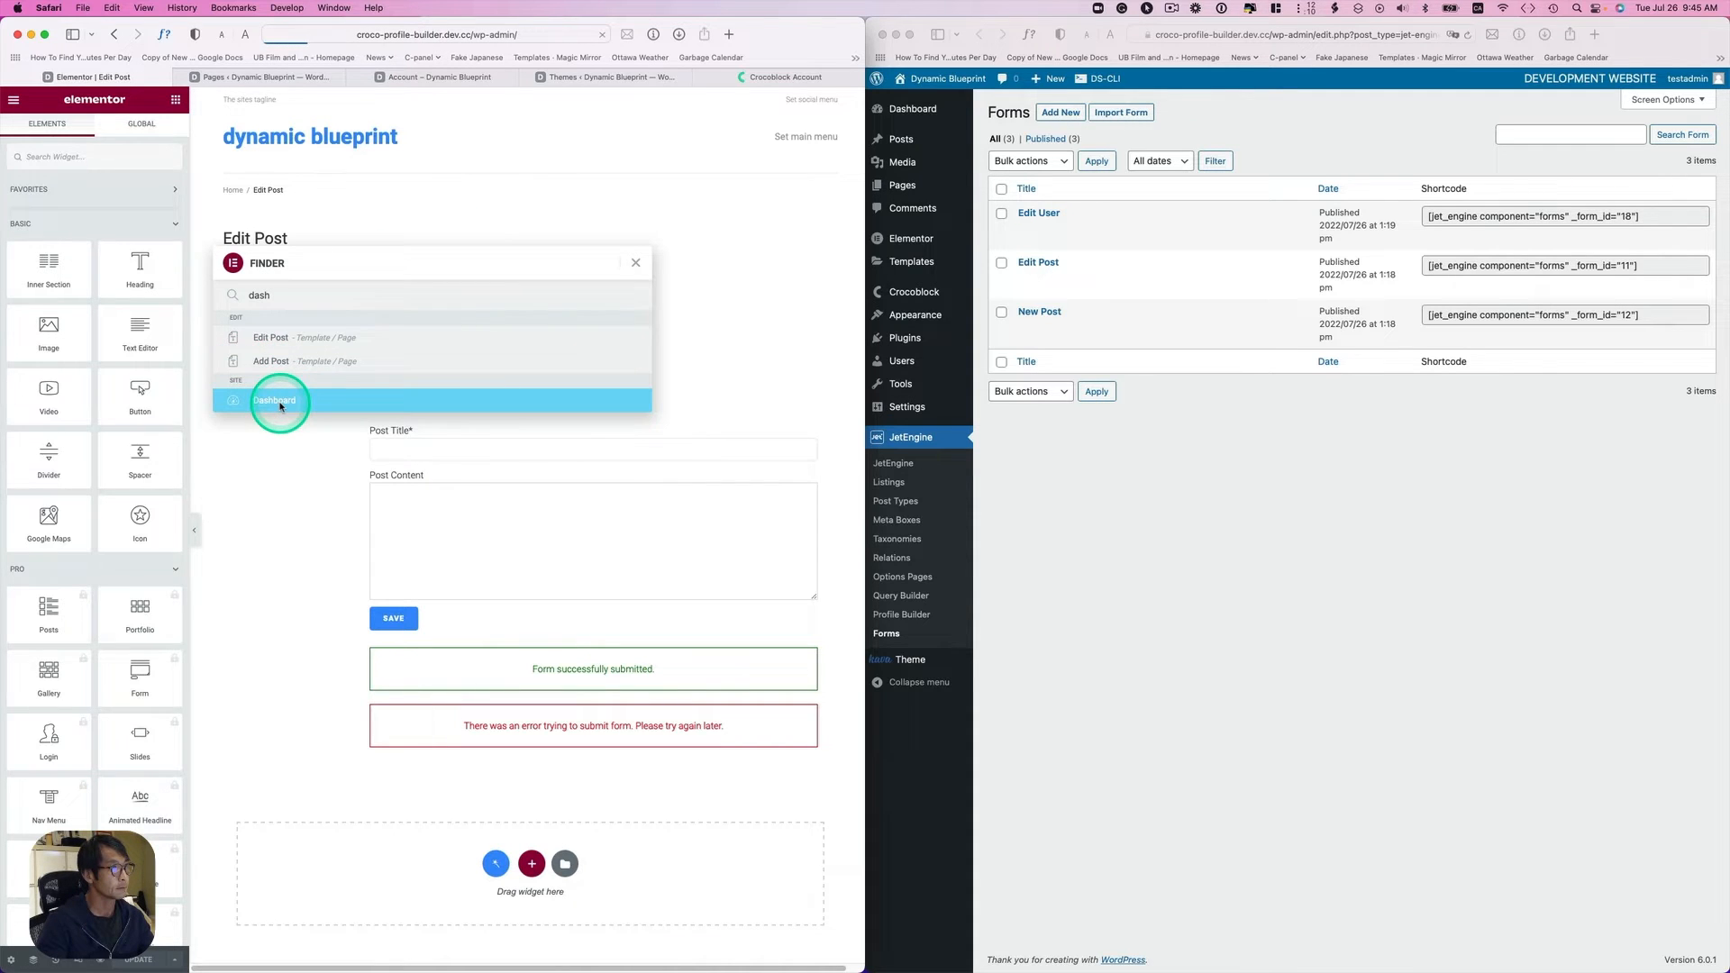
{"action": "mouse_move", "coordinate": [81, 327]}
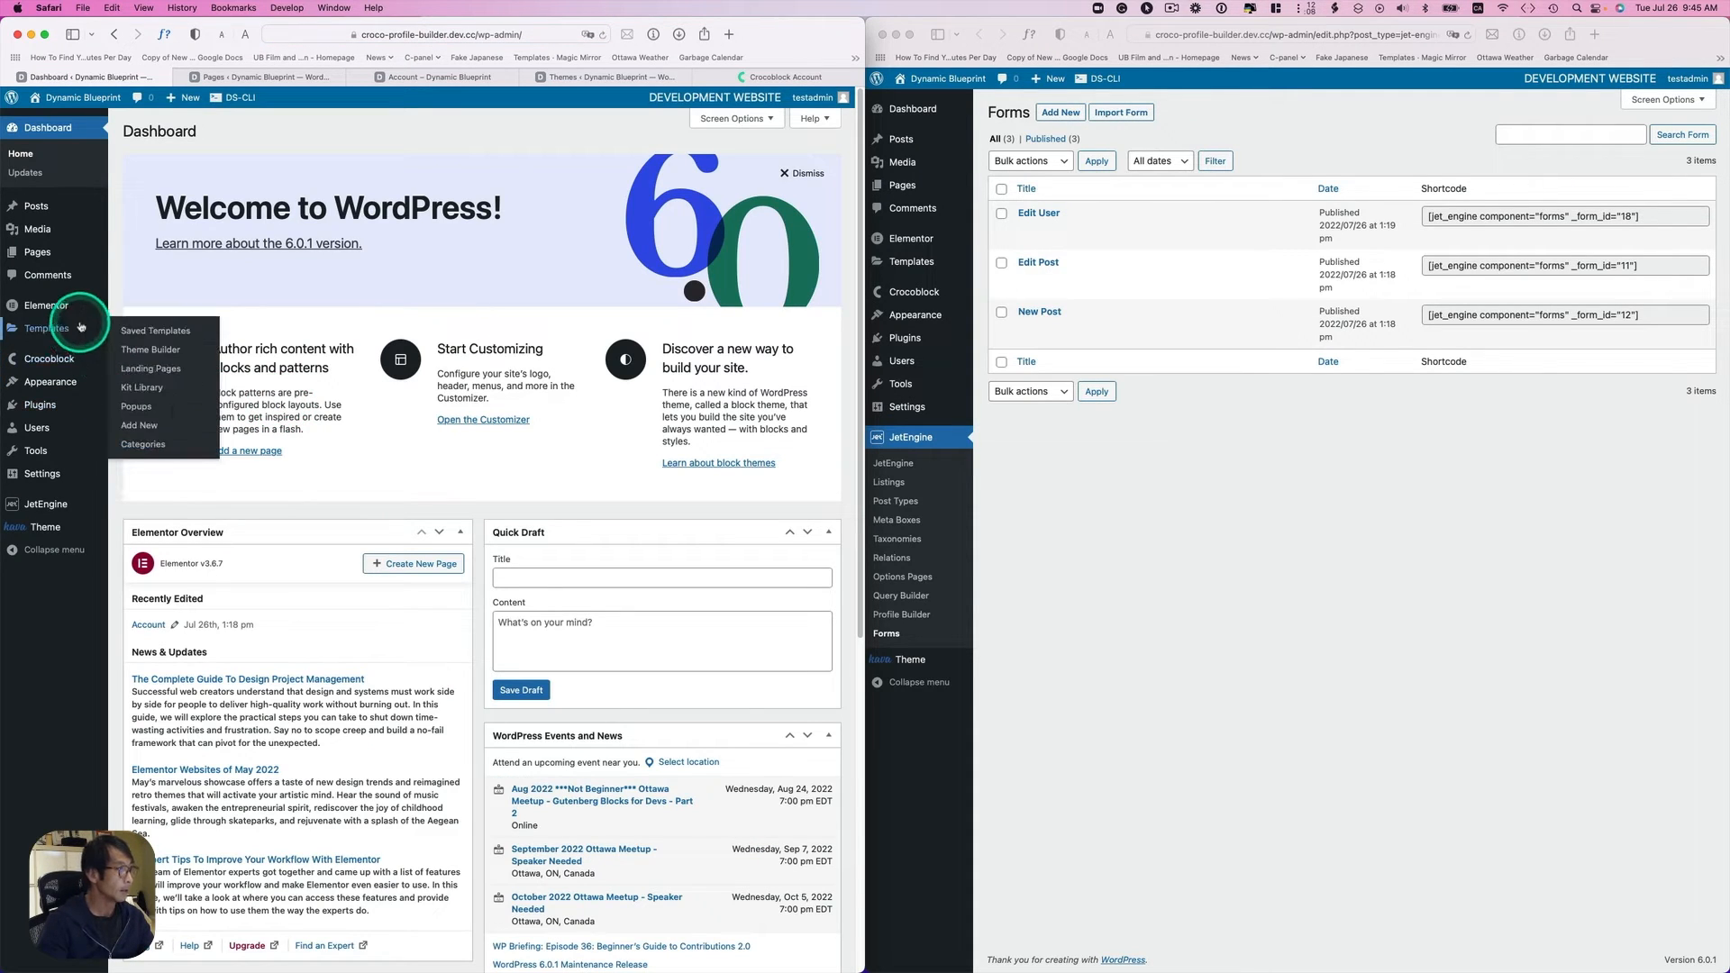
{"action": "left_click", "coordinate": [137, 331]}
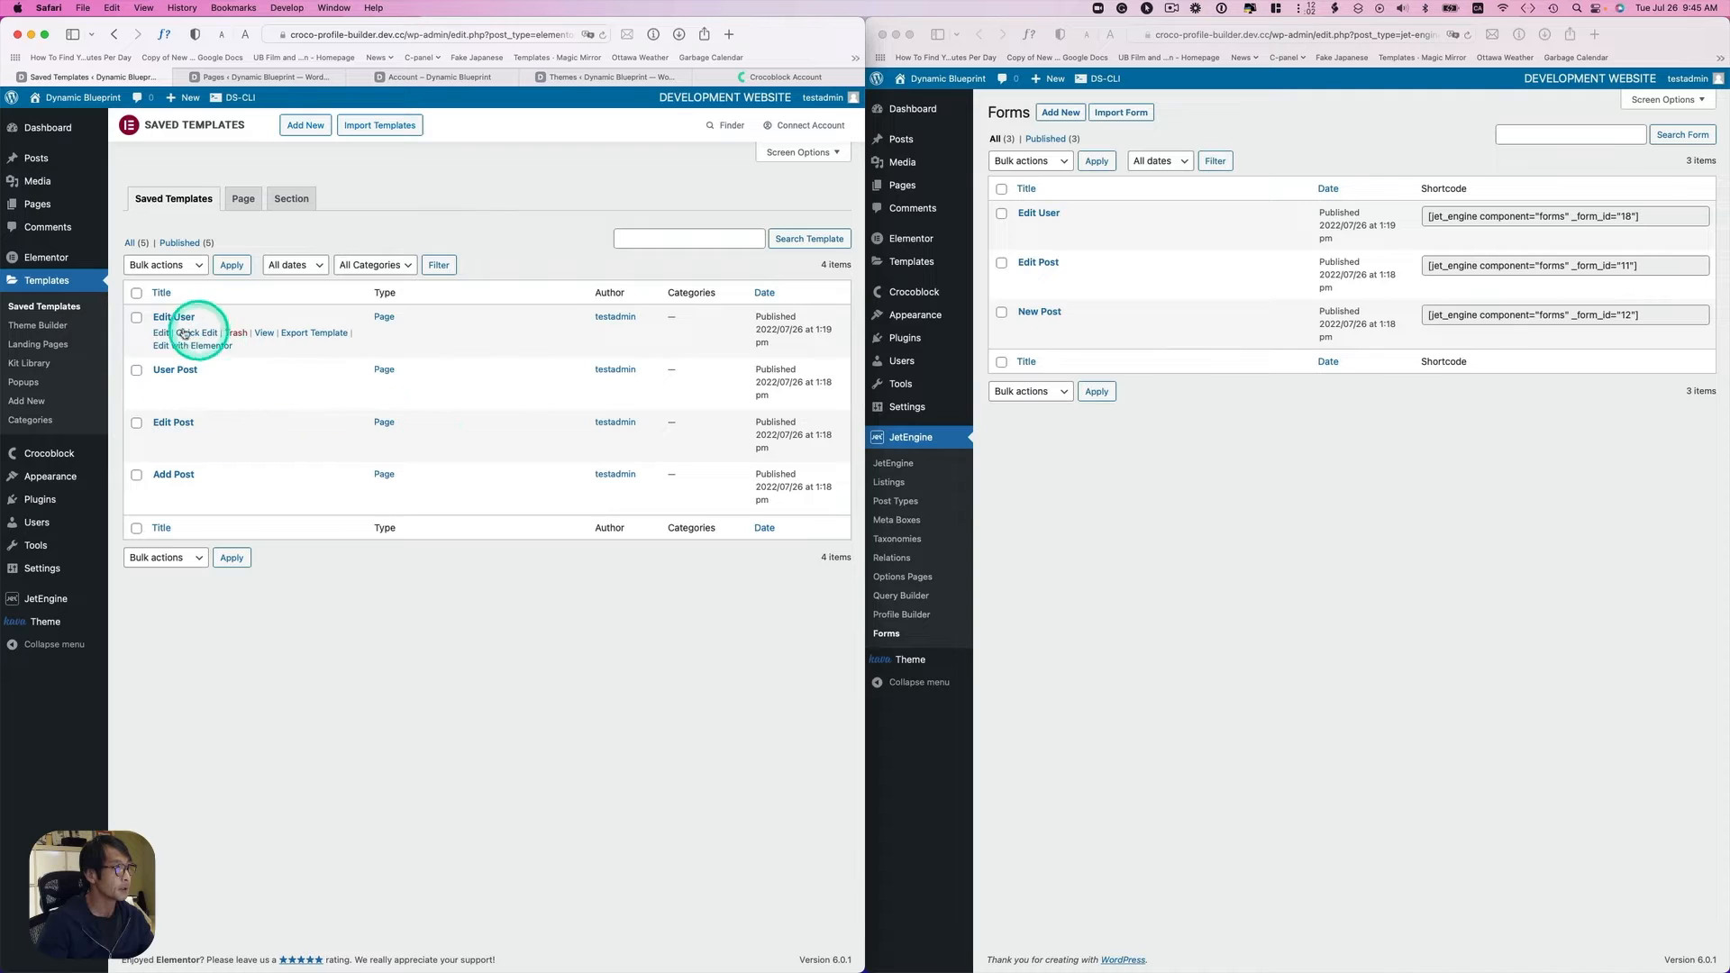
{"action": "left_click", "coordinate": [211, 347]}
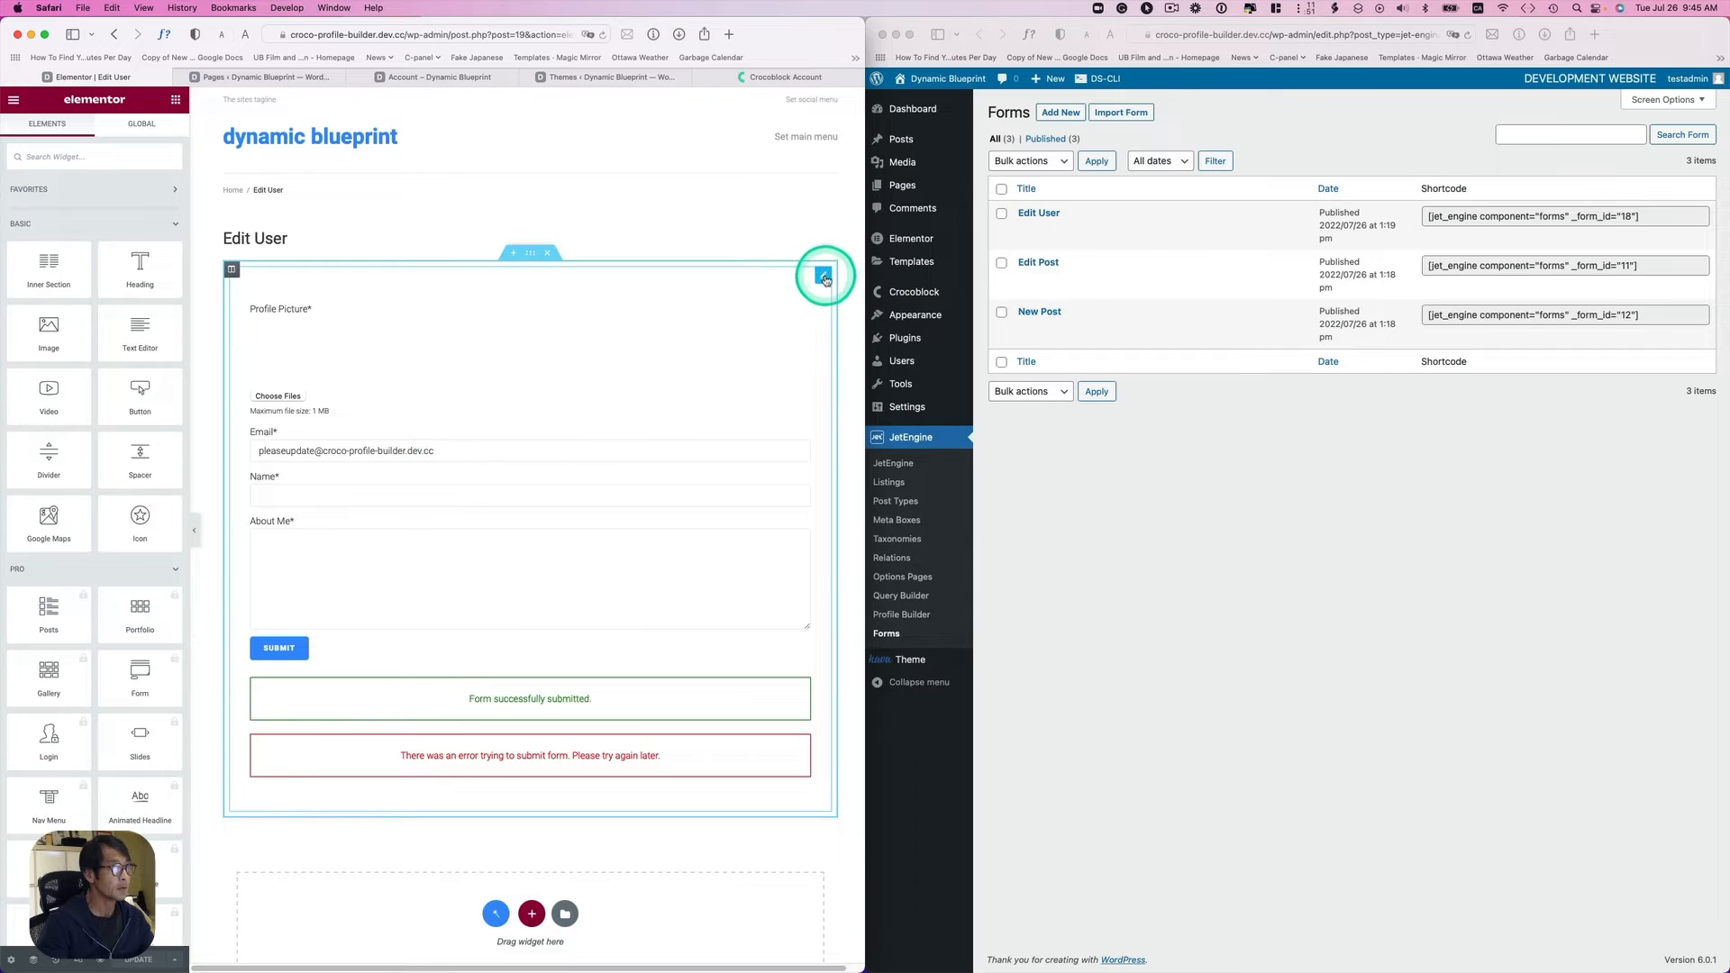
{"action": "left_click", "coordinate": [823, 278]}
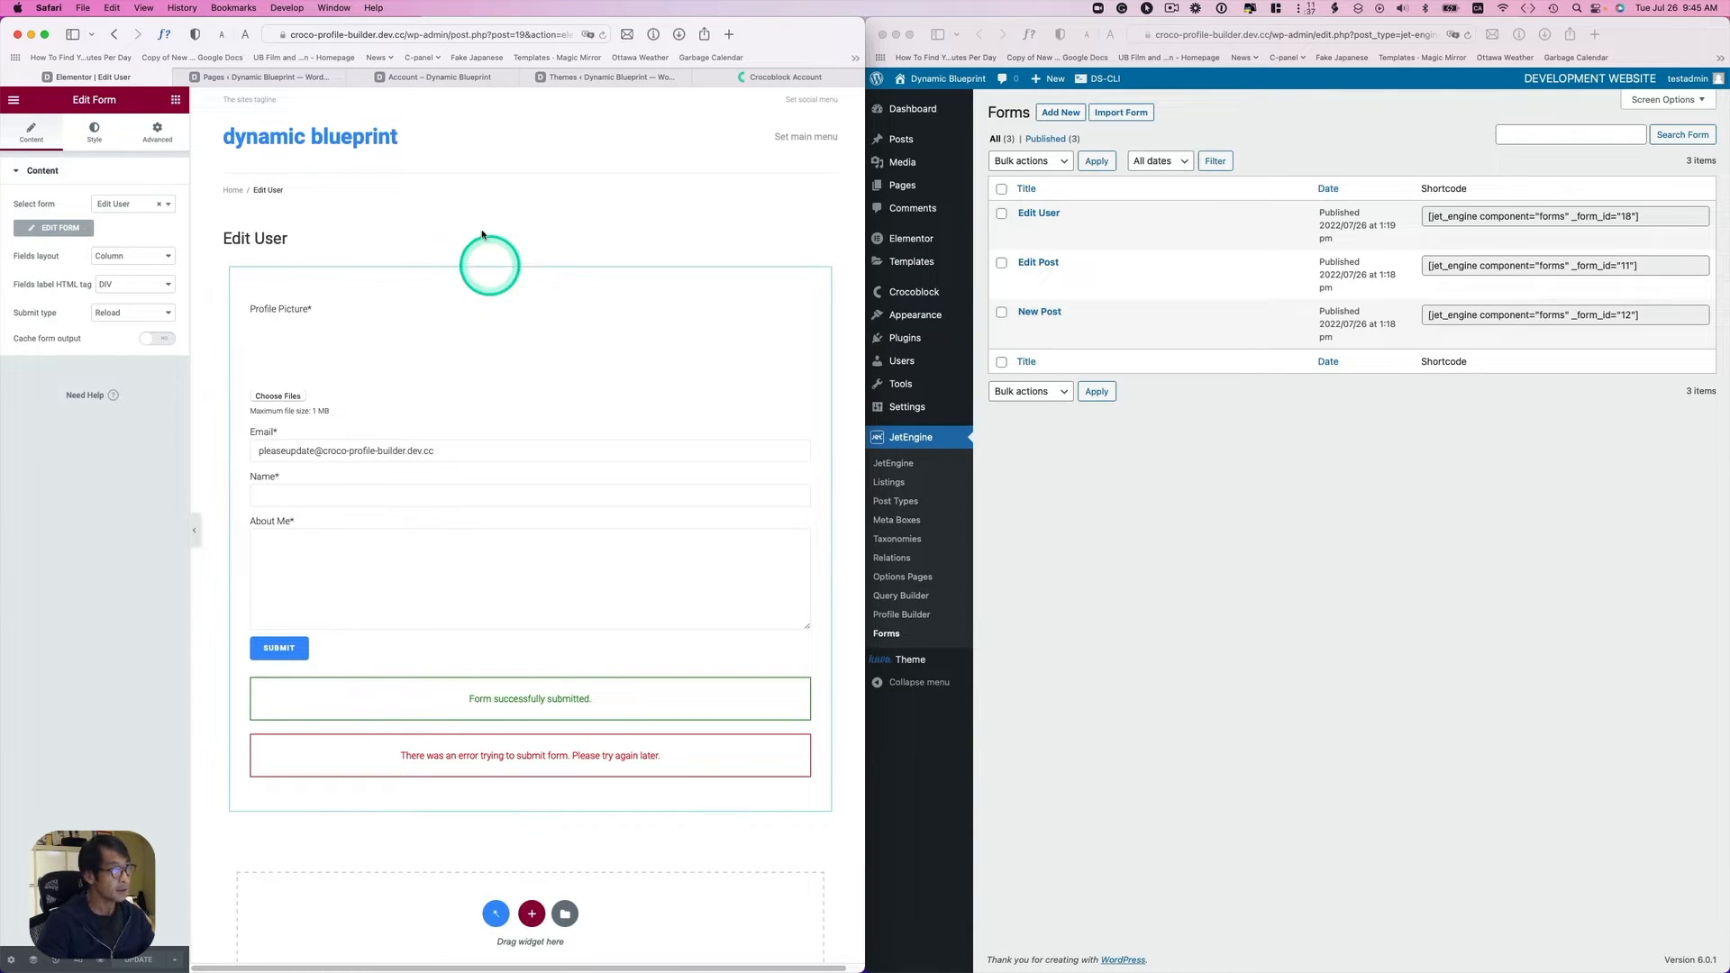
Step: Return to the WordPress dashboard from Elementor and open the Account Page settings of JetEngine's Profile Builder
{"action": "left_click", "coordinate": [557, 209]}
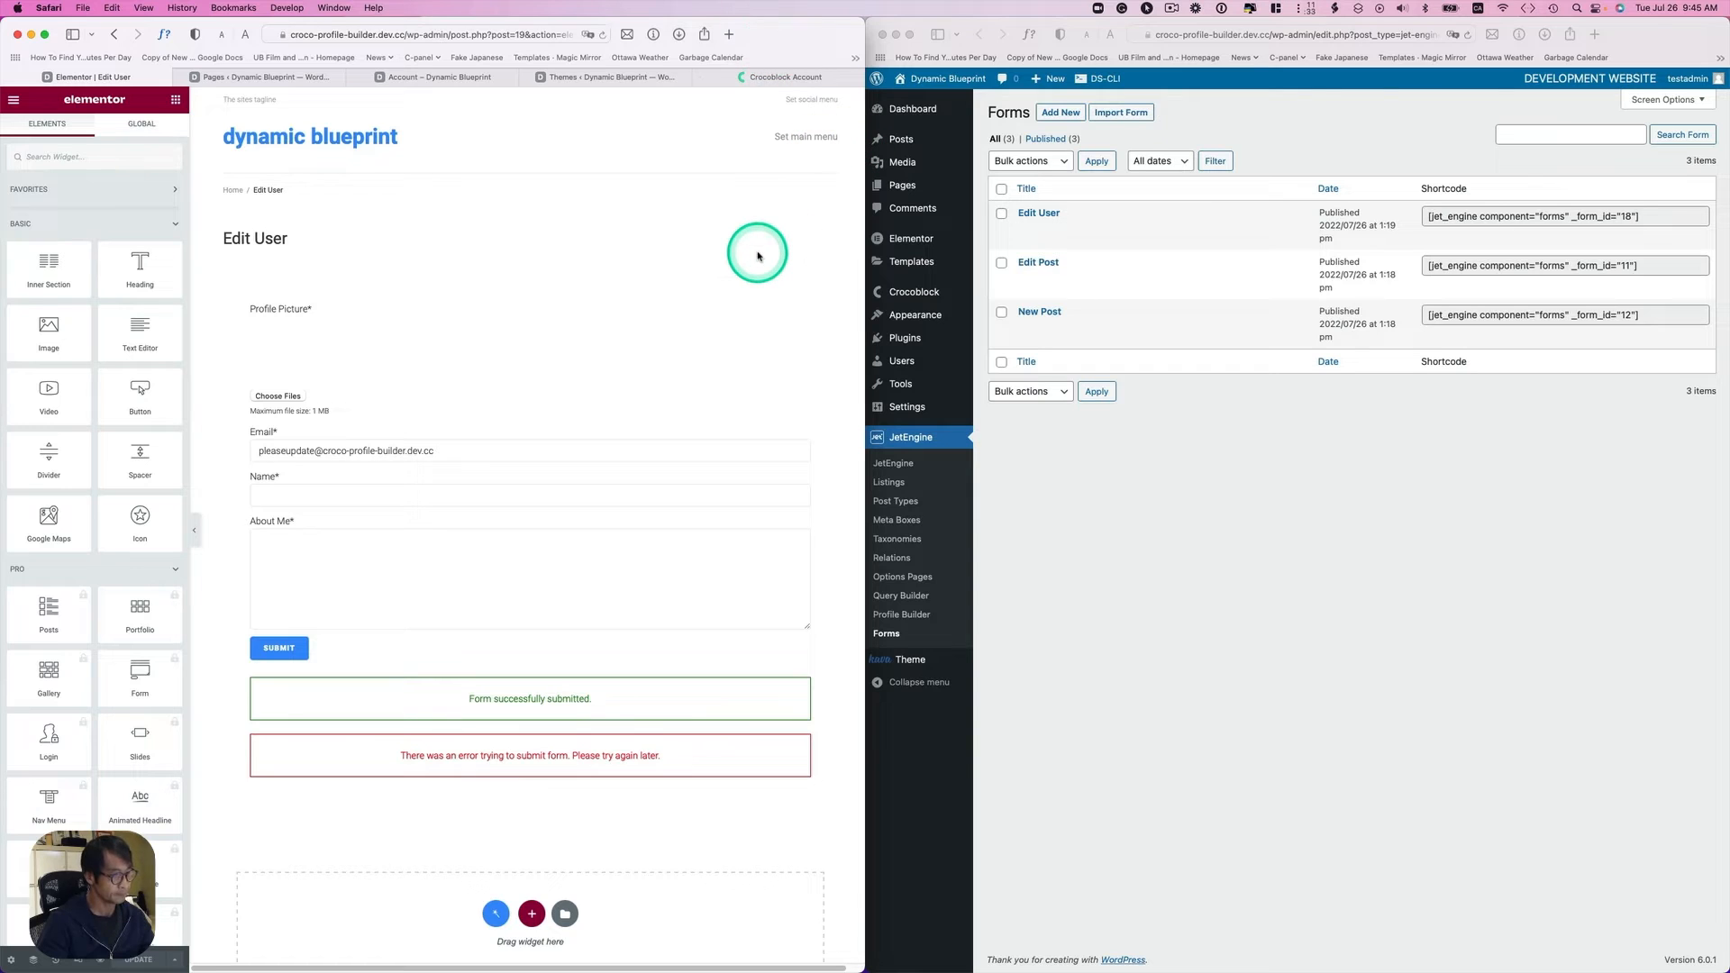
{"action": "key", "text": "super+e"}
{"action": "type", "text": "dash"}
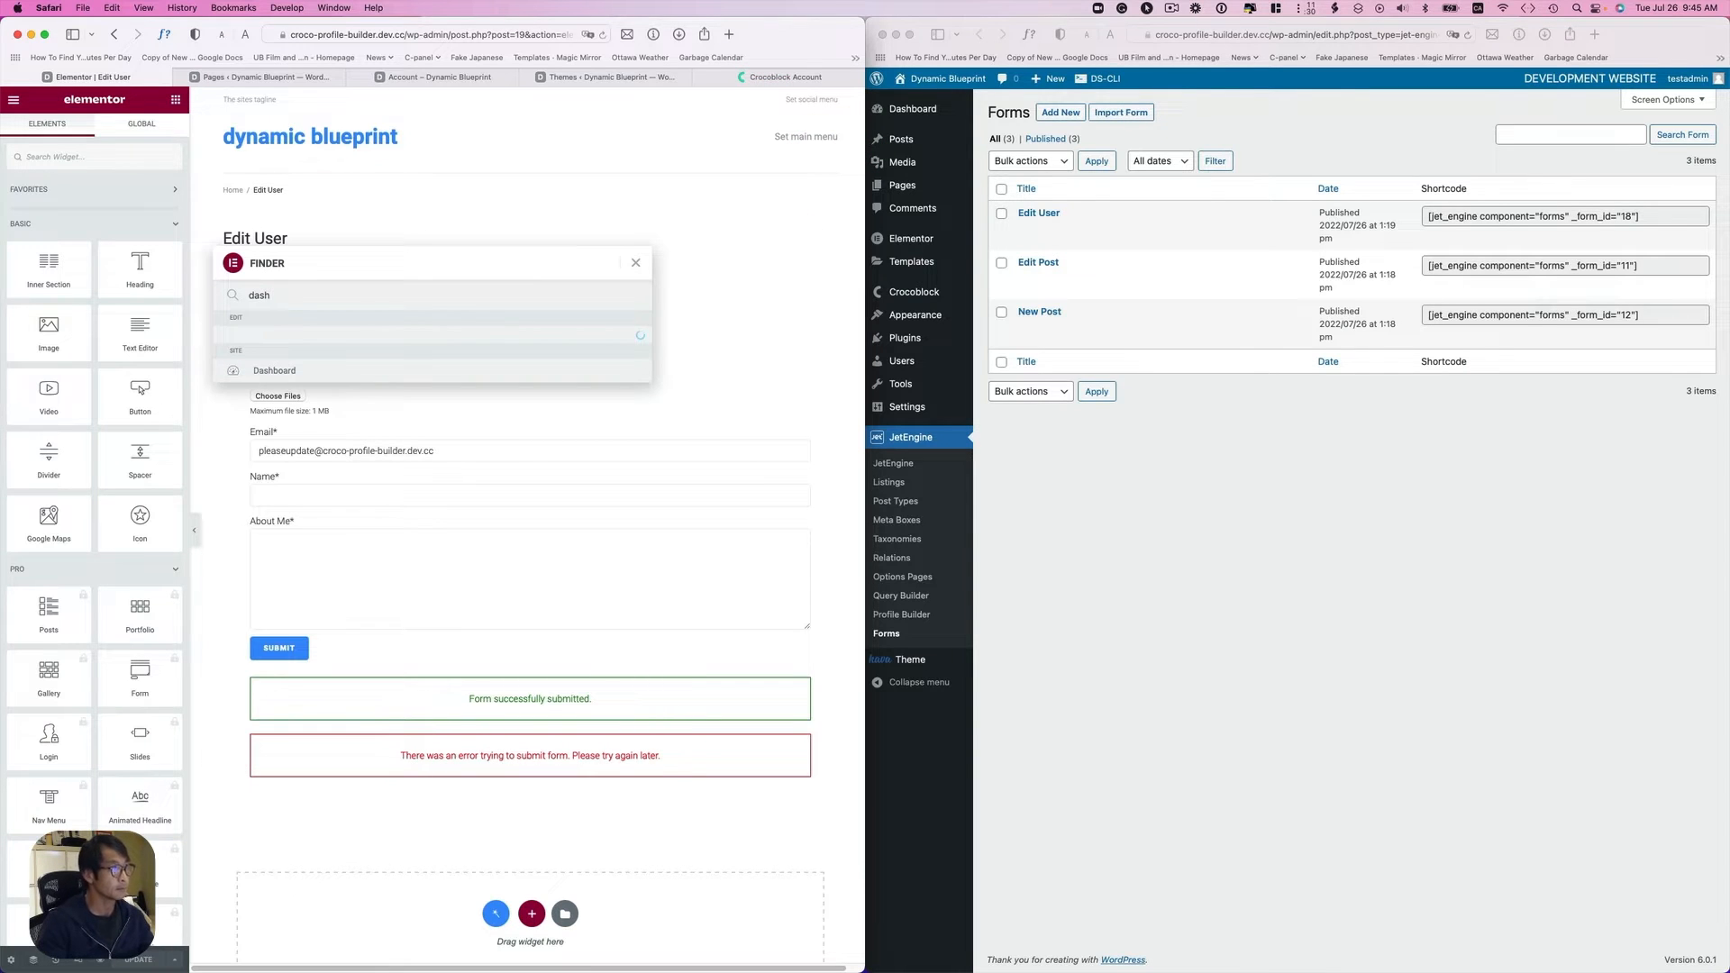
{"action": "left_click", "coordinate": [287, 399]}
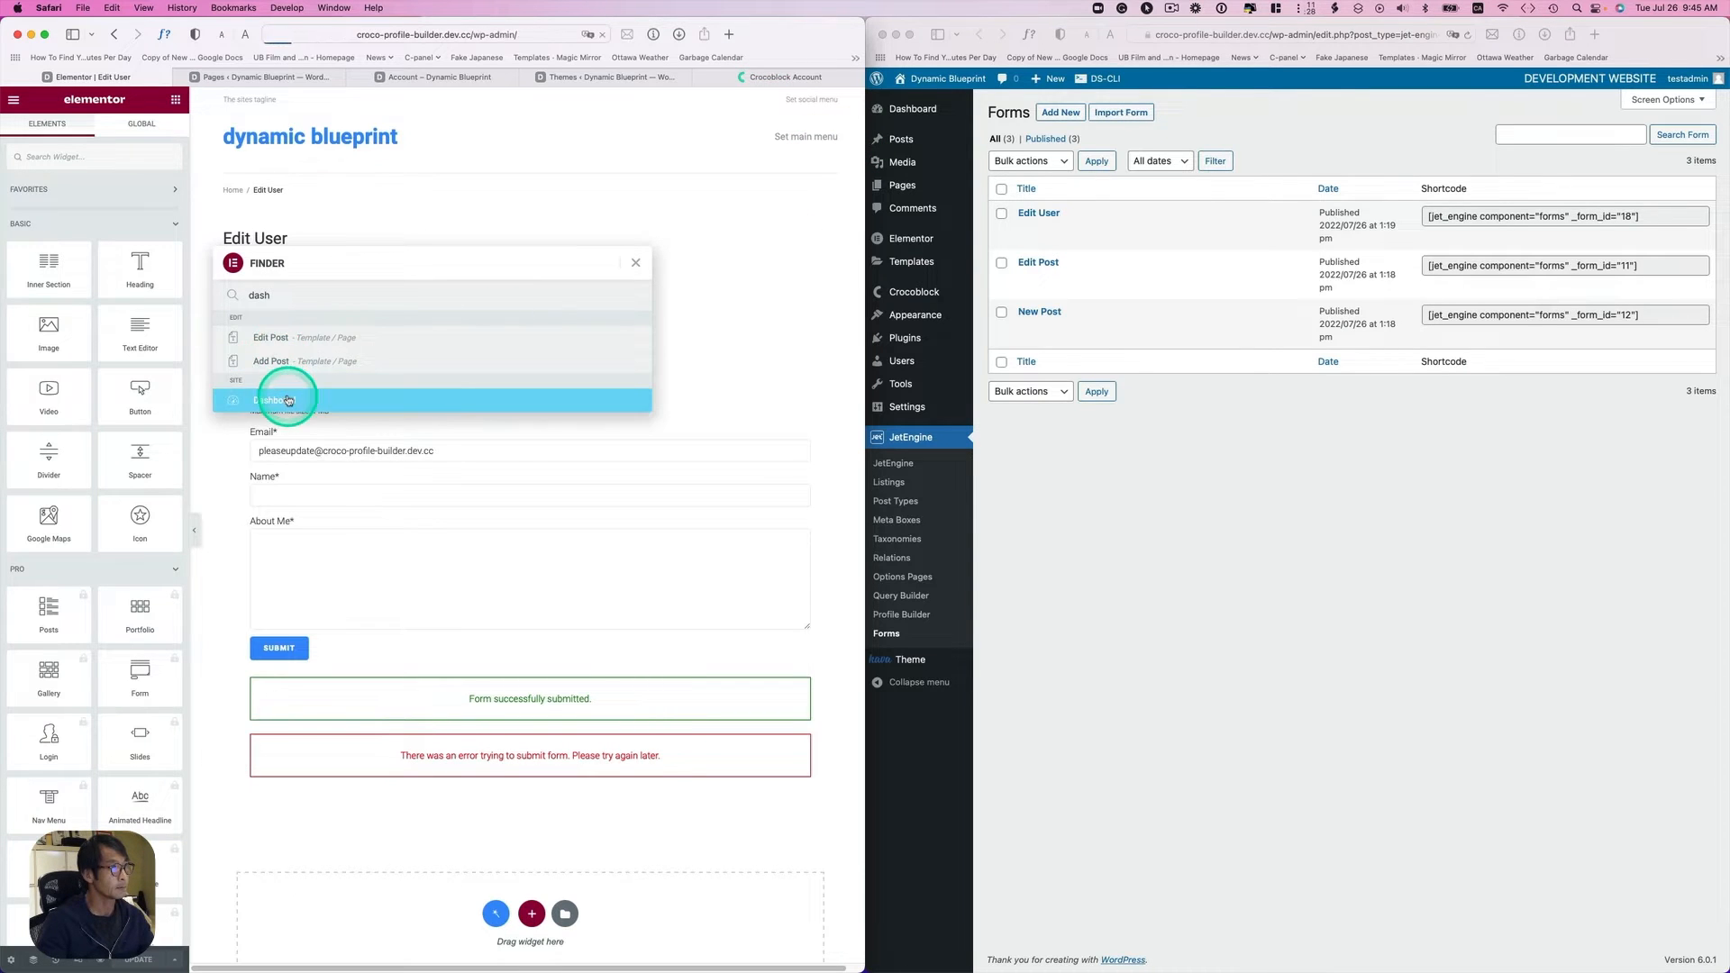
{"action": "mouse_move", "coordinate": [40, 504]}
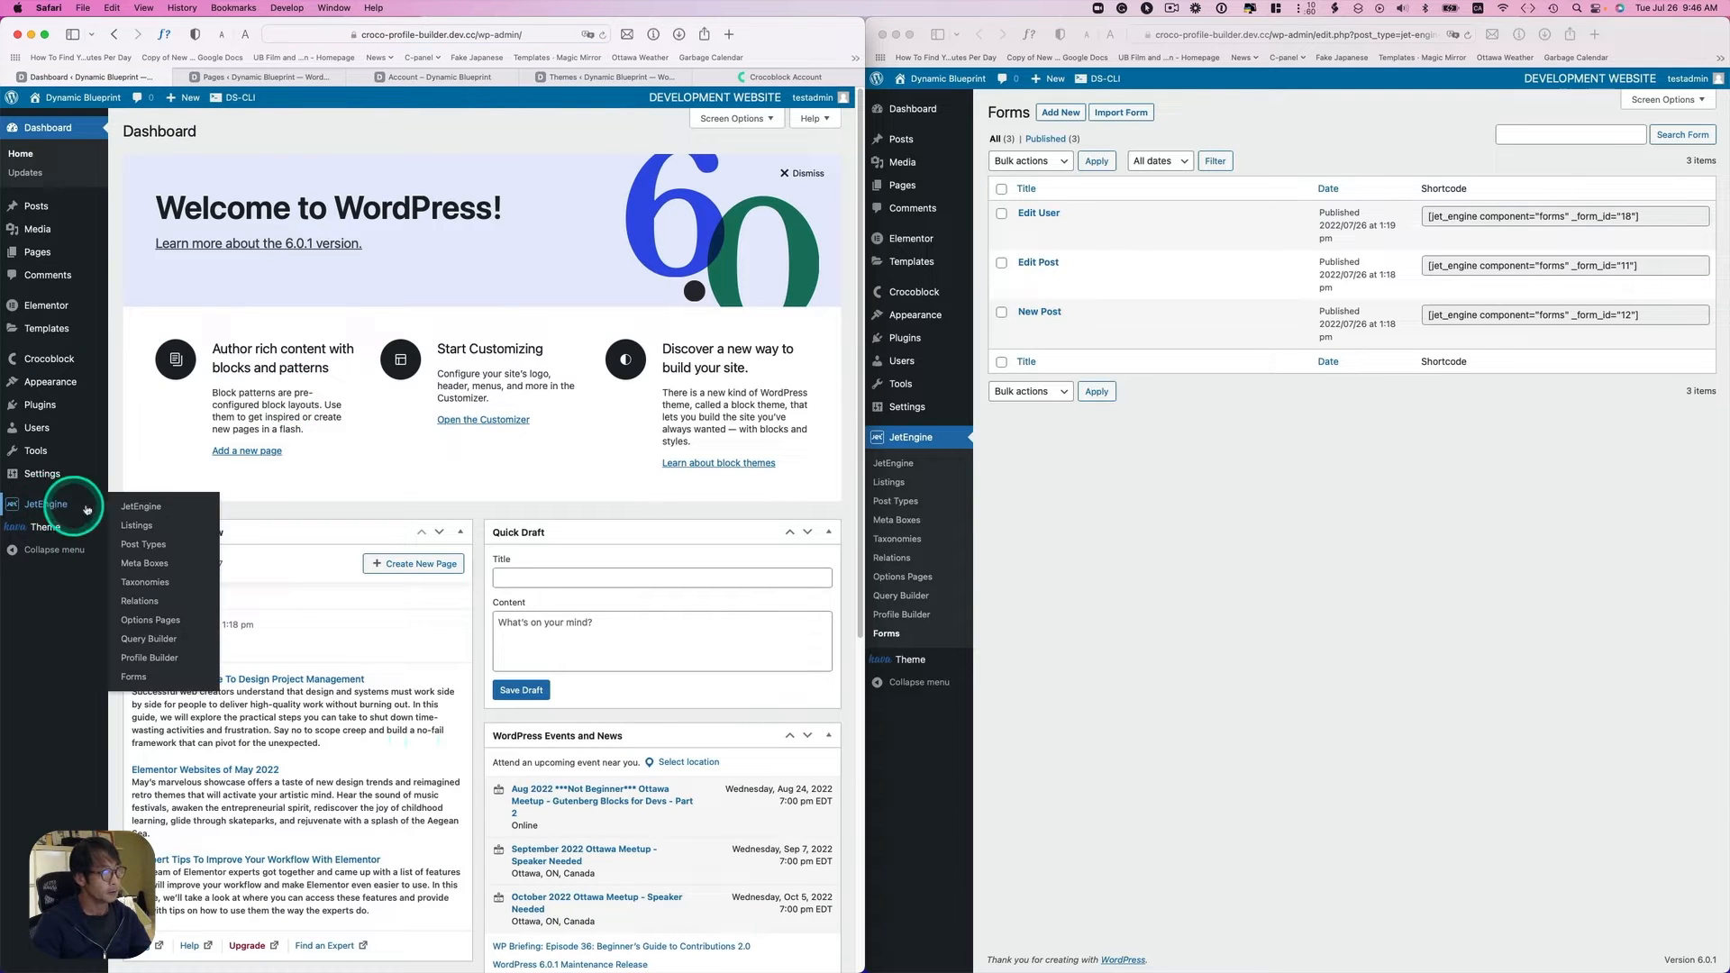
{"action": "left_click", "coordinate": [151, 658]}
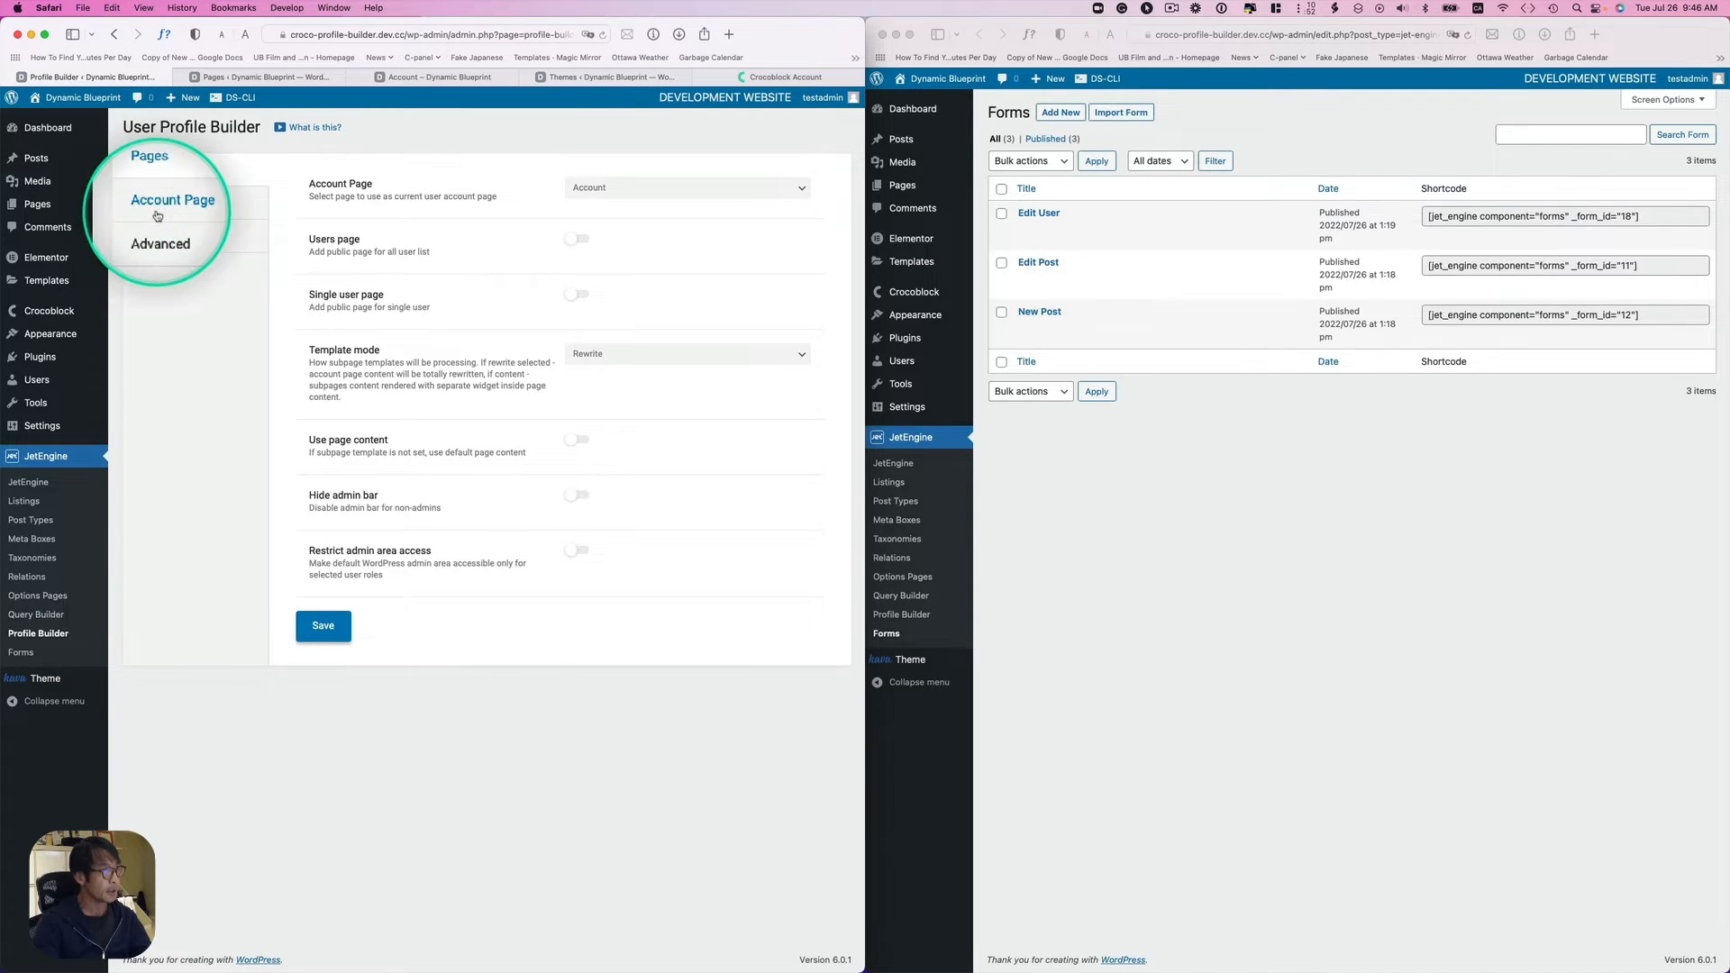
{"action": "left_click", "coordinate": [157, 213]}
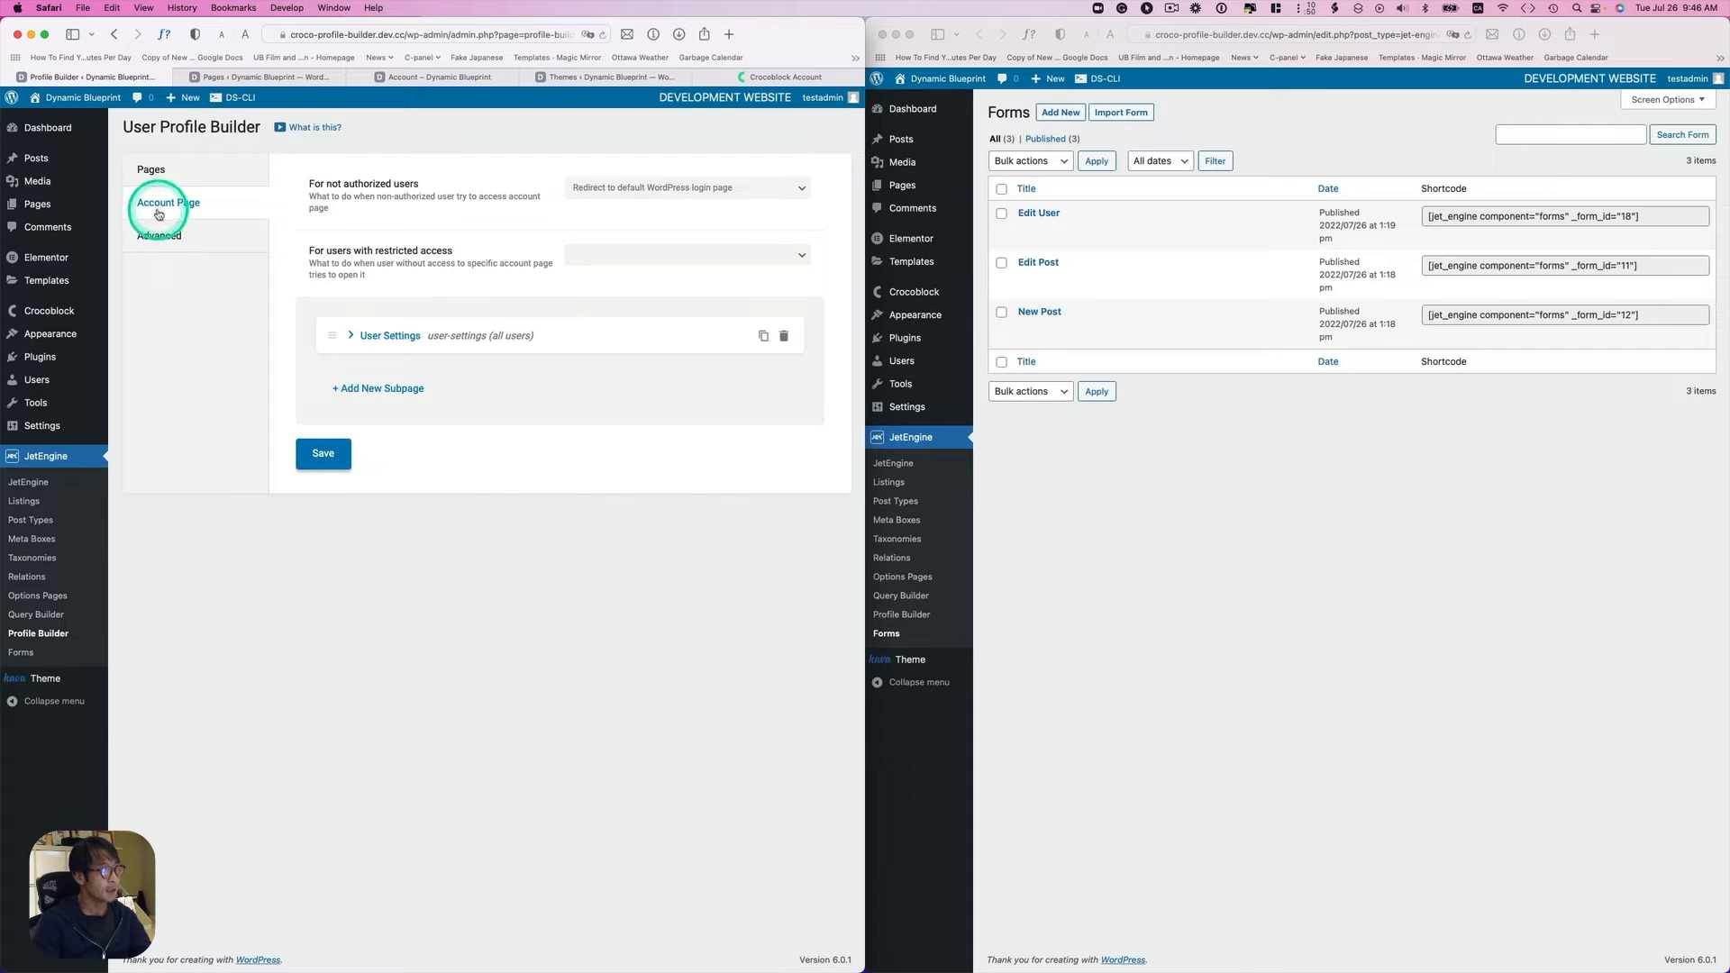
Step: Add an account subpage titled "Add a new post" with slug add-new-post and the Add Post template, and save the settings
{"action": "left_click", "coordinate": [374, 389]}
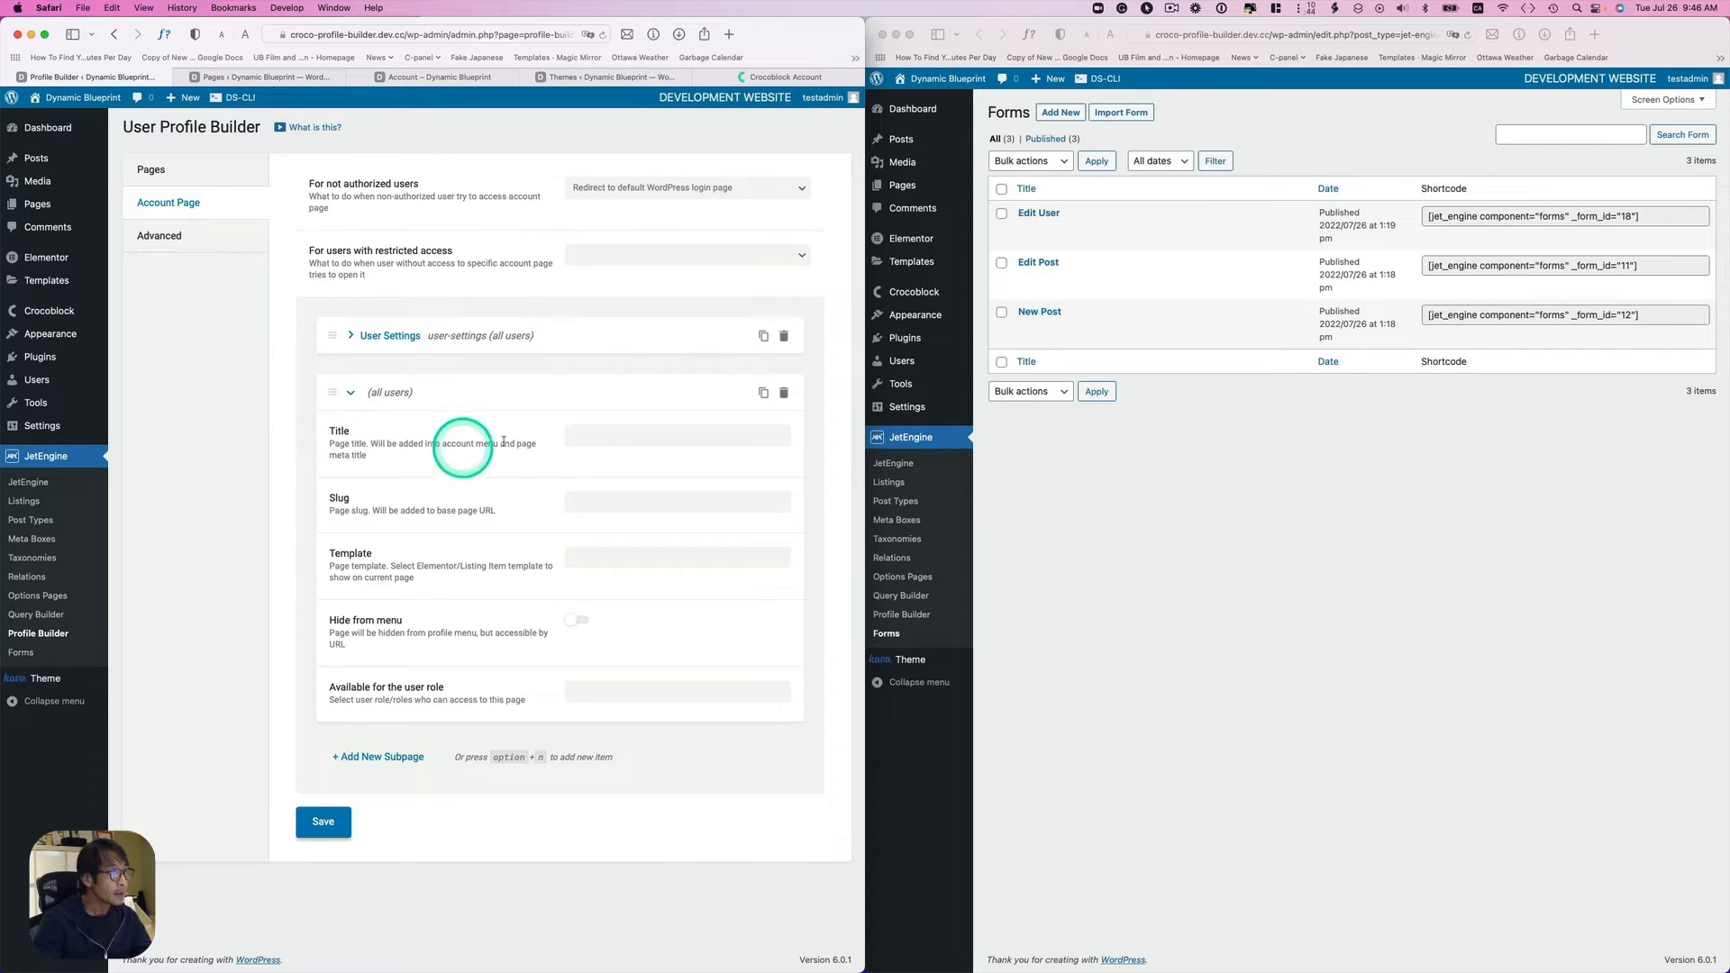
{"action": "left_click", "coordinate": [590, 435]}
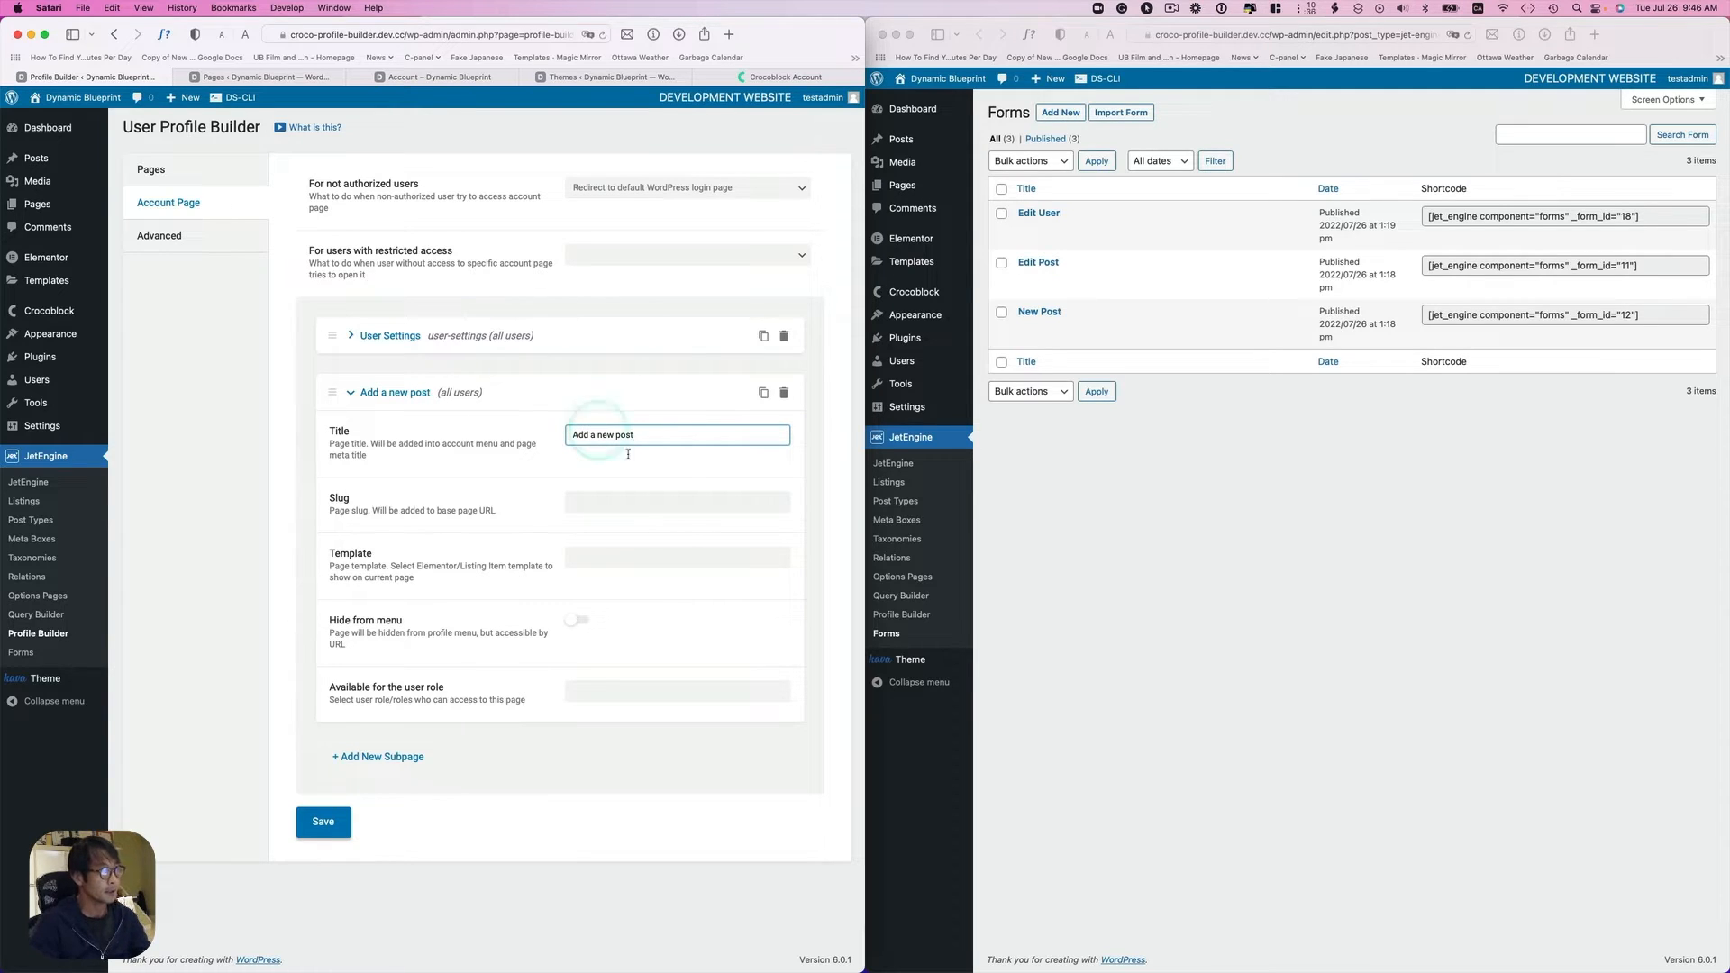
{"action": "left_click", "coordinate": [644, 502]}
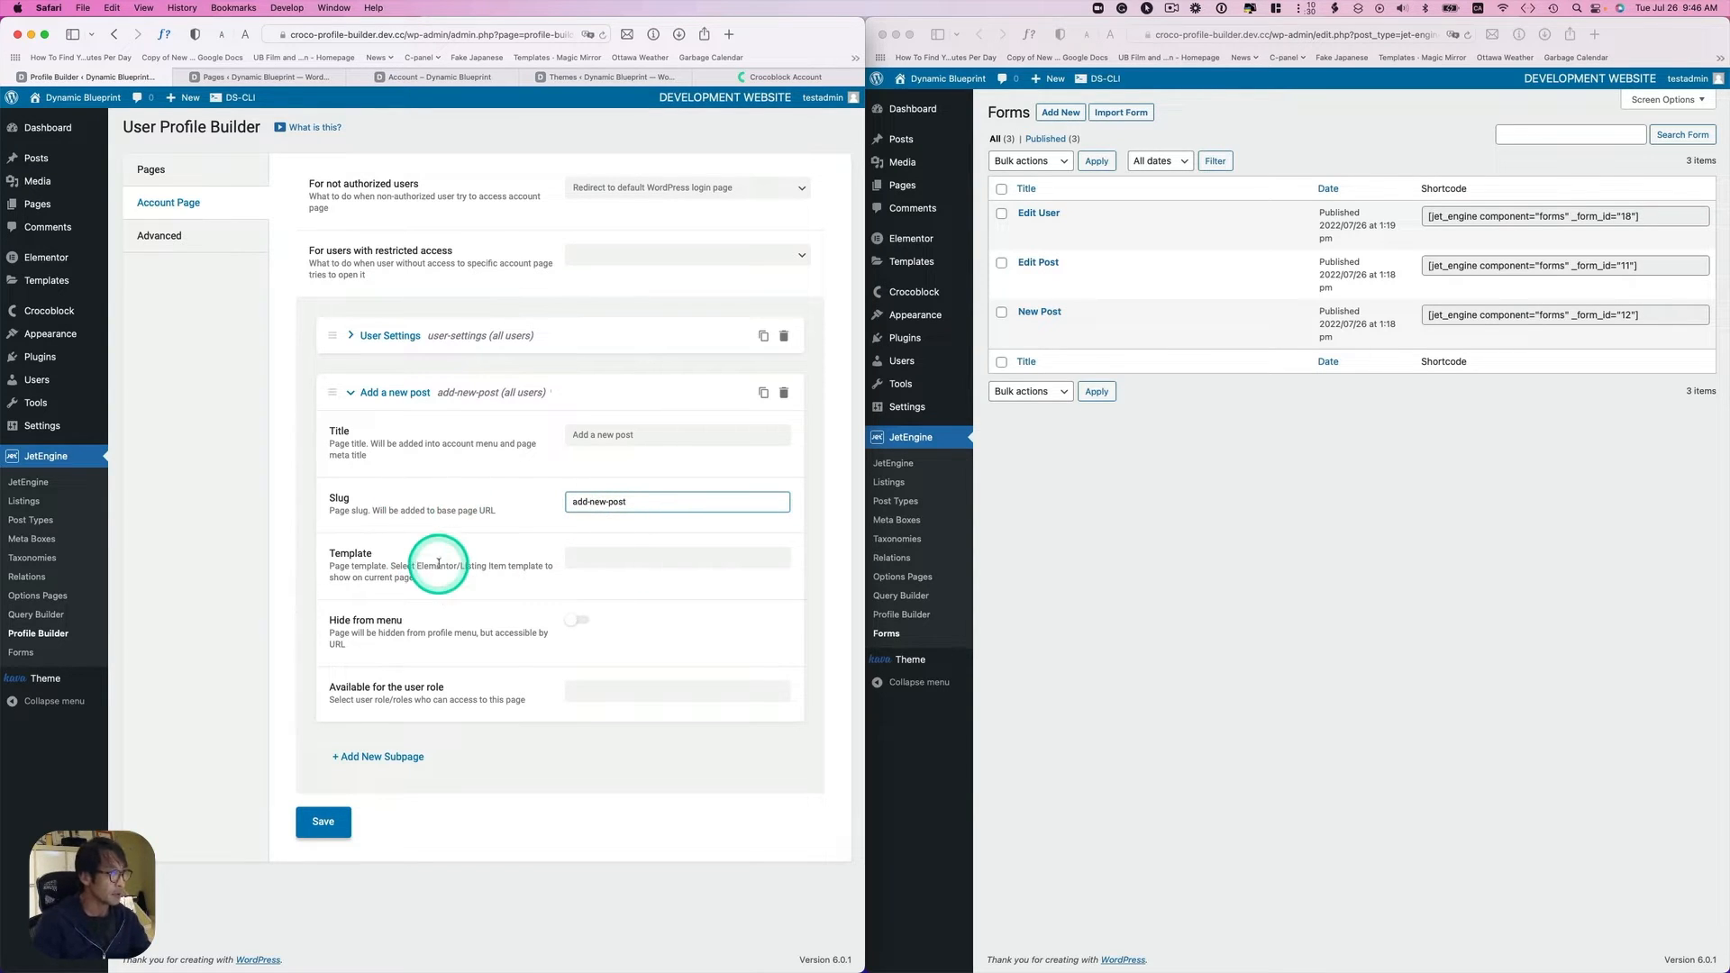
{"action": "left_click", "coordinate": [600, 562]}
{"action": "type", "text": "a"}
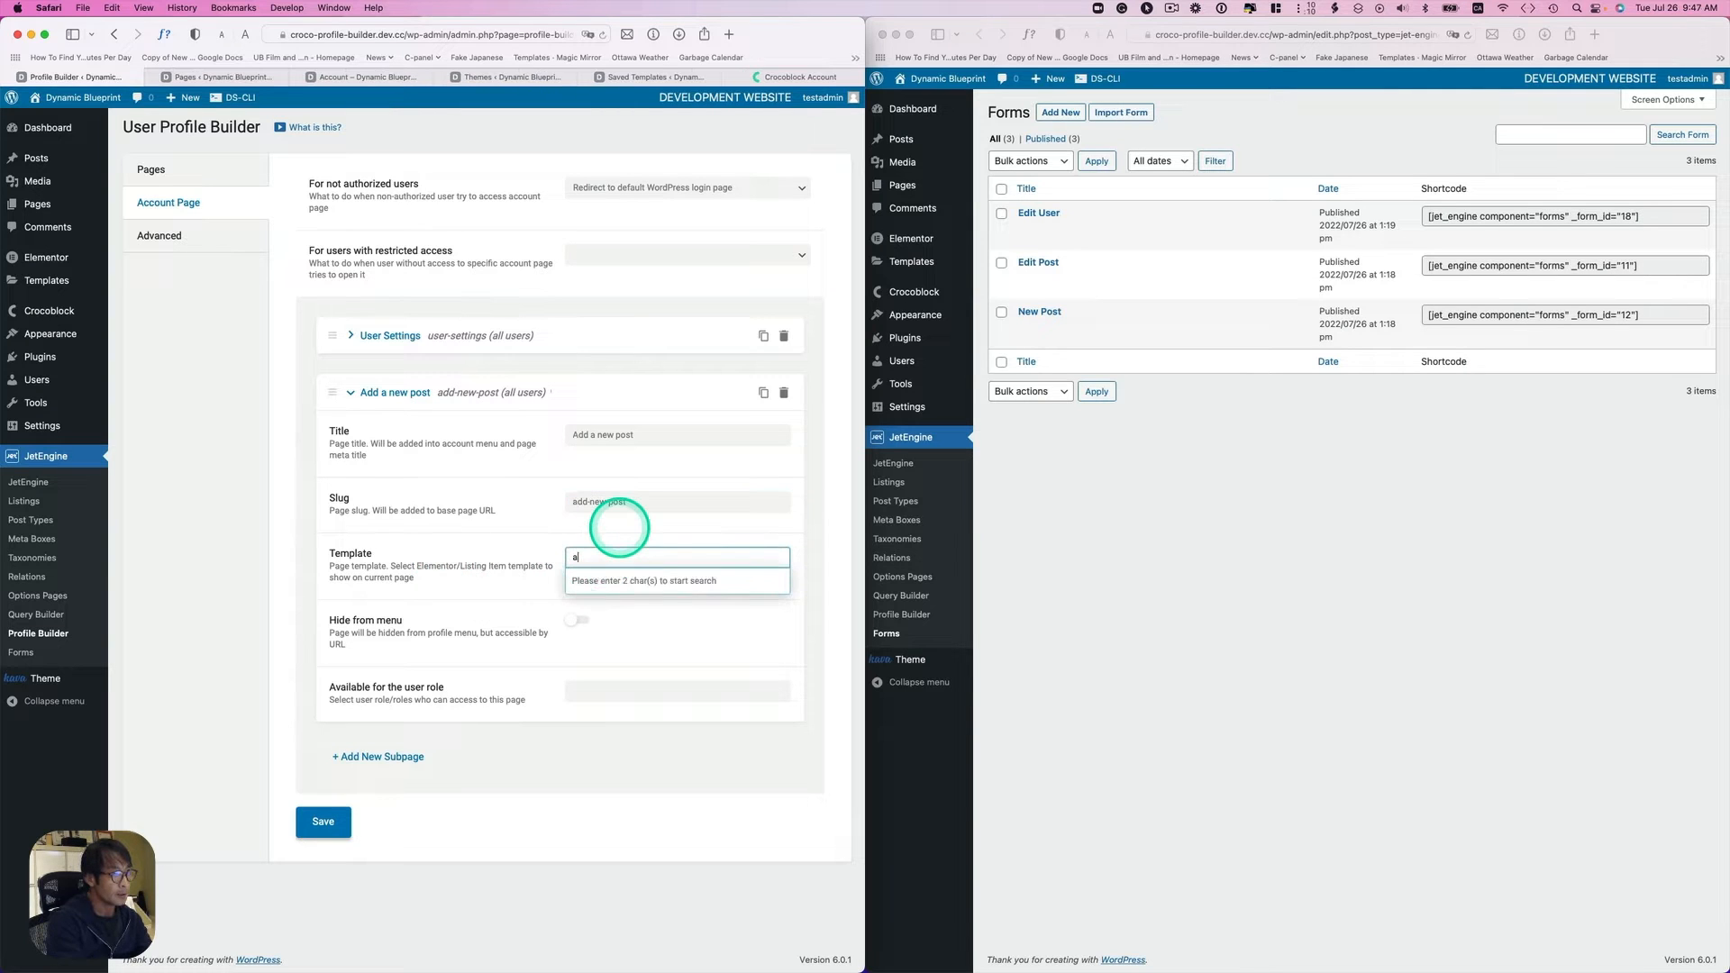
{"action": "type", "text": "dd post"}
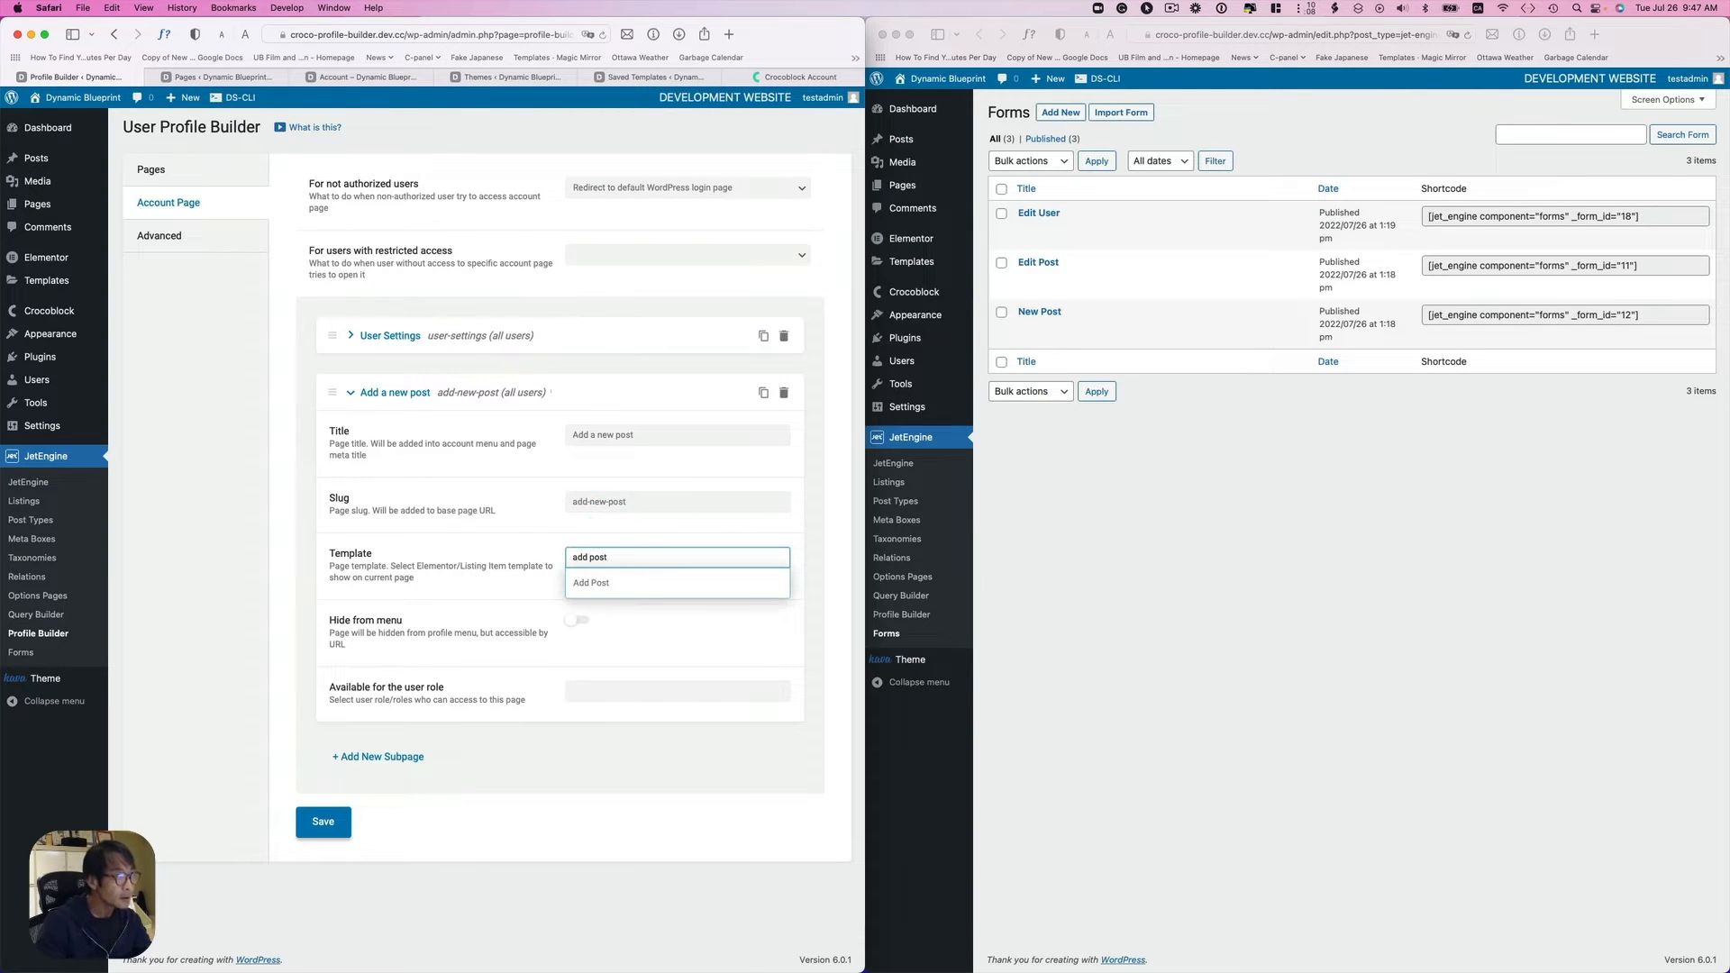
{"action": "left_click", "coordinate": [606, 582]}
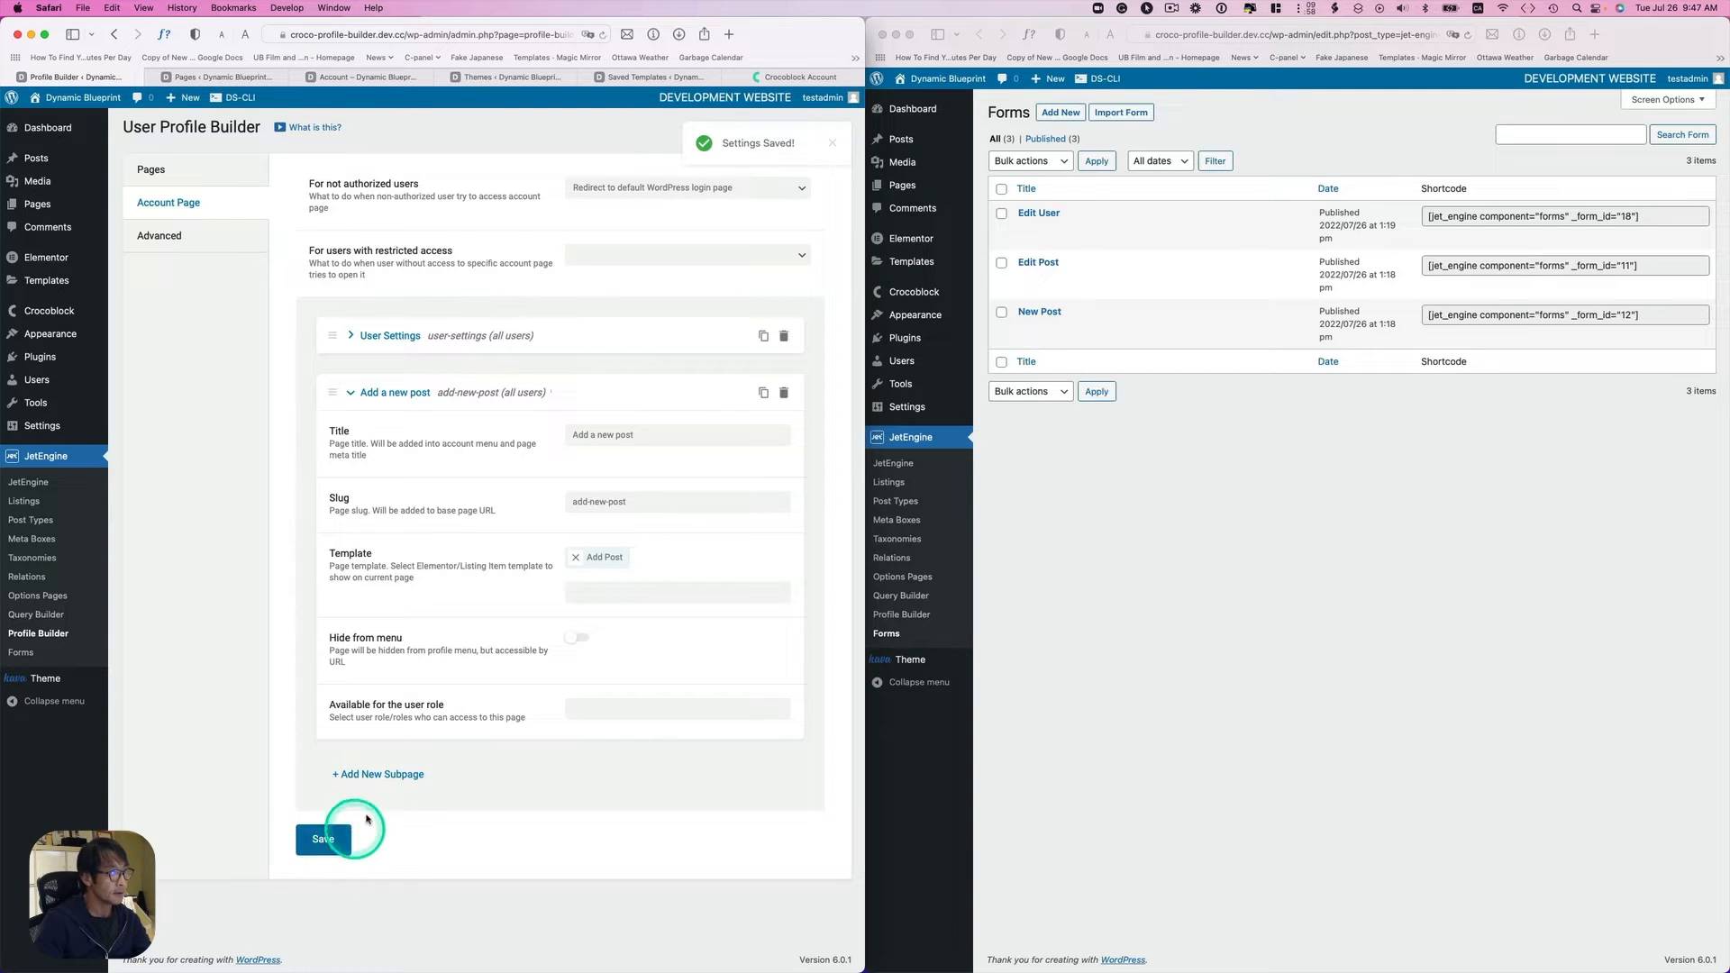
Step: Add another blank account subpage and show the Saved Templates list in the second browser window for reference
{"action": "left_click", "coordinate": [382, 775]}
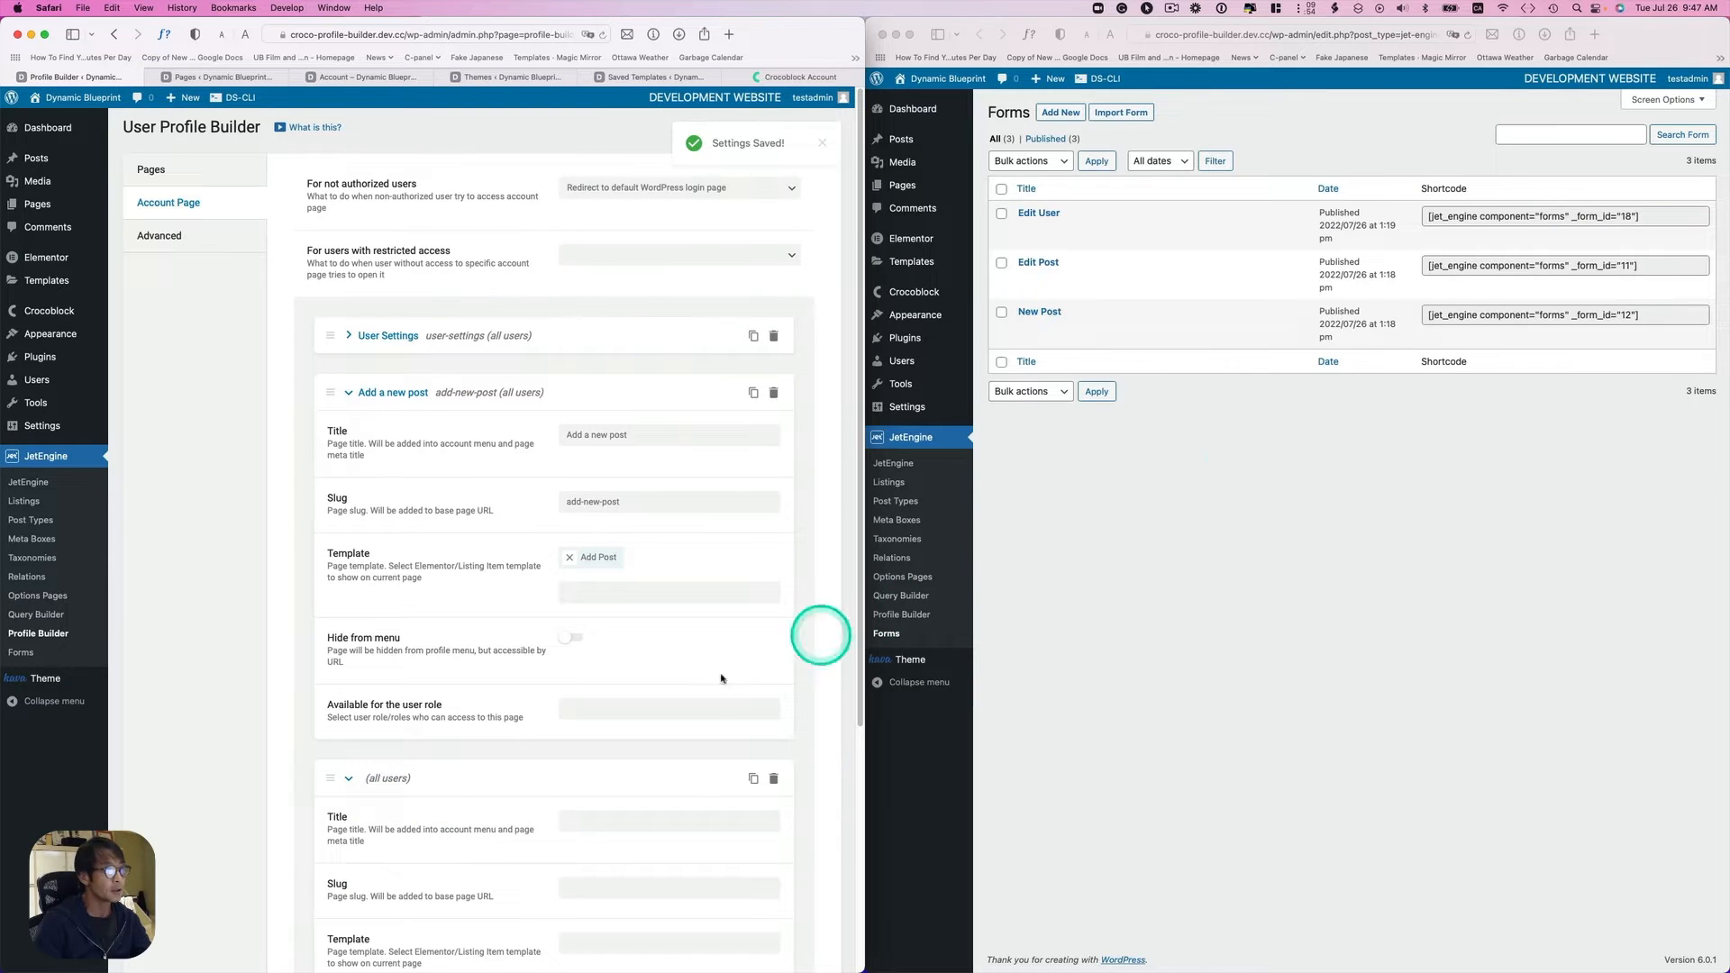
{"action": "scroll", "coordinate": [819, 634], "scroll_direction": "down", "scroll_amount": 5}
{"action": "left_click", "coordinate": [1136, 563]}
{"action": "mouse_move", "coordinate": [923, 263]}
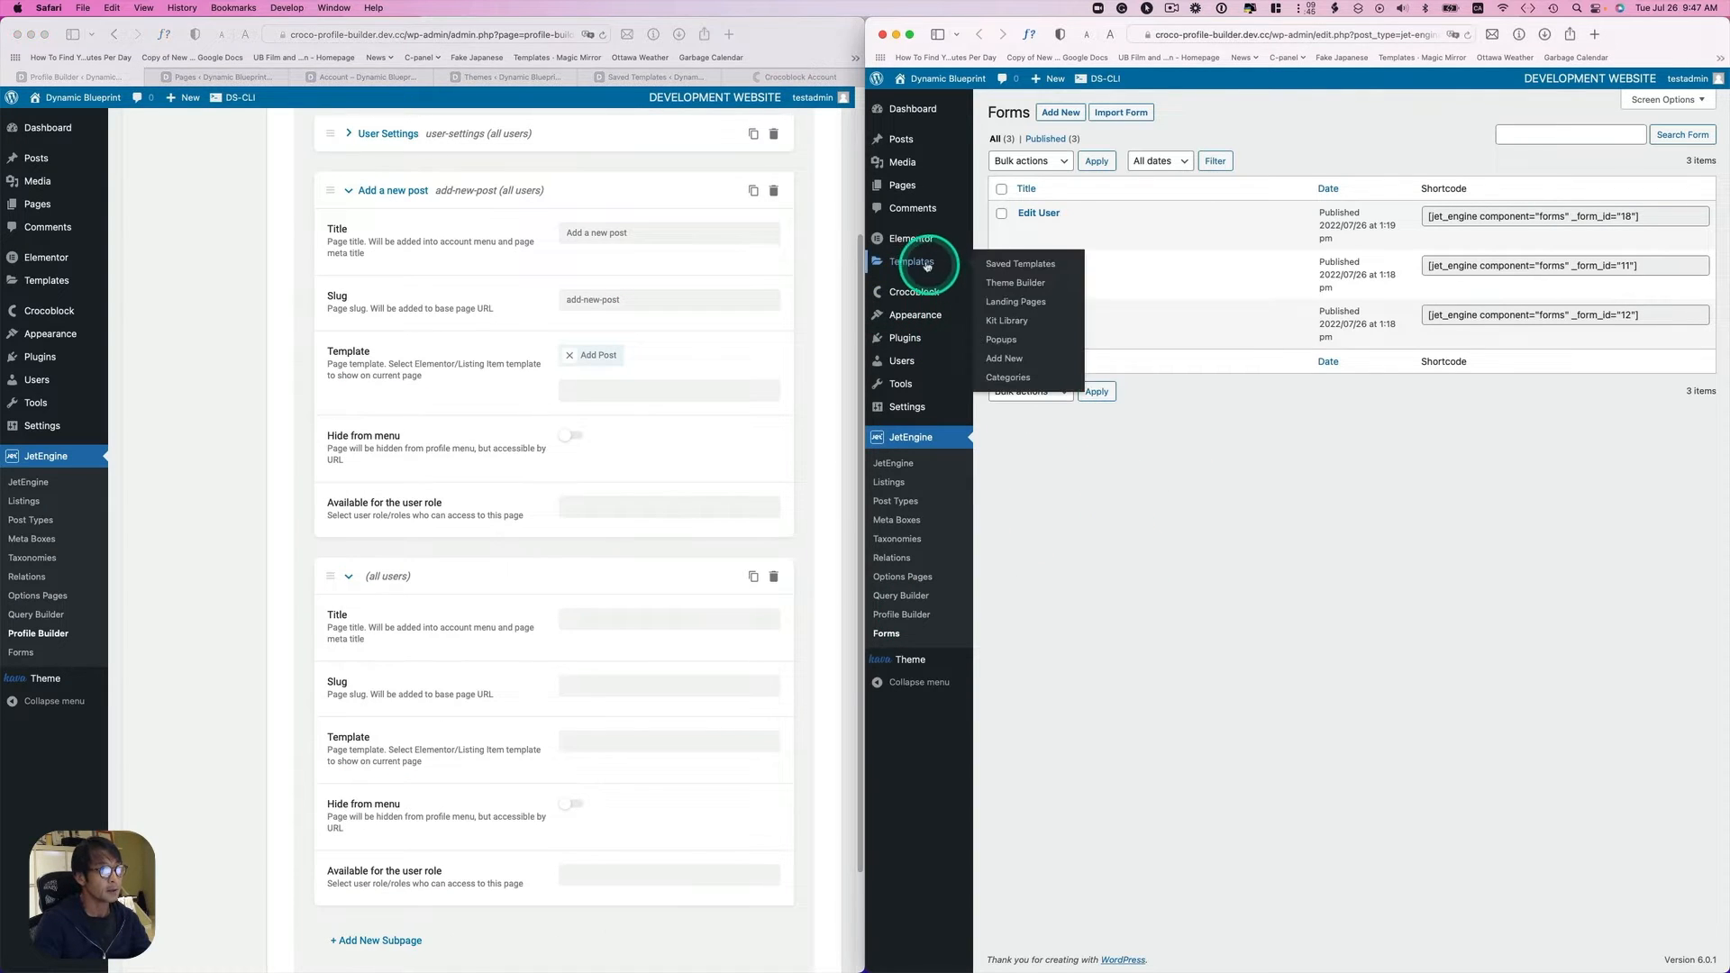
{"action": "left_click", "coordinate": [994, 271]}
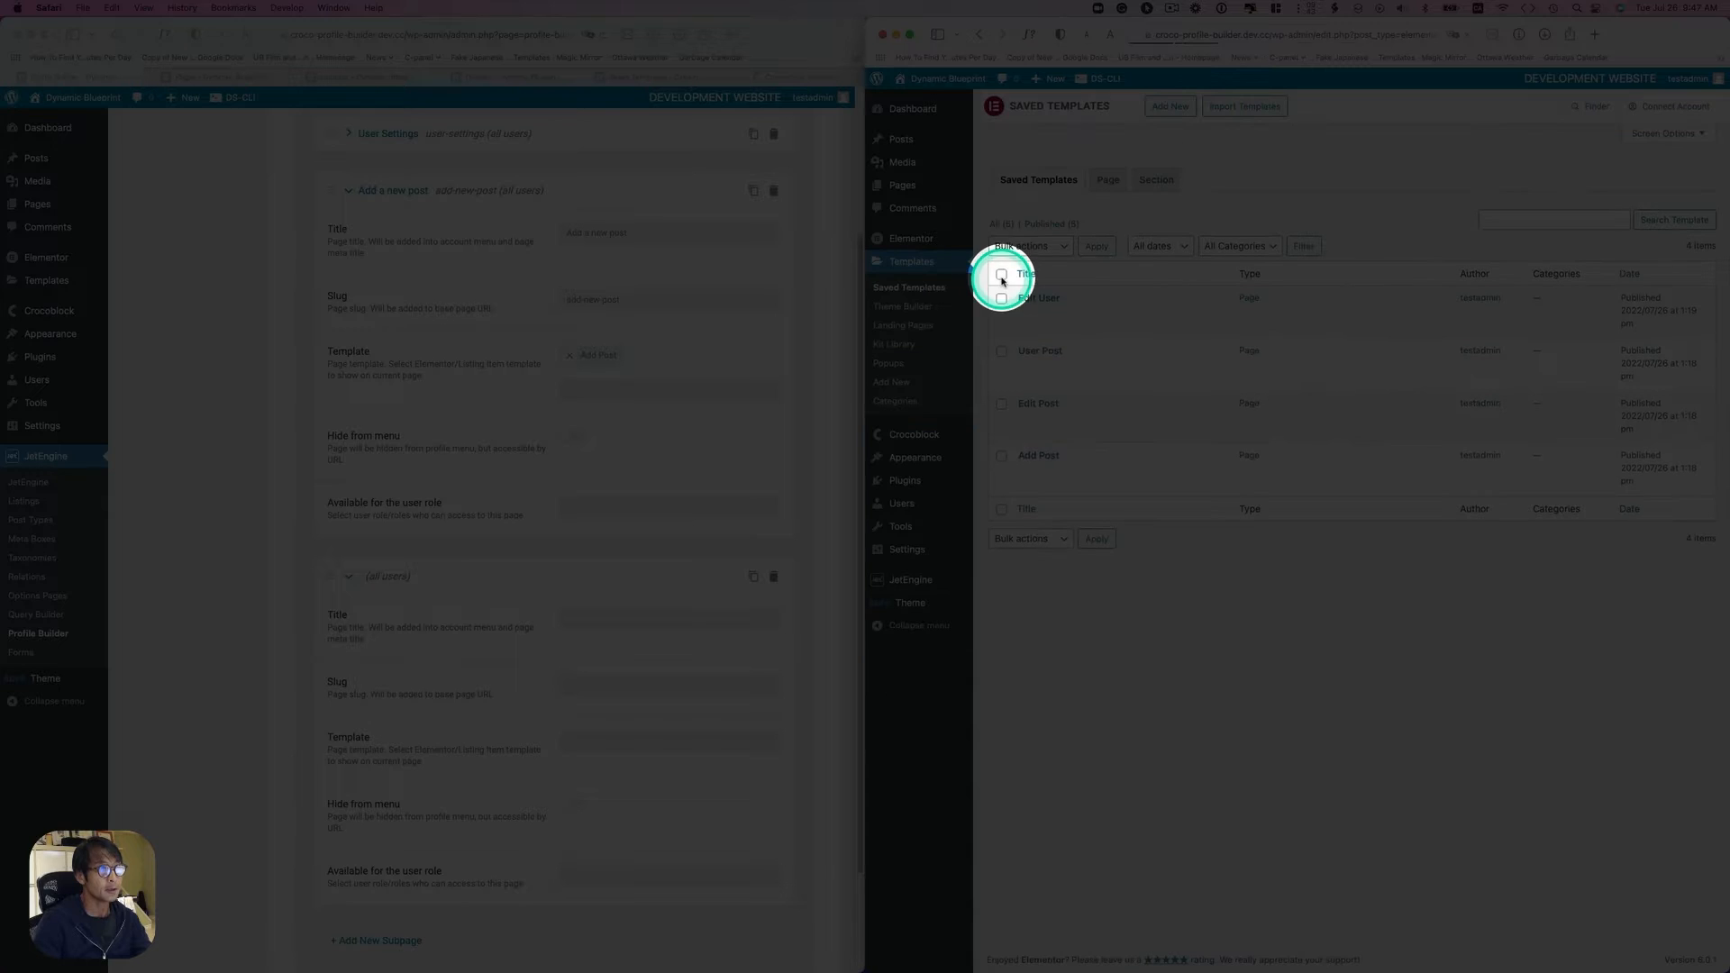
{"action": "mouse_move", "coordinate": [1054, 414]}
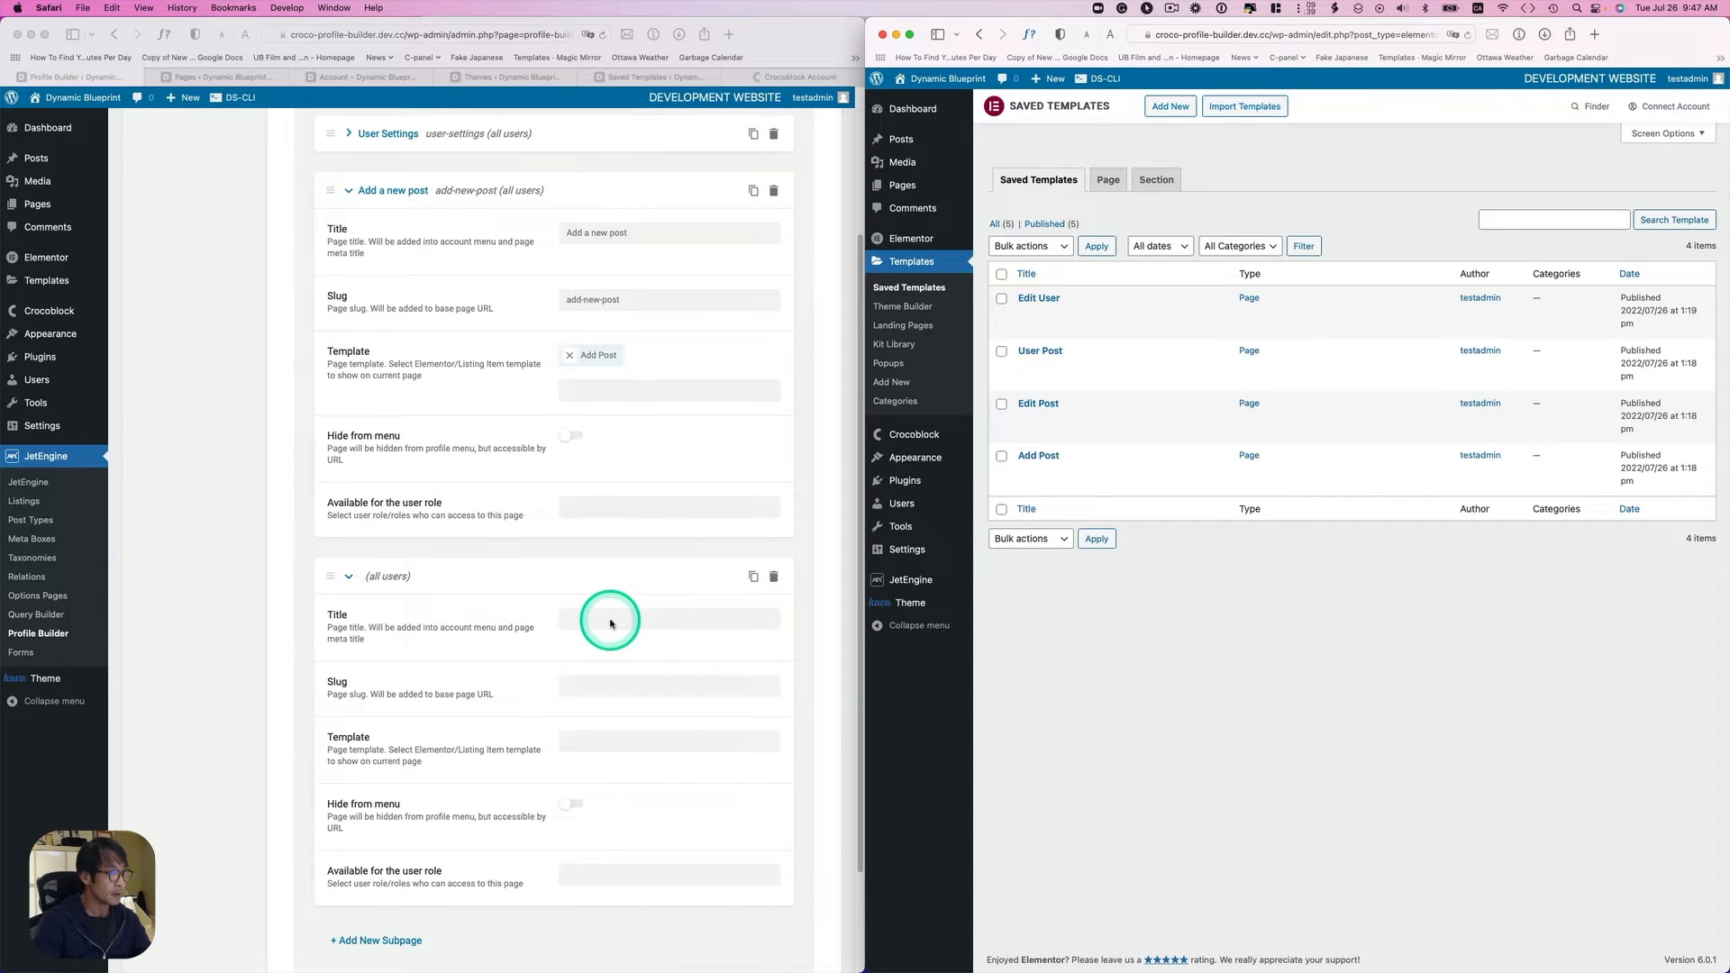
Step: Title the blank subpage "Edit post" with slug edit-post, assign the Edit Post template, and hide it from the menu
{"action": "left_click", "coordinate": [610, 622]}
{"action": "left_click", "coordinate": [614, 620]}
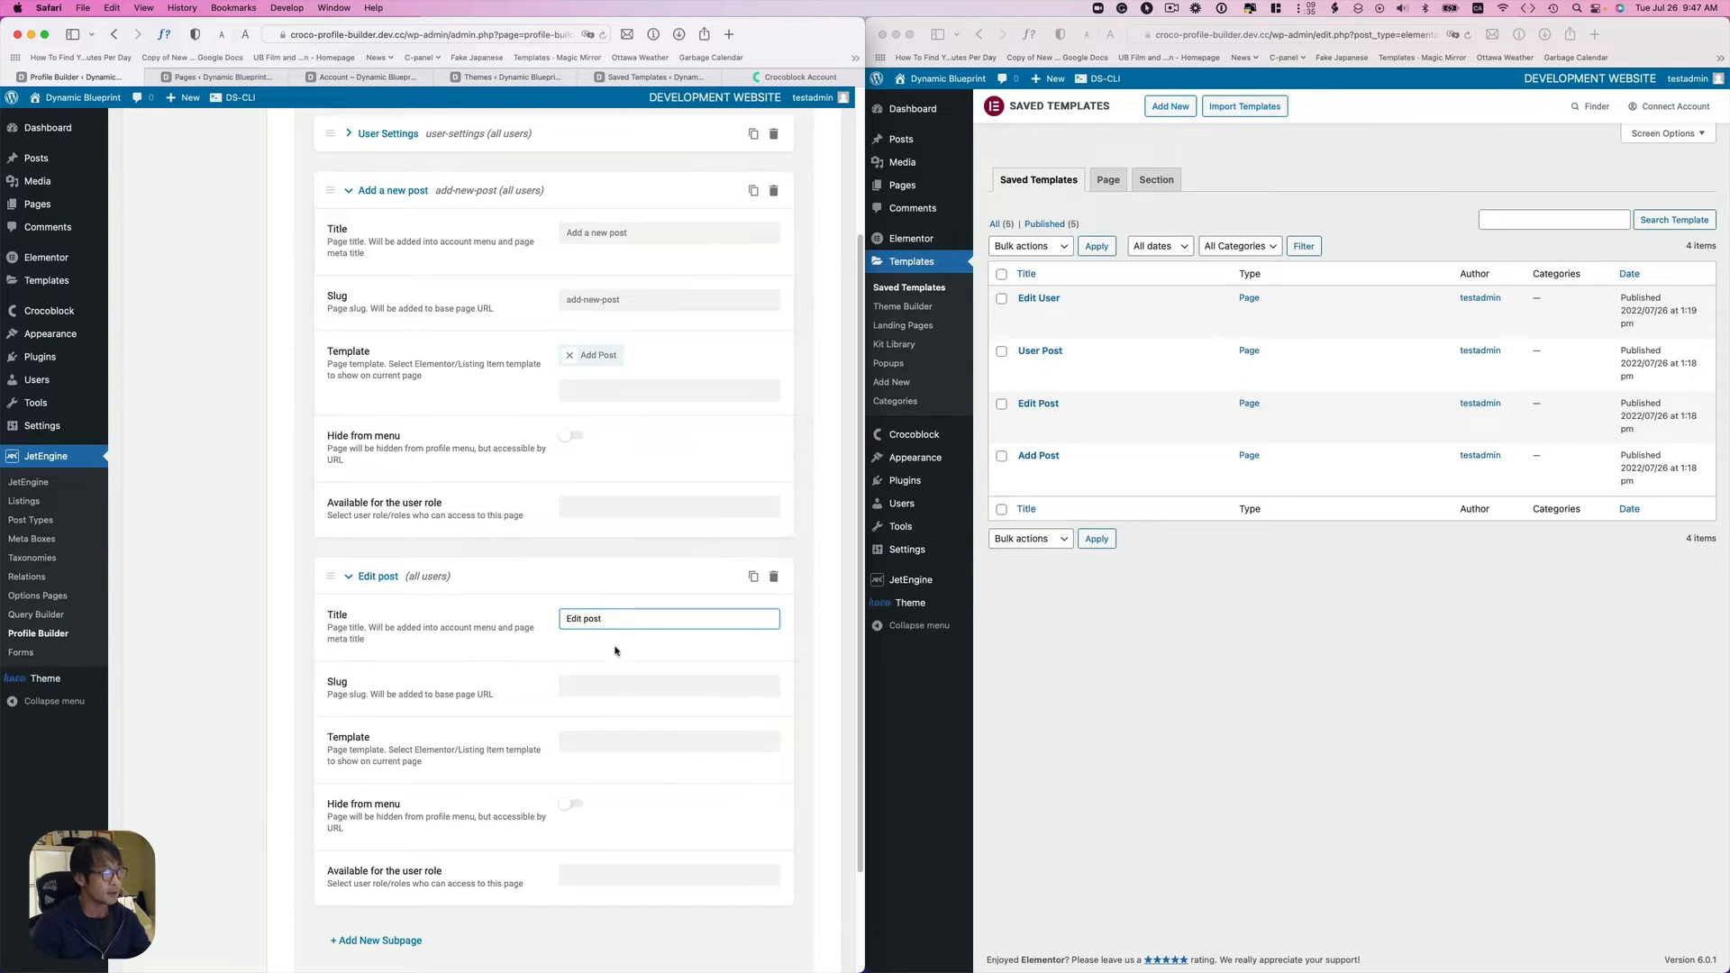
{"action": "left_click", "coordinate": [581, 689]}
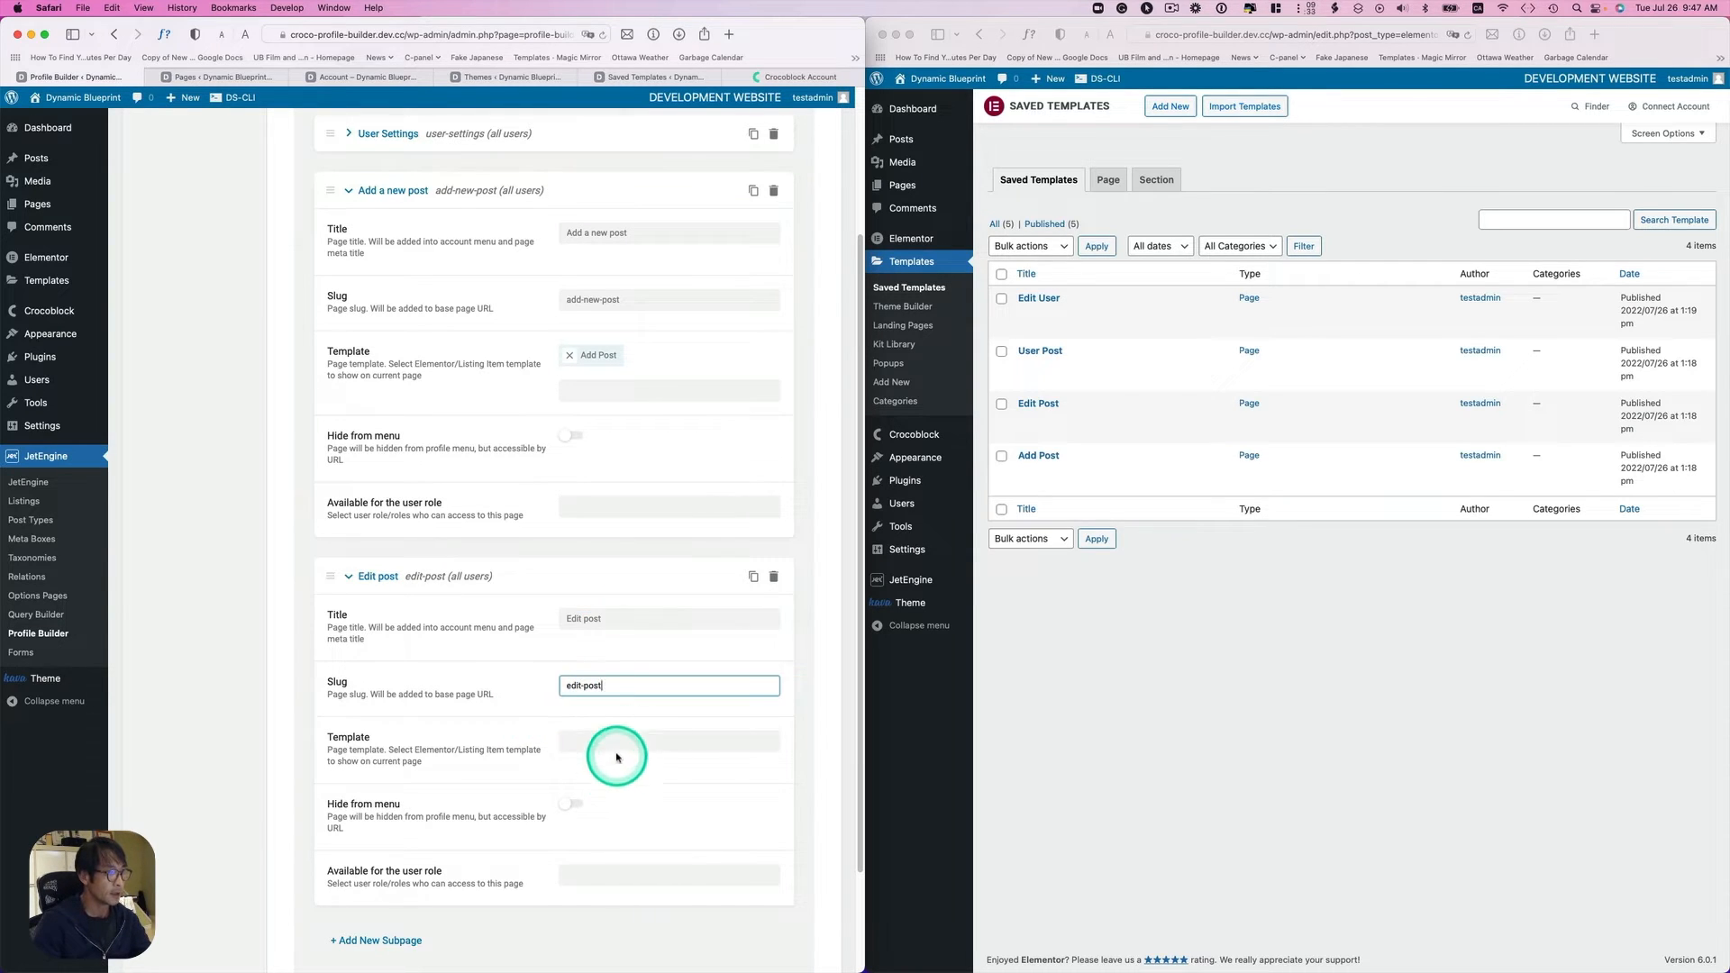
{"action": "left_click", "coordinate": [618, 744]}
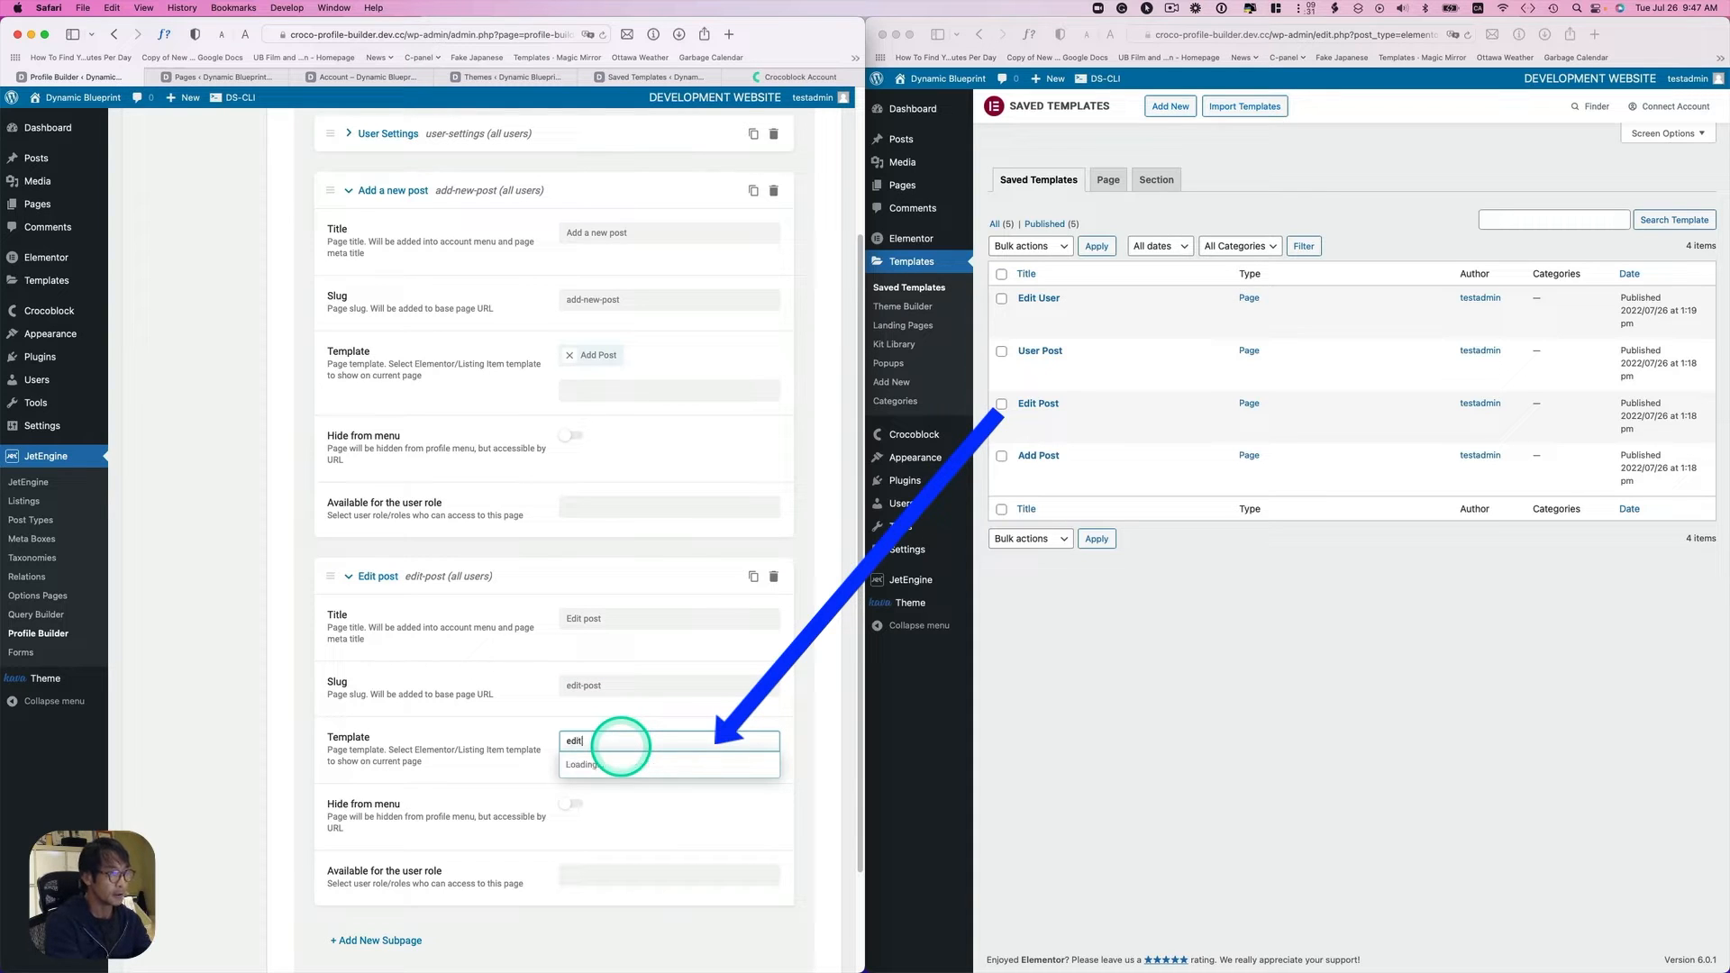
{"action": "left_click", "coordinate": [581, 782]}
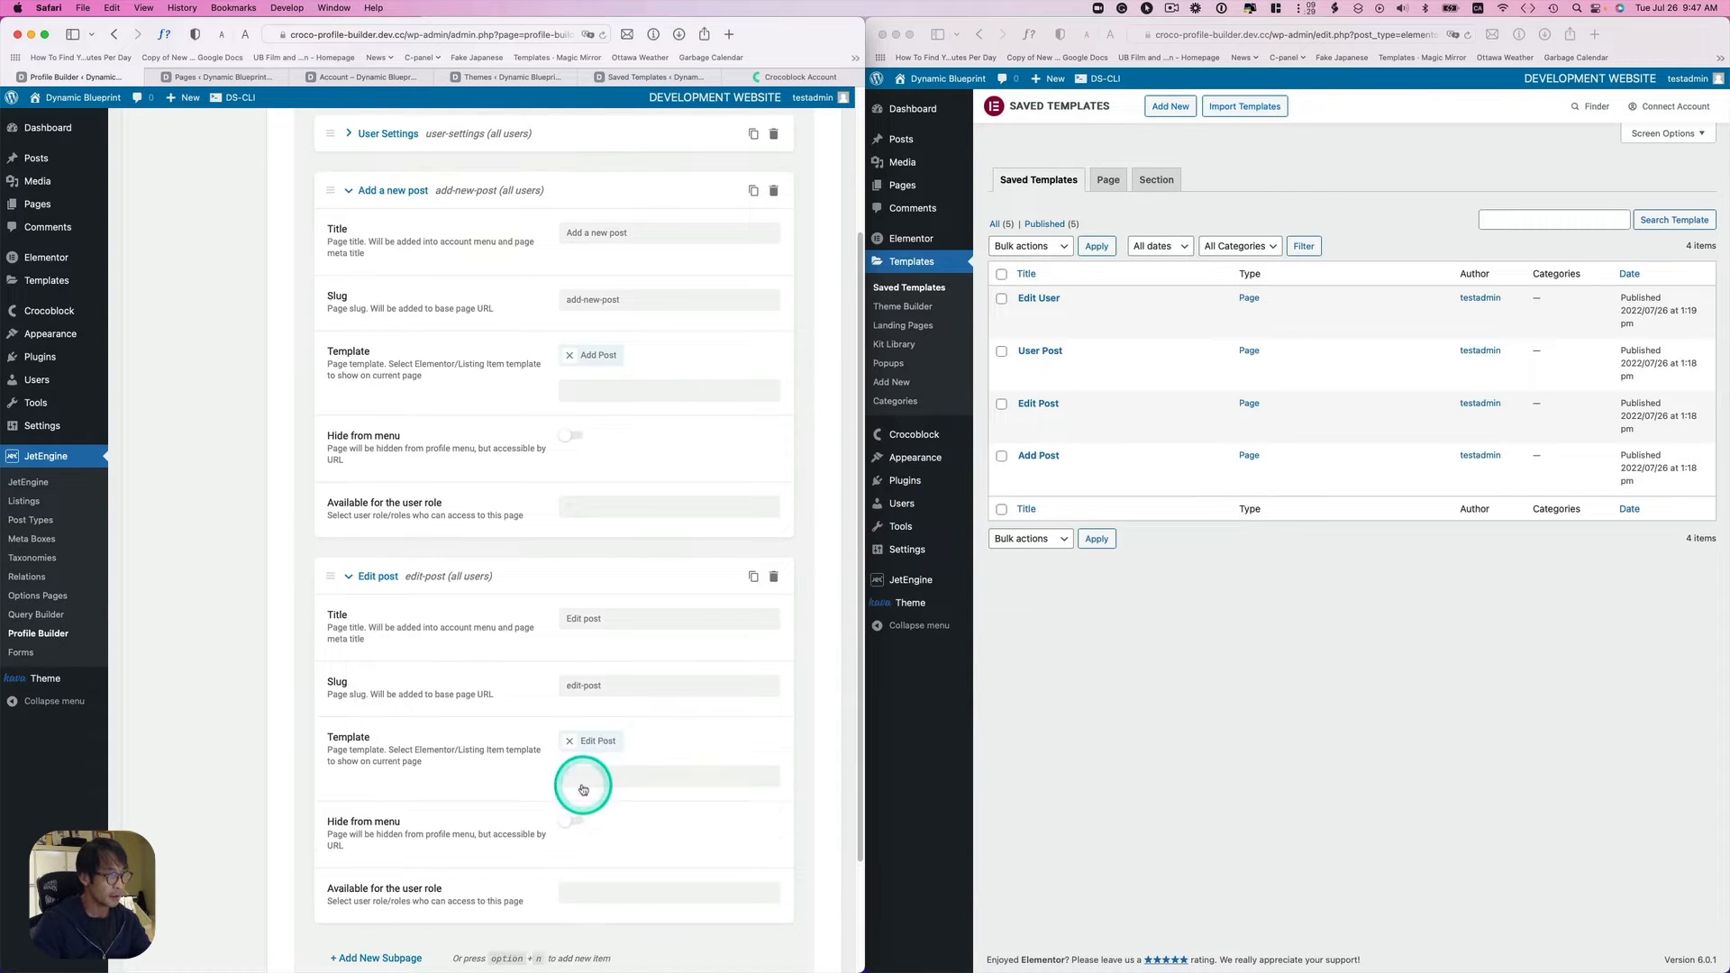
{"action": "scroll", "coordinate": [694, 836], "scroll_direction": "down", "scroll_amount": 1}
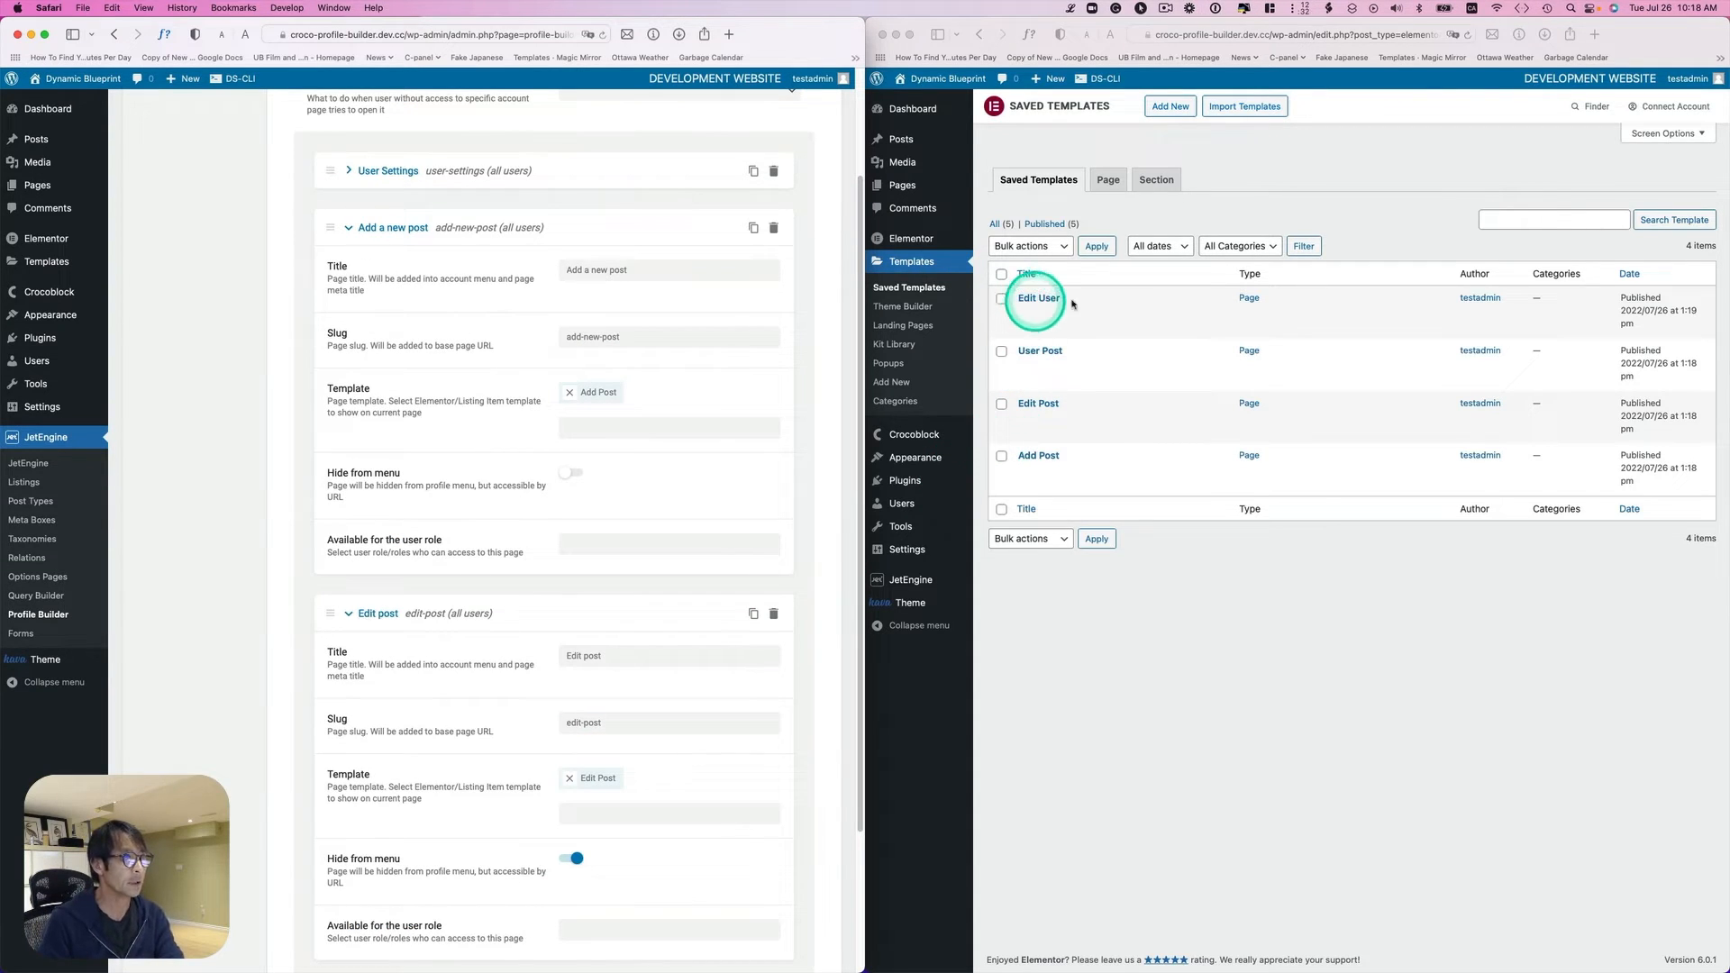
Step: Expand the User Settings subpage and review its title, slug and assigned template
{"action": "scroll", "coordinate": [478, 450], "scroll_direction": "up", "scroll_amount": 2}
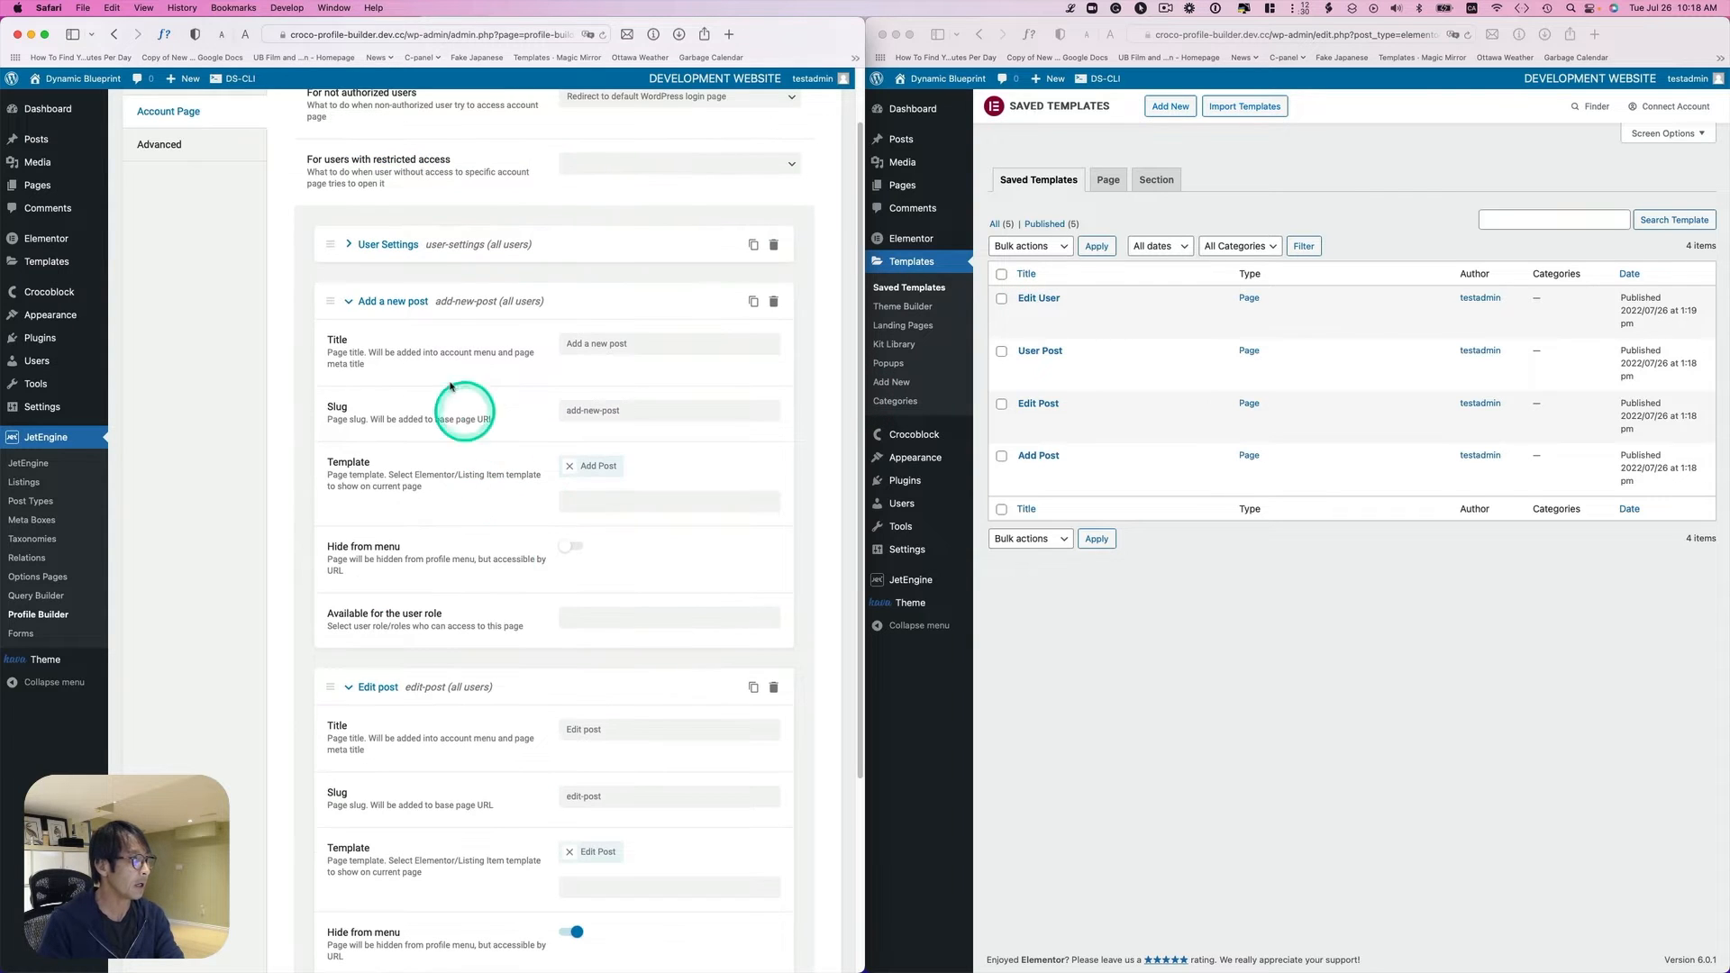
{"action": "left_click", "coordinate": [352, 245]}
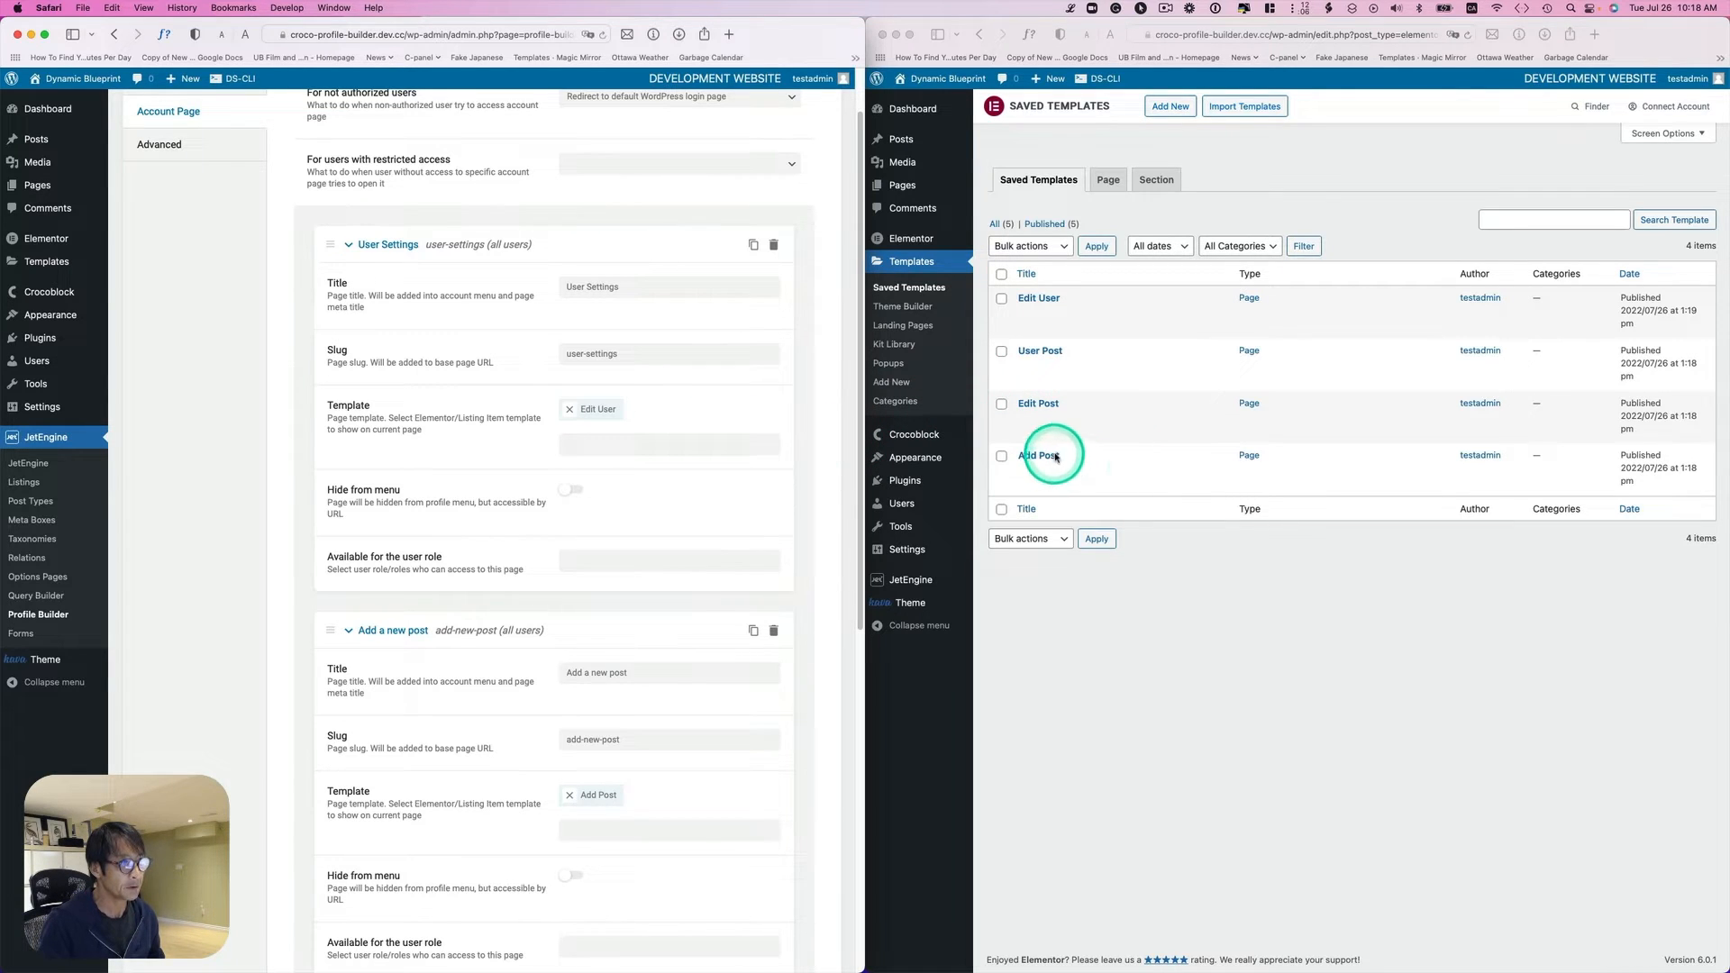
{"action": "scroll", "coordinate": [558, 423], "scroll_direction": "up", "scroll_amount": 2}
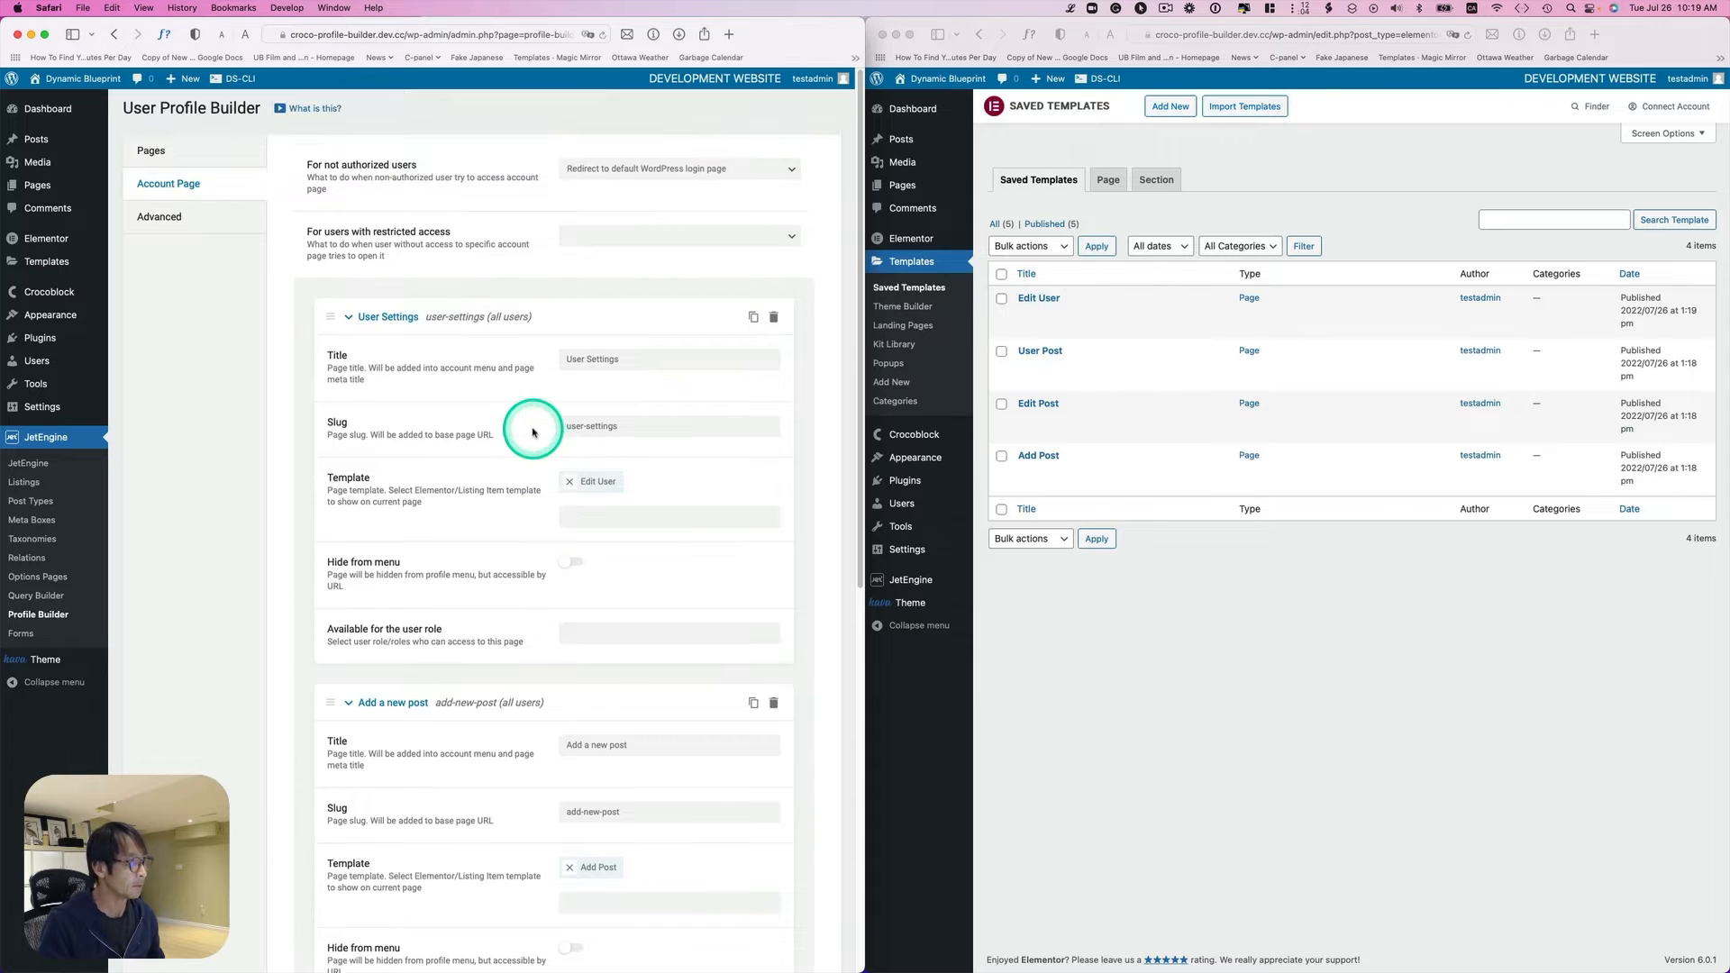
{"action": "scroll", "coordinate": [423, 469], "scroll_direction": "down", "scroll_amount": 2}
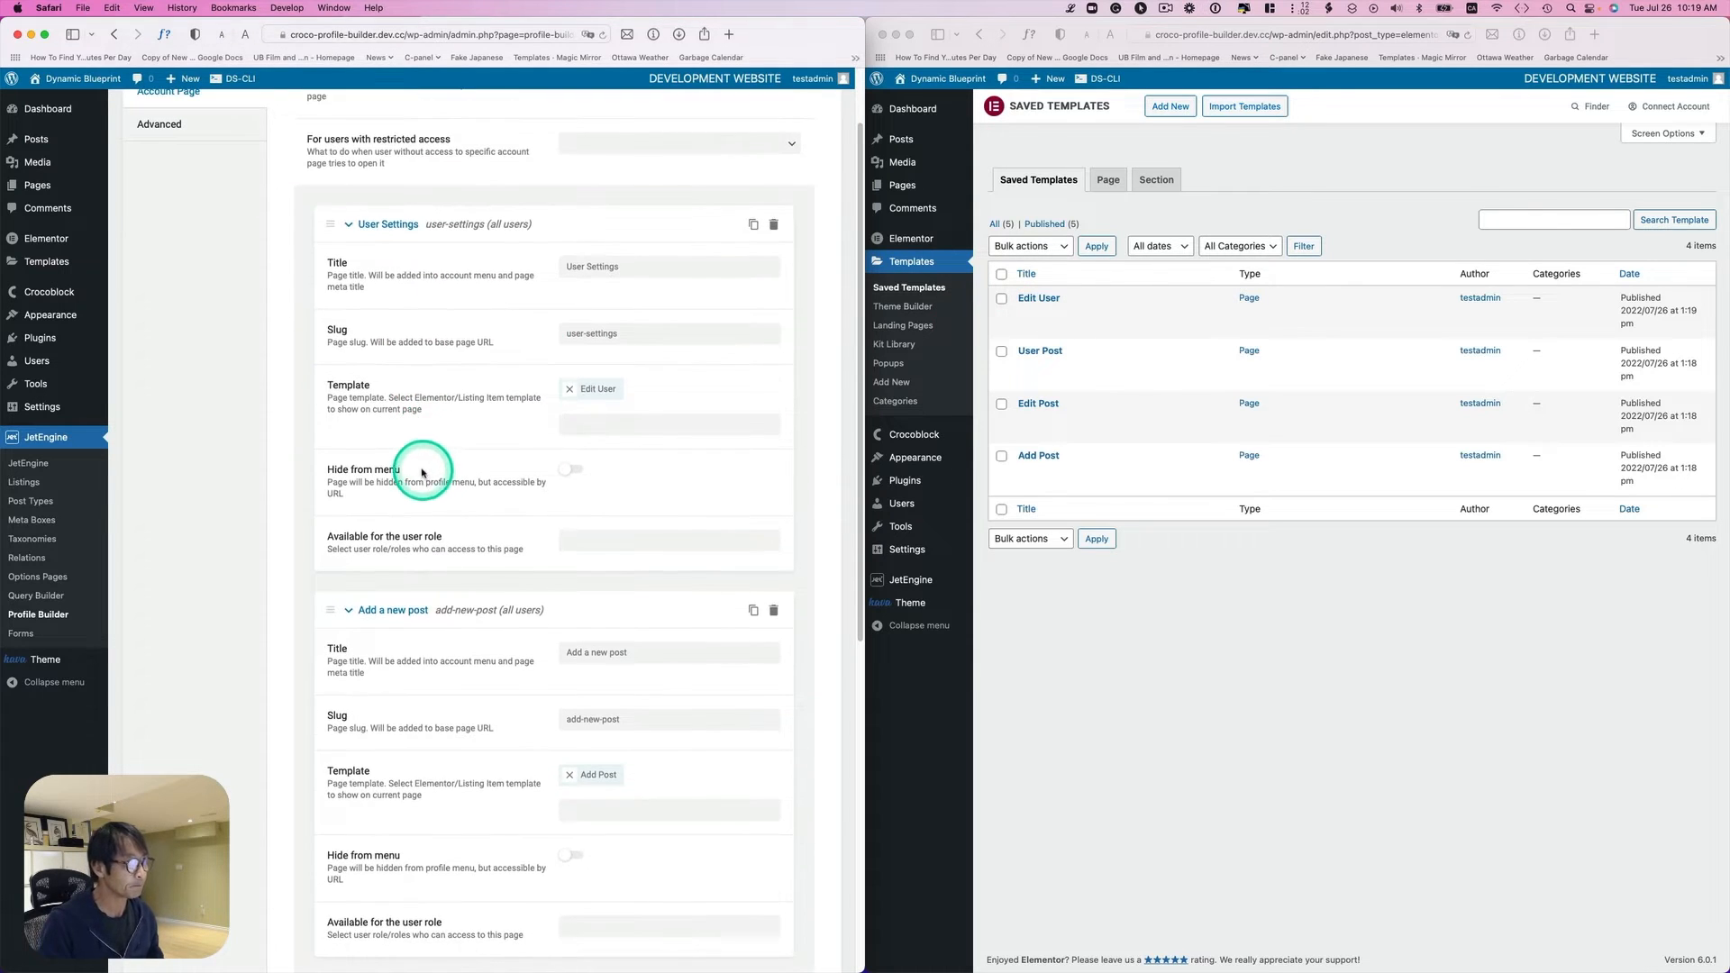
Step: Bring up the Pages list in a new tab of the second window and view the Account page on the front end
{"action": "scroll", "coordinate": [423, 468], "scroll_direction": "up", "scroll_amount": 2}
{"action": "right_click", "coordinate": [925, 185]}
{"action": "left_click", "coordinate": [924, 188]}
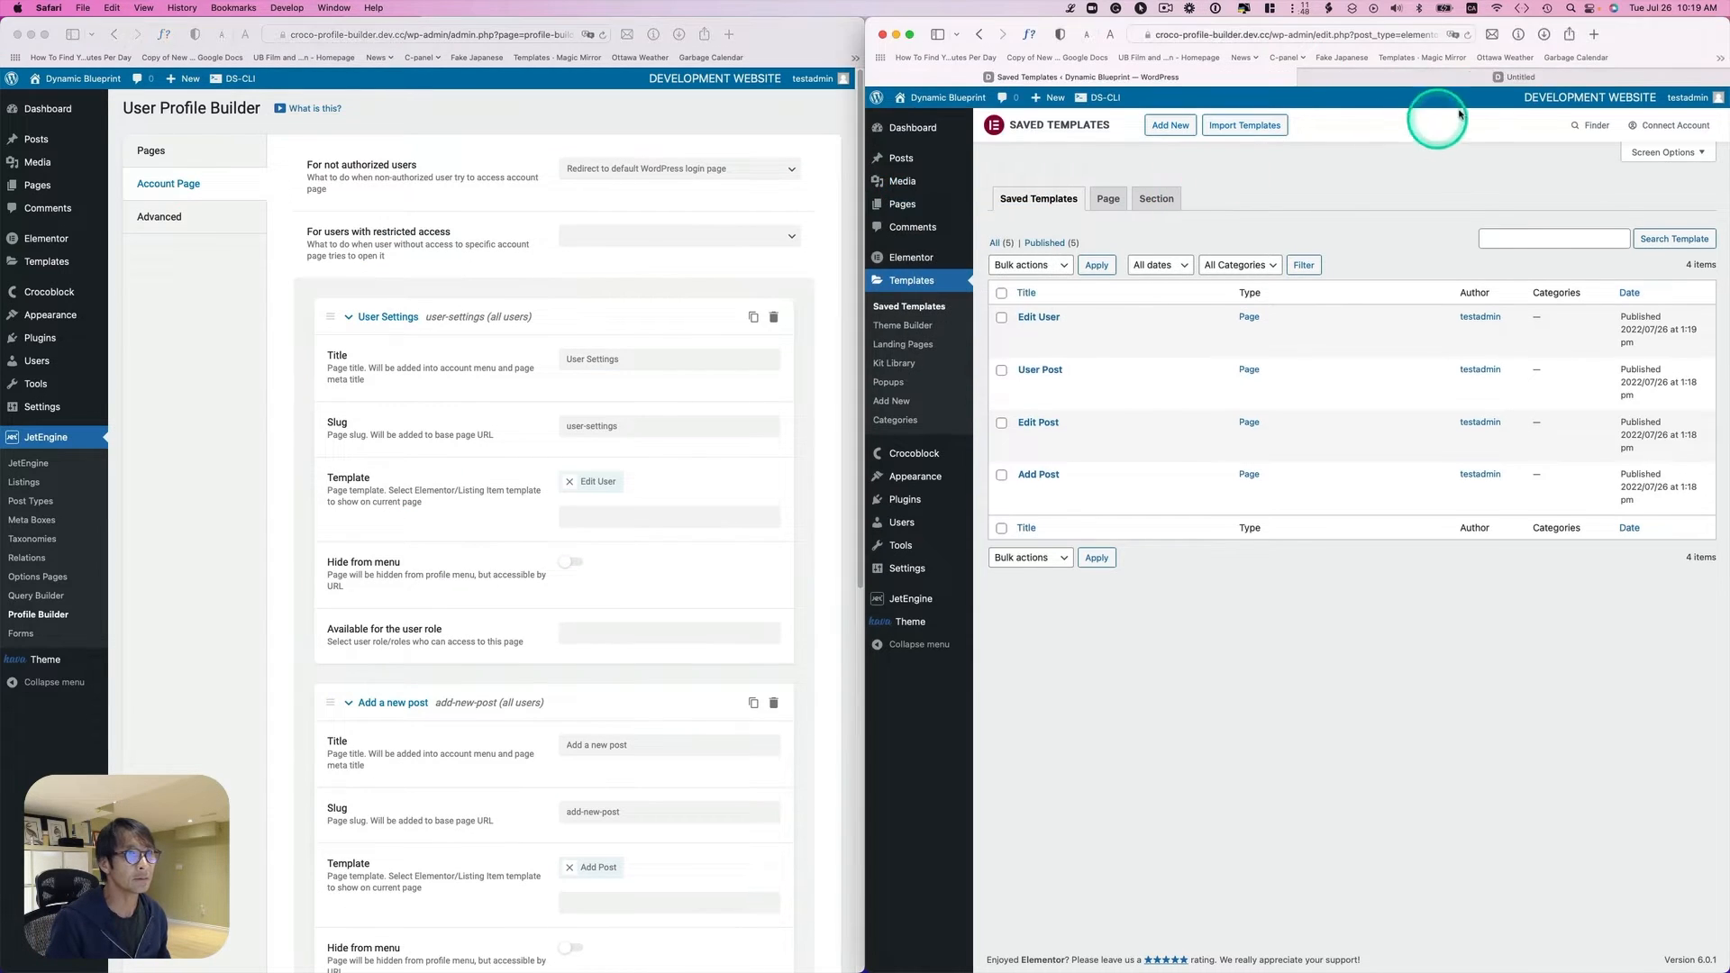
{"action": "left_click", "coordinate": [1479, 74]}
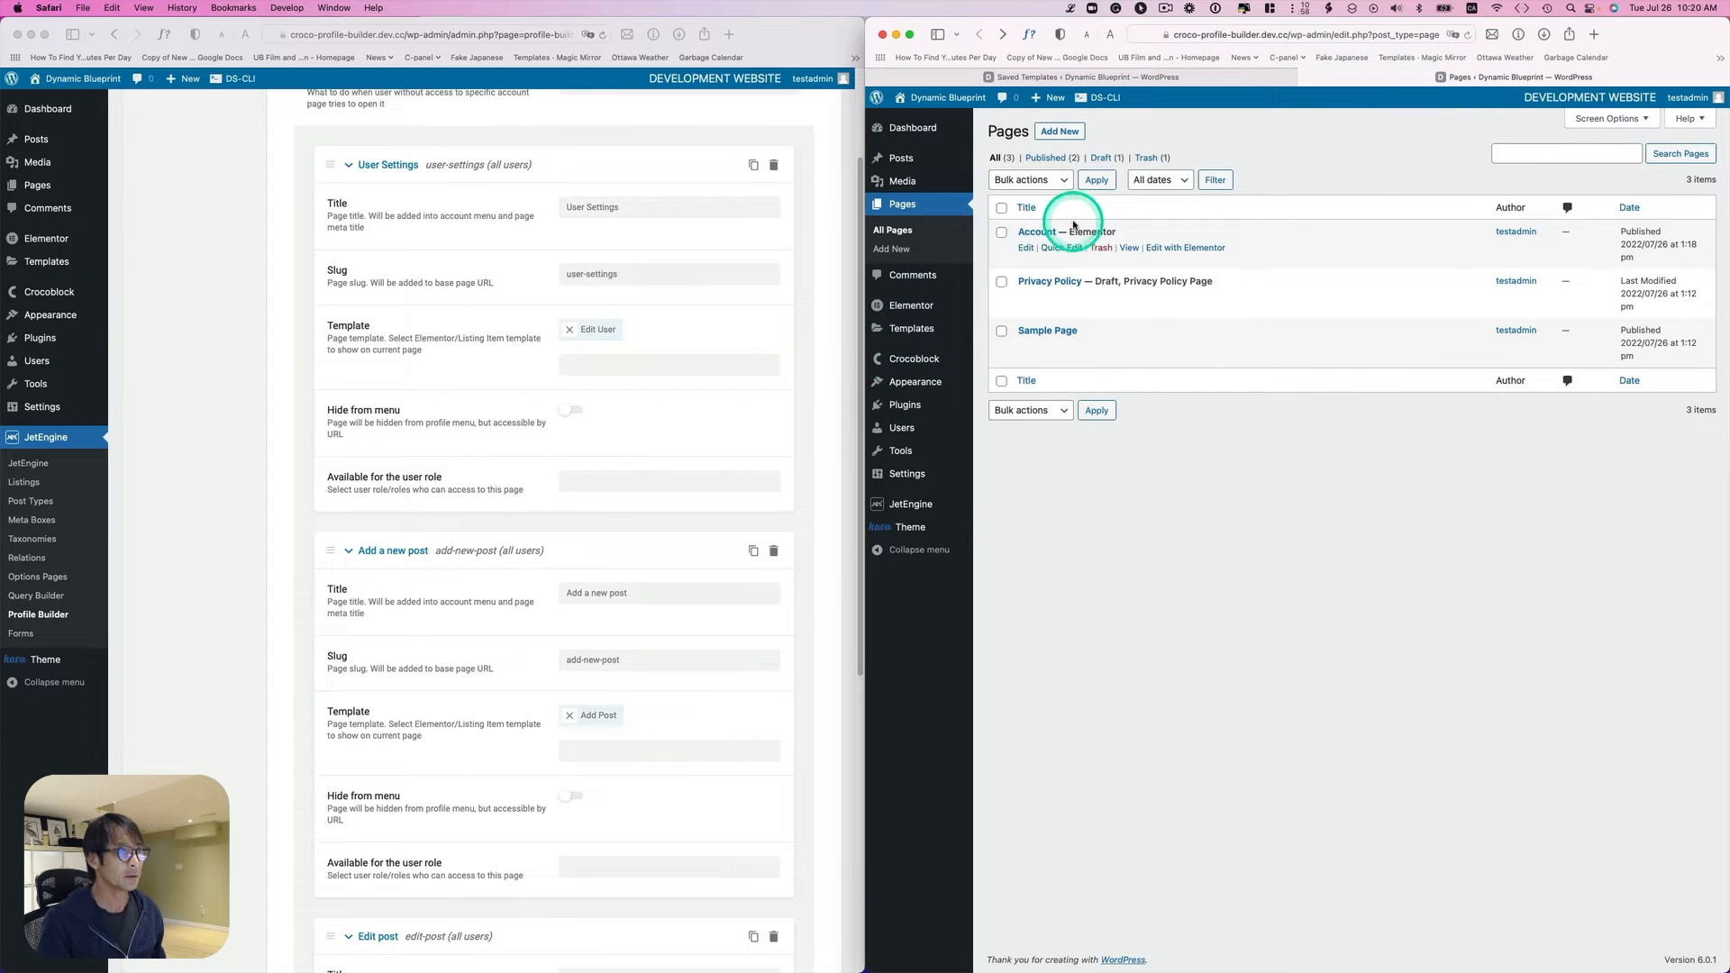
{"action": "left_click", "coordinate": [1130, 248]}
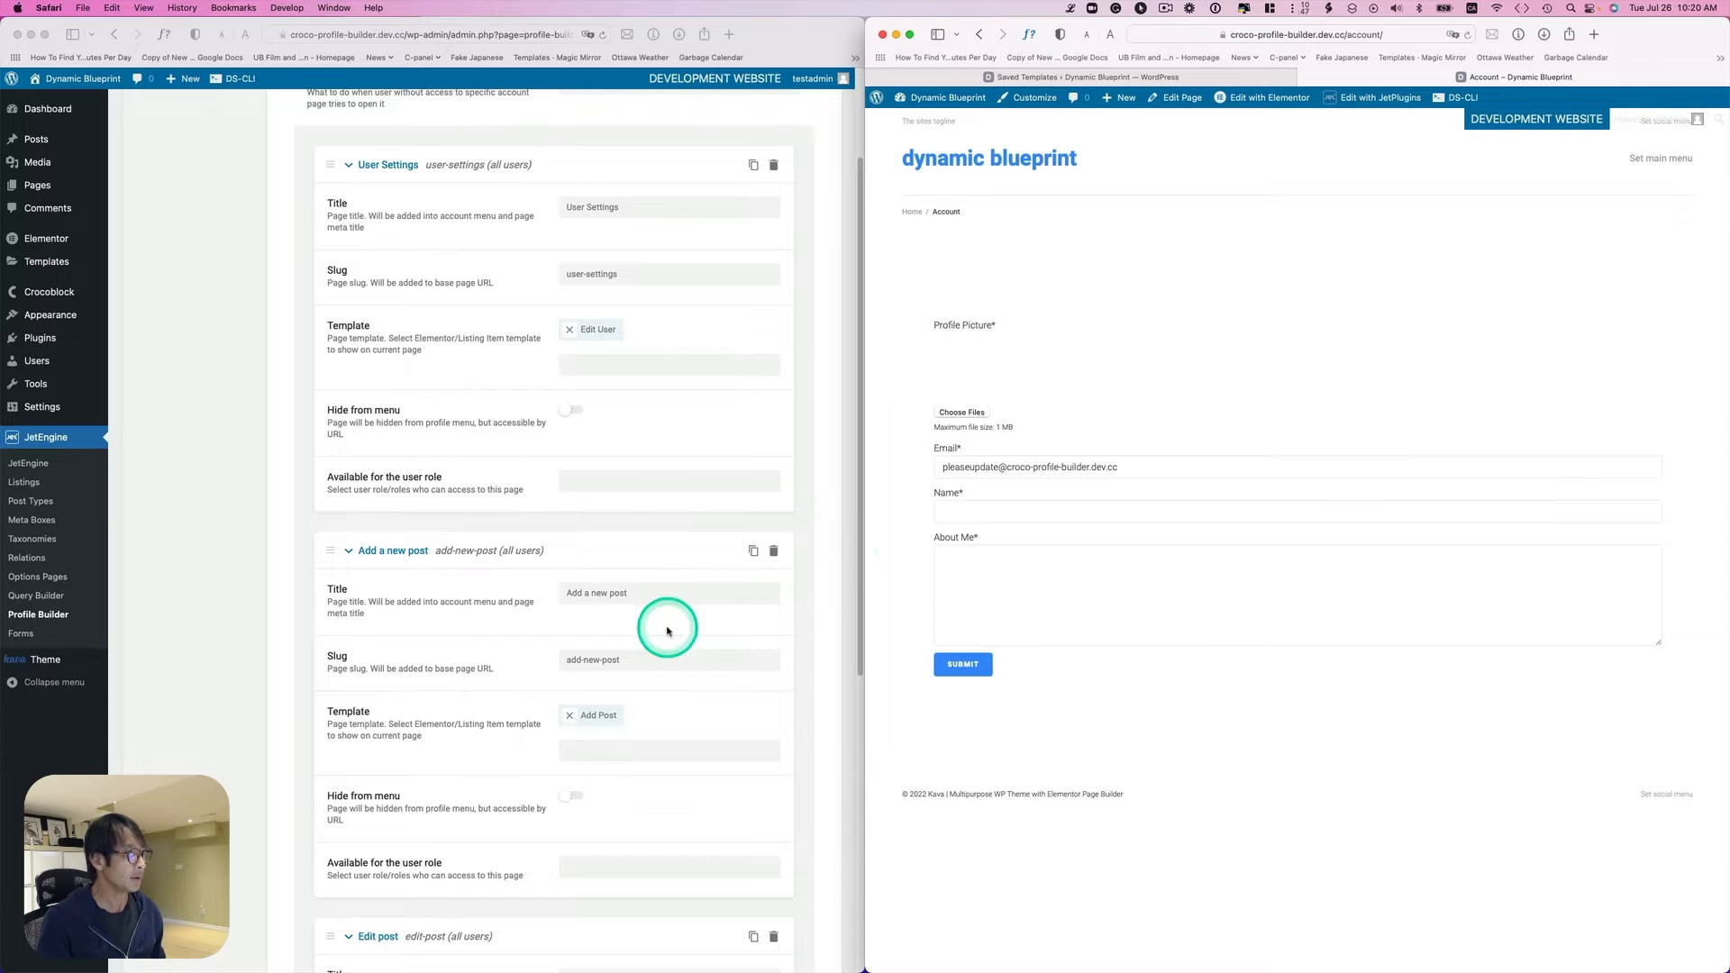
Step: Move the "Add a new post" subpage above User Settings and save the Profile Builder settings
{"action": "scroll", "coordinate": [671, 629], "scroll_direction": "down", "scroll_amount": 5}
{"action": "scroll", "coordinate": [699, 610], "scroll_direction": "up", "scroll_amount": 5}
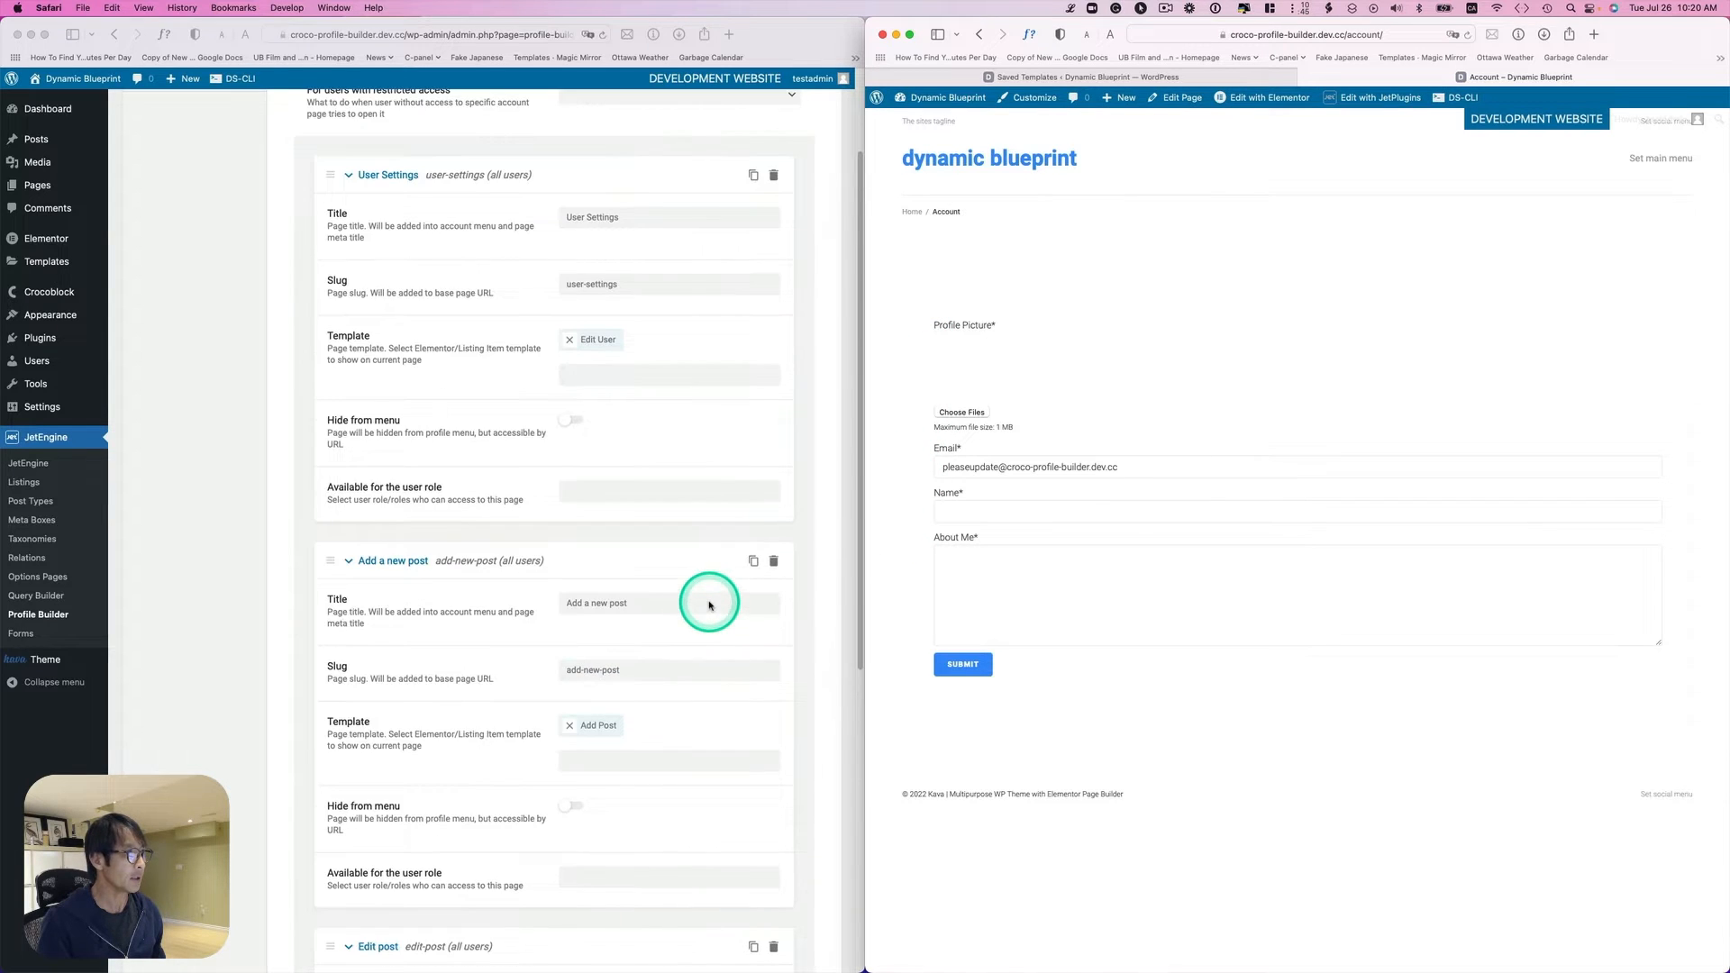
{"action": "scroll", "coordinate": [709, 604], "scroll_direction": "up", "scroll_amount": 1}
{"action": "left_click_drag", "start_coordinate": [330, 614], "coordinate": [359, 355]}
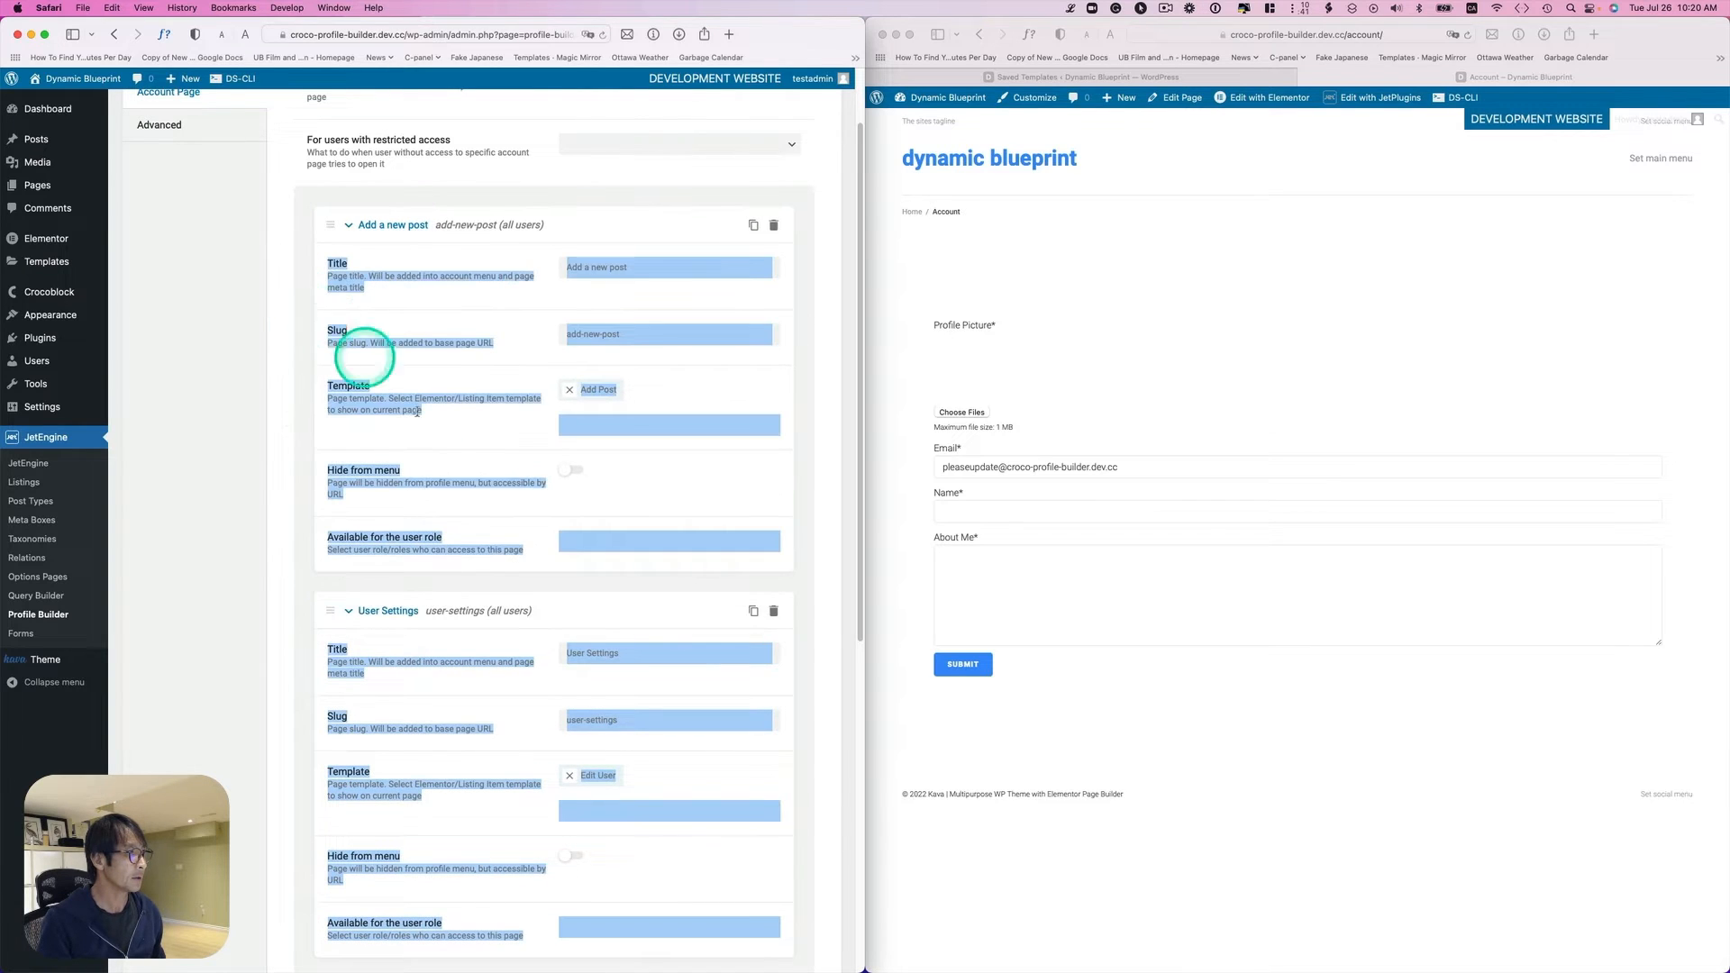
{"action": "left_click", "coordinate": [317, 557]}
{"action": "scroll", "coordinate": [303, 604], "scroll_direction": "down", "scroll_amount": 10}
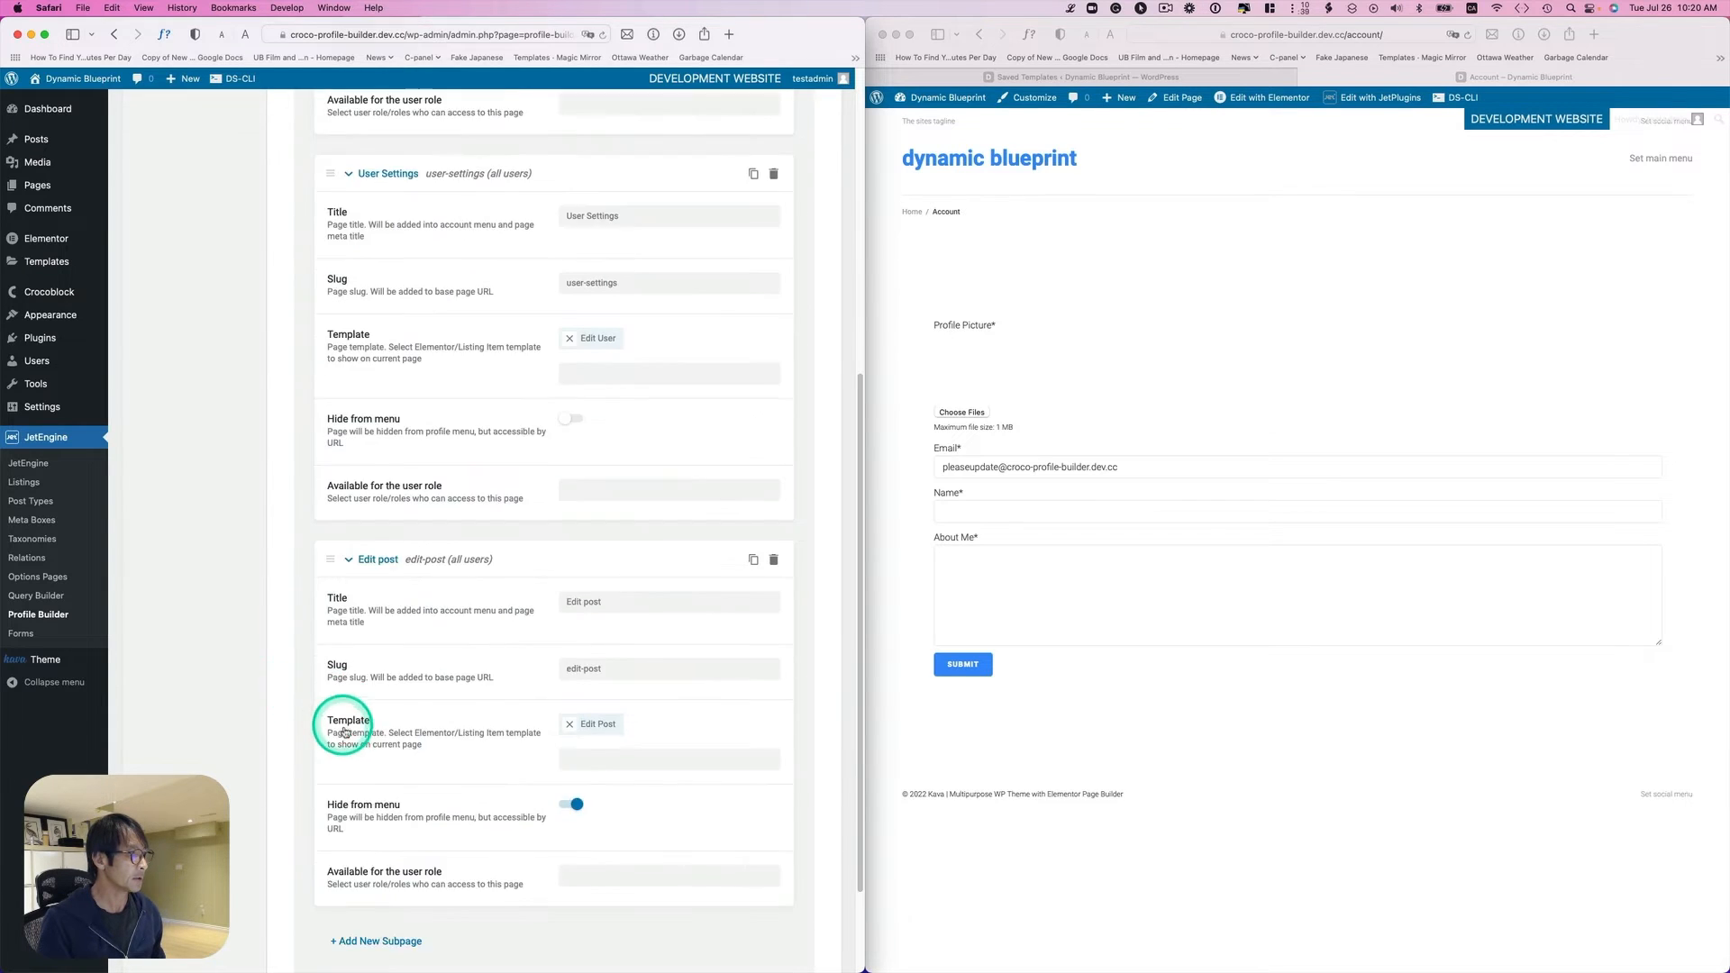
{"action": "left_click", "coordinate": [321, 900]}
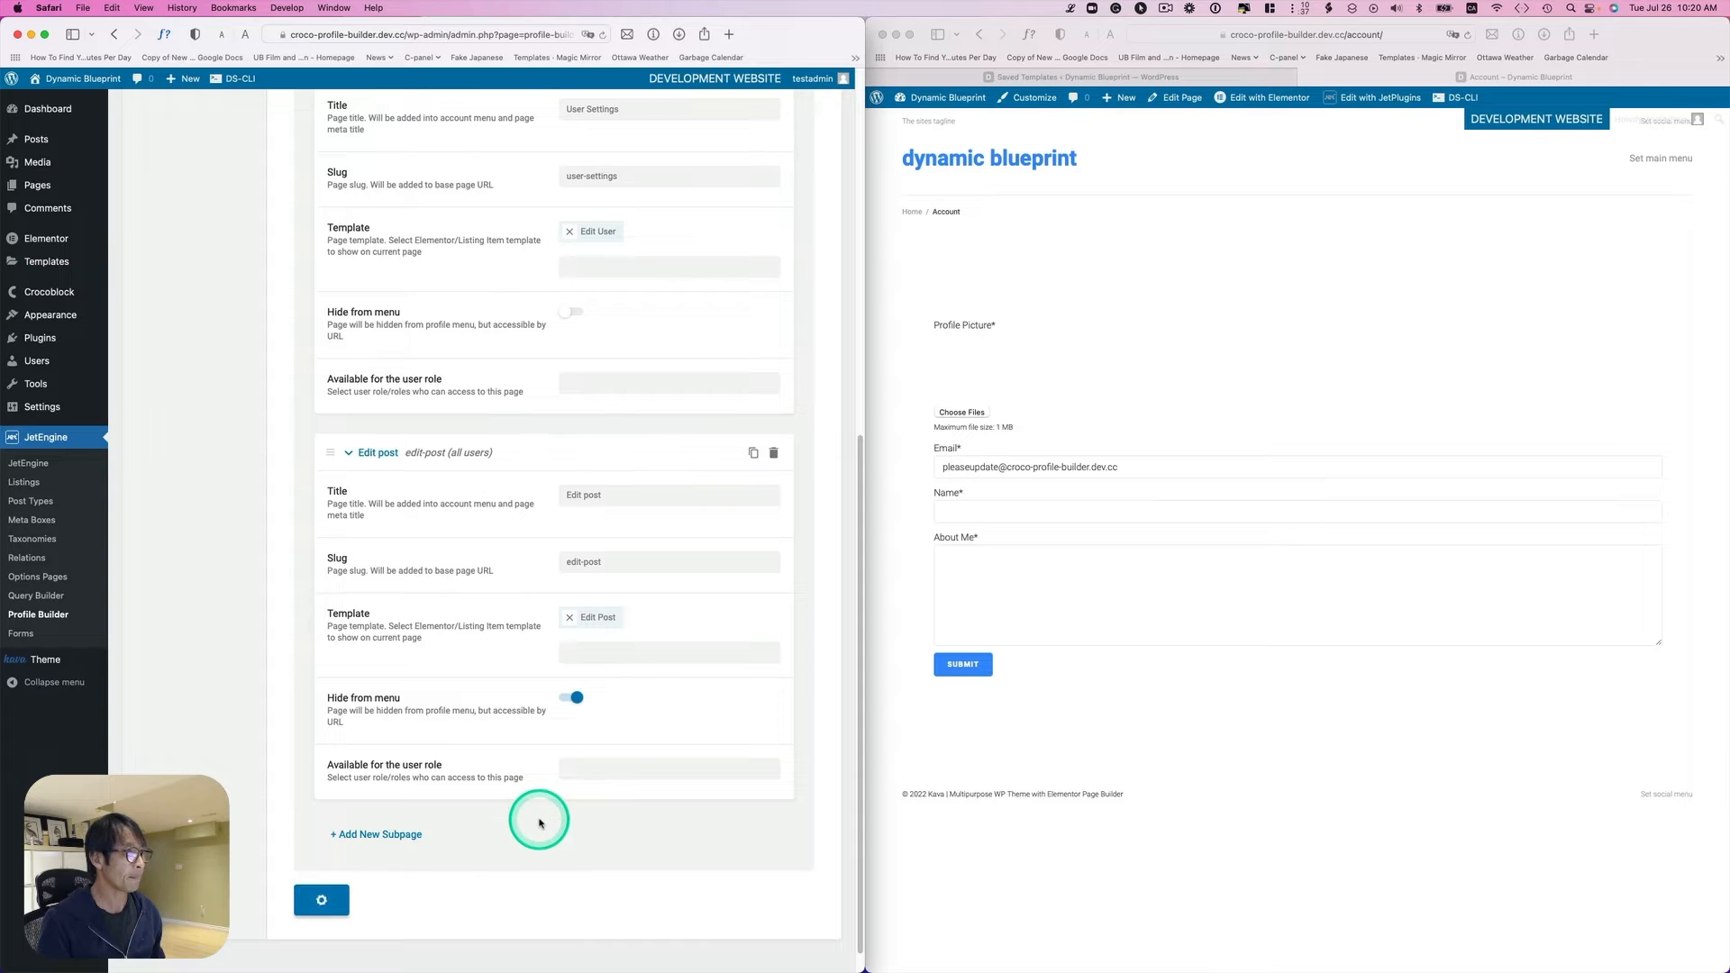
Step: Reload the front-end Account page to check the subpage order, and open User Settings from the profile menu
{"action": "scroll", "coordinate": [443, 375], "scroll_direction": "up", "scroll_amount": 3}
{"action": "scroll", "coordinate": [442, 375], "scroll_direction": "up", "scroll_amount": 7}
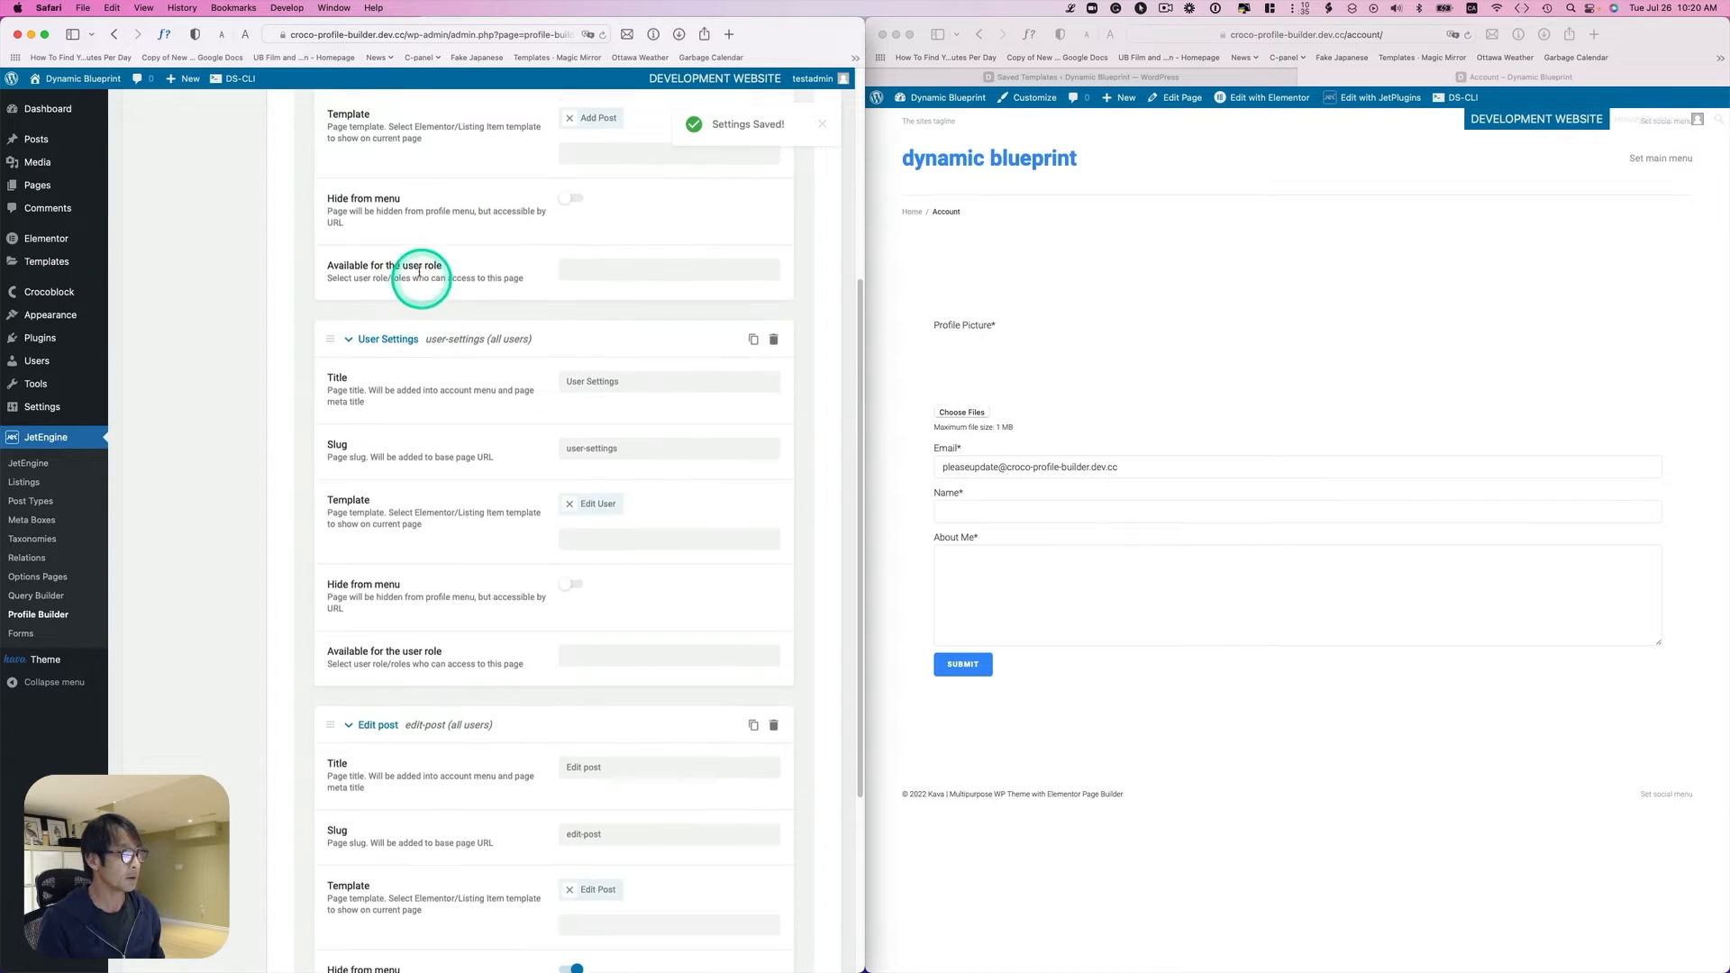
{"action": "left_click", "coordinate": [1464, 37]}
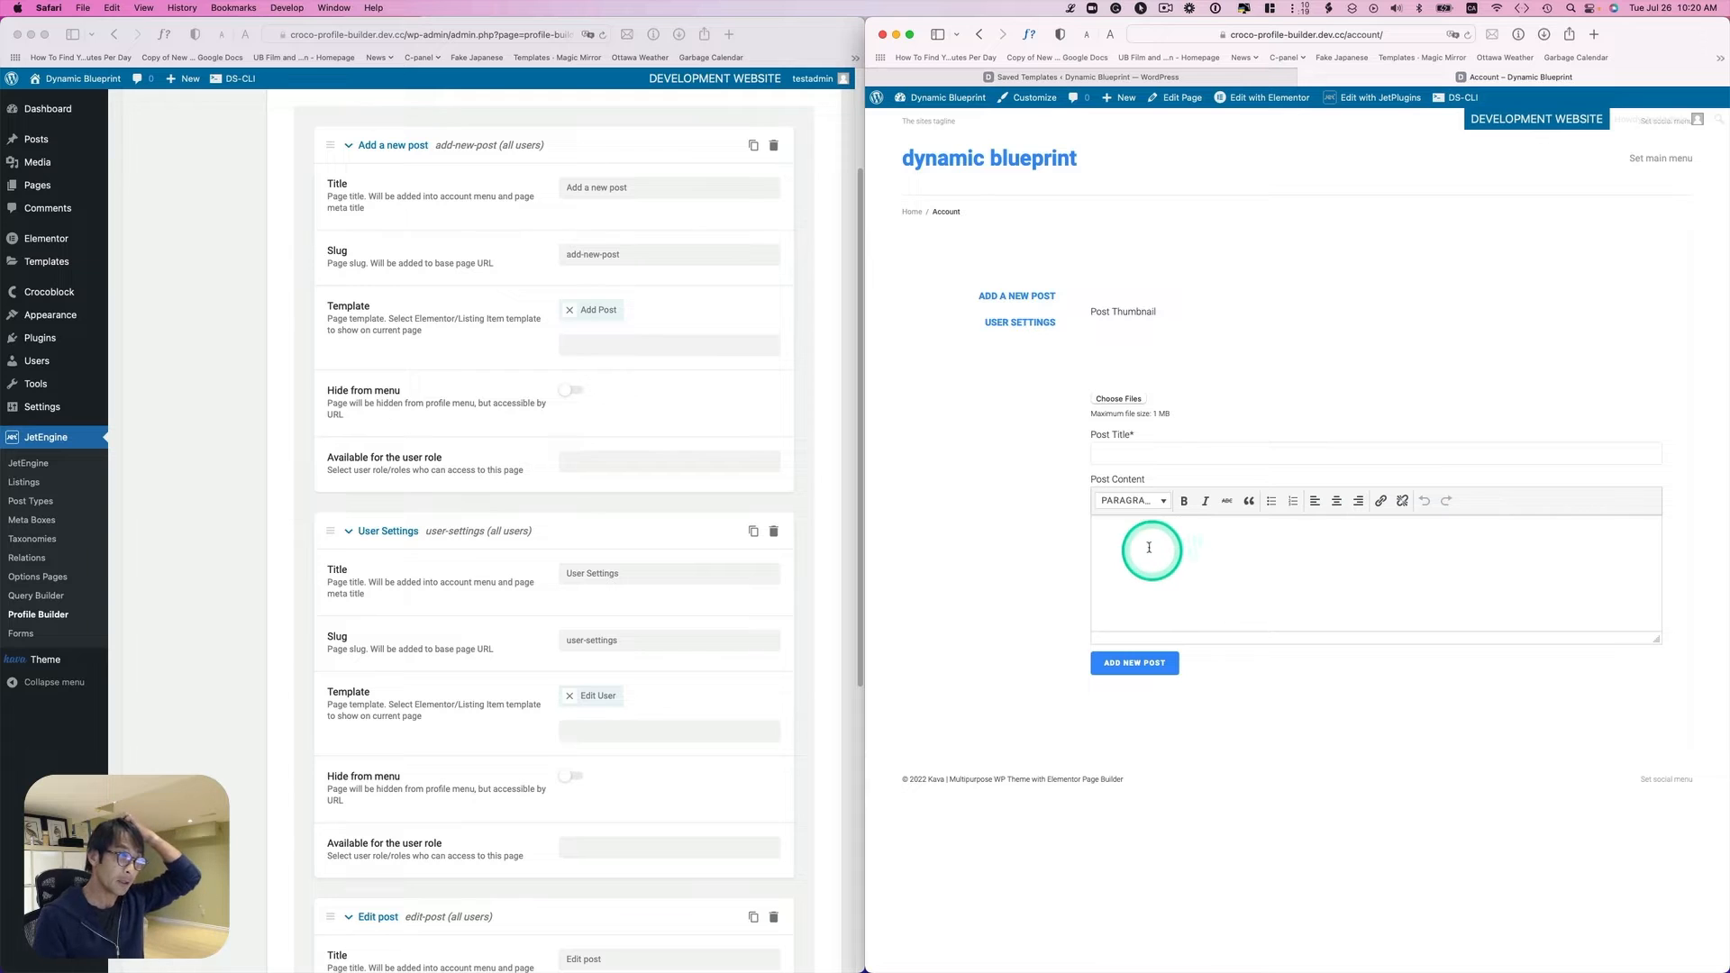
{"action": "left_click", "coordinate": [999, 324]}
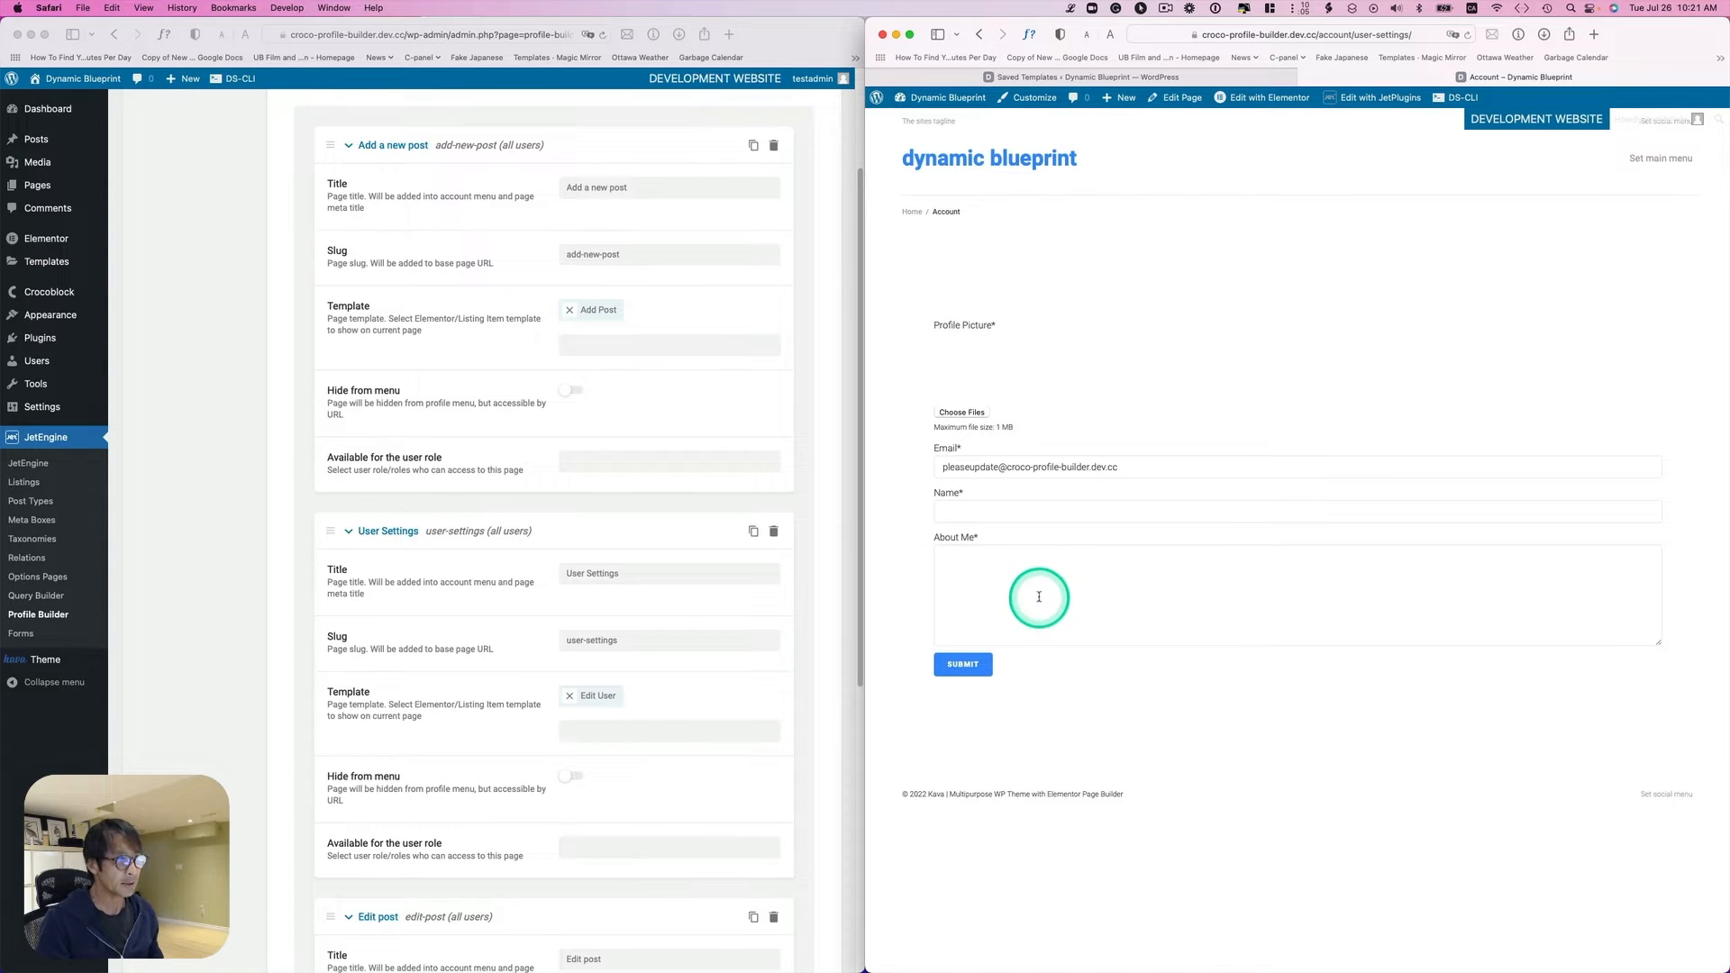
Step: Try to submit the User Settings form with the user's name and a short About Me text filled in
{"action": "left_click", "coordinate": [1015, 509]}
{"action": "left_click", "coordinate": [1021, 573]}
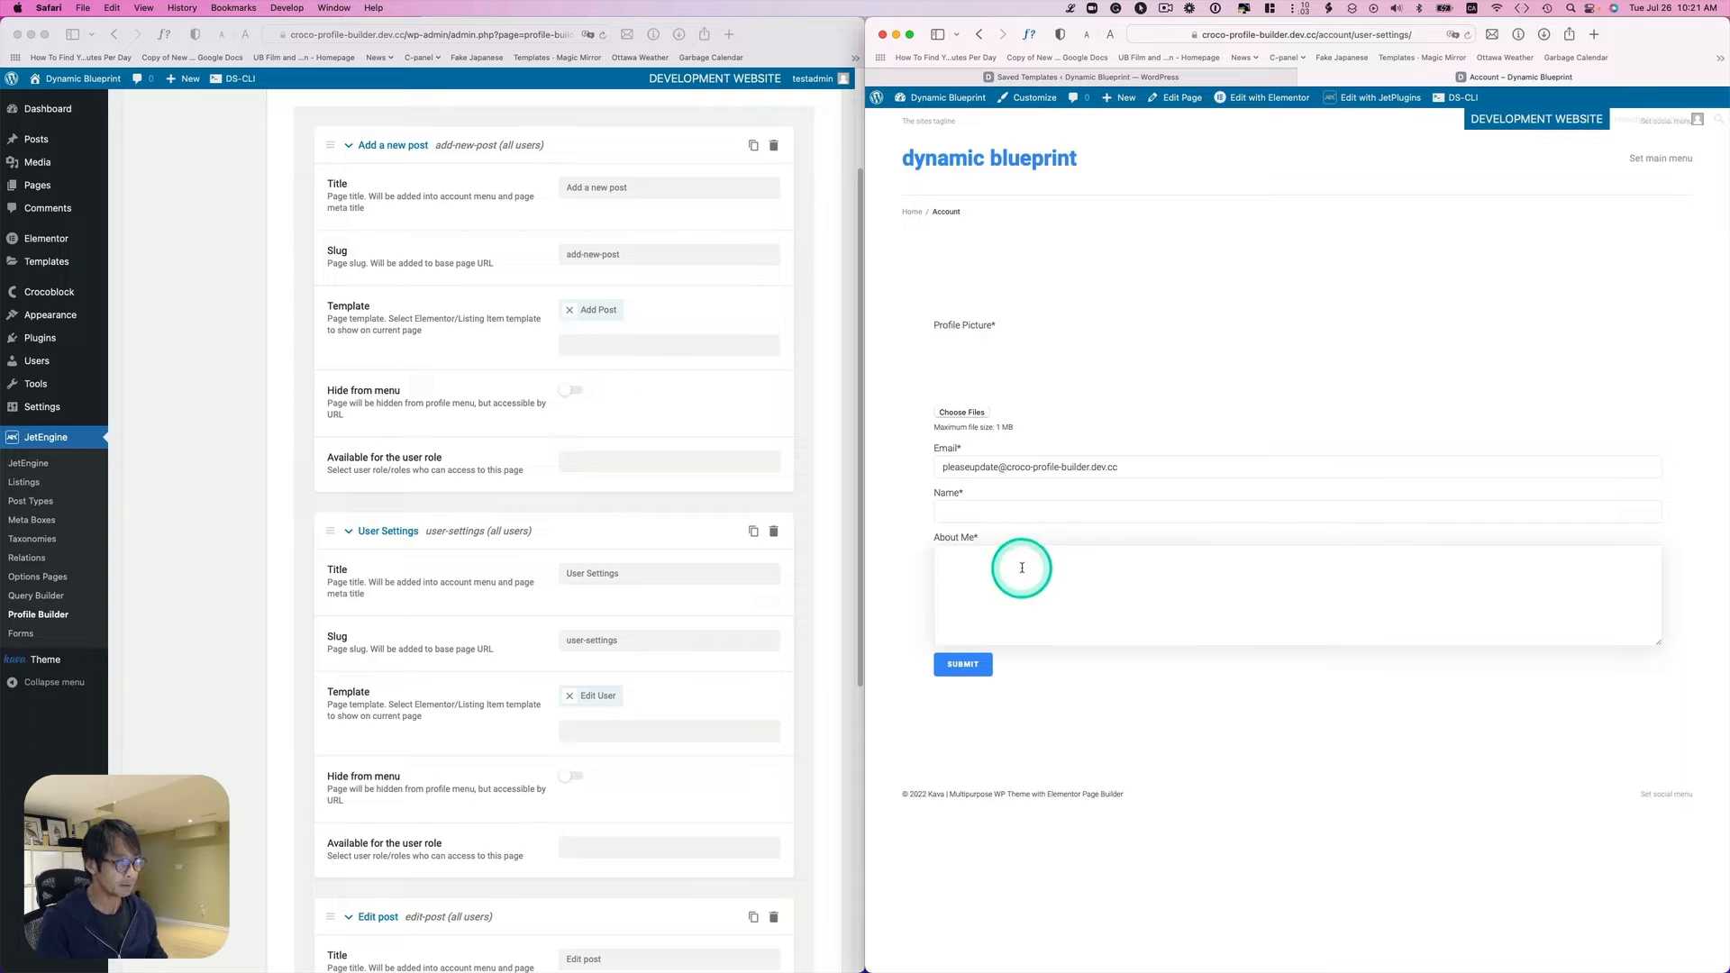
{"action": "left_click", "coordinate": [1021, 513]}
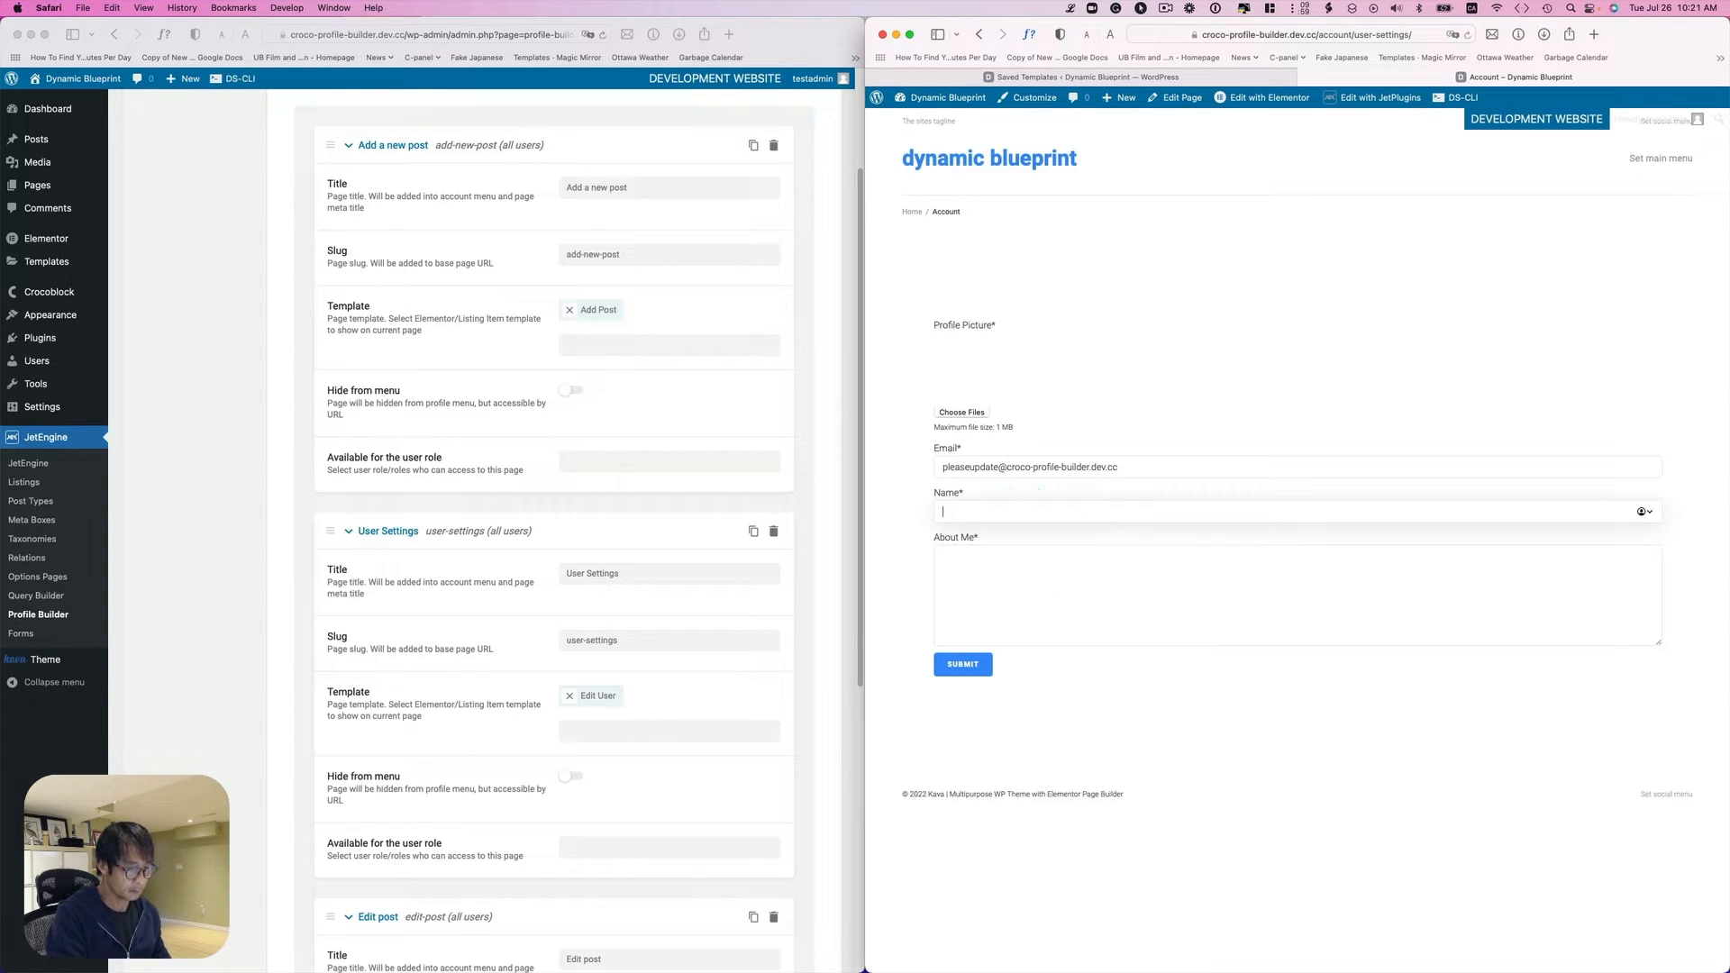
{"action": "left_click", "coordinate": [1048, 572]}
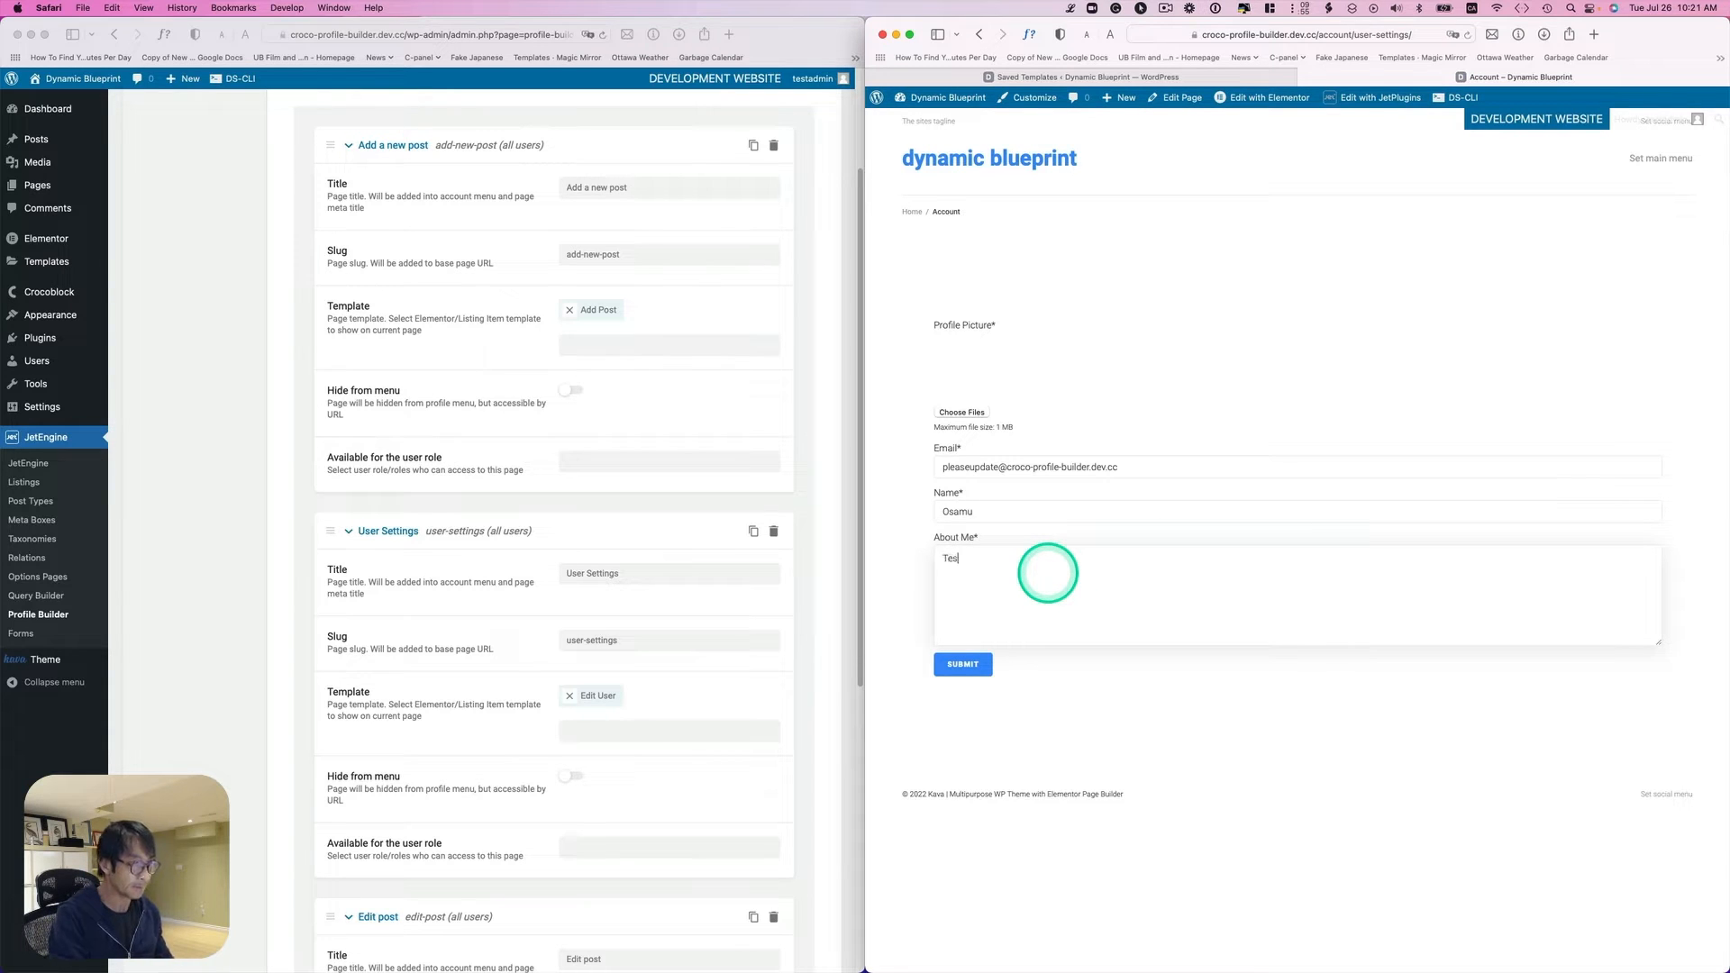
{"action": "left_click", "coordinate": [963, 664]}
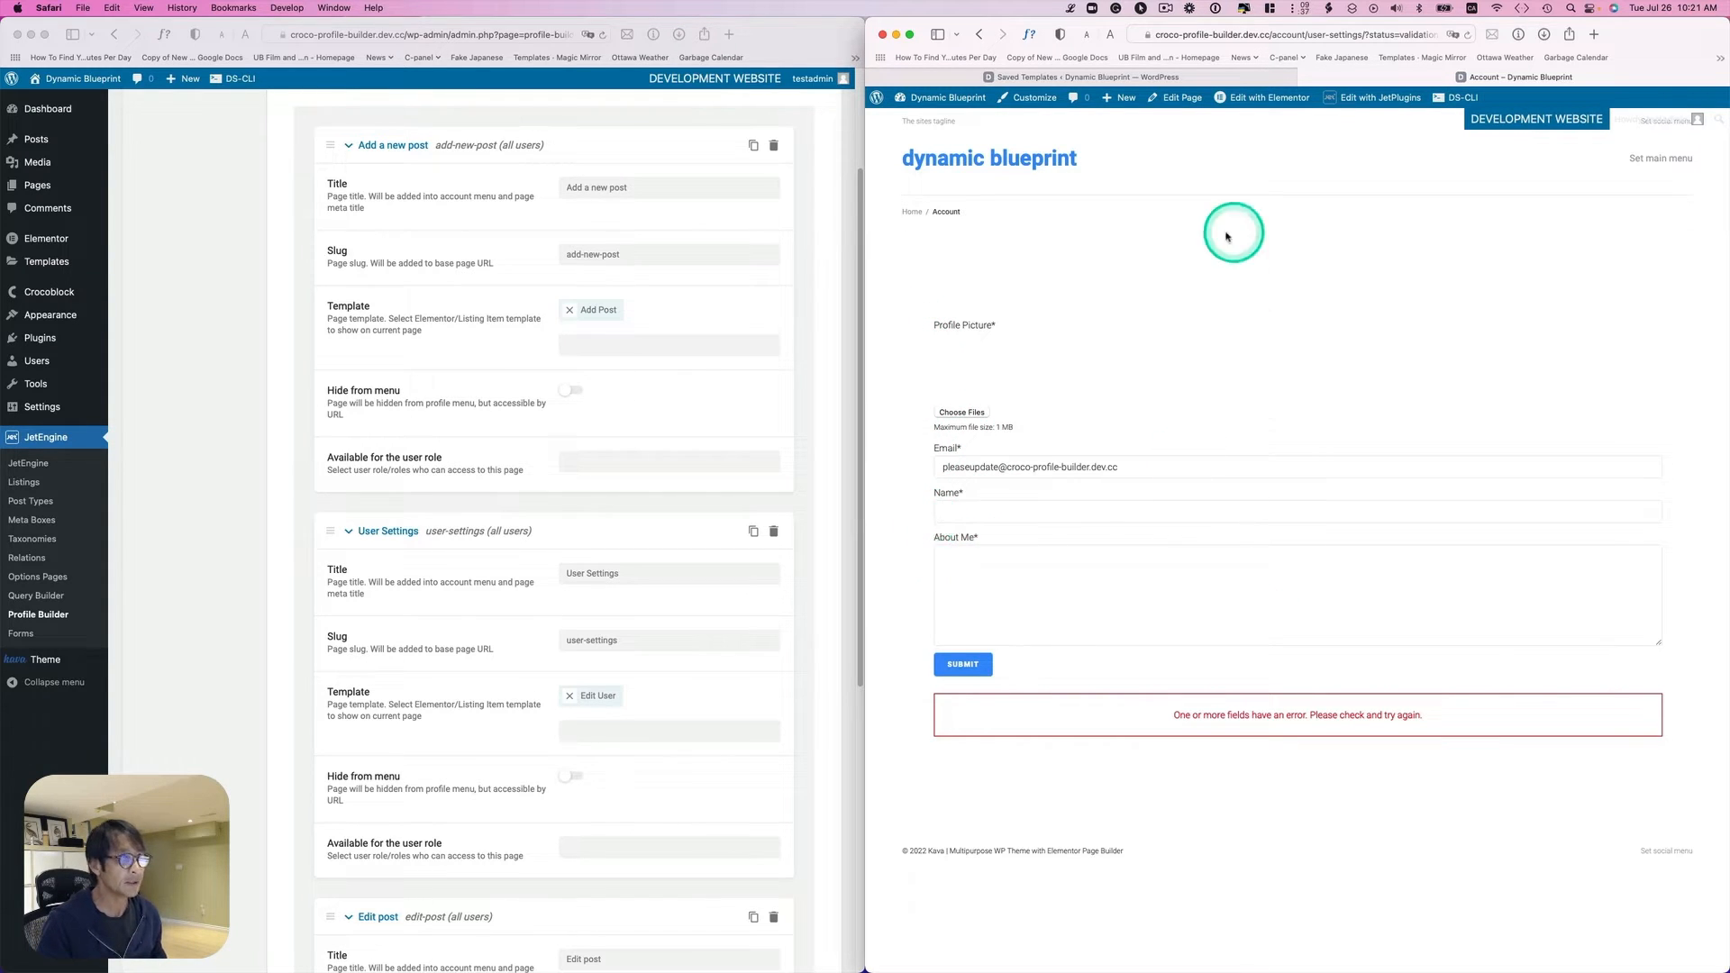
Step: Return to the base front-end Account page by trimming the address down to /account/
{"action": "left_click", "coordinate": [1342, 35]}
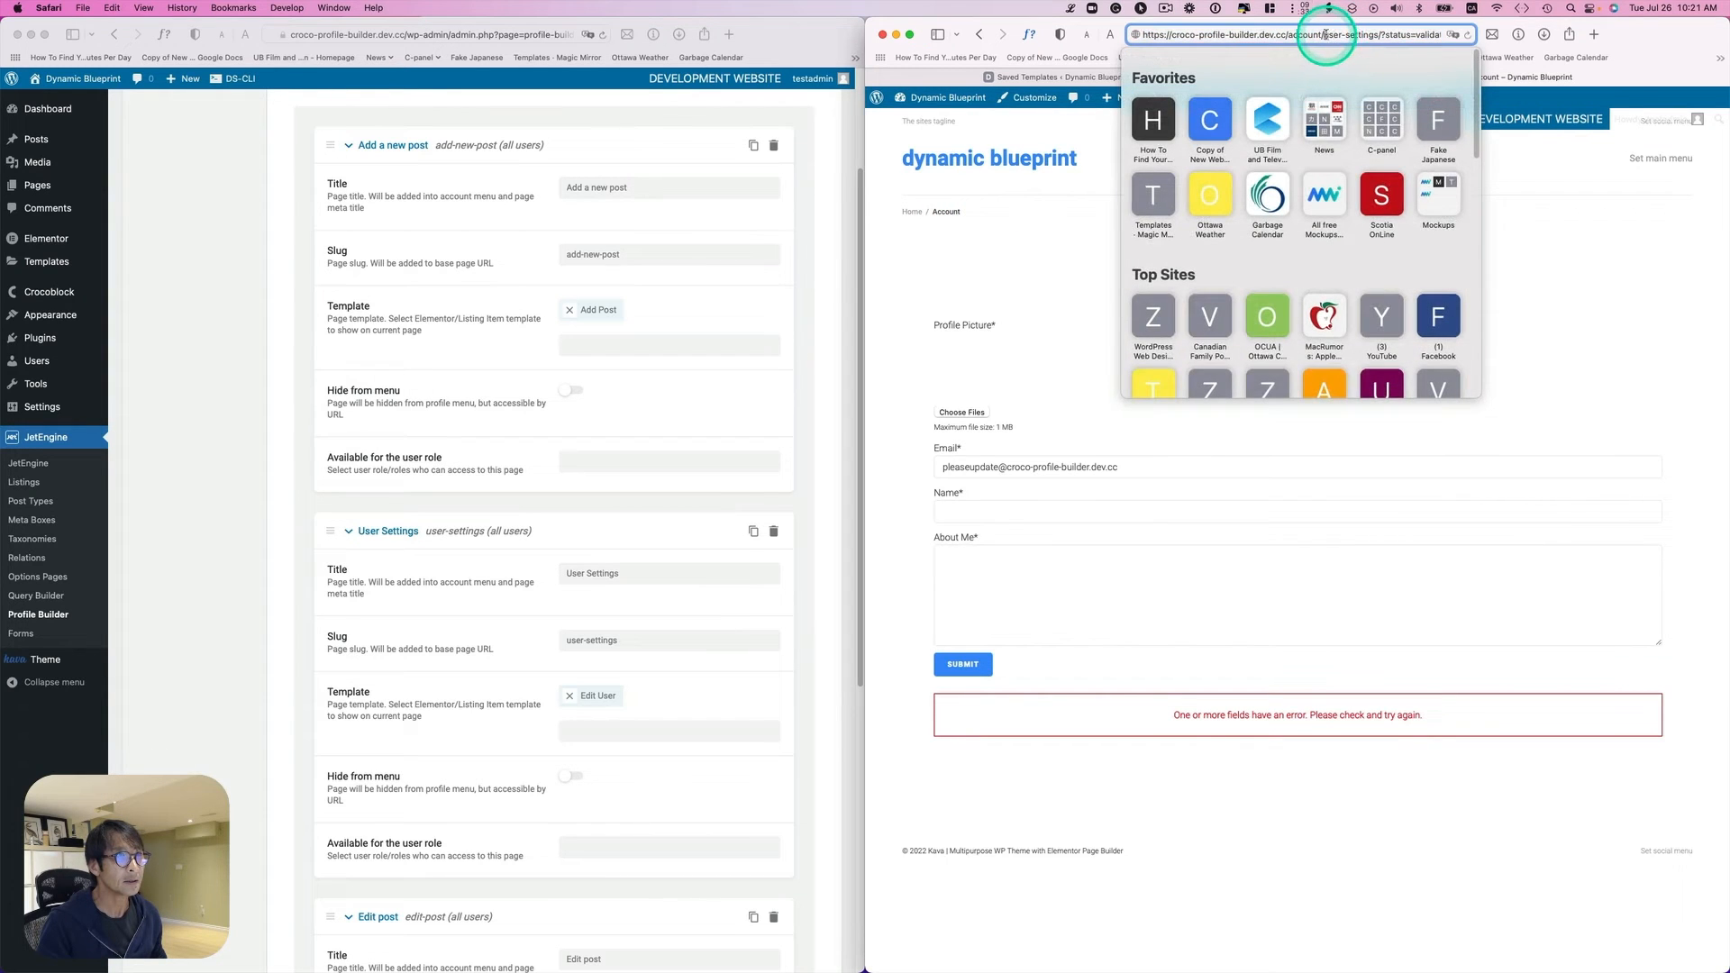
{"action": "left_click_drag", "start_coordinate": [1325, 34], "coordinate": [1607, 30]}
{"action": "key", "text": "BackSpace"}
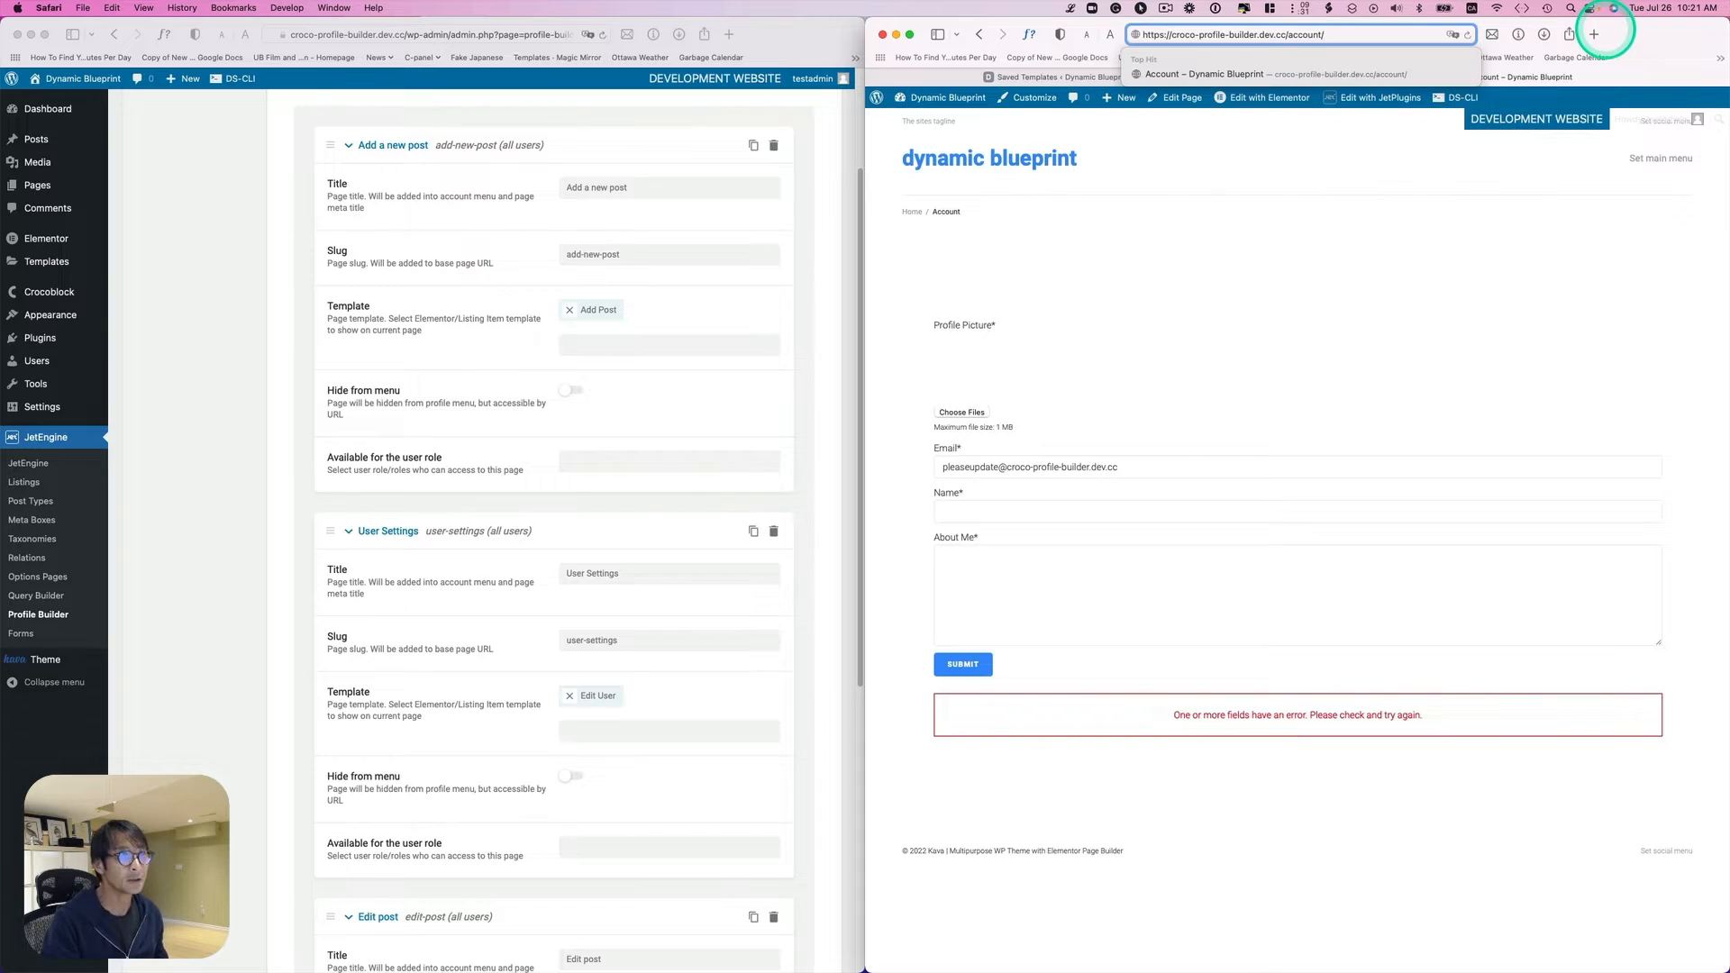
{"action": "key", "text": "Return"}
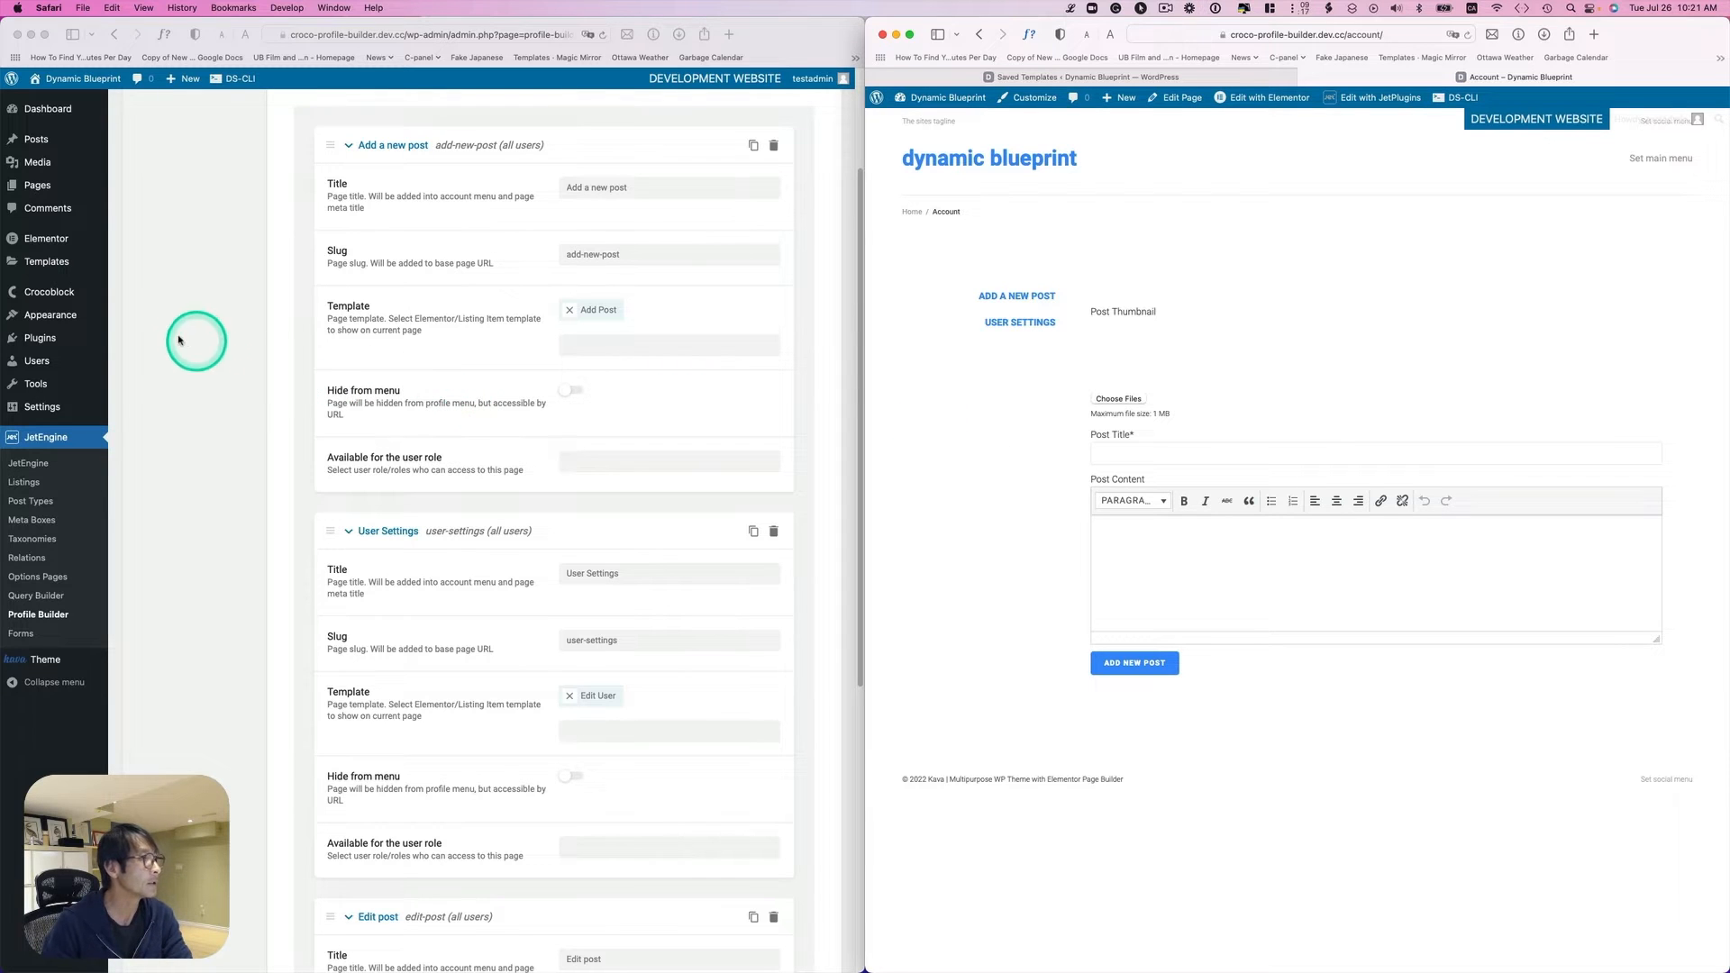
Step: Open the Edit User saved template in Elementor in its own tab and move that tab to the second browser window
{"action": "left_click", "coordinate": [136, 331]}
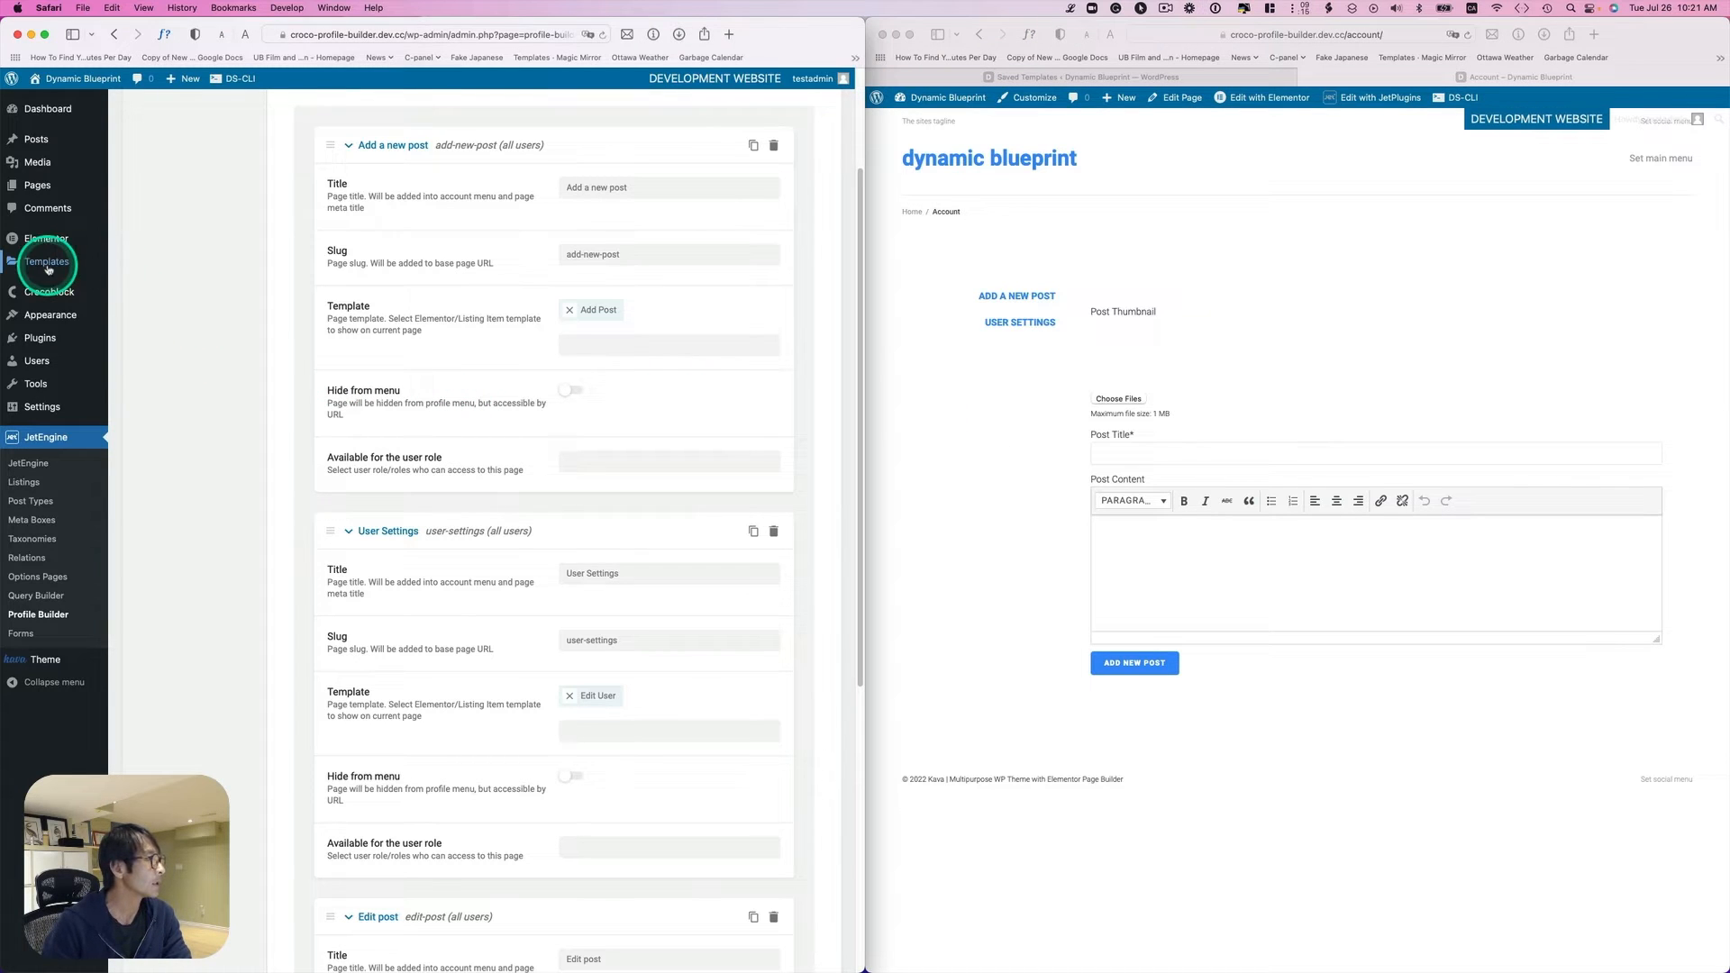
{"action": "left_click", "coordinate": [132, 267]}
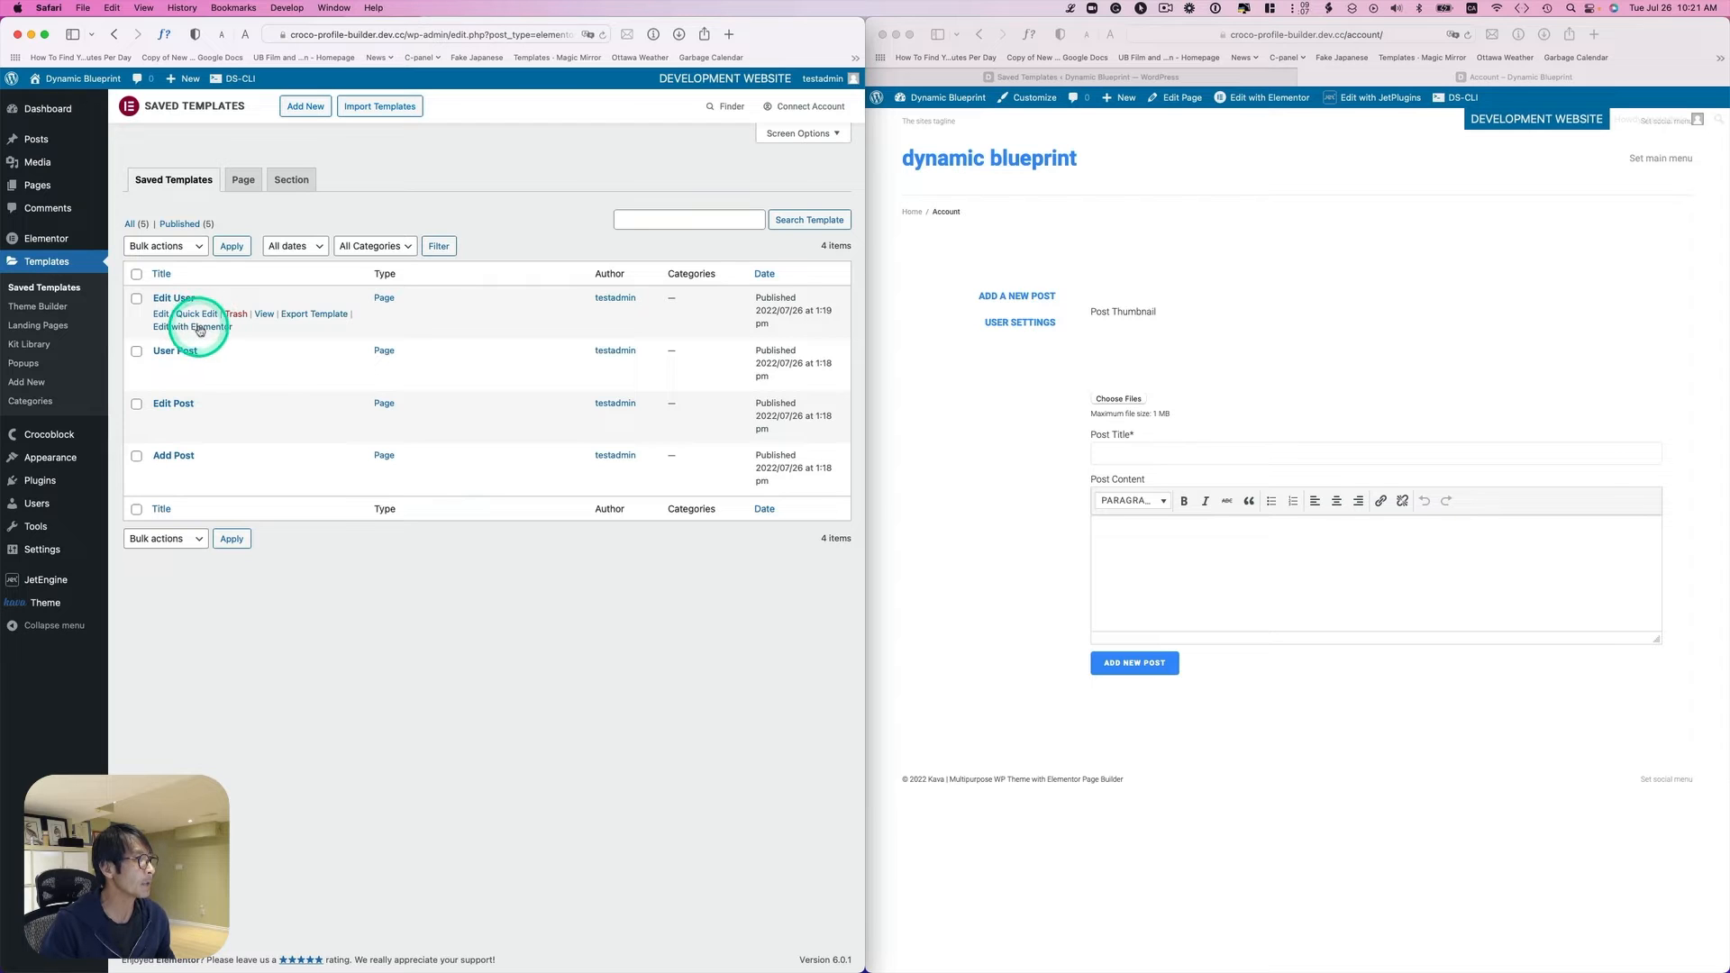
{"action": "right_click", "coordinate": [200, 329]}
{"action": "left_click", "coordinate": [220, 340]}
{"action": "left_click", "coordinate": [658, 77]}
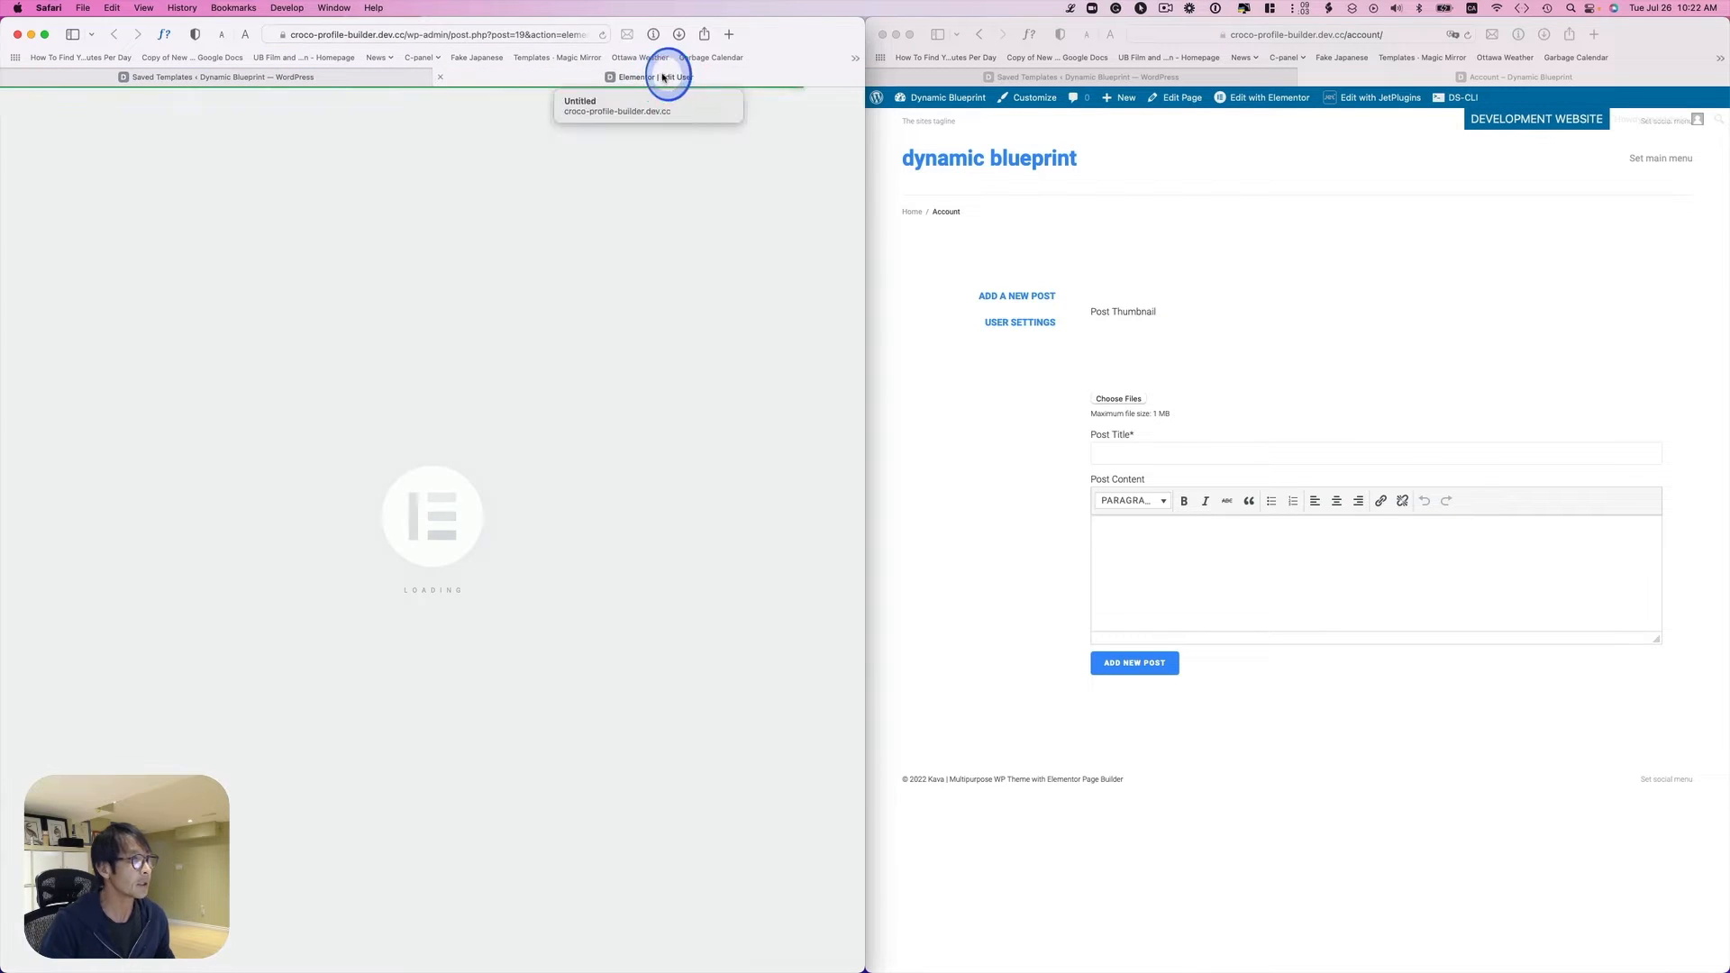
{"action": "left_click_drag", "start_coordinate": [662, 77], "coordinate": [1198, 77]}
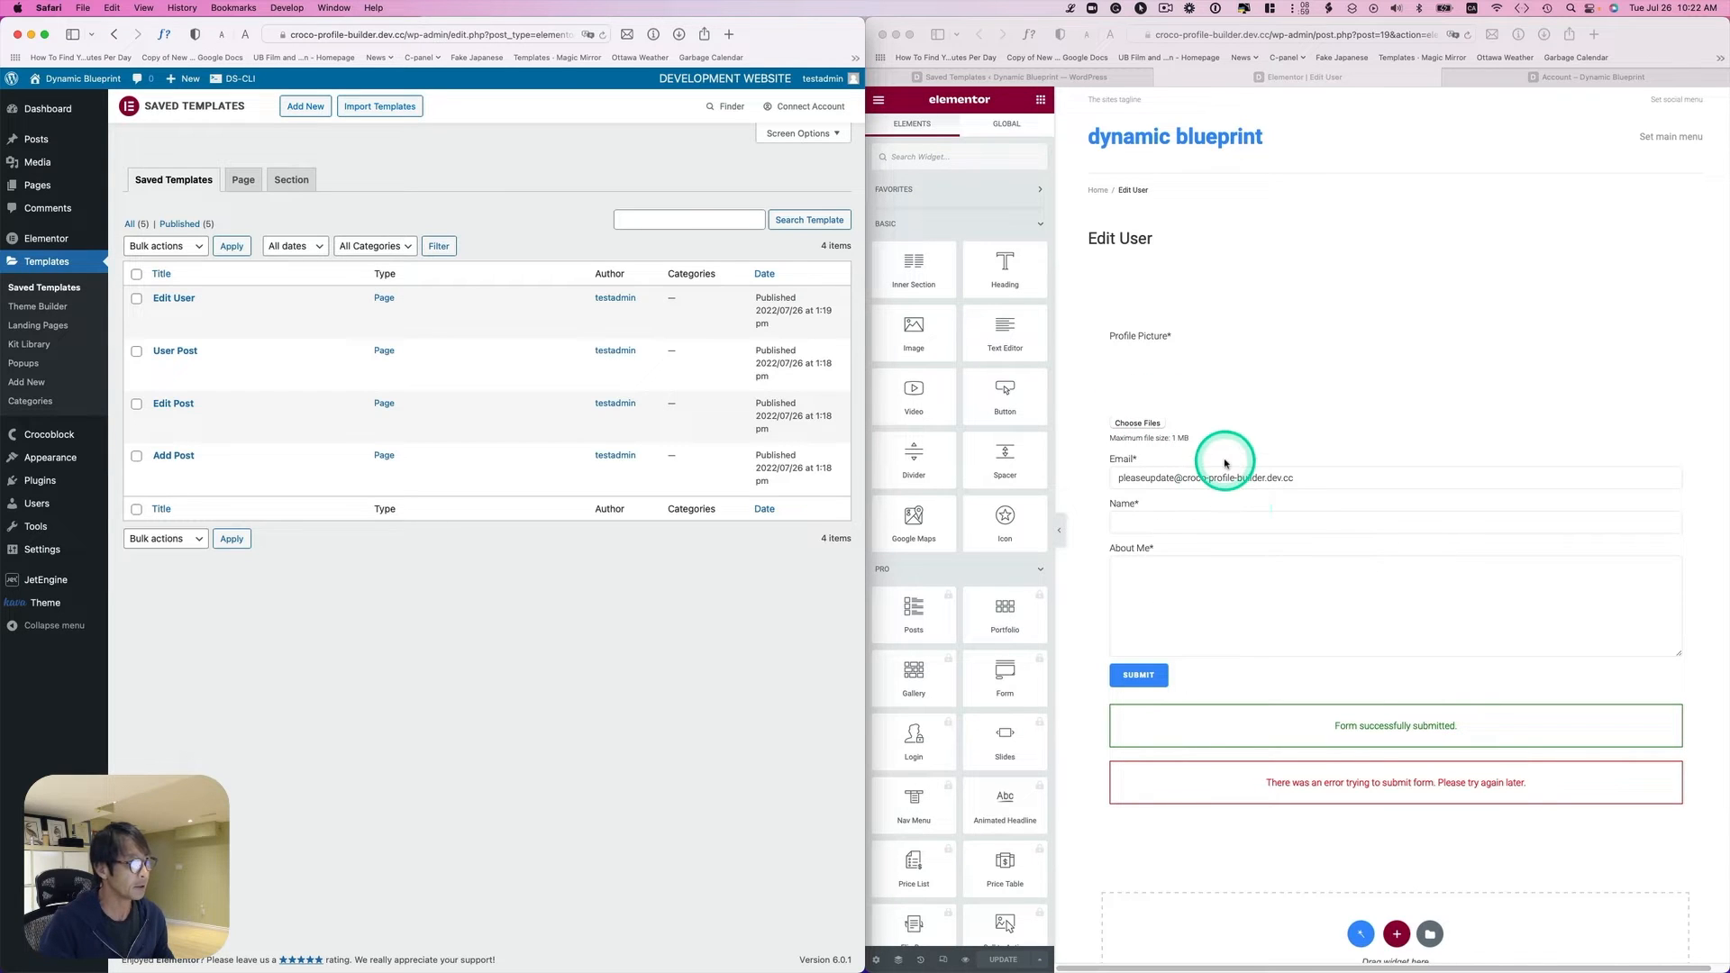
Step: Open the Add Post saved template in Elementor in the first browser window
{"action": "mouse_move", "coordinate": [239, 463]}
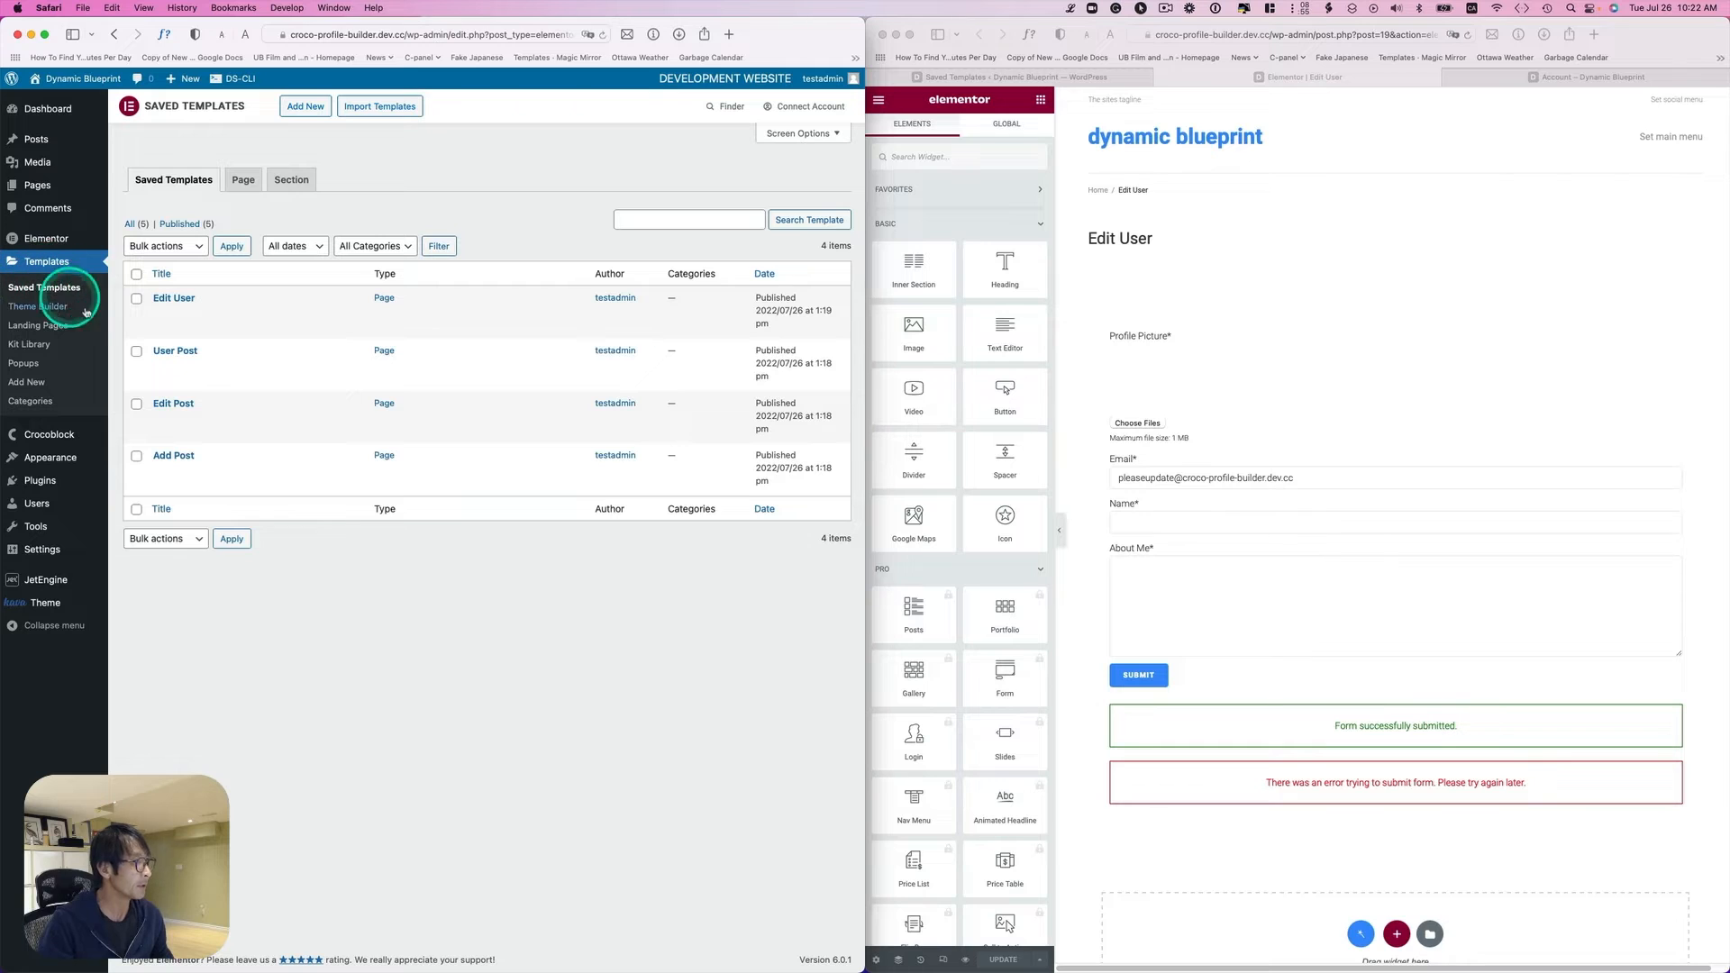
{"action": "mouse_move", "coordinate": [144, 455]}
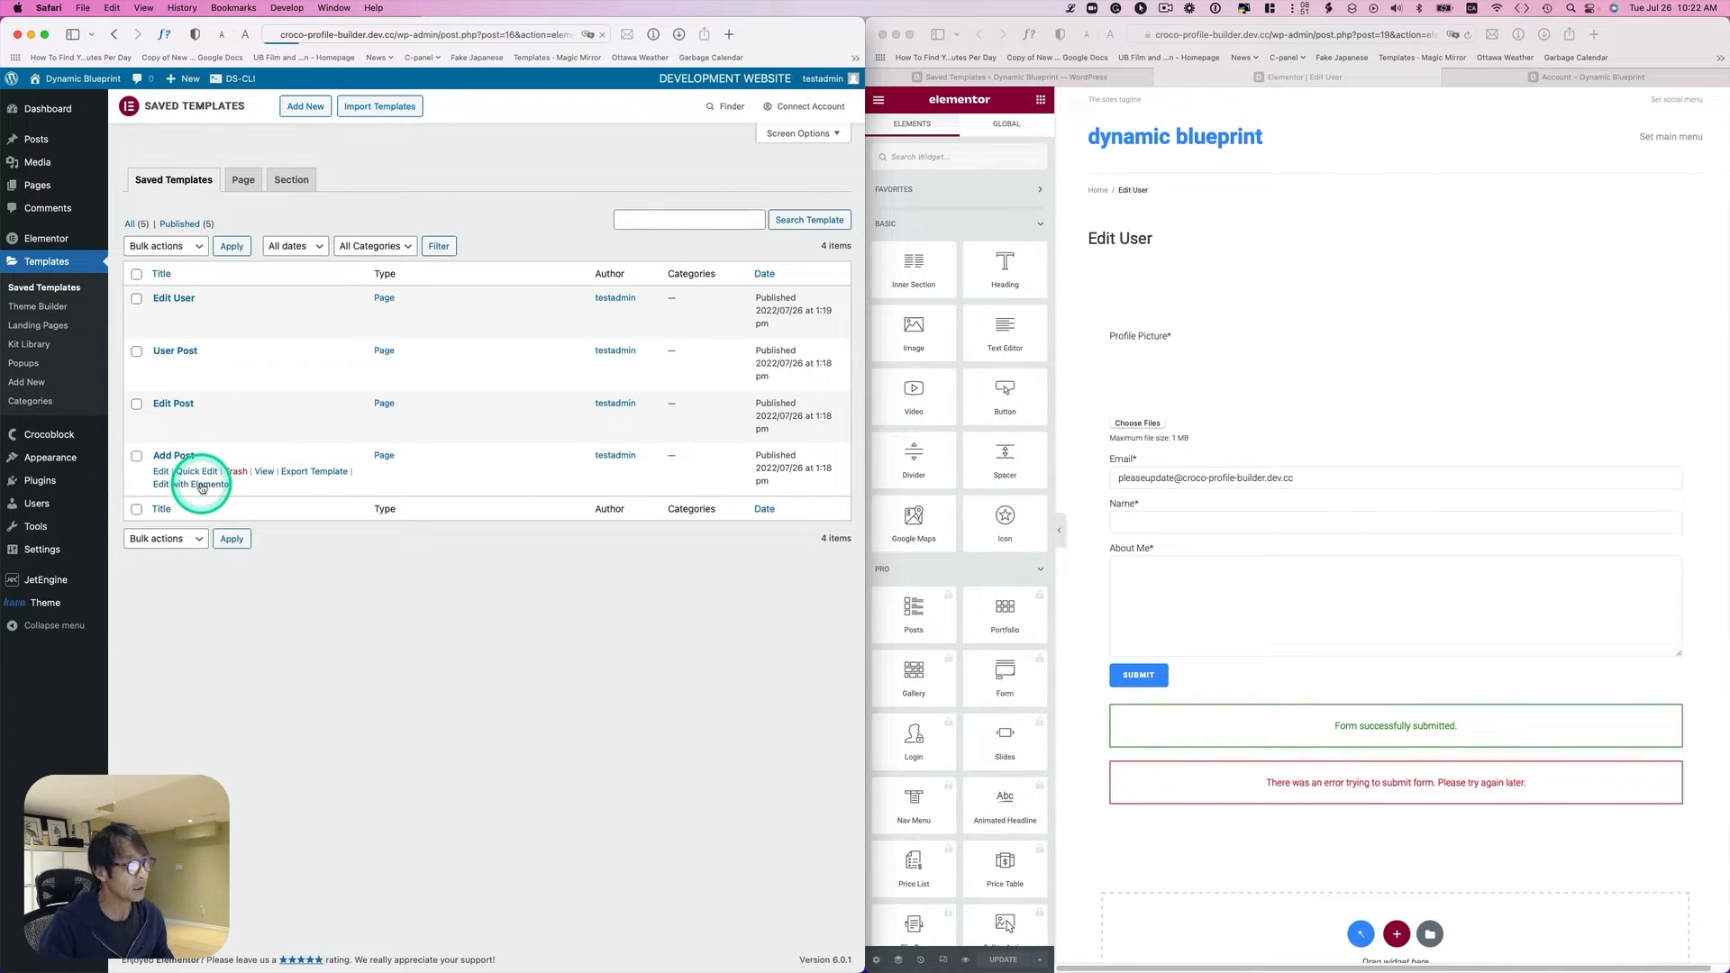
{"action": "left_click", "coordinate": [202, 486]}
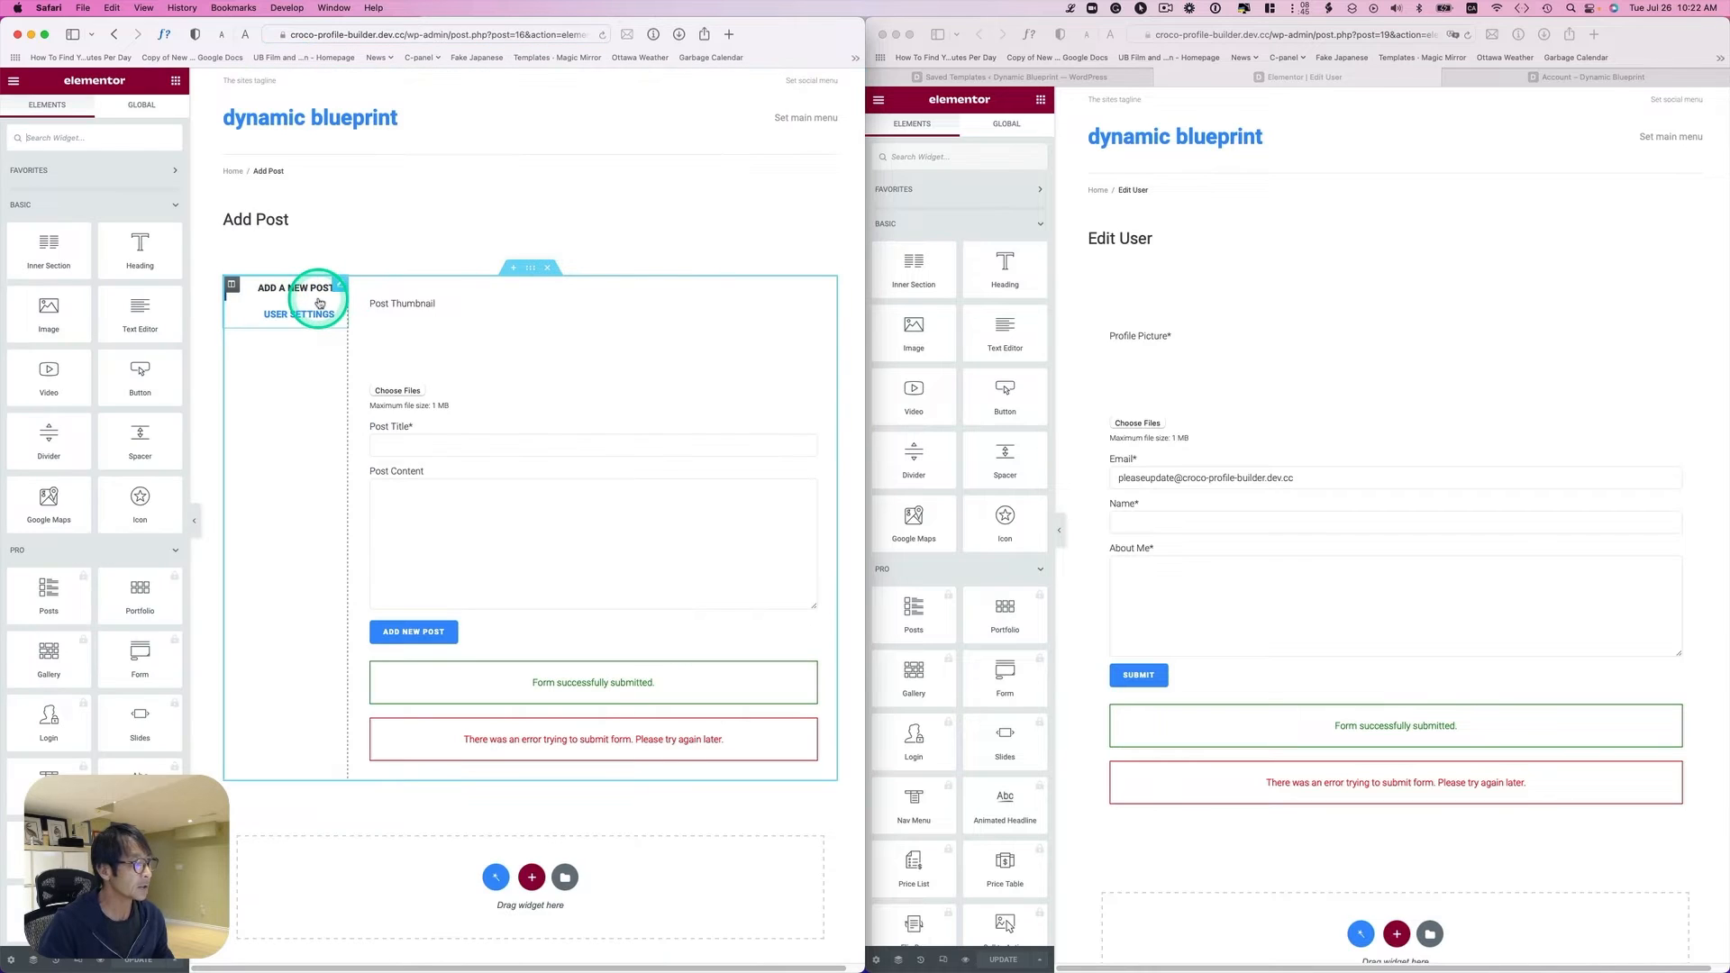
Step: Save the Add Post section with the profile menu and form to the library as "Master profile builder template"
{"action": "left_click", "coordinate": [716, 298]}
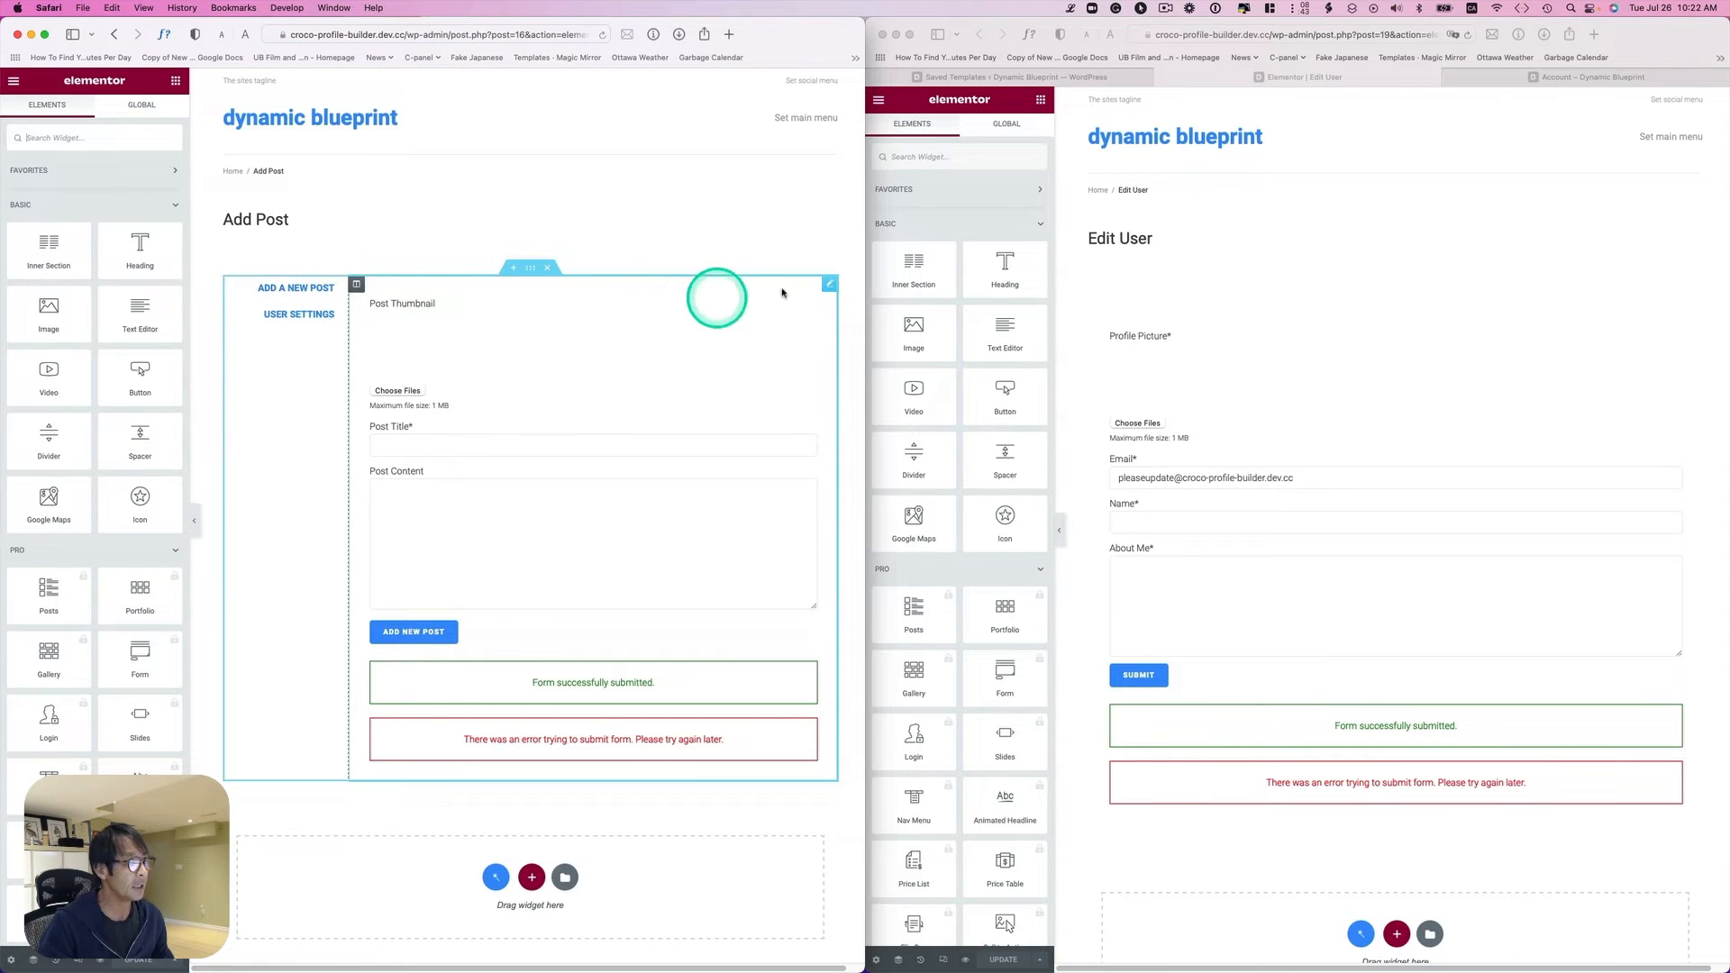
{"action": "left_click", "coordinate": [841, 288]}
{"action": "left_click", "coordinate": [720, 310]}
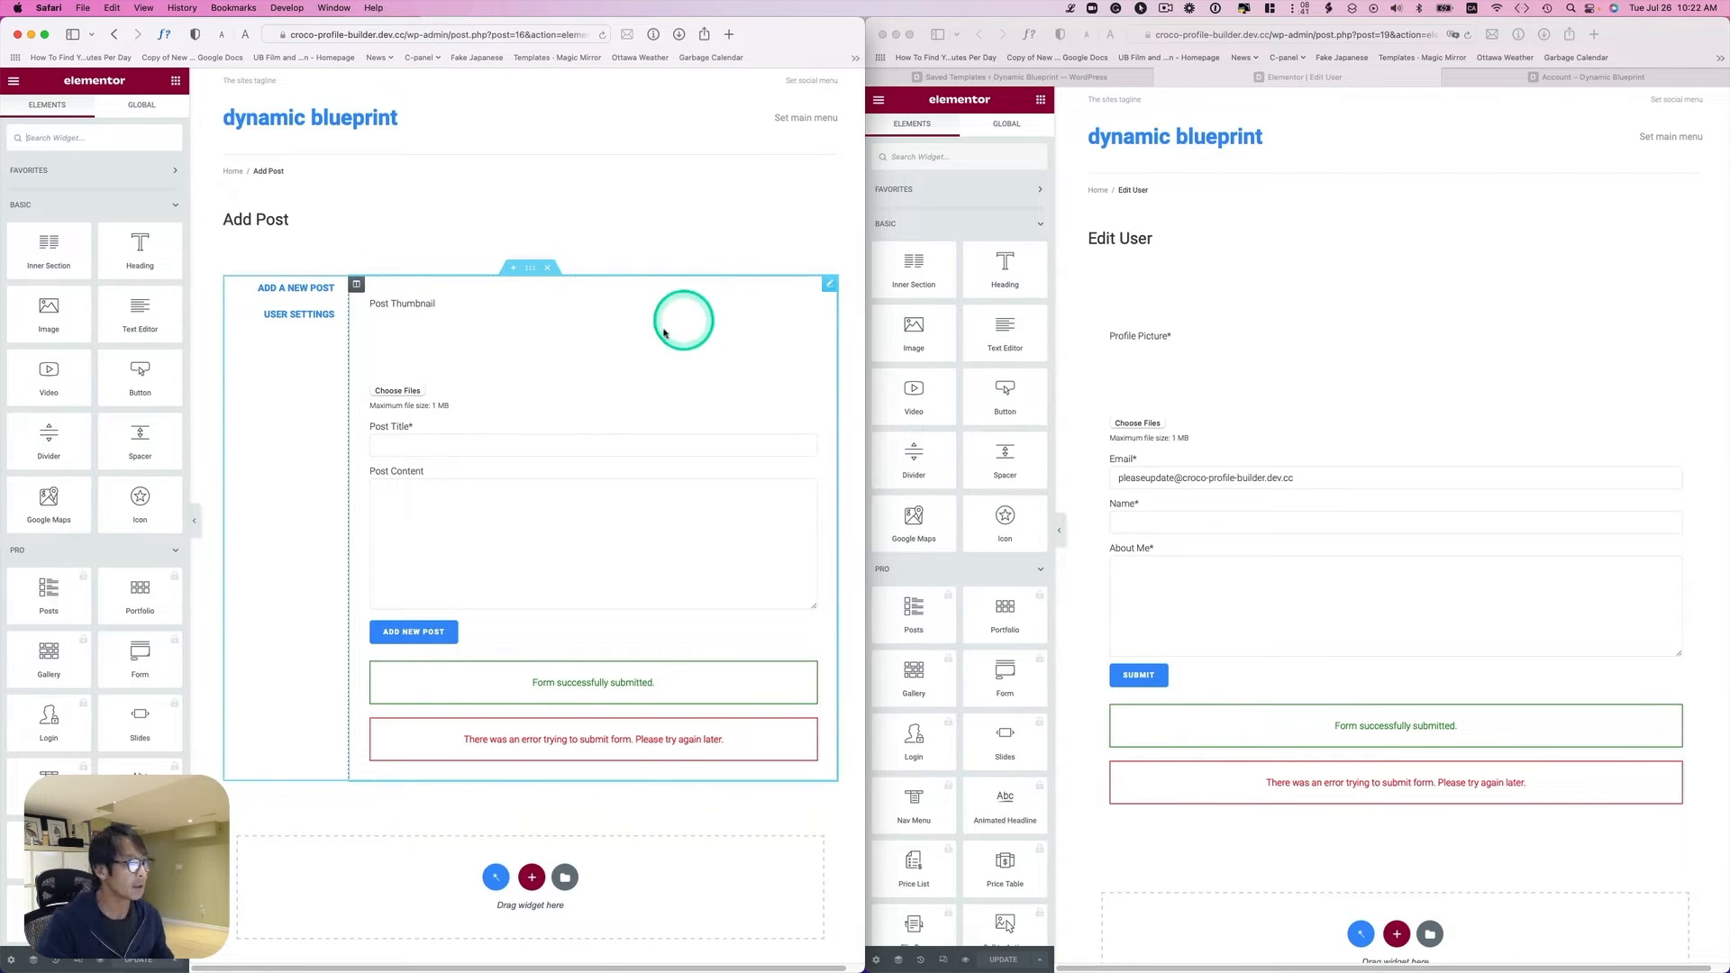
{"action": "left_click", "coordinate": [529, 270]}
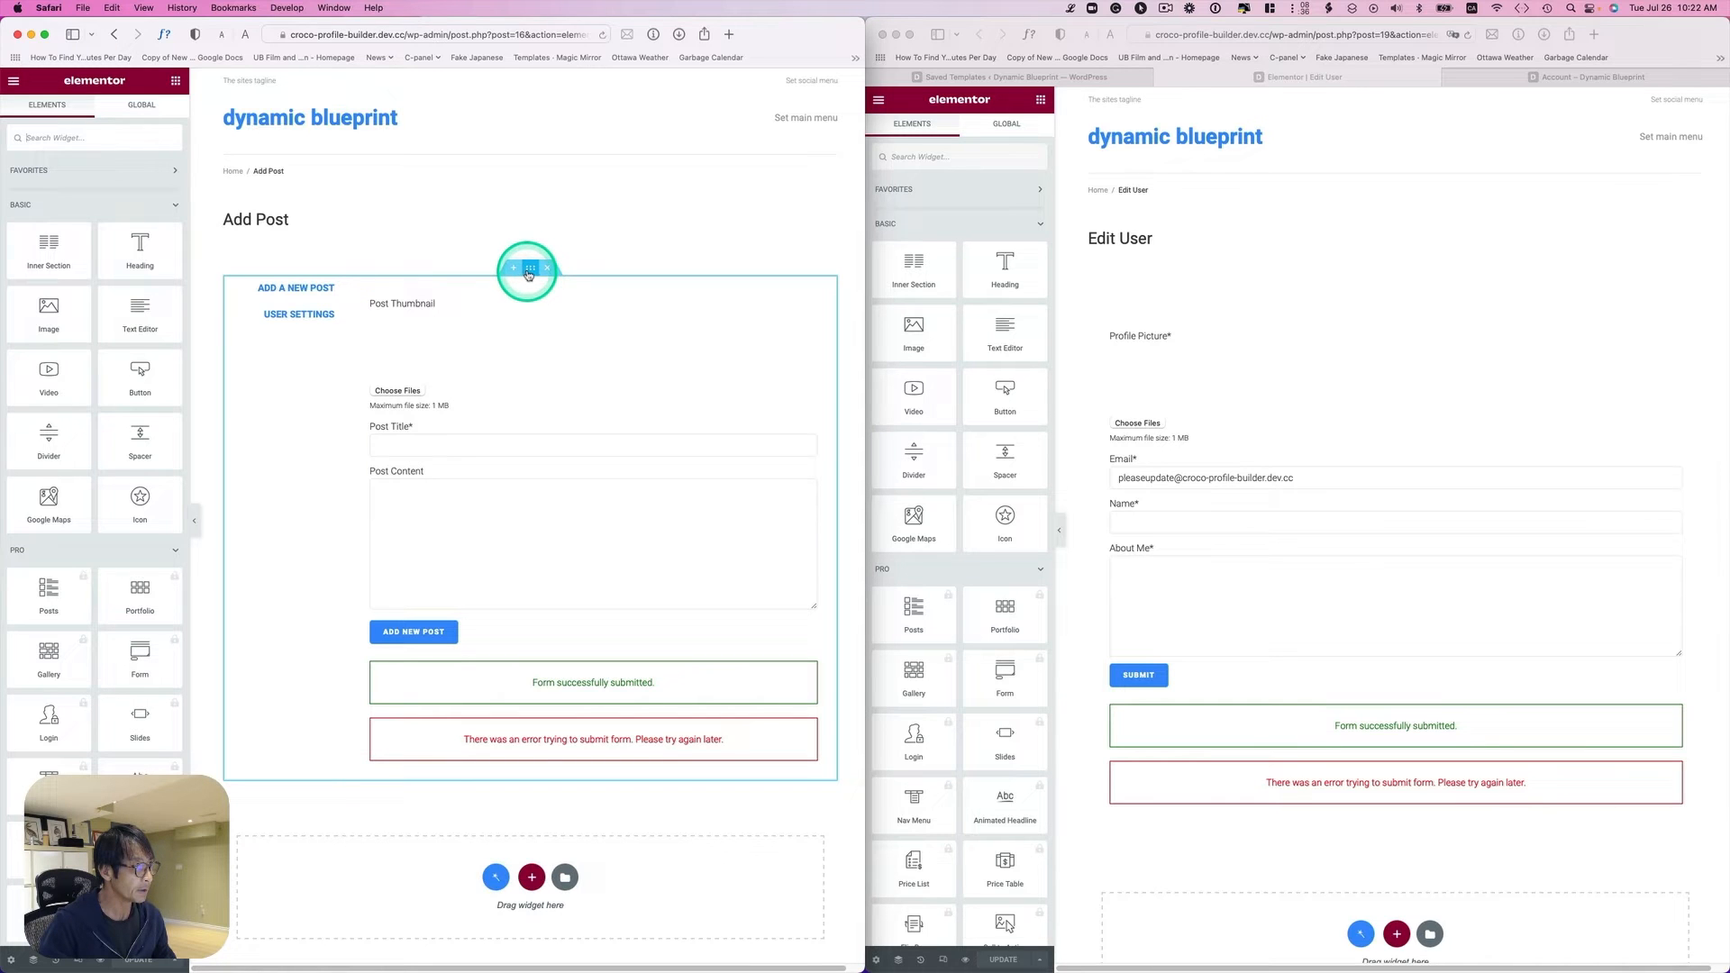
{"action": "right_click", "coordinate": [530, 270]}
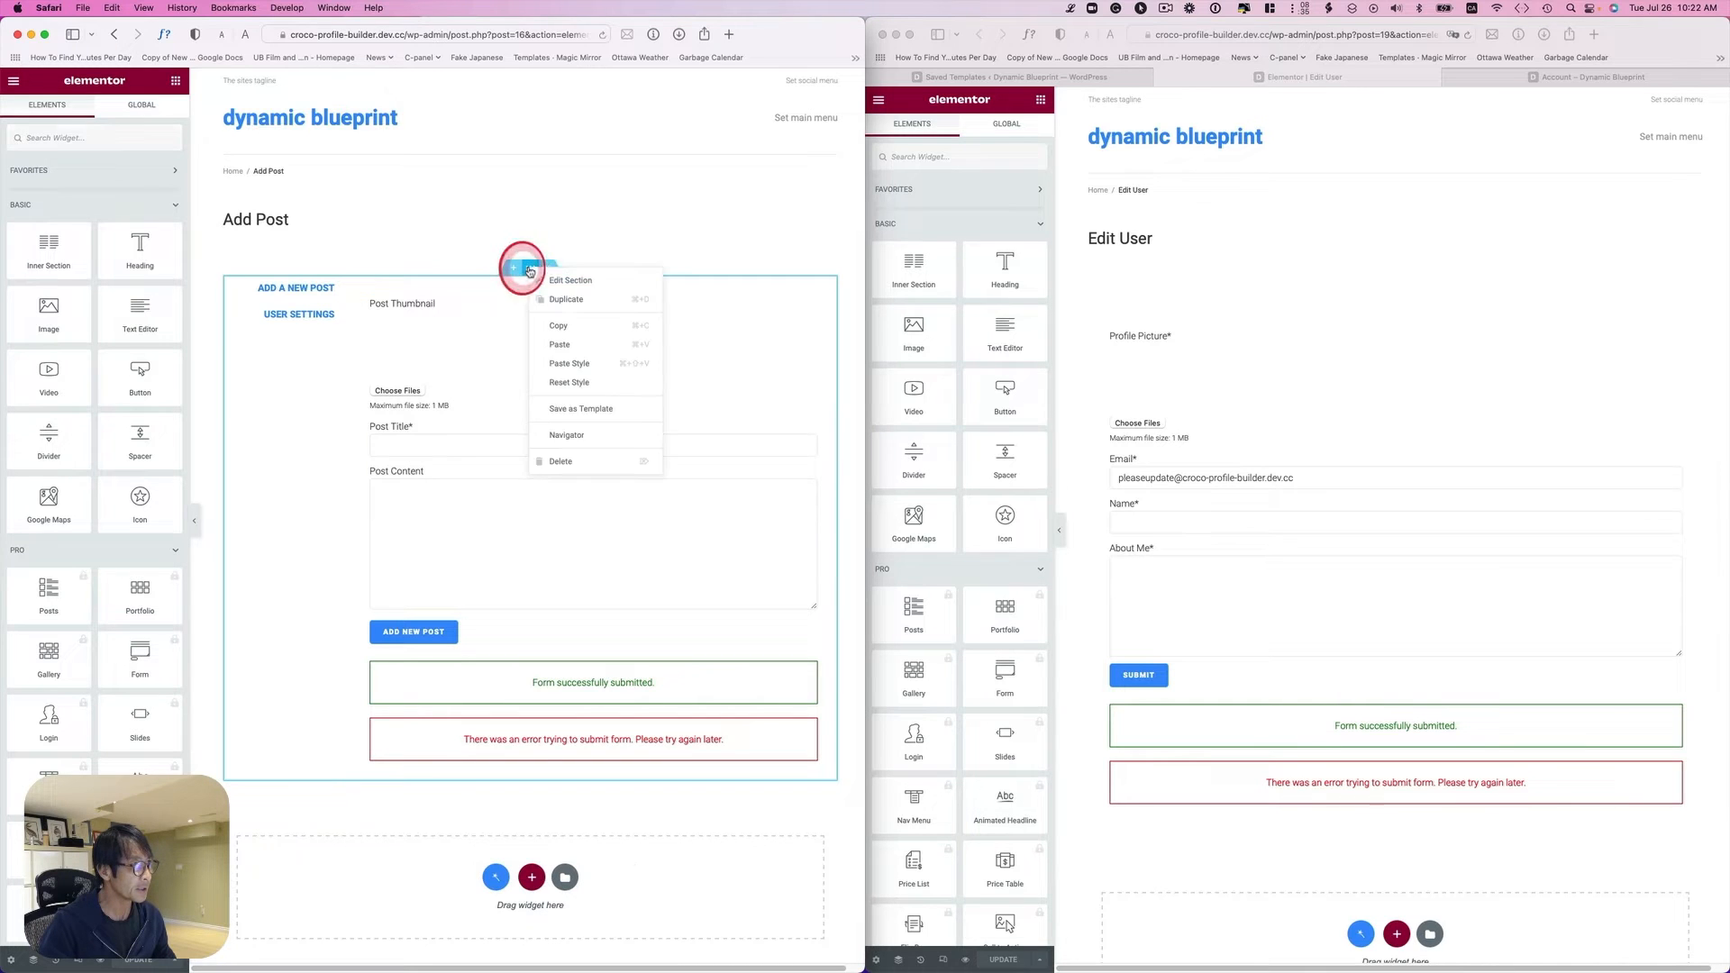
{"action": "left_click", "coordinate": [592, 411]}
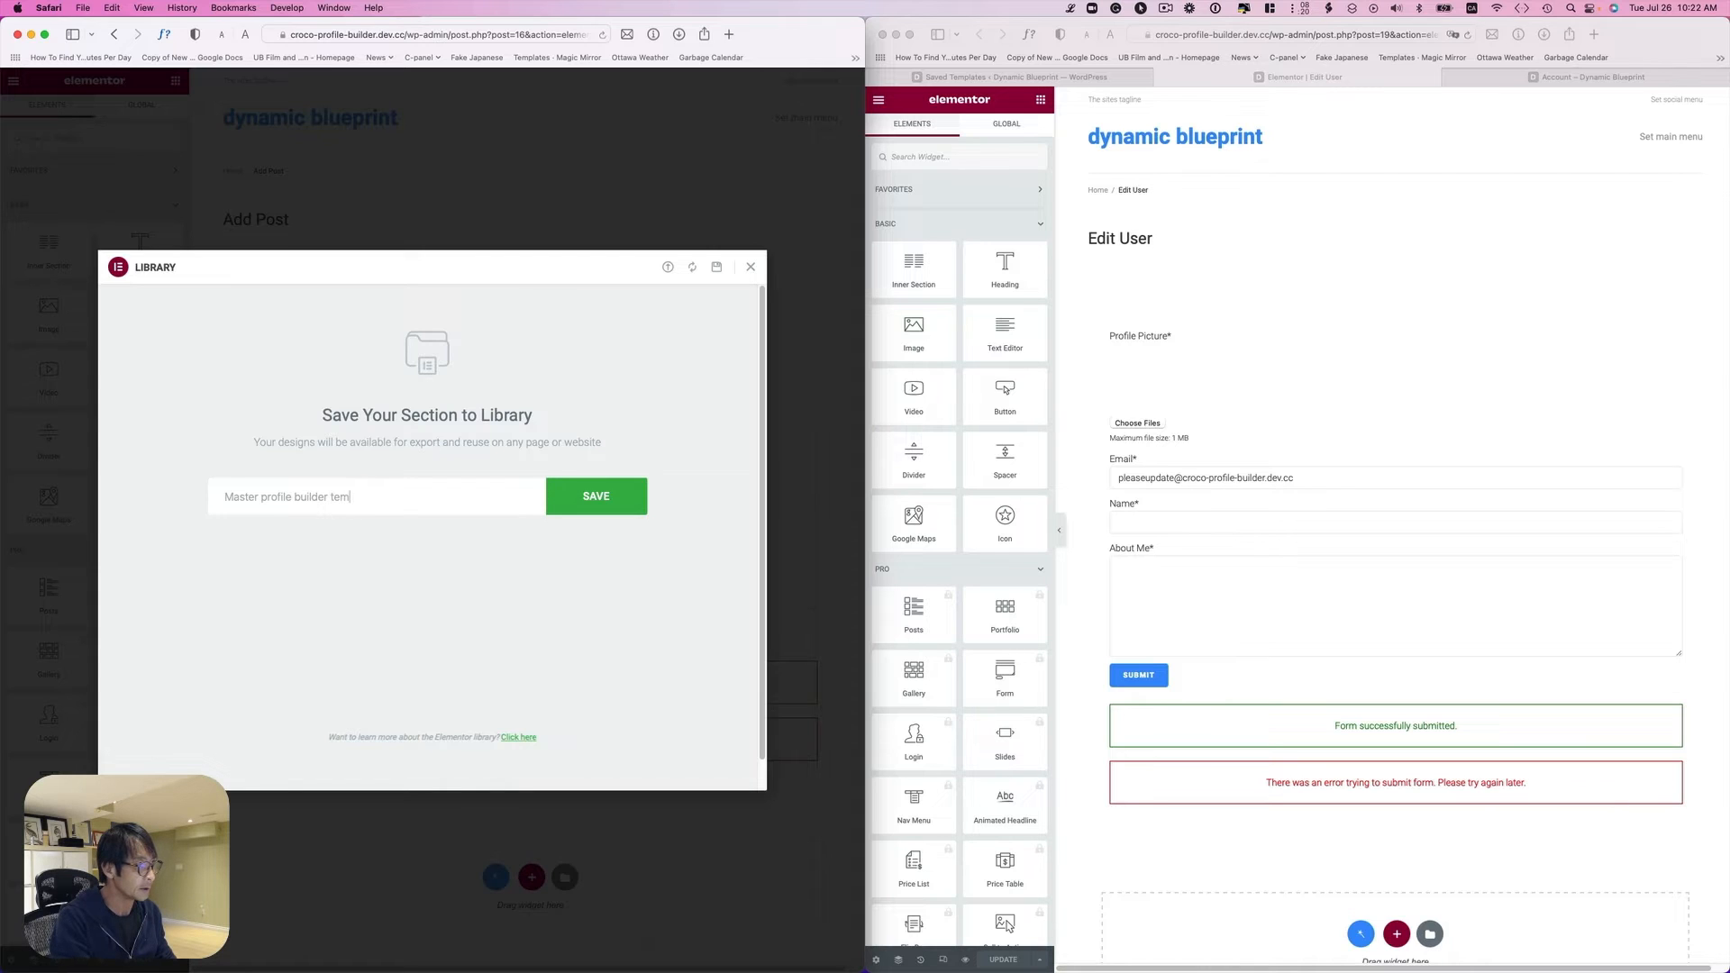
{"action": "left_click", "coordinate": [593, 504]}
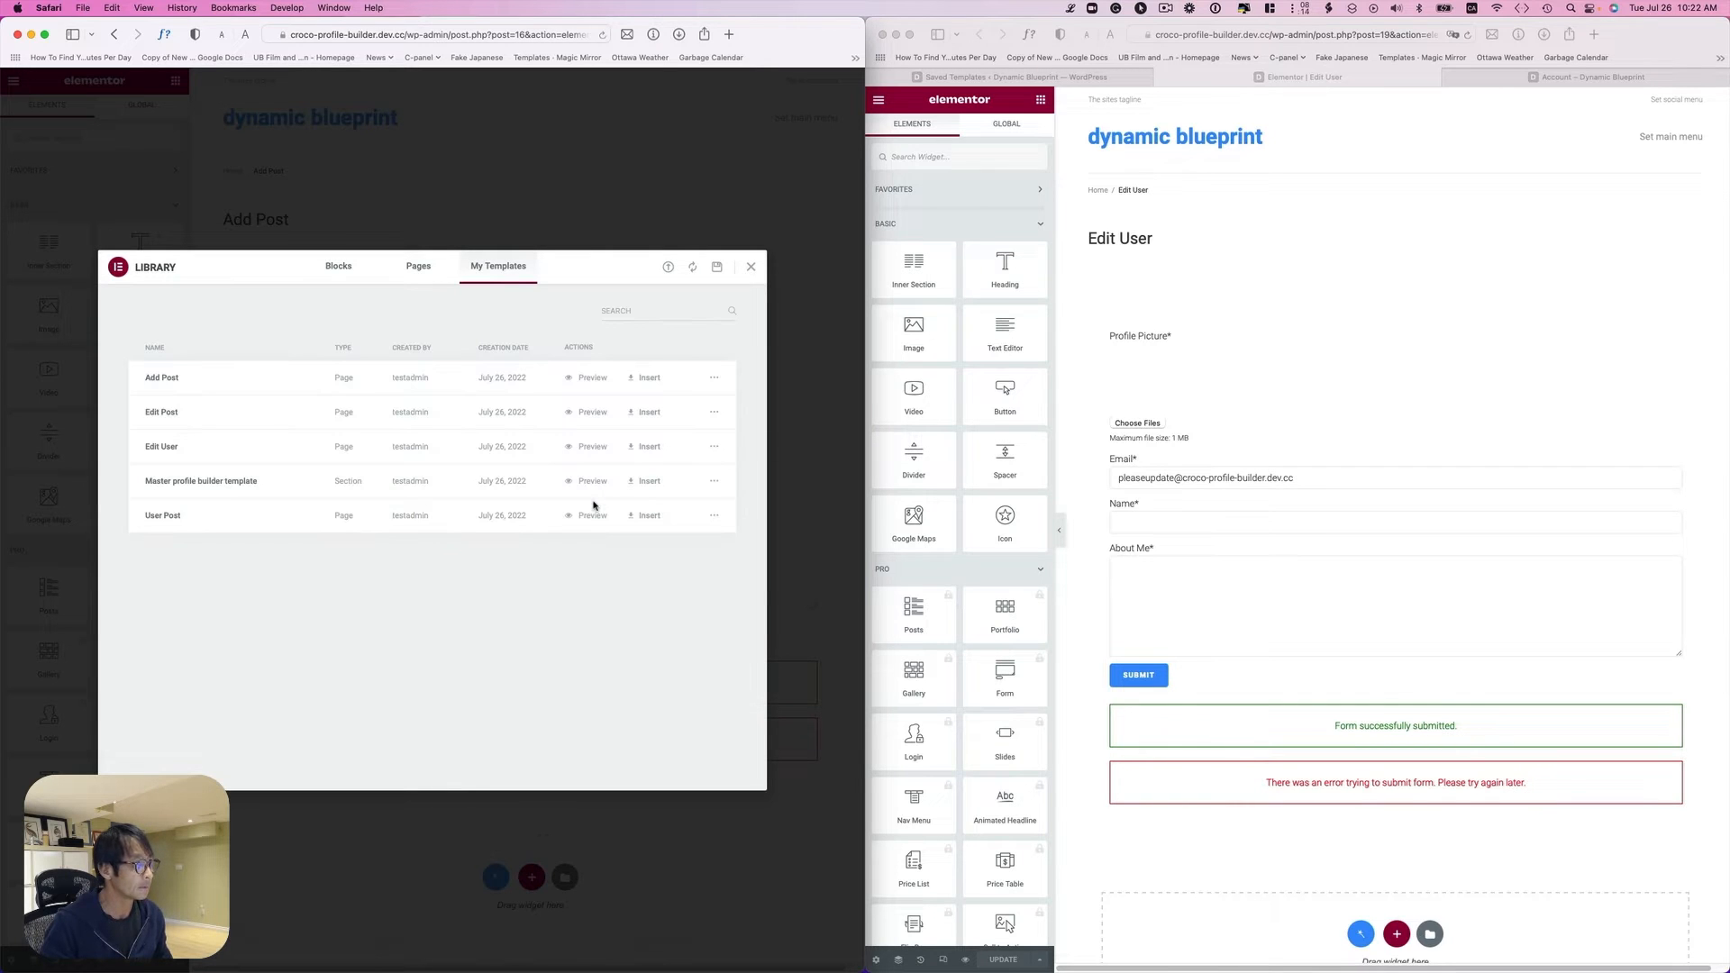
{"action": "left_click", "coordinate": [750, 267]}
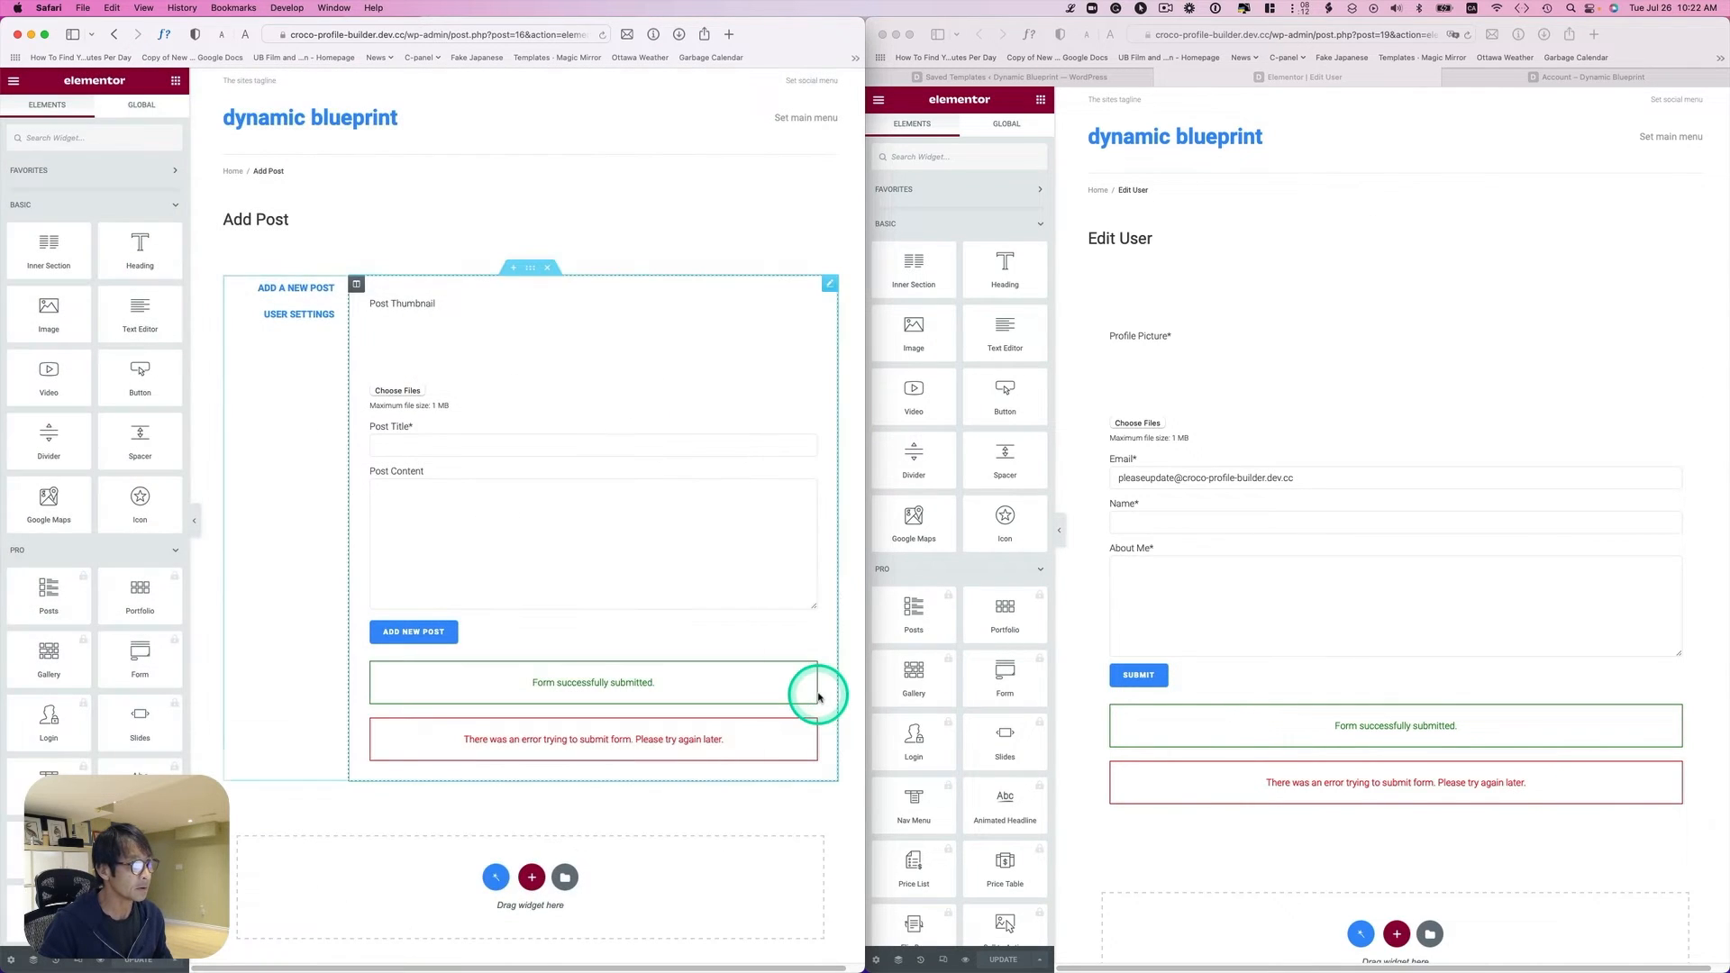
Step: Reload the Edit User editor and insert the "Master profile builder template" section above the existing user form section
{"action": "left_click", "coordinate": [1327, 428]}
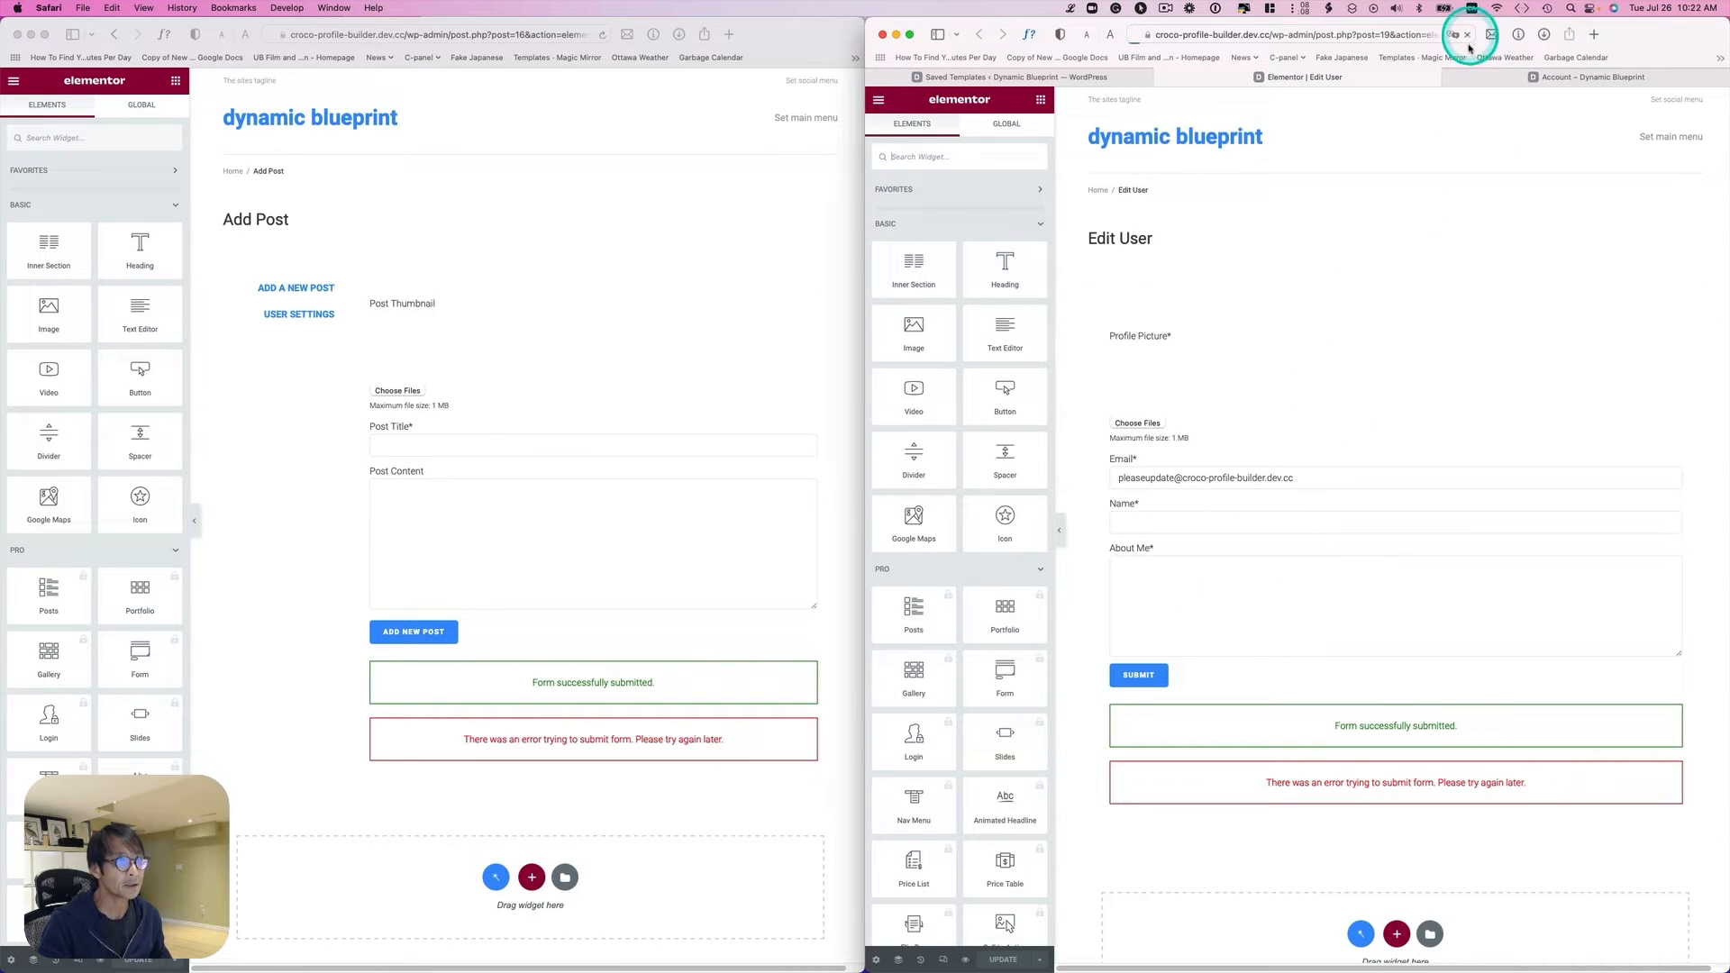
{"action": "left_click", "coordinate": [1402, 343]}
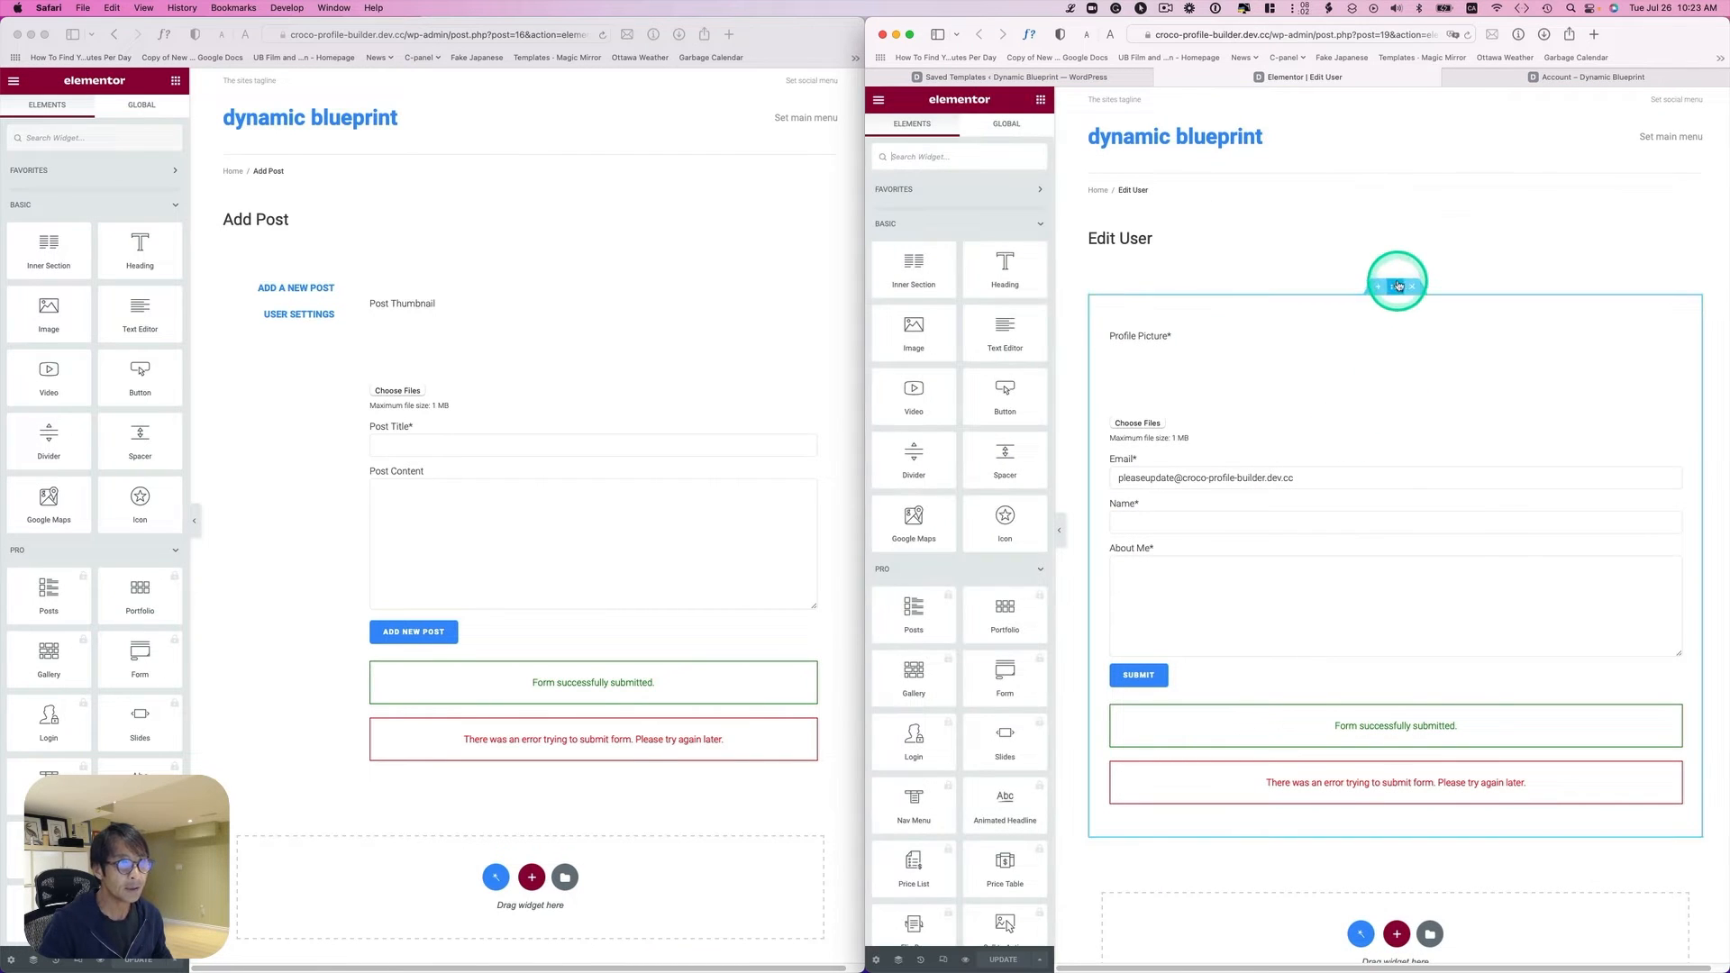
{"action": "left_click", "coordinate": [1379, 287]}
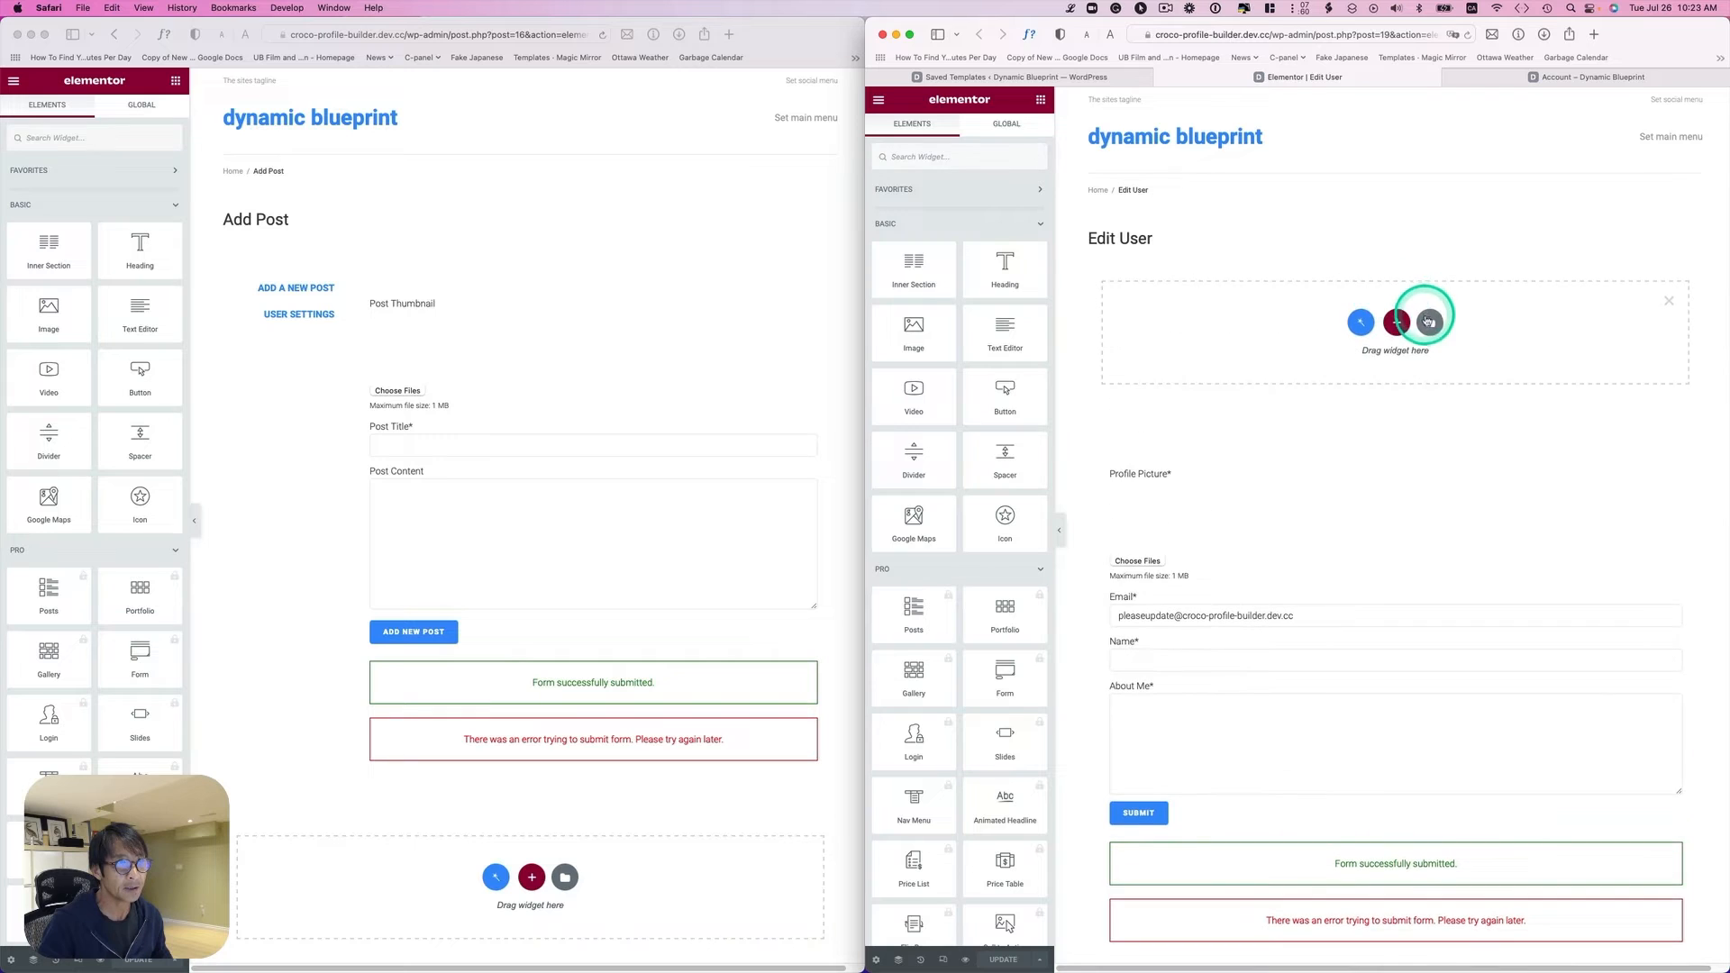
{"action": "left_click", "coordinate": [1426, 320]}
{"action": "left_click", "coordinate": [1368, 276]}
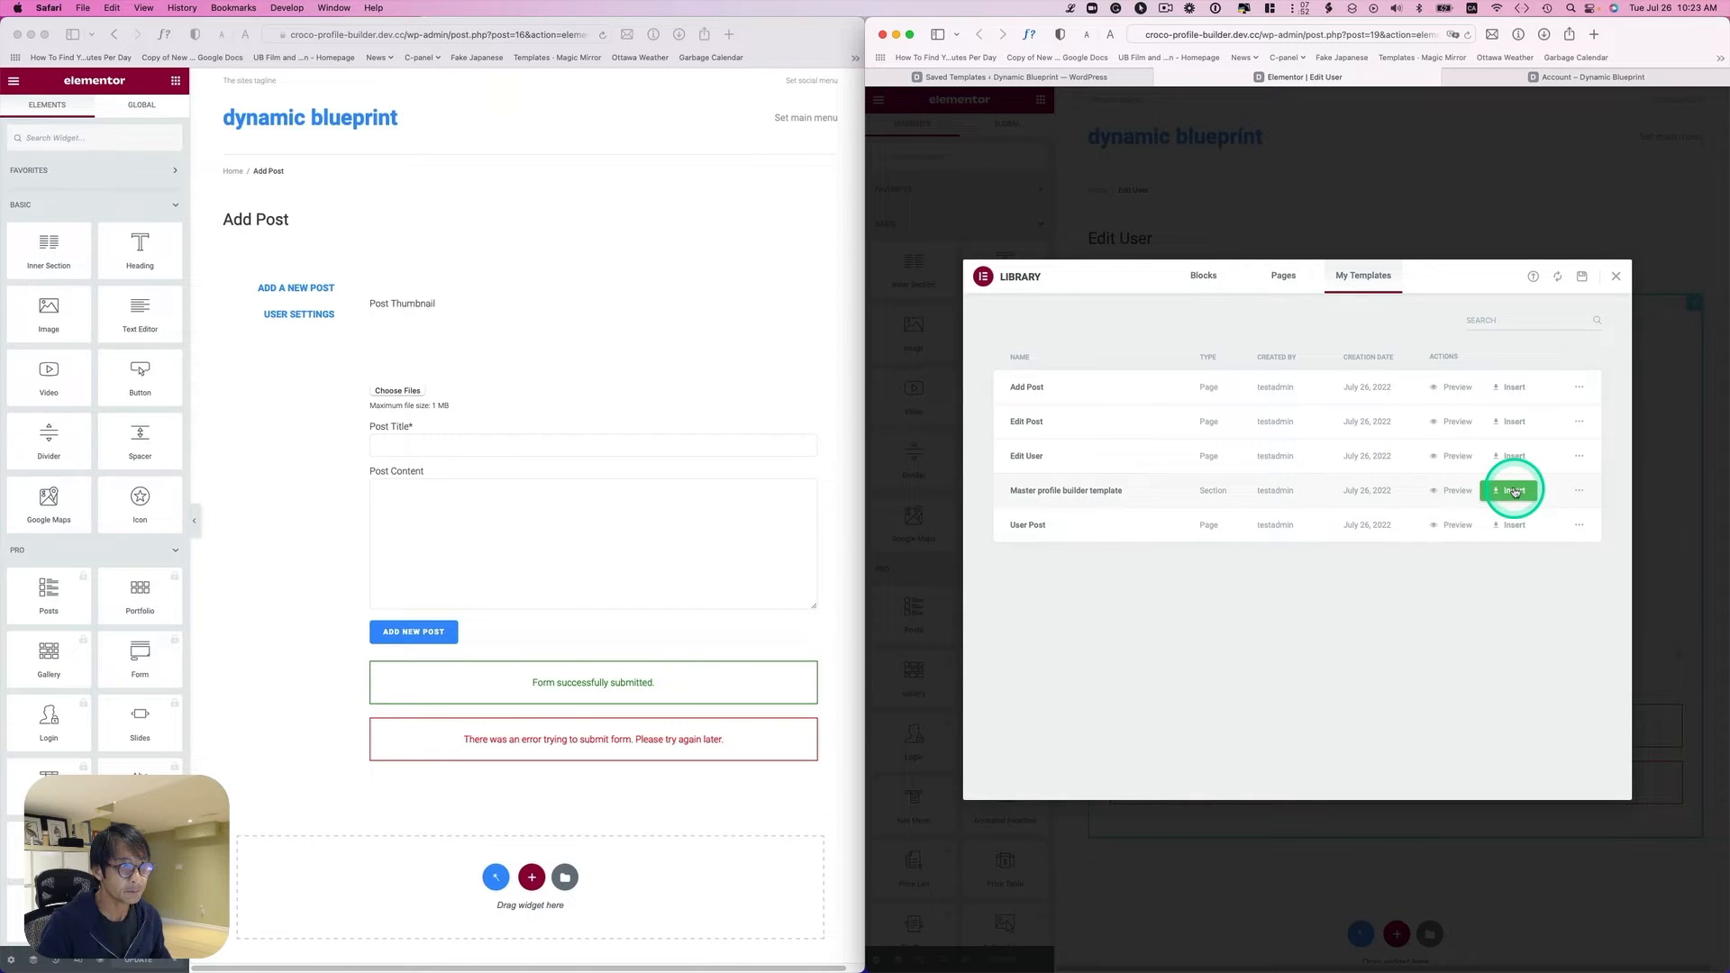
{"action": "left_click", "coordinate": [1514, 492]}
{"action": "left_click", "coordinate": [1377, 573]}
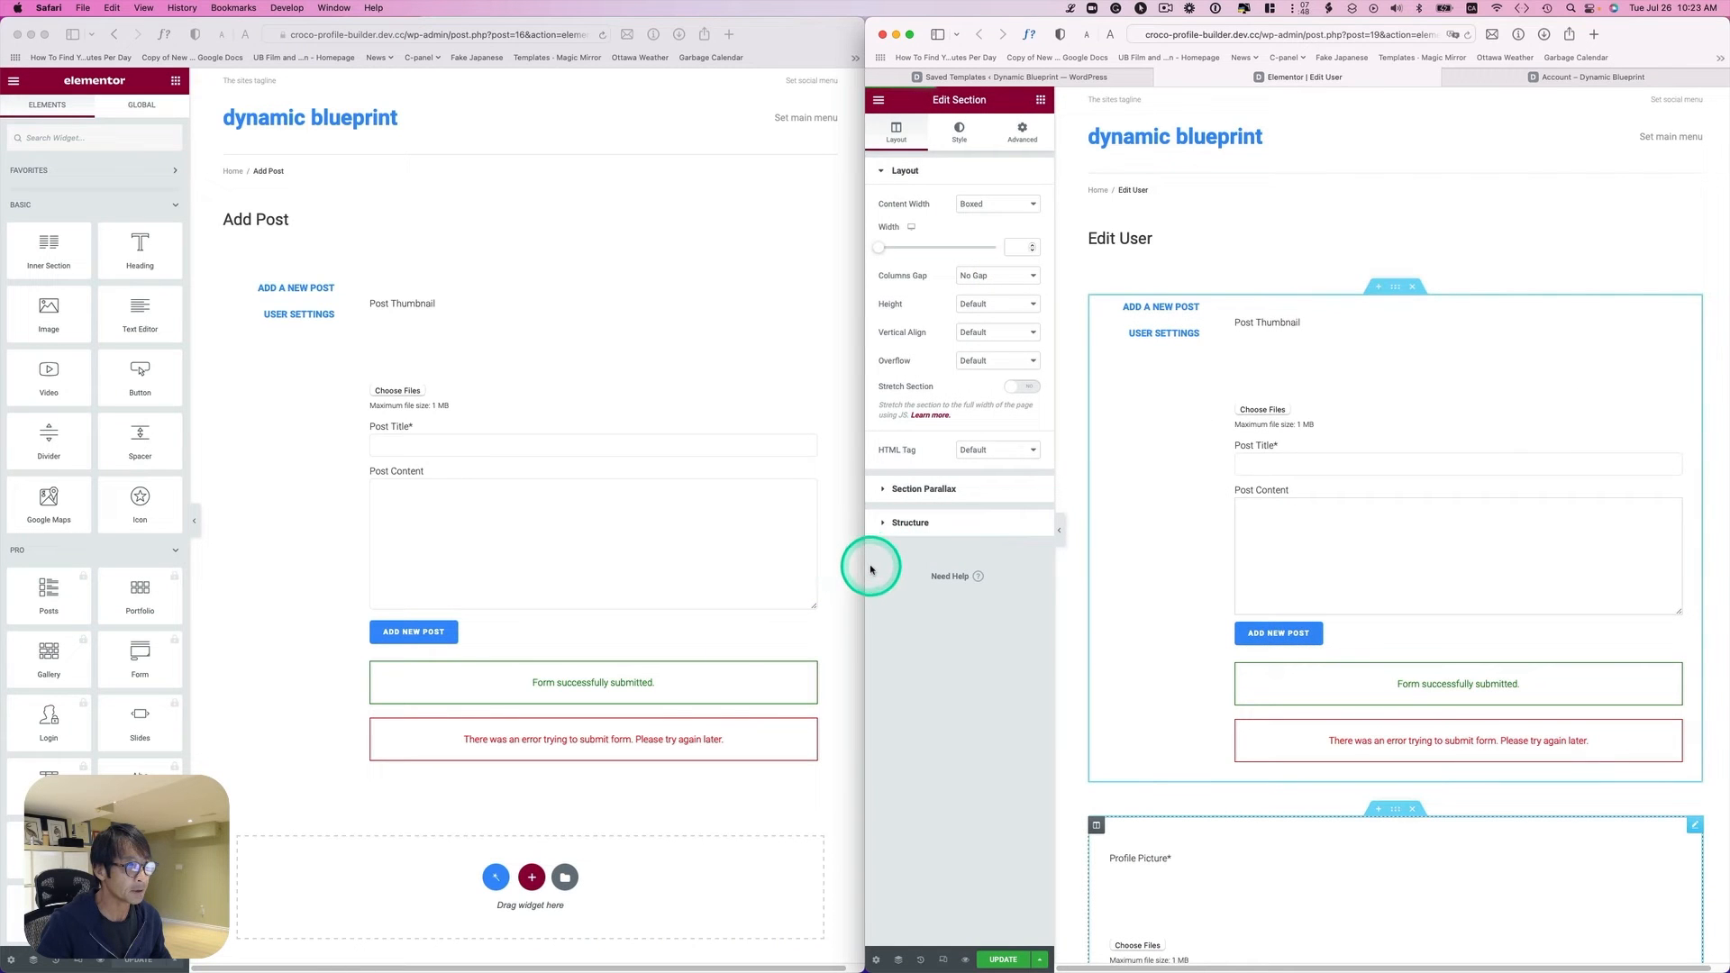
Step: Widen the Edit User editor window and examine the profile menu in the inserted section
{"action": "left_click_drag", "start_coordinate": [865, 564], "coordinate": [333, 585]}
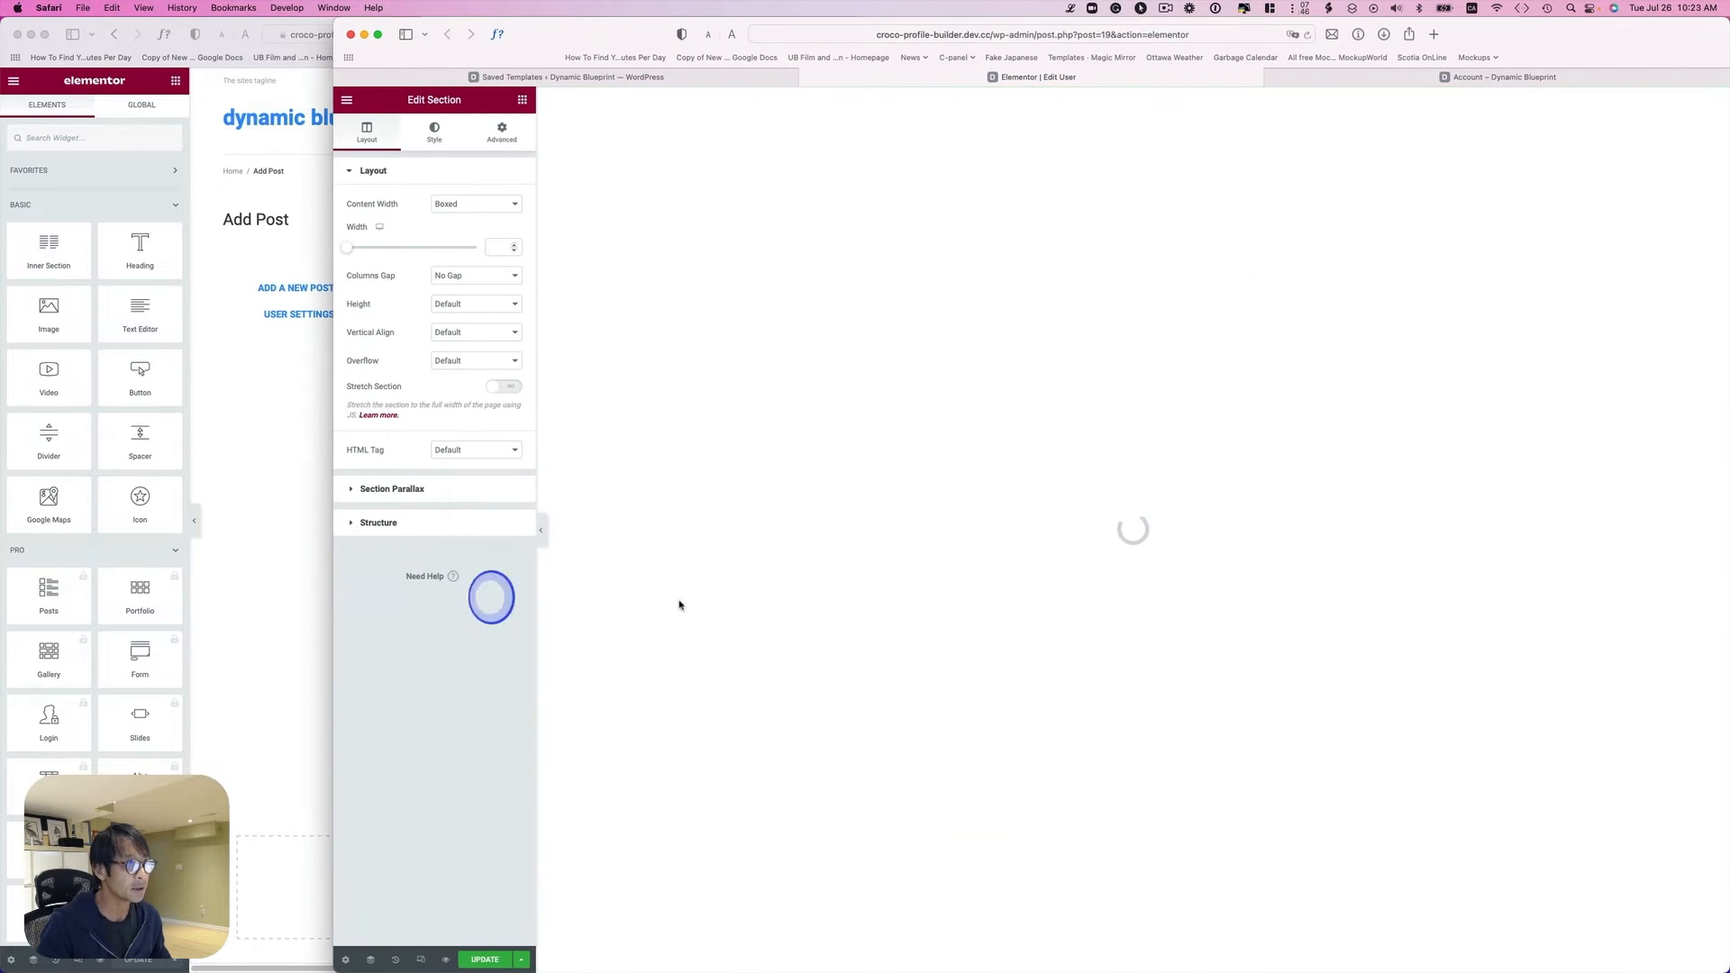
{"action": "left_click", "coordinate": [838, 598]}
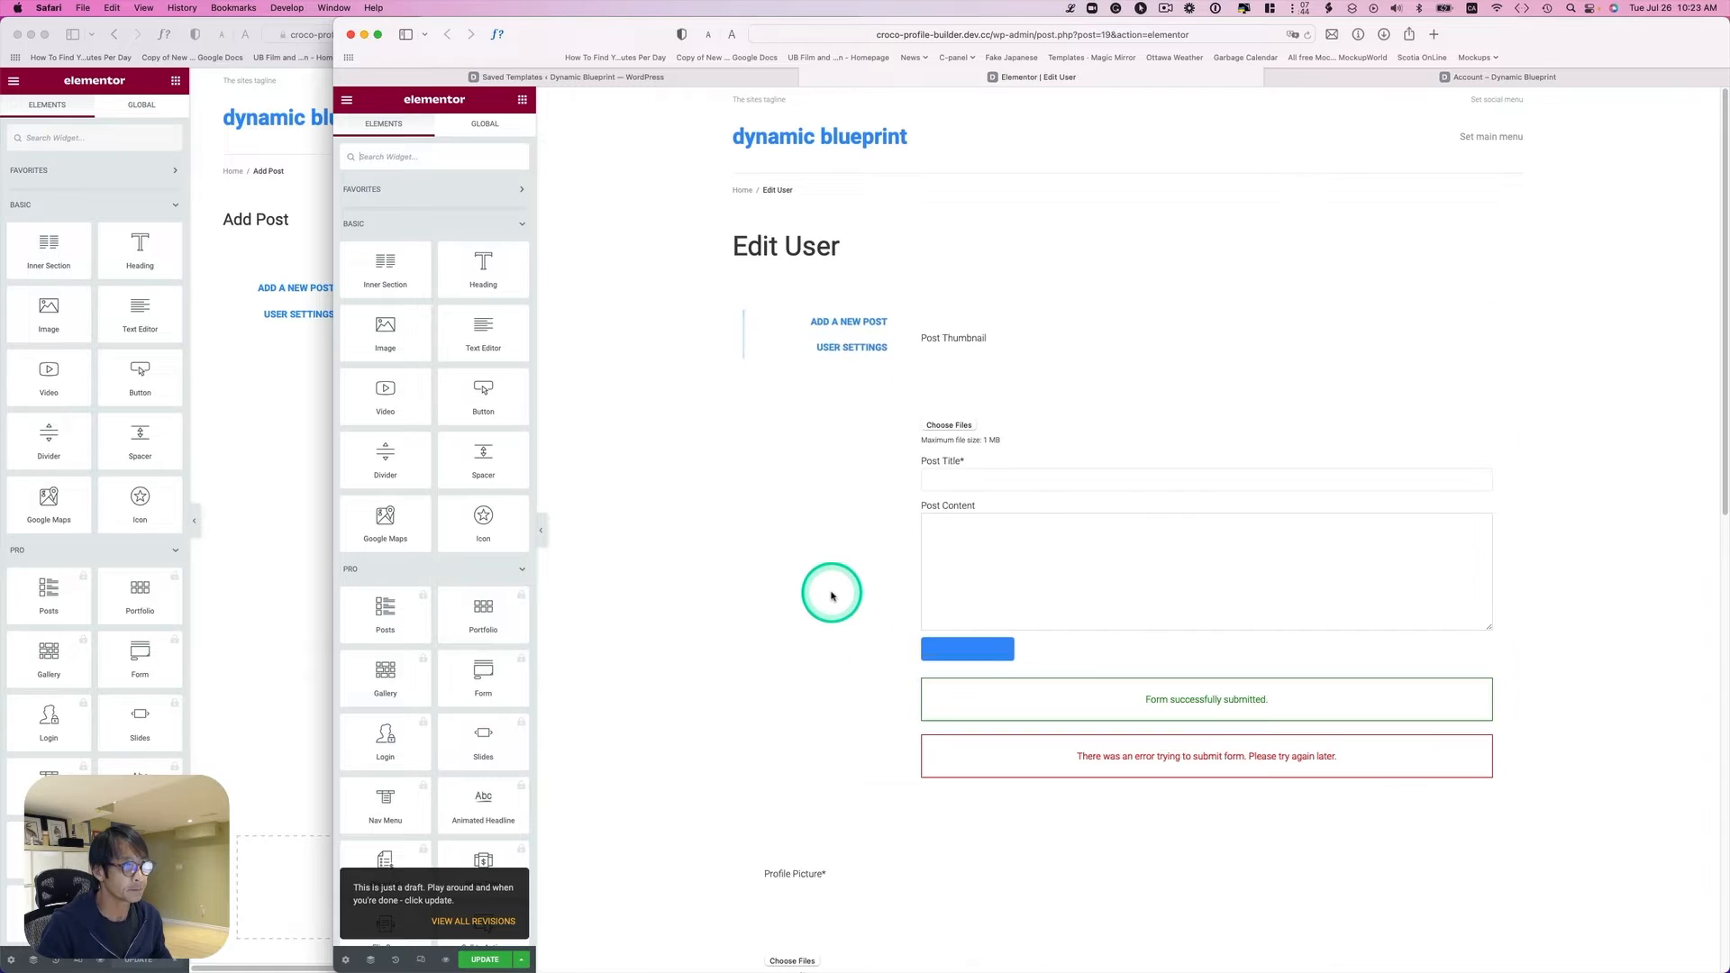
{"action": "left_click", "coordinate": [856, 361]}
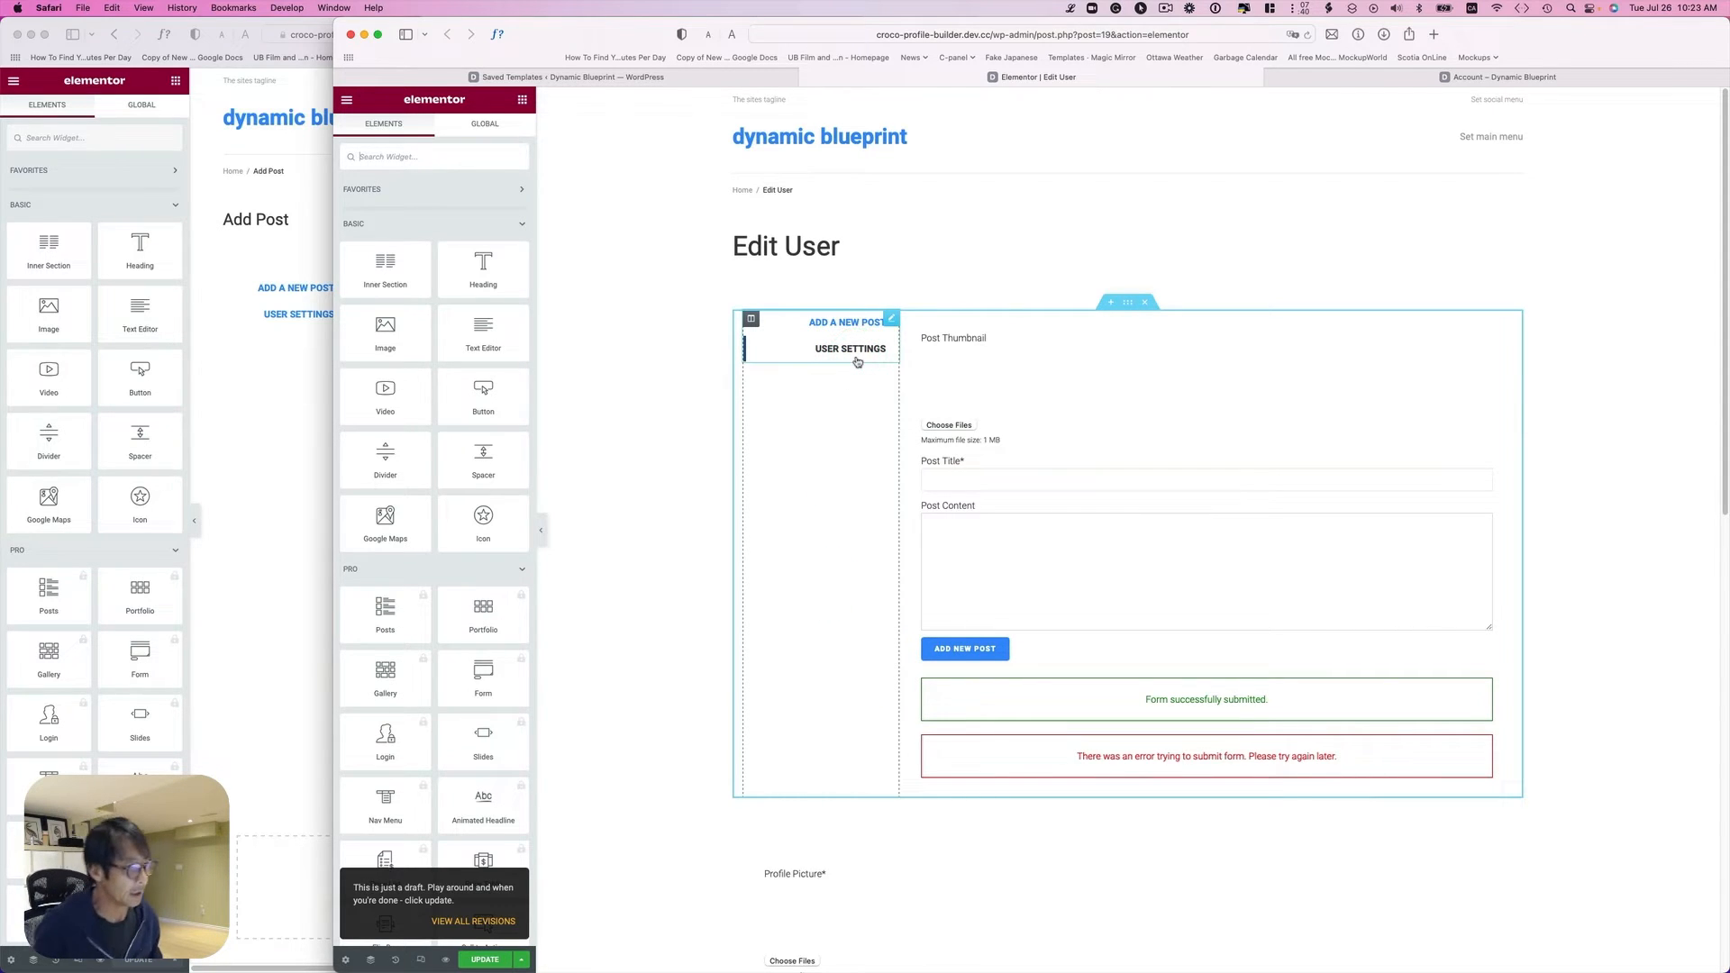
{"action": "left_click", "coordinate": [858, 350]}
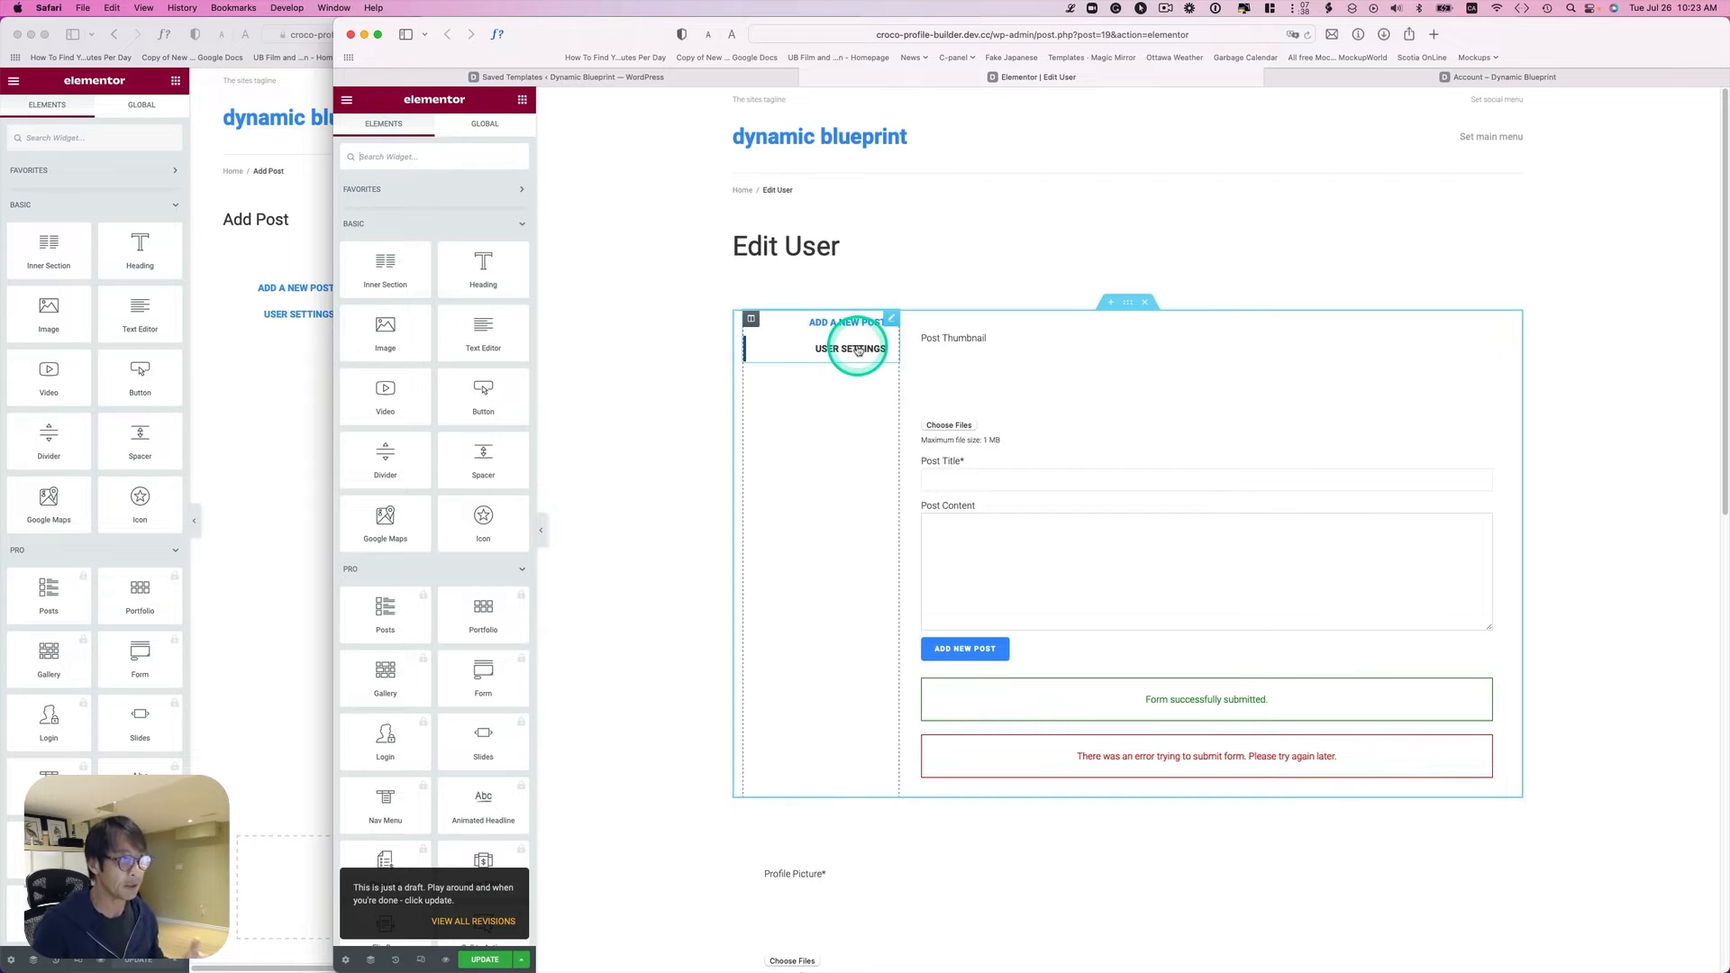
Step: Delete the New Post form from the inserted profile menu section in the Edit User template
{"action": "left_click", "coordinate": [1142, 397]}
{"action": "scroll", "coordinate": [1175, 416], "scroll_direction": "down", "scroll_amount": 1}
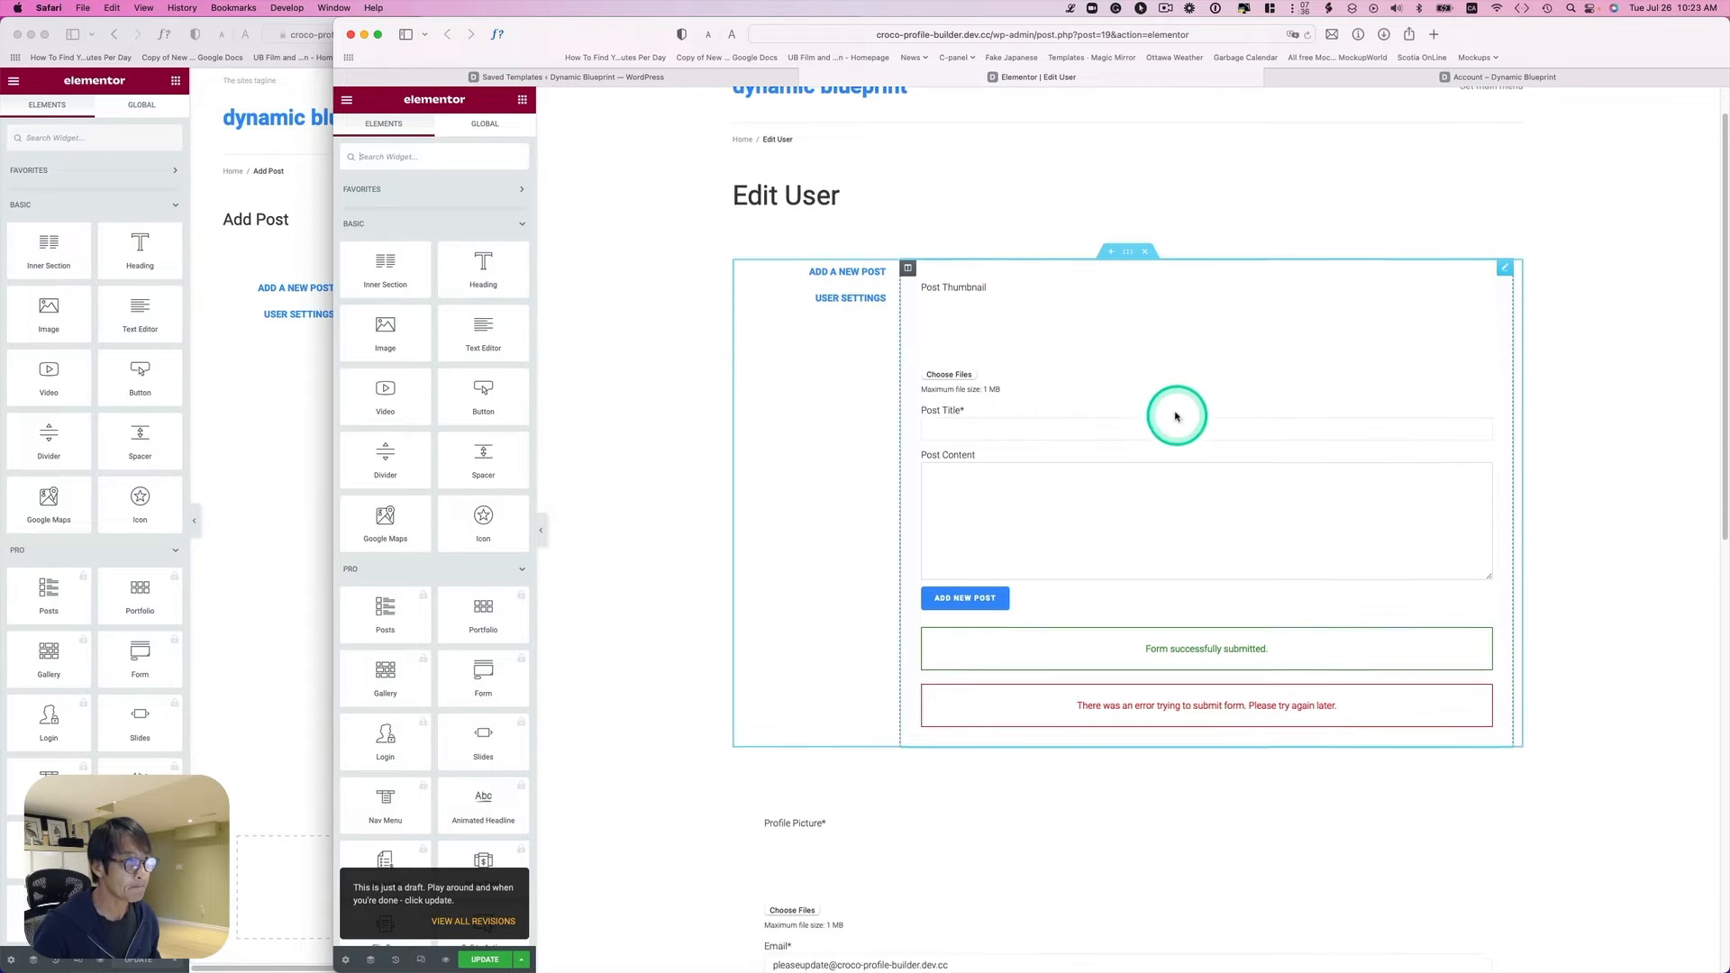
{"action": "scroll", "coordinate": [1175, 416], "scroll_direction": "down", "scroll_amount": 1}
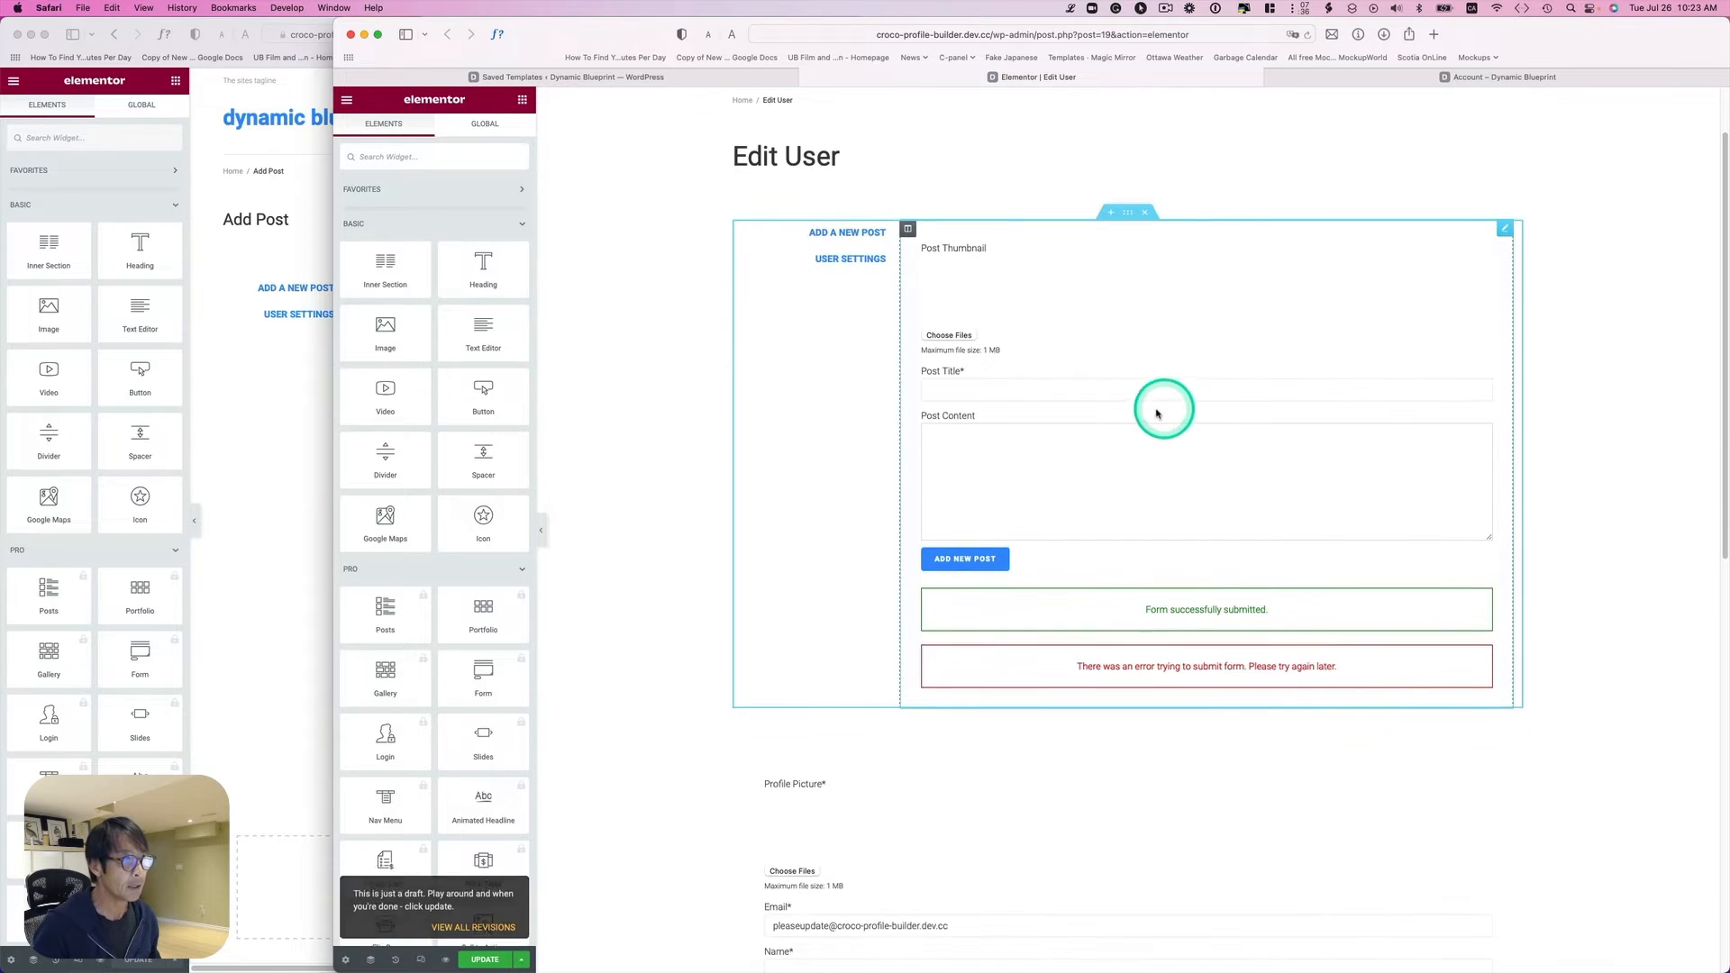
{"action": "right_click", "coordinate": [1501, 235]}
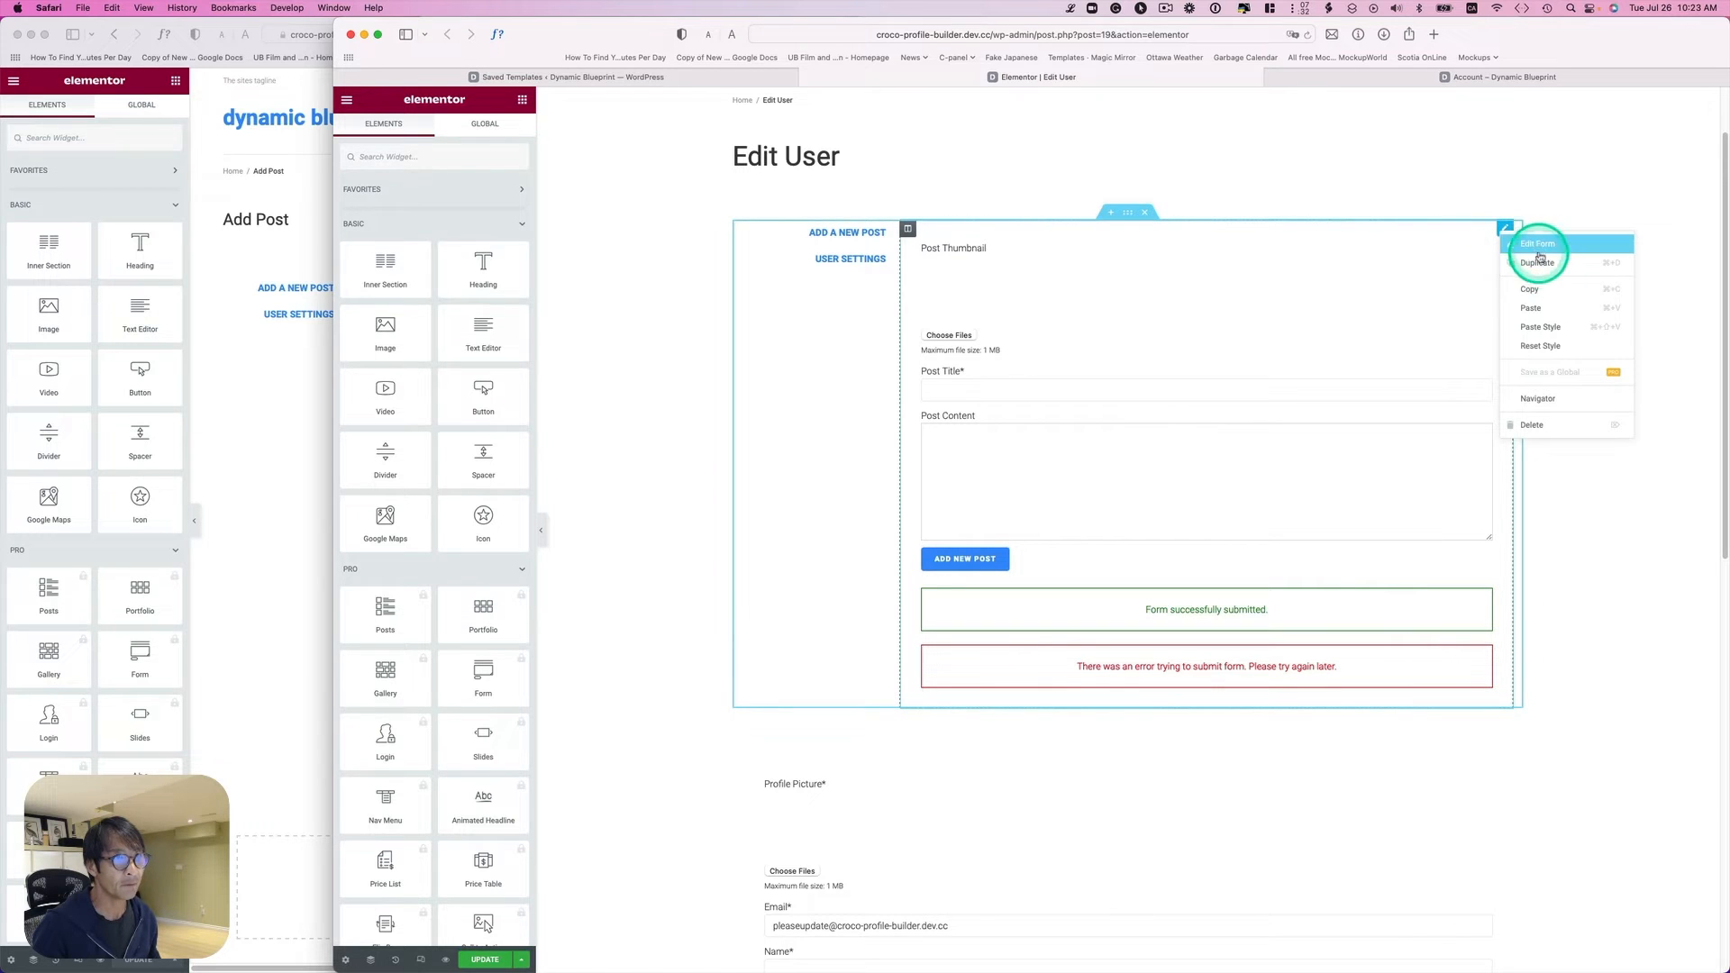
{"action": "left_click", "coordinate": [1536, 245]}
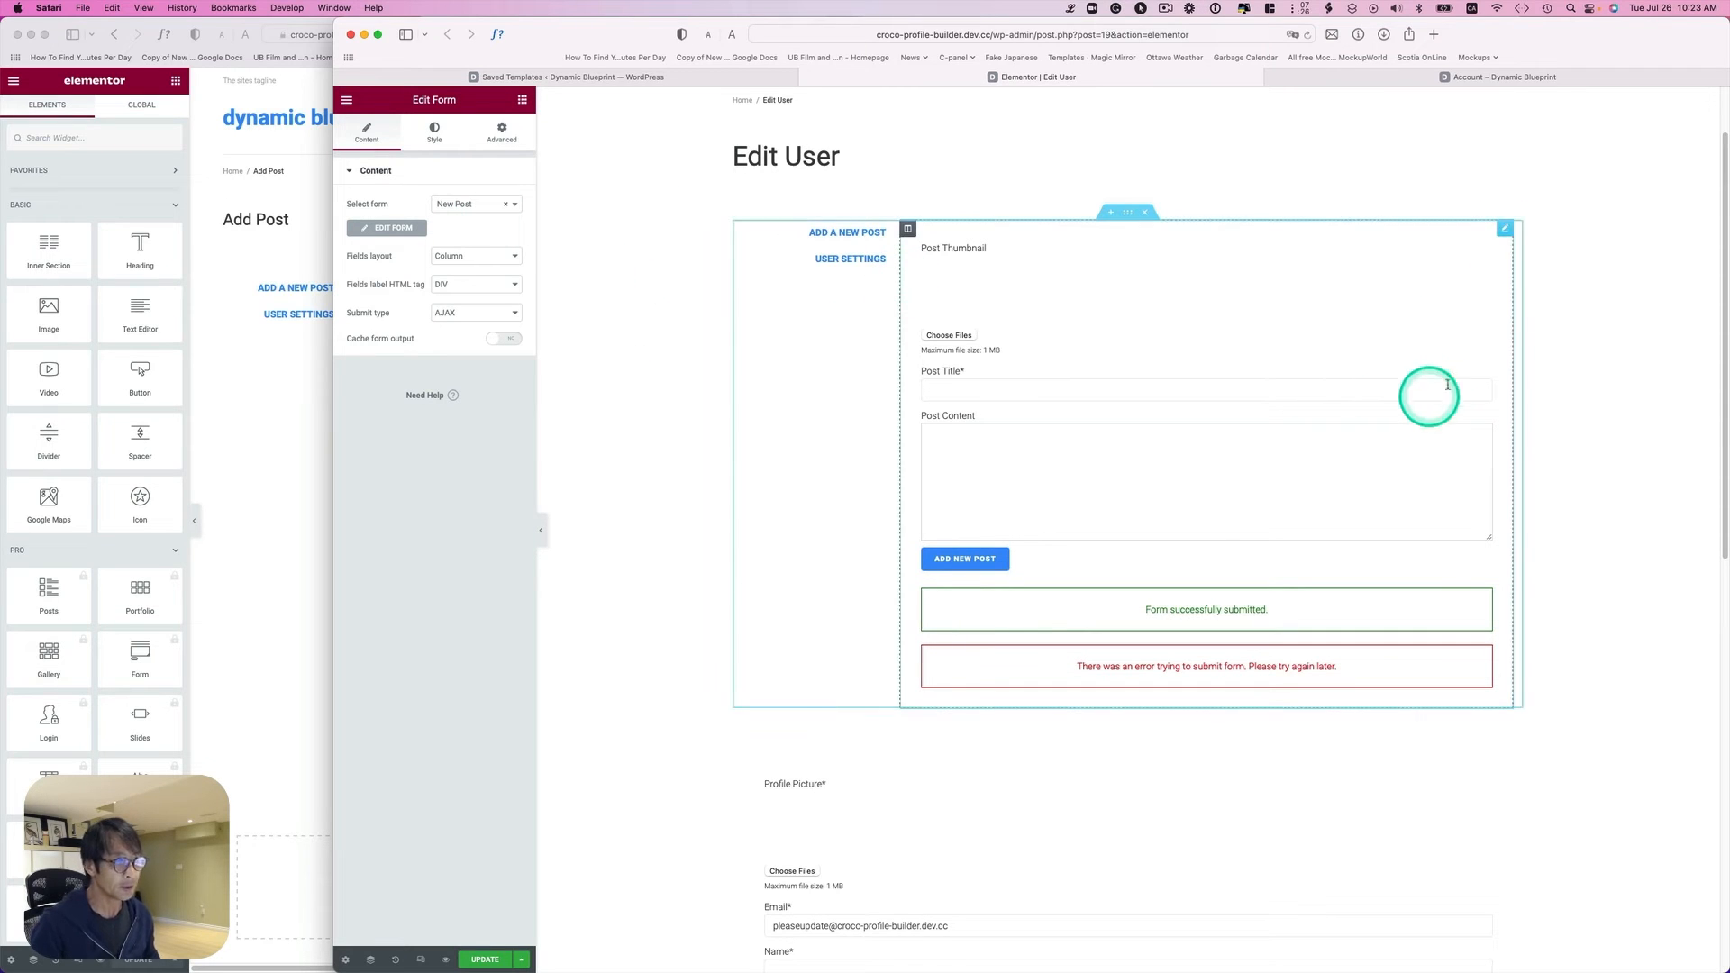
{"action": "right_click", "coordinate": [1501, 232]}
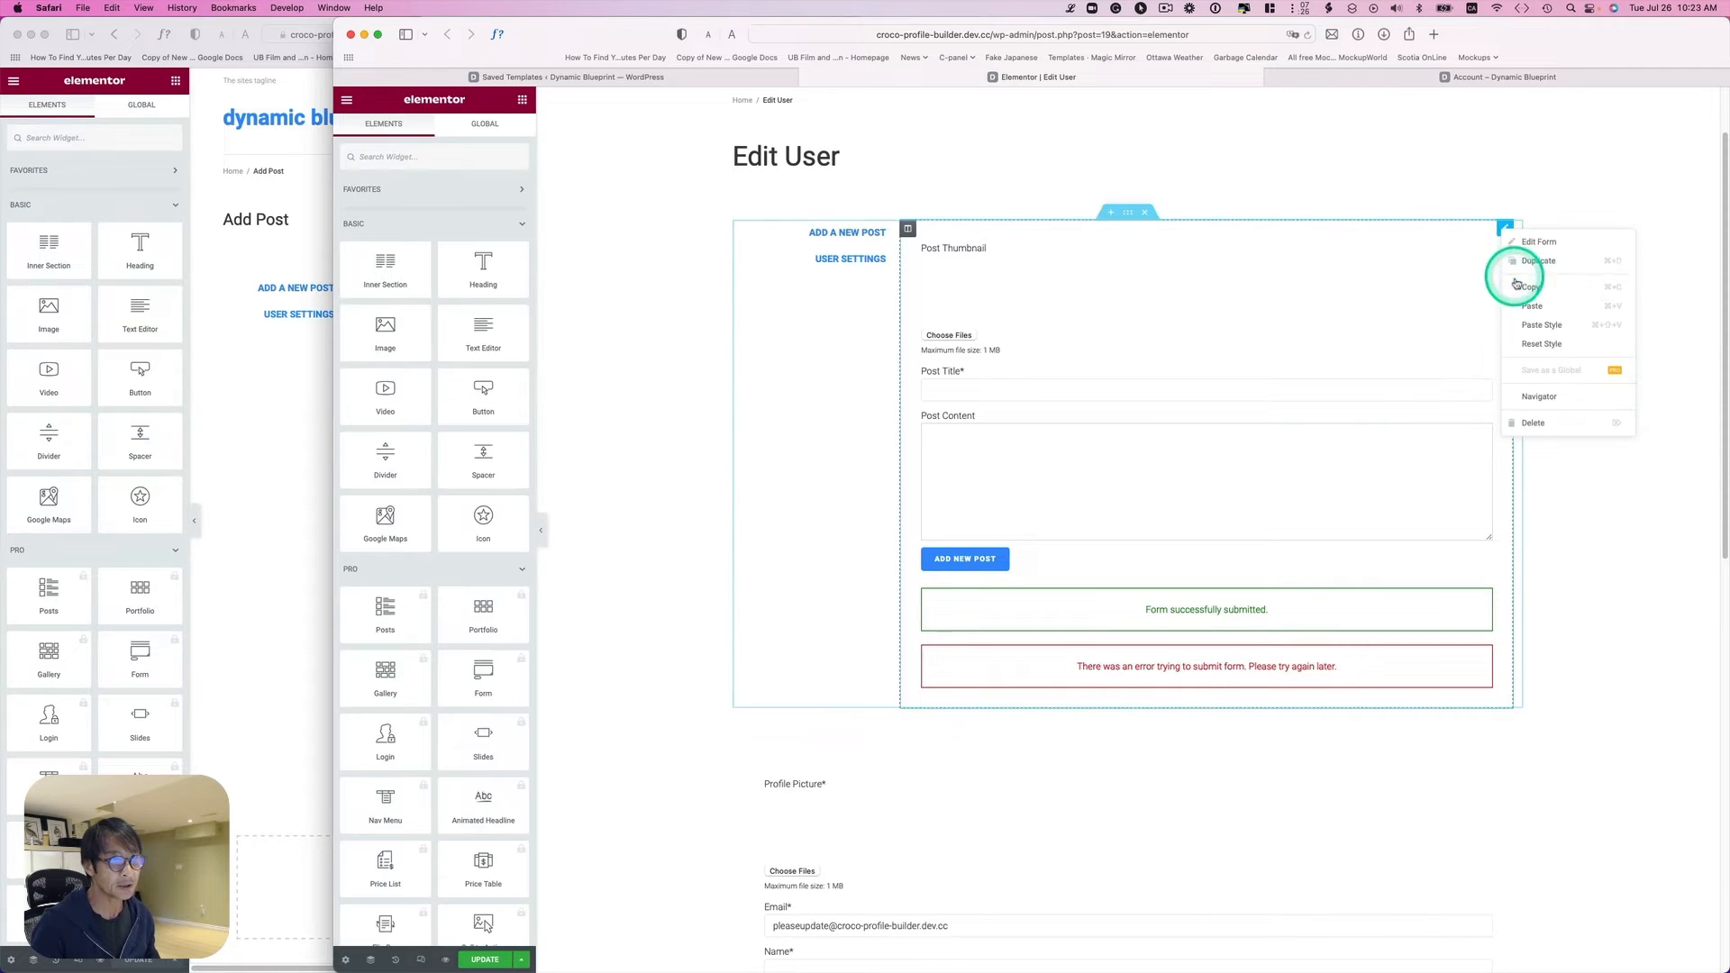
{"action": "left_click", "coordinate": [1544, 413]}
Step: Copy the Edit User form from the lower section into the empty column beside the profile menu
{"action": "scroll", "coordinate": [1270, 536], "scroll_direction": "down", "scroll_amount": 3}
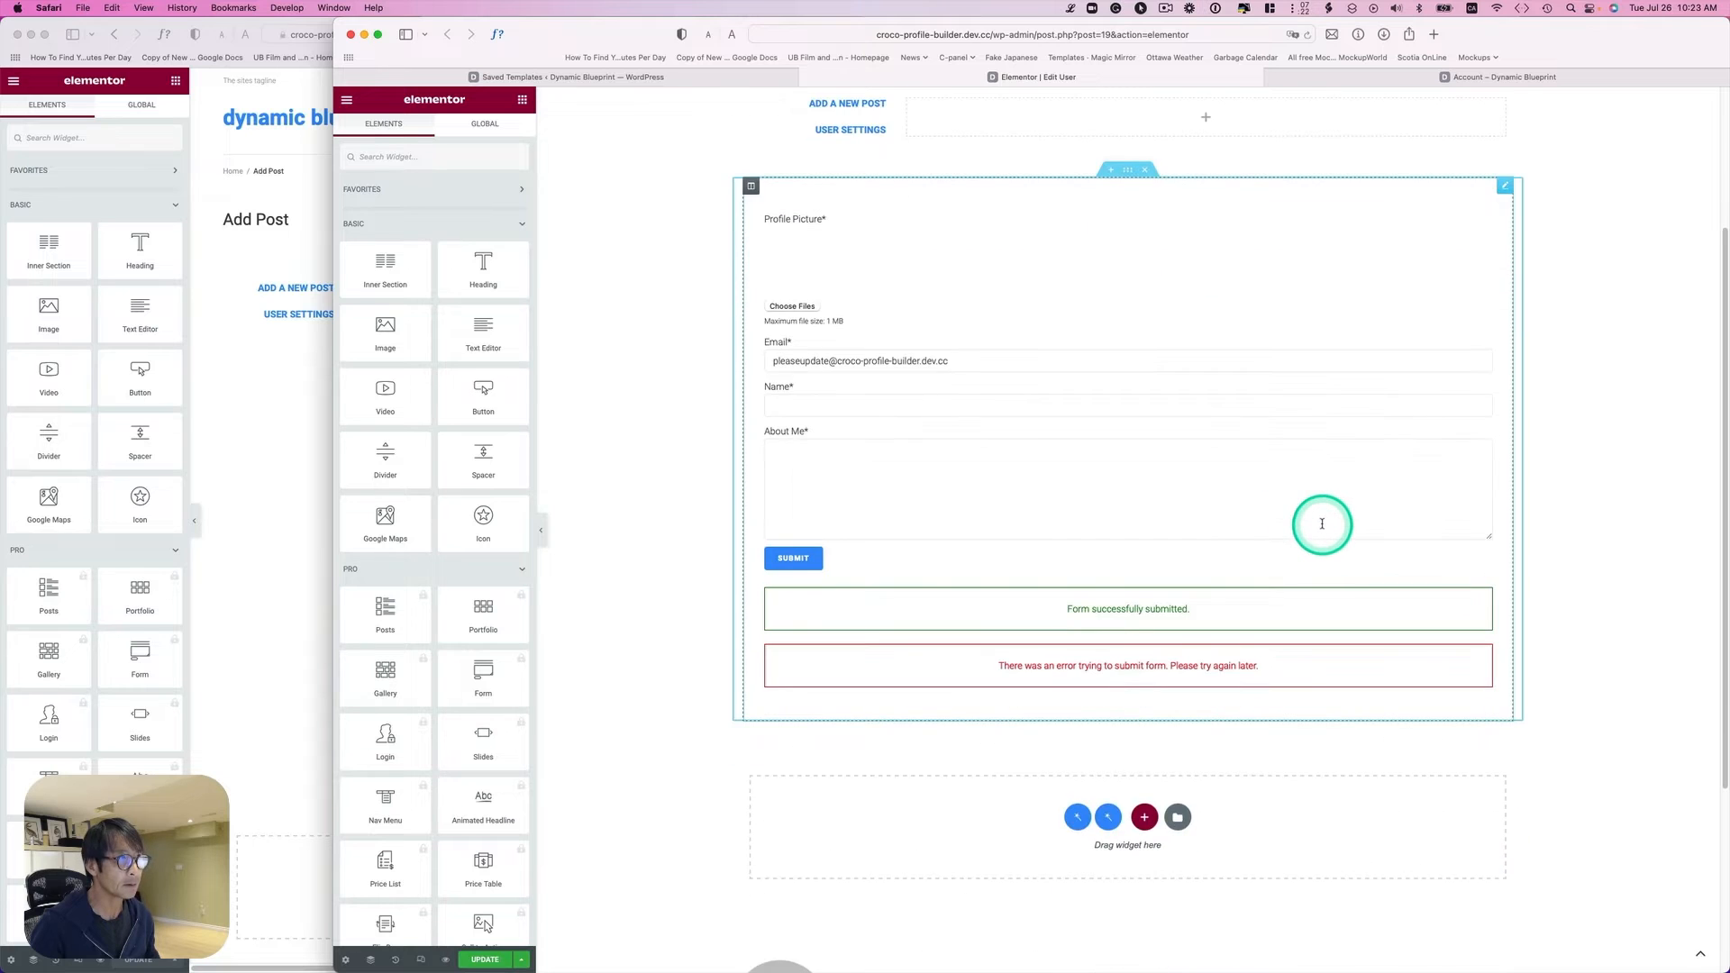
{"action": "scroll", "coordinate": [1319, 524], "scroll_direction": "up", "scroll_amount": 3}
{"action": "scroll", "coordinate": [1320, 522], "scroll_direction": "down", "scroll_amount": 3}
{"action": "scroll", "coordinate": [1320, 522], "scroll_direction": "up", "scroll_amount": 4}
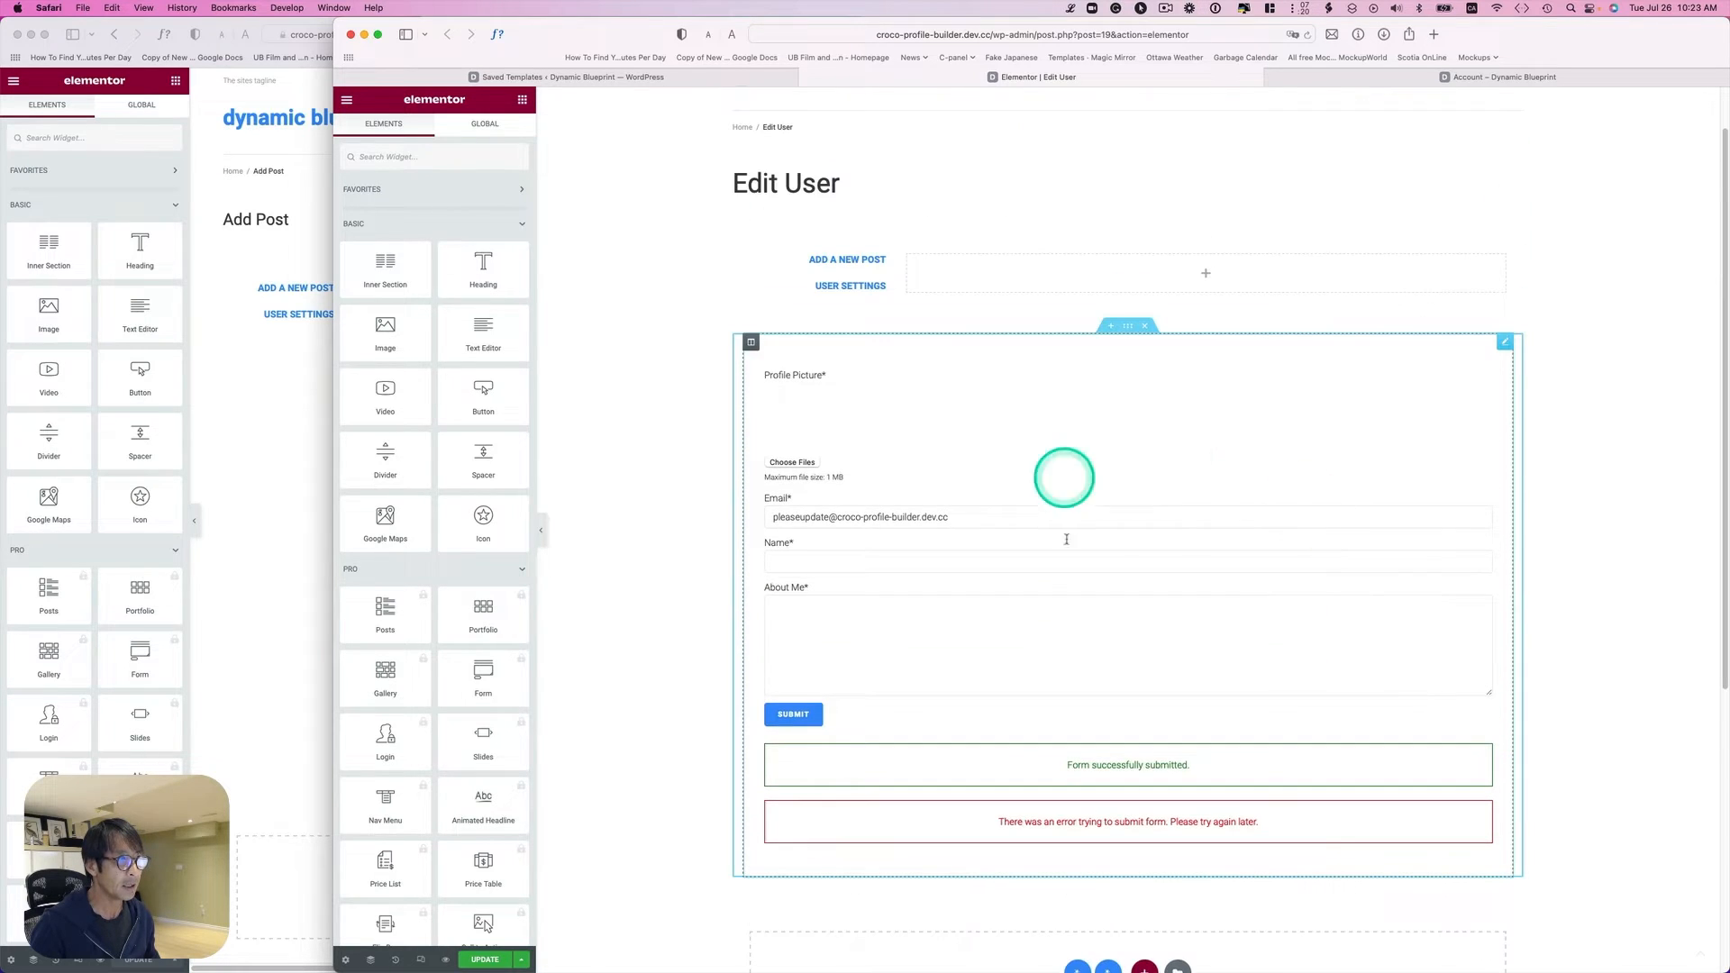
{"action": "left_click", "coordinate": [1505, 344]}
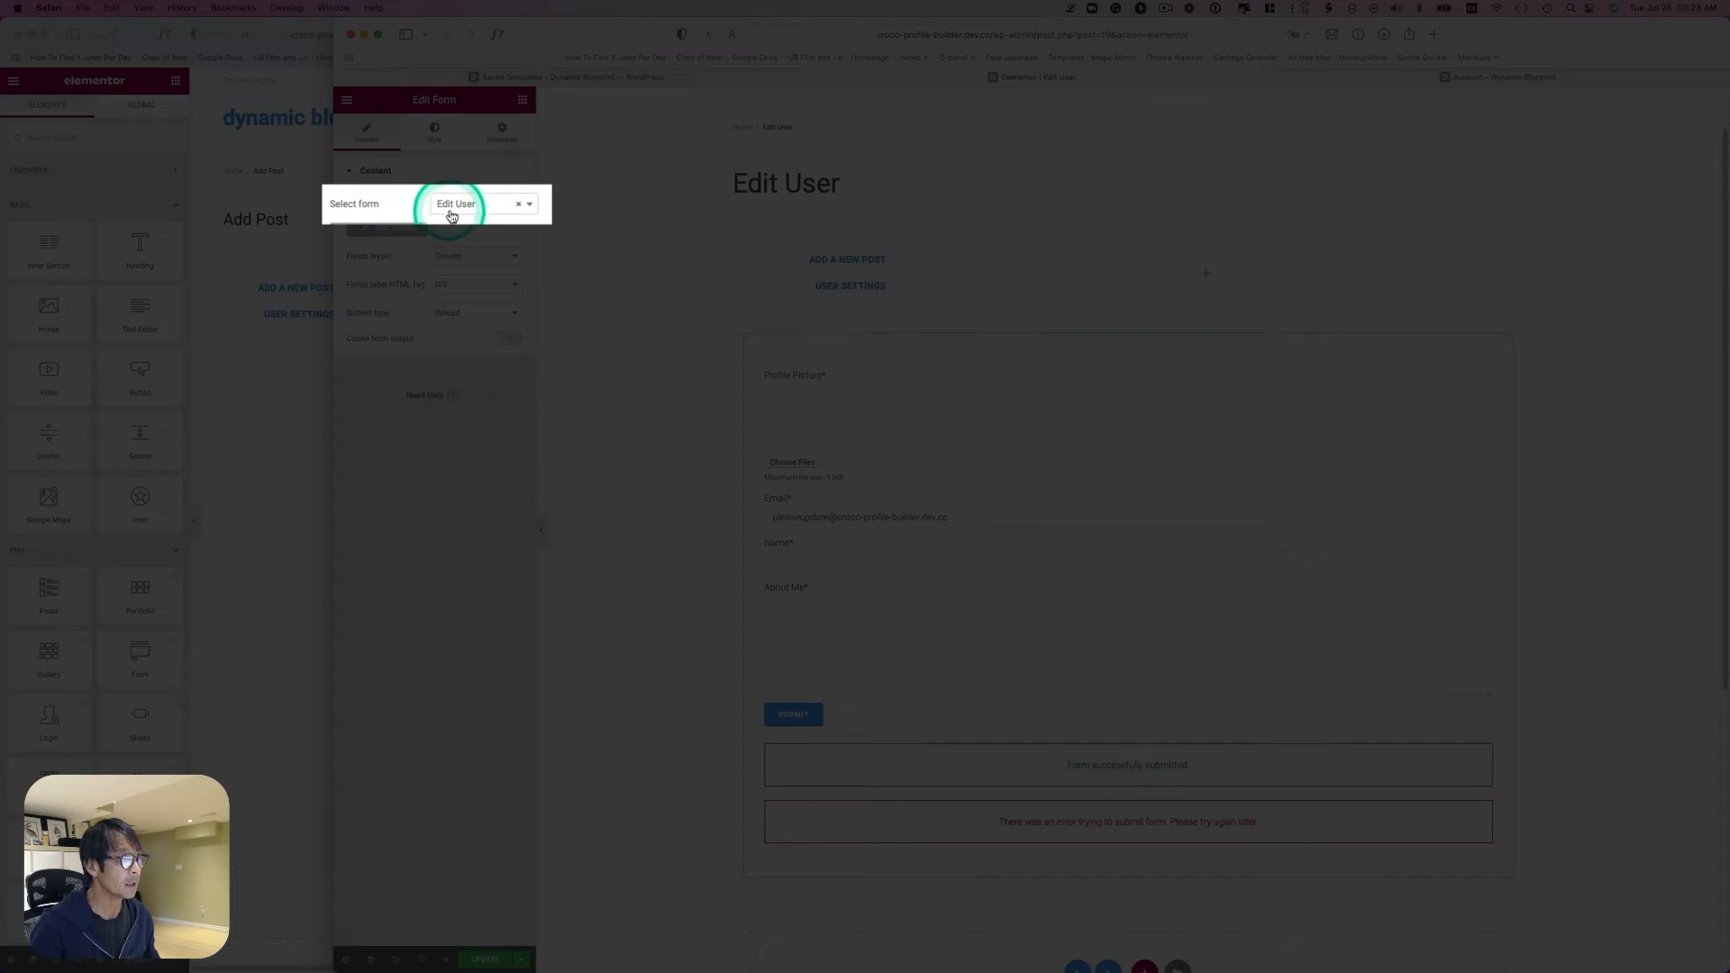
{"action": "left_click_drag", "start_coordinate": [1505, 340], "coordinate": [1178, 327]}
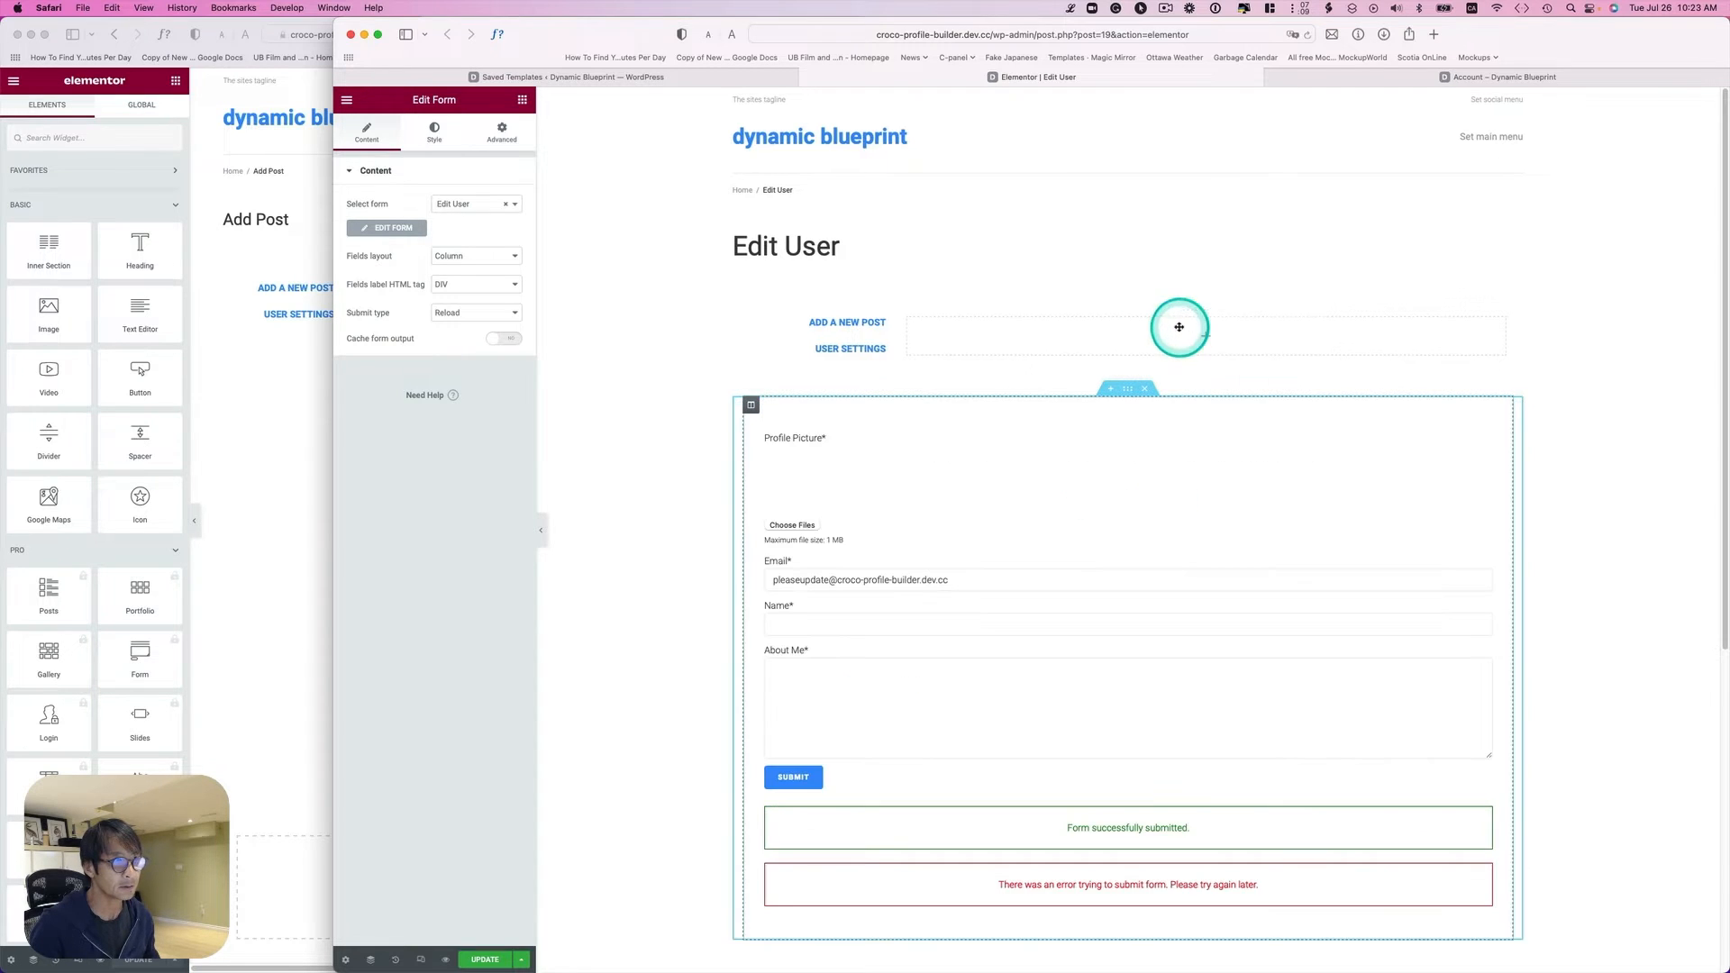
{"action": "right_click", "coordinate": [1505, 404]}
{"action": "left_click", "coordinate": [1548, 460]}
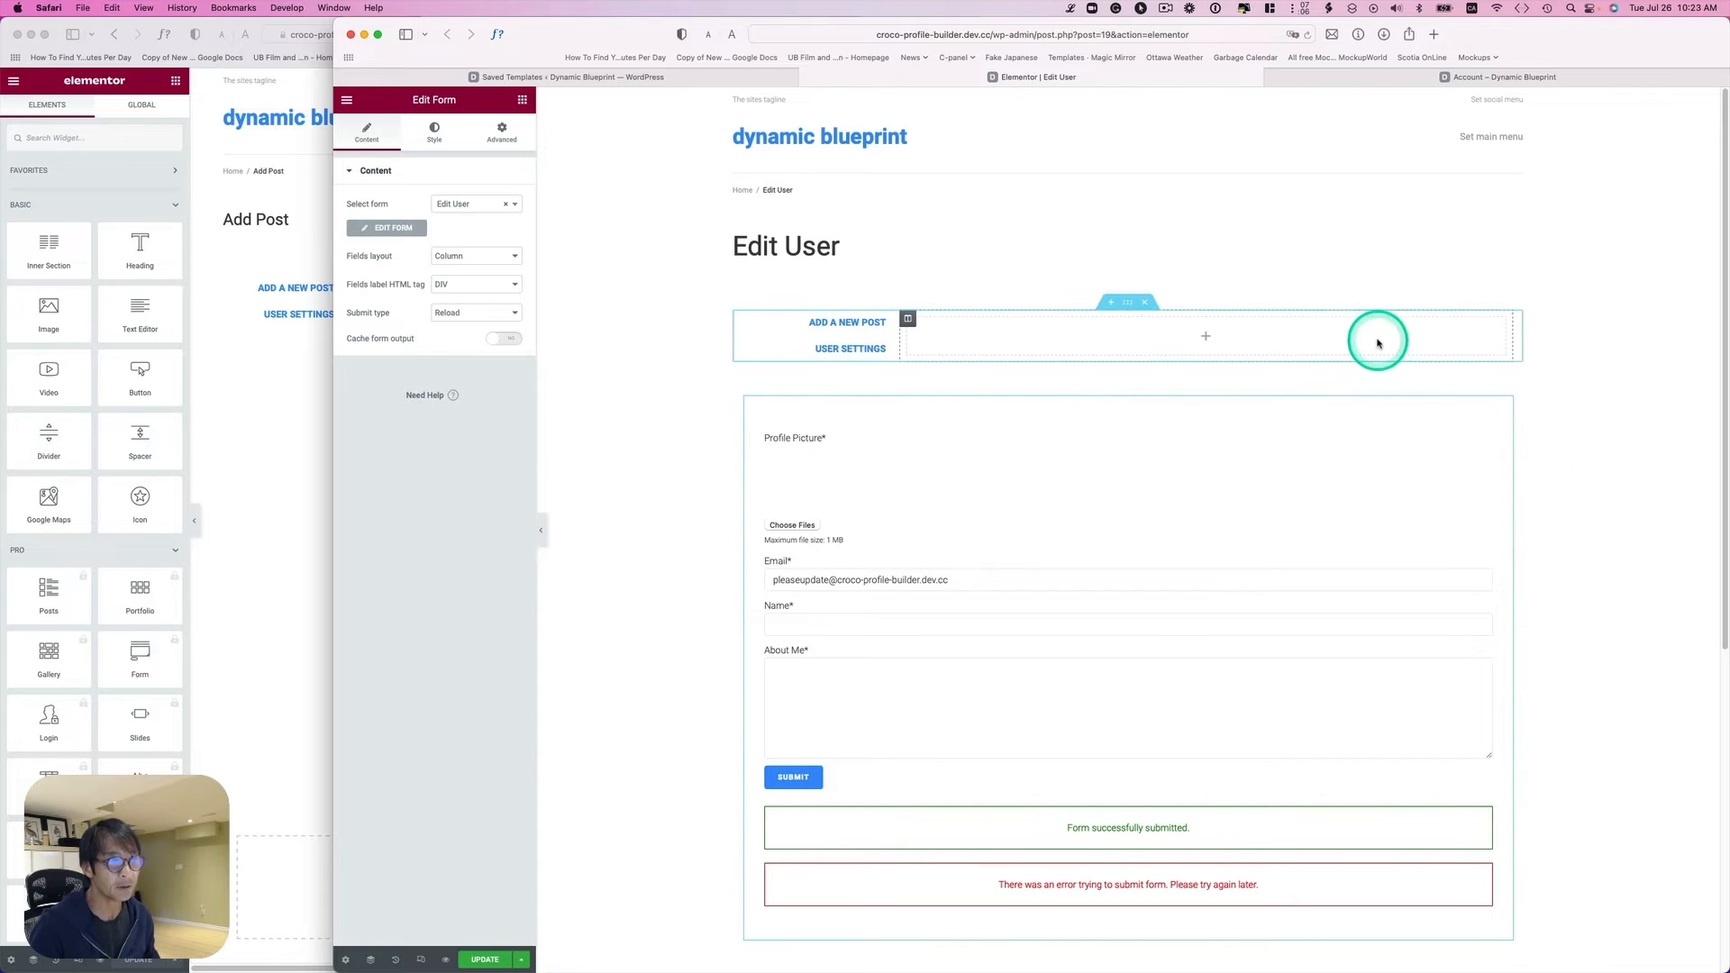
{"action": "right_click", "coordinate": [1370, 340]}
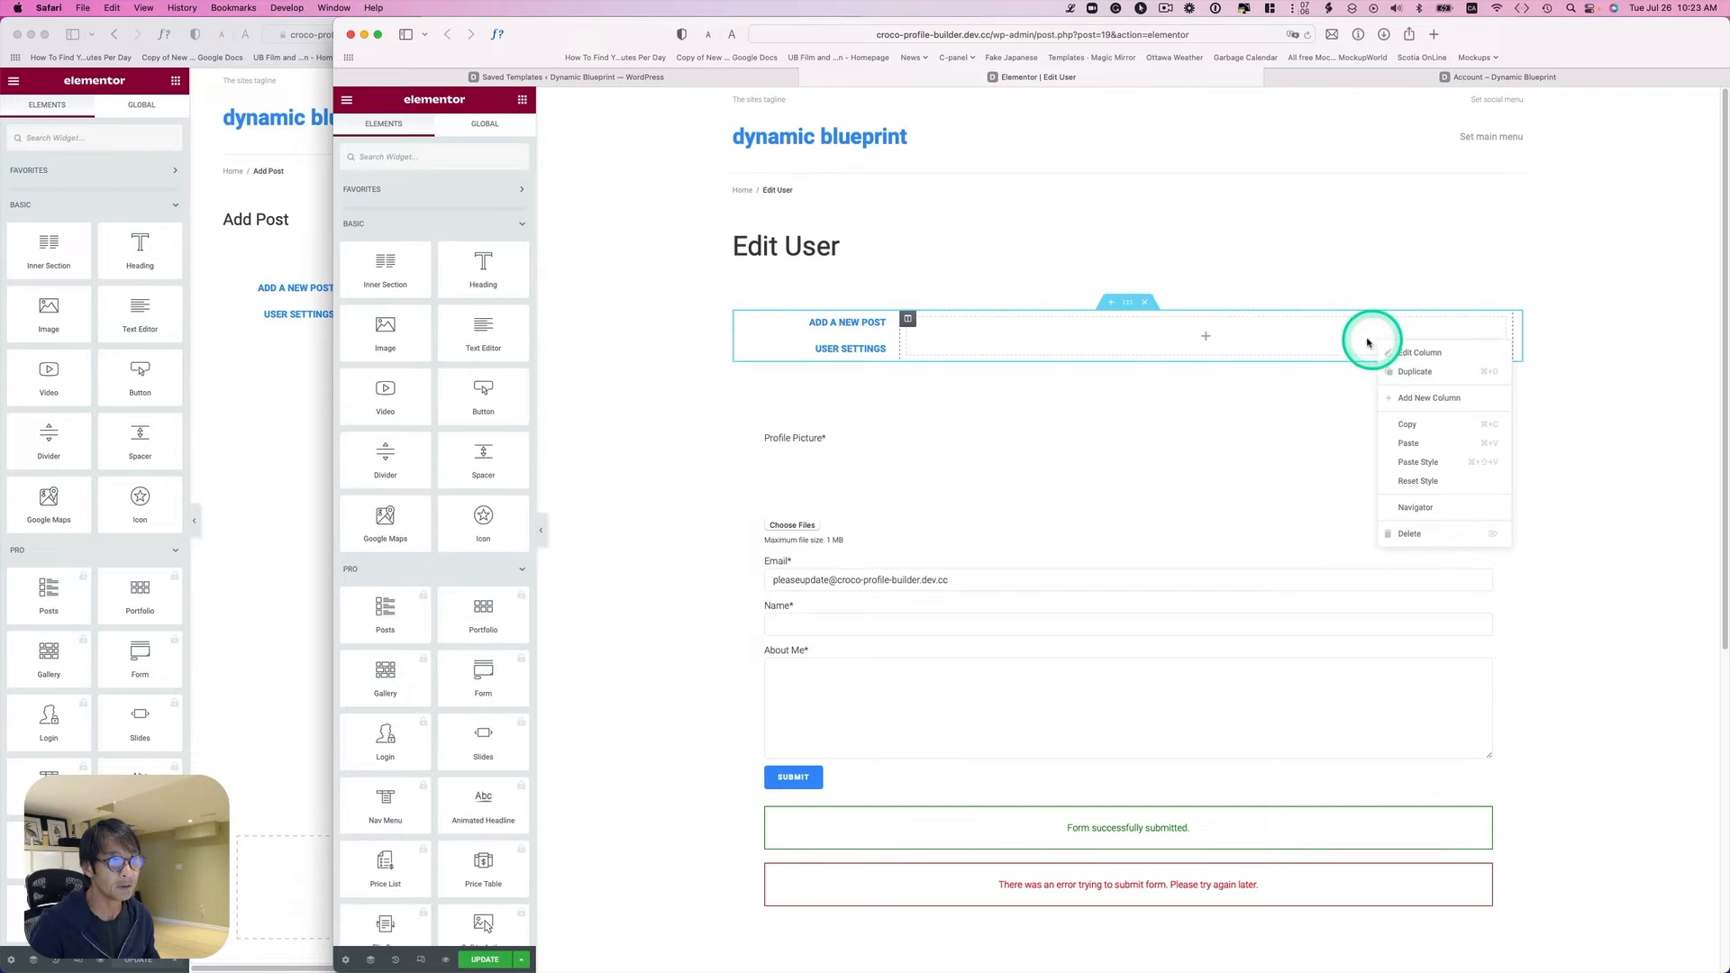
{"action": "left_click", "coordinate": [1426, 436]}
Step: Delete the lower section holding the original Edit User form and update the template
{"action": "scroll", "coordinate": [1261, 618], "scroll_direction": "down", "scroll_amount": 3}
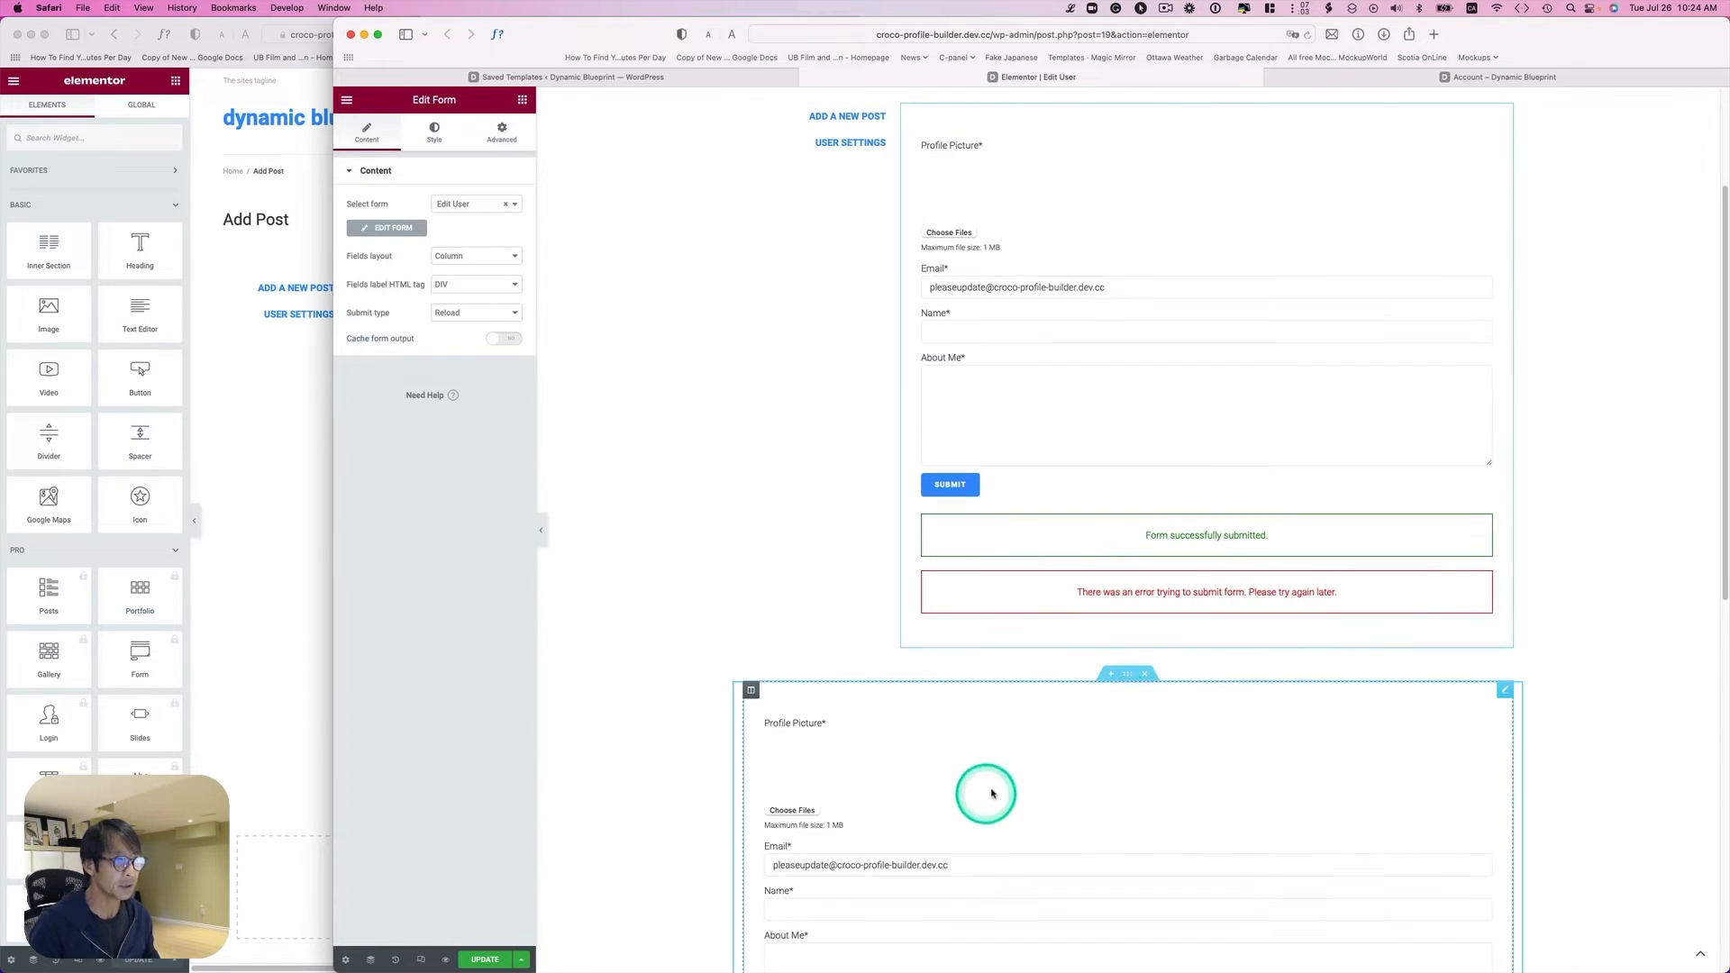
{"action": "left_click", "coordinate": [1144, 674]}
{"action": "left_click", "coordinate": [484, 960]}
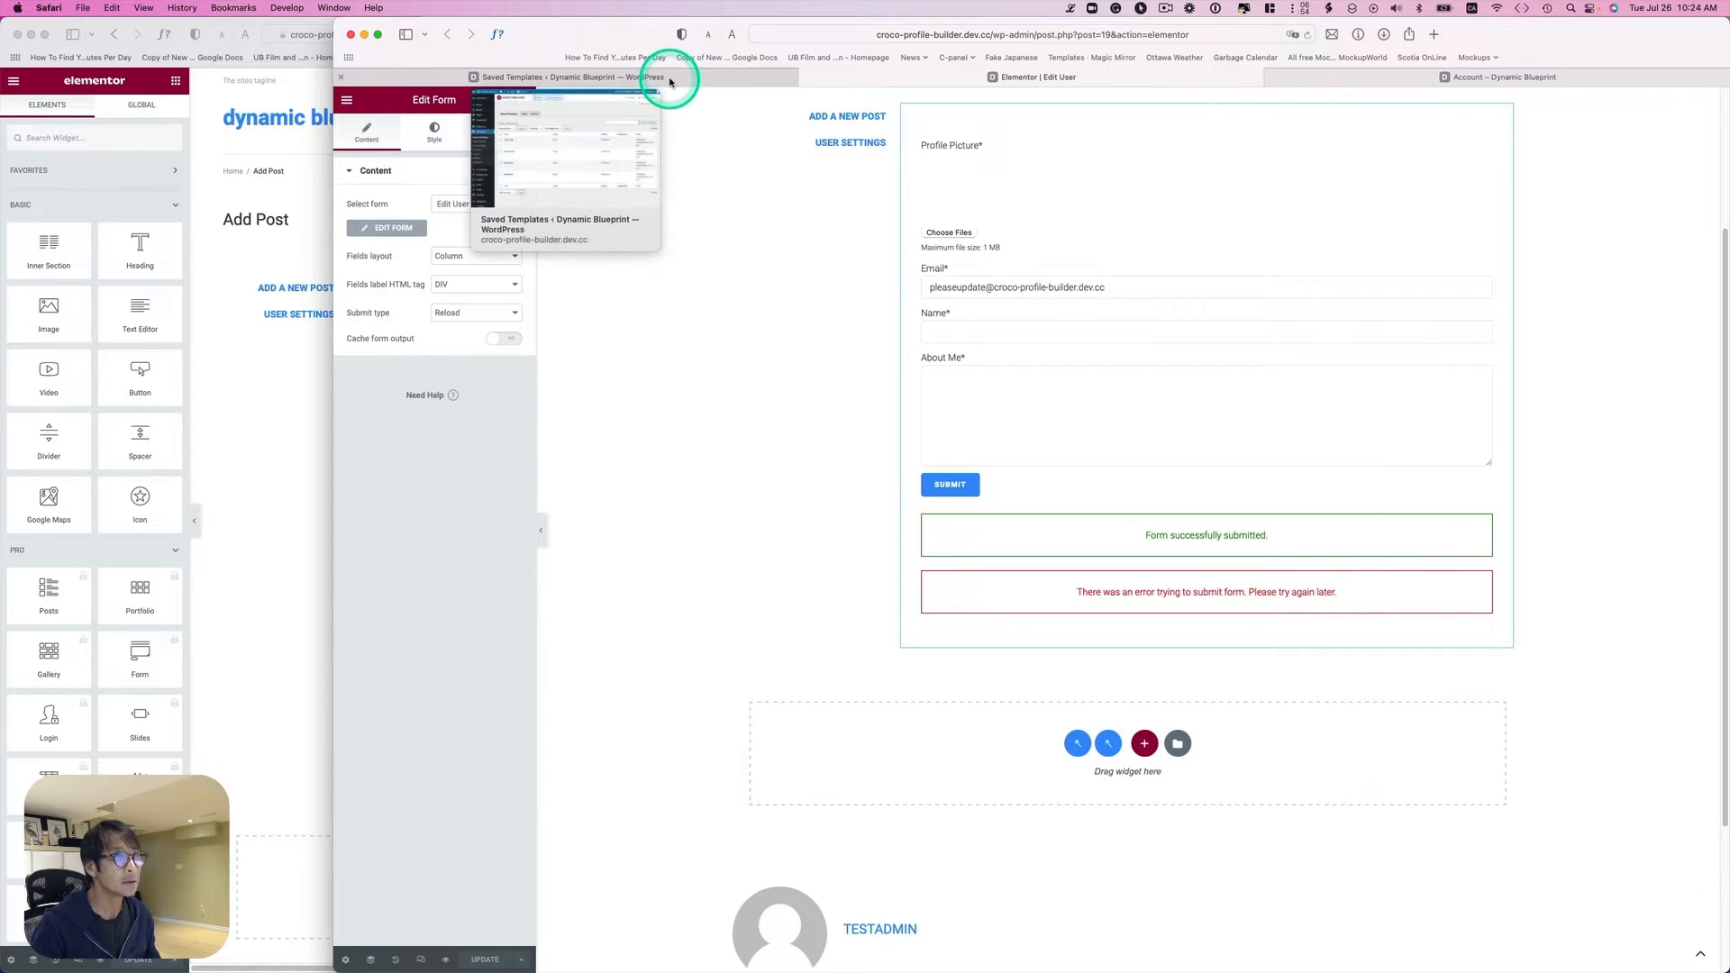
Step: Open User Settings from the profile menu on the front-end Account page to check the subpage
{"action": "left_click", "coordinate": [1479, 79]}
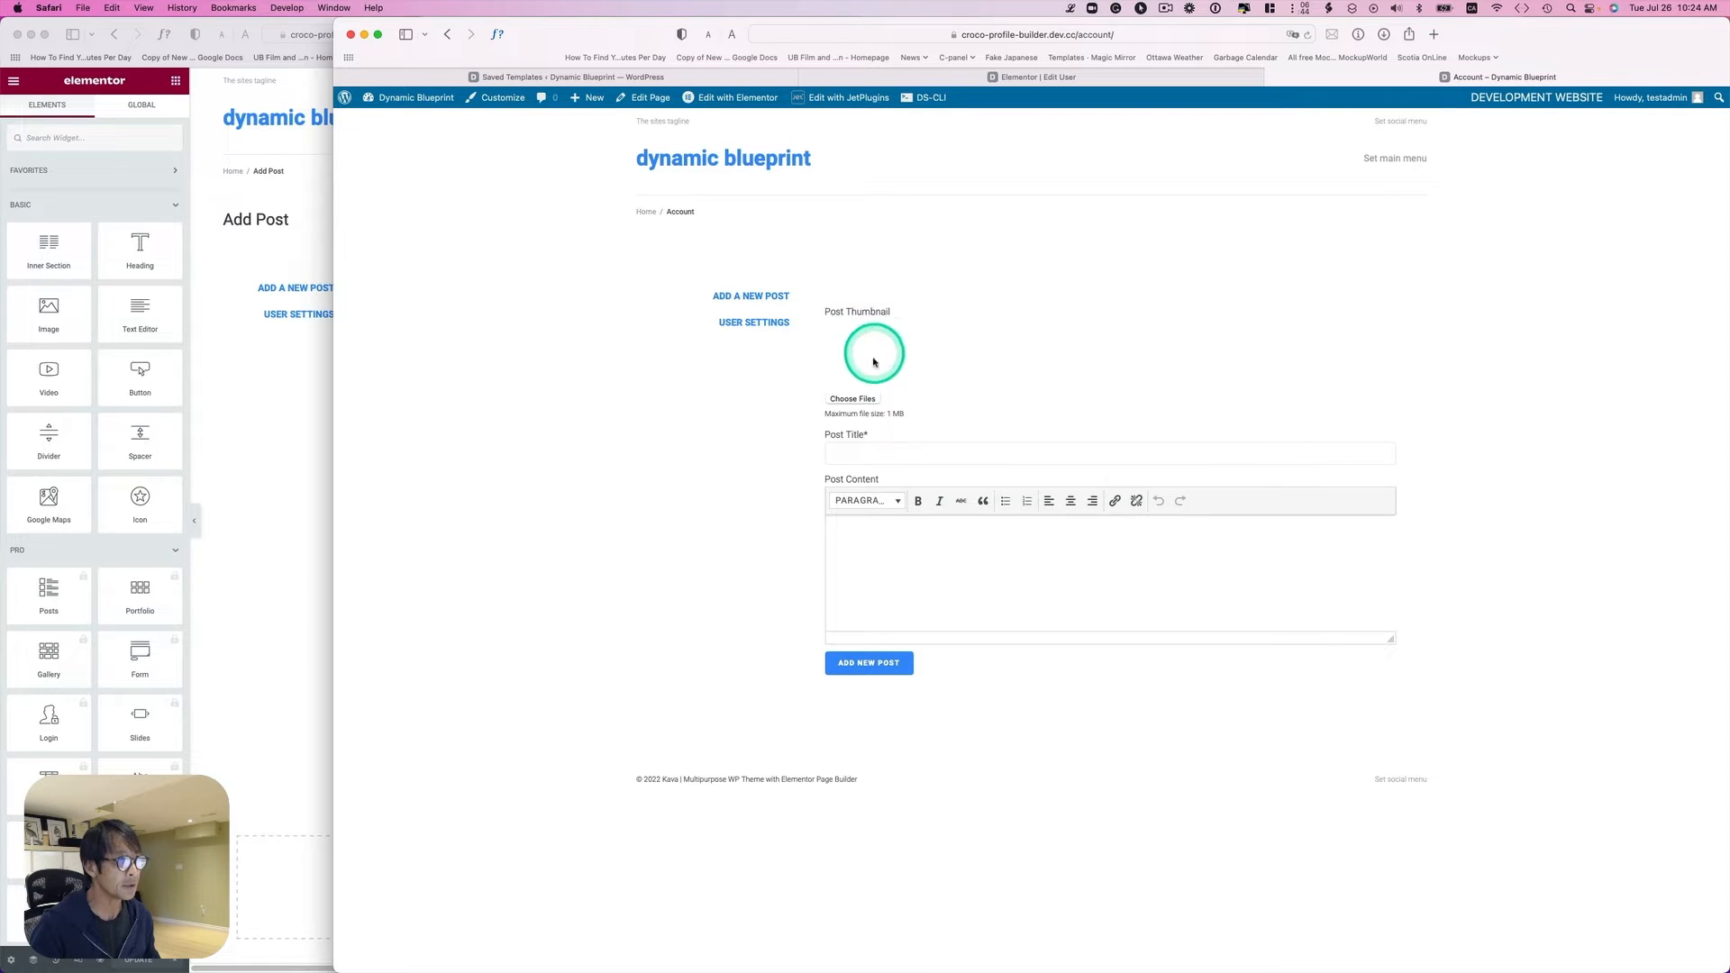
{"action": "left_click", "coordinate": [764, 326]}
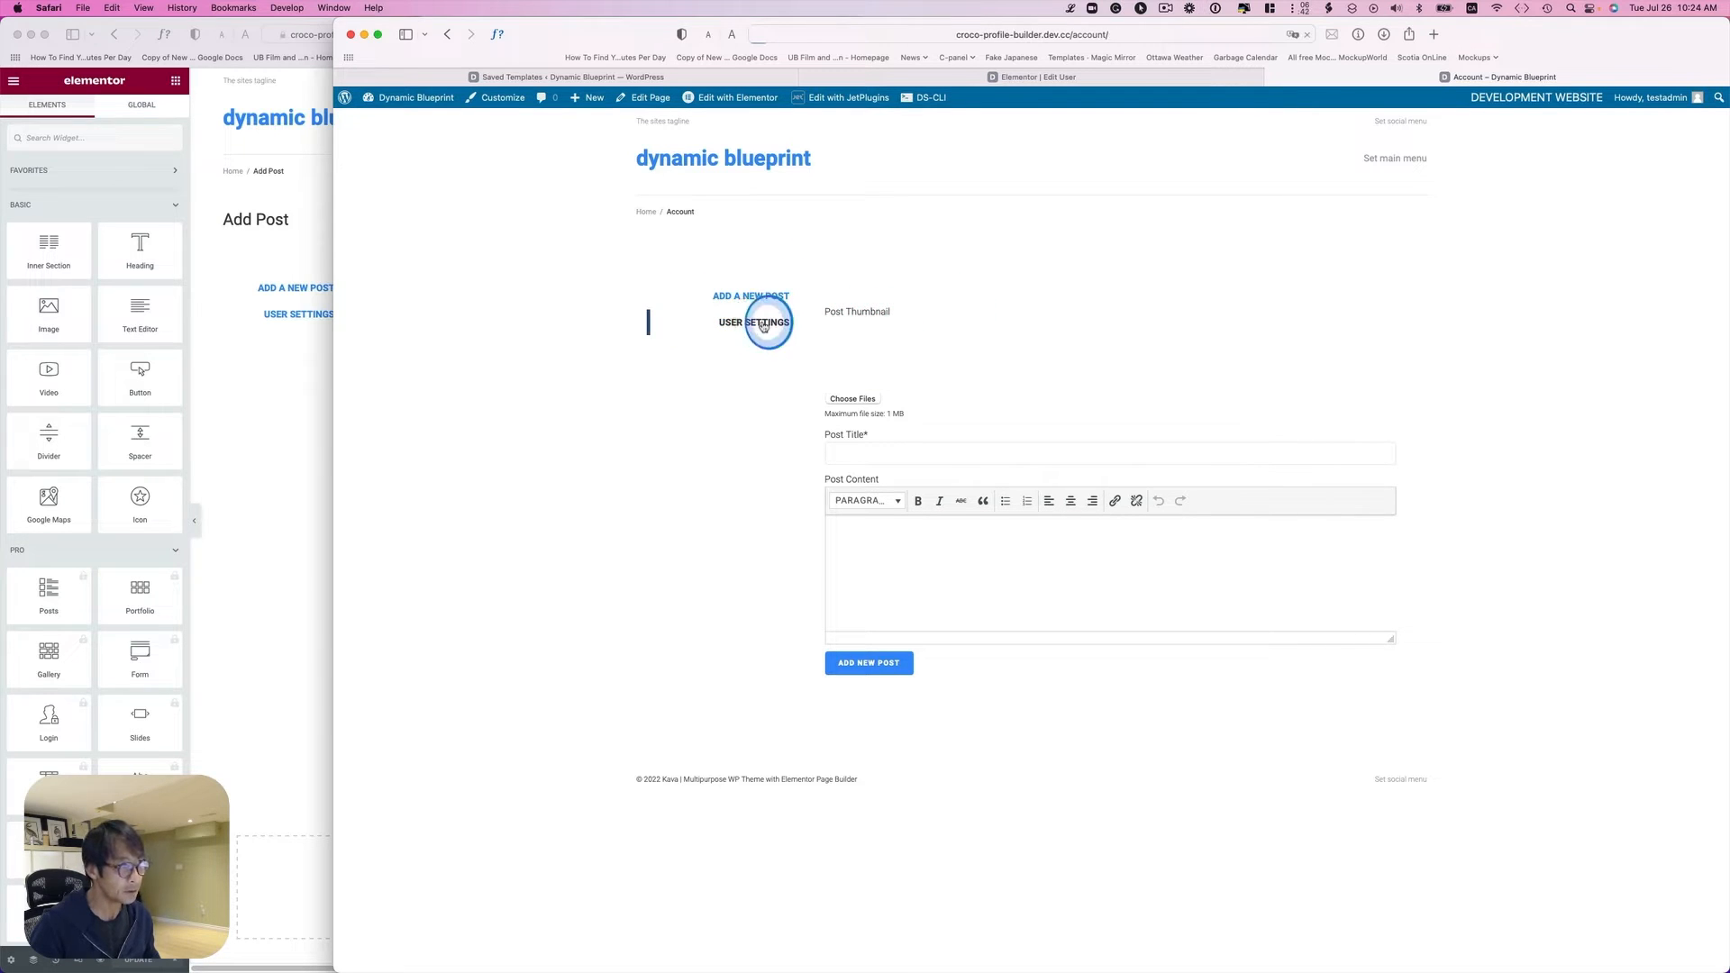
{"action": "left_click", "coordinate": [709, 331]}
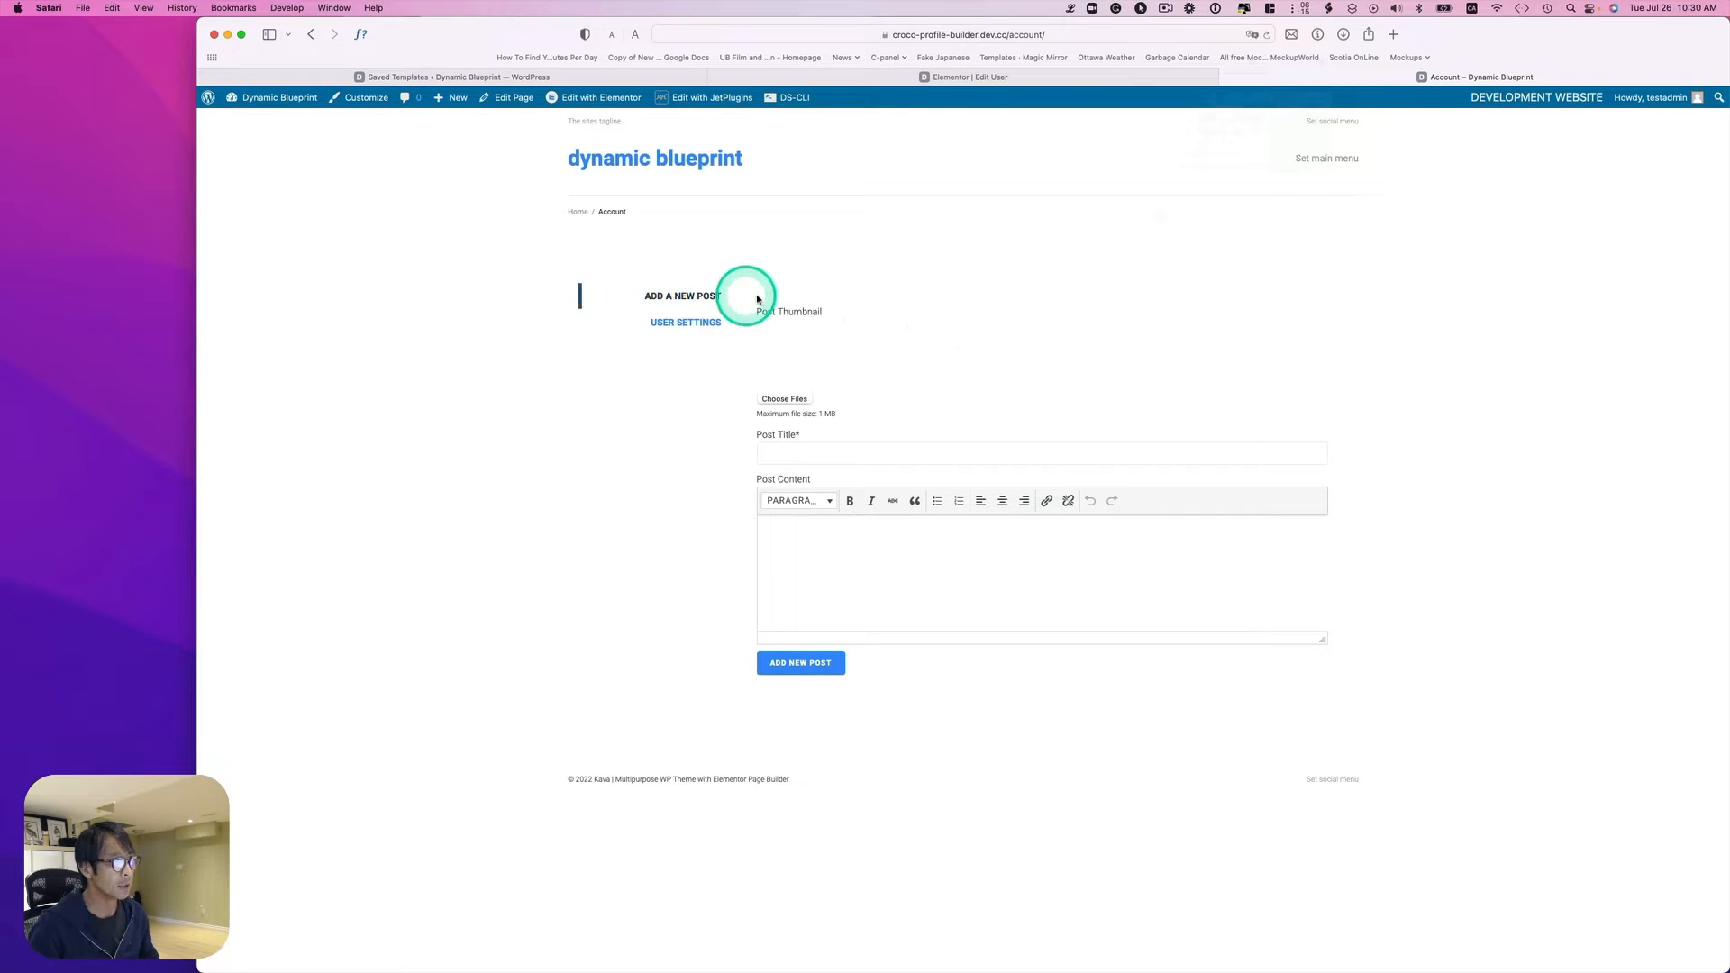
Step: Upload the photo of two people seated in armchairs as the post thumbnail in the Add a New Post form
{"action": "left_click", "coordinate": [783, 400]}
{"action": "left_click", "coordinate": [820, 396]}
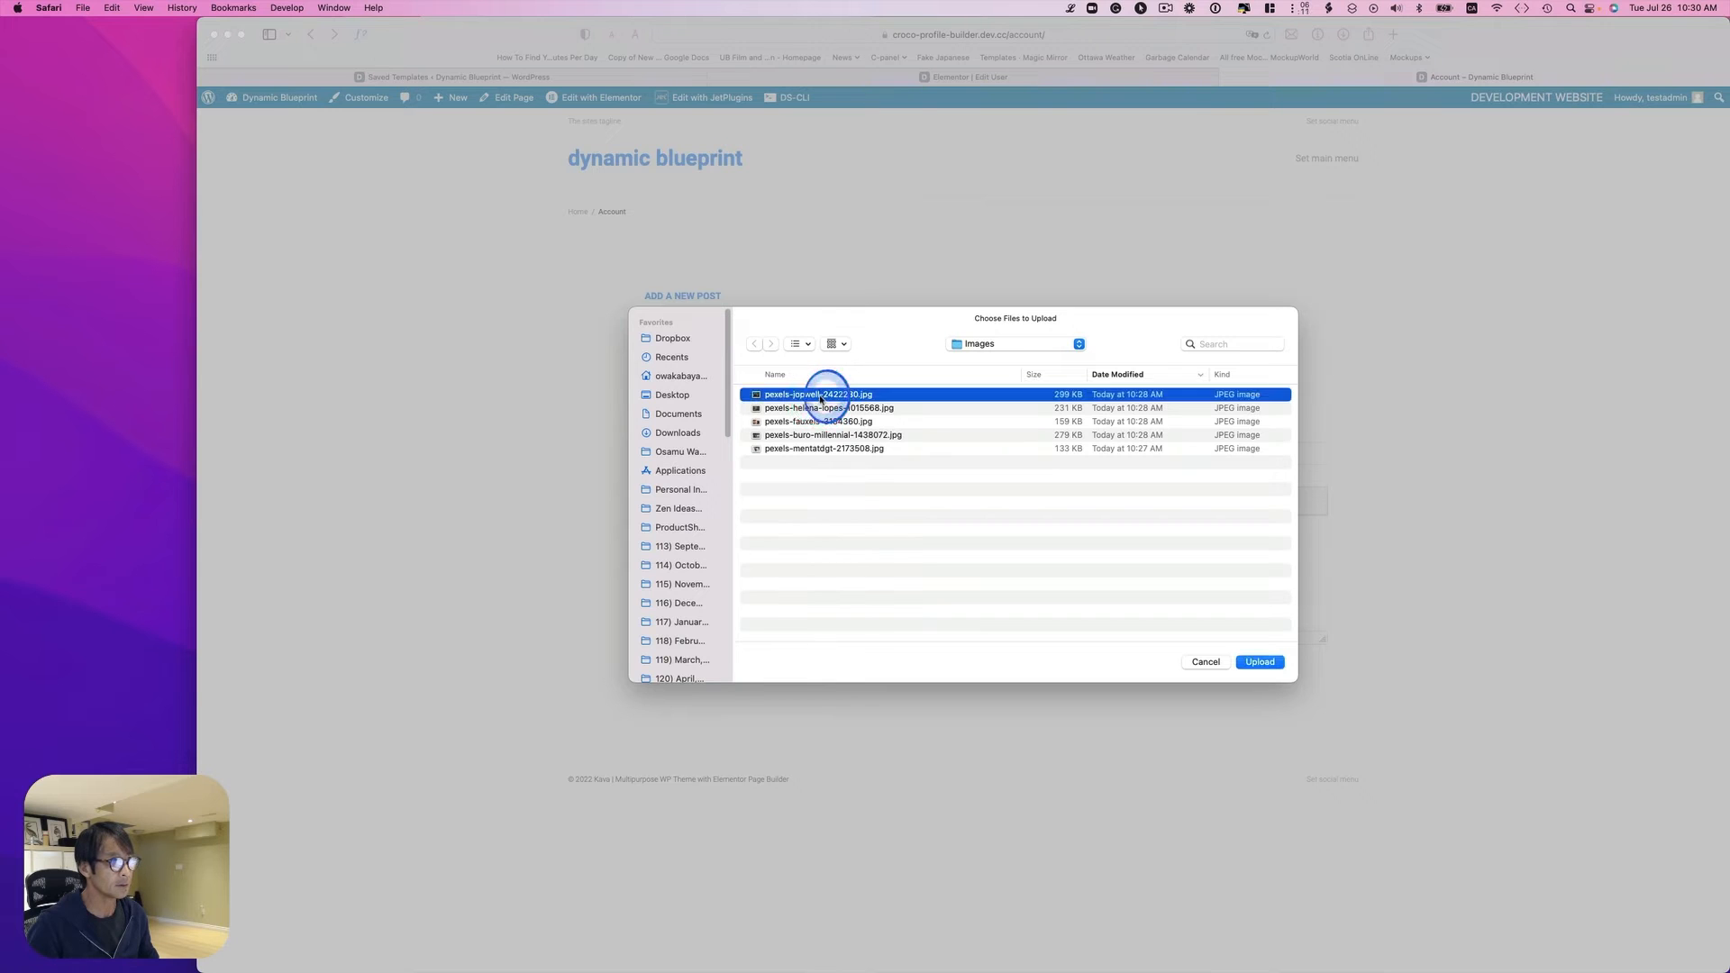
{"action": "key", "text": "space"}
{"action": "left_click", "coordinate": [1062, 490]}
{"action": "left_click", "coordinate": [1256, 660]}
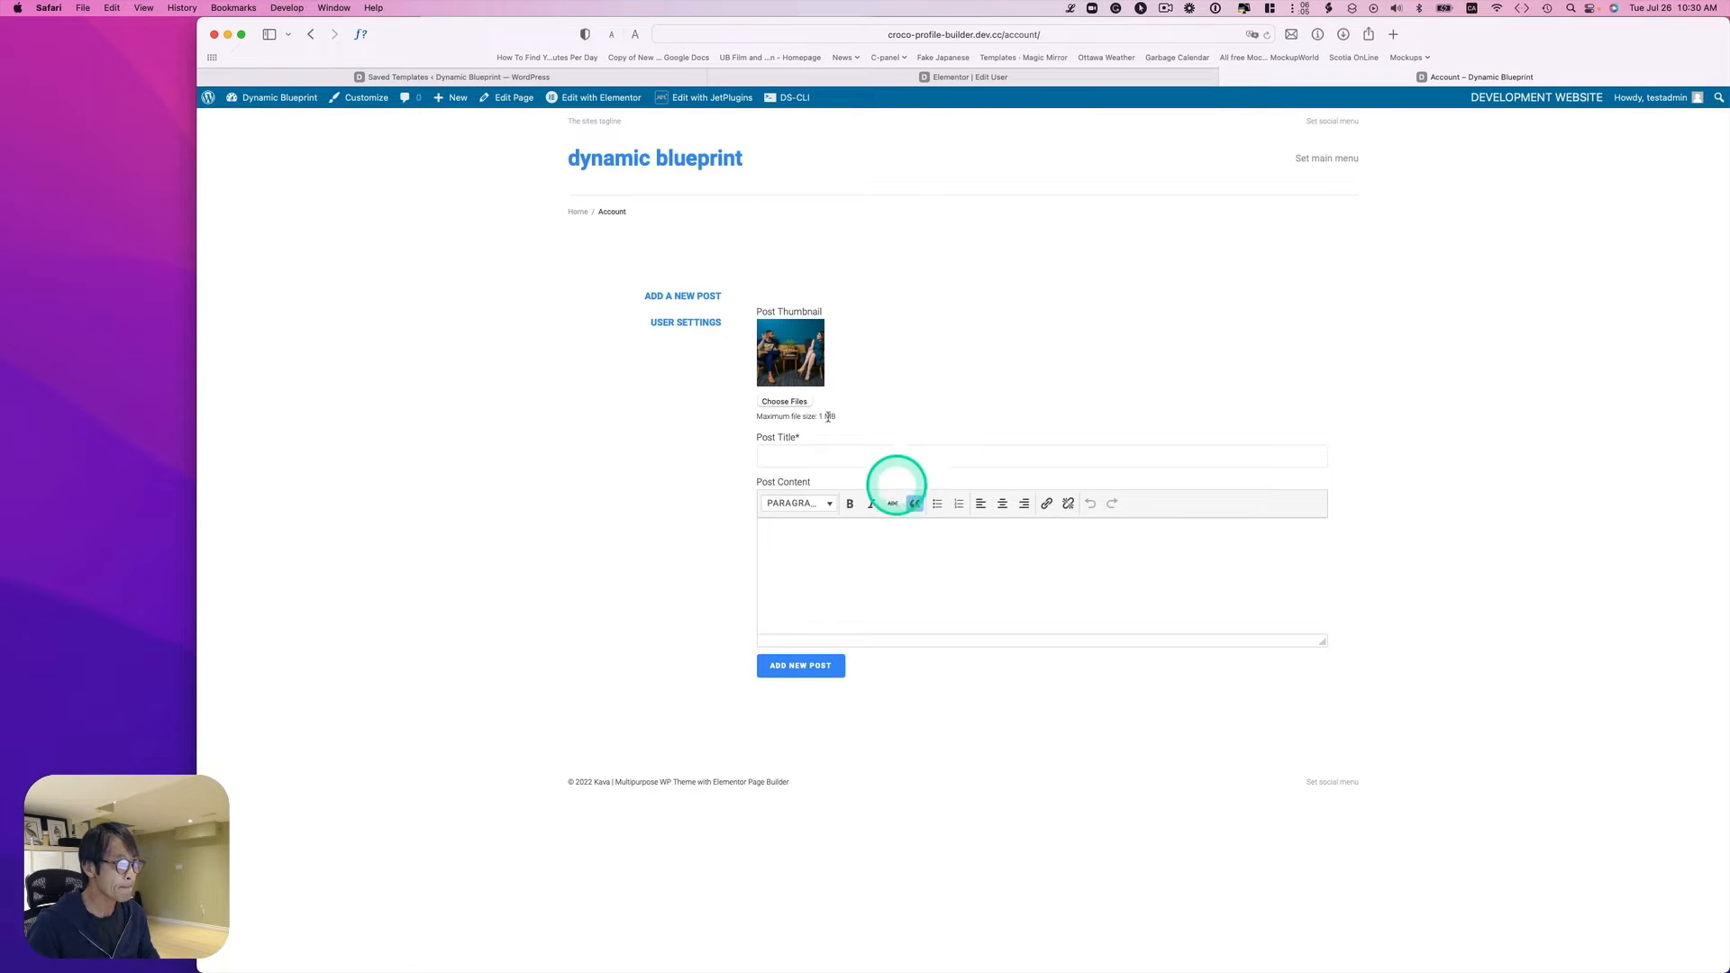
Step: Title the post "My first post" and fill the post content with two paragraphs of placeholder text
{"action": "left_click", "coordinate": [803, 456]}
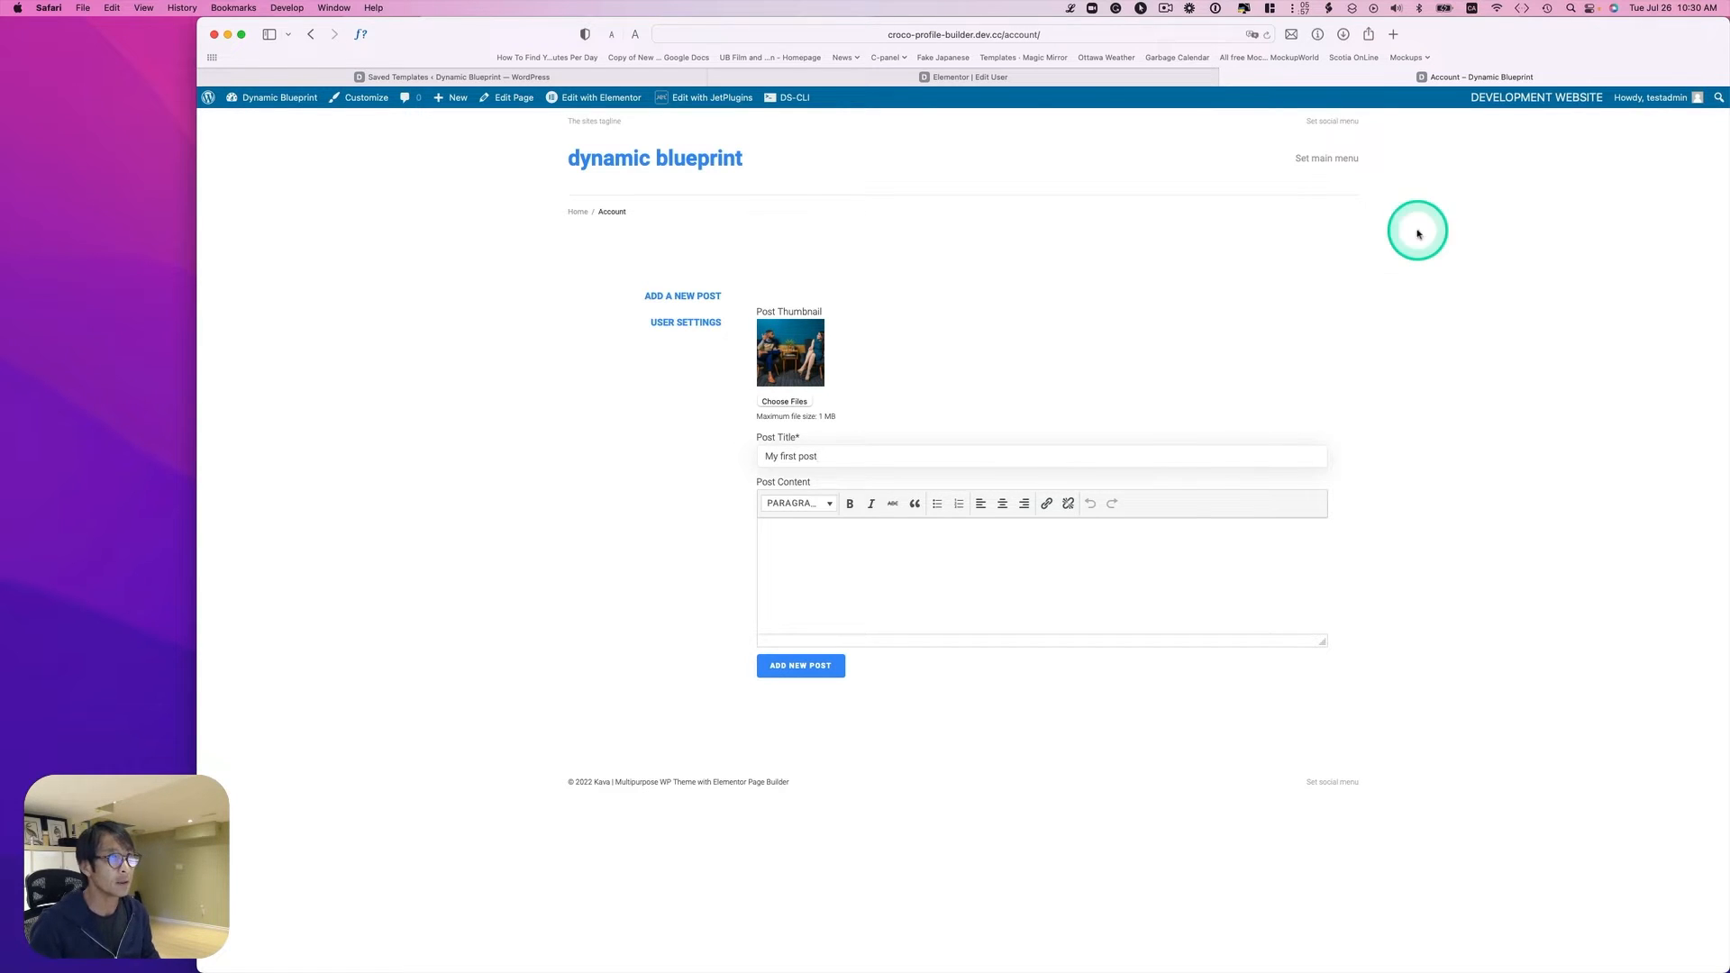
{"action": "left_click", "coordinate": [1072, 9]}
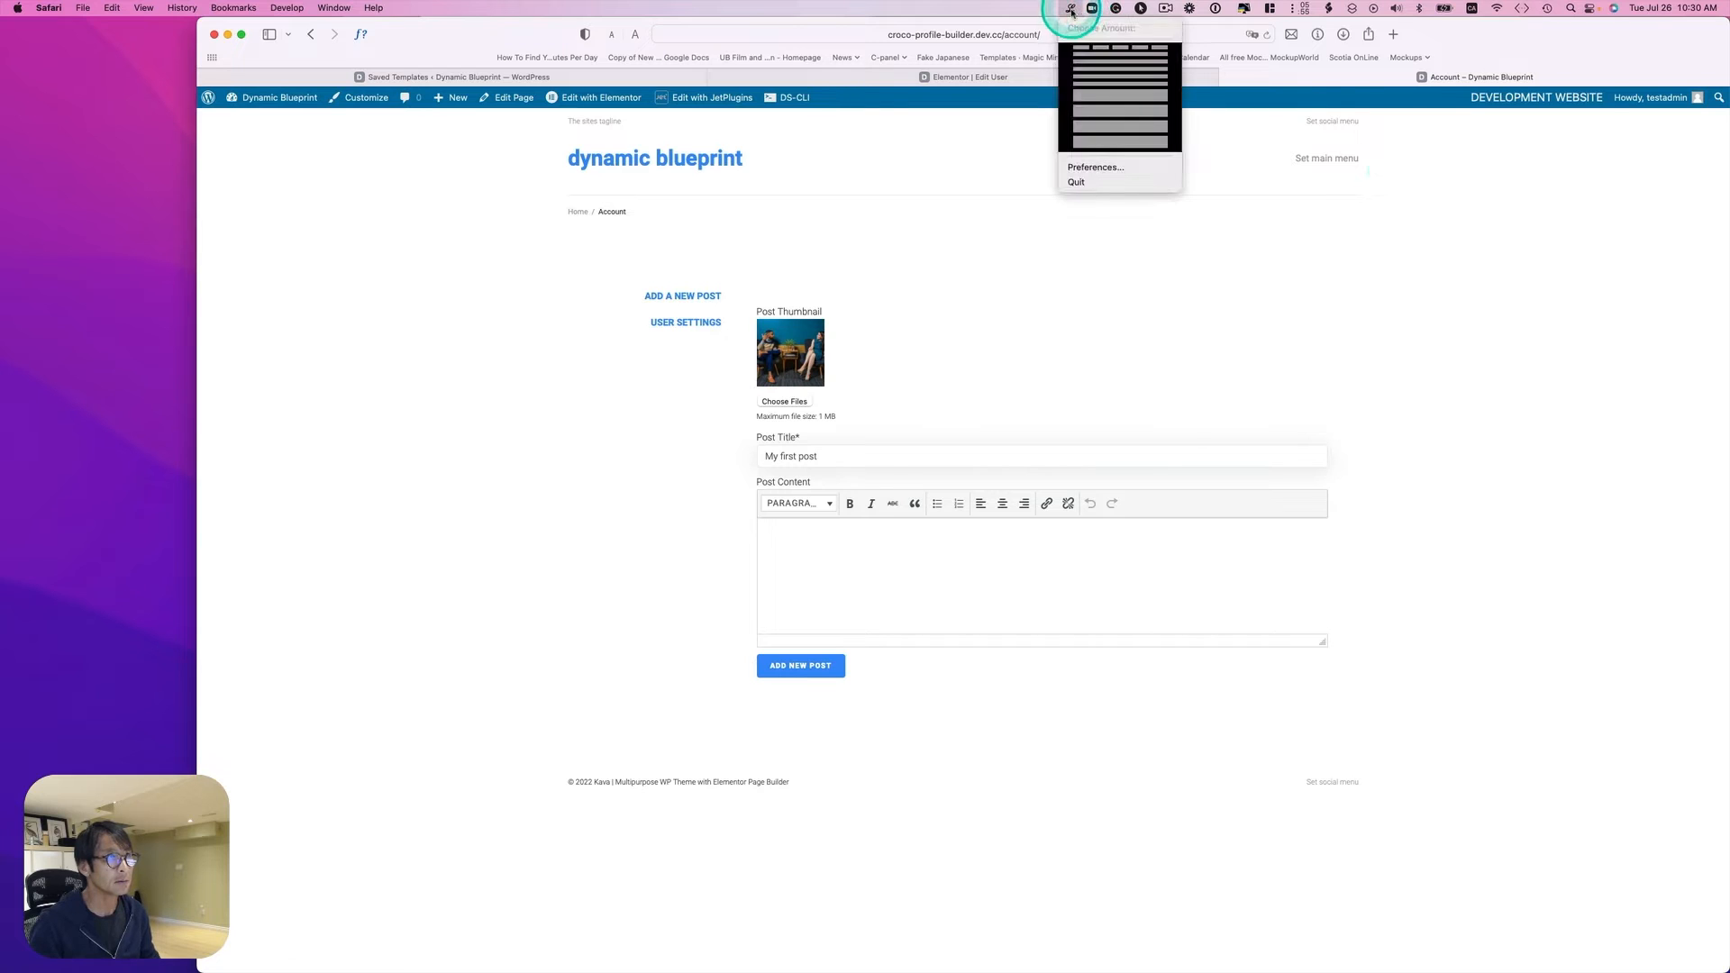
{"action": "left_click", "coordinate": [1128, 145]}
{"action": "left_click", "coordinate": [861, 590]}
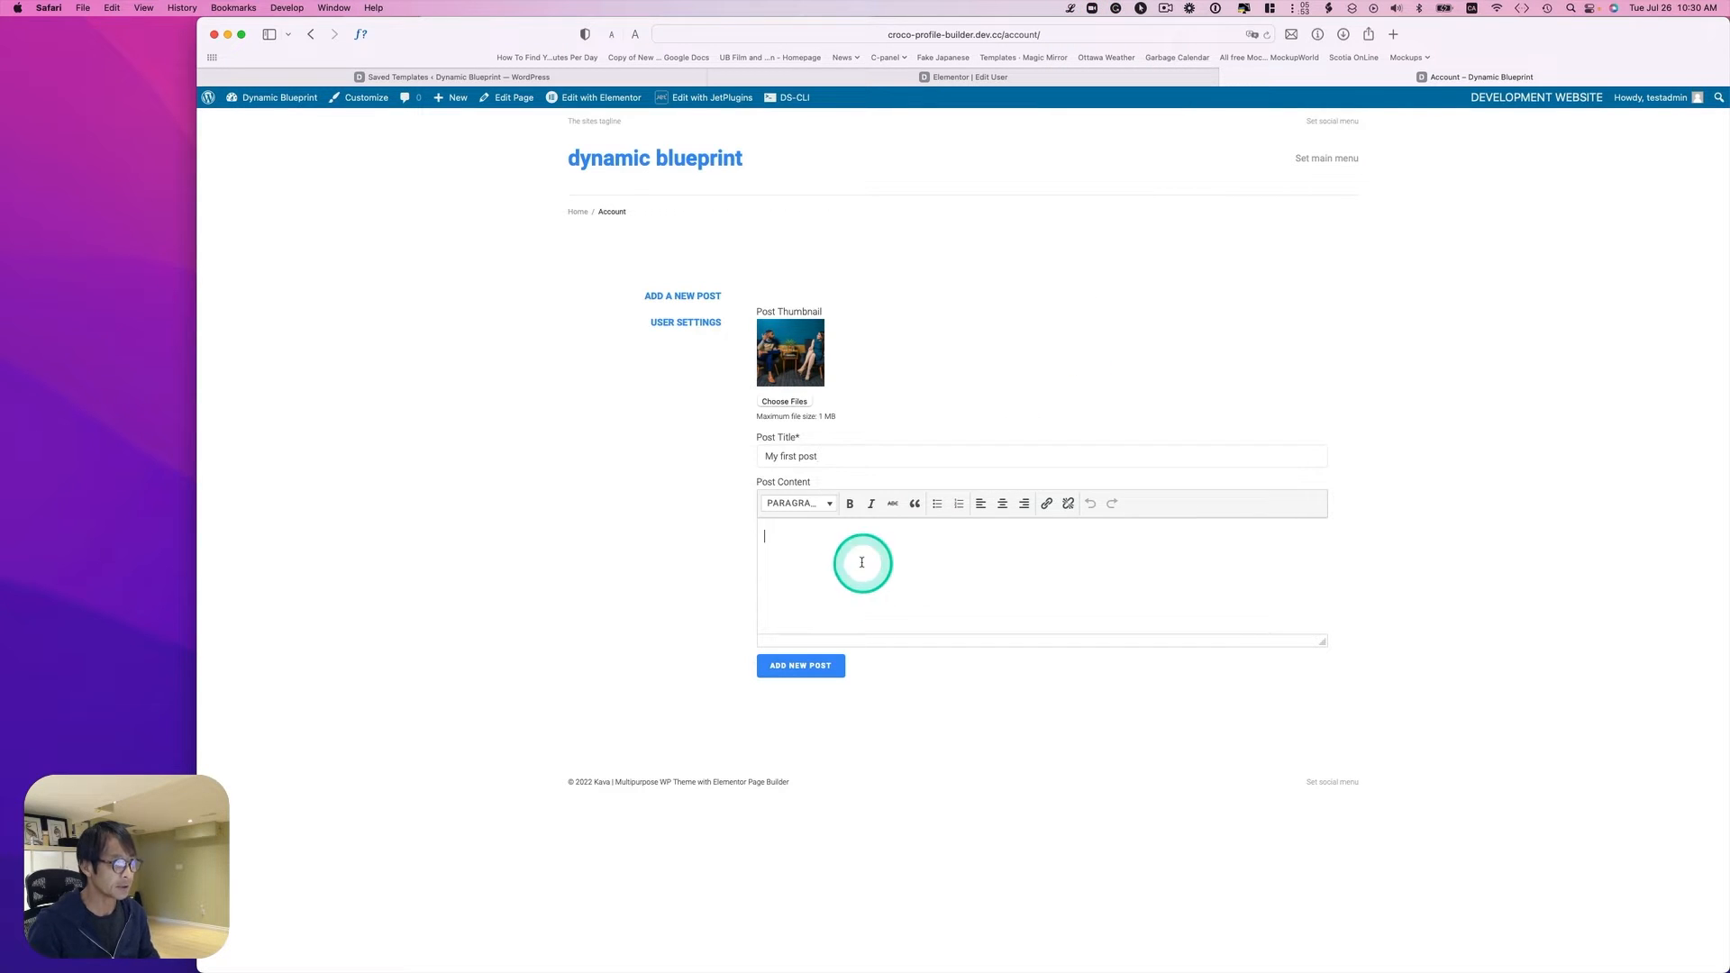
{"action": "key", "text": "super+v"}
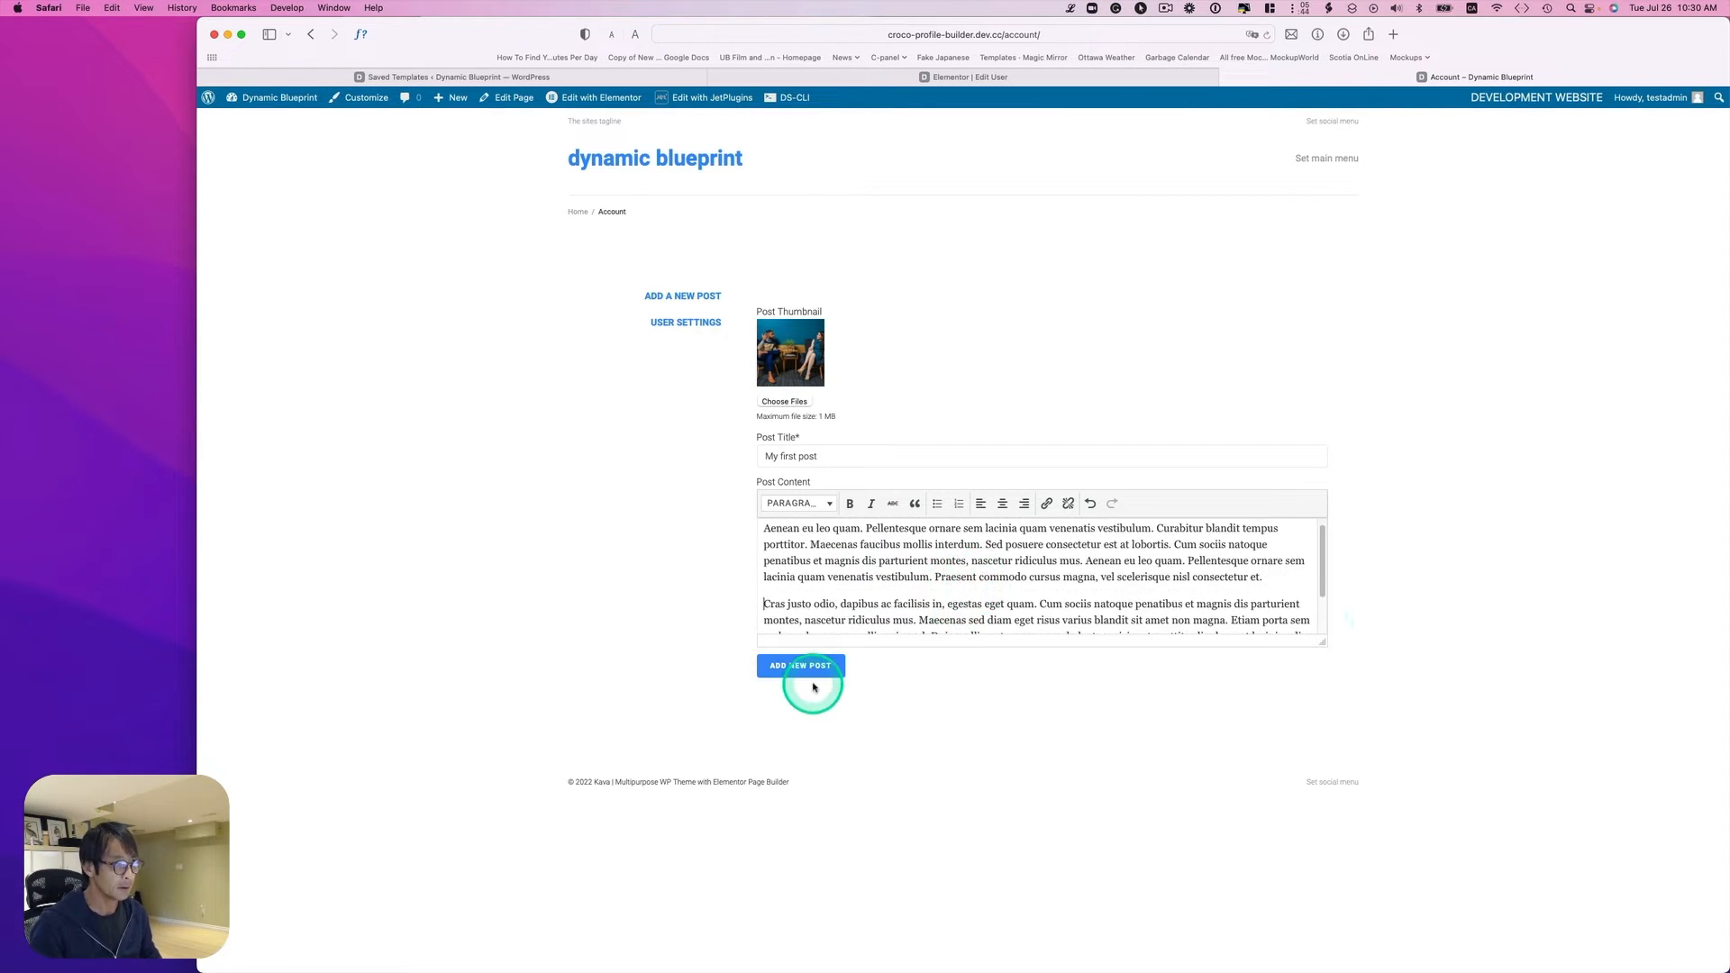
Step: Check the link options for a few selected characters in the post content, leaving the URL empty
{"action": "left_click_drag", "start_coordinate": [917, 545], "coordinate": [961, 545]}
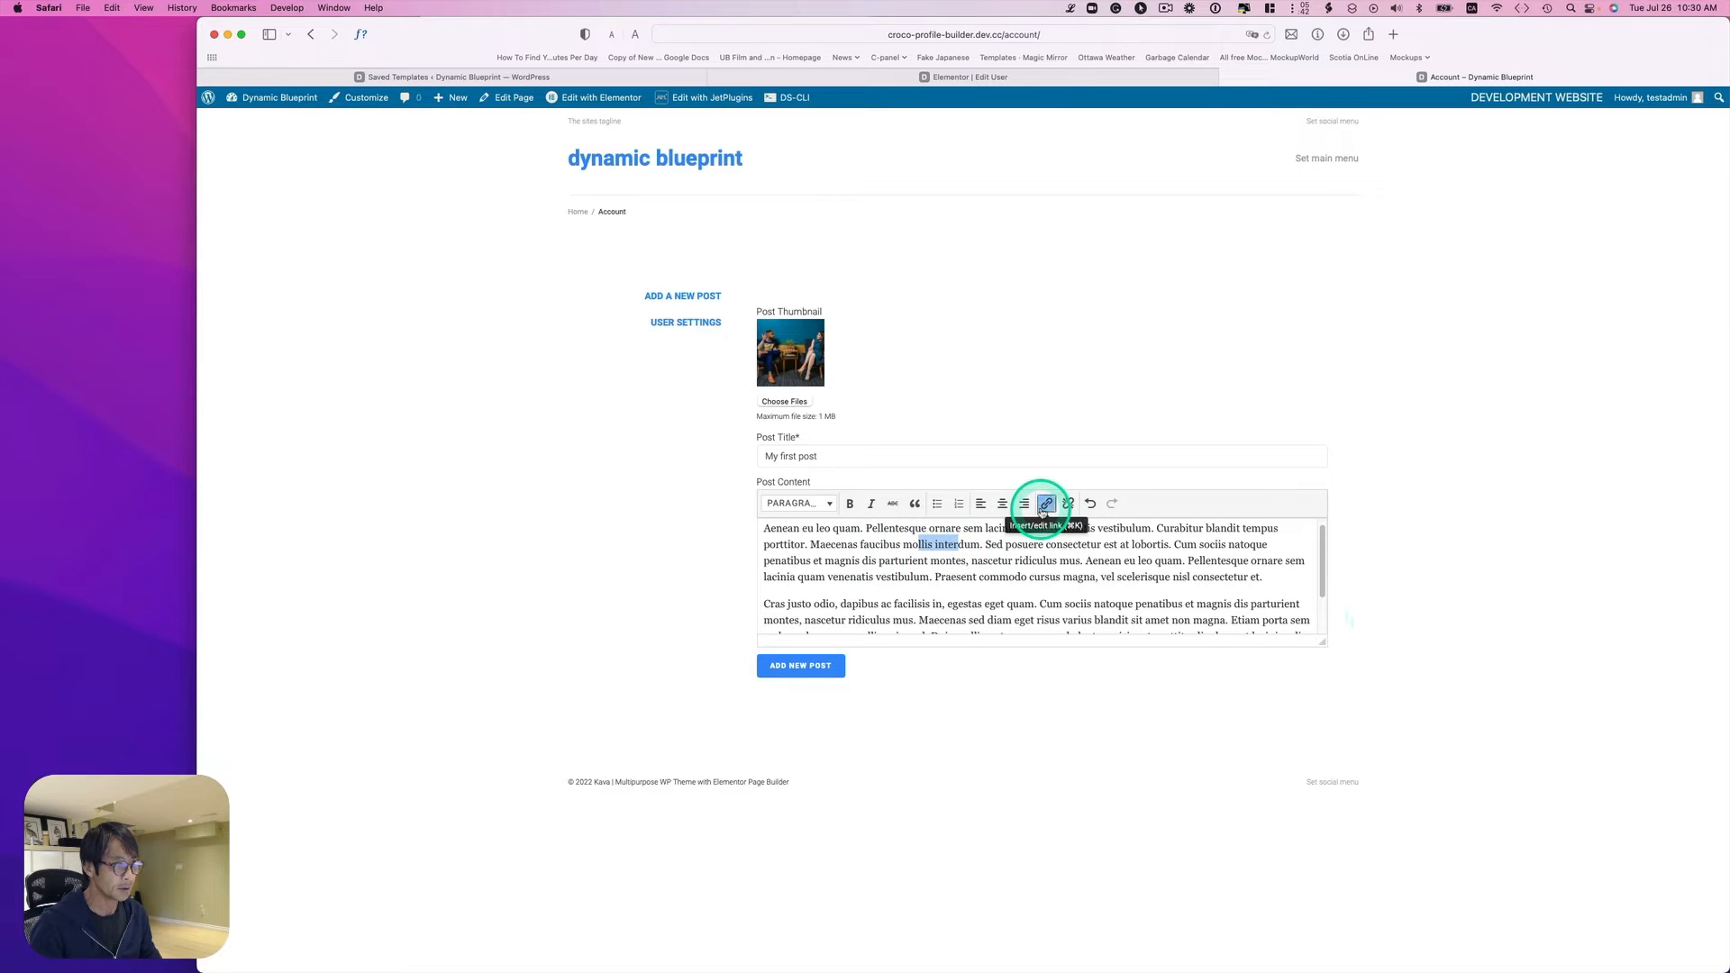
{"action": "left_click", "coordinate": [1046, 503]}
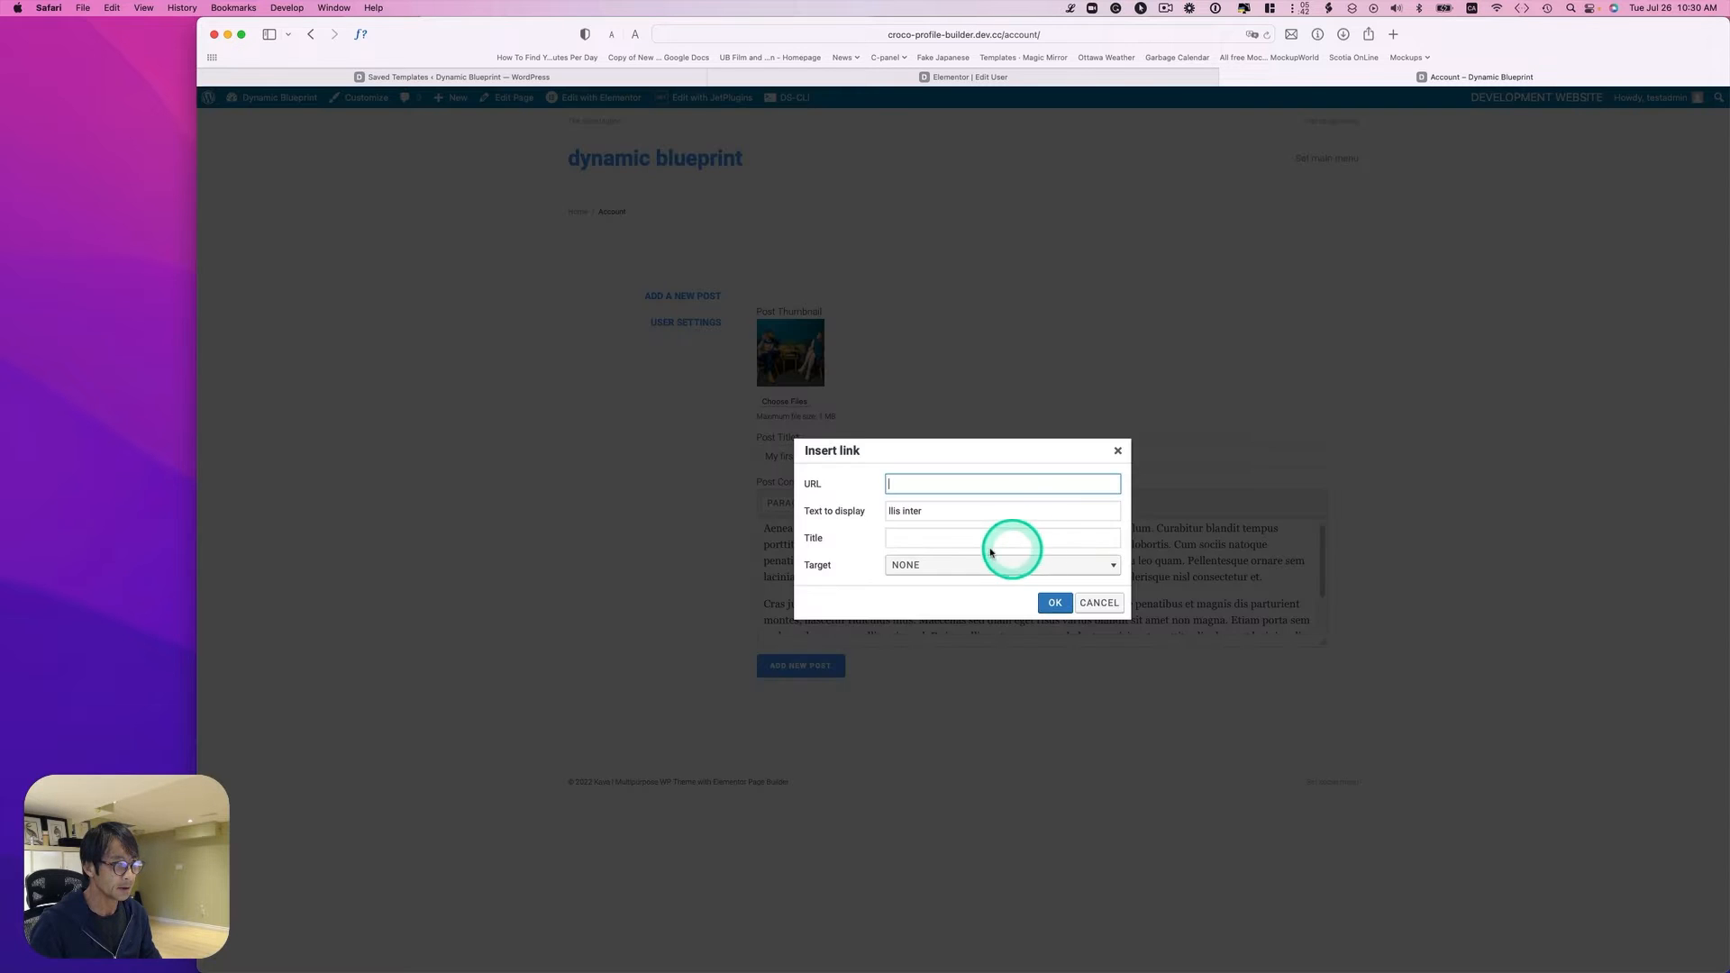
{"action": "left_click", "coordinate": [1052, 603]}
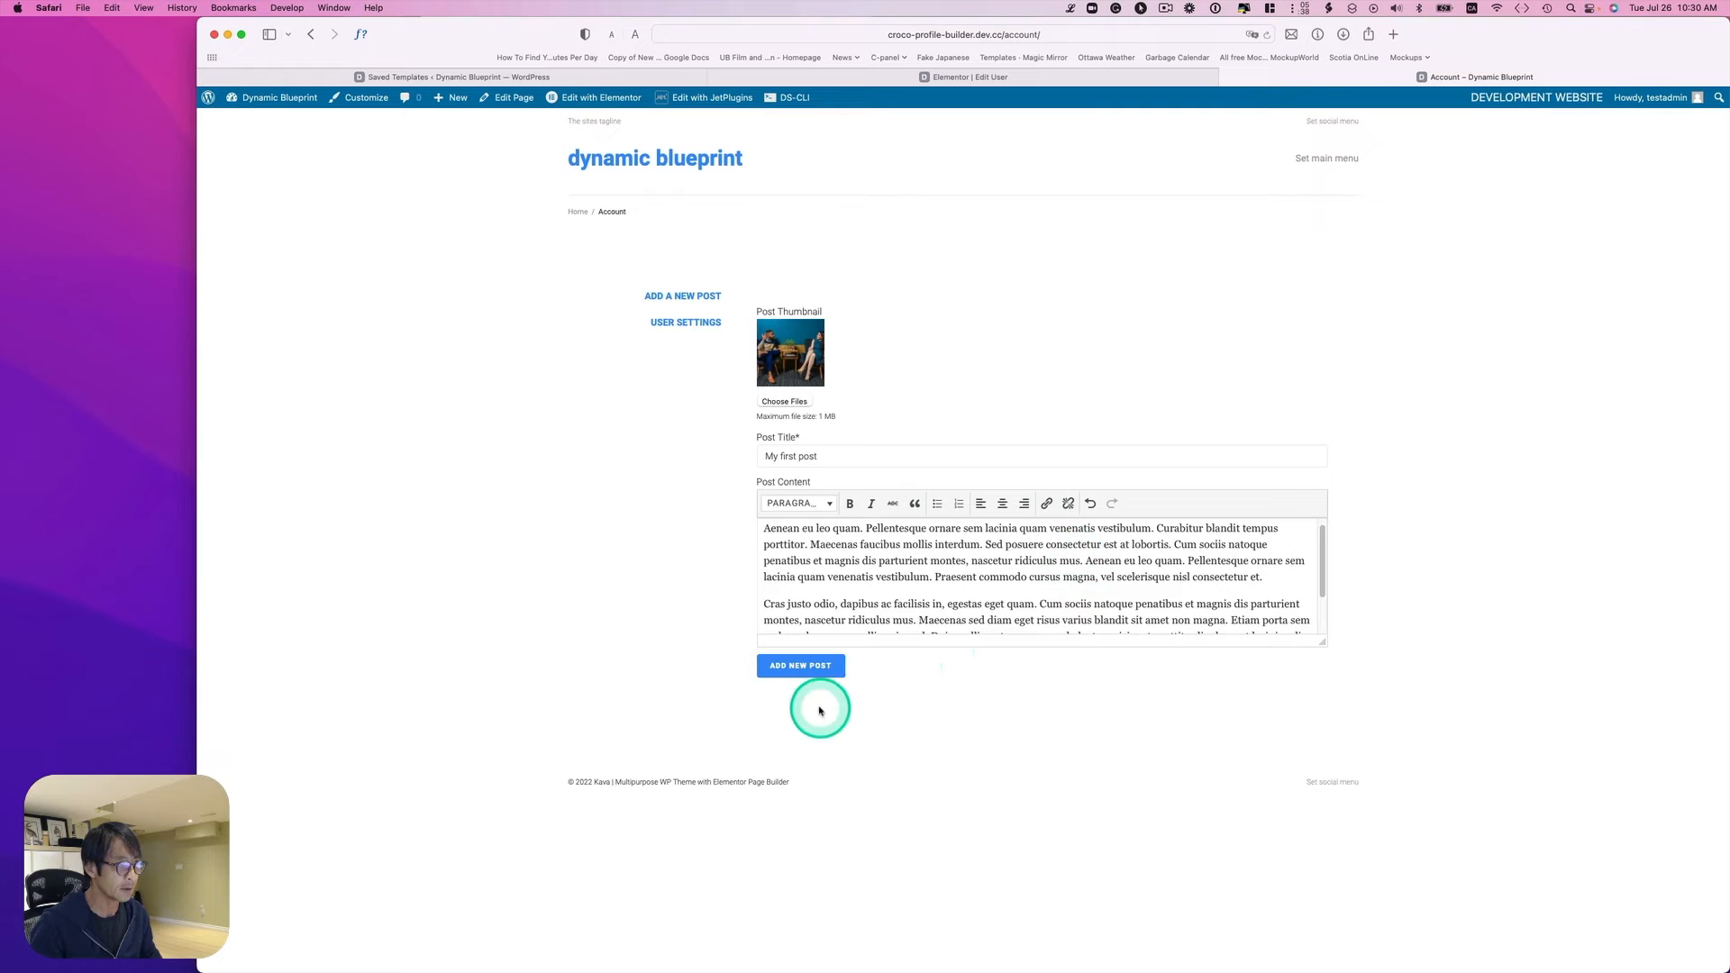
Step: Submit the new post form and open the list of all posts in the WordPress dashboard
{"action": "left_click", "coordinate": [798, 672]}
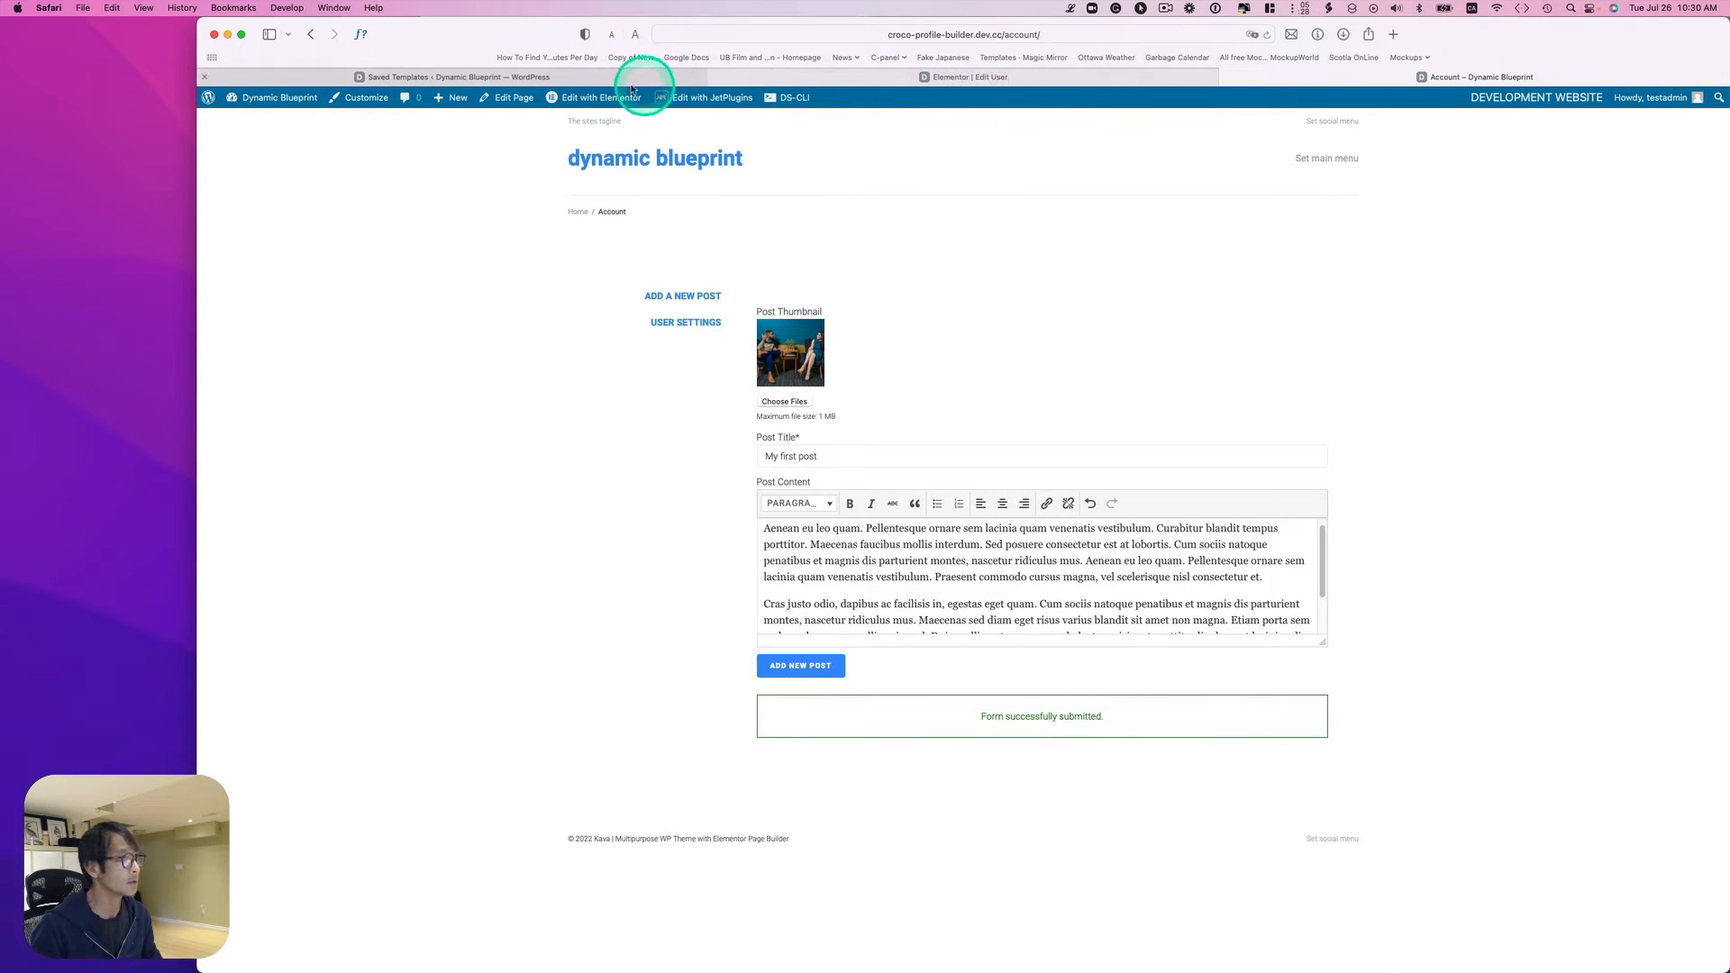
{"action": "left_click", "coordinate": [545, 79]}
{"action": "left_click", "coordinate": [259, 124]}
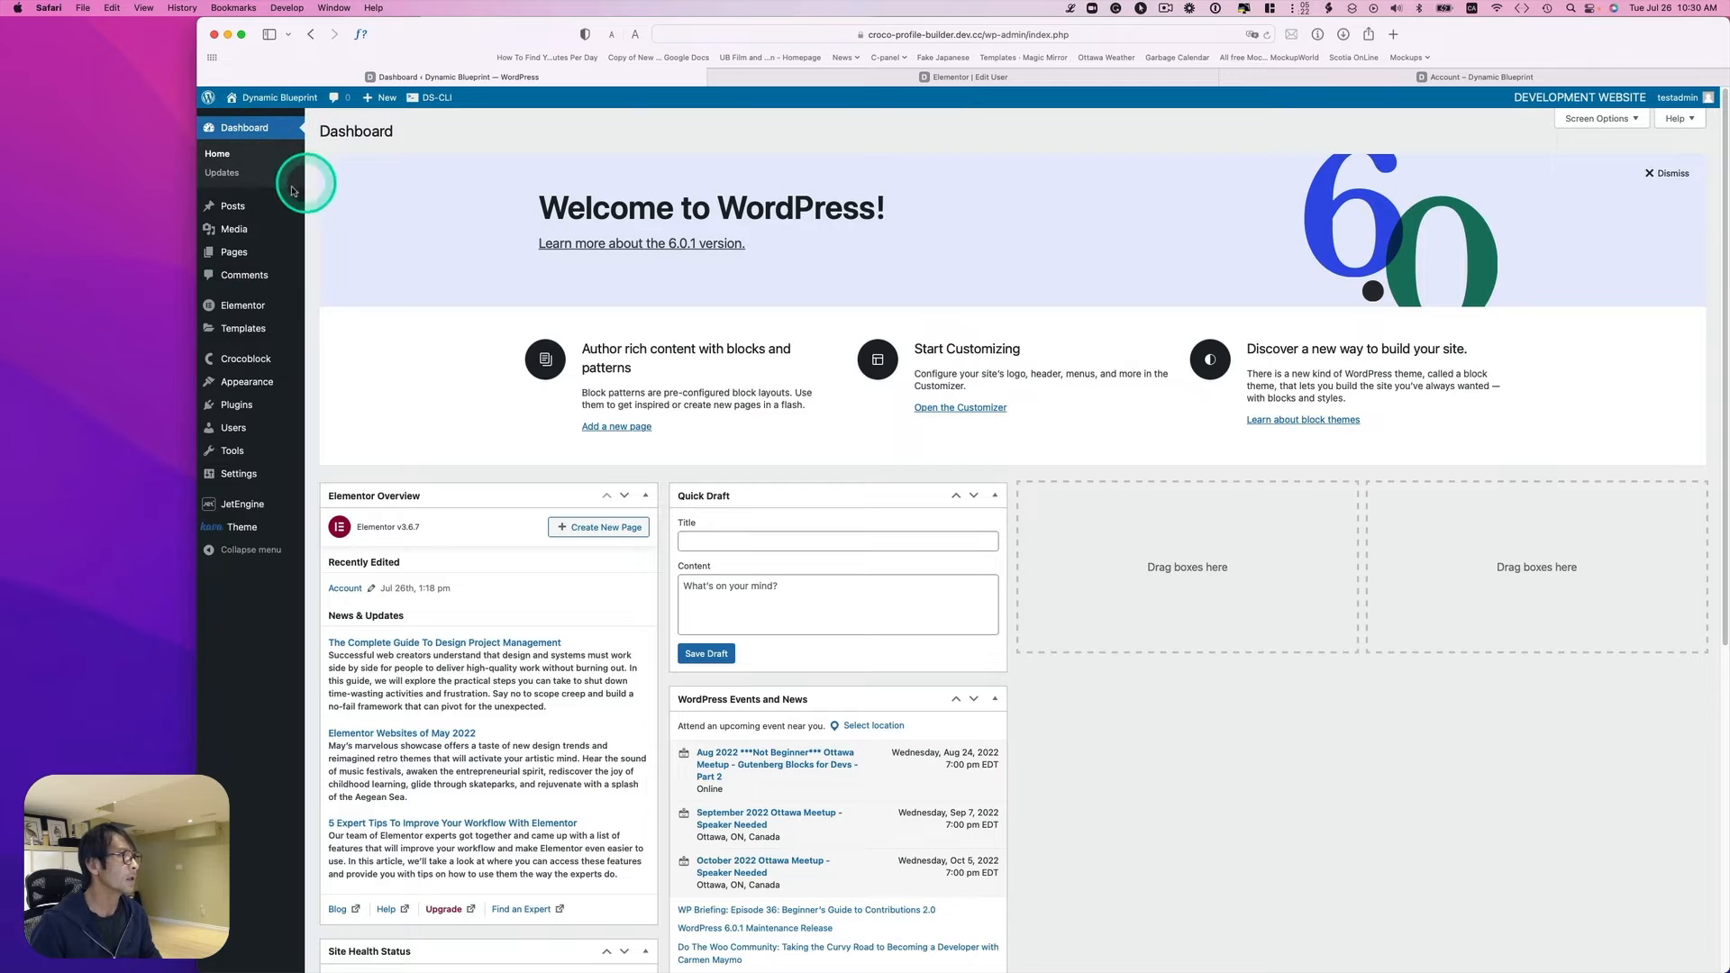
{"action": "left_click", "coordinate": [237, 209]}
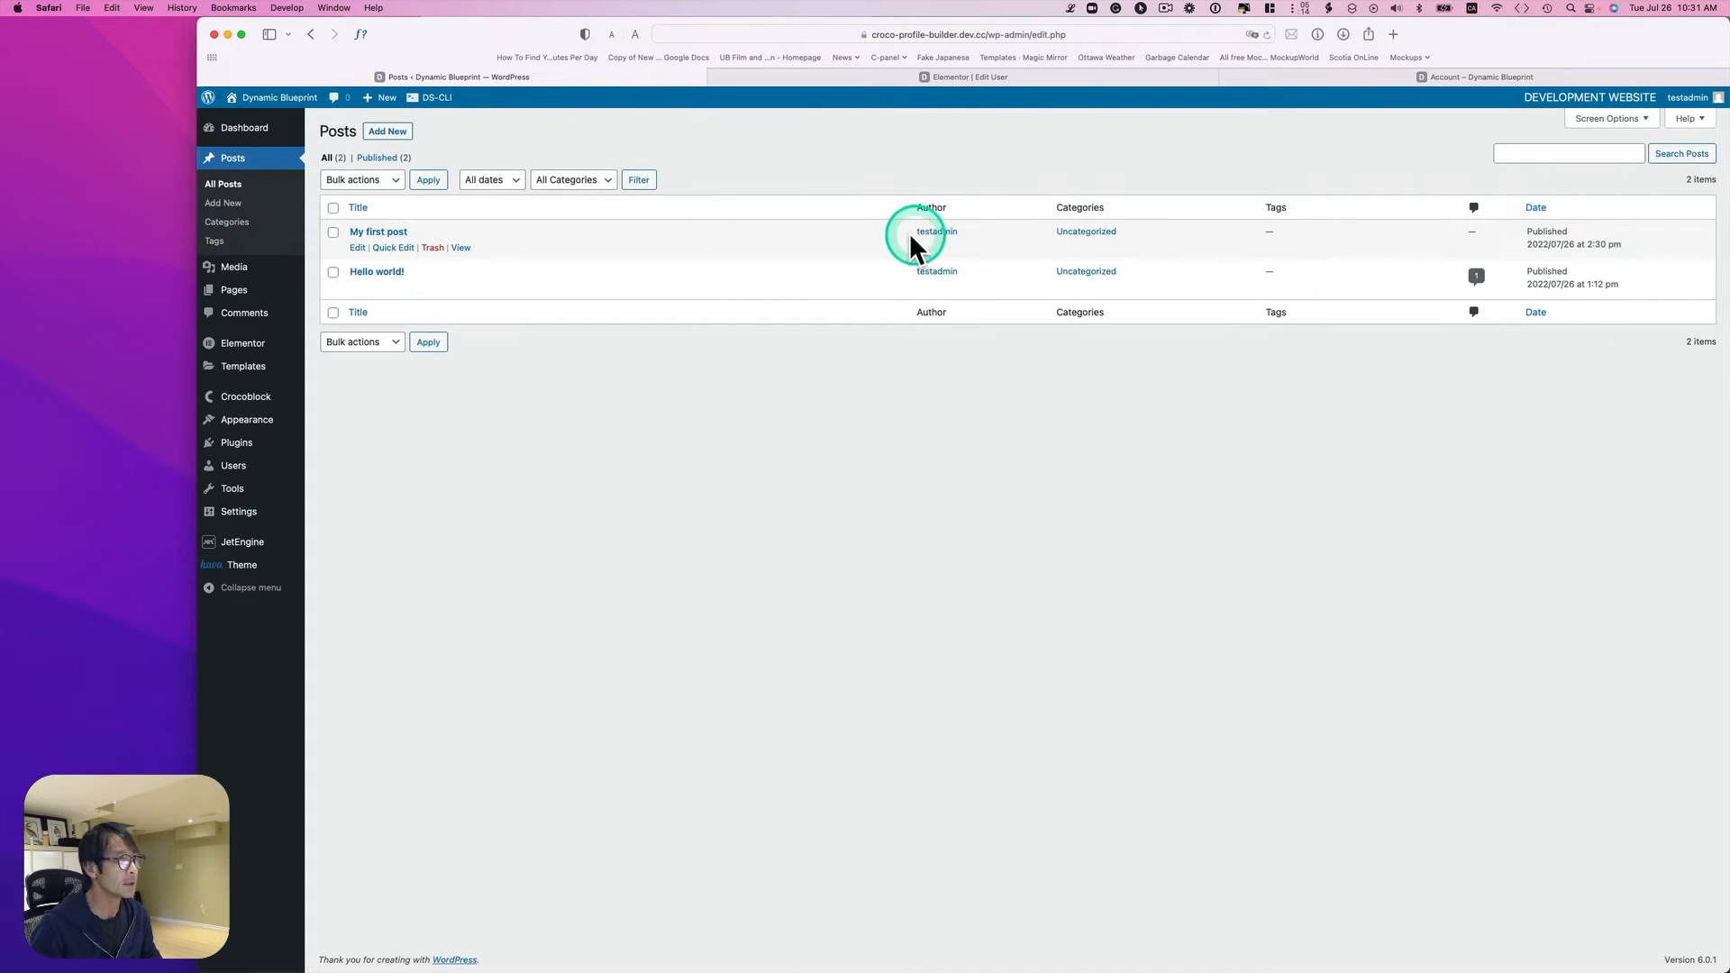
Step: View "My first post" on the site and examine its title, featured image and text
{"action": "left_click", "coordinate": [461, 249]}
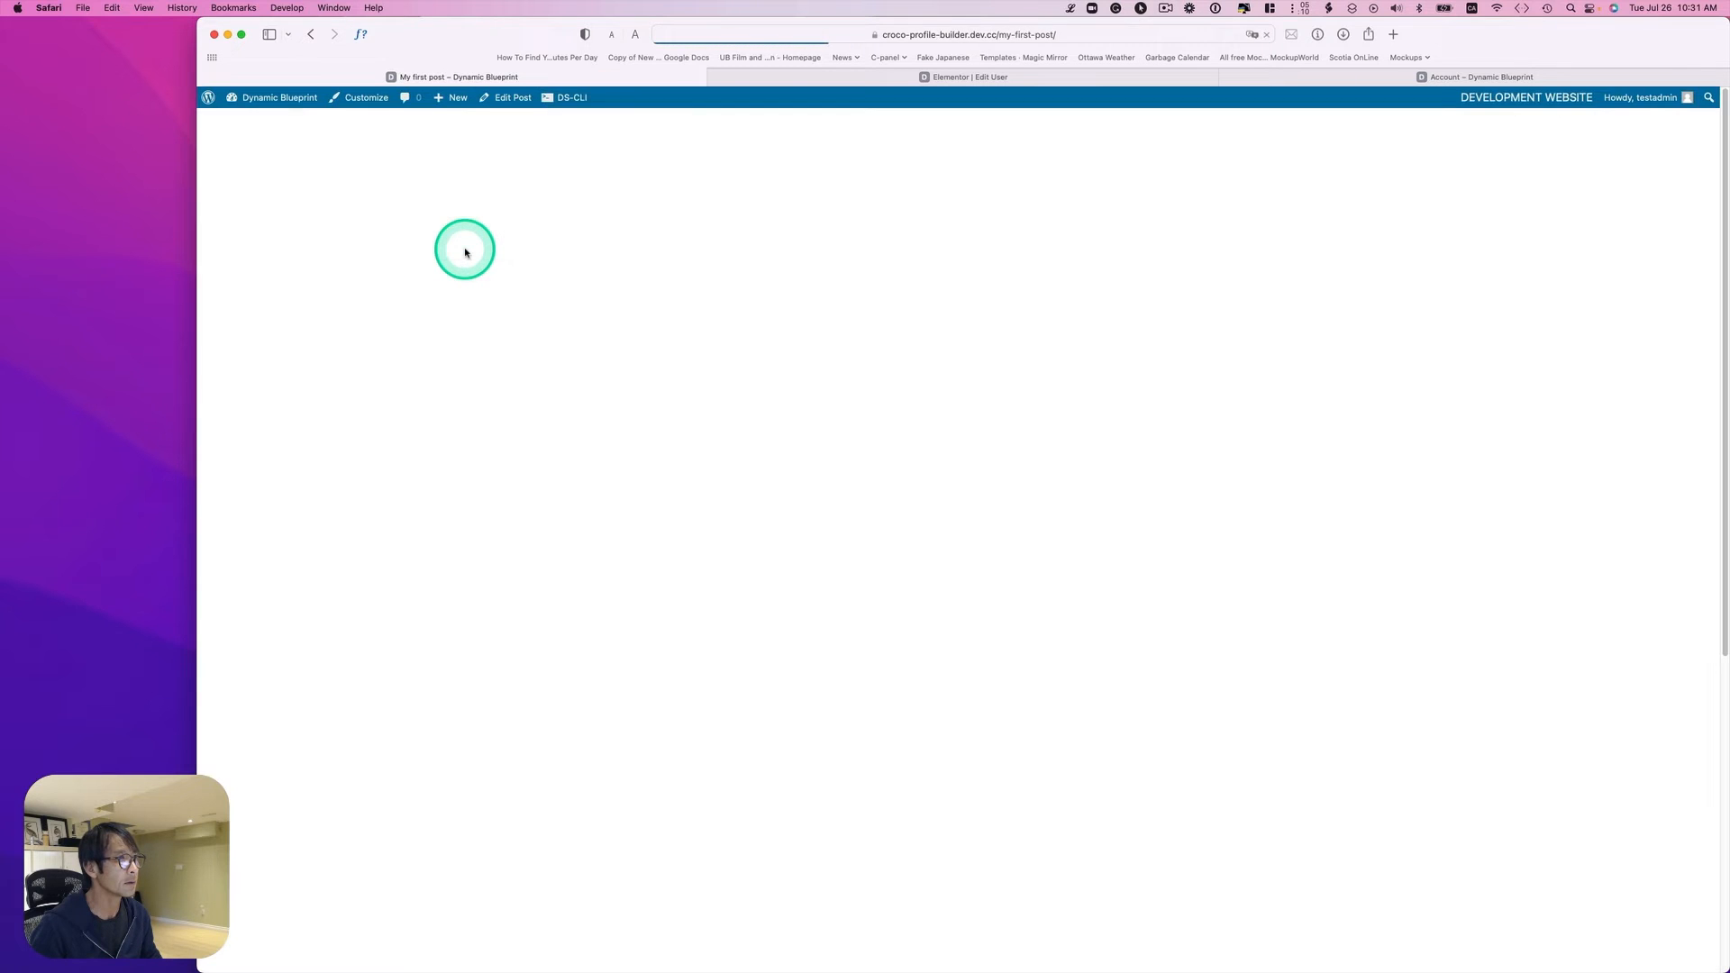
{"action": "scroll", "coordinate": [882, 493], "scroll_direction": "down", "scroll_amount": 2}
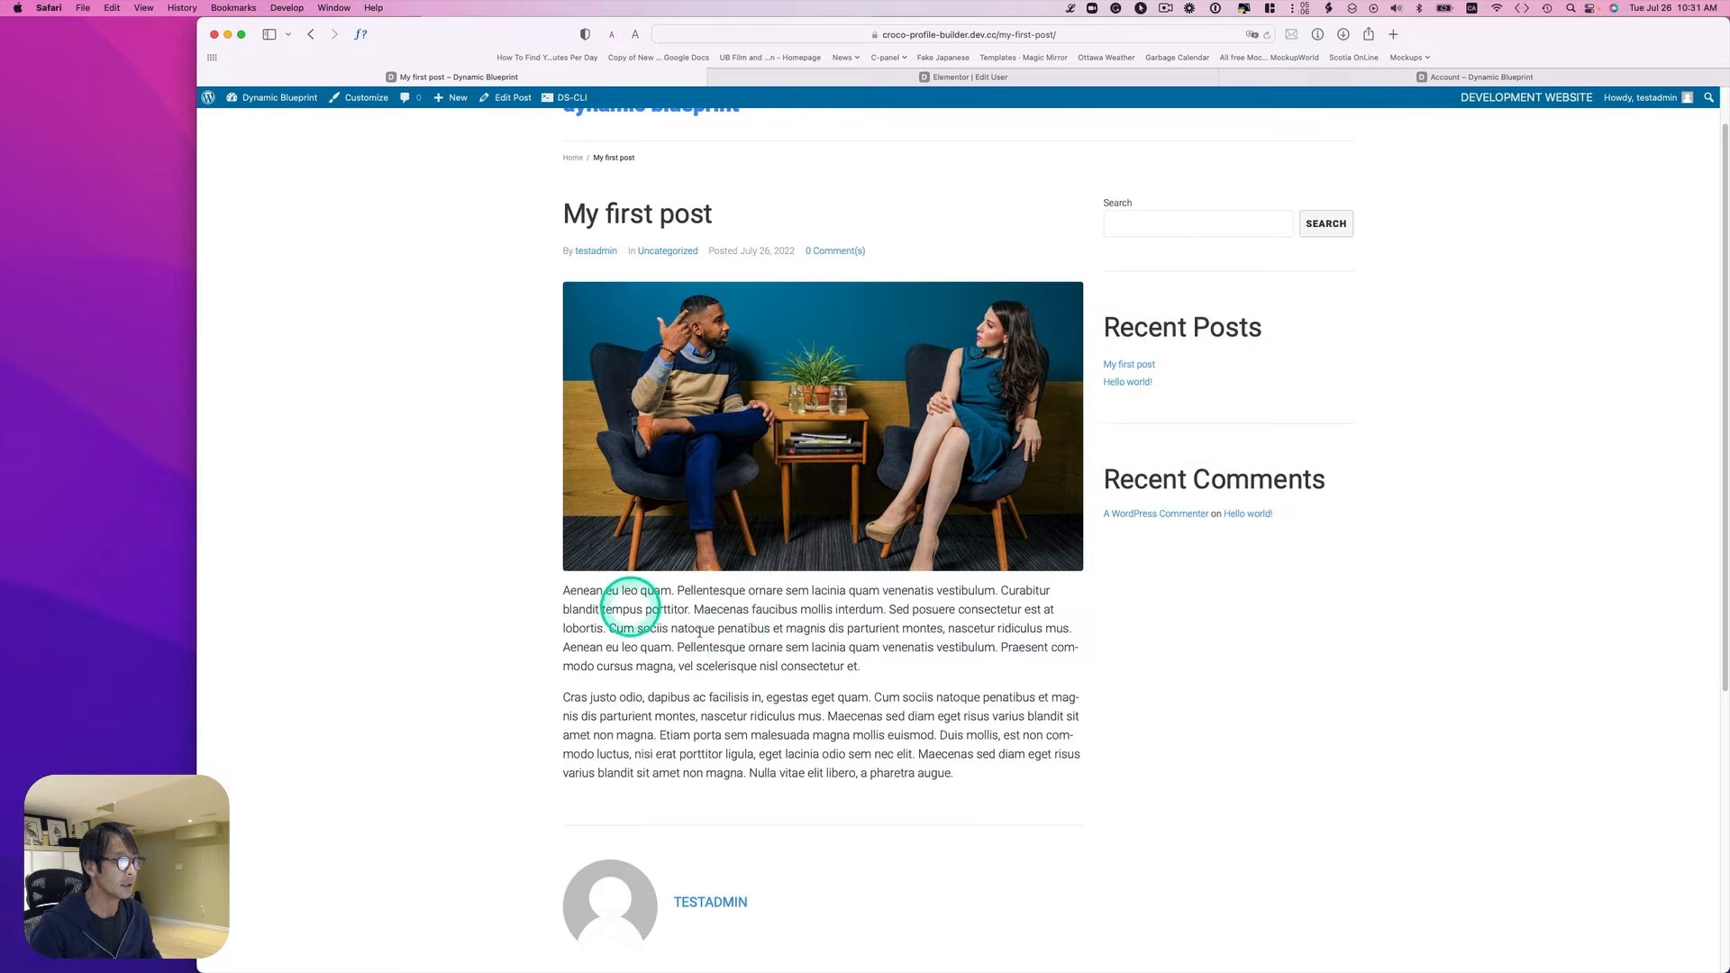
{"action": "scroll", "coordinate": [802, 680], "scroll_direction": "down", "scroll_amount": 1}
{"action": "scroll", "coordinate": [837, 612], "scroll_direction": "up", "scroll_amount": 1}
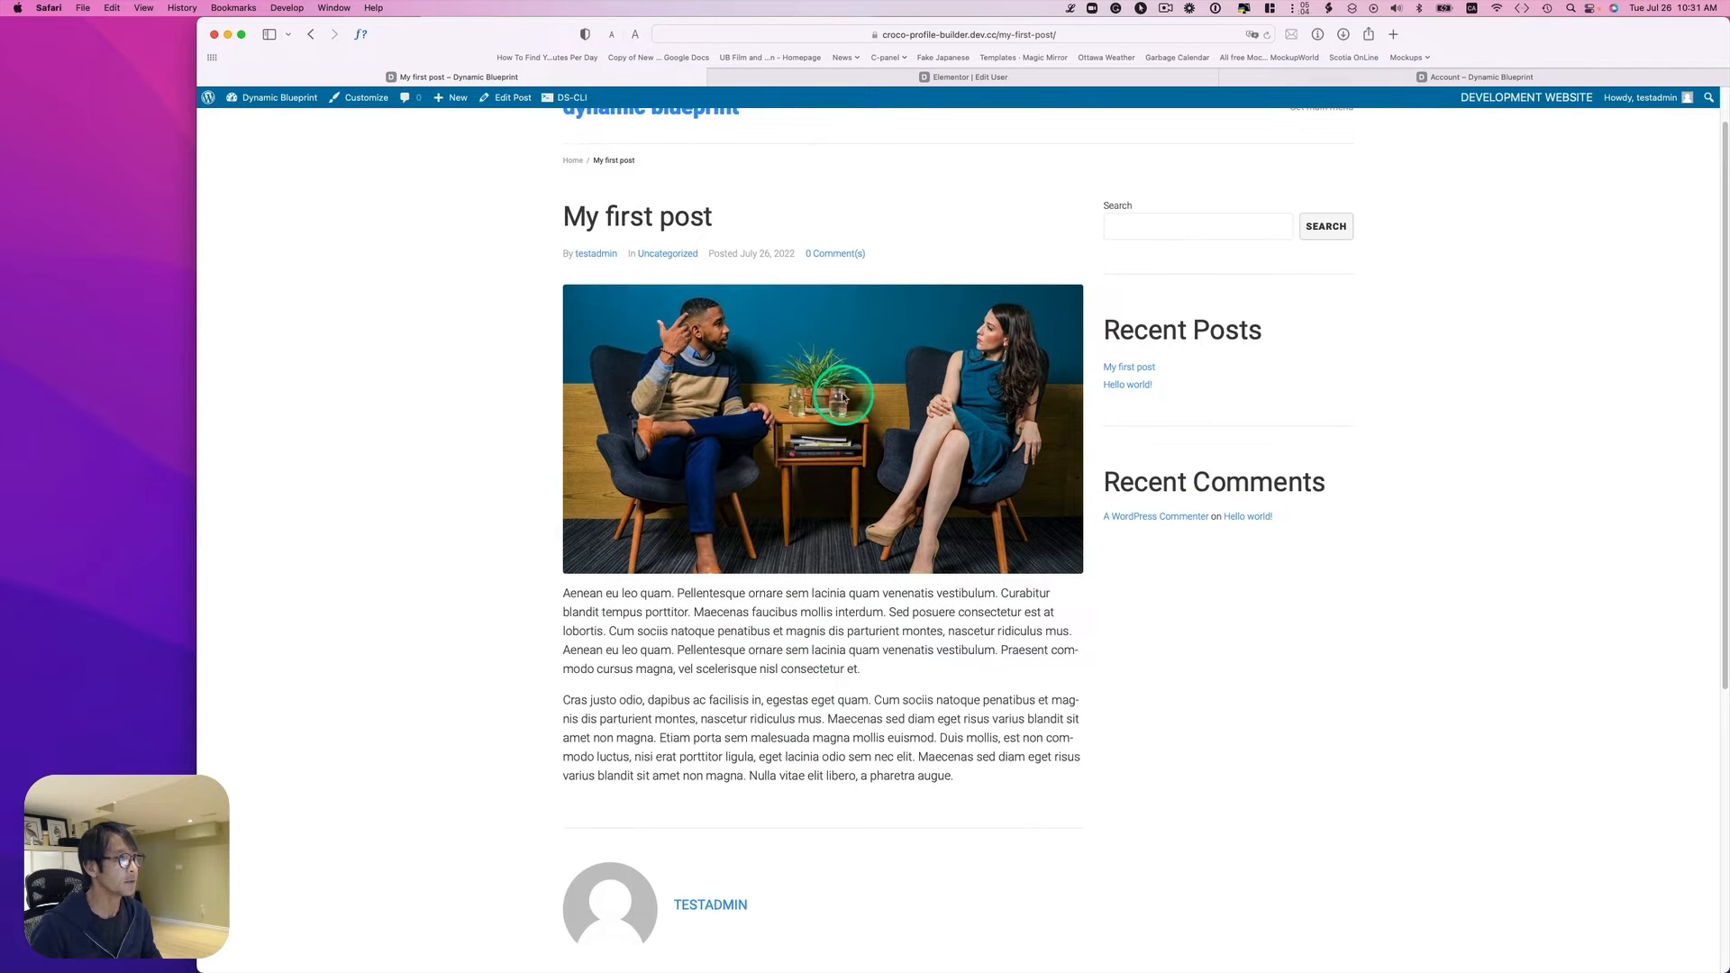
{"action": "scroll", "coordinate": [896, 495], "scroll_direction": "up", "scroll_amount": 1}
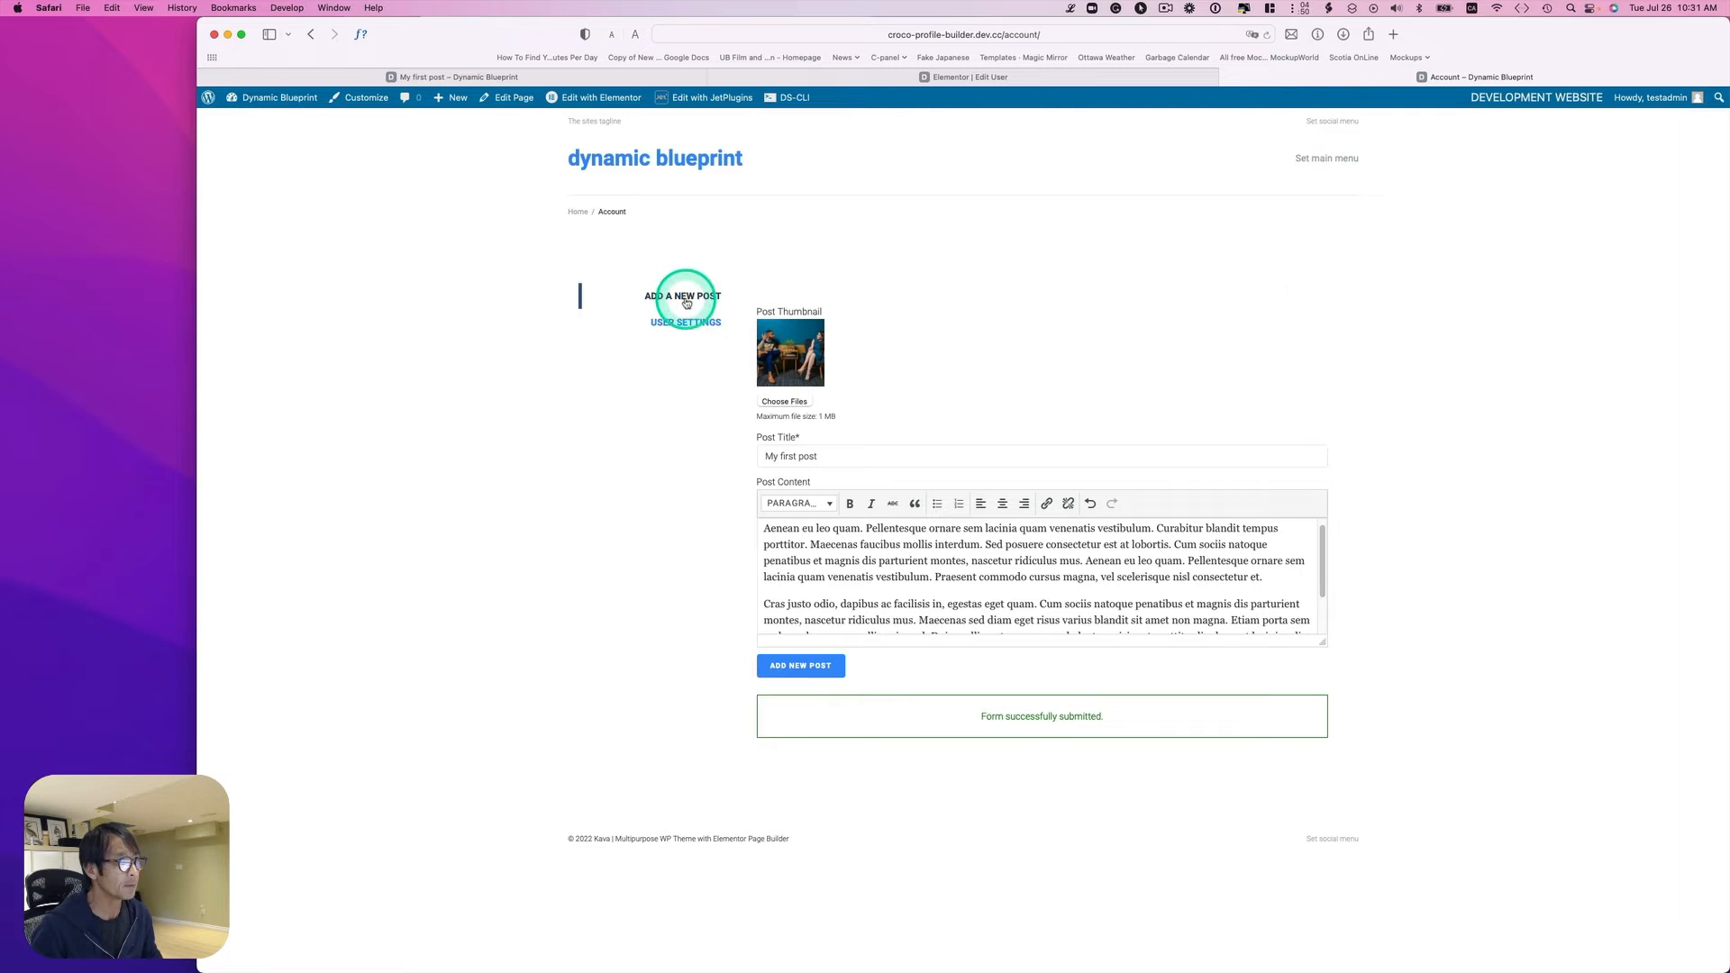
Step: Start another post from the profile menu and upload pexels-jopwell-2422280.jpg as its thumbnail
{"action": "left_click", "coordinate": [686, 300]}
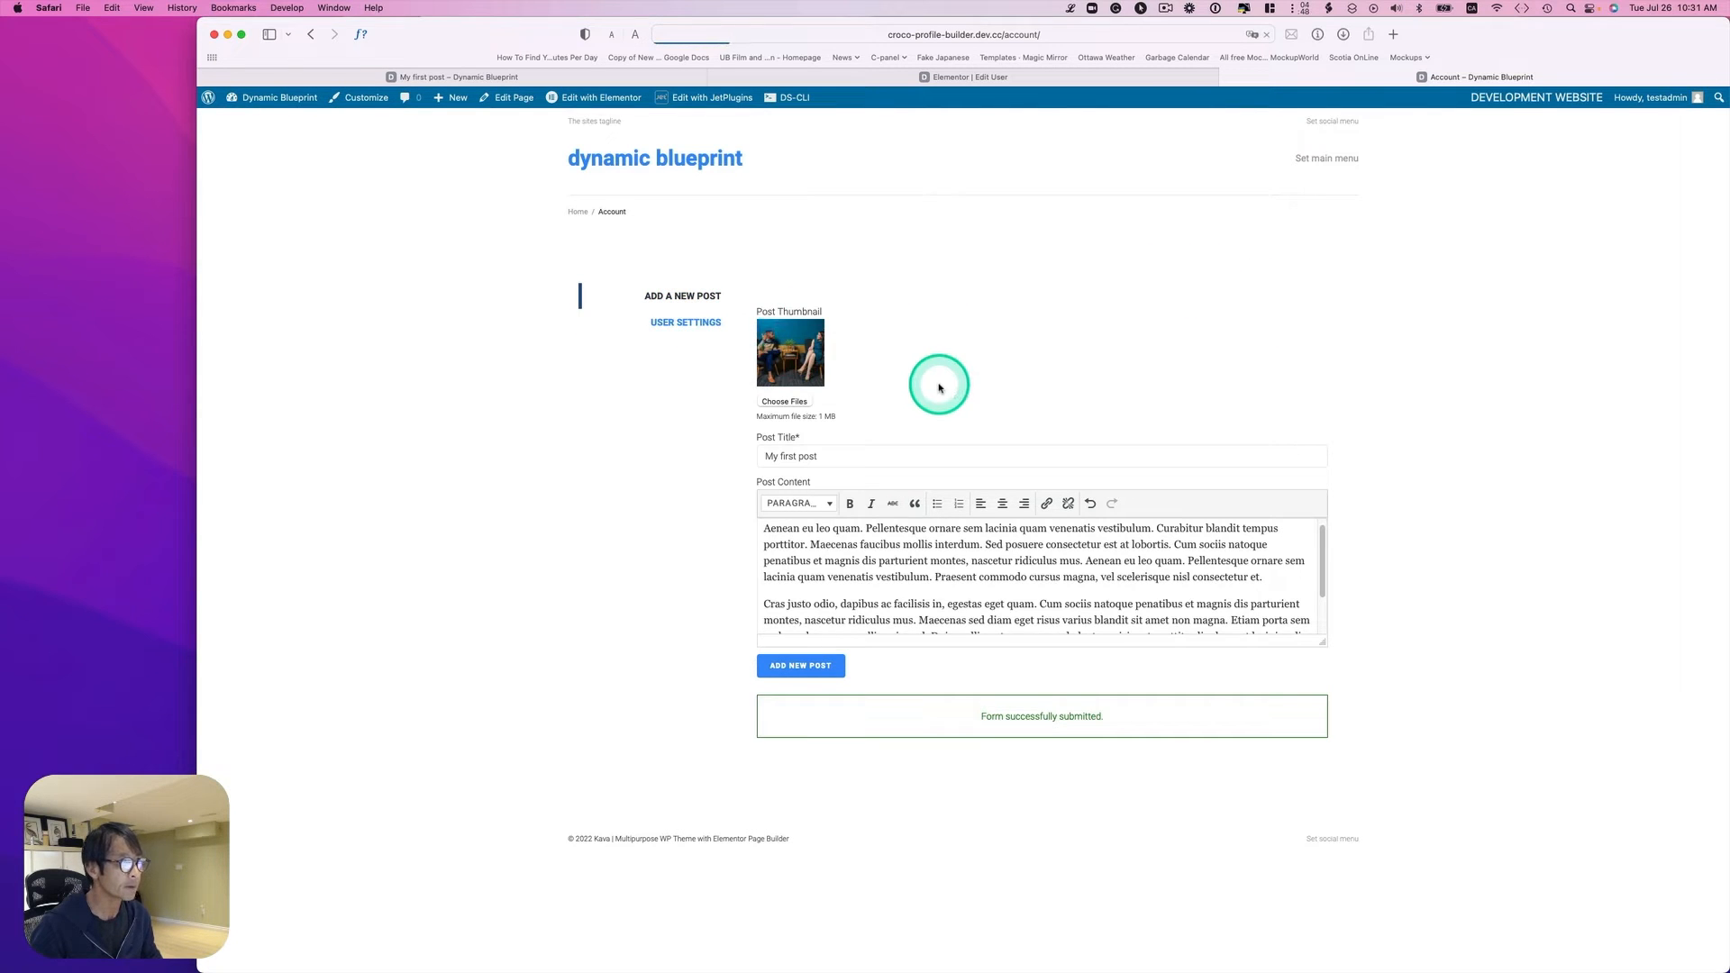
{"action": "left_click", "coordinate": [777, 402]}
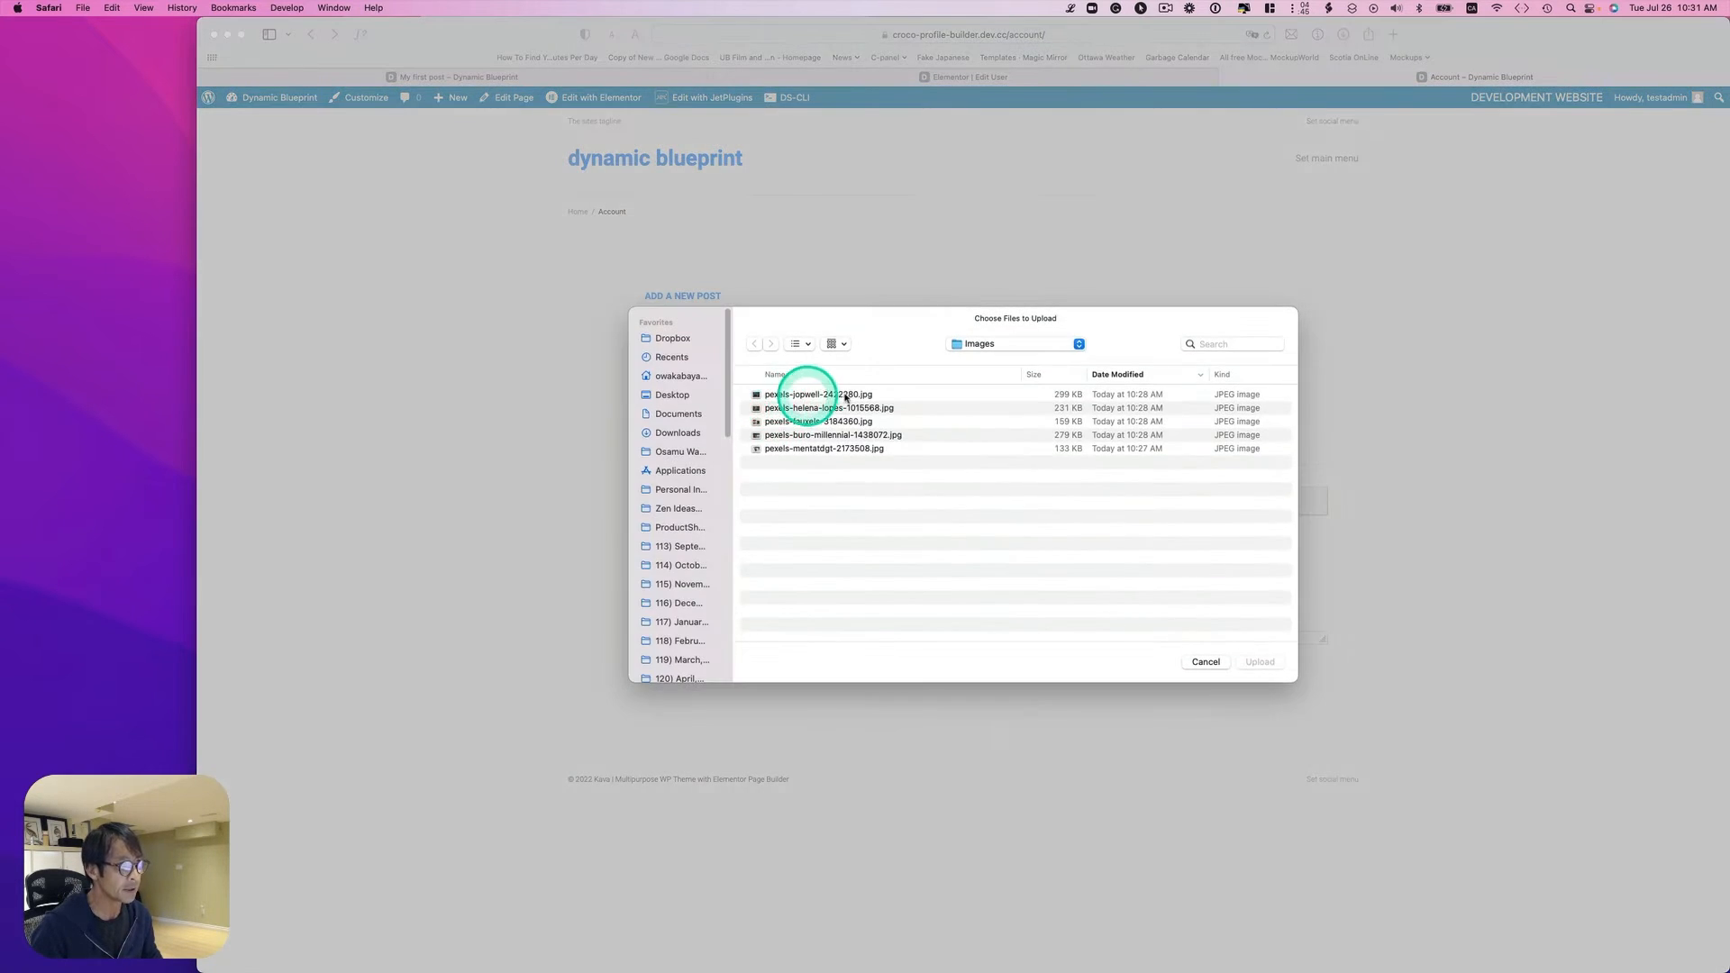
{"action": "left_click", "coordinate": [842, 397]}
{"action": "left_click", "coordinate": [1266, 661]}
Step: Title the post "Commodo Malesuada Condimentum", fill its content with placeholder text and submit the form
{"action": "left_click", "coordinate": [1070, 8]}
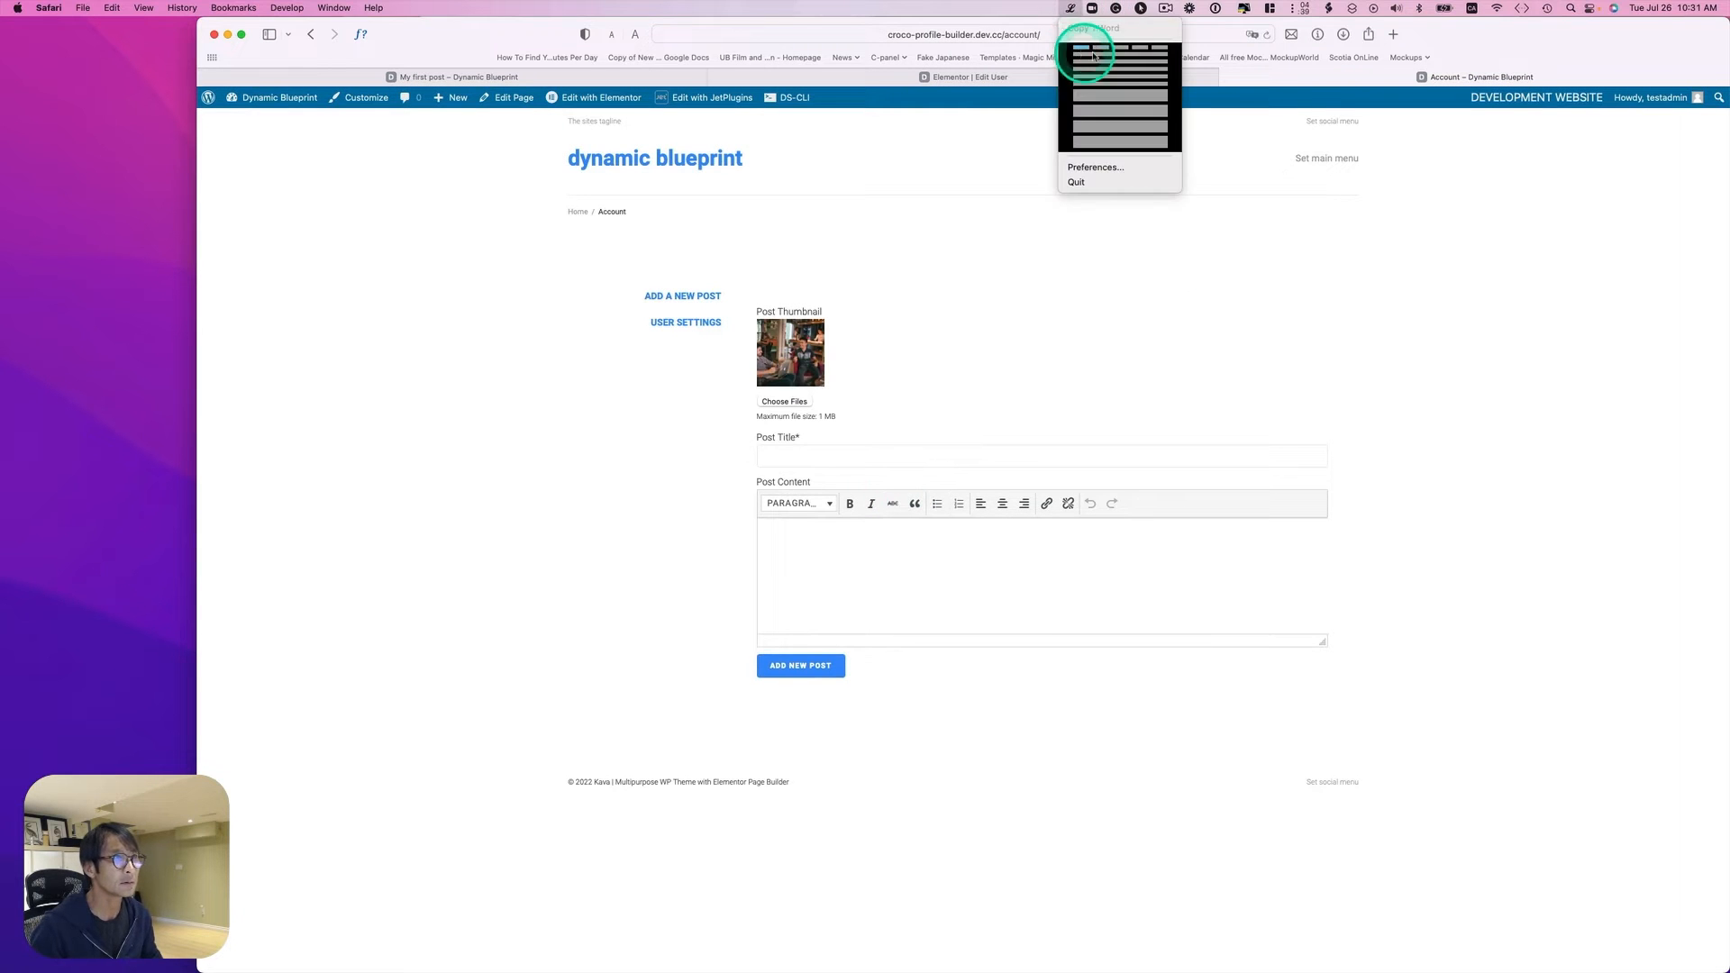
{"action": "left_click", "coordinate": [1090, 56]}
{"action": "left_click", "coordinate": [899, 454]}
{"action": "type", "text": "Commodo Malesuada Condimentum"}
{"action": "left_click", "coordinate": [901, 540]}
{"action": "key", "text": "super+v"}
{"action": "left_click", "coordinate": [820, 665]}
Step: Start another post from the profile menu and upload pexels-fauxels-3184360.jpg as its thumbnail
{"action": "left_click", "coordinate": [703, 298]}
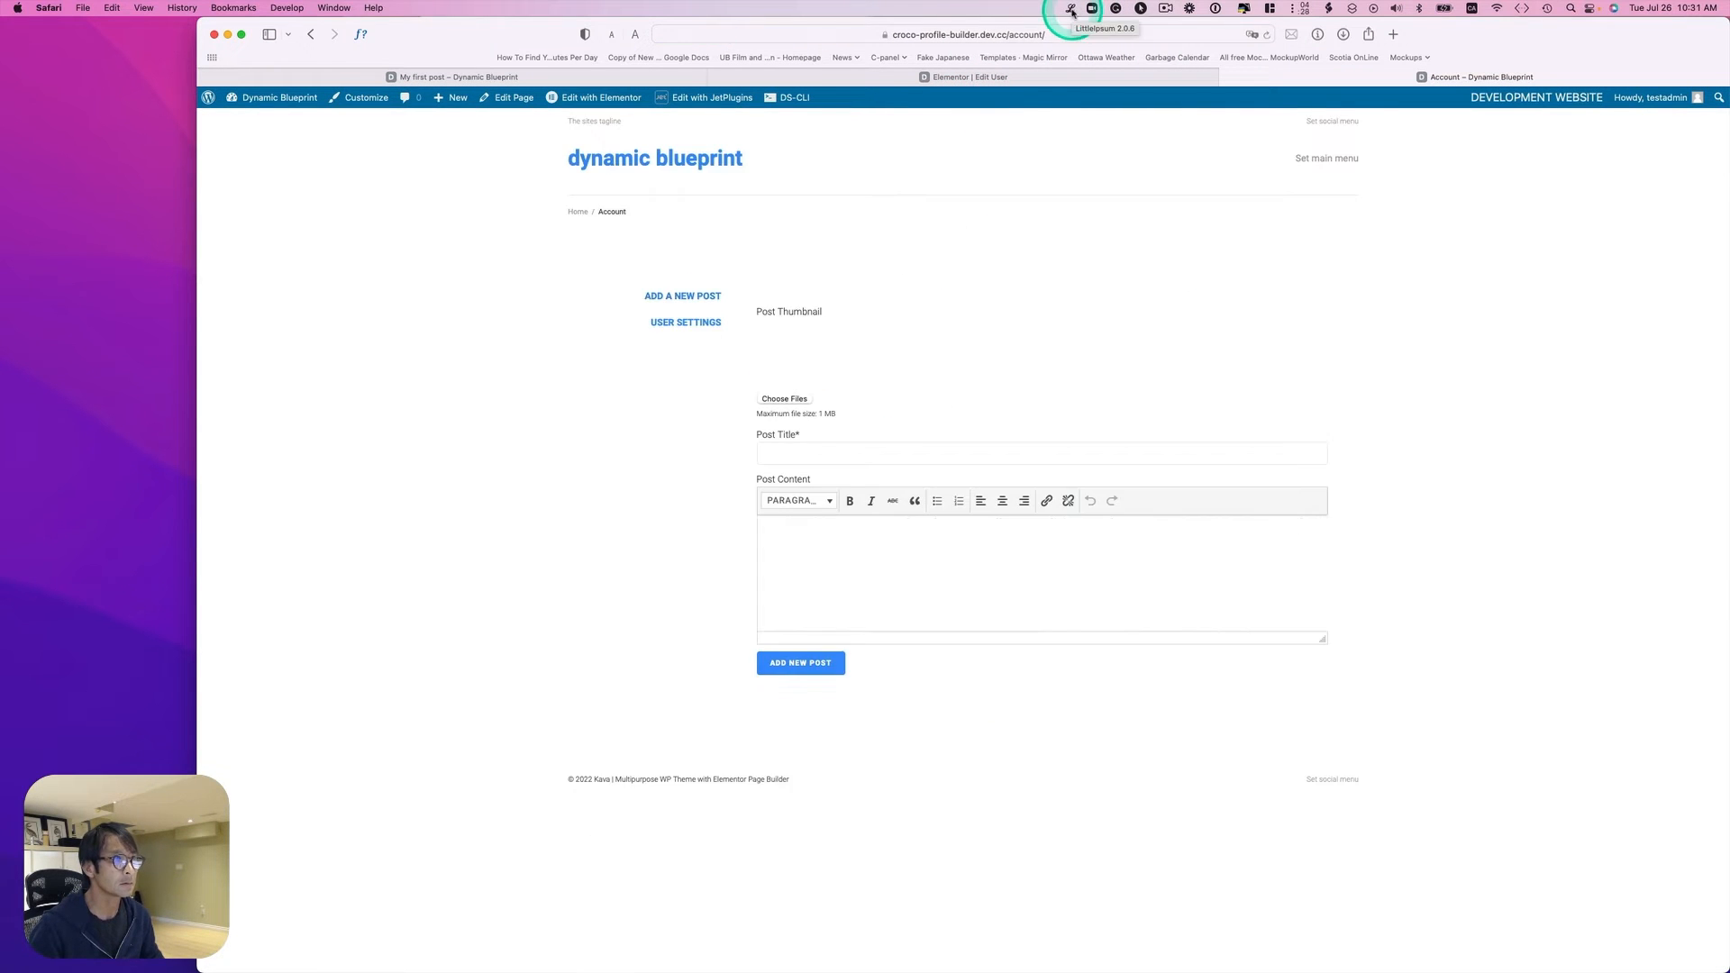
{"action": "left_click", "coordinate": [781, 402]}
{"action": "left_click", "coordinate": [799, 421]}
{"action": "left_click", "coordinate": [1263, 661]}
Step: Title the post "Aenean Tristique Bibendum", fill its content with placeholder text and submit the form
{"action": "left_click", "coordinate": [1070, 8]}
{"action": "left_click", "coordinate": [1090, 56]}
{"action": "left_click", "coordinate": [902, 465]}
{"action": "type", "text": "Aenean Tristique Bibendum"}
{"action": "left_click", "coordinate": [1070, 8]}
{"action": "left_click", "coordinate": [1090, 97]}
{"action": "left_click", "coordinate": [911, 546]}
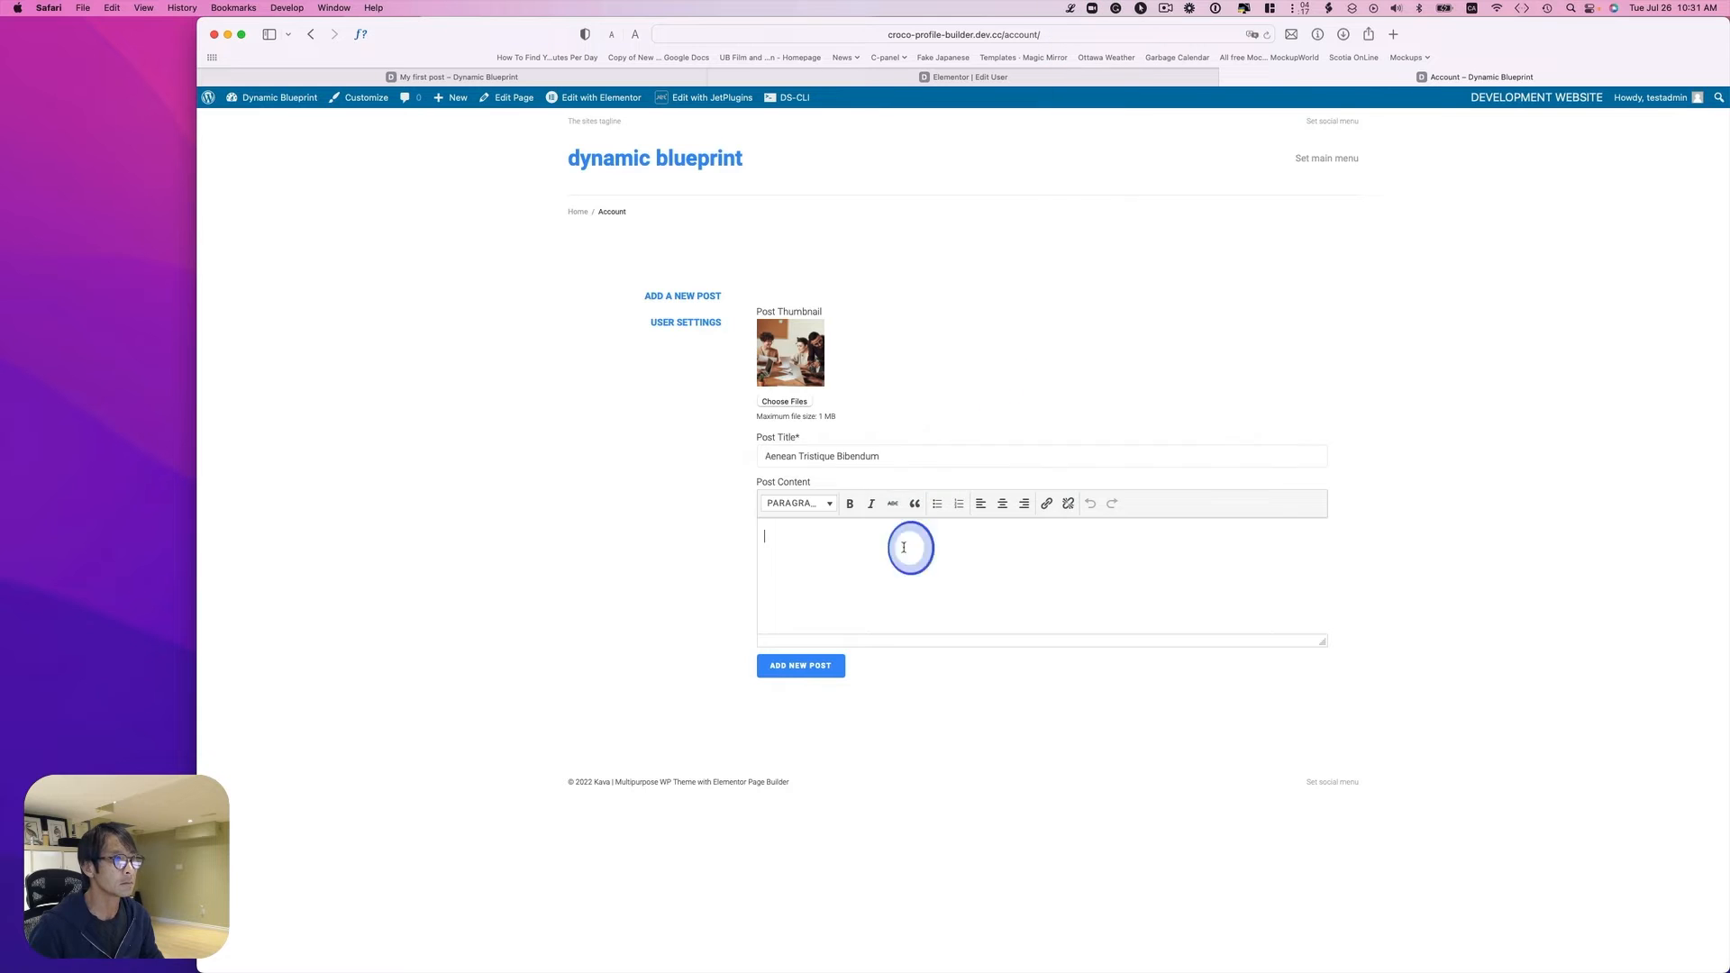
{"action": "key", "text": "super+v"}
{"action": "left_click", "coordinate": [828, 663]}
Step: Start another post from the profile menu and upload pexels-buro-millennial-1438072.jpg as its thumbnail
{"action": "left_click", "coordinate": [716, 298]}
{"action": "left_click", "coordinate": [791, 397]}
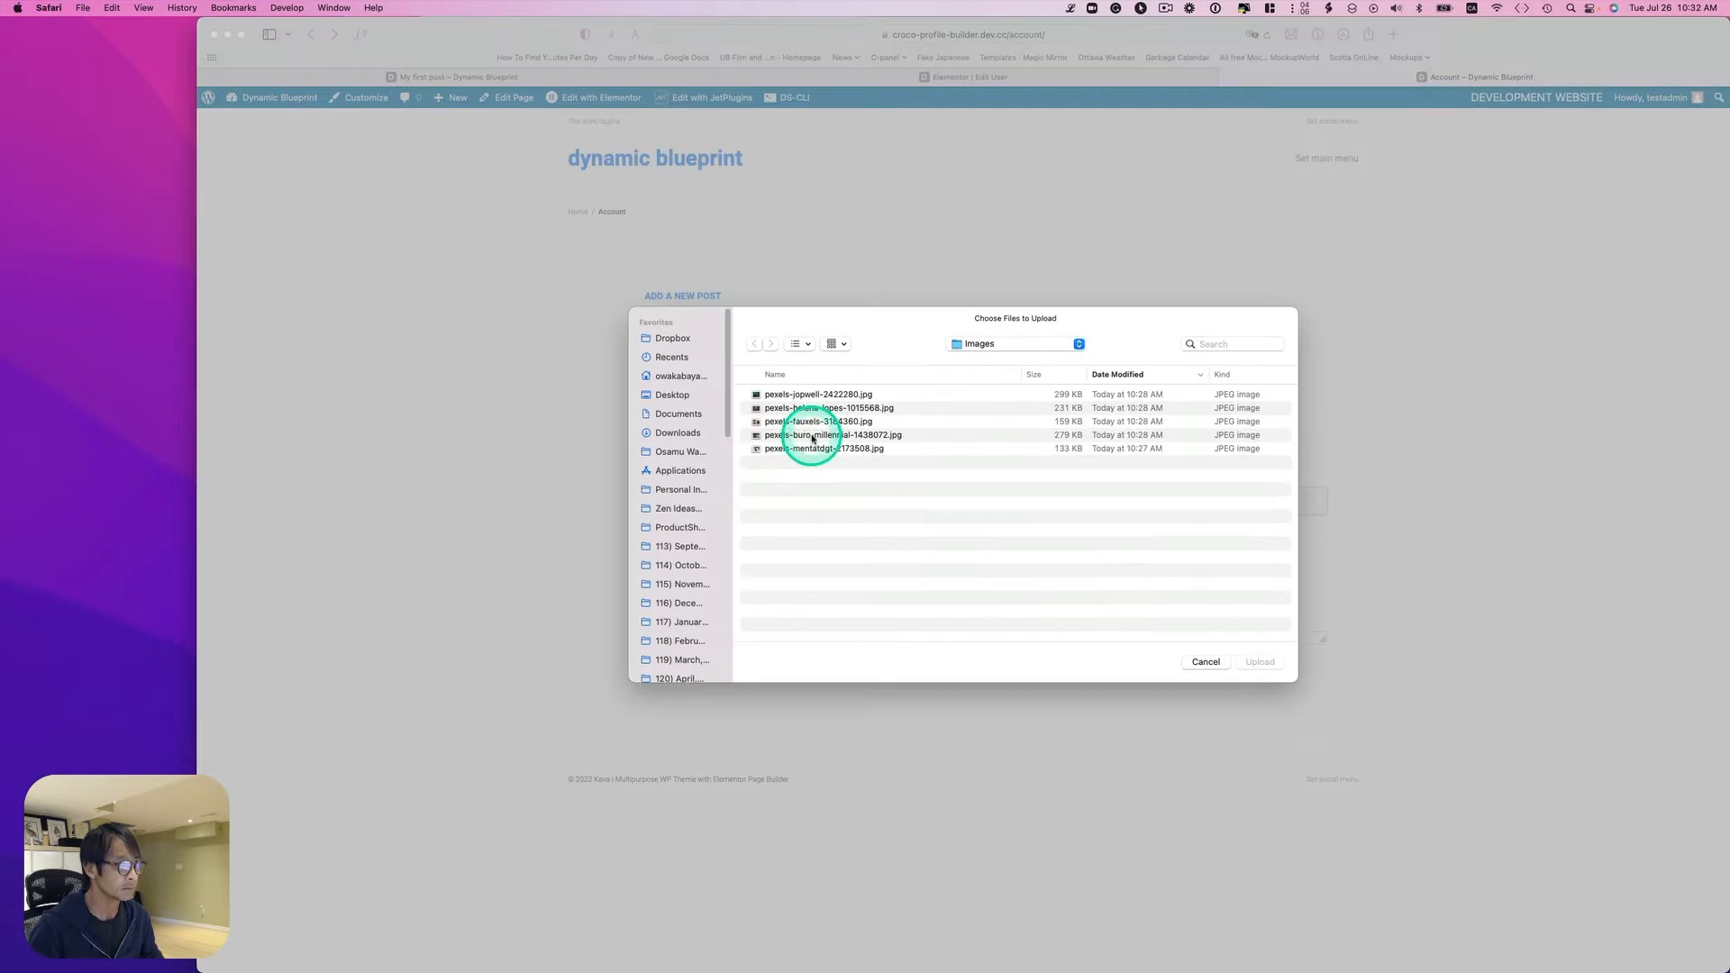
{"action": "left_click", "coordinate": [815, 435]}
{"action": "left_click", "coordinate": [1254, 660]}
Step: Title the post "Condimentum Bibendum Sem Tristique", fill its content with placeholder text and submit the form
{"action": "left_click", "coordinate": [1070, 8]}
{"action": "left_click", "coordinate": [1113, 54]}
{"action": "left_click", "coordinate": [973, 457]}
{"action": "type", "text": "Condimentum Bibendum Sem Tristique"}
{"action": "left_click", "coordinate": [1070, 8]}
{"action": "left_click", "coordinate": [1090, 98]}
{"action": "left_click", "coordinate": [870, 559]}
{"action": "key", "text": "super+v"}
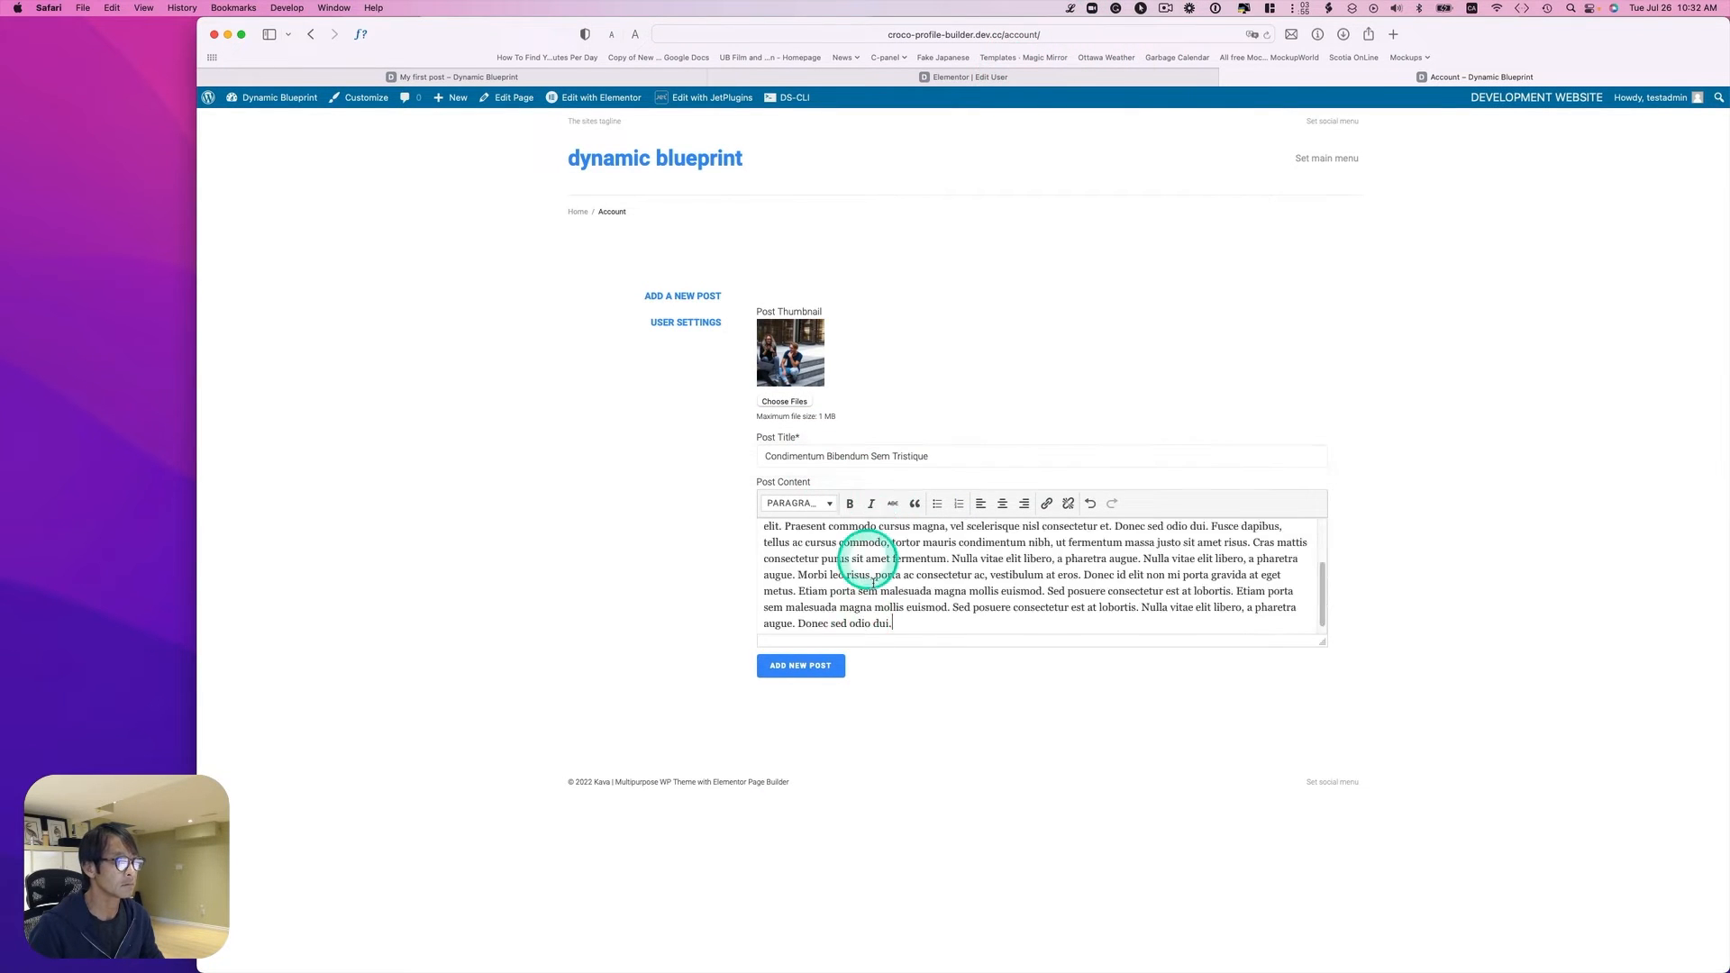
{"action": "left_click", "coordinate": [814, 672]}
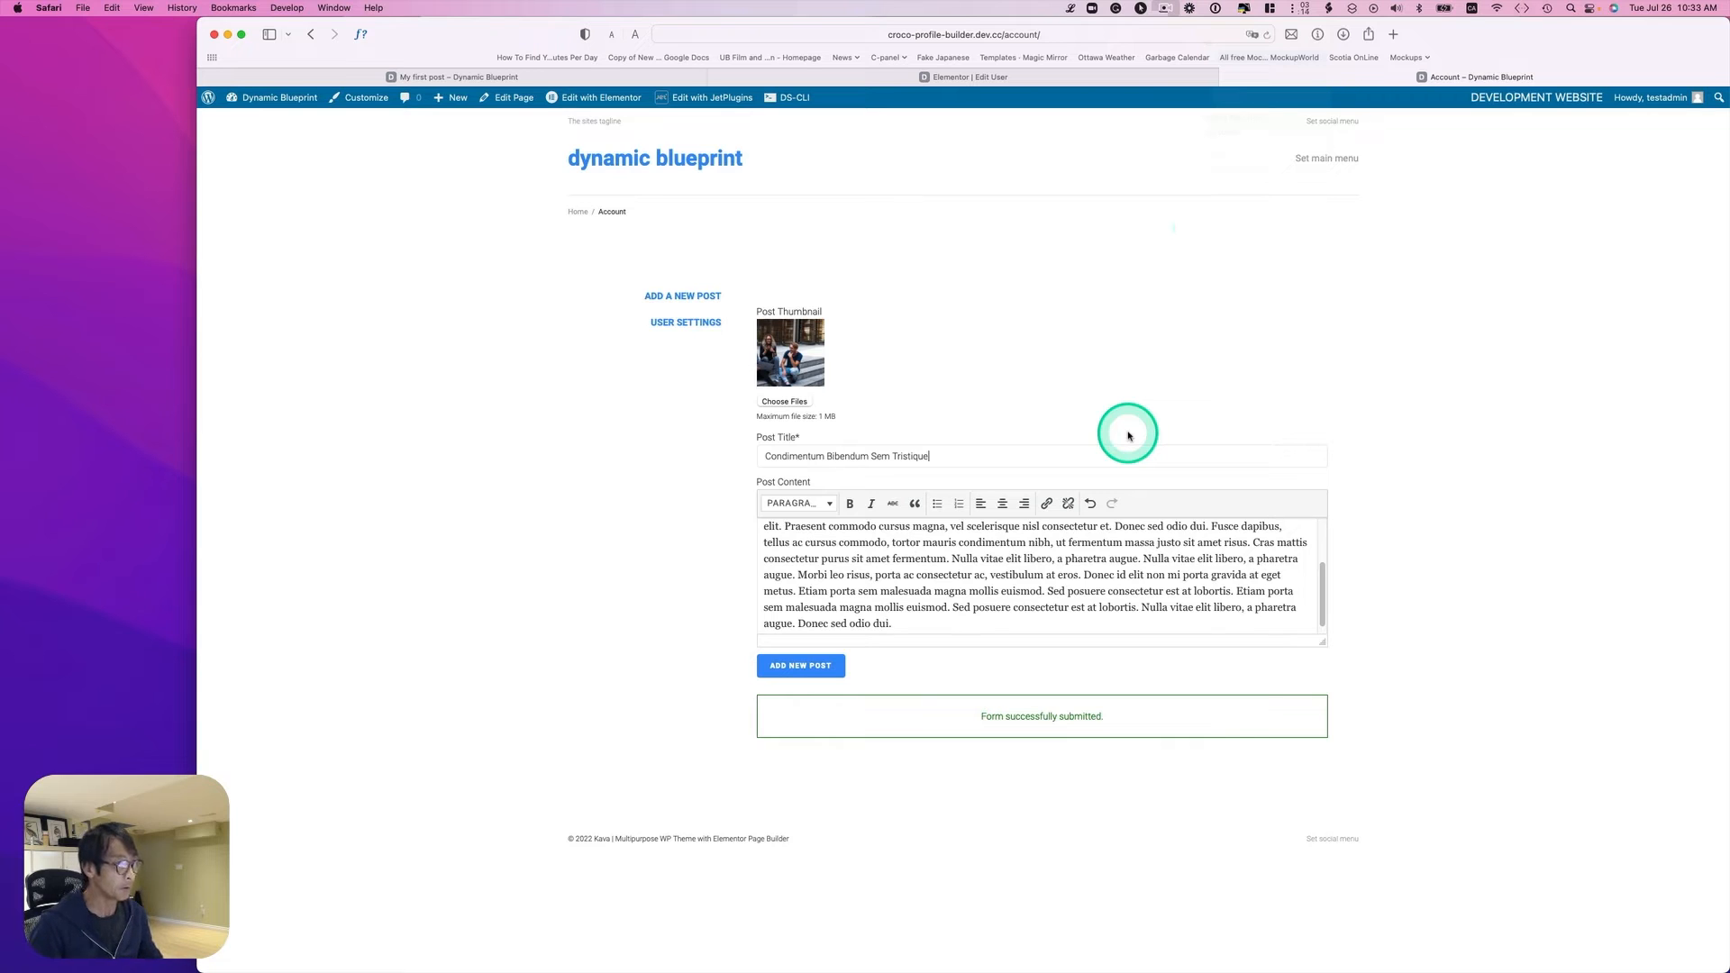
Step: Go from the "My first post" page to the WordPress dashboard and open the list of all posts
{"action": "left_click", "coordinate": [593, 79]}
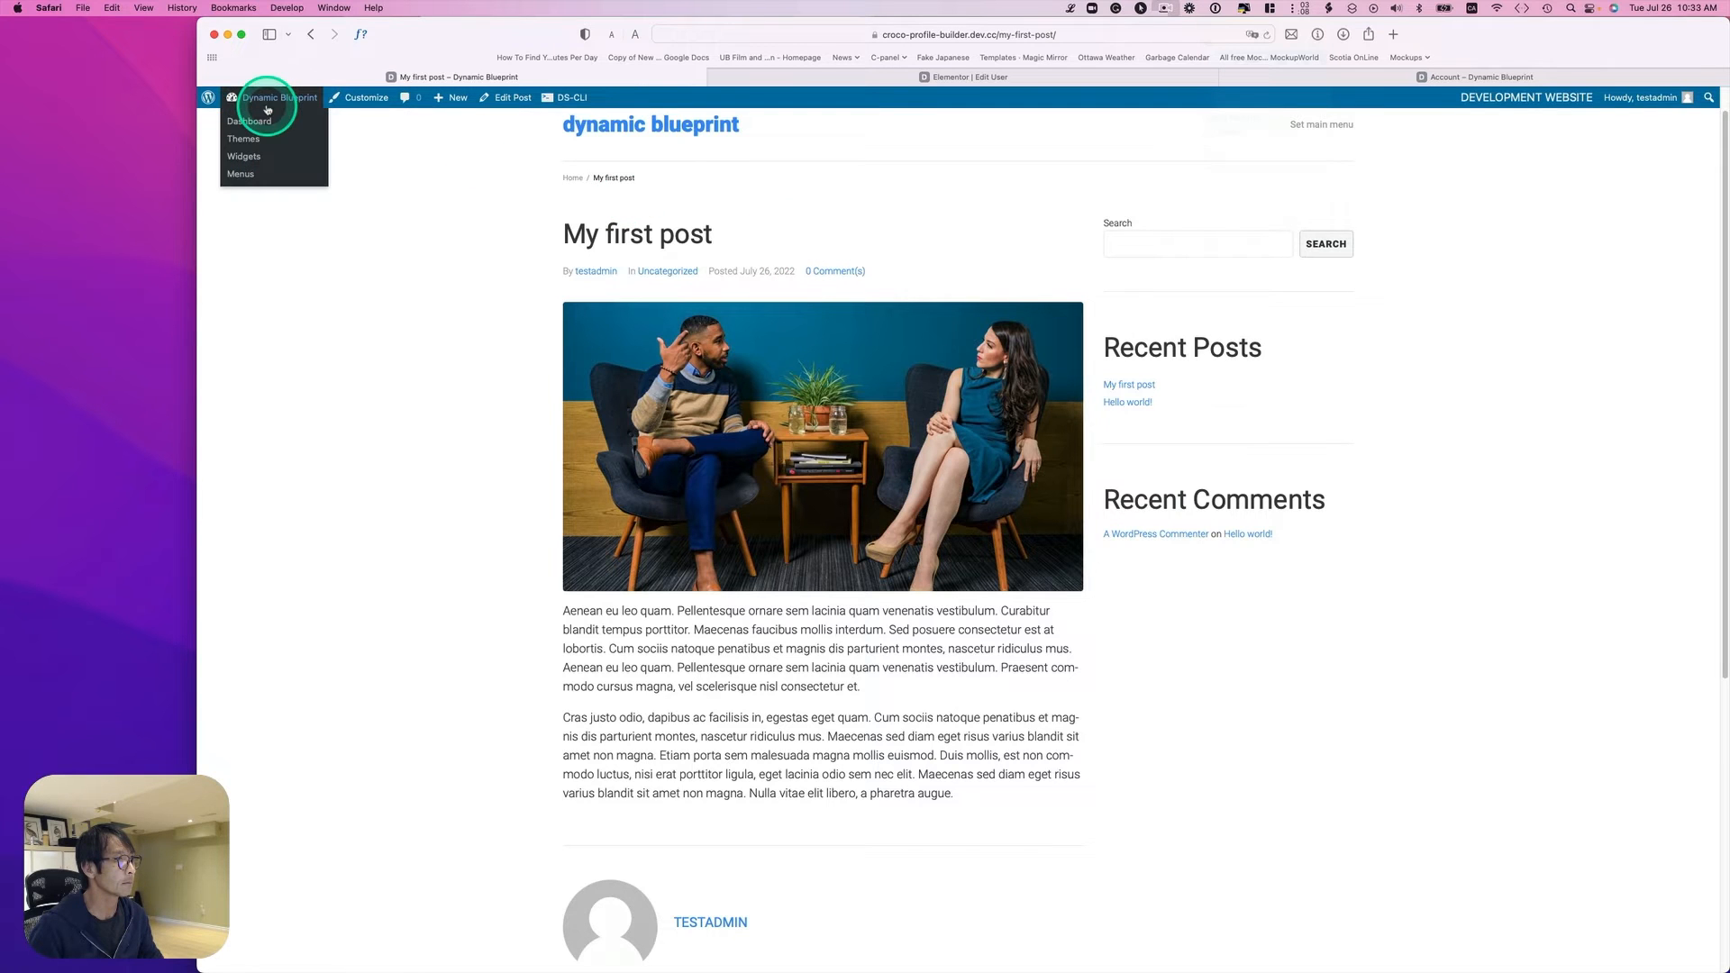
{"action": "left_click", "coordinate": [262, 121]}
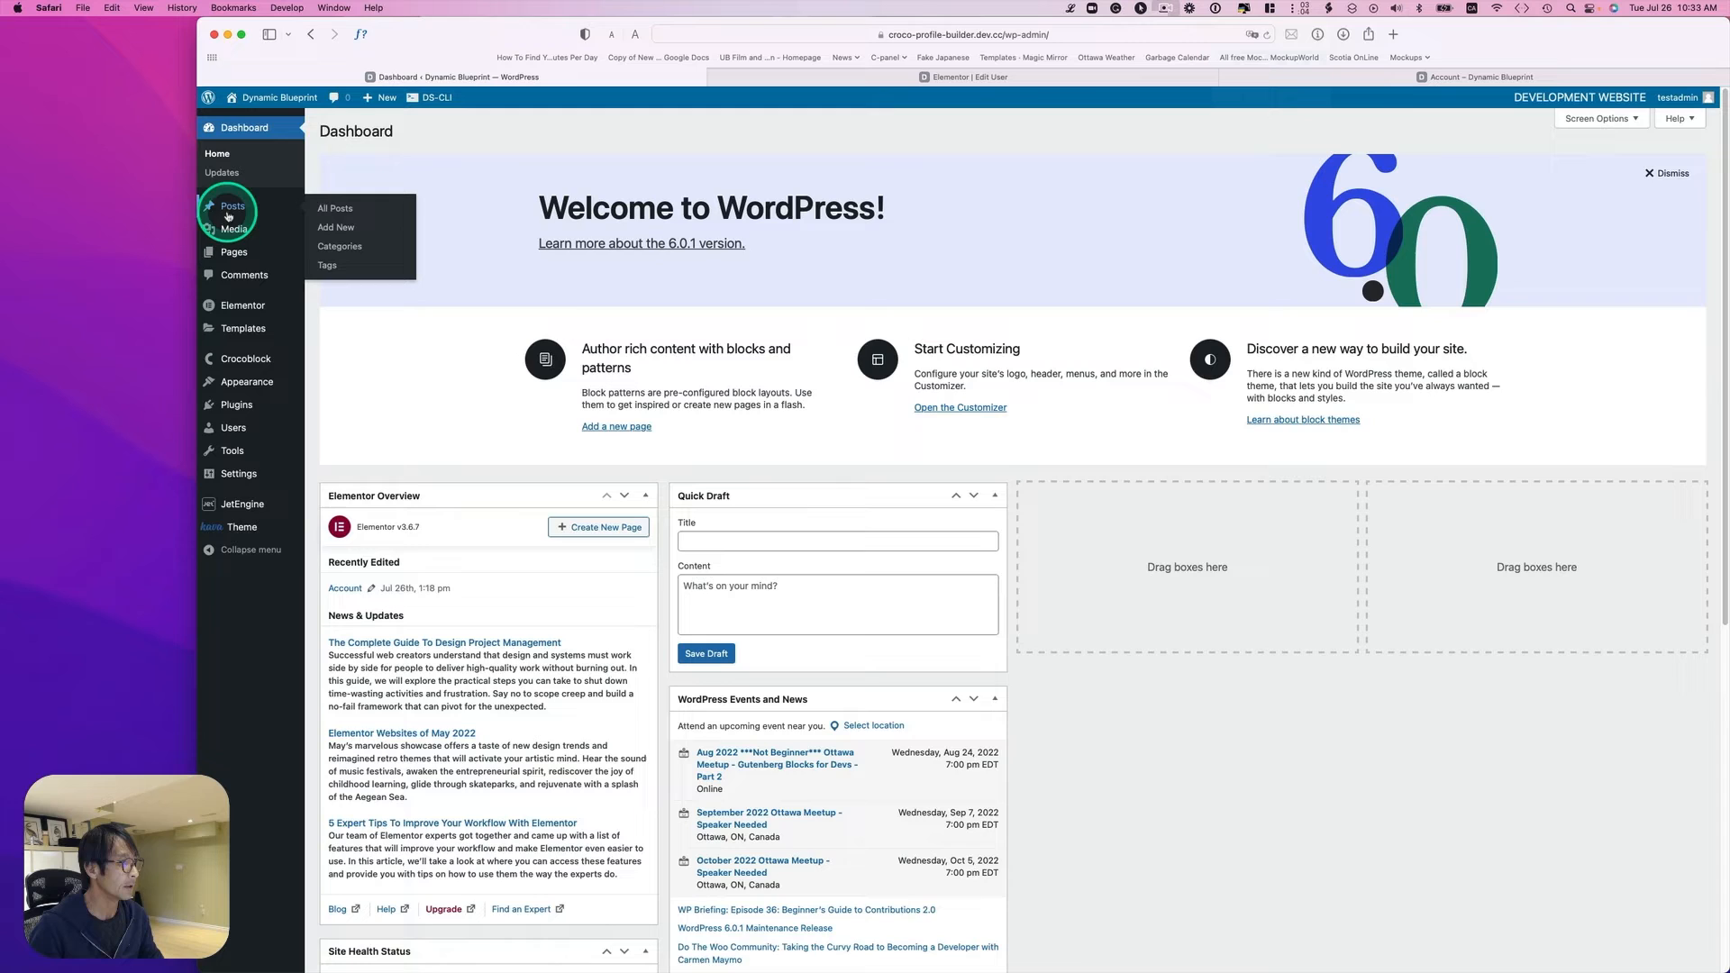
{"action": "left_click", "coordinate": [236, 222]}
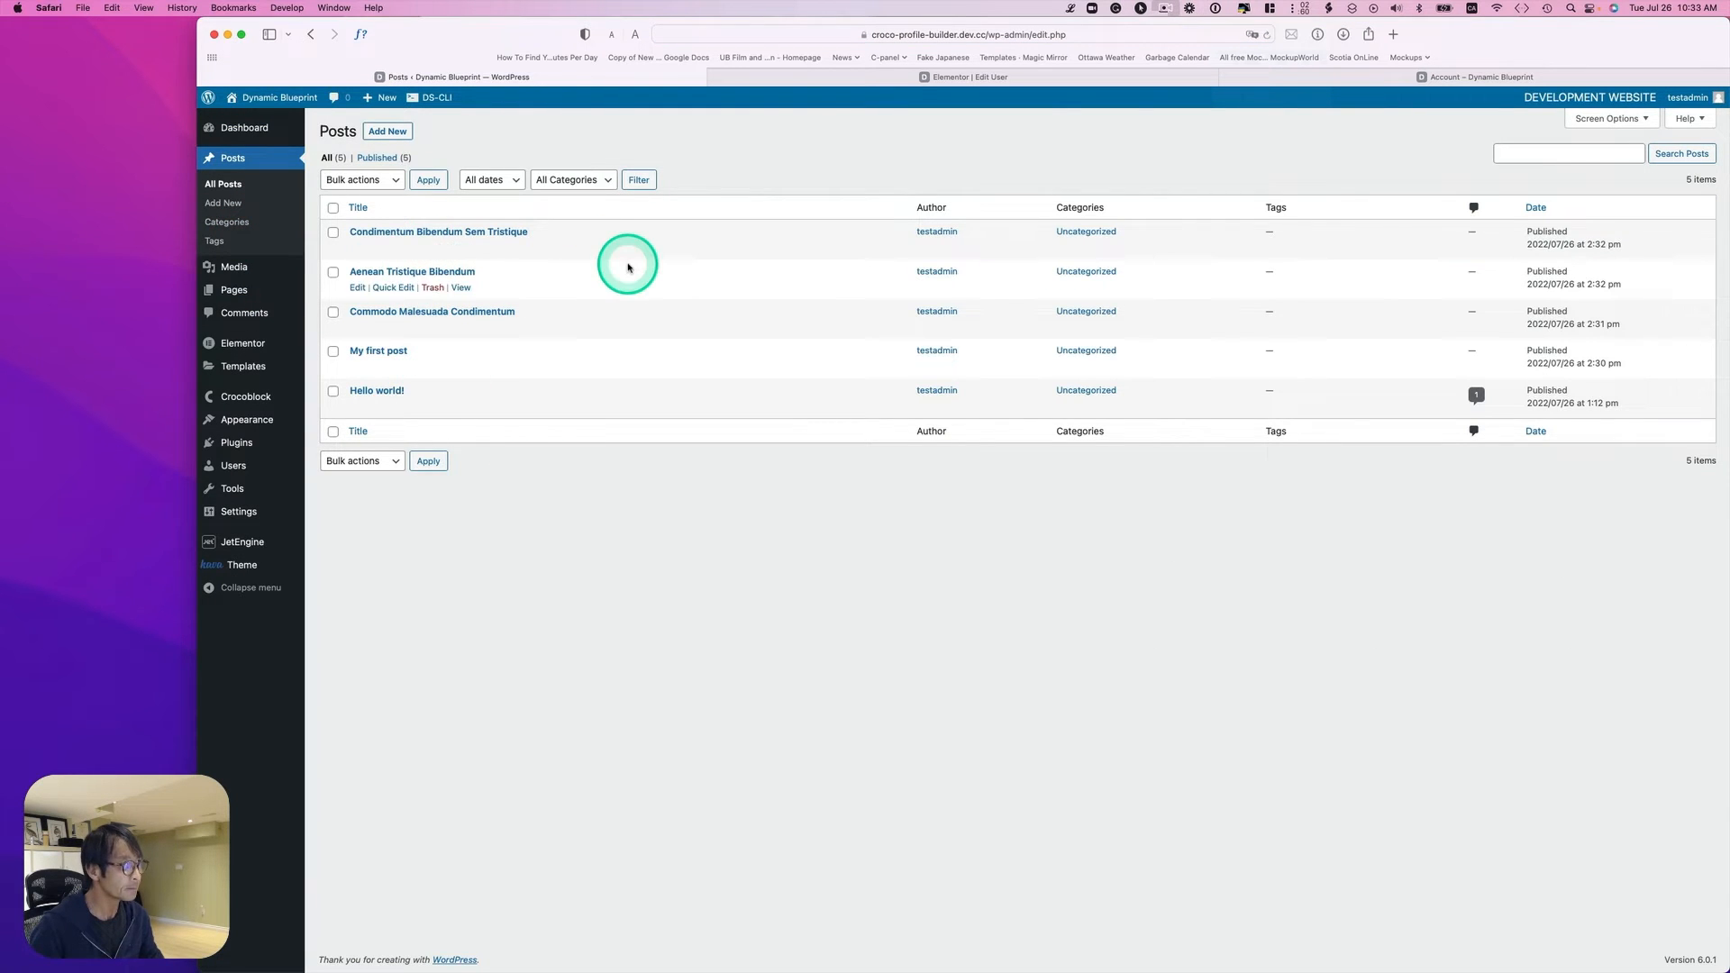
Step: Visit the site's front page and examine the titles, featured images and excerpts of the newly added posts
{"action": "left_click", "coordinate": [252, 104]}
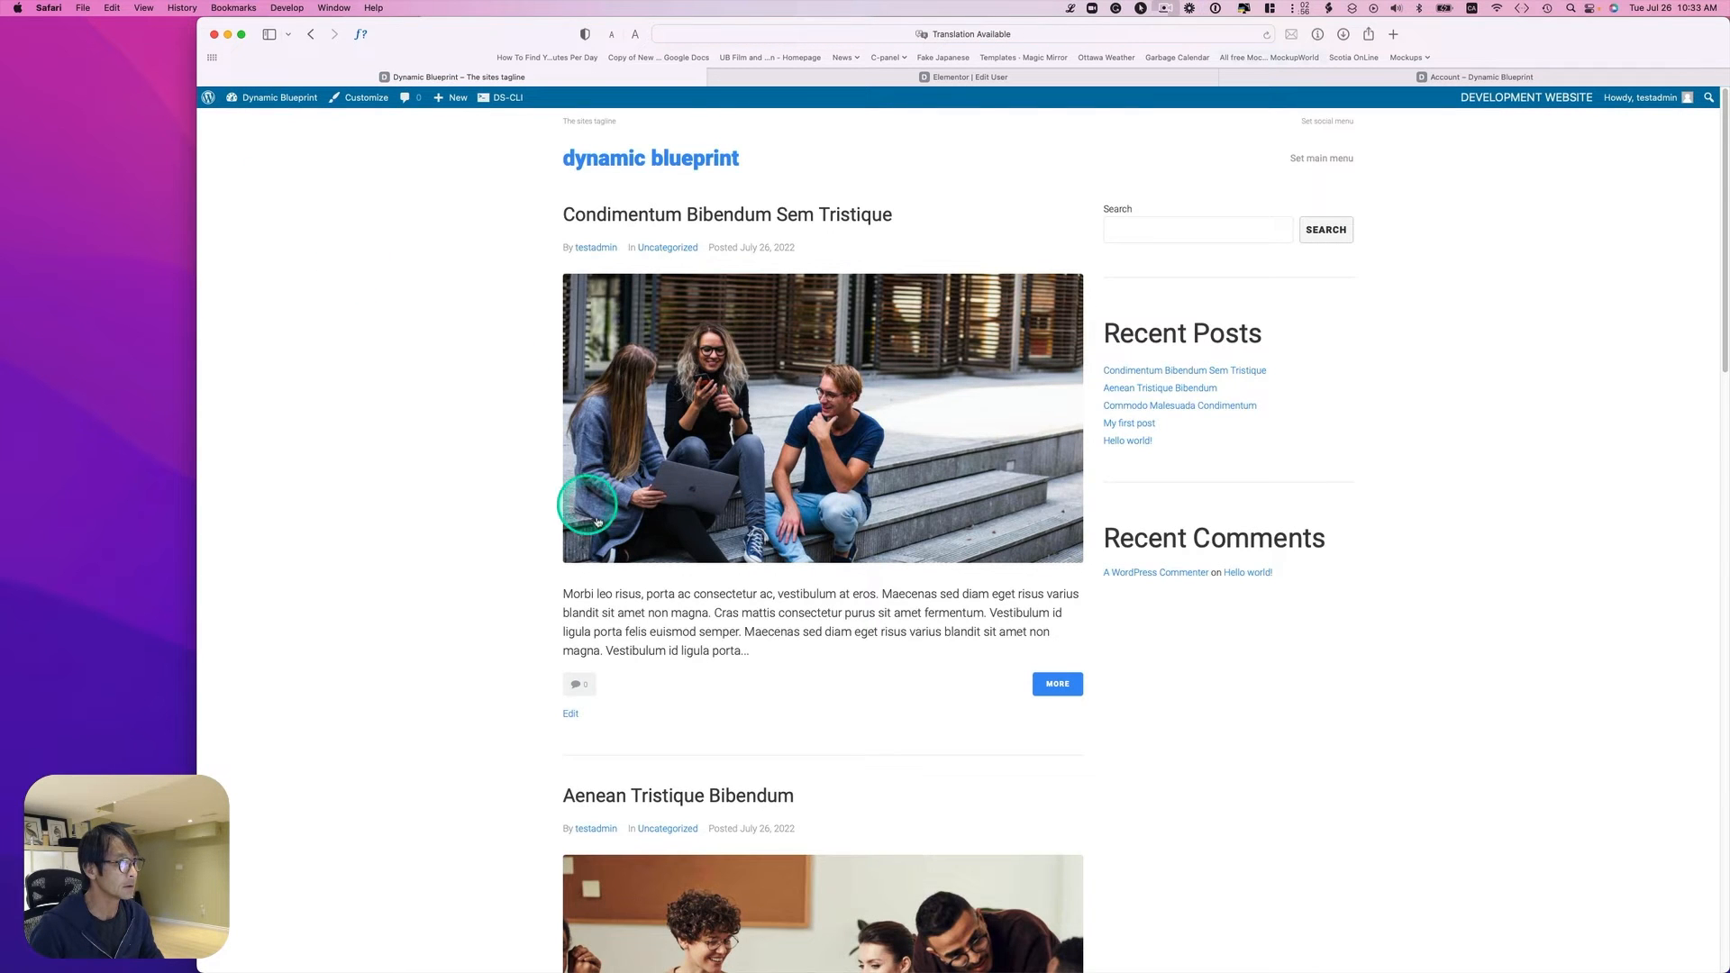
{"action": "scroll", "coordinate": [594, 517], "scroll_direction": "down", "scroll_amount": 7}
{"action": "scroll", "coordinate": [596, 521], "scroll_direction": "down", "scroll_amount": 7}
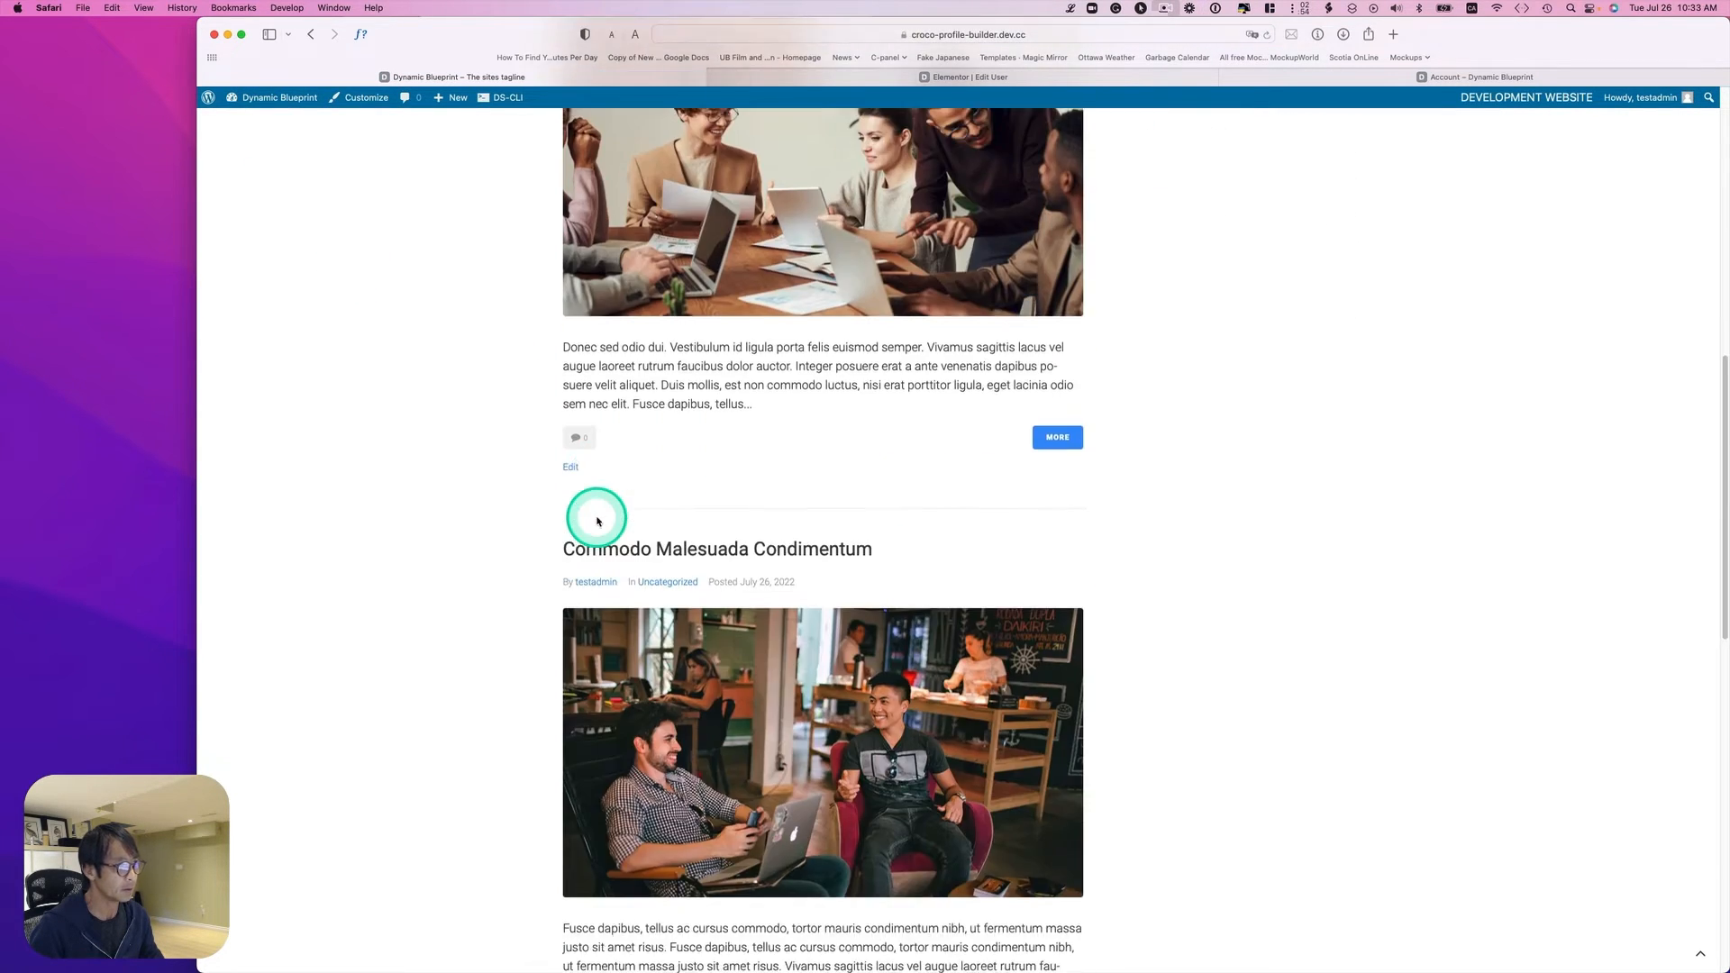
{"action": "scroll", "coordinate": [597, 516], "scroll_direction": "down", "scroll_amount": 1}
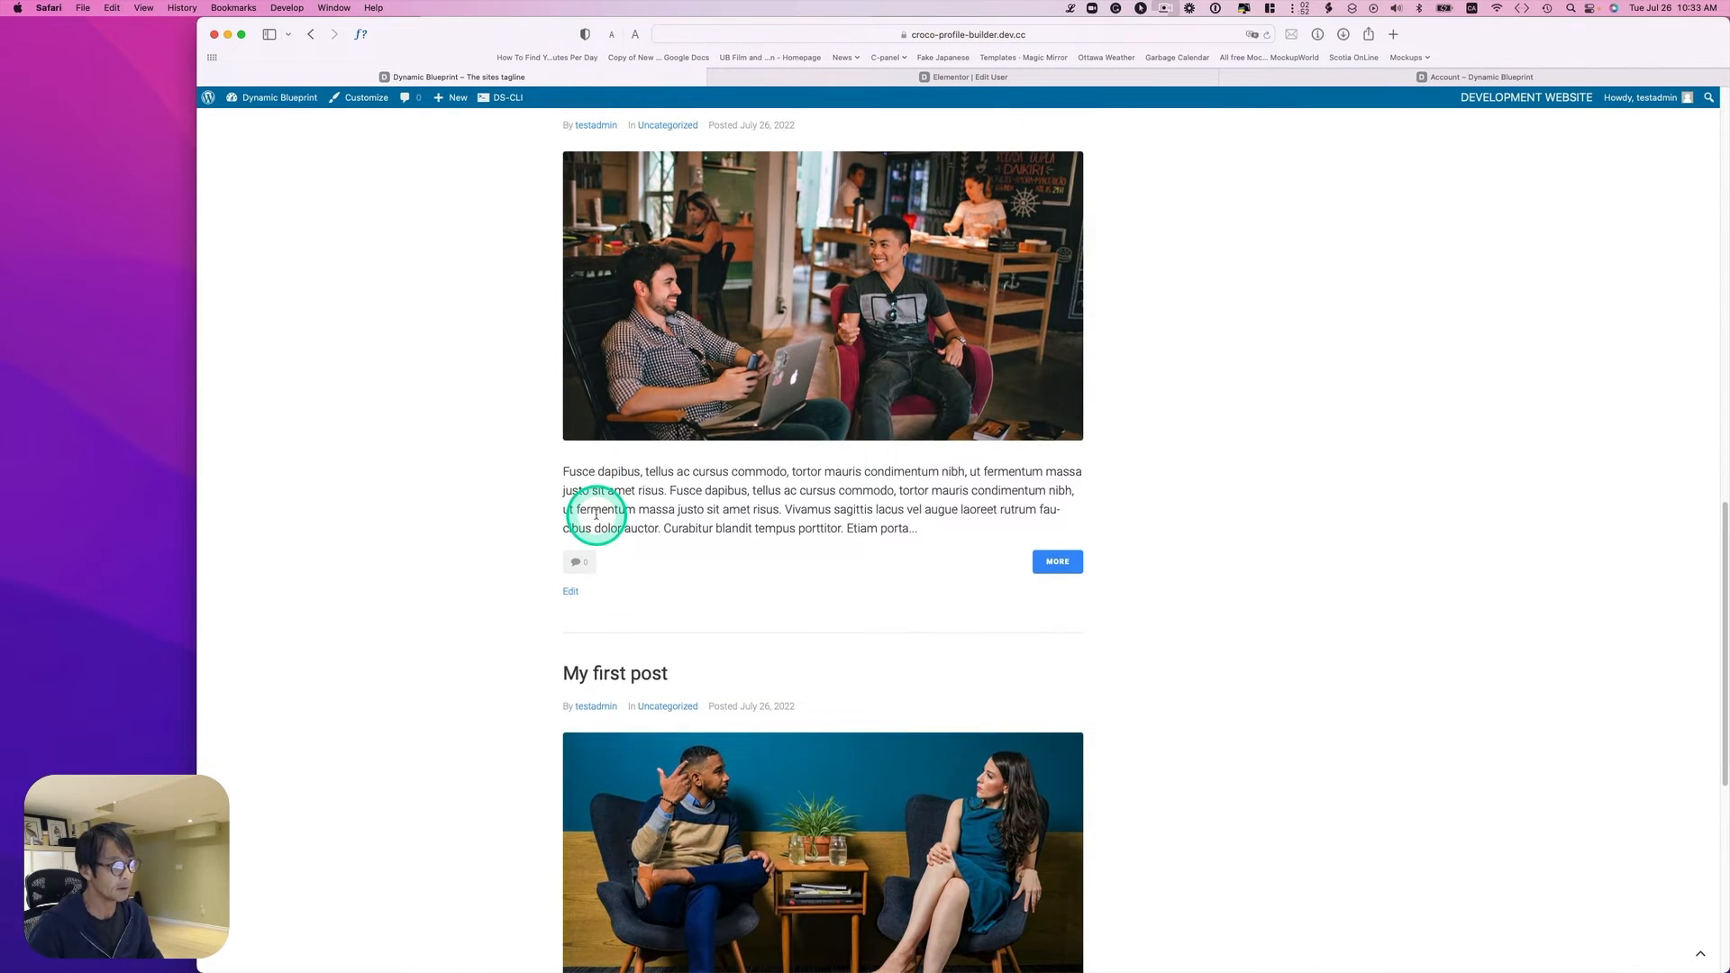
{"action": "scroll", "coordinate": [596, 514], "scroll_direction": "up", "scroll_amount": 8}
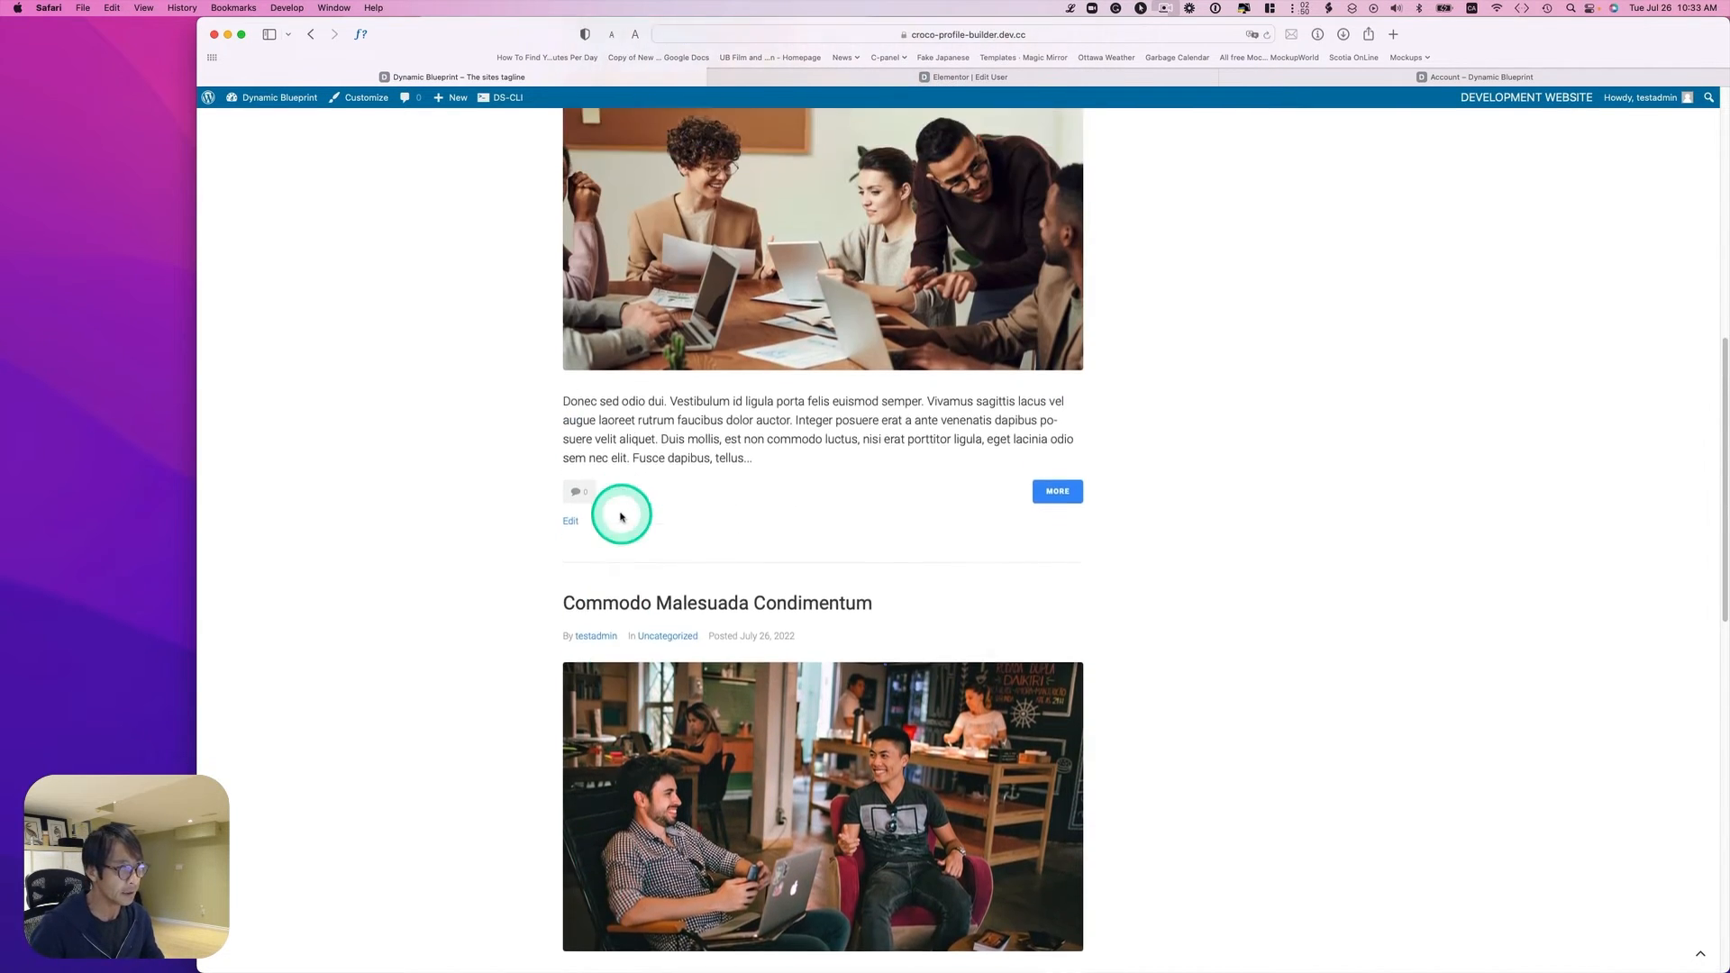
{"action": "scroll", "coordinate": [621, 514], "scroll_direction": "up", "scroll_amount": 6}
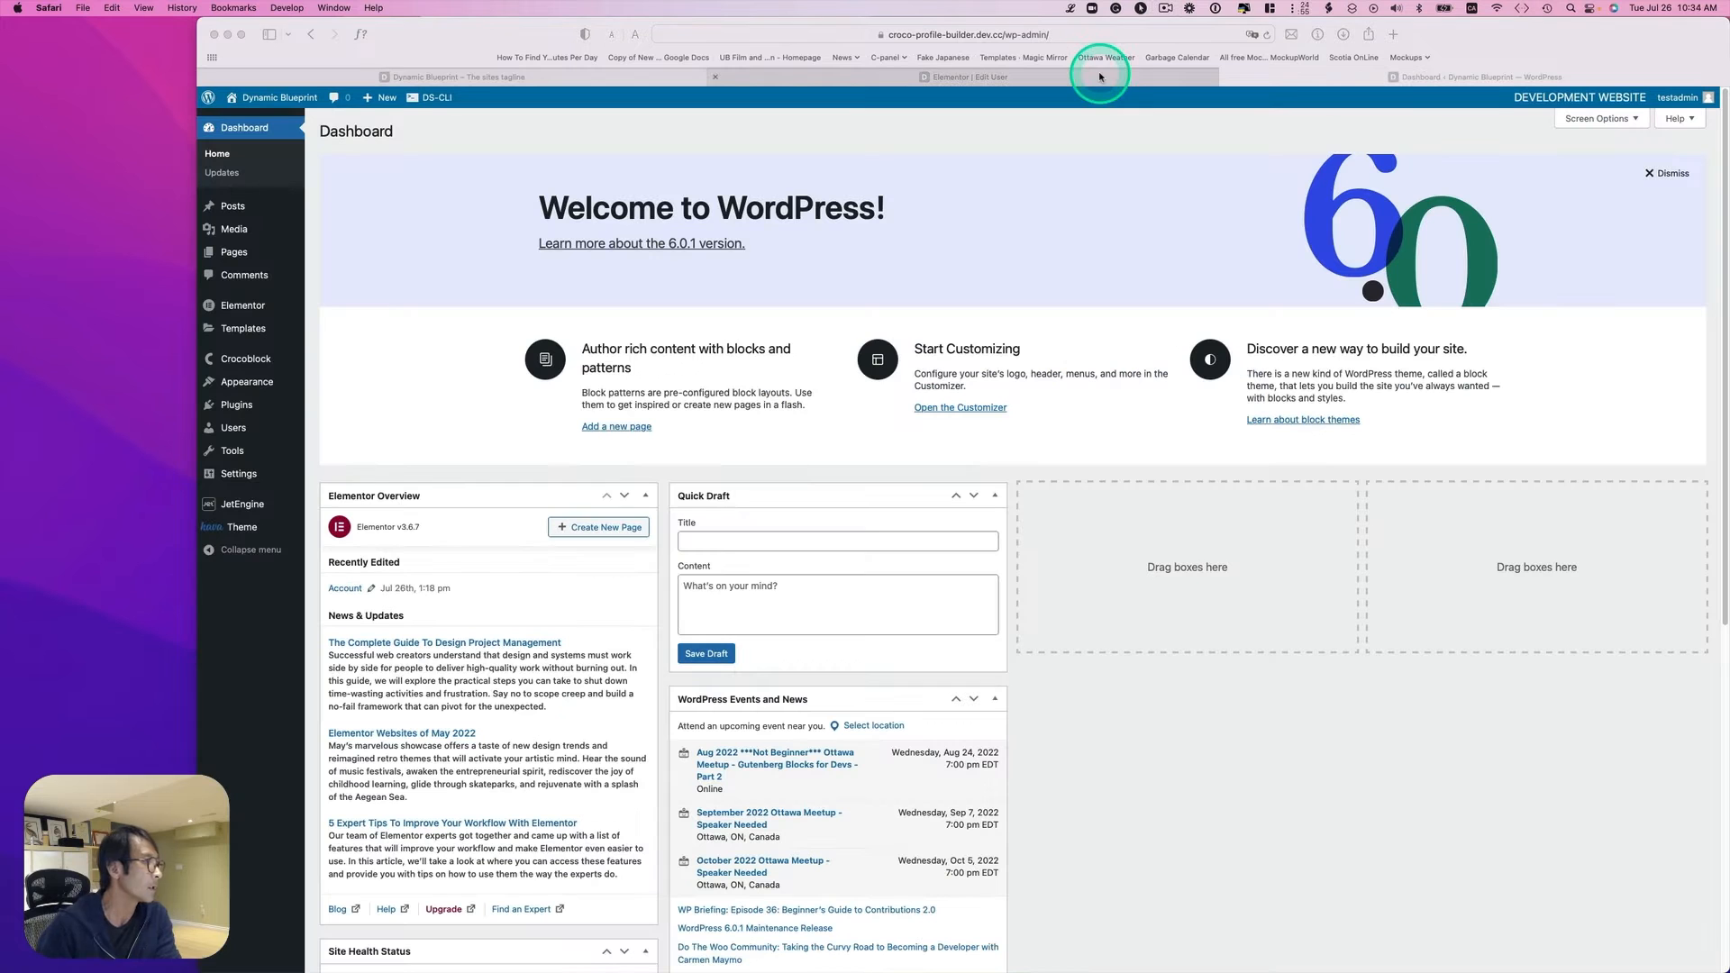
Step: Open the User Post template from the saved templates in Elementor and select its Listing Grid for editing
{"action": "mouse_move", "coordinate": [241, 329]}
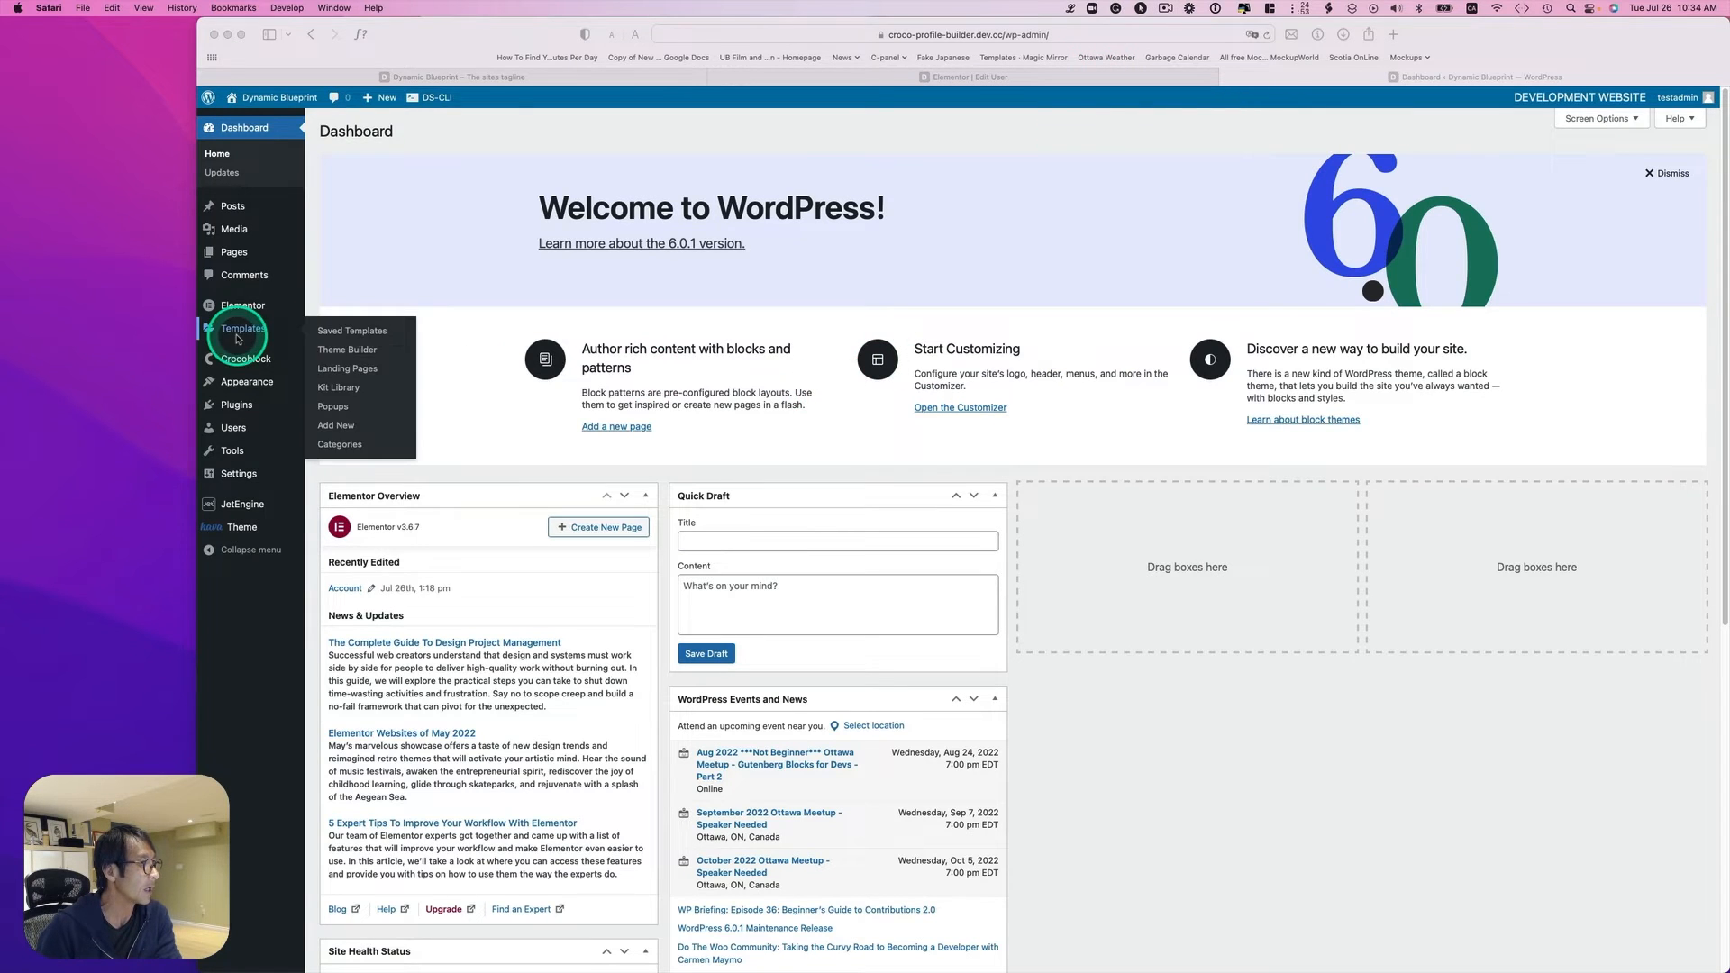
{"action": "left_click", "coordinate": [337, 334]}
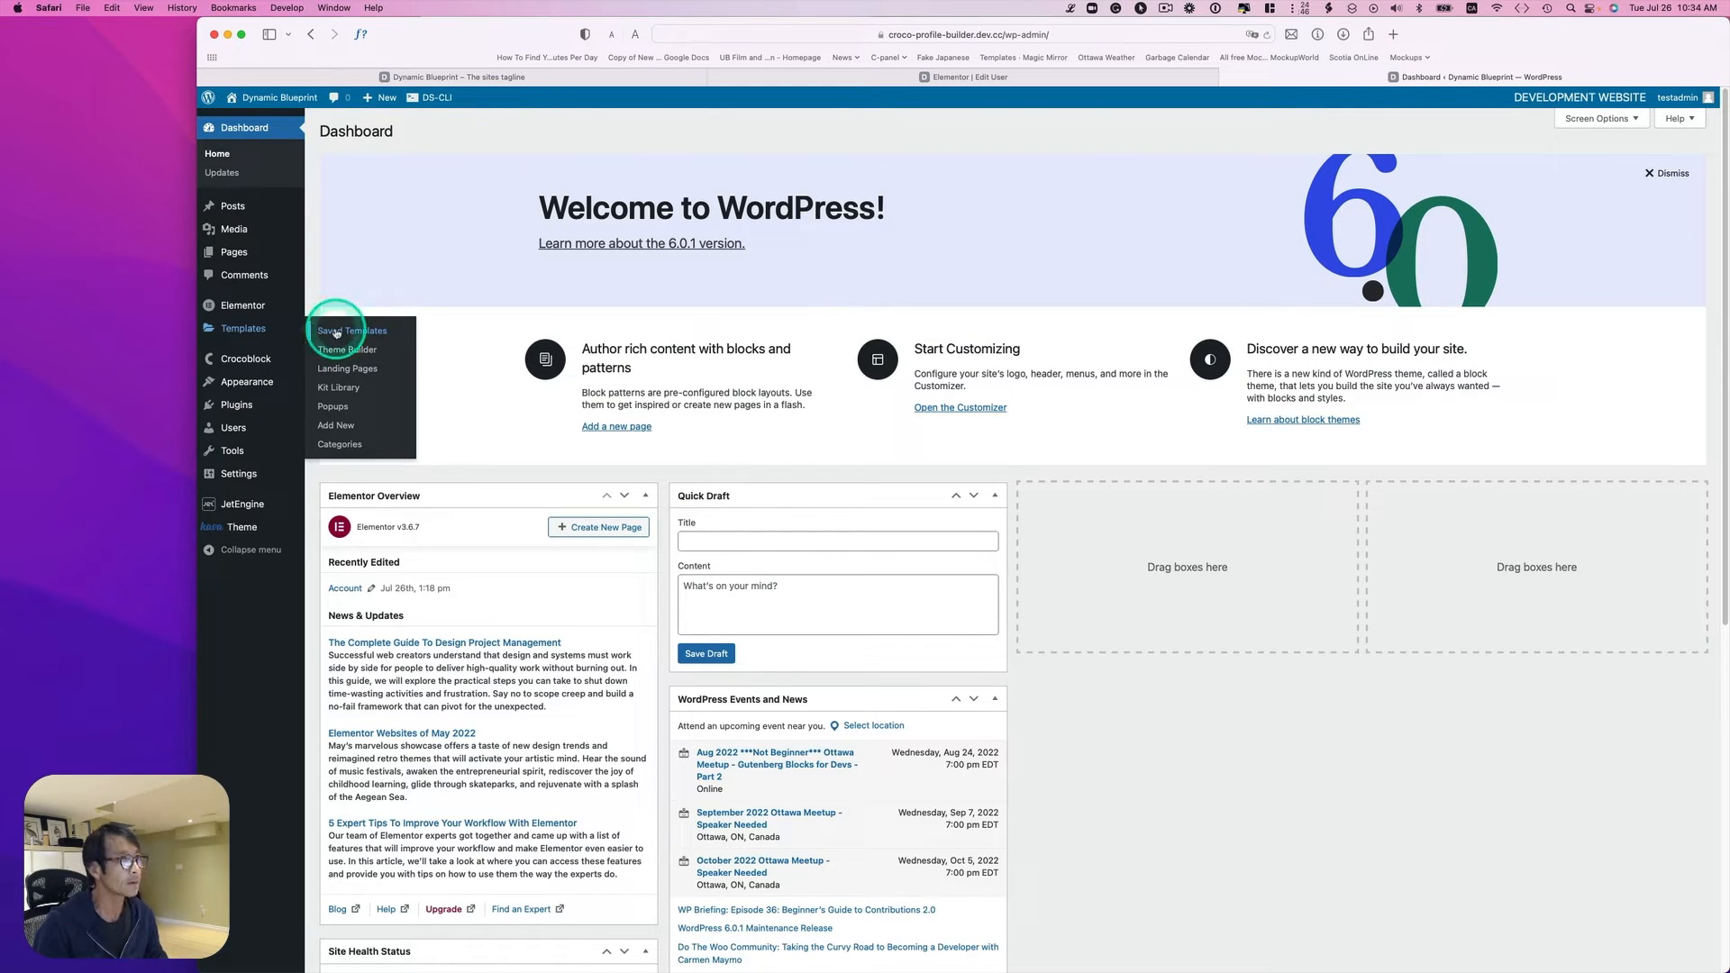
{"action": "left_click", "coordinate": [335, 332]}
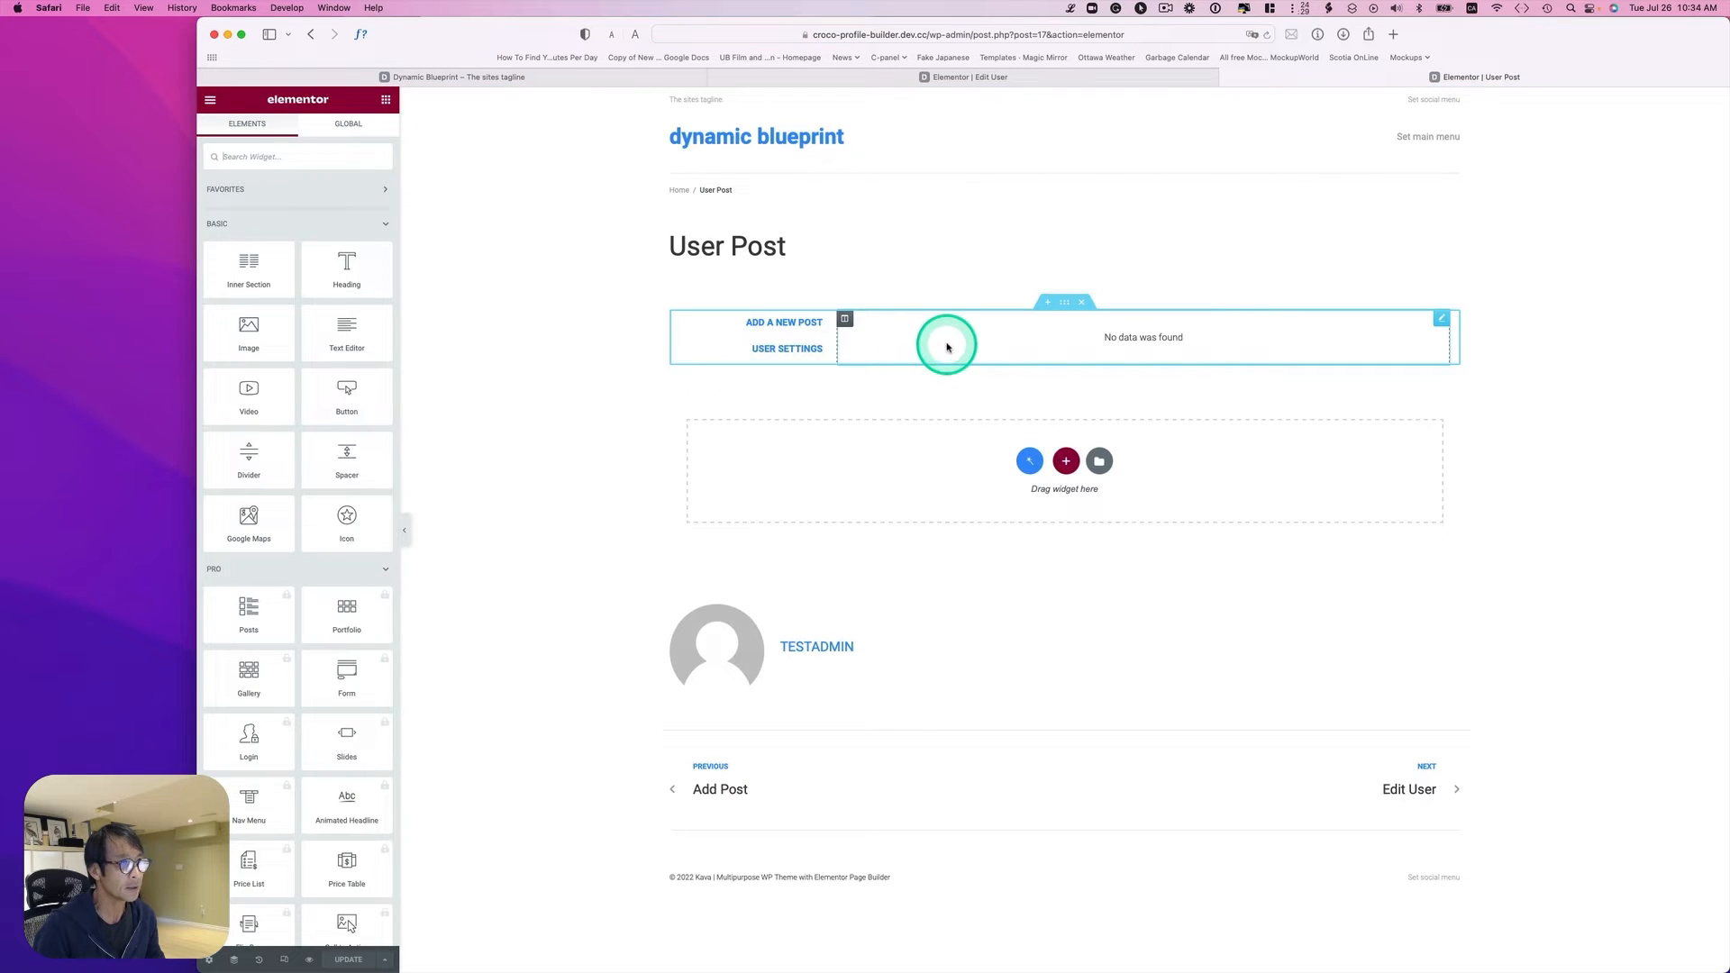
{"action": "left_click", "coordinate": [1441, 321]}
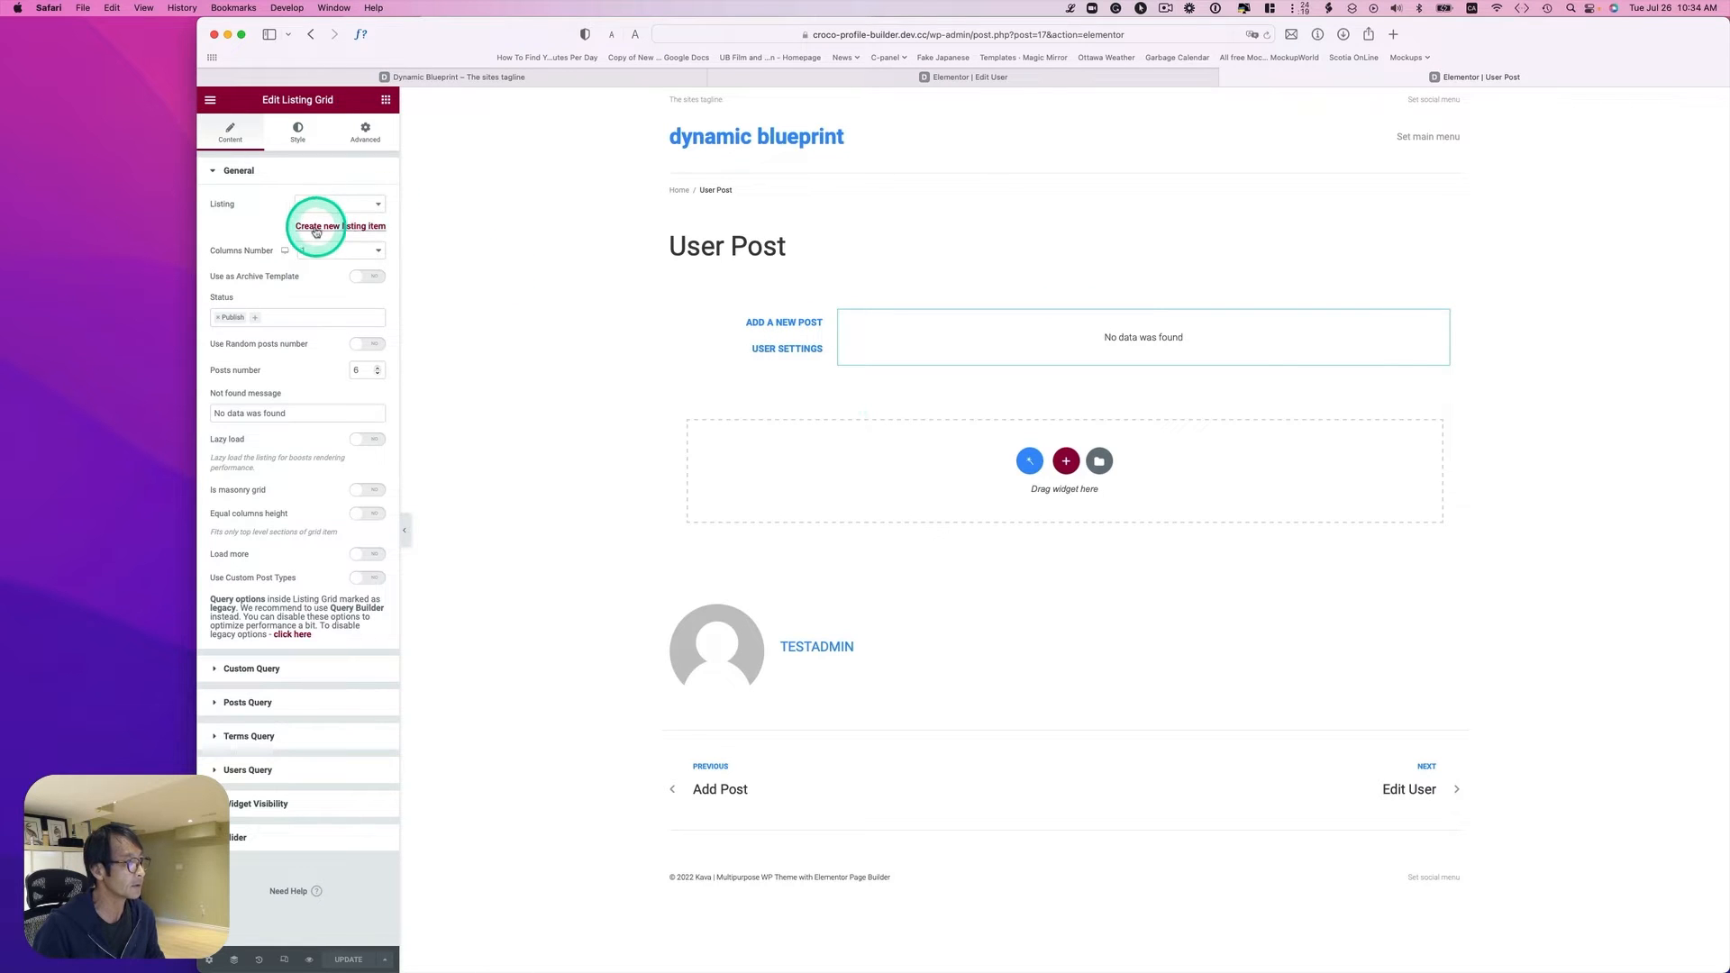
Step: Start a new listing item for the Listing Grid with Posts as both listing source and post type
{"action": "left_click", "coordinate": [361, 229]}
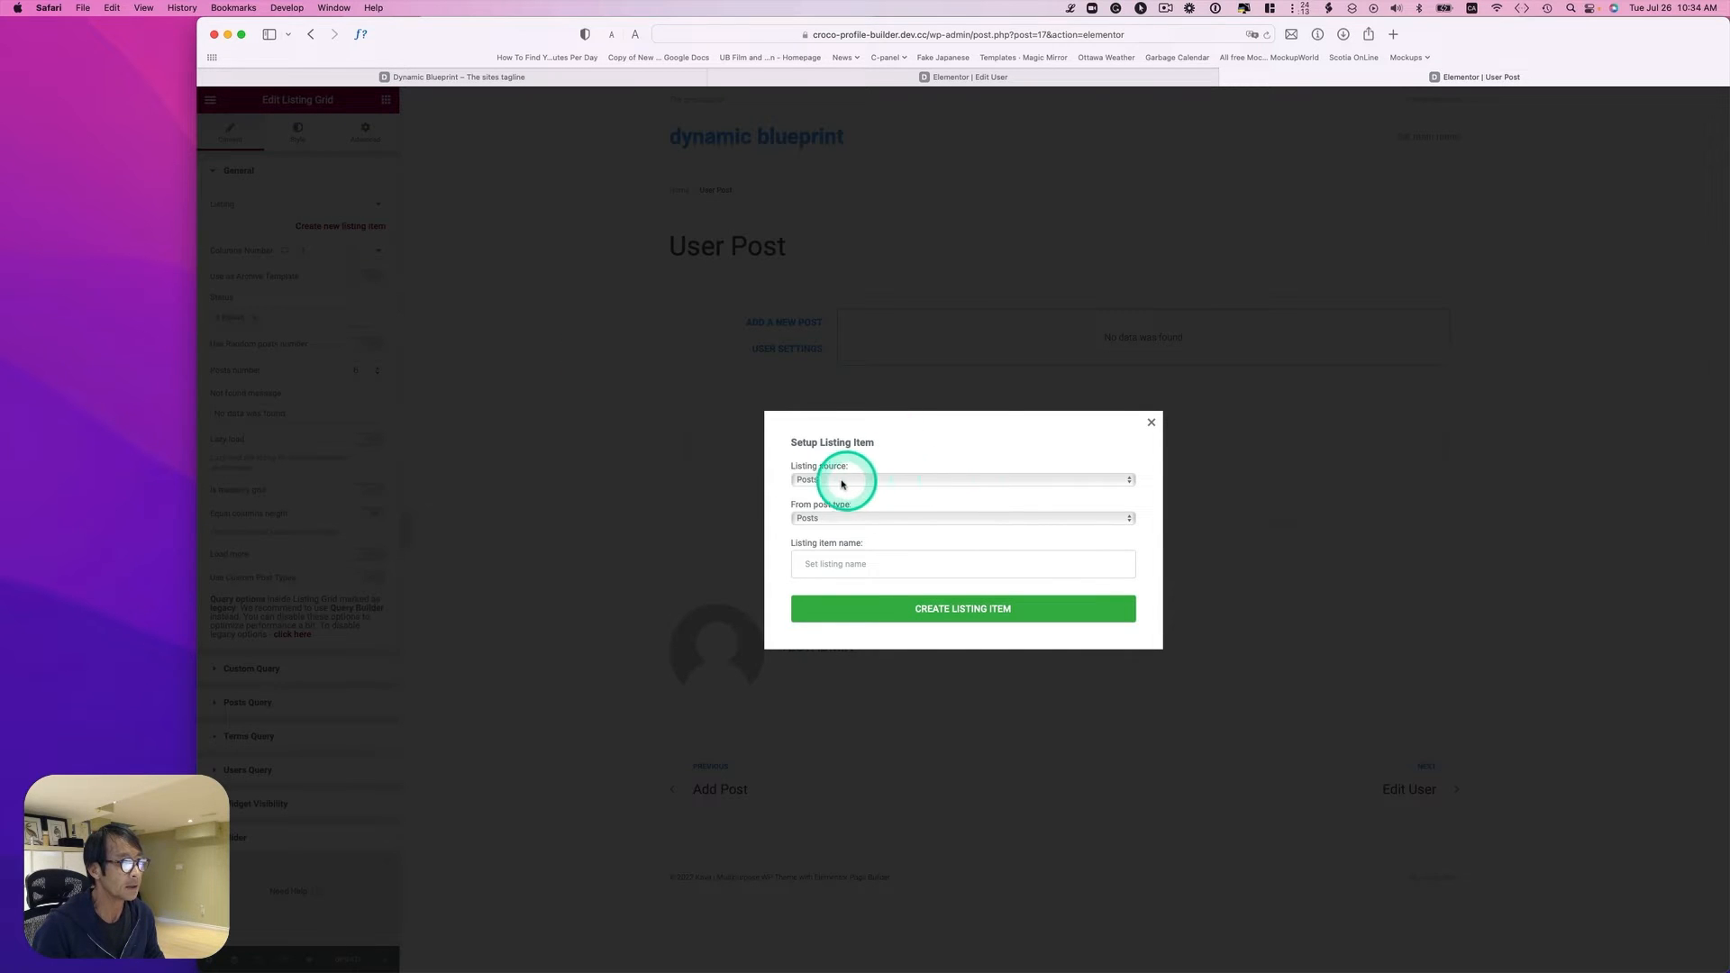
{"action": "left_click", "coordinate": [807, 482]}
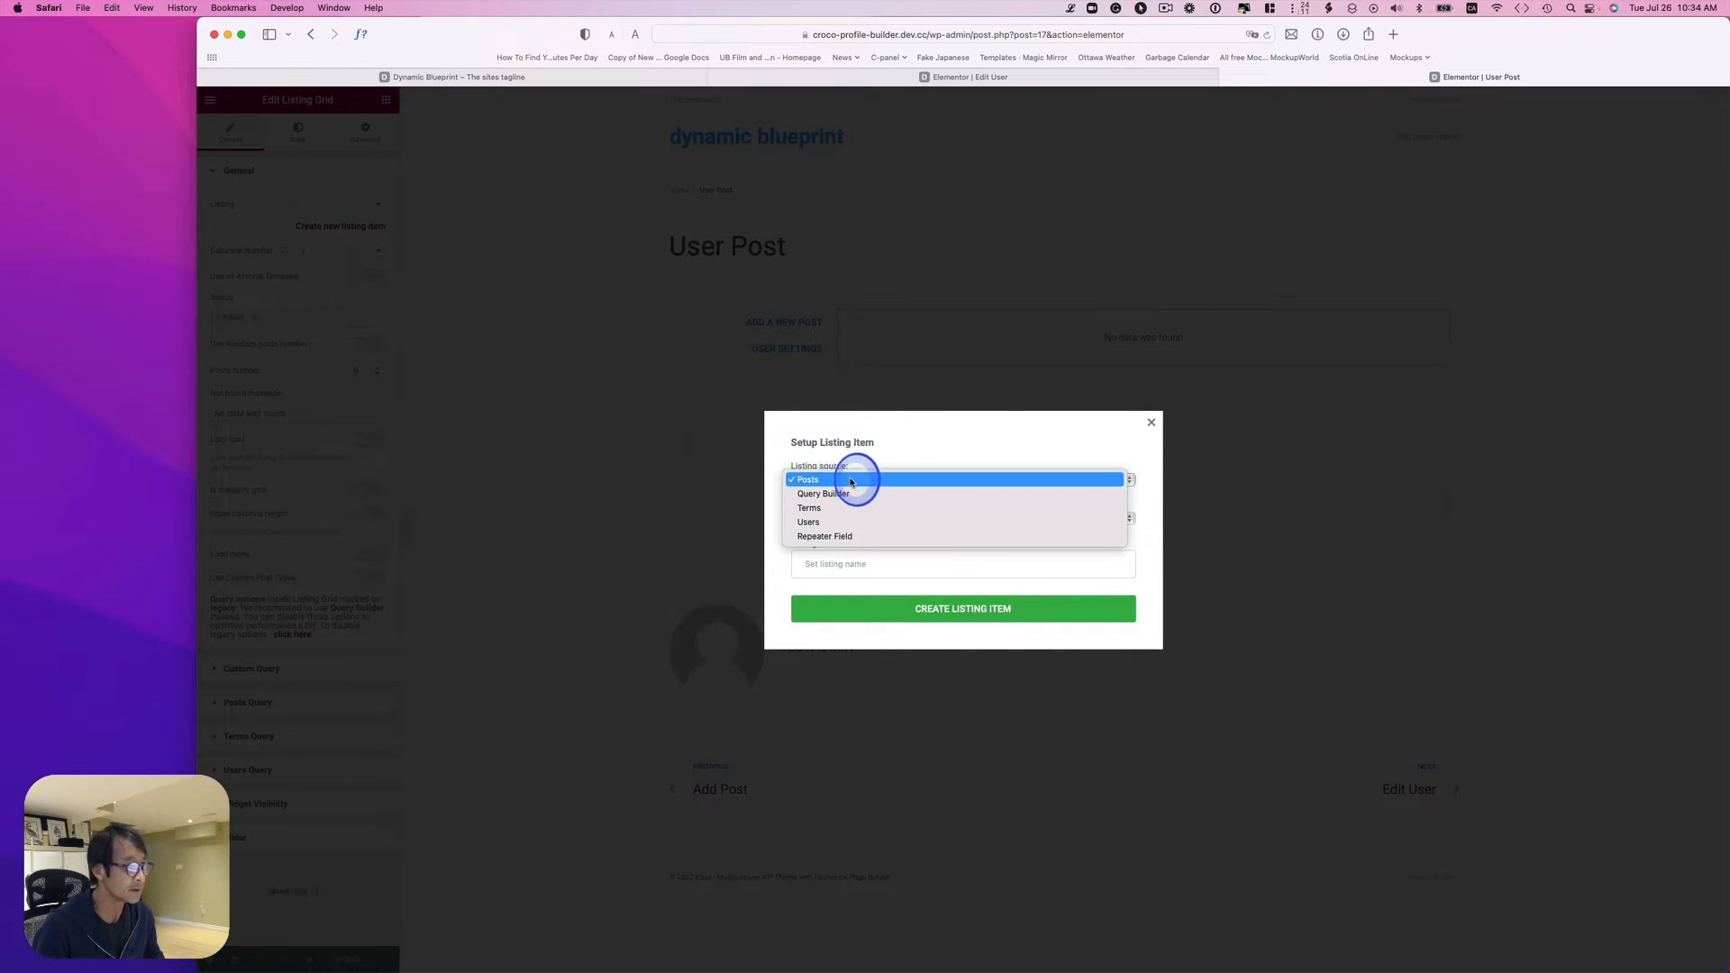
{"action": "left_click", "coordinate": [845, 479]}
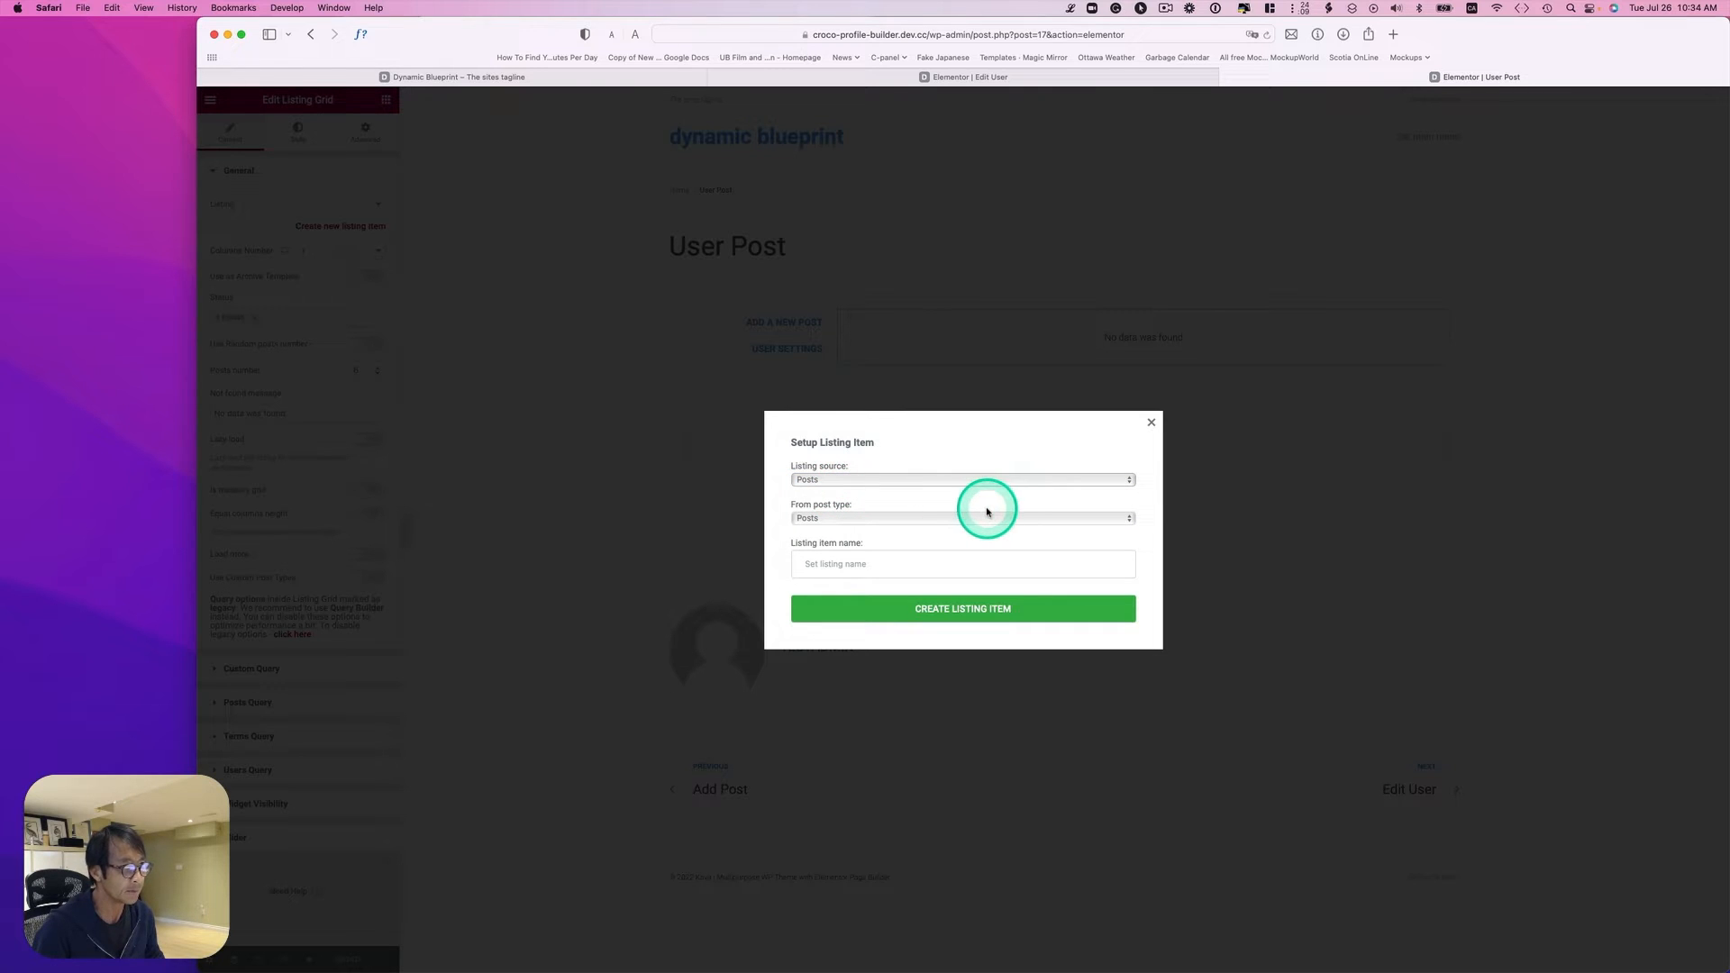
{"action": "left_click", "coordinate": [921, 520]}
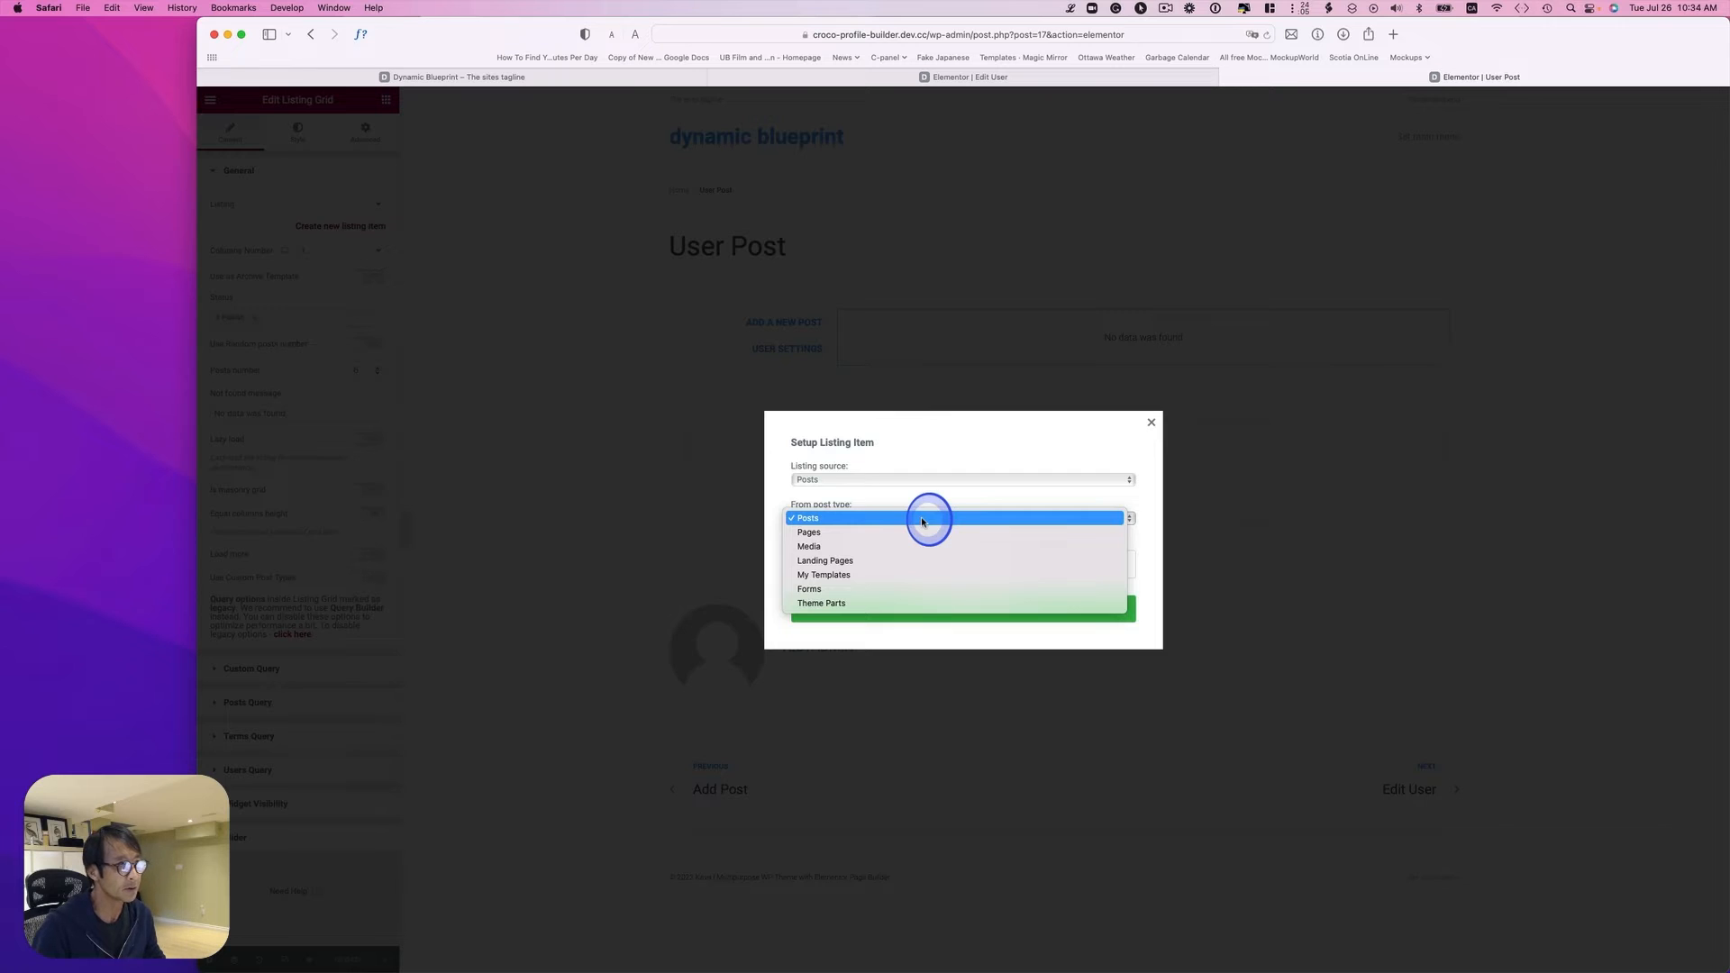
{"action": "left_click", "coordinate": [921, 520]}
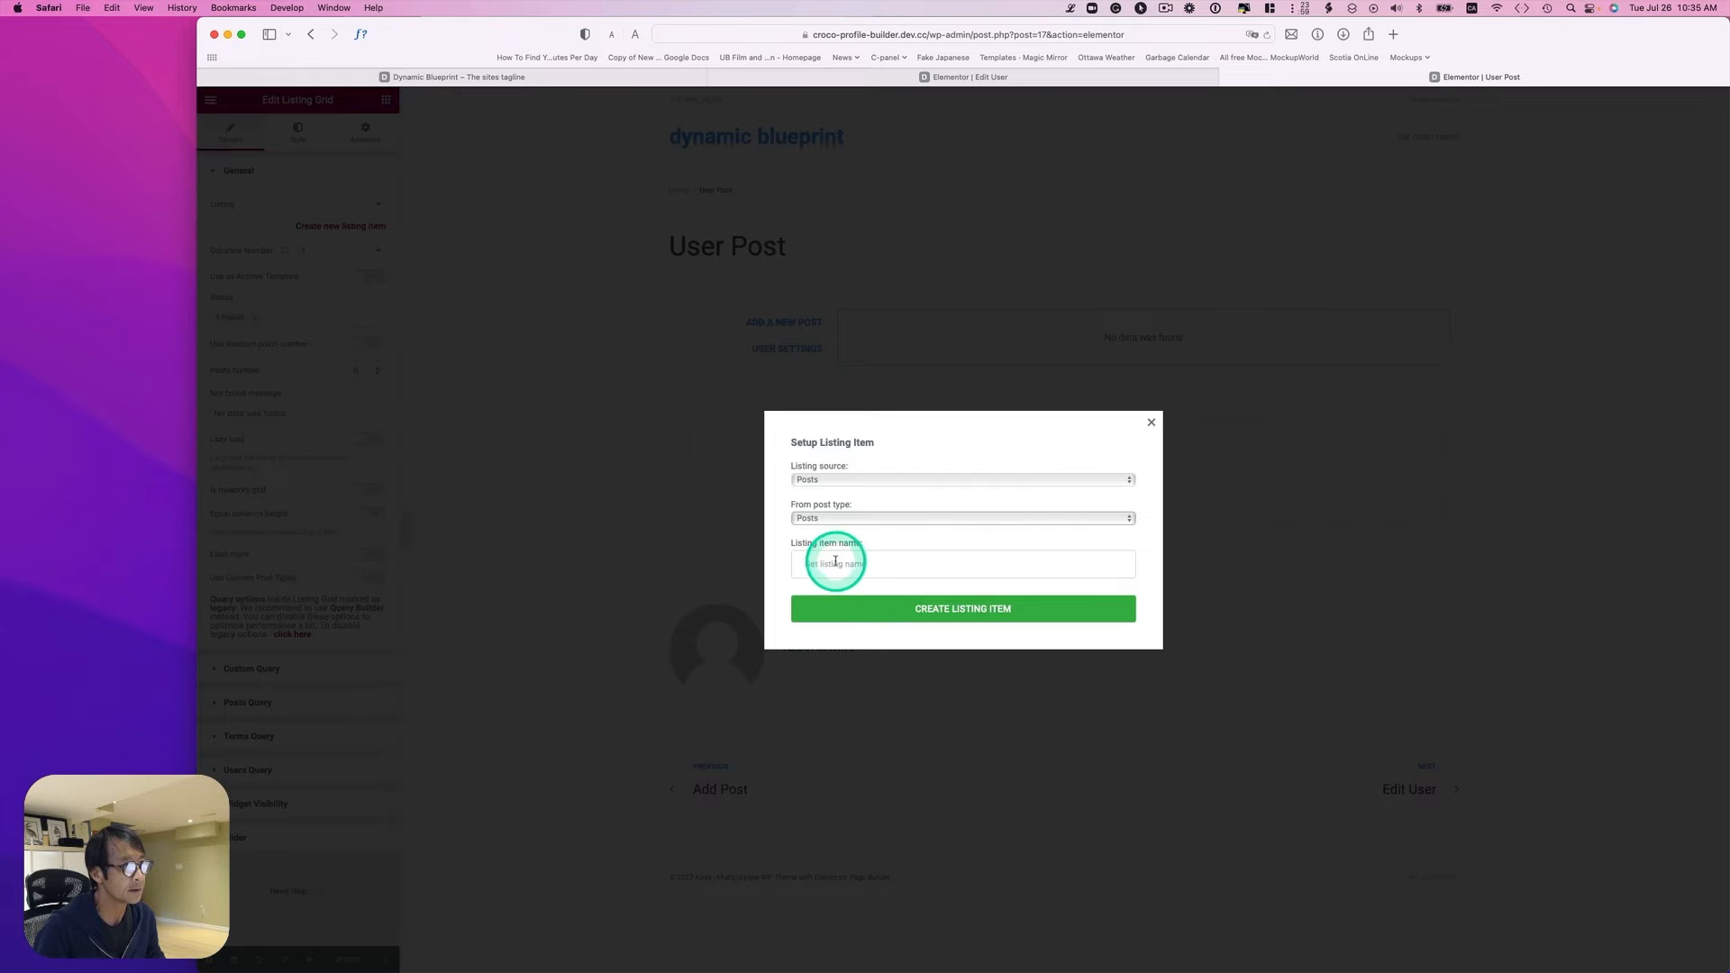
Step: Name the listing item "Users posts", create it and save the template changes
{"action": "left_click", "coordinate": [833, 563]}
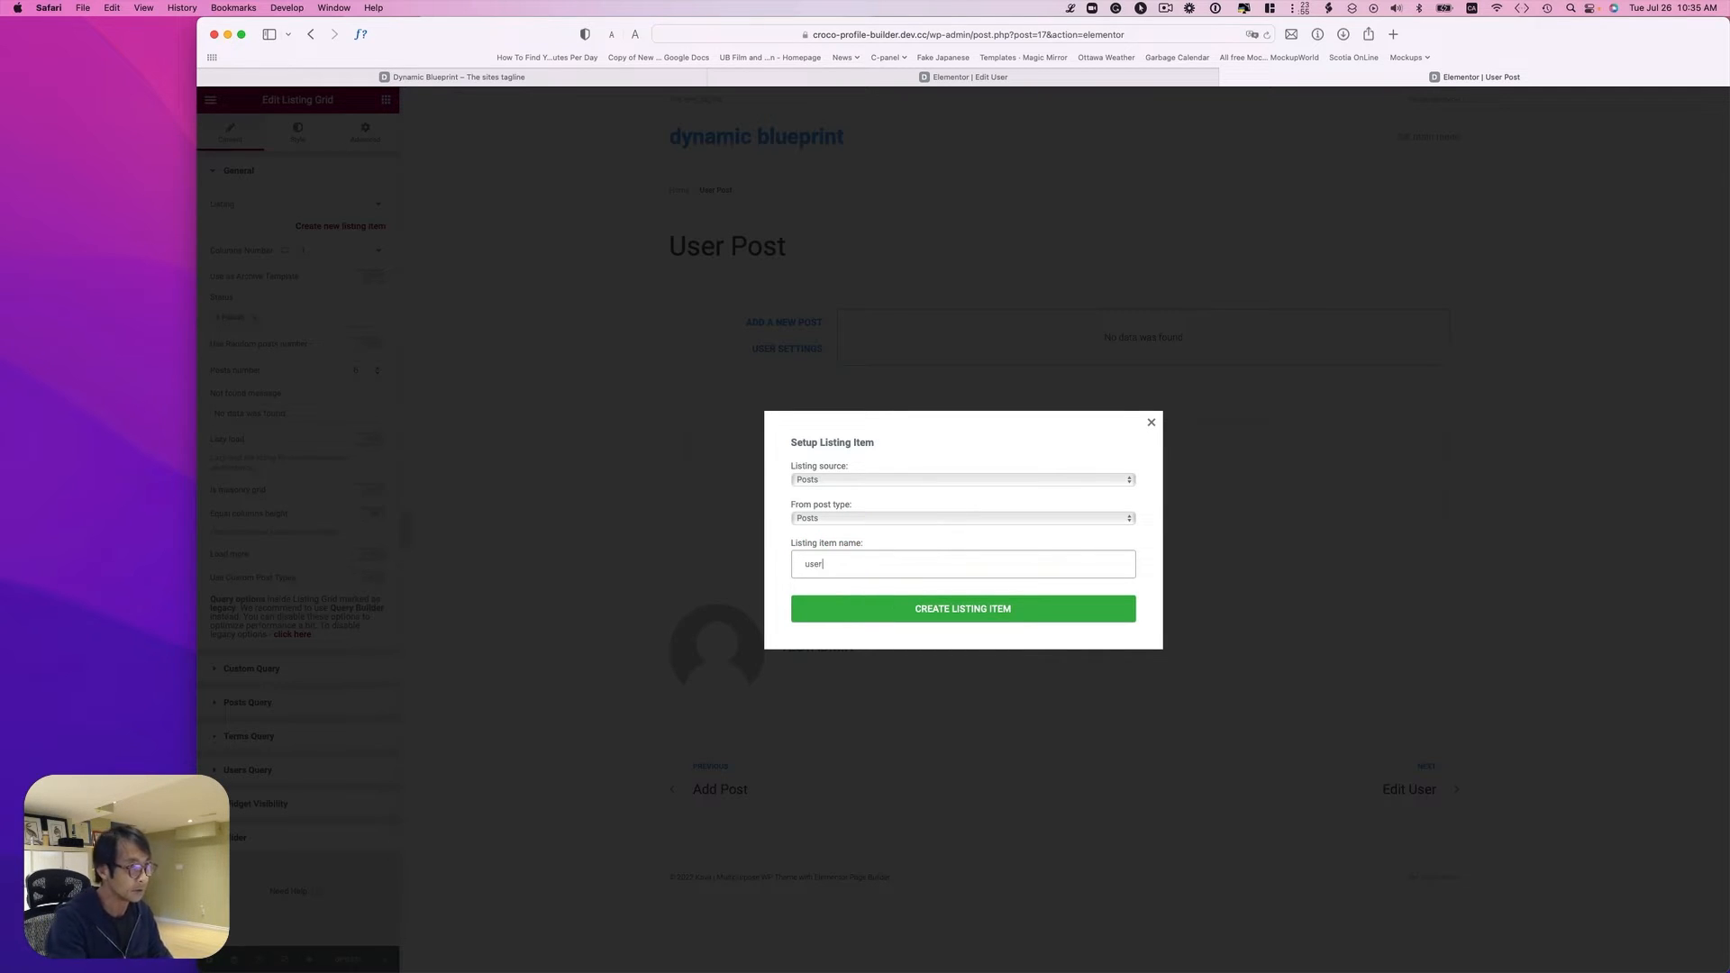
{"action": "type", "text": "users post"}
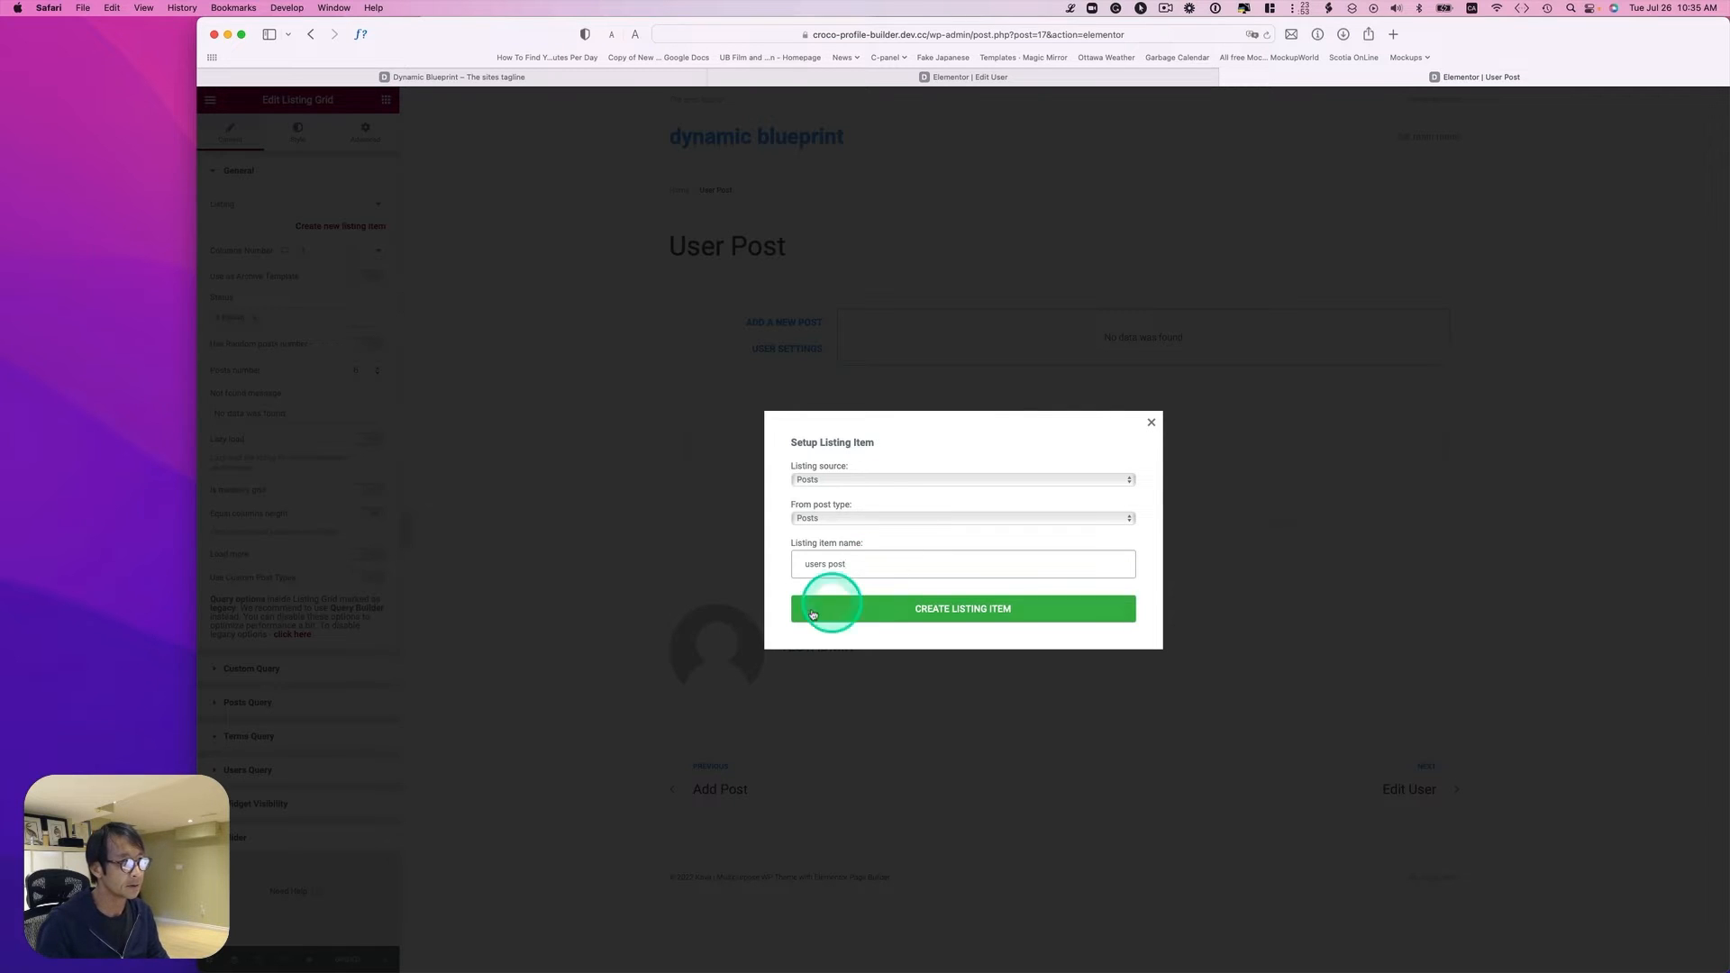
{"action": "type", "text": "s"}
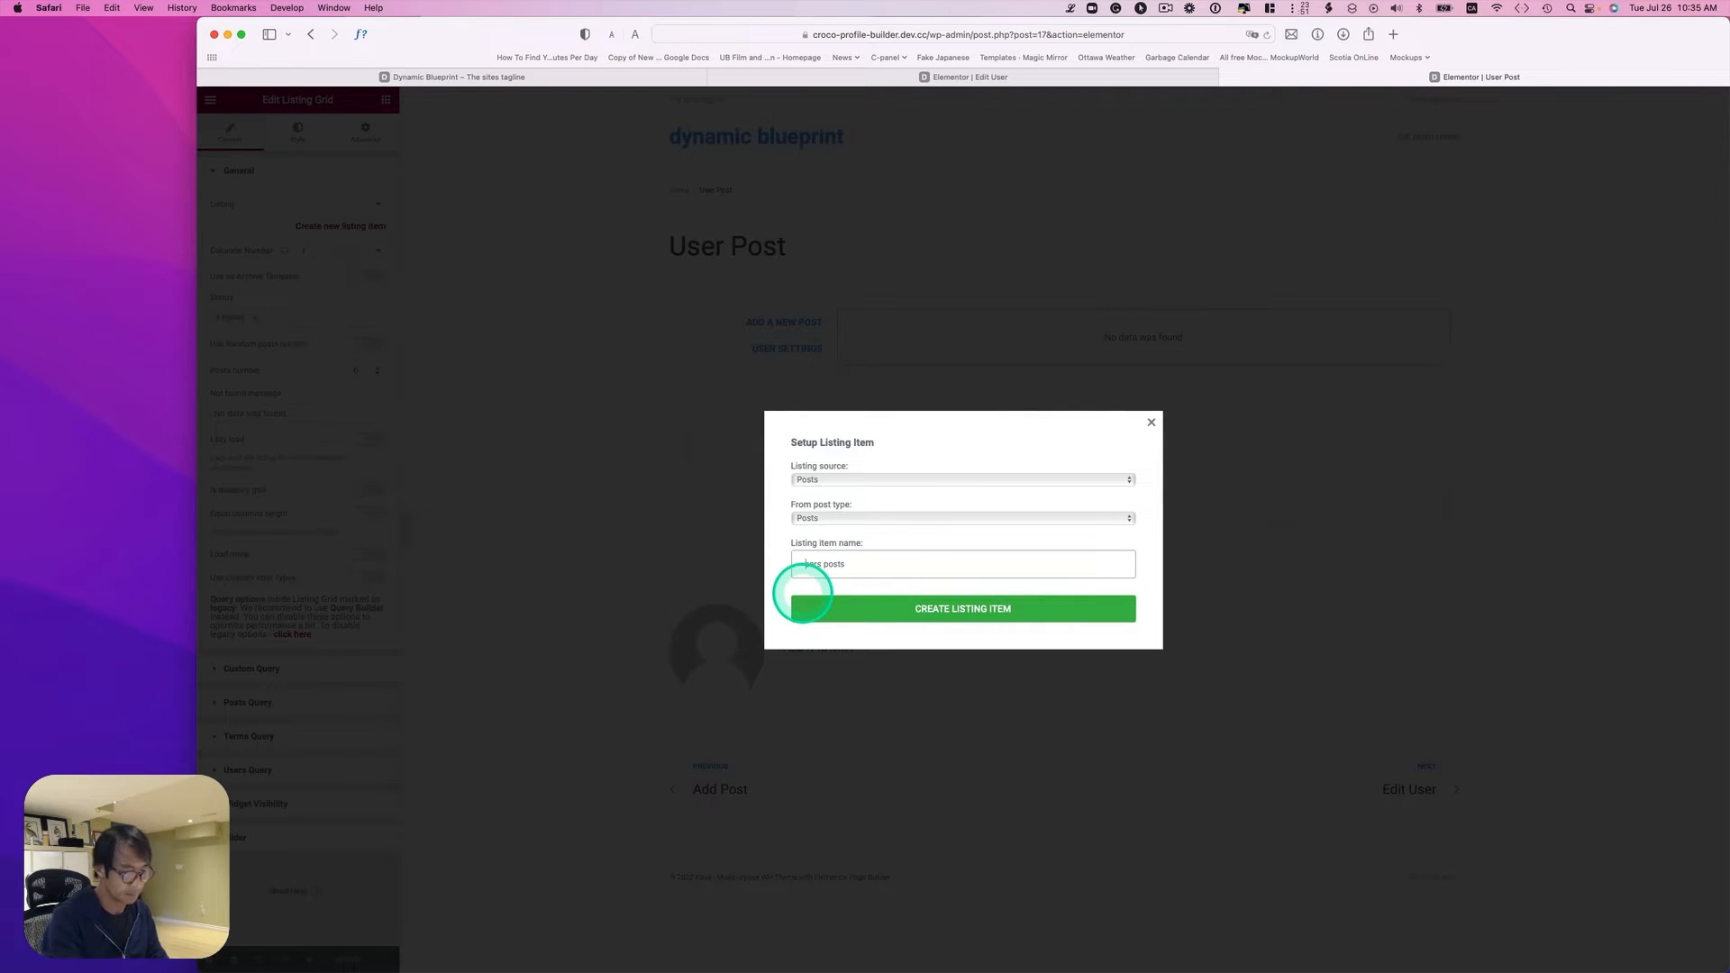
{"action": "left_click", "coordinate": [919, 615]}
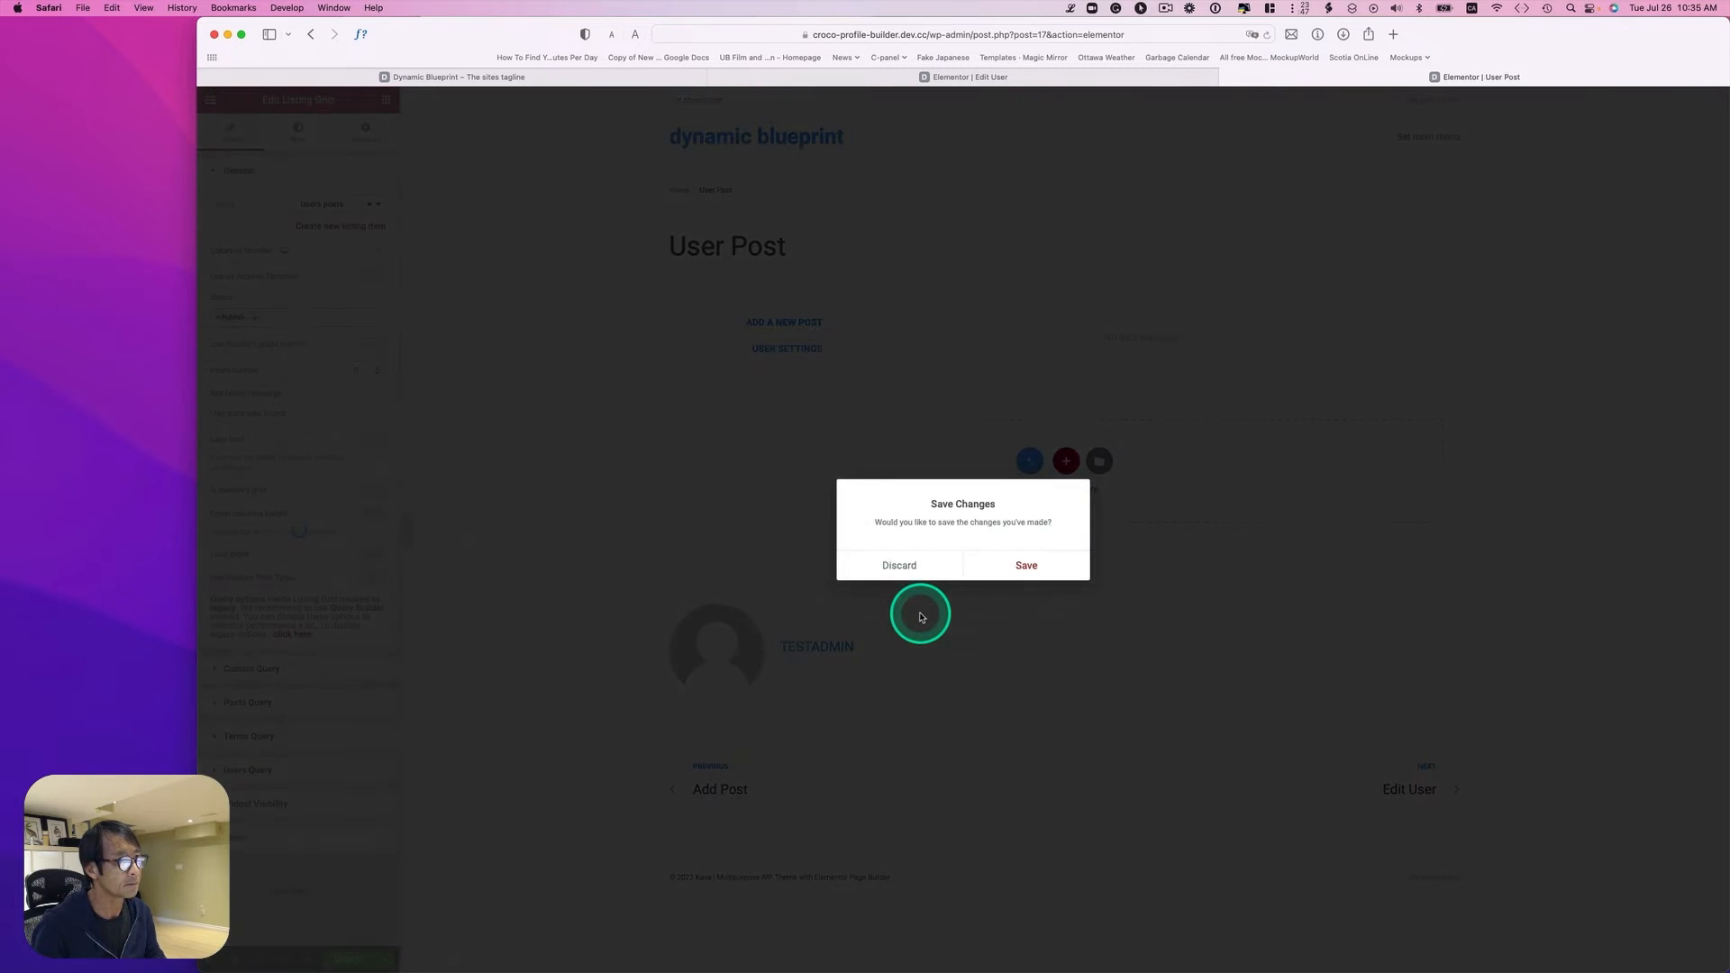
{"action": "left_click", "coordinate": [924, 608]}
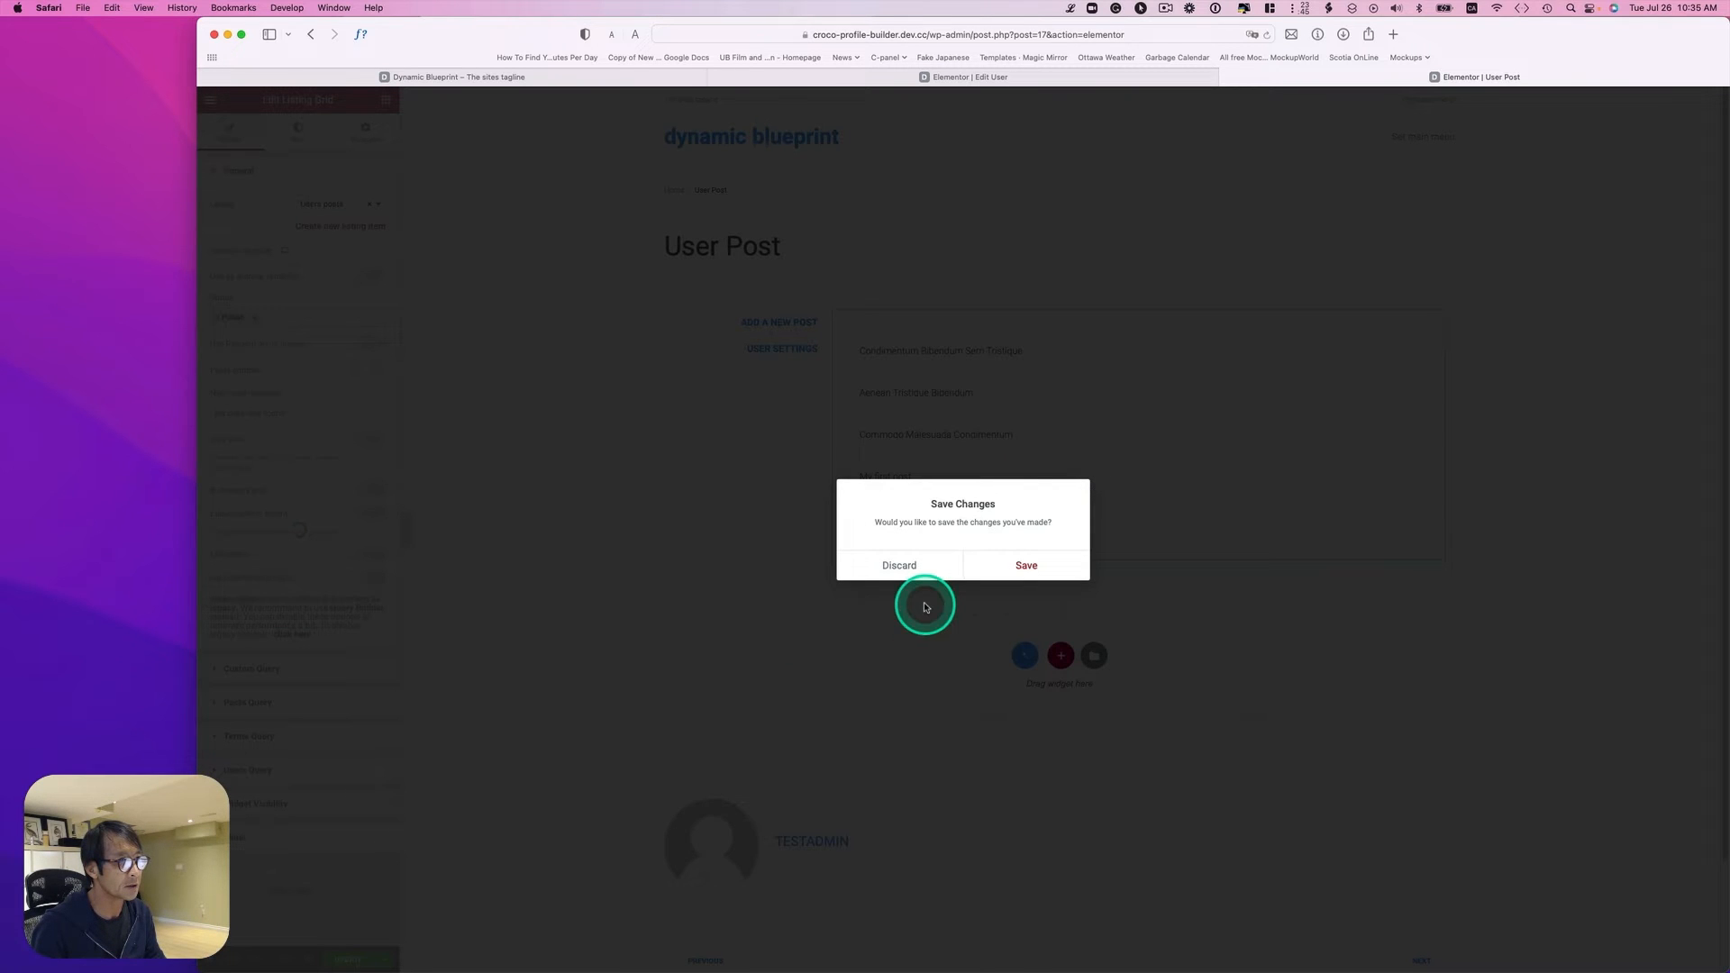
{"action": "left_click", "coordinate": [1030, 566]}
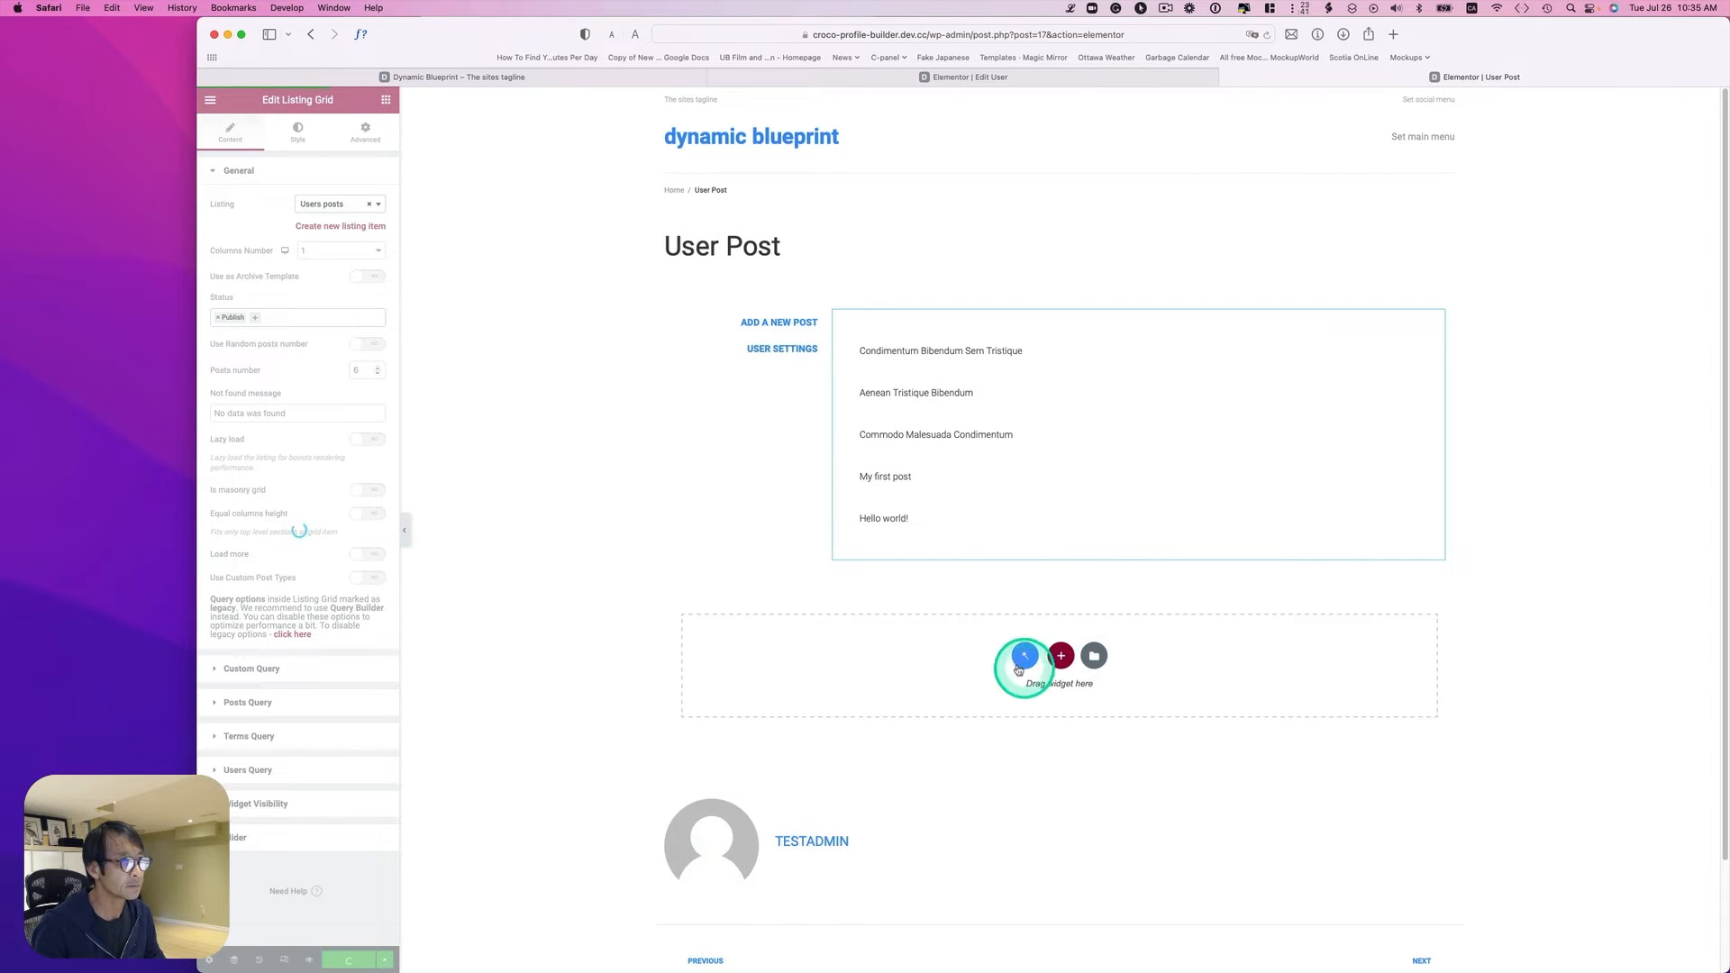
Step: Open the listing item for in-place editing and check the settings of its title Dynamic Field
{"action": "left_click", "coordinate": [937, 404]}
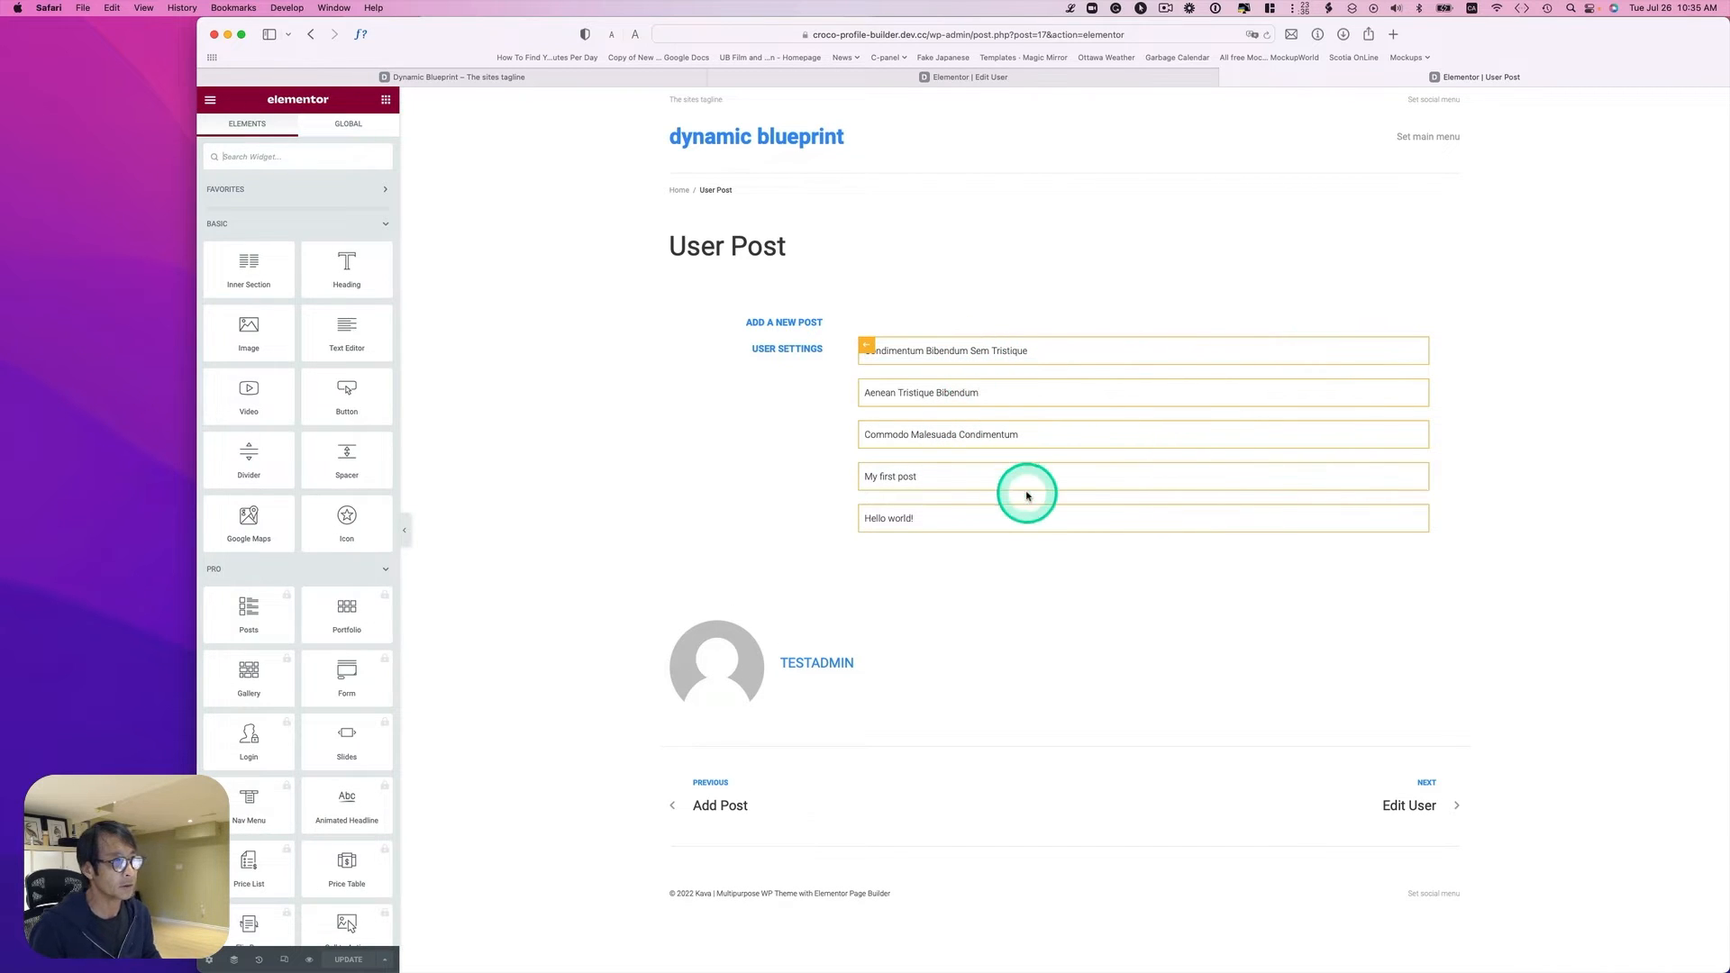
{"action": "left_click", "coordinate": [912, 364]}
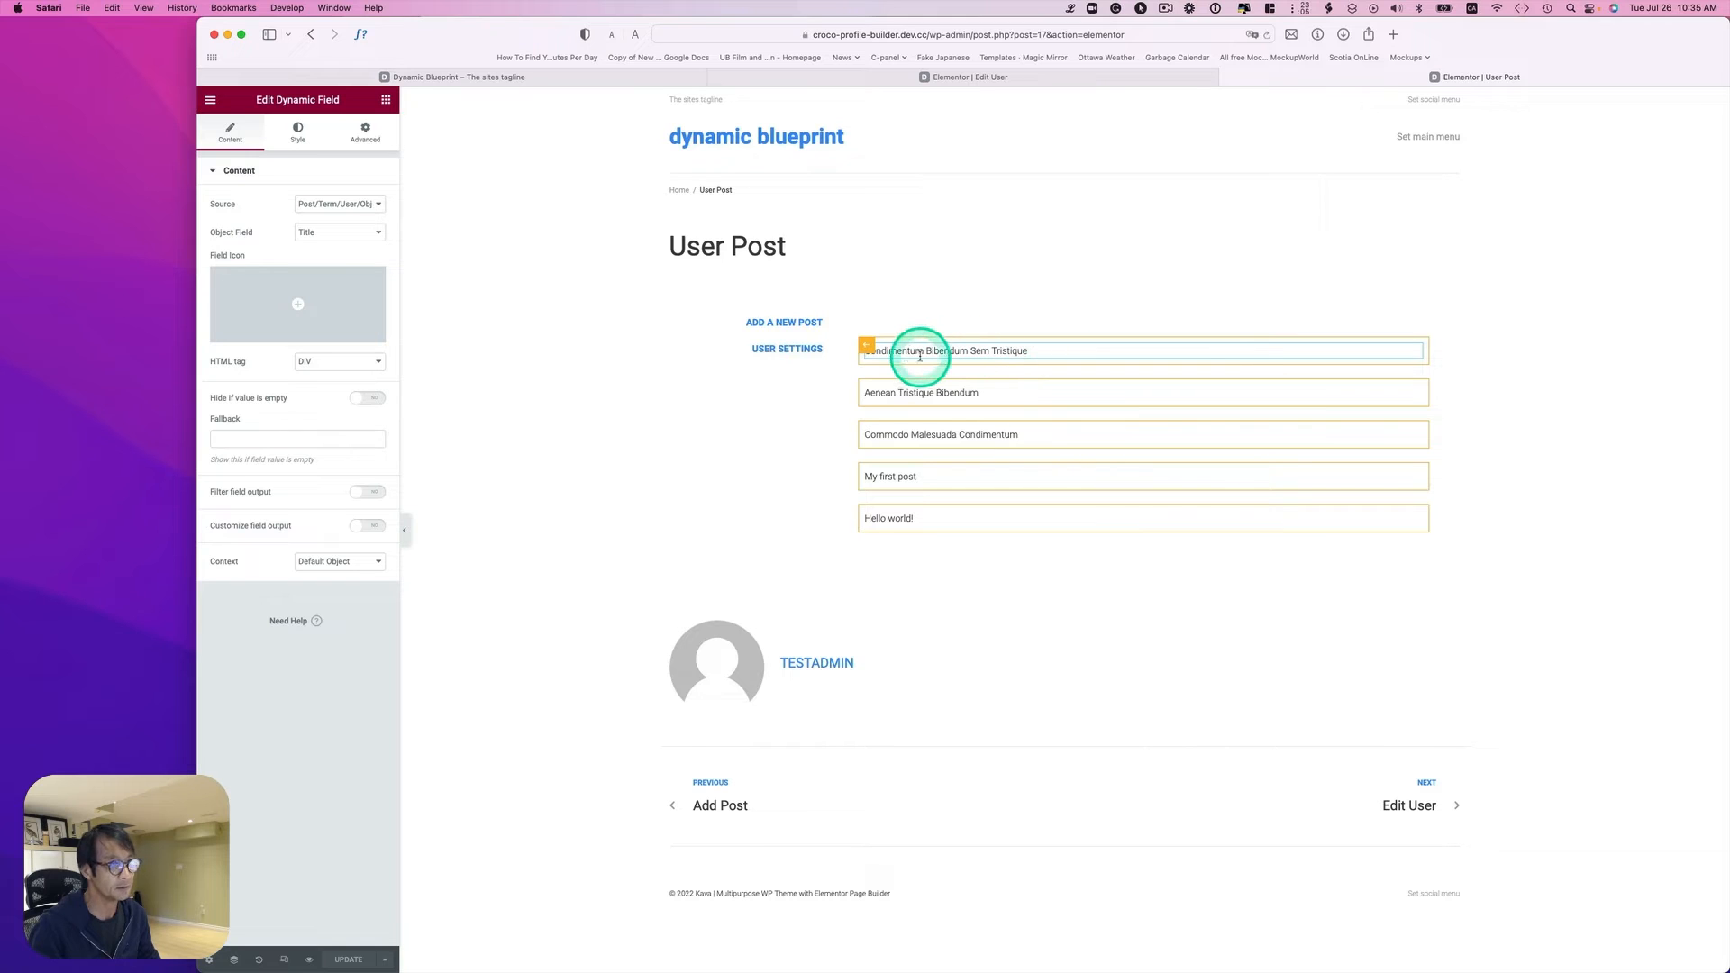
{"action": "left_click", "coordinate": [528, 209]}
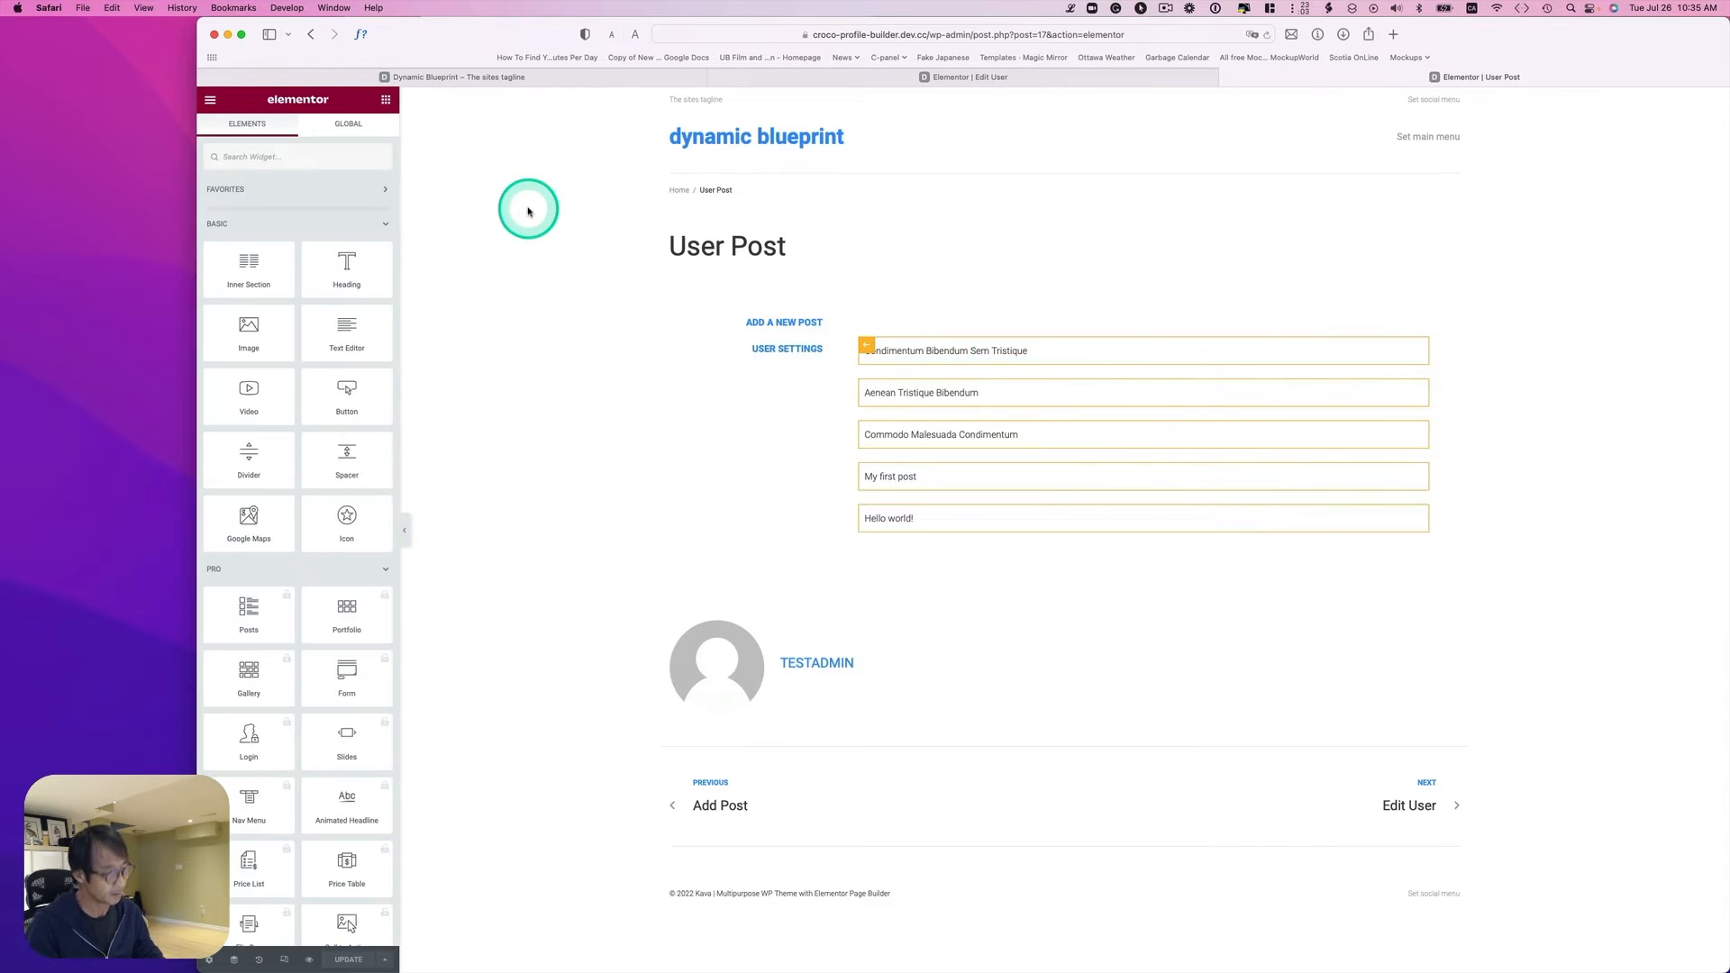
Step: Find "dashboard" with Elementor's Finder and open the WordPress dashboard
{"action": "key", "text": "super+e"}
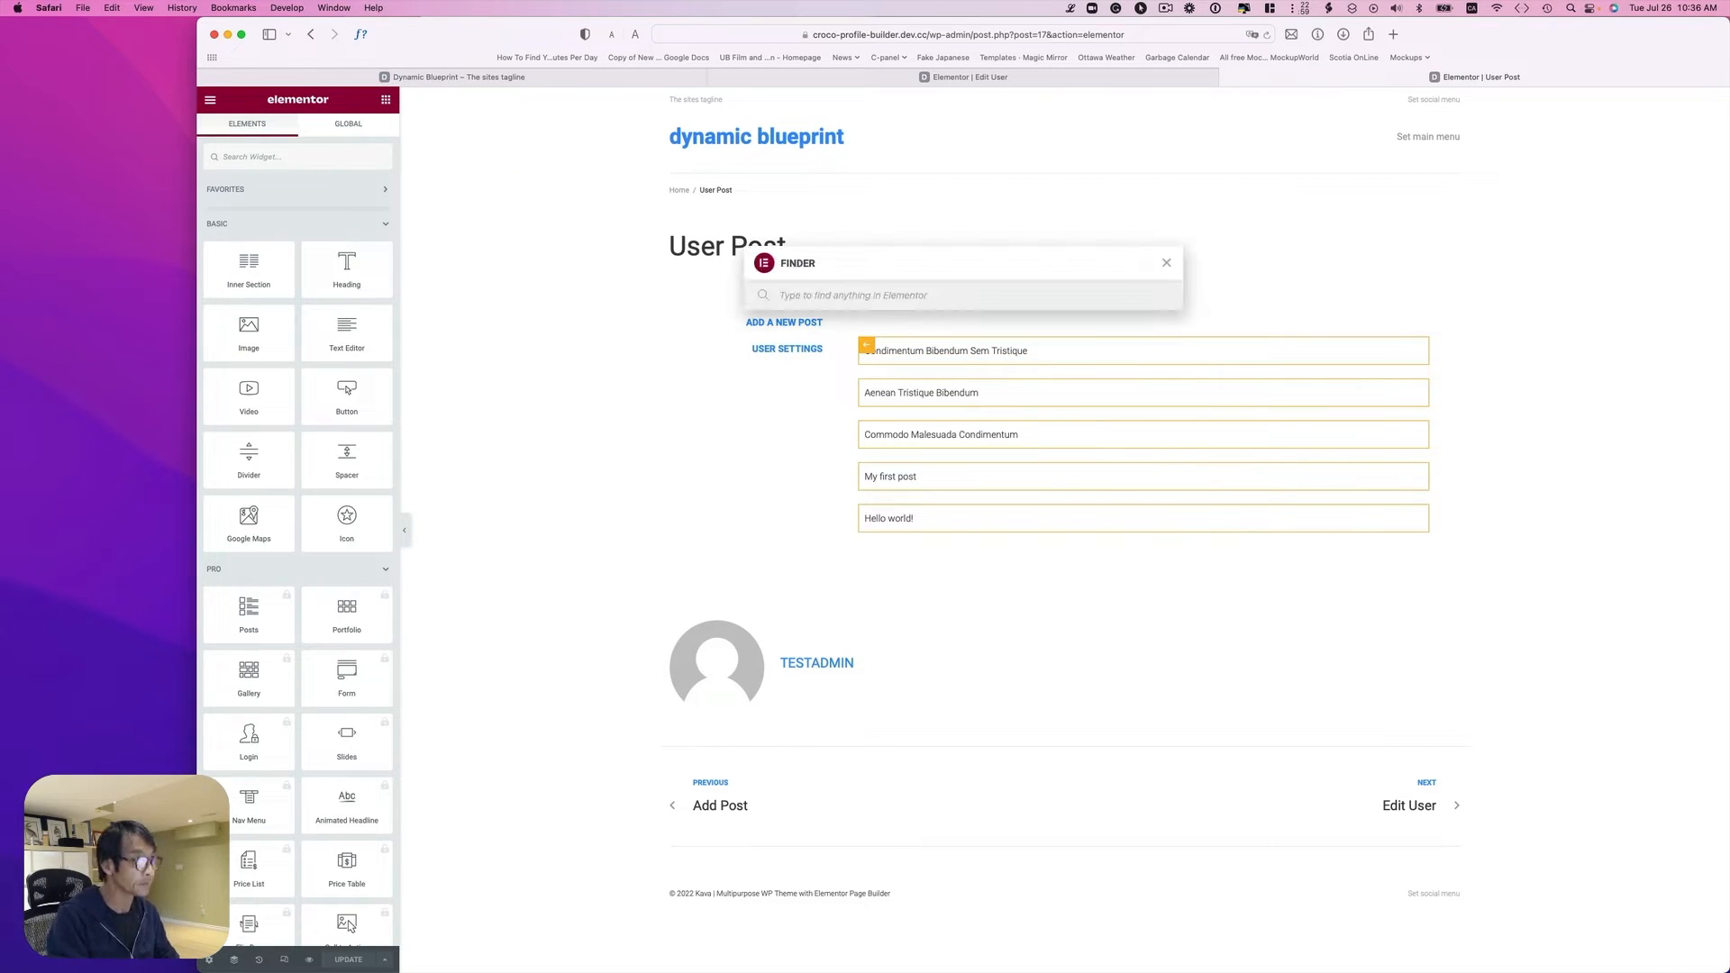
{"action": "type", "text": "dashboard"}
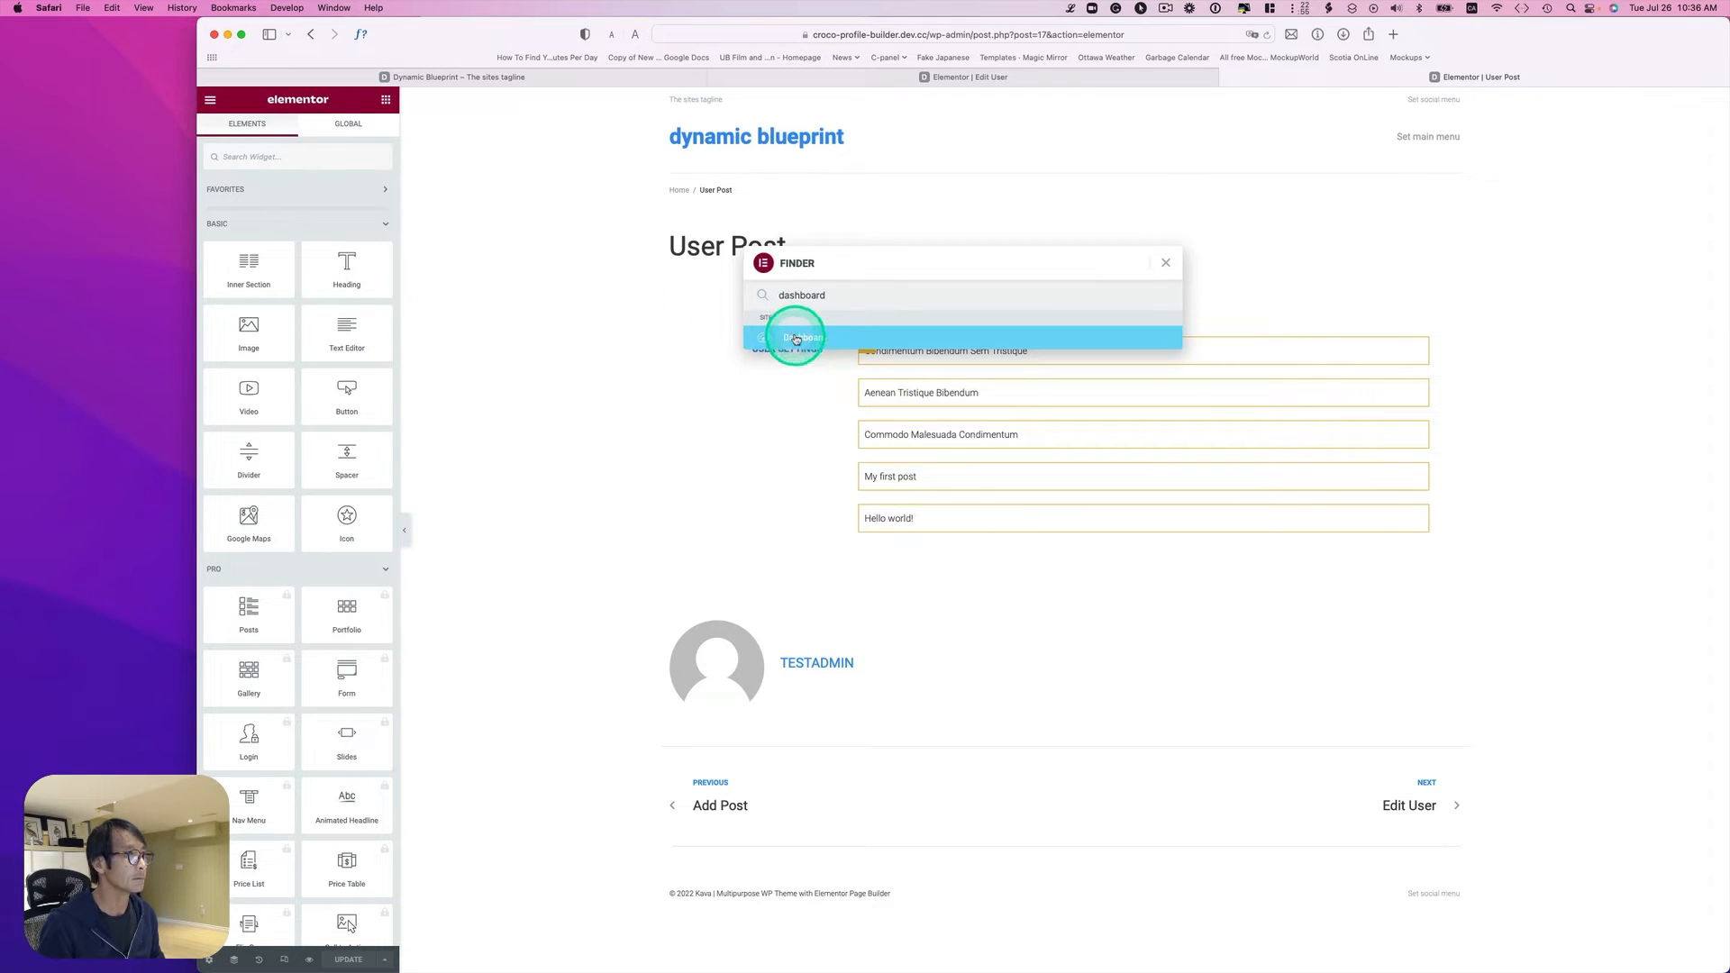
{"action": "left_click", "coordinate": [798, 340]}
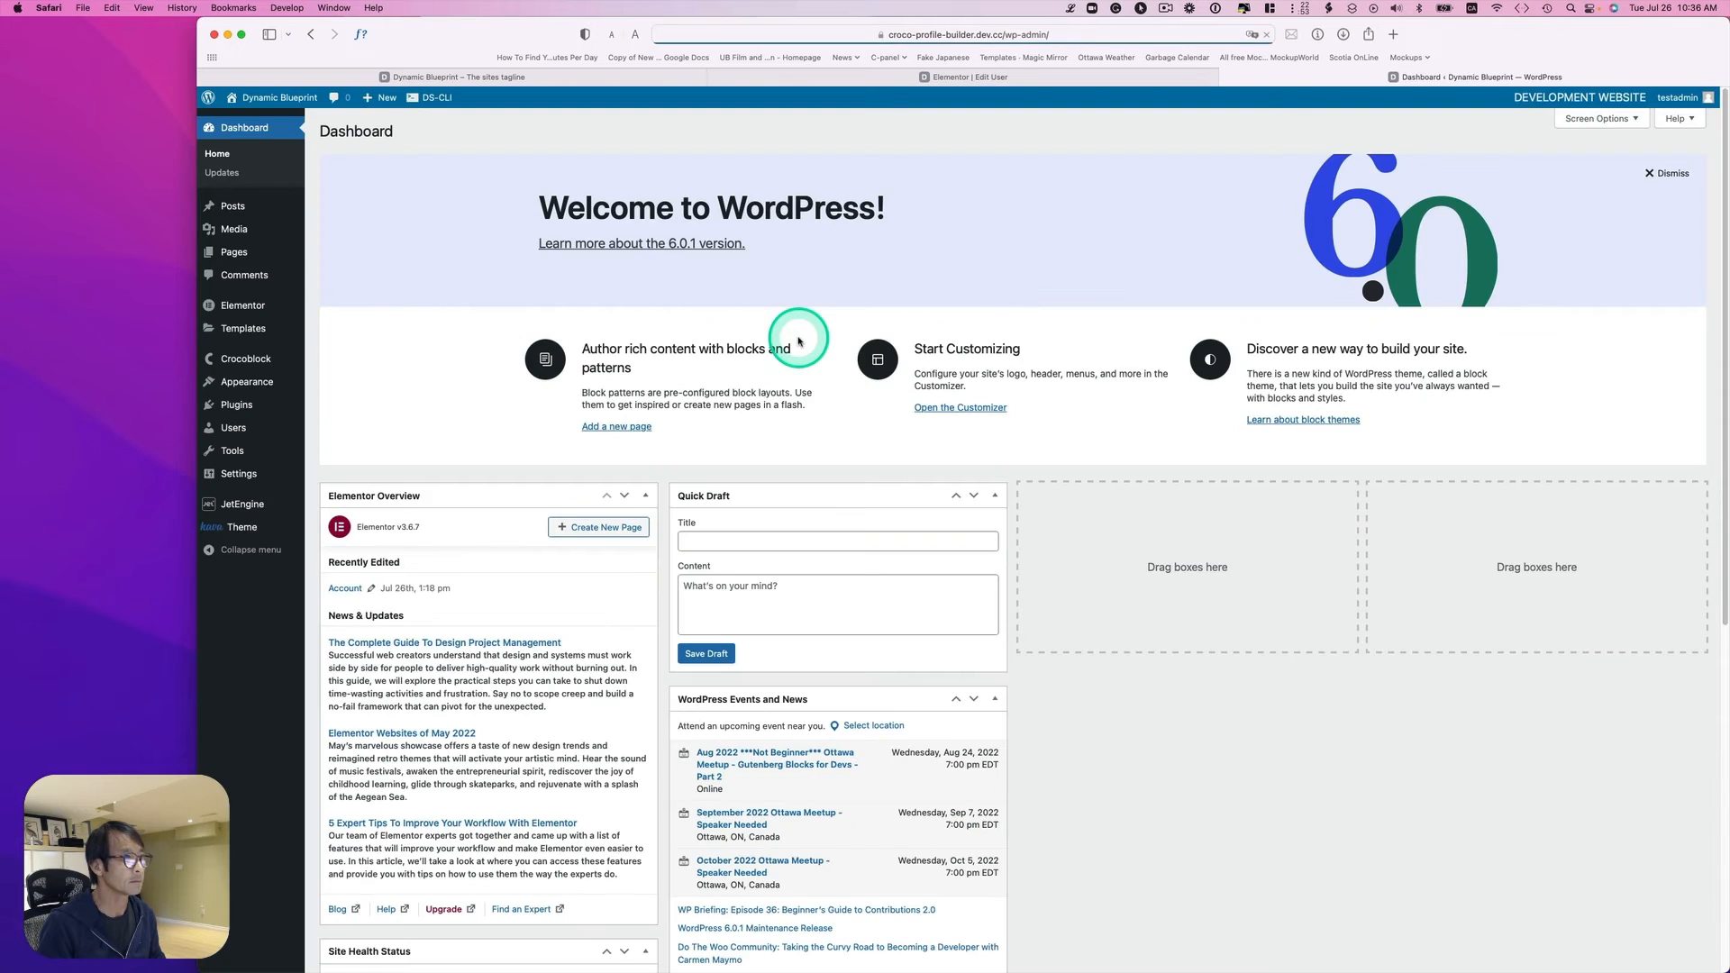
Step: Open the JetEngine listings, inspect the User Posts Item template in Elementor, and move the "Users posts" listing item to the trash
{"action": "mouse_move", "coordinate": [257, 507]}
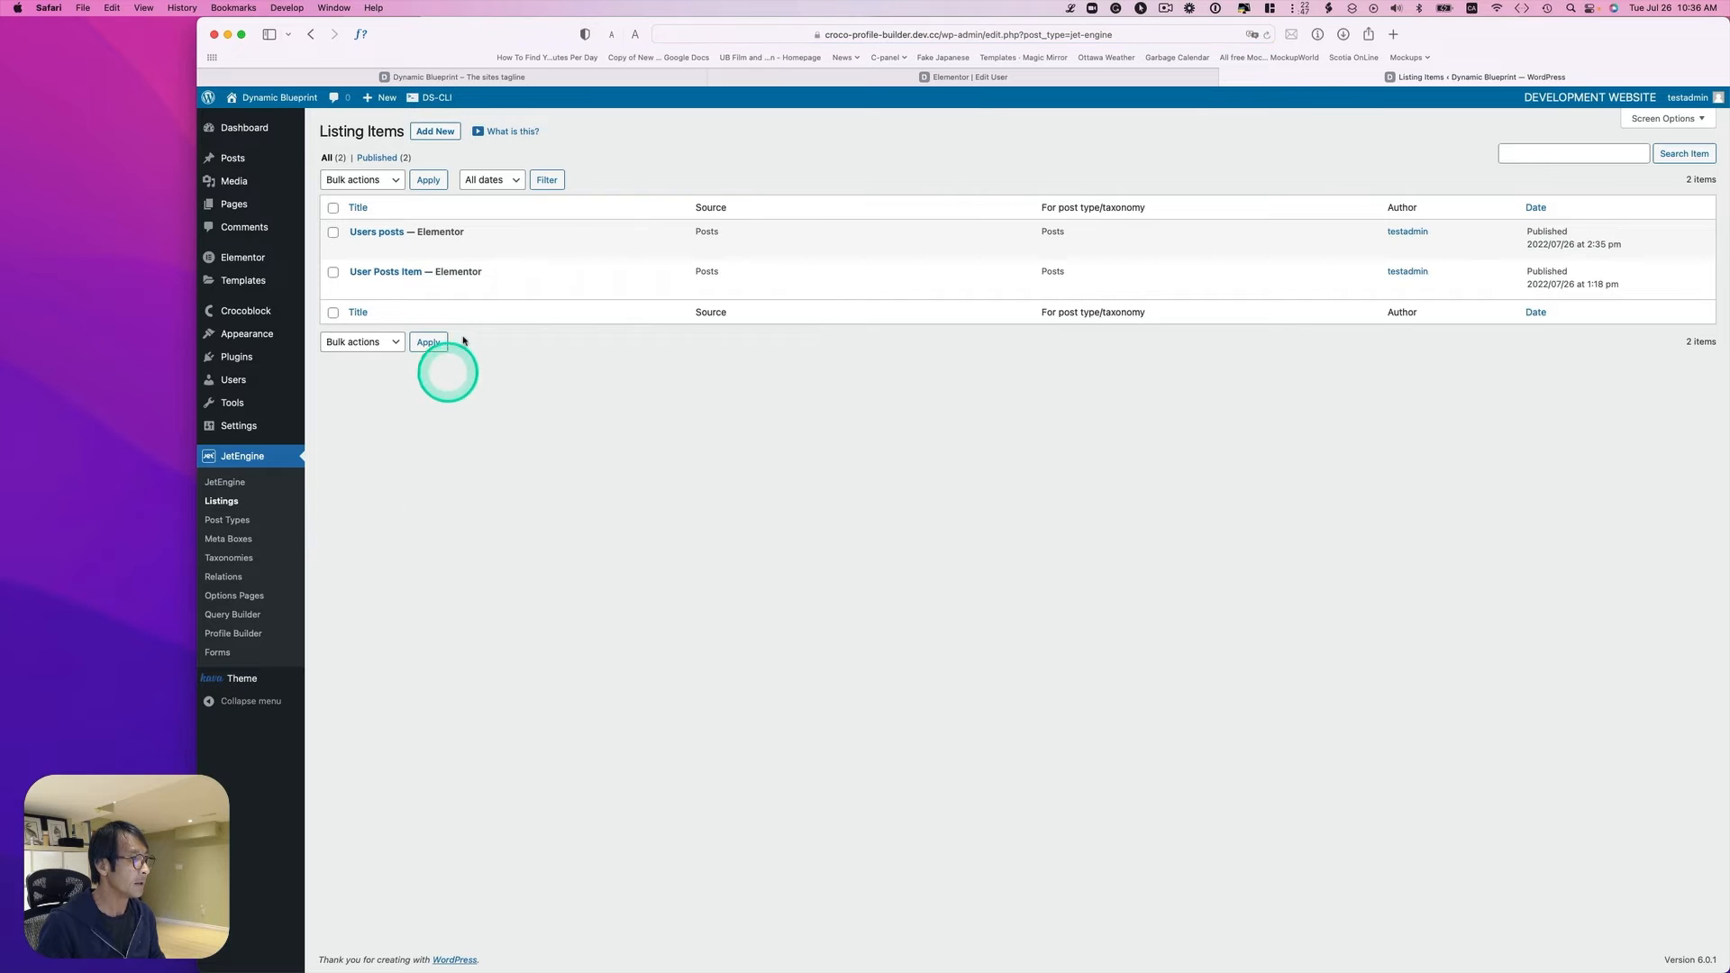
{"action": "mouse_move", "coordinate": [516, 274]}
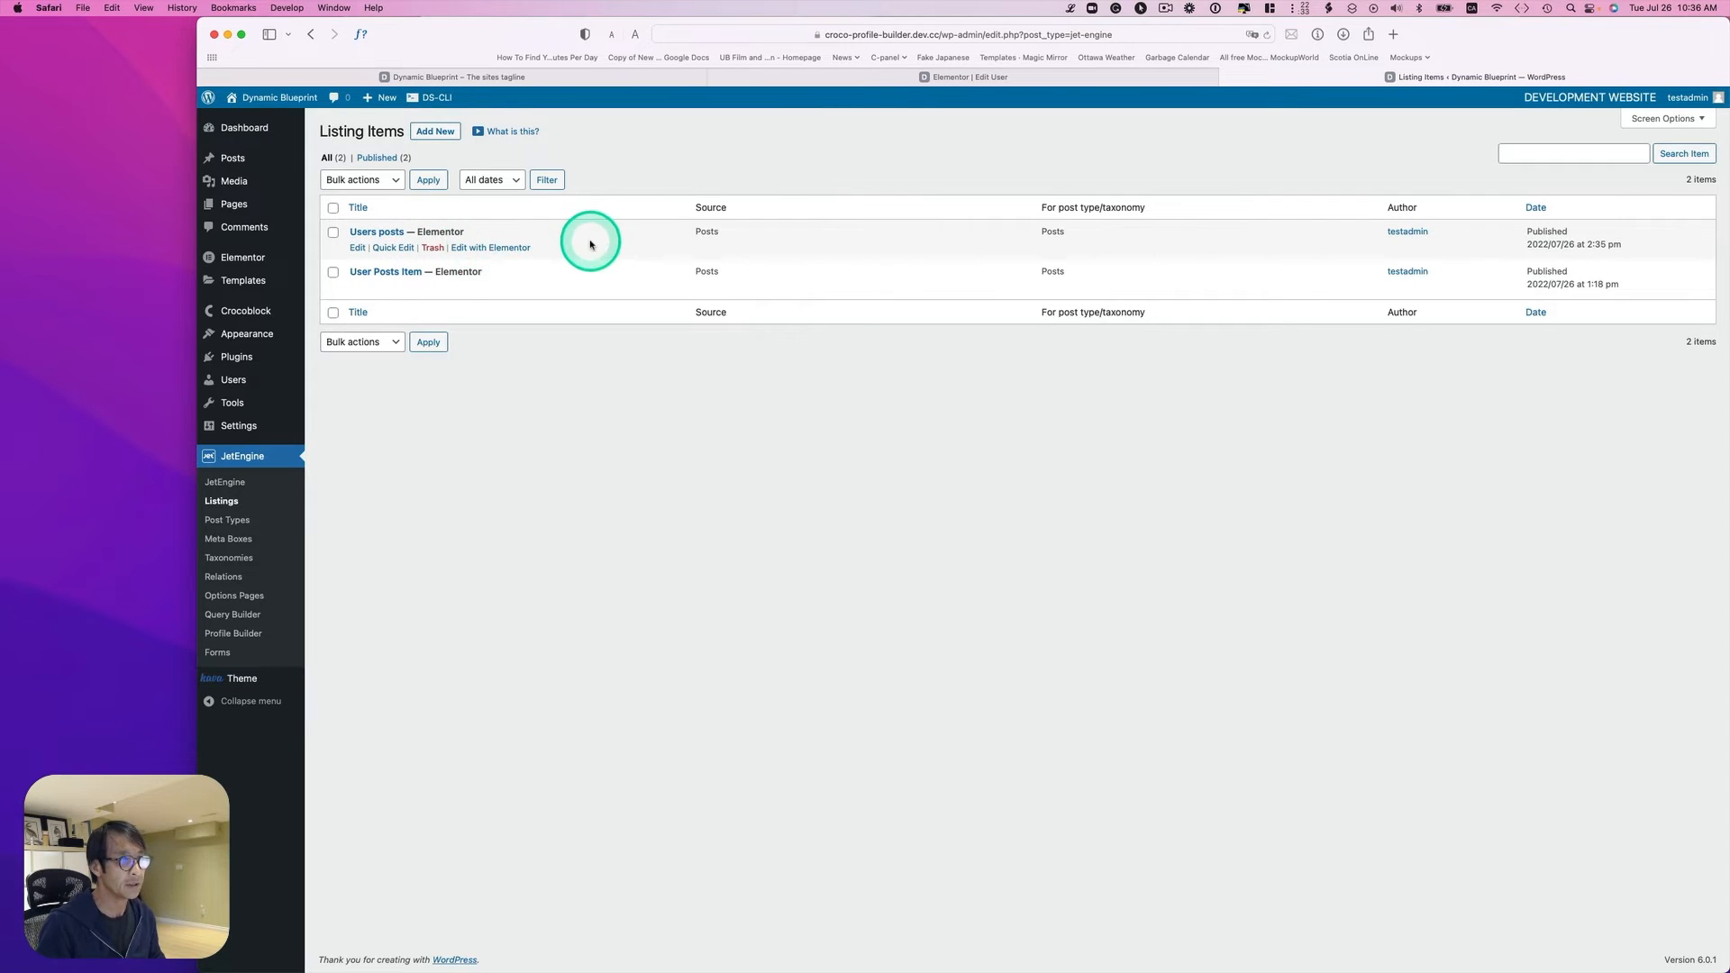
{"action": "left_click", "coordinate": [487, 288]}
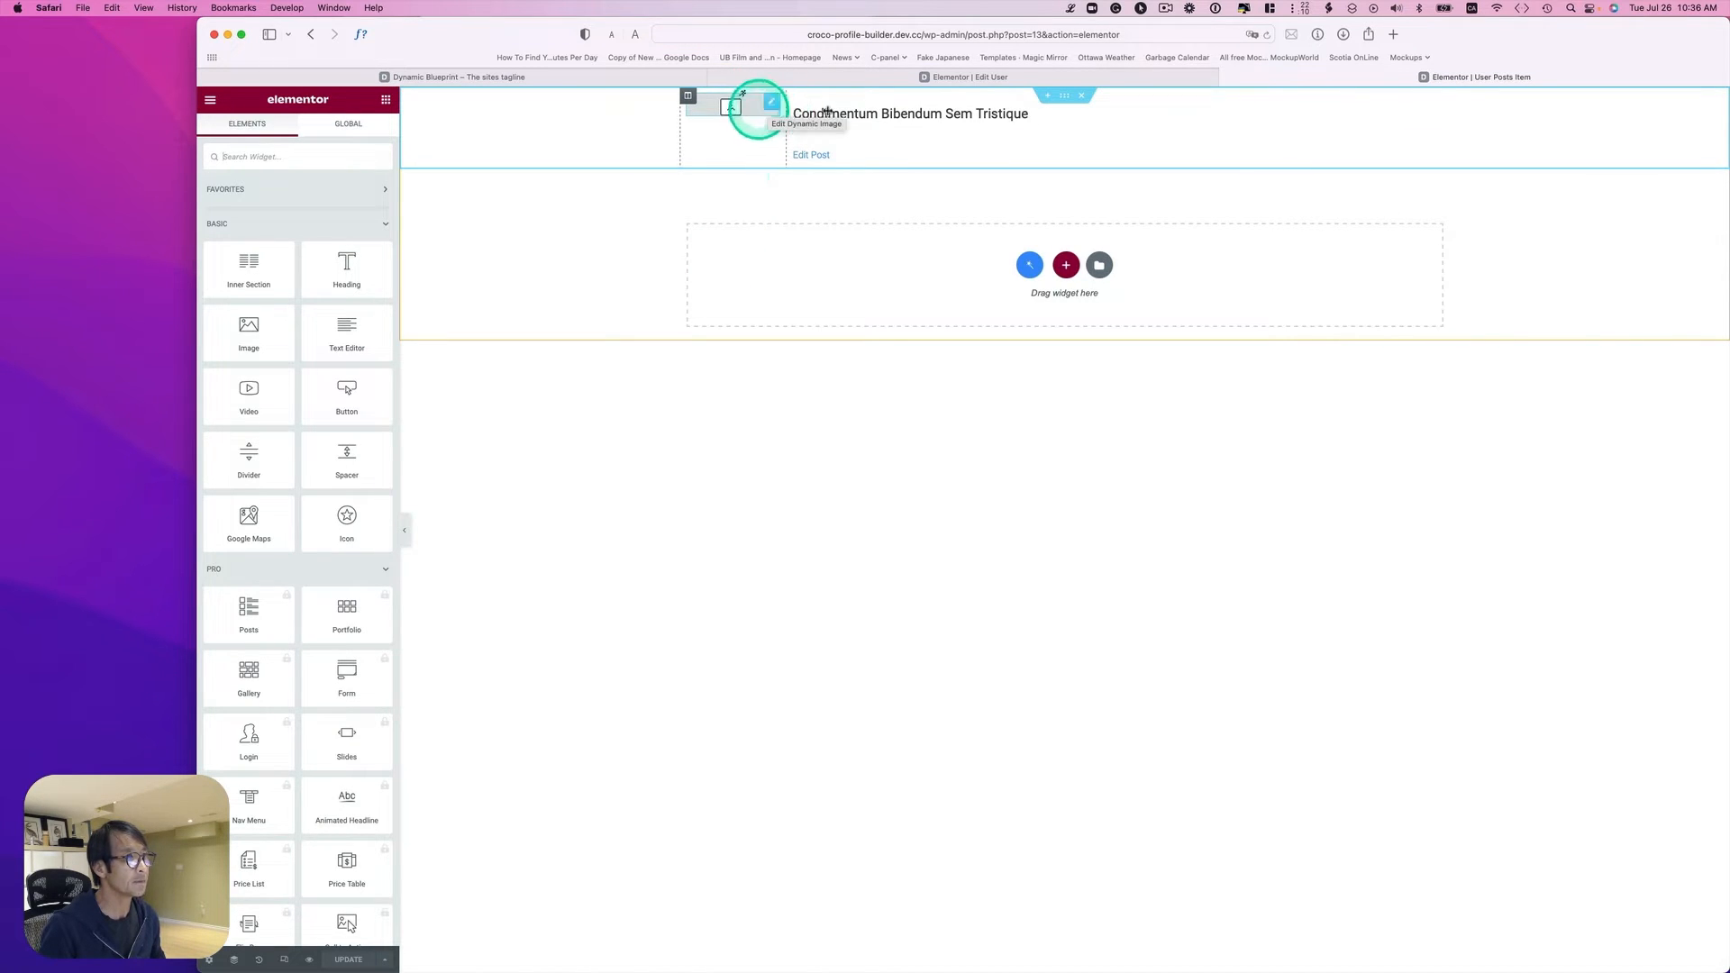
{"action": "left_click", "coordinate": [320, 34]}
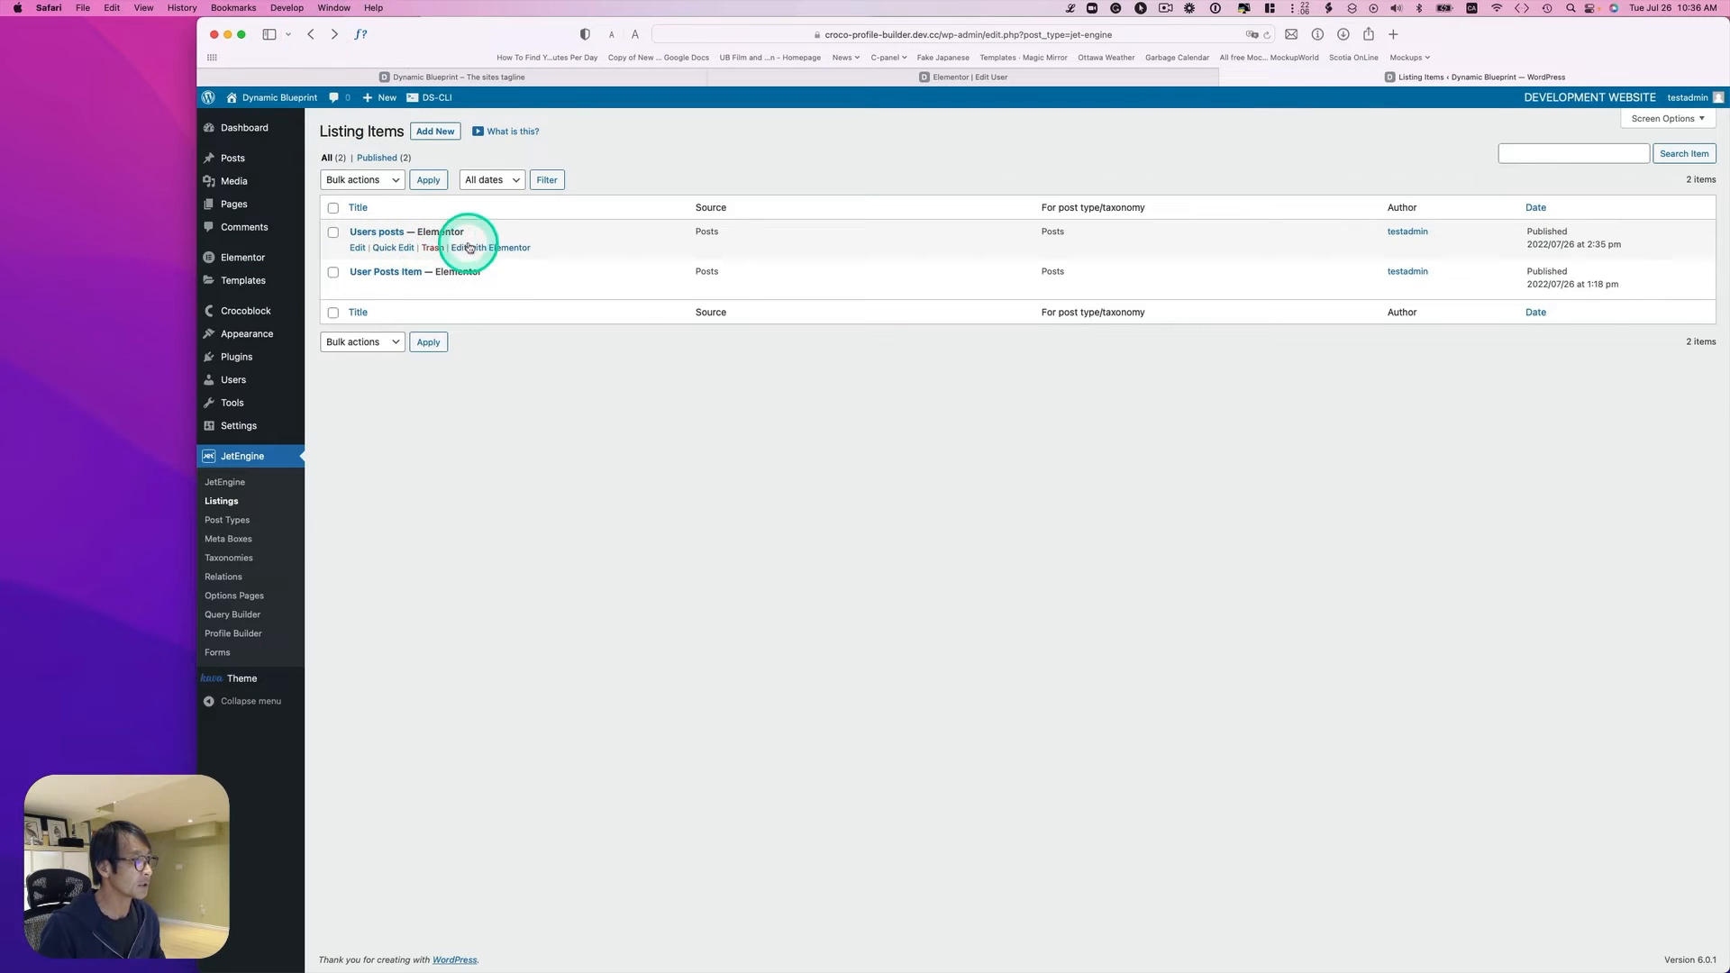
{"action": "left_click", "coordinate": [432, 248]}
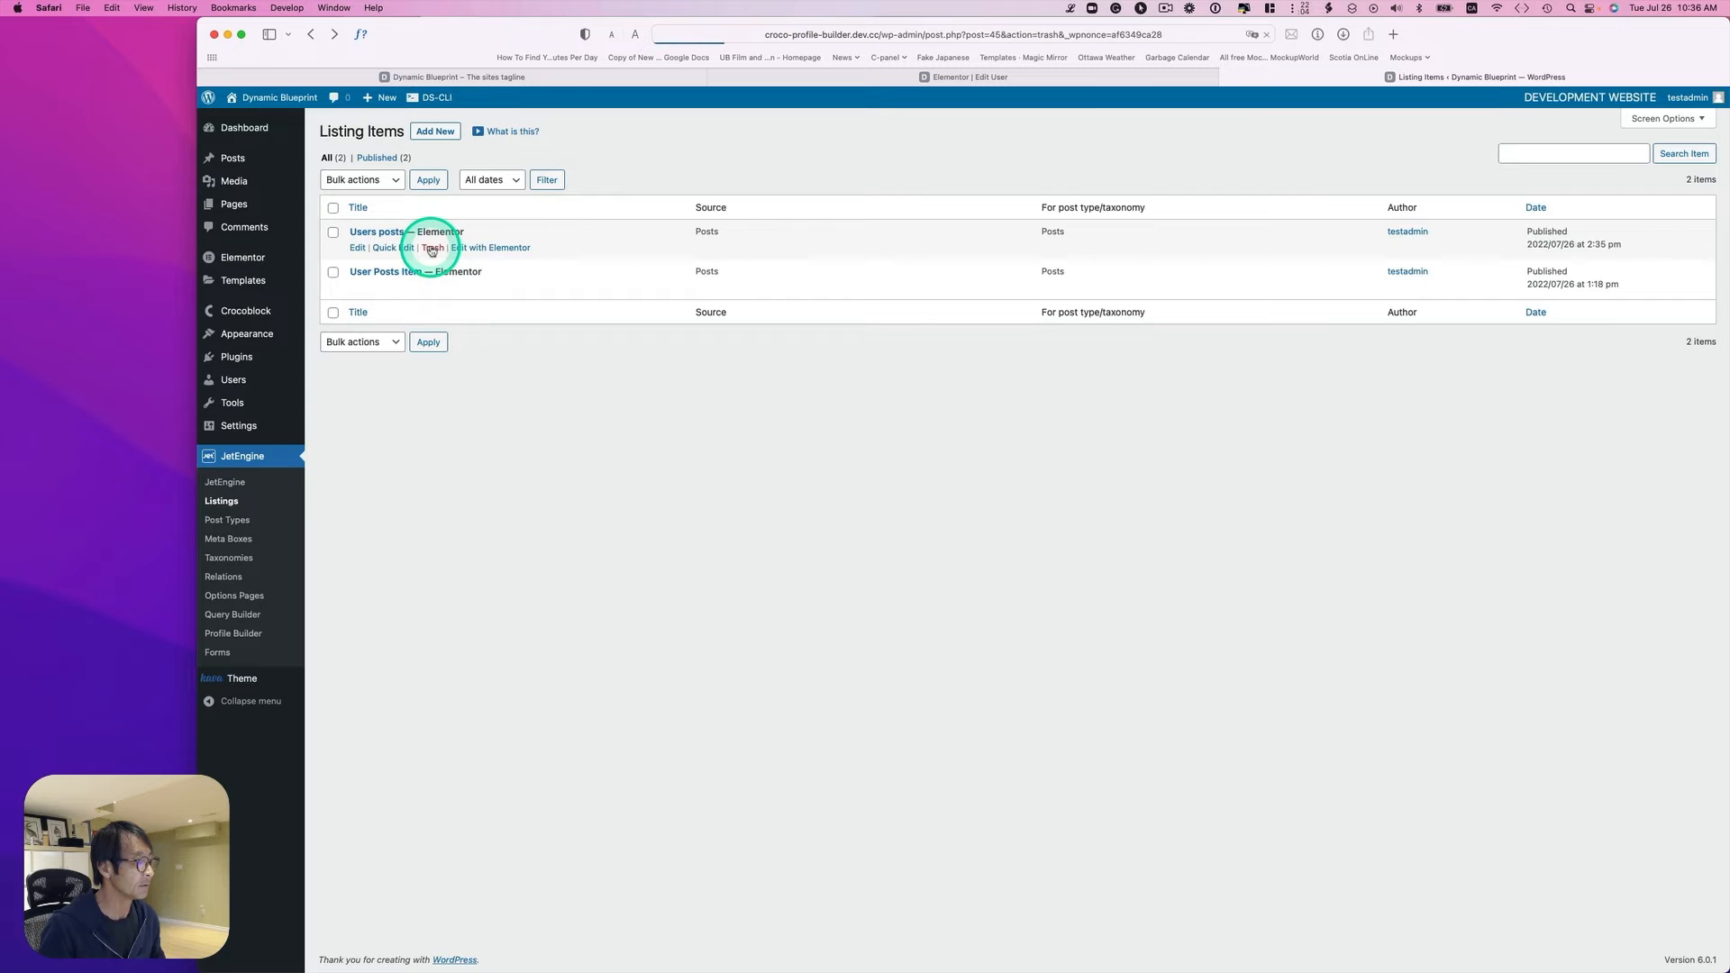
Step: Open the saved User Post template in Elementor and set its Listing Grid's listing to User Posts Item
{"action": "mouse_move", "coordinate": [243, 279]}
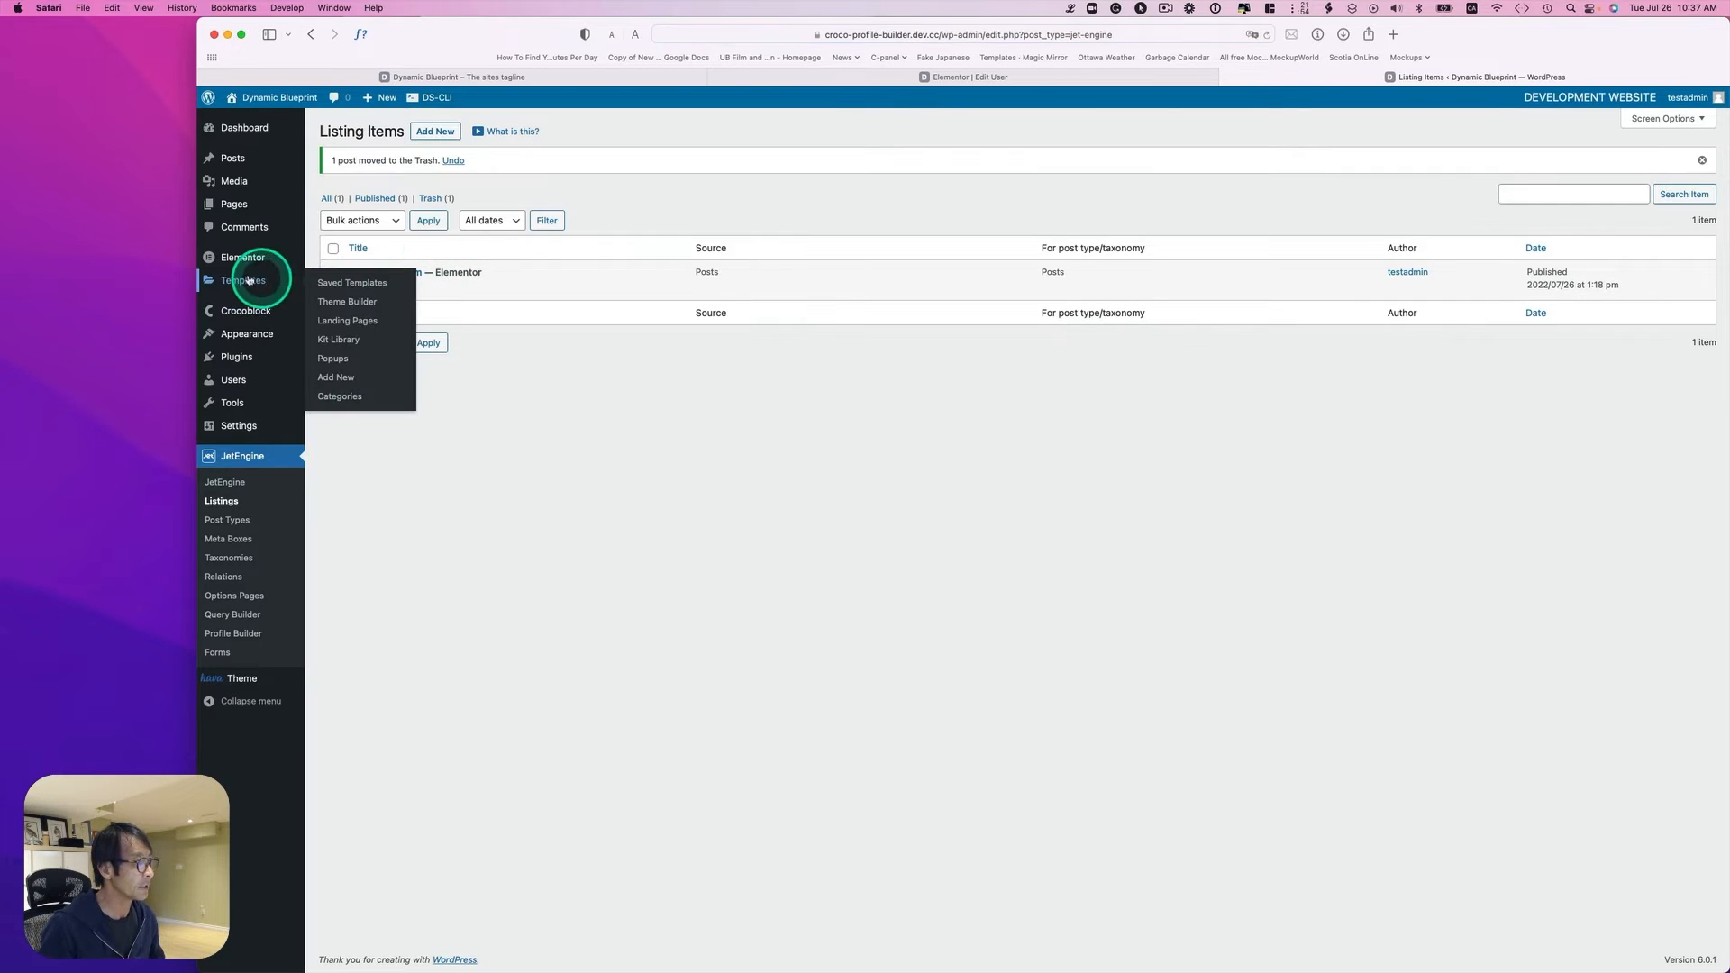
{"action": "left_click", "coordinate": [324, 285]}
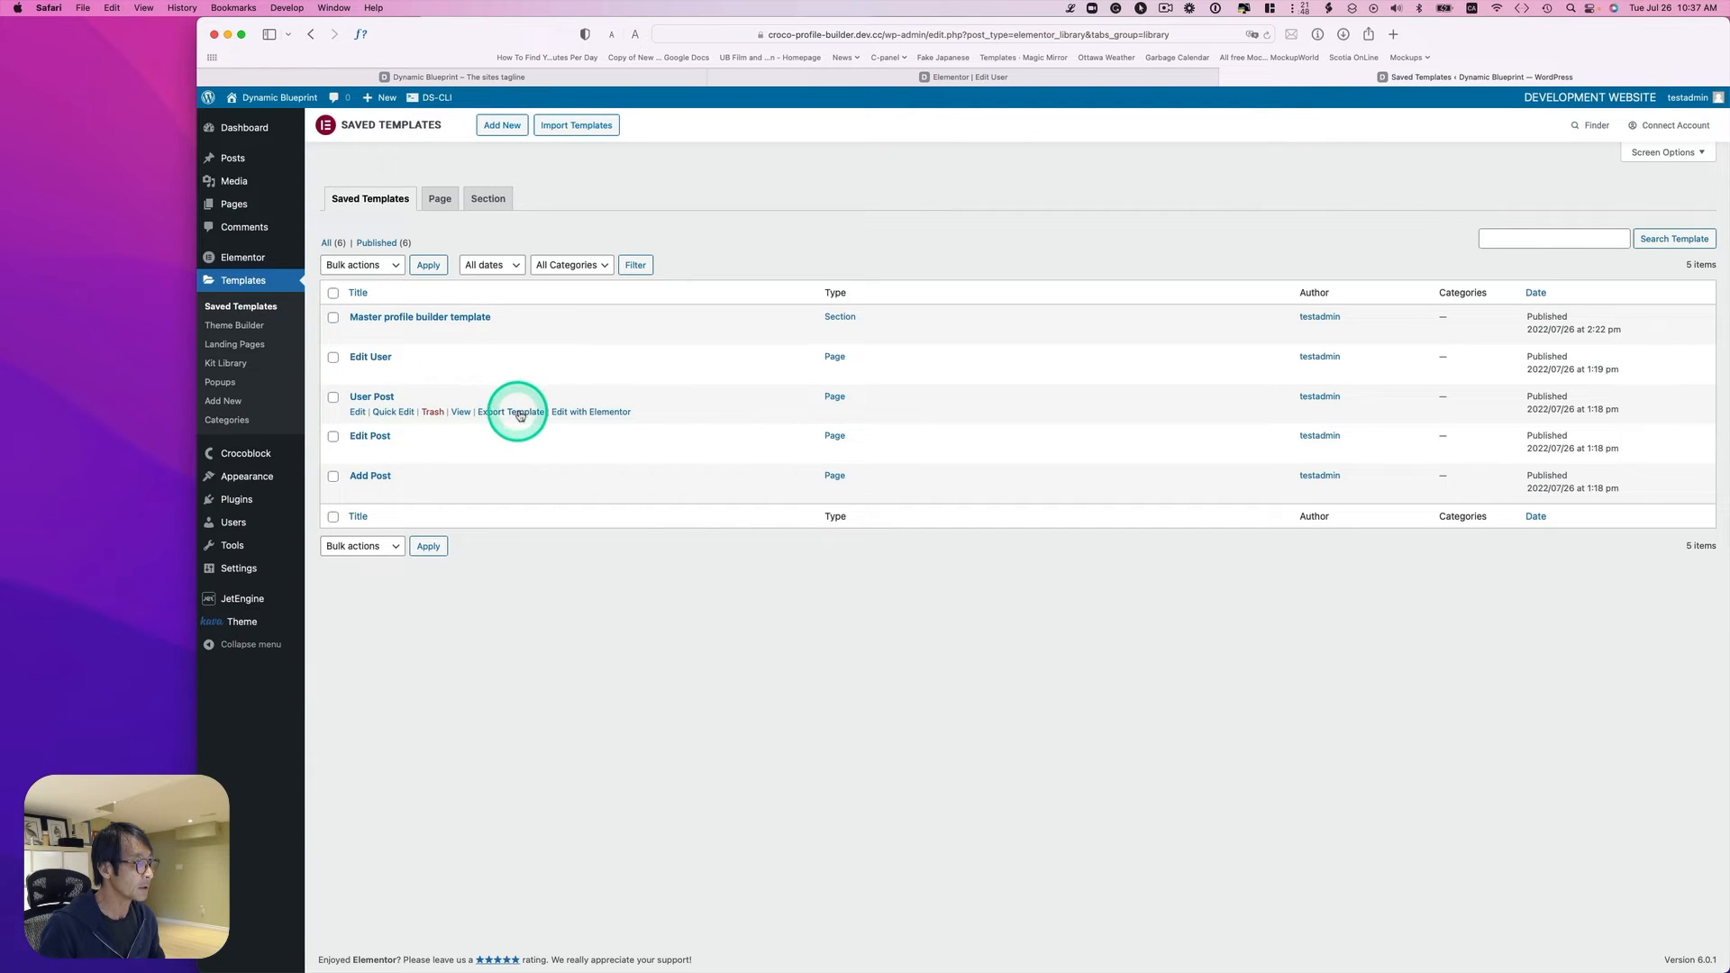
{"action": "left_click", "coordinate": [581, 413]}
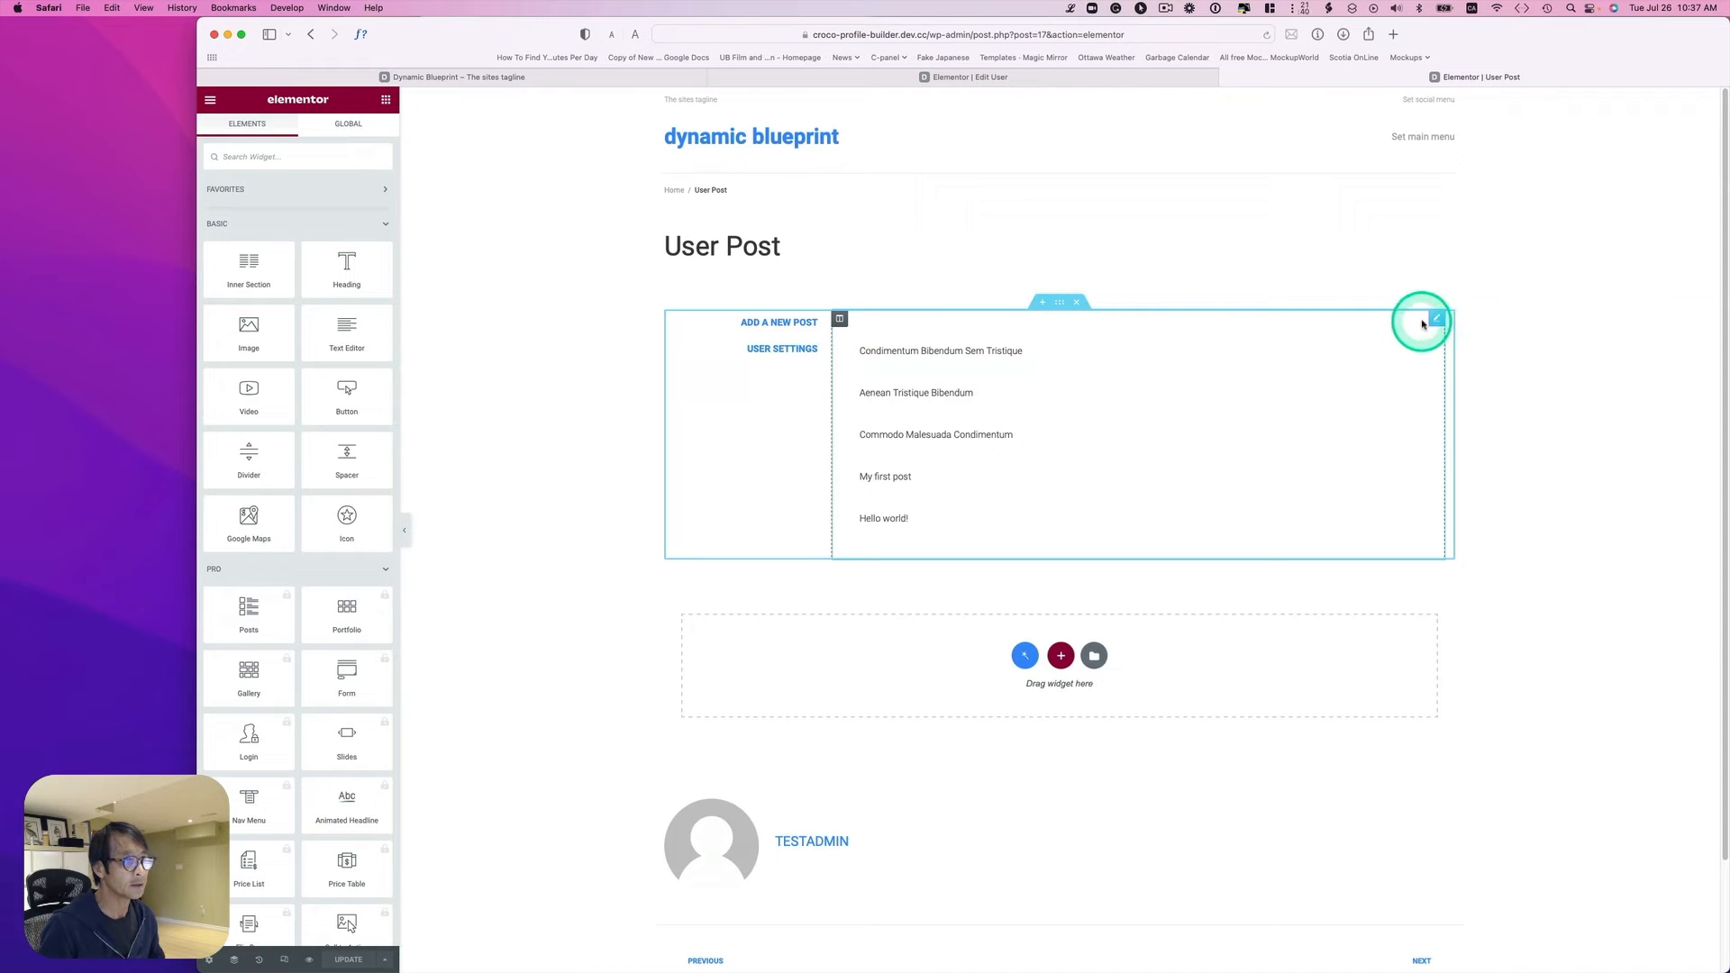
{"action": "left_click", "coordinate": [1435, 319]}
{"action": "type", "text": "user"}
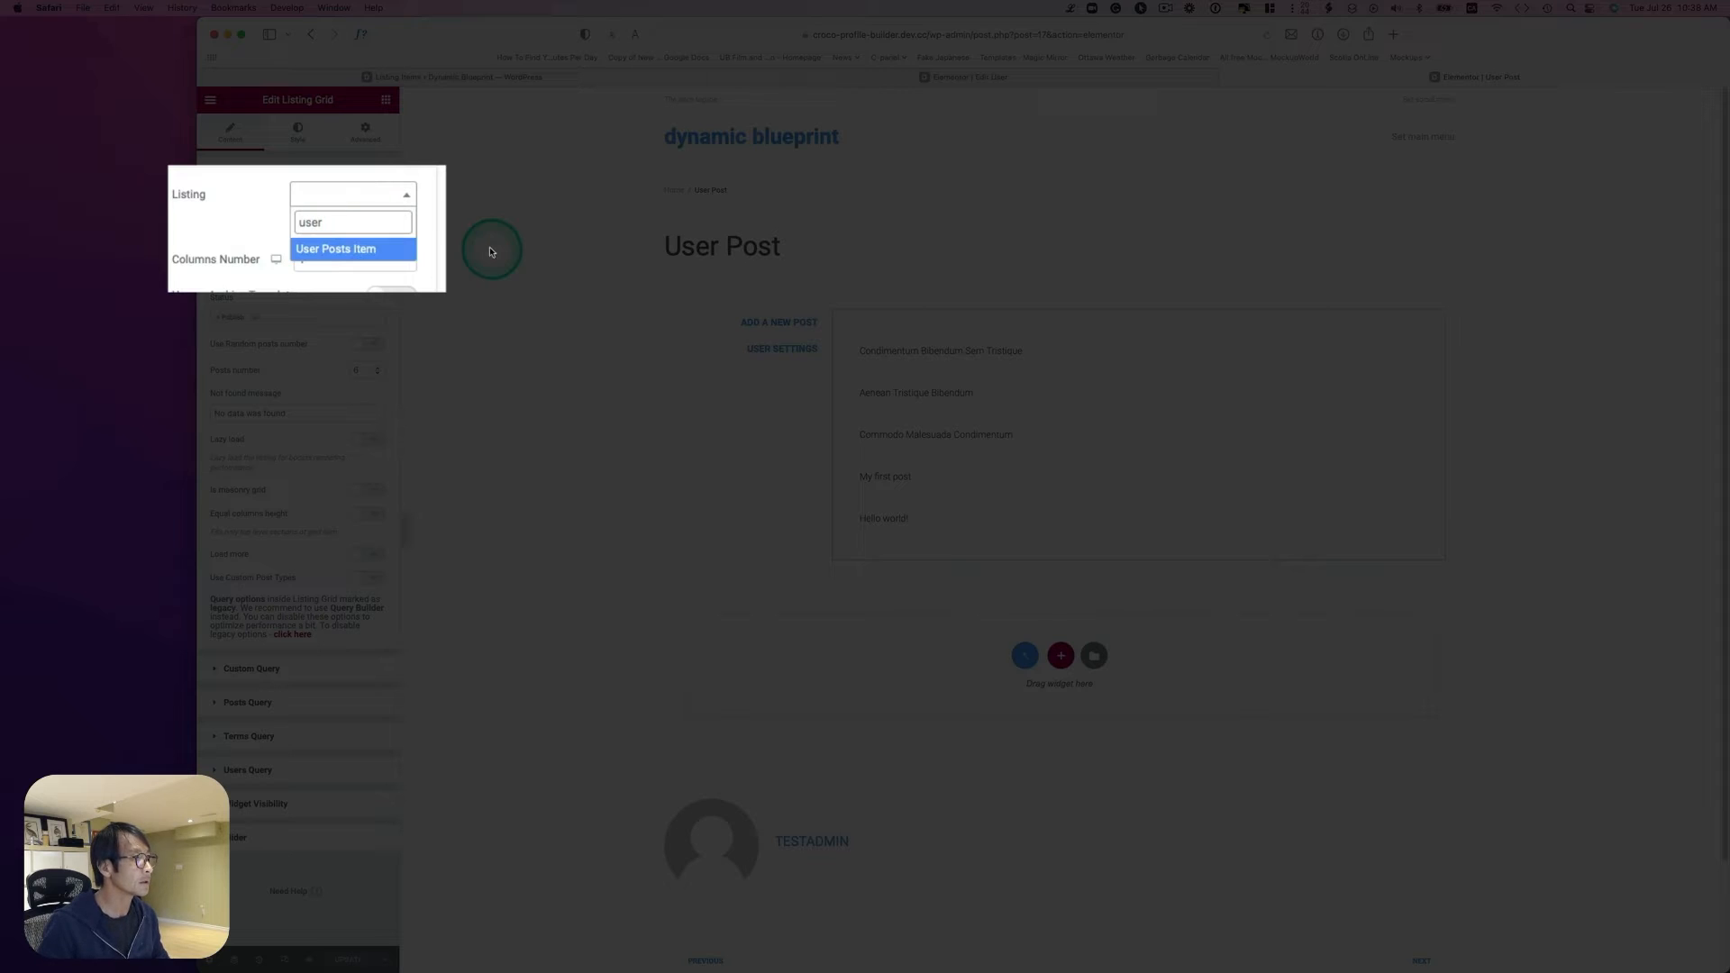
{"action": "left_click", "coordinate": [397, 251]}
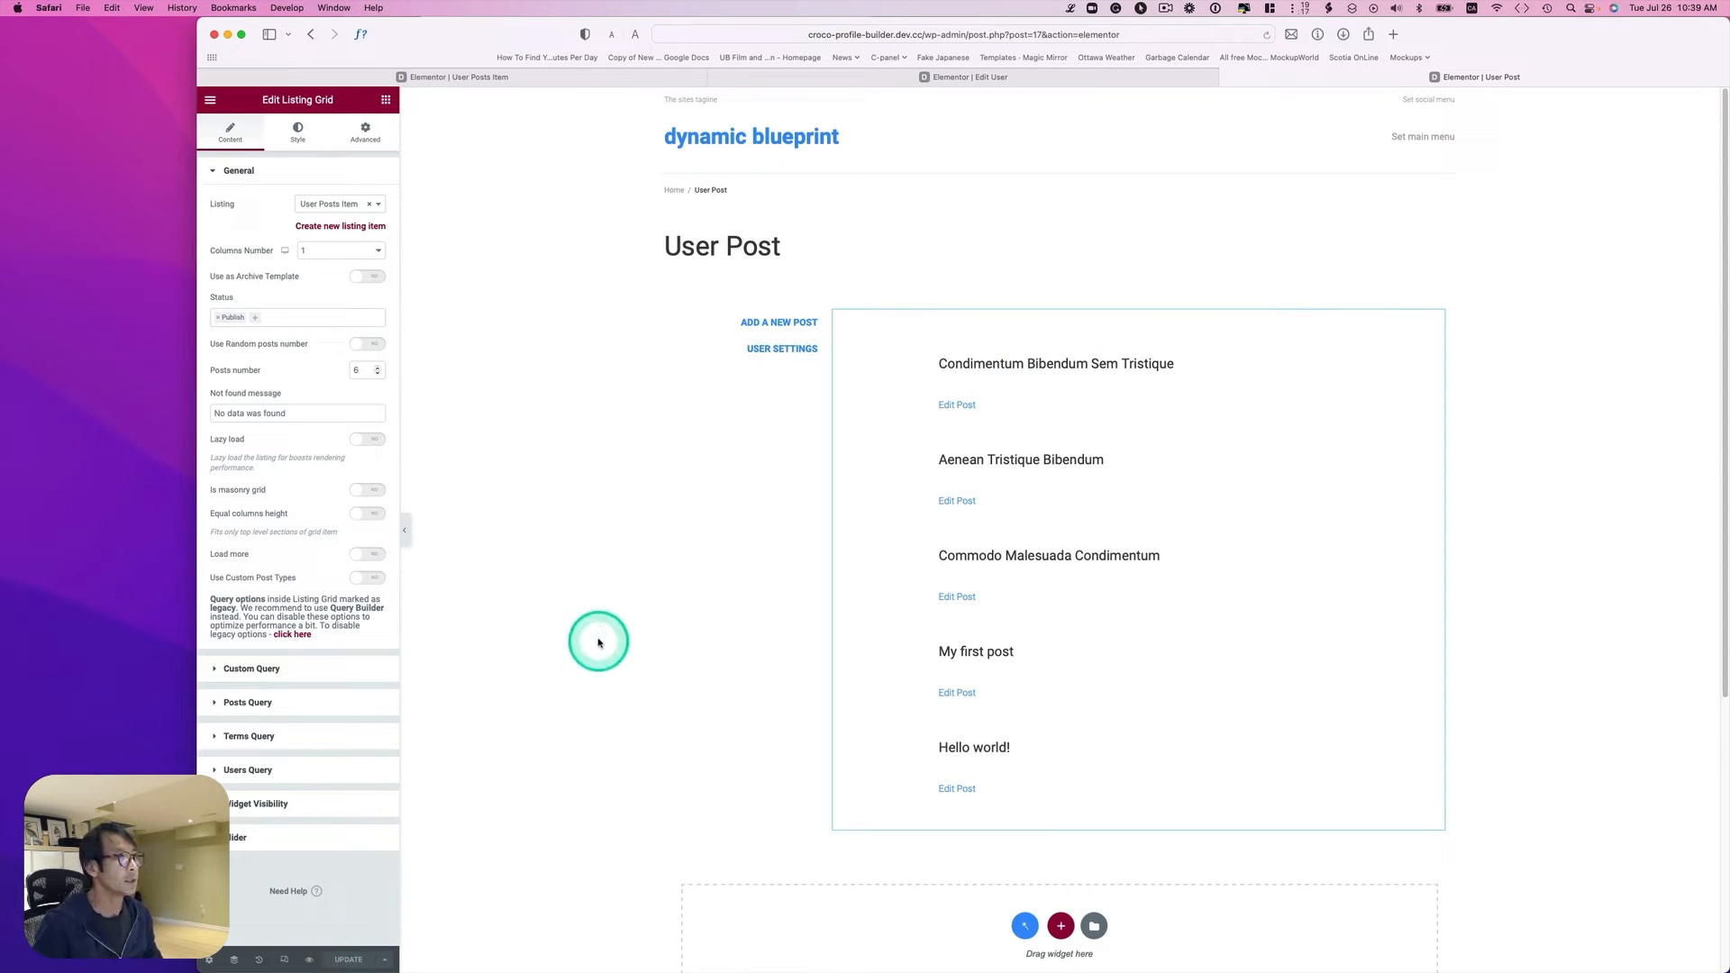
Step: Return to the WordPress dashboard through Elementor's Finder and open the Account Page settings of JetEngine's Profile Builder
{"action": "key", "text": "super+e"}
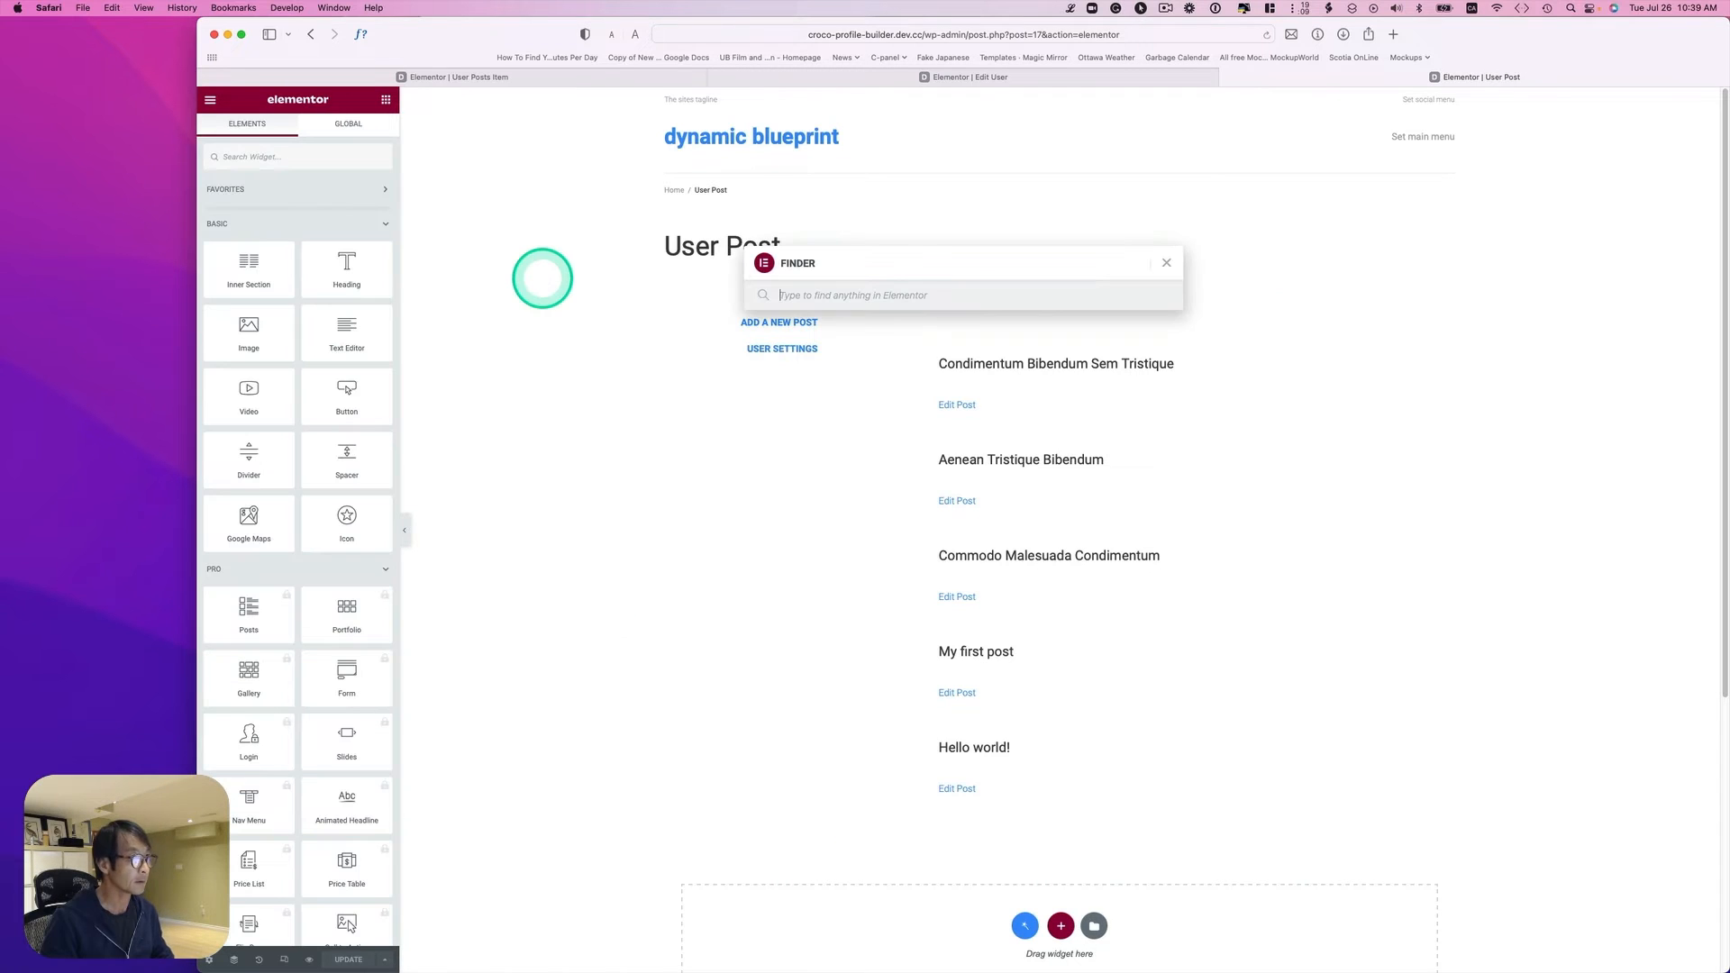
{"action": "type", "text": "dash"}
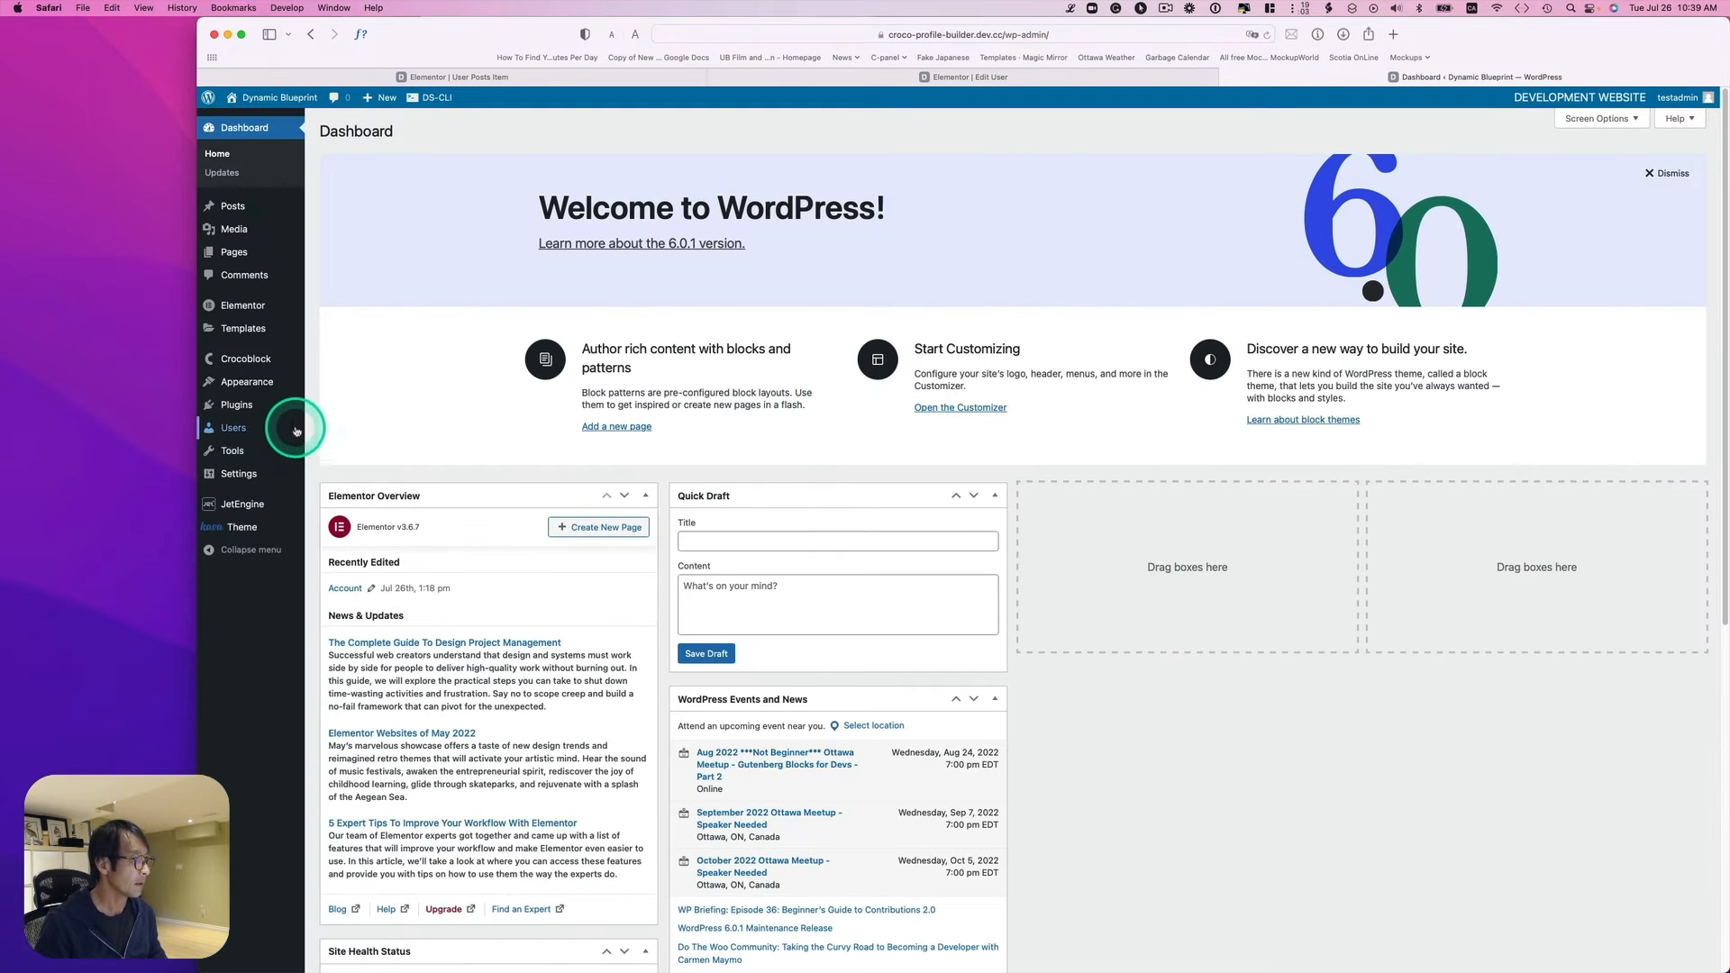
{"action": "mouse_move", "coordinate": [239, 504]}
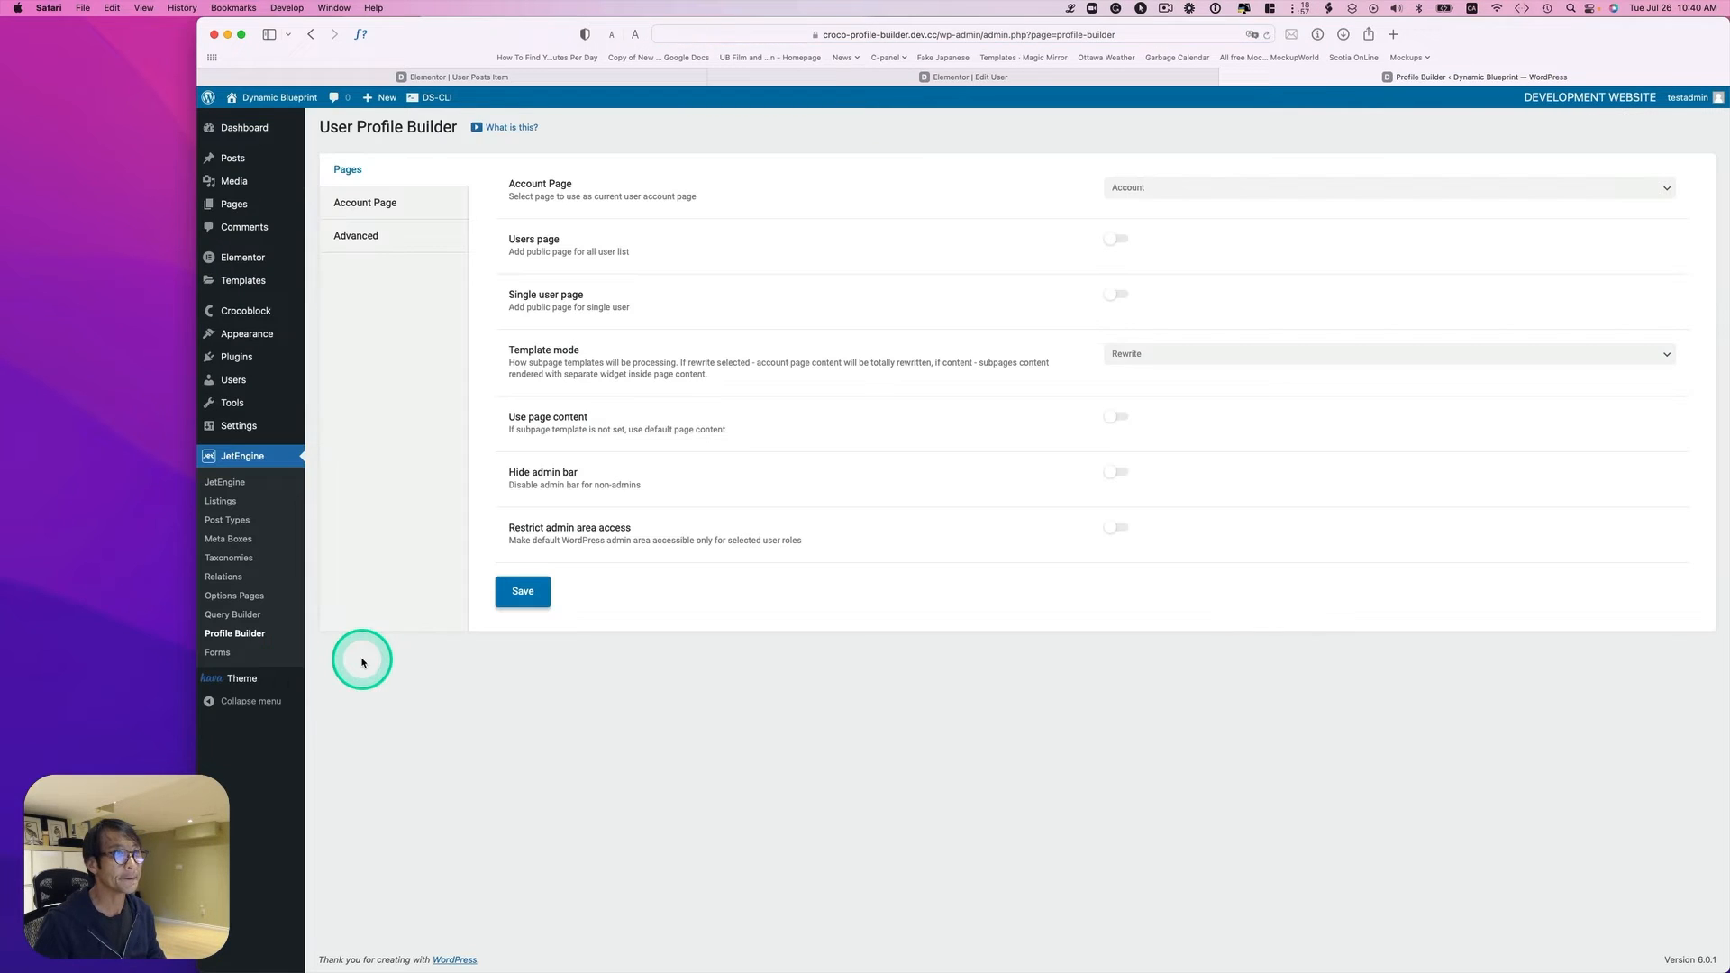
{"action": "left_click", "coordinate": [384, 209]}
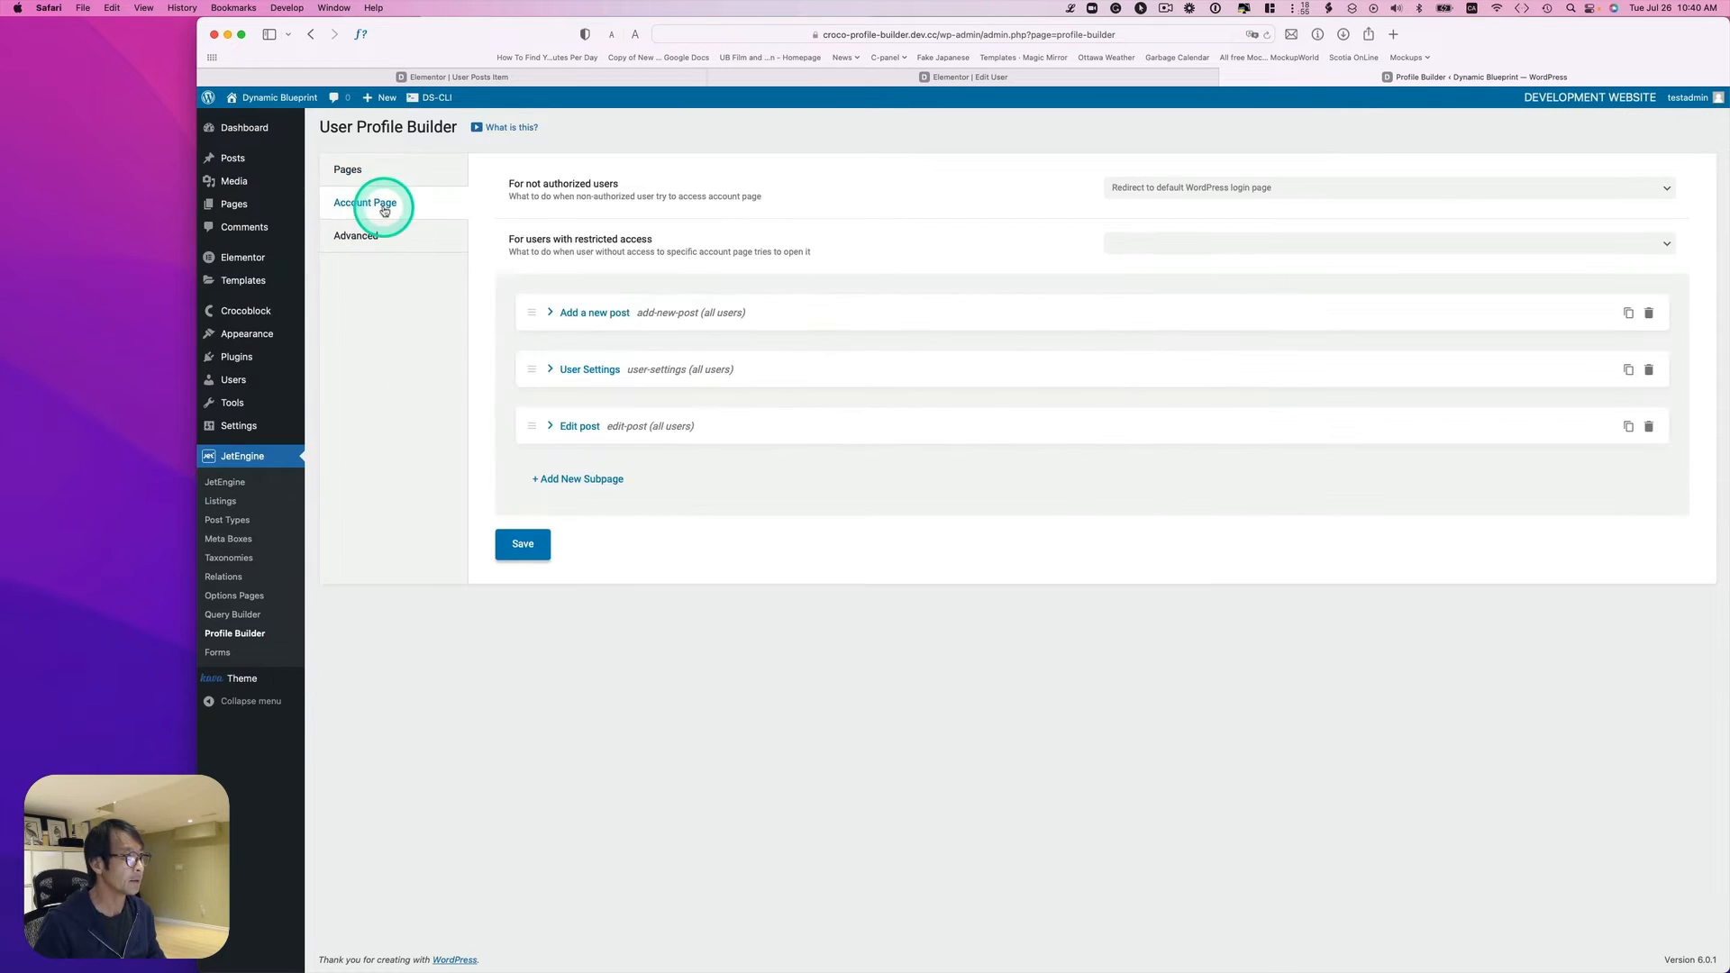
Step: Add an account subpage titled "My Posts" with slug my-posts and the User Post template, and save the settings
{"action": "left_click", "coordinate": [598, 479]}
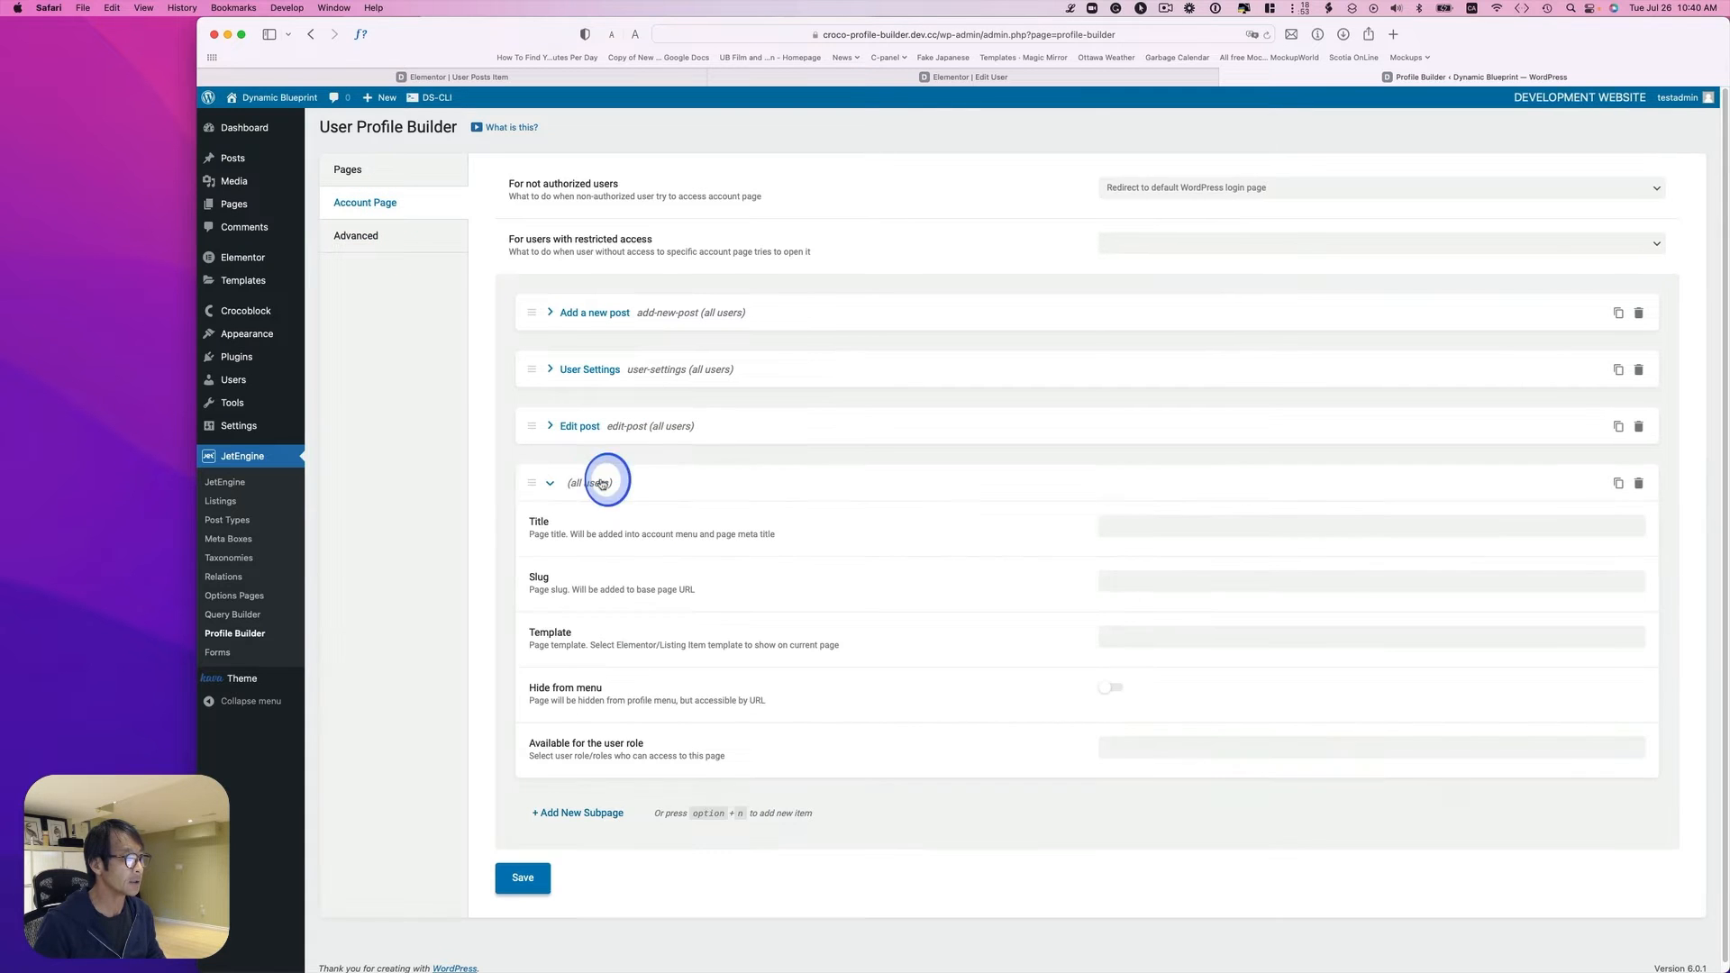
{"action": "left_click", "coordinate": [1167, 526]}
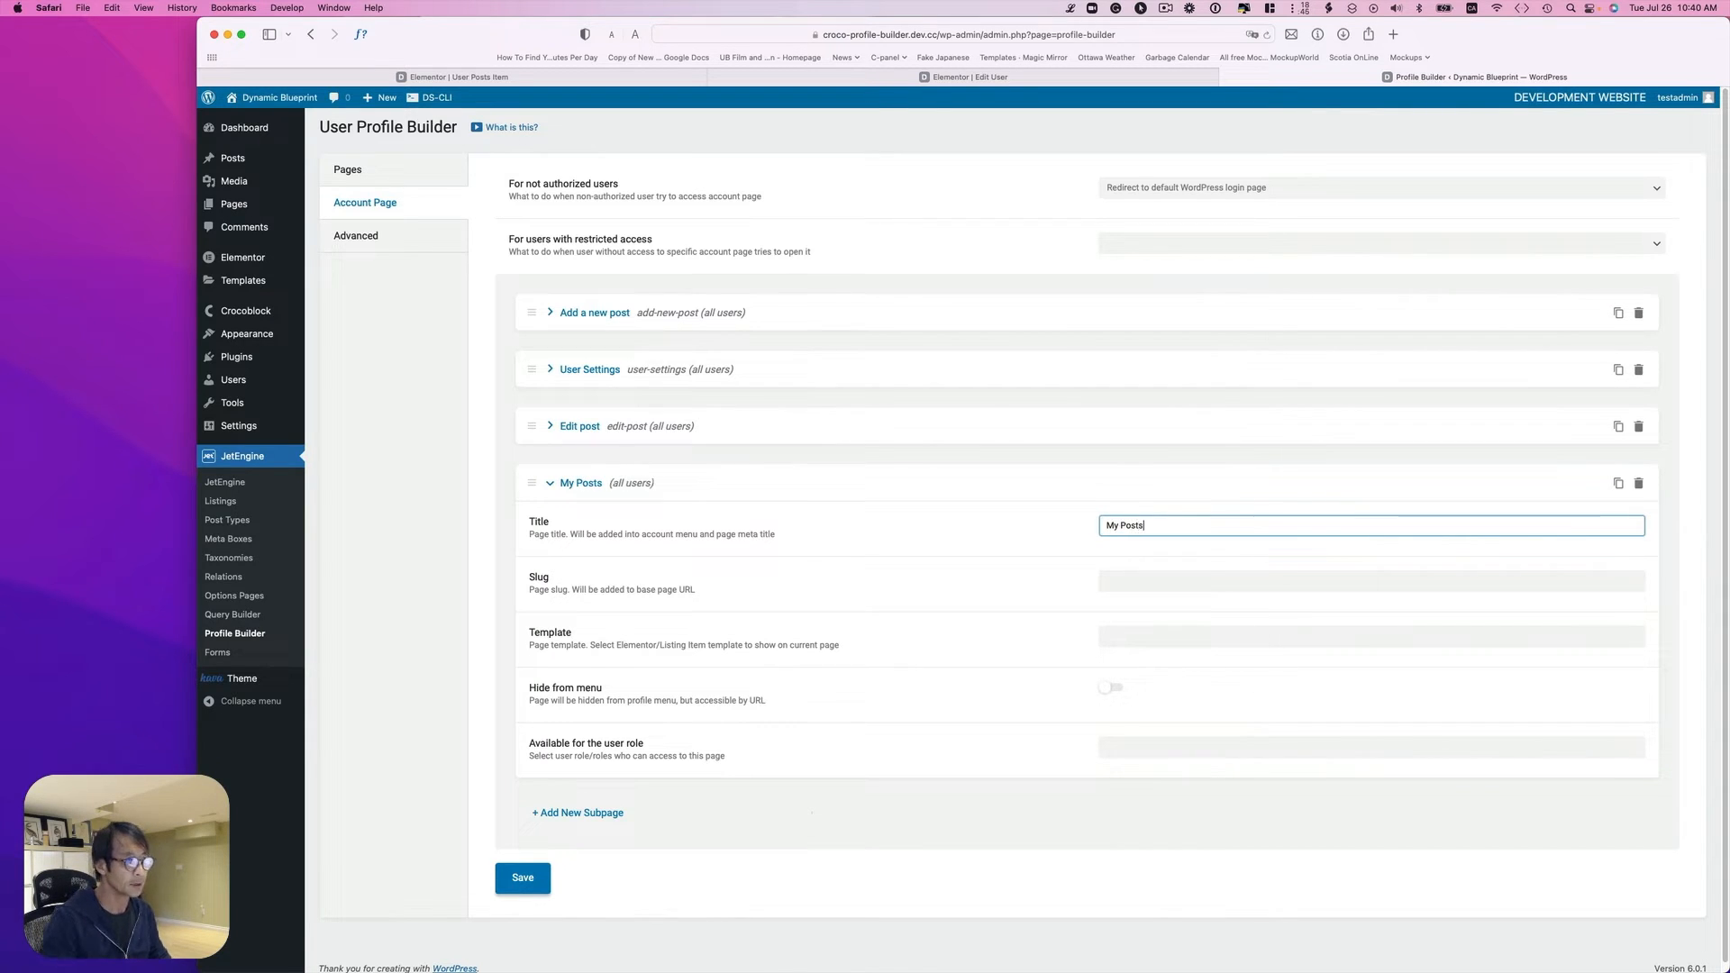
{"action": "left_click", "coordinate": [1338, 571]}
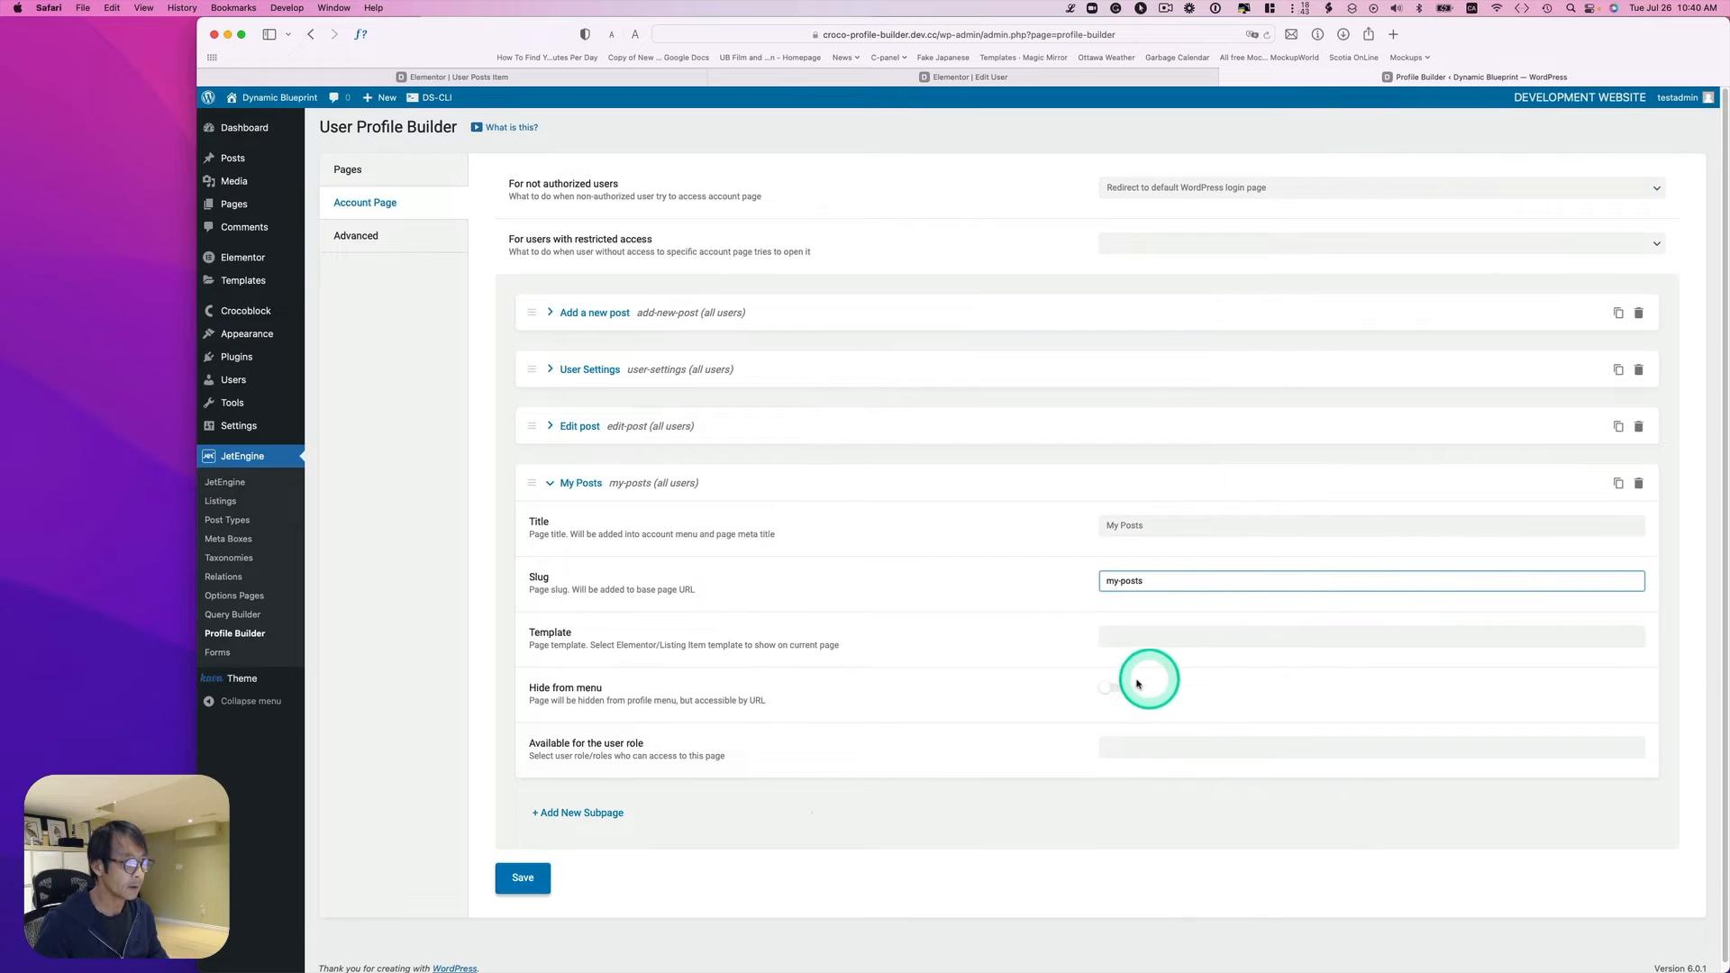
{"action": "left_click", "coordinate": [1172, 641]}
{"action": "left_click", "coordinate": [1299, 646]}
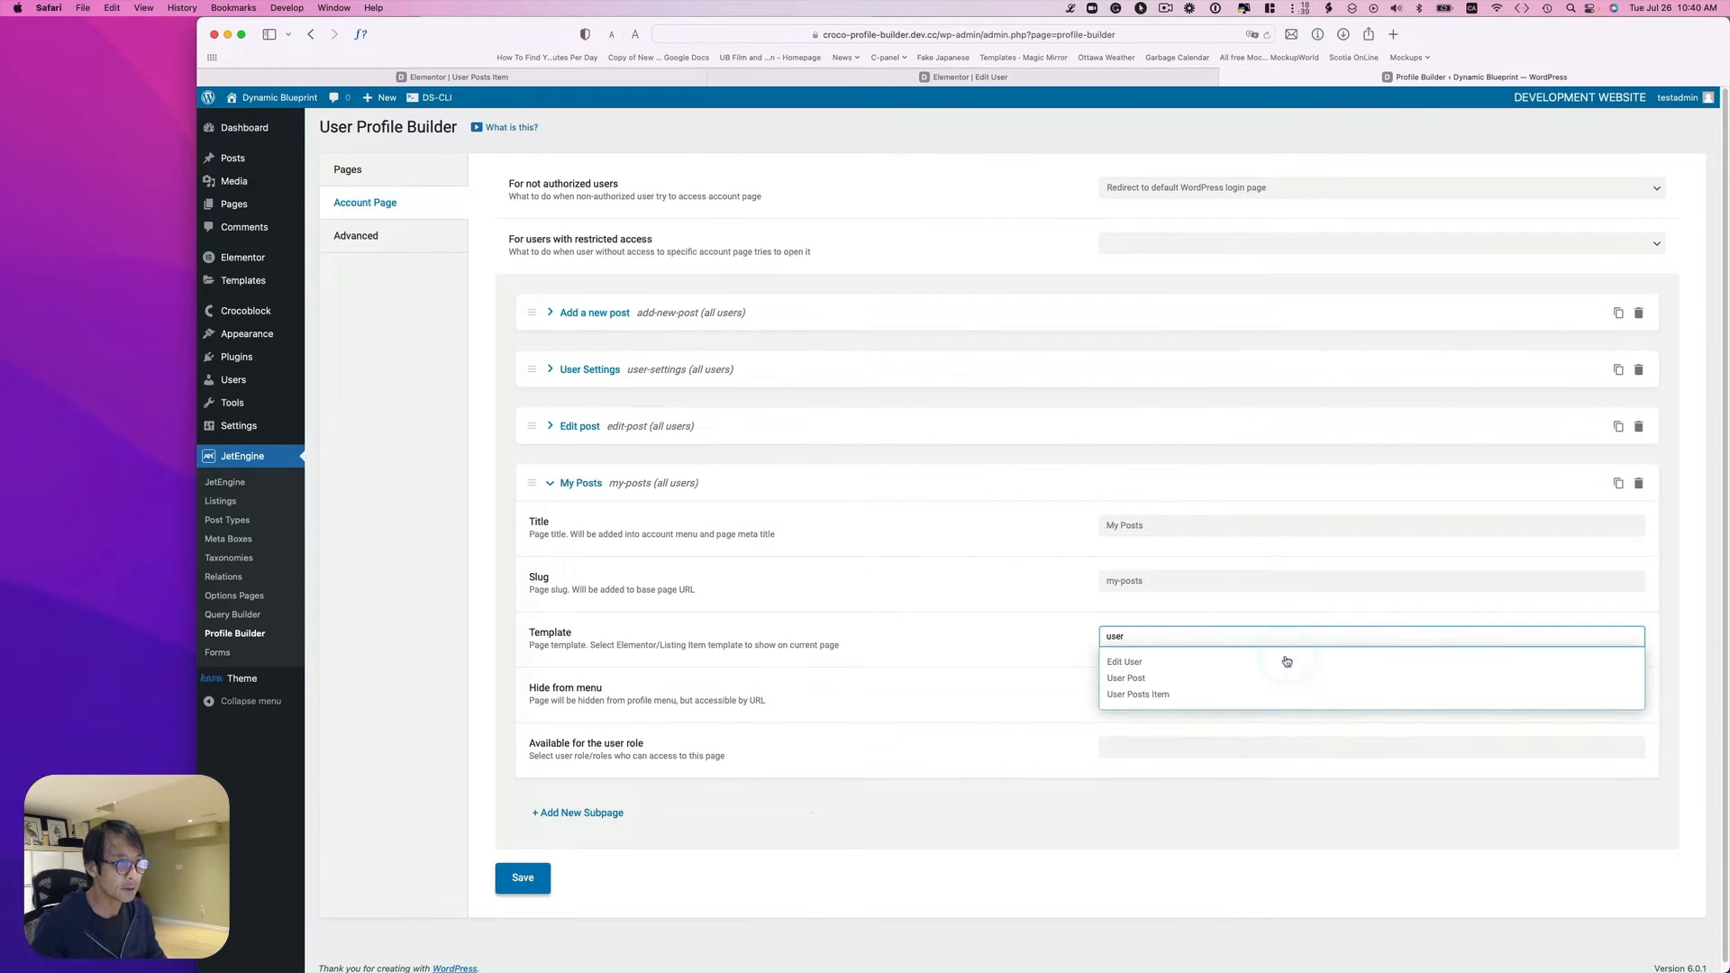
{"action": "left_click", "coordinate": [1177, 678]}
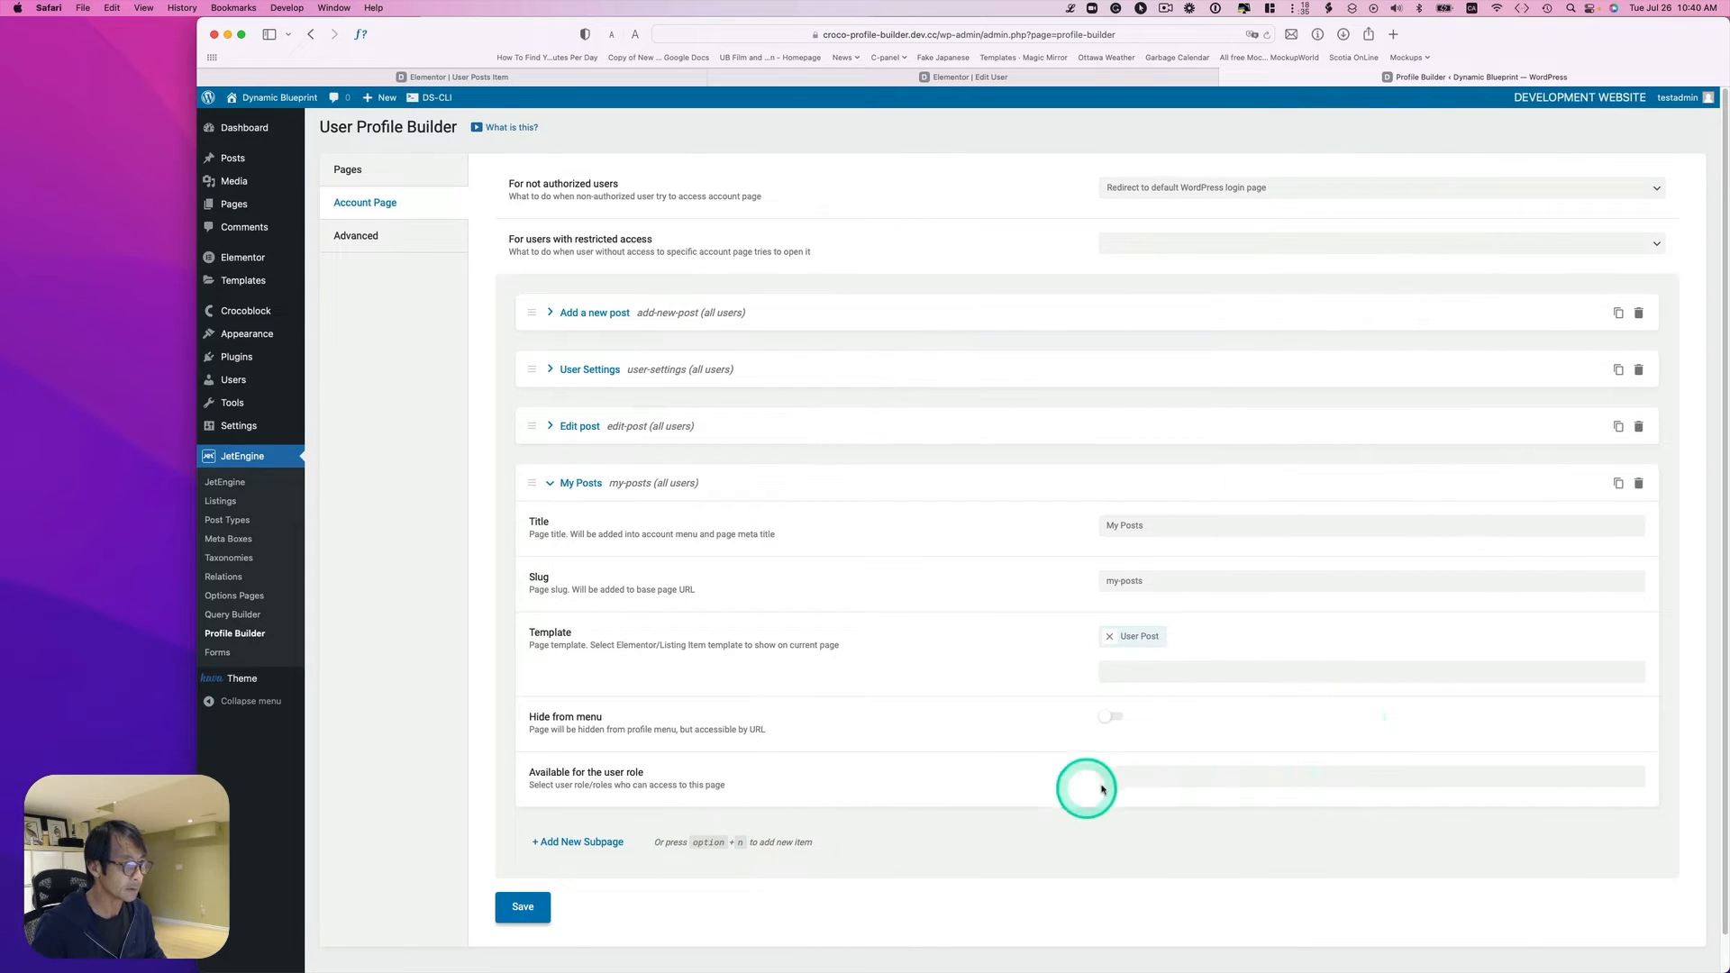
{"action": "left_click", "coordinate": [531, 908]}
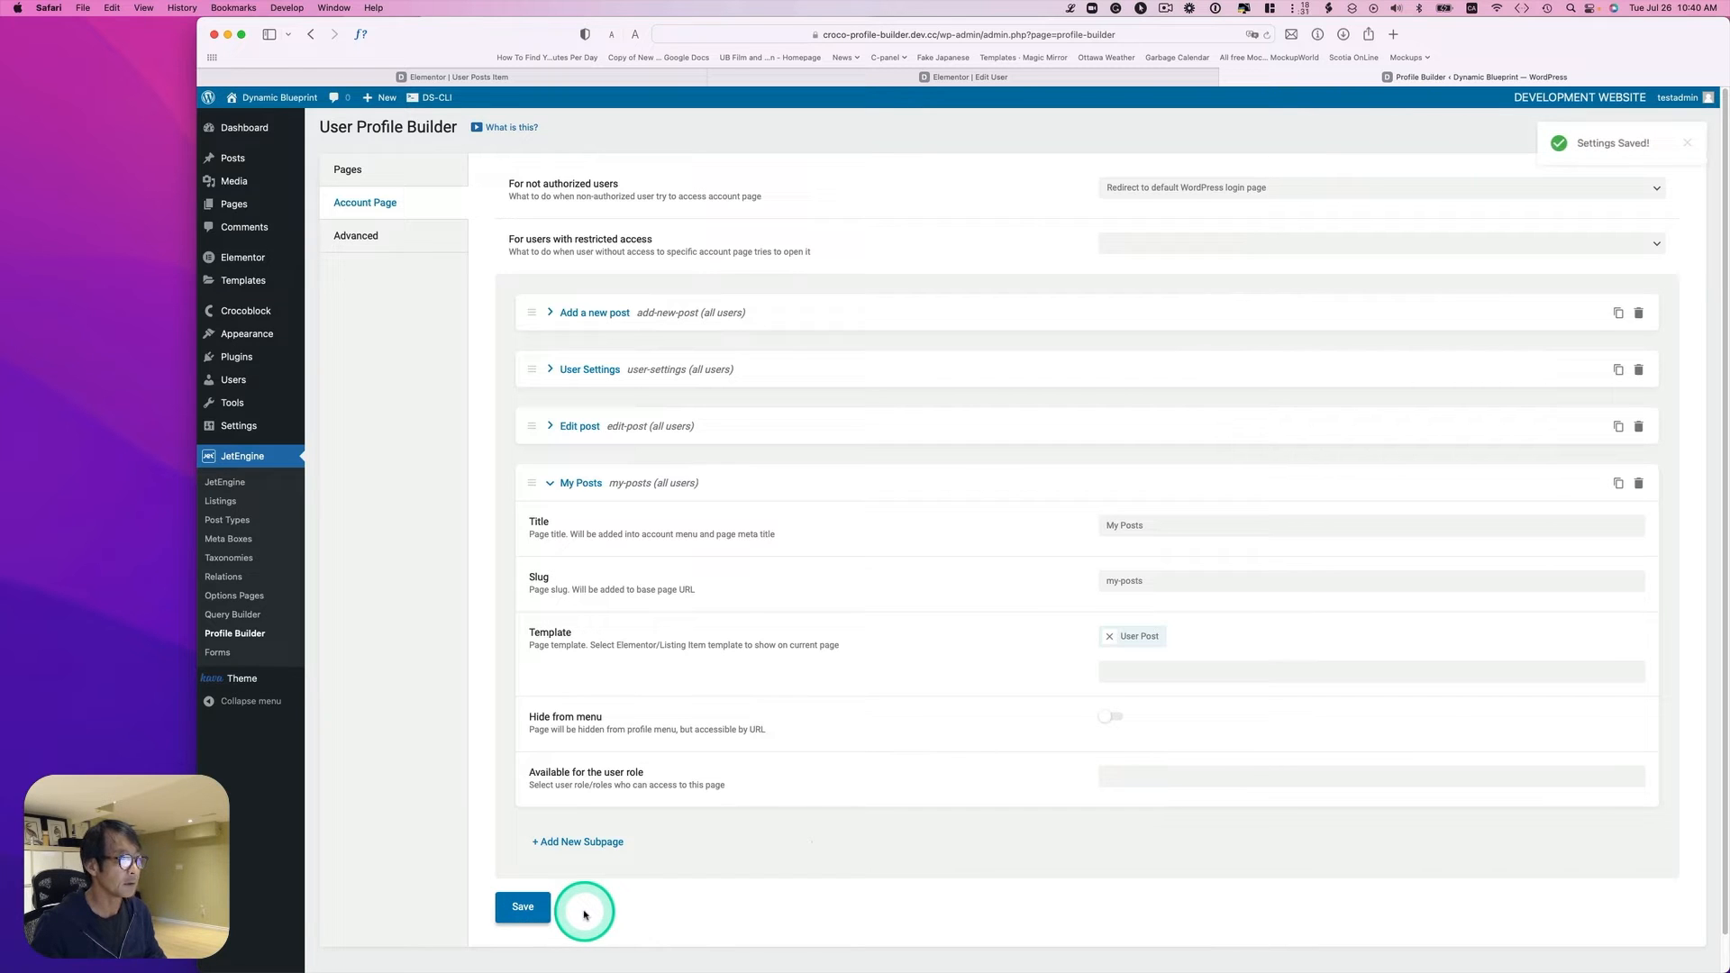
Step: View the Account page in a new browser tab and open its My Posts subpage
{"action": "left_click", "coordinate": [234, 207]}
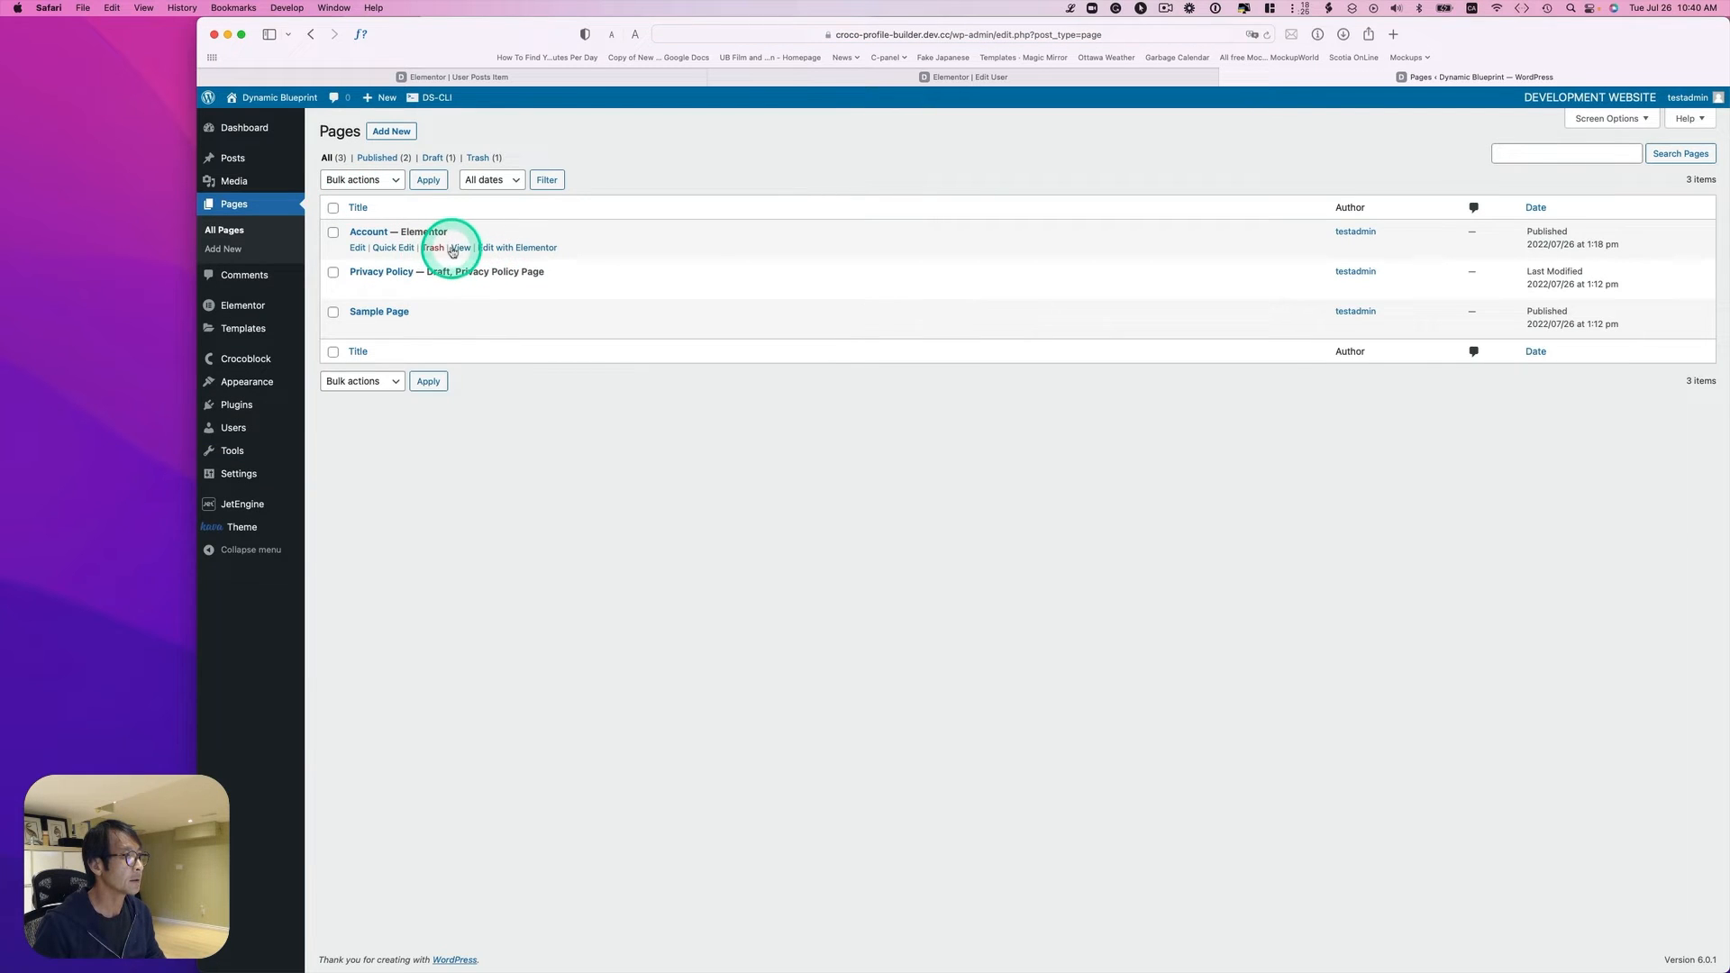
{"action": "right_click", "coordinate": [453, 251]}
{"action": "left_click", "coordinate": [505, 245]}
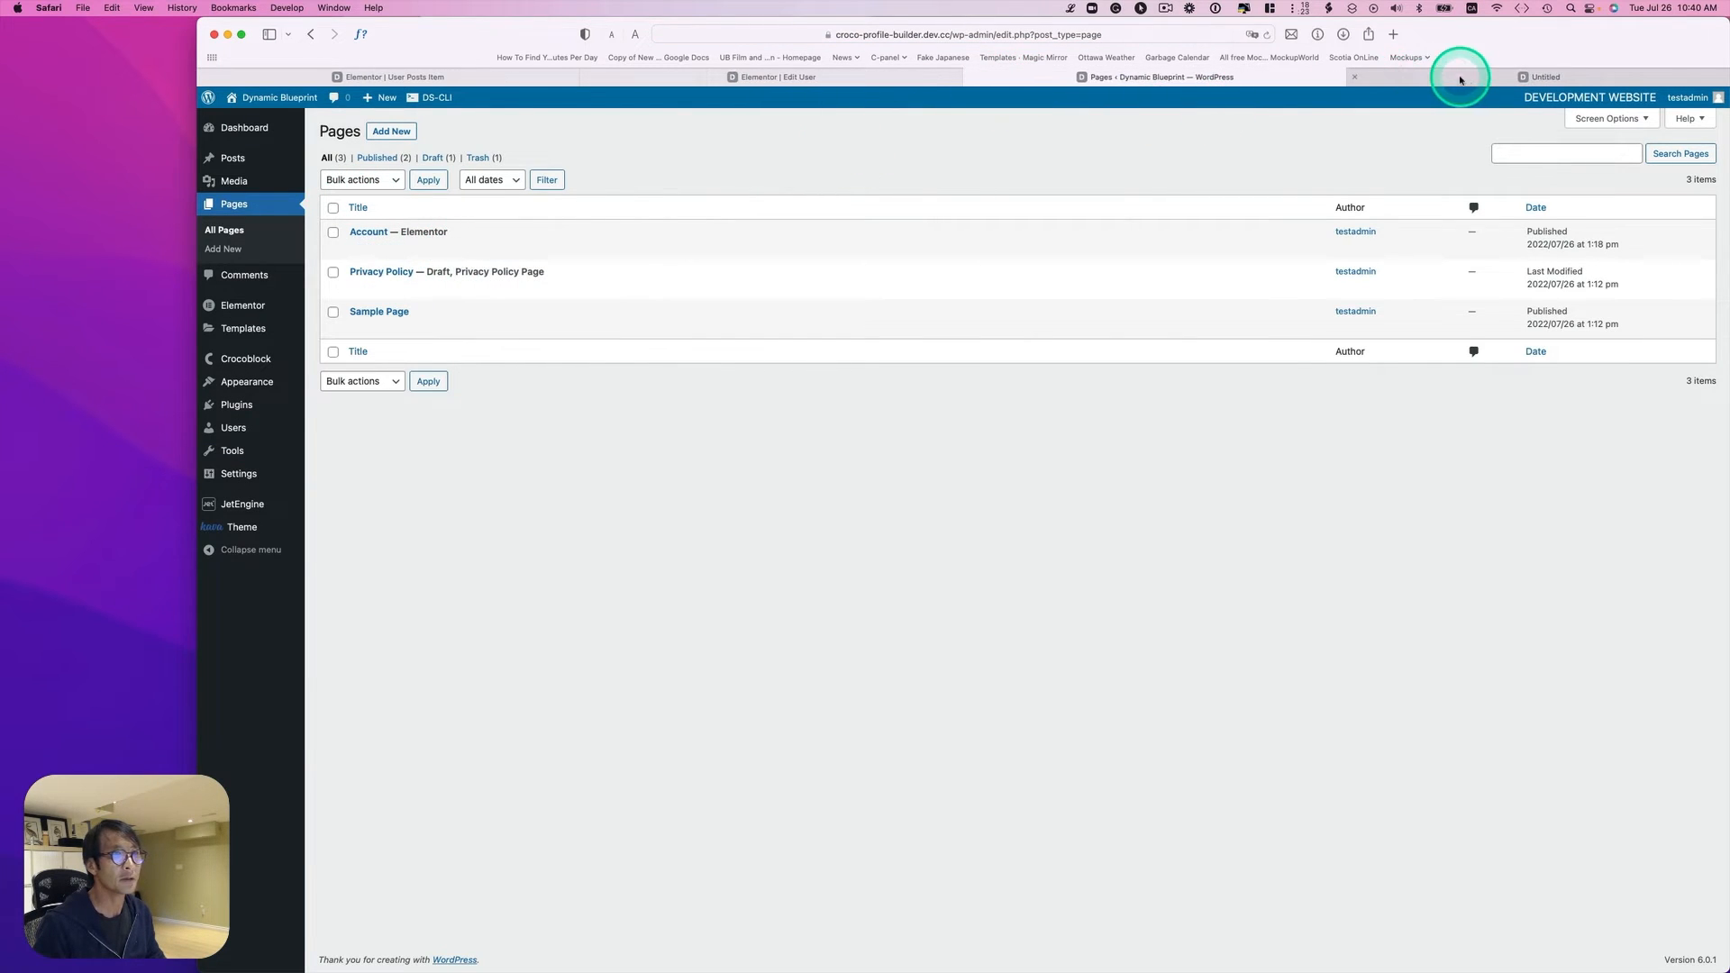
{"action": "left_click", "coordinate": [1459, 80]}
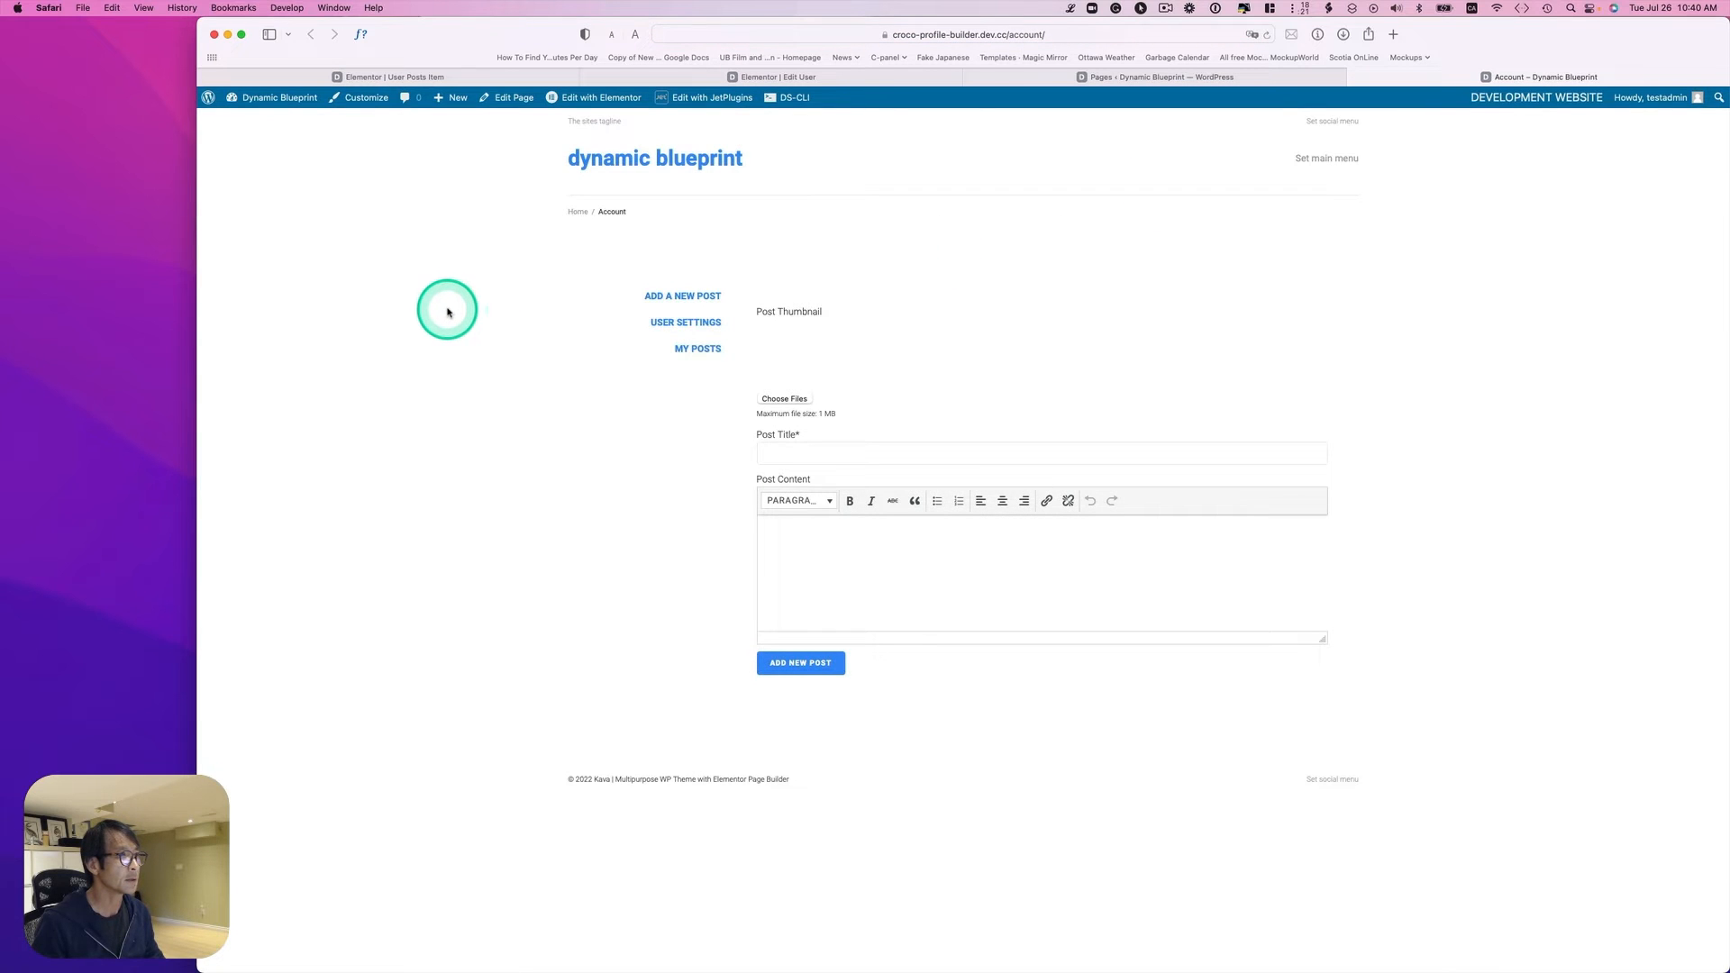
{"action": "left_click", "coordinate": [696, 349]}
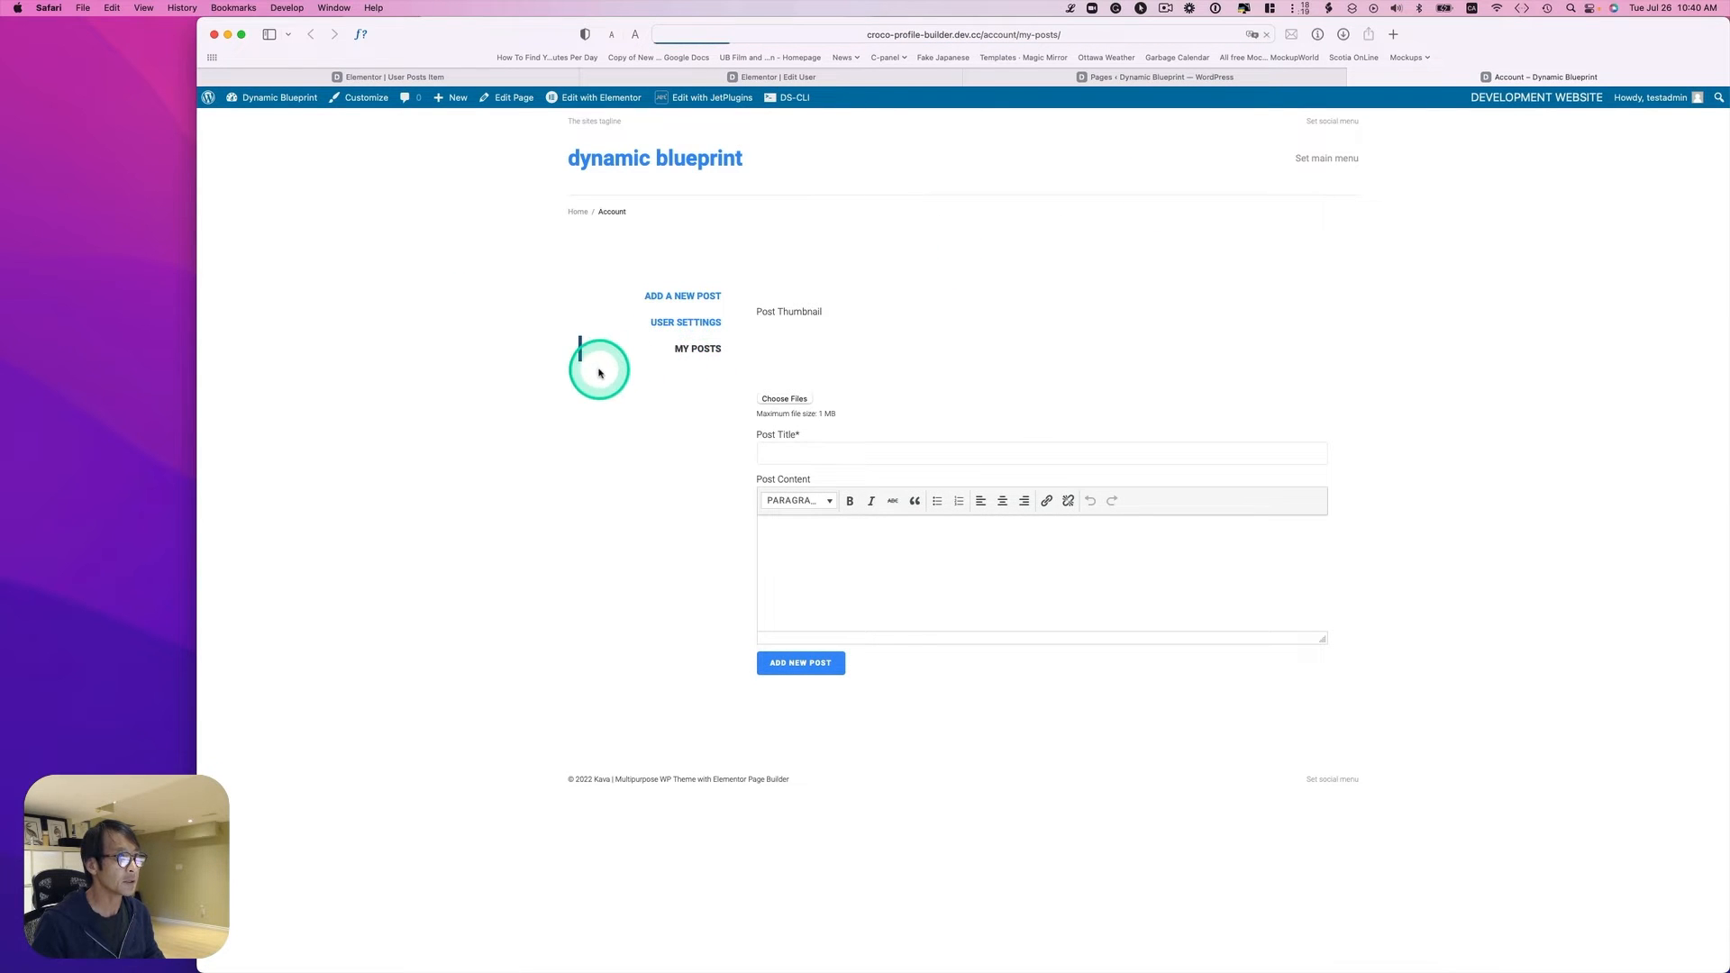
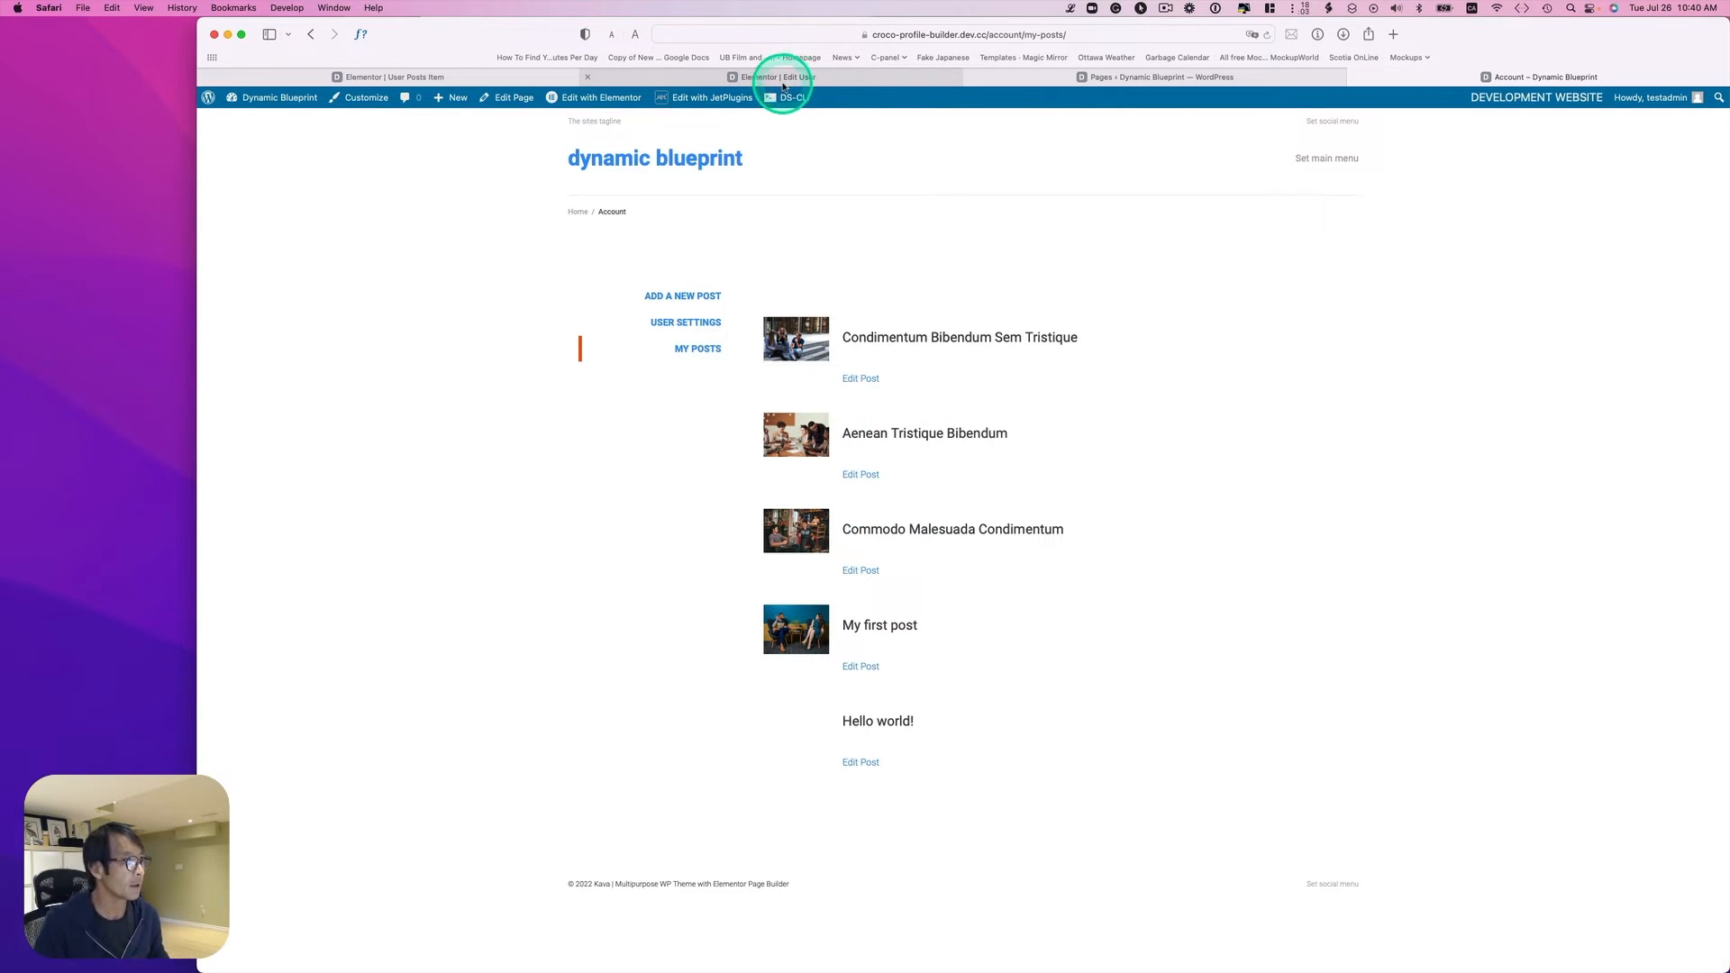
Step: Move the User Posts Item editor into its own window and tile it beside the Account page window
{"action": "left_click", "coordinate": [483, 82]}
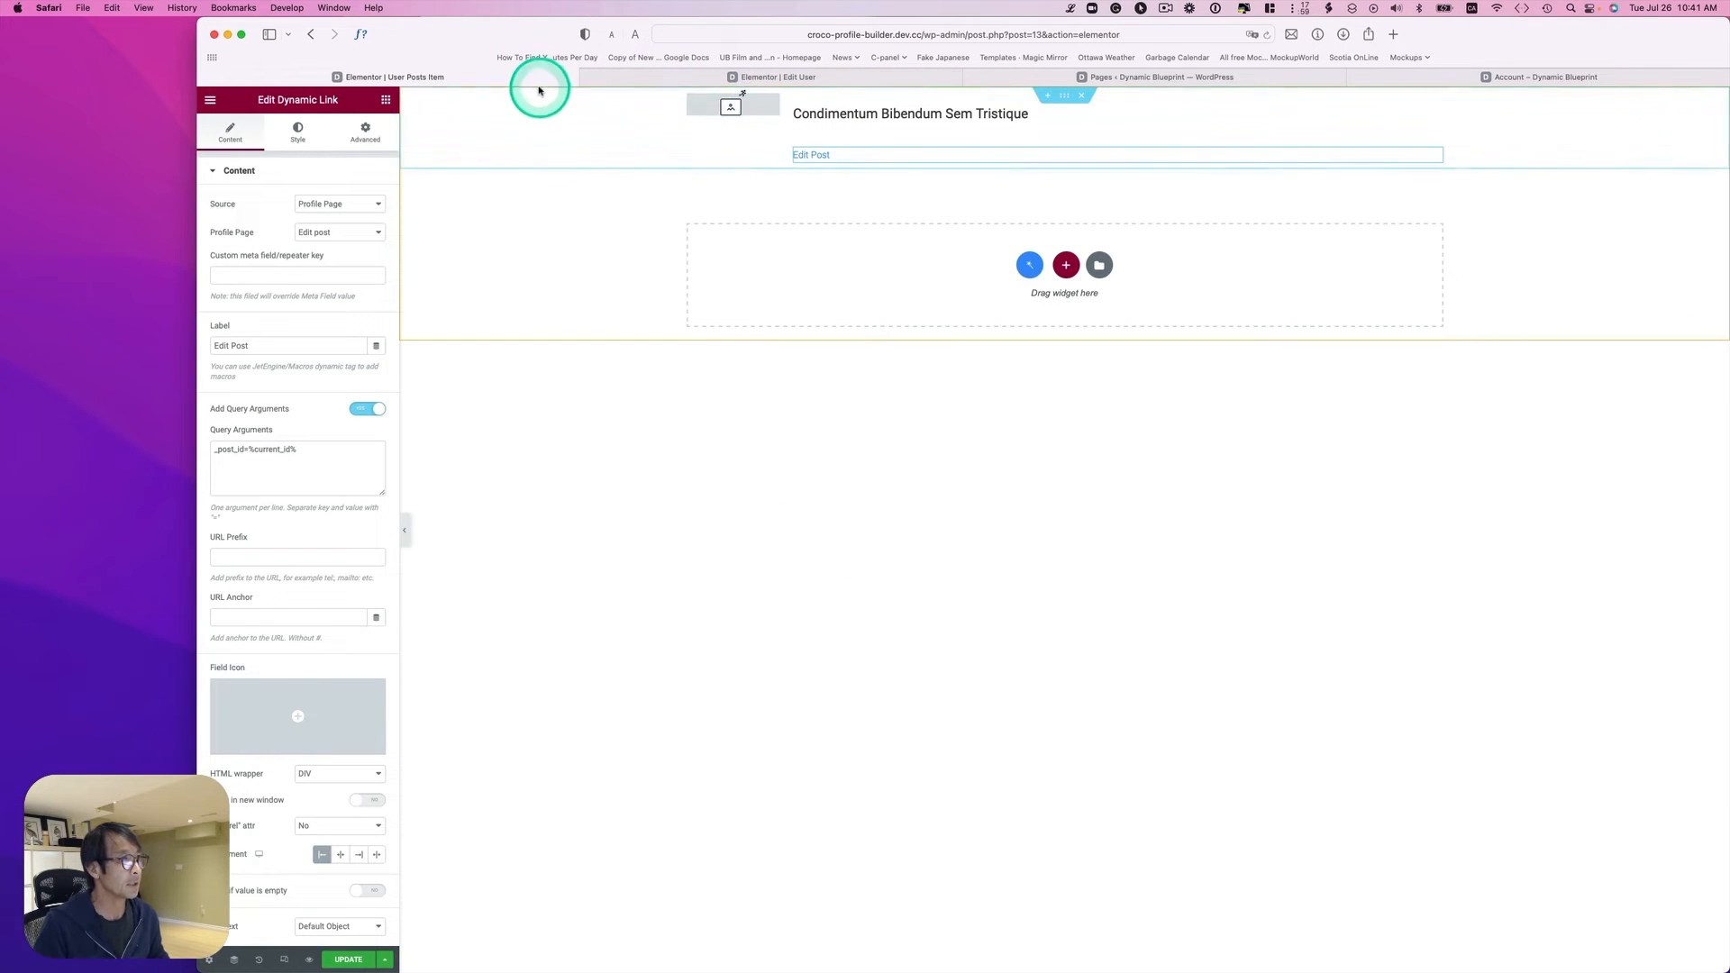
{"action": "left_click_drag", "start_coordinate": [529, 75], "coordinate": [612, 245]}
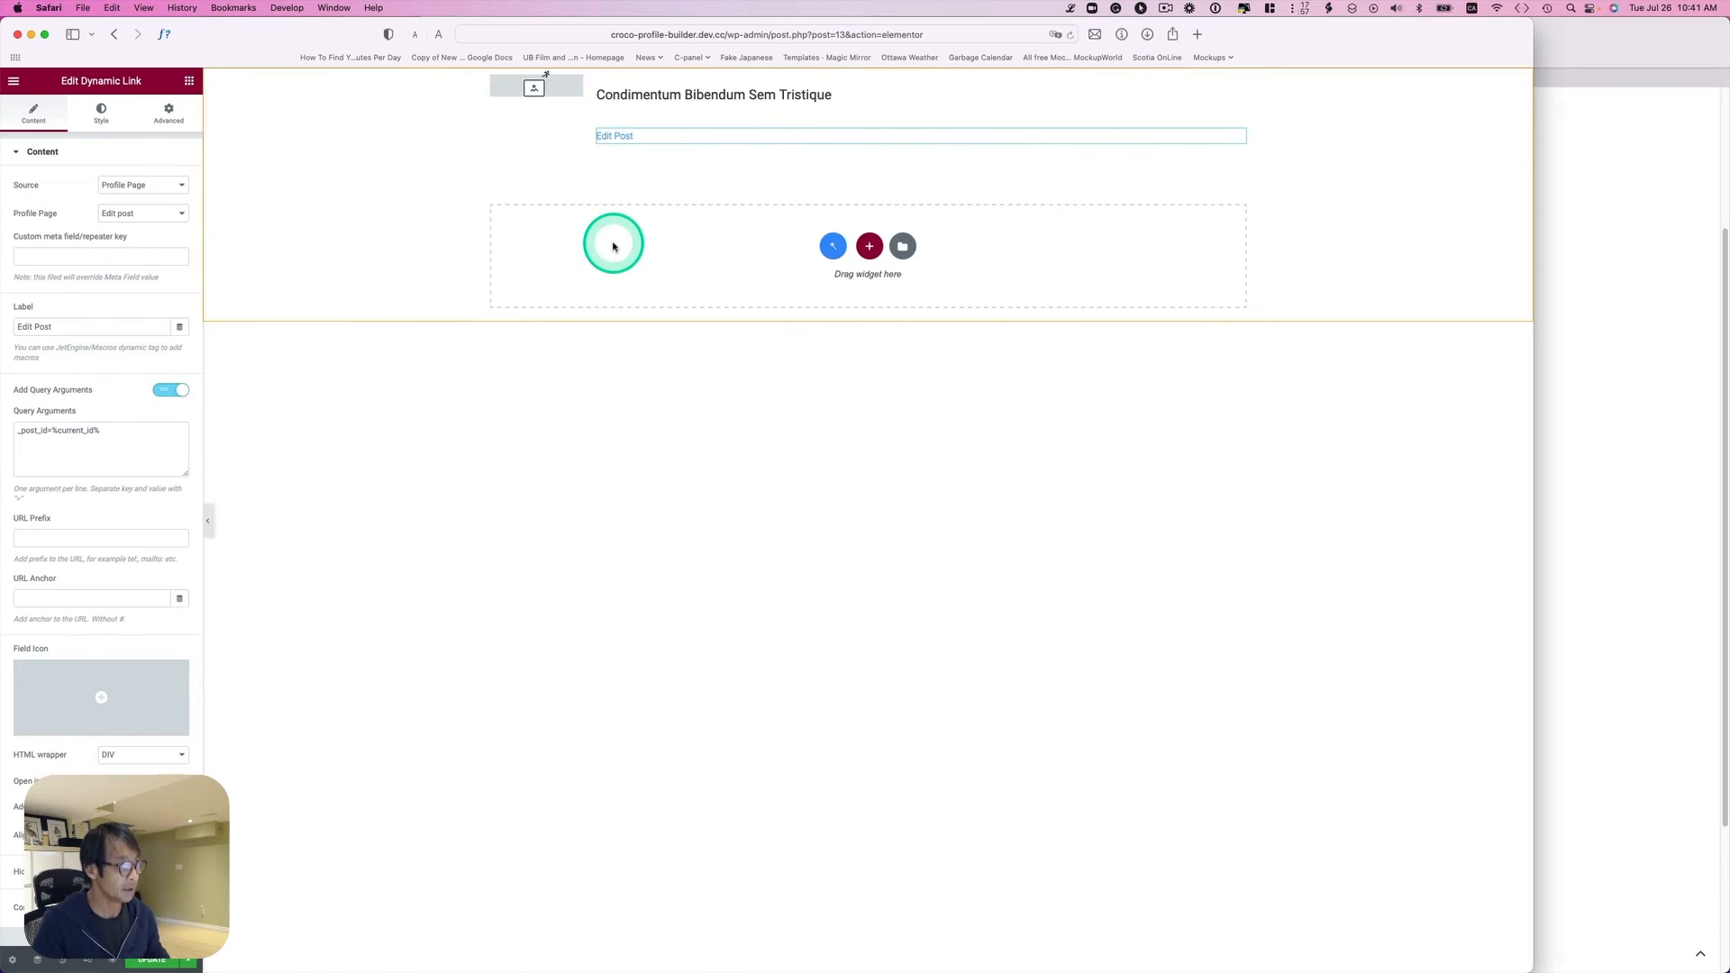
{"action": "key", "text": "ctrl+alt+Right"}
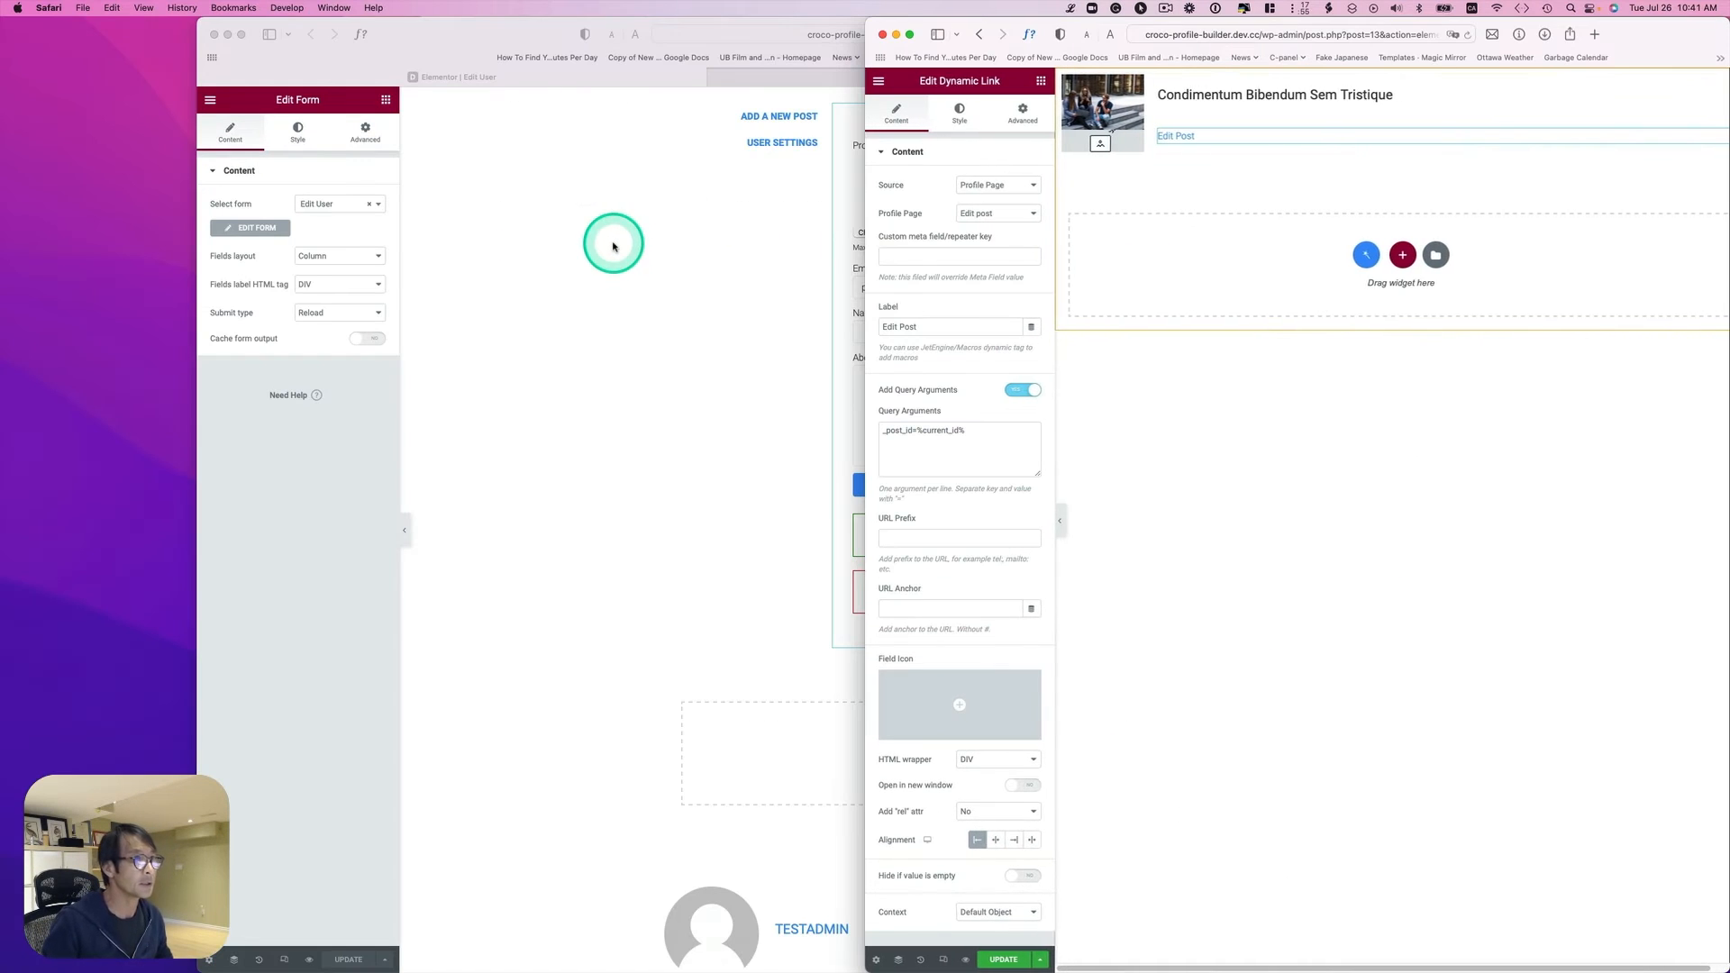
{"action": "left_click", "coordinate": [508, 34]}
{"action": "left_click", "coordinate": [1417, 76]}
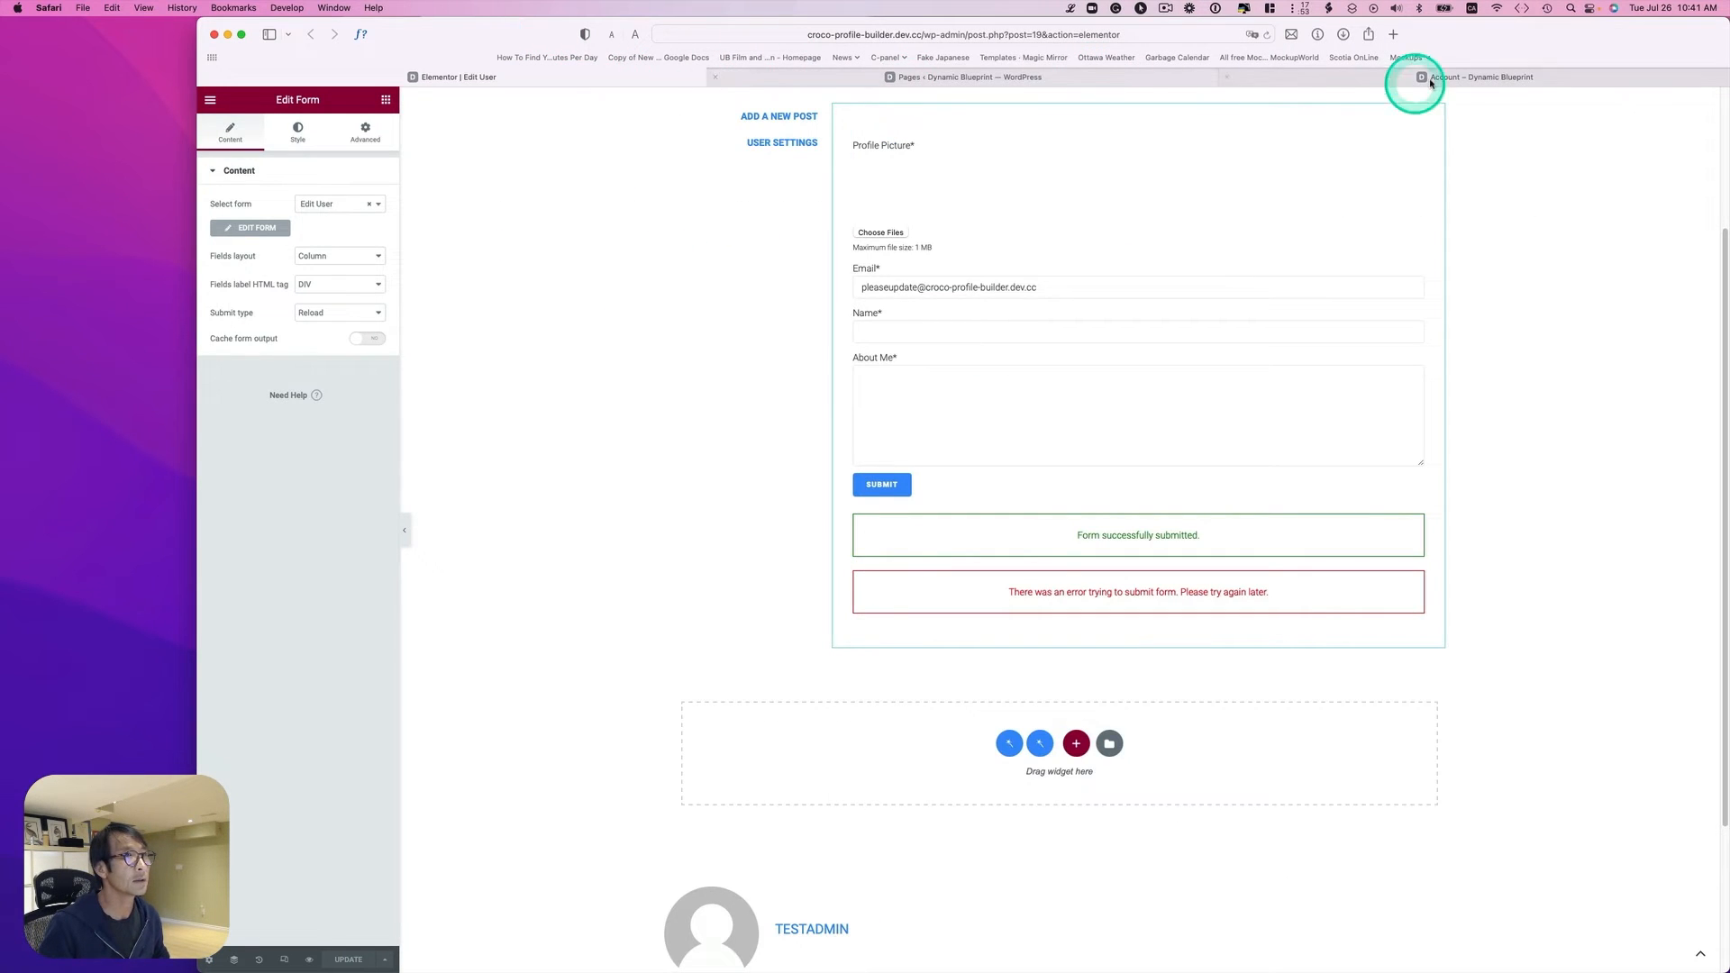
{"action": "key", "text": "ctrl+alt+Left"}
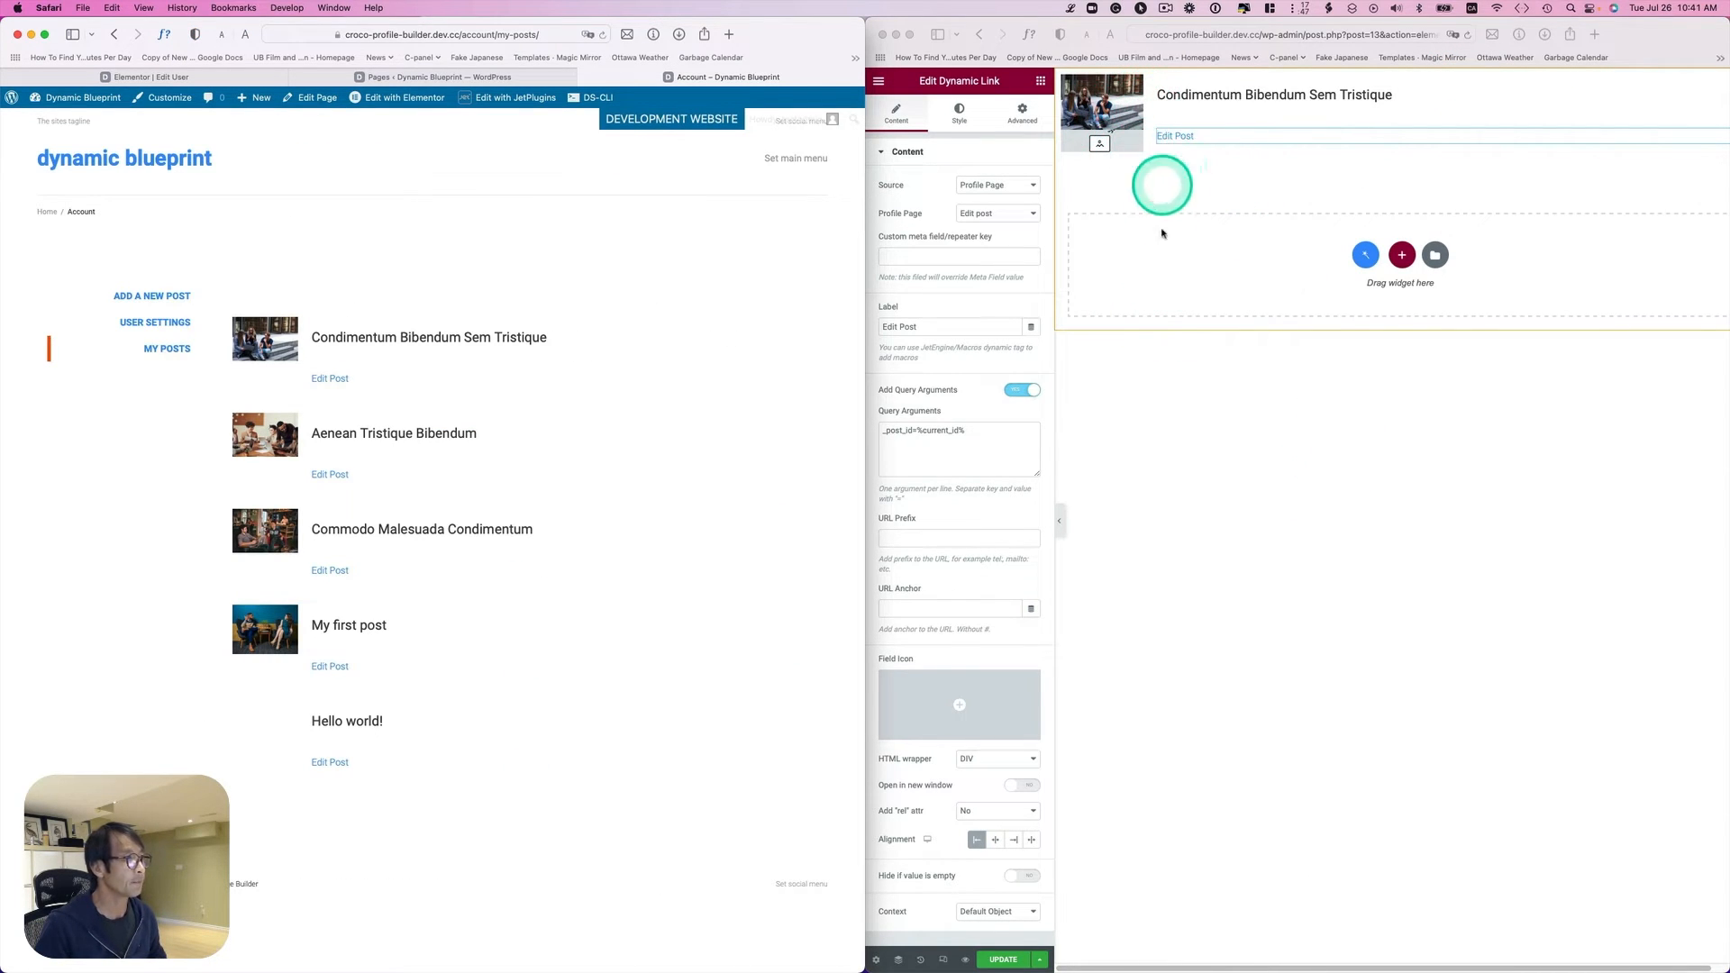
Step: Widen the image column of the User Posts Item listing by moving the boundary between its two columns
{"action": "left_click", "coordinate": [1137, 161]}
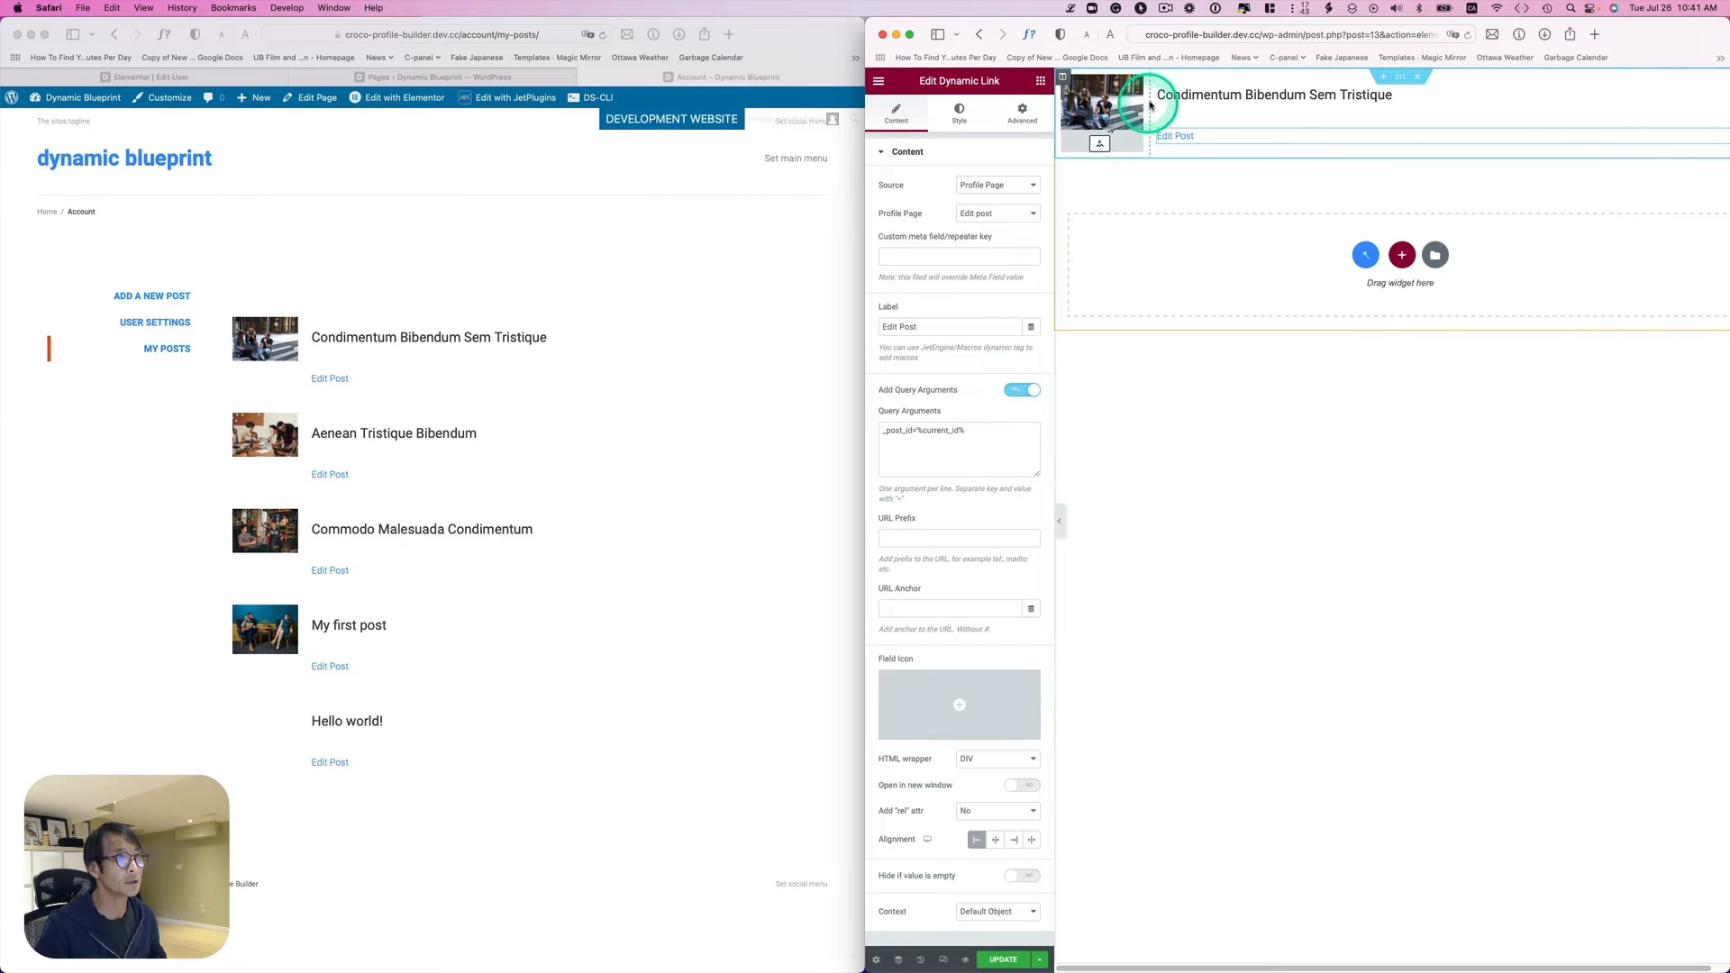
{"action": "left_click_drag", "start_coordinate": [1150, 101], "coordinate": [1238, 120]}
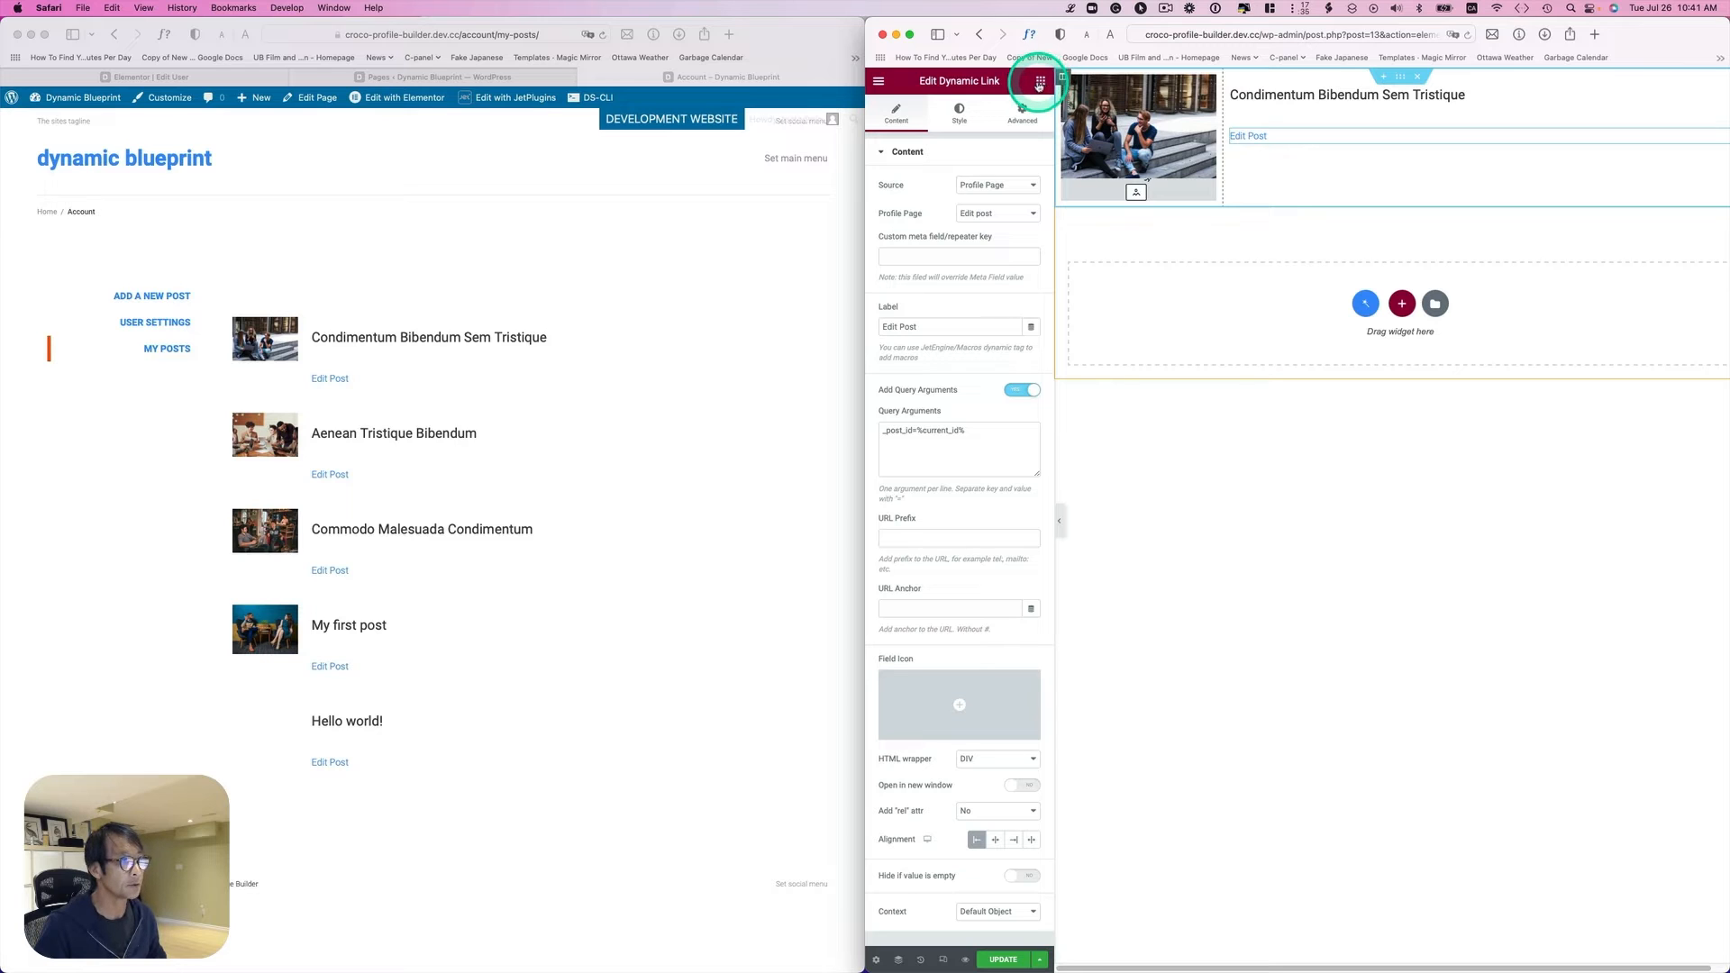
Step: Find the Dynamic Field widget and add it between the post title and the Edit Post link in the listing item
{"action": "left_click", "coordinate": [1040, 85]}
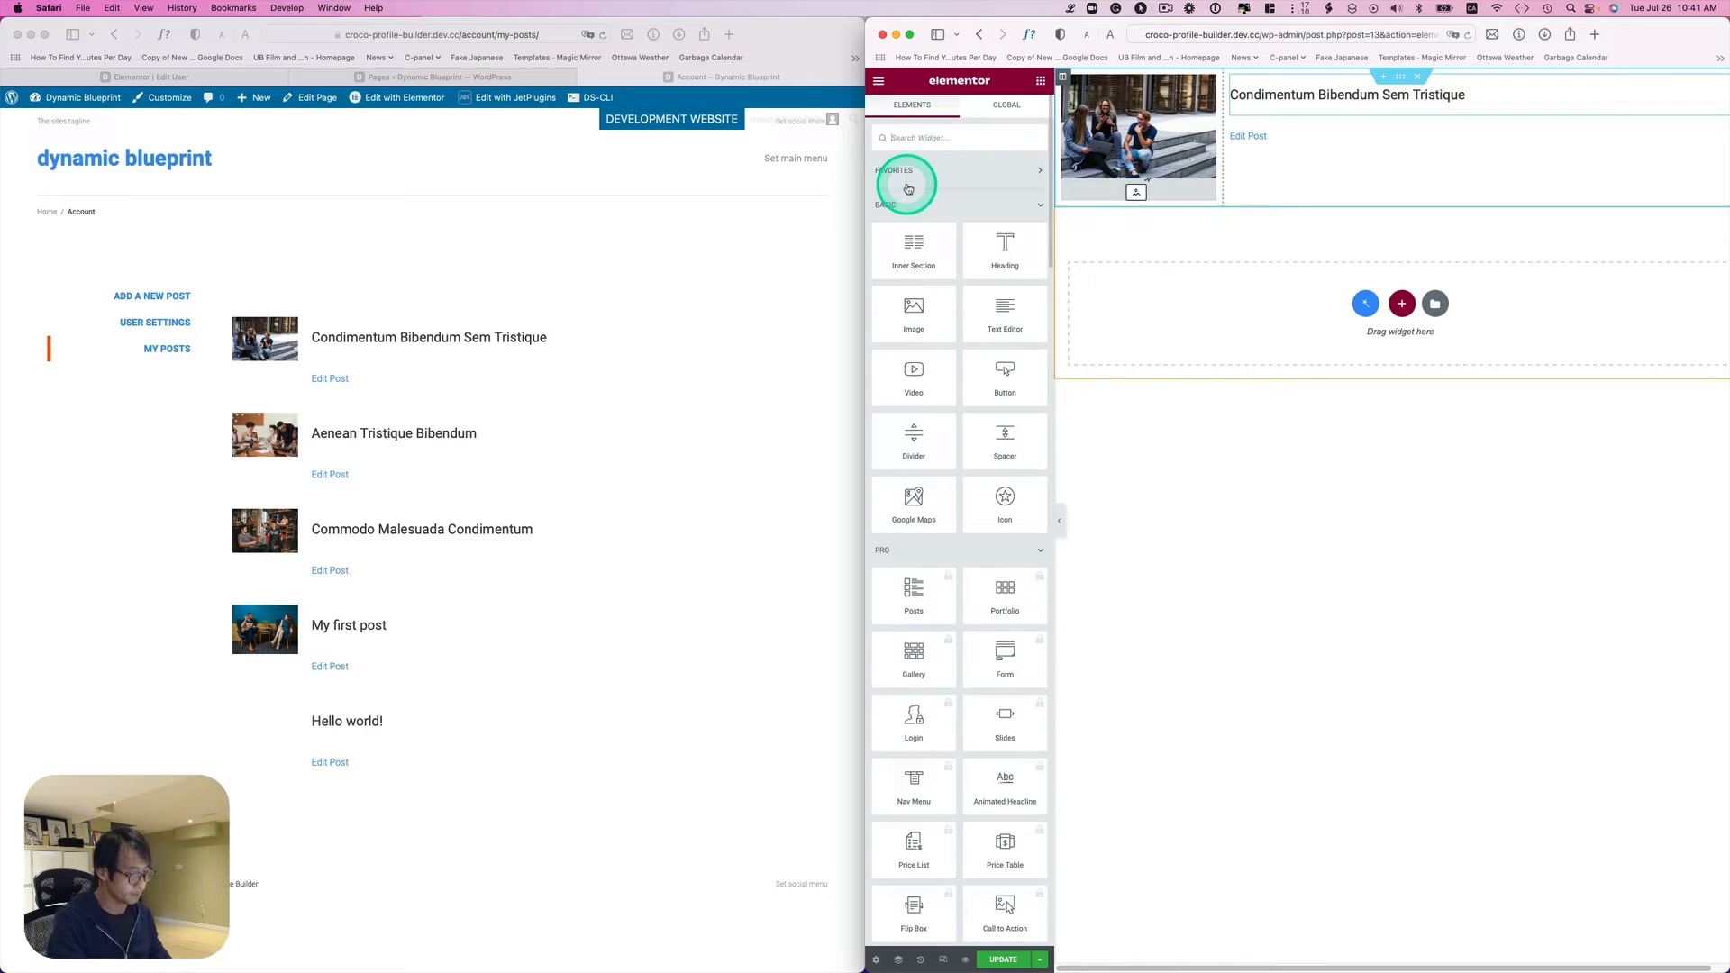
{"action": "type", "text": "day"}
{"action": "key", "text": "BackSpace"}
{"action": "key", "text": "BackSpace"}
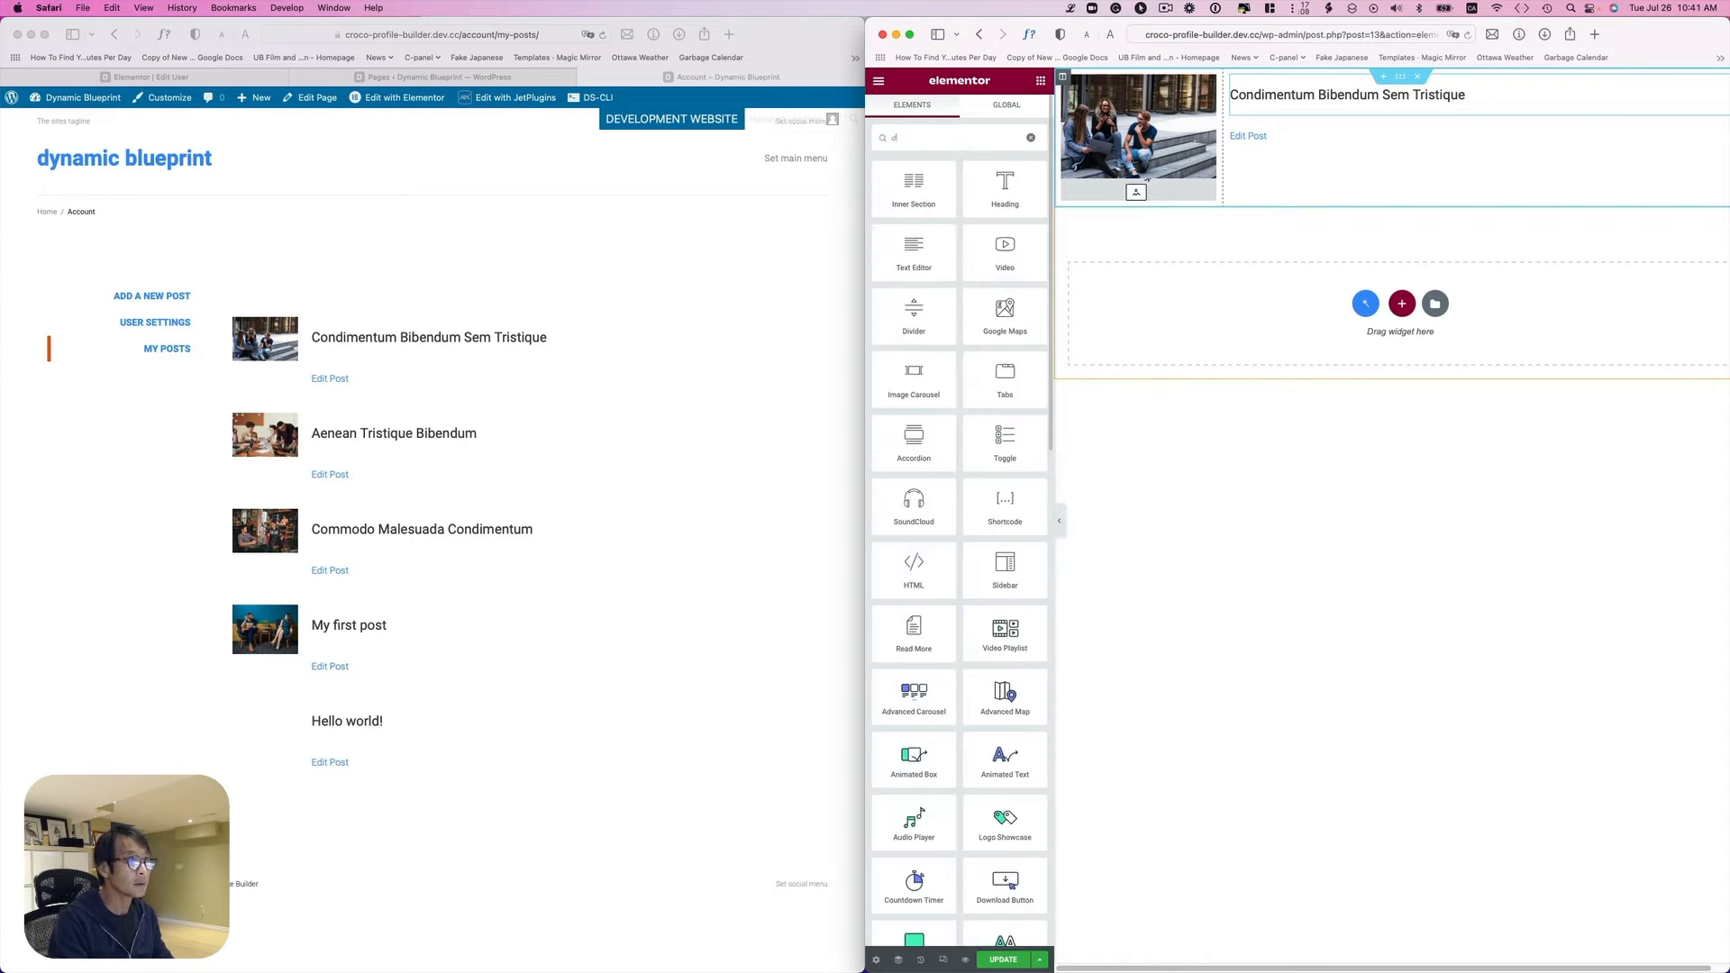
{"action": "type", "text": "ymn"}
{"action": "key", "text": "BackSpace"}
{"action": "key", "text": "BackSpace"}
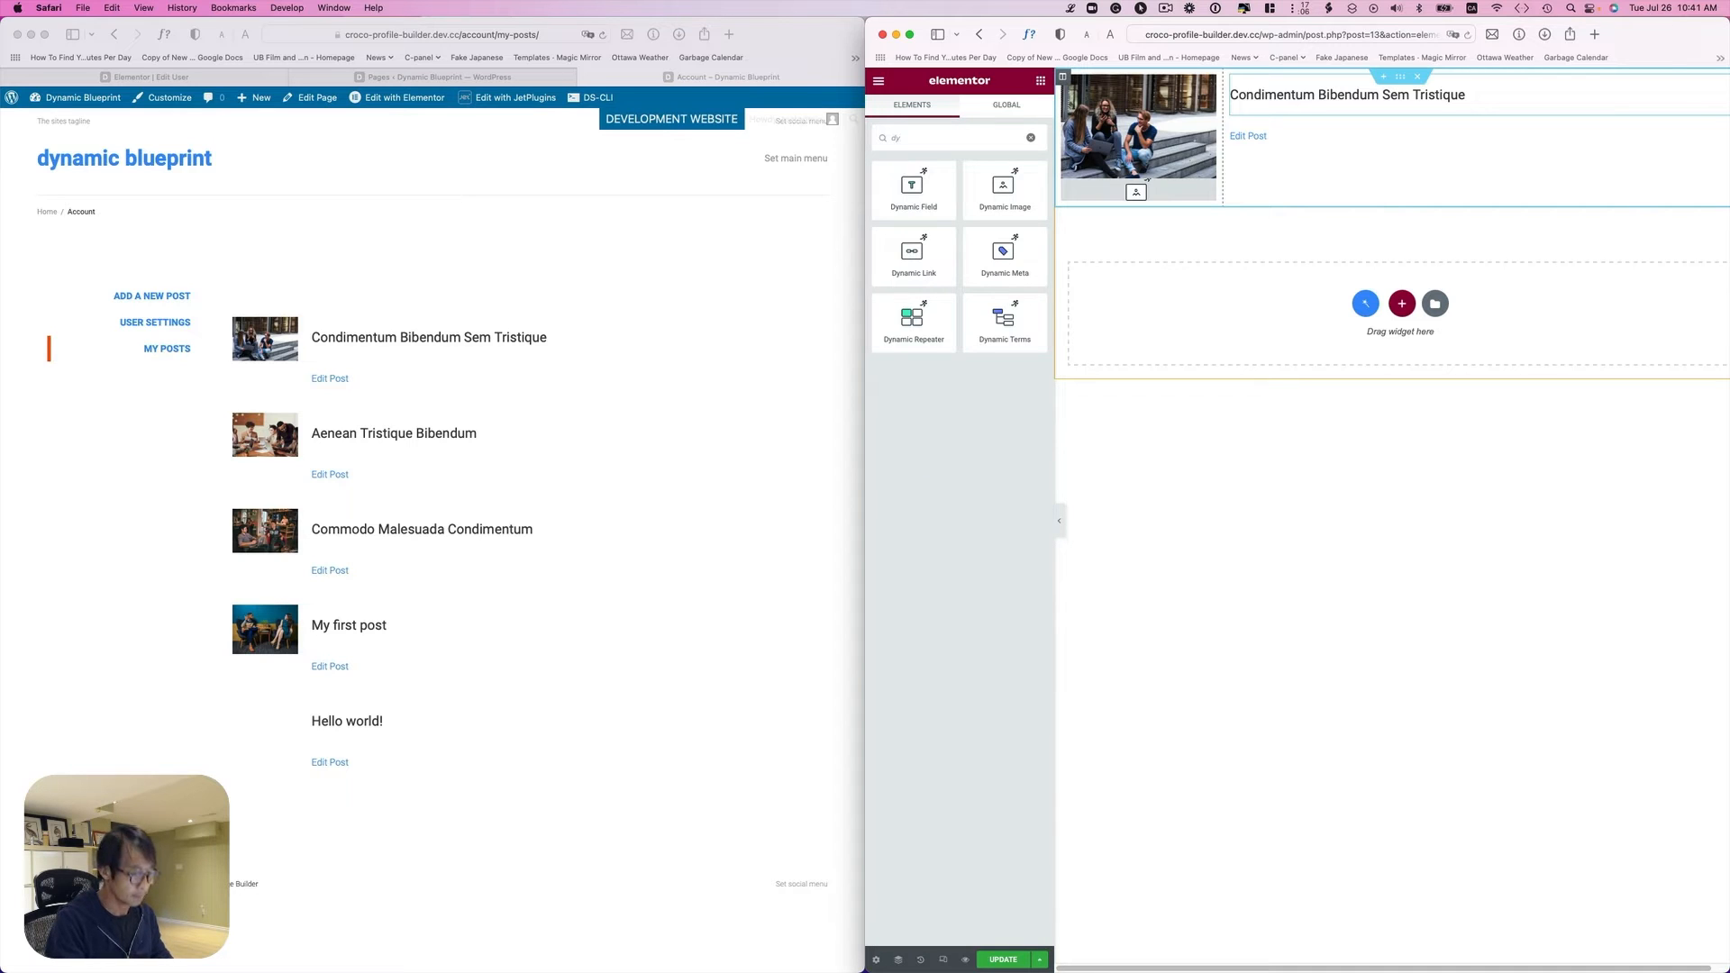
{"action": "type", "text": "na"}
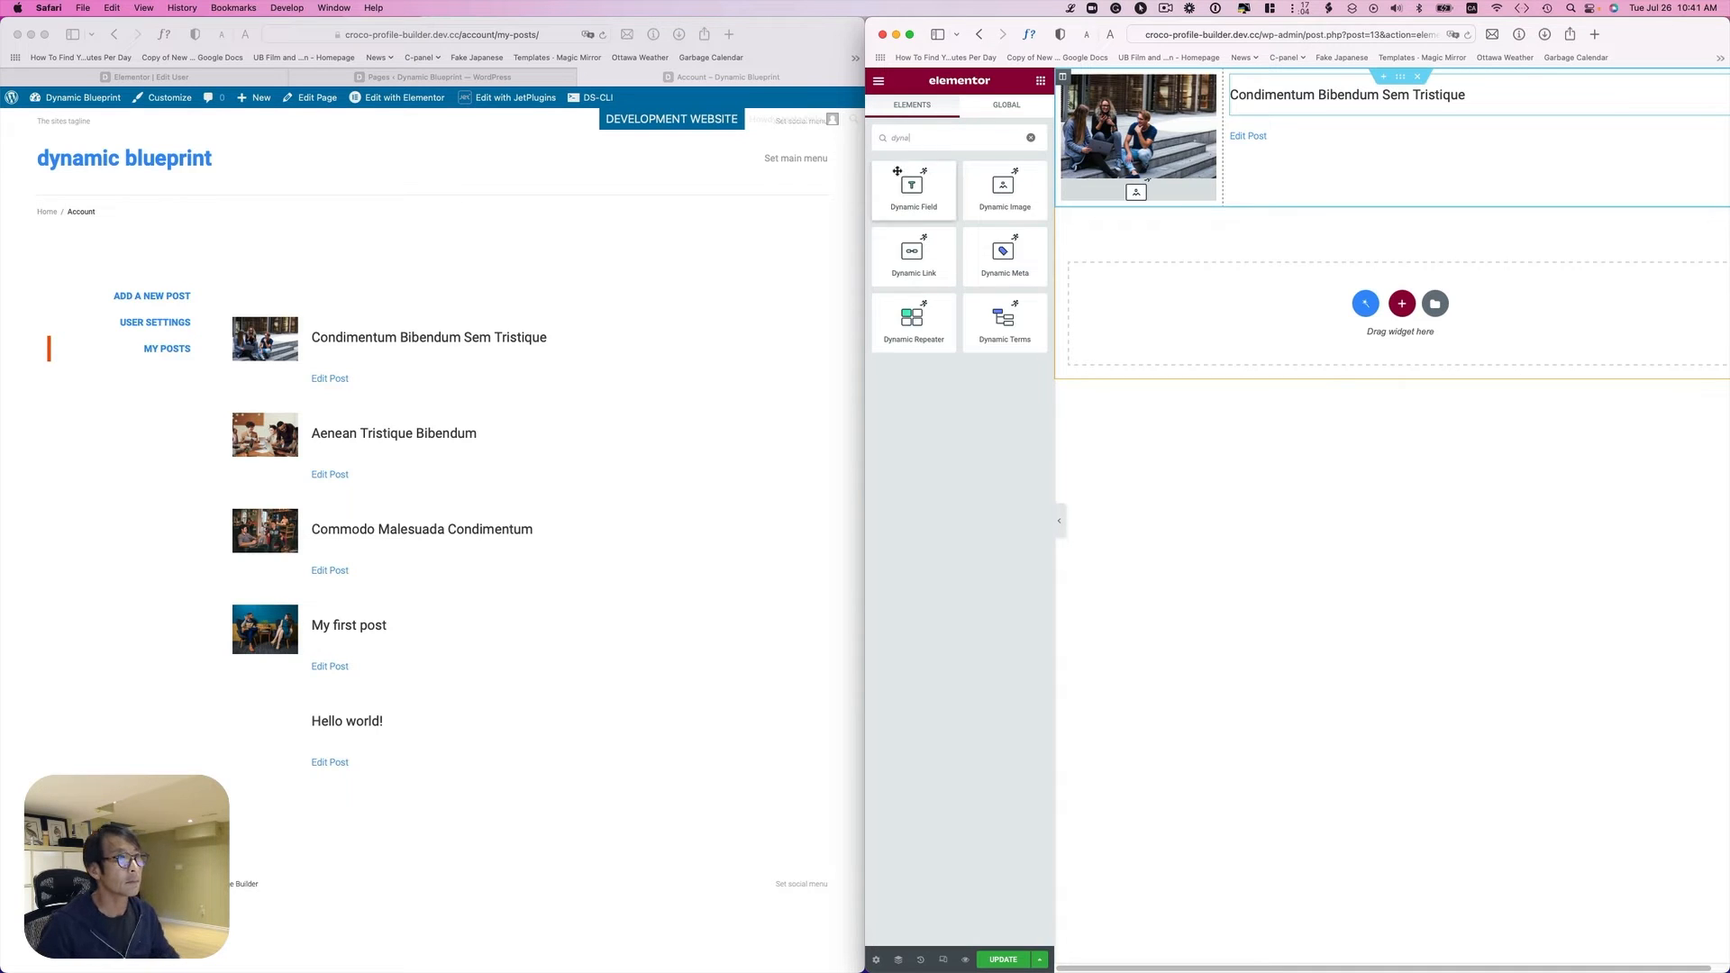
{"action": "left_click_drag", "start_coordinate": [899, 173], "coordinate": [1271, 160]}
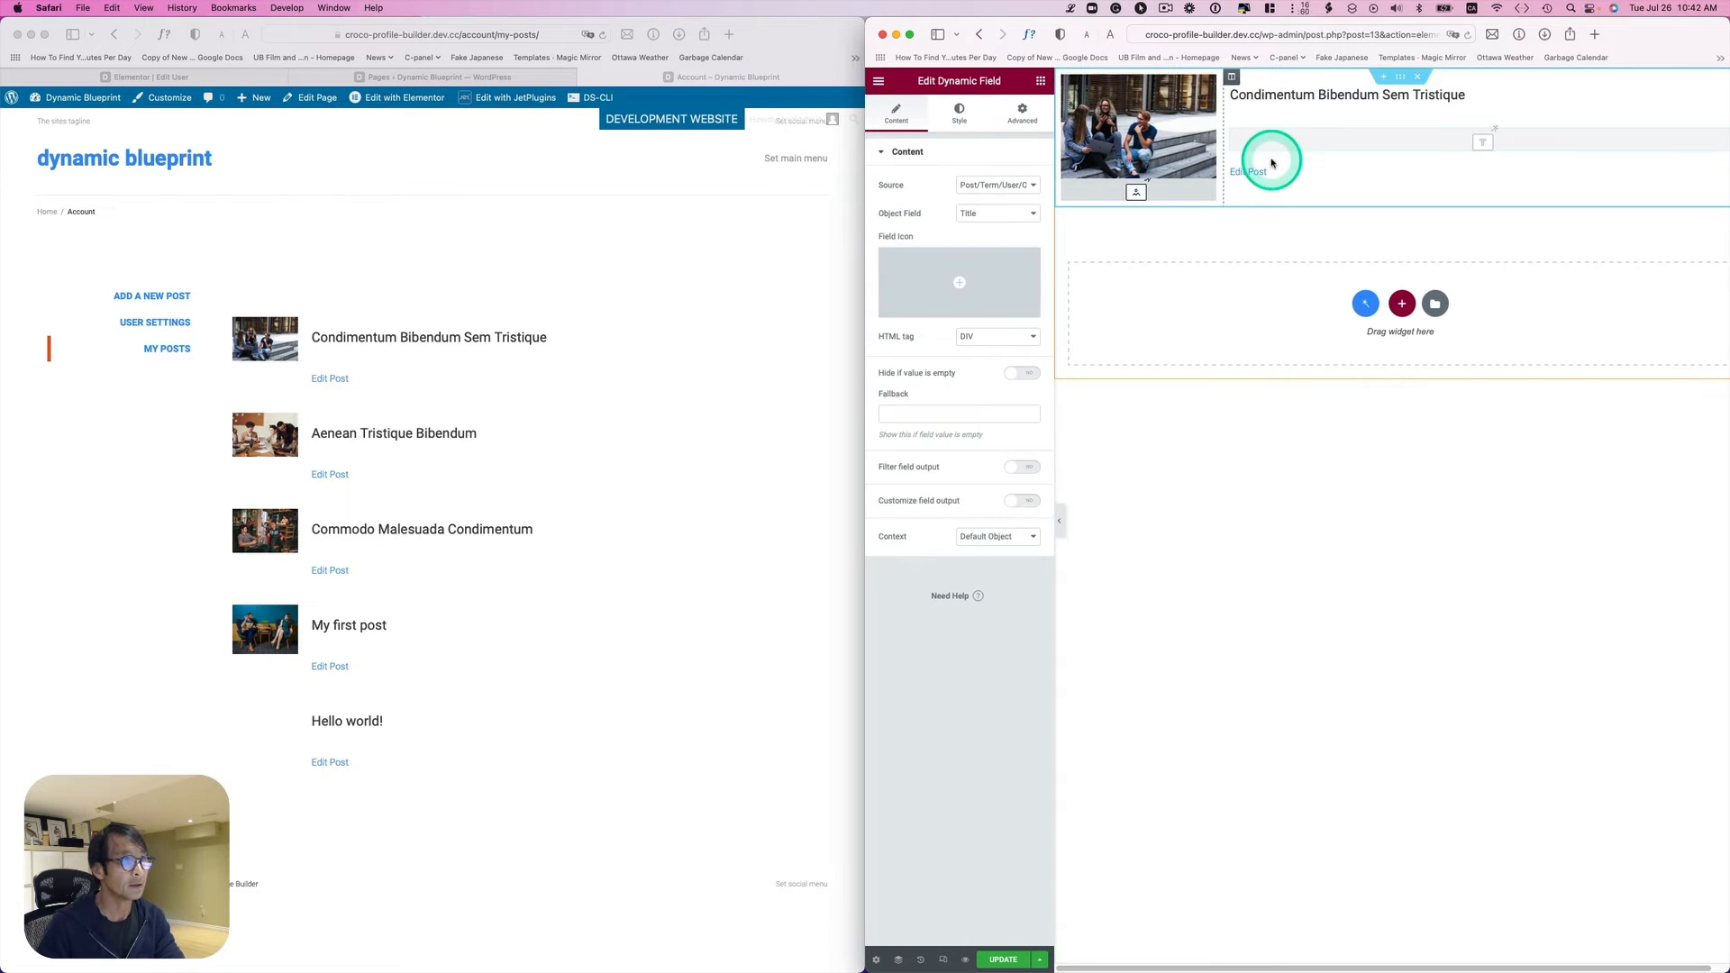
Step: Set the new Dynamic Field's object field to Excerpt and enable the automatically generated excerpt
{"action": "left_click", "coordinate": [1007, 212]}
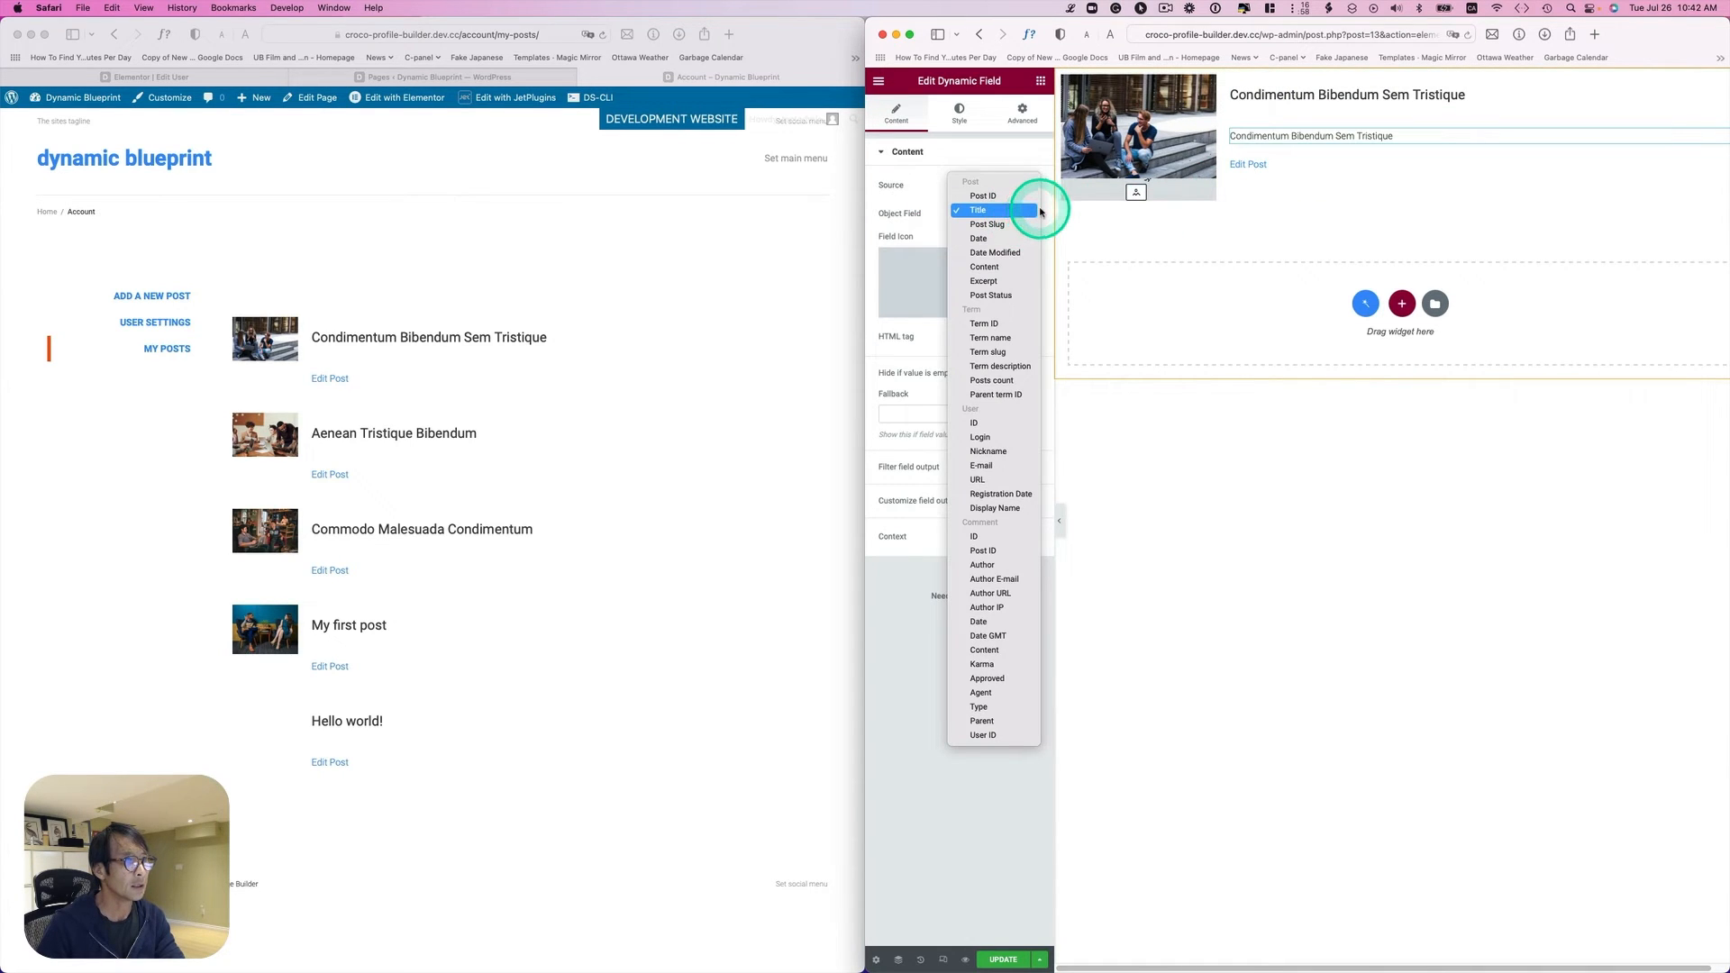
{"action": "left_click", "coordinate": [994, 281]}
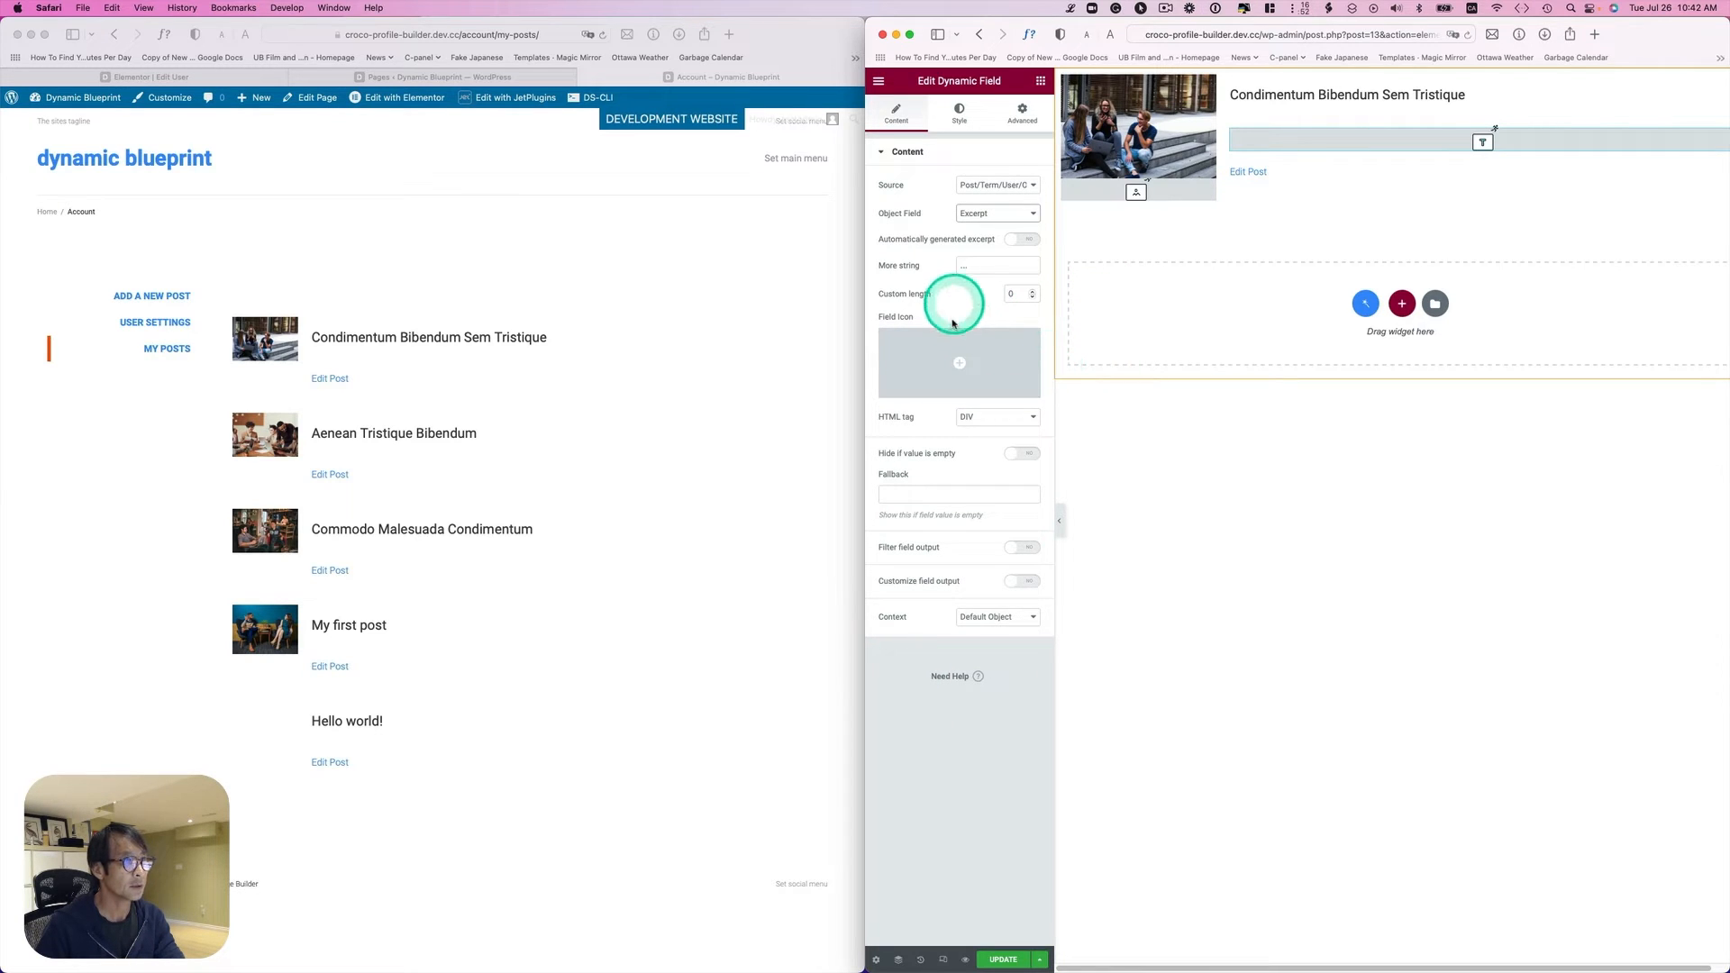
{"action": "left_click", "coordinate": [1012, 250]}
{"action": "left_click", "coordinate": [1101, 341]}
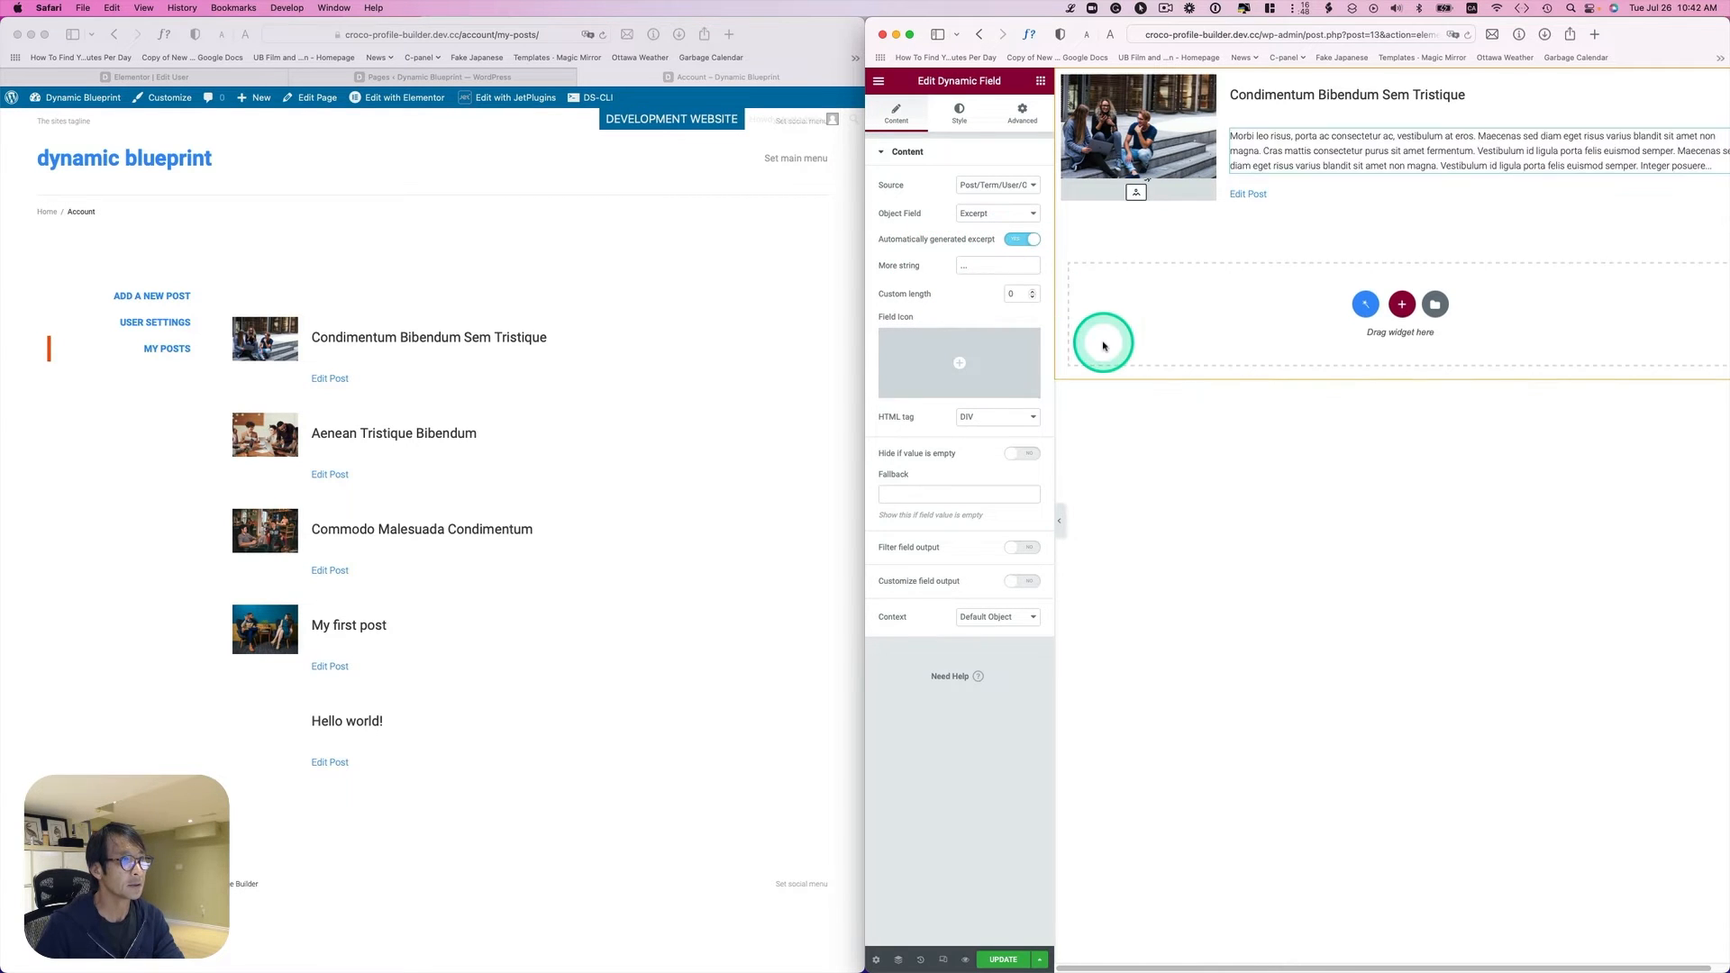
{"action": "left_click", "coordinate": [1326, 129]}
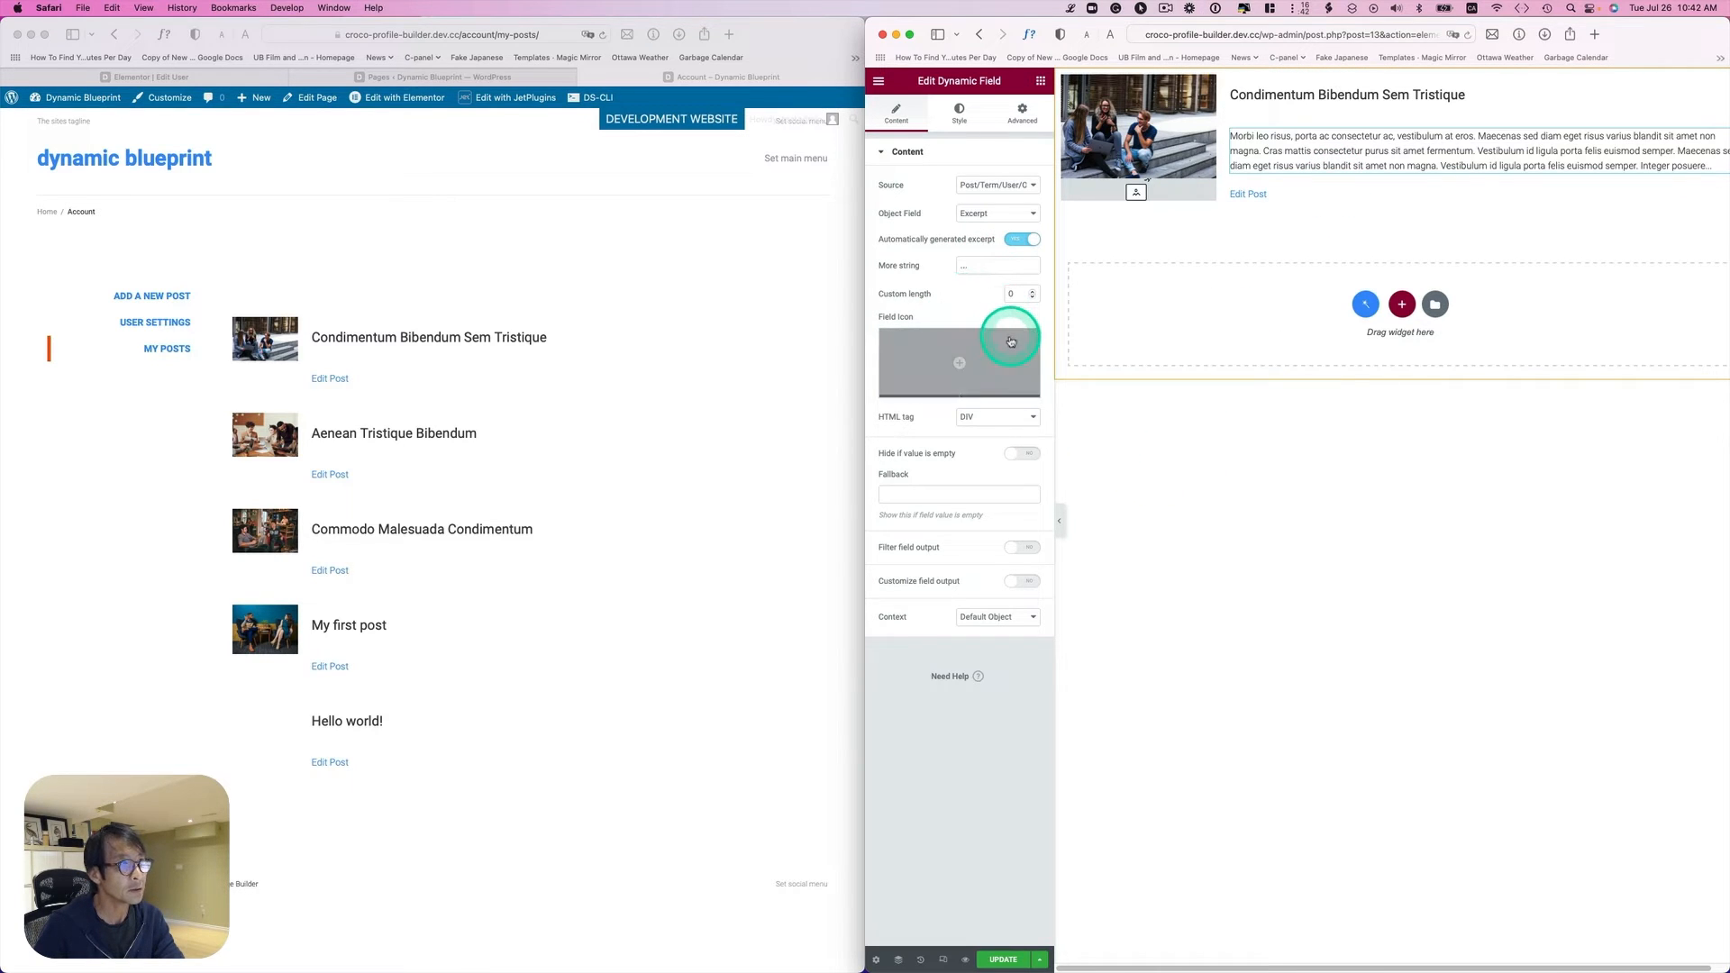
Step: Set the excerpt's custom length to 30 with automatic generation enabled, save the listing item, and reload the My Posts page
{"action": "left_click", "coordinate": [1024, 241]}
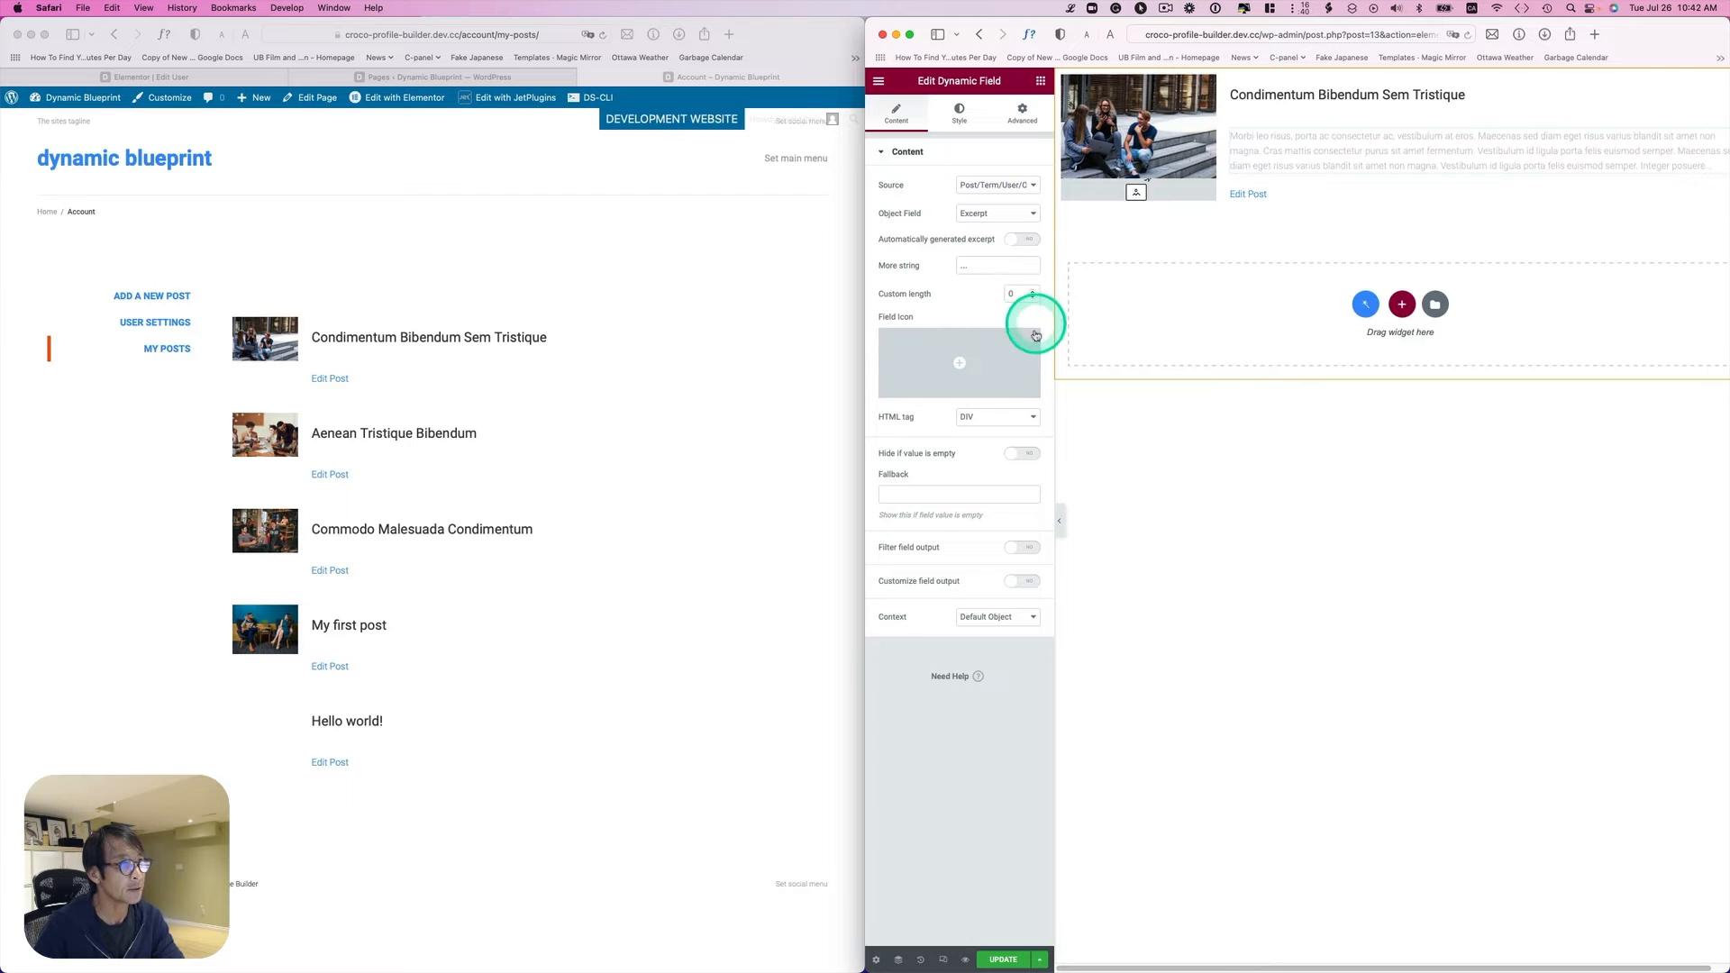
{"action": "left_click_drag", "start_coordinate": [1022, 293], "coordinate": [982, 295]}
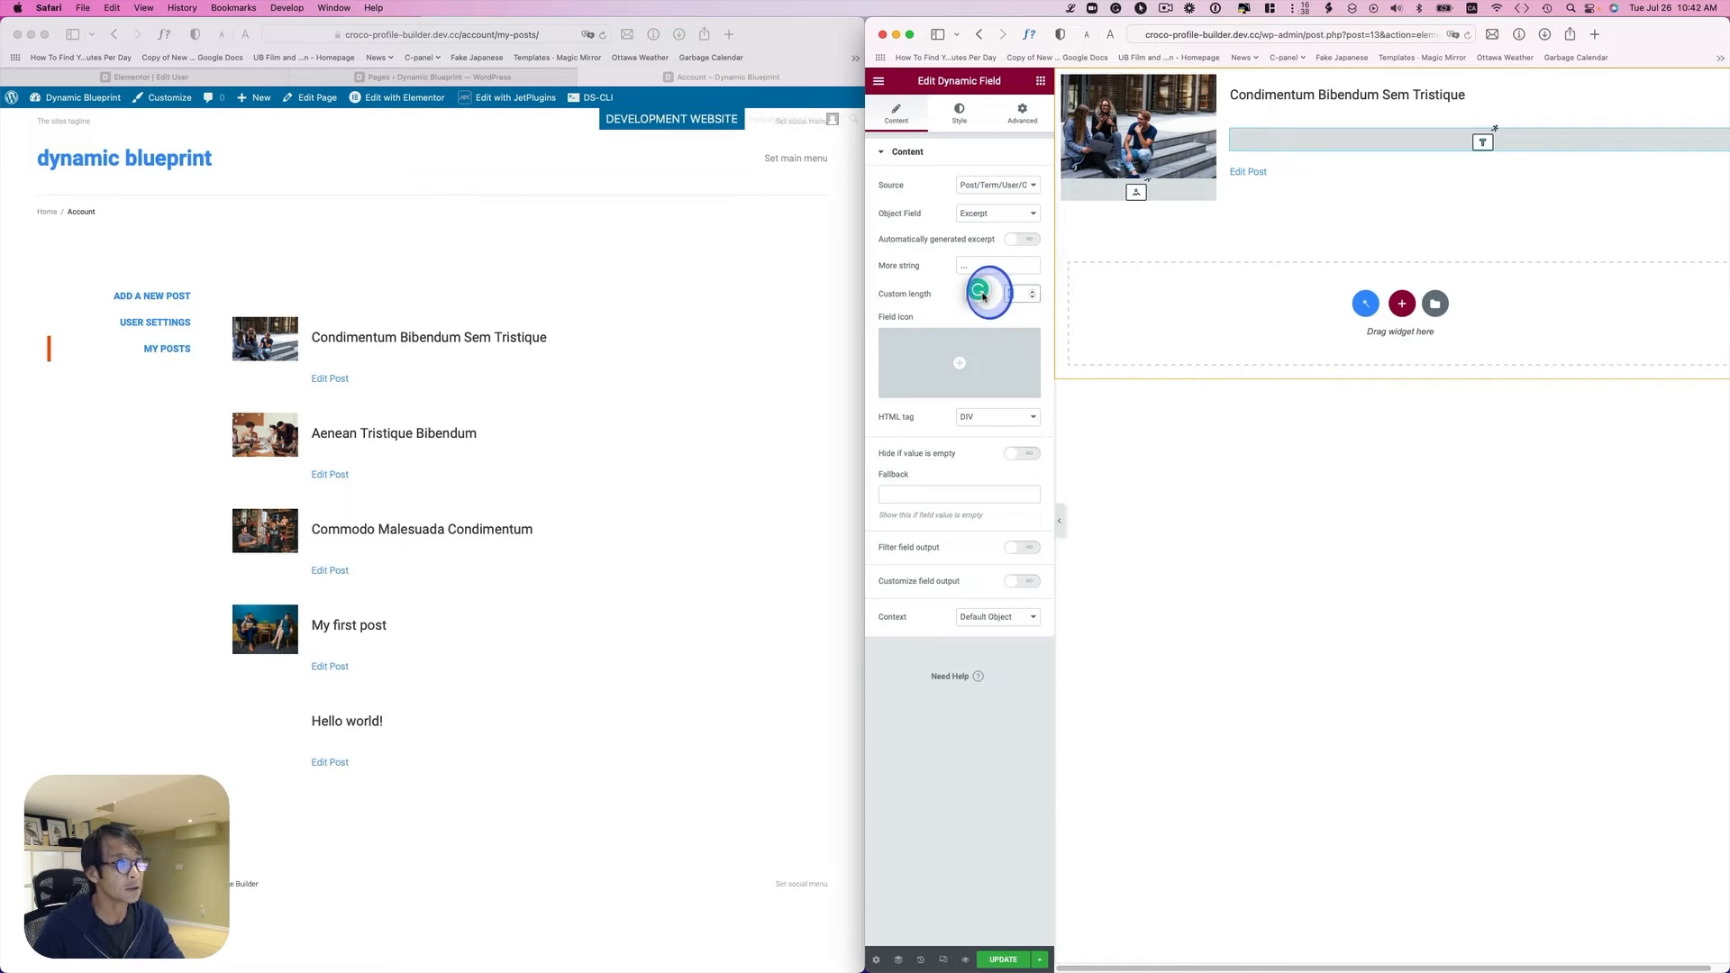
{"action": "type", "text": "30"}
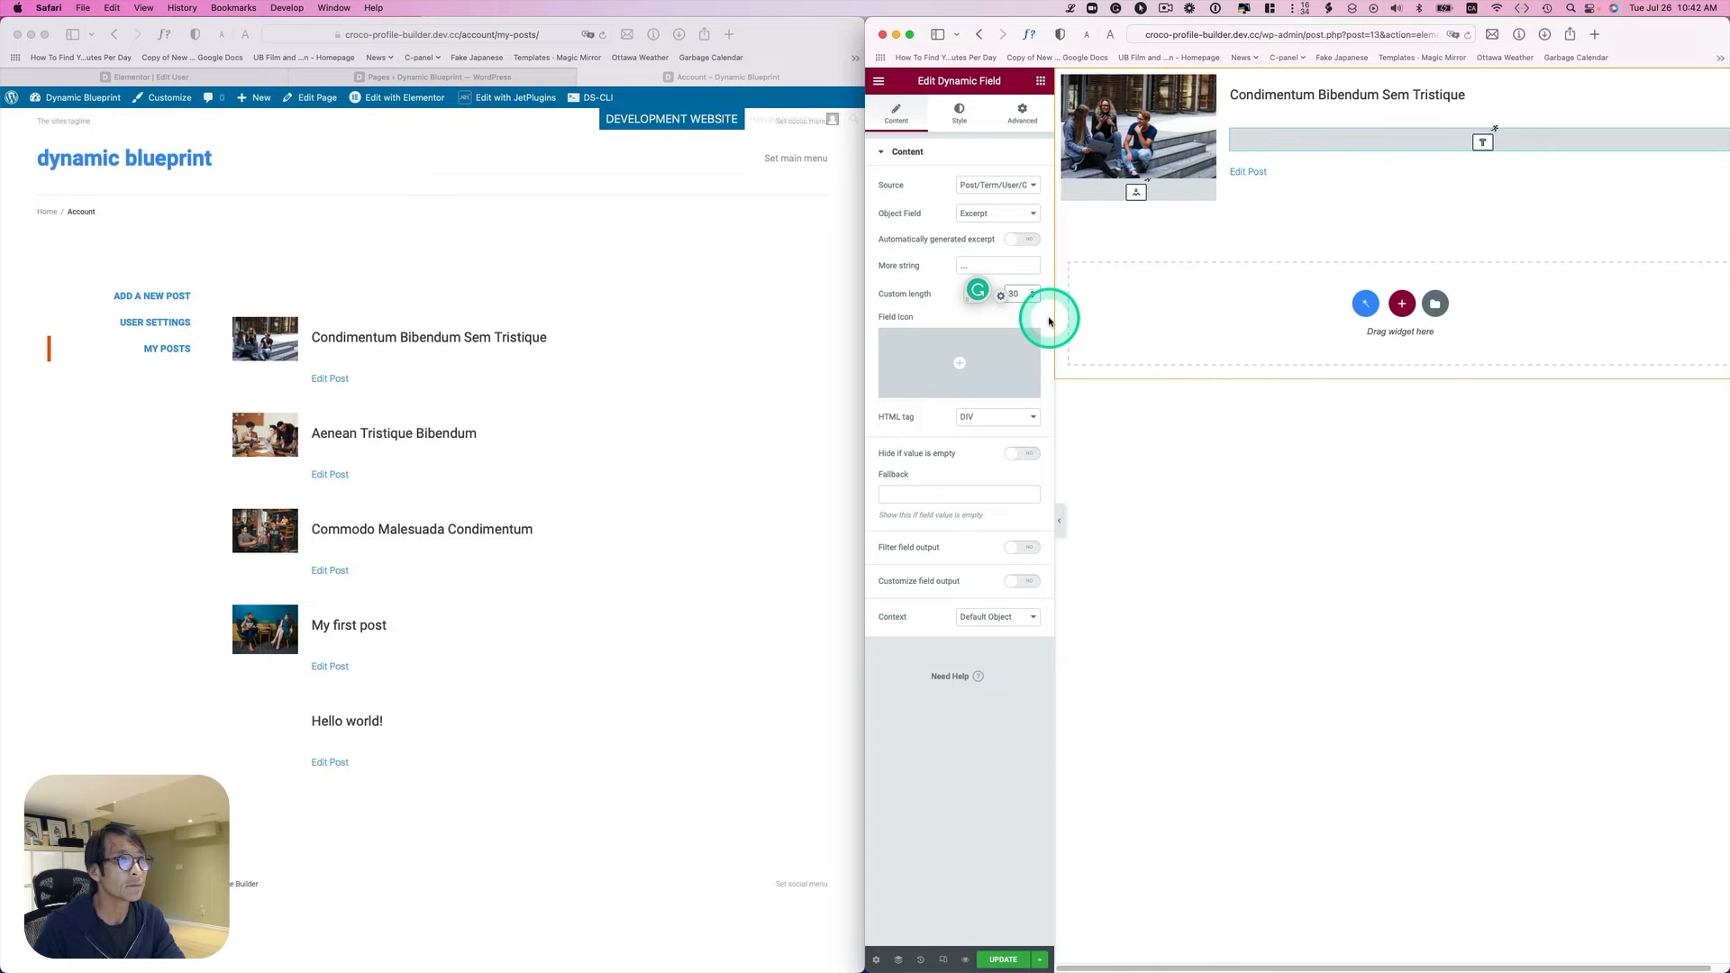
{"action": "left_click", "coordinate": [1019, 240]}
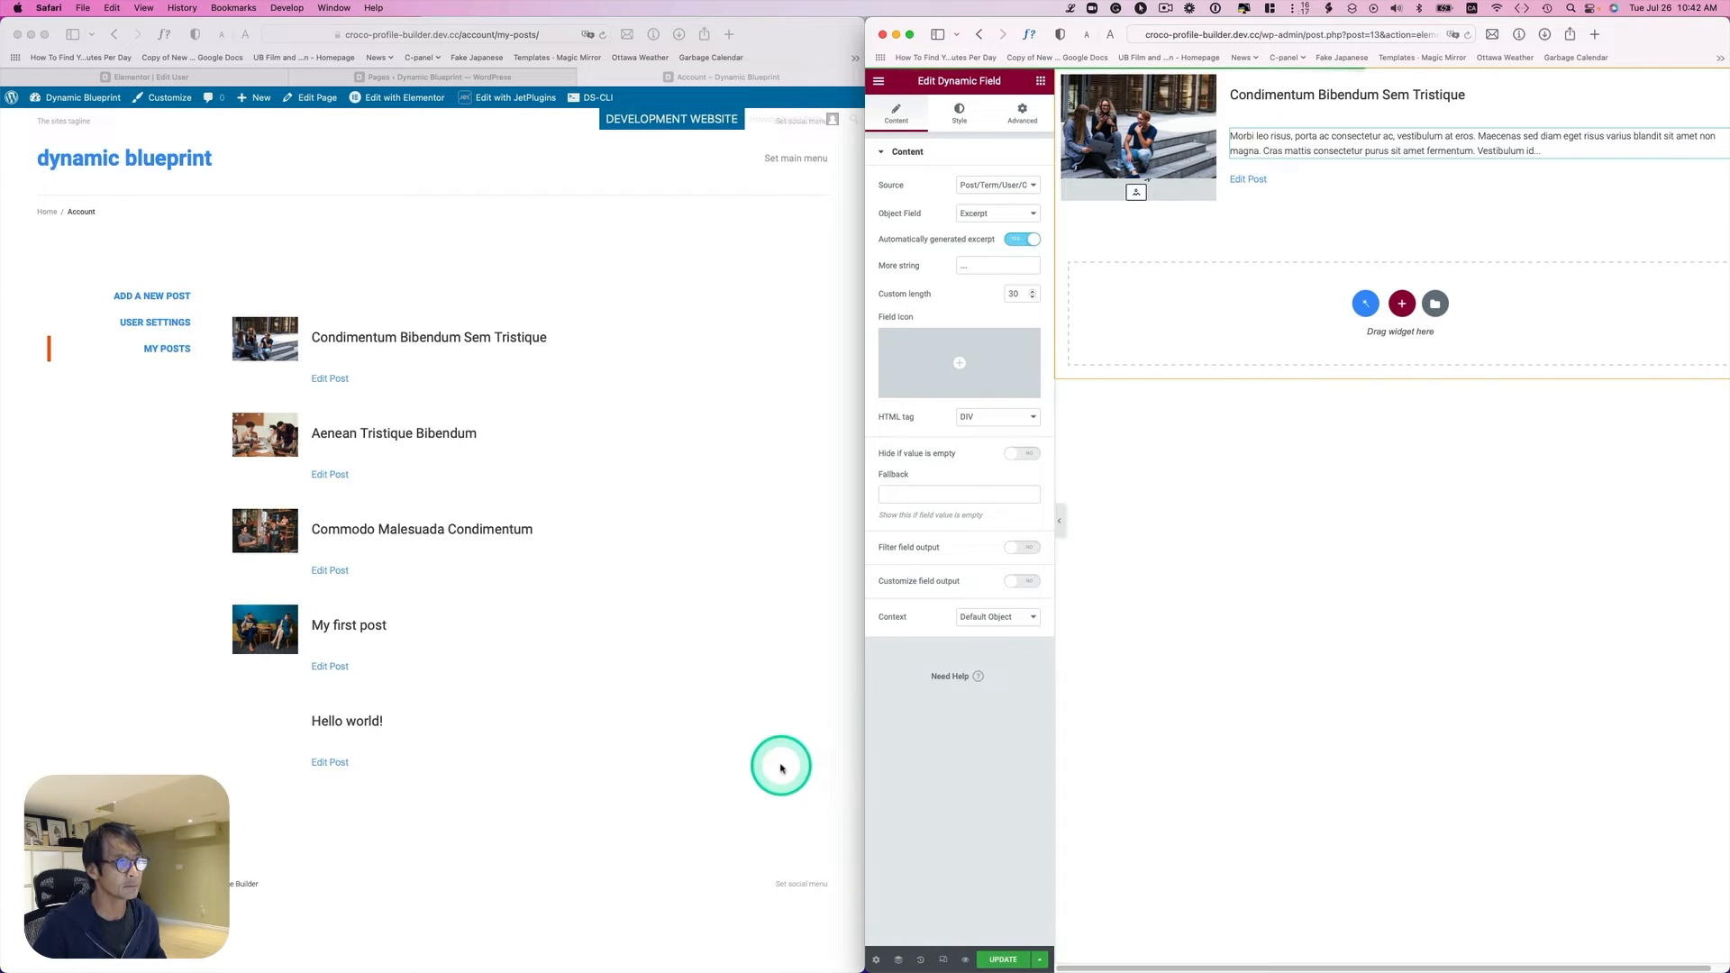
{"action": "left_click", "coordinate": [602, 35]}
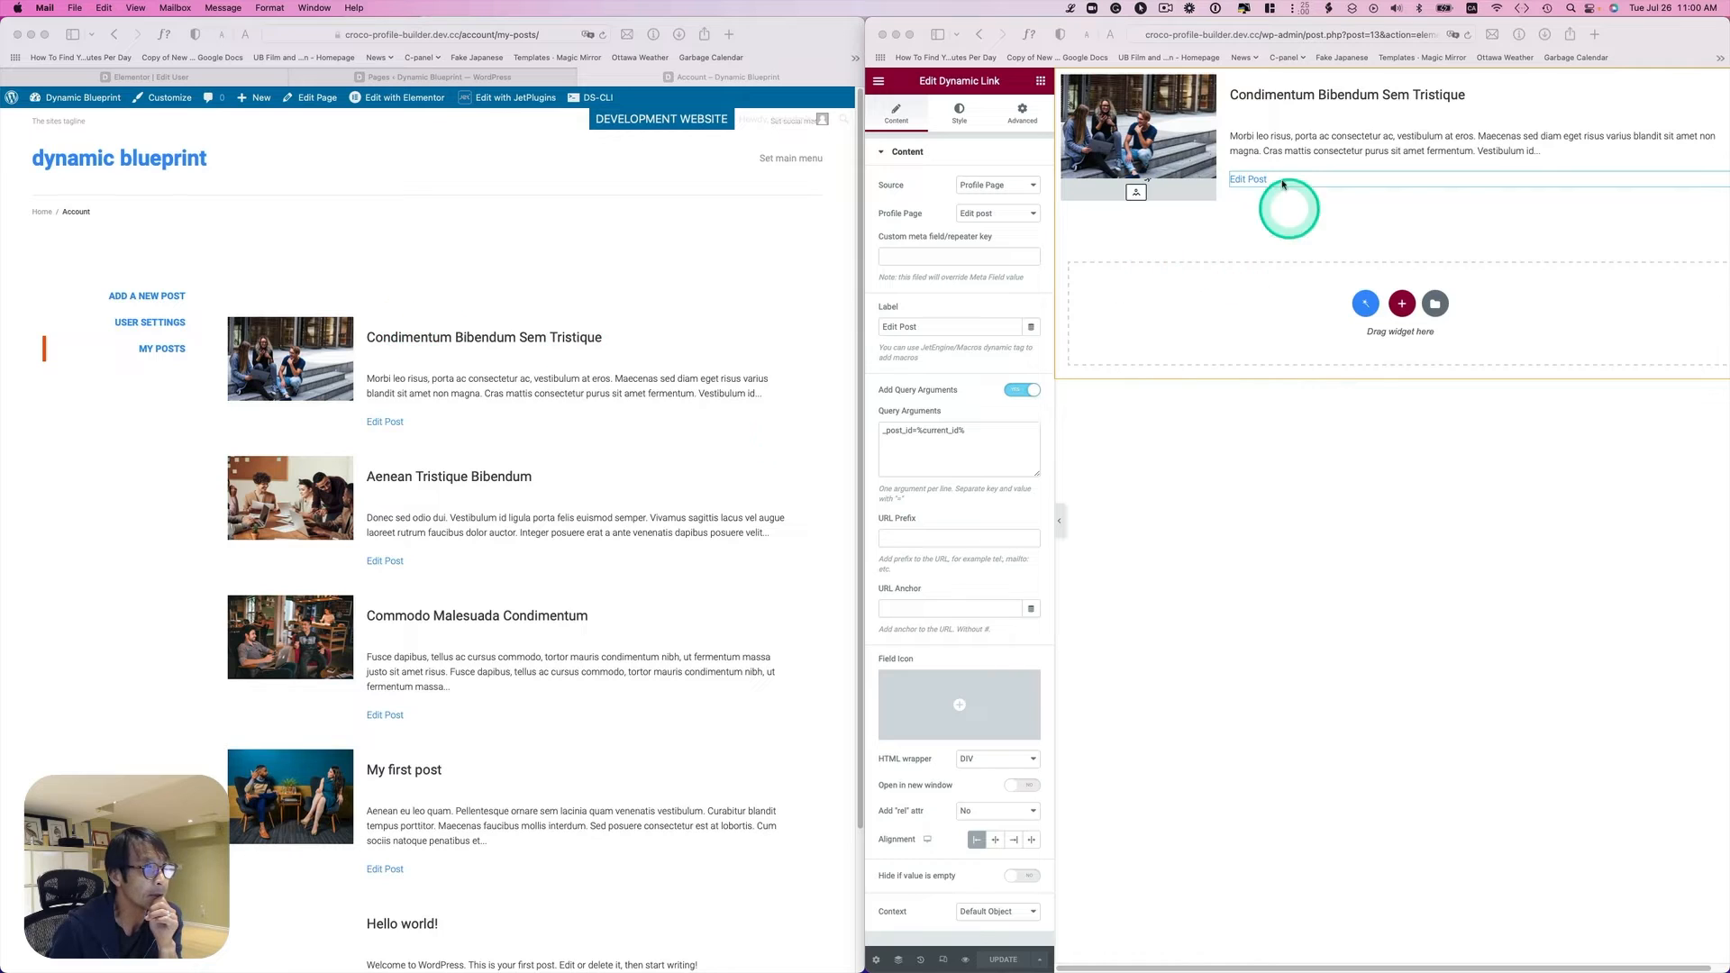
Step: Unlink the post title field's margin values and set its top margin to -10
{"action": "left_click", "coordinate": [1270, 89]}
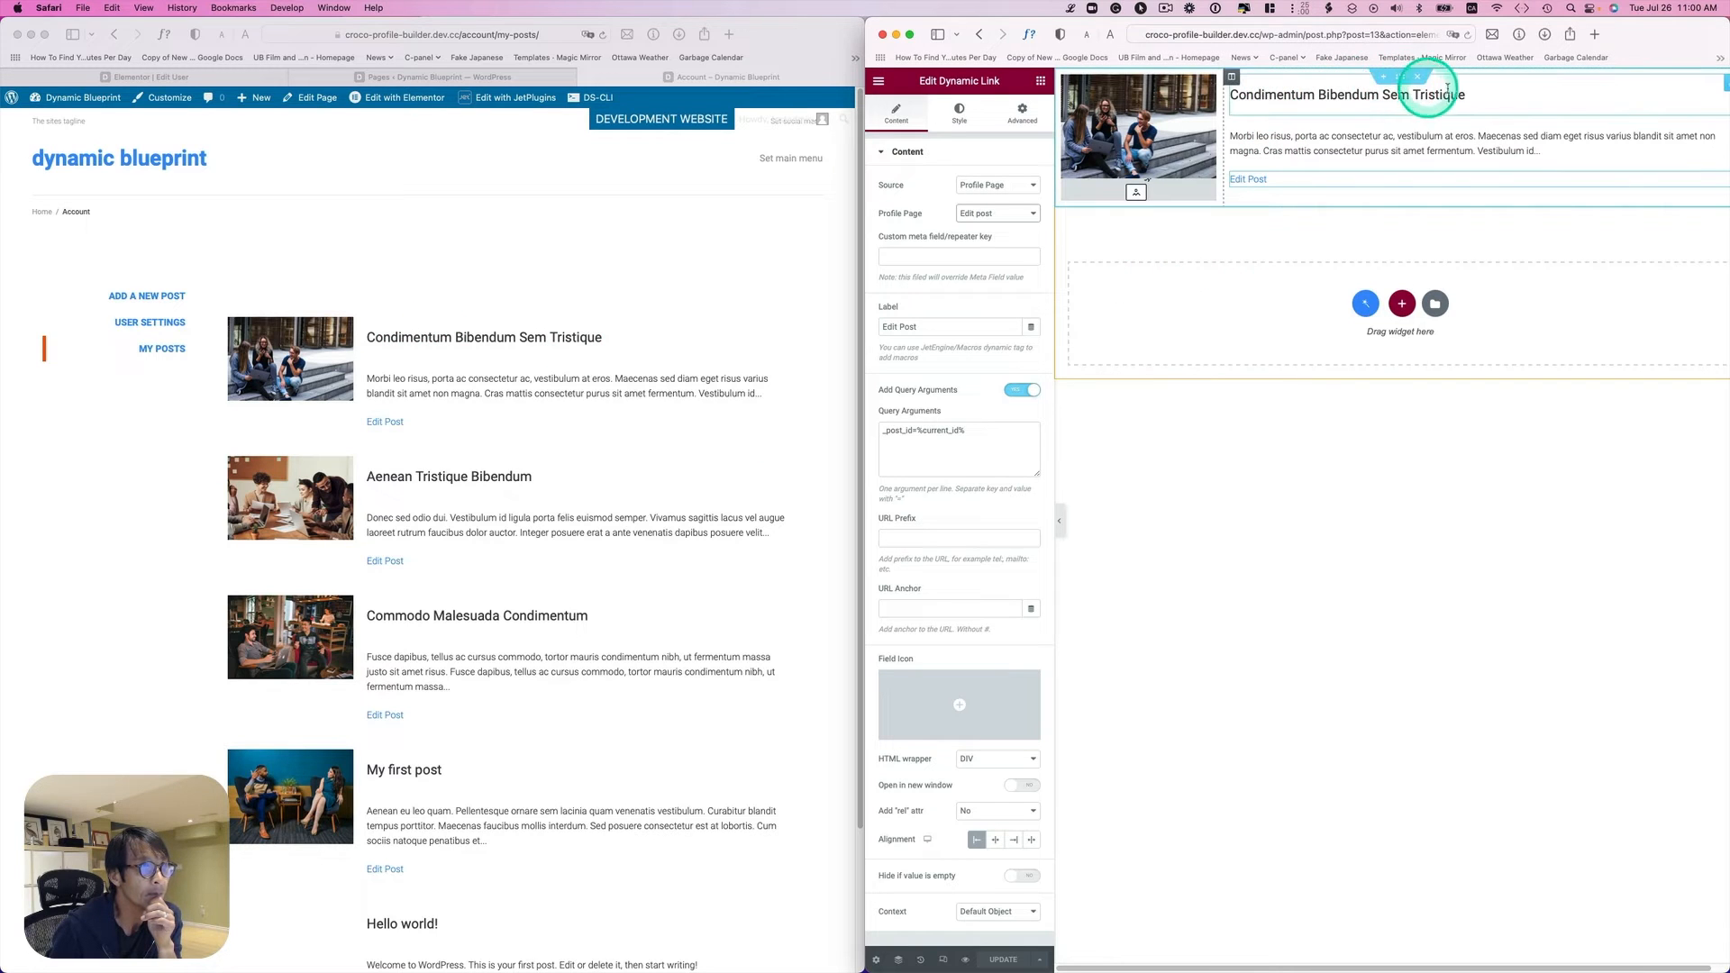
{"action": "left_click", "coordinate": [1720, 88]}
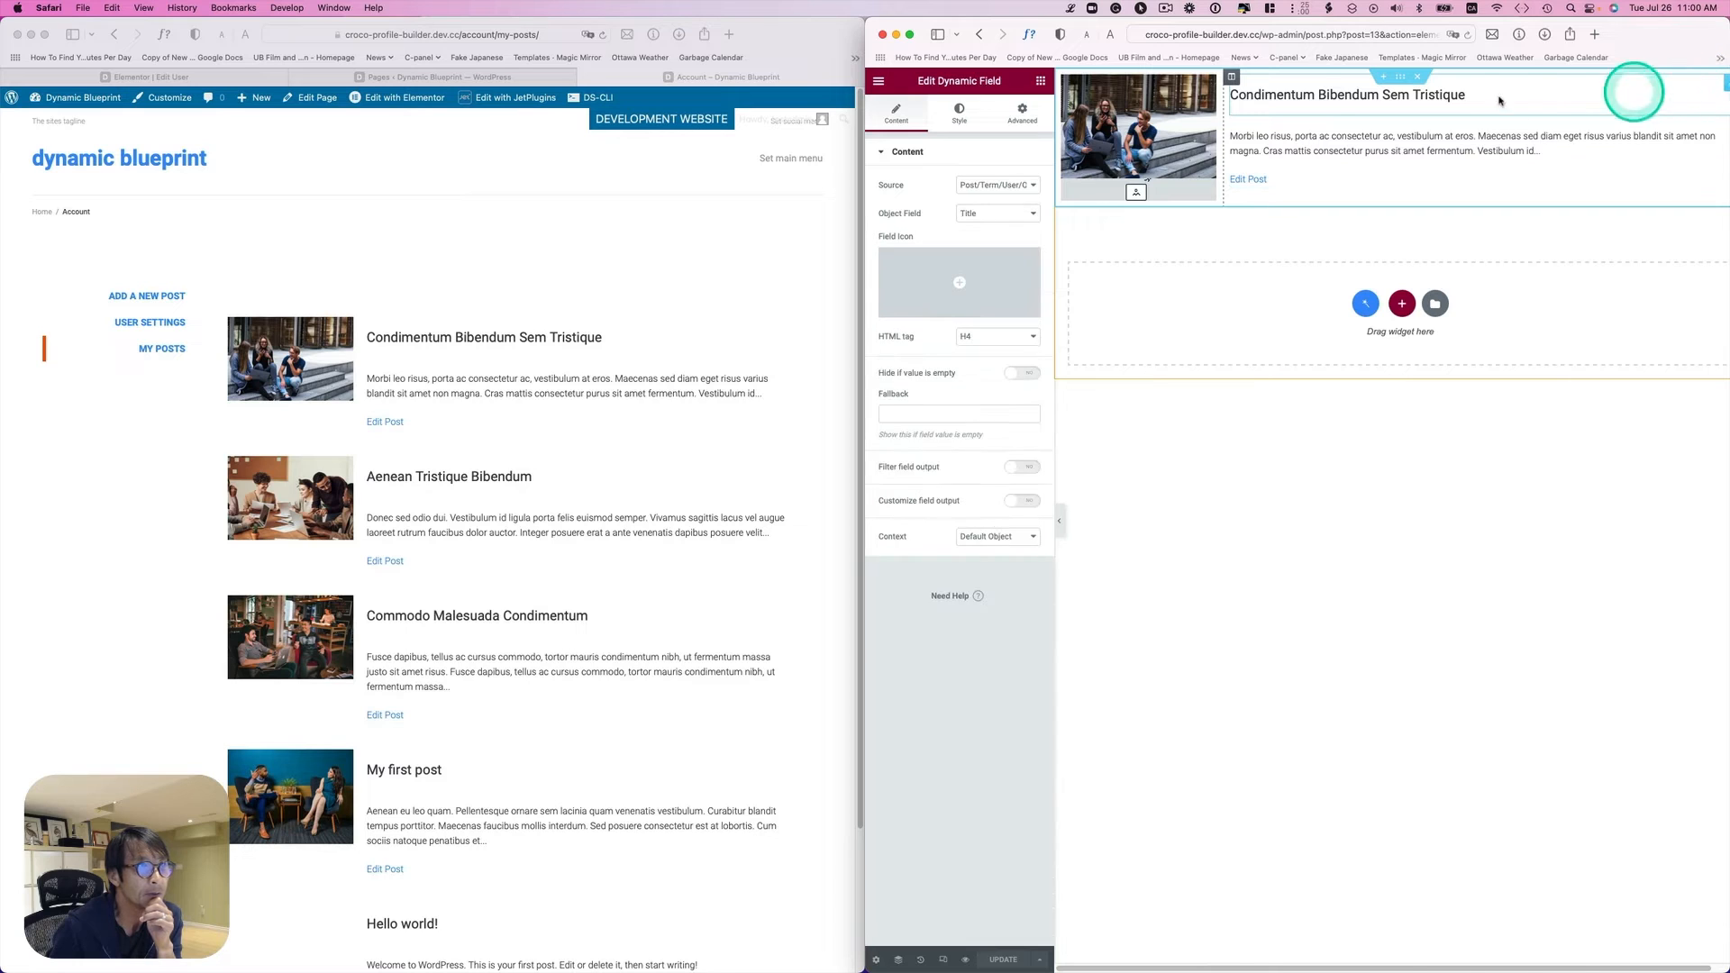
{"action": "left_click", "coordinate": [960, 113]}
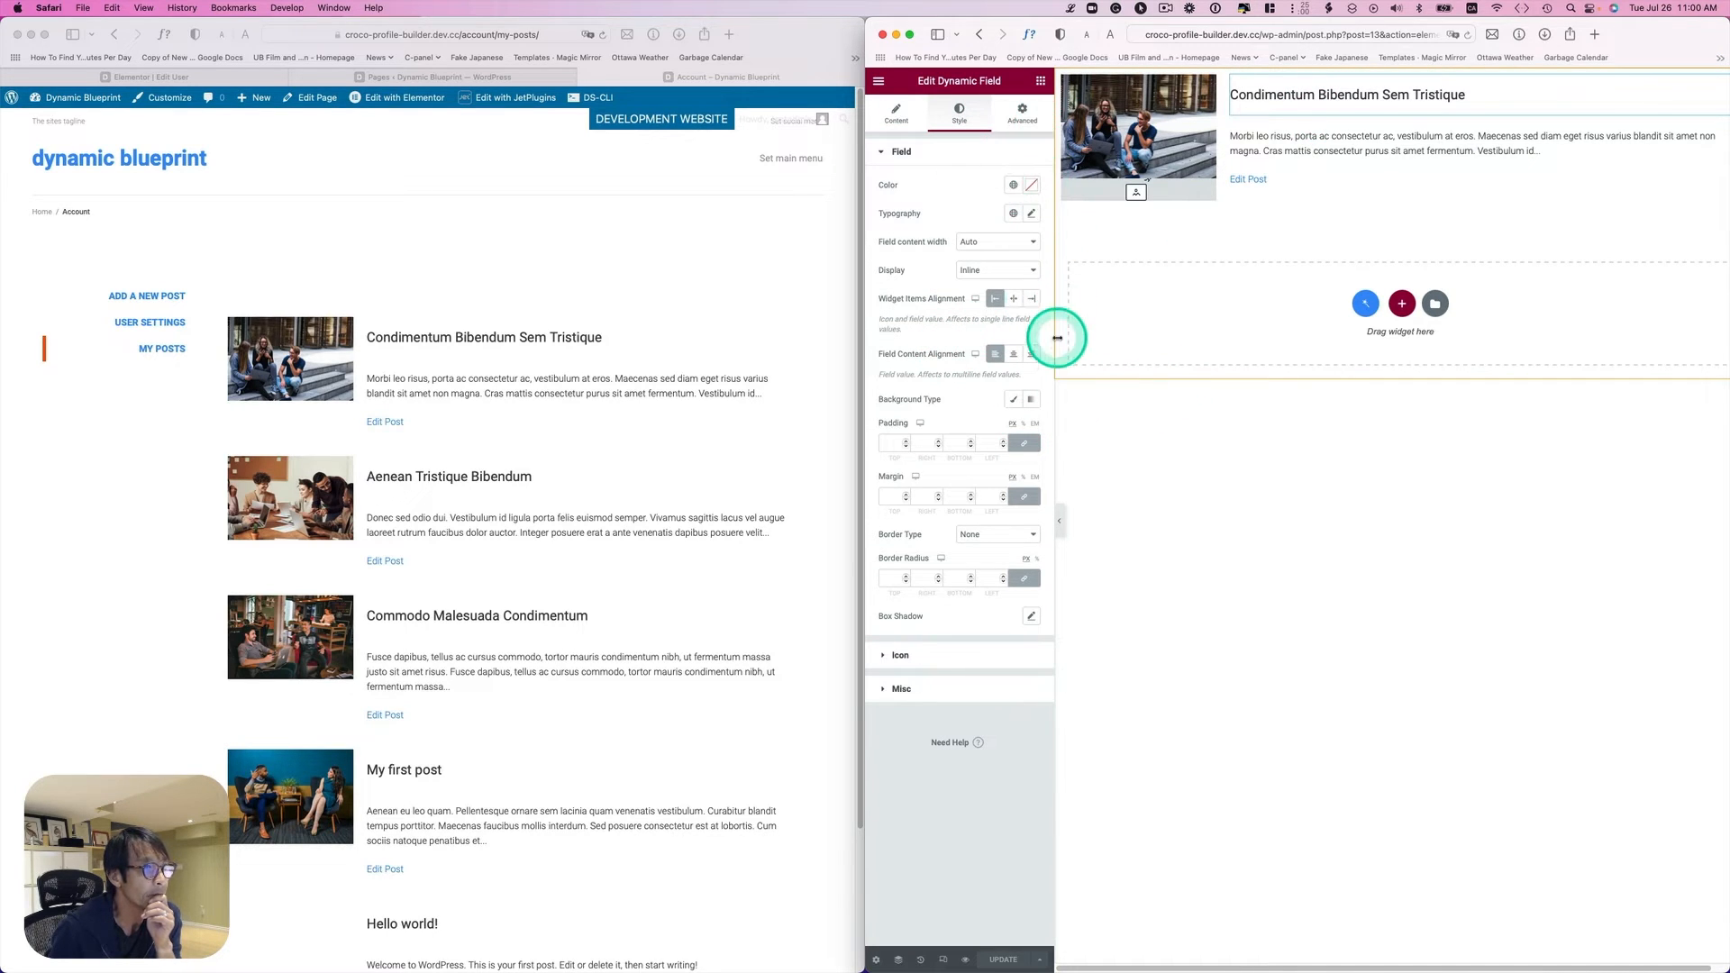
{"action": "left_click", "coordinate": [1021, 110]}
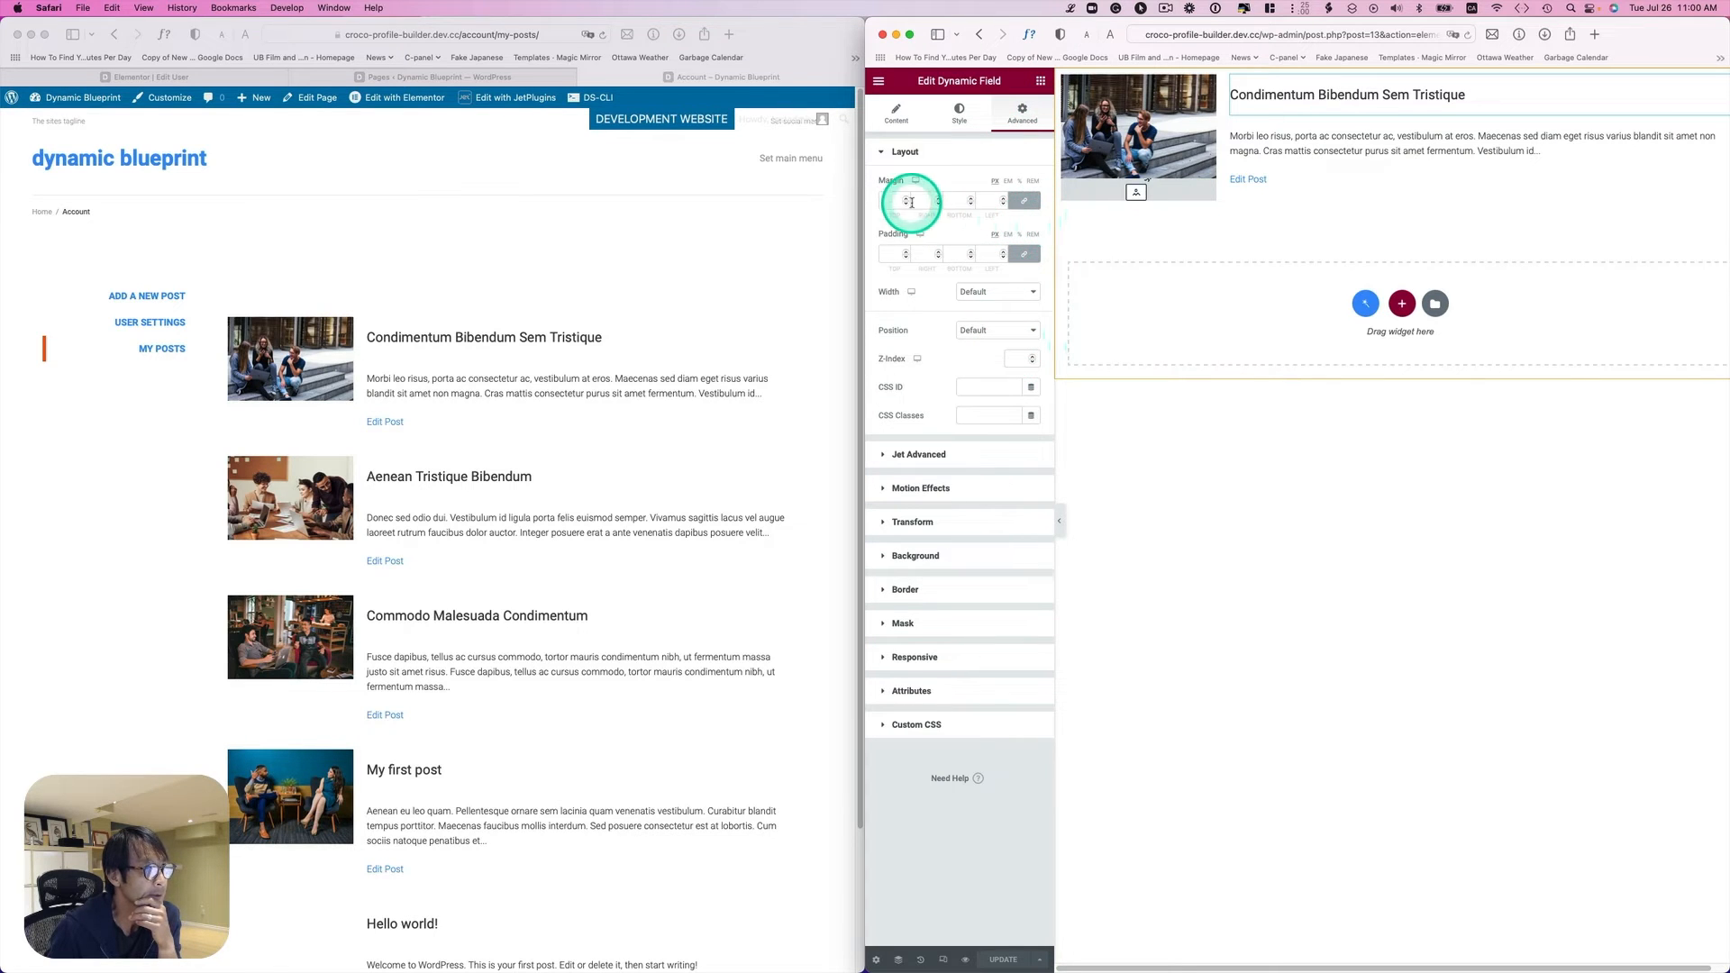
{"action": "left_click", "coordinate": [1023, 200]}
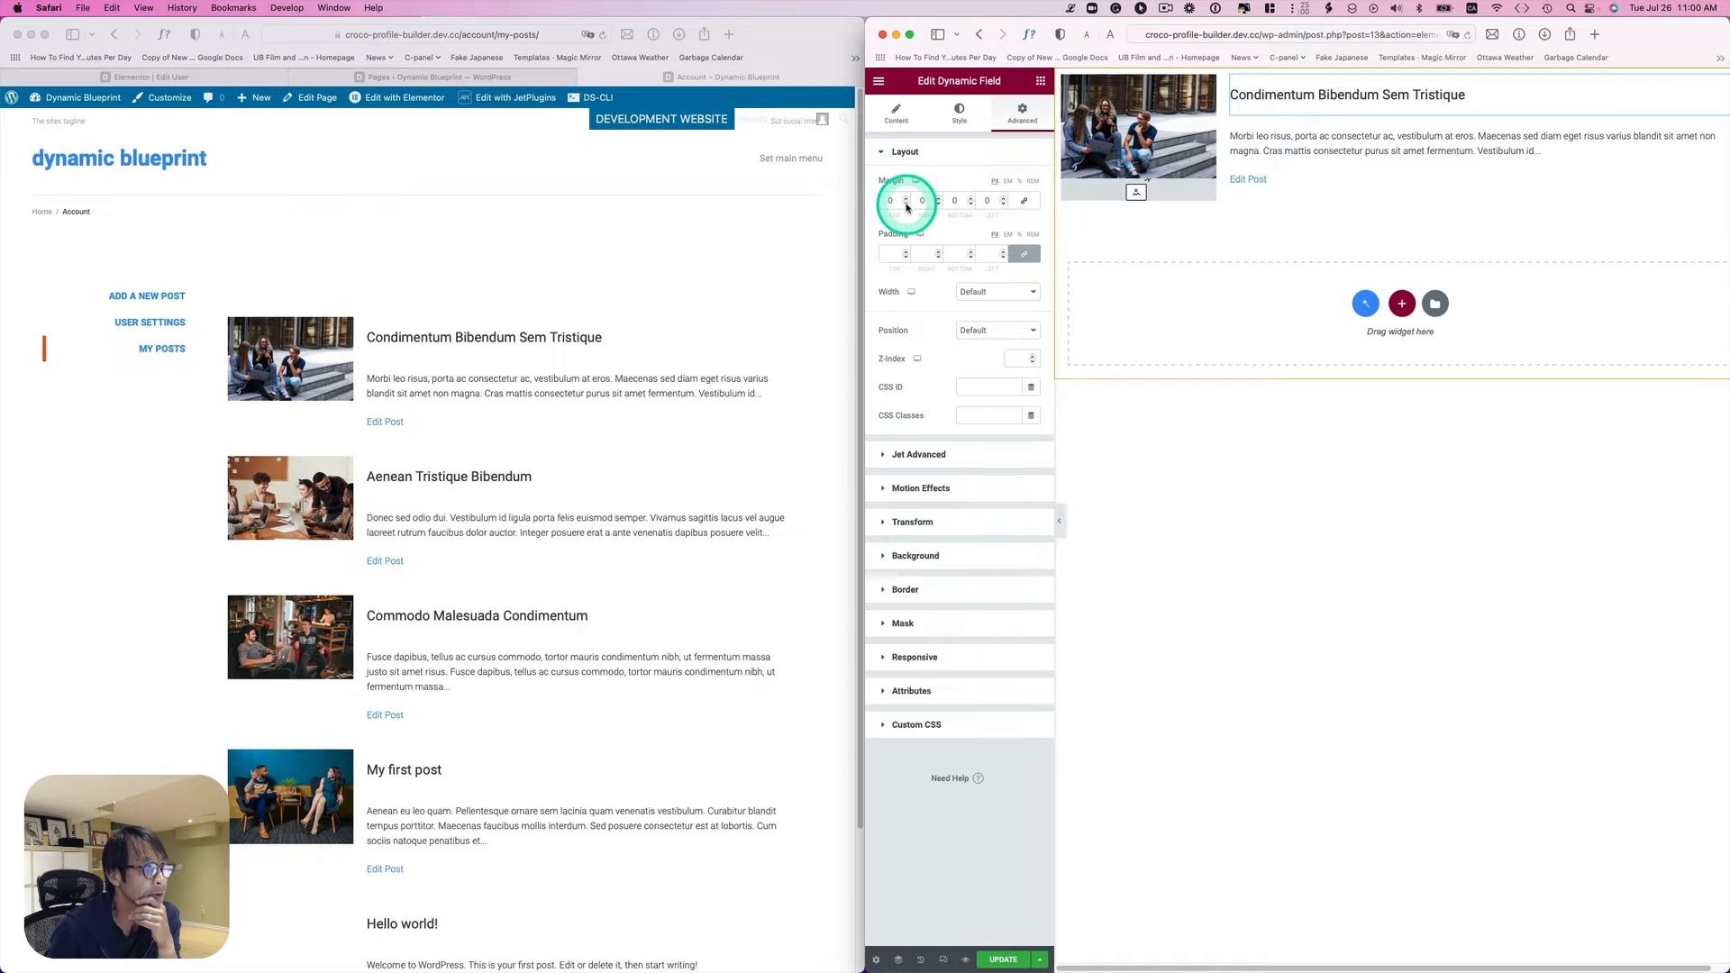
{"action": "left_click_drag", "start_coordinate": [906, 206], "coordinate": [905, 207]}
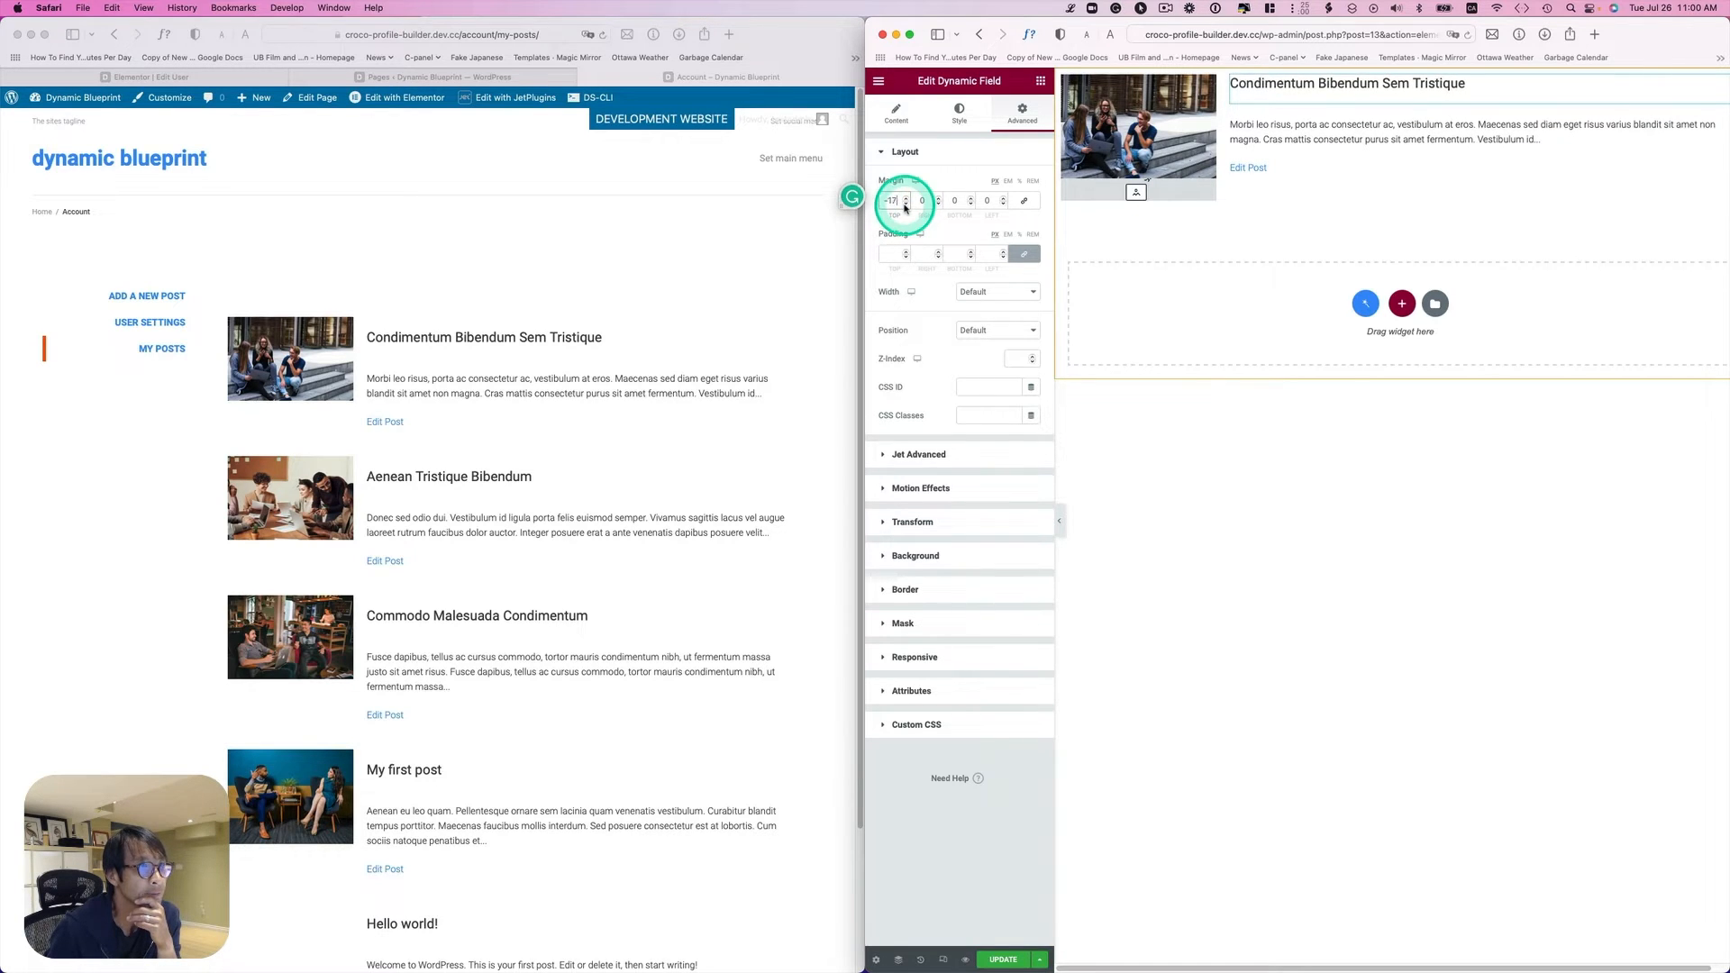
Step: Find an edit icon in the icon library and insert it as the Edit Post link's field icon
{"action": "left_click", "coordinate": [1293, 167]}
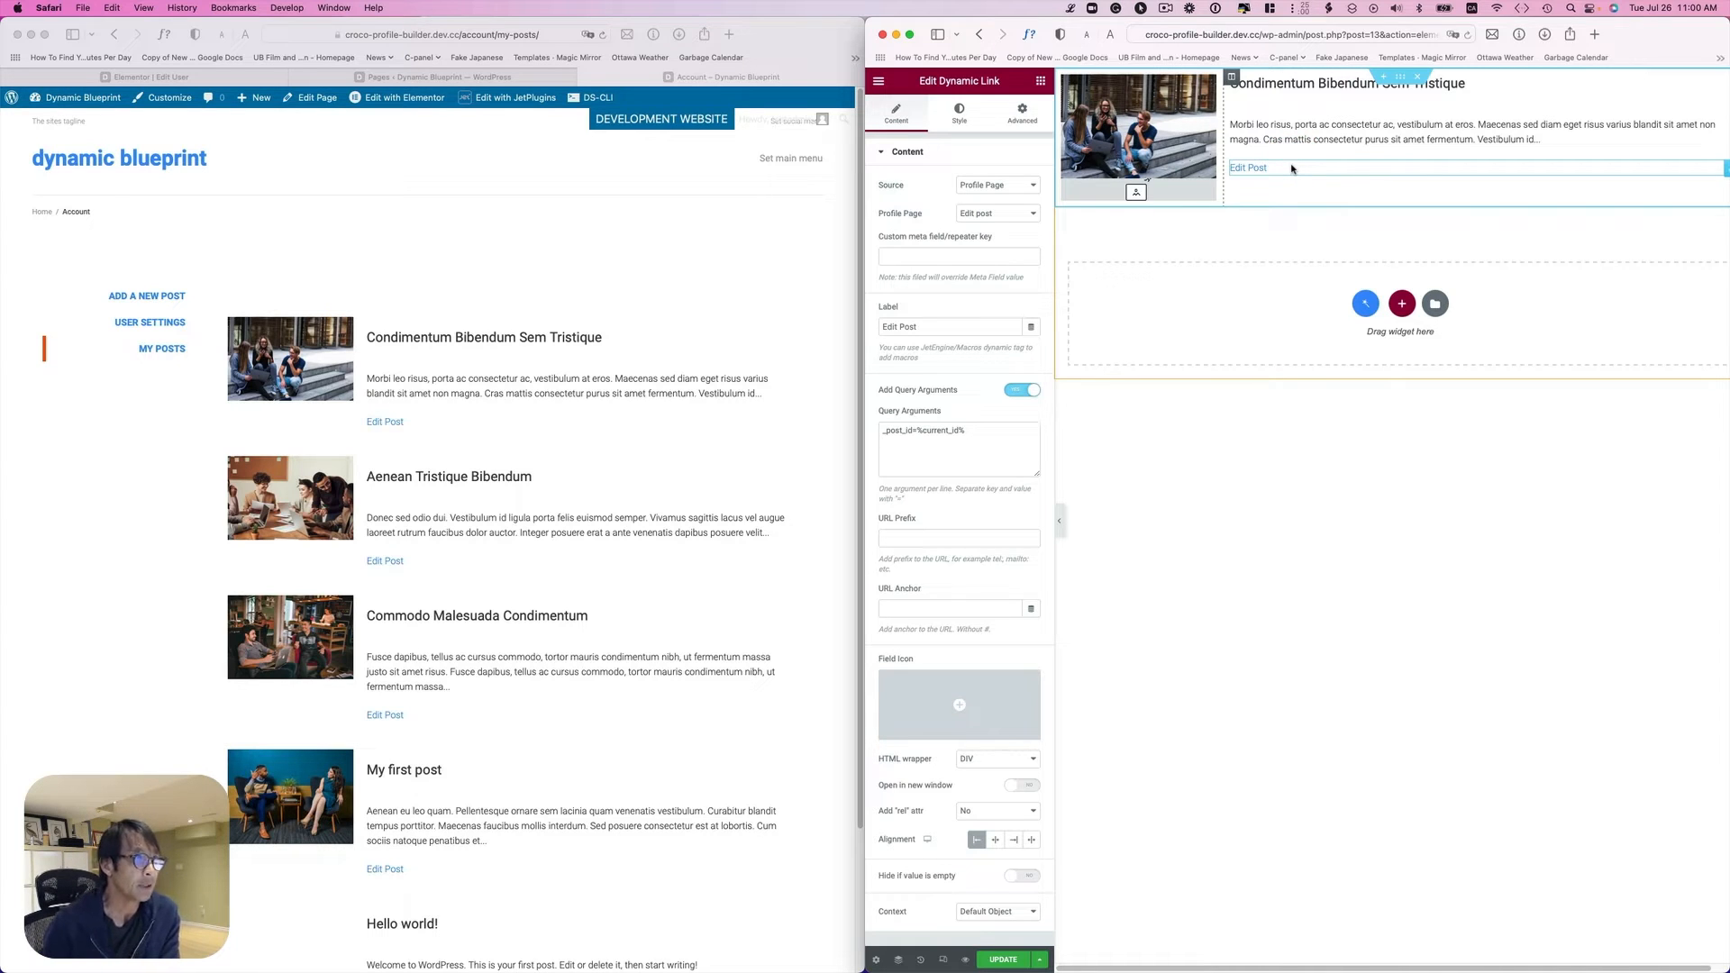
{"action": "left_click", "coordinate": [968, 118]}
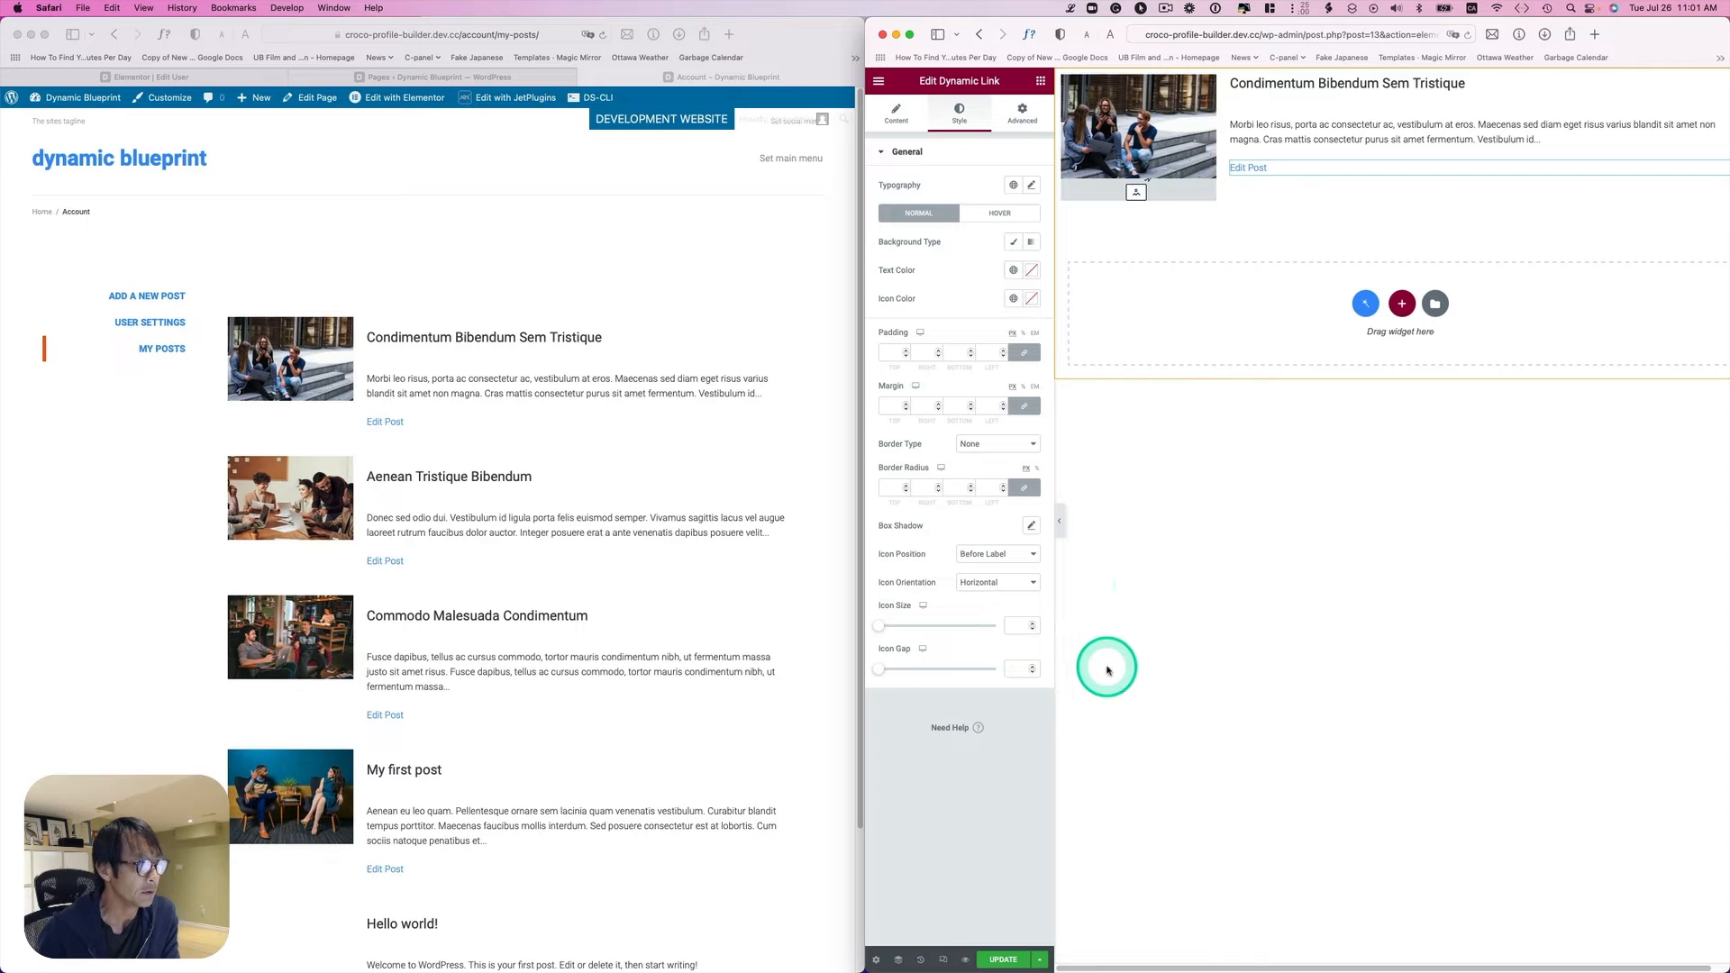
{"action": "left_click", "coordinate": [896, 115]}
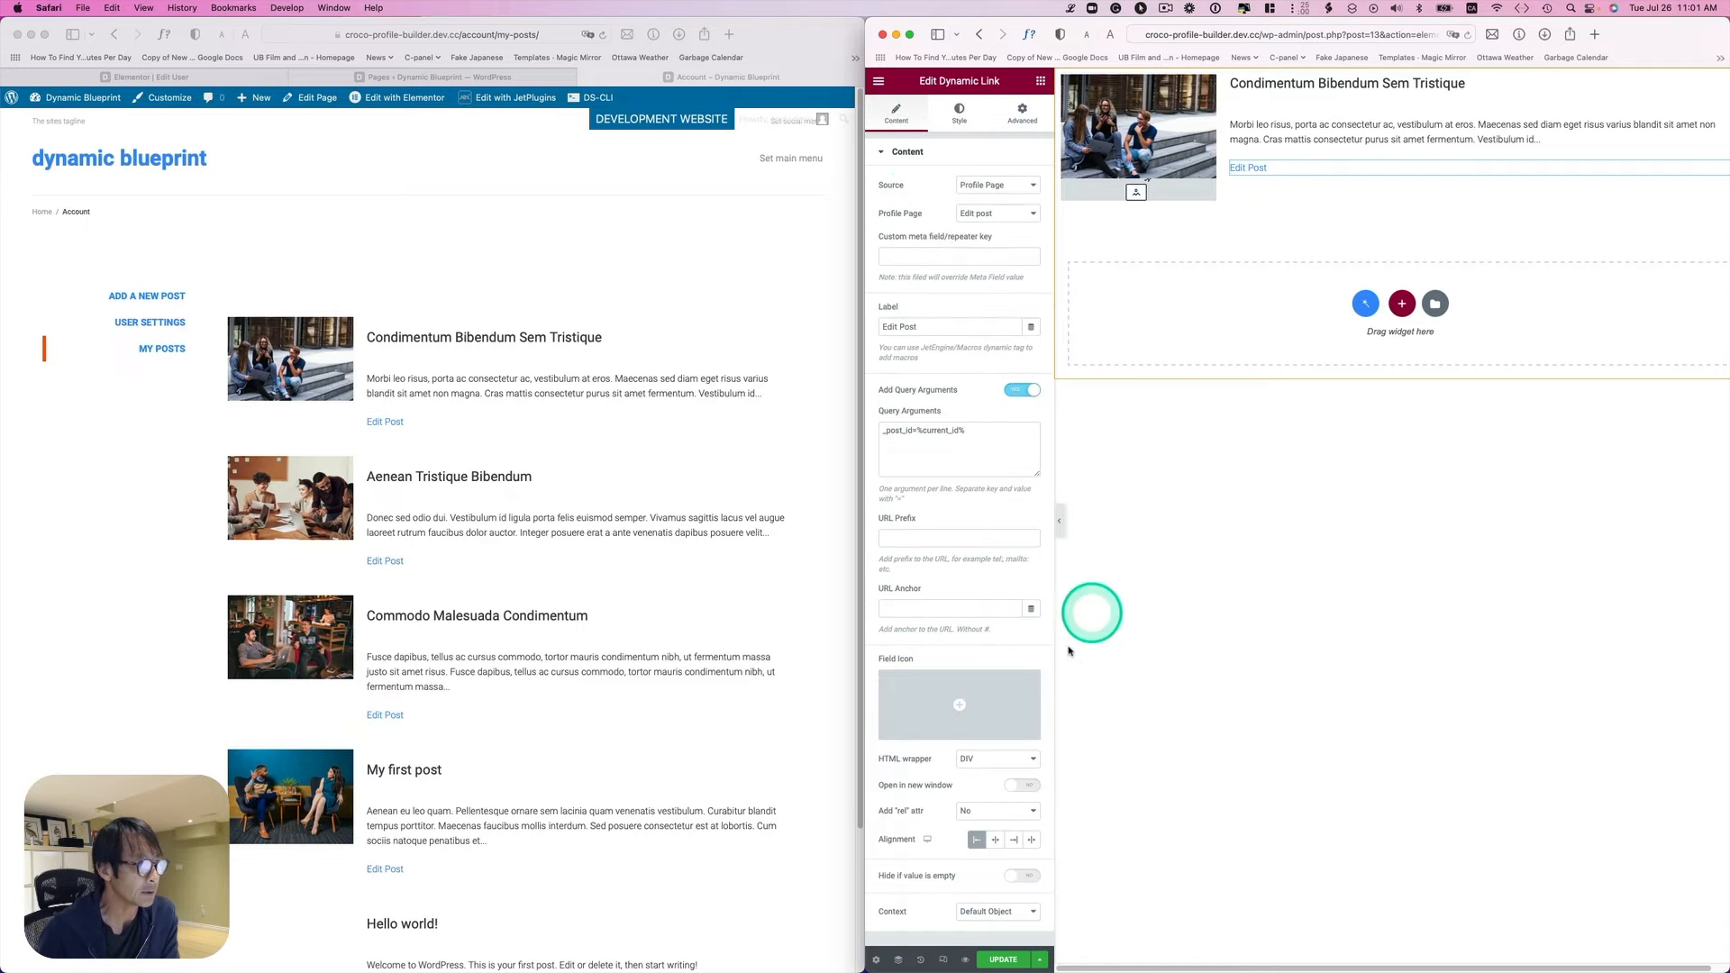
{"action": "left_click", "coordinate": [982, 698]}
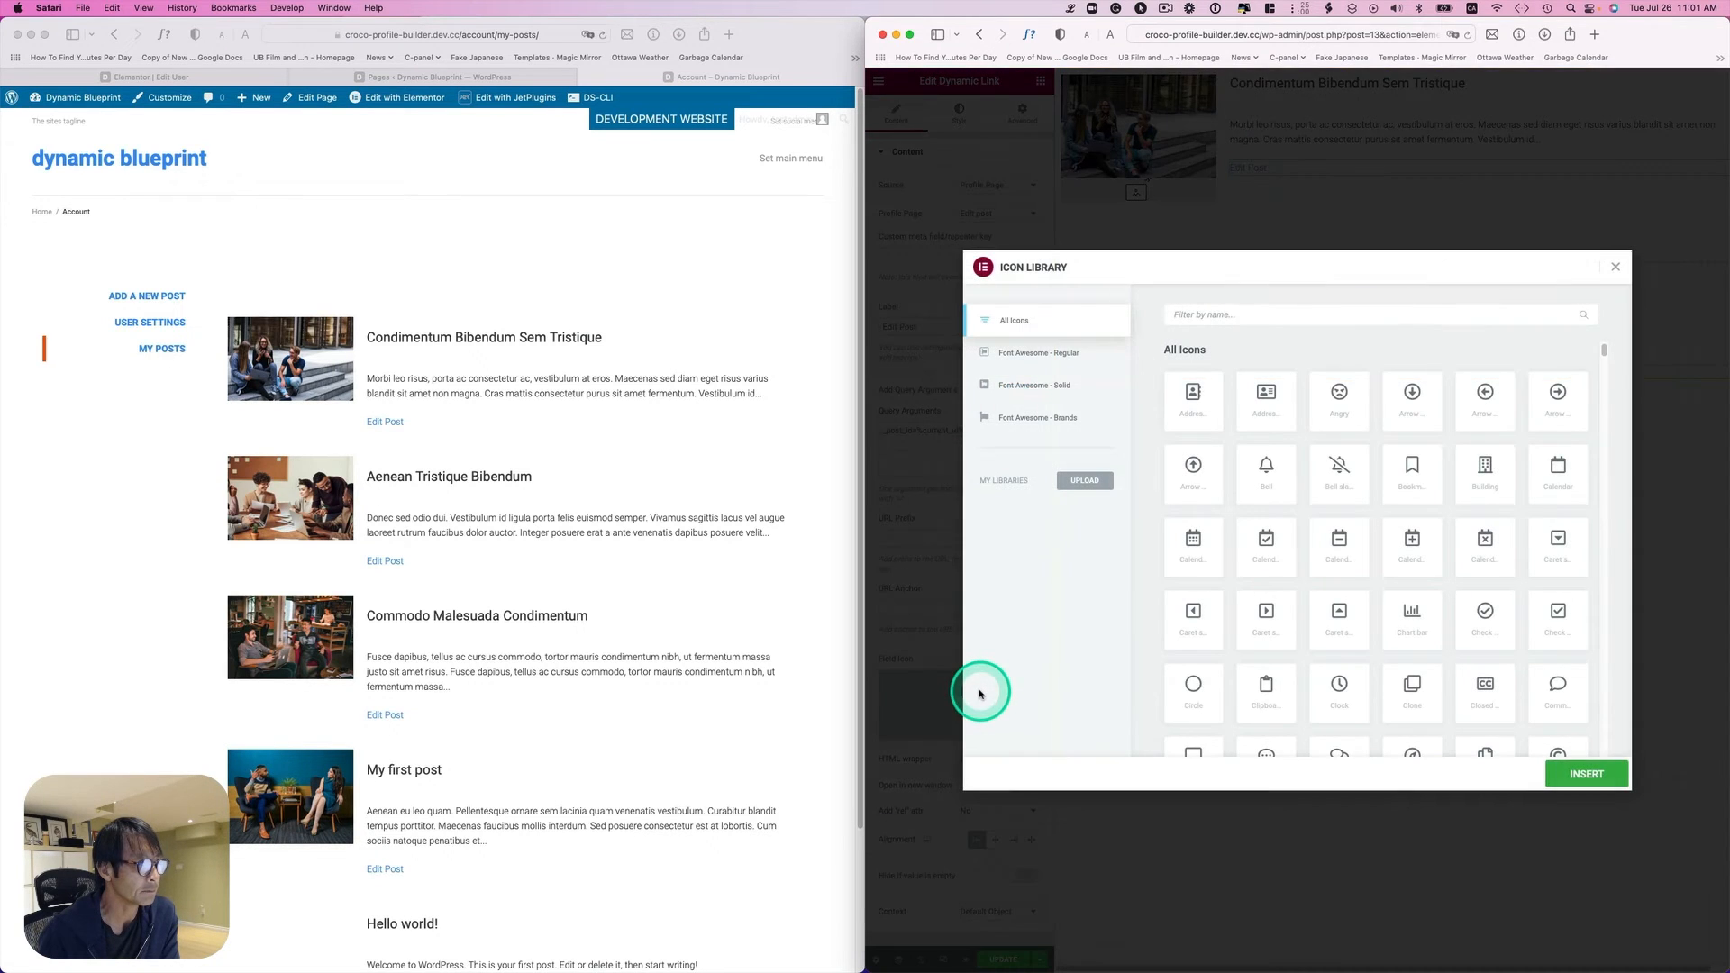
{"action": "left_click", "coordinate": [1228, 311]}
{"action": "type", "text": "edit"}
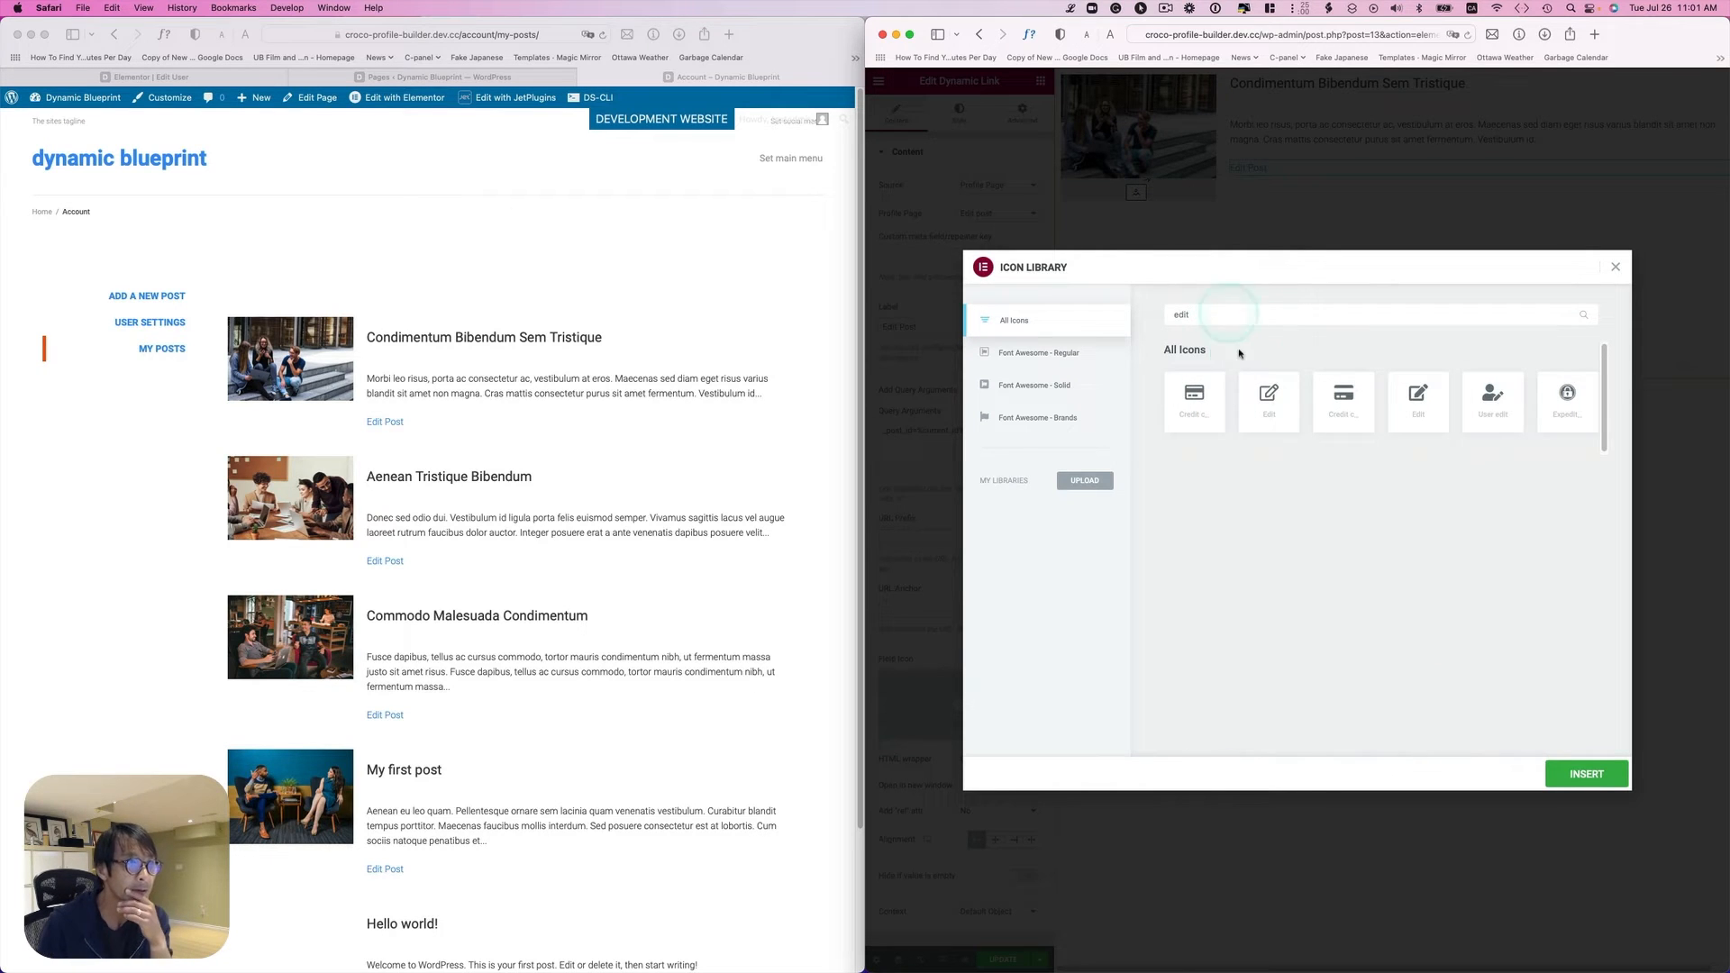
{"action": "left_click", "coordinate": [1268, 393]}
{"action": "left_click", "coordinate": [1569, 771]}
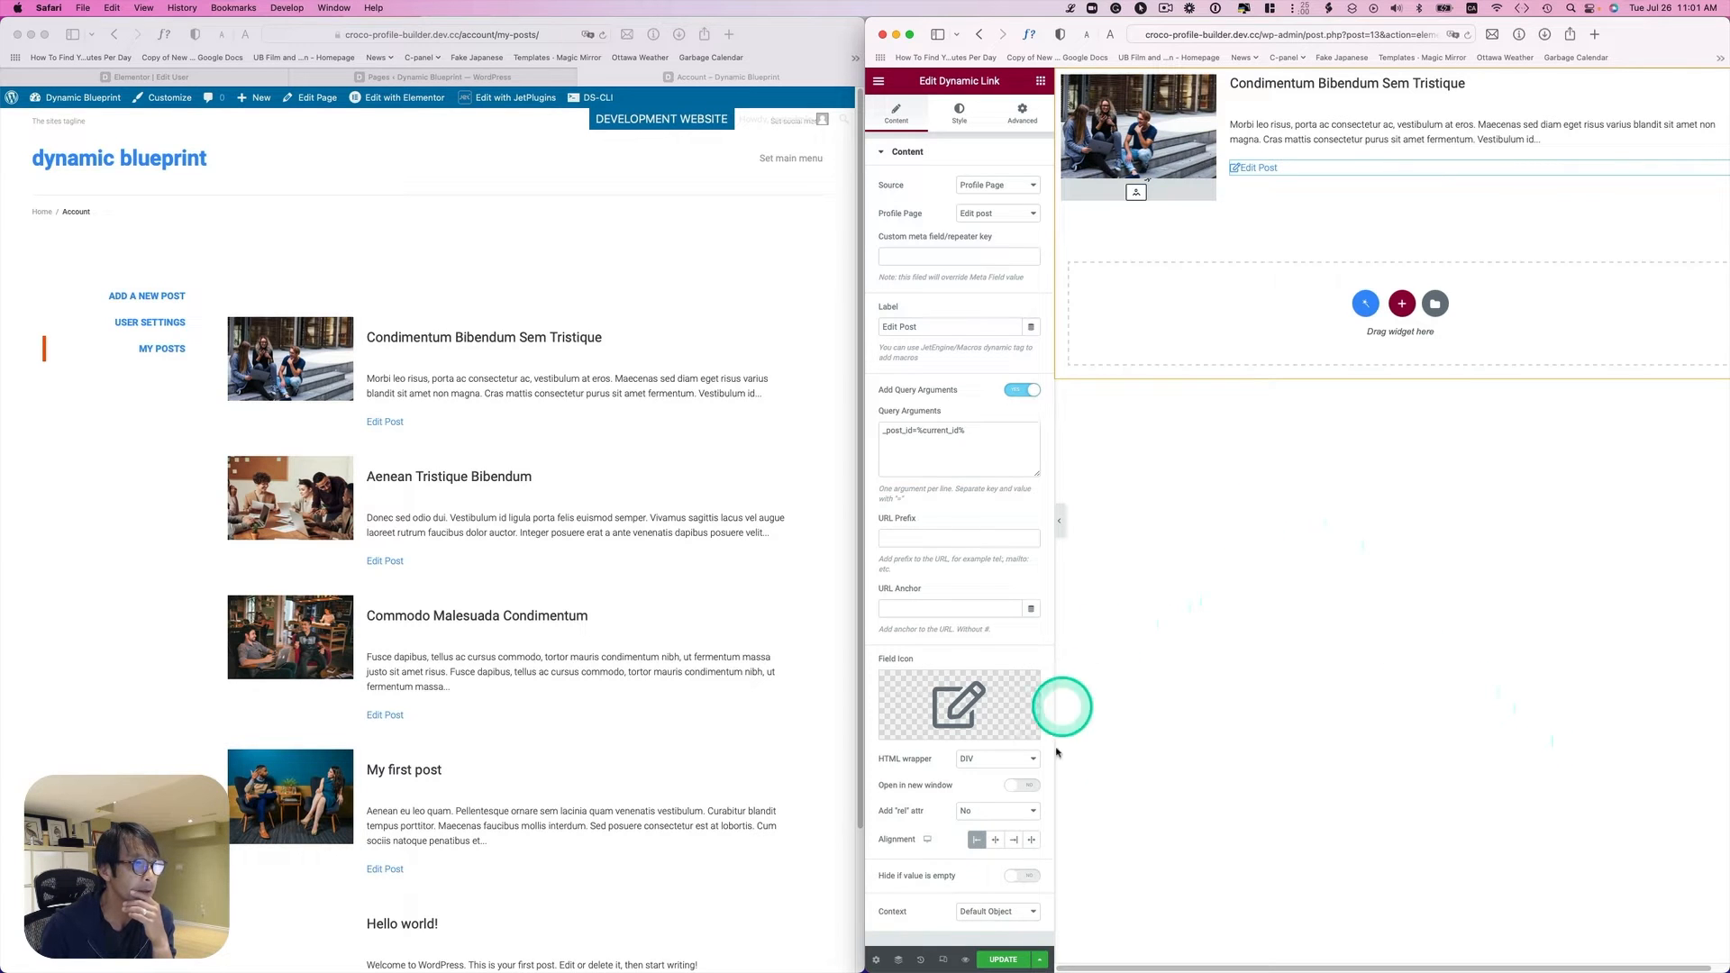
Step: Set the Edit Post link's icon gap to 8 and its border type to Solid
{"action": "left_click", "coordinate": [959, 114]}
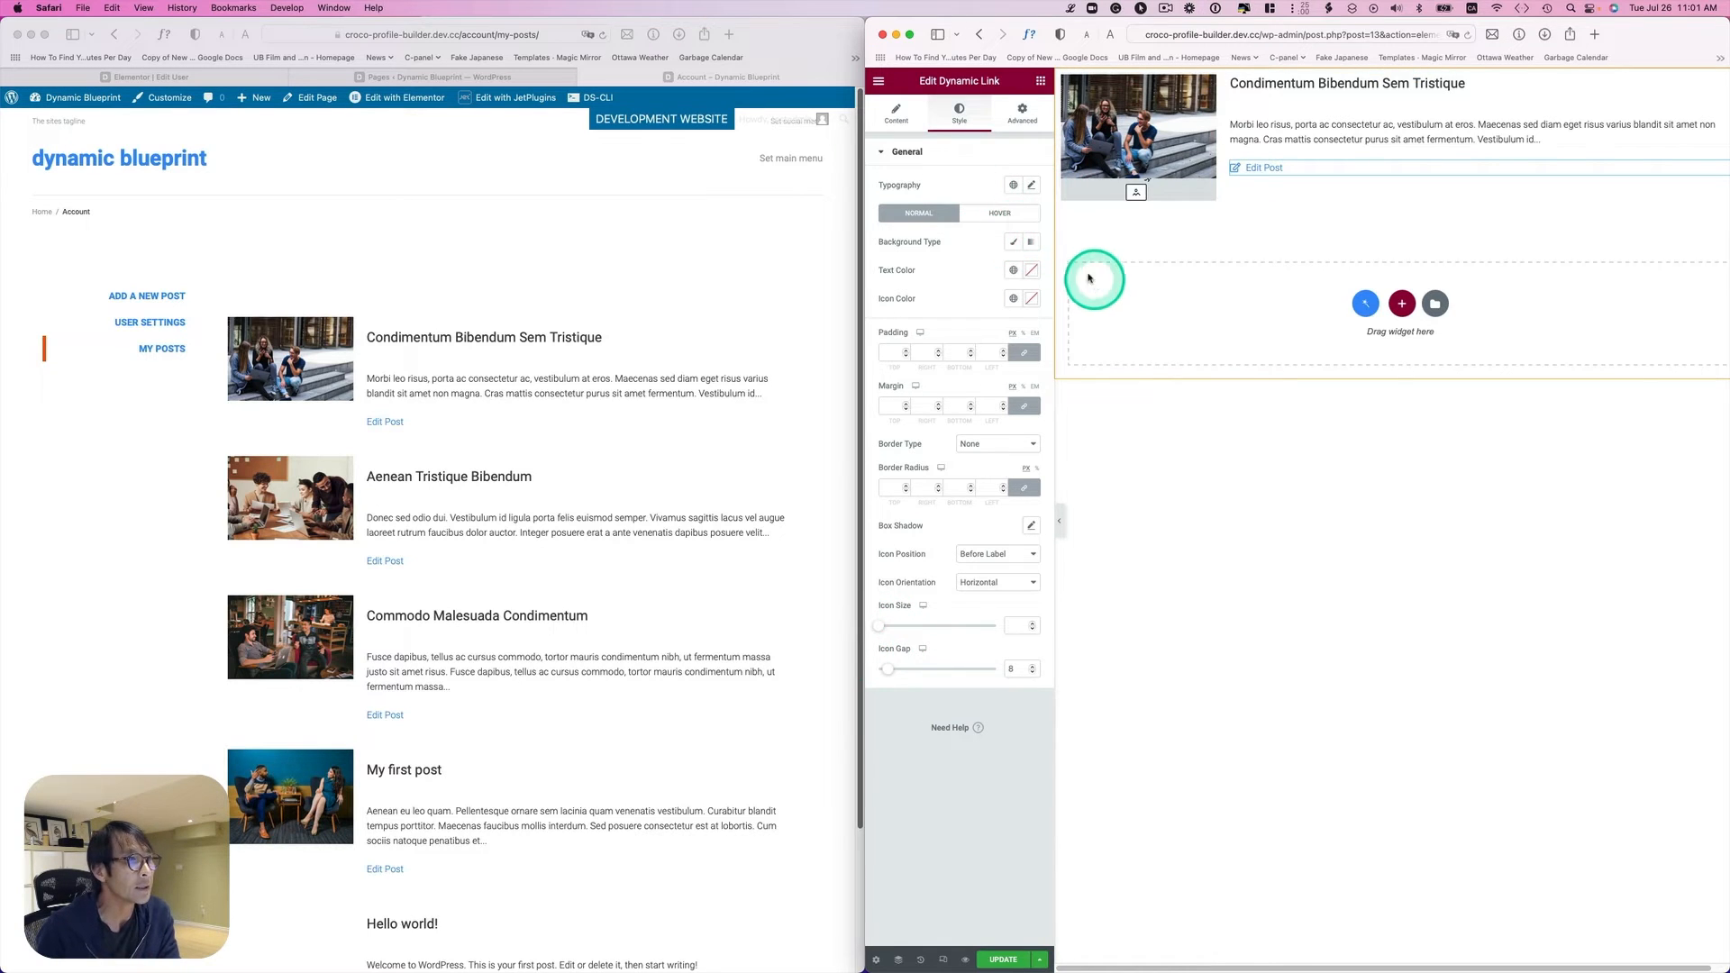
{"action": "left_click", "coordinate": [984, 442]}
{"action": "left_click", "coordinate": [993, 457]}
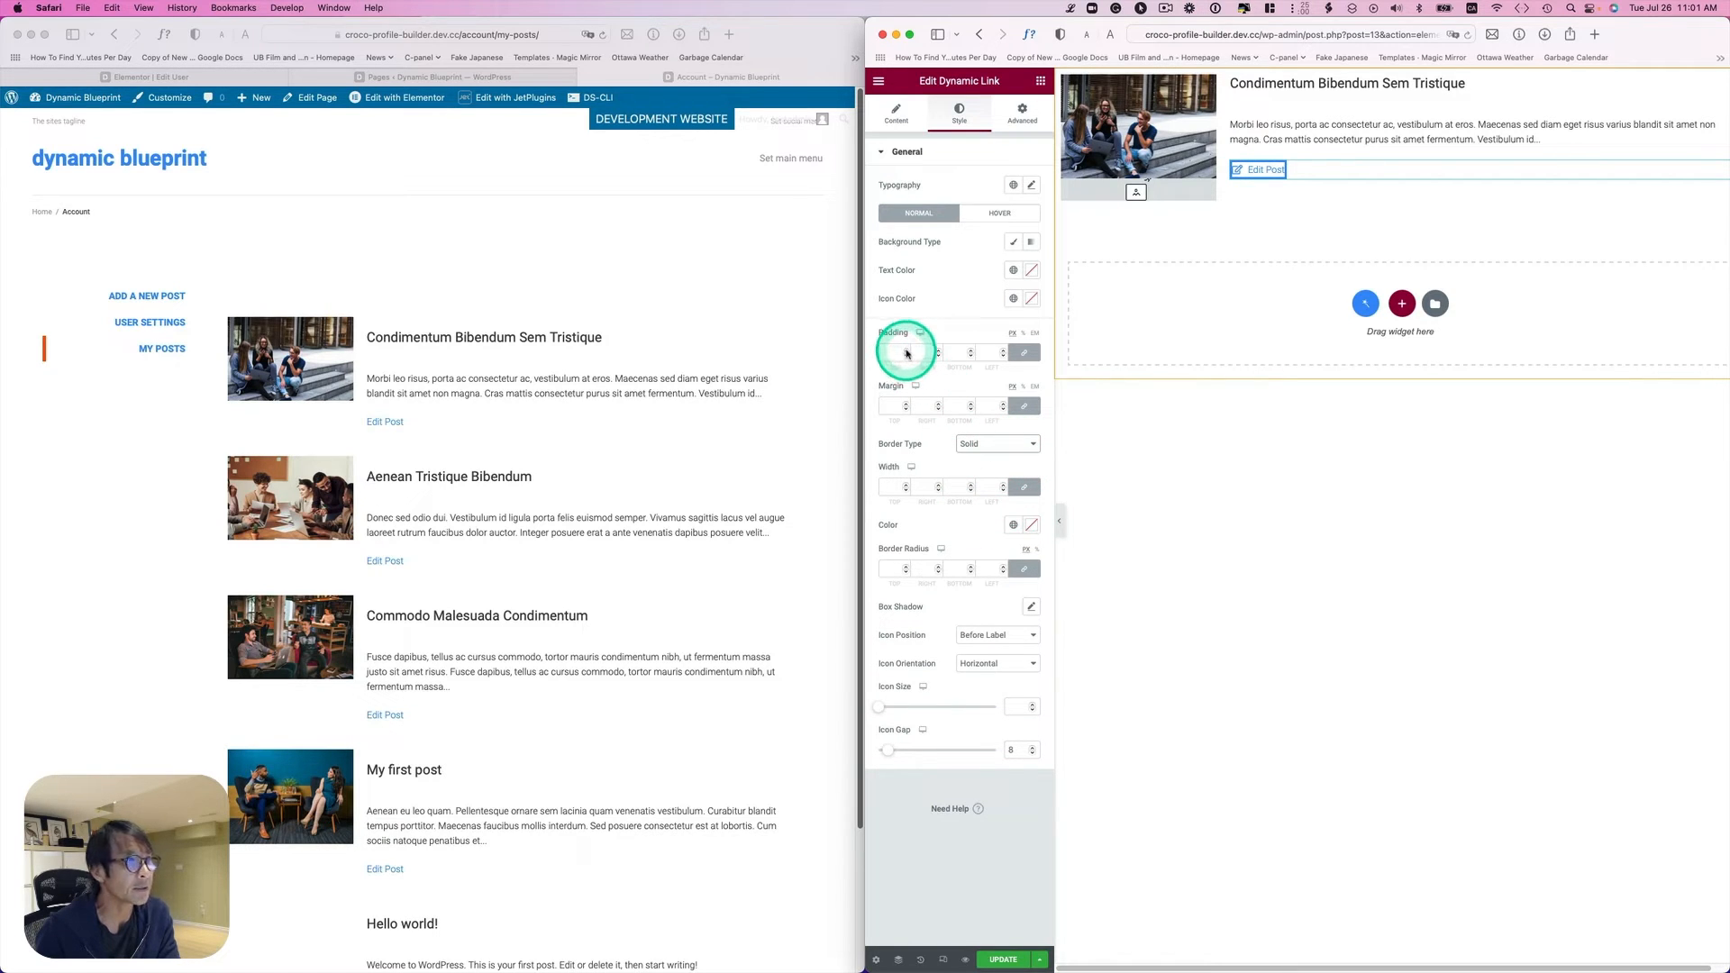
Step: Set the Edit Post link's padding to 7 top, 13 right, 7 bottom and 9 left, with a border radius of 7 on all corners
{"action": "left_click", "coordinate": [907, 353]}
{"action": "type", "text": "6"}
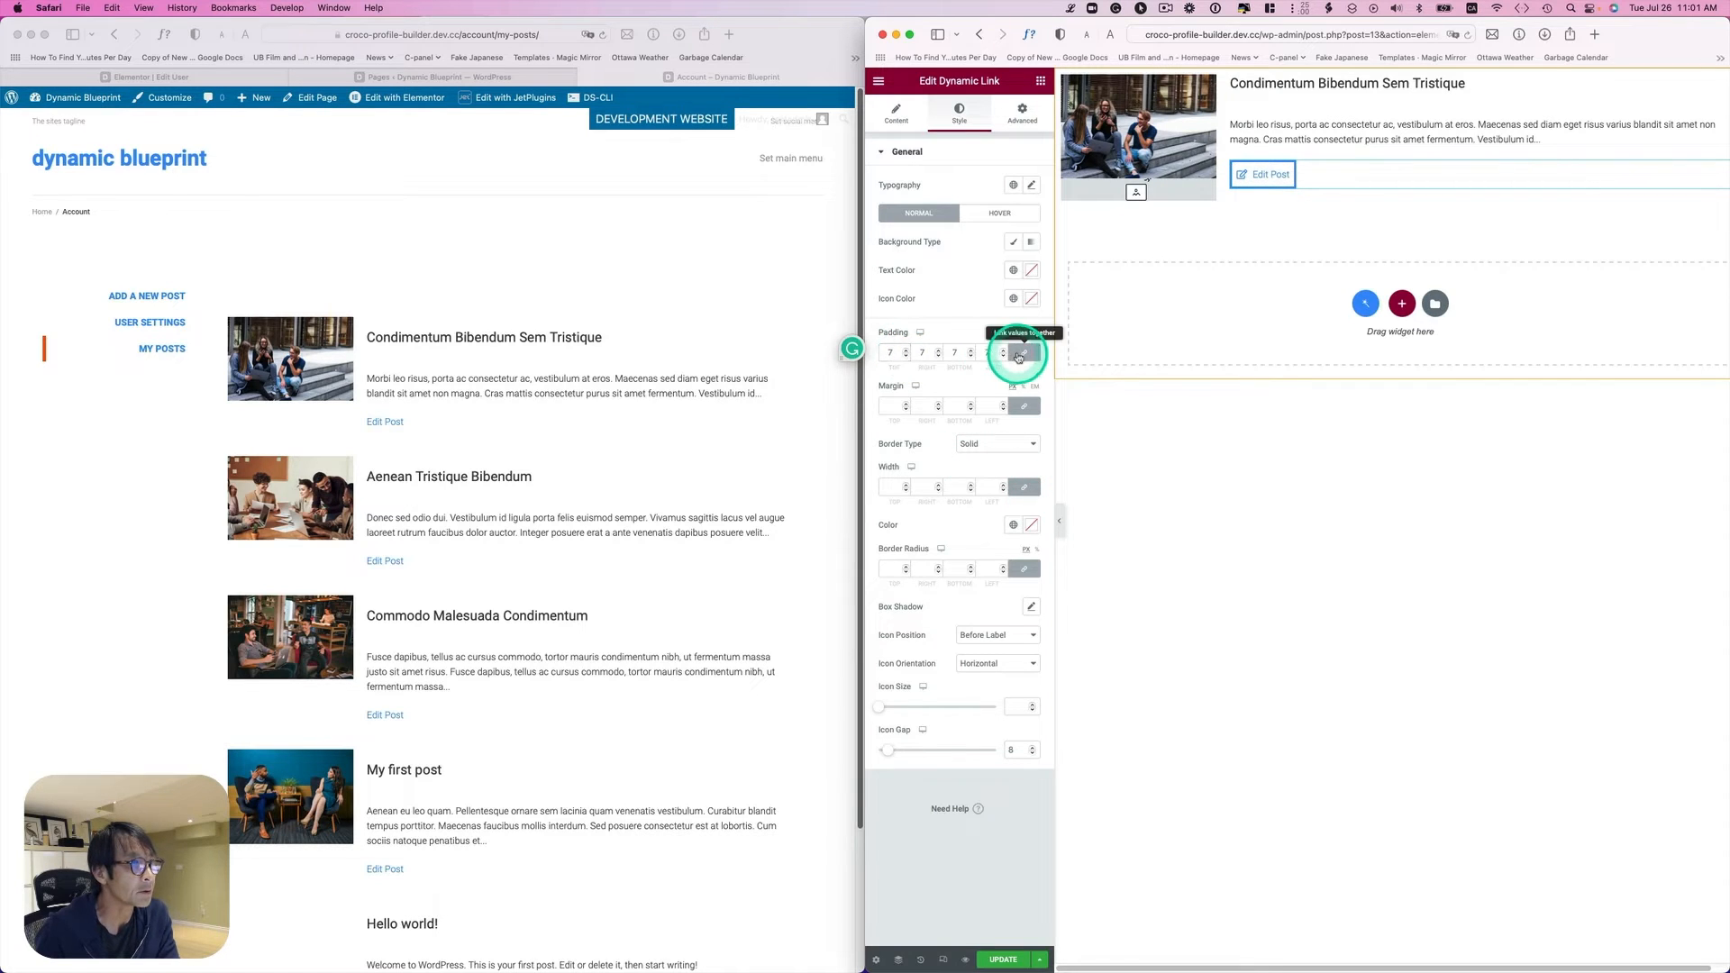
{"action": "left_click", "coordinate": [1024, 352]}
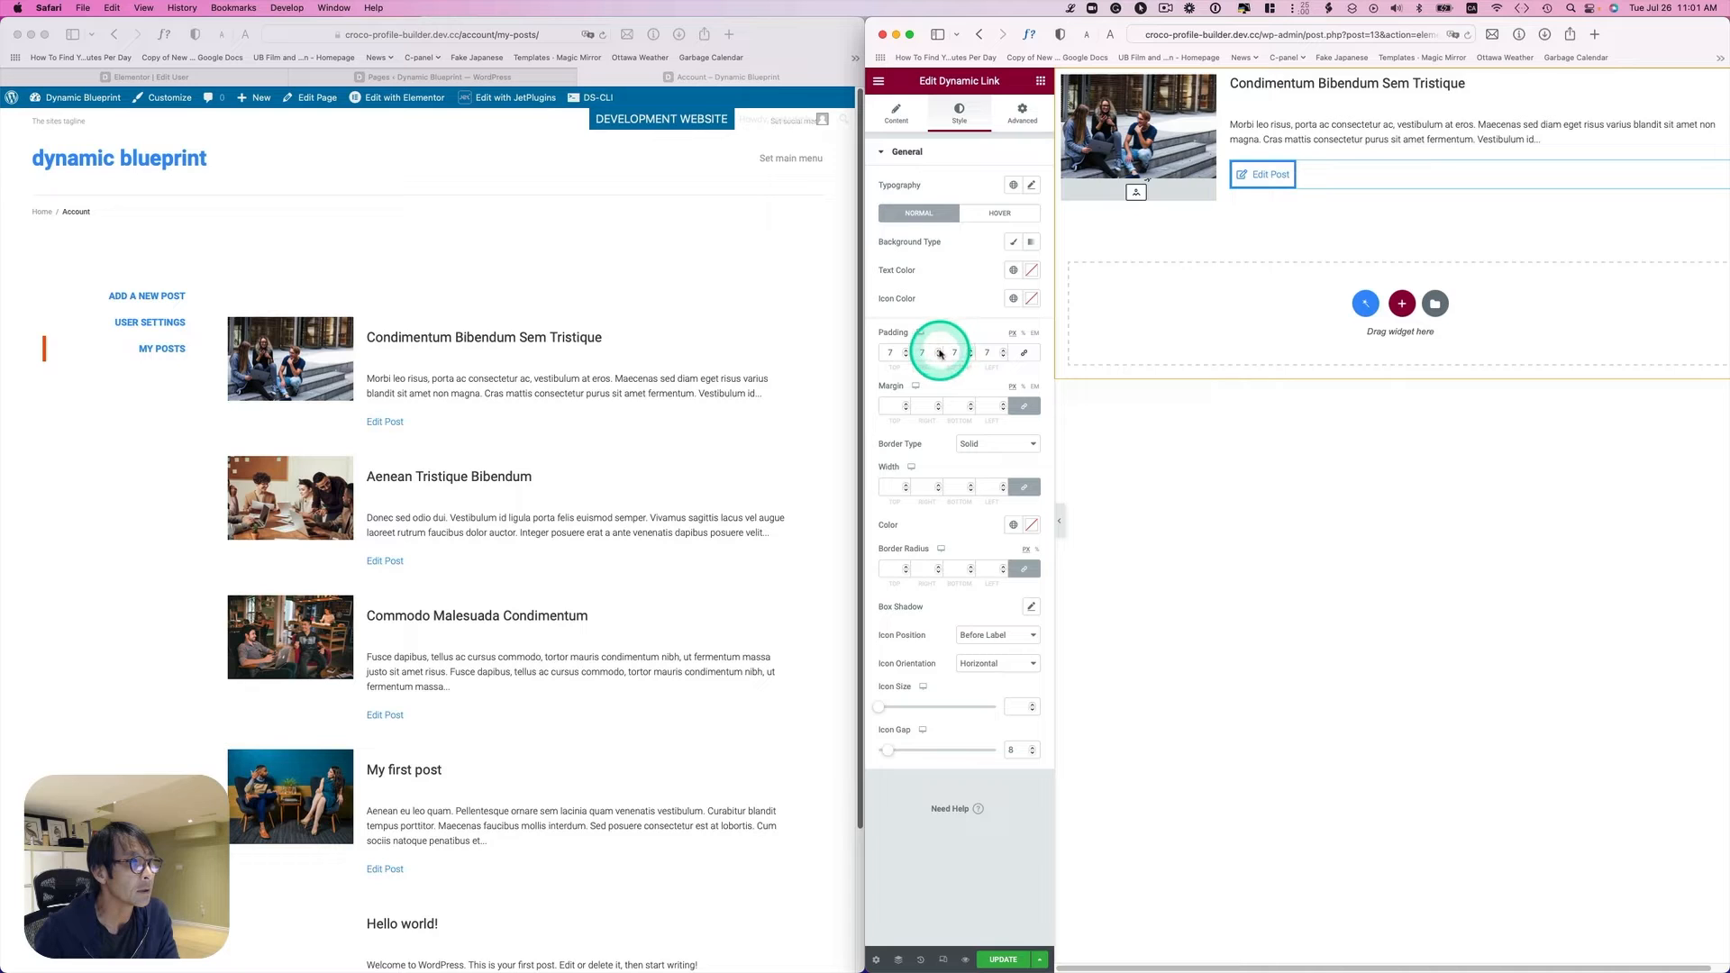
{"action": "left_click", "coordinate": [939, 350]}
{"action": "left_click", "coordinate": [939, 351]}
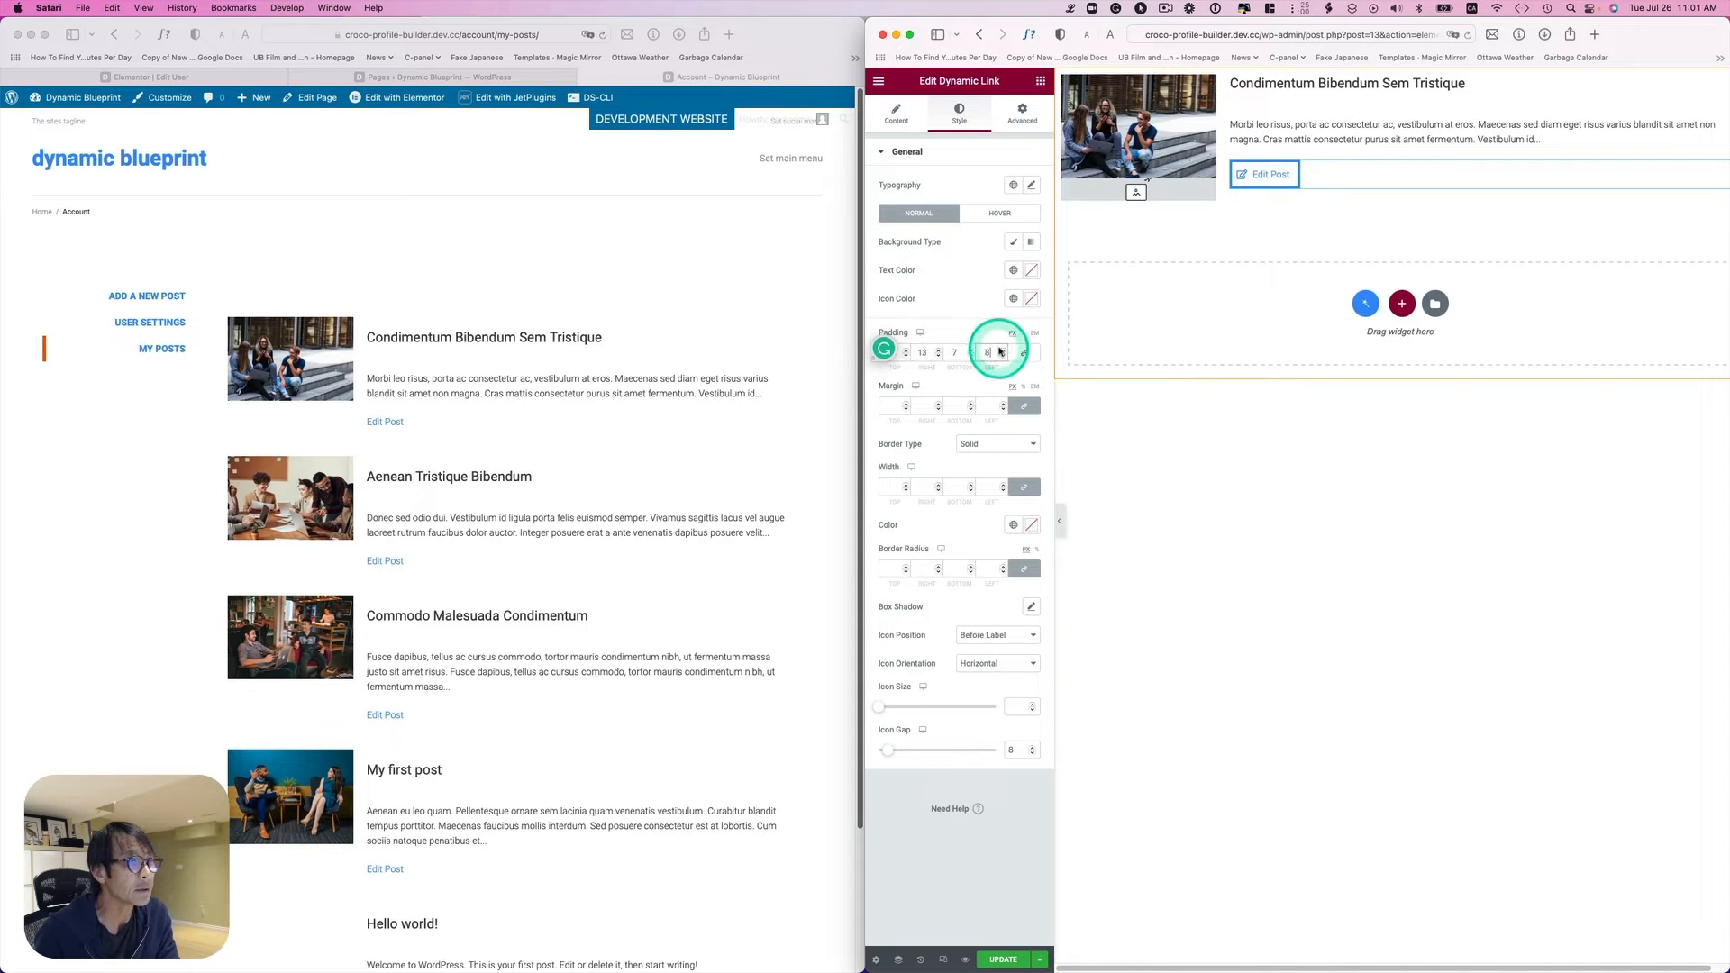
{"action": "double_click", "coordinate": [998, 351]}
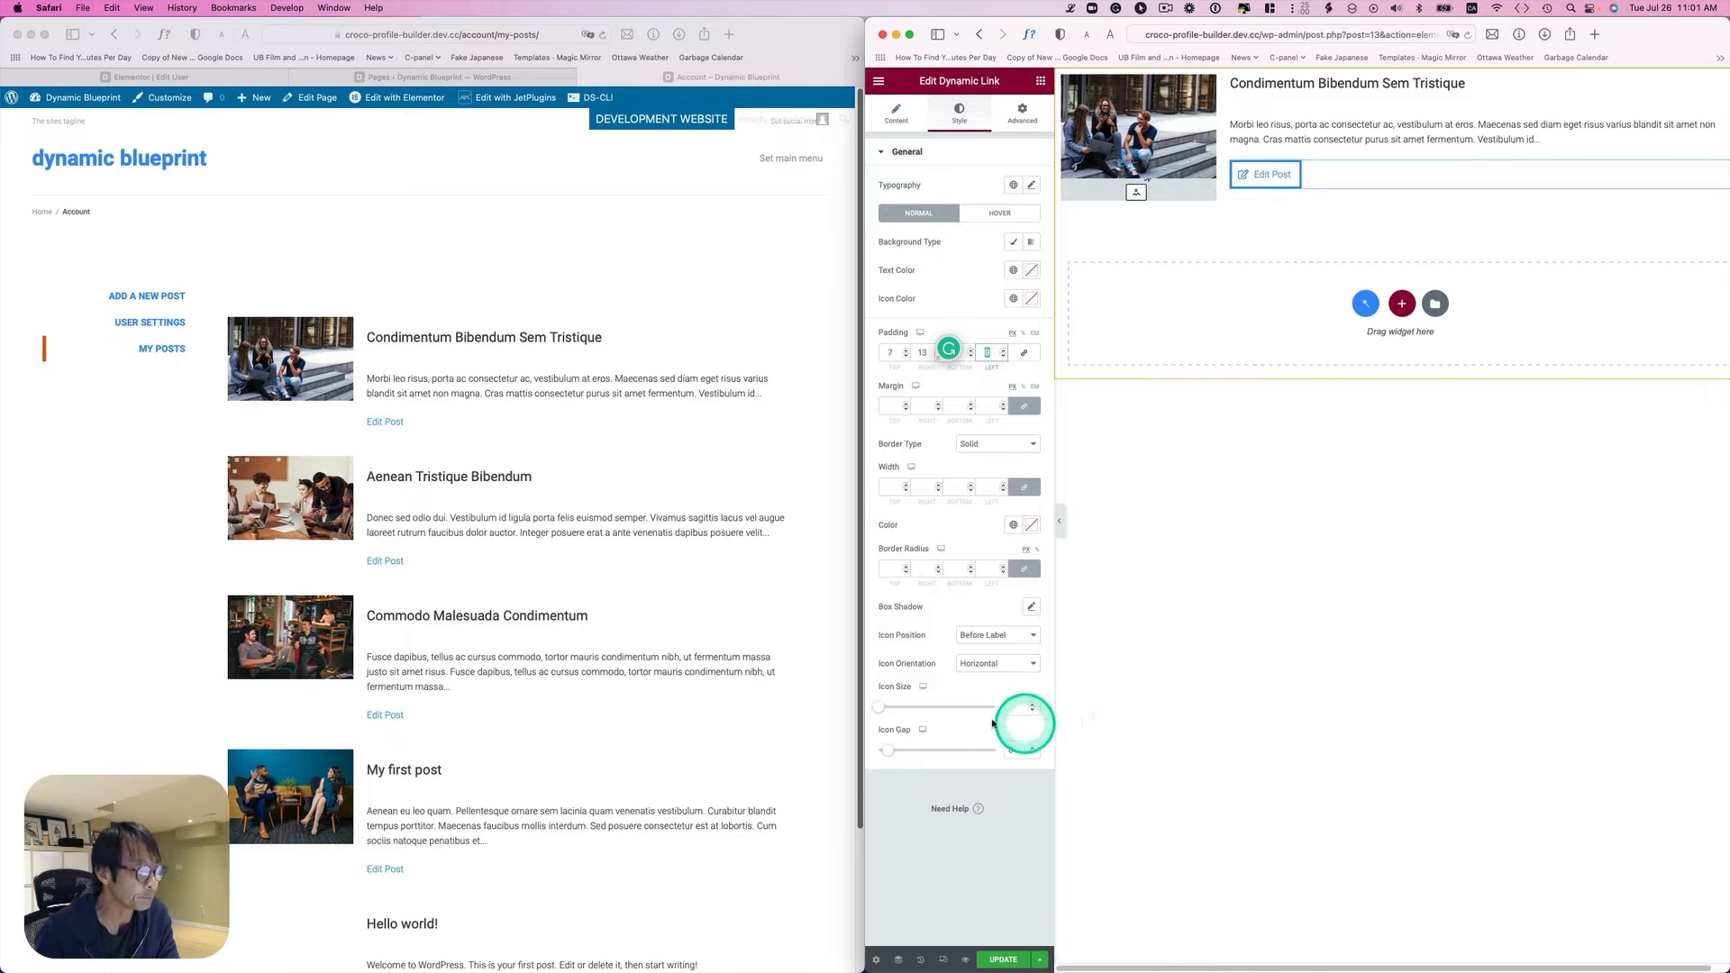
{"action": "double_click", "coordinate": [905, 567]}
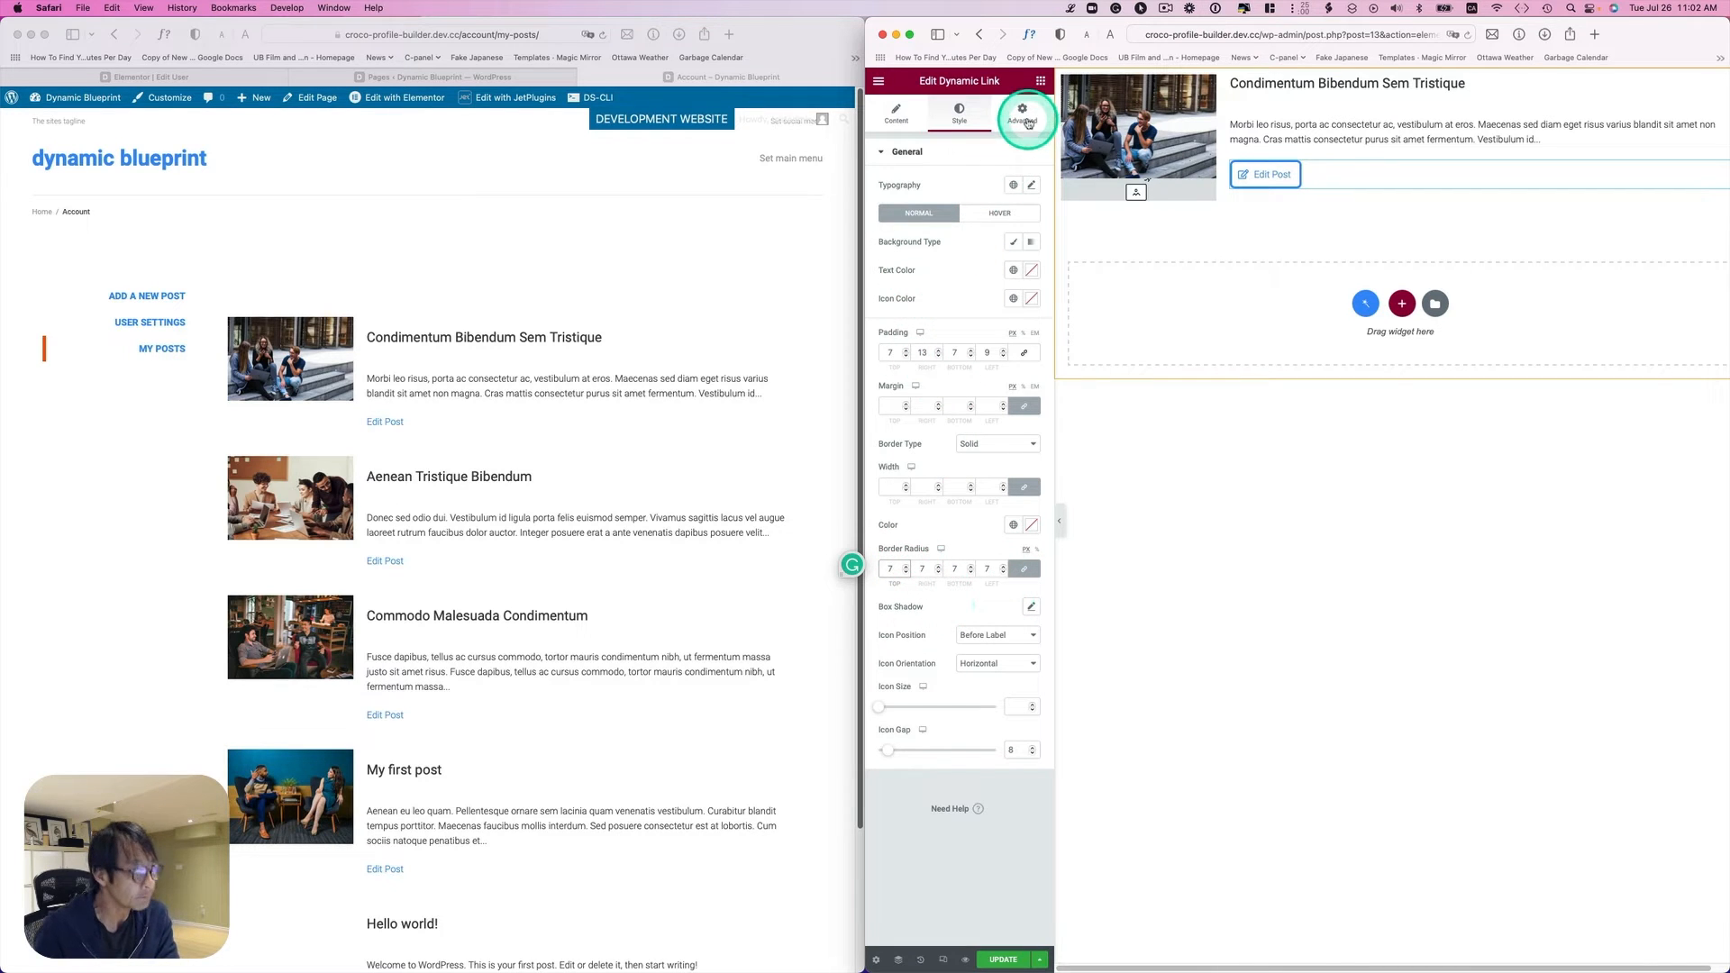
Step: Give the Edit Post link a classic background in the Primary global color
{"action": "left_click", "coordinate": [1012, 241]}
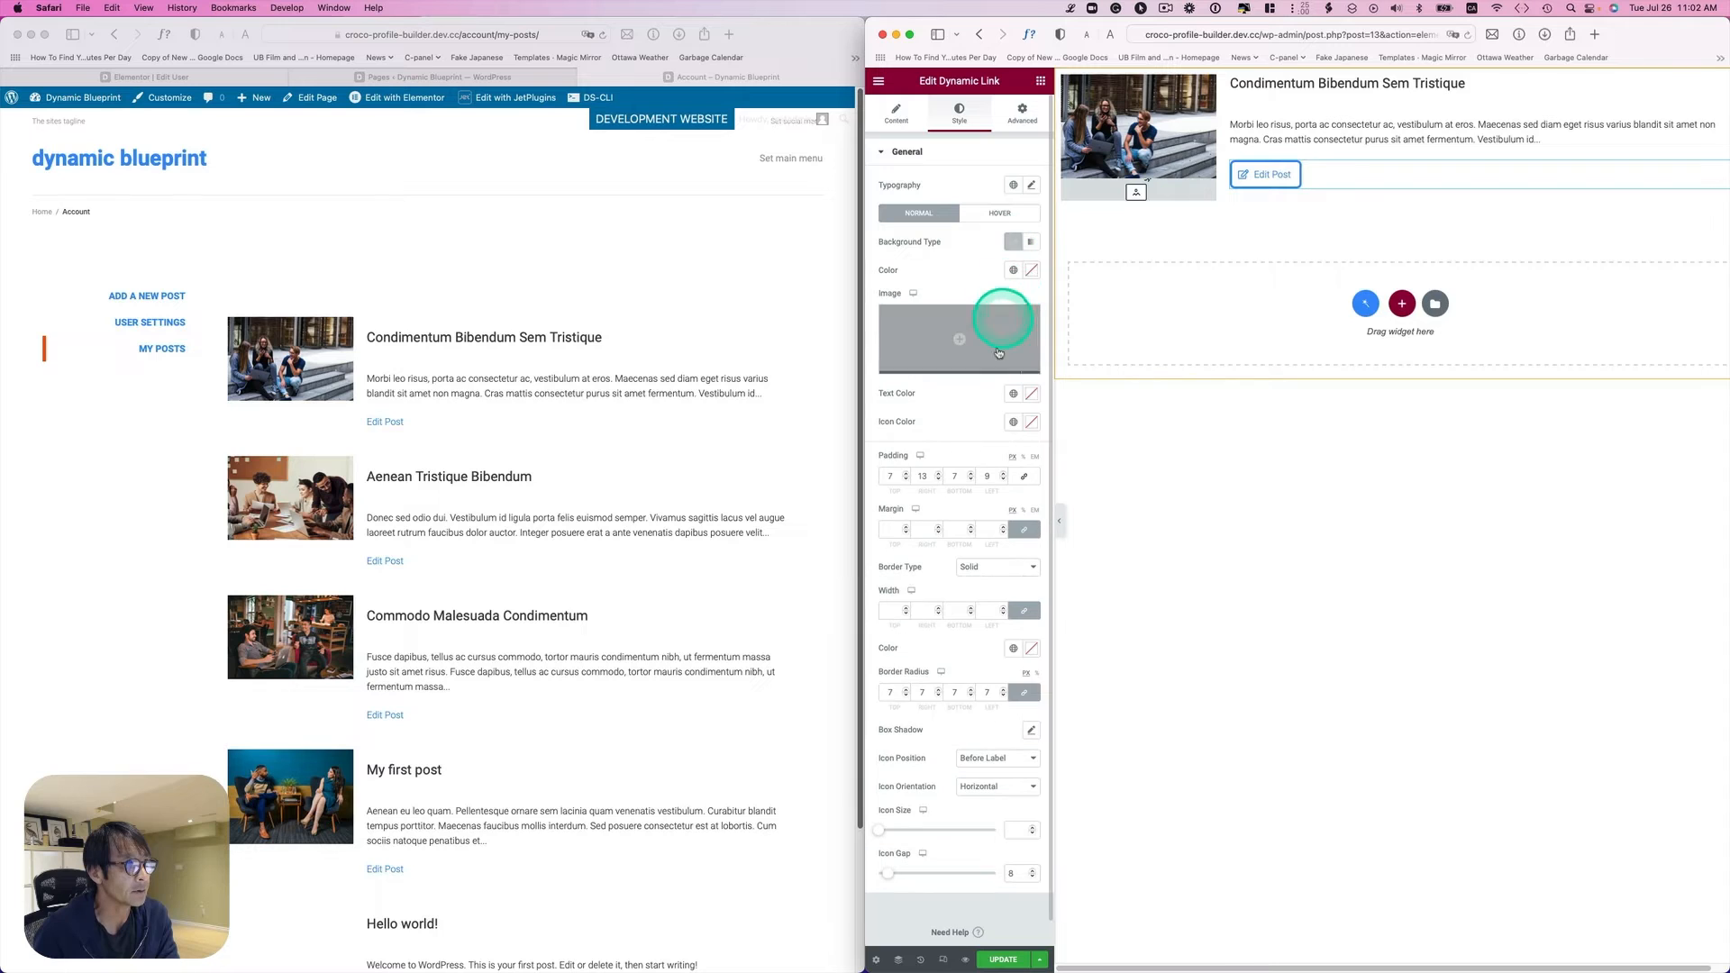
{"action": "left_click", "coordinate": [1014, 281]}
{"action": "left_click", "coordinate": [930, 335]}
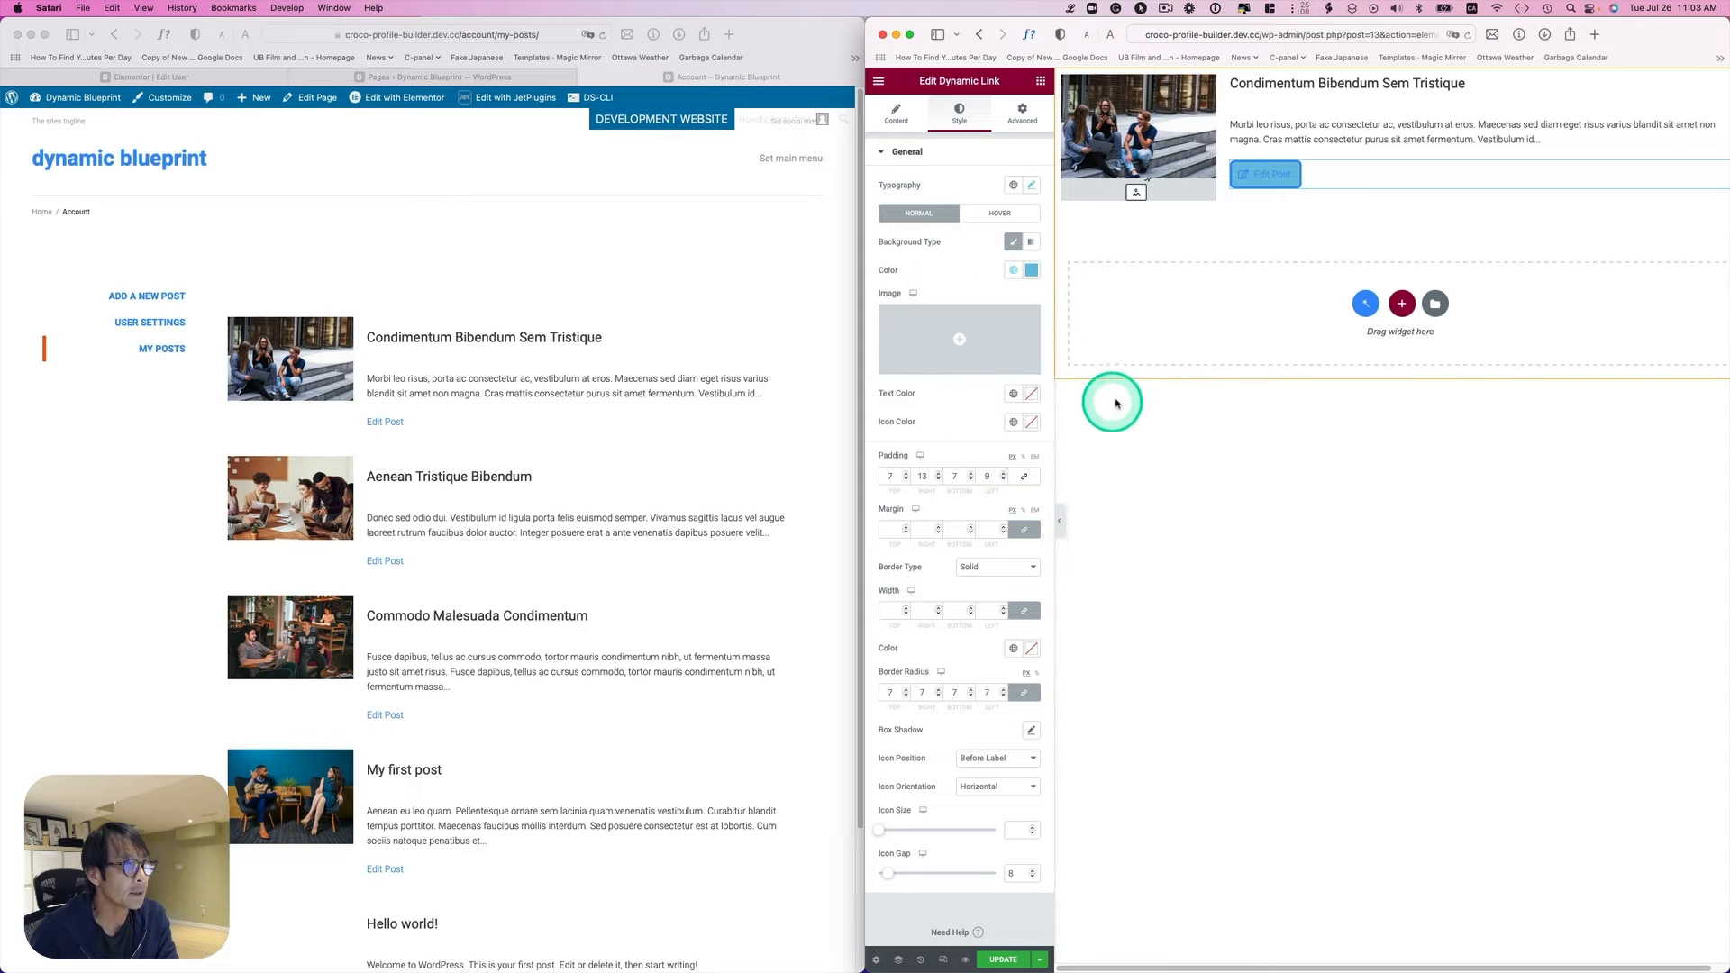
Step: Add a custom global color named White with value #fff in the site settings and save it
{"action": "left_click", "coordinate": [1014, 397]}
{"action": "left_click", "coordinate": [968, 492]}
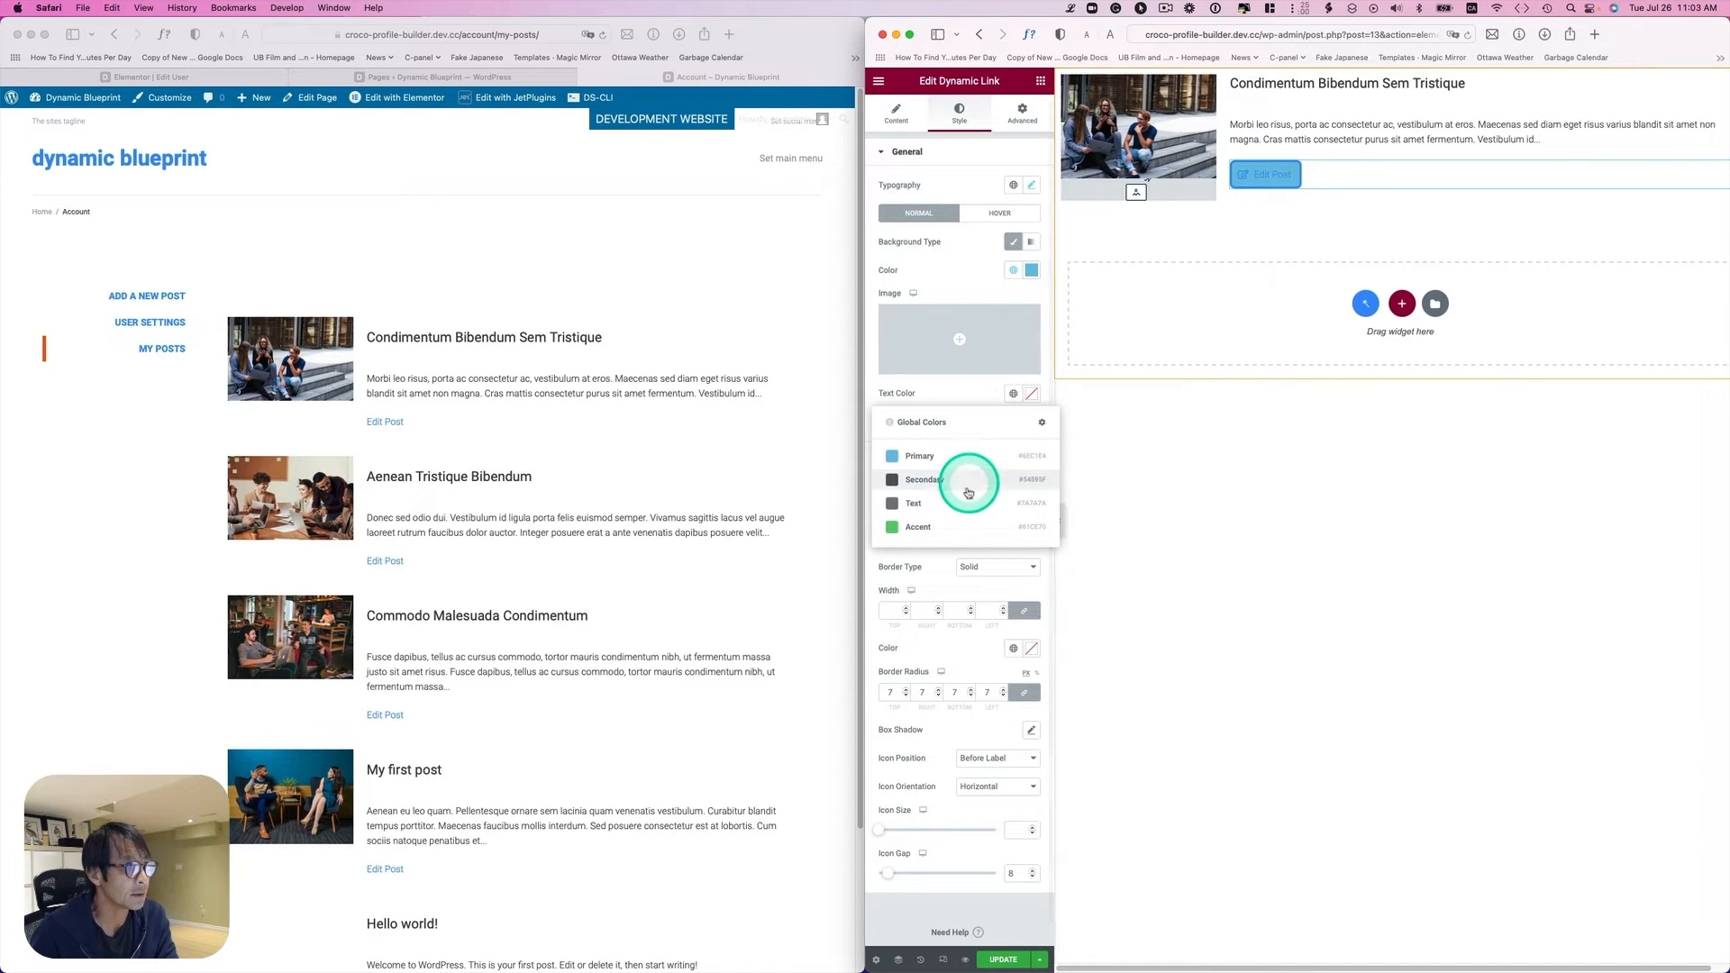
{"action": "left_click", "coordinate": [1042, 423]}
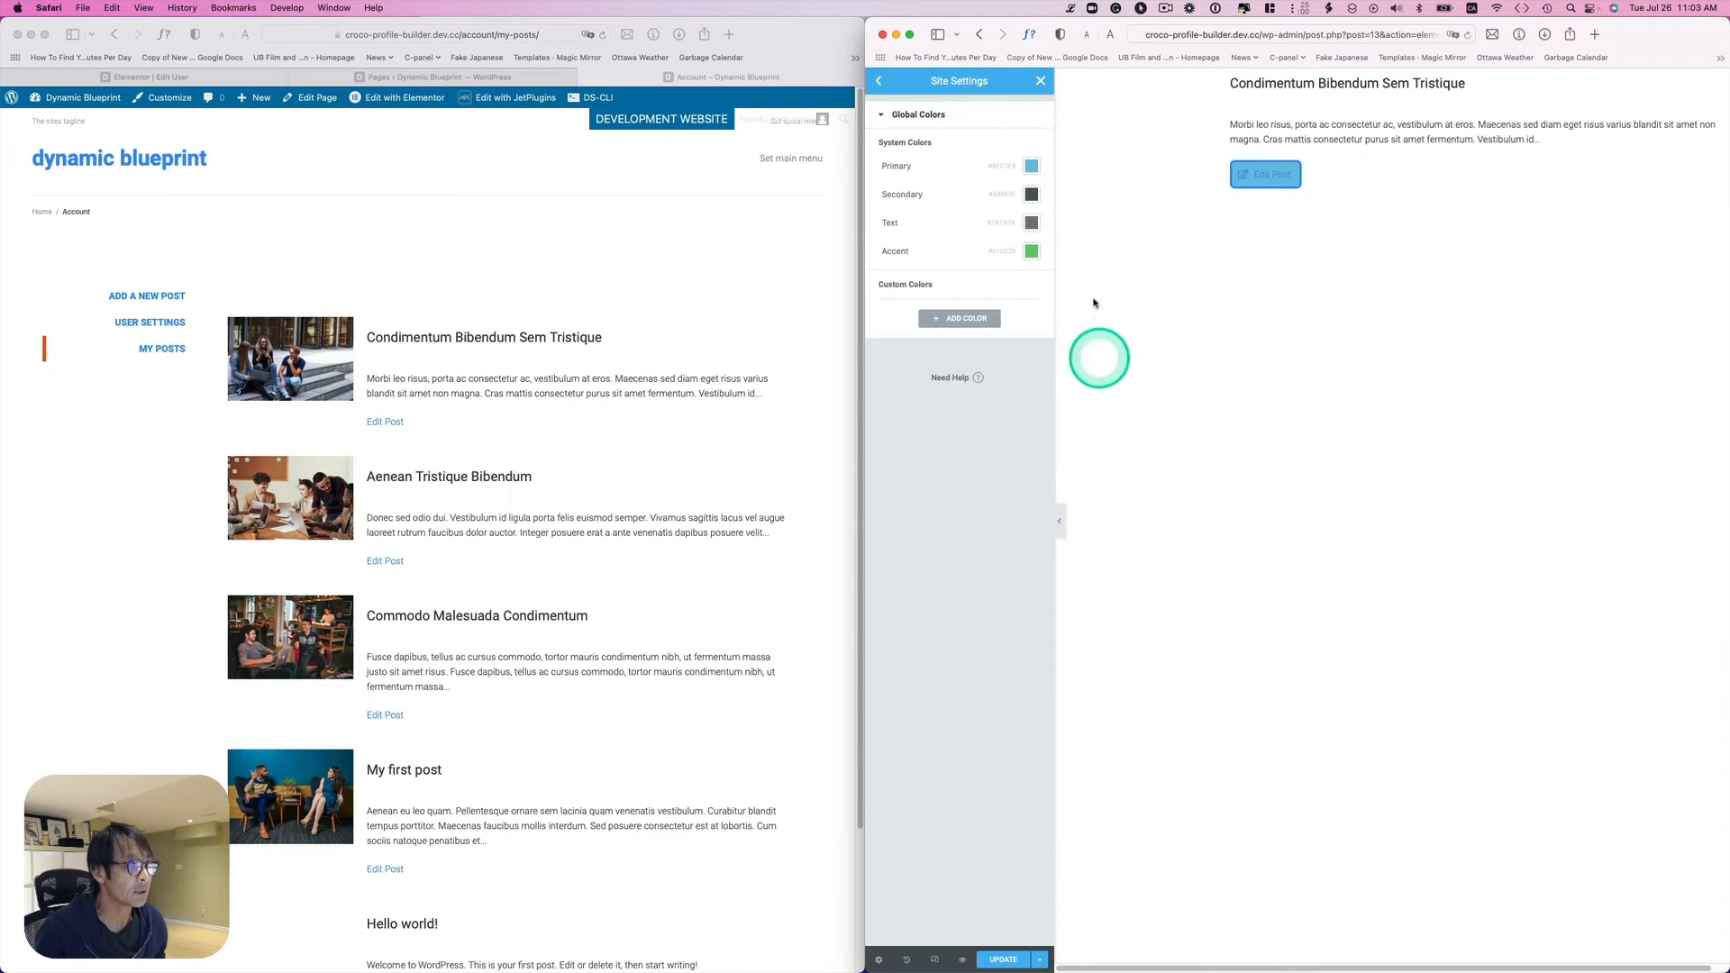
{"action": "left_click", "coordinate": [960, 318]}
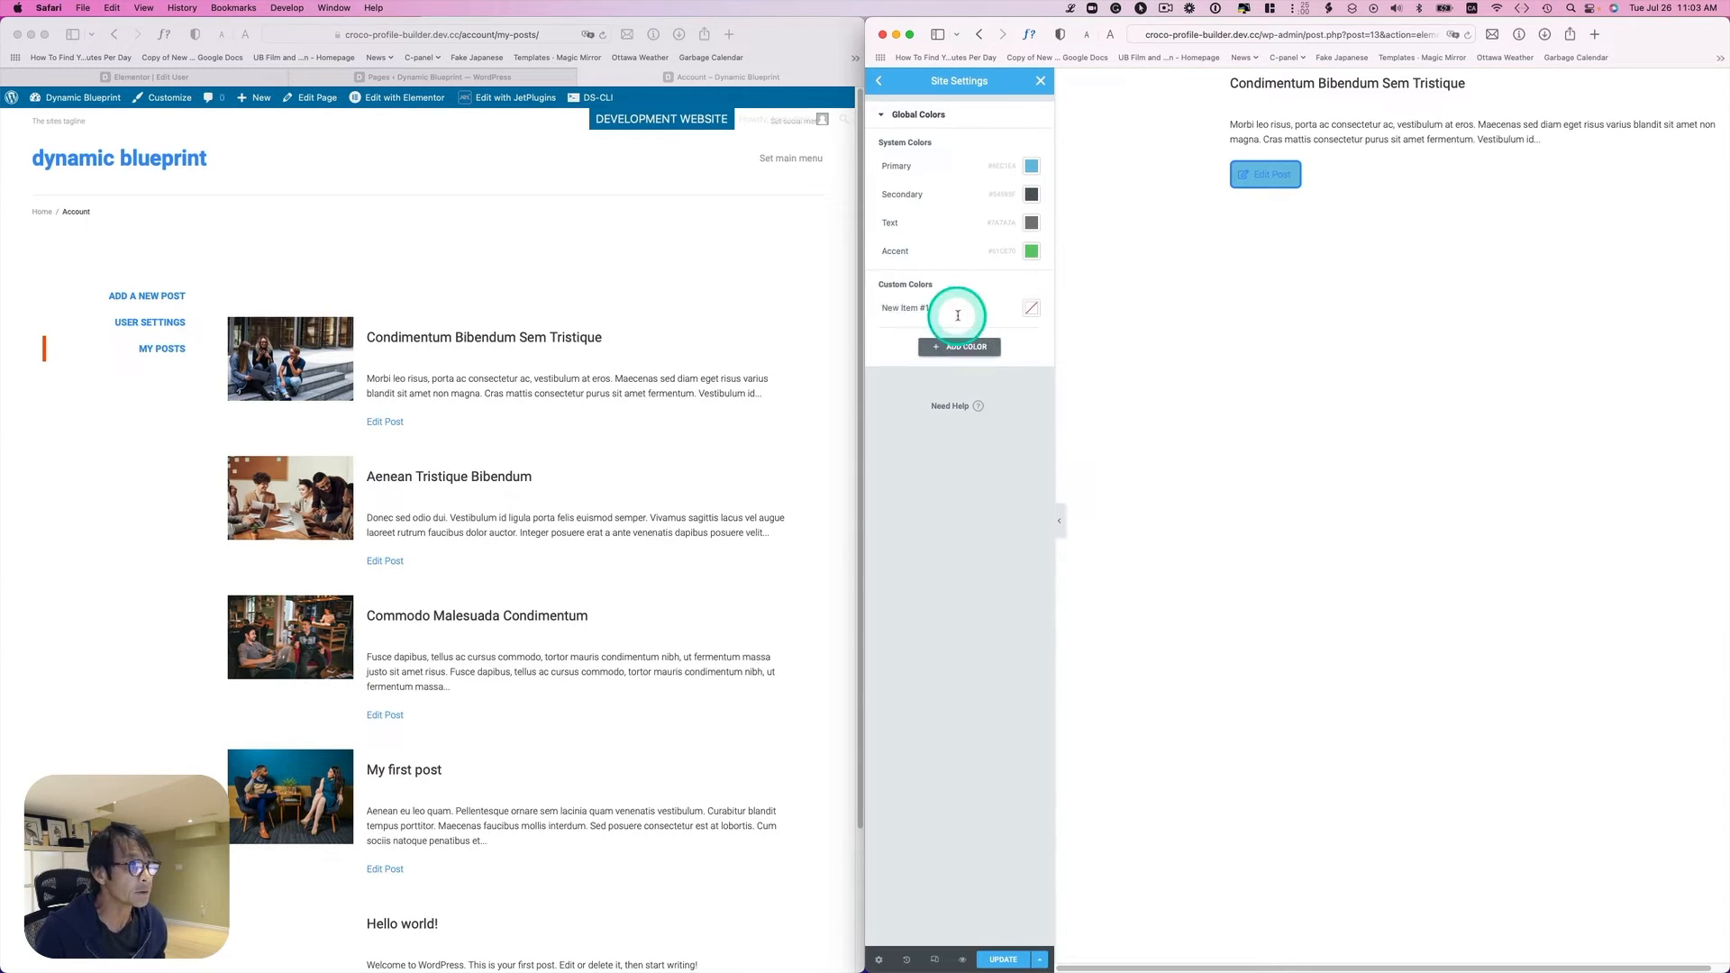
{"action": "left_click", "coordinate": [1028, 308]}
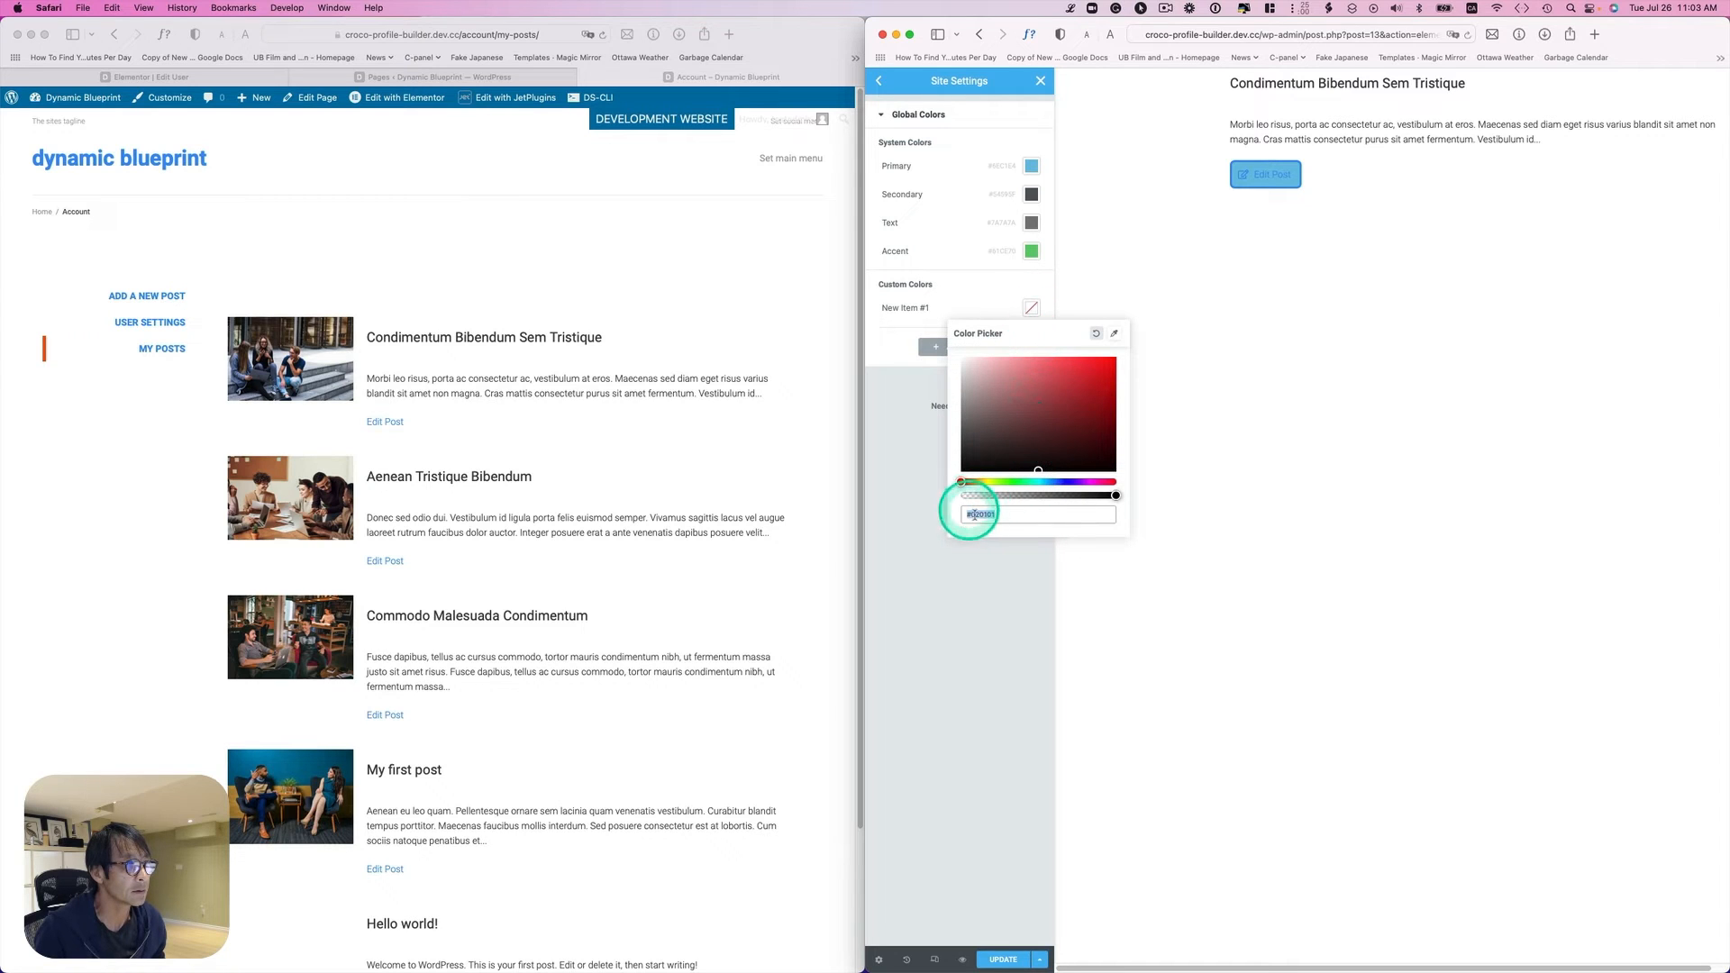
{"action": "left_click", "coordinate": [975, 515]}
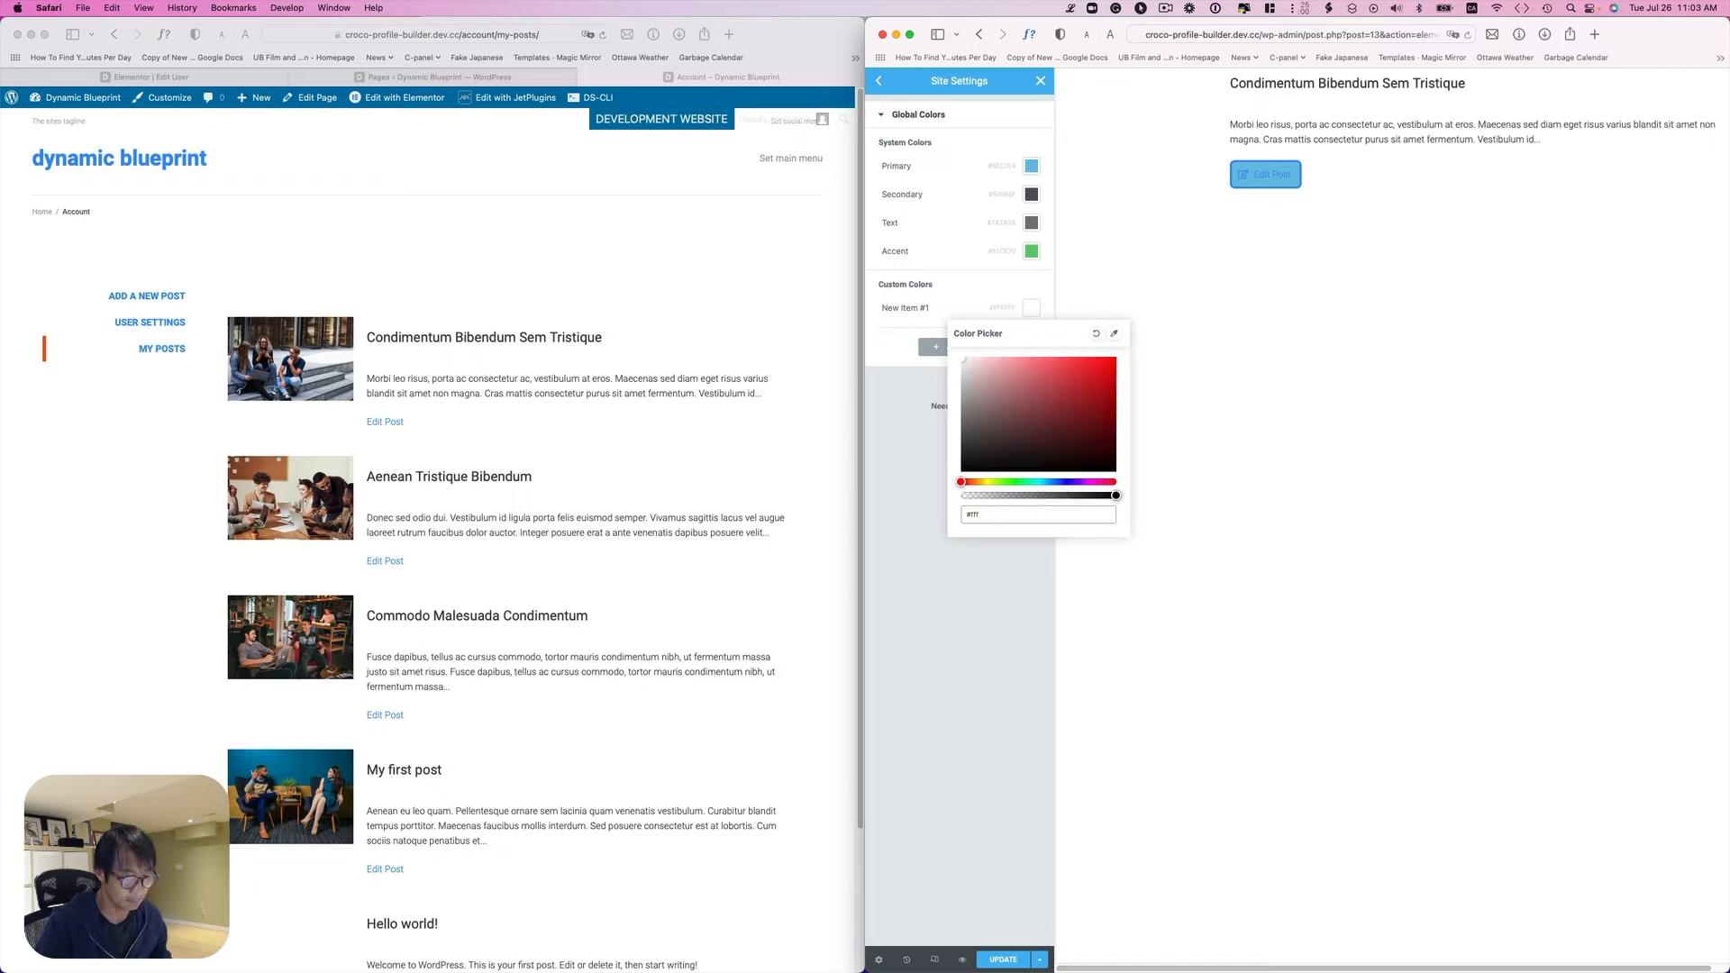
{"action": "left_click", "coordinate": [876, 468]}
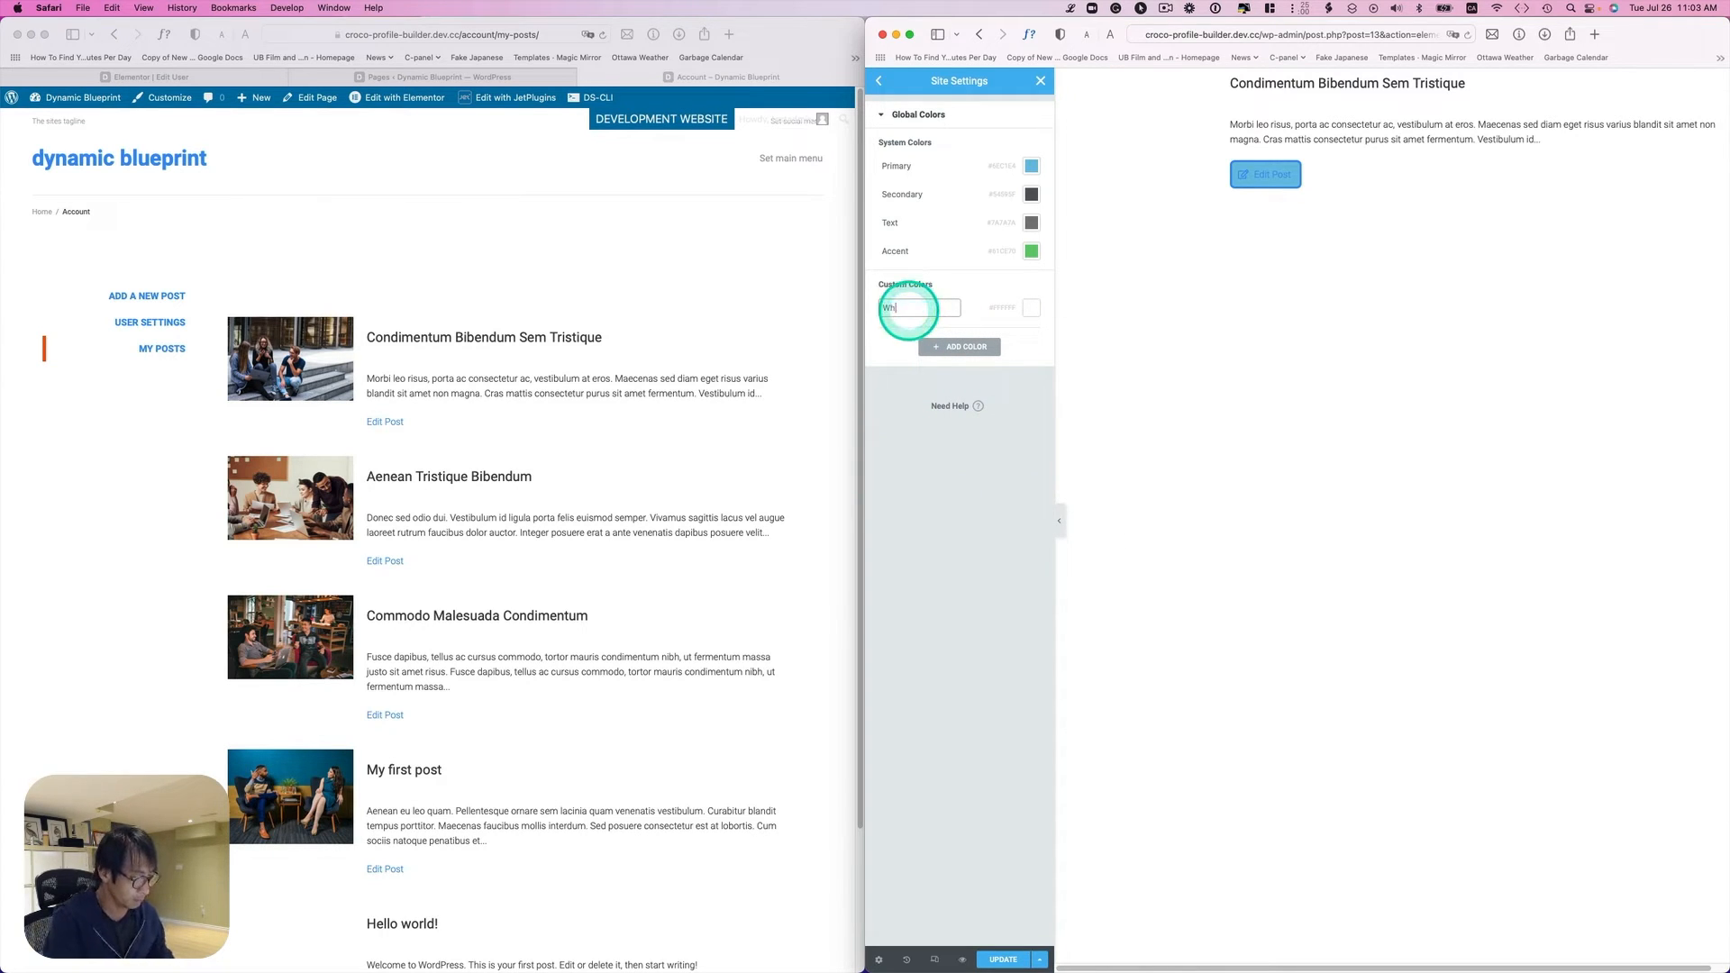
{"action": "left_click", "coordinate": [962, 347]}
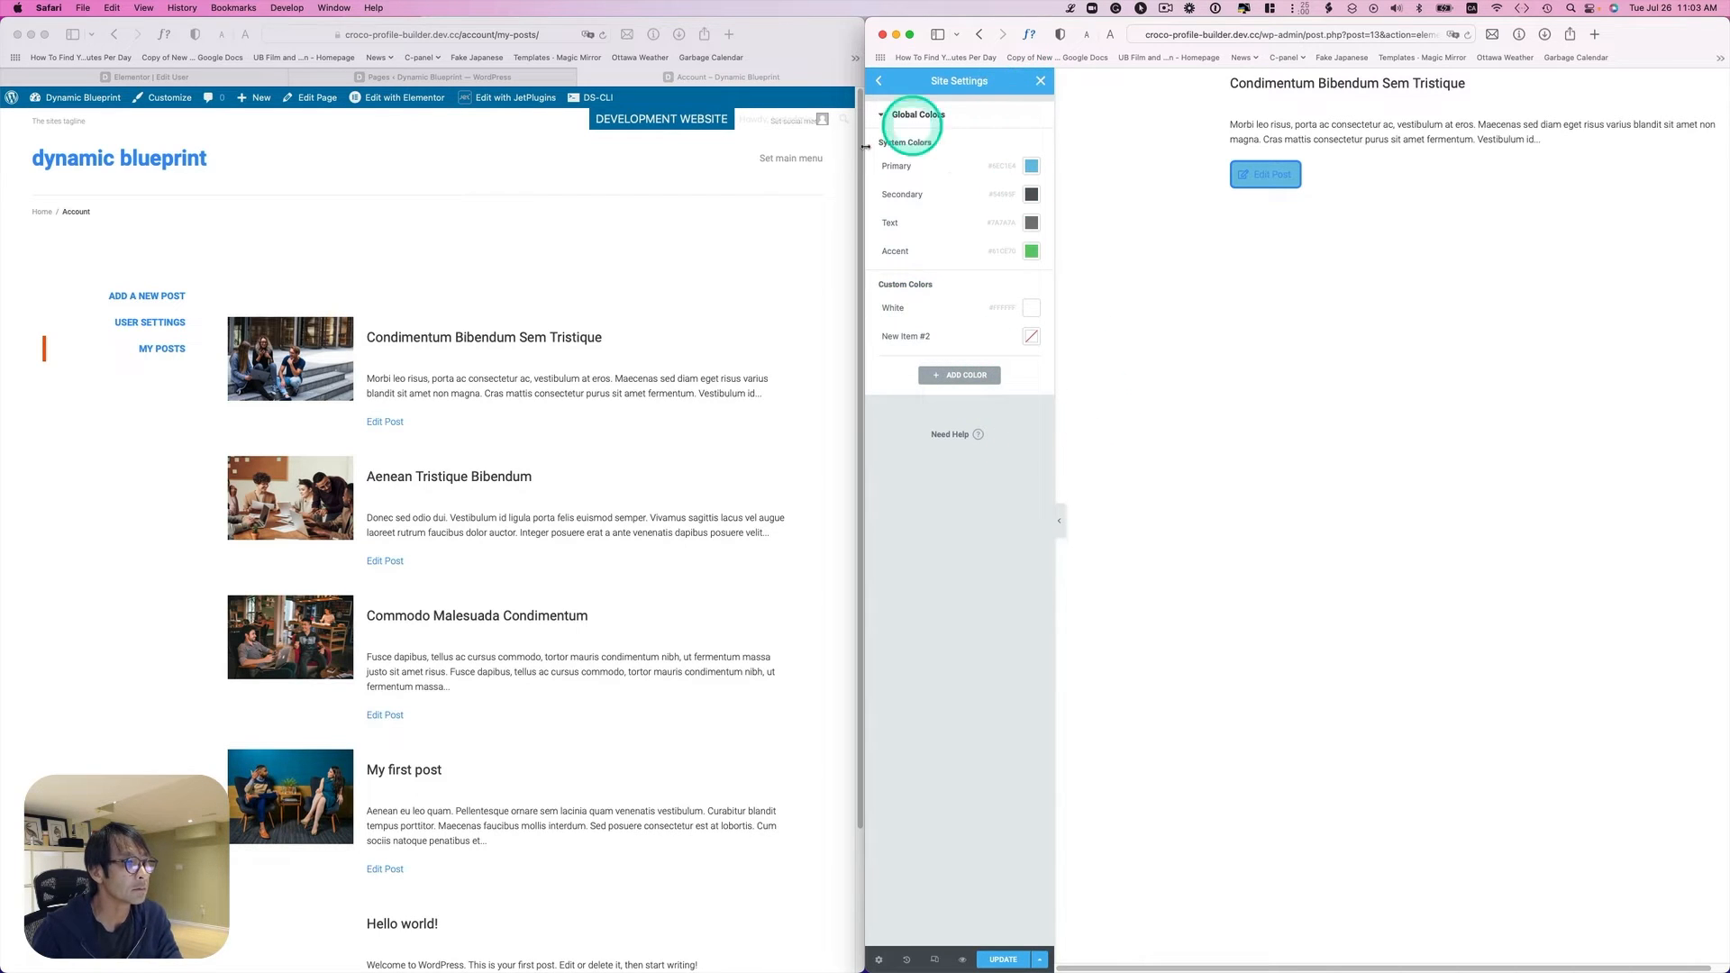
{"action": "left_click", "coordinate": [1020, 960]}
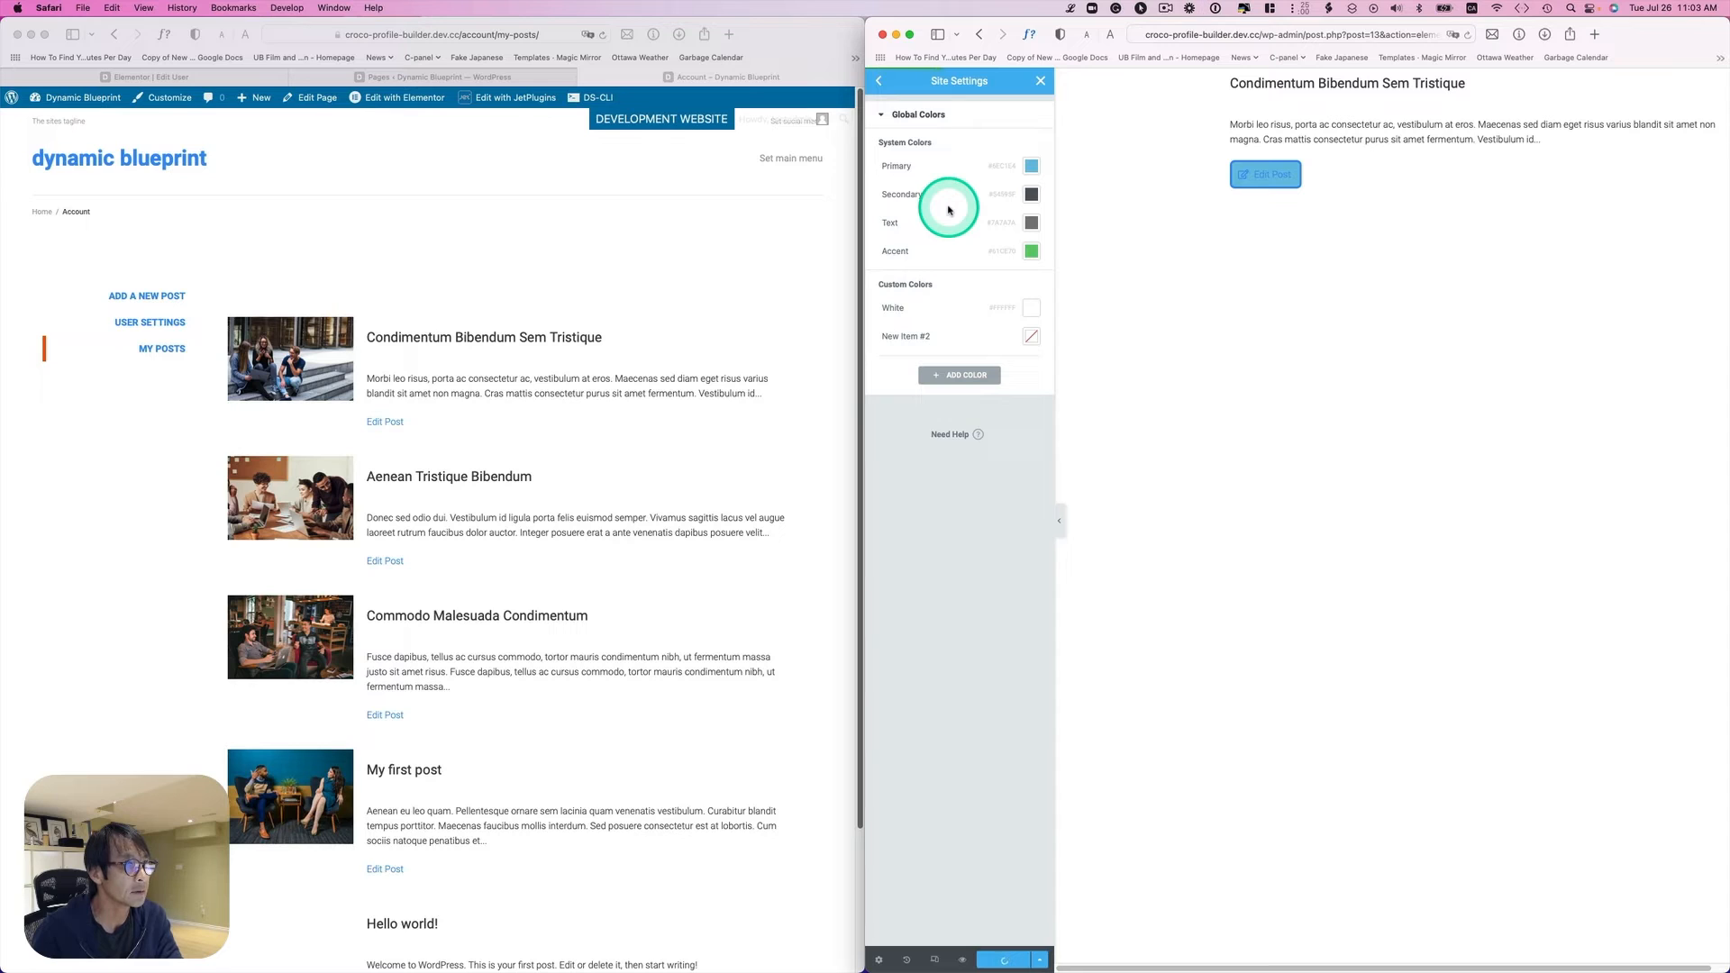
{"action": "left_click", "coordinate": [1038, 79]}
Step: Set the Edit Post link's text color to White and border color to Primary, then update the template and reload the My Posts page
{"action": "left_click", "coordinate": [941, 502]}
{"action": "left_click", "coordinate": [1264, 288]}
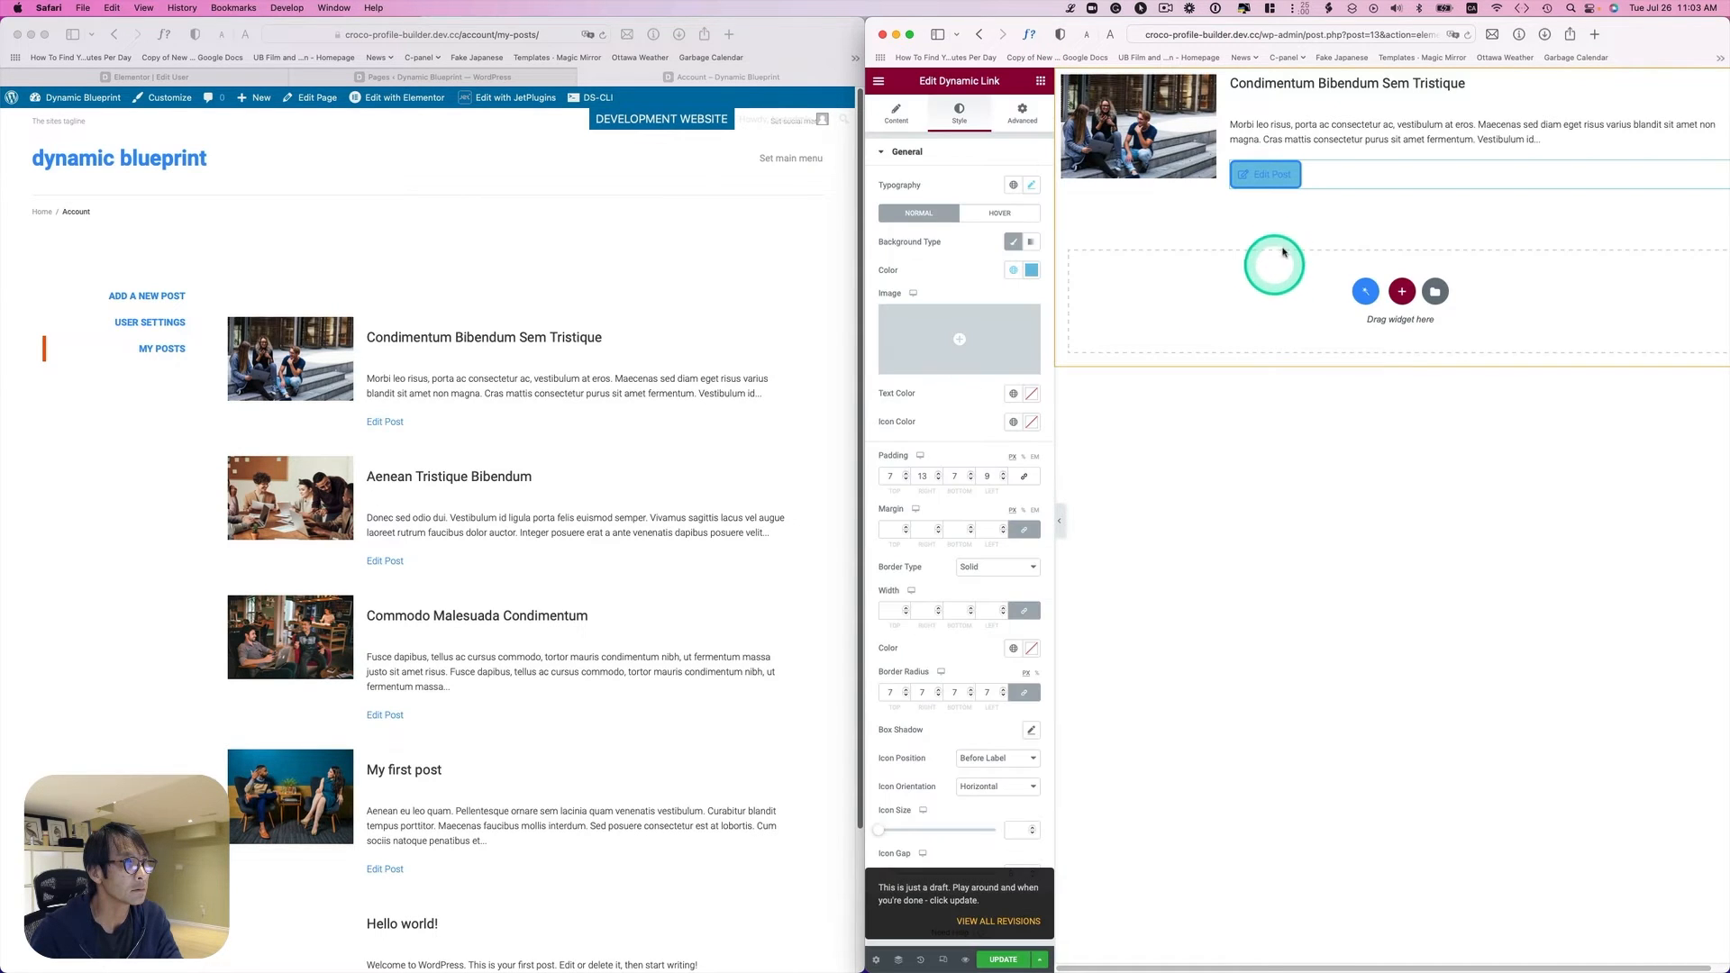
{"action": "left_click", "coordinate": [1012, 393]}
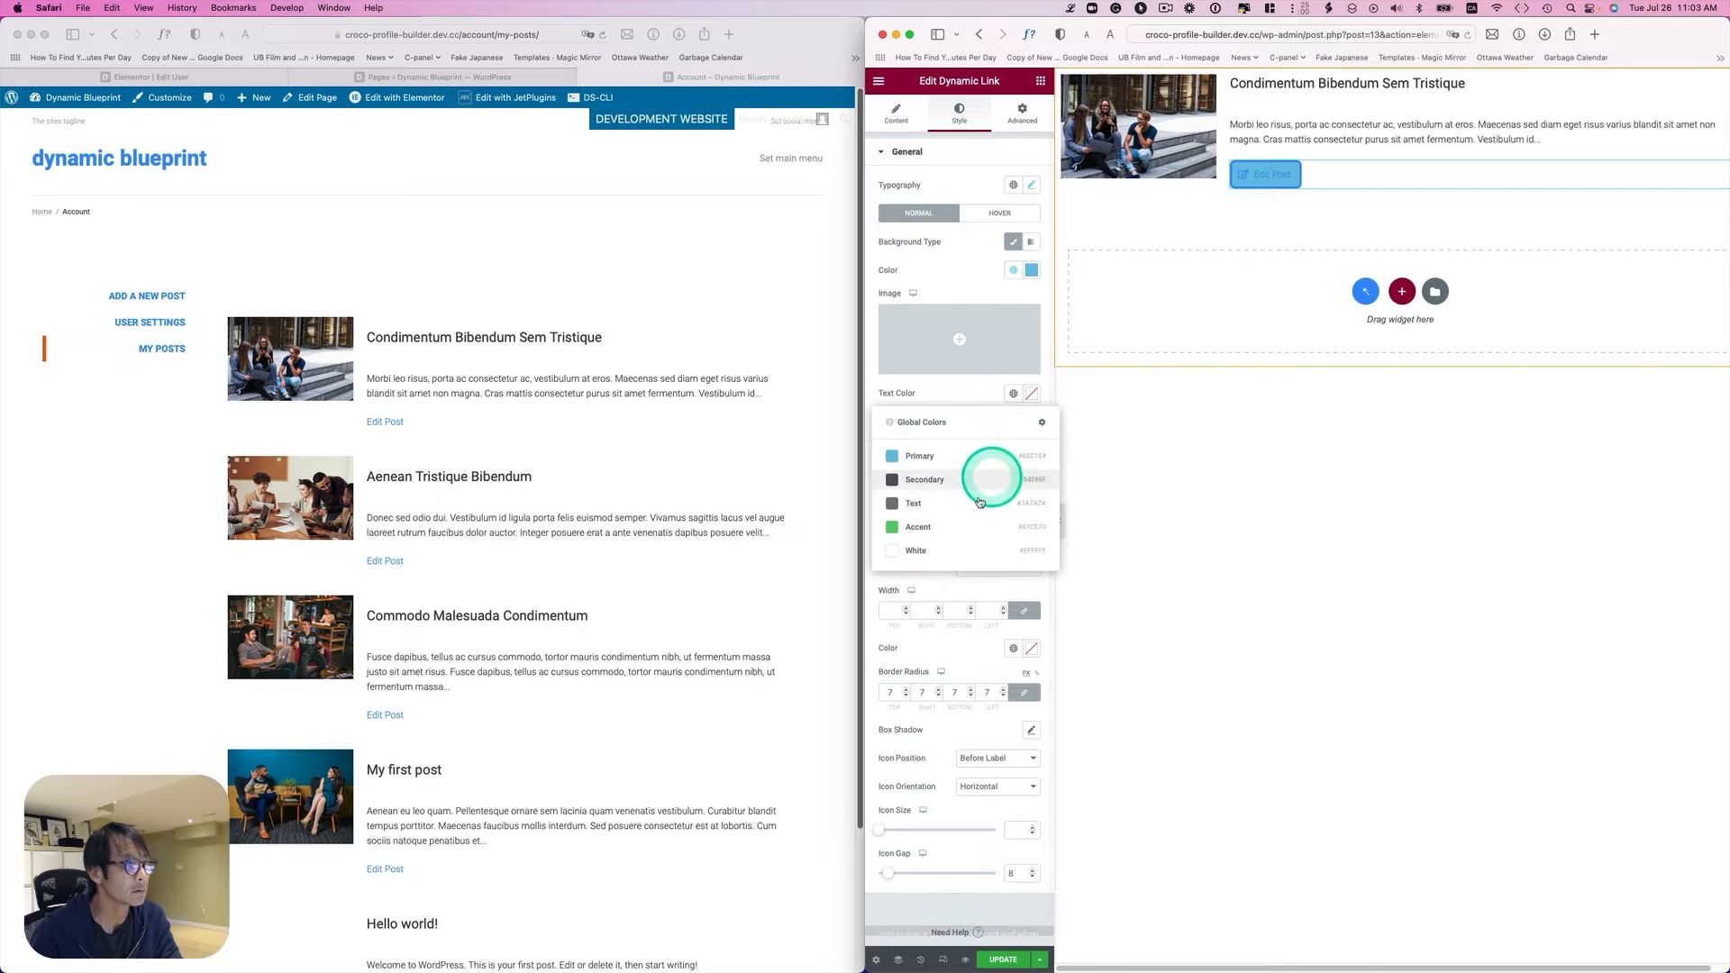
{"action": "left_click", "coordinate": [954, 544]}
{"action": "left_click", "coordinate": [1013, 649]}
{"action": "left_click", "coordinate": [937, 708]}
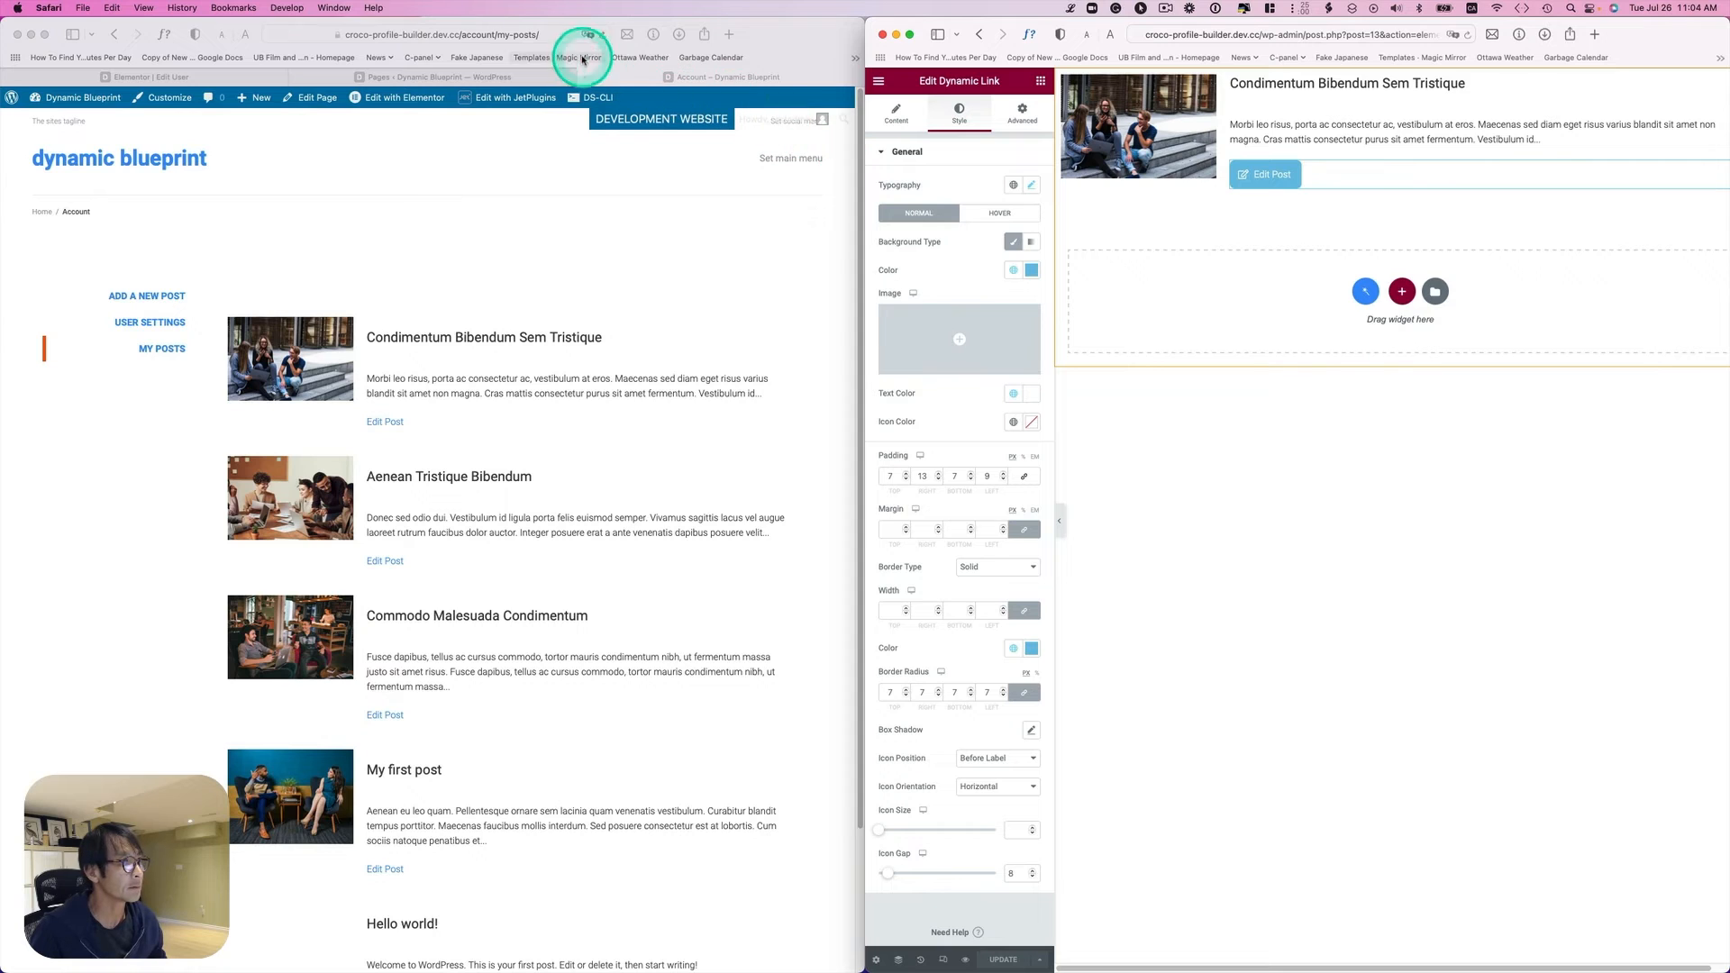
{"action": "left_click", "coordinate": [603, 36]}
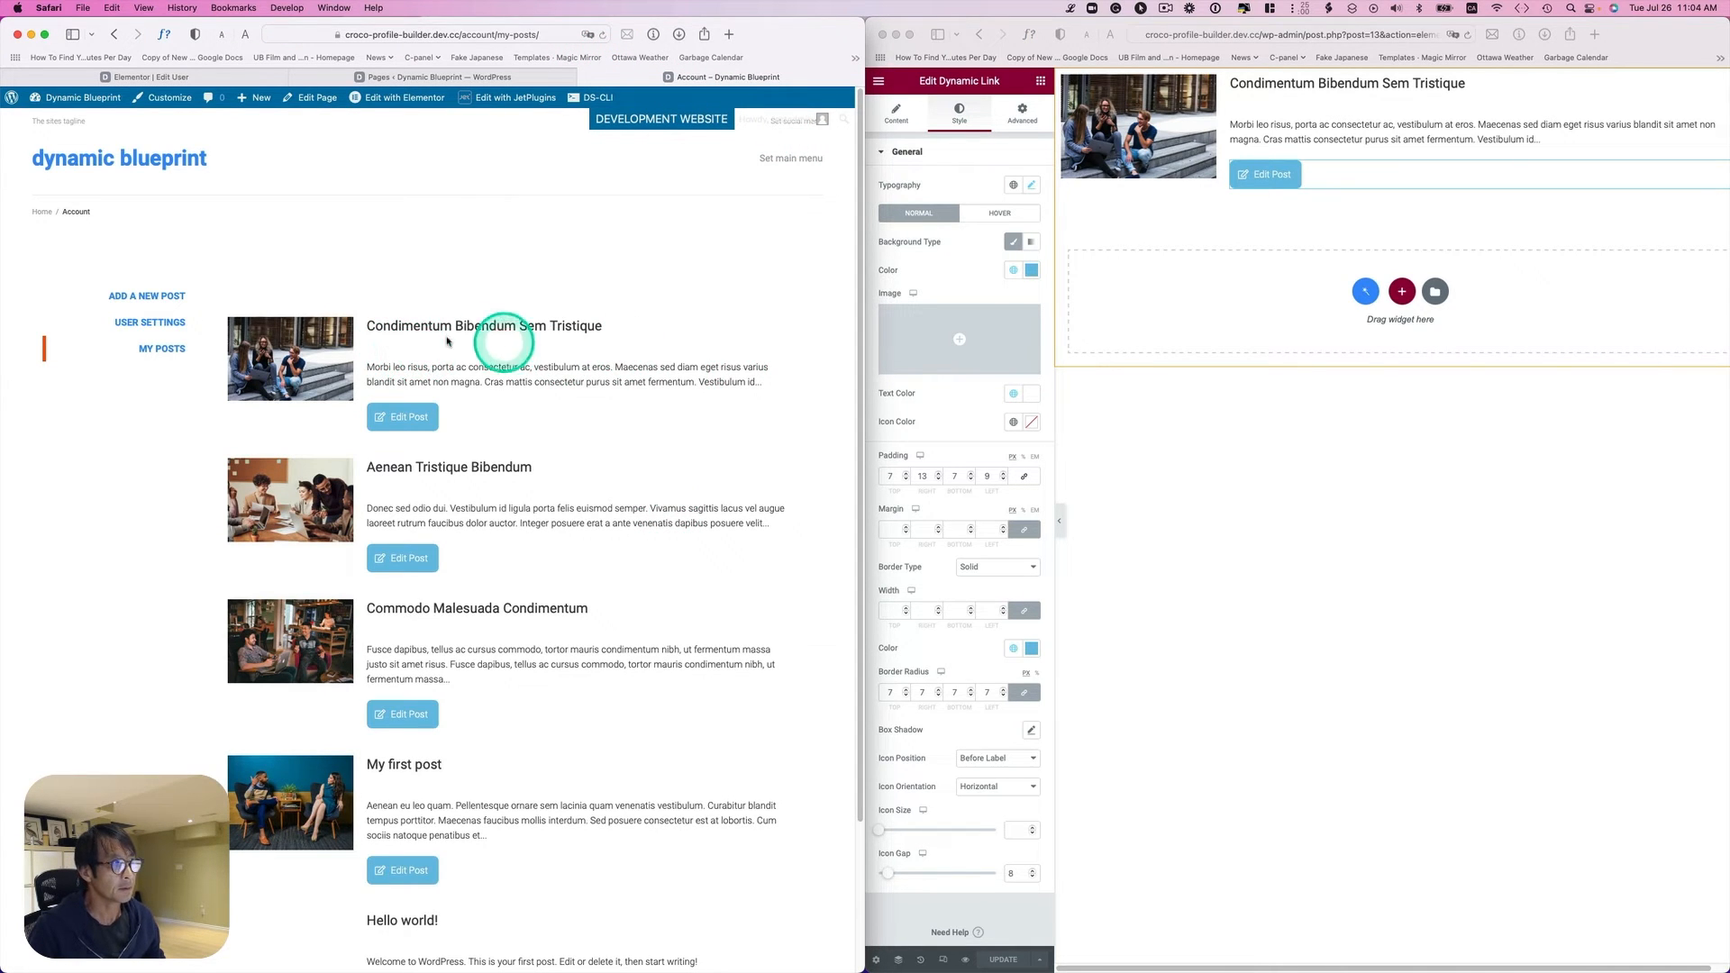
Step: Set the post excerpt field's top margin to -25 px, update the listing template and reload the My Posts page
{"action": "left_click", "coordinate": [1261, 129]}
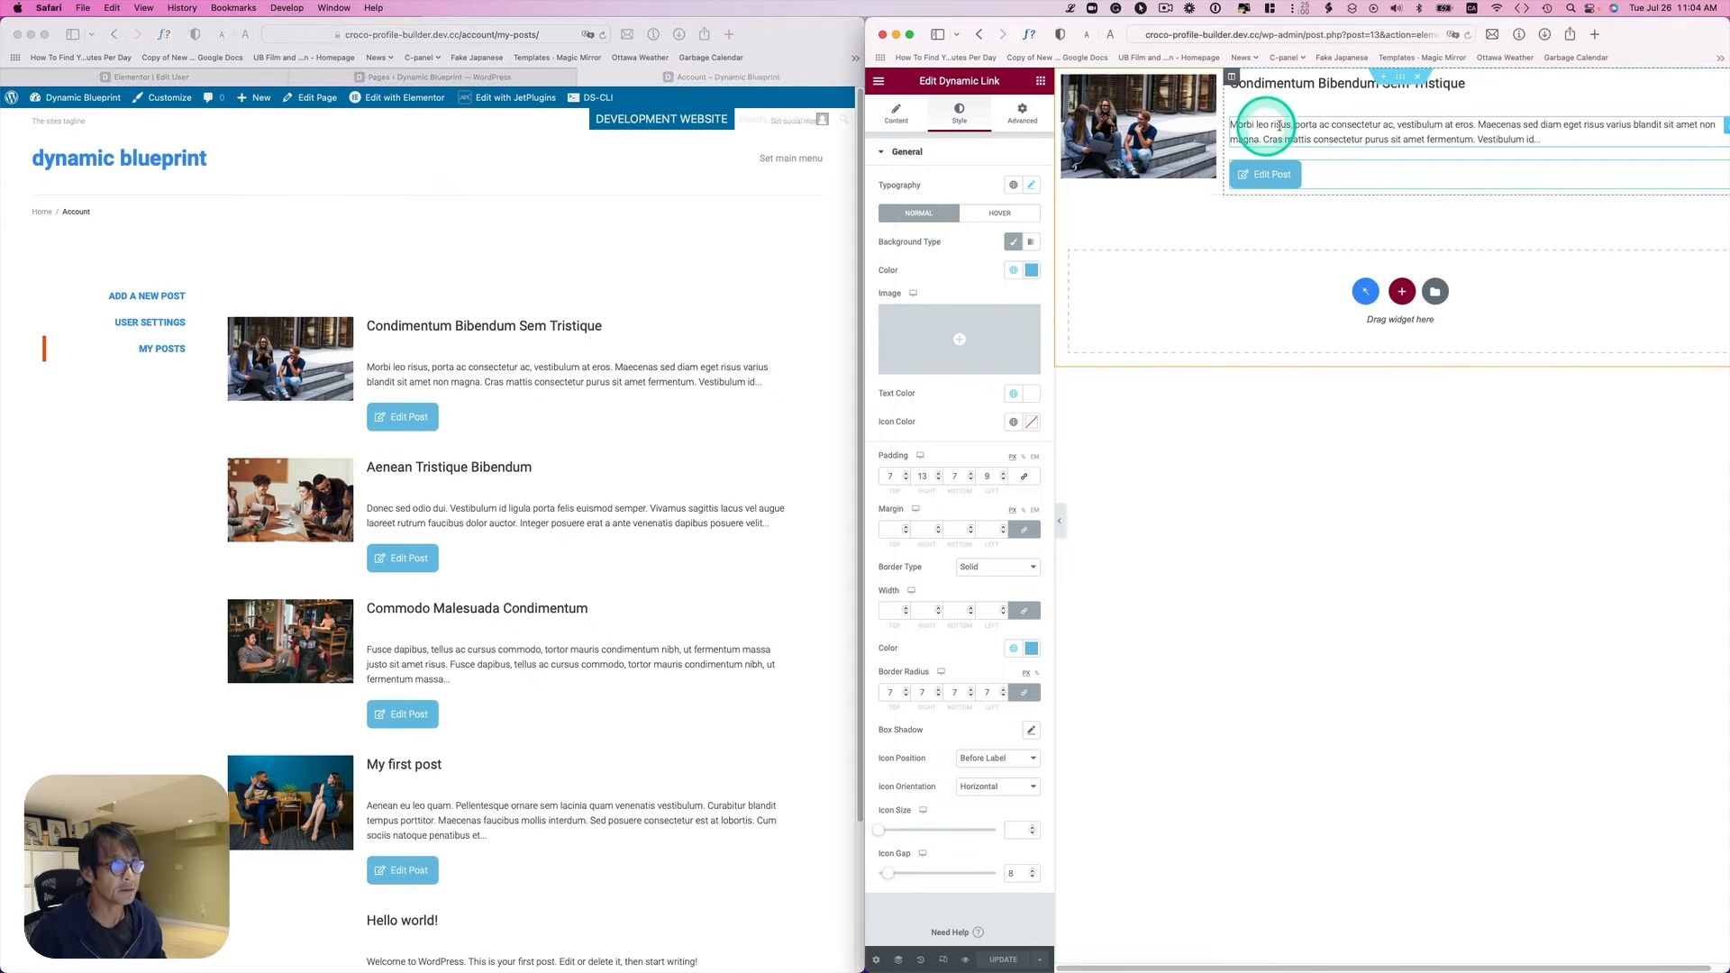
{"action": "left_click", "coordinate": [1324, 140]}
{"action": "left_click", "coordinate": [1027, 114]}
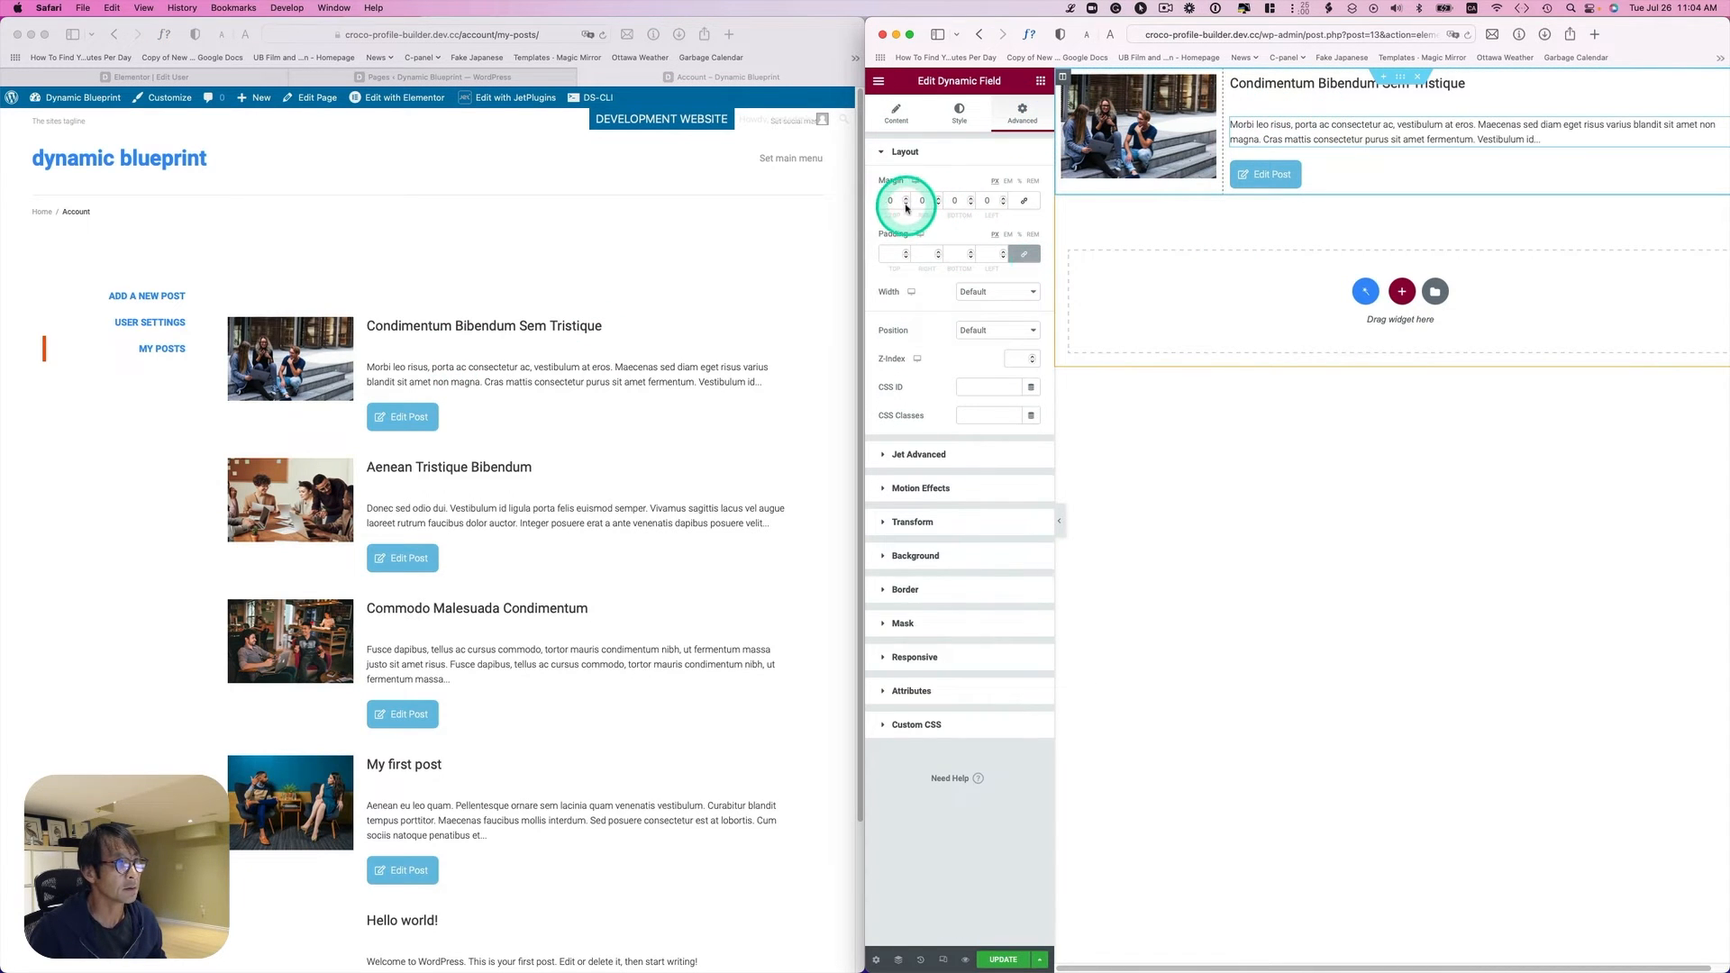
{"action": "left_click_drag", "start_coordinate": [906, 207], "coordinate": [906, 206]}
{"action": "left_click", "coordinate": [1010, 957]}
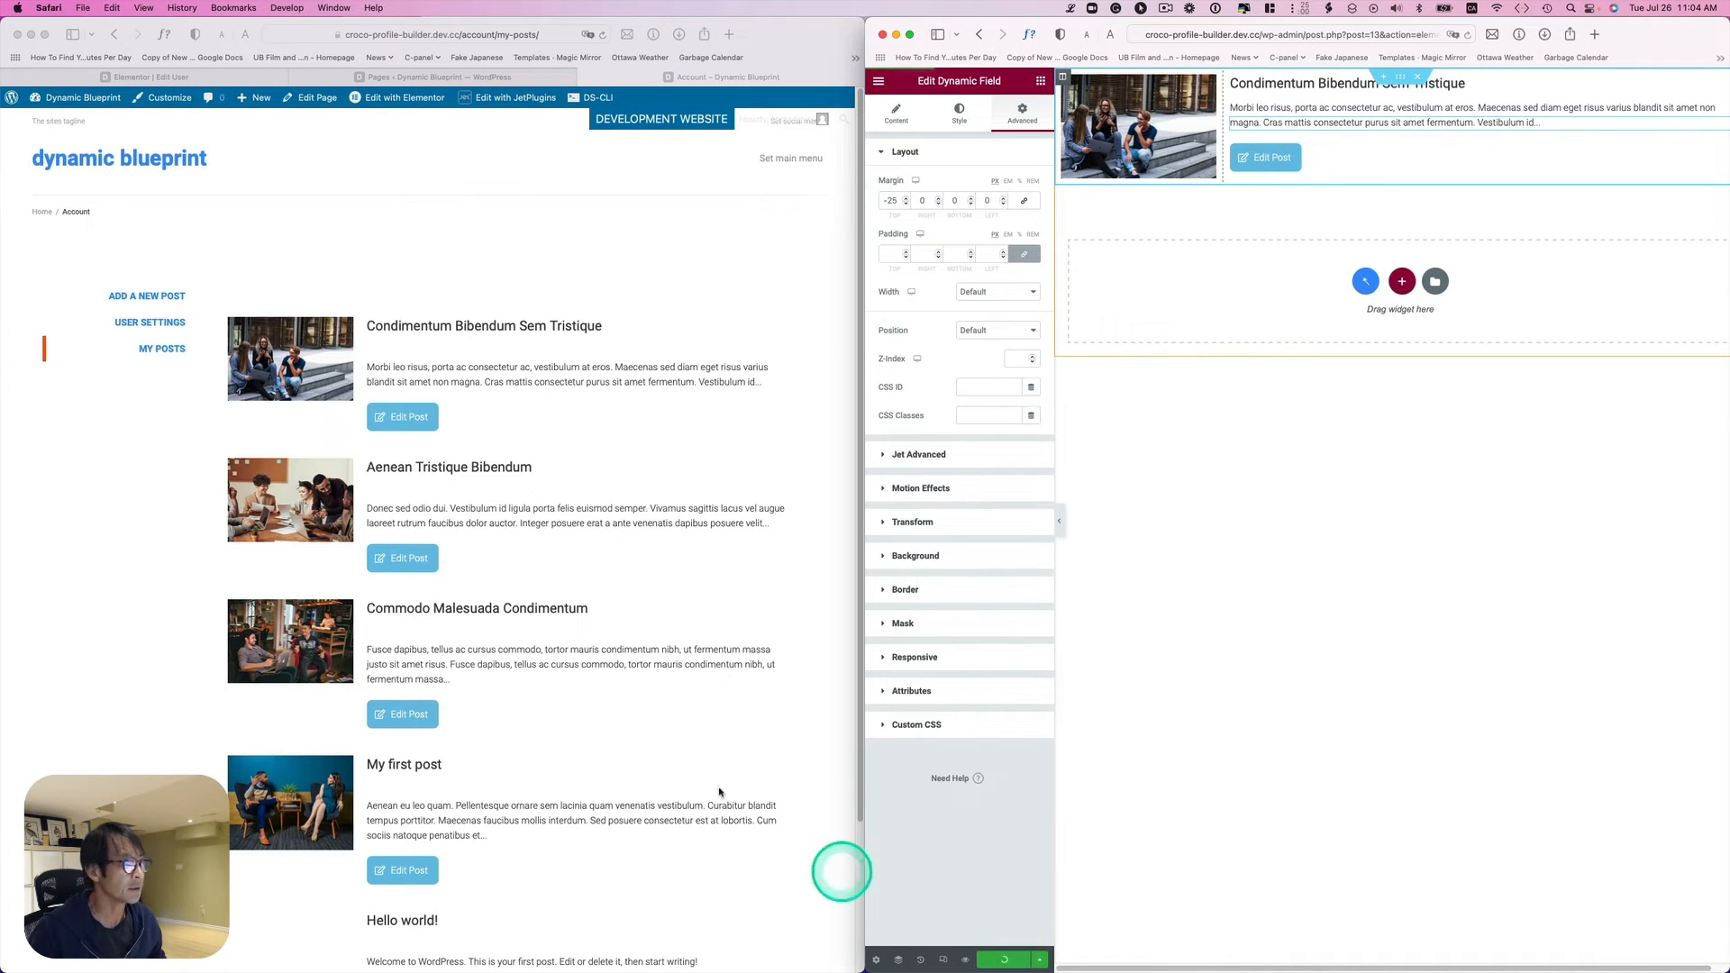
{"action": "left_click", "coordinate": [602, 34]}
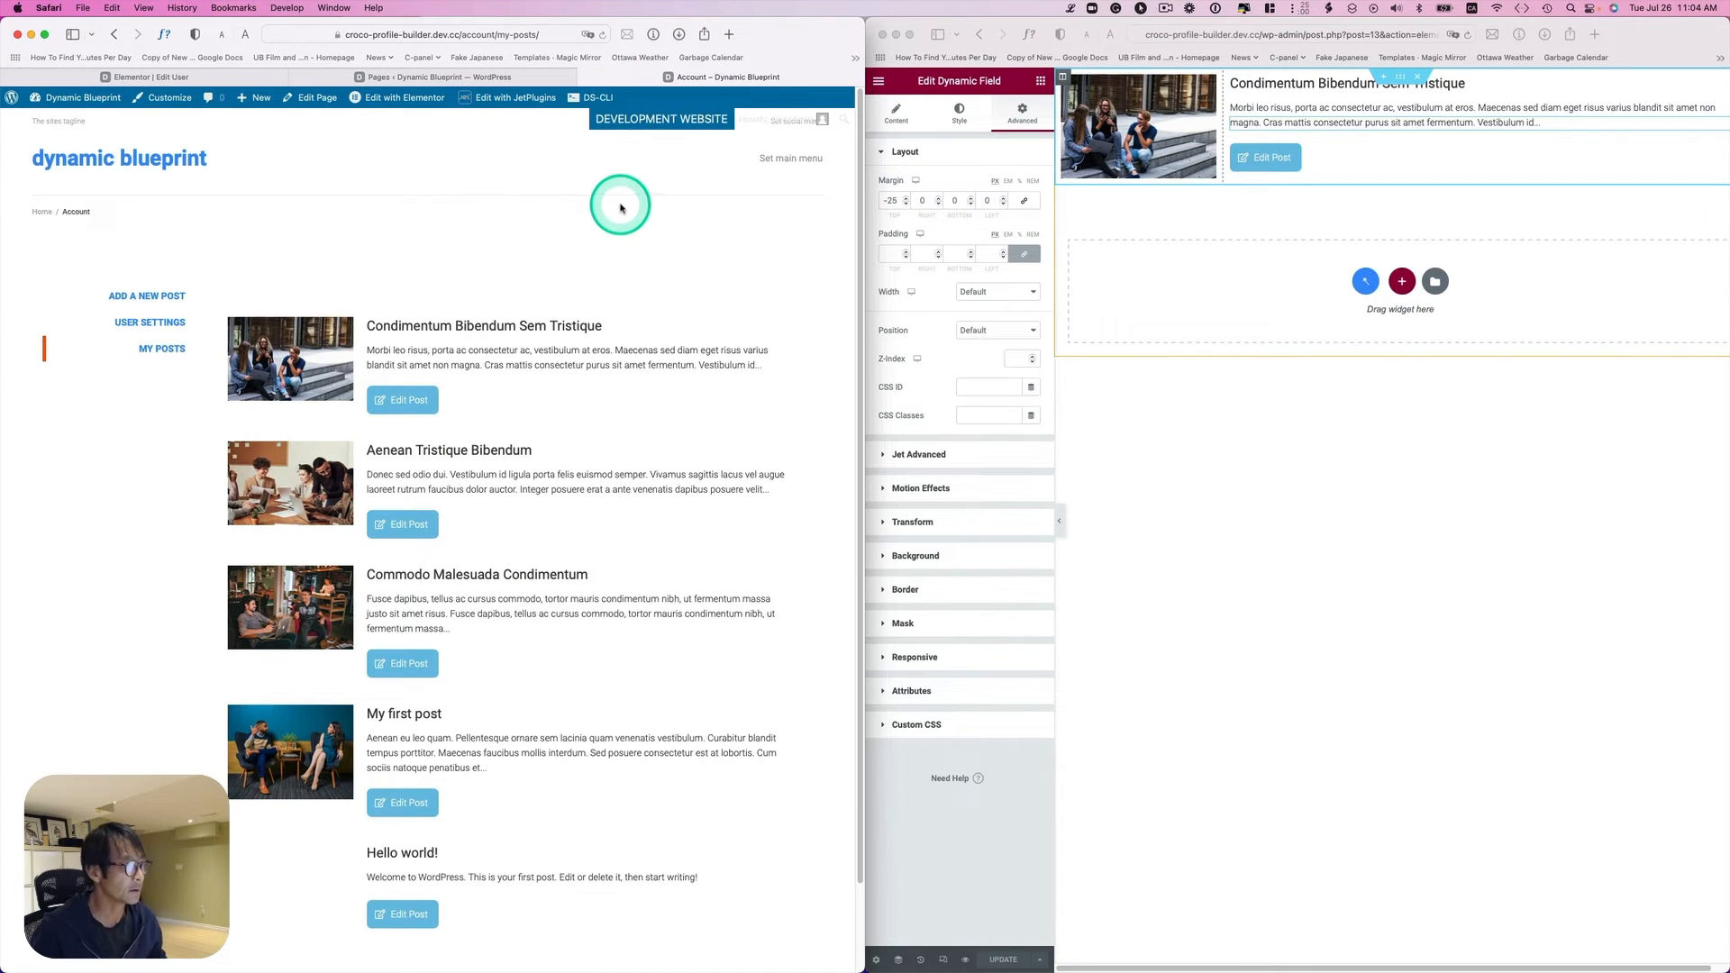
Step: Enlarge the browser window, open the first post's front-end edit form and replace its title with "Ipsum Fringilla Lorem Inceptos"
{"action": "double_click", "coordinate": [791, 30]}
{"action": "left_click_drag", "start_coordinate": [985, 34], "coordinate": [1005, 33]}
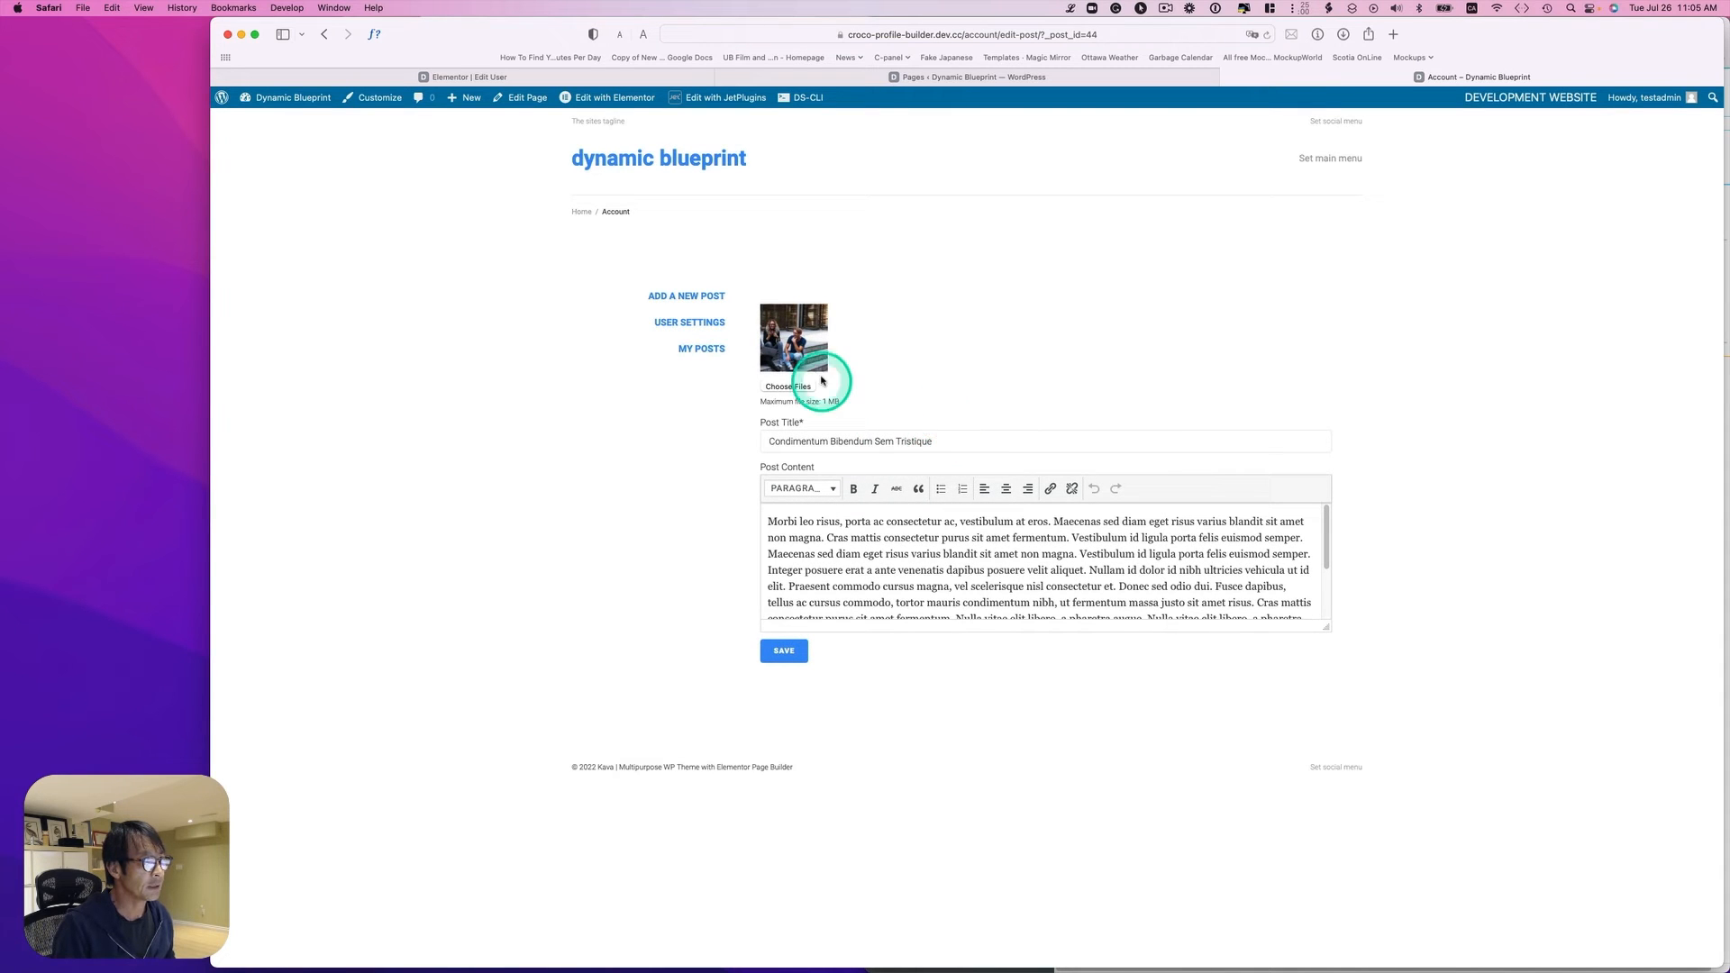
{"action": "mouse_move", "coordinate": [812, 336]}
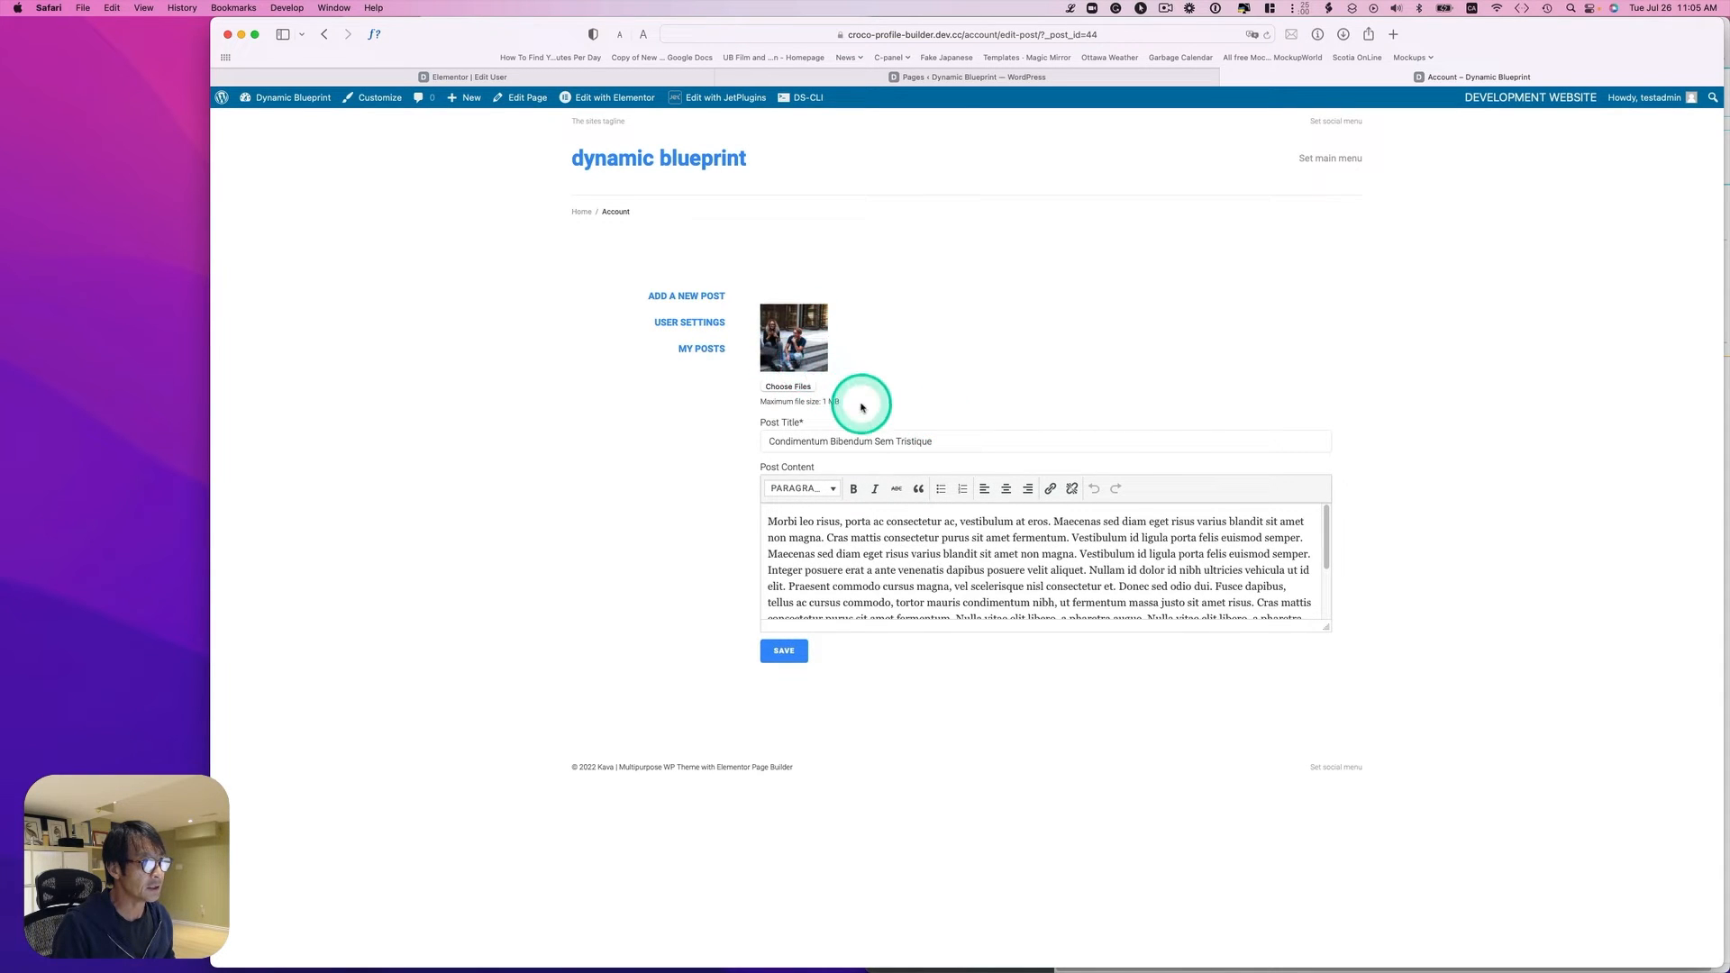
{"action": "left_click", "coordinate": [971, 441]}
{"action": "left_click_drag", "start_coordinate": [948, 436], "coordinate": [699, 436]}
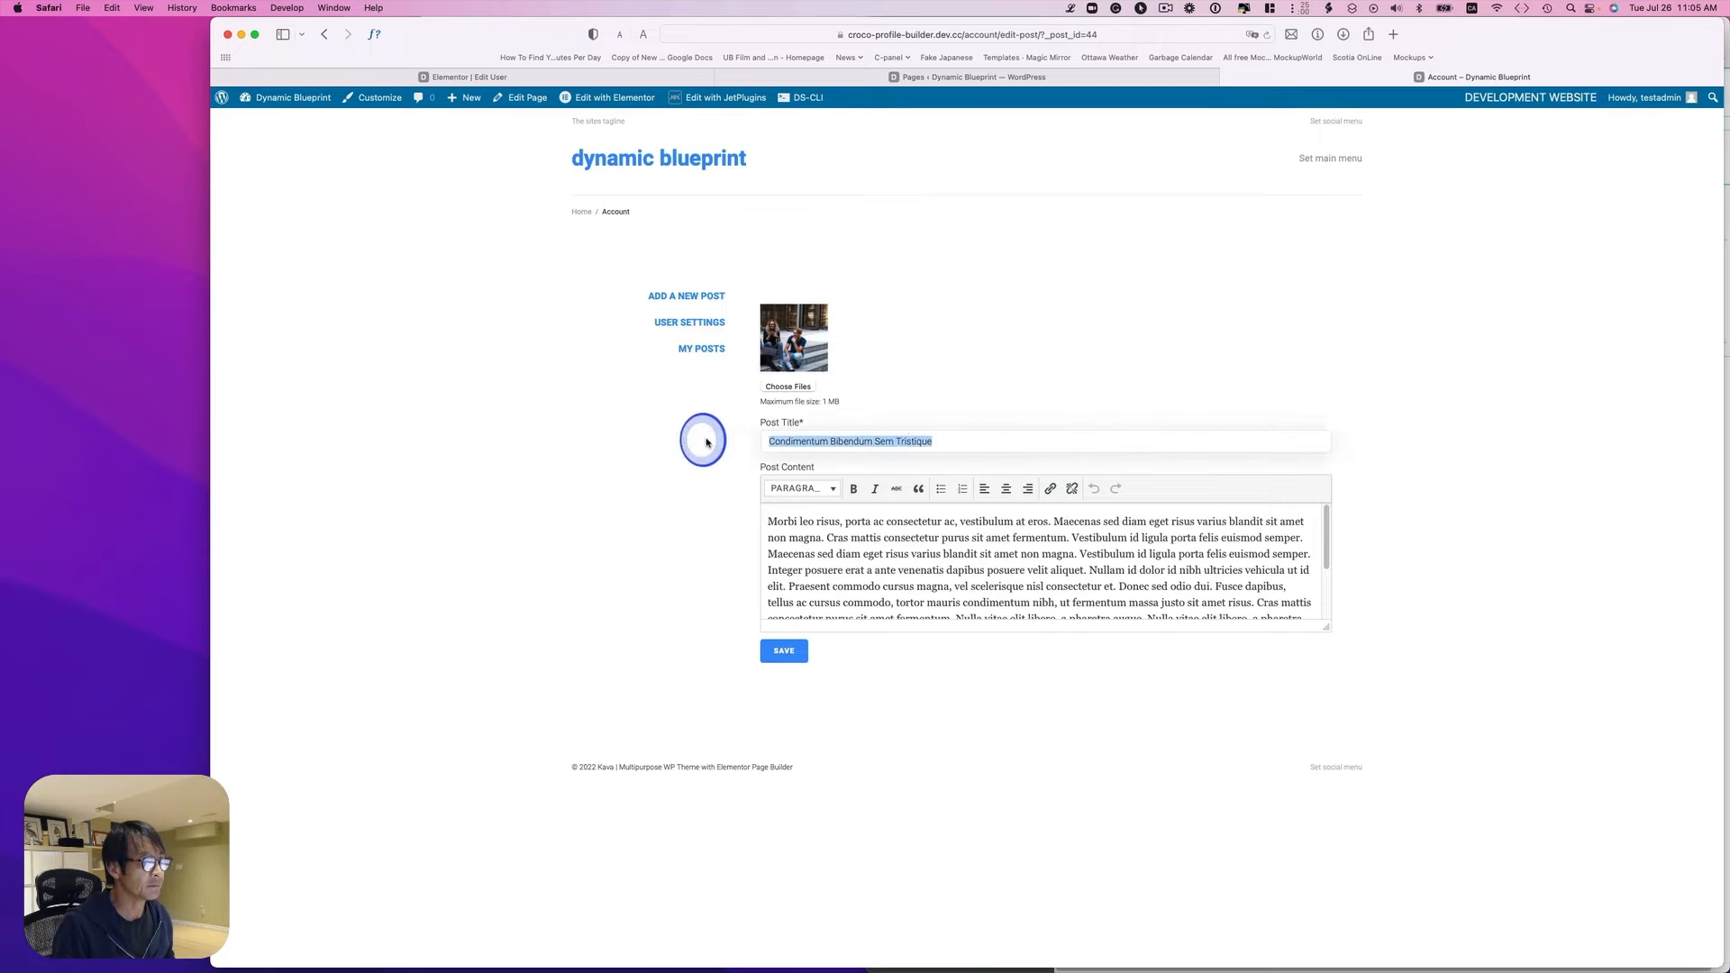
{"action": "left_click", "coordinate": [1071, 17]}
{"action": "left_click", "coordinate": [940, 441]}
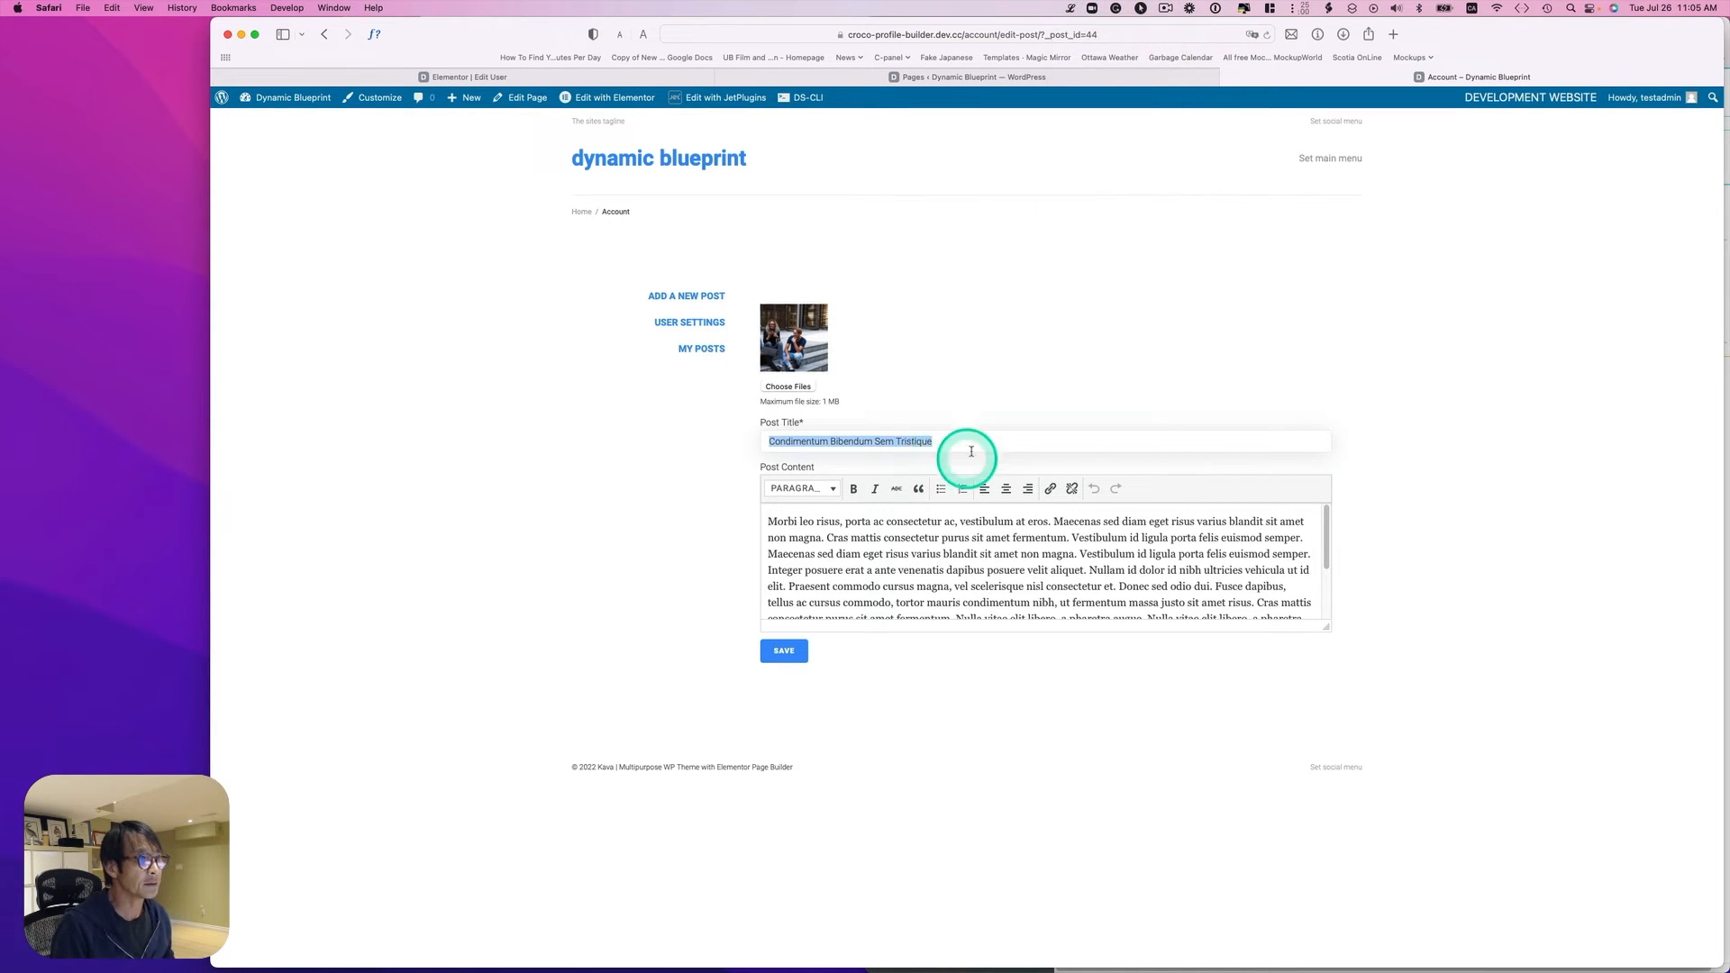
{"action": "left_click_drag", "start_coordinate": [940, 441], "coordinate": [743, 455]}
{"action": "type", "text": "Ipsum Fringilla Lorem Inceptos"}
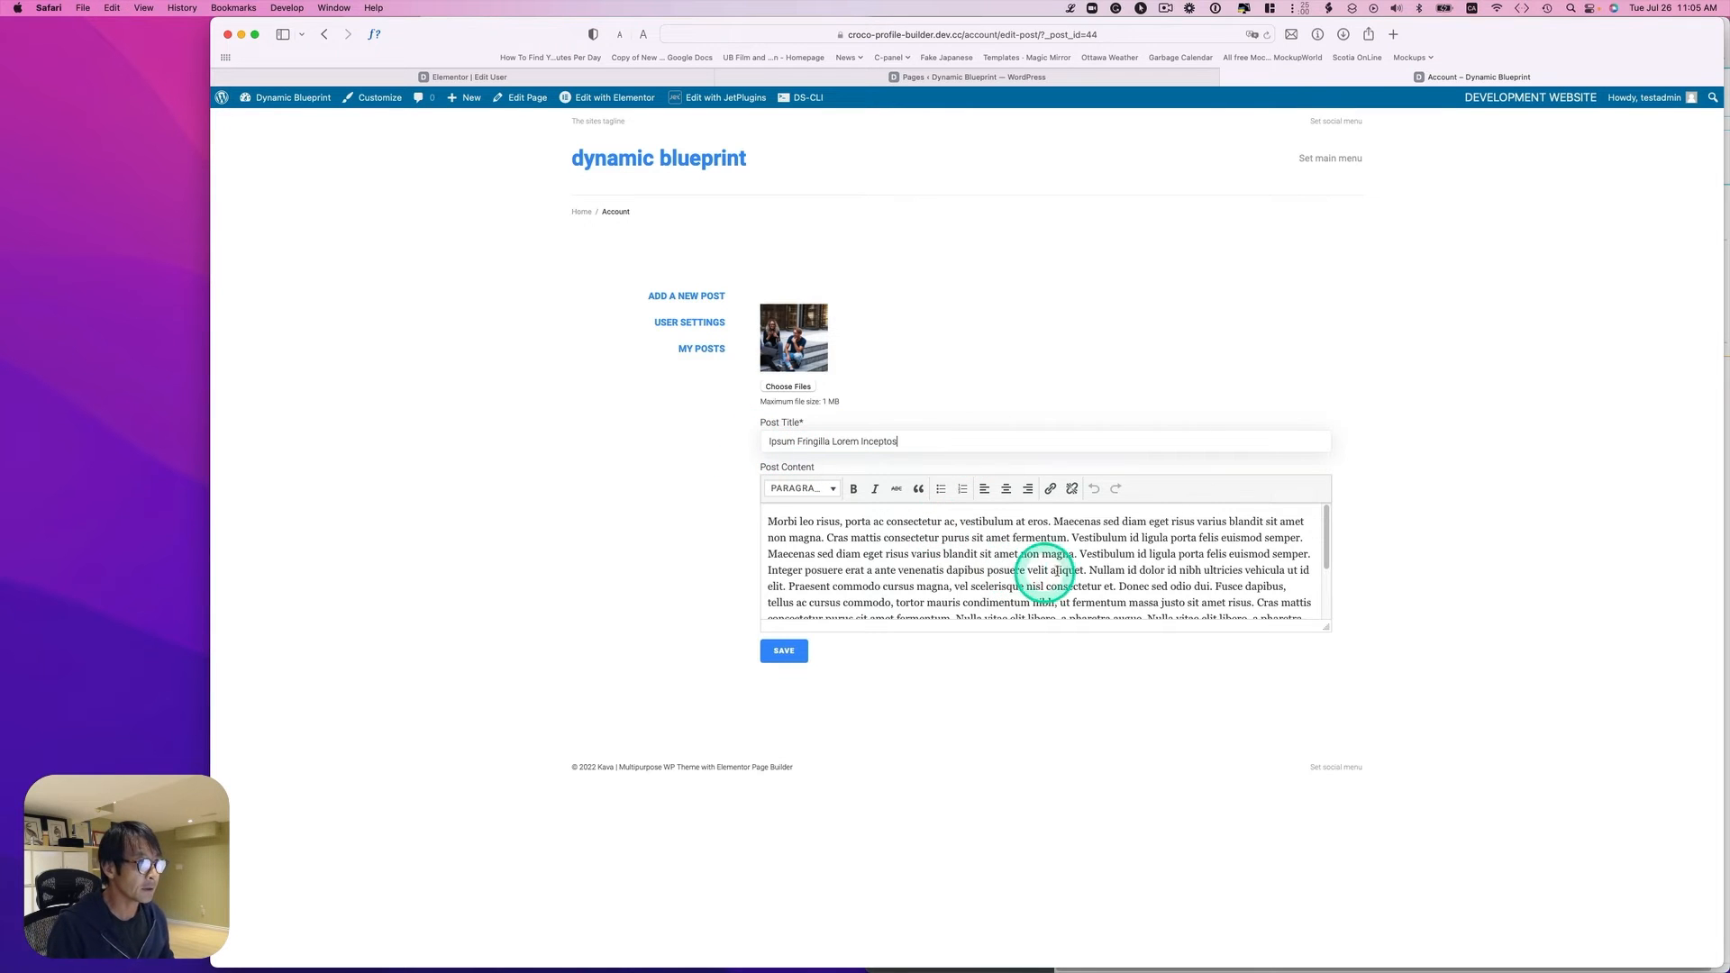
Step: Append a new placeholder paragraph starting "Lorem ipsum dolor sit amet" after the existing post content and save the form
{"action": "left_click", "coordinate": [1070, 15]}
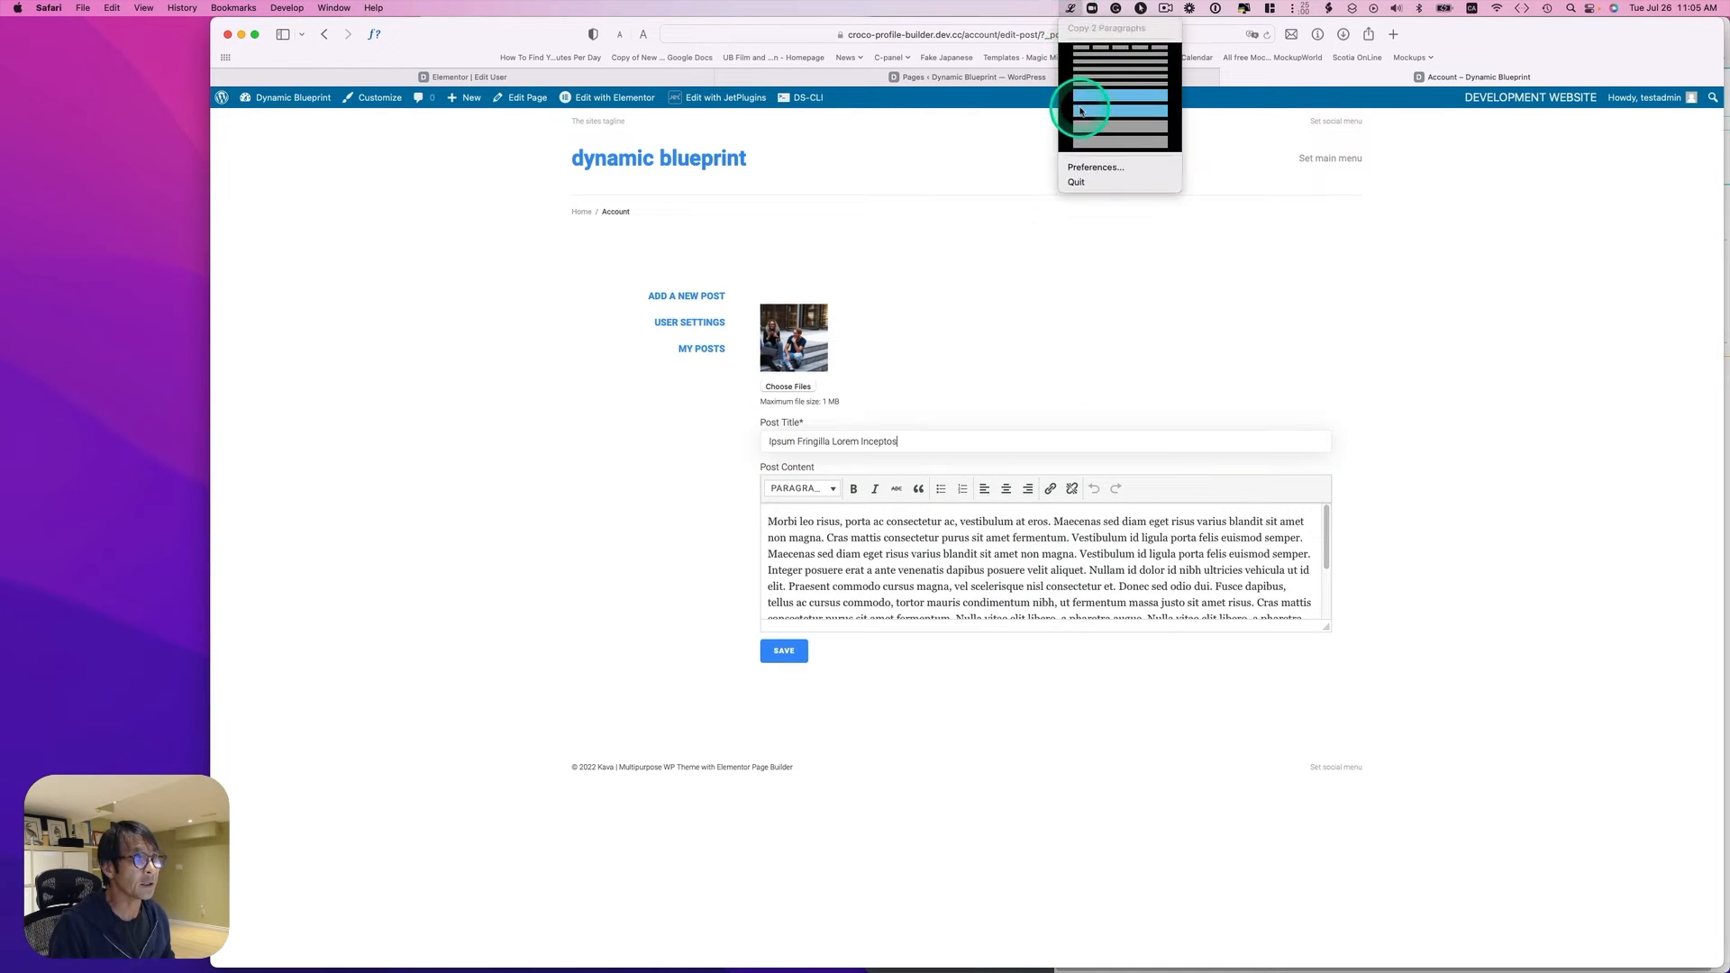
{"action": "left_click", "coordinate": [1080, 109]}
{"action": "scroll", "coordinate": [1126, 541], "scroll_direction": "down", "scroll_amount": 3}
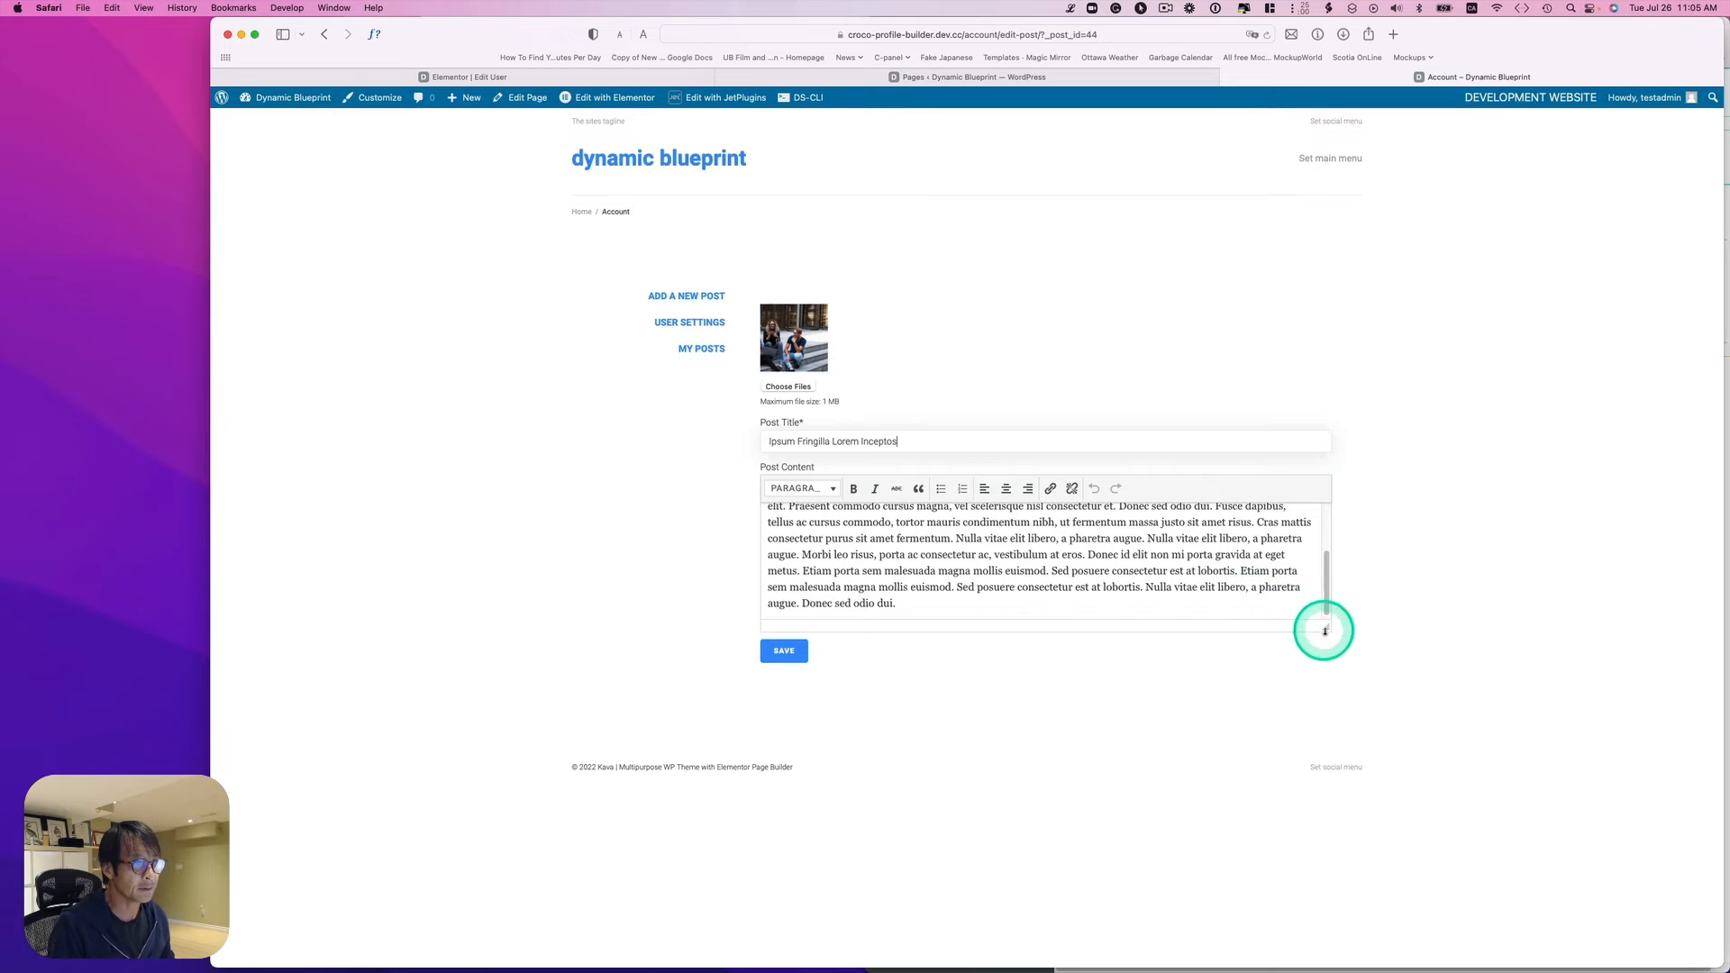
{"action": "left_click_drag", "start_coordinate": [1324, 630], "coordinate": [1325, 749]}
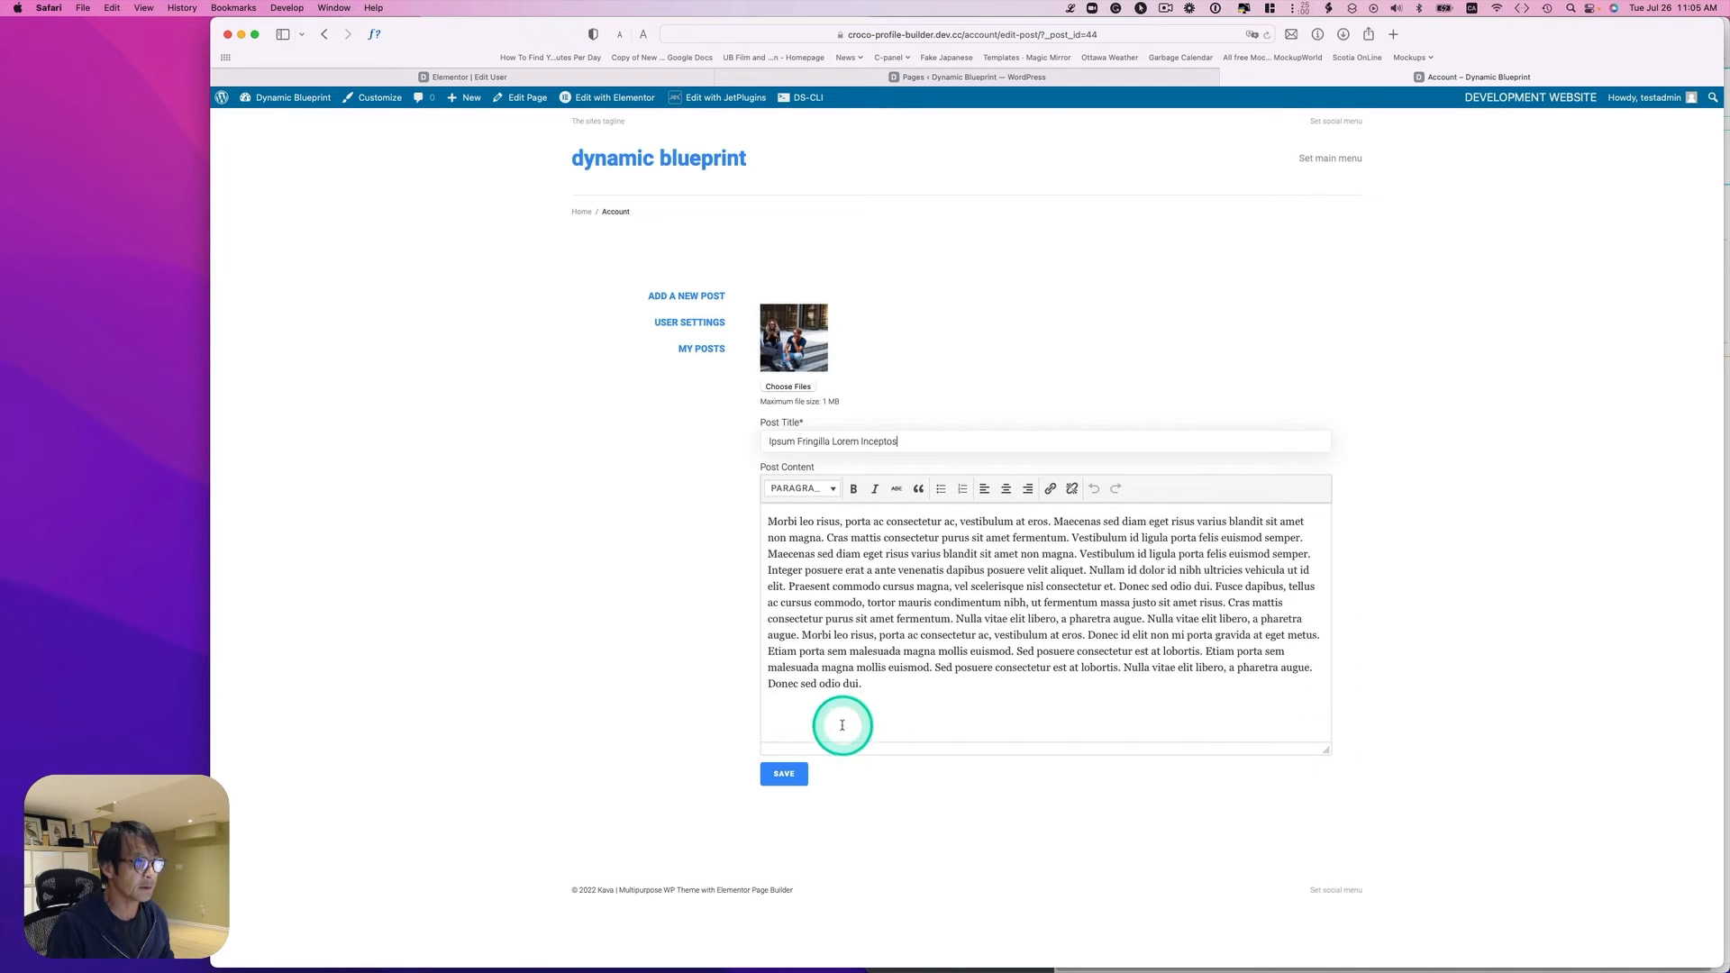
{"action": "left_click", "coordinate": [901, 698]}
{"action": "key", "text": "Return"}
{"action": "type", "text": "Lorem ipsum dolor sit amet, consectetur adipiscing elit. Curabitur blandit tempus porttitor. Vestibulum id ligula porta felis euismod semper. Nullam id dolor id nibh ultricies vehicula ut id elit. Etiam porta sem malesuada magna mollis euismod. Sed posuere consectetur est at lobortis. Lorem ipsum dolor sit amet, consectetur adipiscing elit. Cras justo odio, dapibus ac facilisis in, egestas eget quam. Vivamus sagittis lacus vel augue laoreet rutrum faucibus dolor auctor. Donec id elit non mi porta gravida at eget metus."}
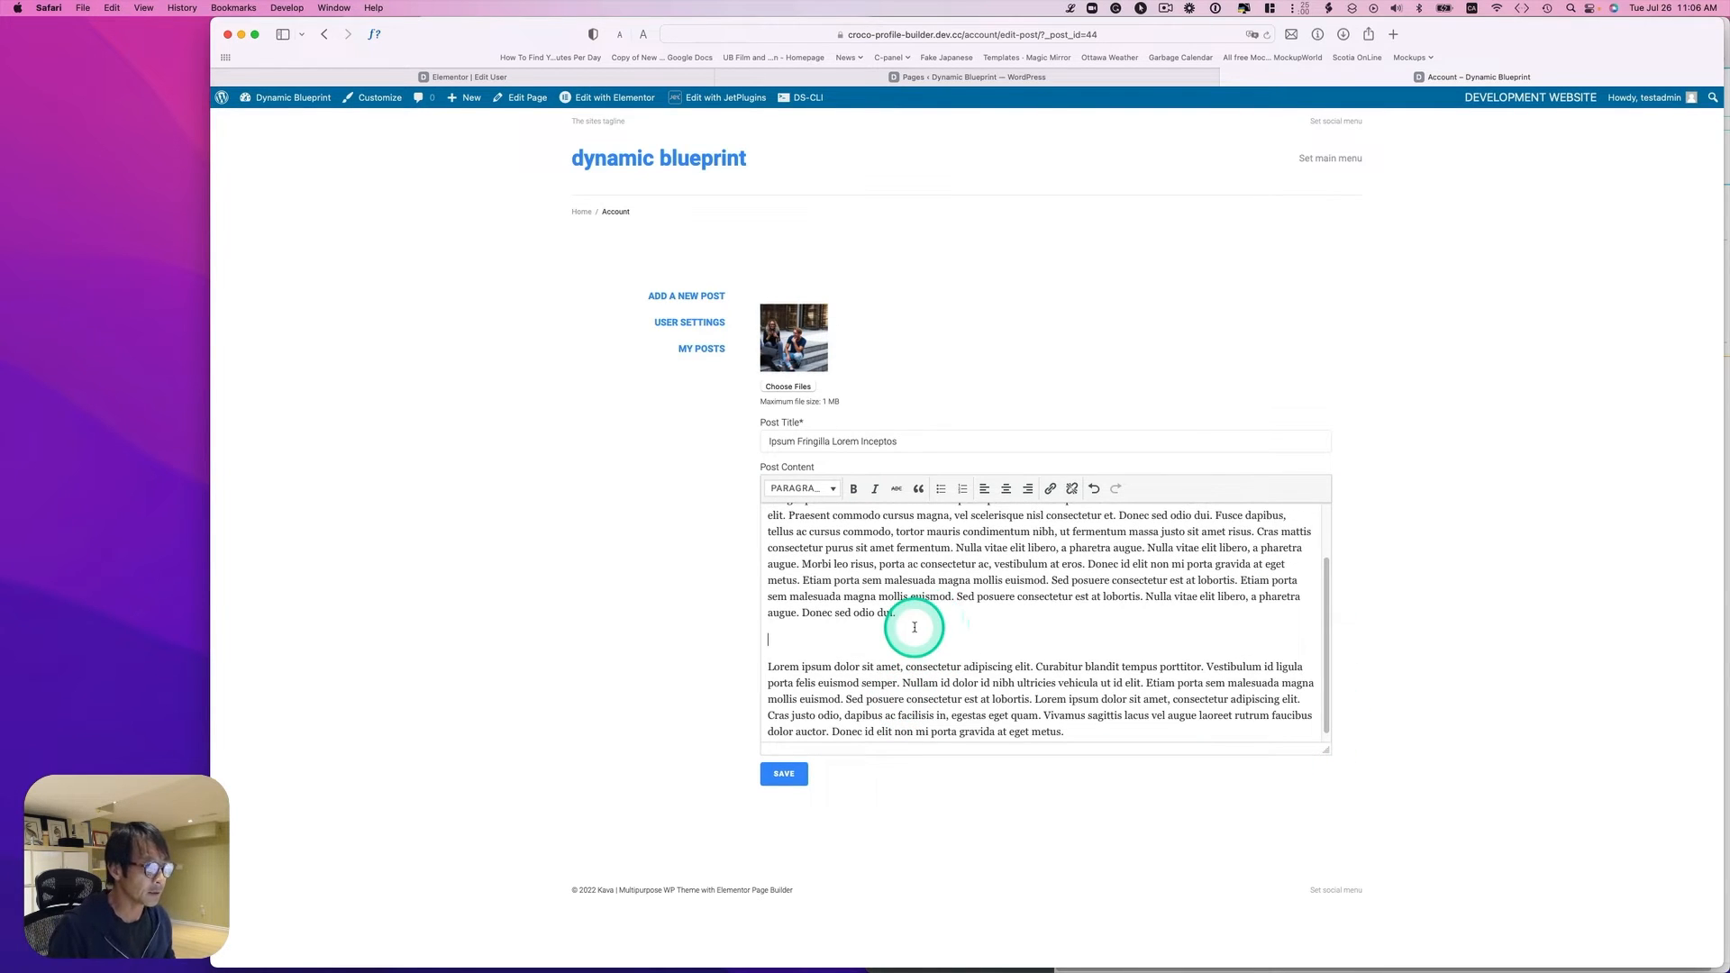
{"action": "key", "text": "BackSpace"}
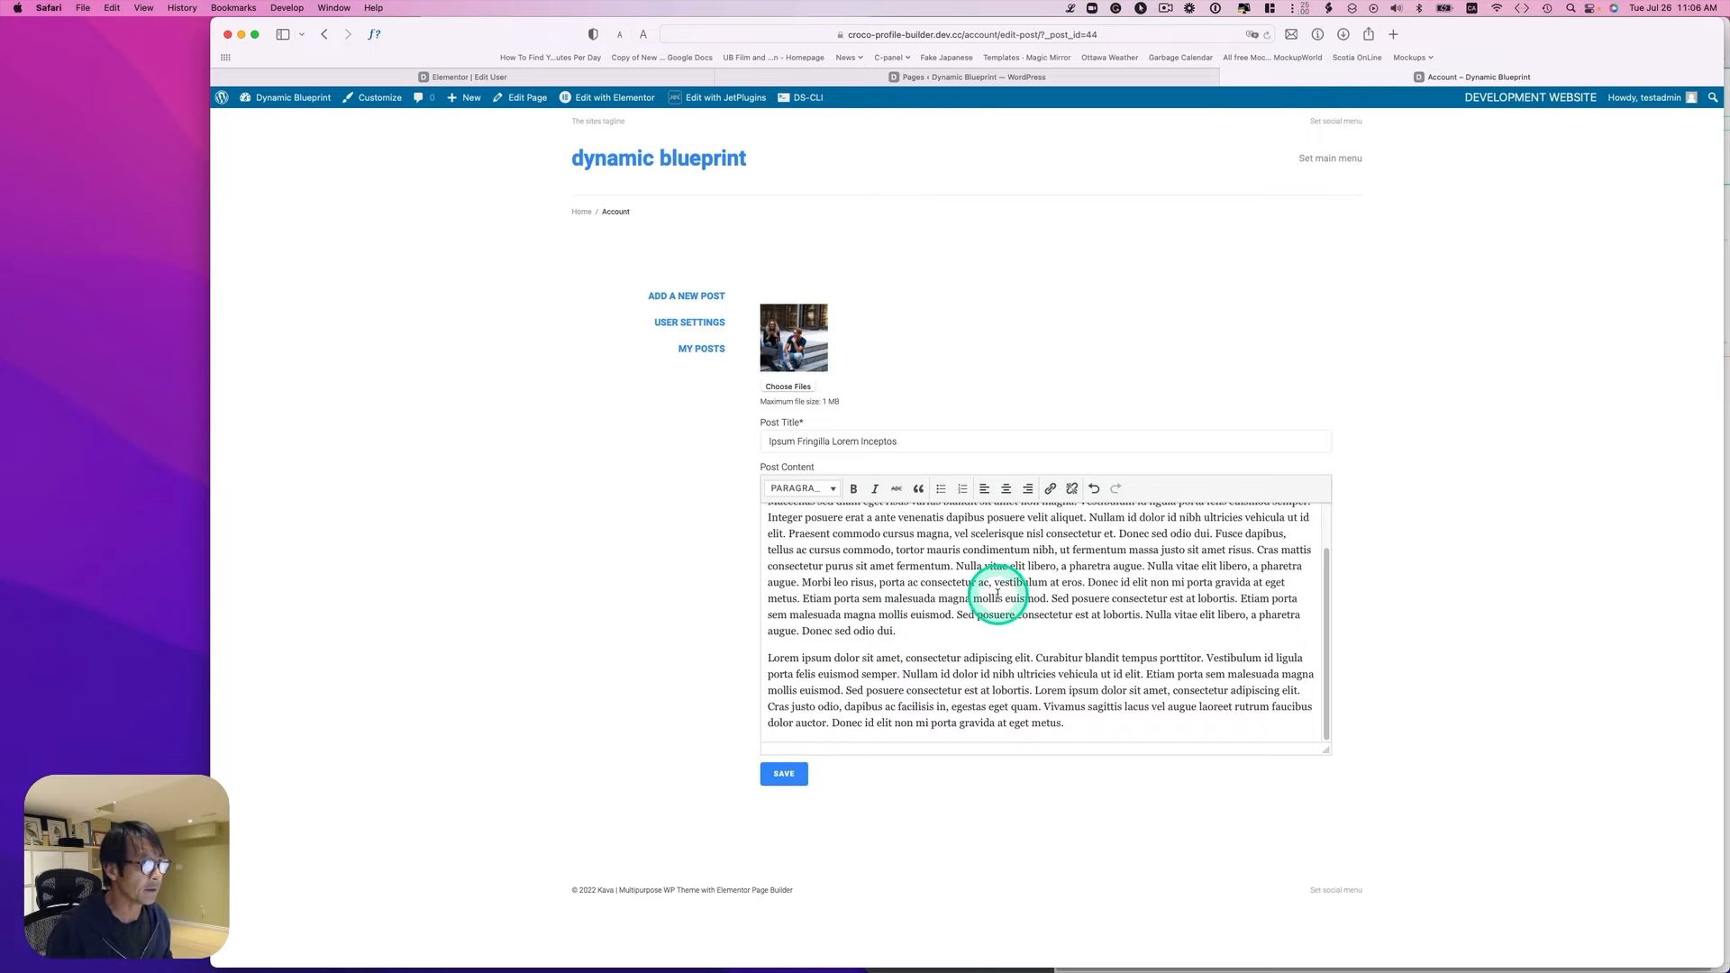
{"action": "left_click", "coordinate": [782, 777]}
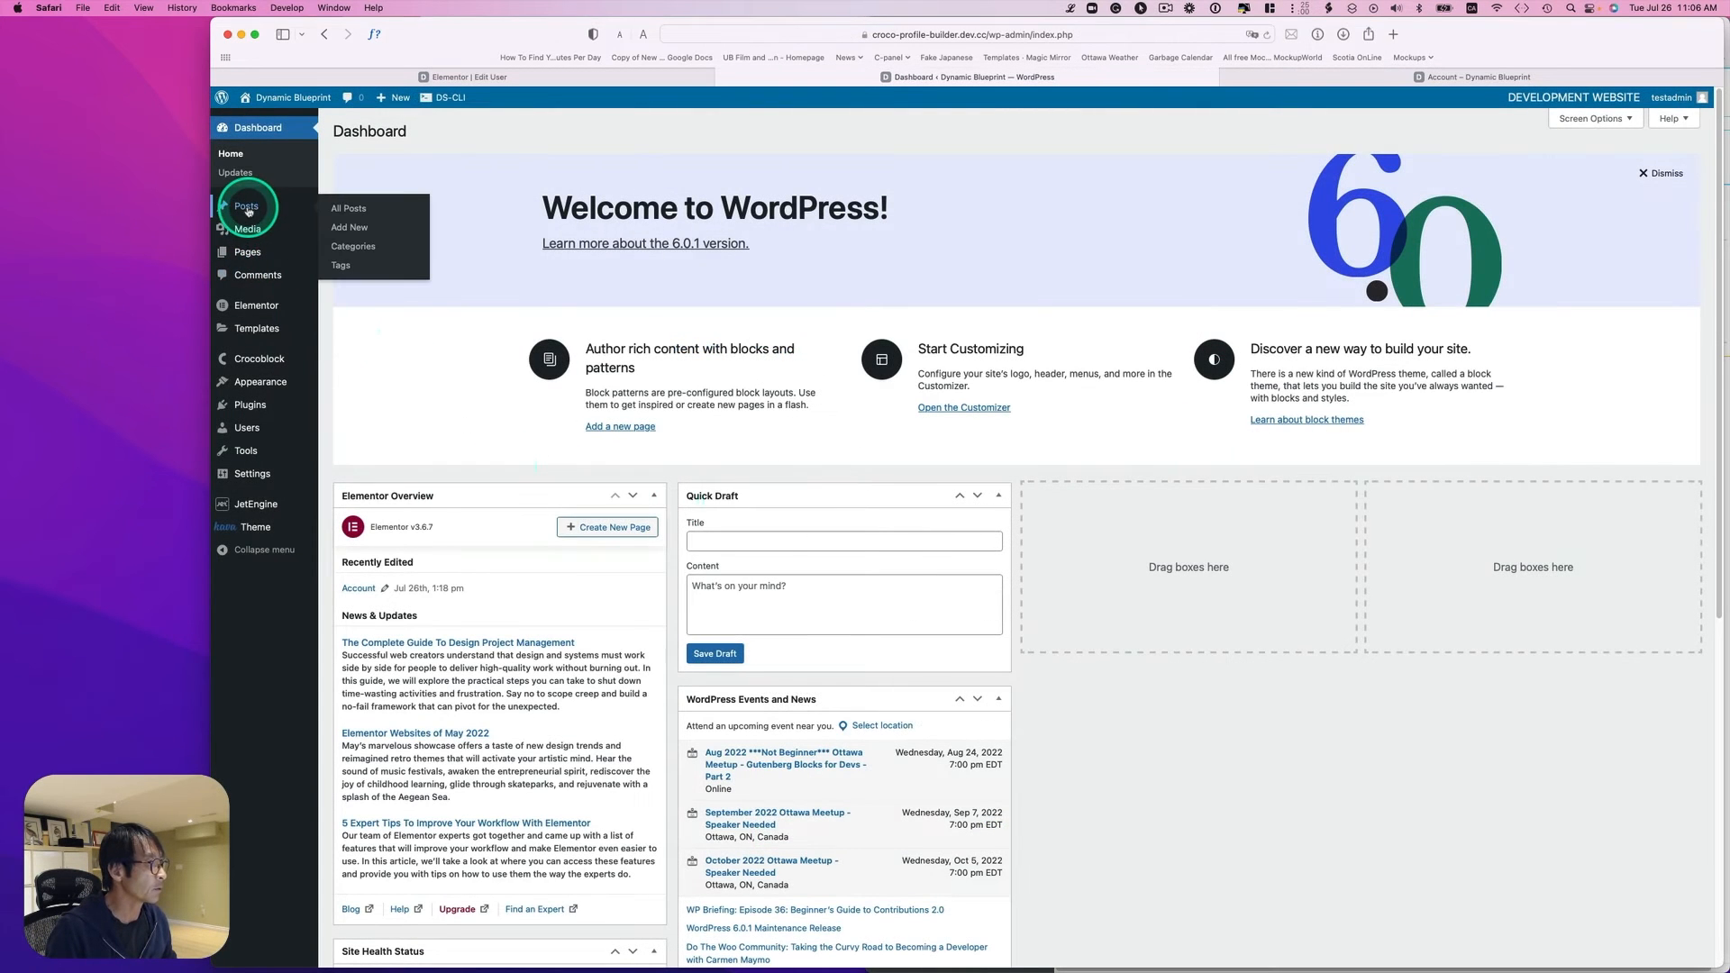
Step: Check the WordPress posts list and resubmit the front-end edit form with the title "Ipsum Fringilla Lorem Inceptos - Revised"
{"action": "left_click", "coordinate": [247, 211]}
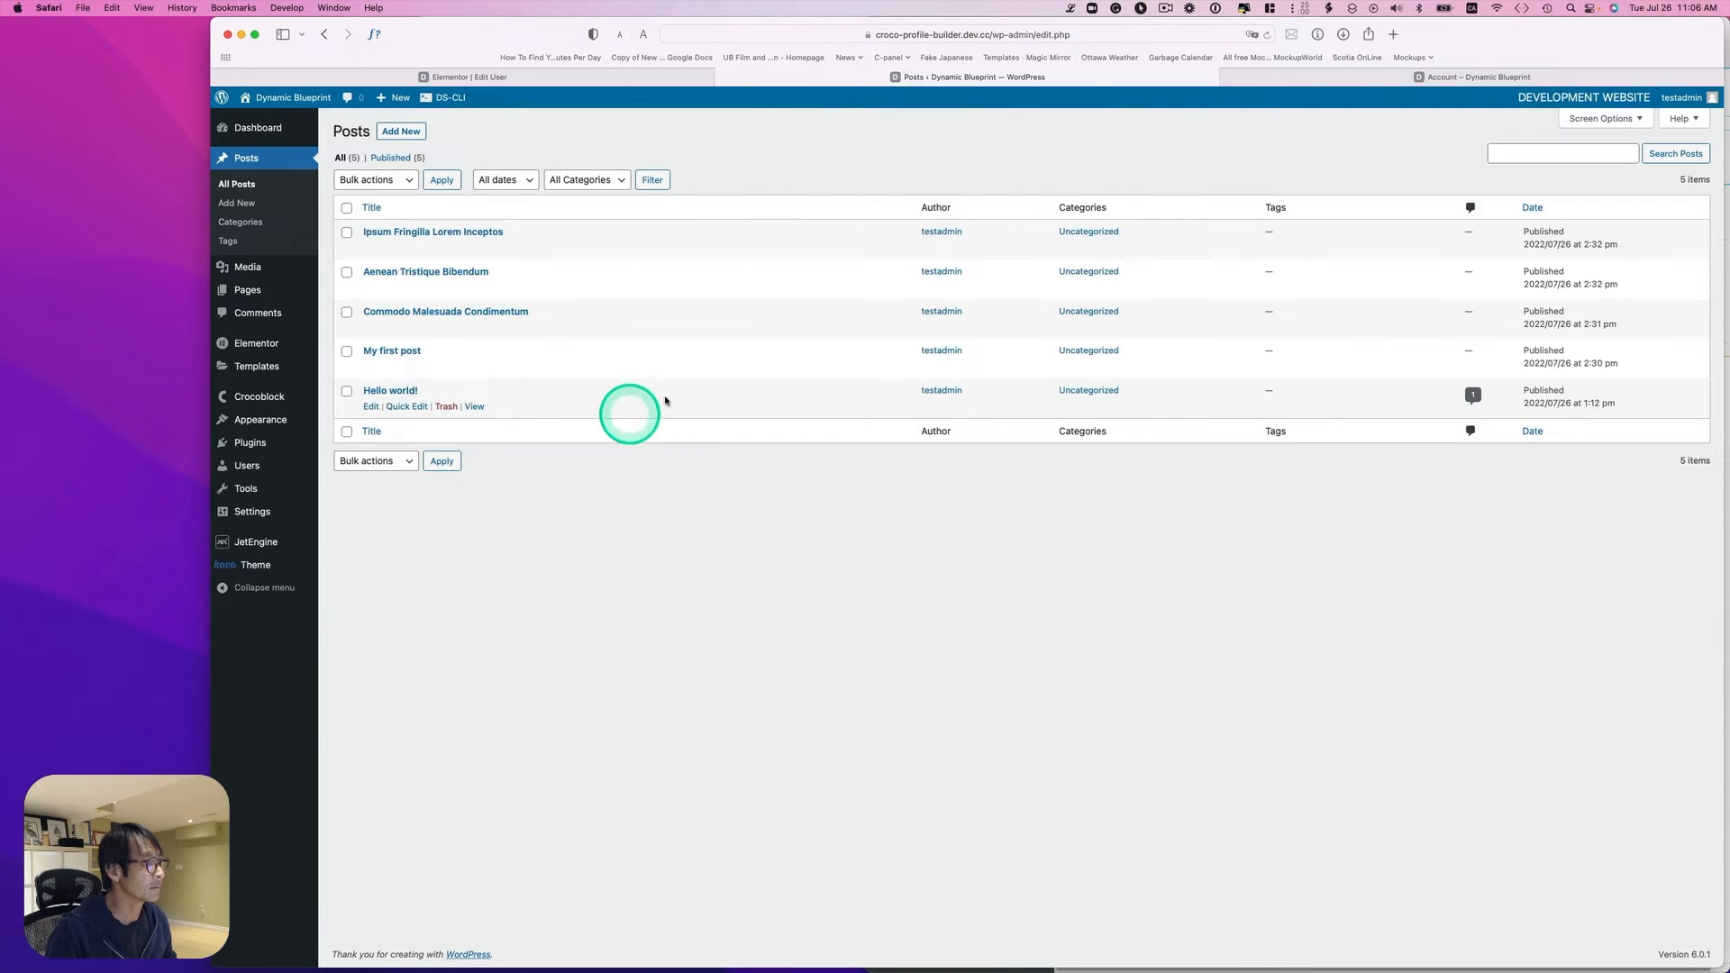
{"action": "left_click", "coordinate": [1433, 78]}
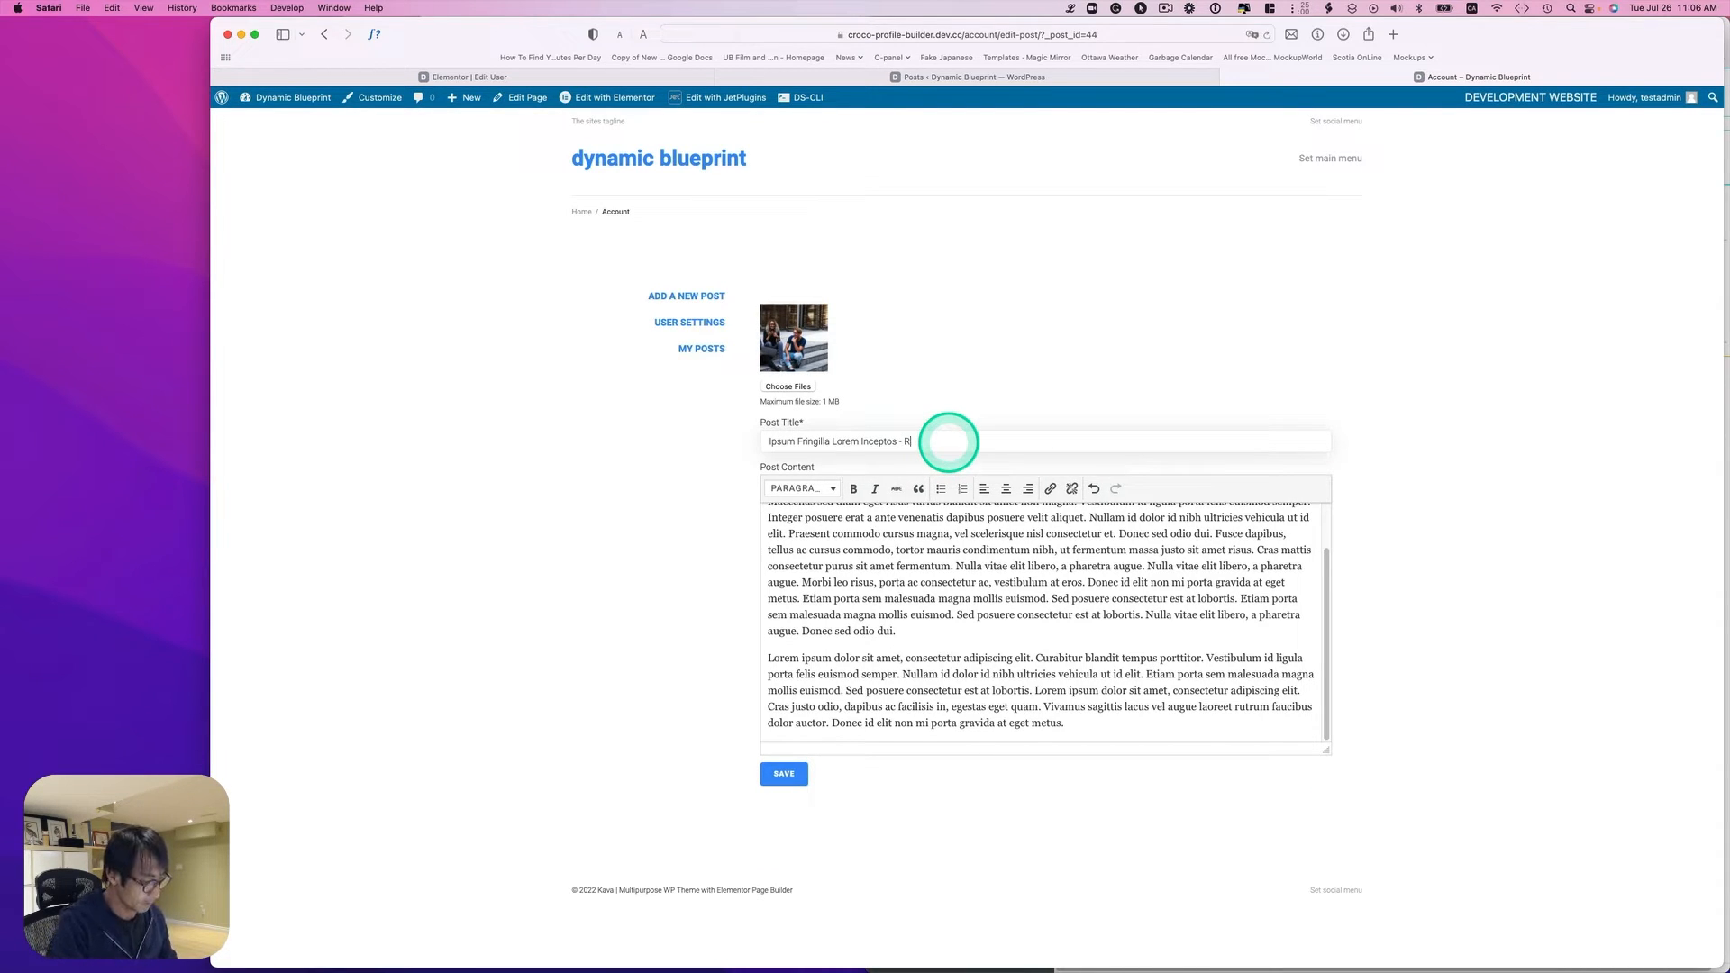
{"action": "left_click", "coordinate": [784, 775]}
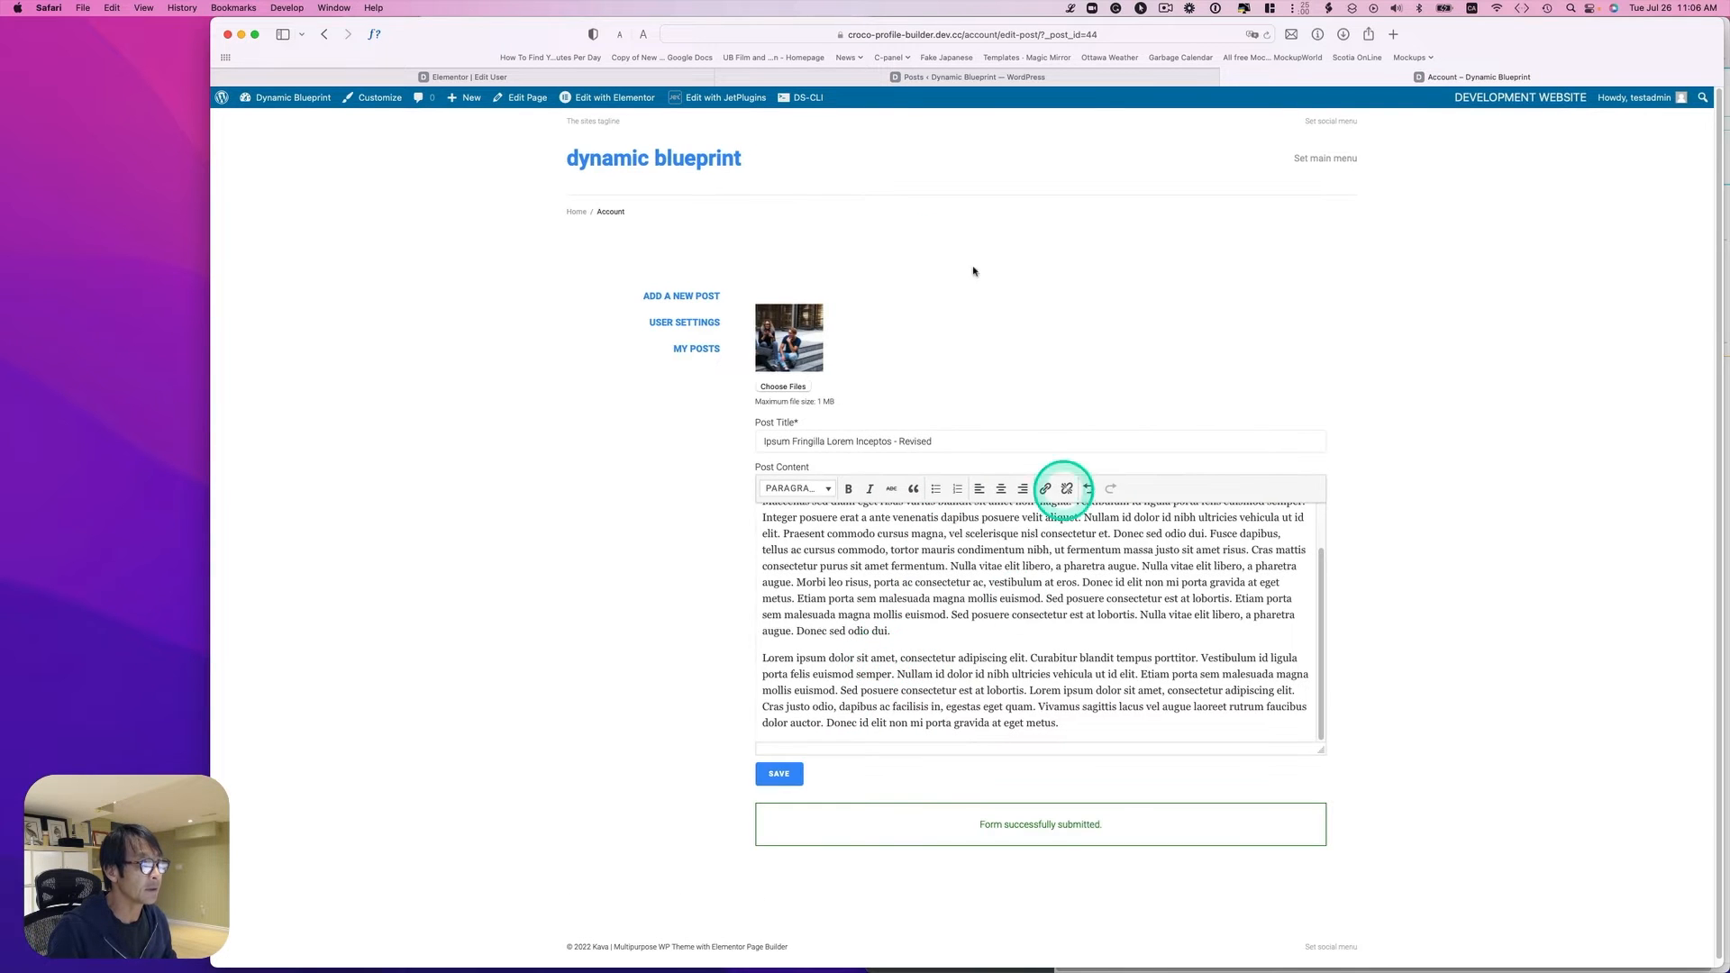
Step: Reload the WordPress posts list and inspect the revised post in the block editor
{"action": "left_click", "coordinate": [841, 77]}
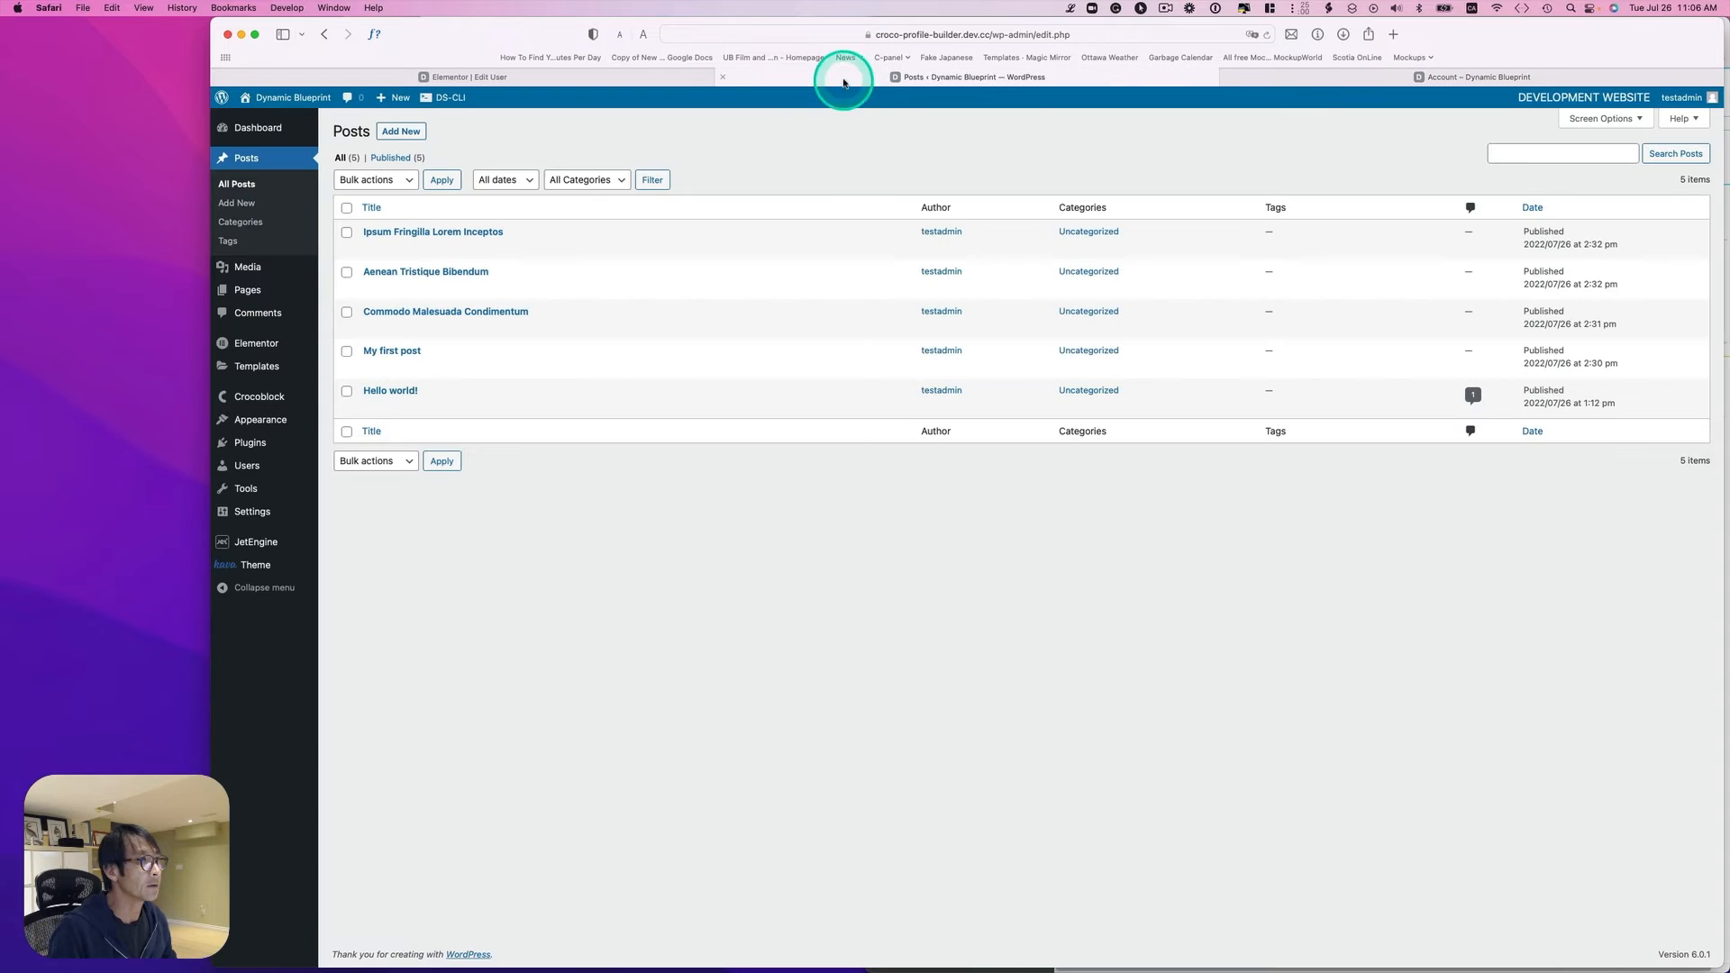
{"action": "left_click", "coordinate": [1265, 34]}
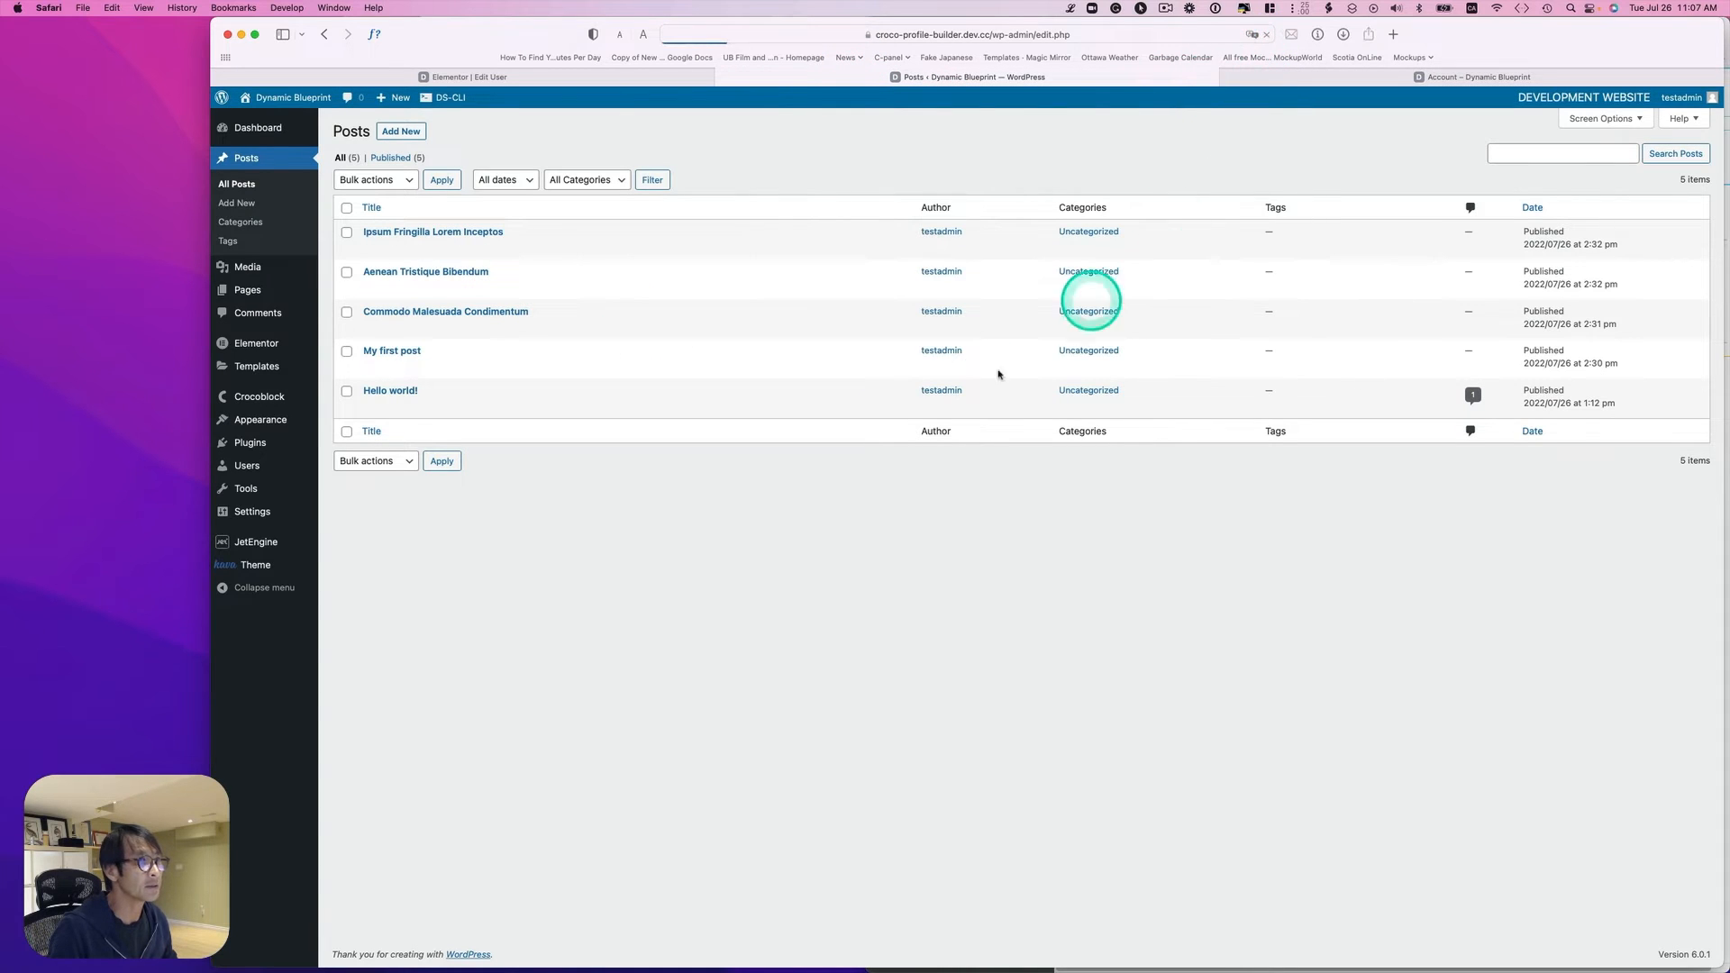
{"action": "left_click", "coordinate": [436, 234]}
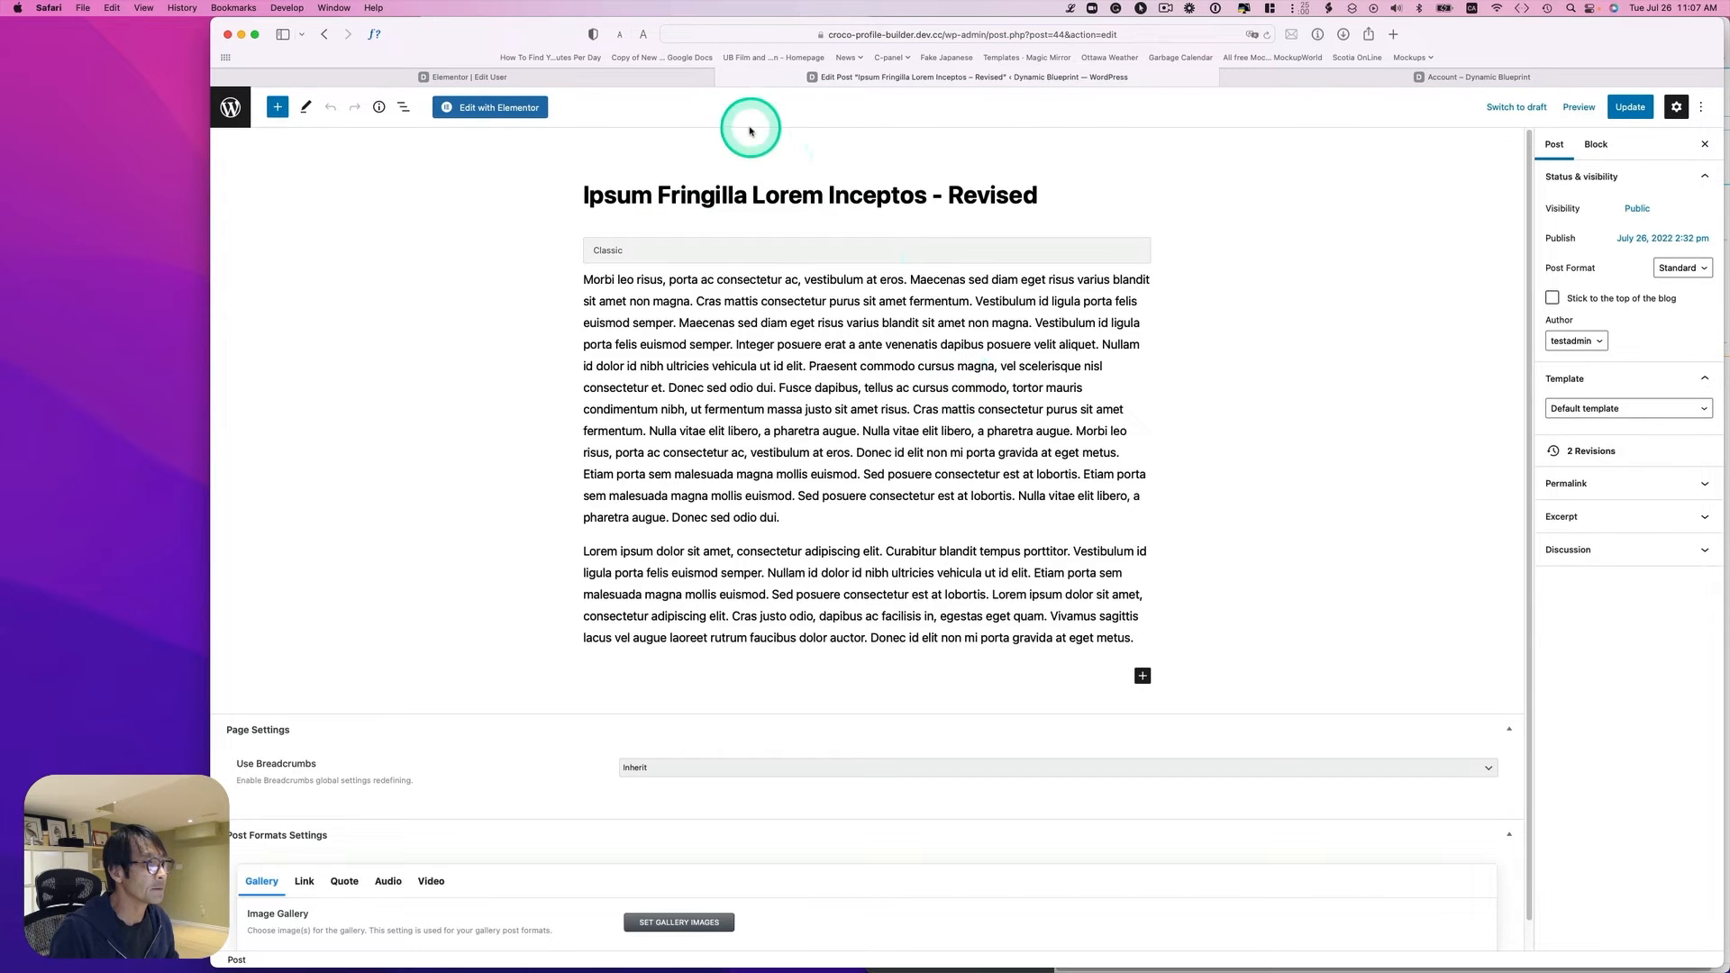
{"action": "left_click", "coordinate": [324, 34]}
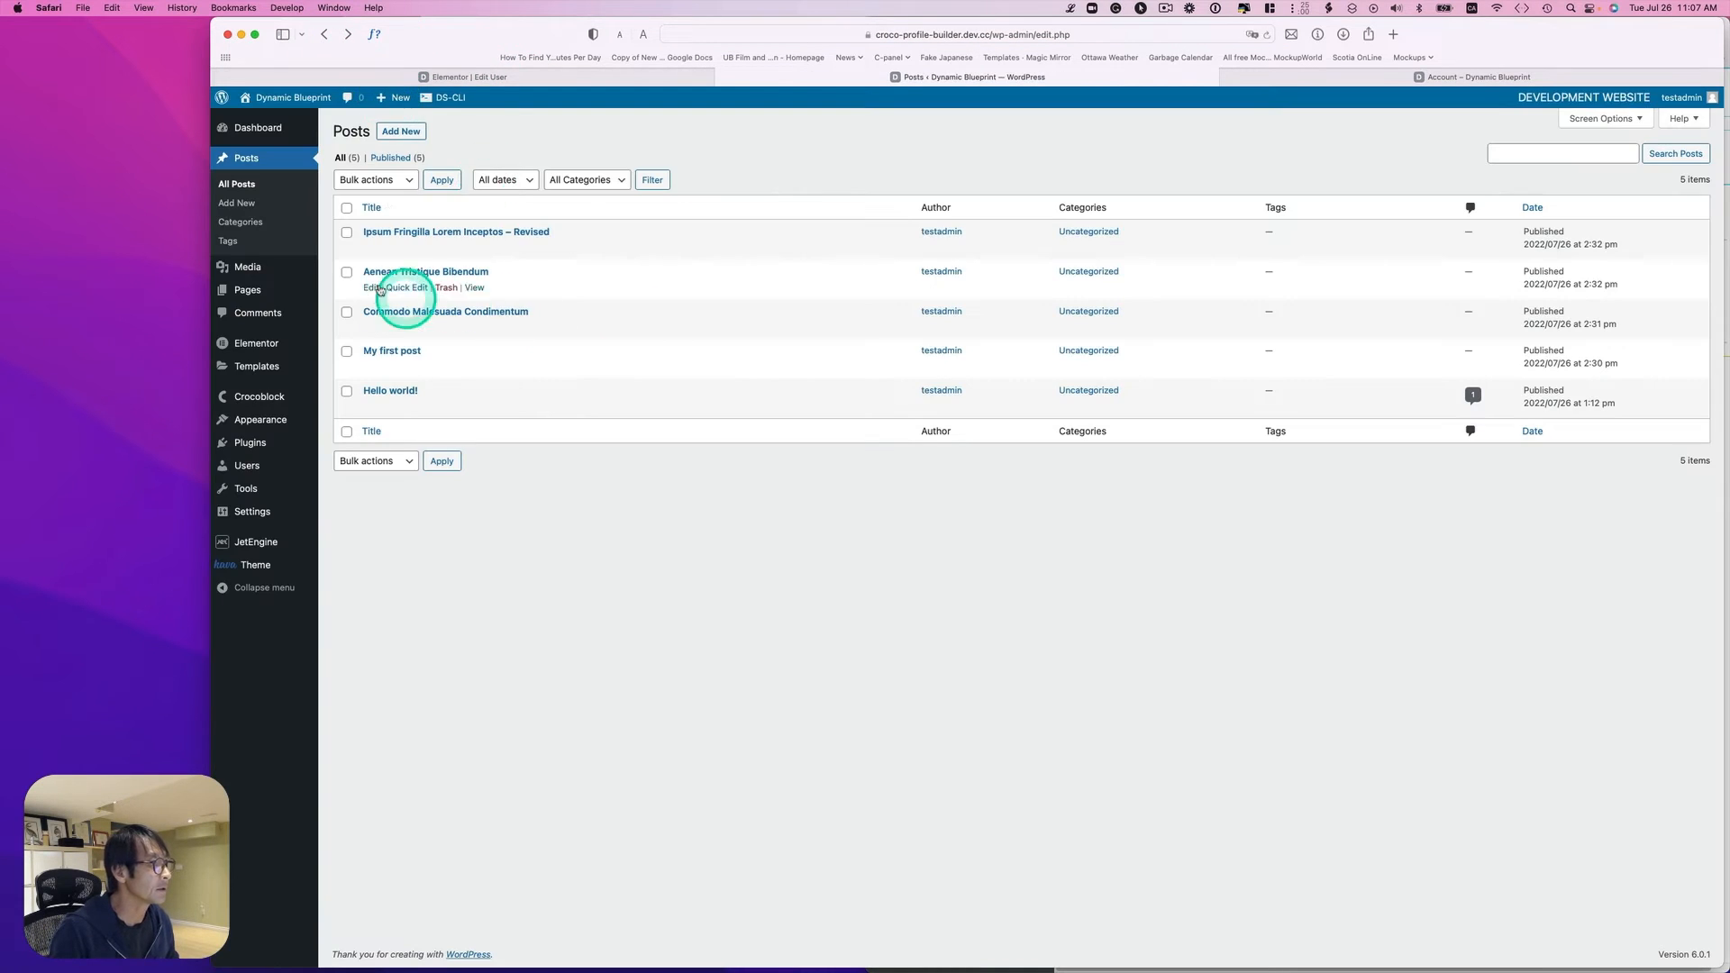
Step: View the revised post's public page and examine its title, image and body paragraphs
{"action": "mouse_move", "coordinate": [556, 243]}
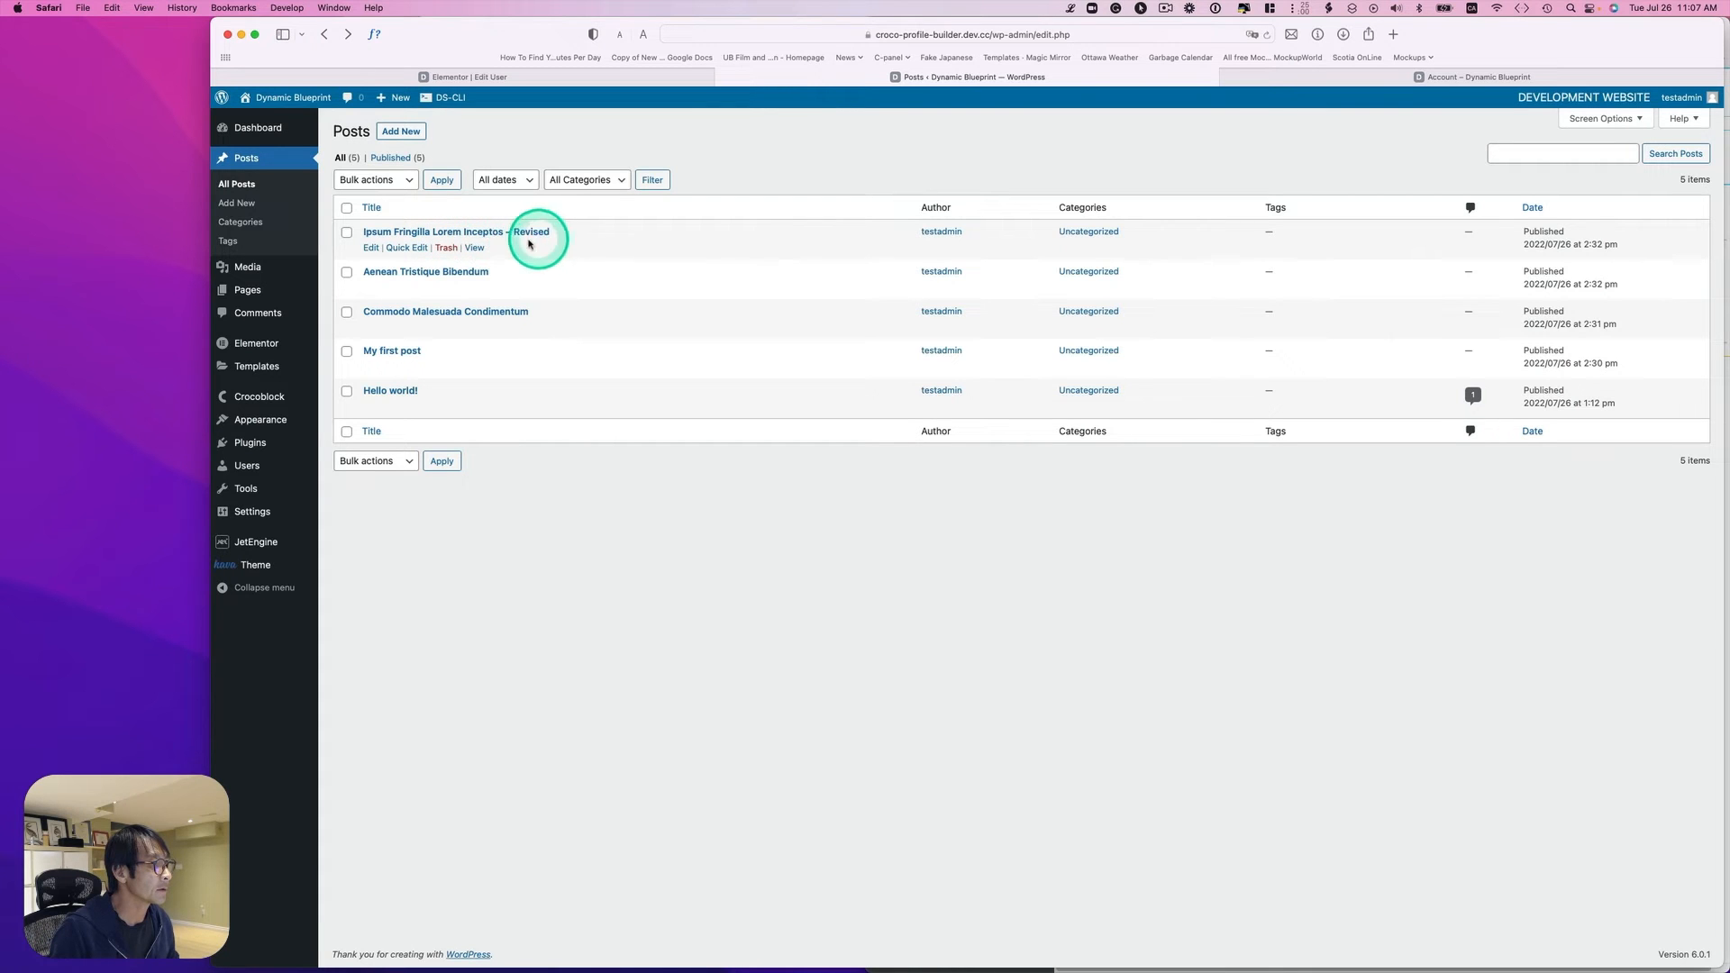
{"action": "left_click", "coordinate": [474, 248]}
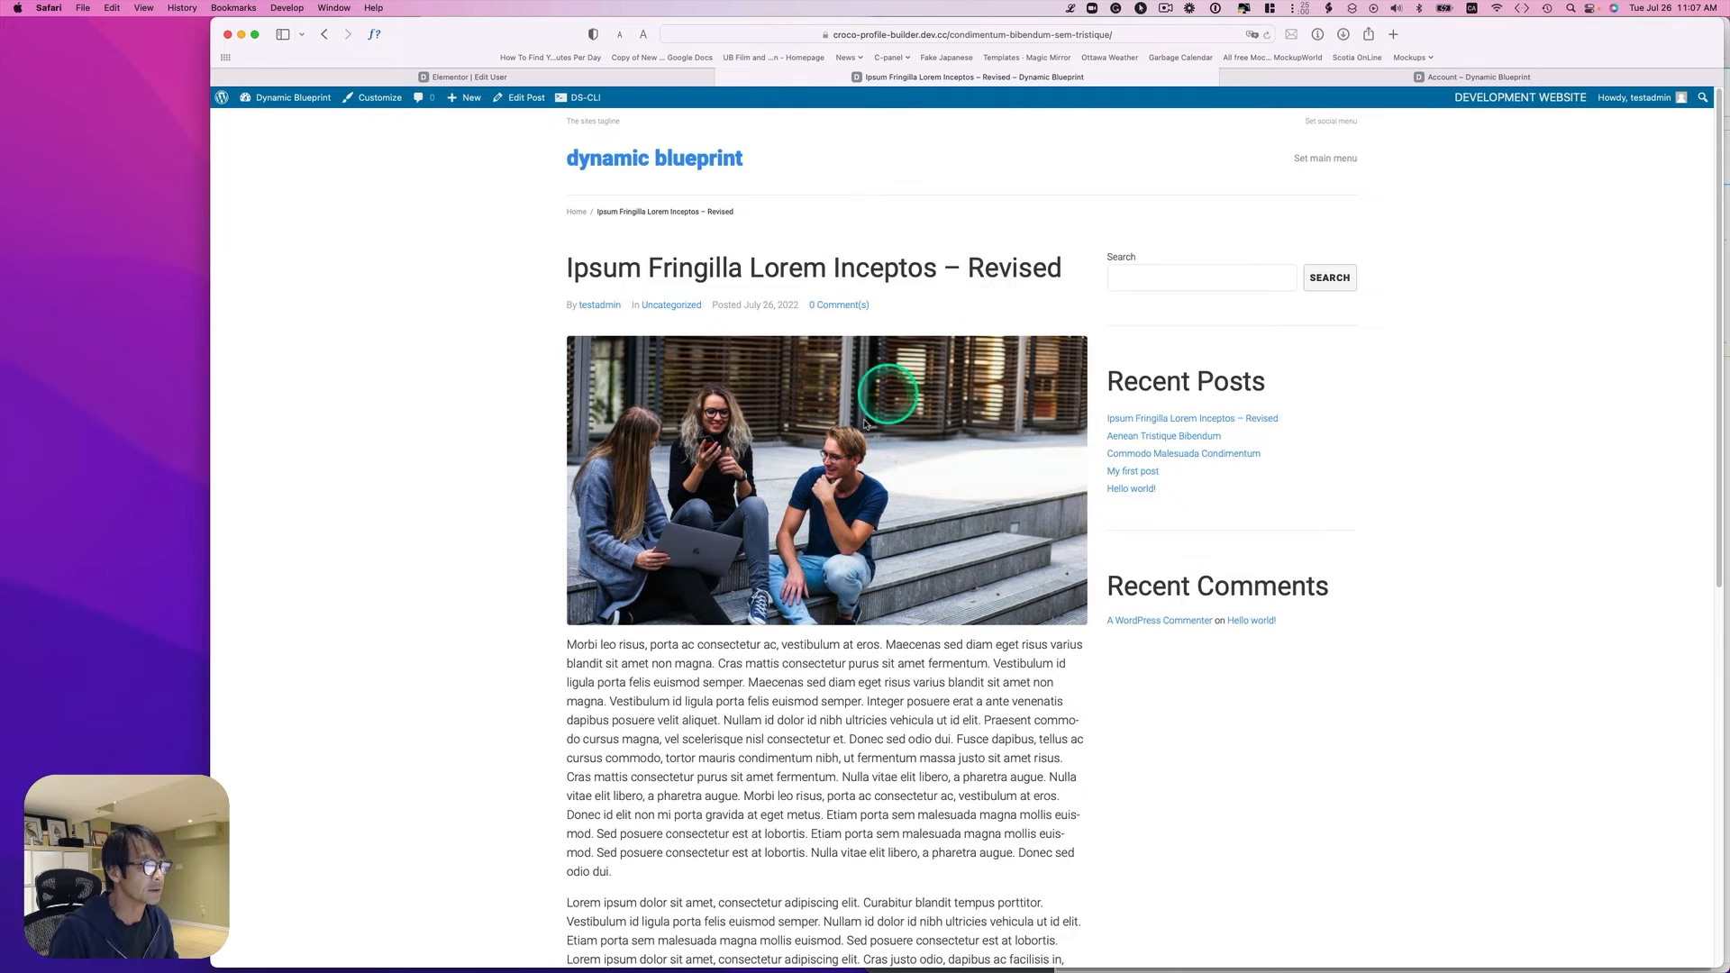
{"action": "scroll", "coordinate": [837, 540], "scroll_direction": "down", "scroll_amount": 5}
{"action": "left_click_drag", "start_coordinate": [800, 776], "coordinate": [579, 682]}
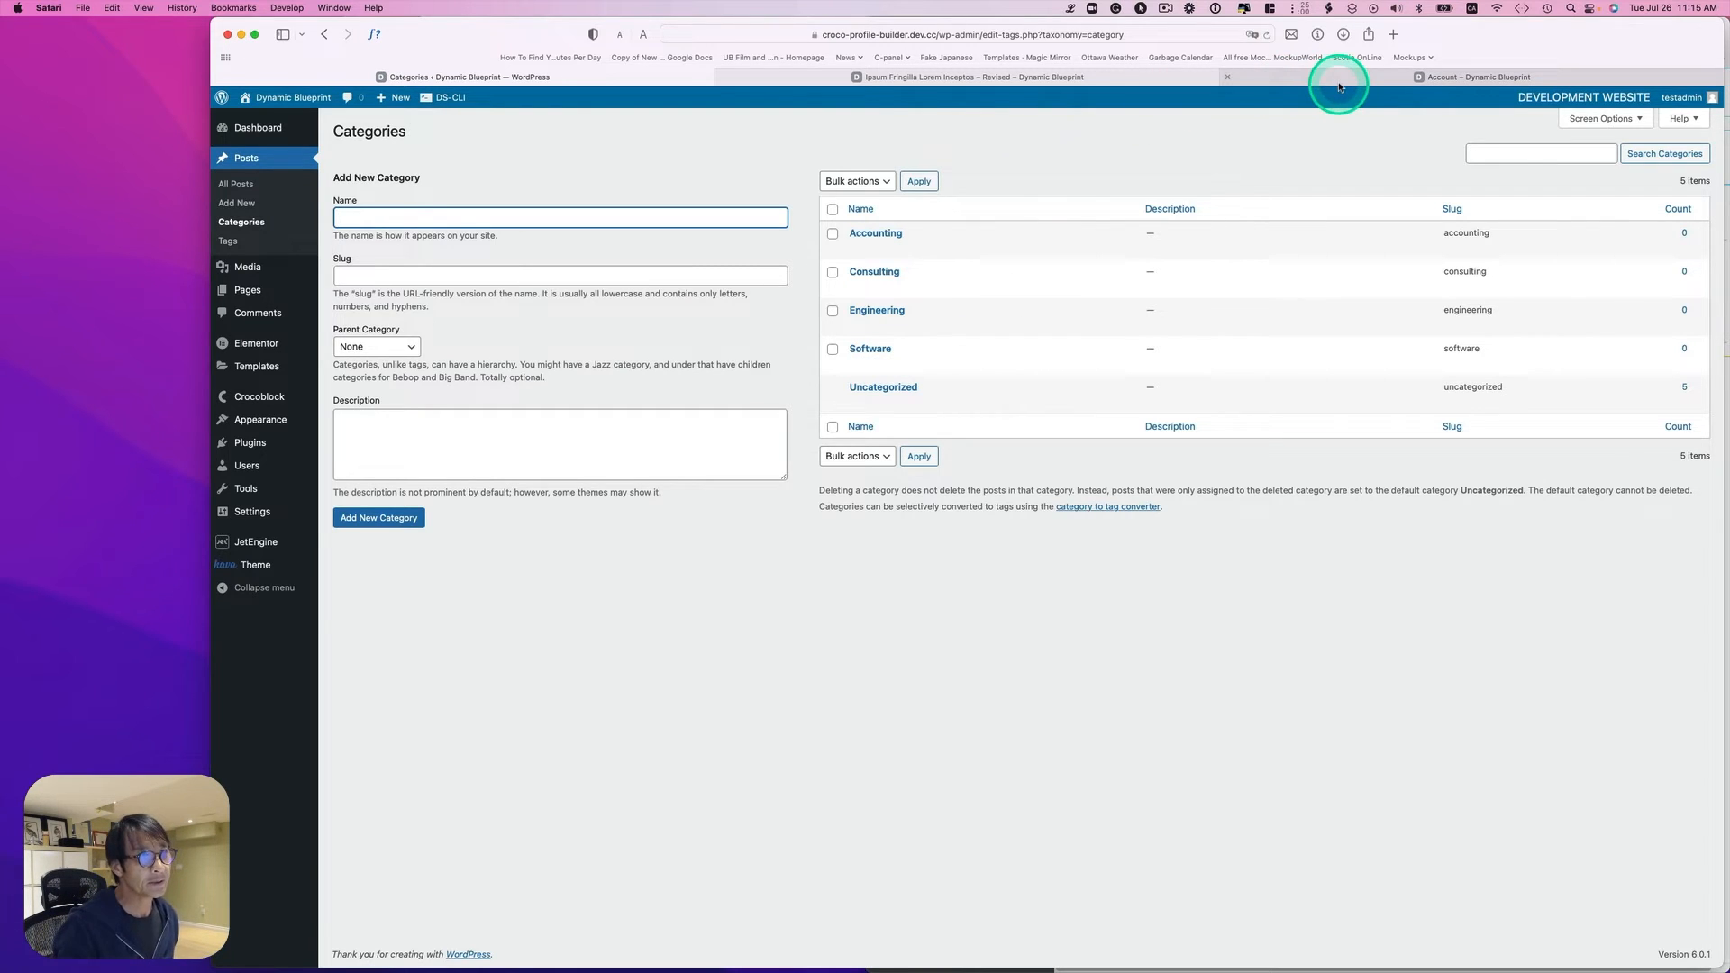
Step: Open the New Post form in JetEngine and review its Insert/Update Post action, keeping the post status as Published
{"action": "mouse_move", "coordinate": [1335, 84]}
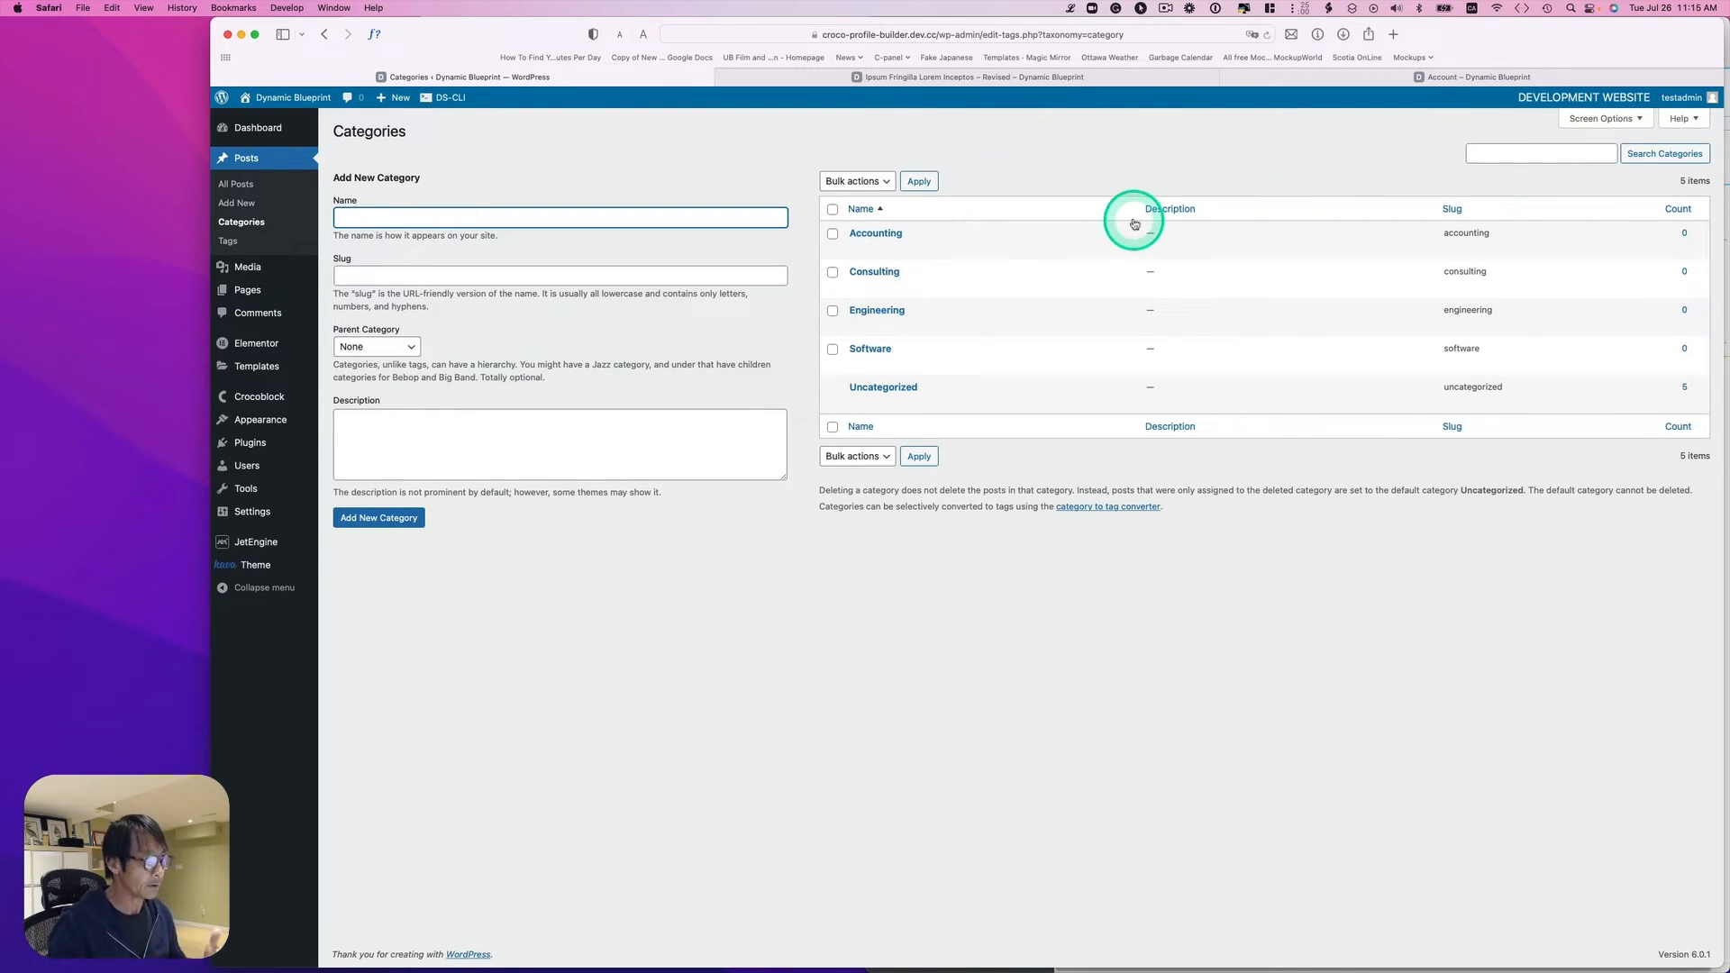
{"action": "mouse_move", "coordinate": [245, 541]}
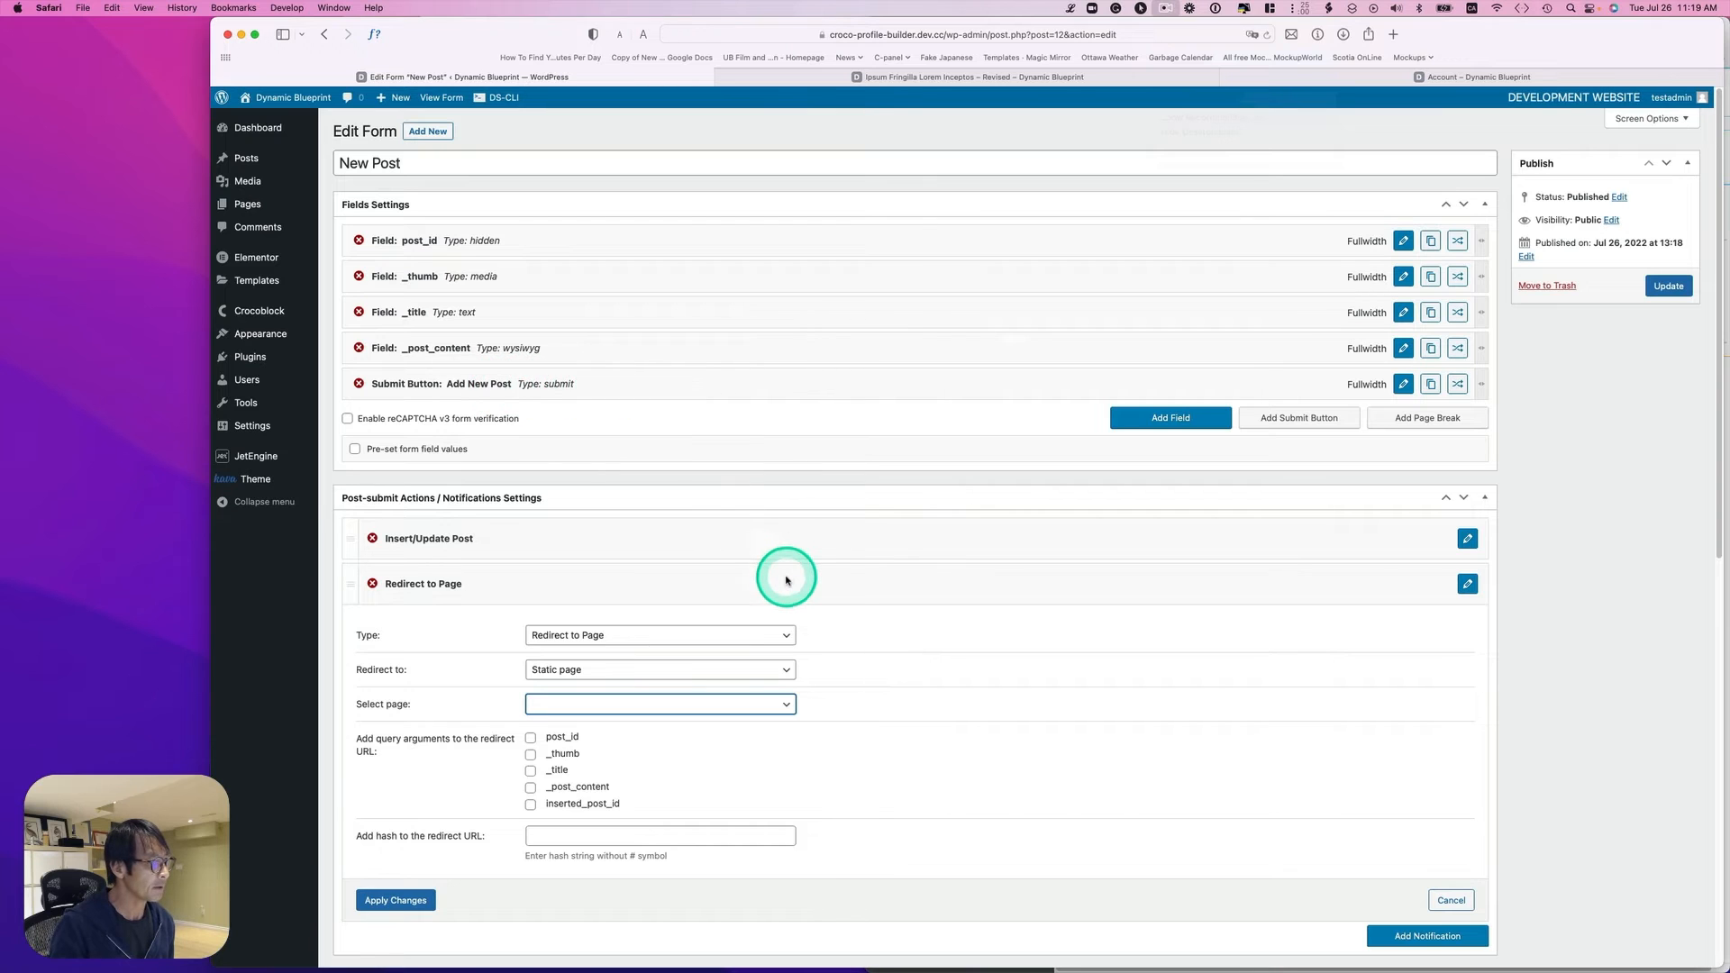
{"action": "scroll", "coordinate": [786, 579], "scroll_direction": "down", "scroll_amount": 1}
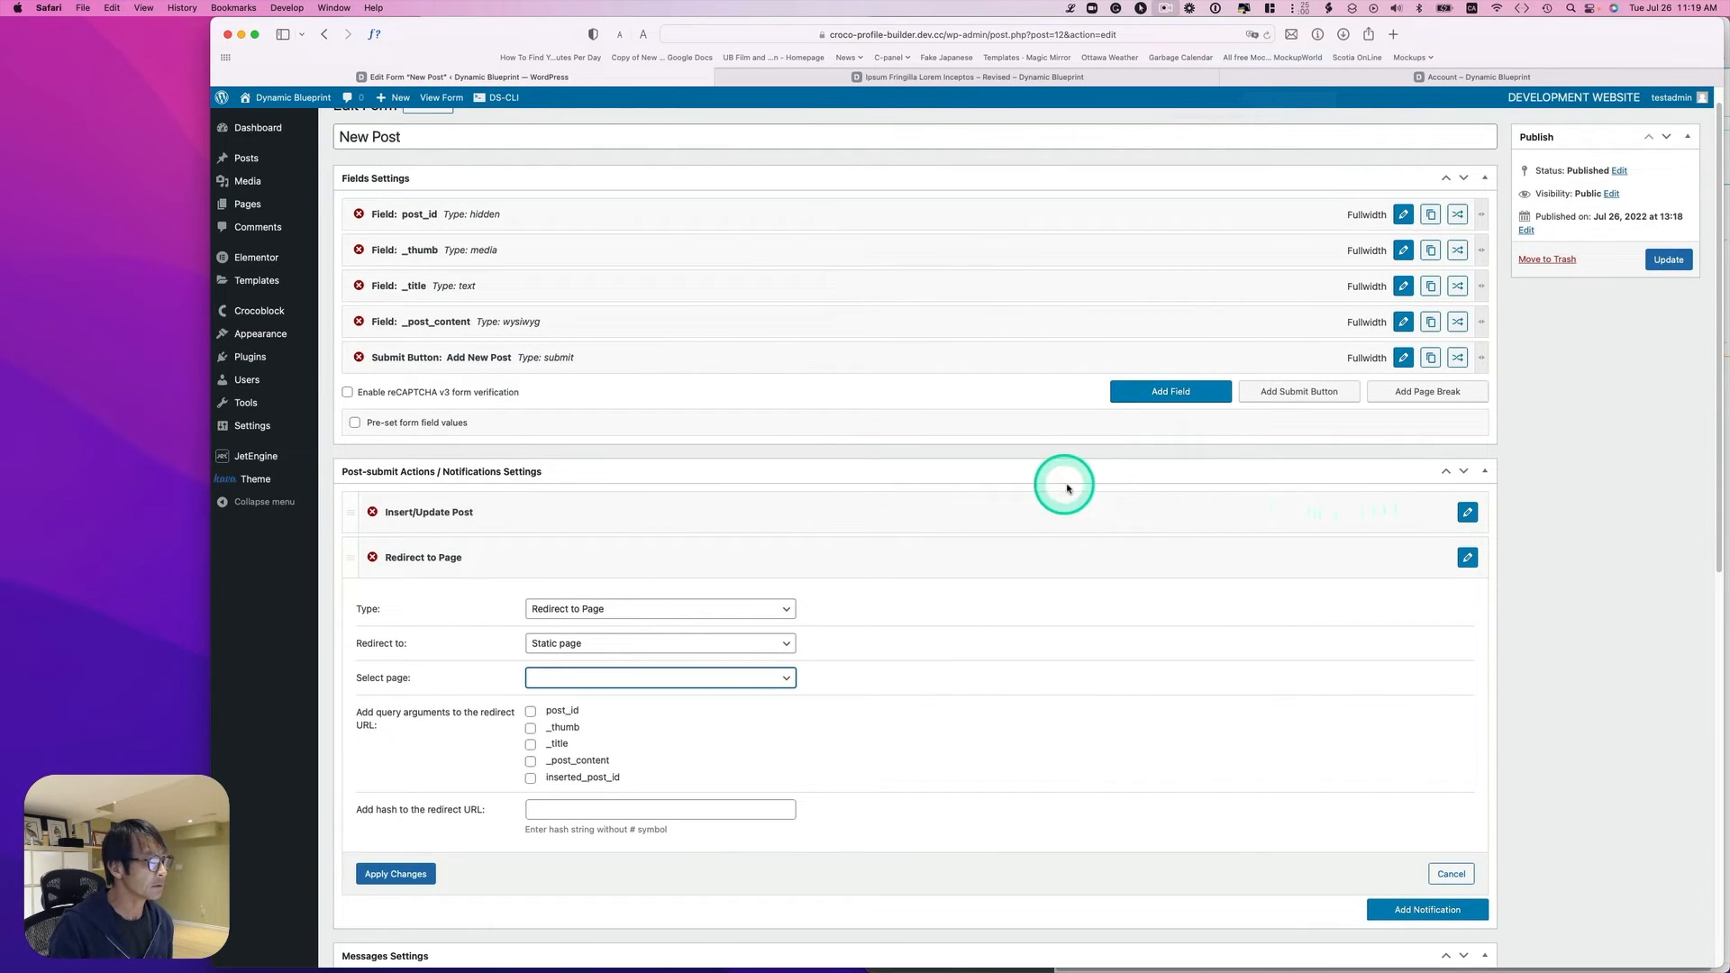
{"action": "left_click", "coordinate": [1464, 512]}
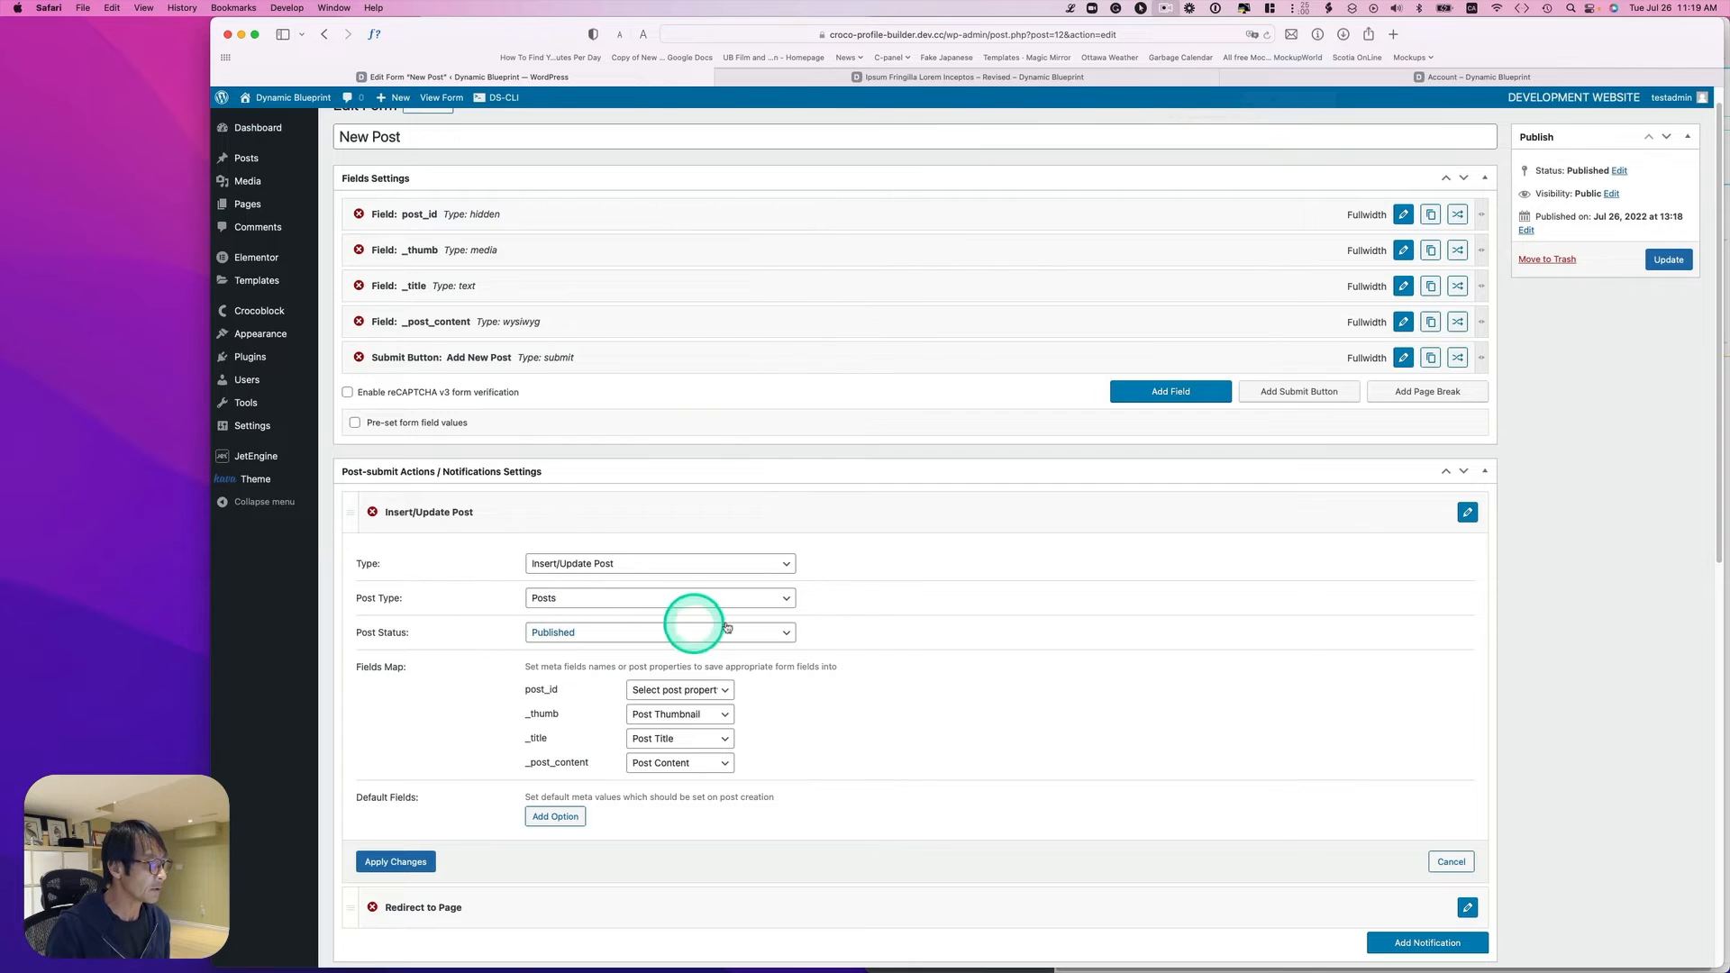
{"action": "left_click", "coordinate": [576, 632]}
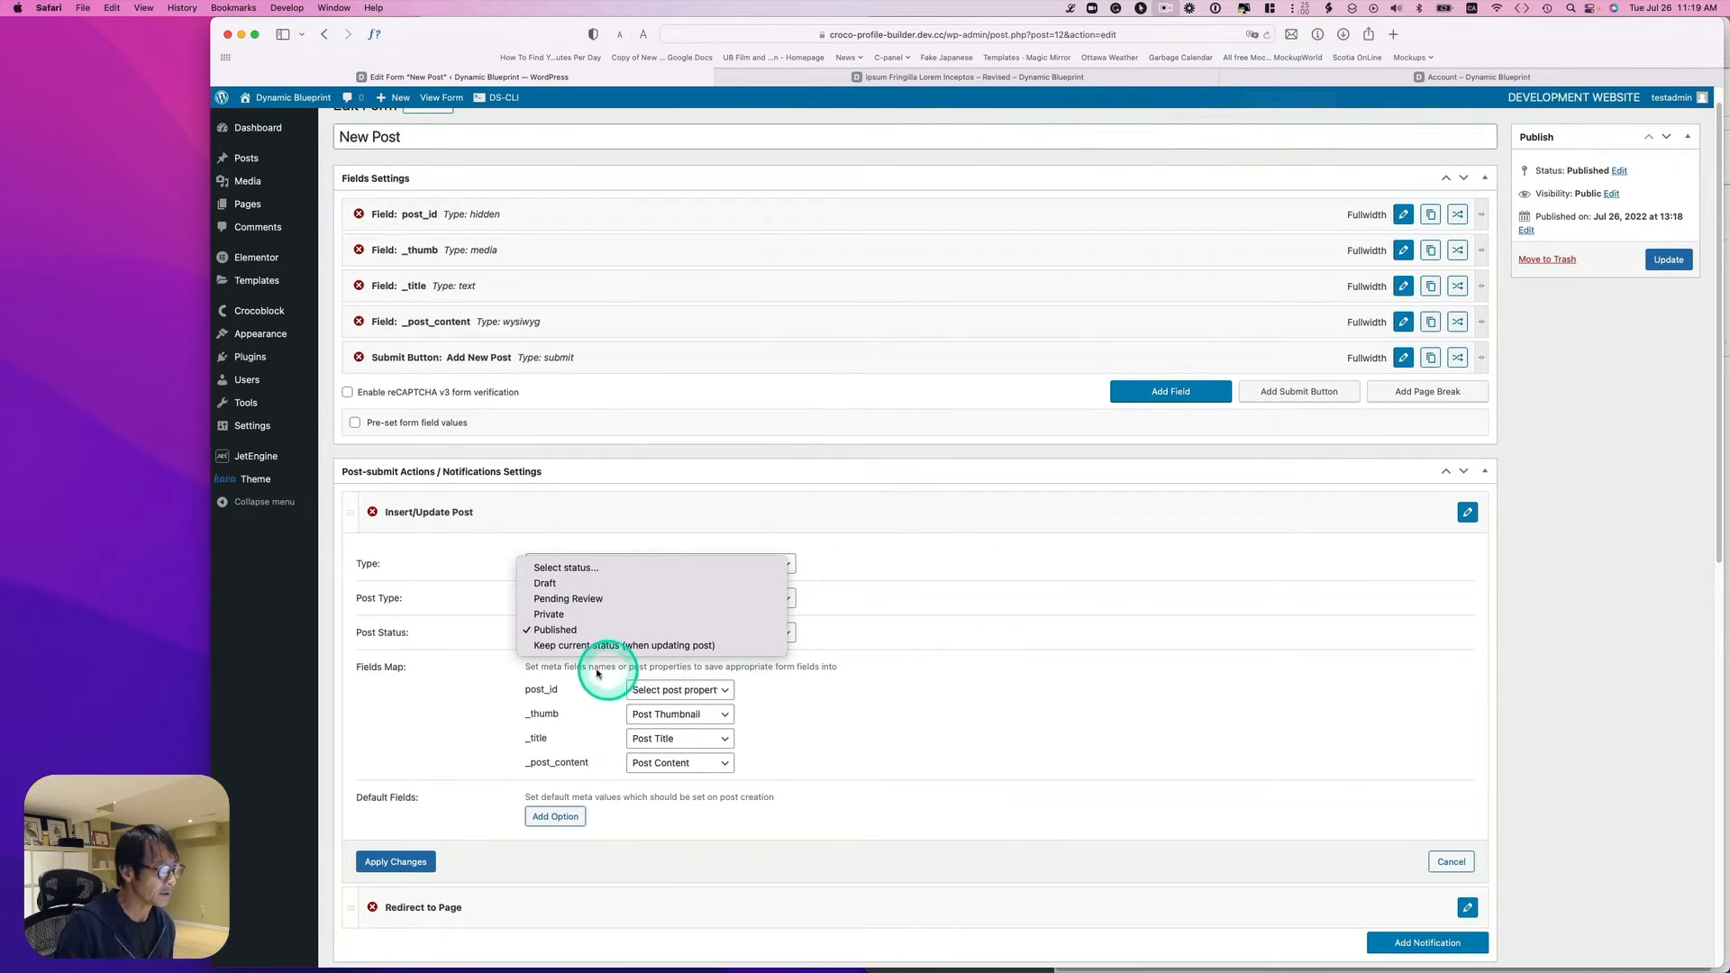
{"action": "left_click", "coordinate": [561, 634]}
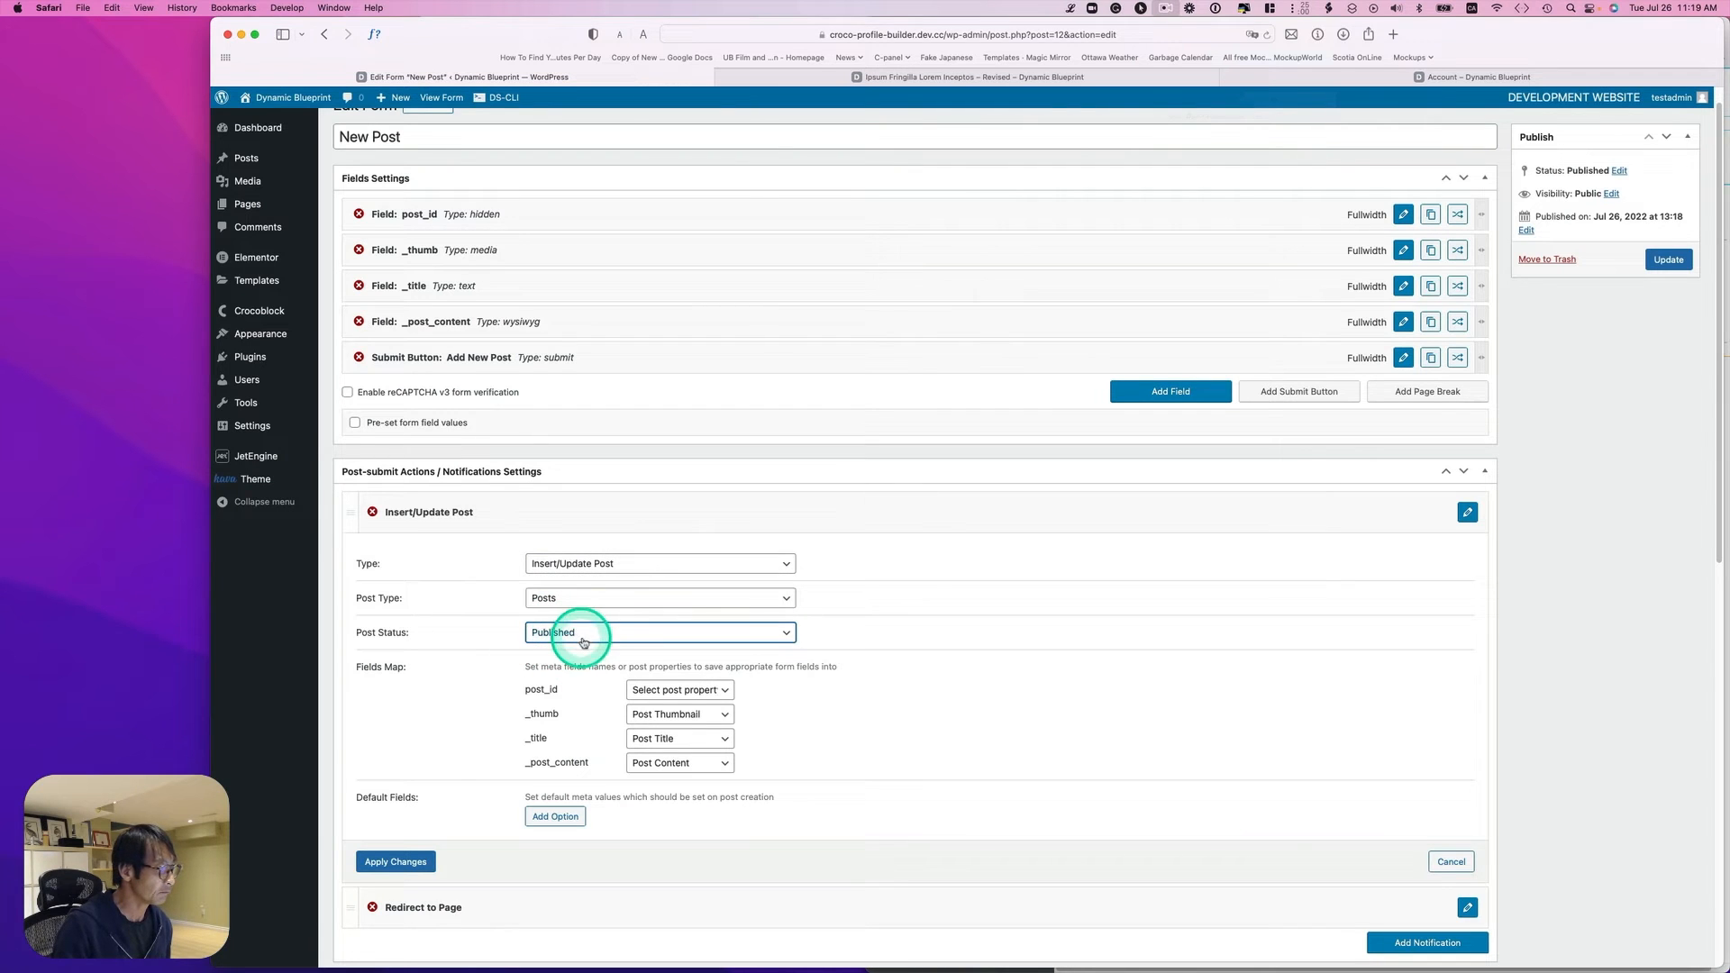
Step: Open the Redirect to Page action's settings, keeping its type and Static page as the redirect target
{"action": "scroll", "coordinate": [883, 693], "scroll_direction": "down", "scroll_amount": 1}
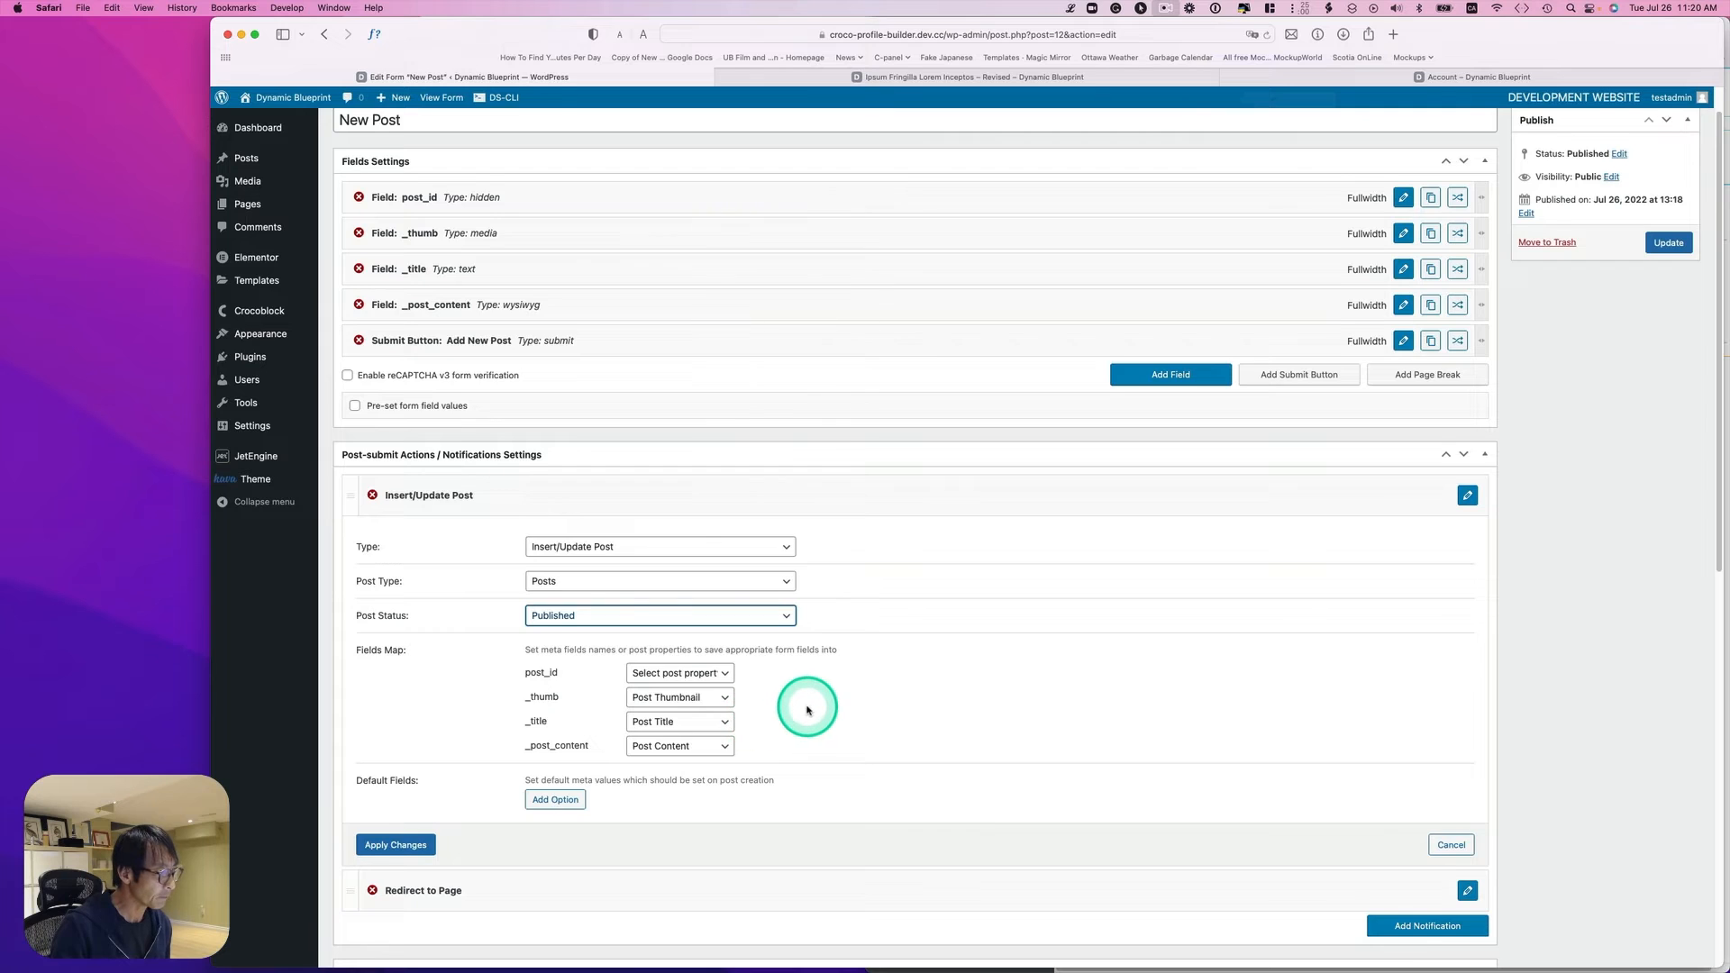
{"action": "scroll", "coordinate": [806, 703], "scroll_direction": "down", "scroll_amount": 3}
{"action": "scroll", "coordinate": [817, 701], "scroll_direction": "down", "scroll_amount": 3}
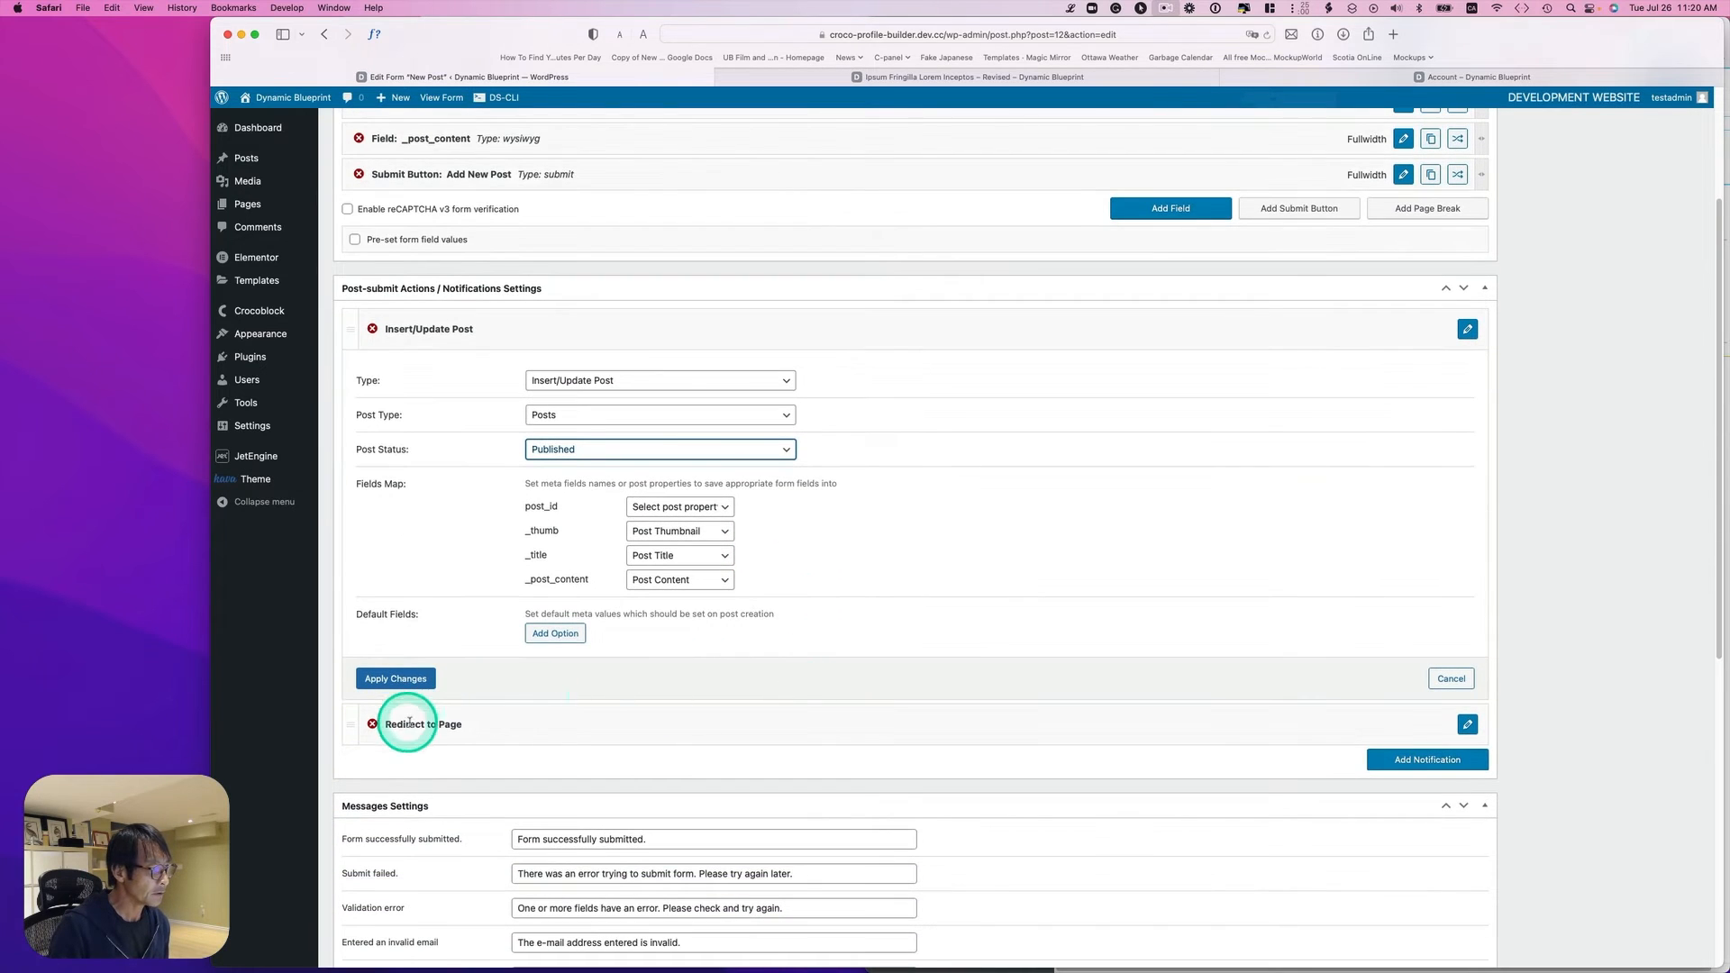
{"action": "left_click", "coordinate": [1468, 730]}
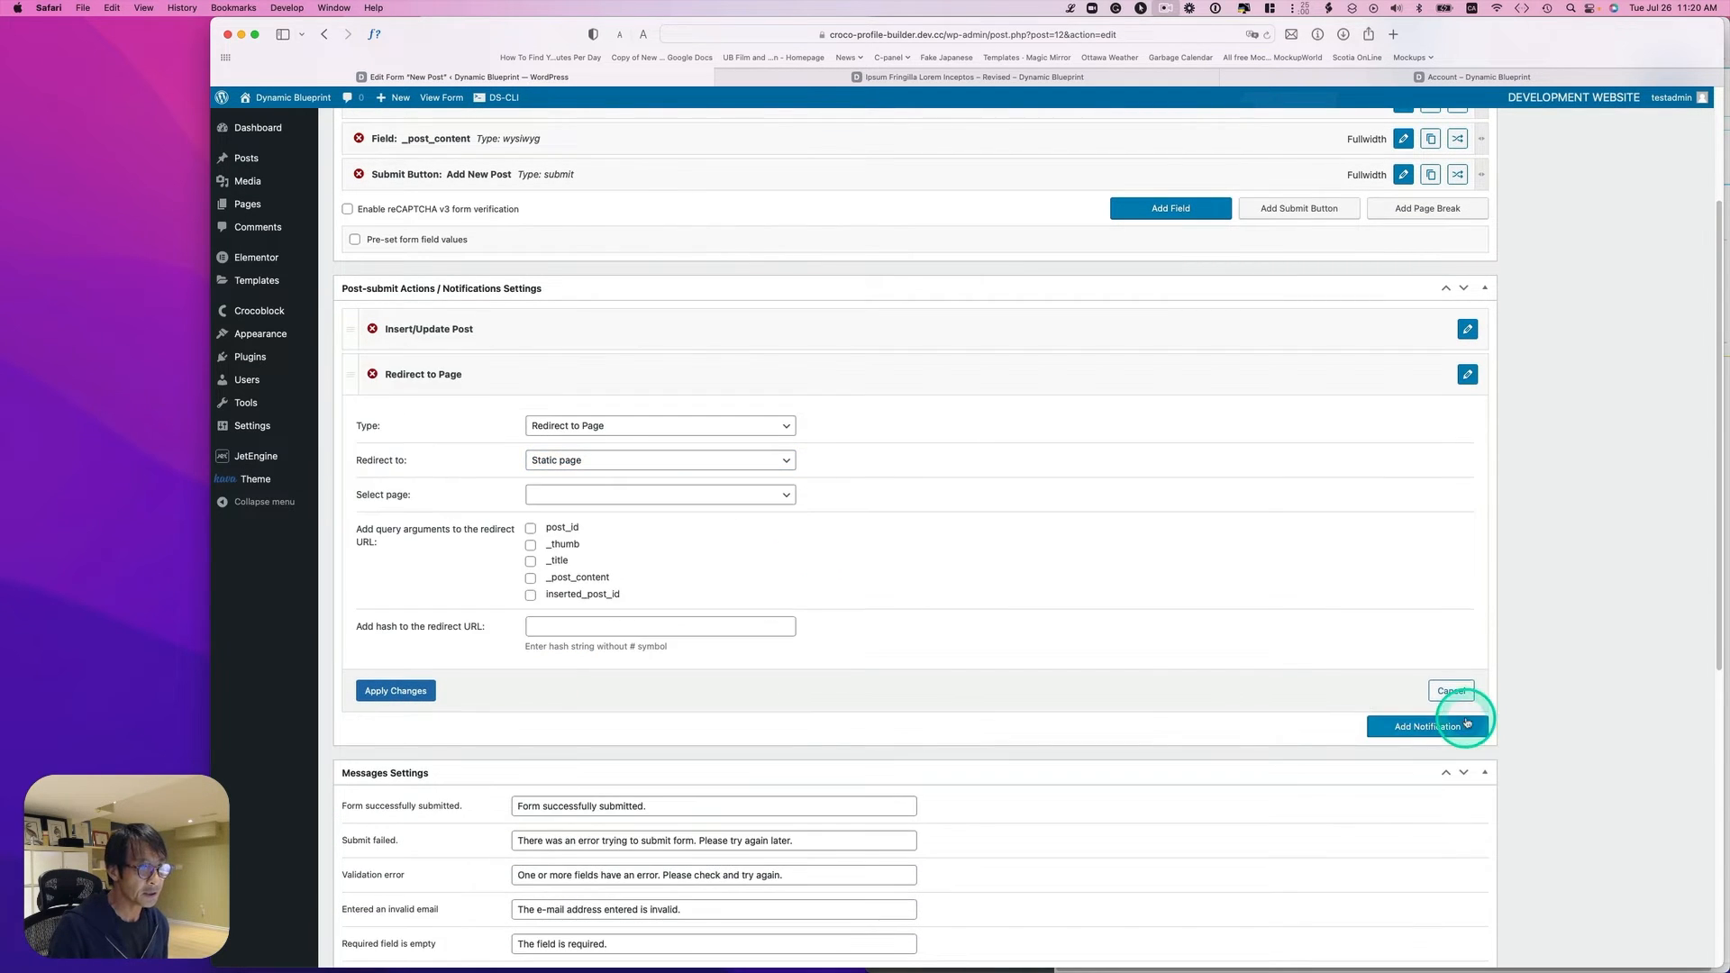
{"action": "left_click", "coordinate": [573, 436]}
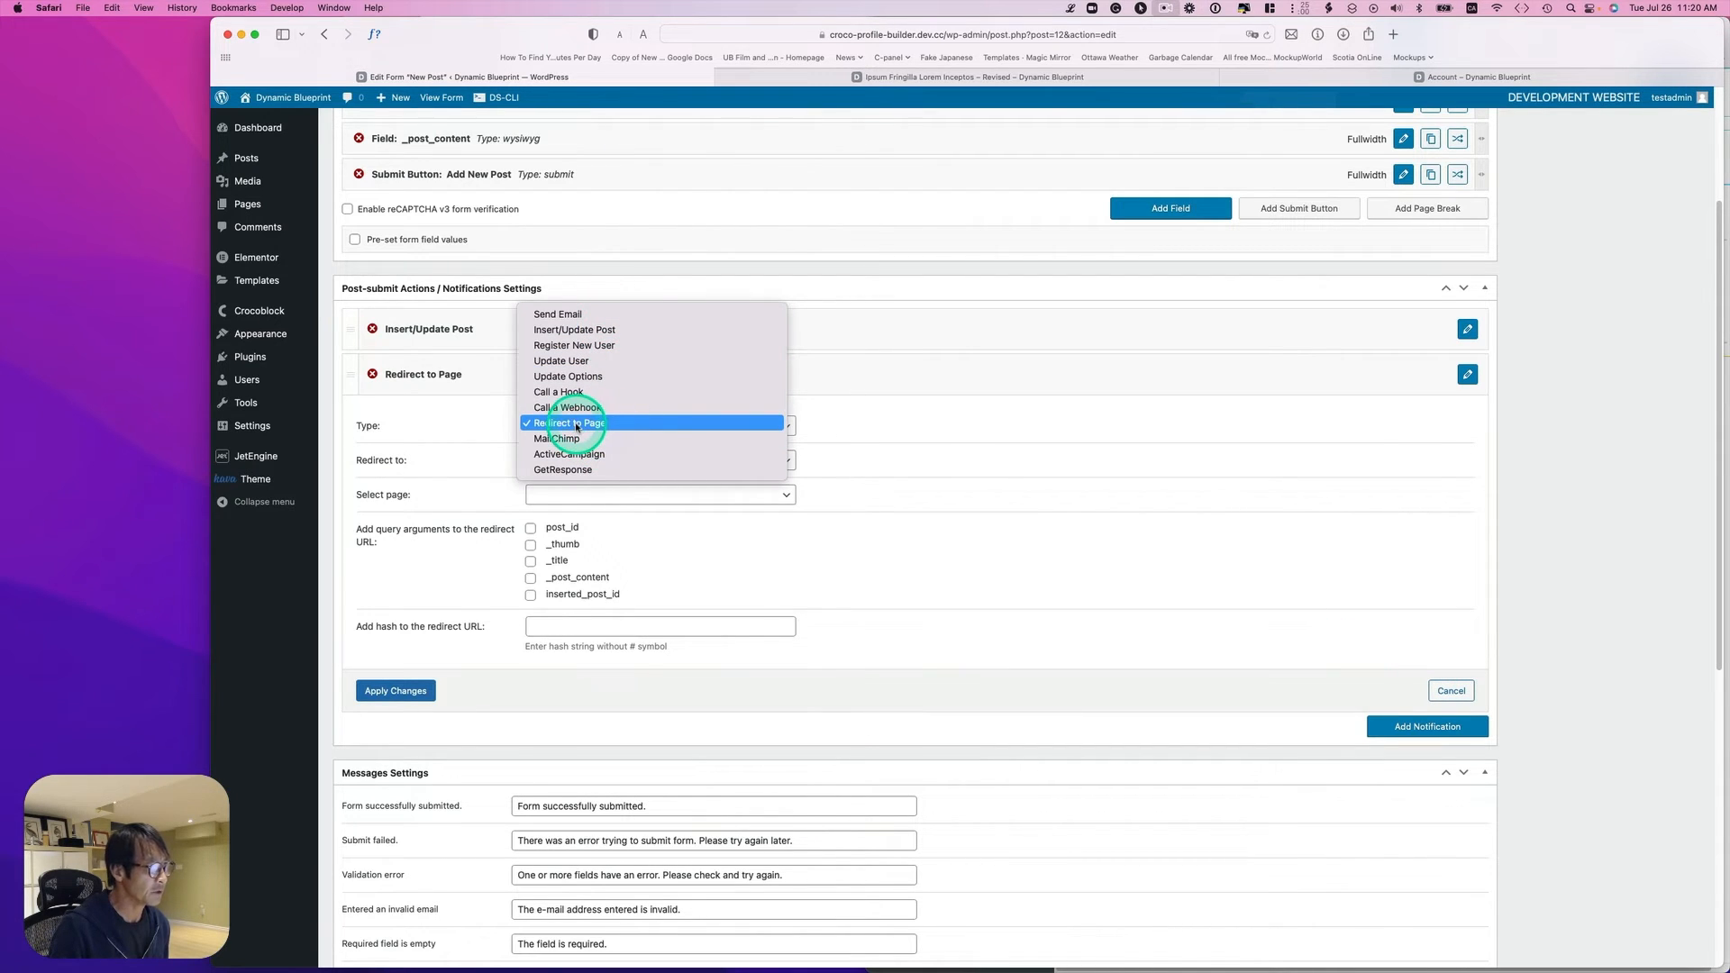
{"action": "left_click", "coordinate": [577, 424]}
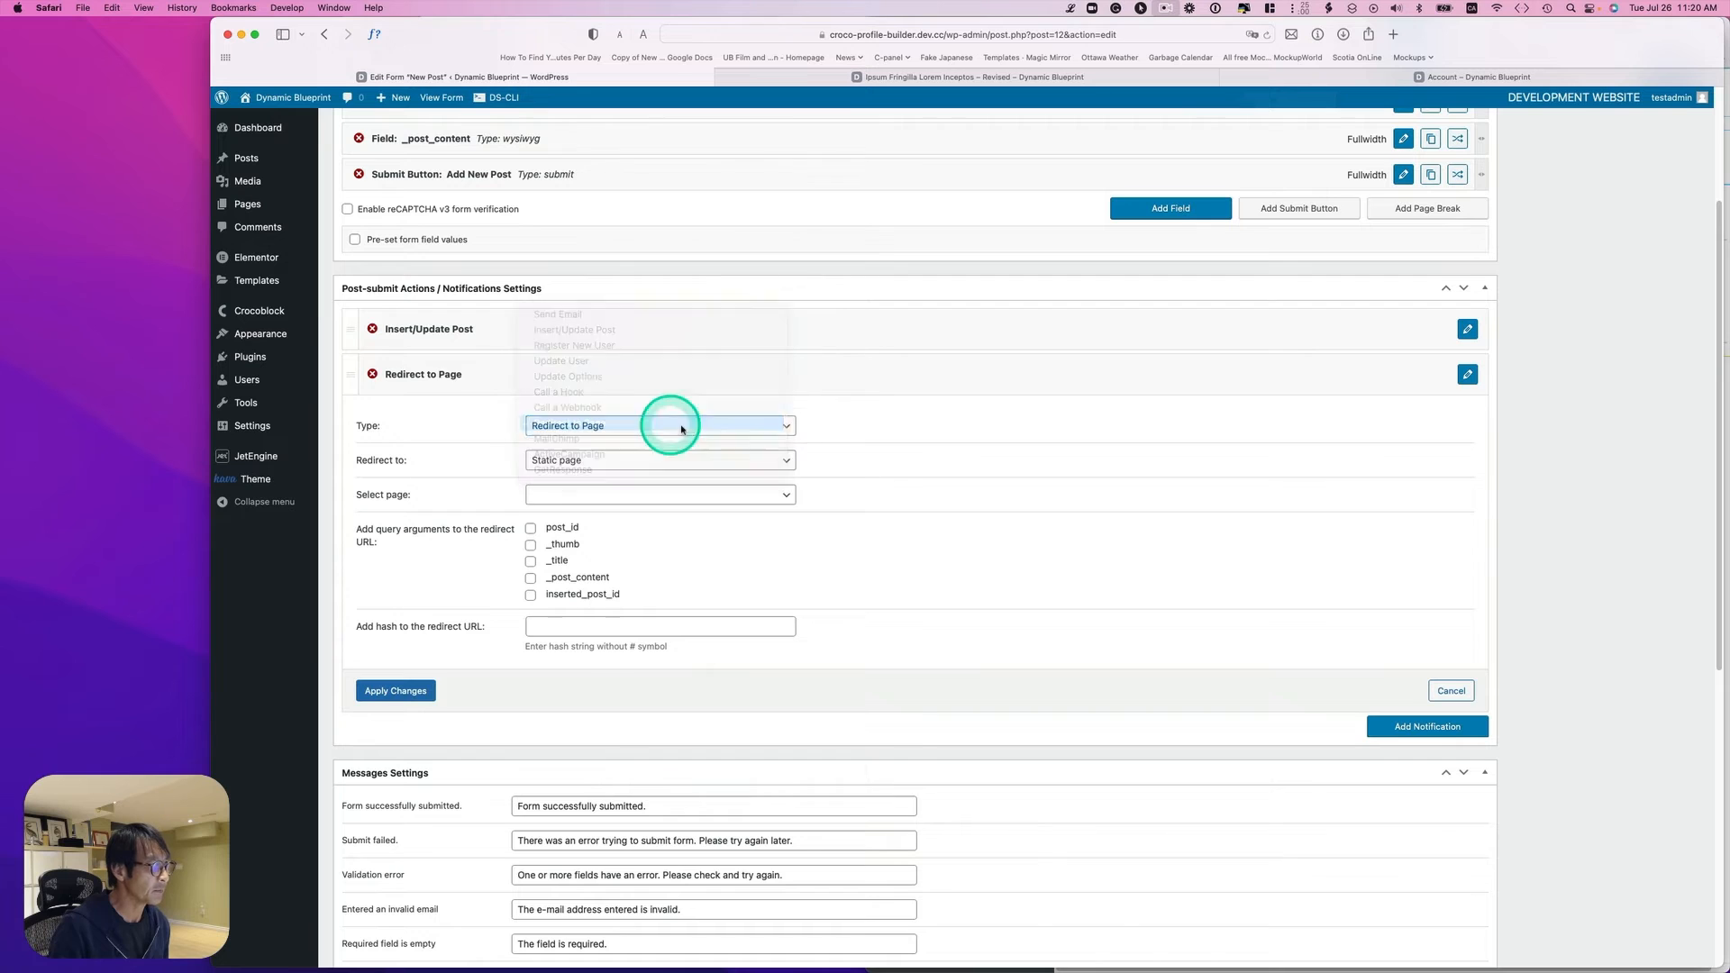
{"action": "left_click", "coordinate": [568, 467]}
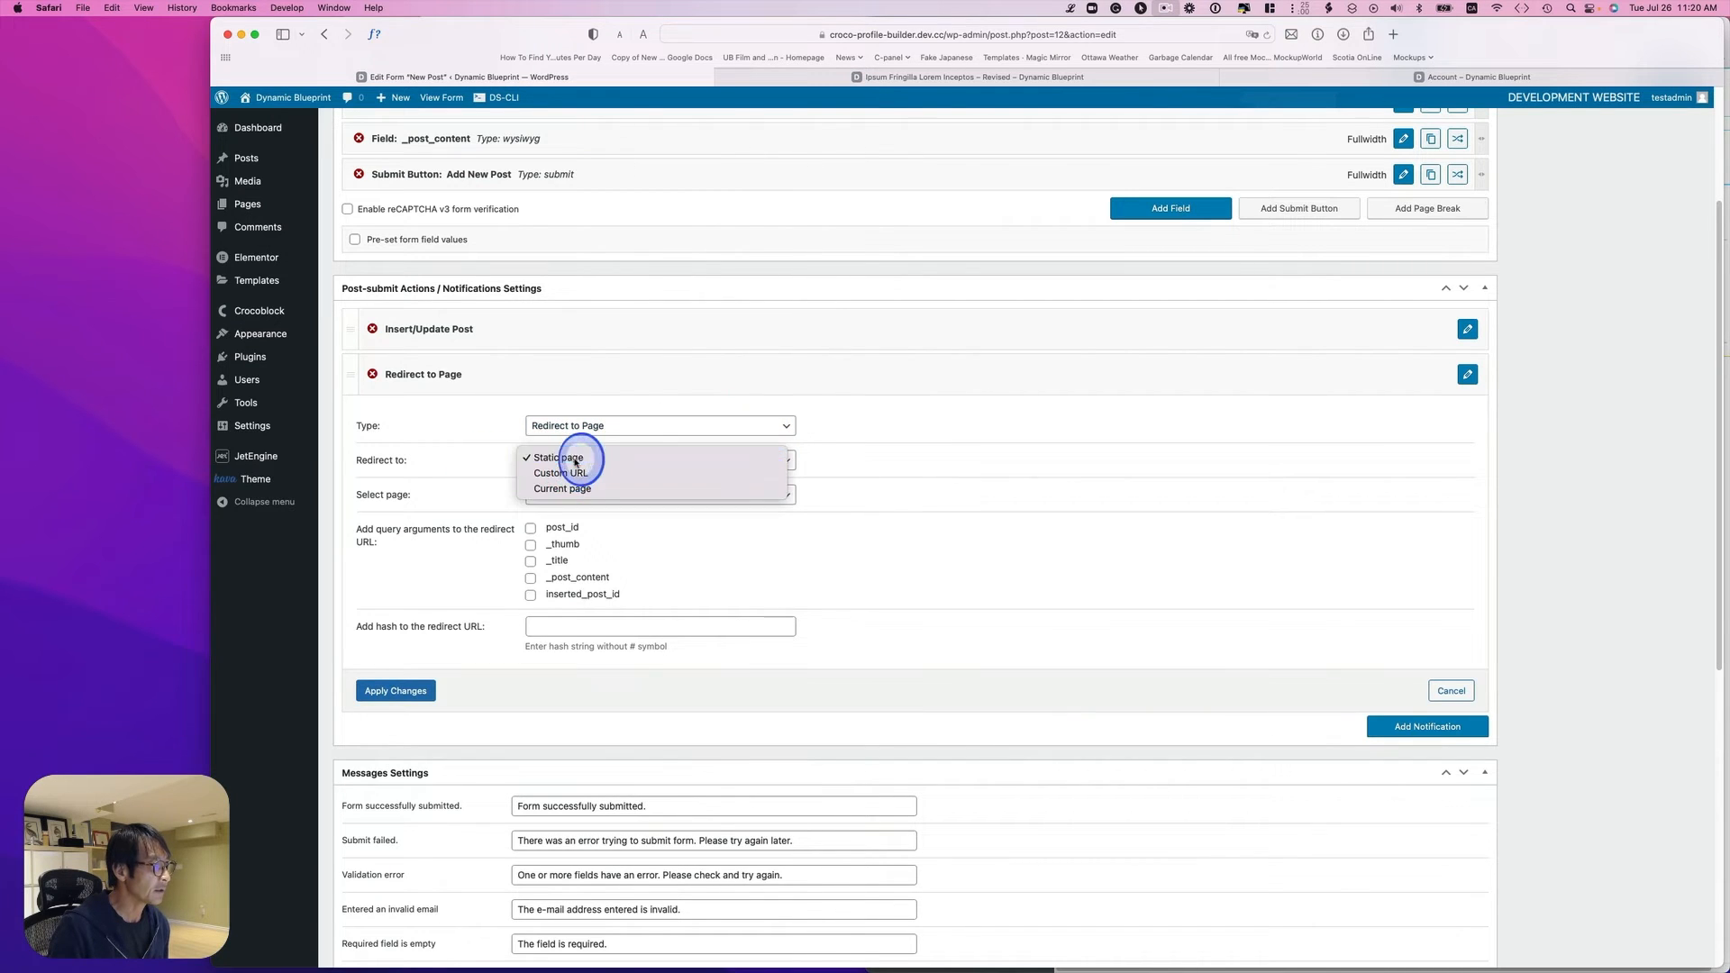
{"action": "left_click", "coordinate": [586, 460]}
{"action": "left_click", "coordinate": [595, 461]}
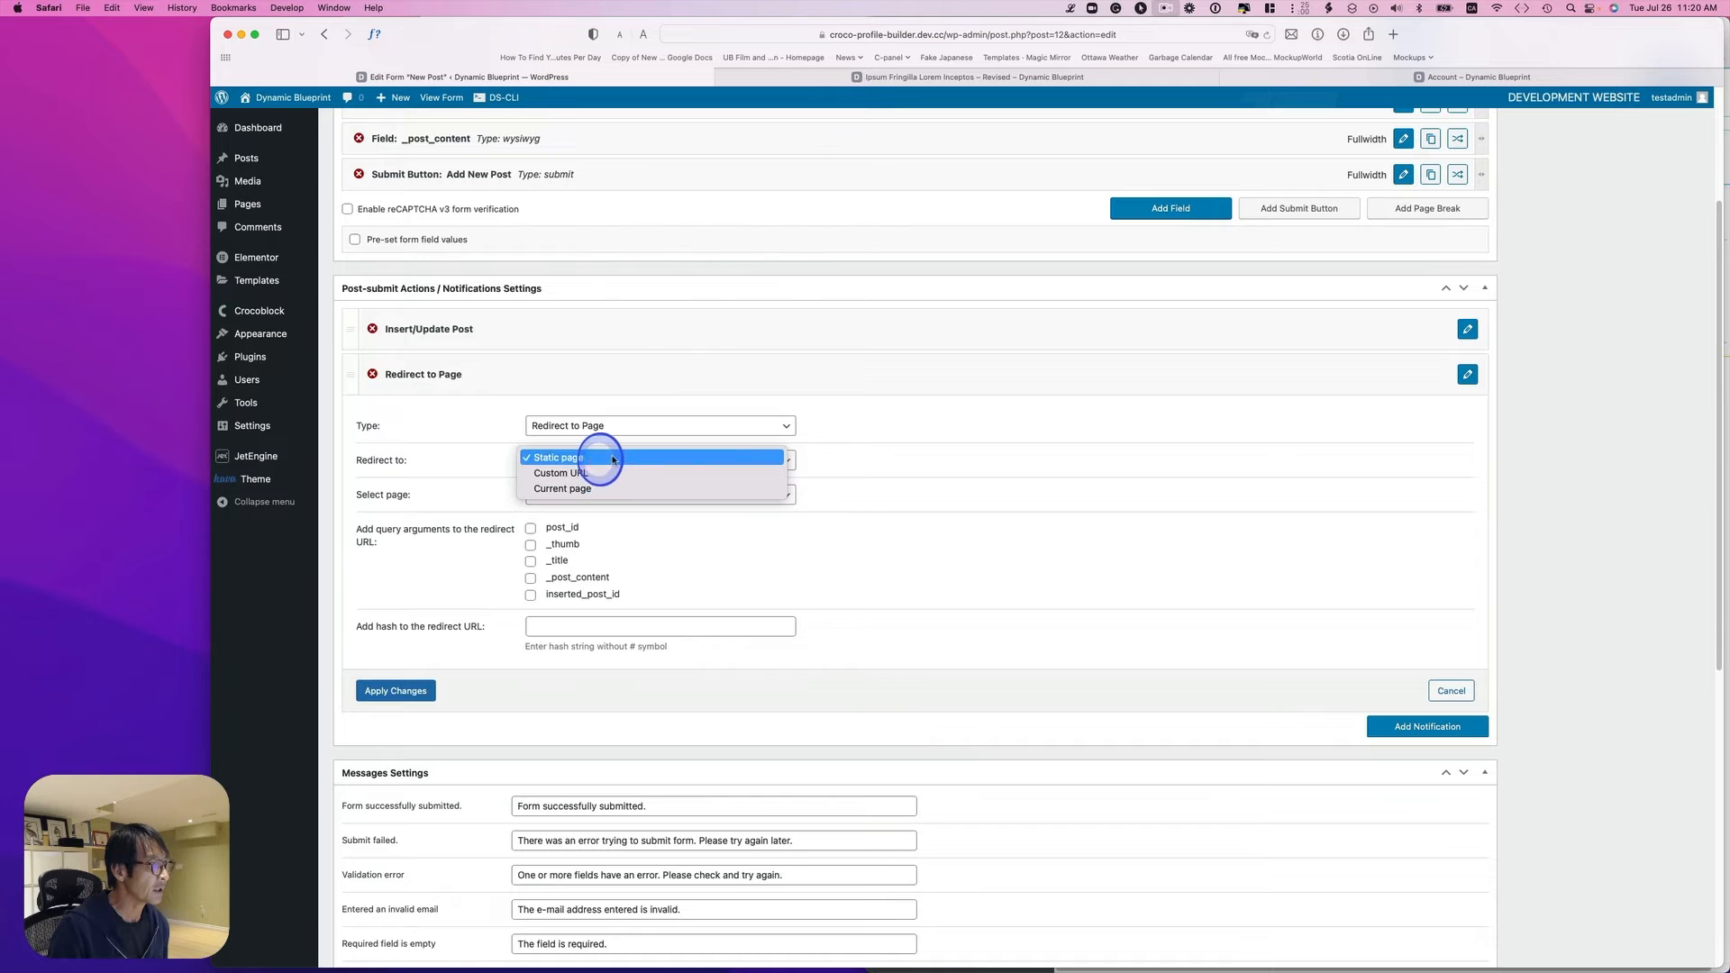
{"action": "left_click", "coordinate": [596, 457]}
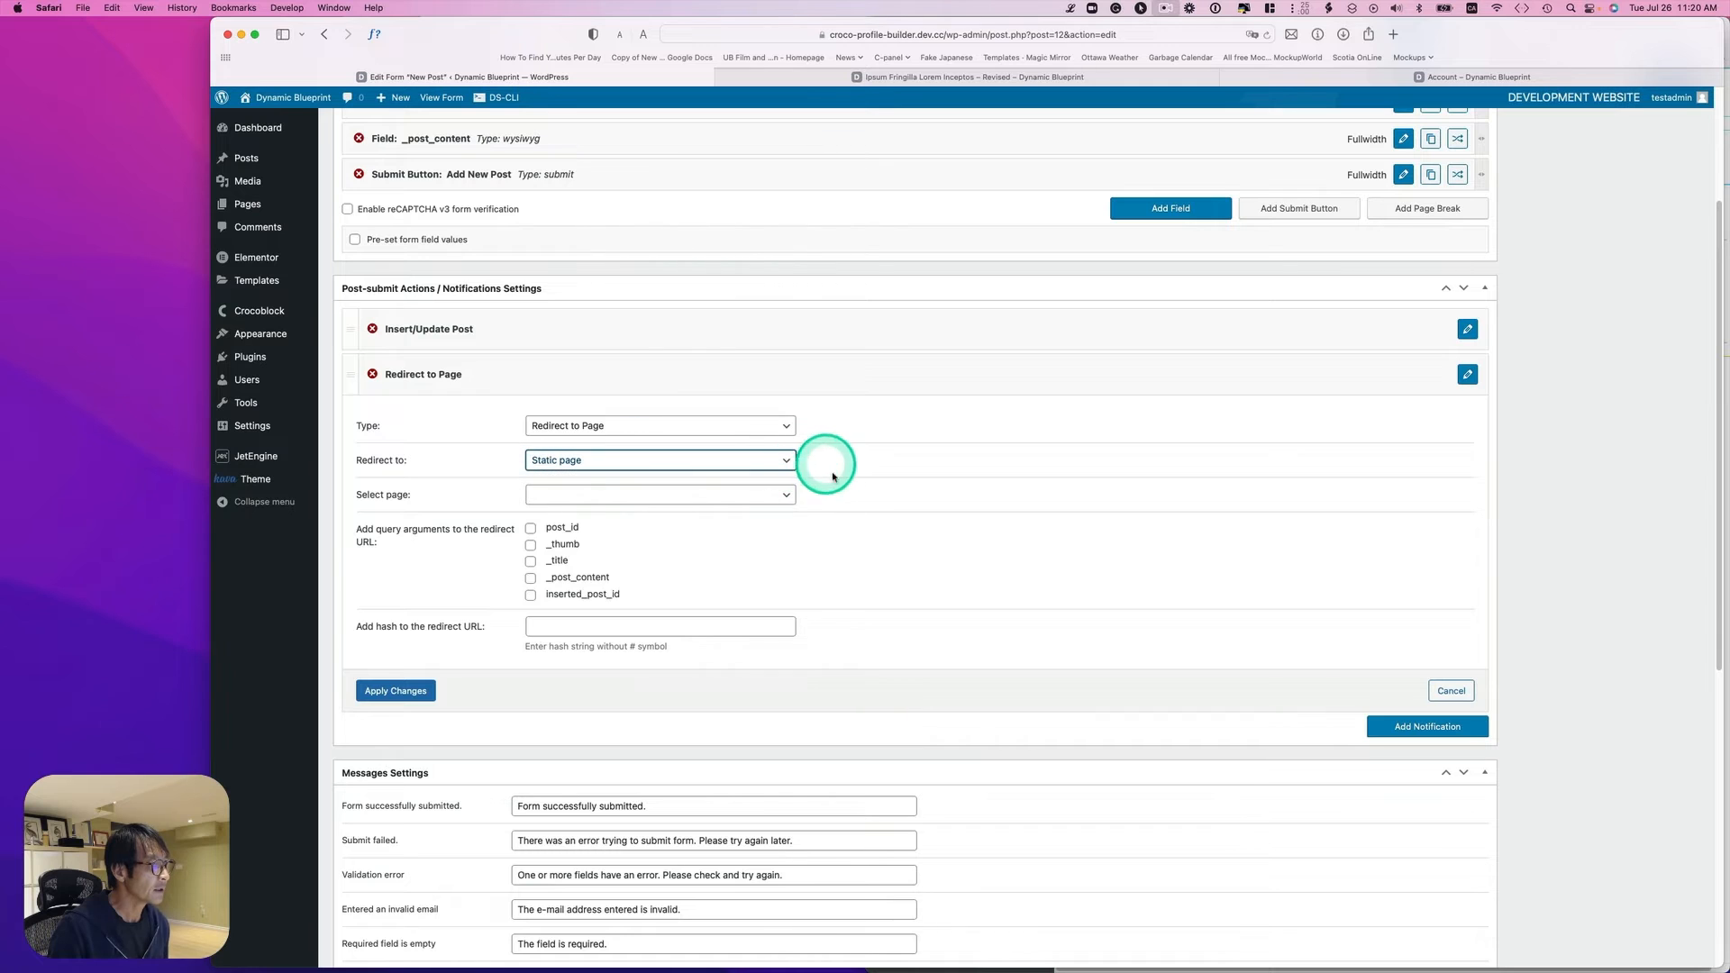
Step: Choose Account as the redirect page, apply the action's changes and update the form
{"action": "left_click", "coordinate": [744, 495]}
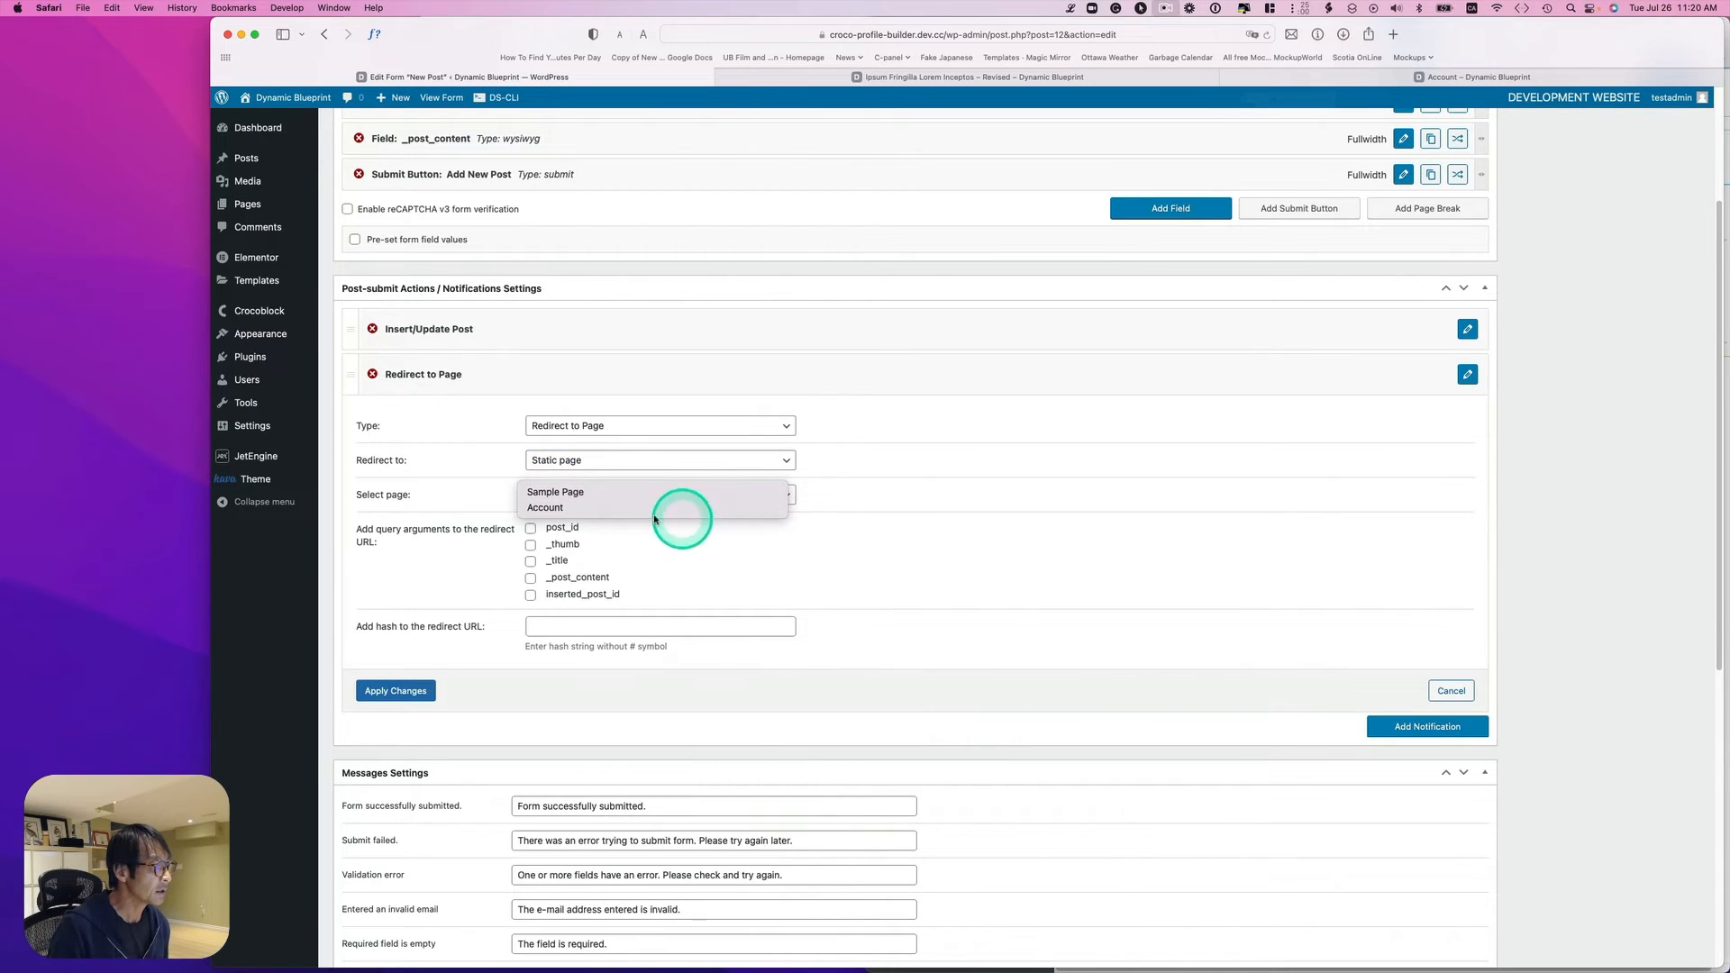
{"action": "left_click", "coordinate": [570, 509]}
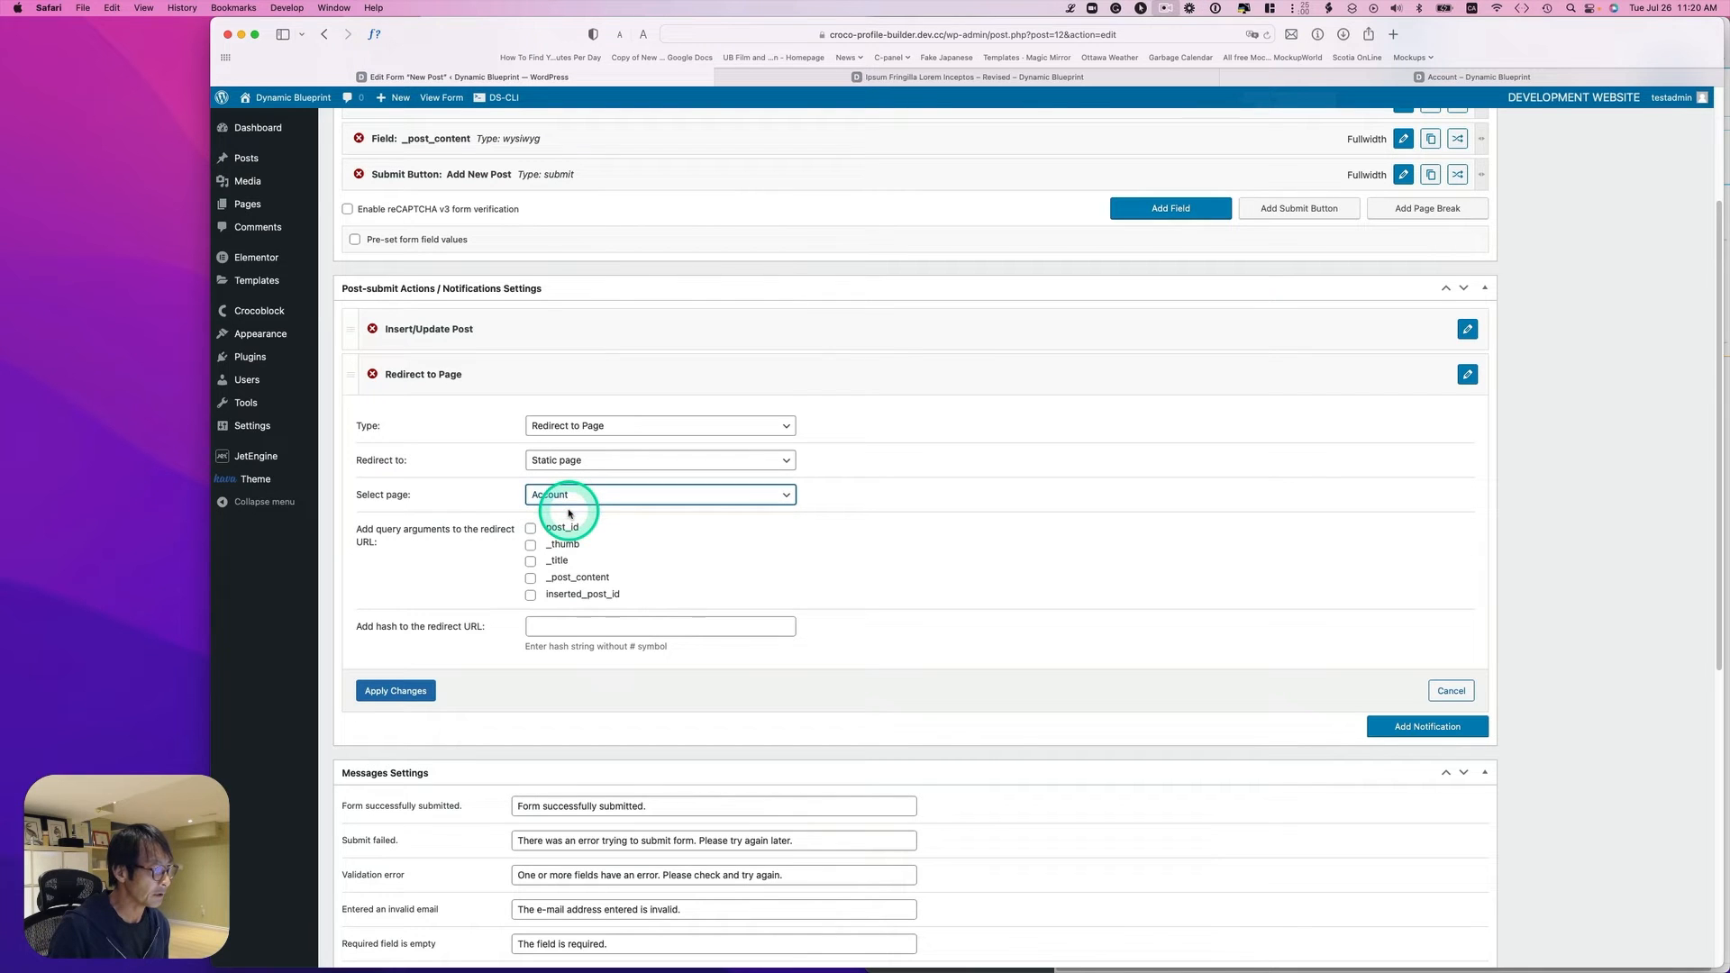
{"action": "left_click", "coordinate": [396, 690]}
{"action": "scroll", "coordinate": [1603, 415], "scroll_direction": "up", "scroll_amount": 5}
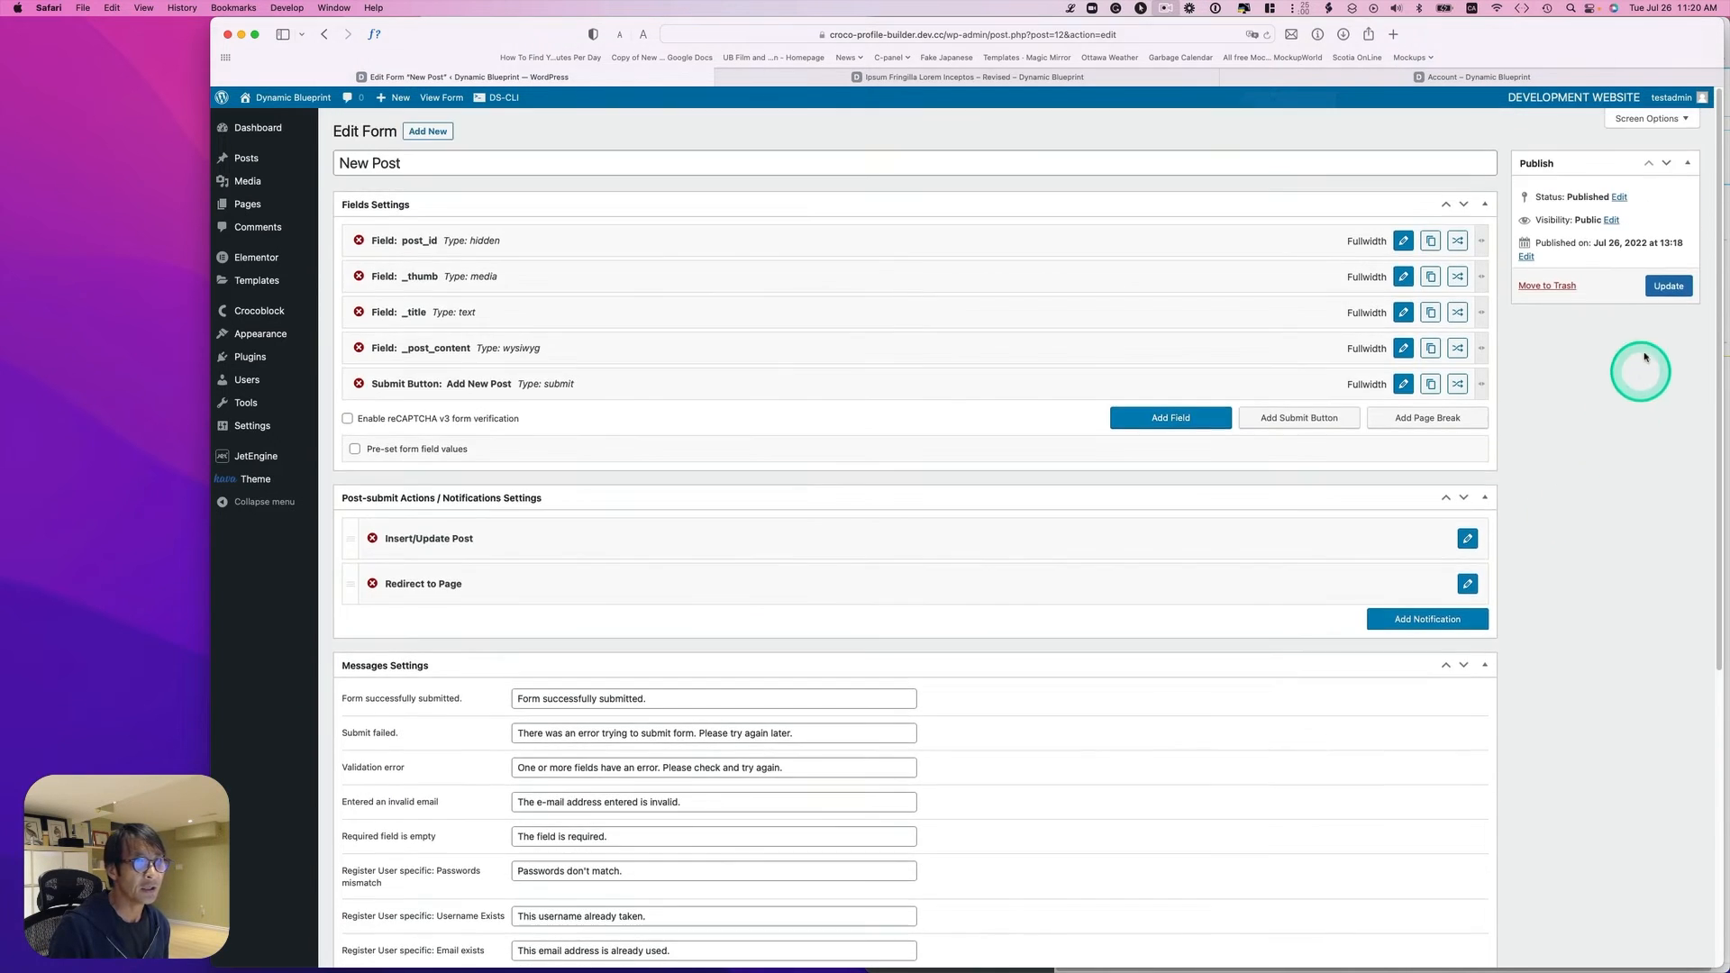
{"action": "left_click", "coordinate": [1666, 286]}
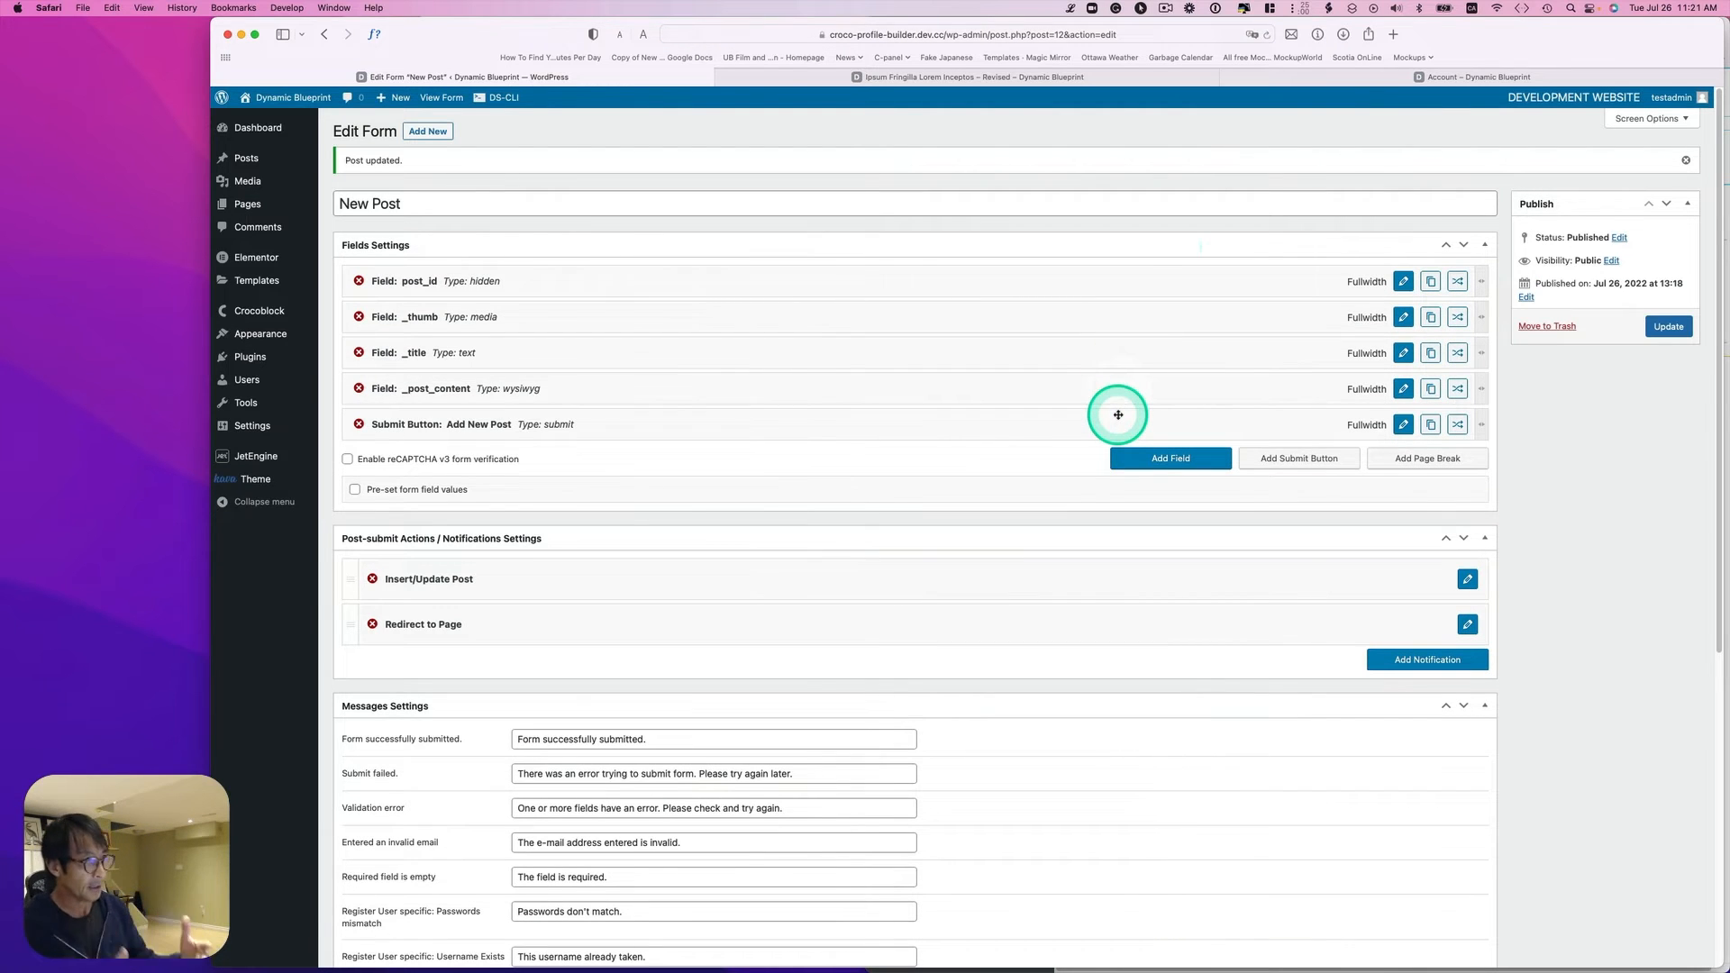
Step: Add a new form field and move it directly above the Add New Post submit button
{"action": "left_click", "coordinate": [1165, 467]}
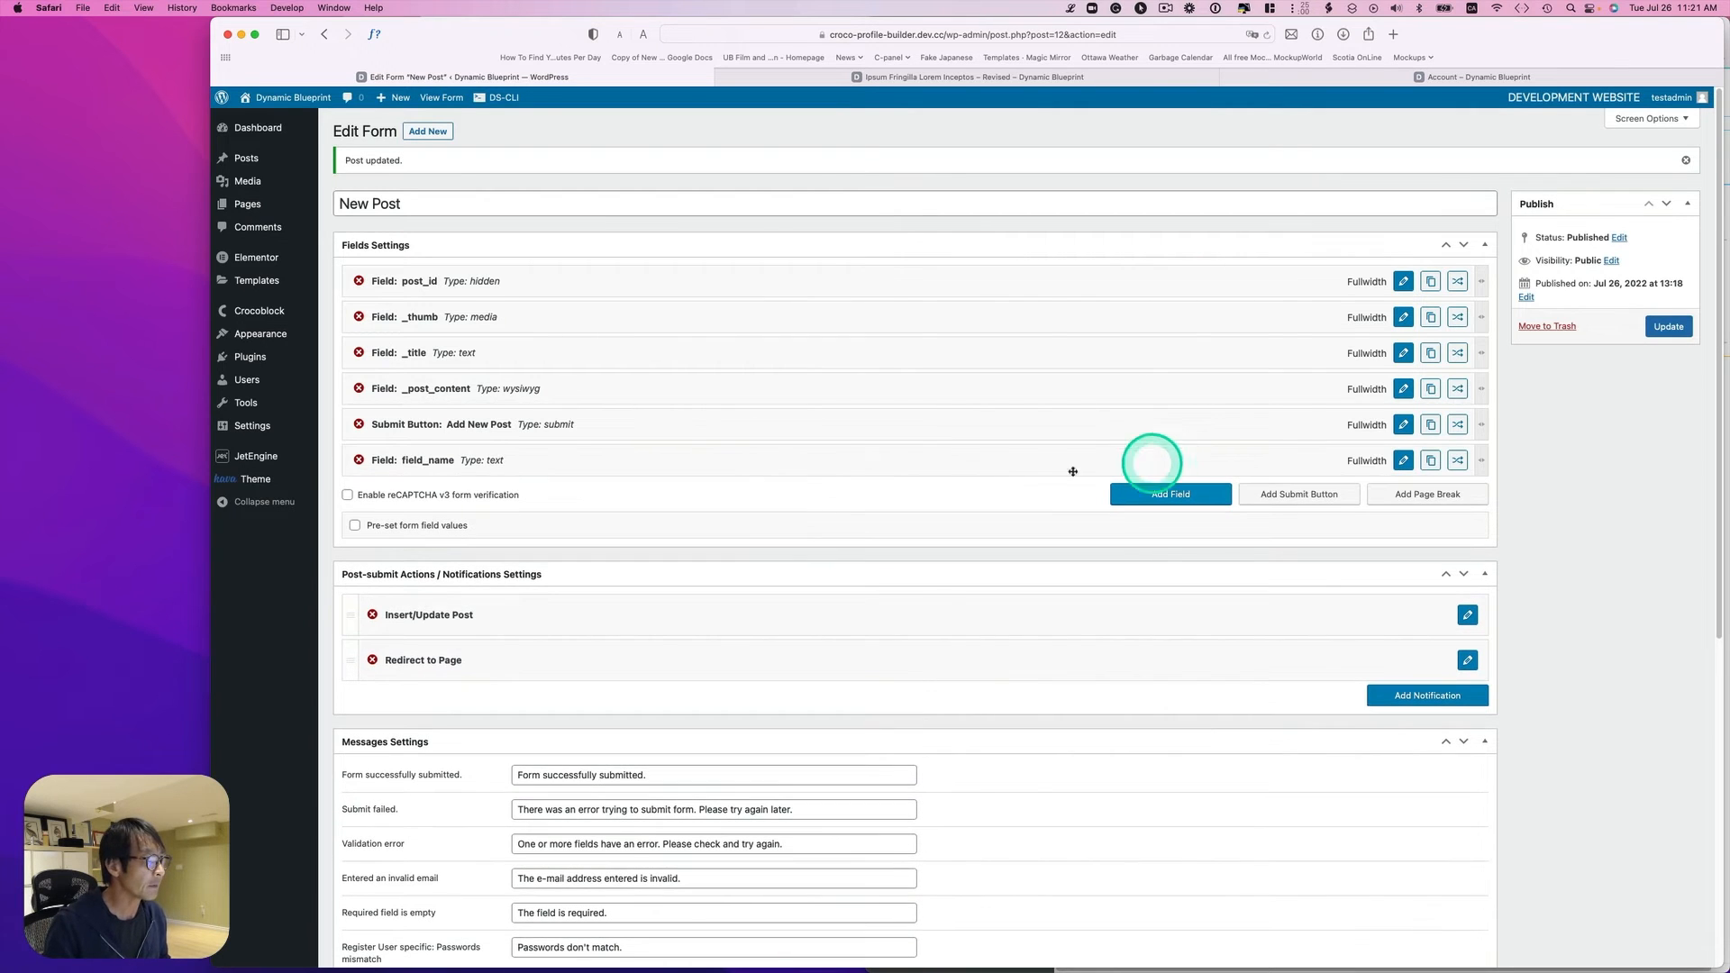
{"action": "left_click", "coordinate": [890, 456]}
{"action": "left_click_drag", "start_coordinate": [888, 460], "coordinate": [878, 419]}
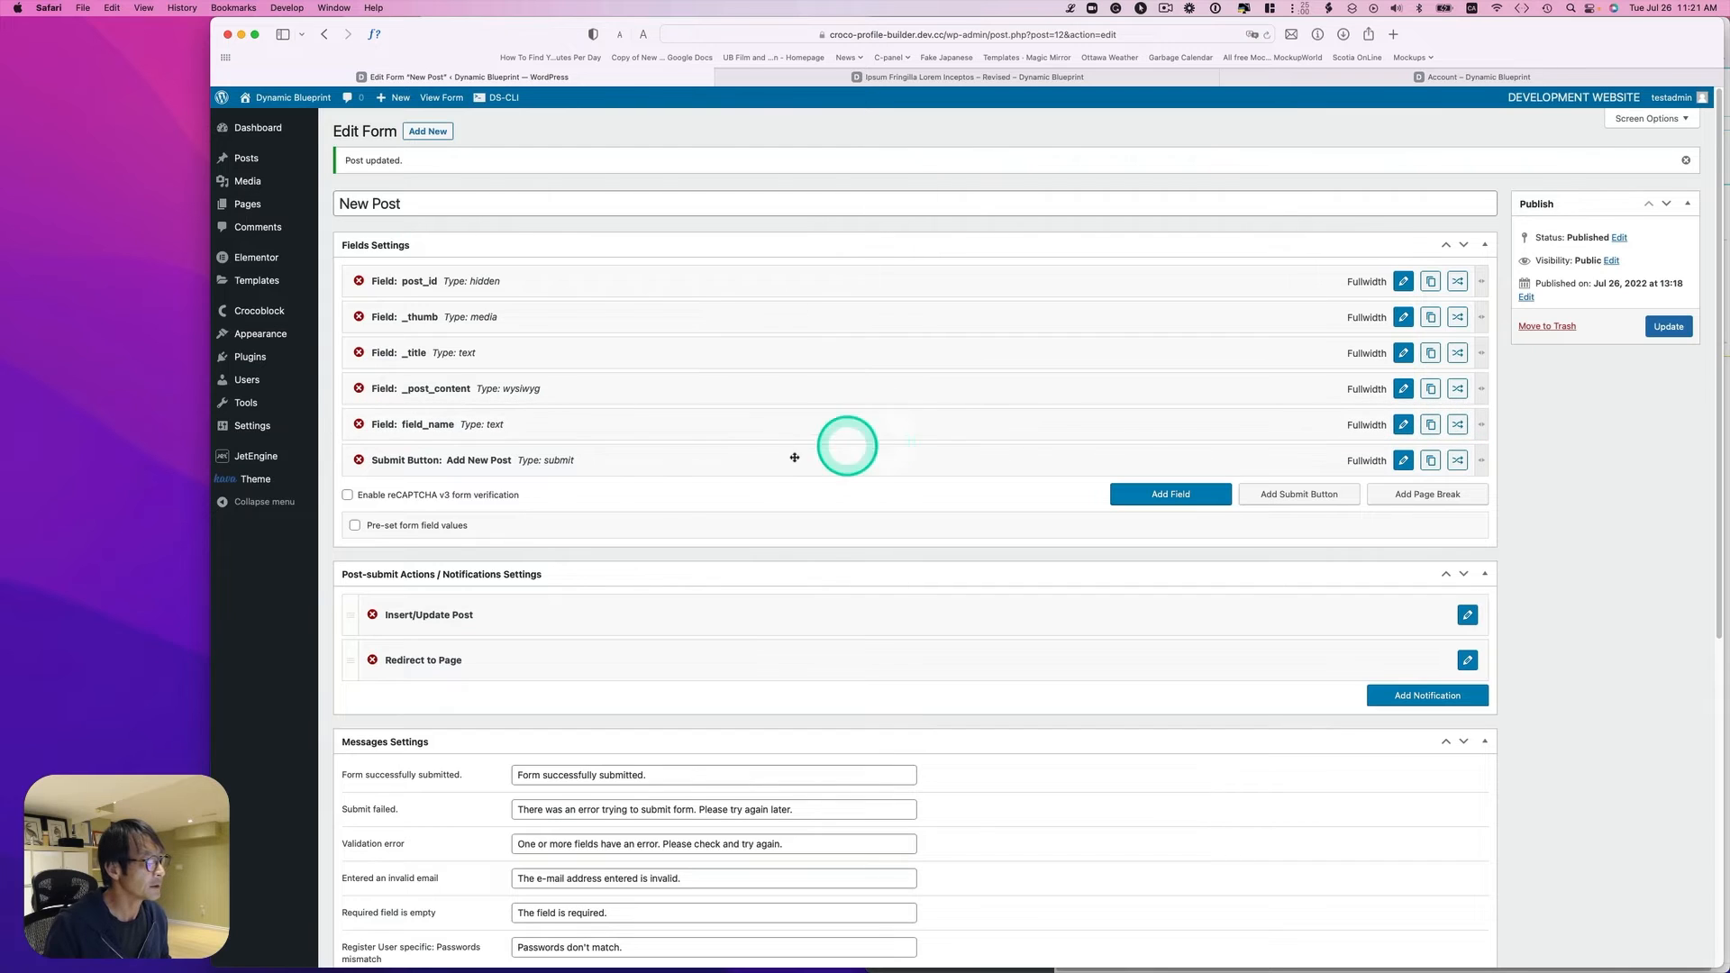
Step: Configure the new field as Checkboxes with the name "category" and label "Category", and make it not required
{"action": "left_click", "coordinate": [1403, 427]}
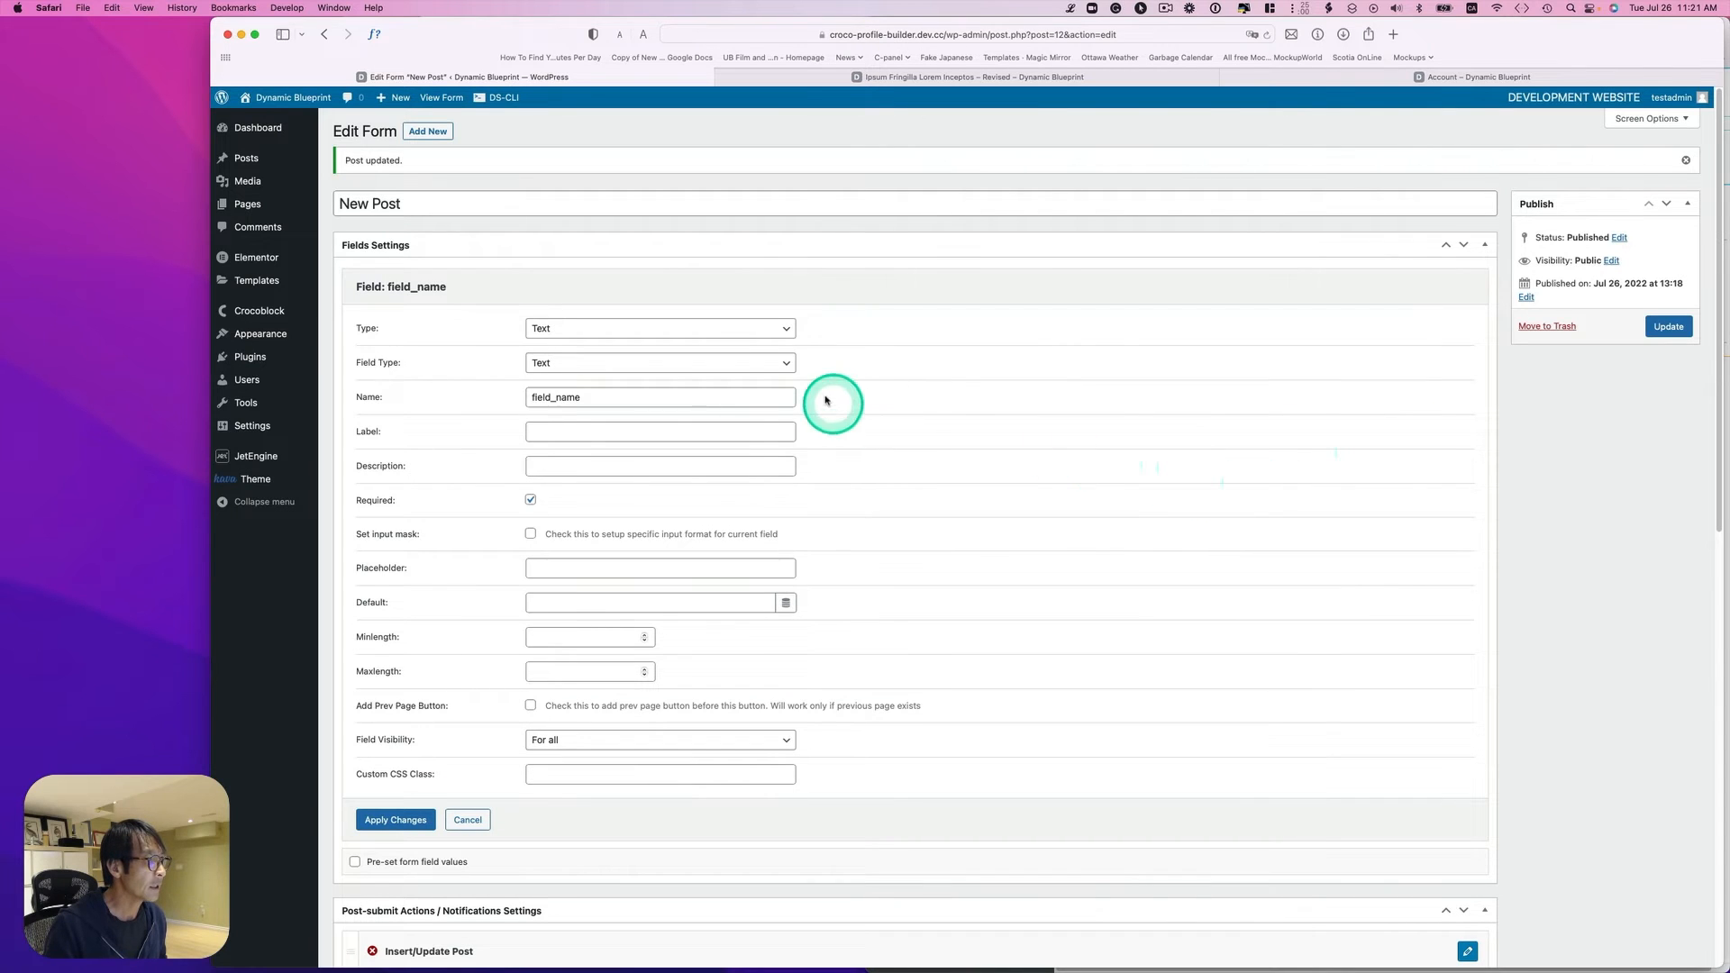
{"action": "left_click", "coordinate": [686, 332]}
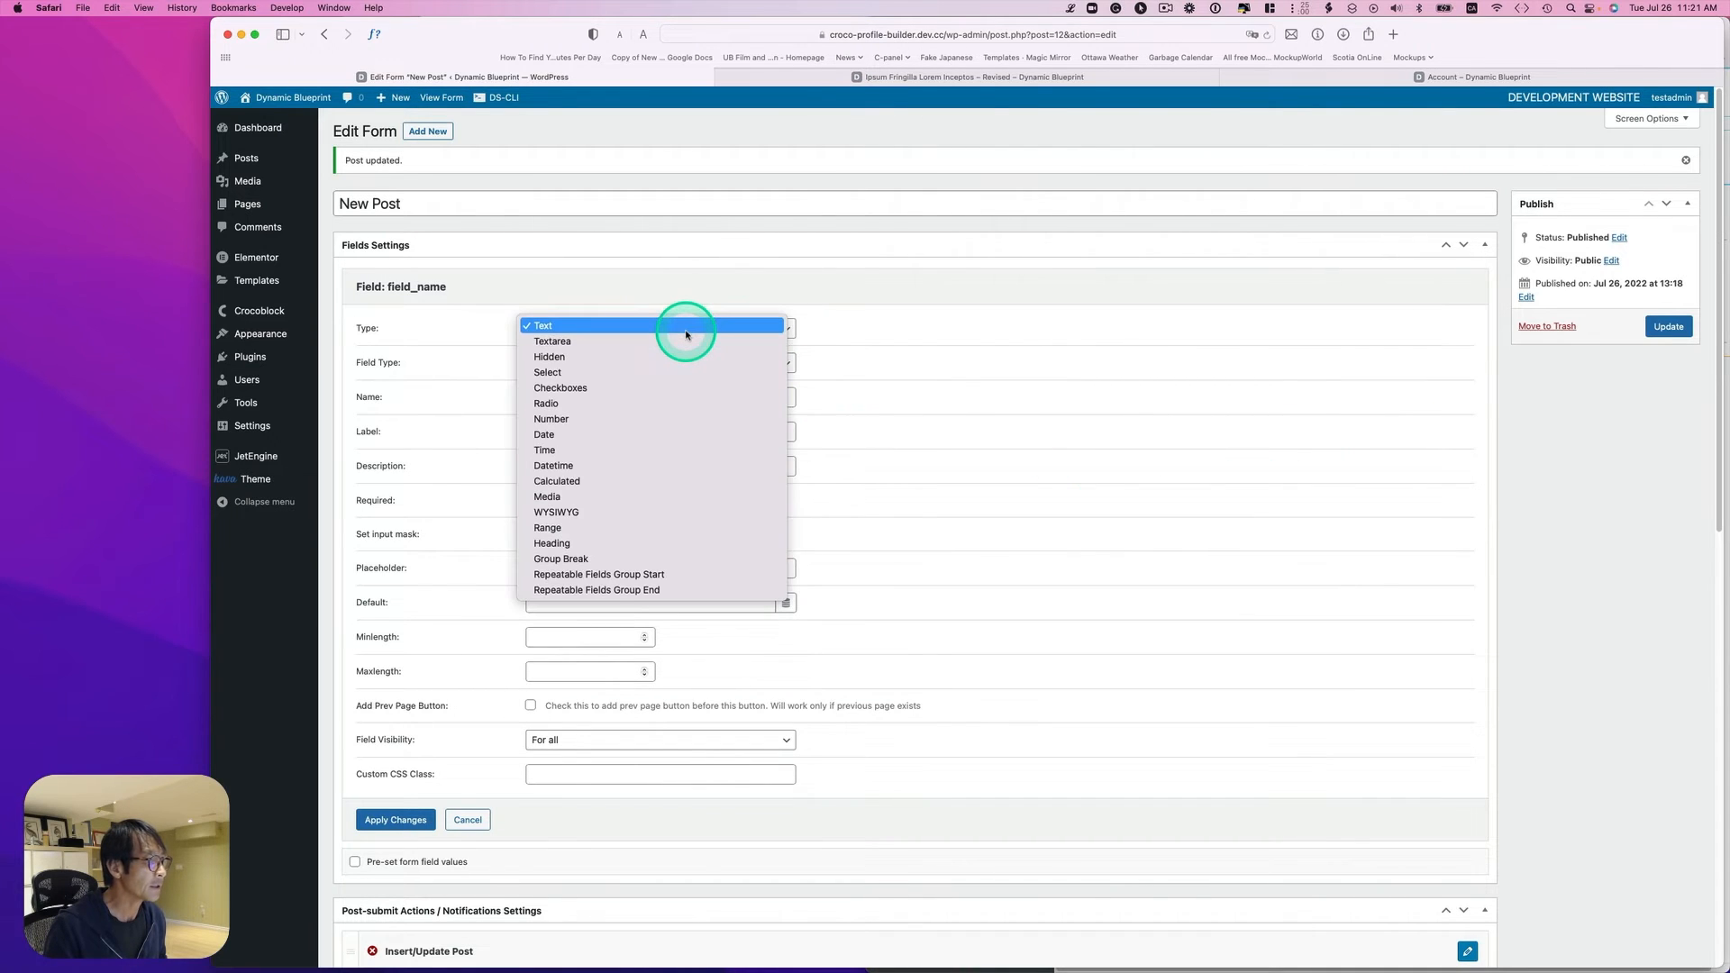
{"action": "left_click", "coordinate": [696, 388]}
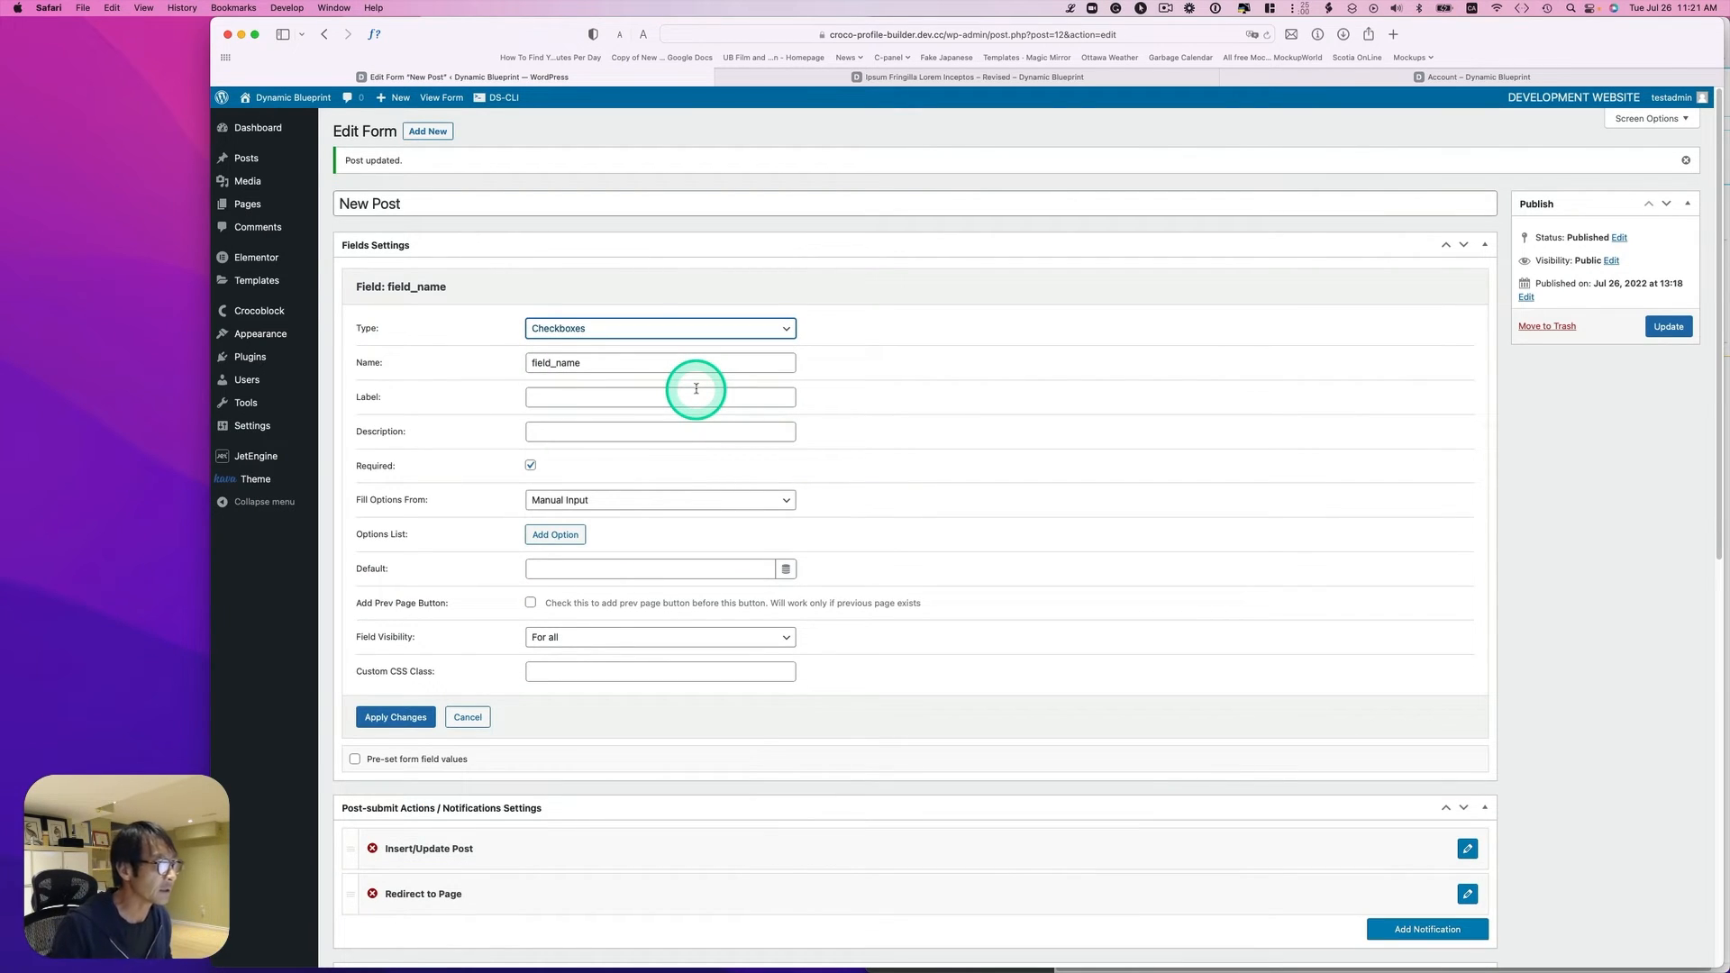
{"action": "left_click", "coordinate": [641, 362]}
{"action": "double_click", "coordinate": [567, 363]}
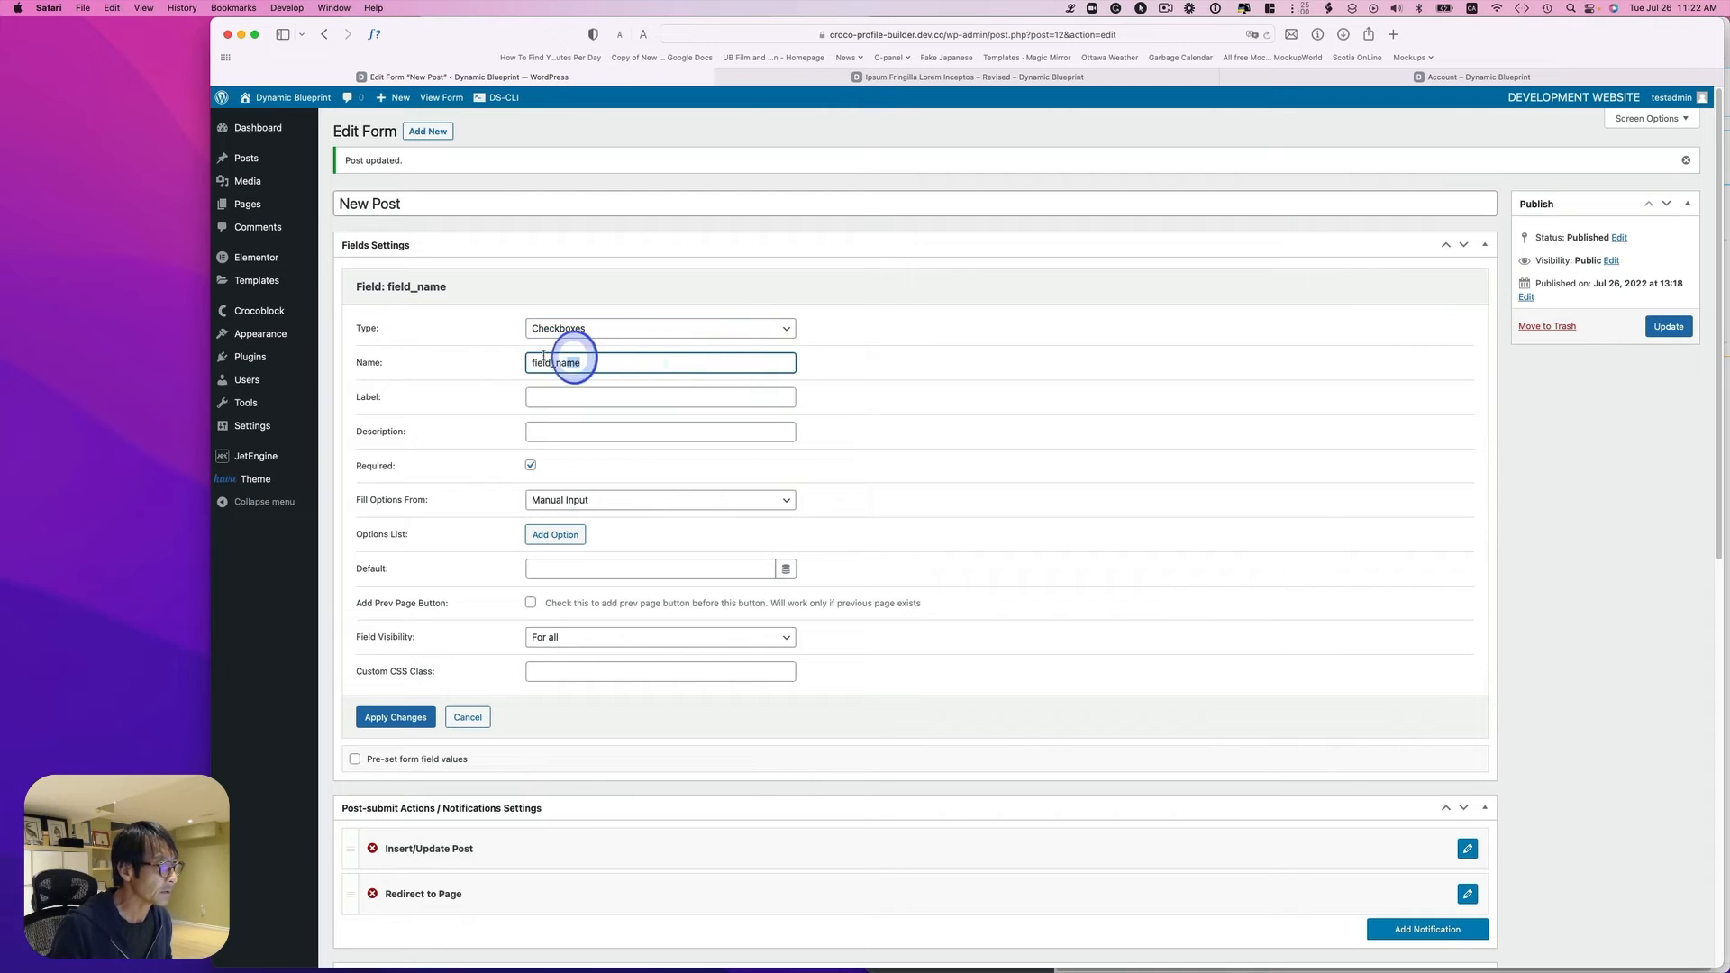
{"action": "type", "text": "category"}
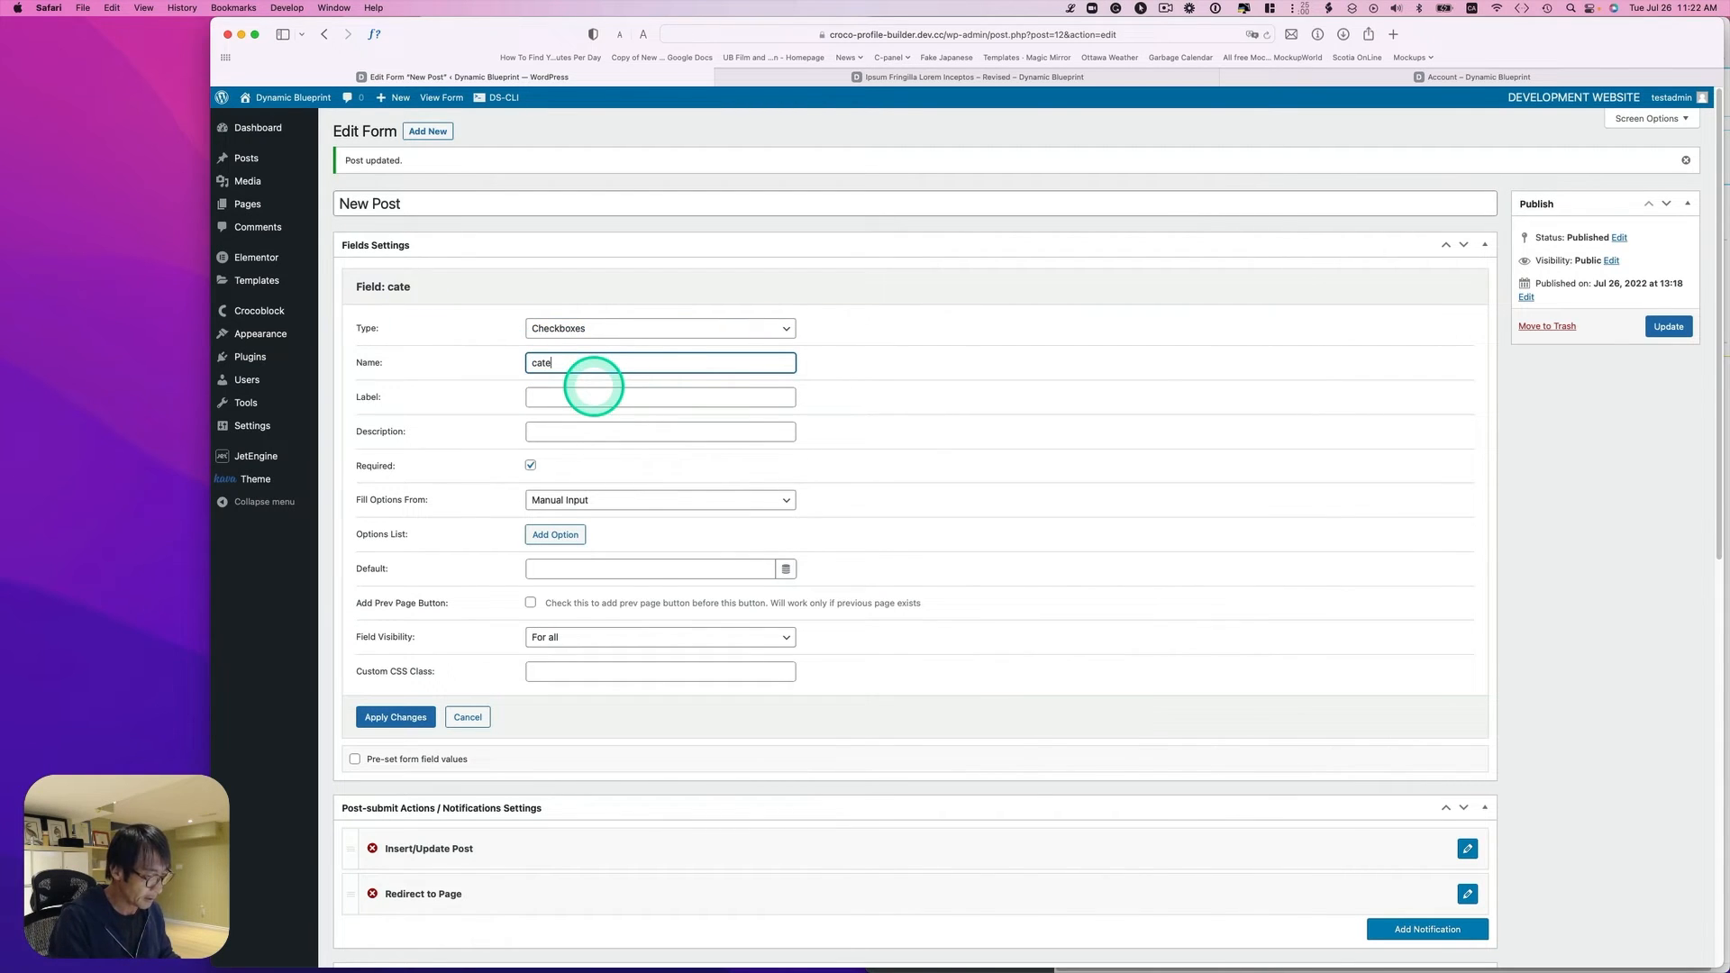
{"action": "left_click", "coordinate": [591, 398]}
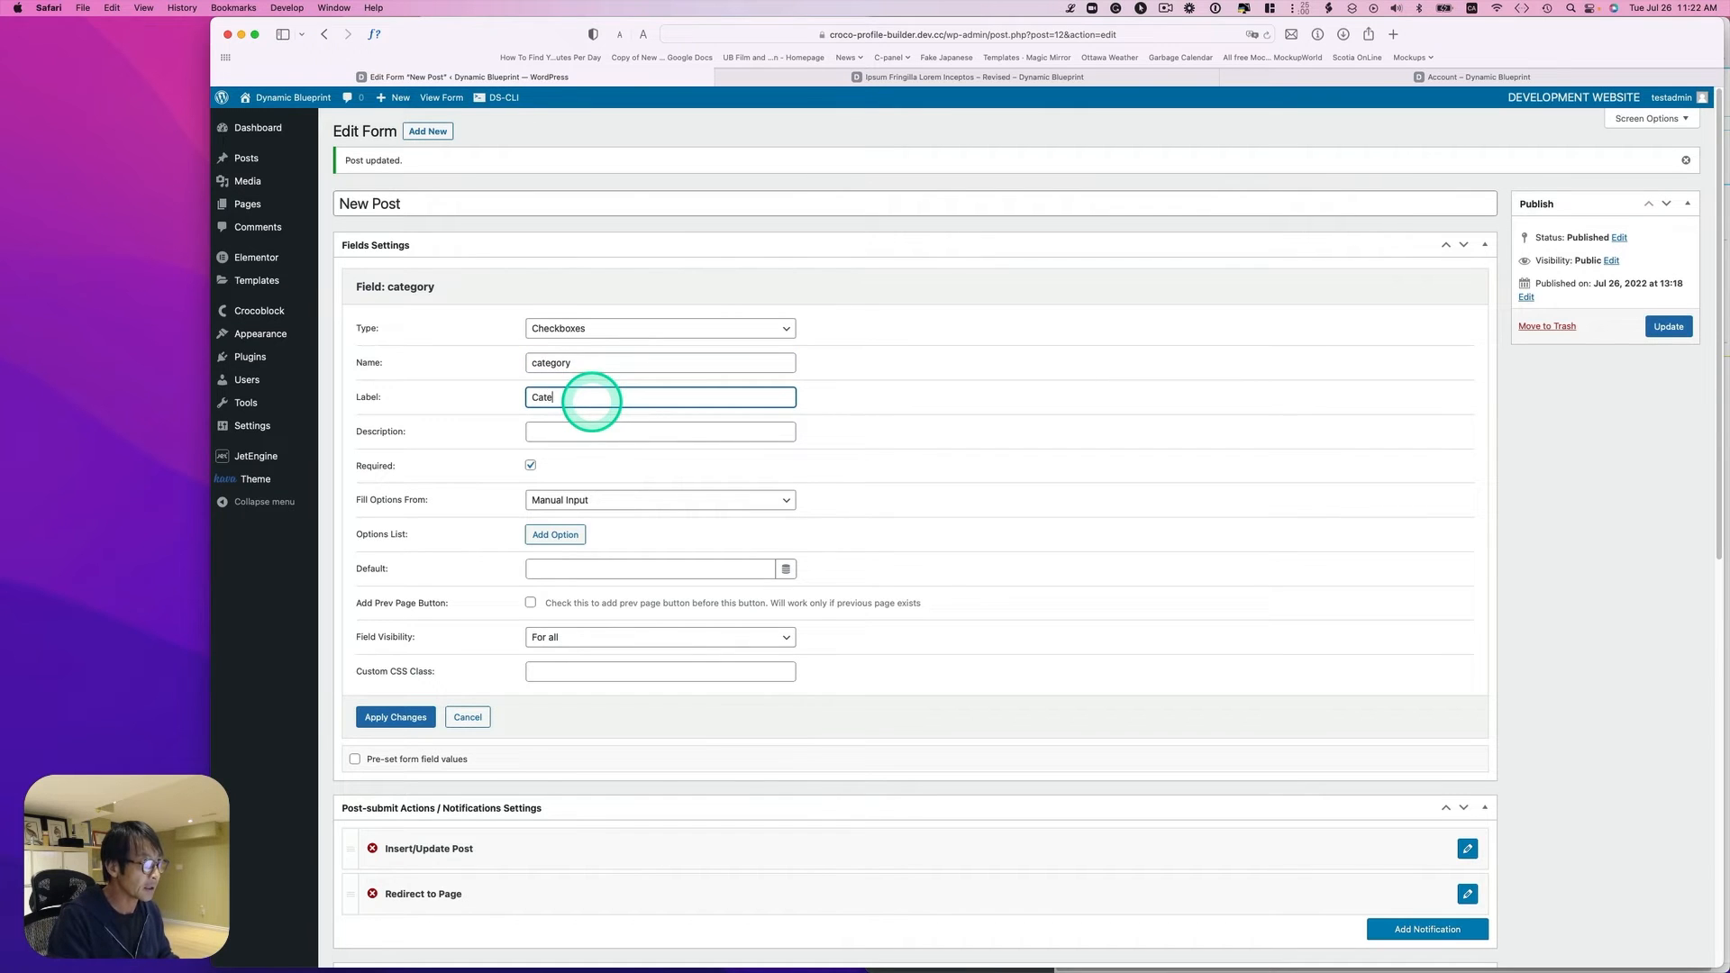
{"action": "type", "text": "Category"}
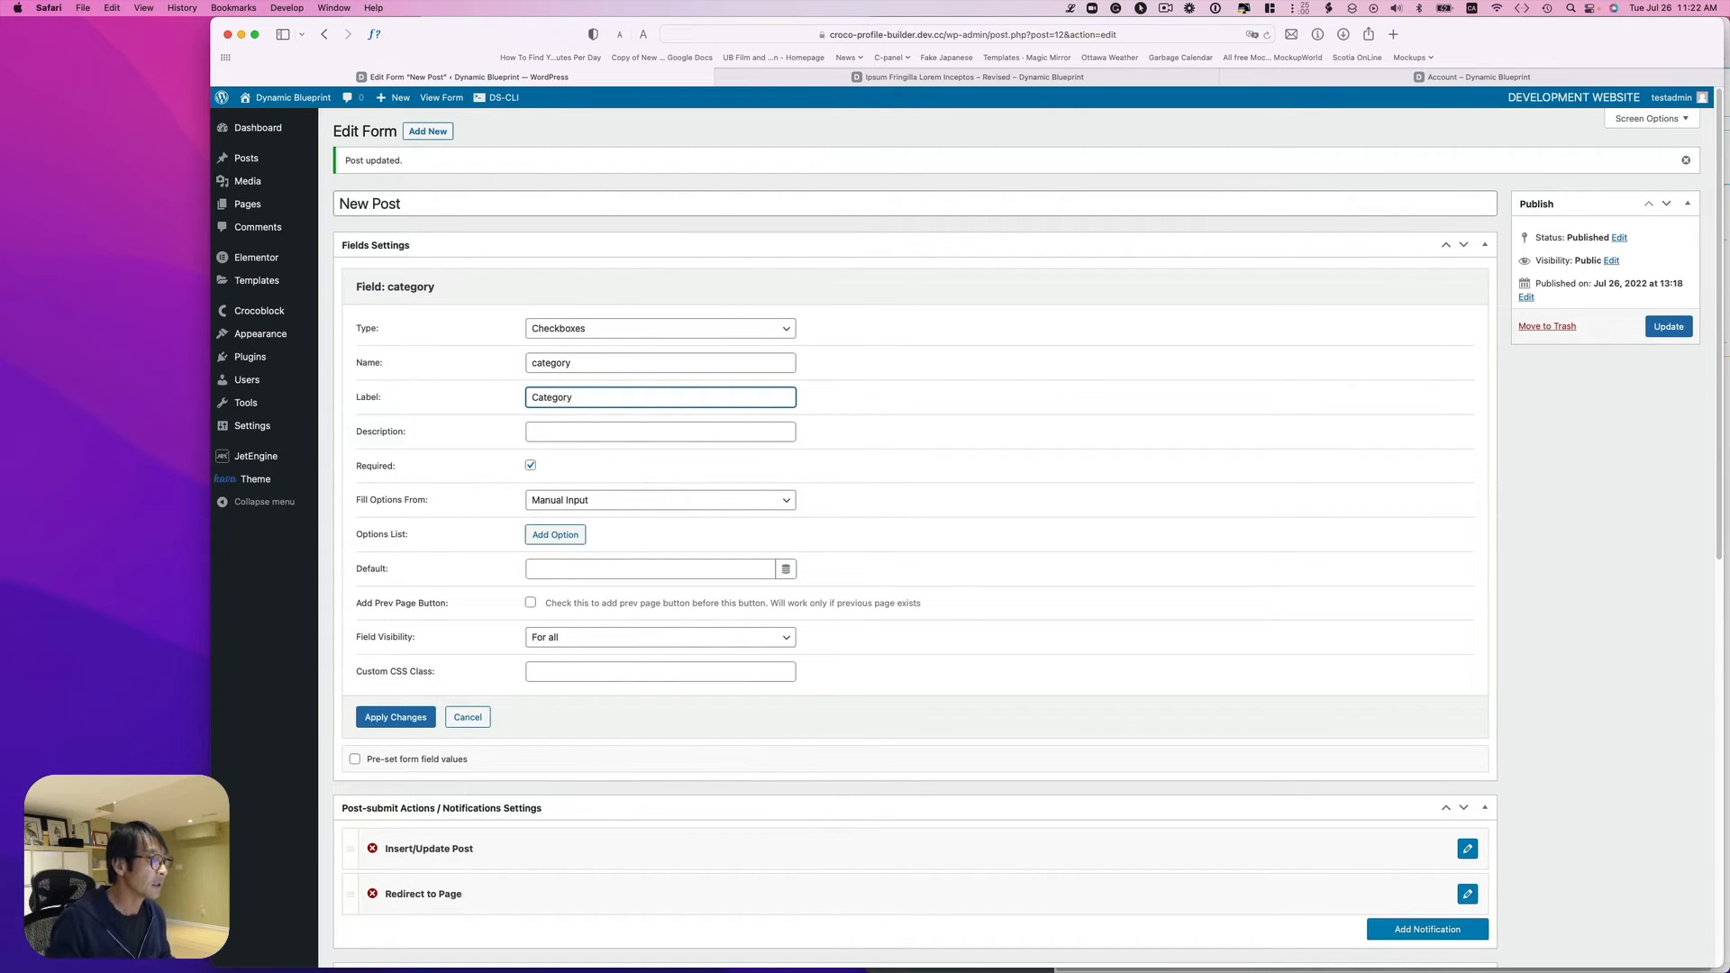
{"action": "left_click", "coordinate": [531, 467]}
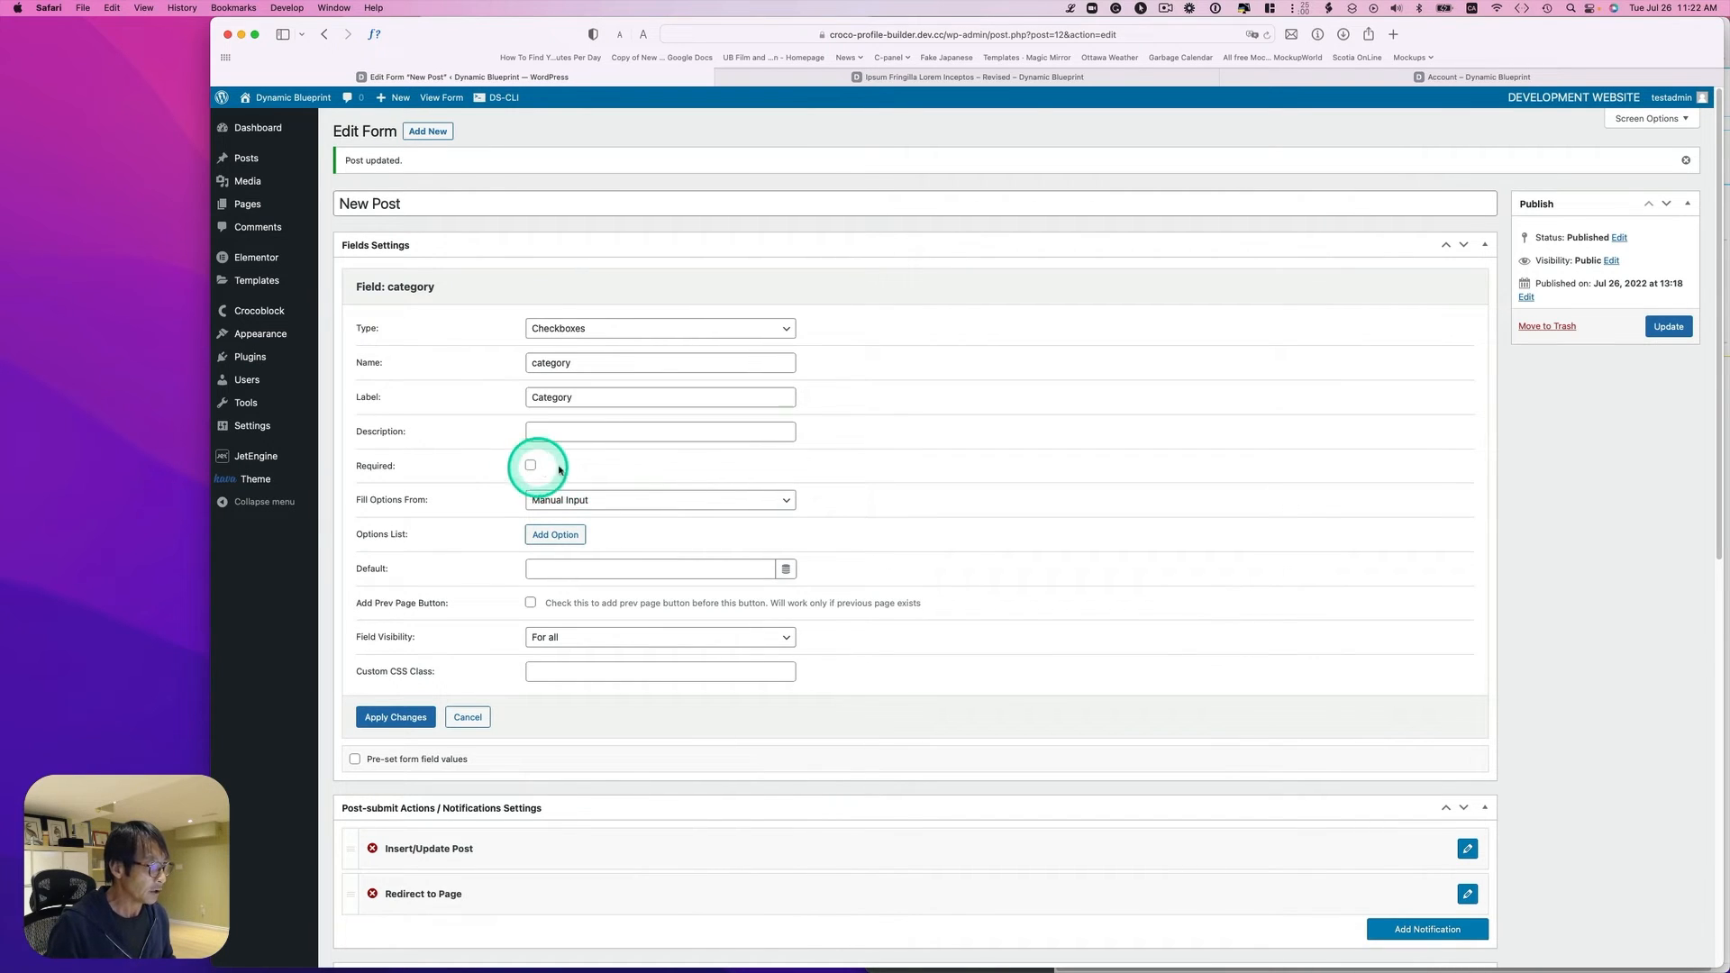
Step: Fill the category field's options from Terms, using the Categories taxonomy
{"action": "left_click", "coordinate": [739, 509]}
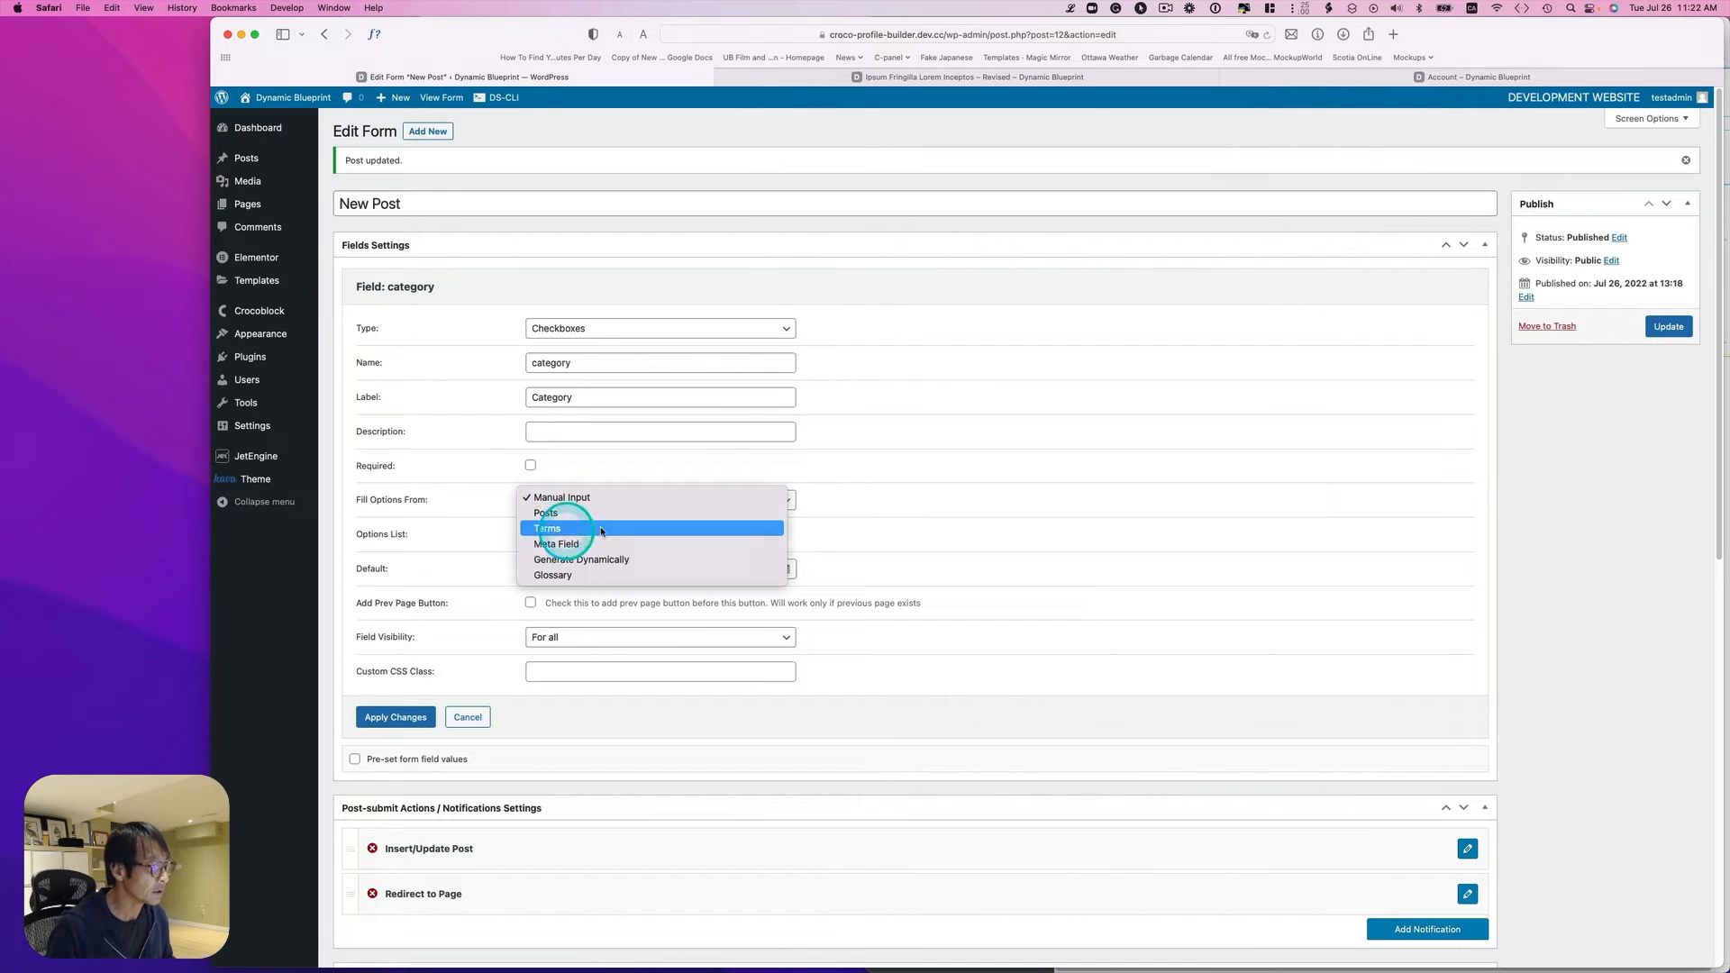
{"action": "left_click", "coordinate": [552, 530]}
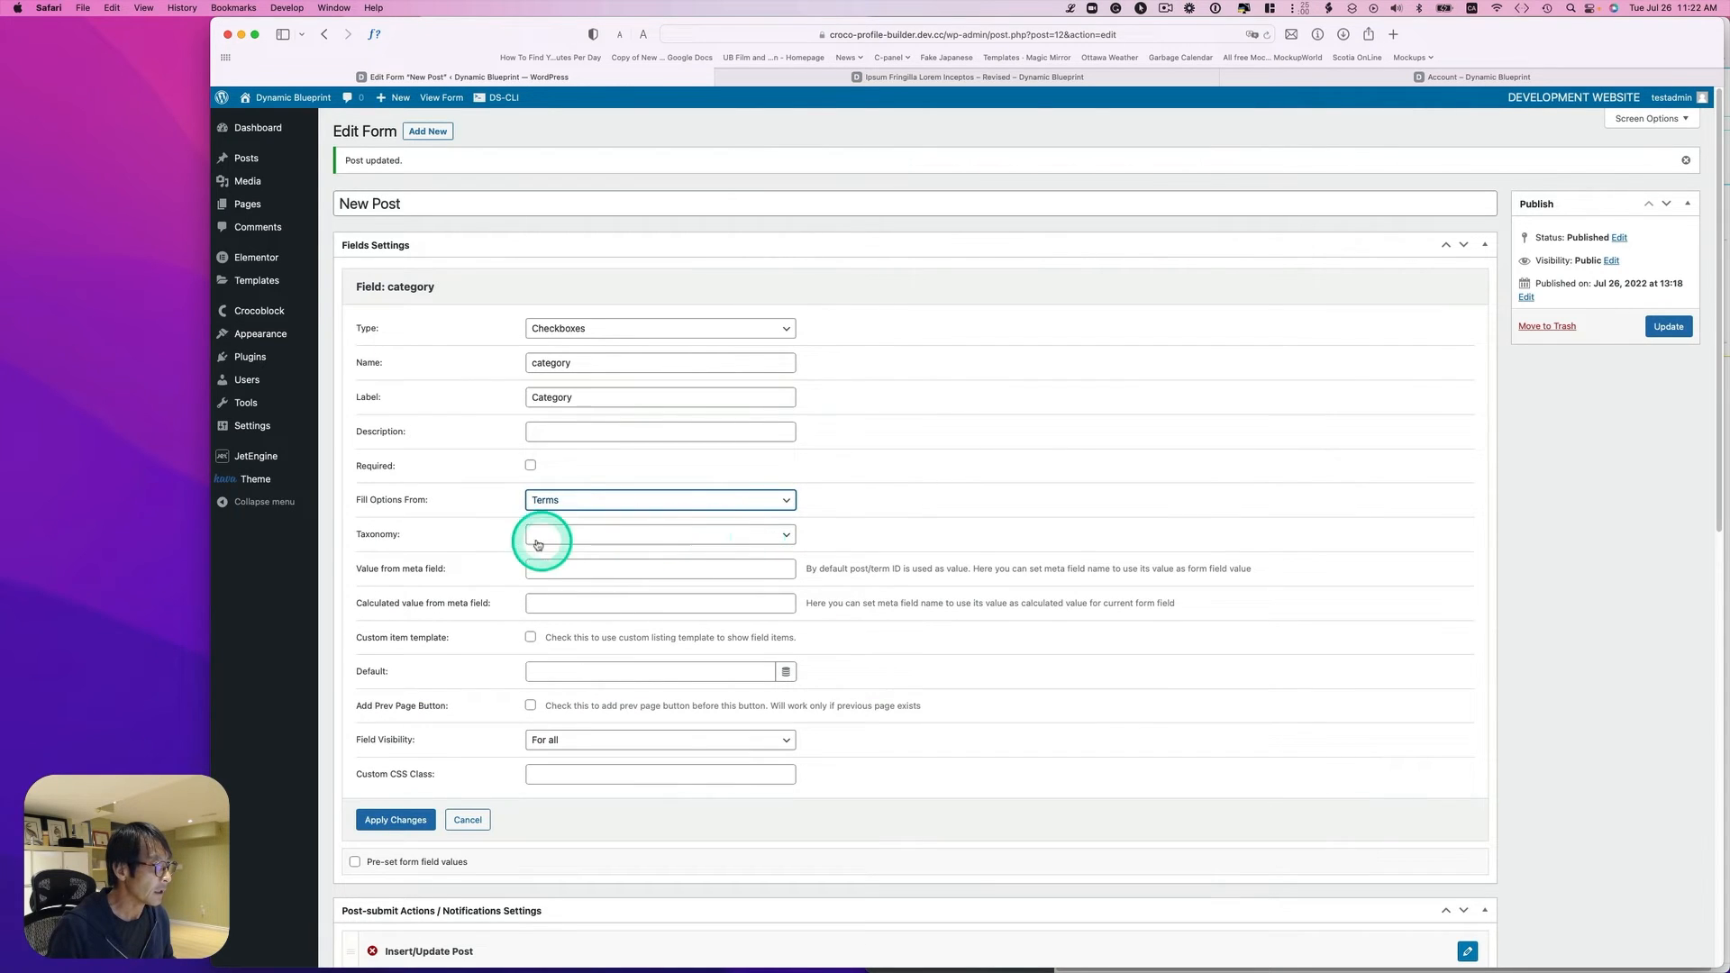
{"action": "left_click", "coordinate": [573, 542]}
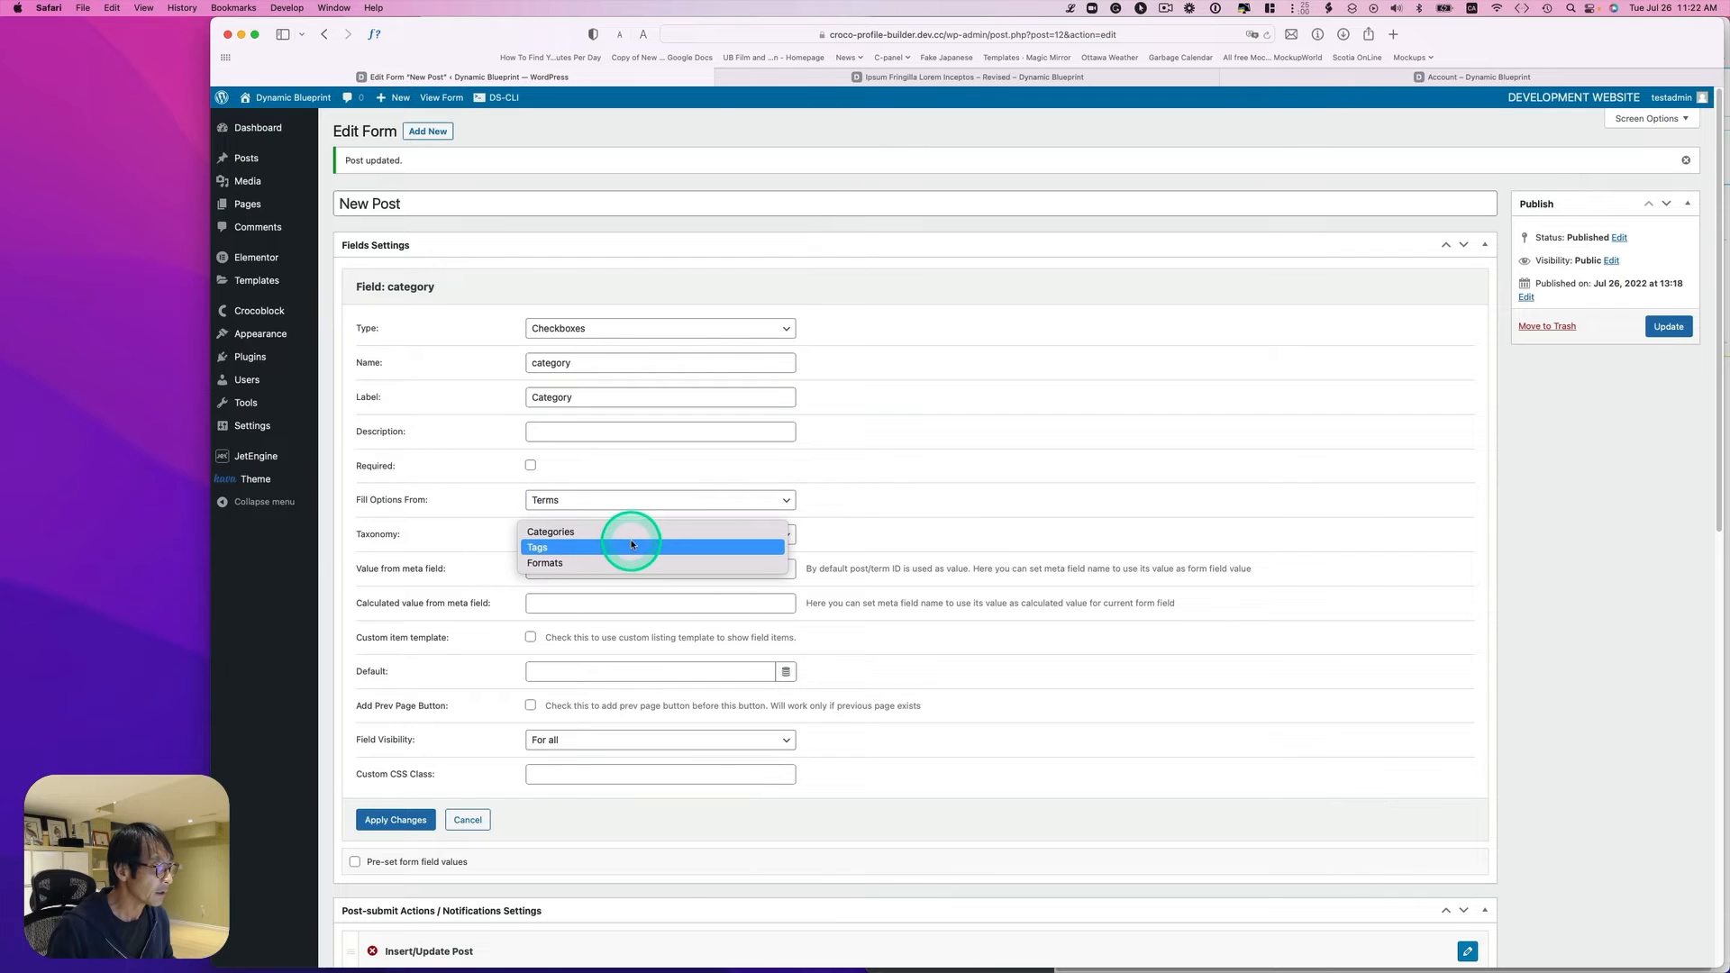
{"action": "left_click", "coordinate": [585, 535]}
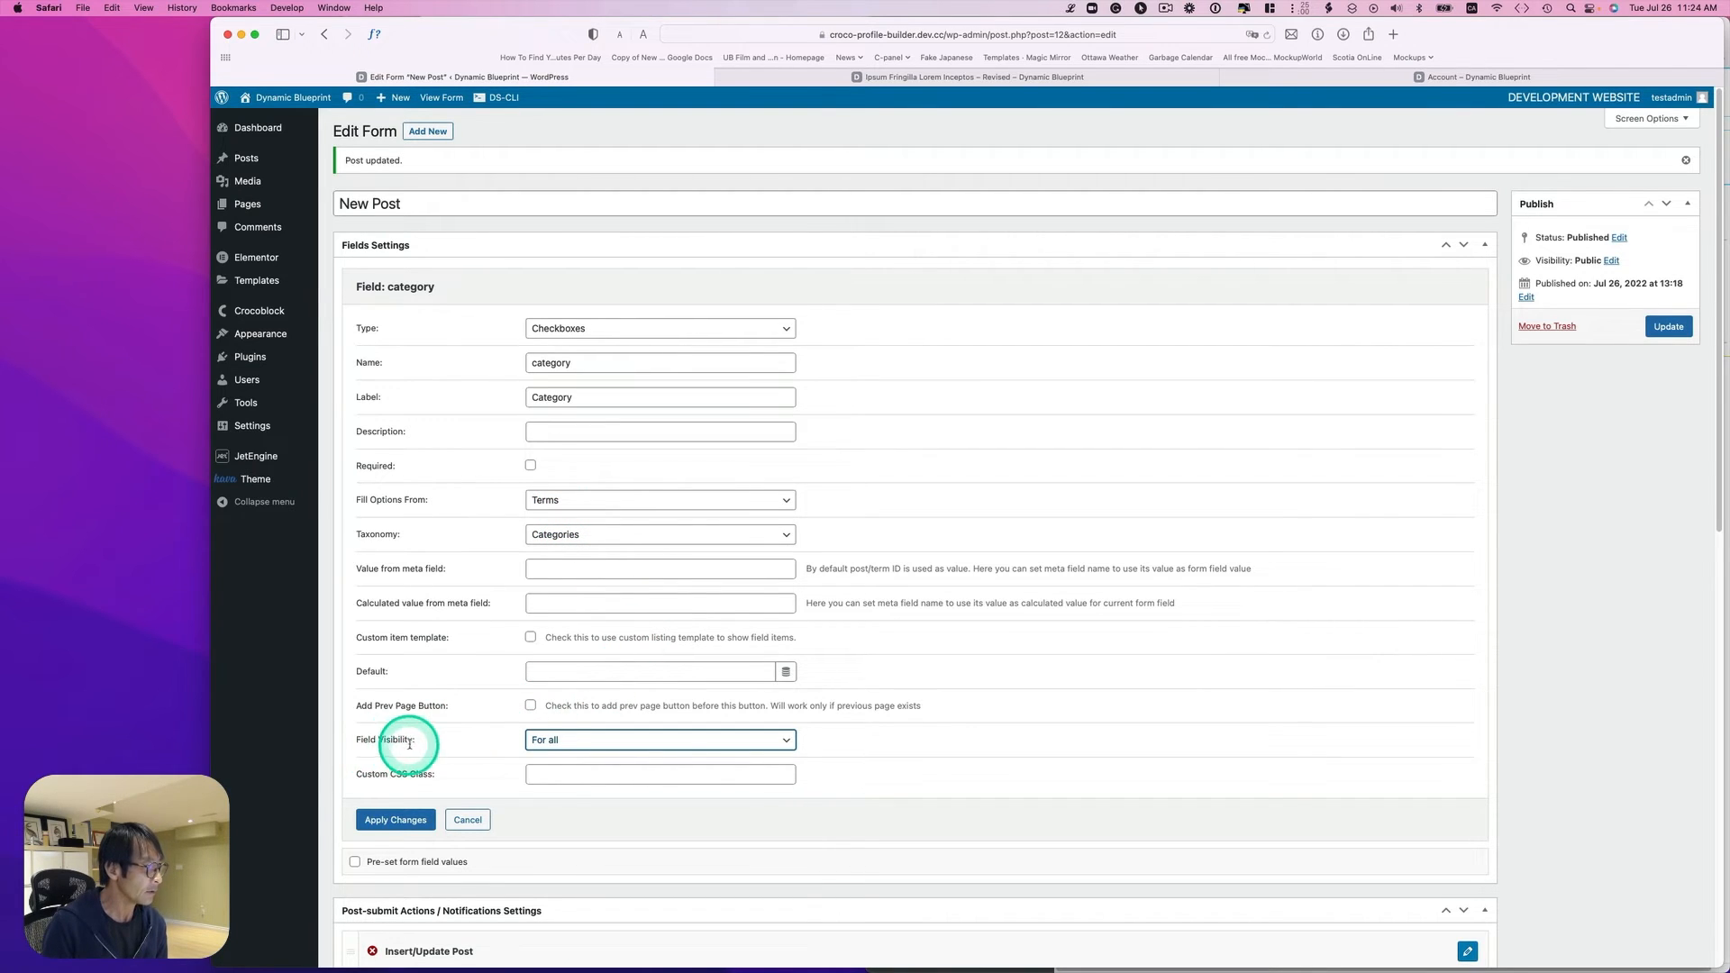
Step: Try the category field's visibility for logged-in users only, restore it to For all, and apply the field's changes
{"action": "left_click", "coordinate": [559, 742]}
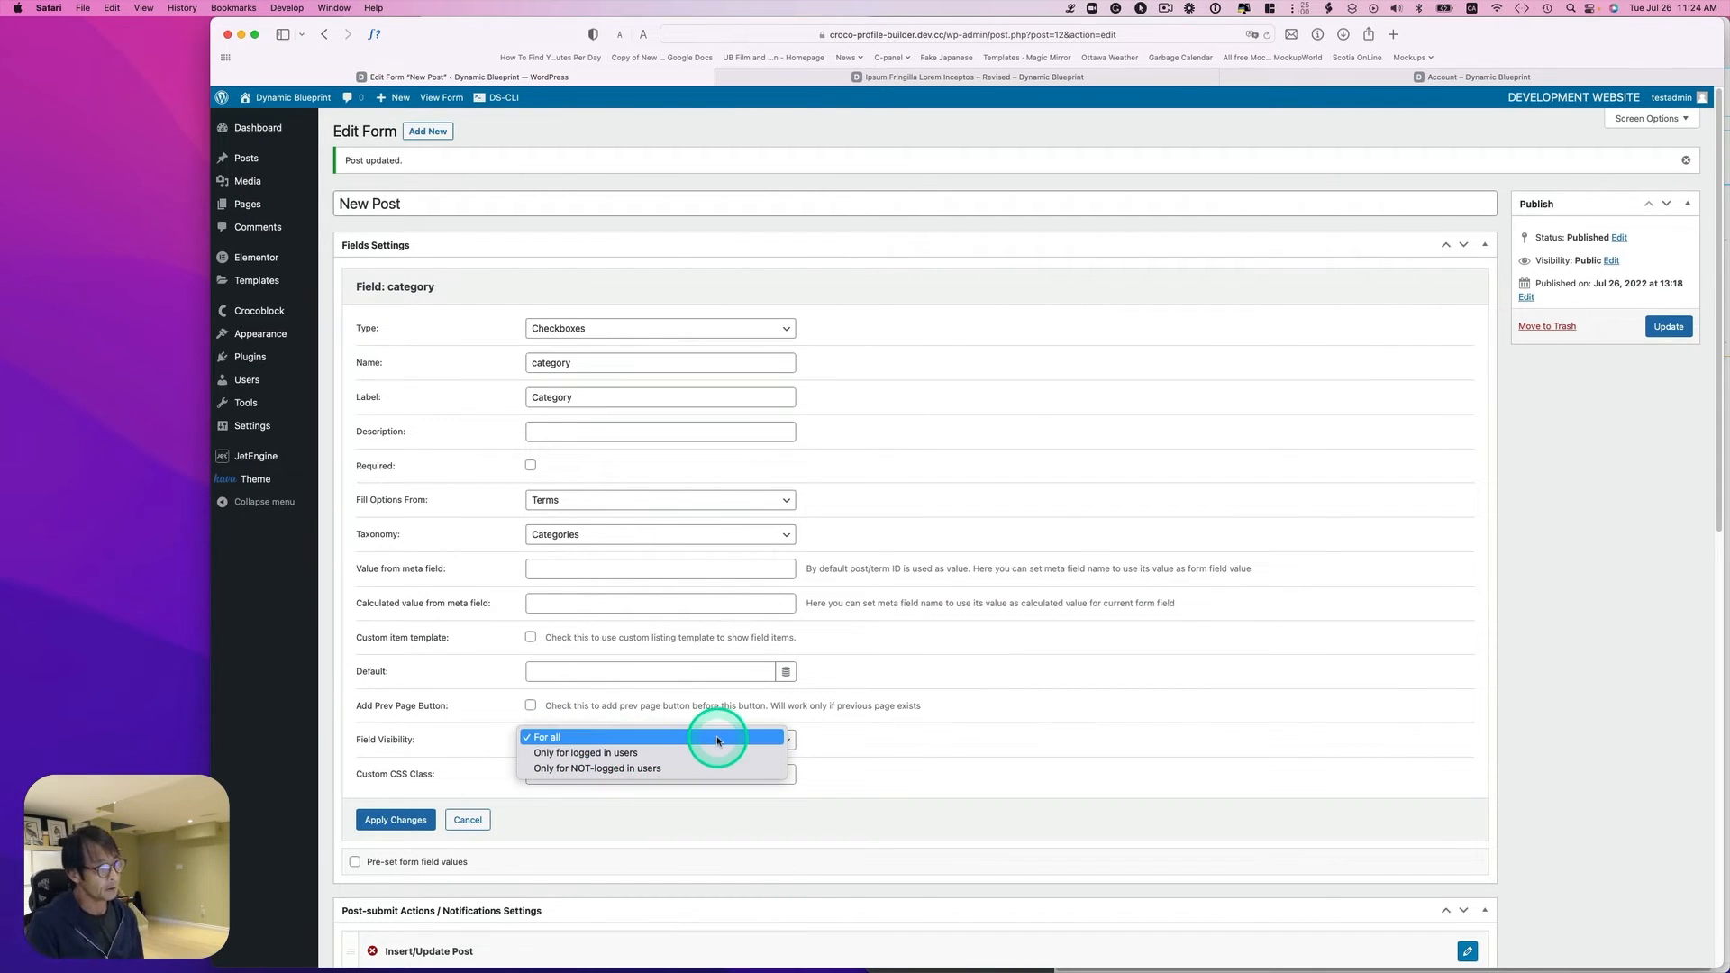
{"action": "left_click", "coordinate": [586, 742]}
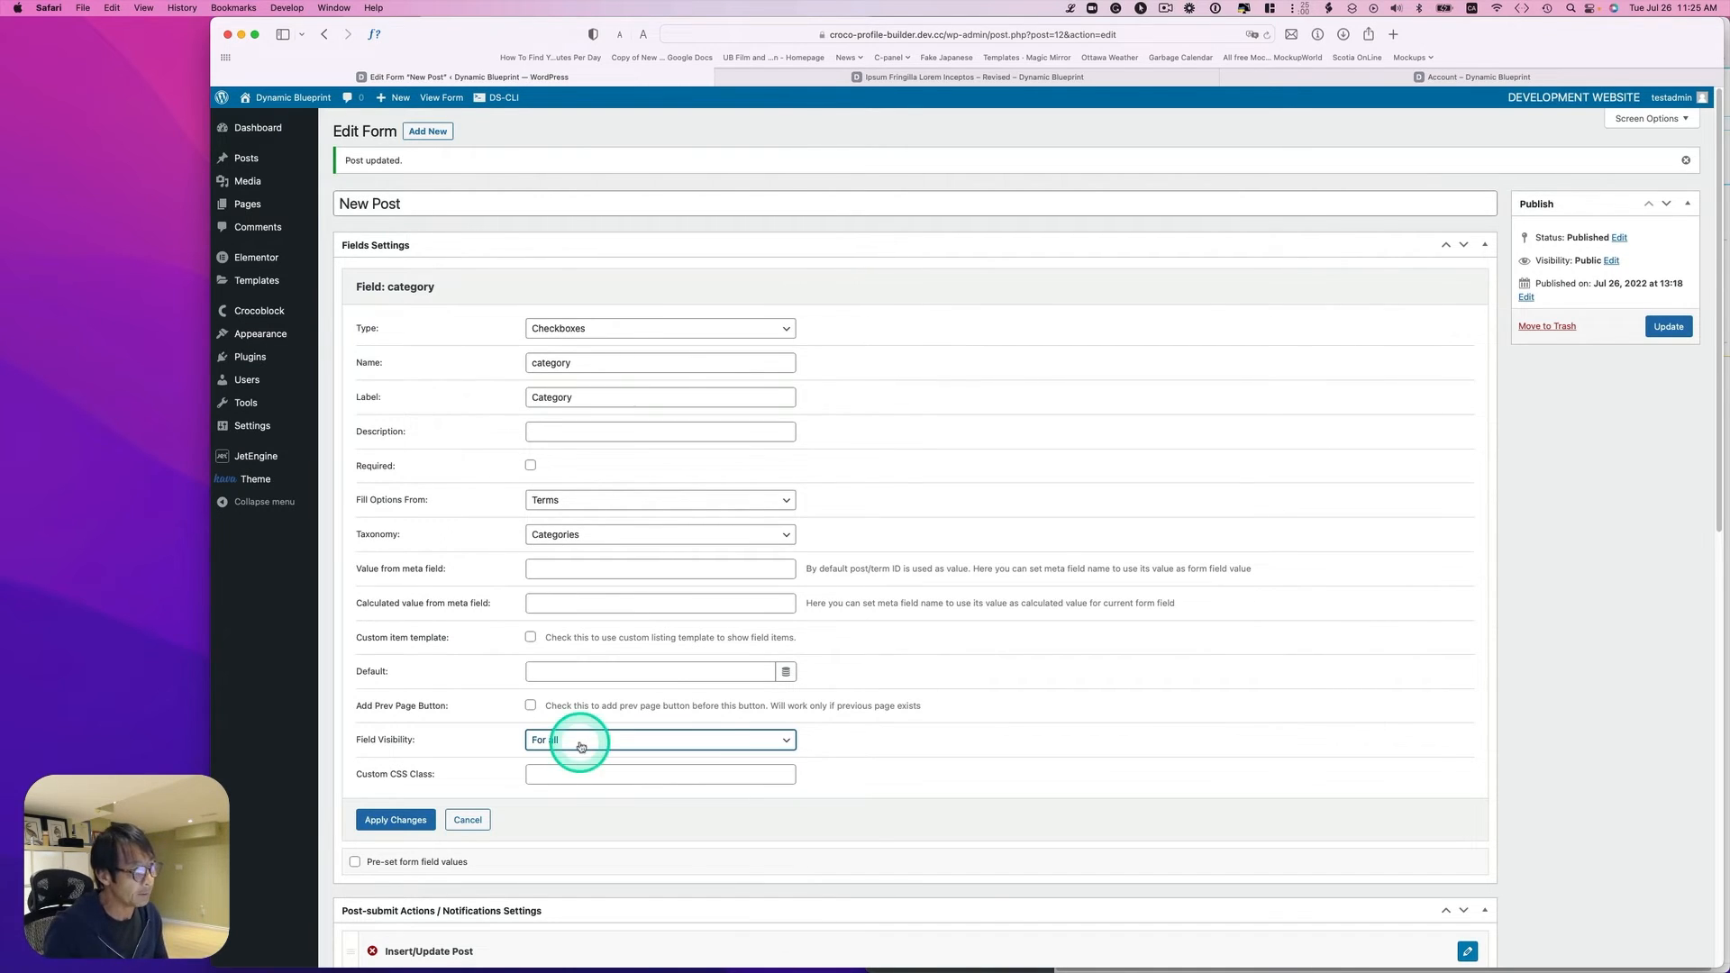
{"action": "left_click", "coordinate": [559, 745]}
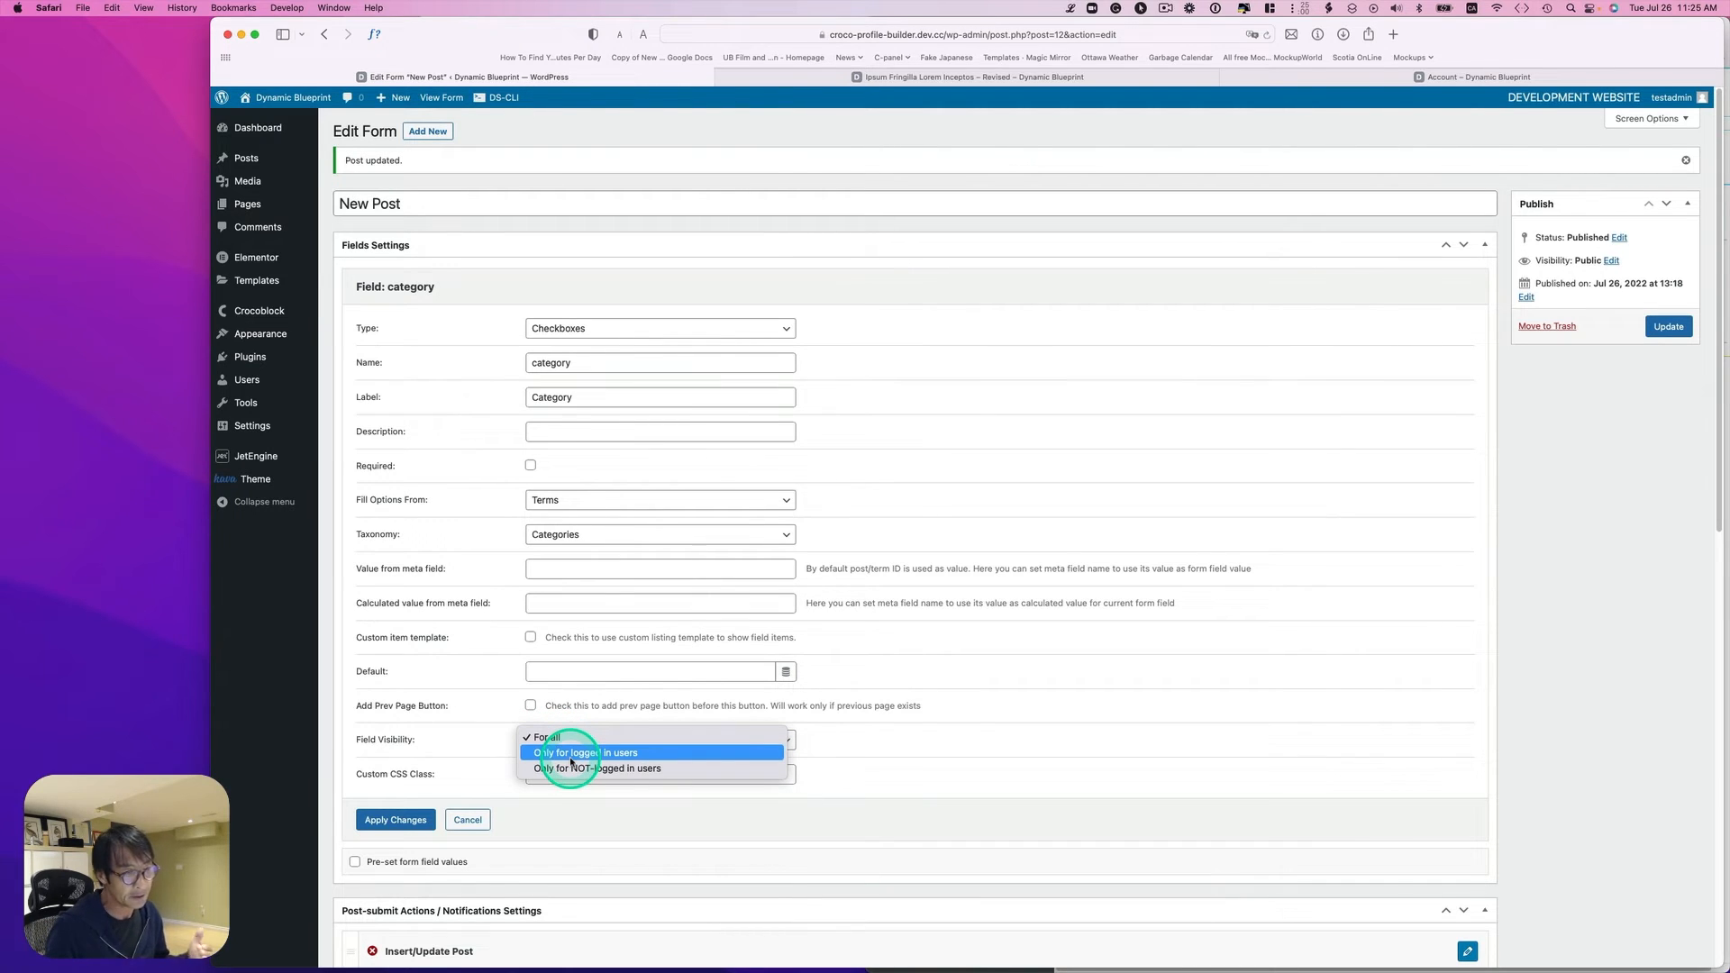
{"action": "left_click", "coordinate": [578, 753]}
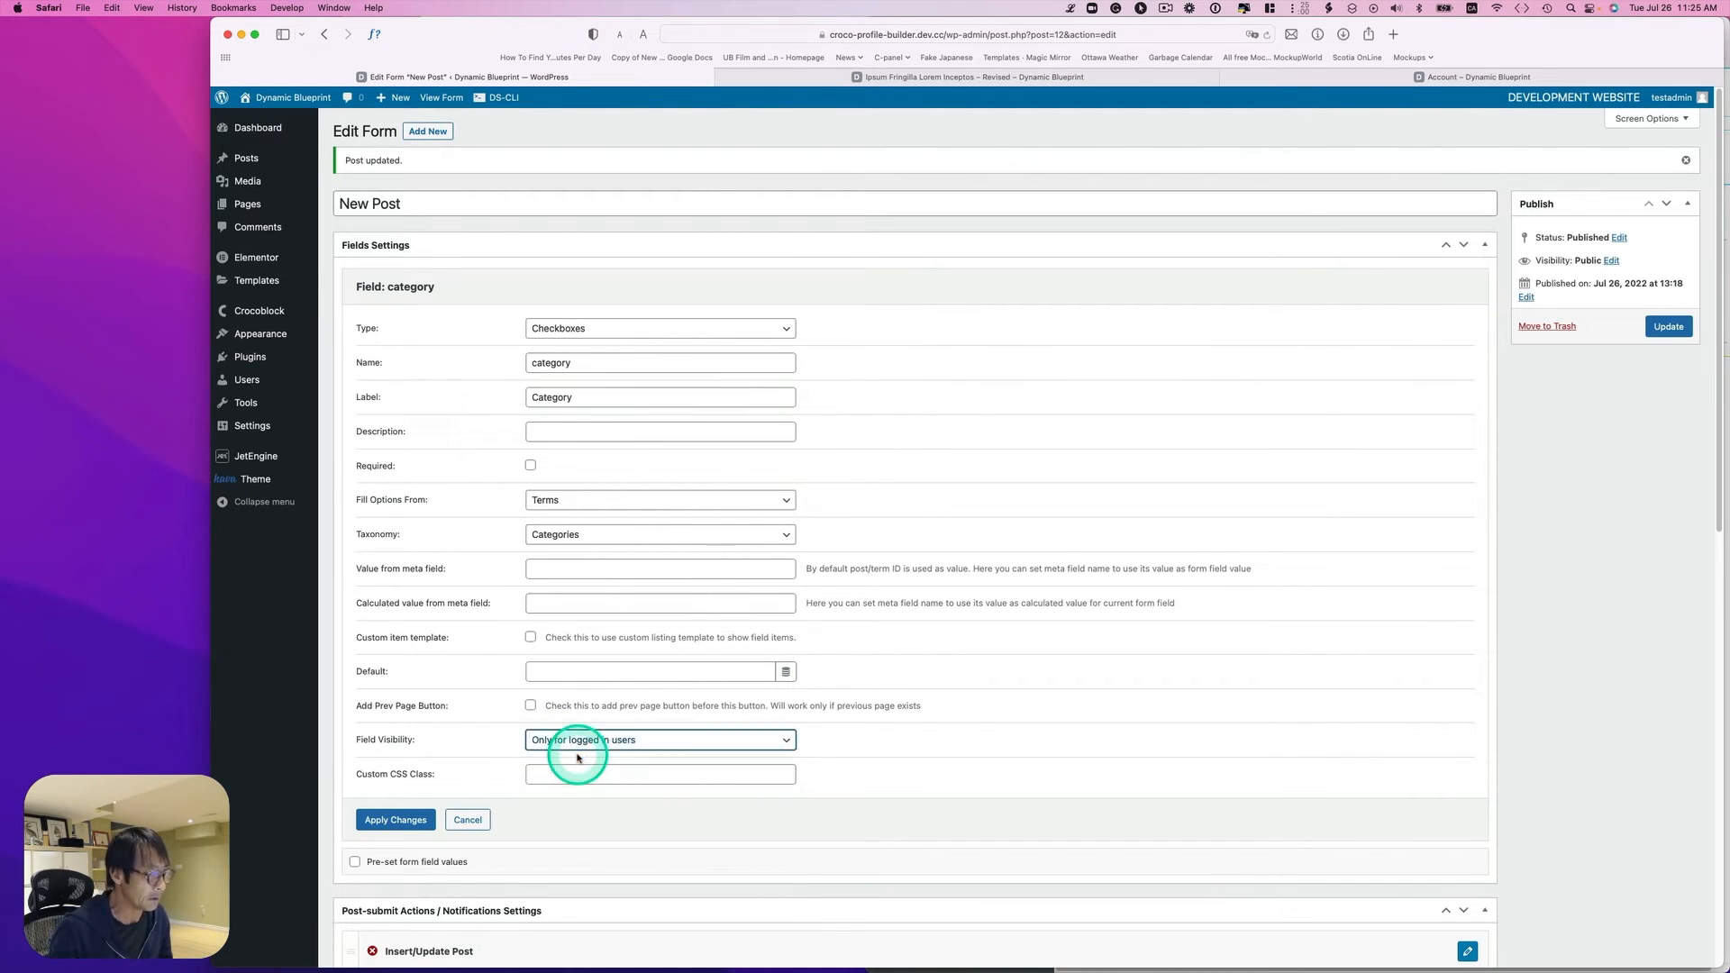
{"action": "left_click", "coordinate": [572, 741]}
{"action": "left_click", "coordinate": [570, 725]}
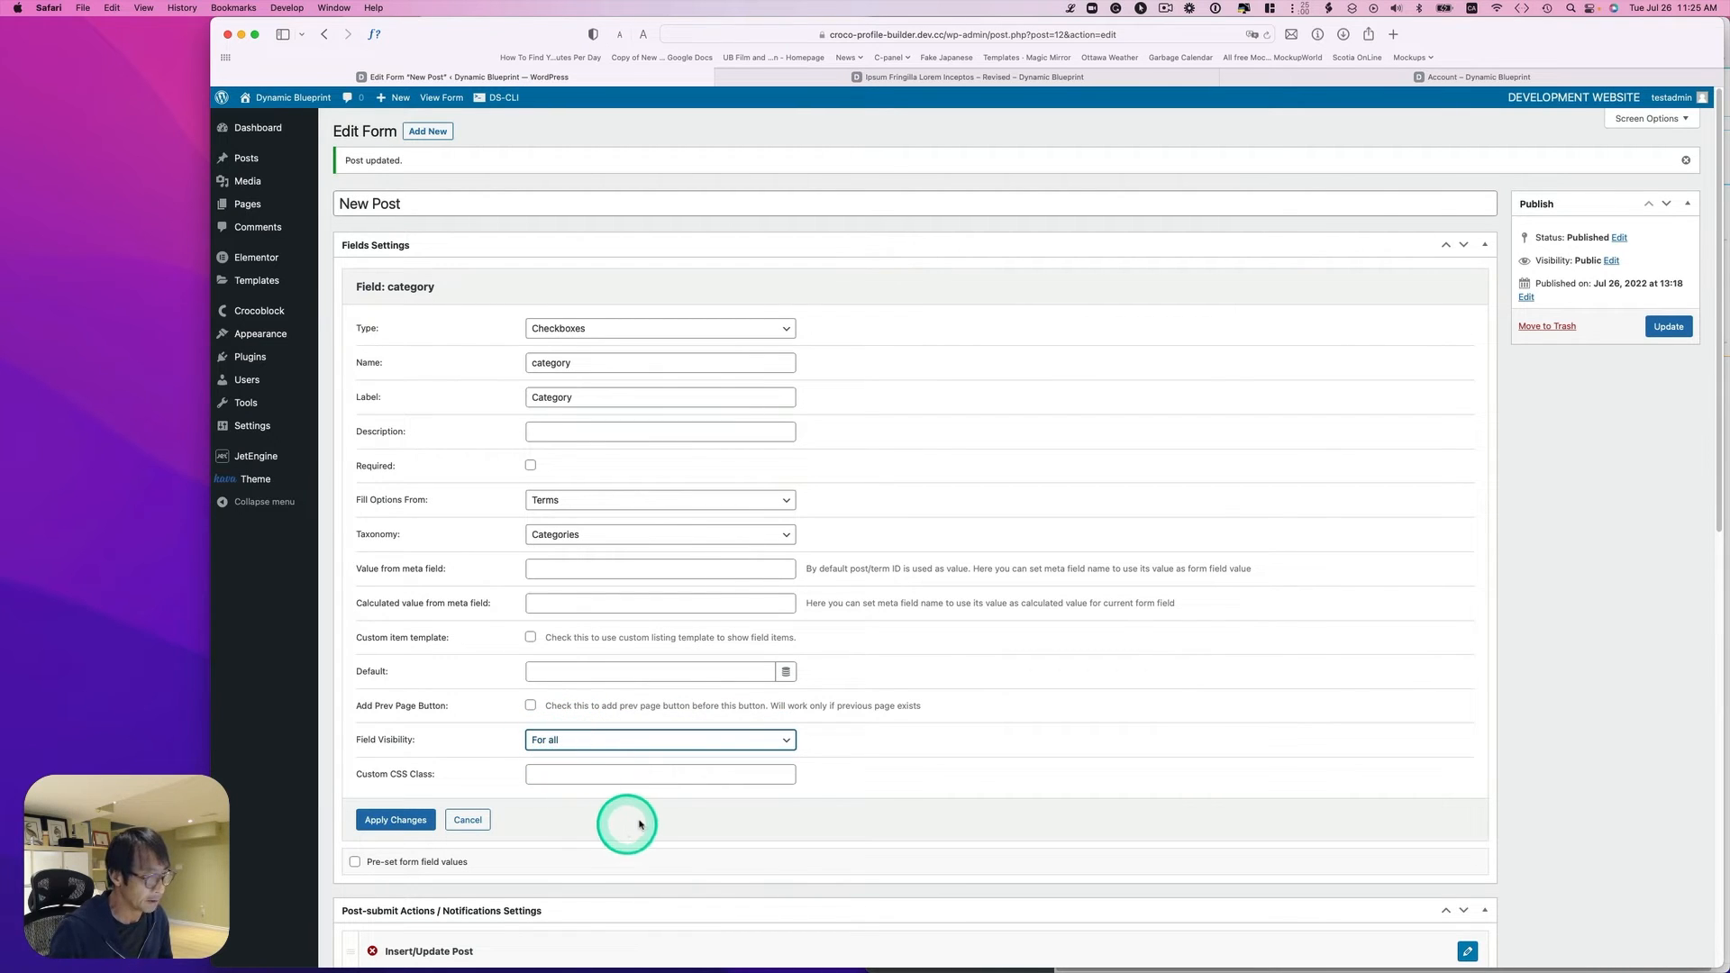
{"action": "left_click", "coordinate": [404, 818]}
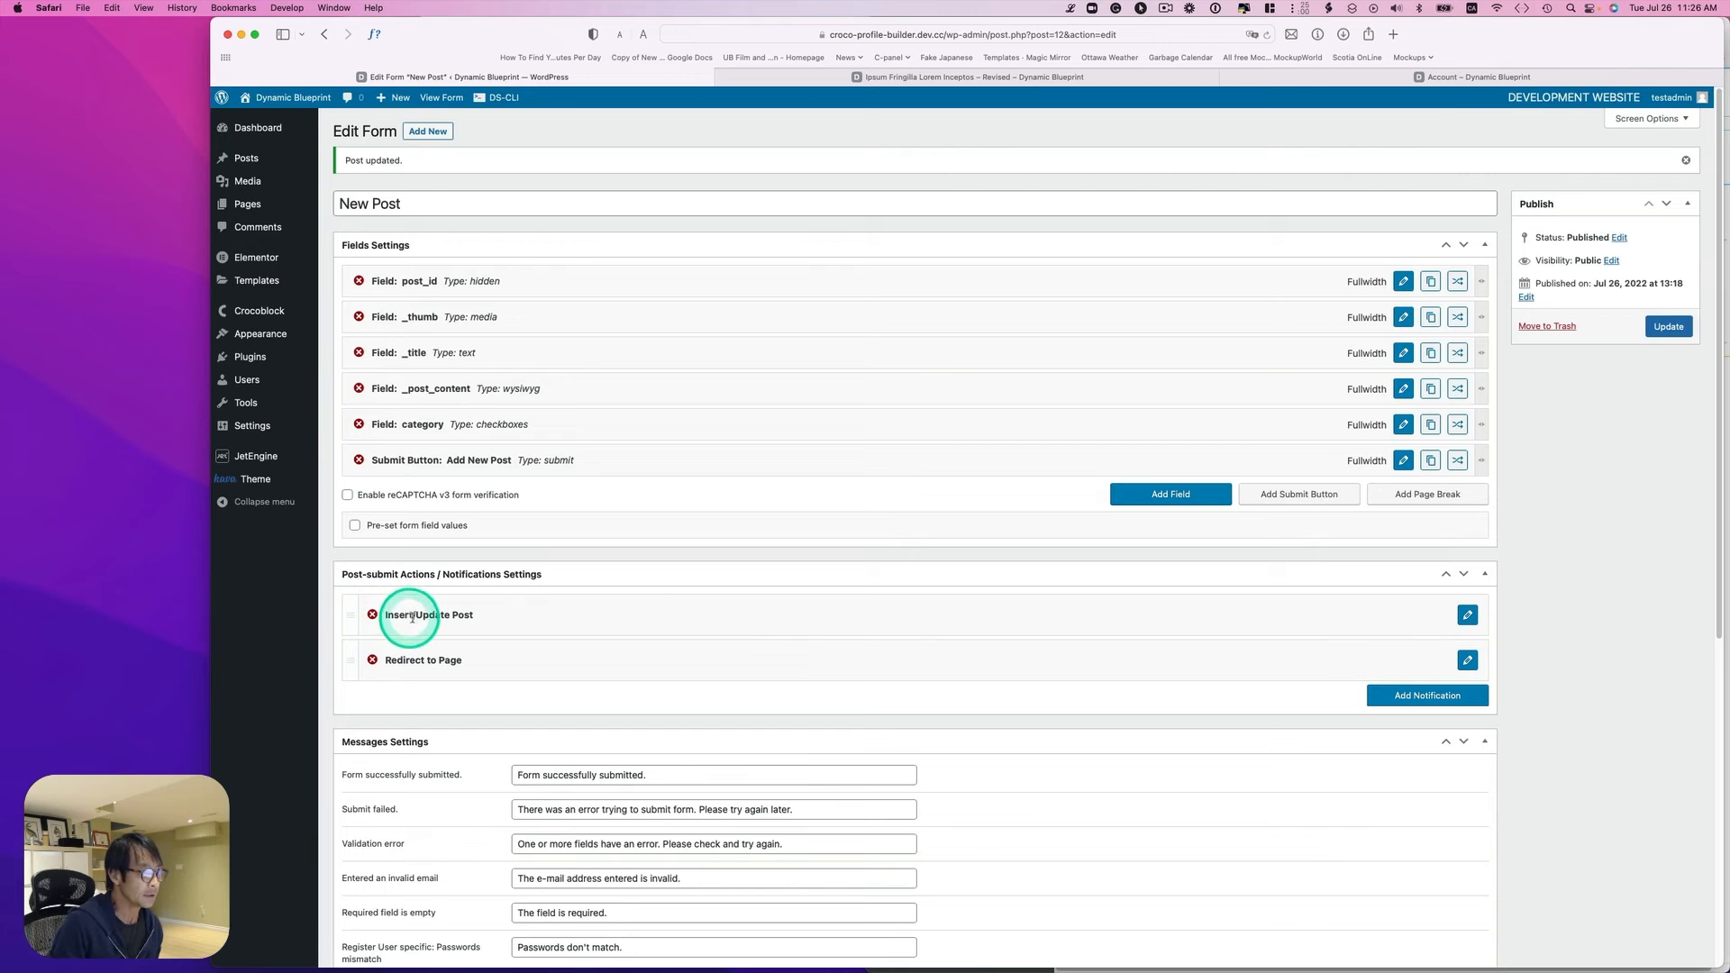
Step: Map the category field to Post Terms with the Categories taxonomy in the Insert/Update Post notification, apply the changes, and update the form
{"action": "left_click", "coordinate": [1466, 614]}
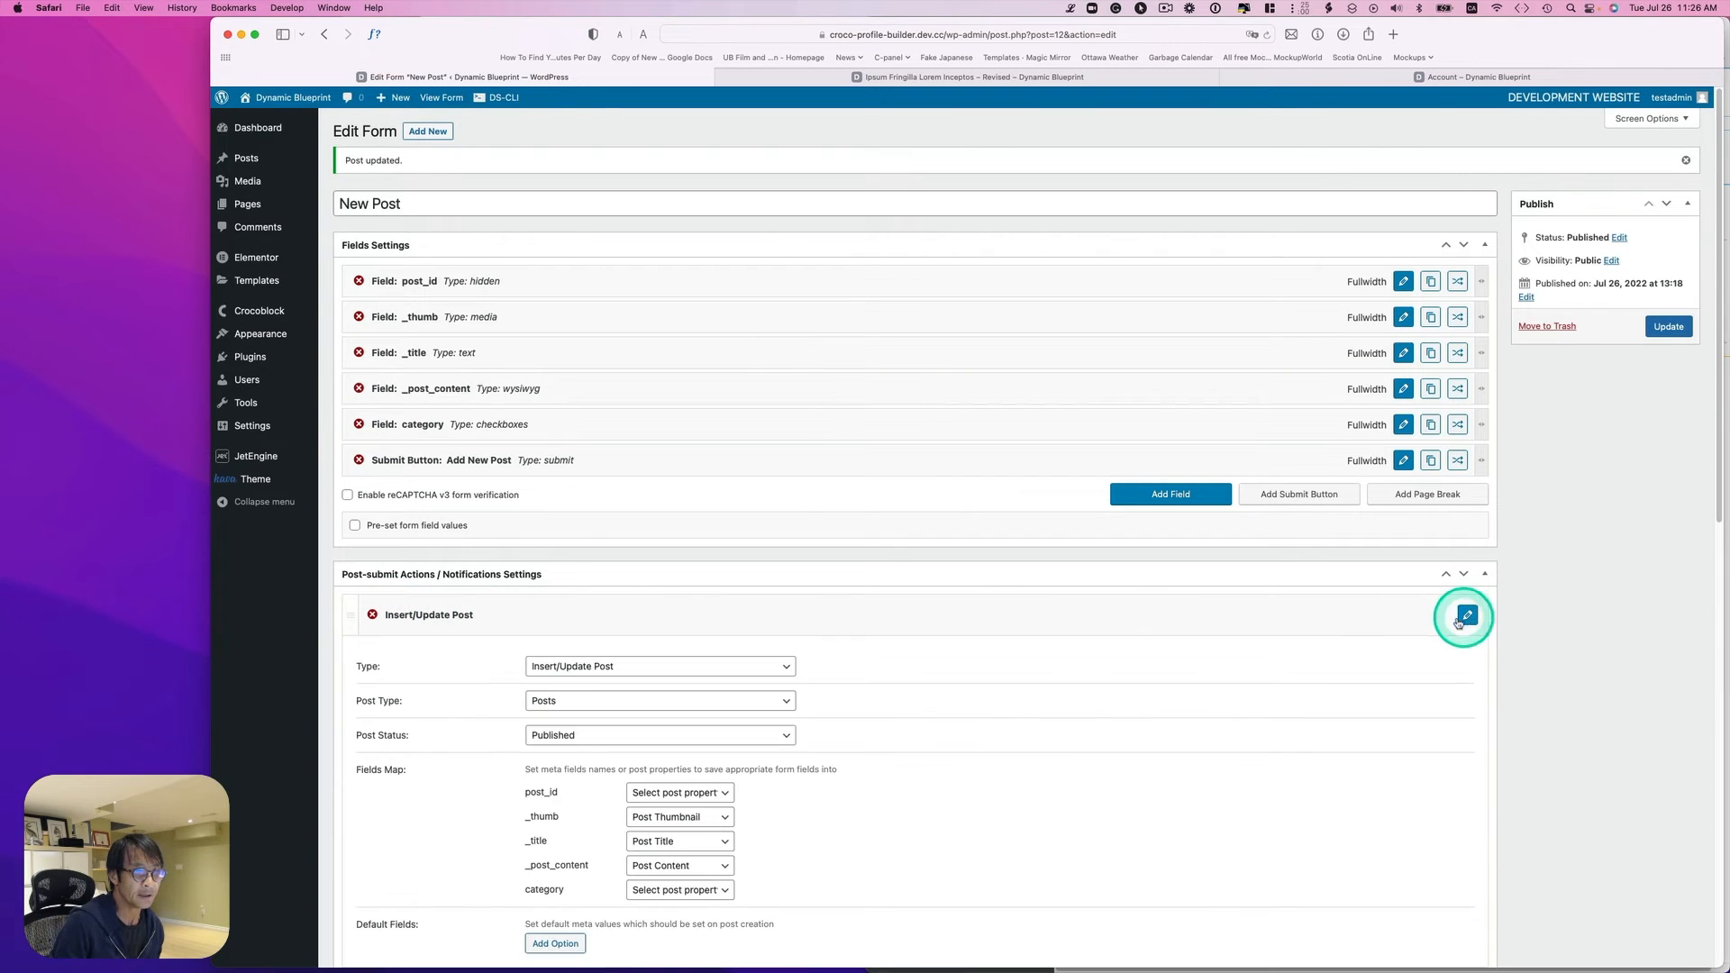
{"action": "scroll", "coordinate": [1103, 693], "scroll_direction": "down", "scroll_amount": 2}
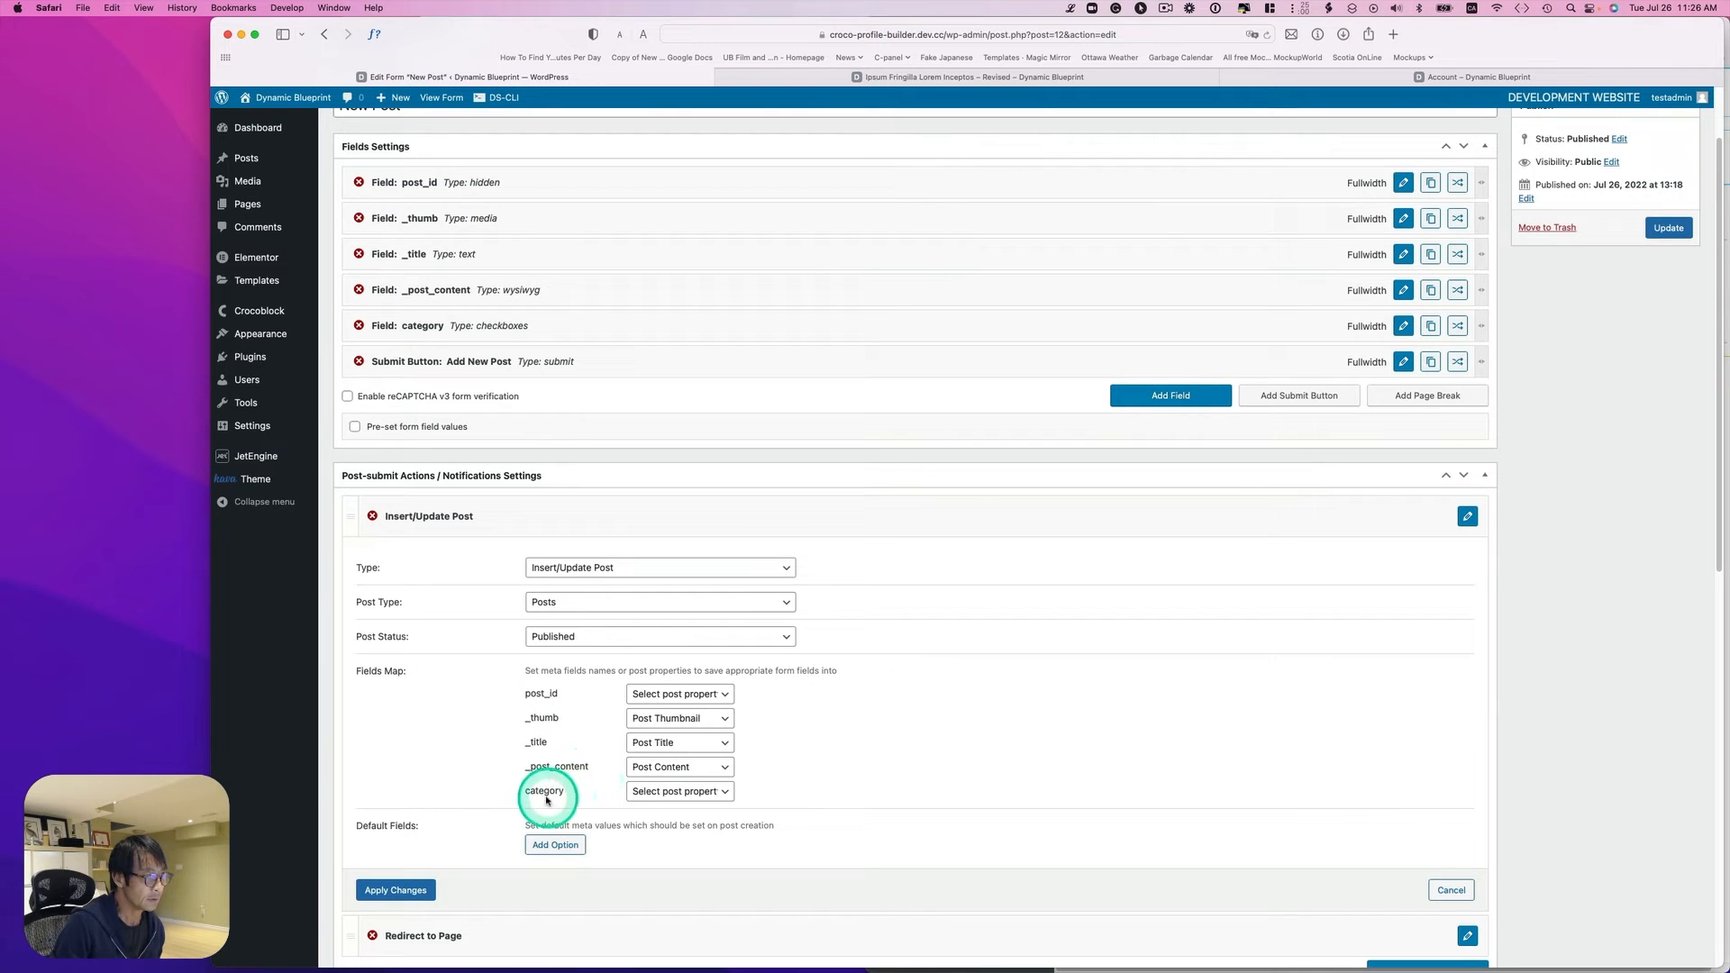
{"action": "left_click", "coordinate": [671, 791]}
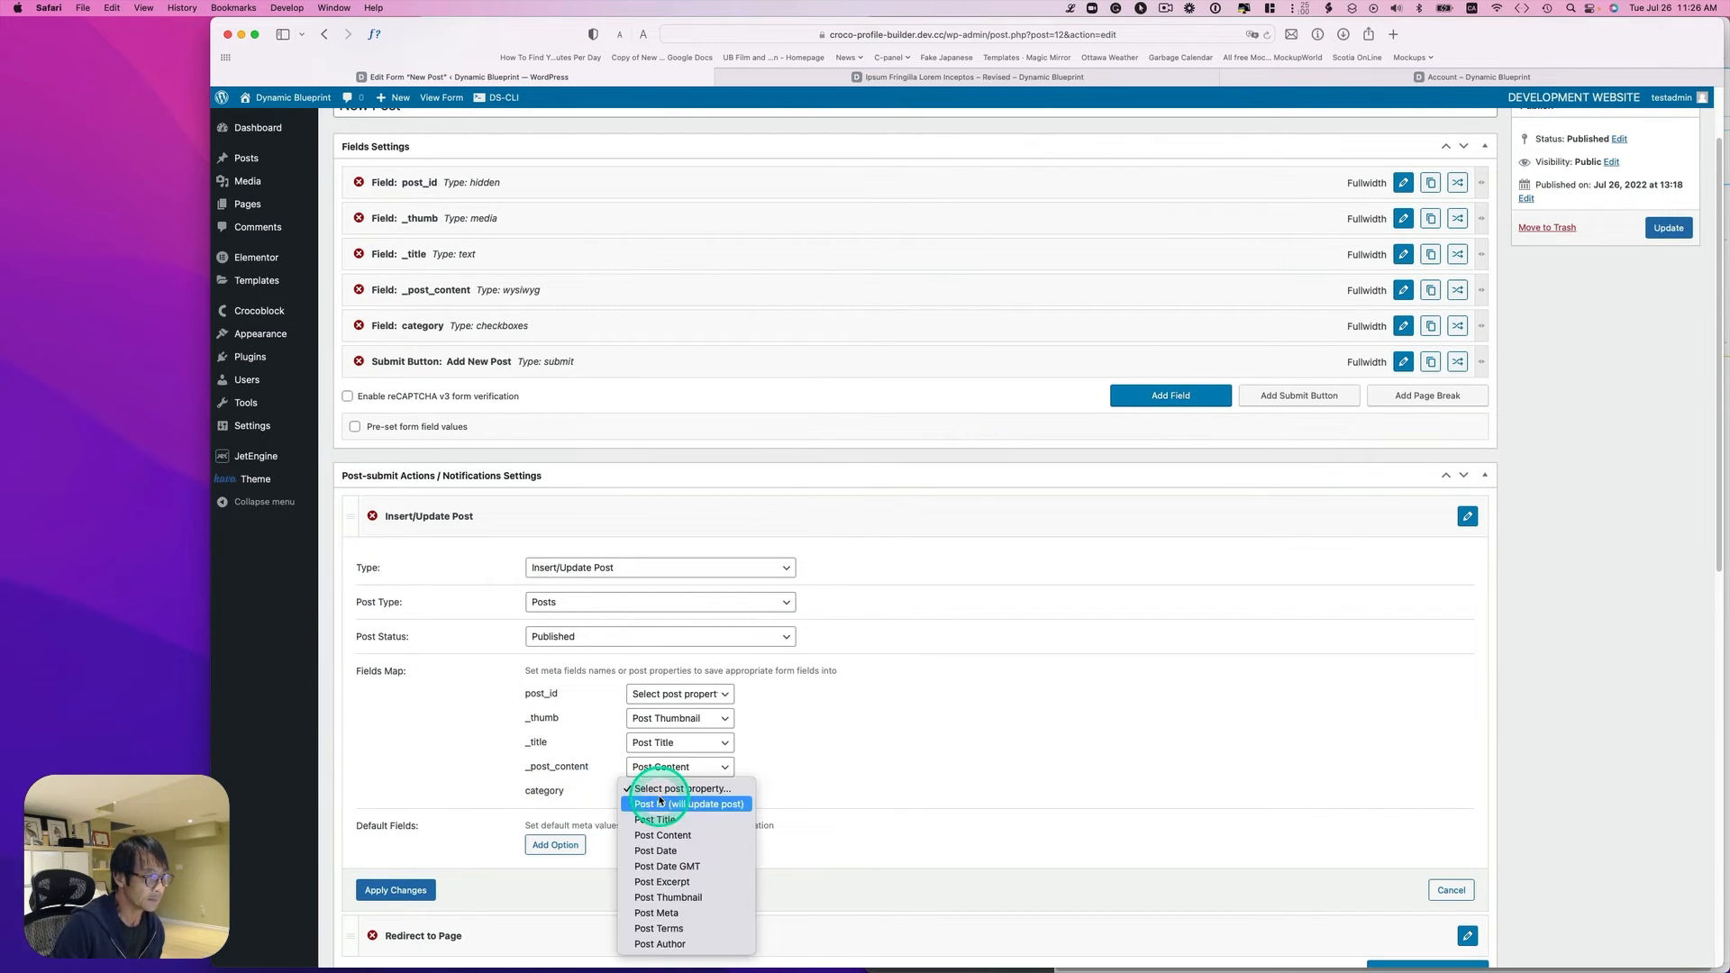
{"action": "left_click", "coordinate": [695, 926]}
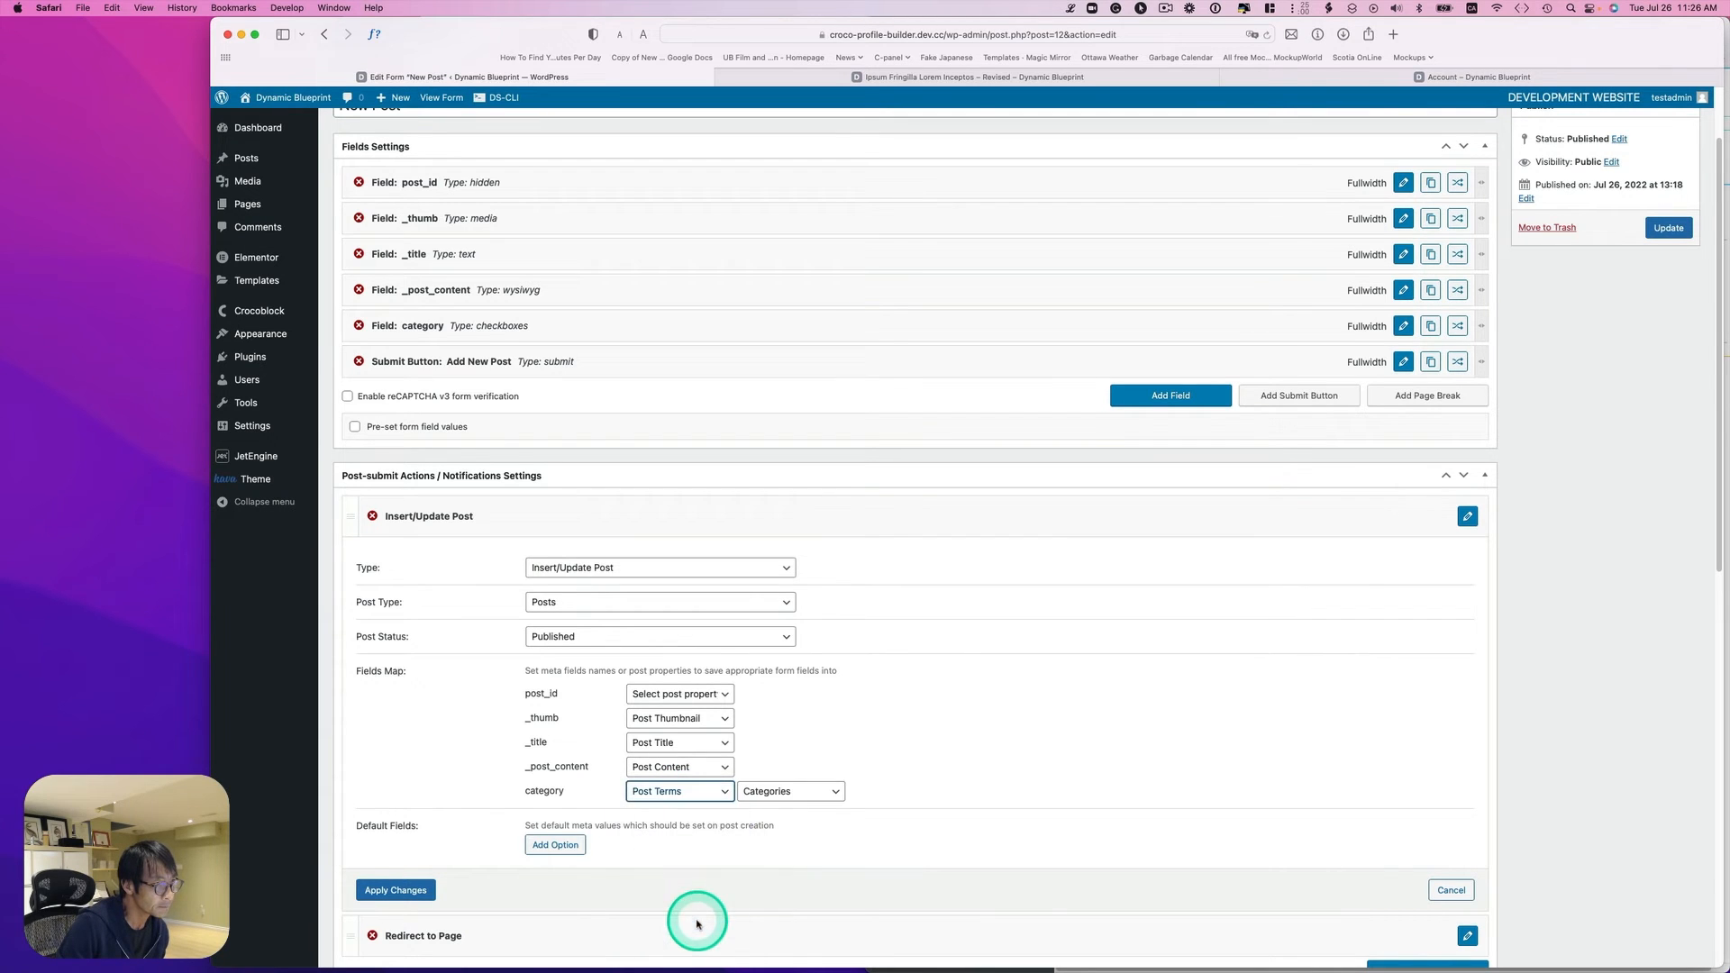
{"action": "left_click", "coordinate": [773, 792]}
{"action": "left_click", "coordinate": [773, 790]}
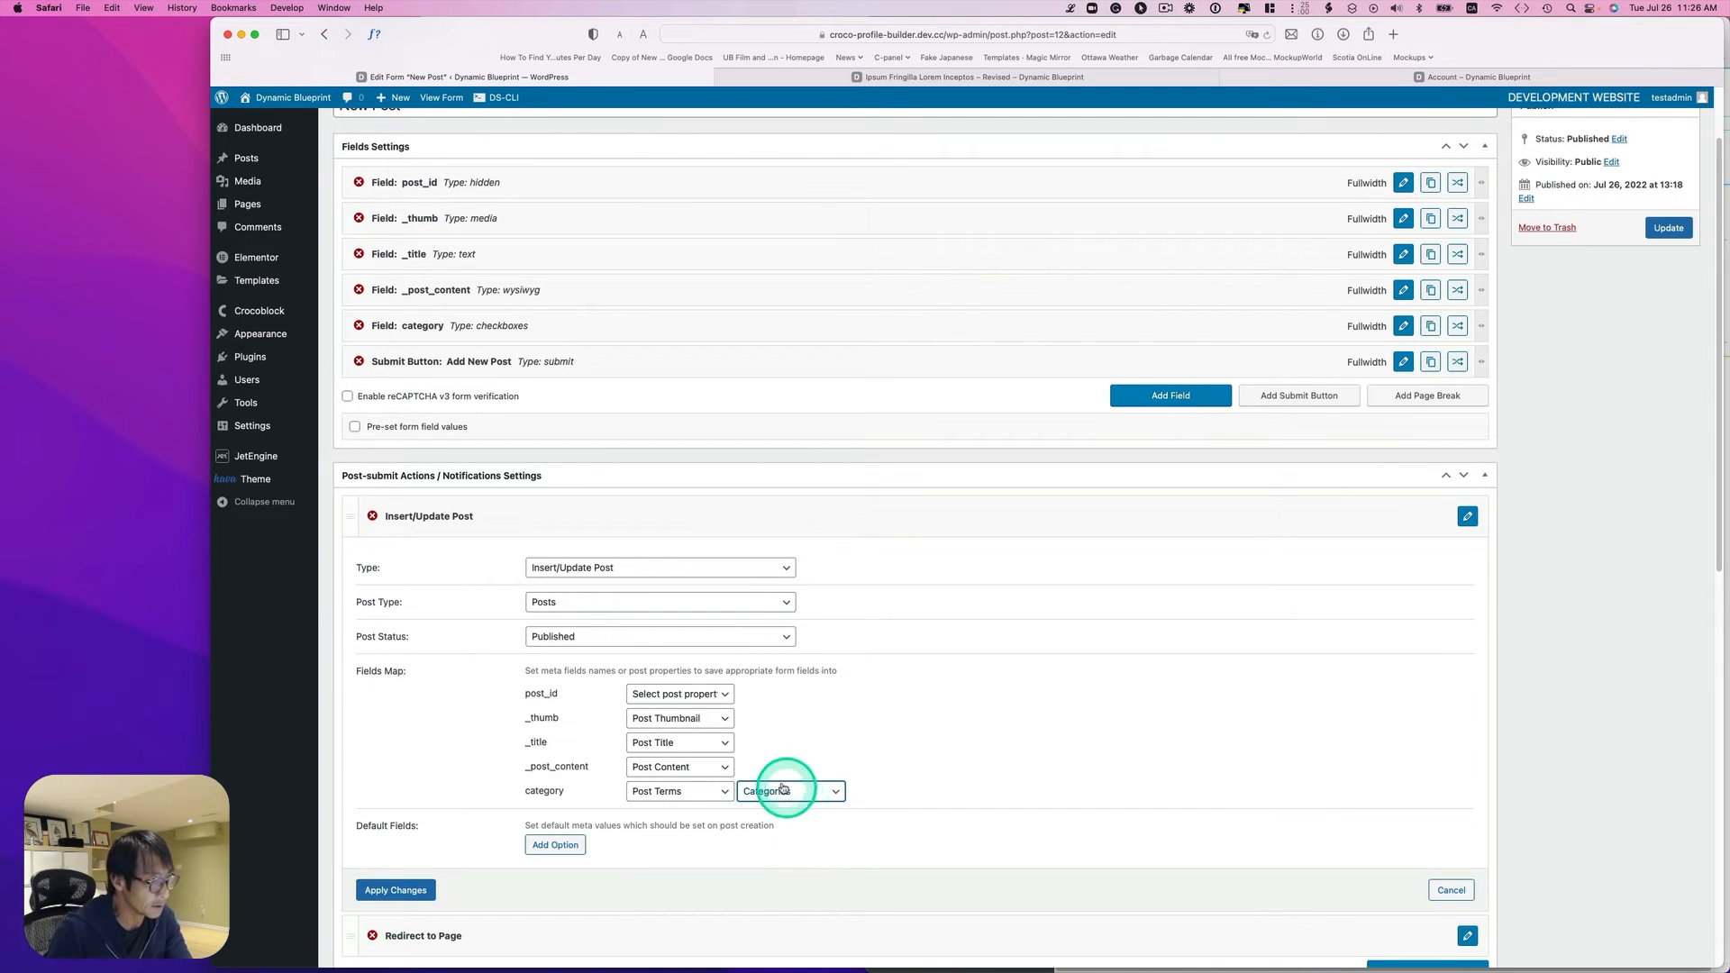
{"action": "left_click", "coordinate": [390, 890]}
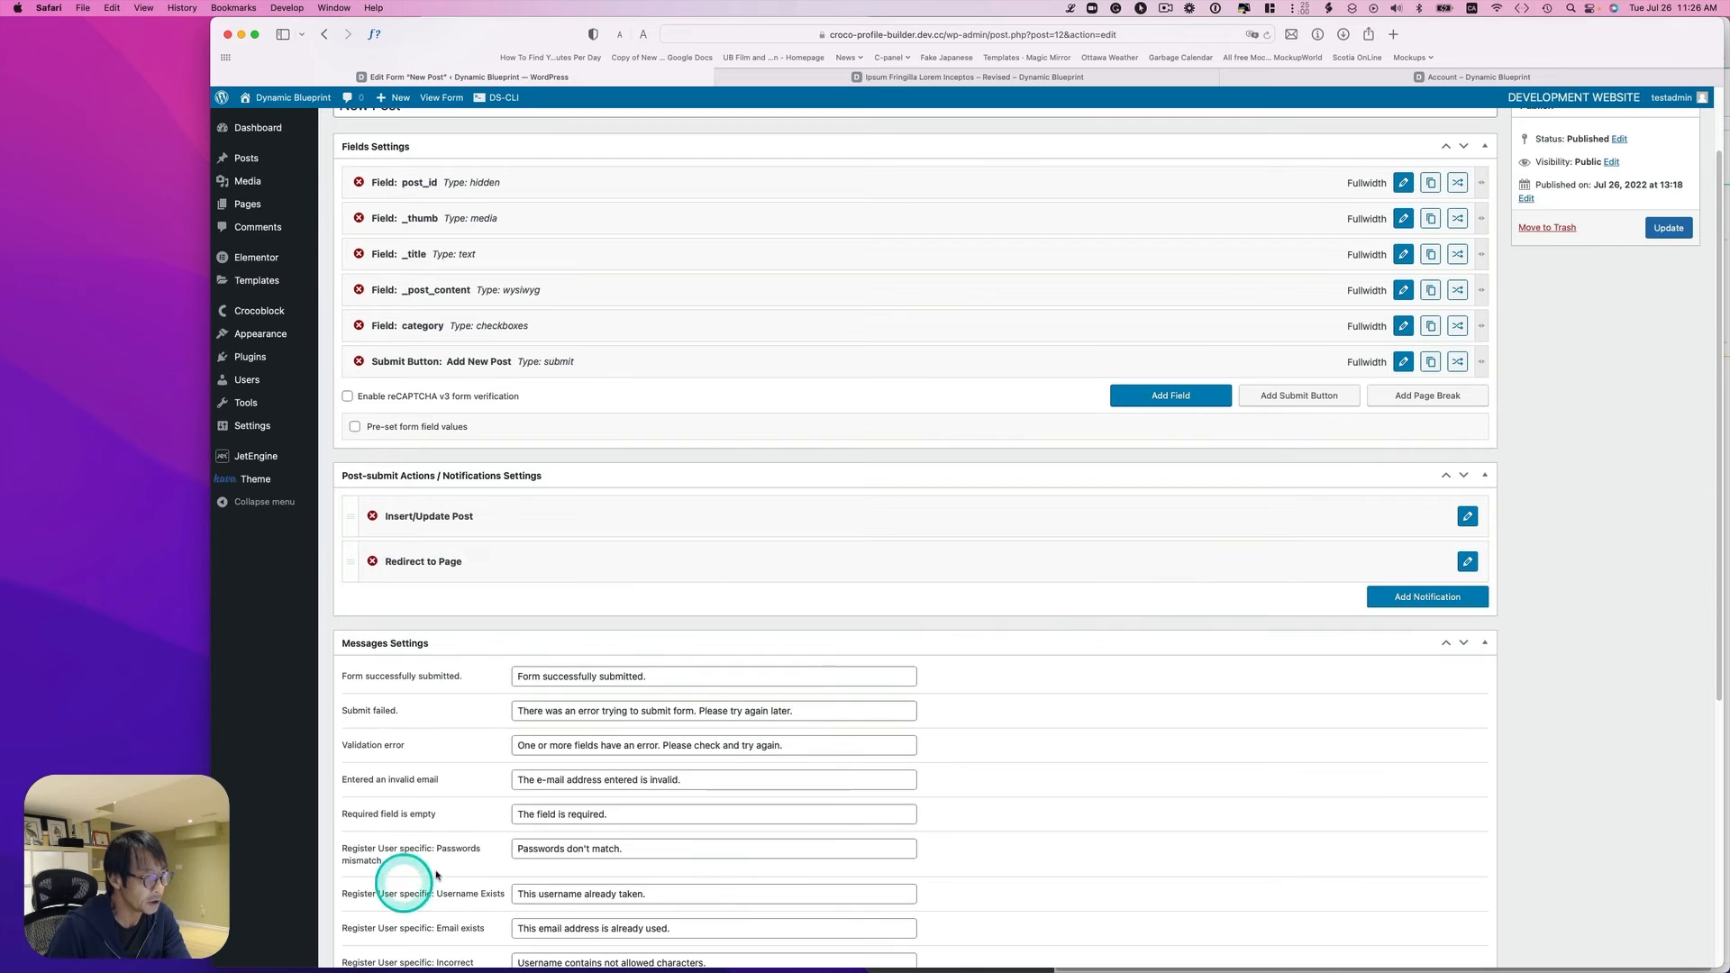
{"action": "left_click", "coordinate": [1676, 232]}
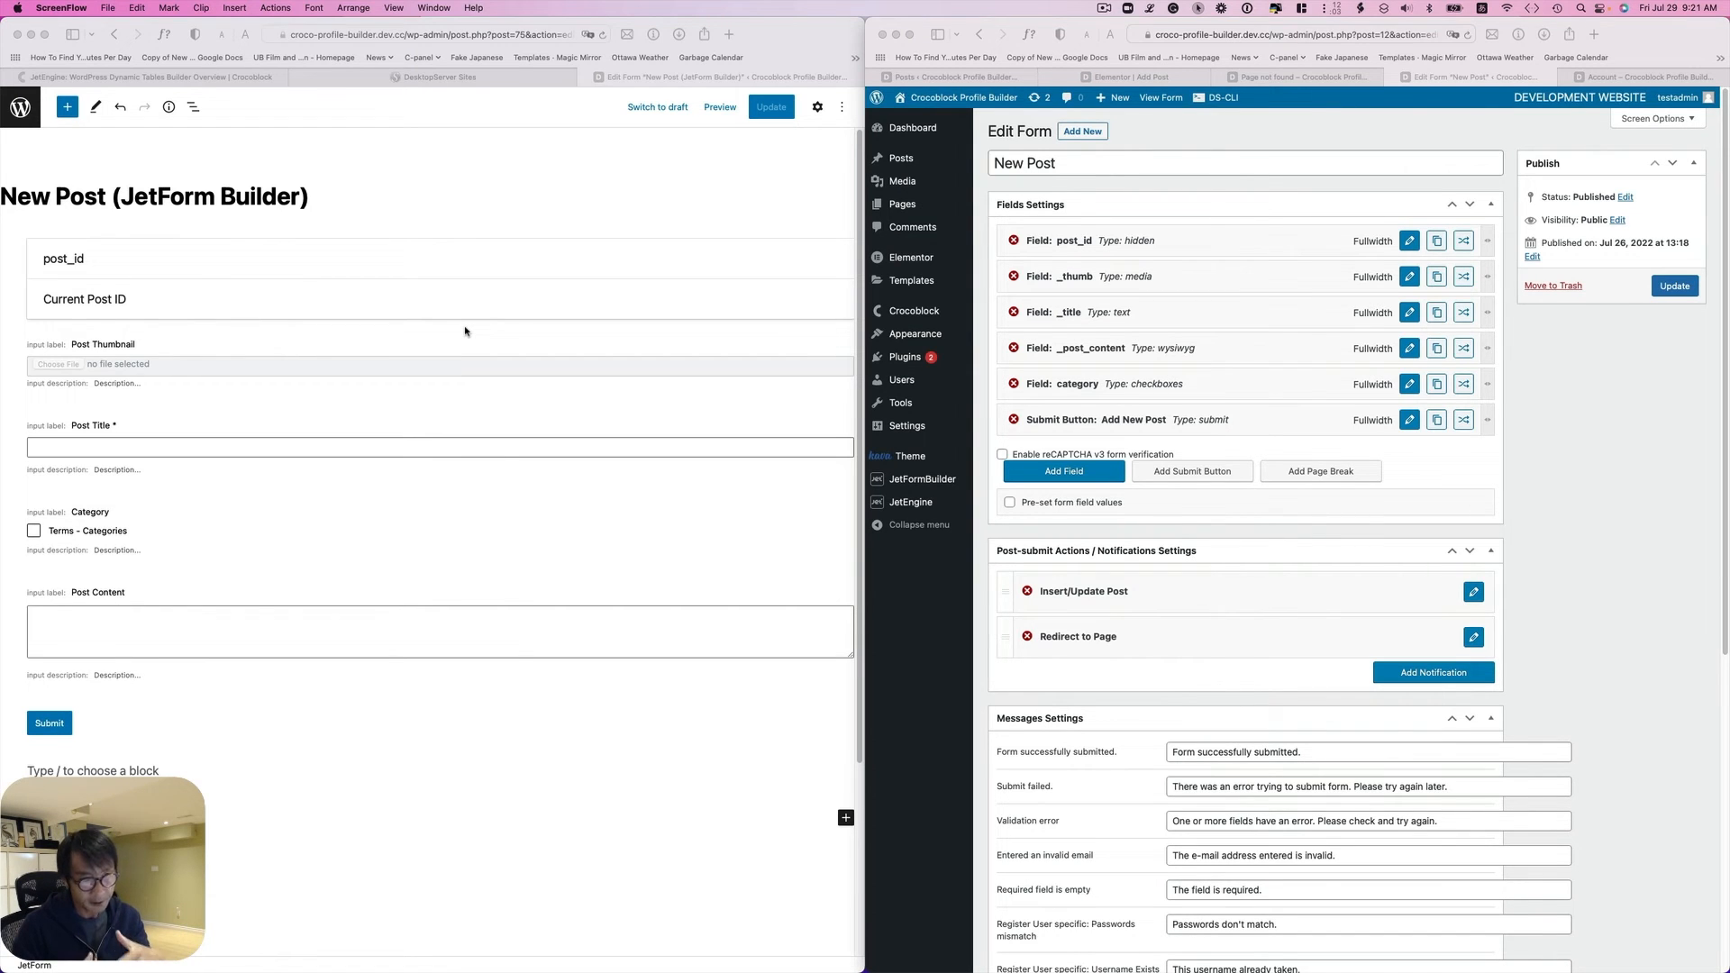
Step: Examine the hidden post_id field, and open the thumbnail field's settings in both the JetEngine and JetFormBuilder forms for comparison
{"action": "left_click", "coordinate": [311, 234]}
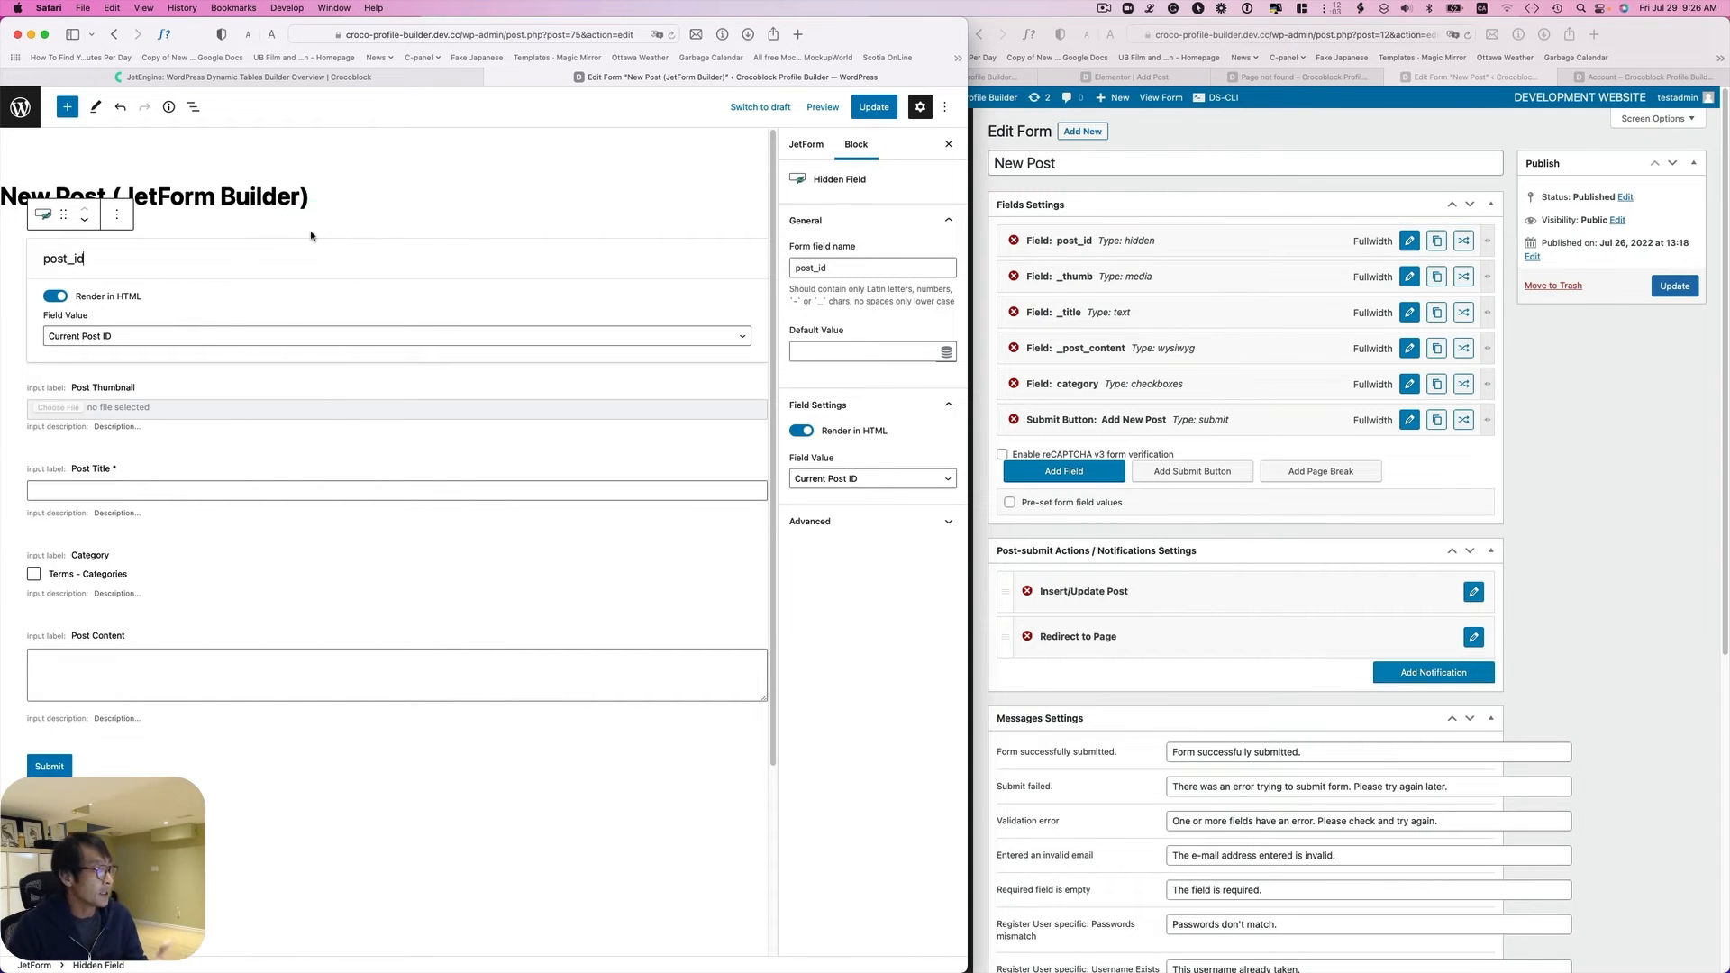
{"action": "left_click", "coordinate": [324, 261]}
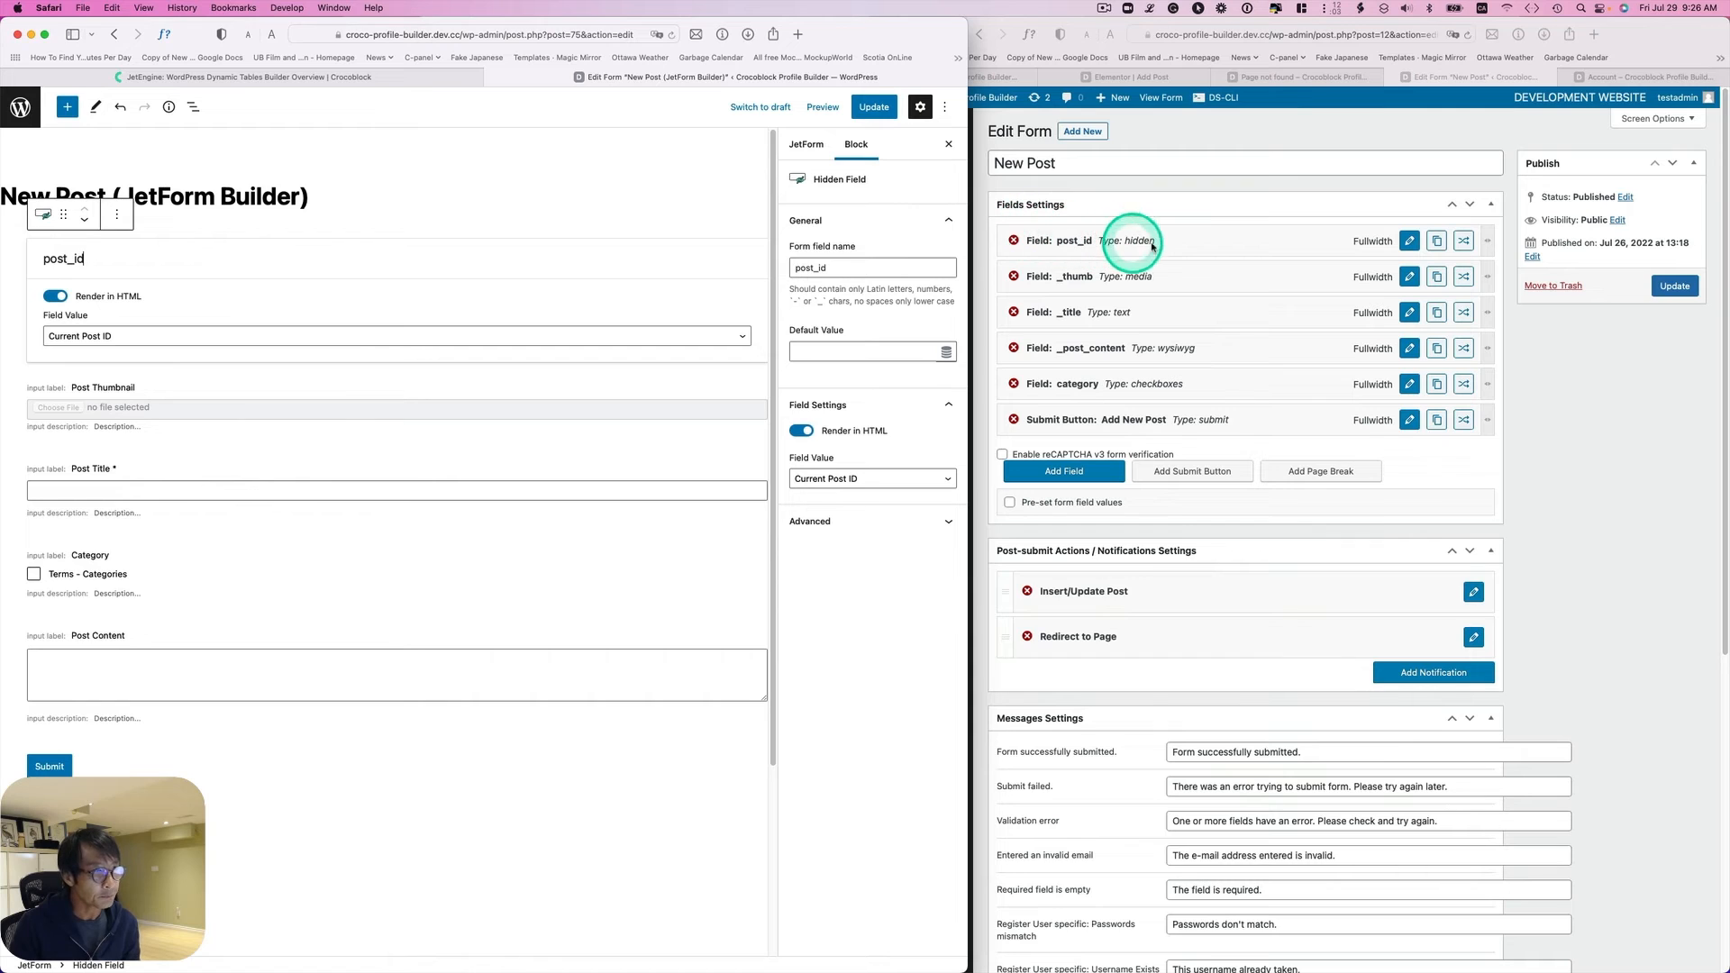
{"action": "left_click", "coordinate": [1407, 276]}
{"action": "left_click", "coordinate": [1406, 276]}
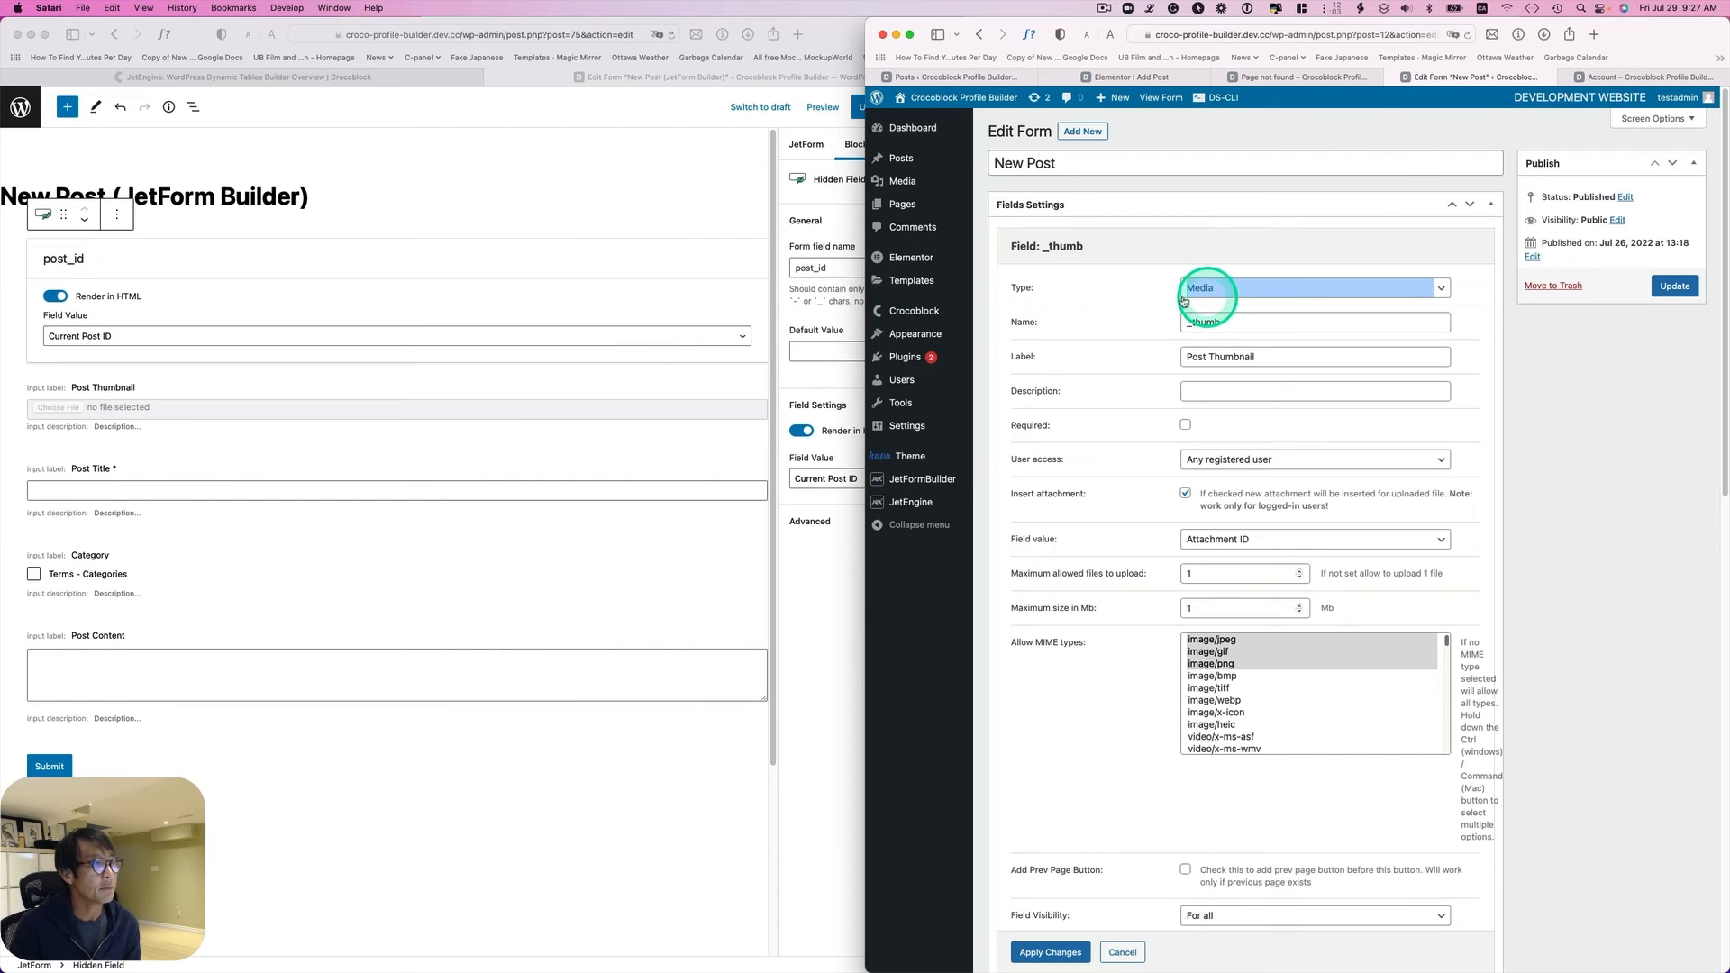
{"action": "left_click", "coordinate": [158, 390]}
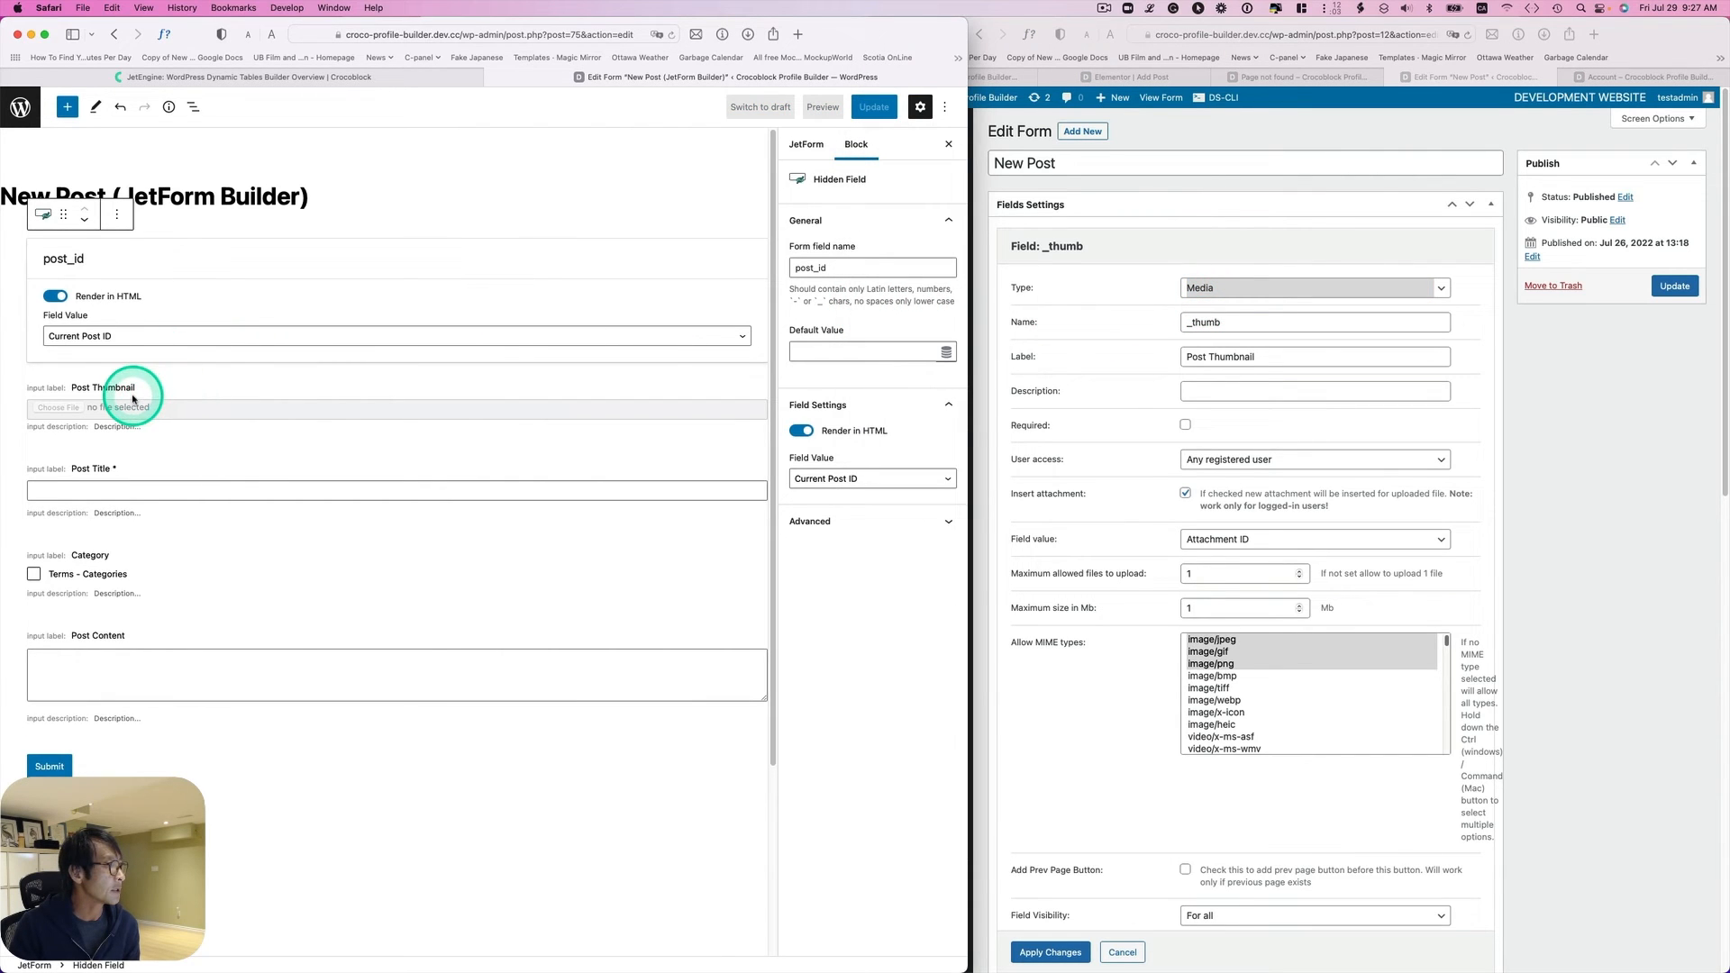
{"action": "left_click", "coordinate": [134, 391]}
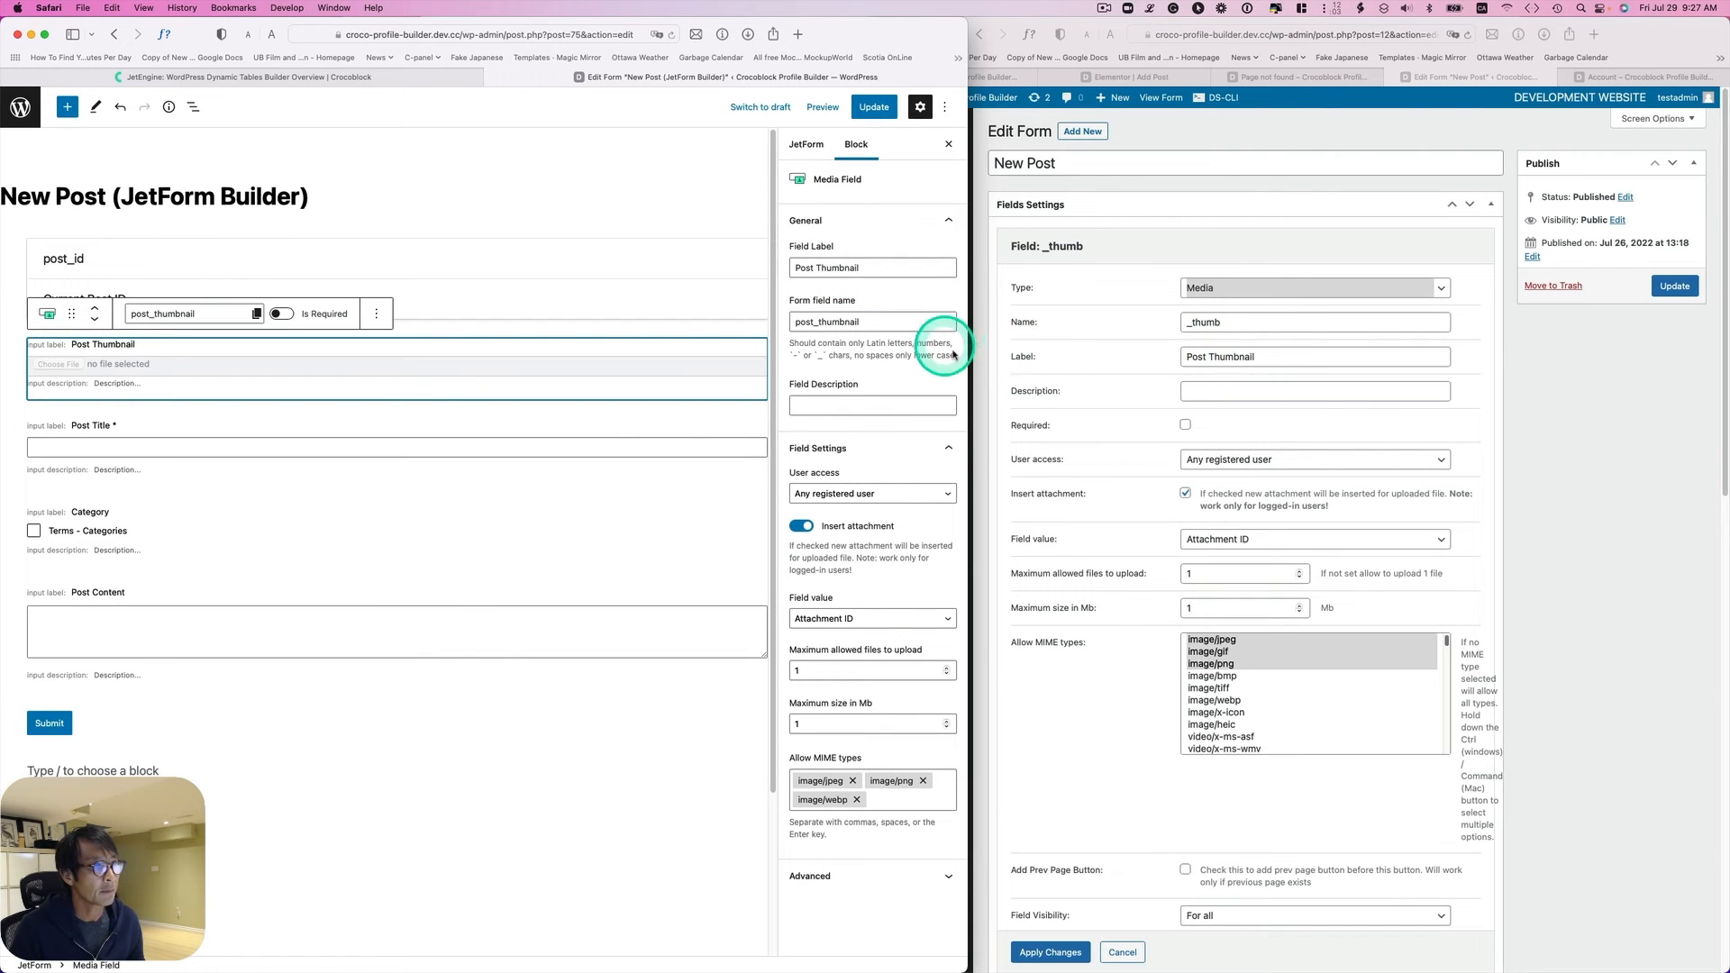
Step: Copy the name "_thumb" from the JetEngine form and use it as the JetFormBuilder Post Thumbnail field's form field name
{"action": "left_click", "coordinate": [1248, 331]}
{"action": "left_click_drag", "start_coordinate": [1223, 324], "coordinate": [1183, 324]}
{"action": "key", "text": "super+c"}
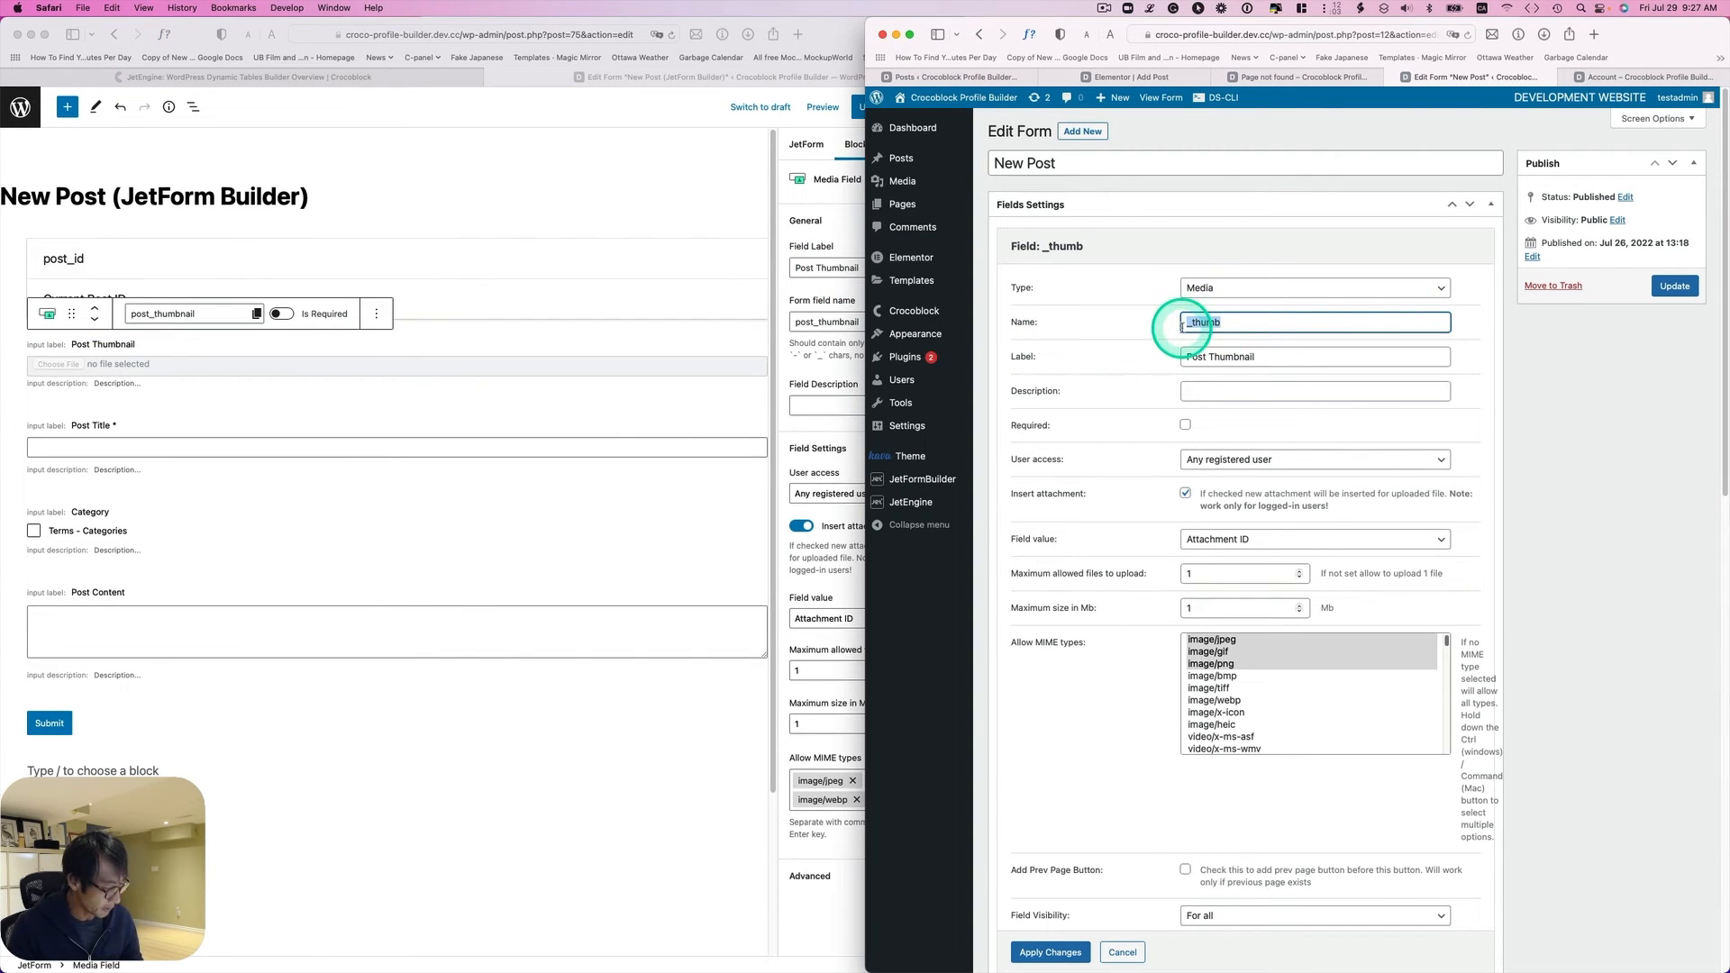
{"action": "left_click", "coordinate": [822, 325]}
{"action": "double_click", "coordinate": [827, 323]}
{"action": "key", "text": "super+v"}
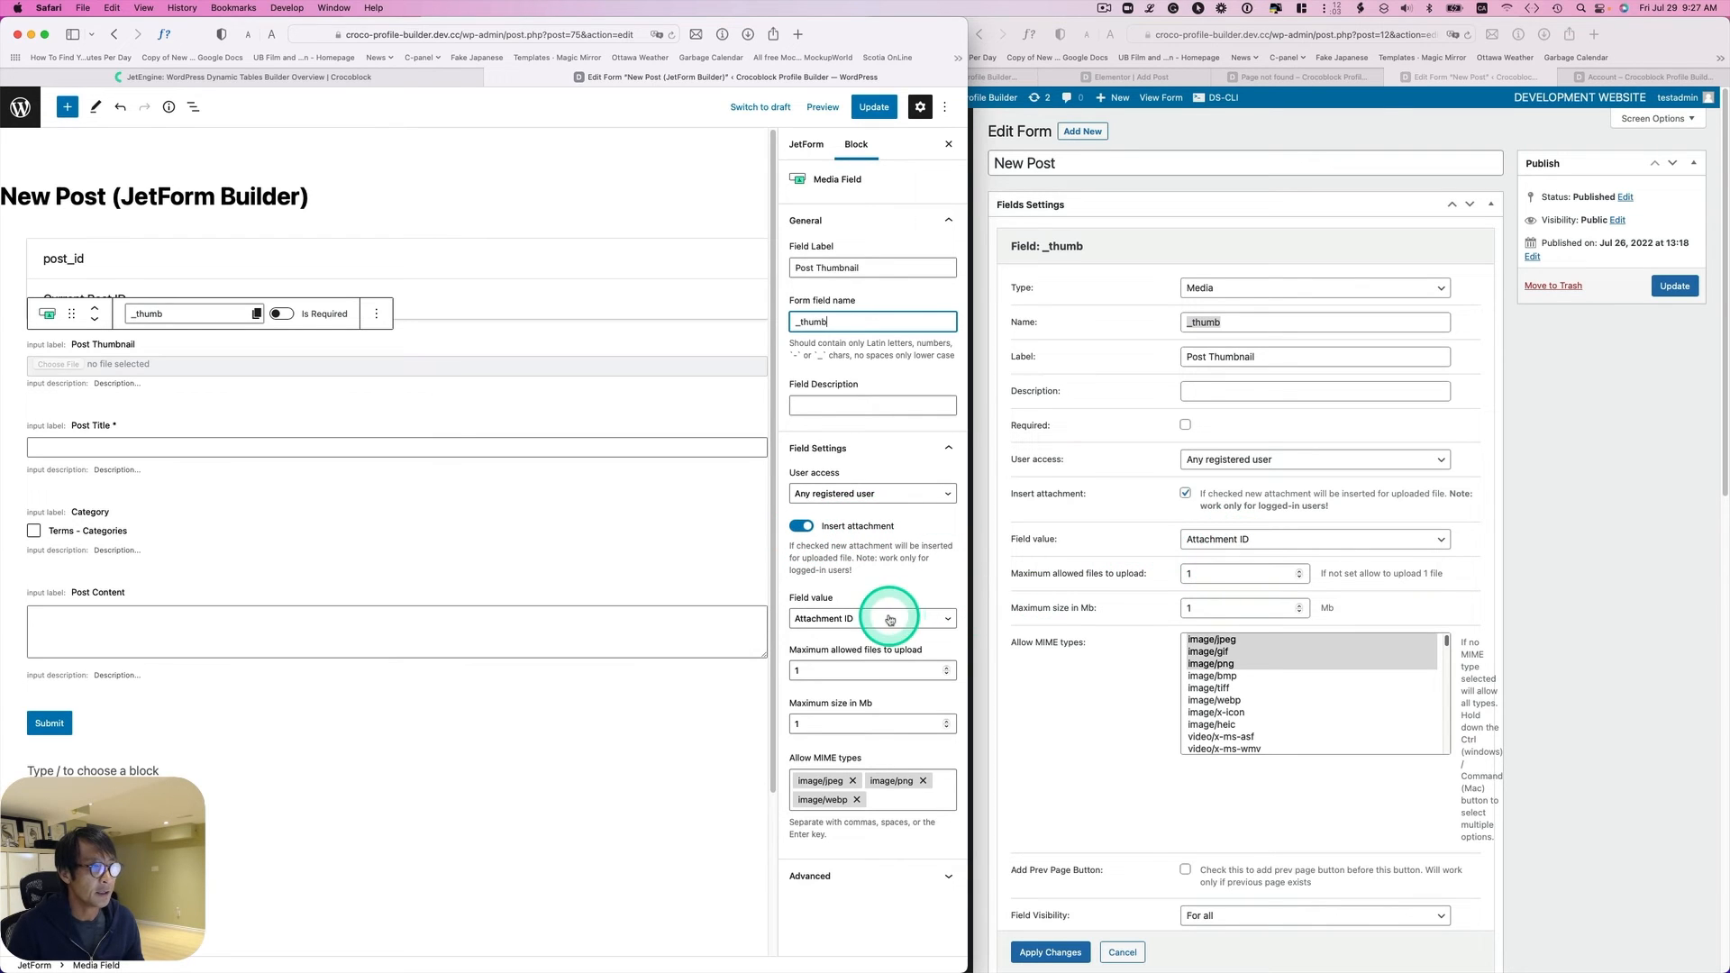
Step: Add image/gif to the Post Thumbnail field's allowed MIME types and update the JetFormBuilder form
{"action": "left_click", "coordinate": [904, 802]}
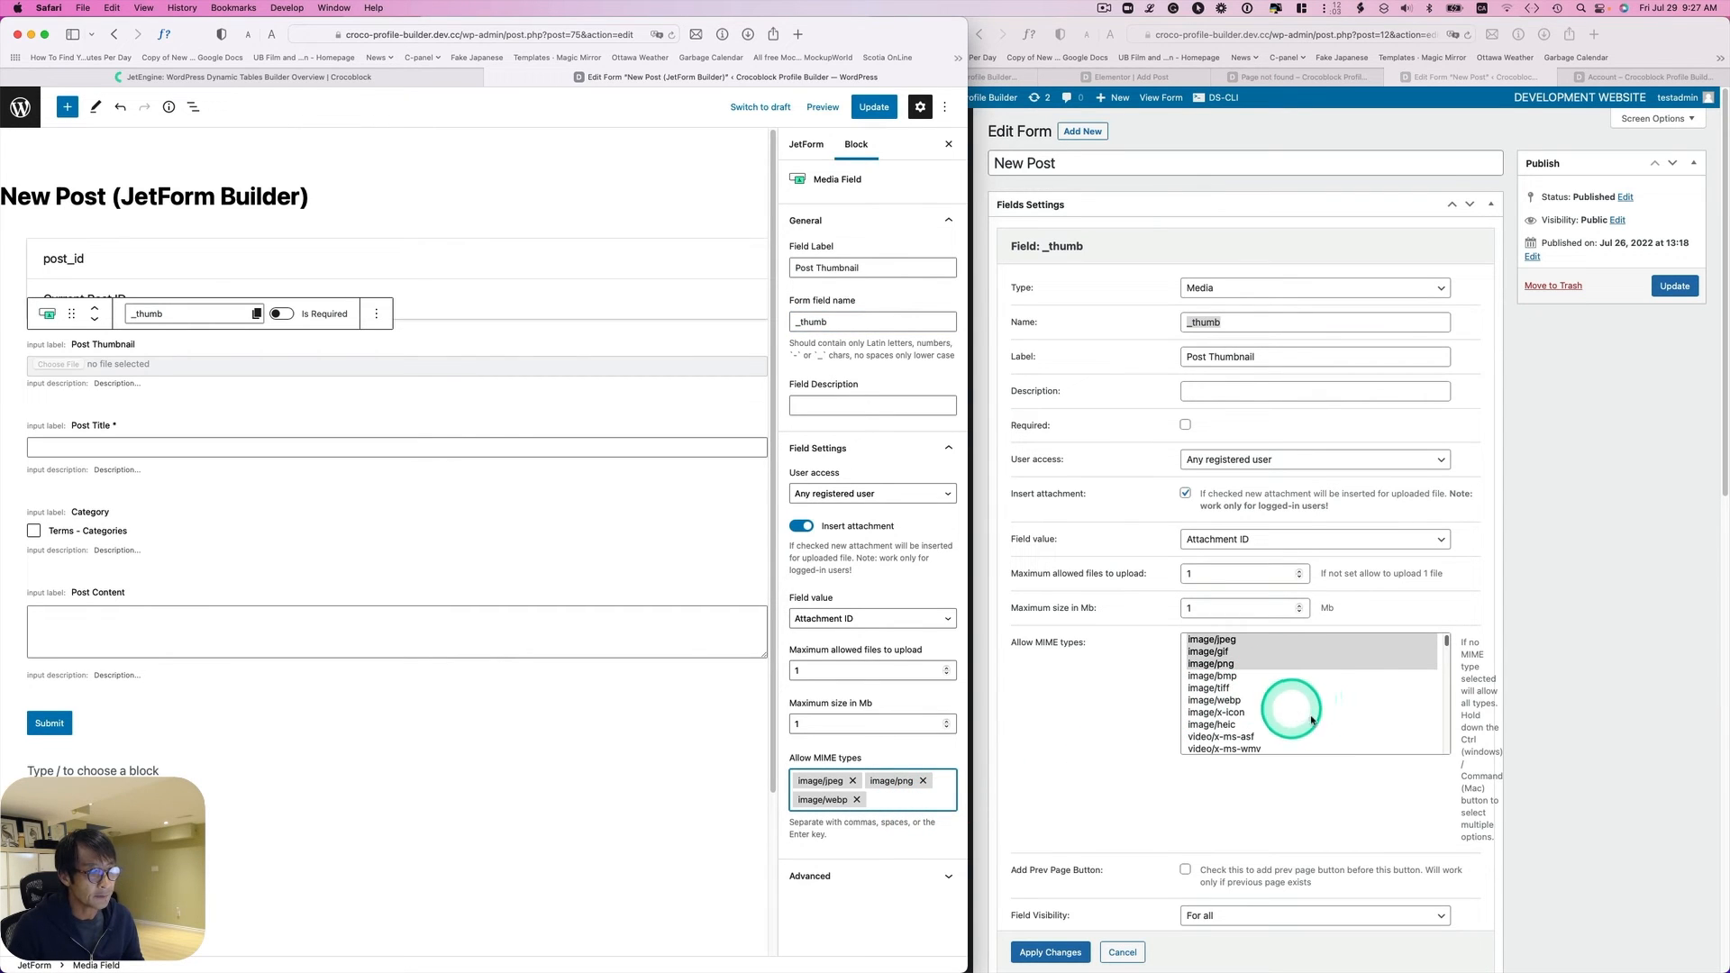
{"action": "type", "text": "image"}
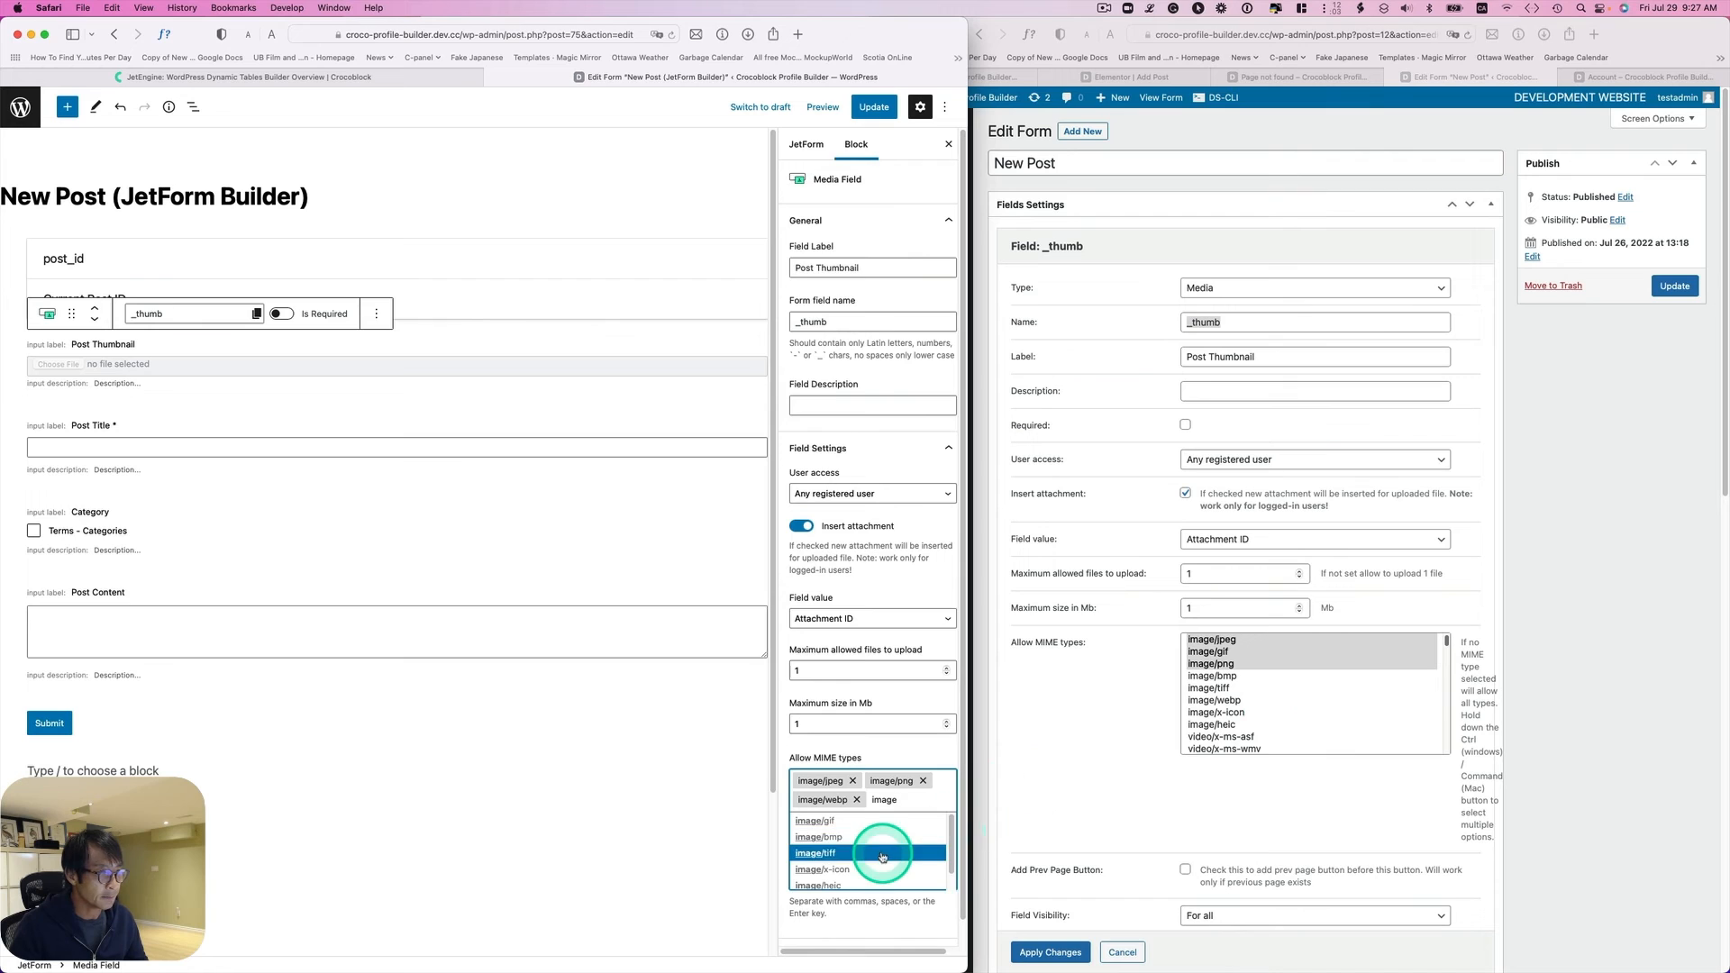
{"action": "left_click", "coordinate": [815, 821]}
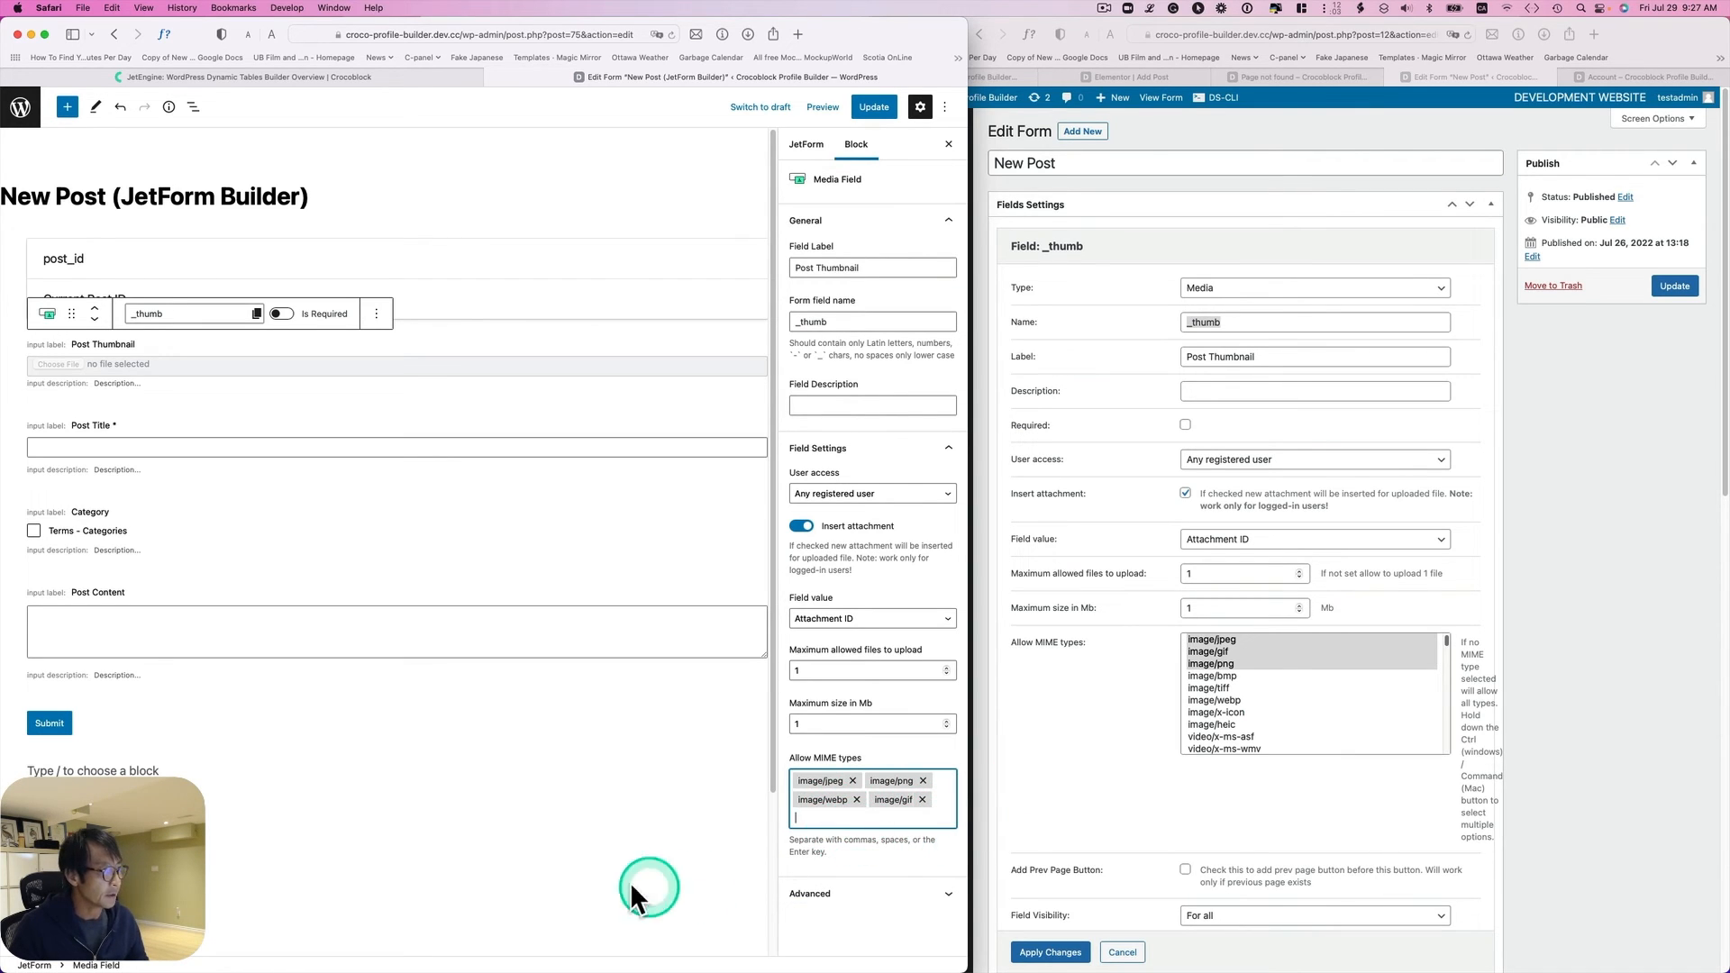
{"action": "left_click", "coordinate": [873, 108]}
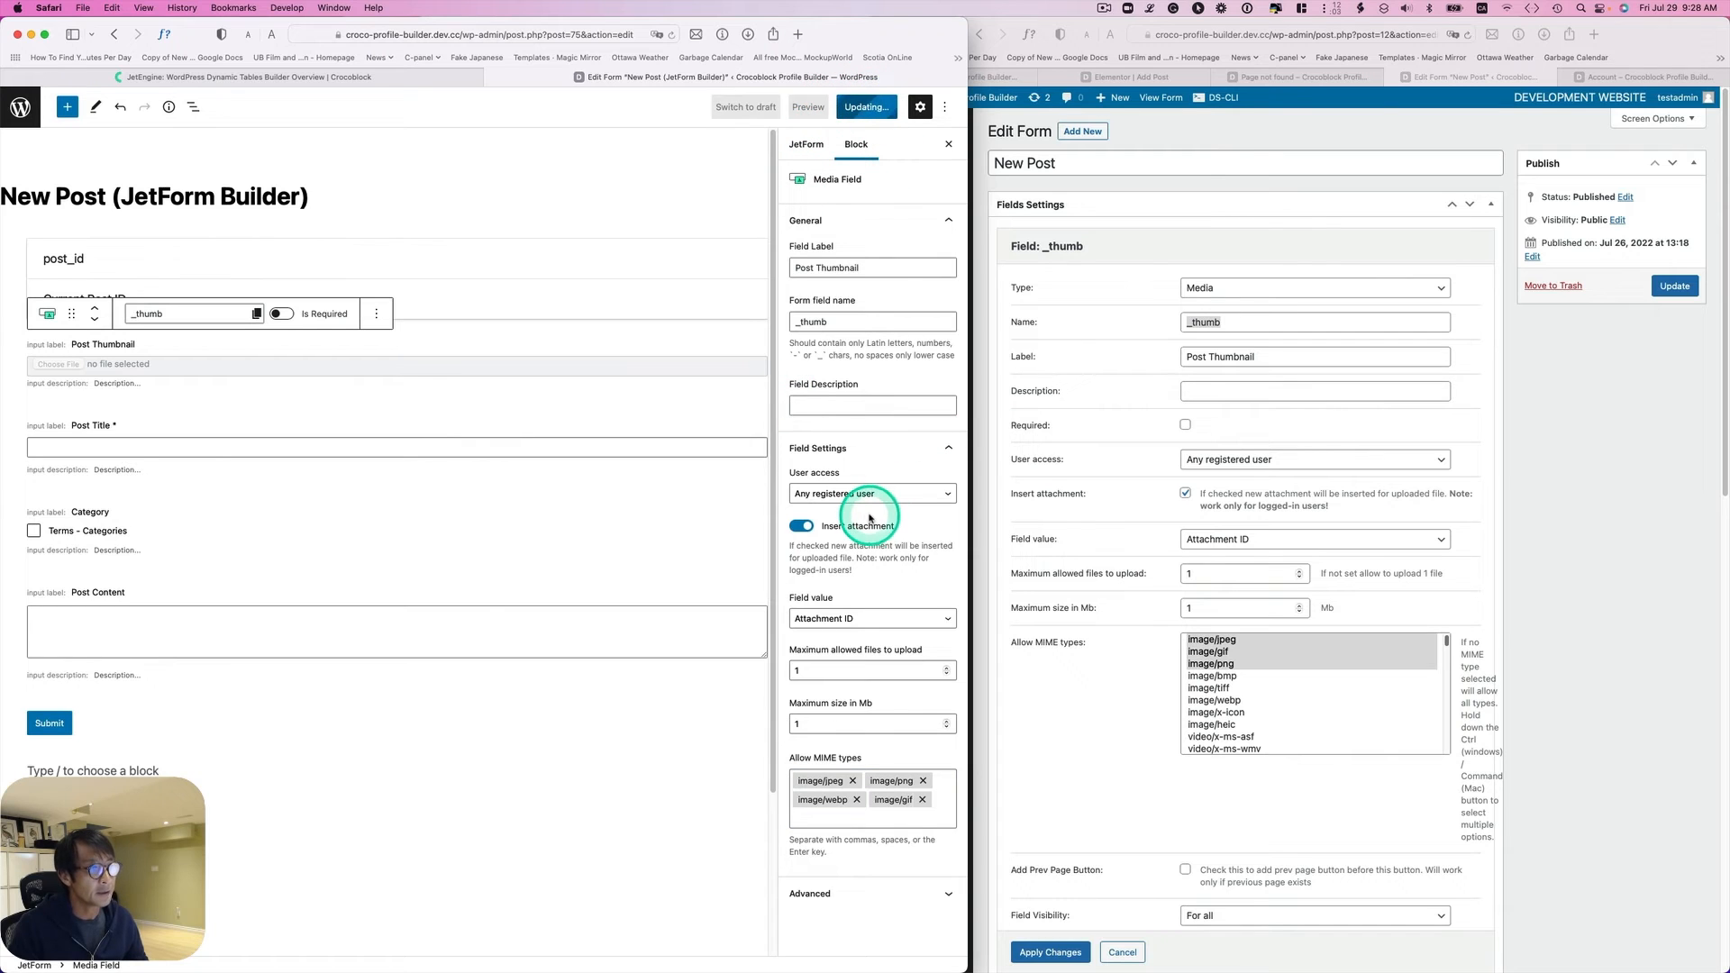
Step: Close the _thumb field's settings in the JetEngine form without applying changes
{"action": "scroll", "coordinate": [1132, 606], "scroll_direction": "down", "scroll_amount": 2}
{"action": "scroll", "coordinate": [1257, 544], "scroll_direction": "down", "scroll_amount": 1}
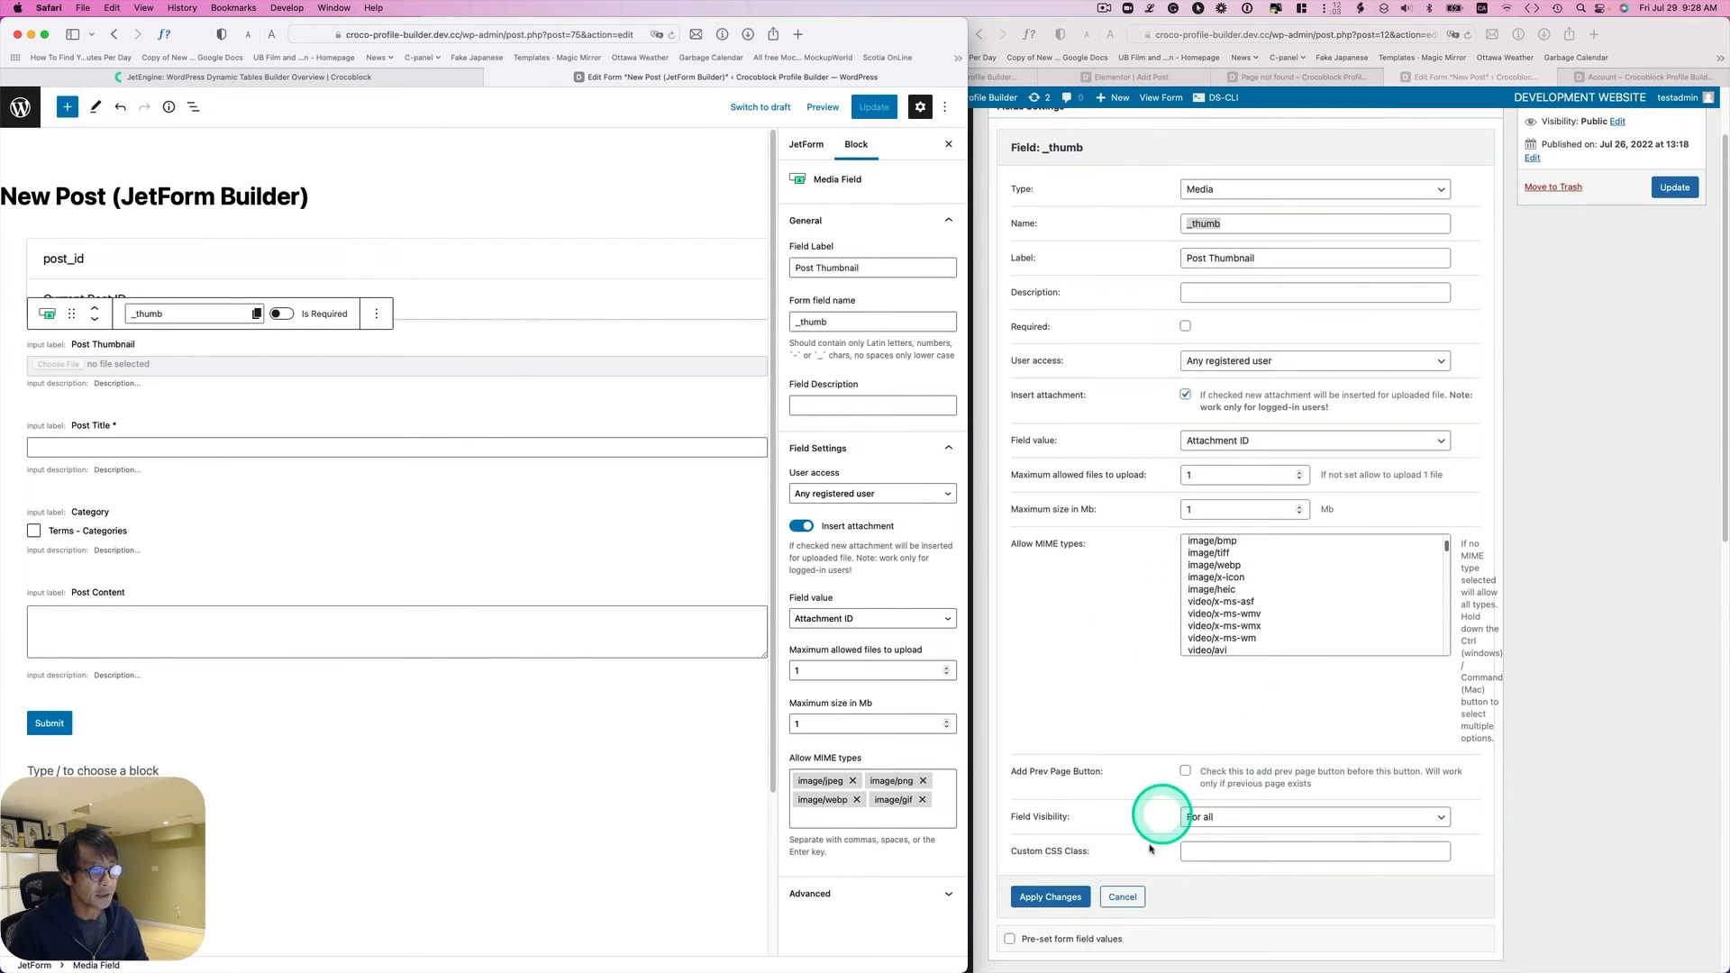
{"action": "left_click", "coordinate": [1138, 896]}
{"action": "left_click", "coordinate": [1119, 896]}
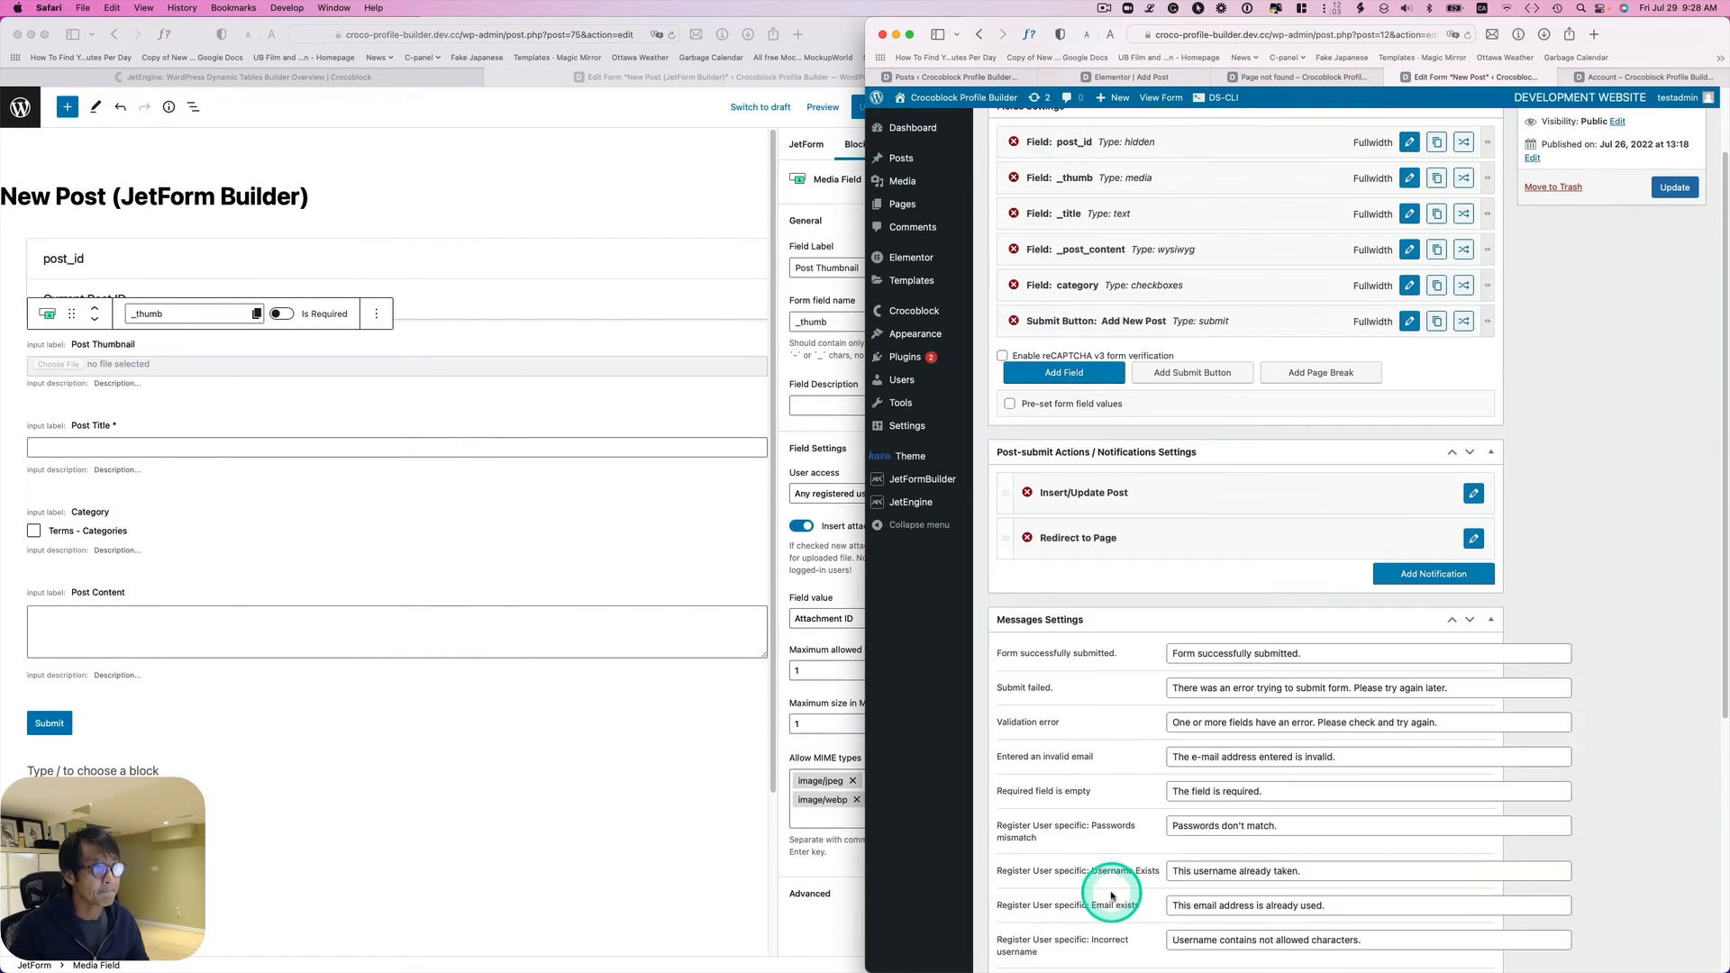
{"action": "scroll", "coordinate": [1121, 721], "scroll_direction": "up", "scroll_amount": 2}
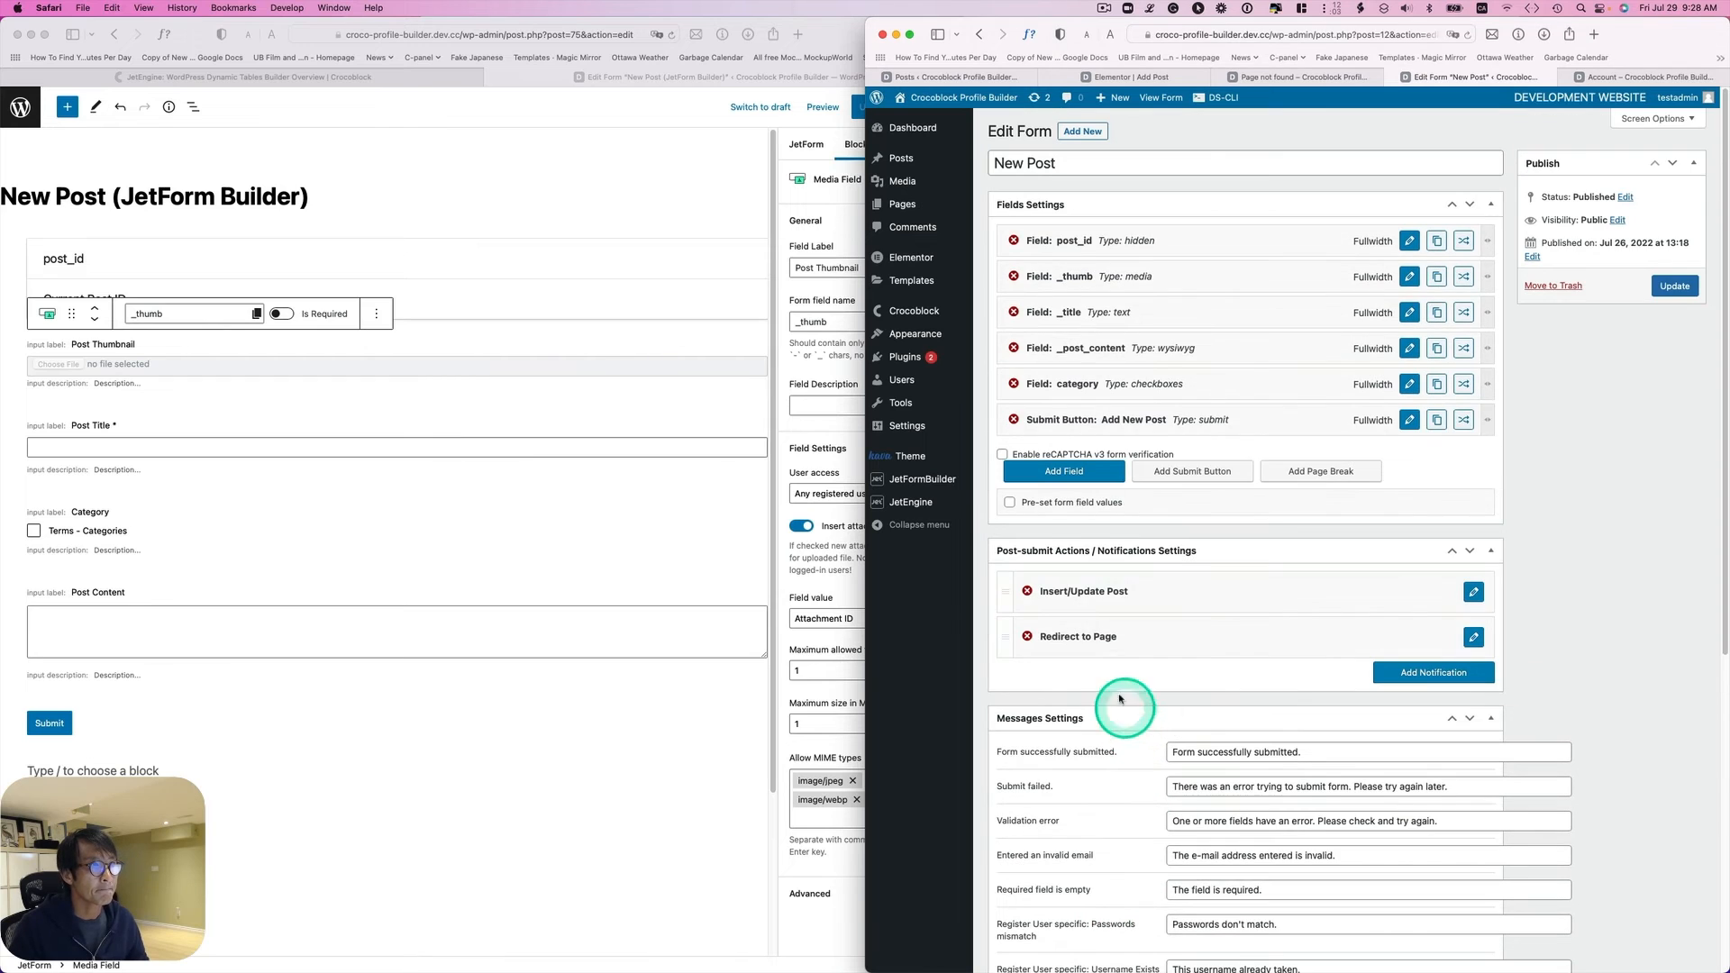
Step: Compare the _title field's settings in the JetEngine form with the JetFormBuilder Post Title field, including its advanced options
{"action": "left_click", "coordinate": [1409, 314]}
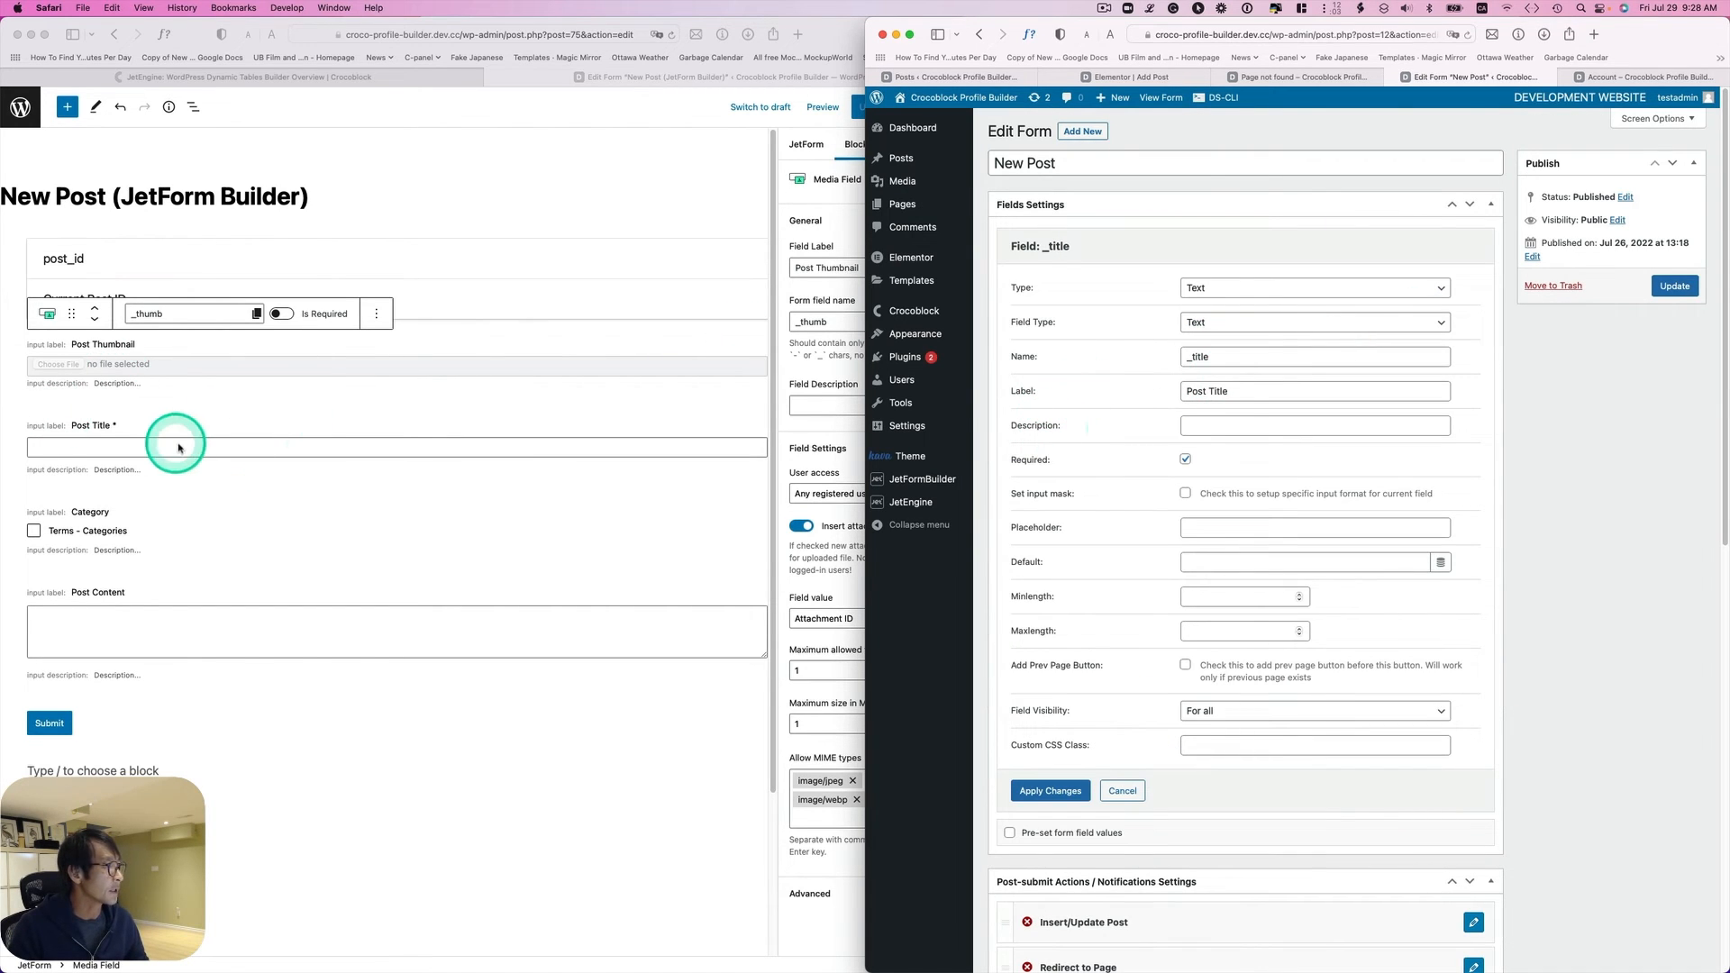
{"action": "left_click", "coordinate": [114, 430]}
{"action": "left_click", "coordinate": [91, 427]}
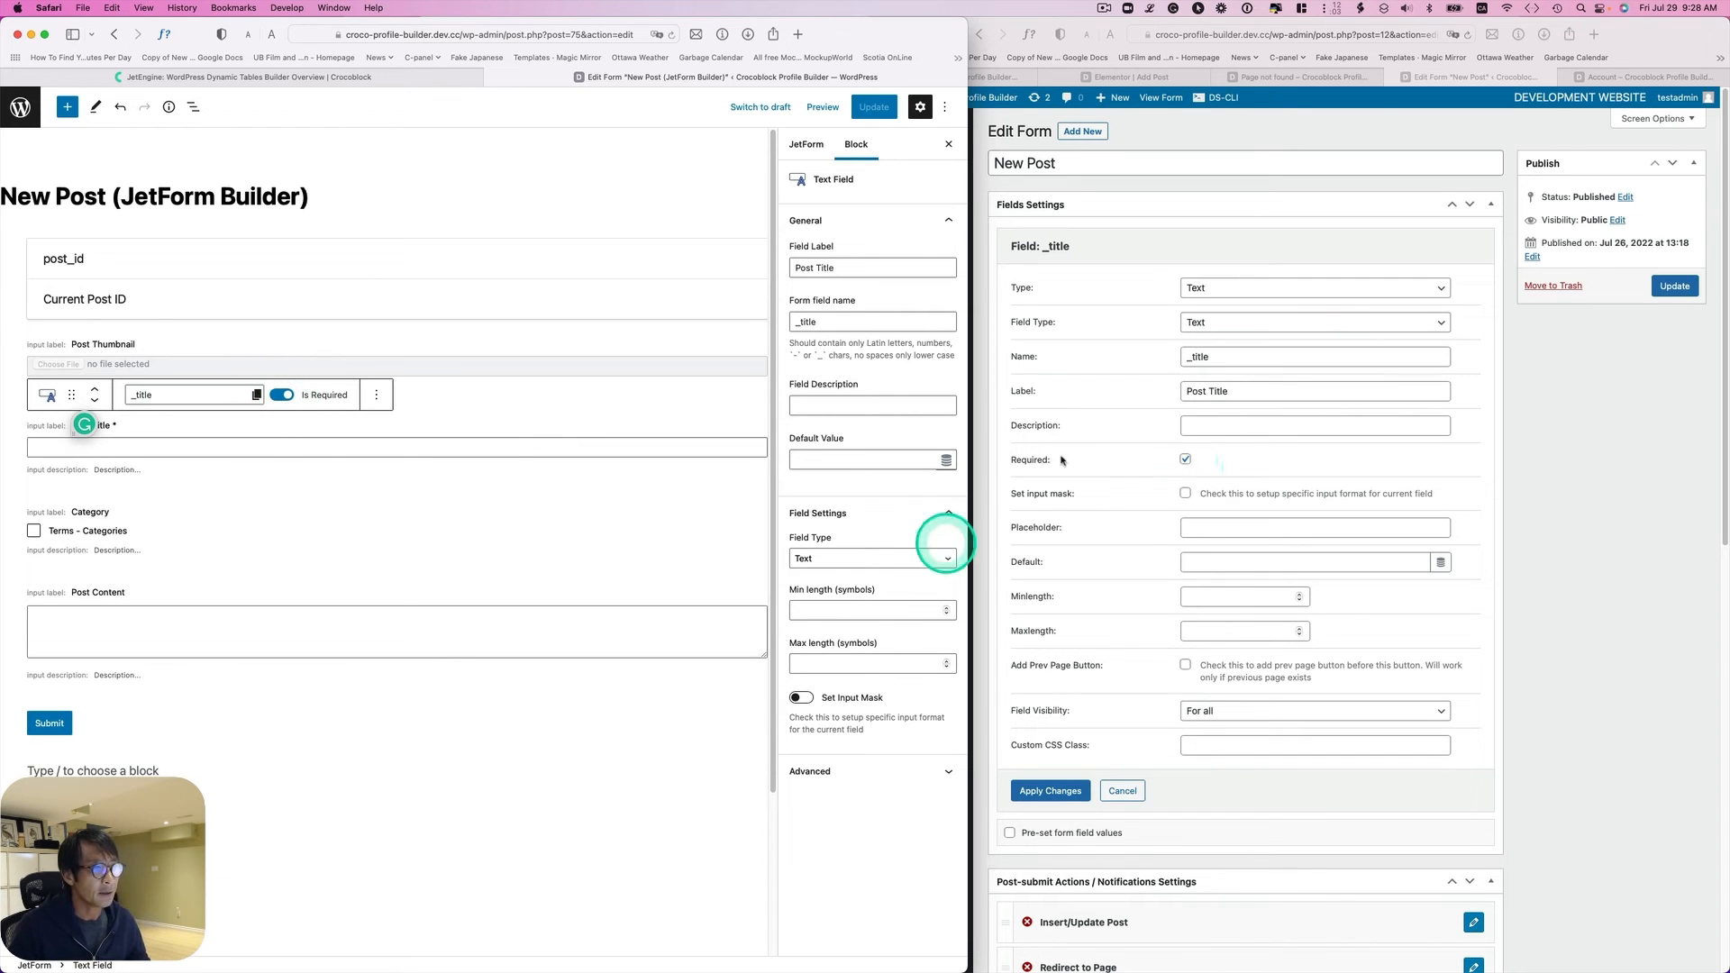
{"action": "left_click", "coordinate": [826, 773]}
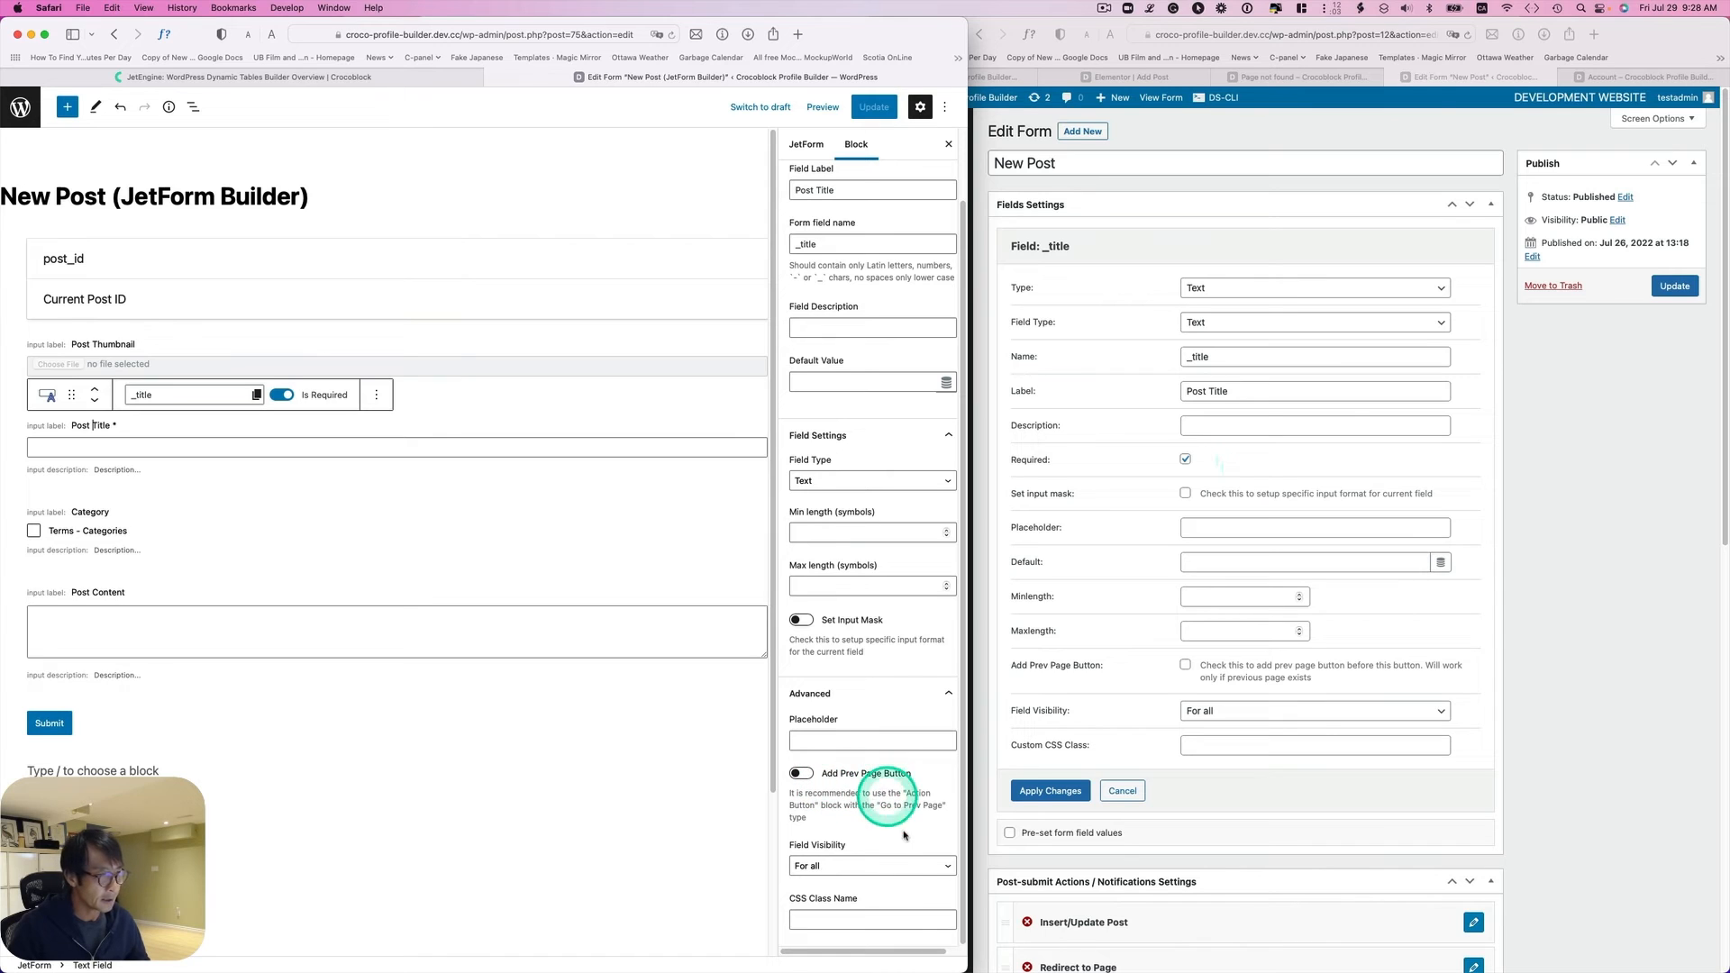
{"action": "left_click", "coordinate": [829, 693]}
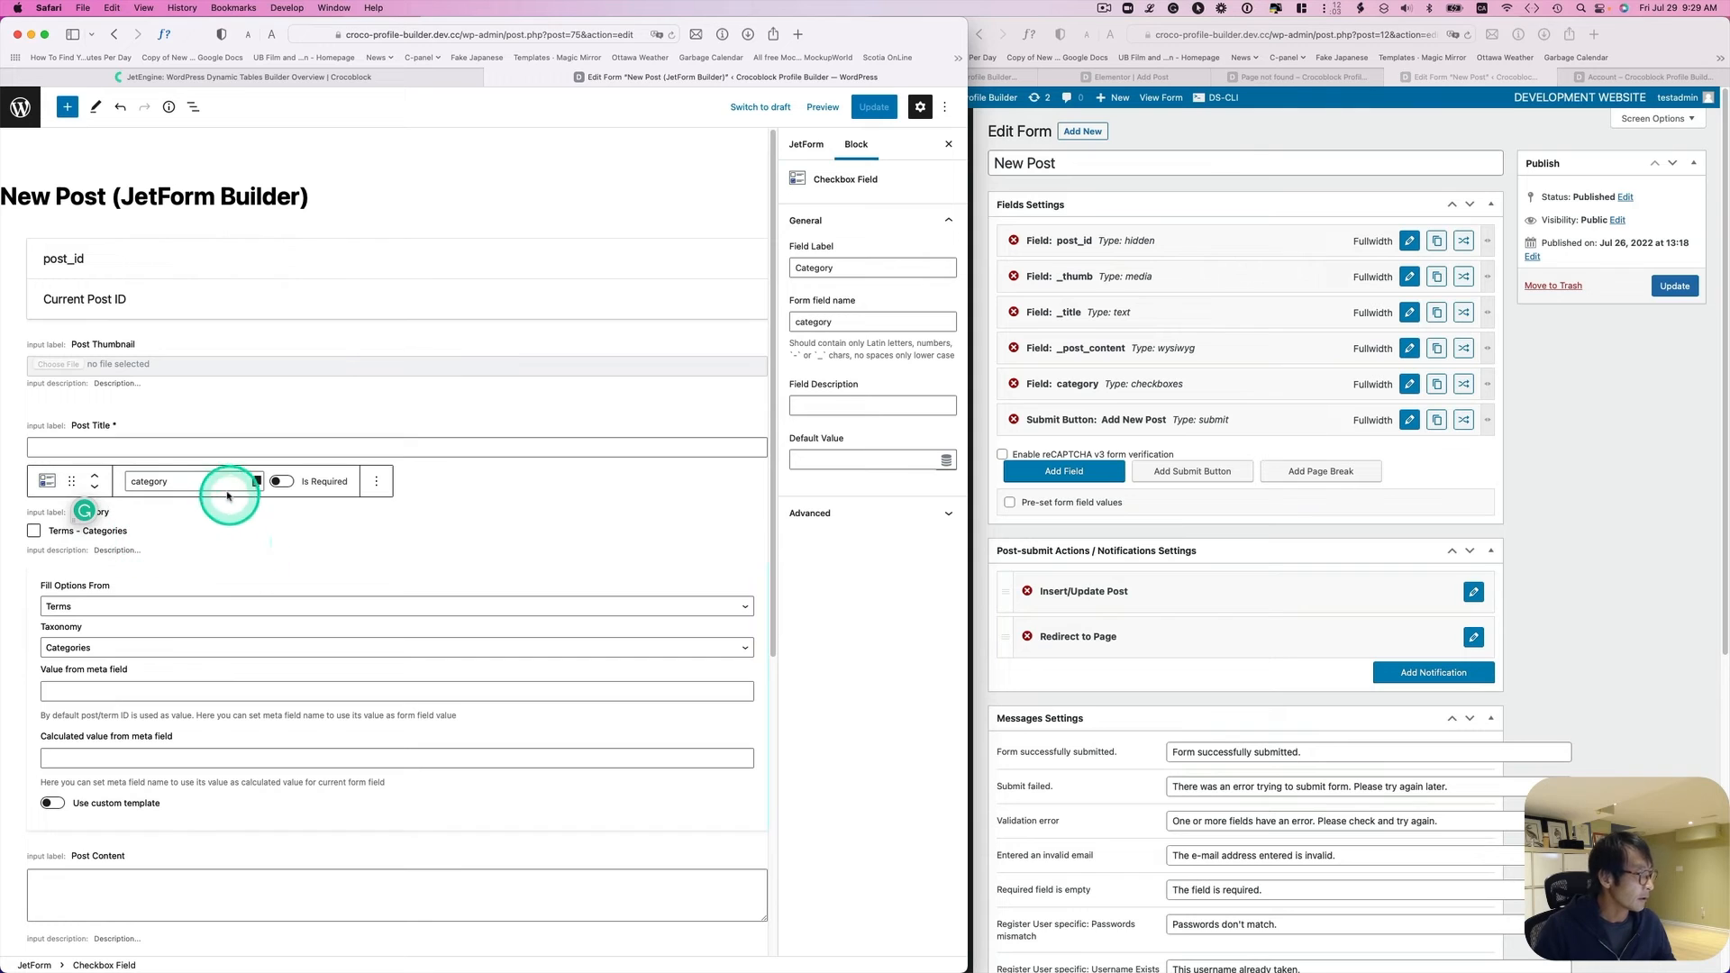
Step: Move the JetFormBuilder Category field below Post Content and select the Post Content field
{"action": "left_click", "coordinate": [94, 488]}
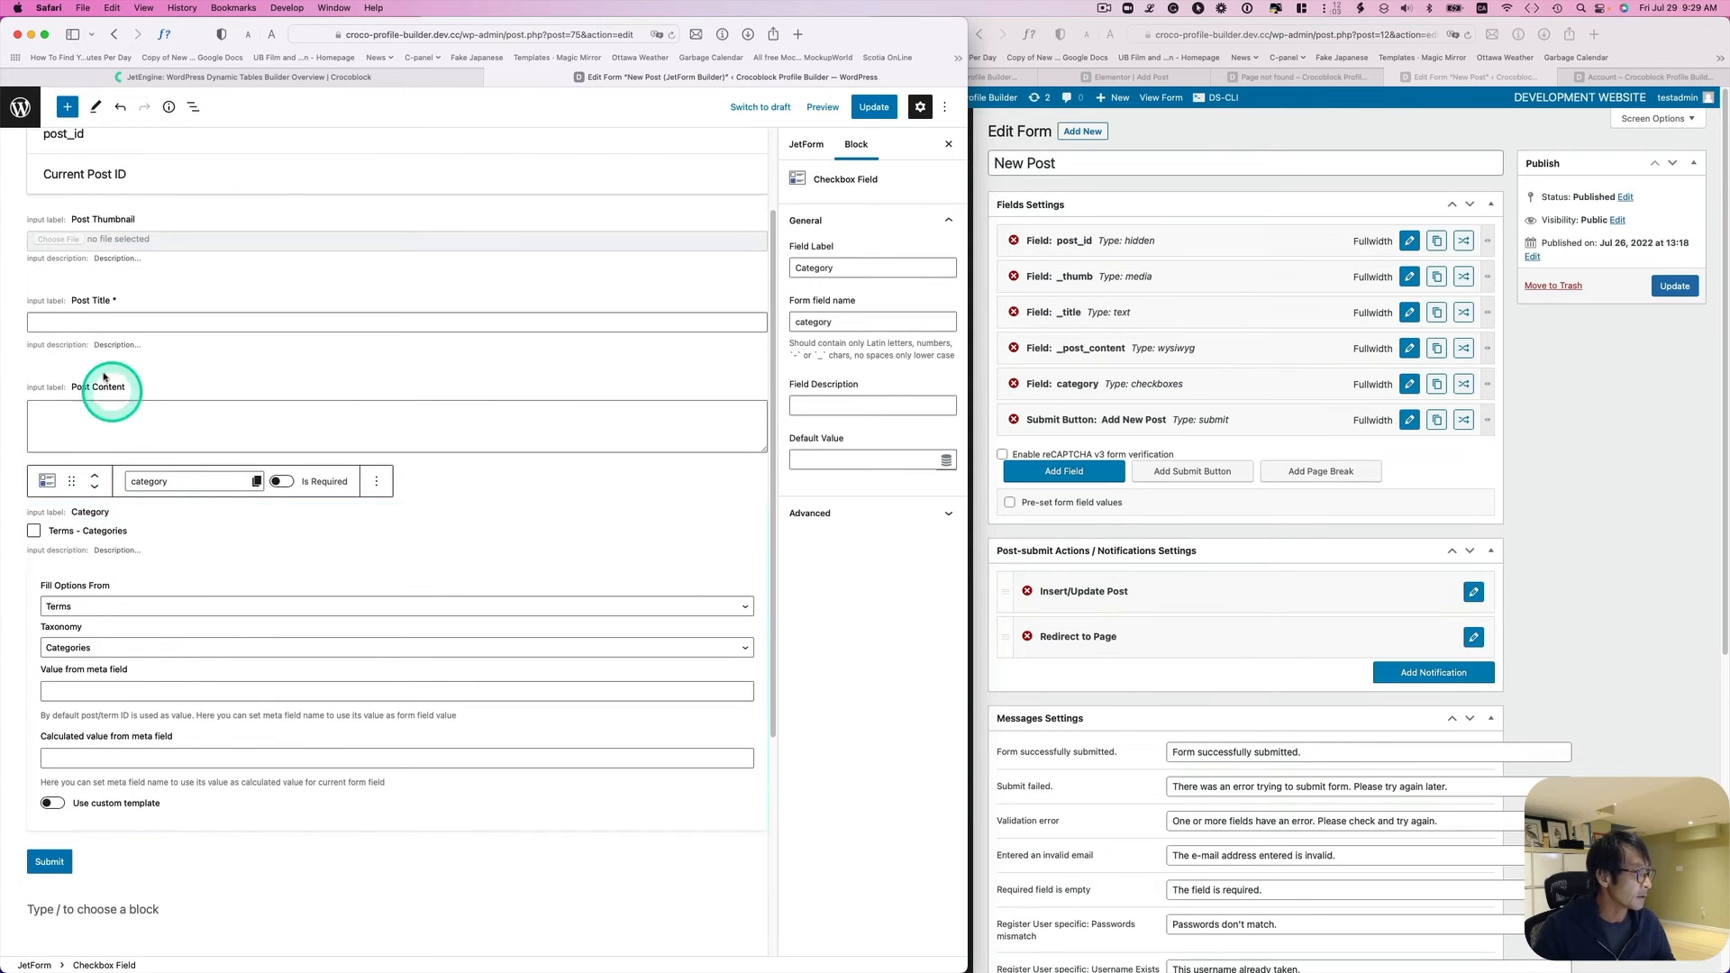
{"action": "left_click", "coordinate": [133, 397]}
{"action": "left_click", "coordinate": [365, 417]}
{"action": "left_click", "coordinate": [953, 330]}
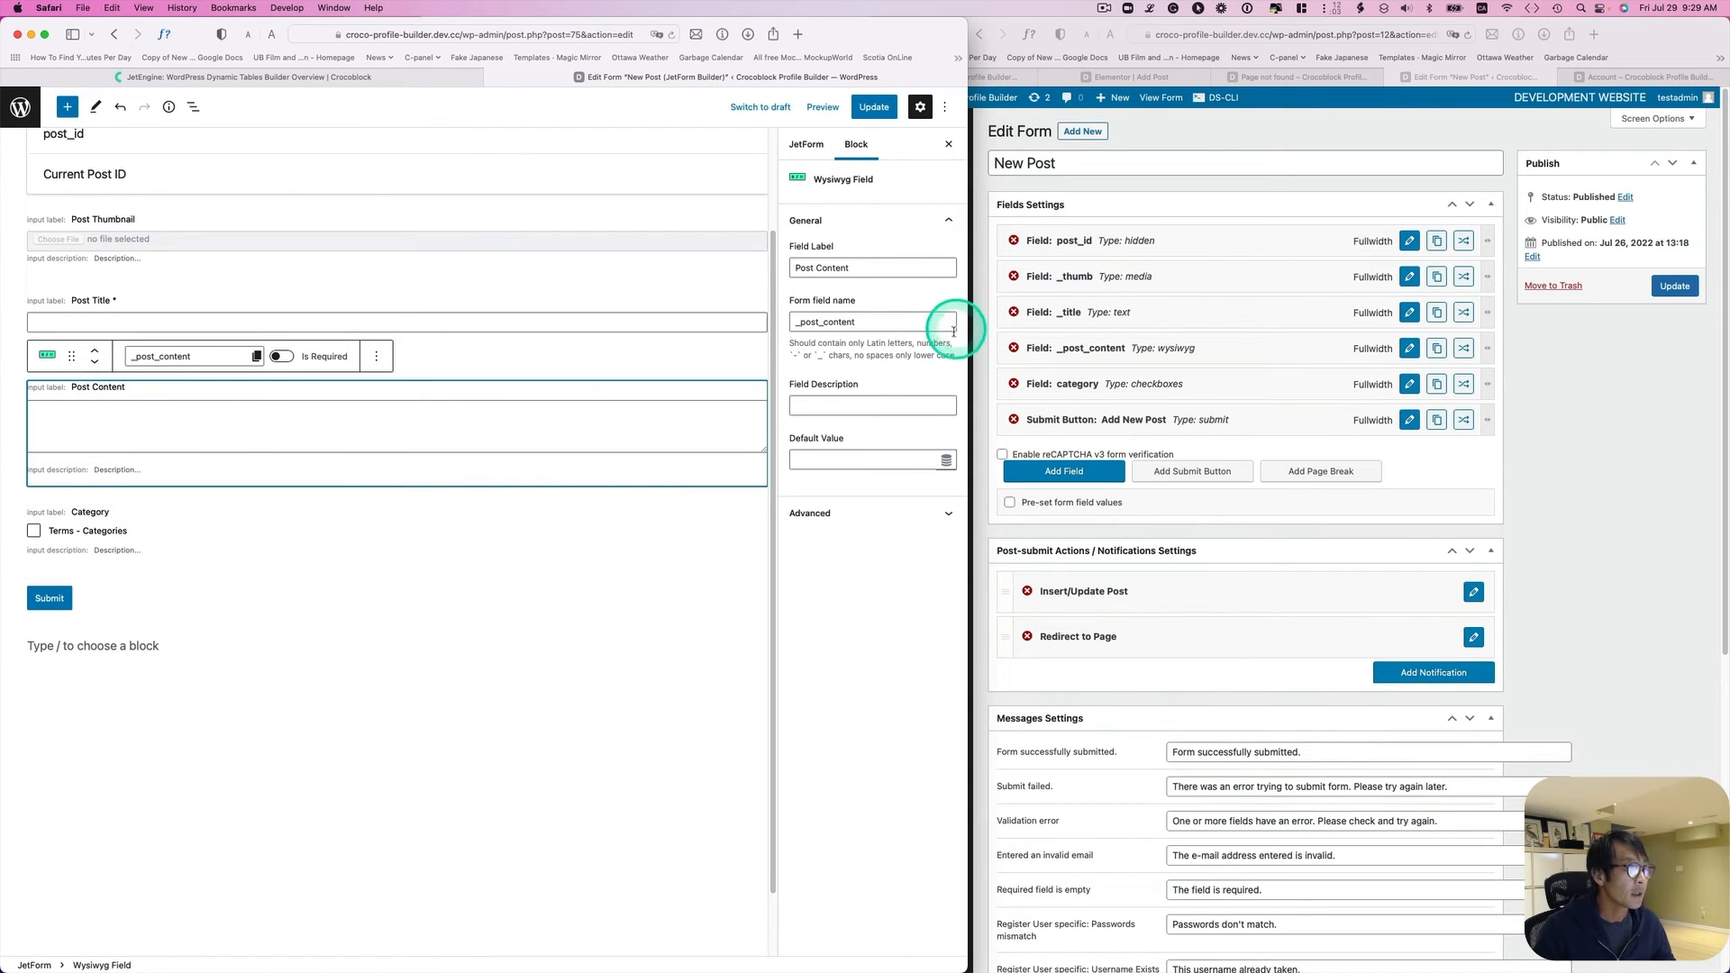
Step: Compare the JetEngine _post_content field's settings with the JetFormBuilder Post Content field, including its advanced options
{"action": "left_click", "coordinate": [1162, 352]}
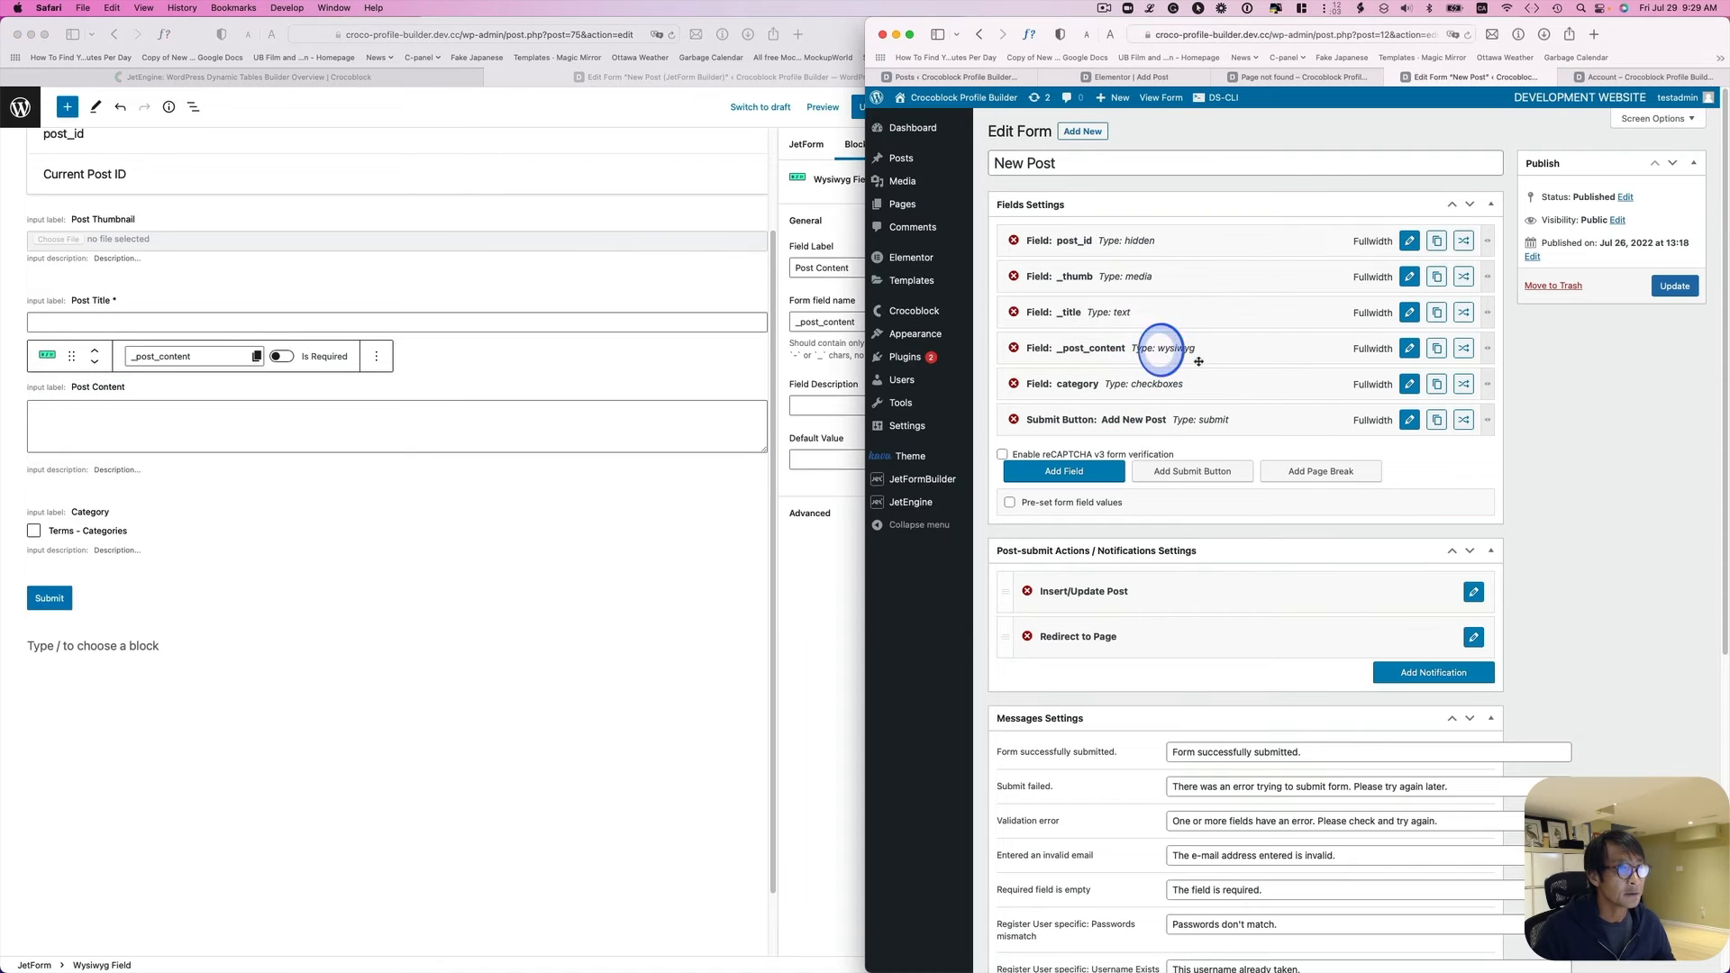
{"action": "left_click", "coordinate": [1410, 347]}
{"action": "left_click", "coordinate": [826, 618]}
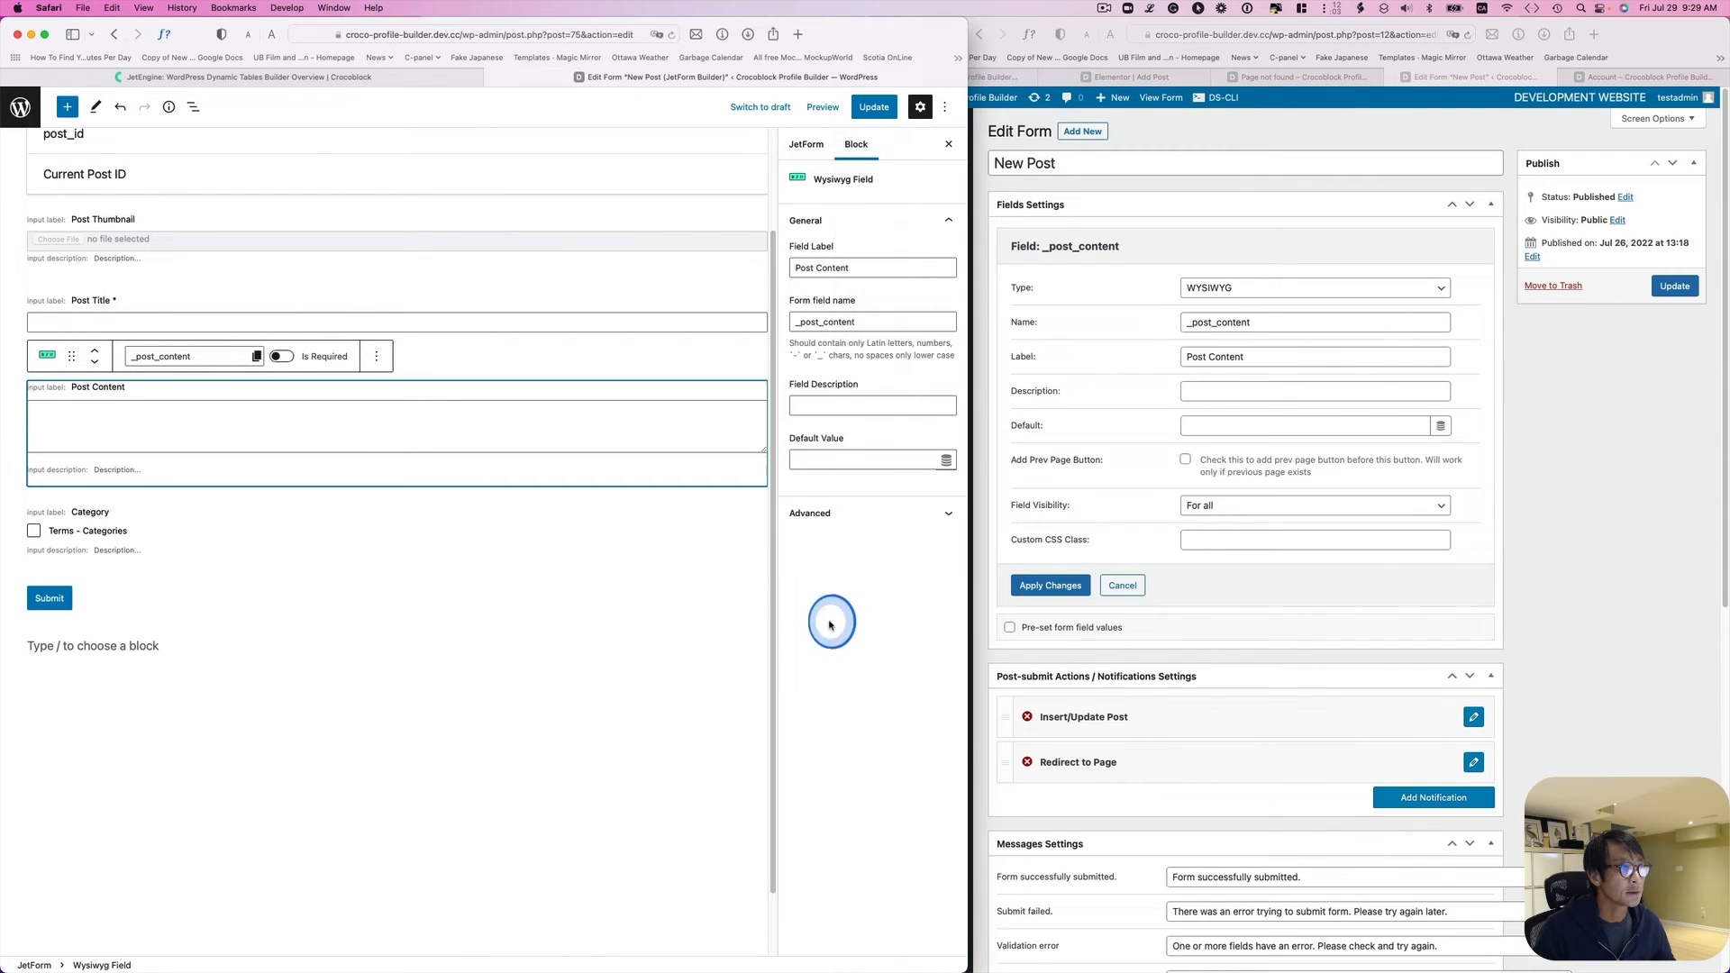
{"action": "left_click", "coordinate": [899, 203]}
{"action": "left_click", "coordinate": [830, 188]}
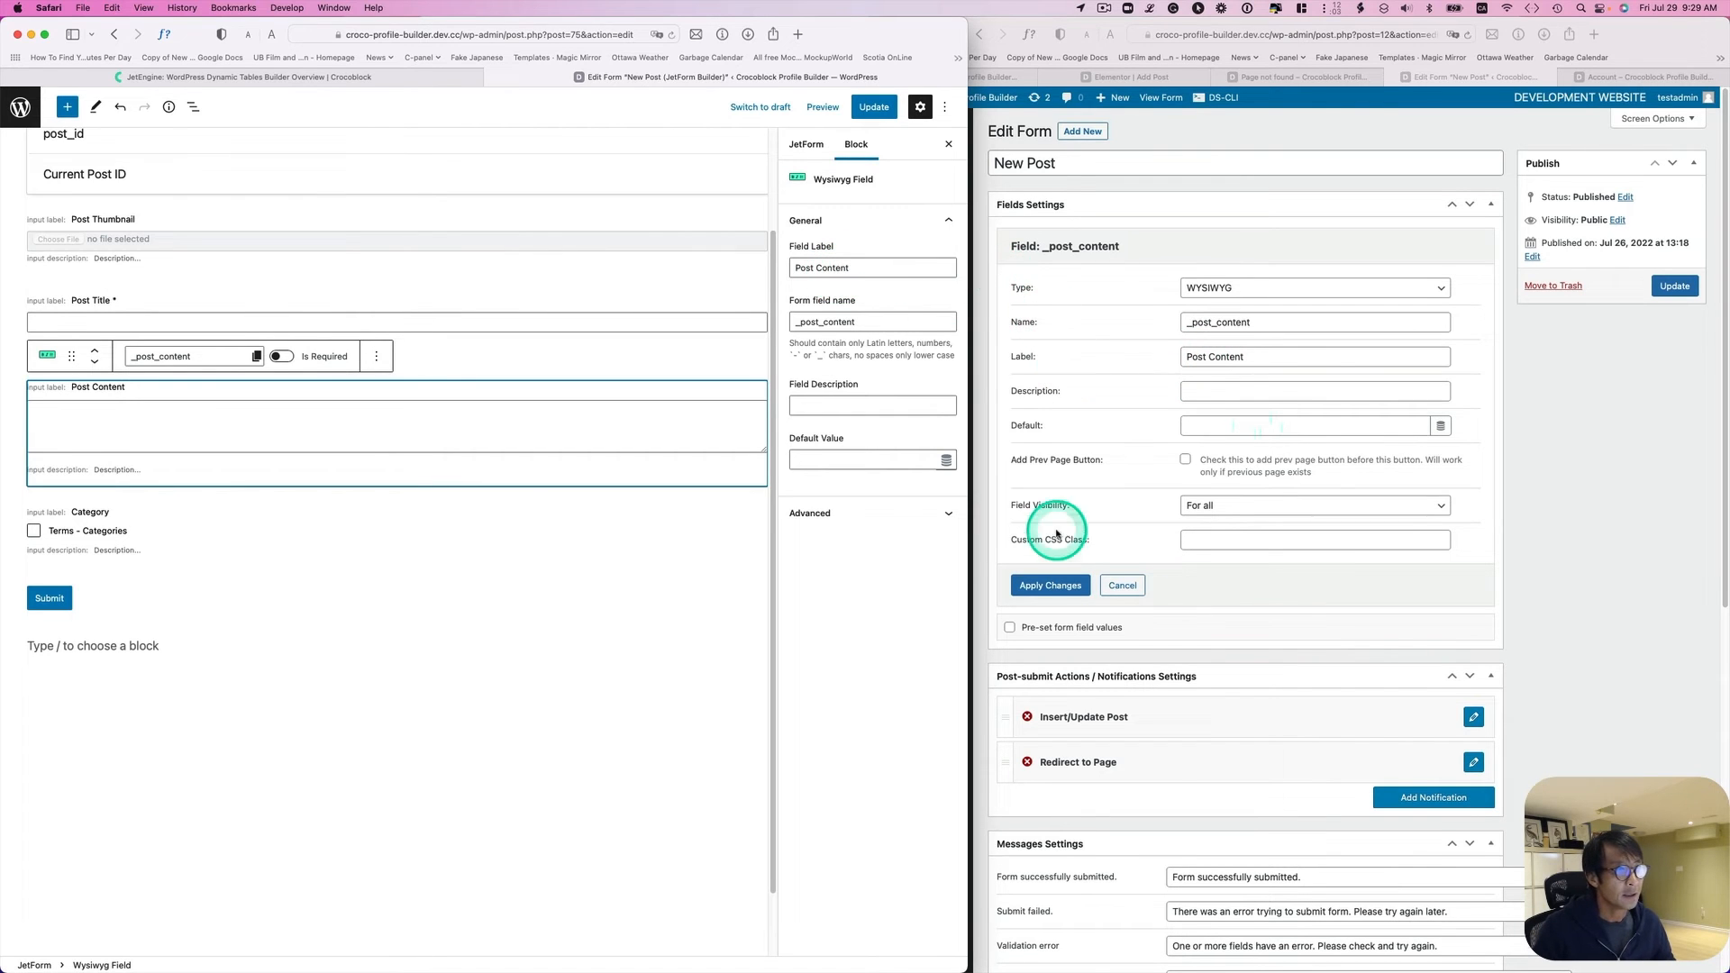
{"action": "scroll", "coordinate": [1027, 532], "scroll_direction": "down", "scroll_amount": 1}
{"action": "left_click", "coordinate": [896, 510]}
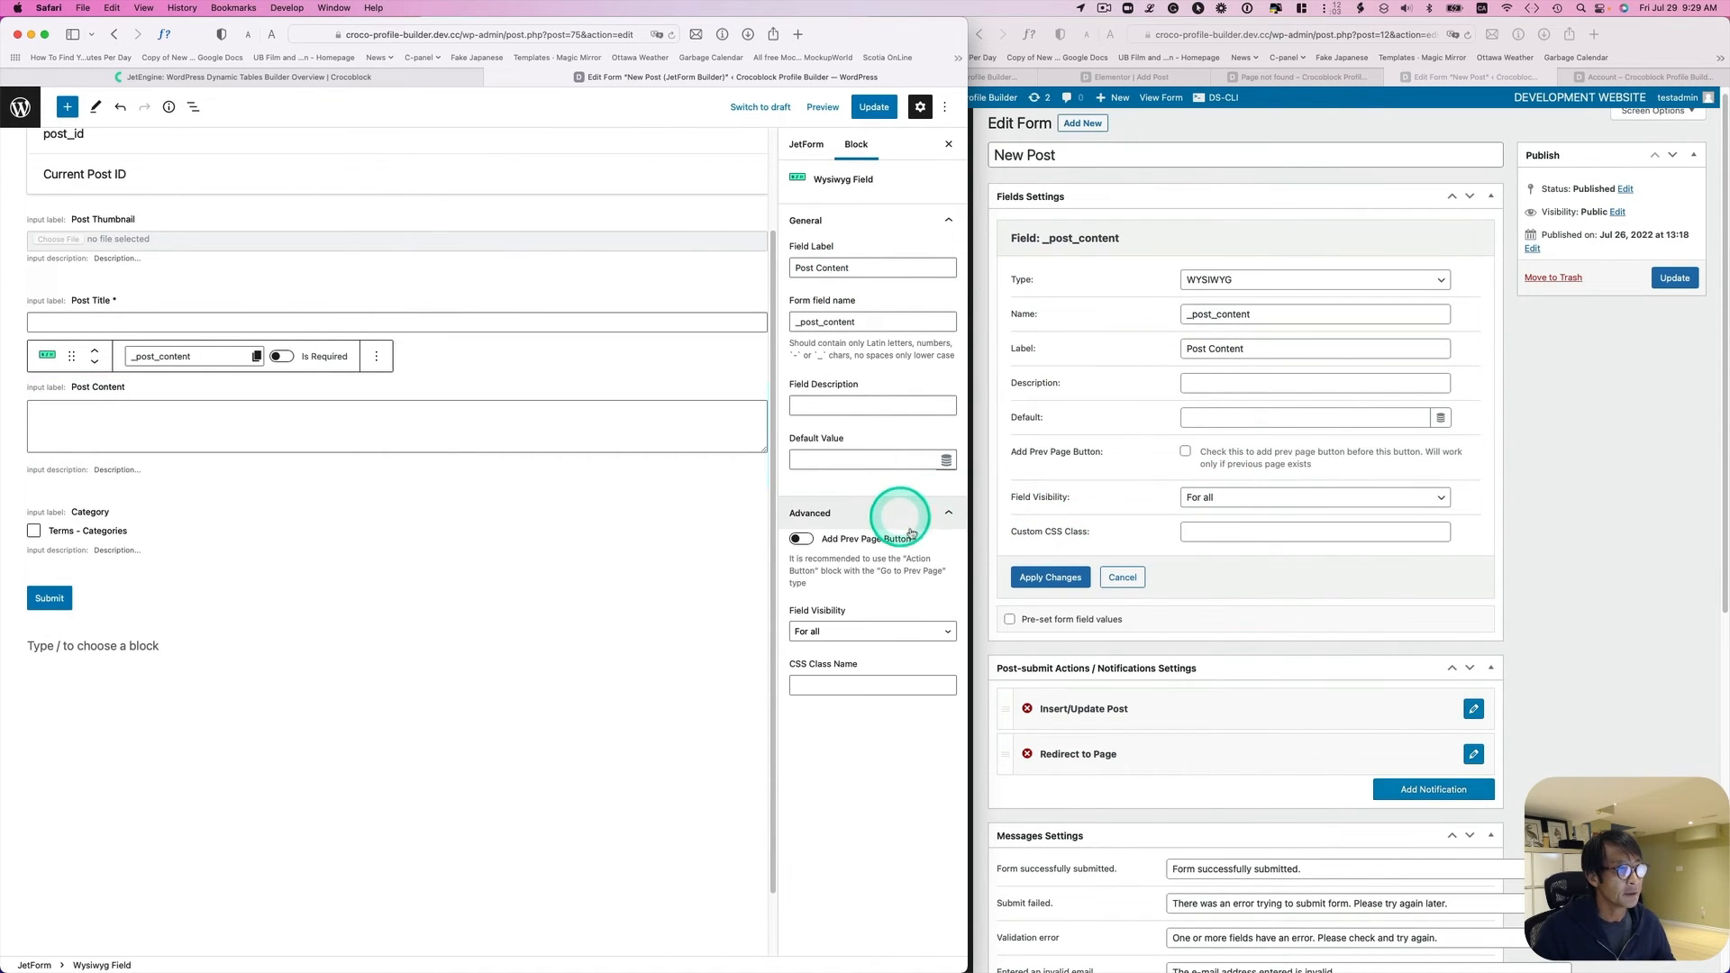
Step: Make the Post Content field required and update the JetFormBuilder form
{"action": "scroll", "coordinate": [1113, 487], "scroll_direction": "down", "scroll_amount": 2}
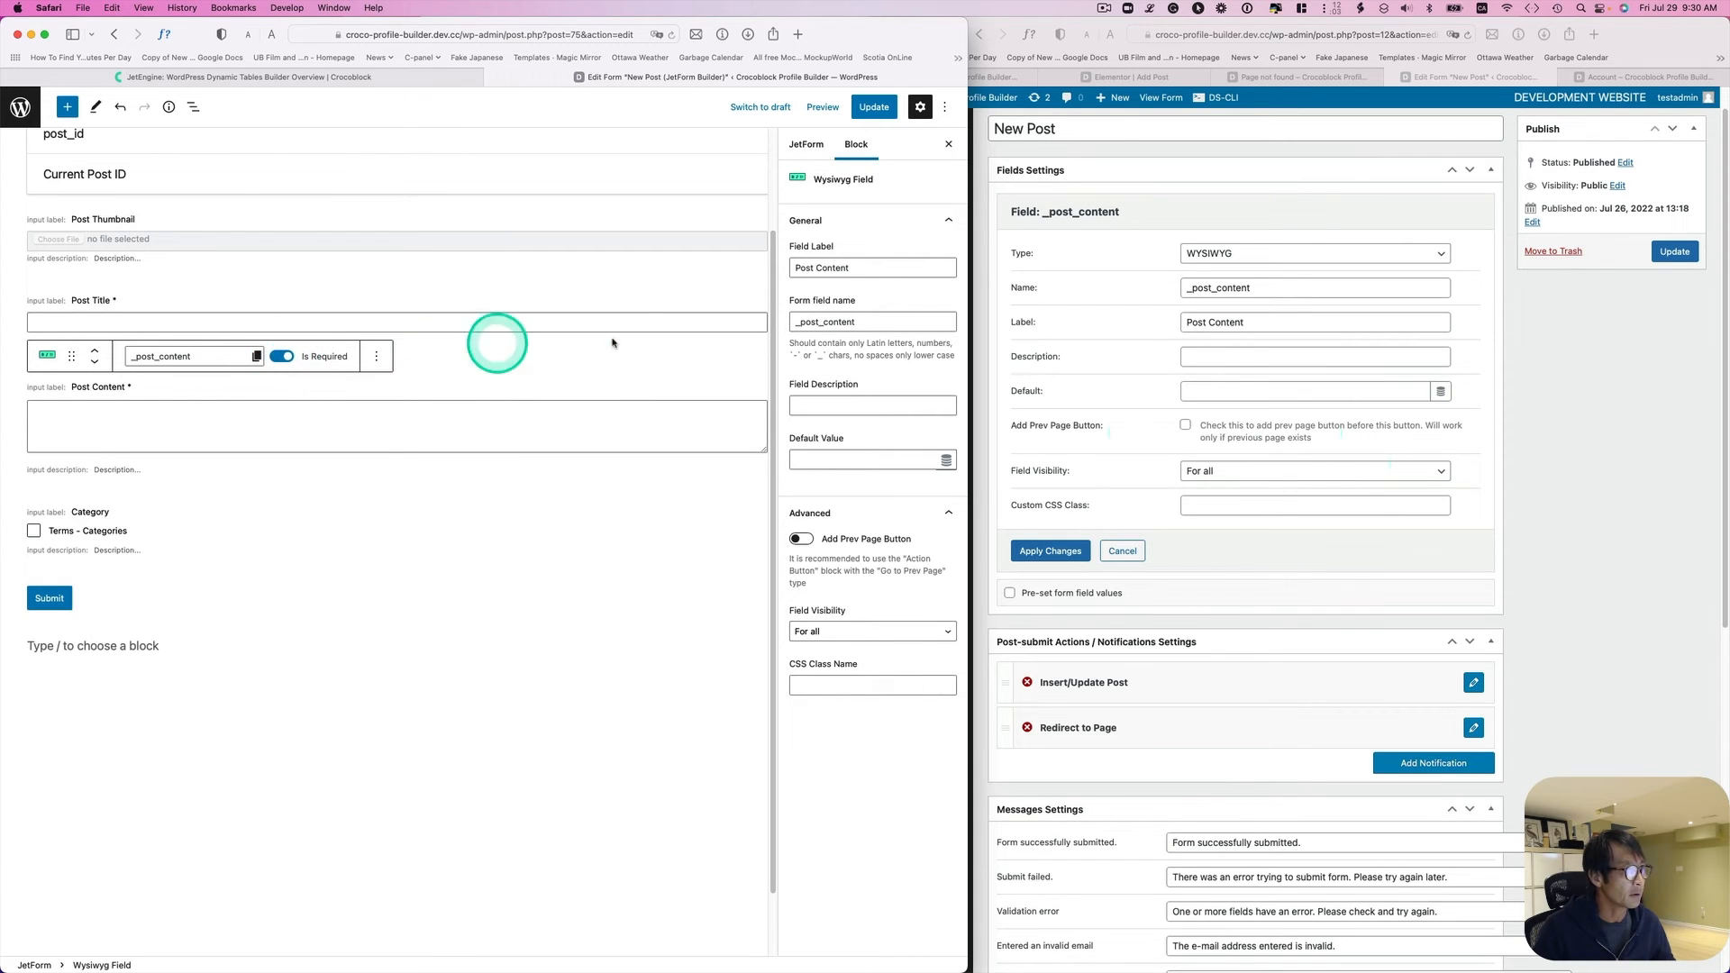
{"action": "left_click", "coordinate": [872, 106]}
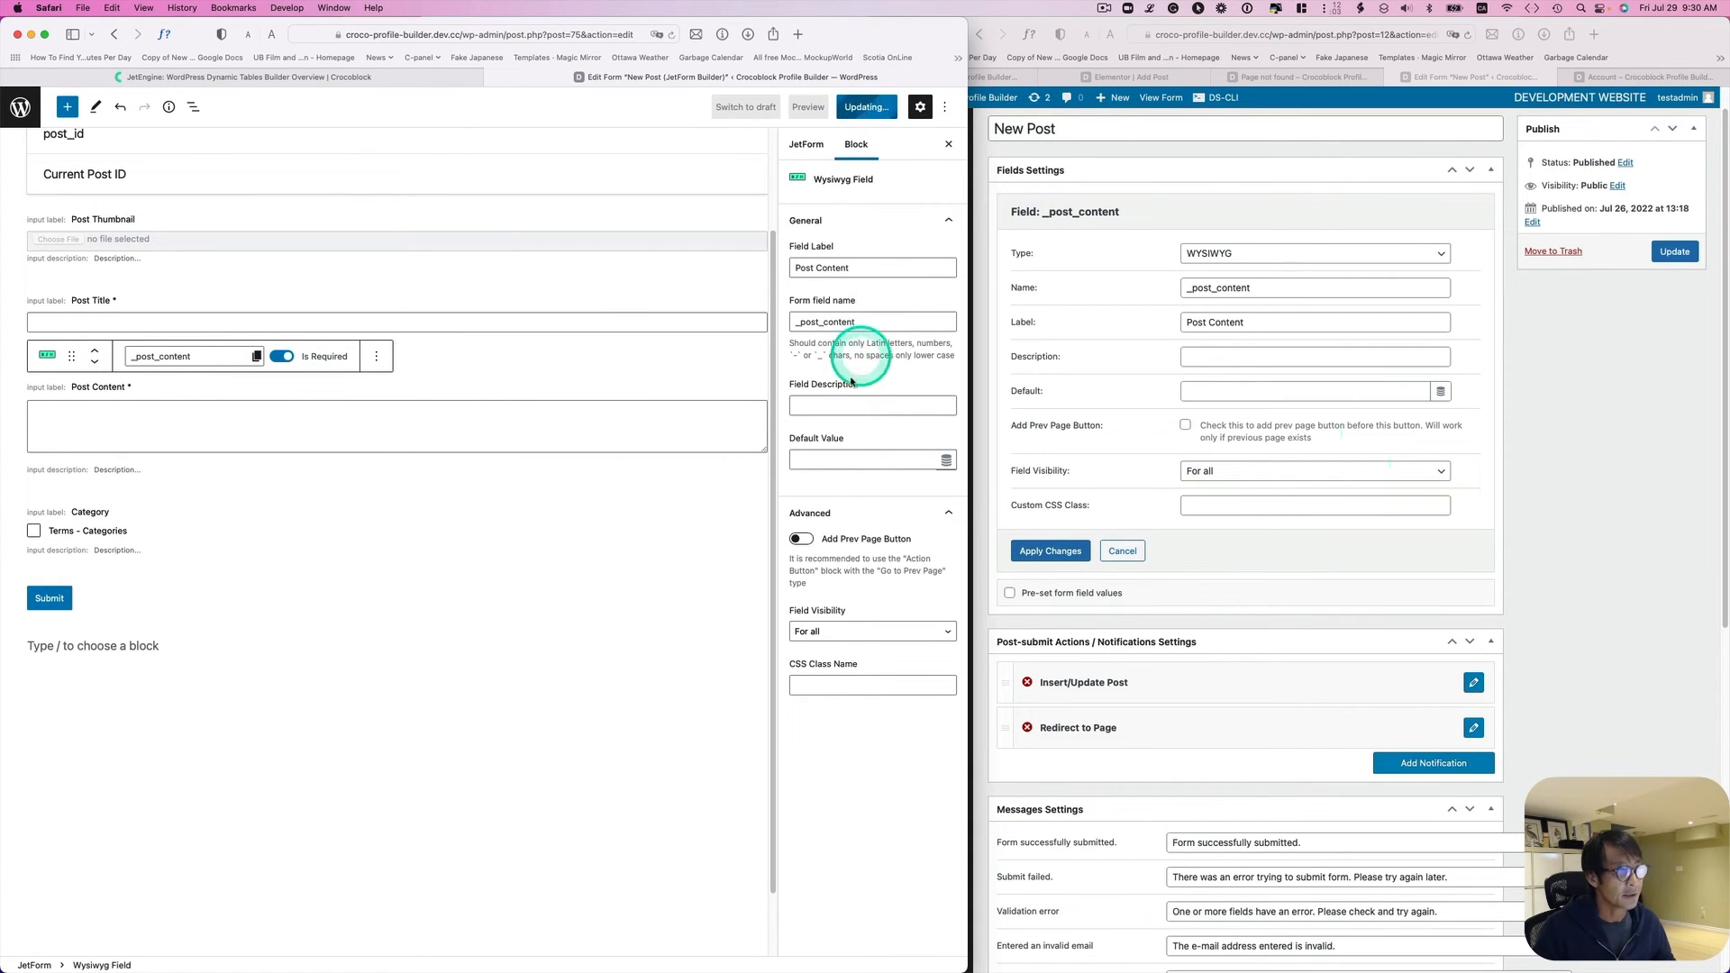
Step: Open the category field's settings in both forms to compare their options source and taxonomy
{"action": "left_click", "coordinate": [1406, 348]}
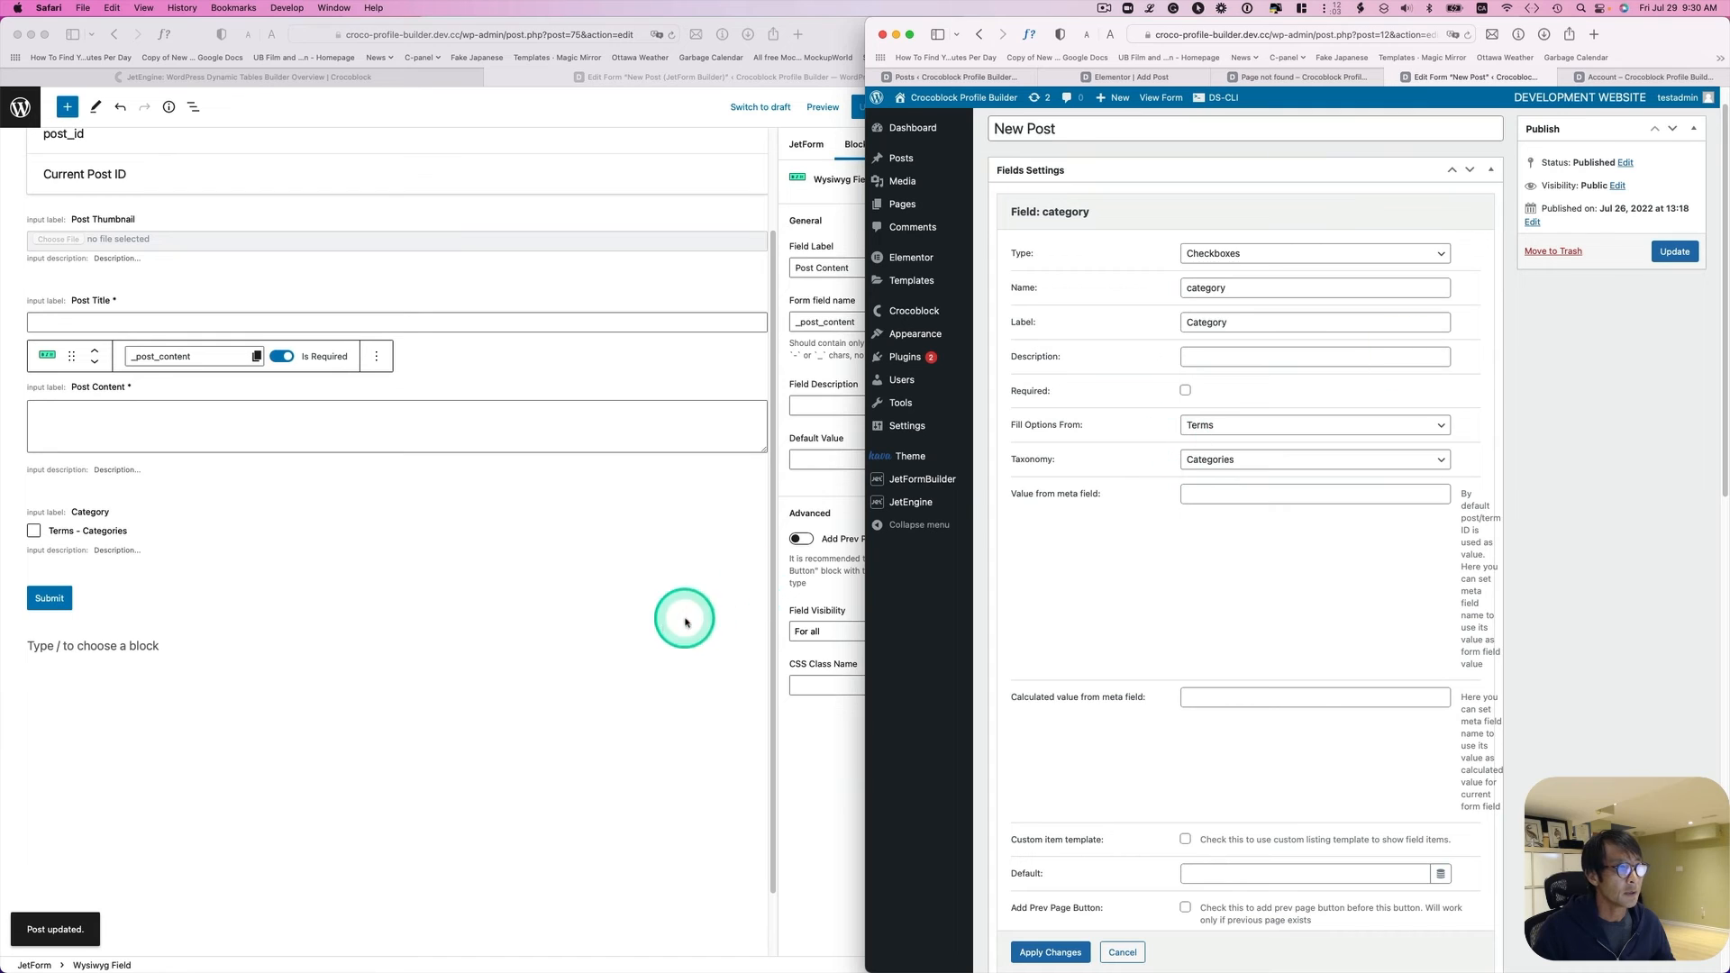
{"action": "left_click", "coordinate": [719, 619]}
{"action": "left_click", "coordinate": [72, 513]}
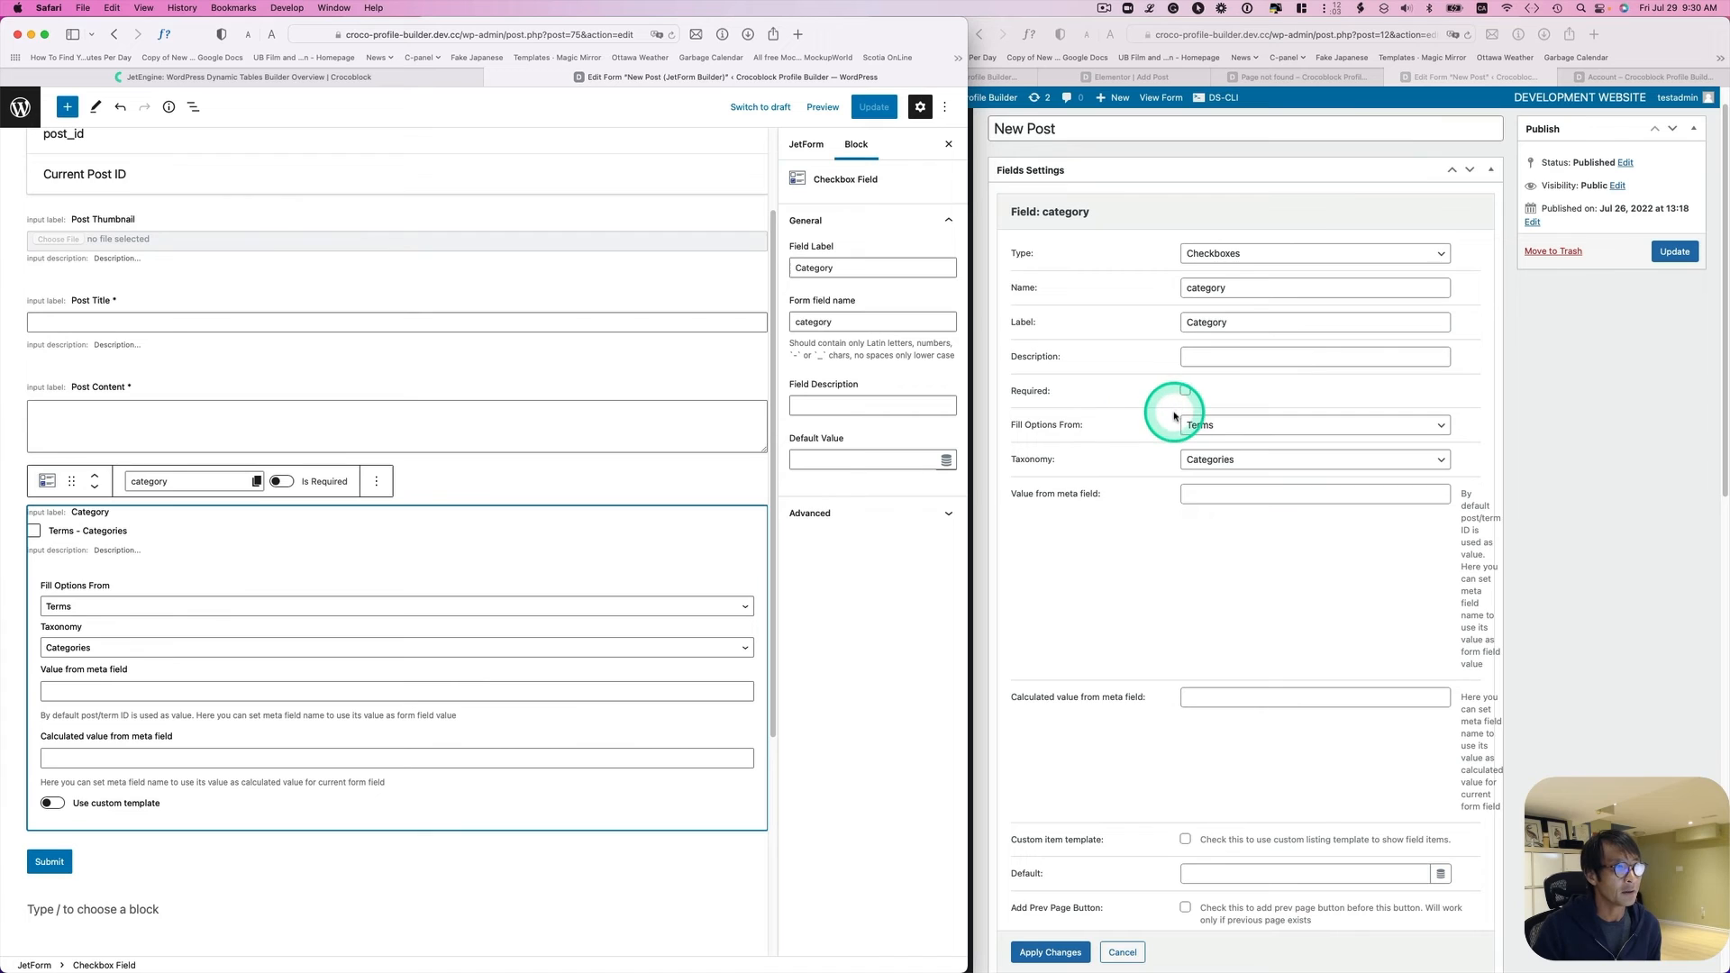
Step: Compare the category field's options source, taxonomy and advanced options between the JetEngine and JetFormBuilder forms
{"action": "scroll", "coordinate": [1170, 405], "scroll_direction": "down", "scroll_amount": 1}
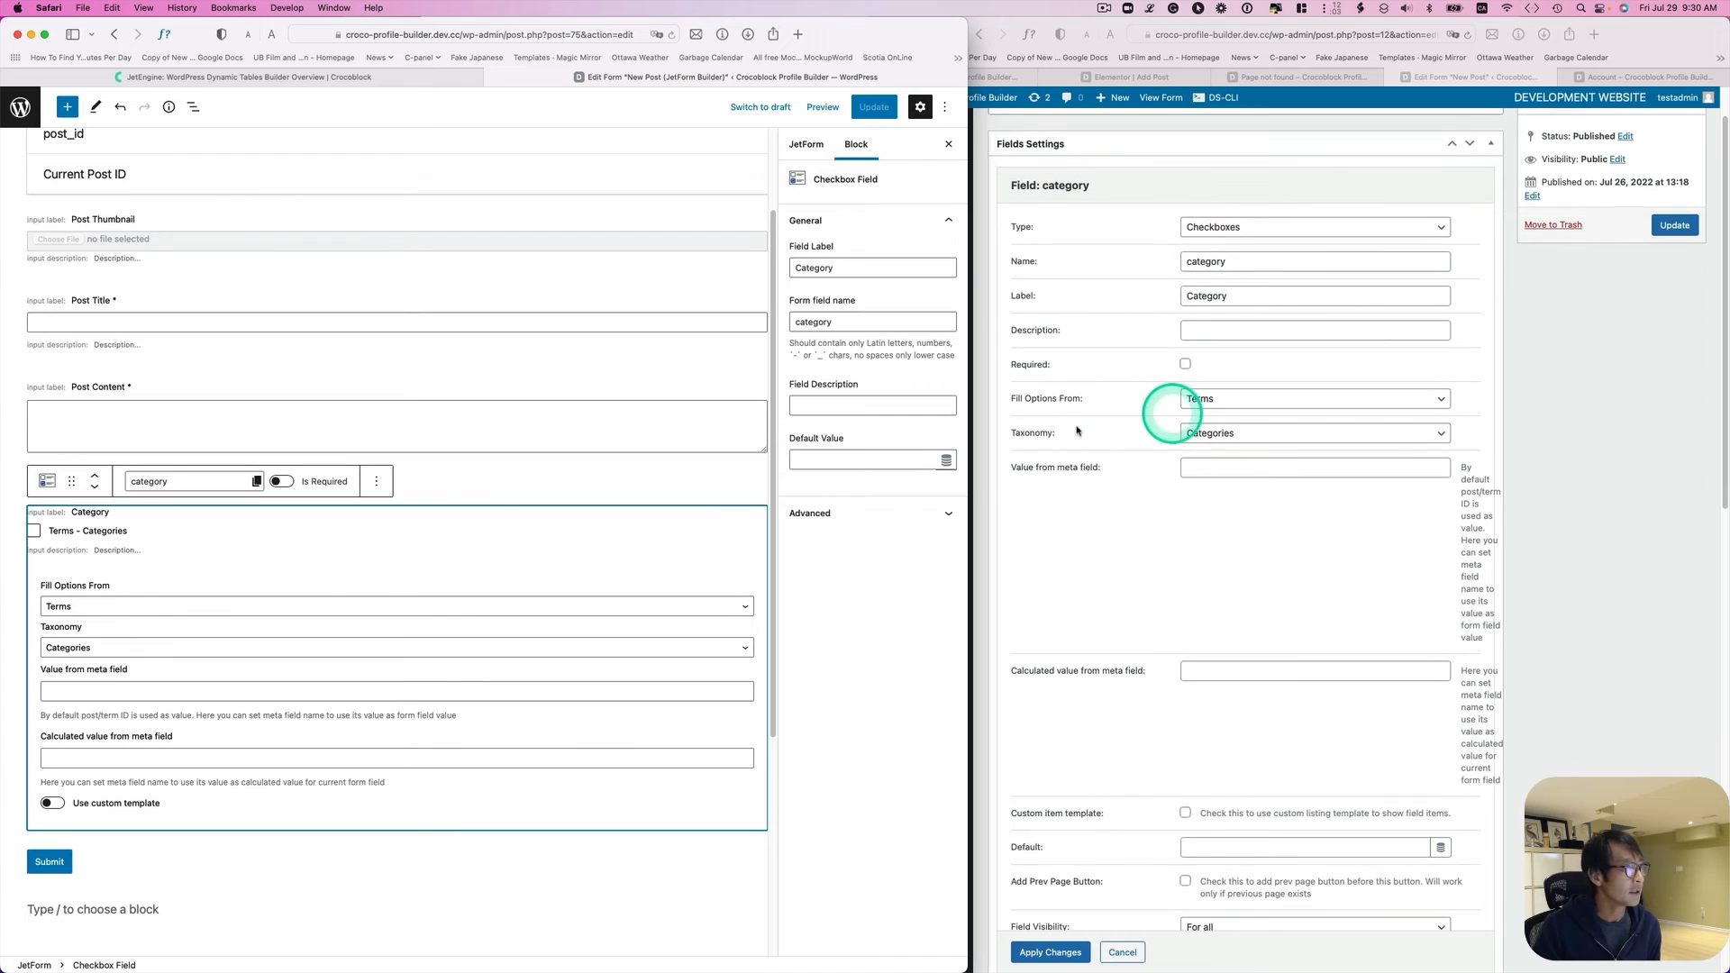
{"action": "left_click", "coordinate": [72, 609]}
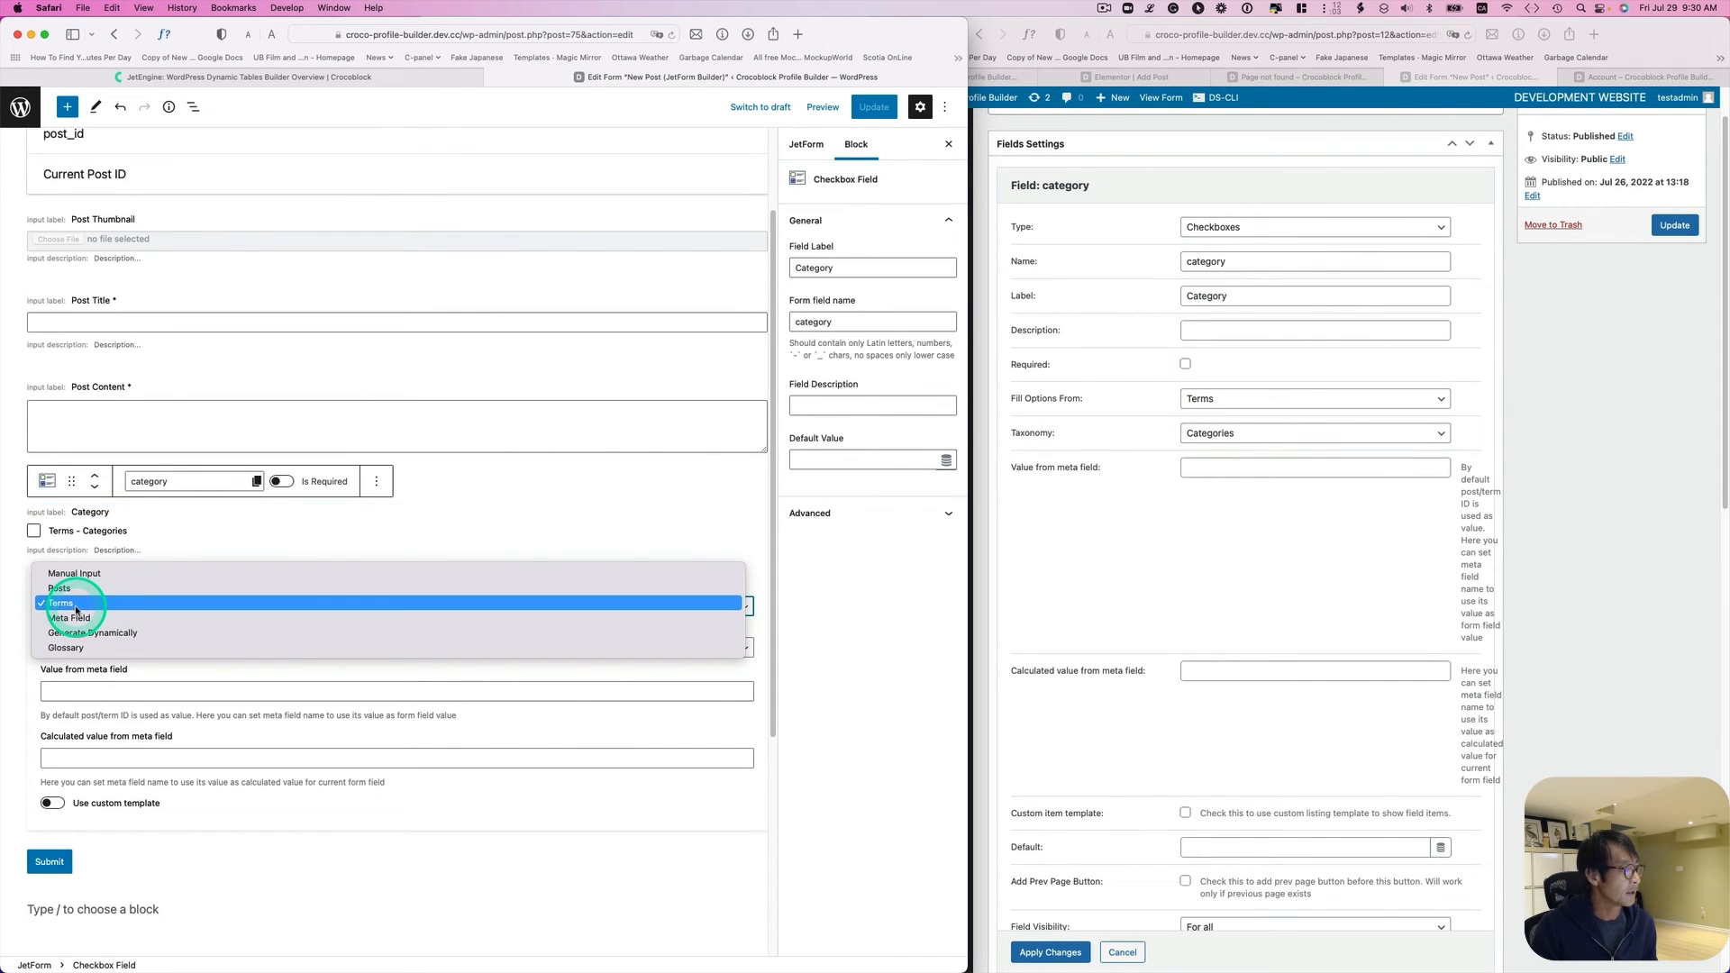
{"action": "left_click", "coordinate": [77, 605]}
{"action": "left_click", "coordinate": [106, 650]}
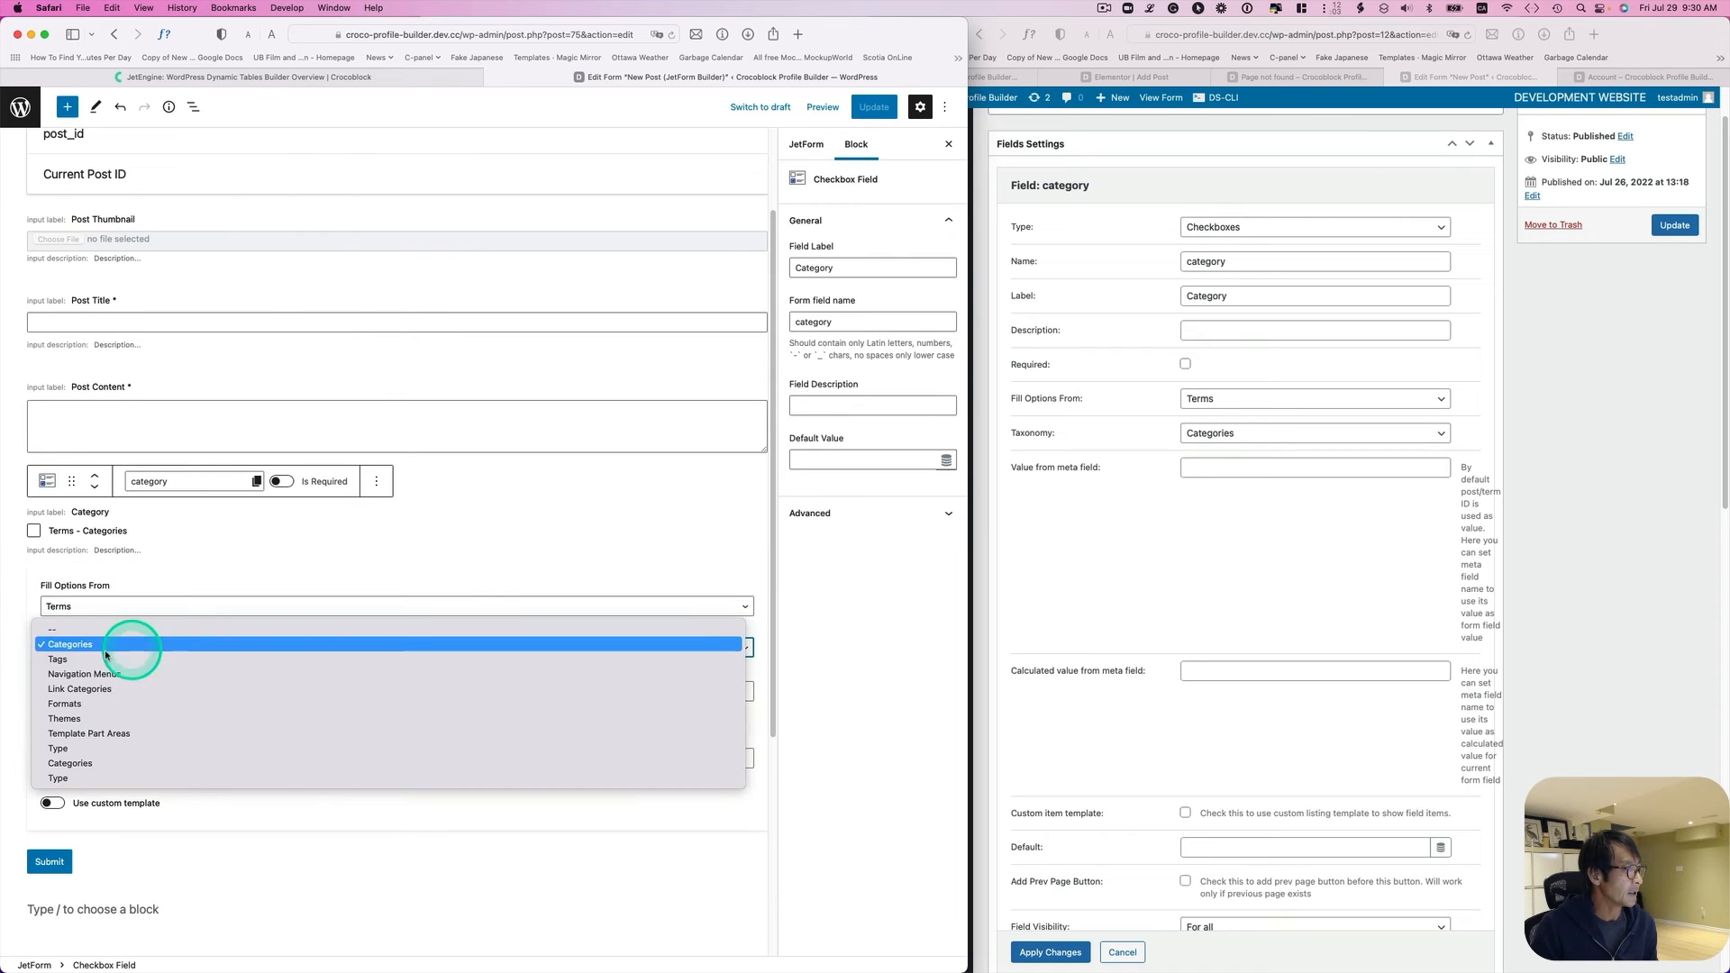
{"action": "left_click", "coordinate": [85, 645]}
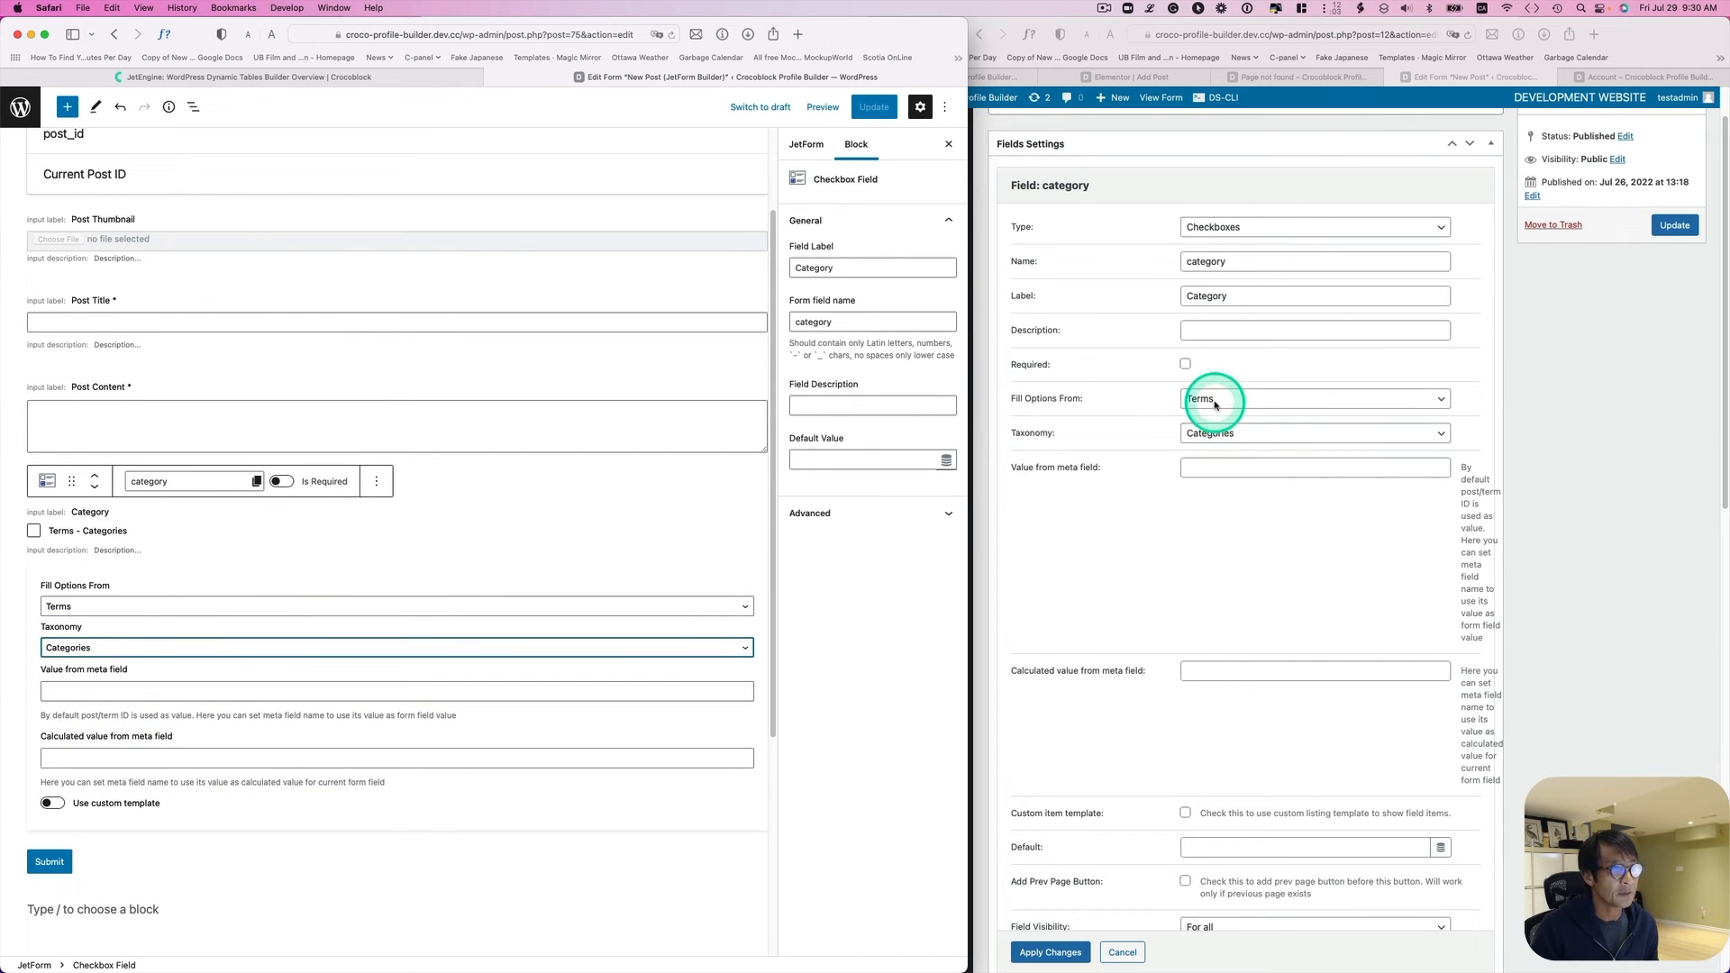
{"action": "scroll", "coordinate": [1170, 448], "scroll_direction": "down", "scroll_amount": 5}
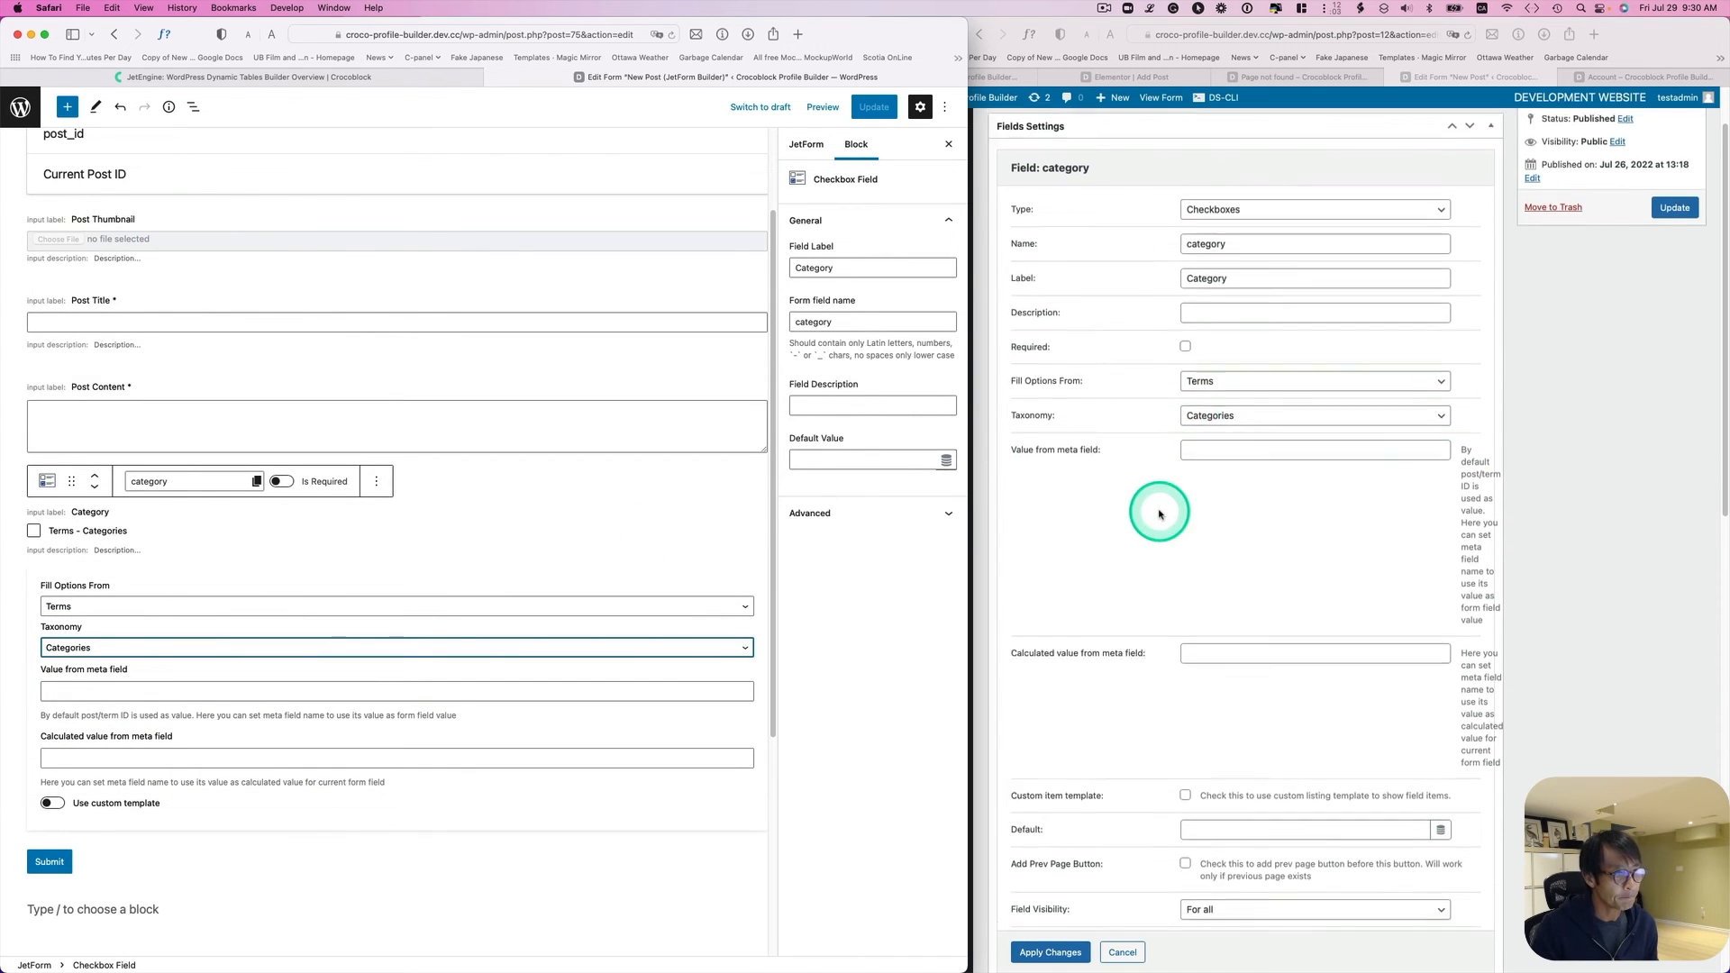
{"action": "scroll", "coordinate": [872, 525], "scroll_direction": "down", "scroll_amount": 2}
{"action": "left_click", "coordinate": [823, 520]}
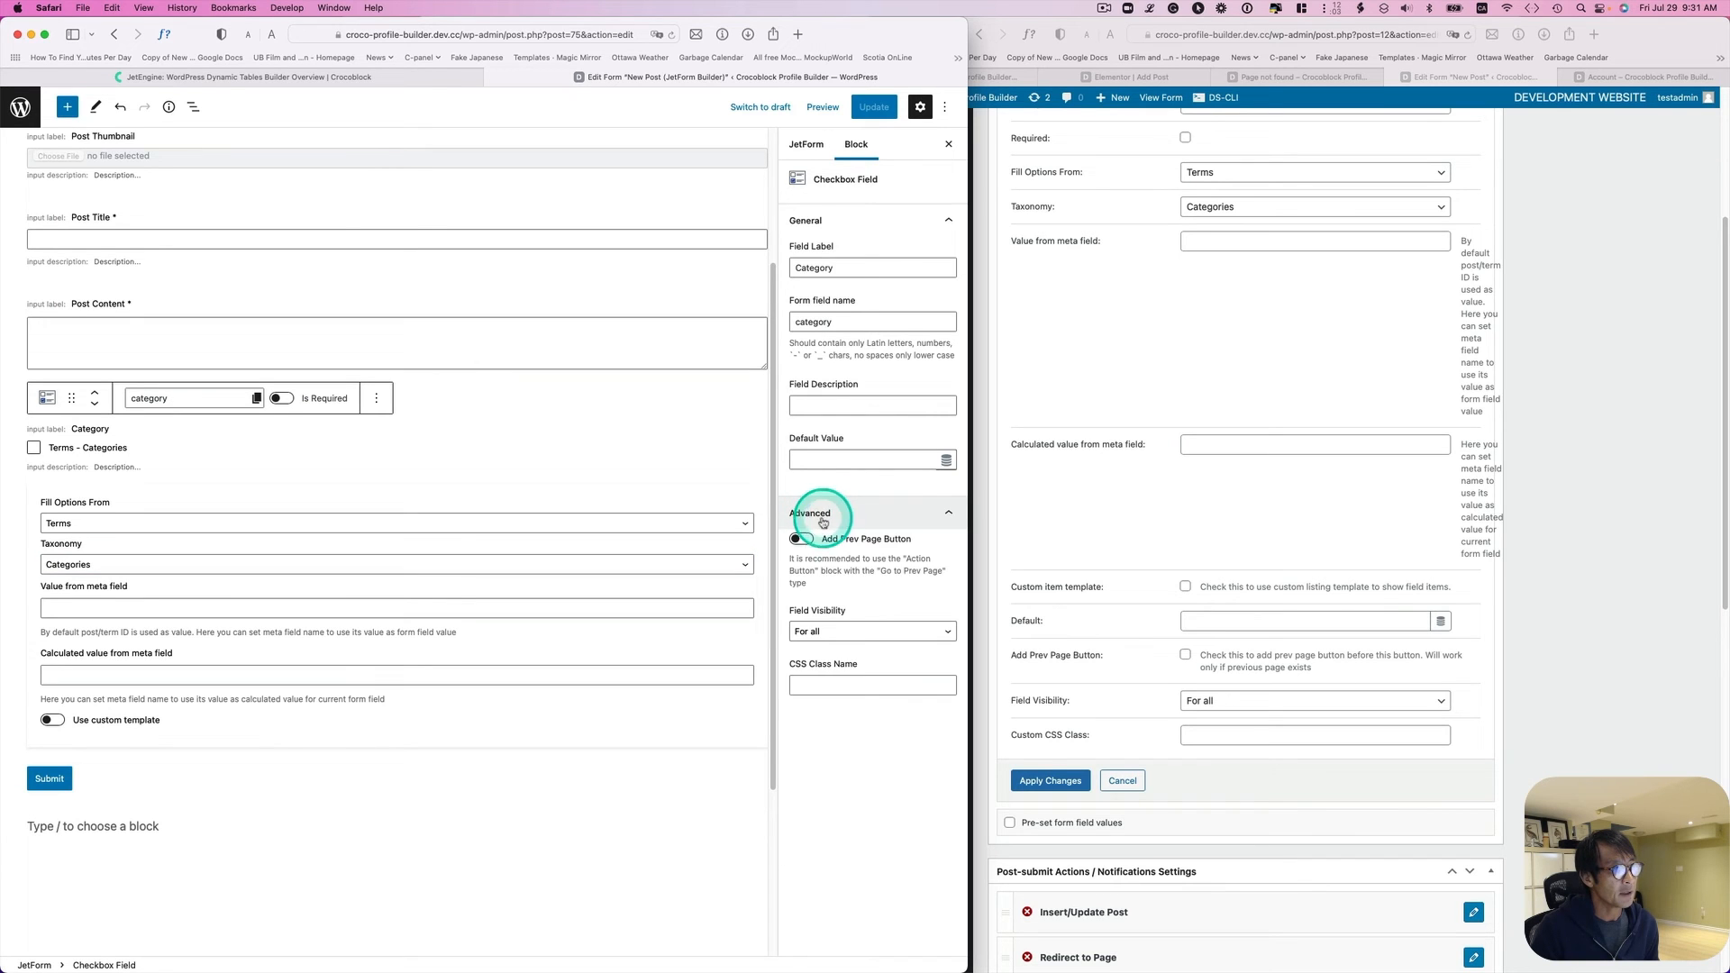
Step: Select the JetFormBuilder Submit button and check its label and button action type
{"action": "left_click", "coordinate": [683, 775]}
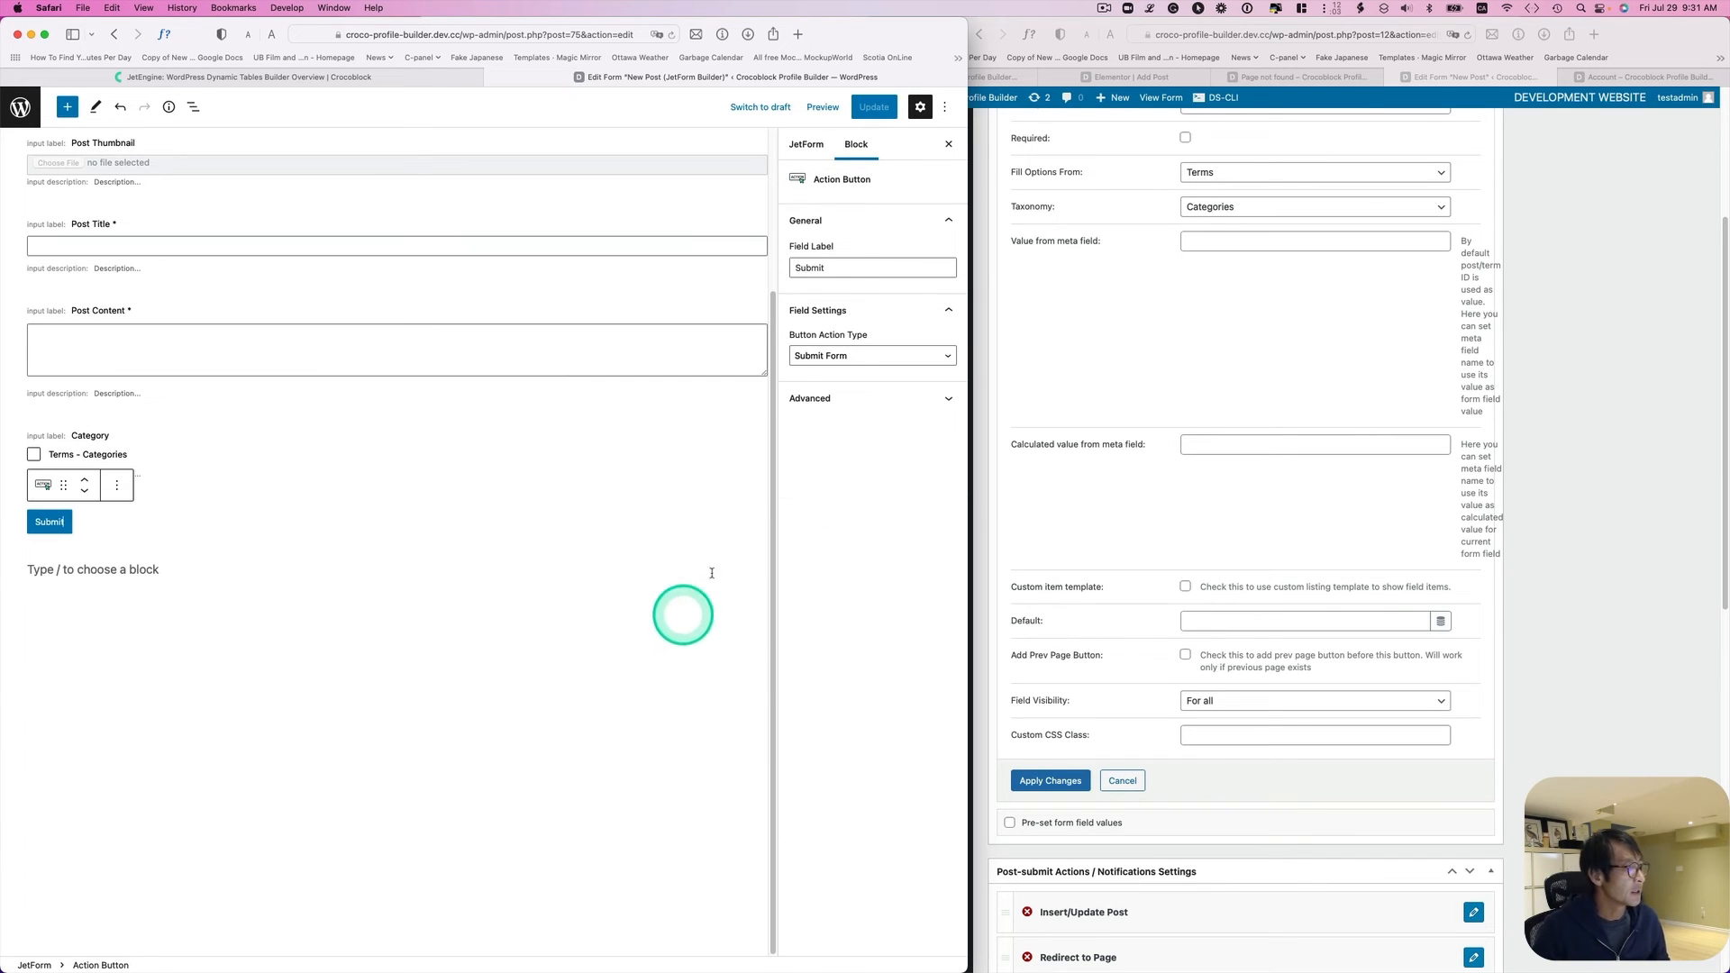
{"action": "left_click", "coordinate": [94, 530]}
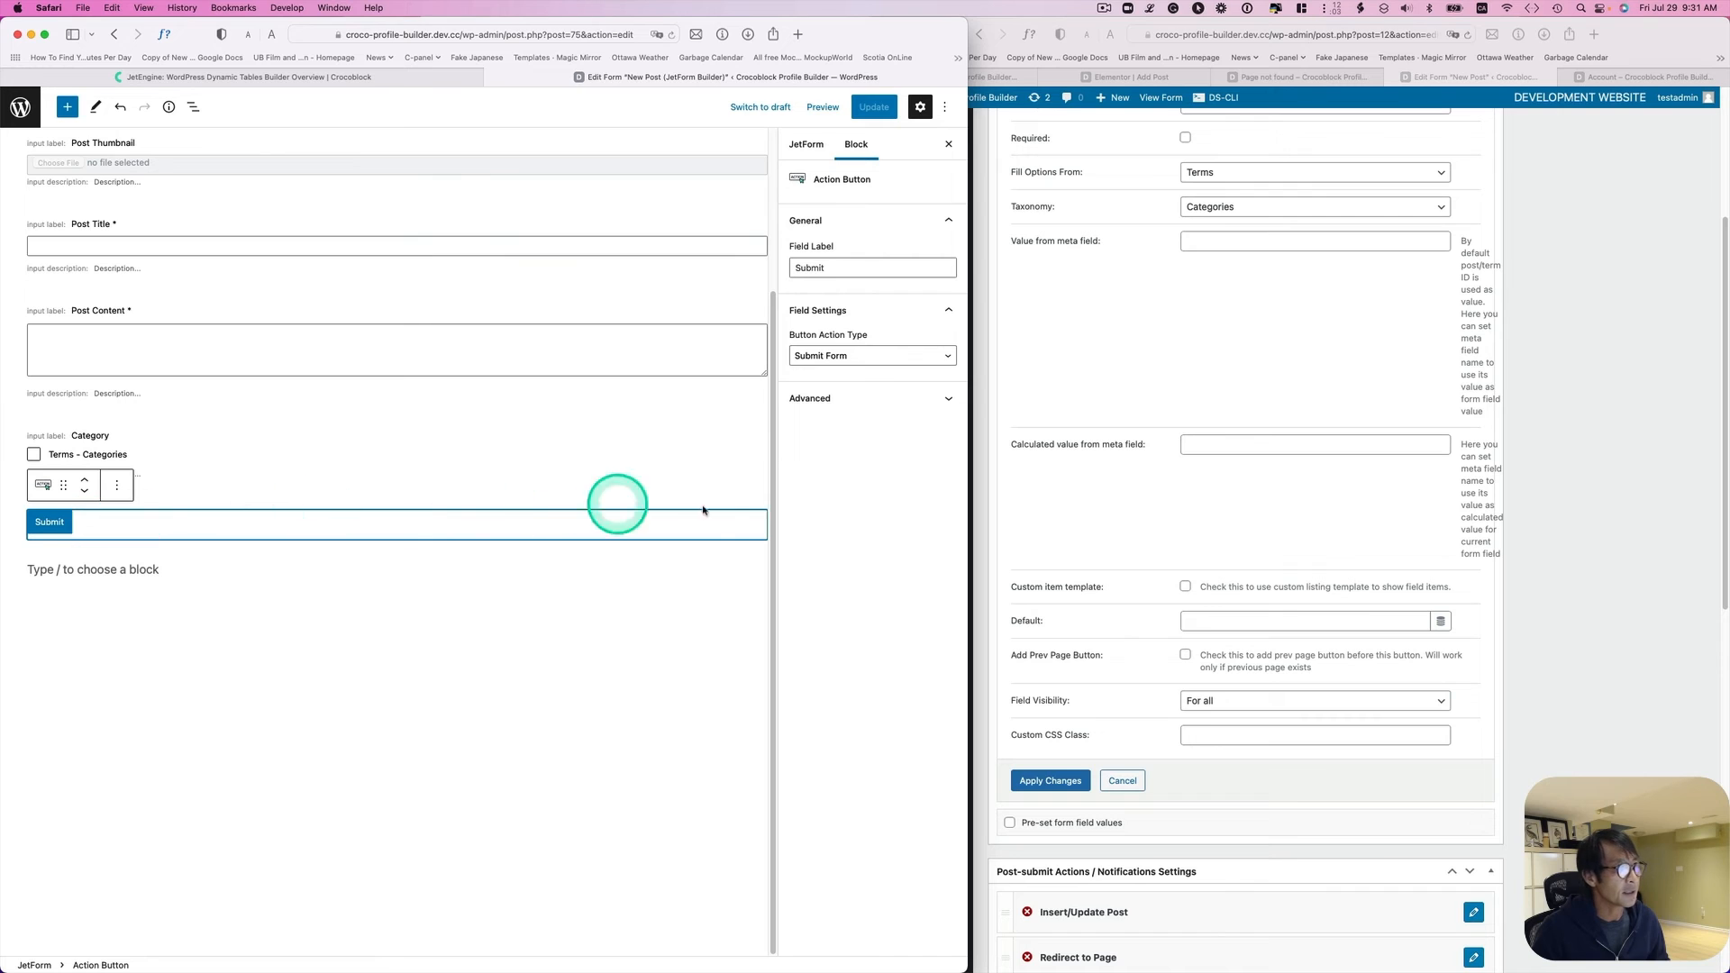
{"action": "scroll", "coordinate": [1237, 512], "scroll_direction": "down", "scroll_amount": 2}
{"action": "scroll", "coordinate": [1236, 512], "scroll_direction": "down", "scroll_amount": 2}
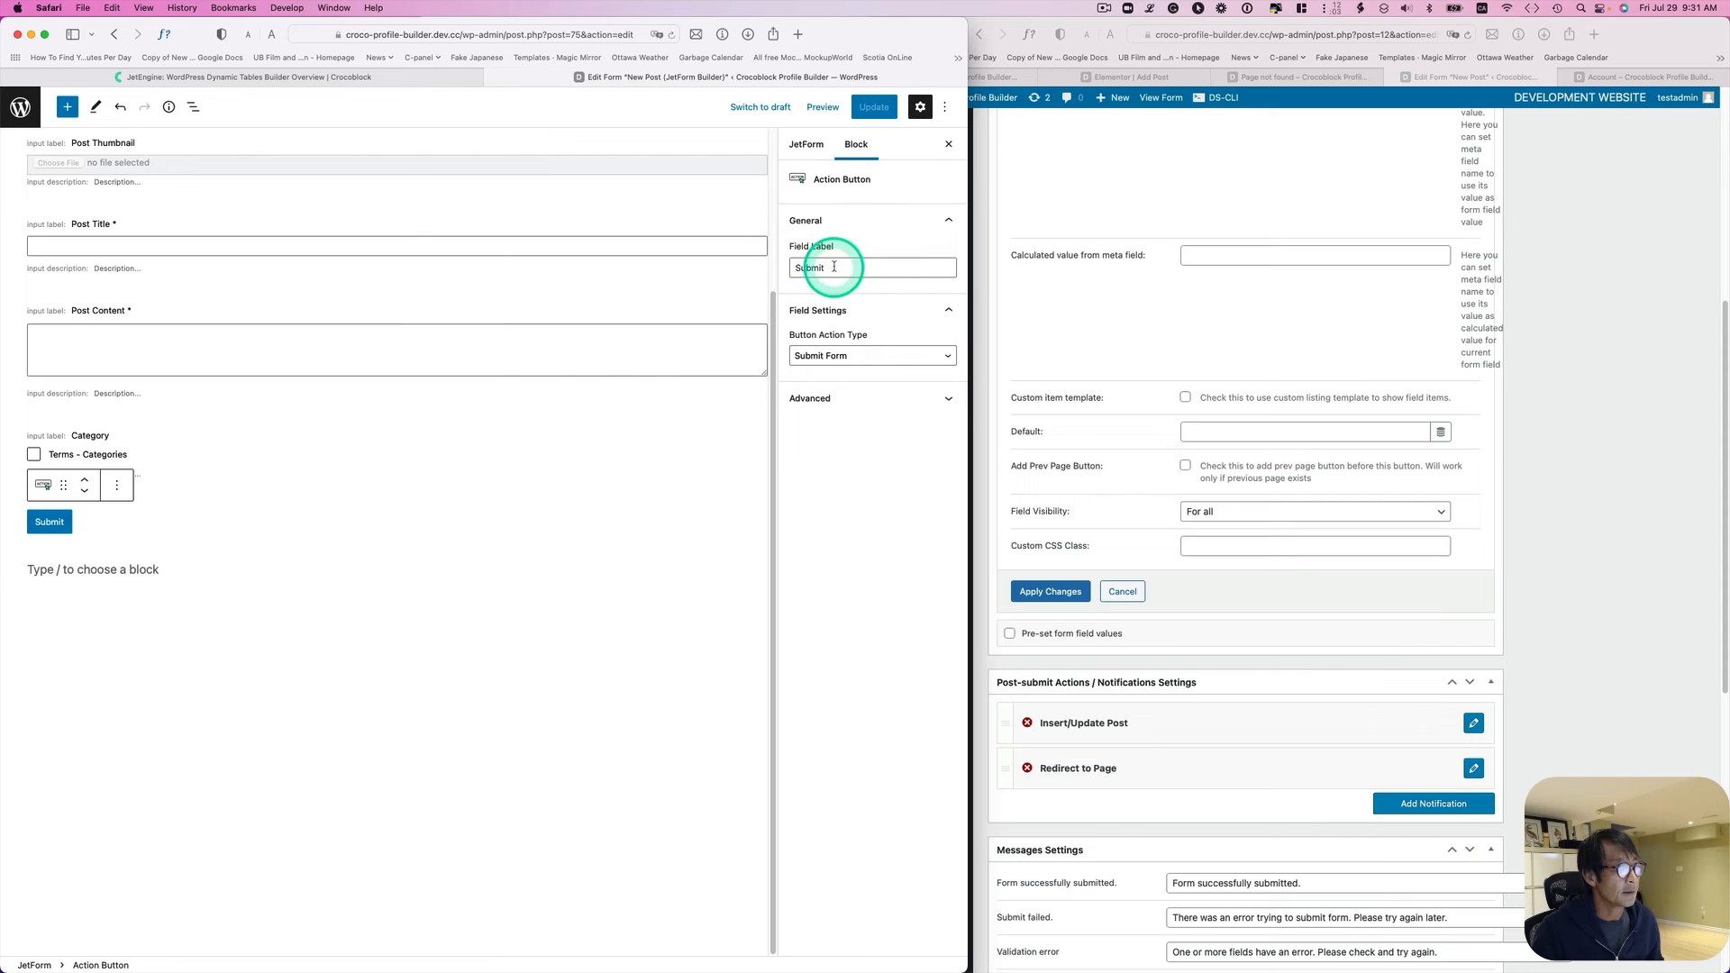
{"action": "left_click", "coordinate": [902, 358]}
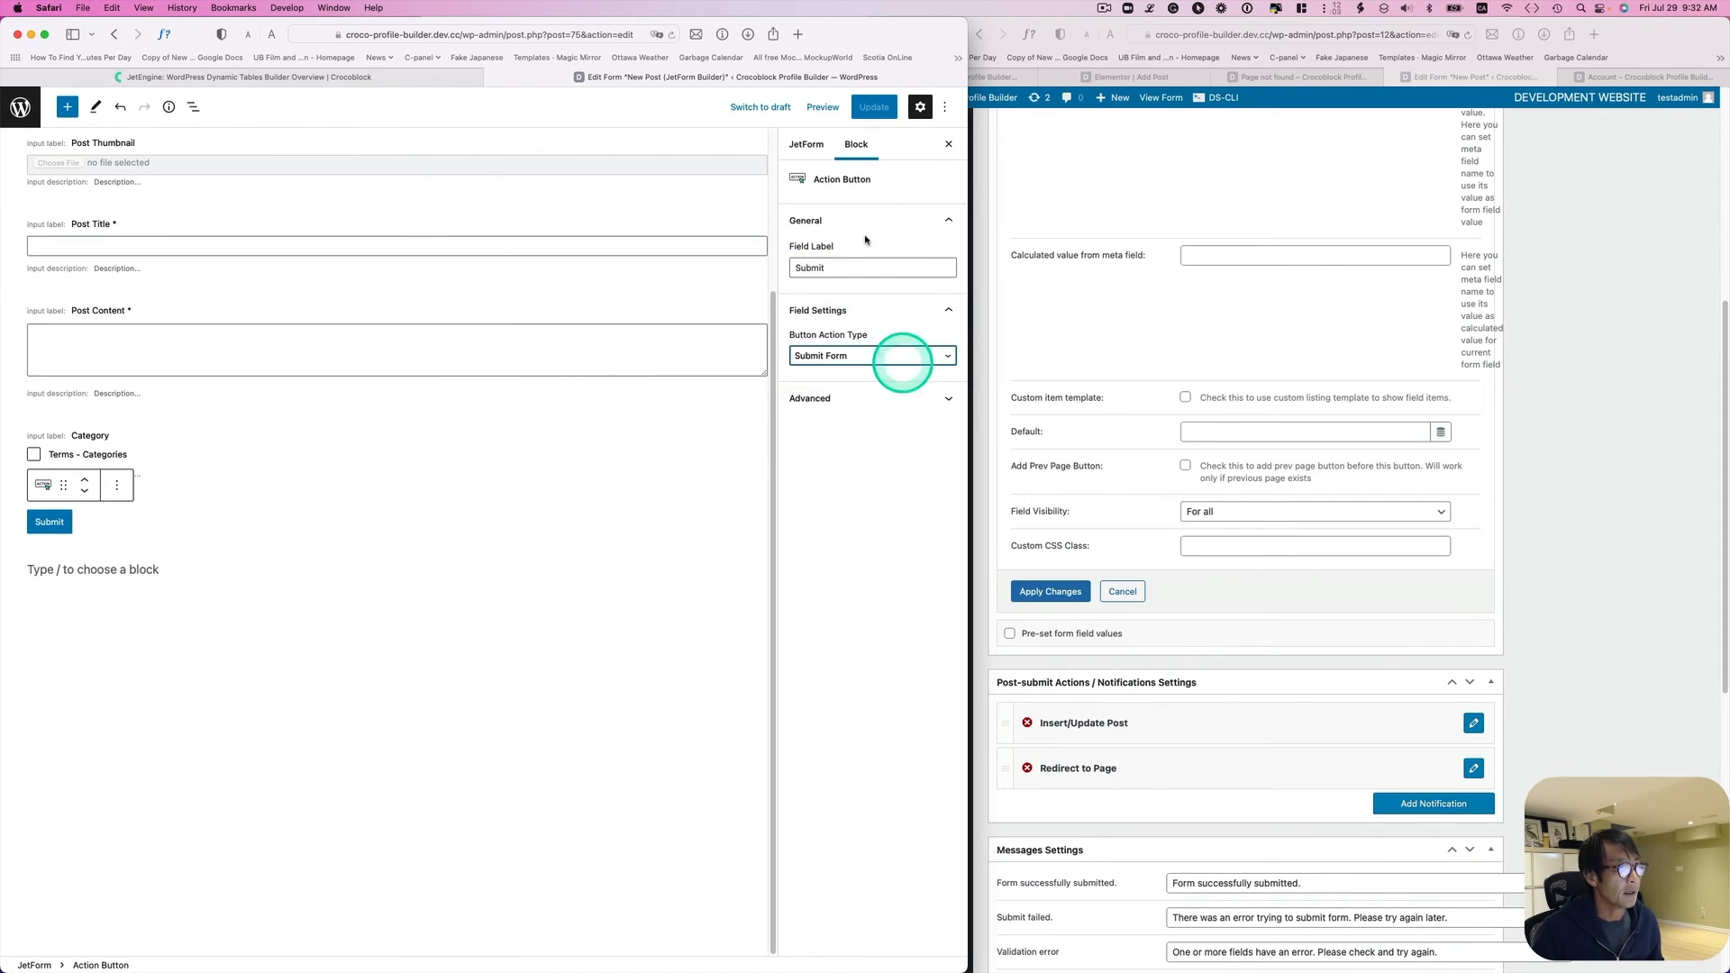
Step: Open the Insert/Update Post action's settings in both the JetEngine and JetFormBuilder forms
{"action": "left_click", "coordinate": [806, 149]}
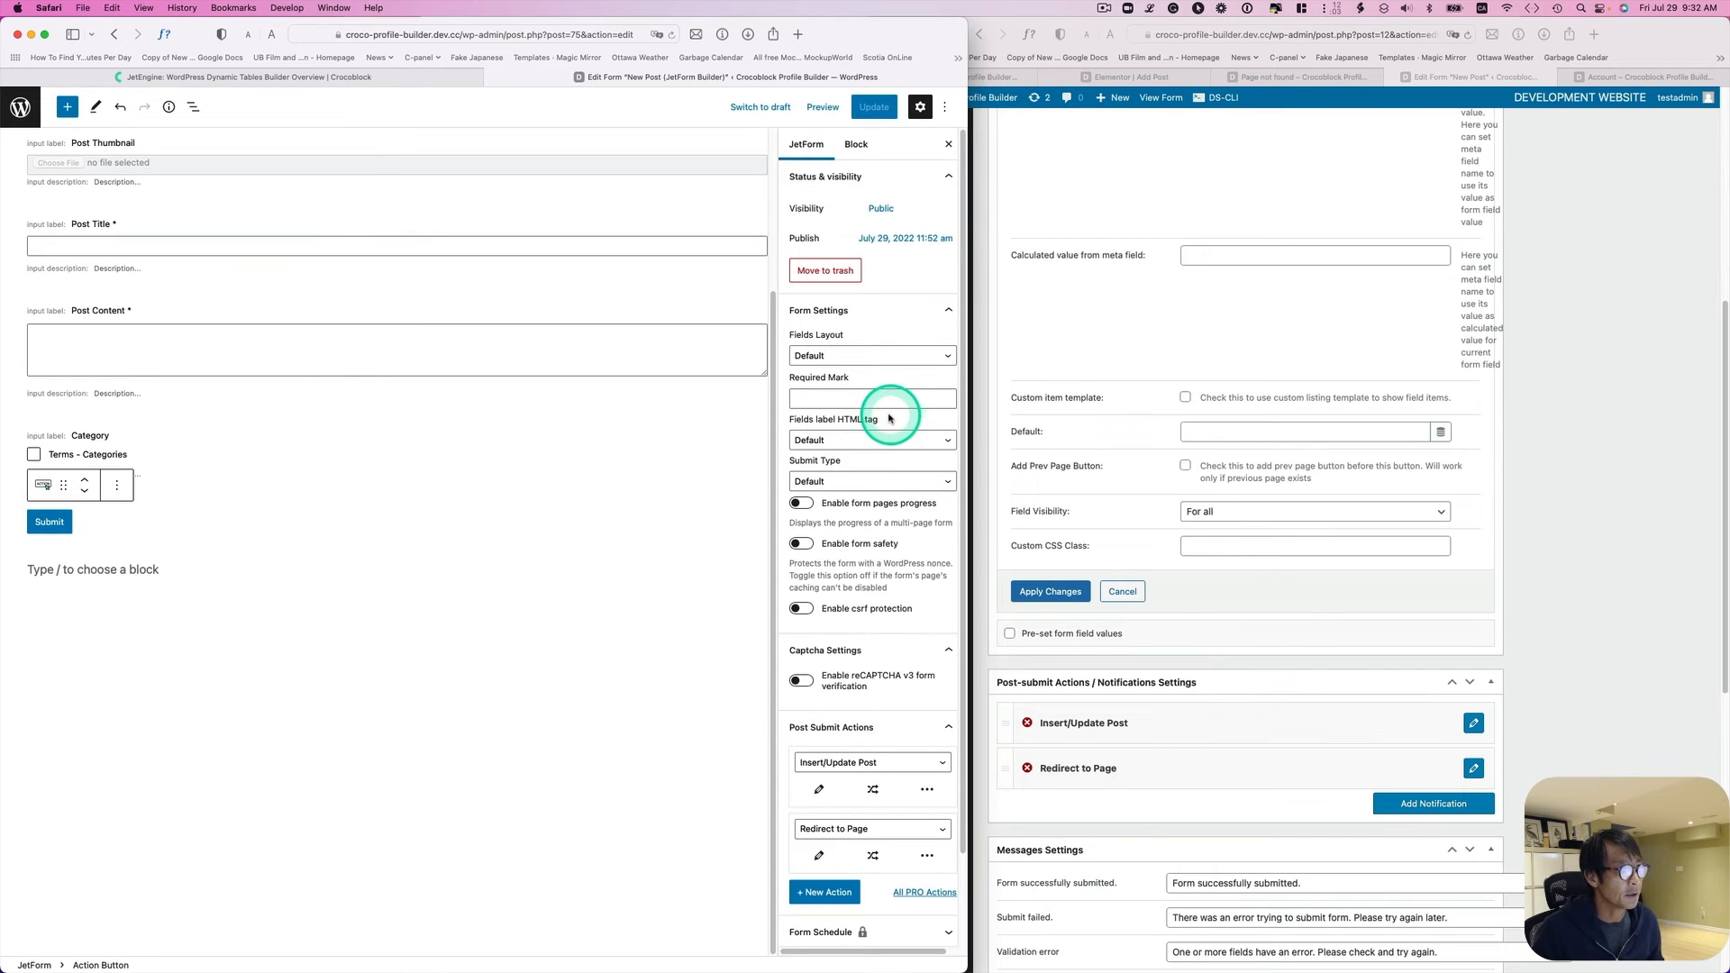
{"action": "scroll", "coordinate": [898, 655], "scroll_direction": "down", "scroll_amount": 3}
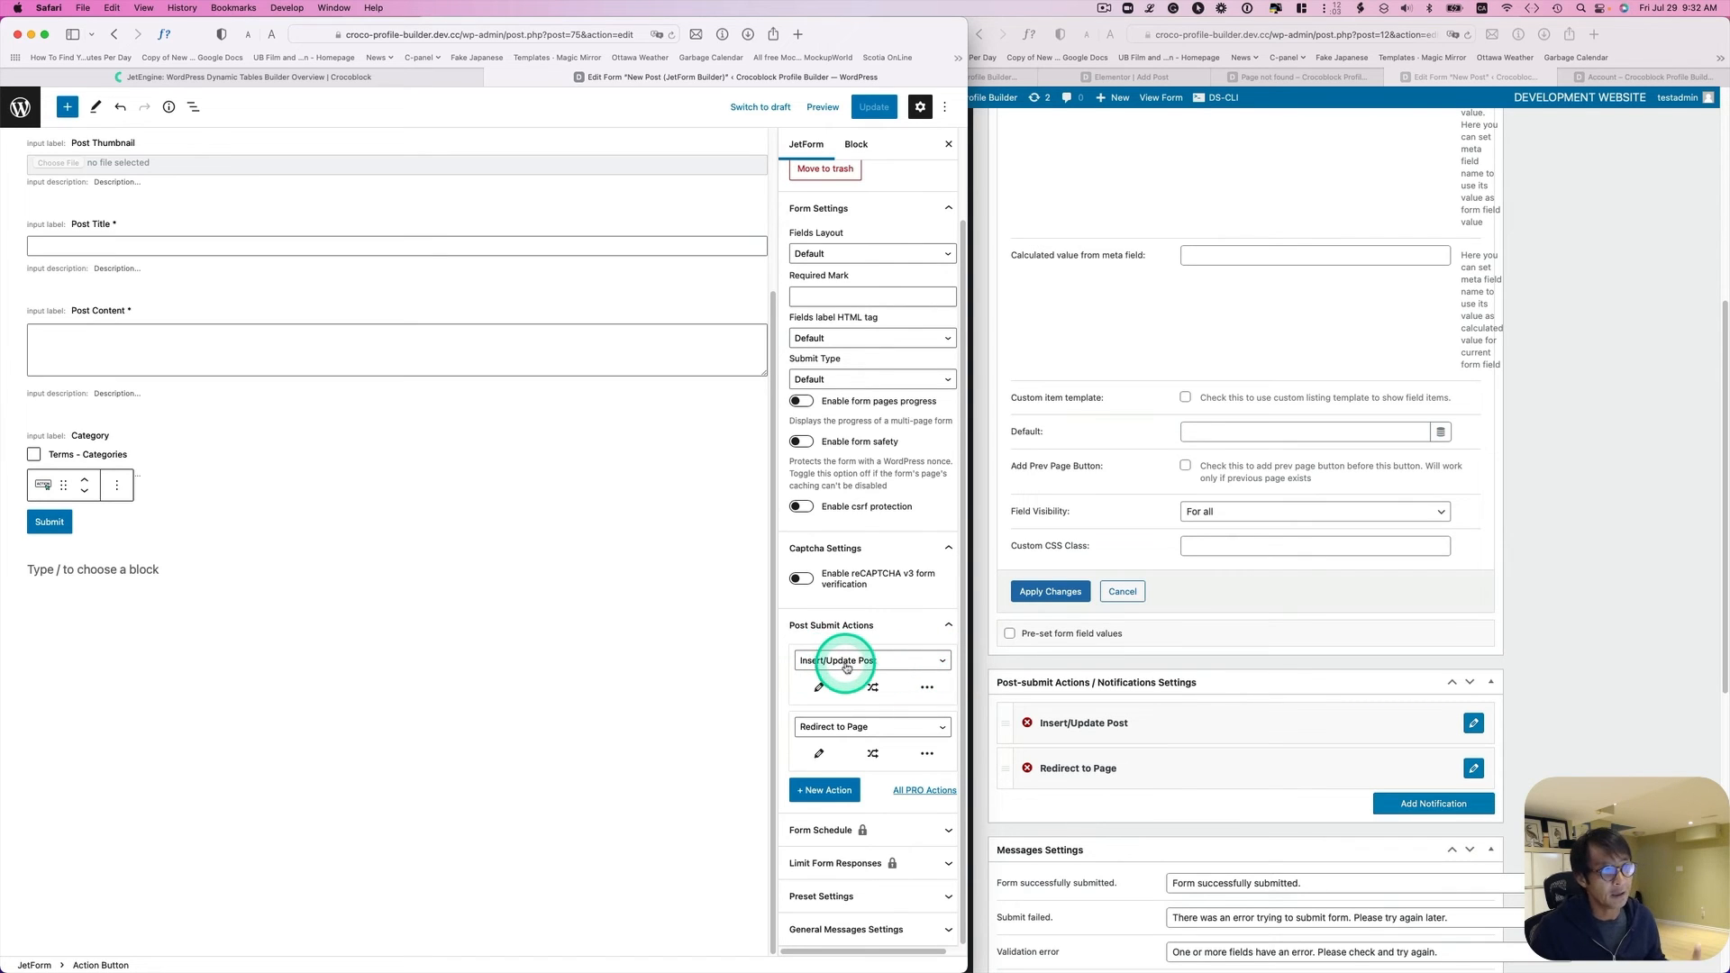
{"action": "left_click", "coordinate": [1476, 724]}
{"action": "left_click", "coordinate": [1474, 724]}
{"action": "scroll", "coordinate": [1287, 765], "scroll_direction": "down", "scroll_amount": 5}
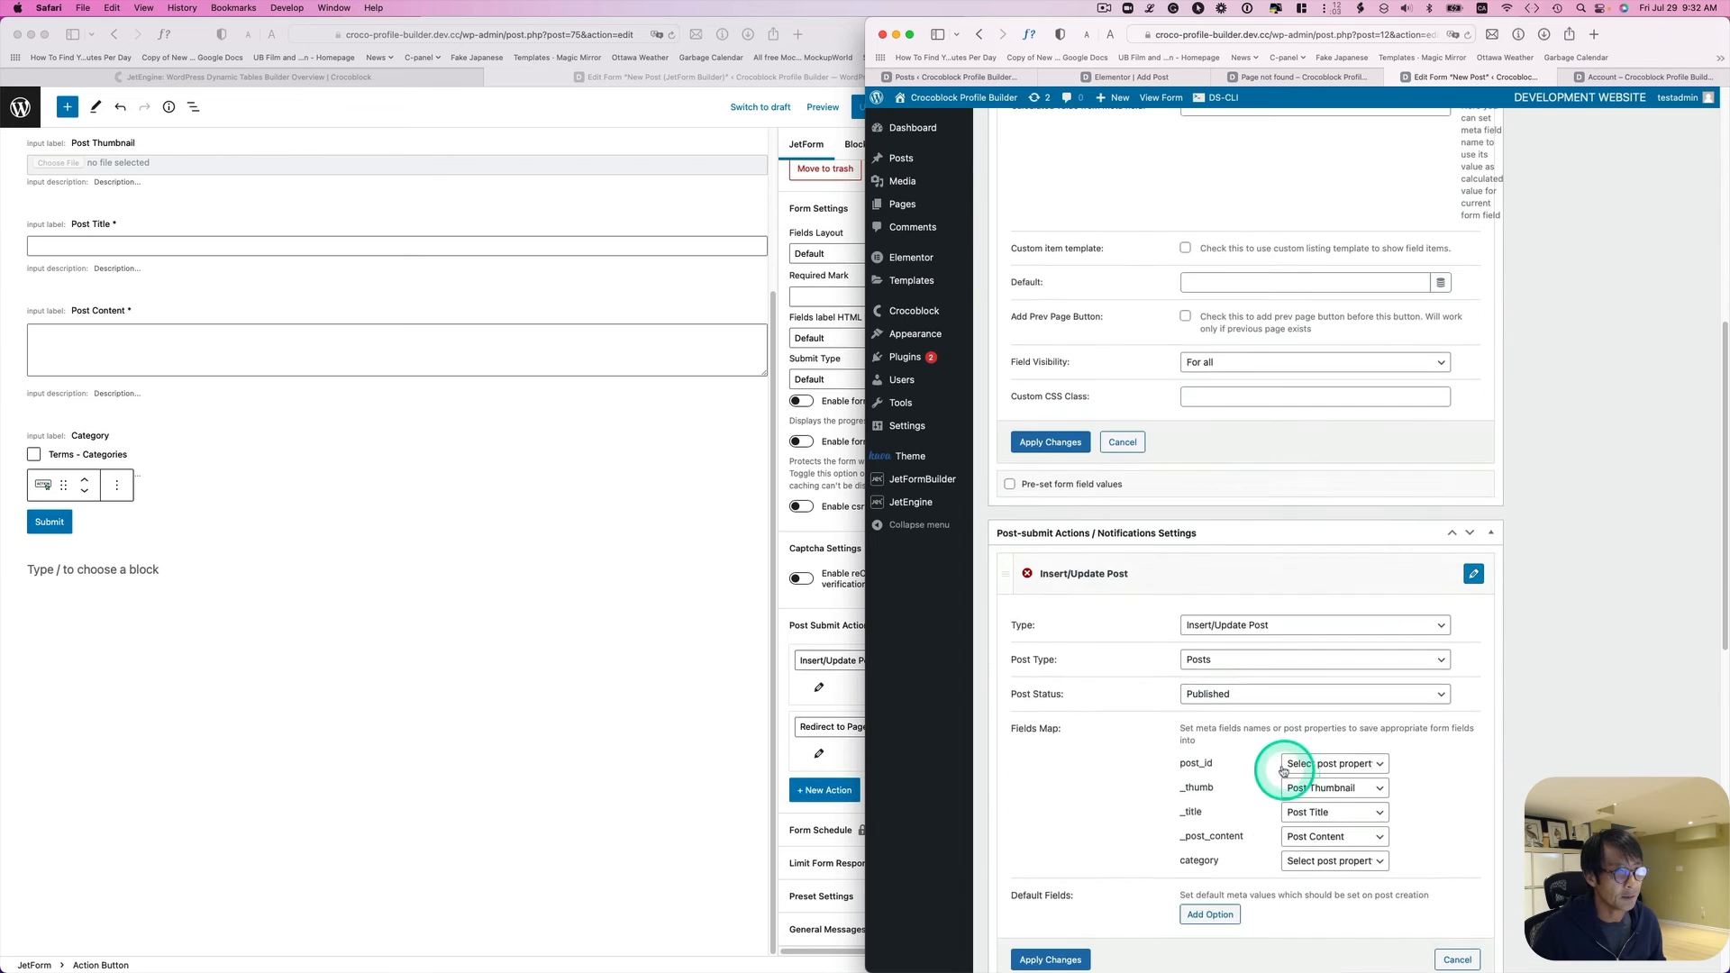
{"action": "left_click", "coordinate": [798, 618]}
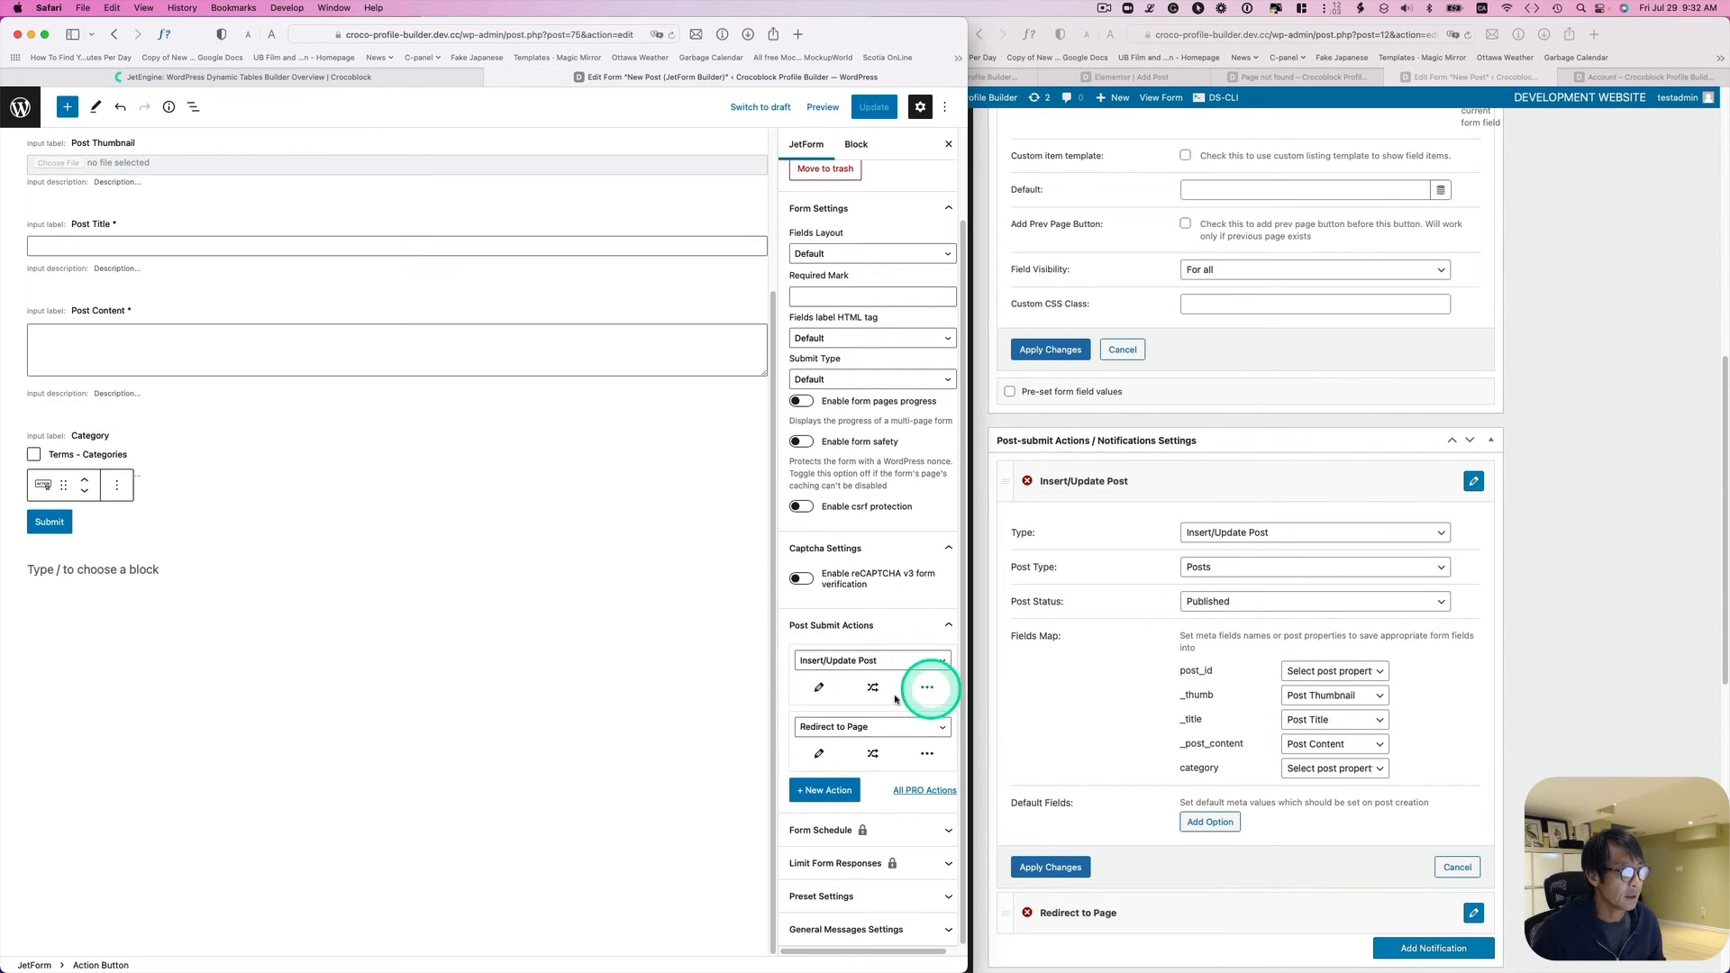
{"action": "left_click", "coordinate": [820, 687]}
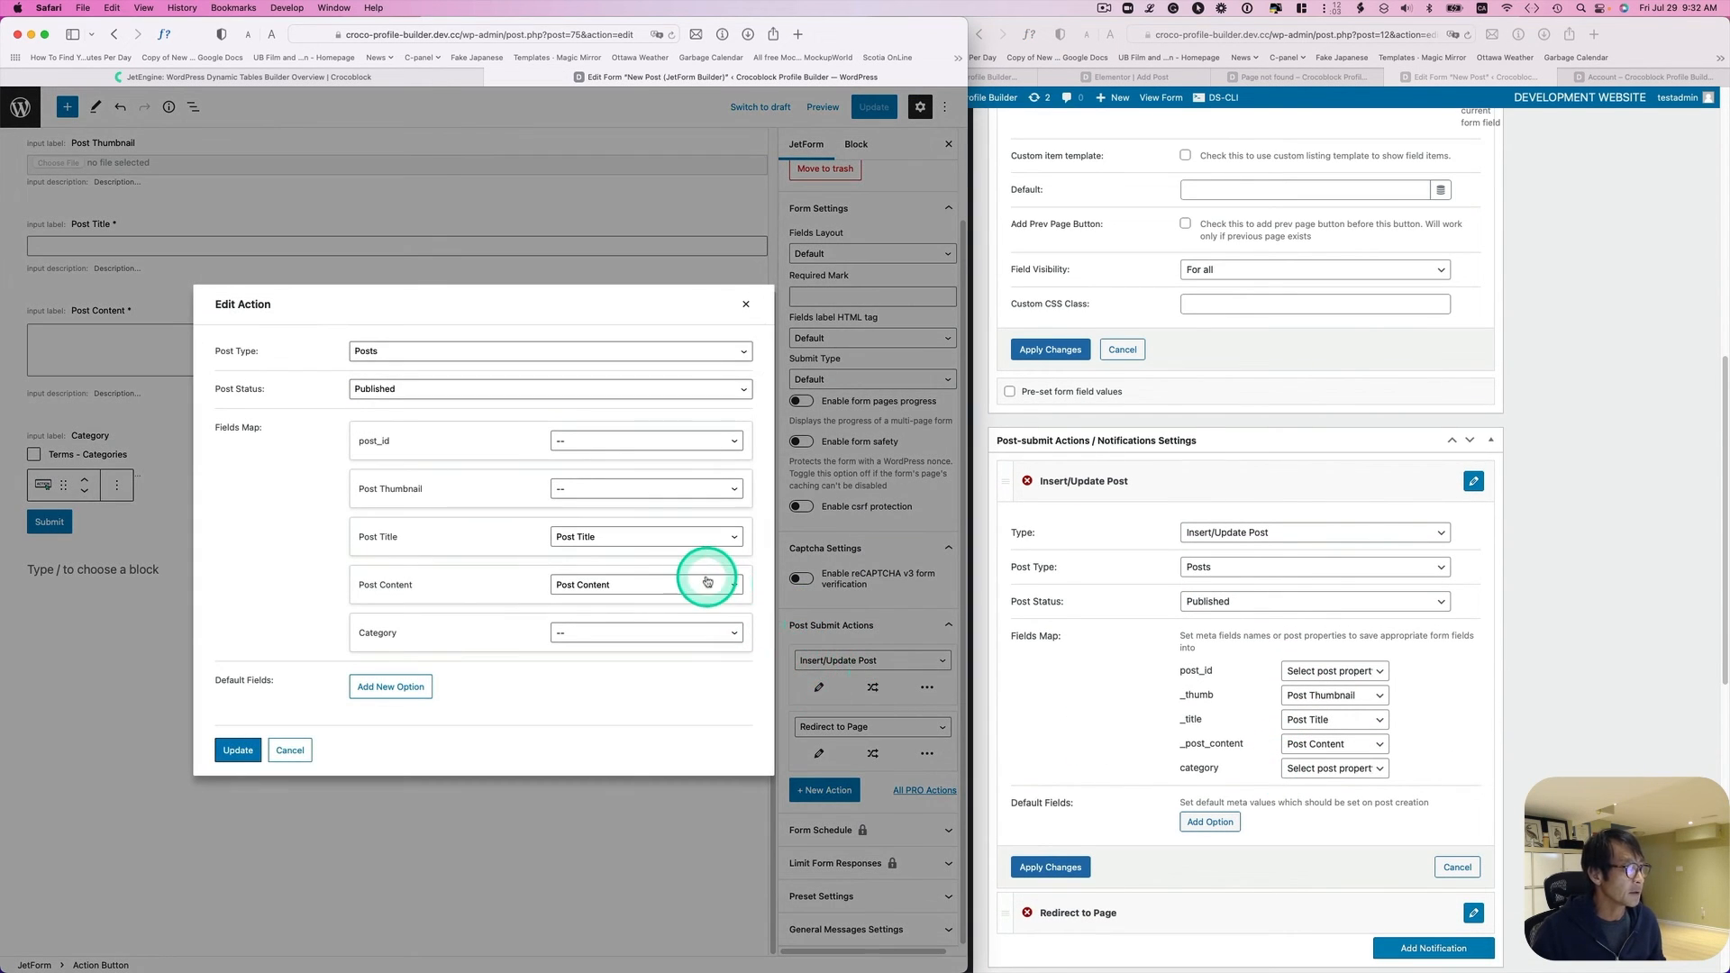
Step: Check the post type, post status and post_id mapping options in the JetFormBuilder Insert/Update Post action
{"action": "left_click", "coordinate": [609, 356]}
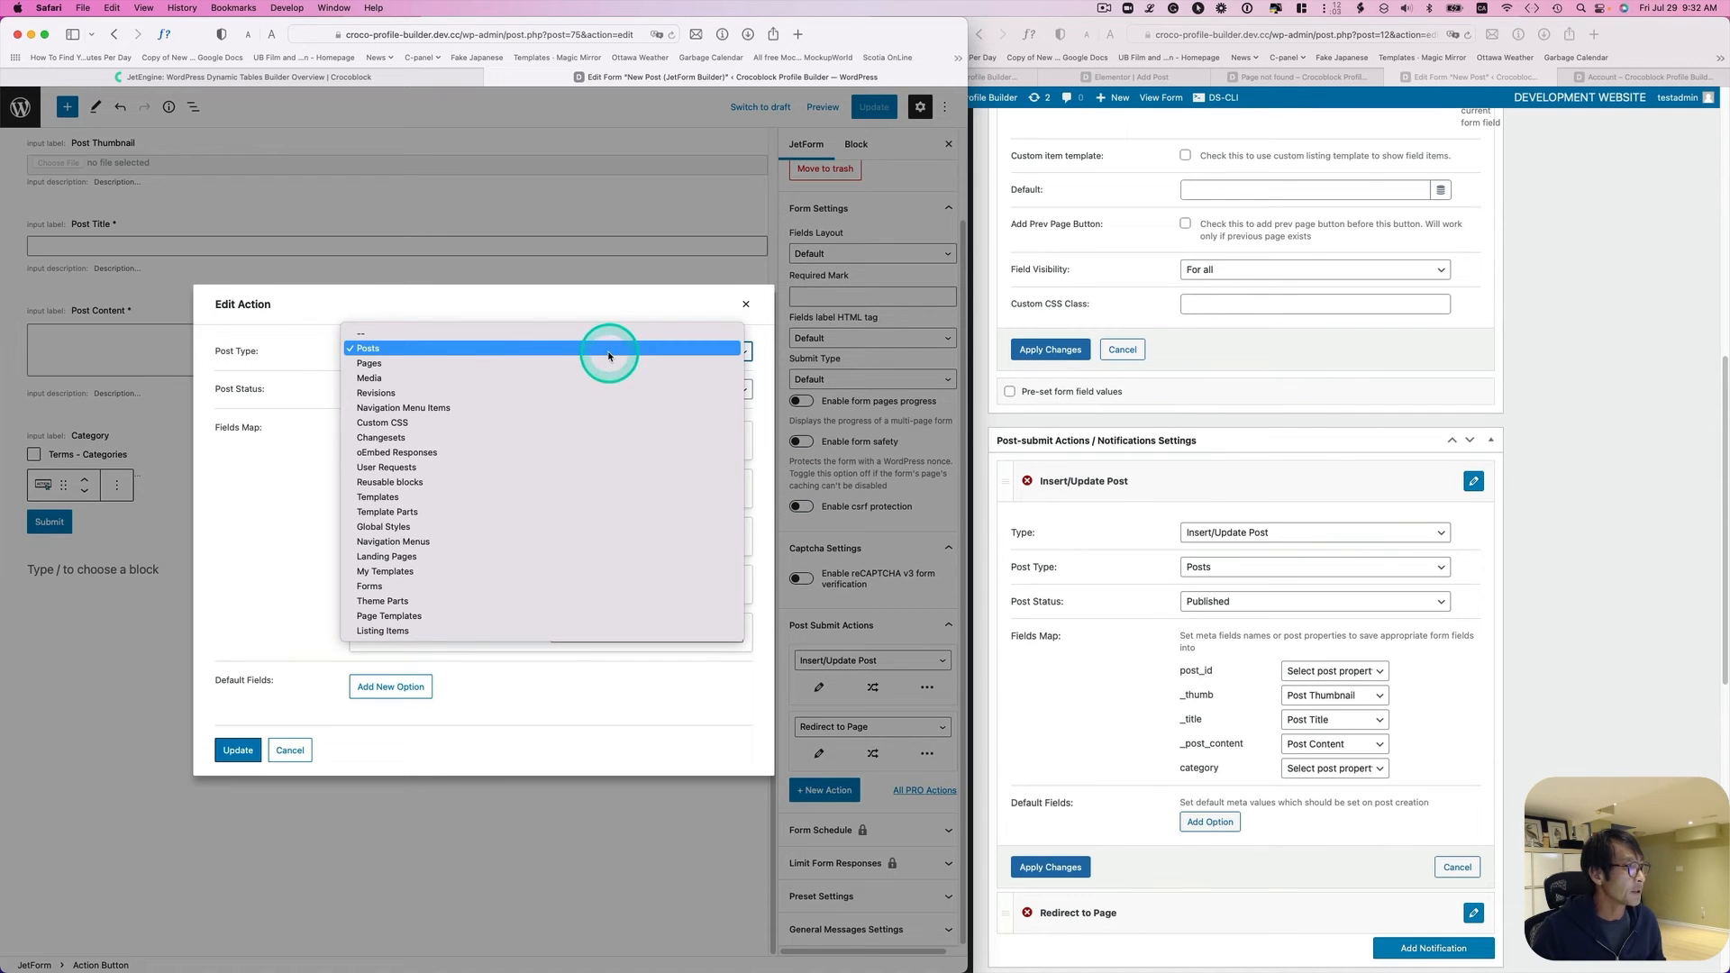
{"action": "left_click", "coordinate": [389, 351]}
{"action": "left_click", "coordinate": [450, 388]}
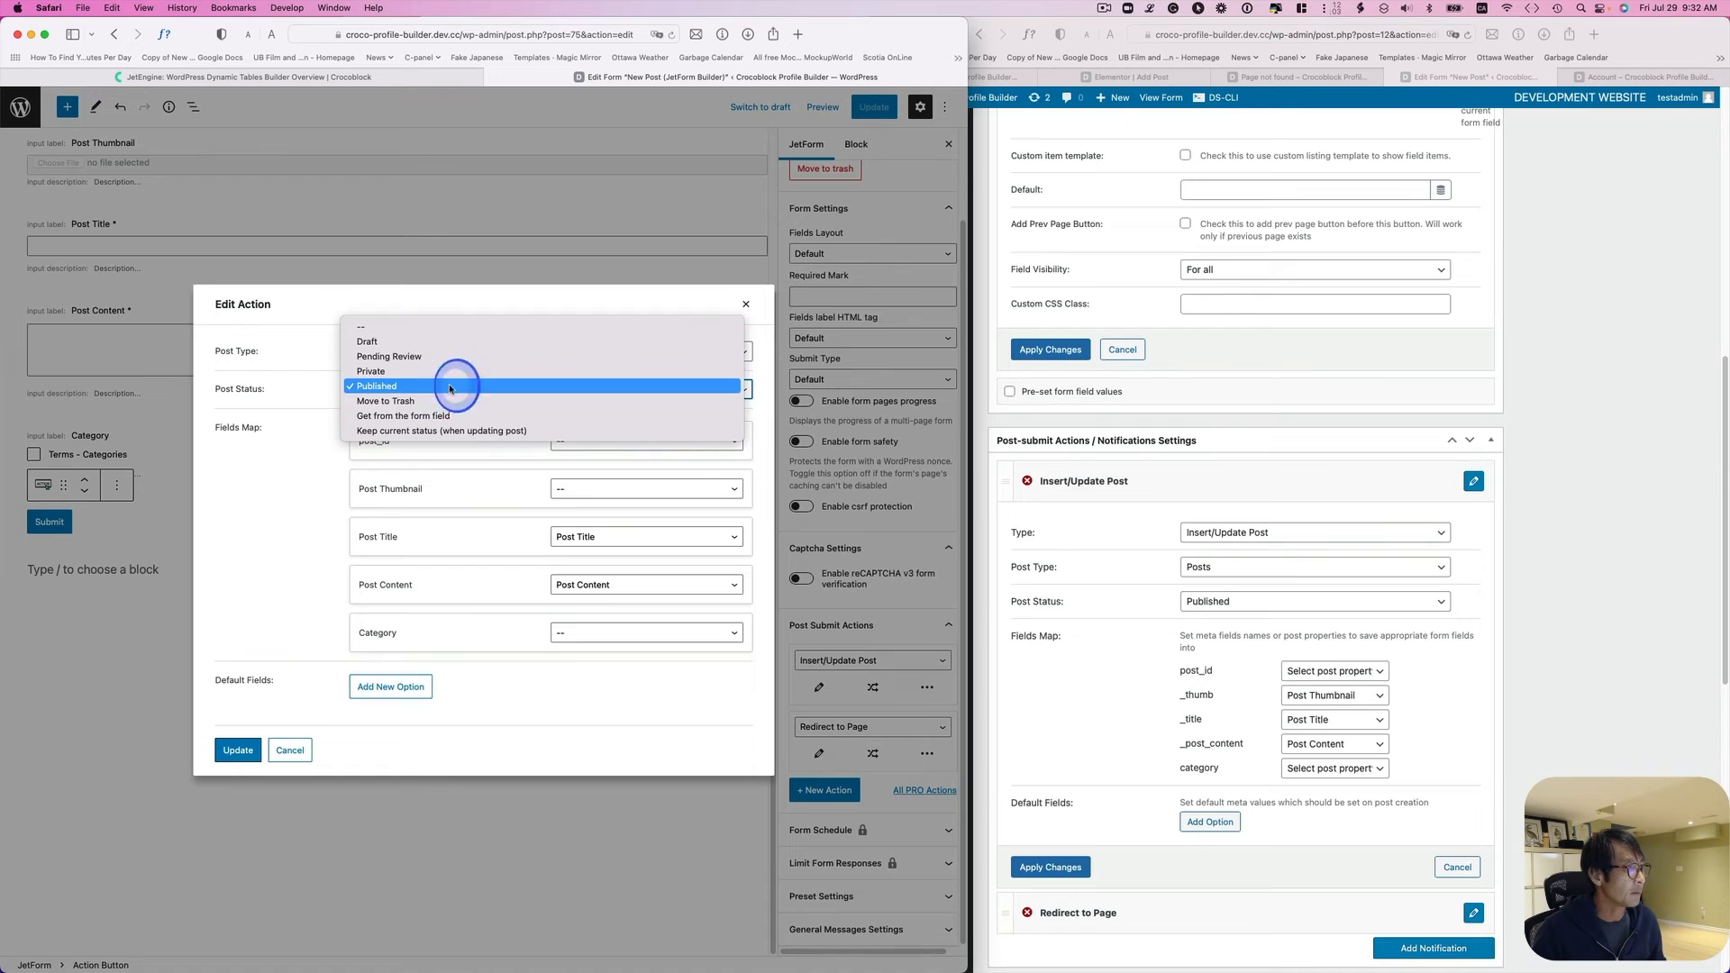
{"action": "left_click", "coordinate": [429, 387]}
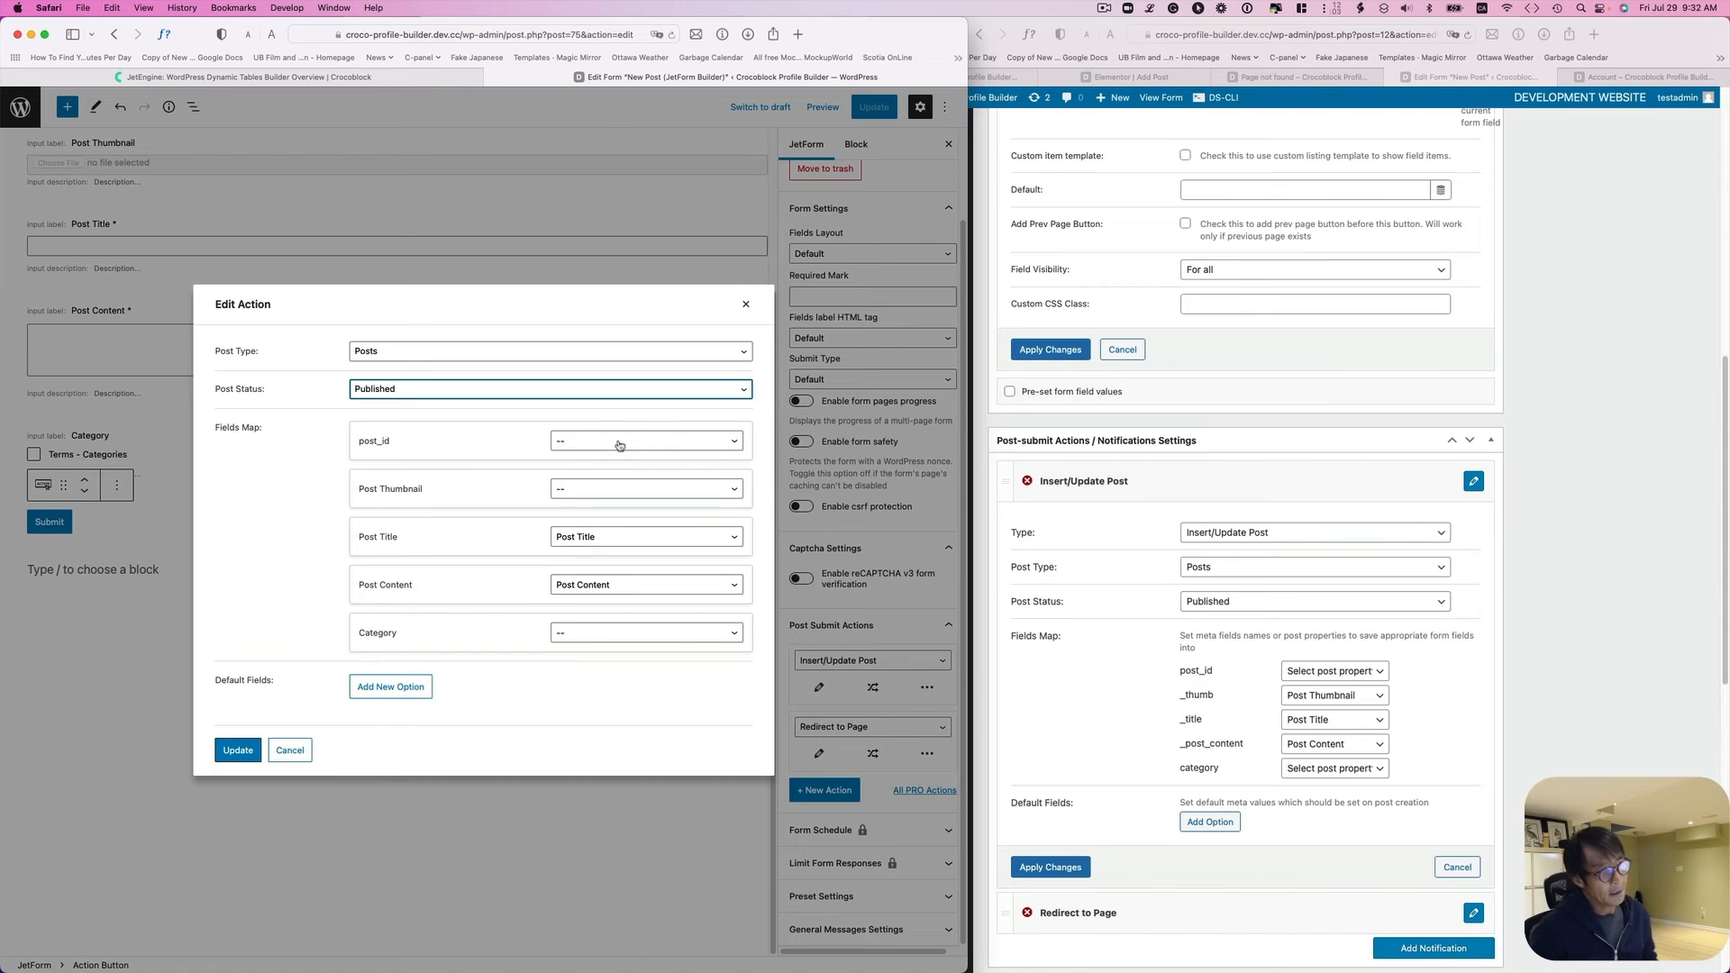
{"action": "left_click", "coordinate": [565, 439]}
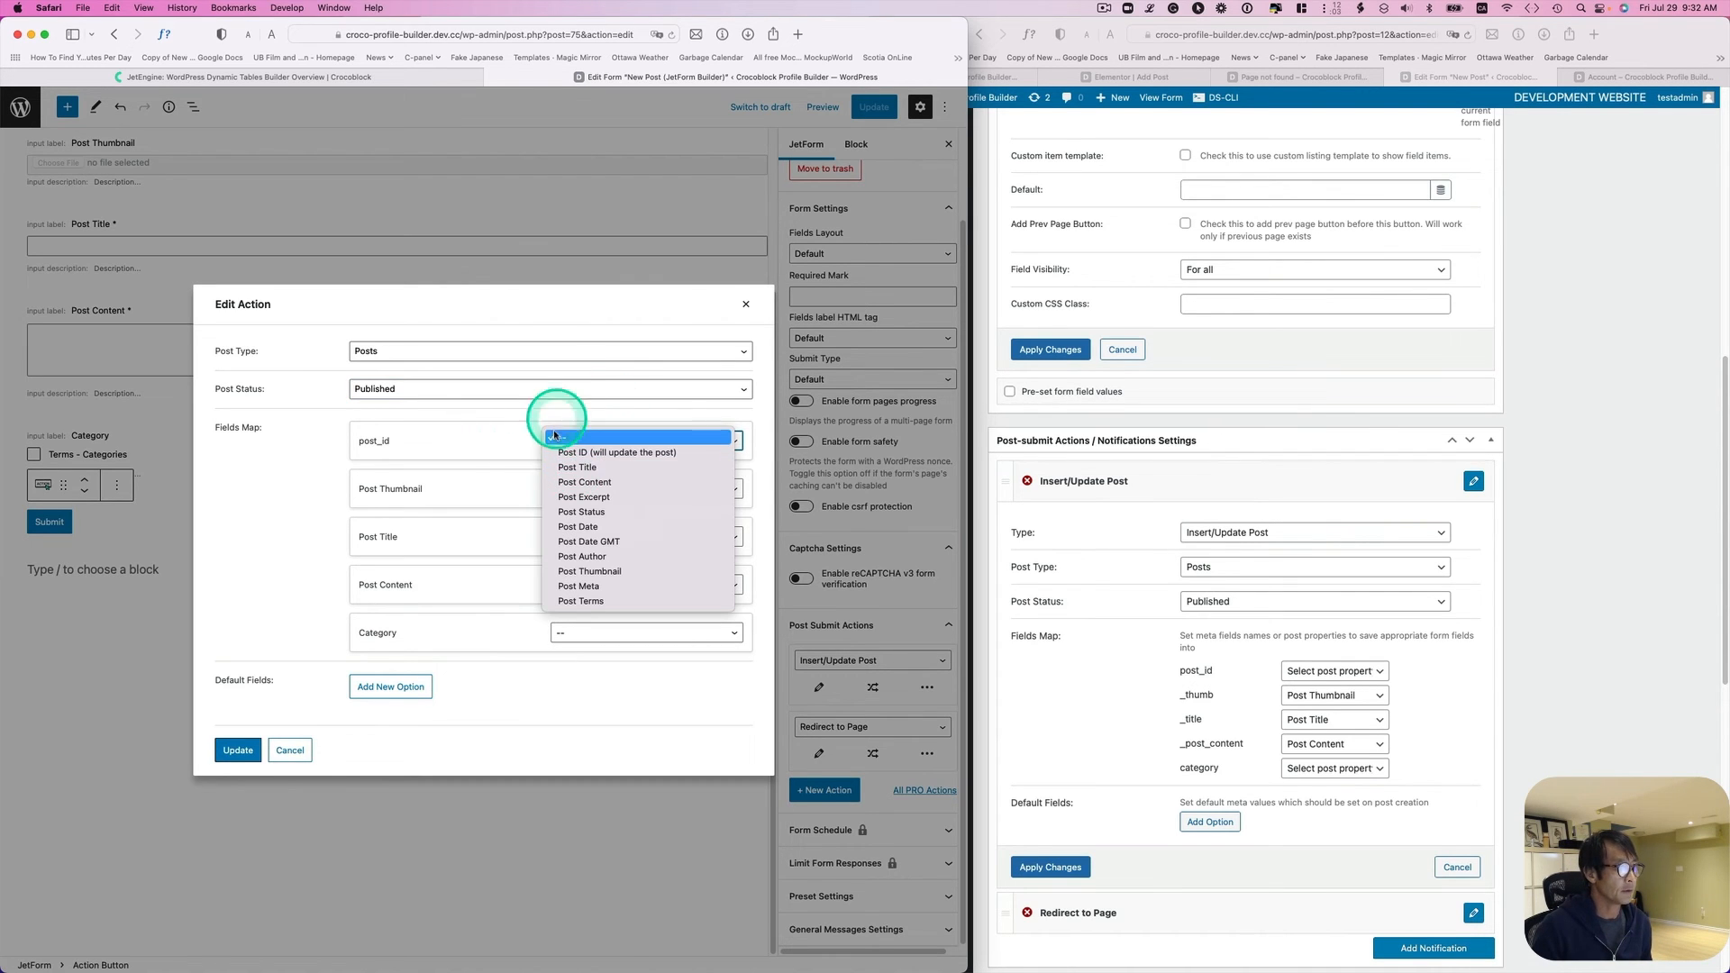
{"action": "left_click", "coordinate": [555, 438]}
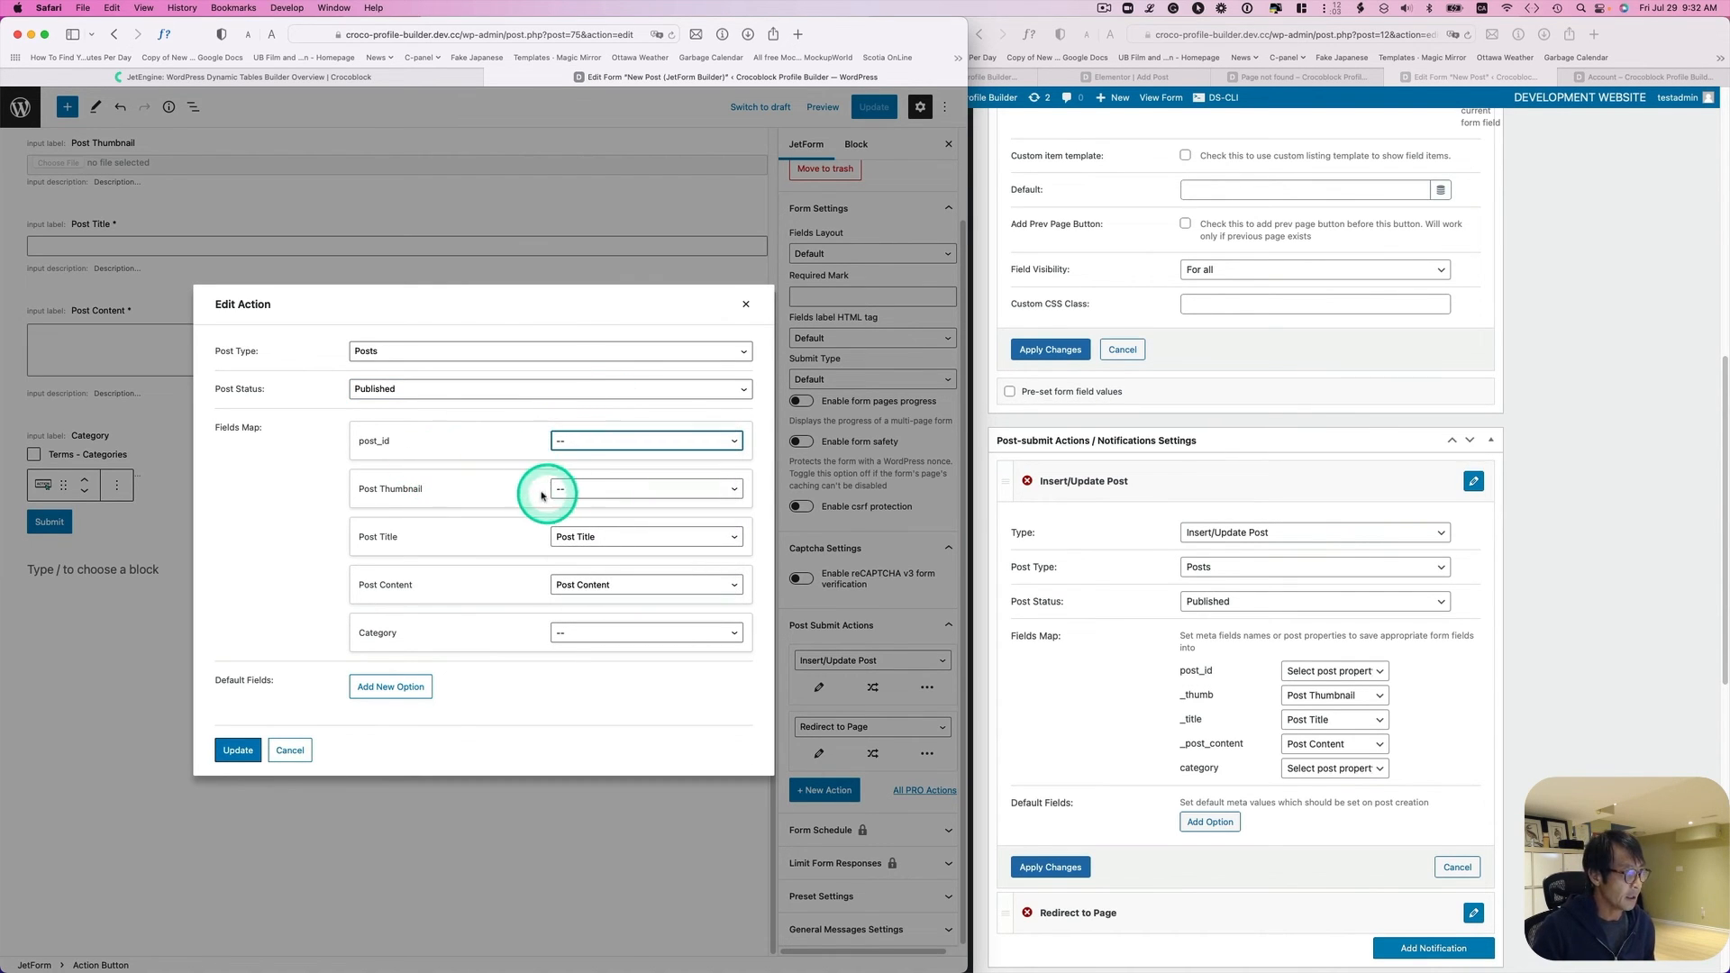
Step: Map the JetFormBuilder Post Thumbnail field to Post Thumbnail and check the Post Title and Post Content mappings
{"action": "left_click", "coordinate": [567, 492]}
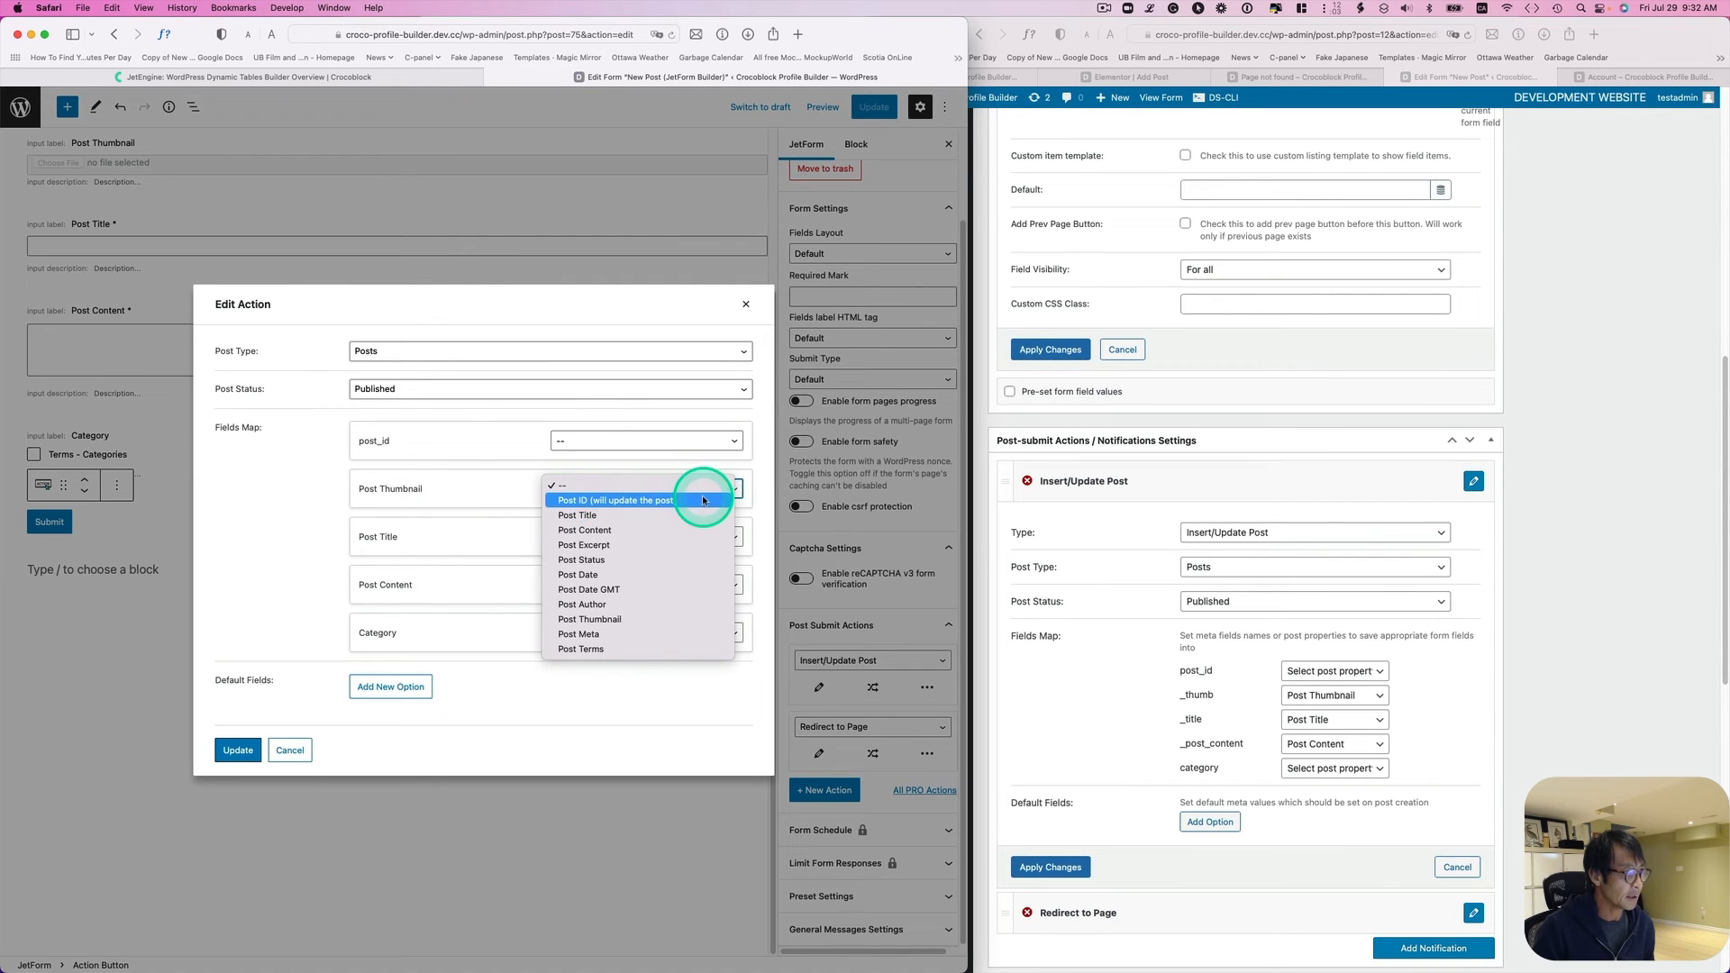
{"action": "left_click", "coordinate": [664, 619]}
{"action": "left_click", "coordinate": [598, 546]}
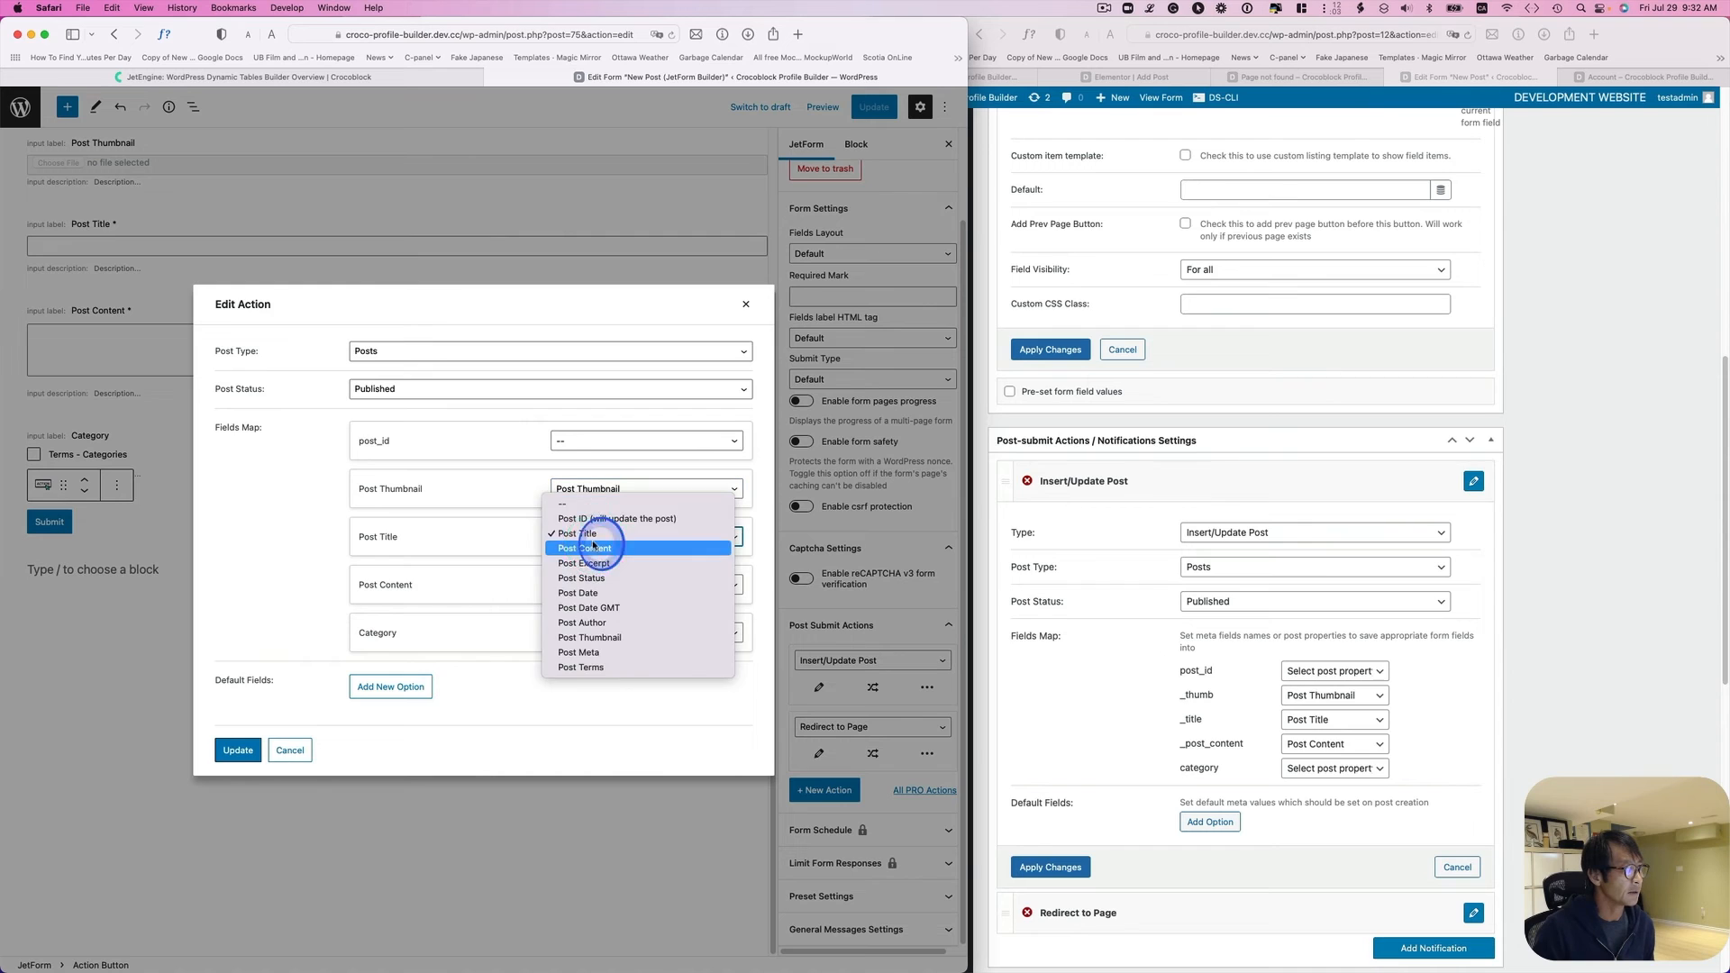
{"action": "left_click", "coordinate": [482, 598]}
{"action": "left_click", "coordinate": [583, 595]}
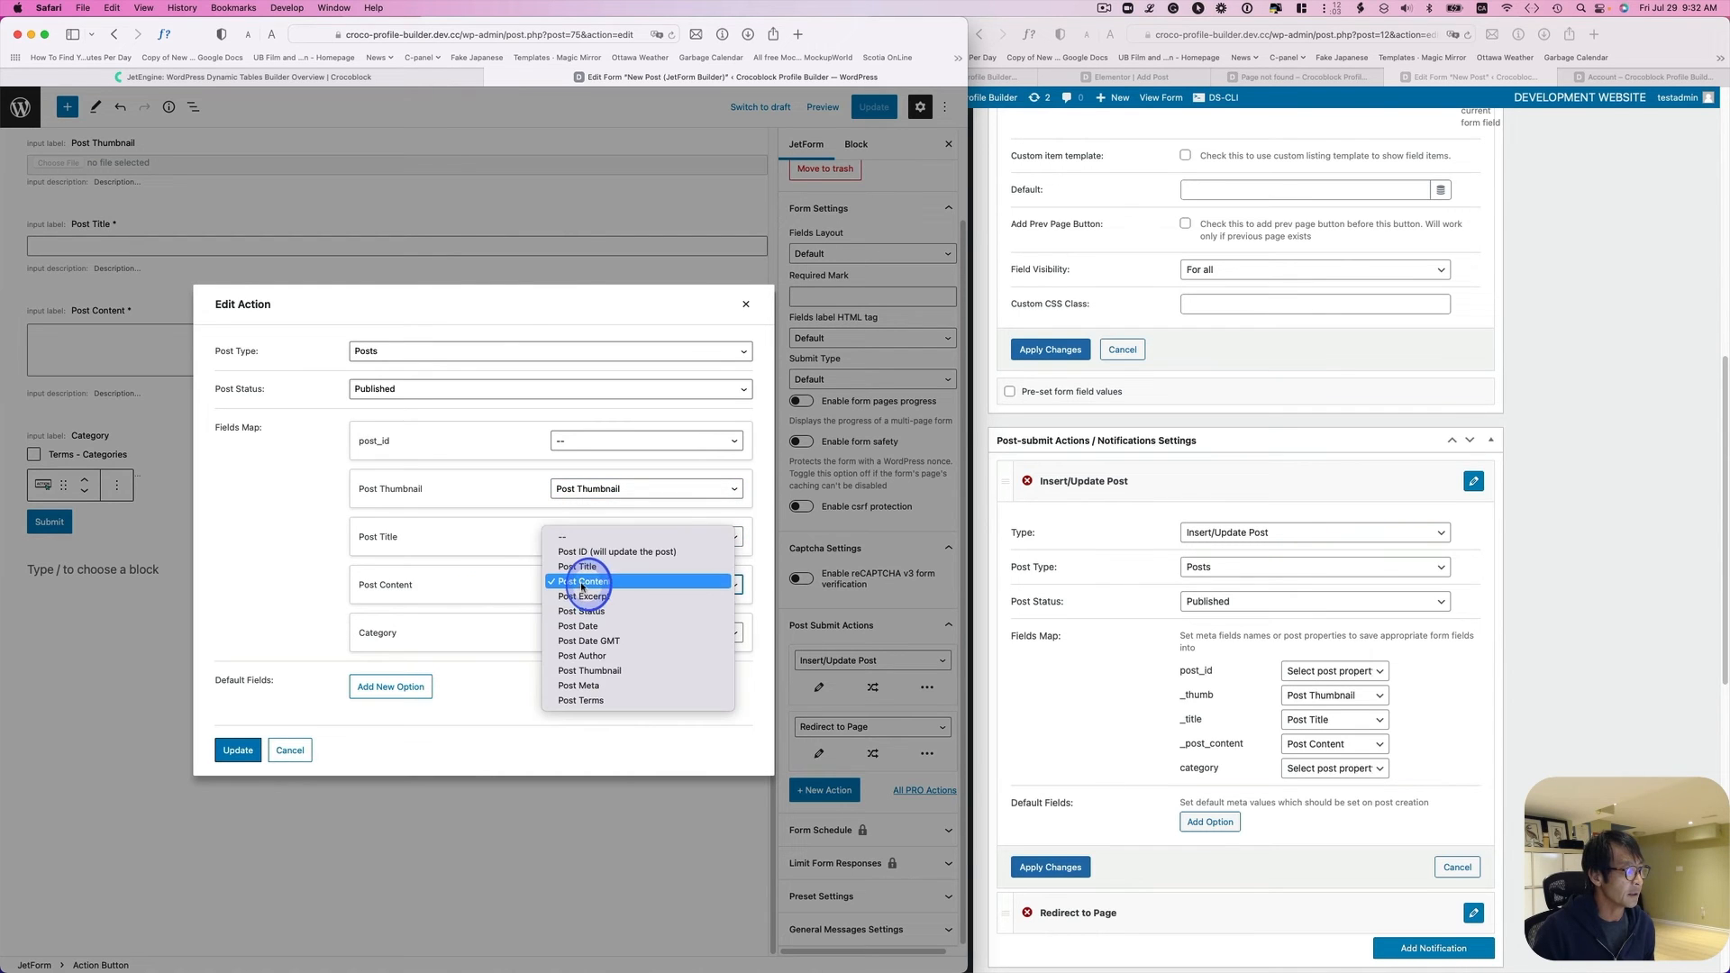
{"action": "left_click", "coordinate": [522, 618]}
Step: Map the category field to Post Terms with the Categories taxonomy in both forms' Insert/Update Post actions
{"action": "left_click", "coordinate": [555, 635]}
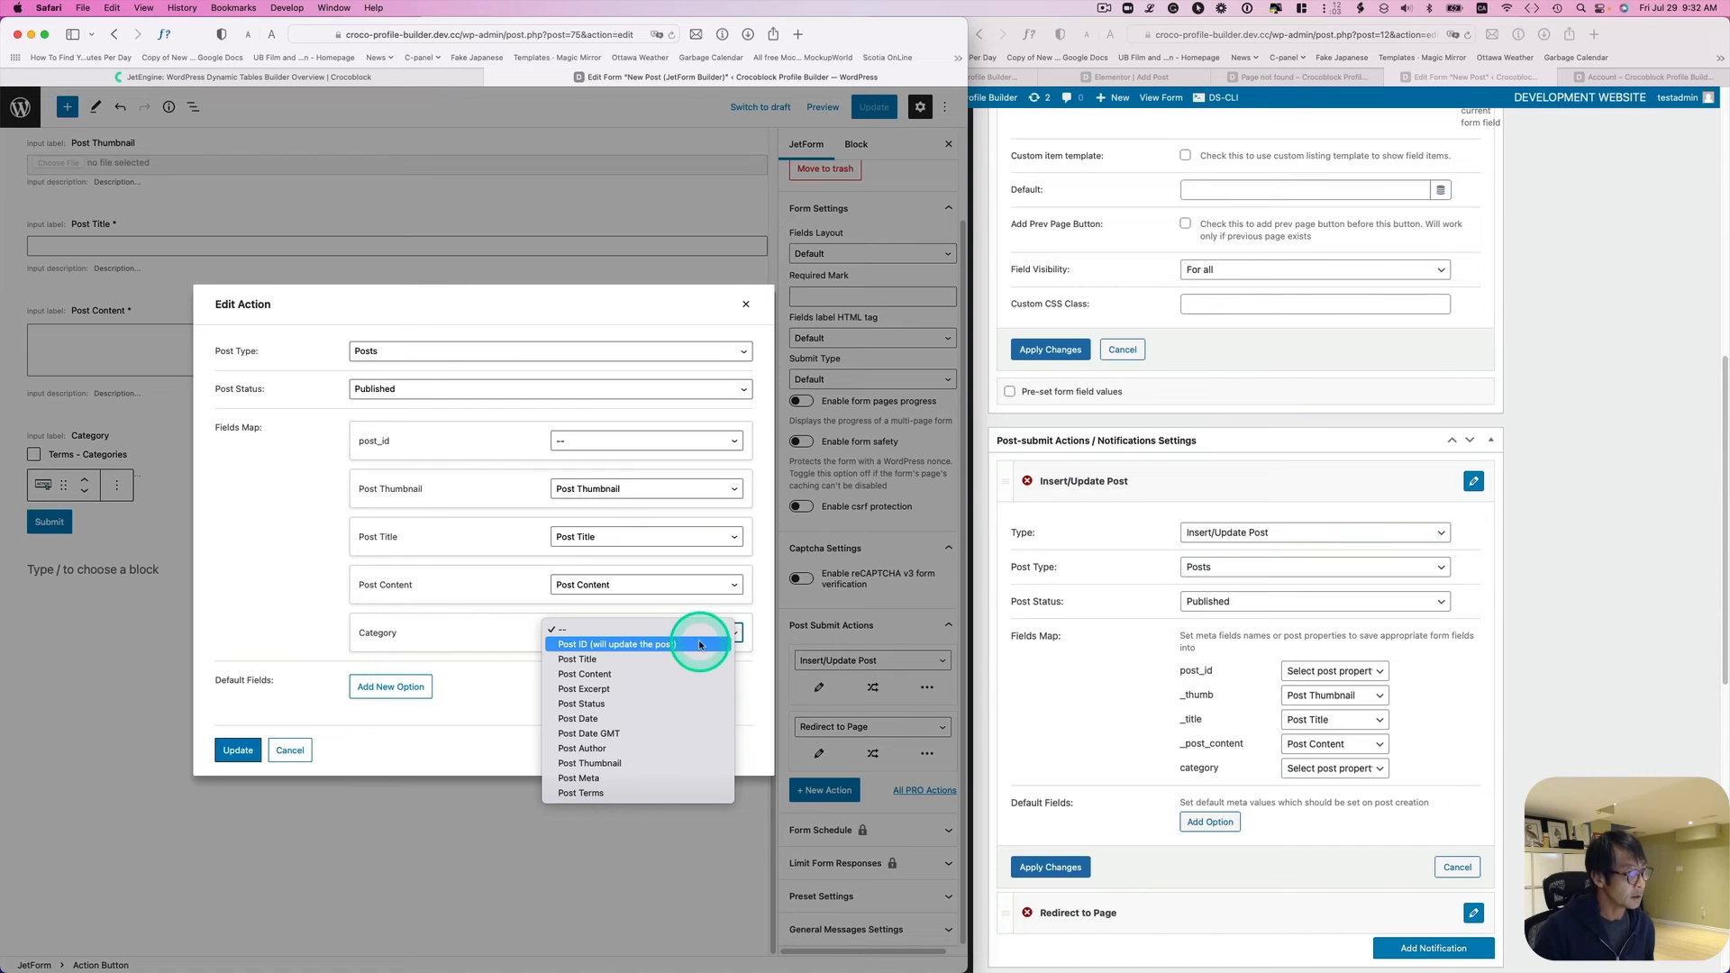
{"action": "left_click", "coordinate": [658, 792]}
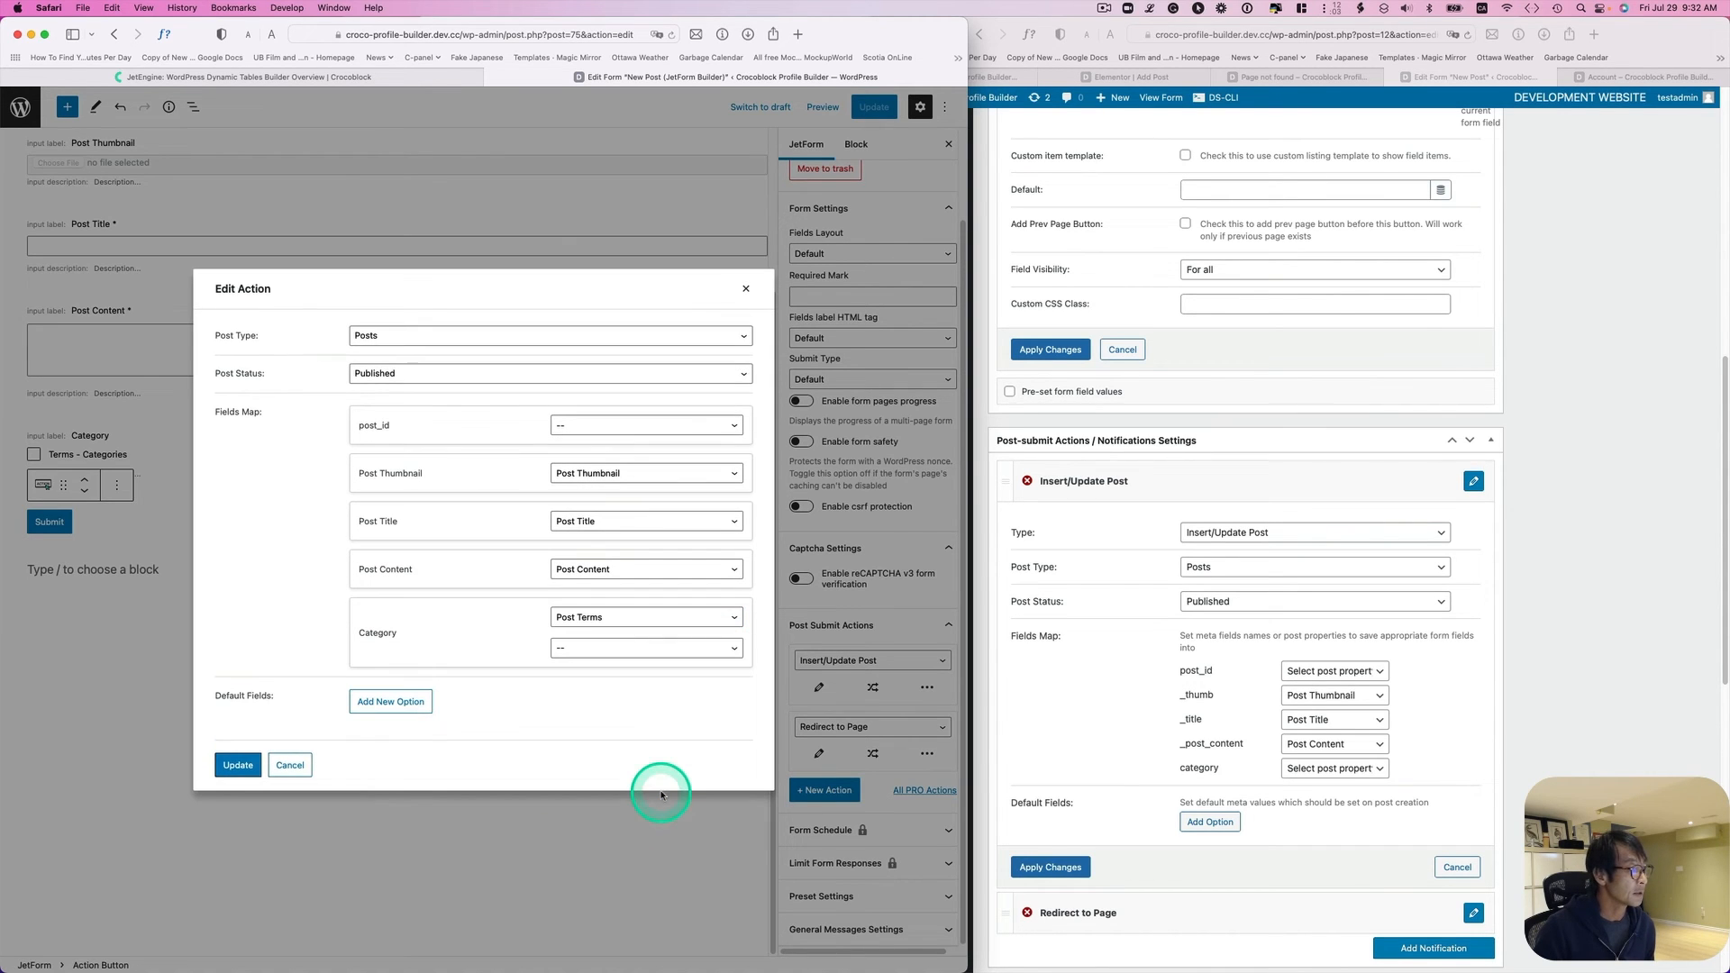
{"action": "left_click", "coordinate": [1306, 771]}
{"action": "left_click", "coordinate": [1306, 771]}
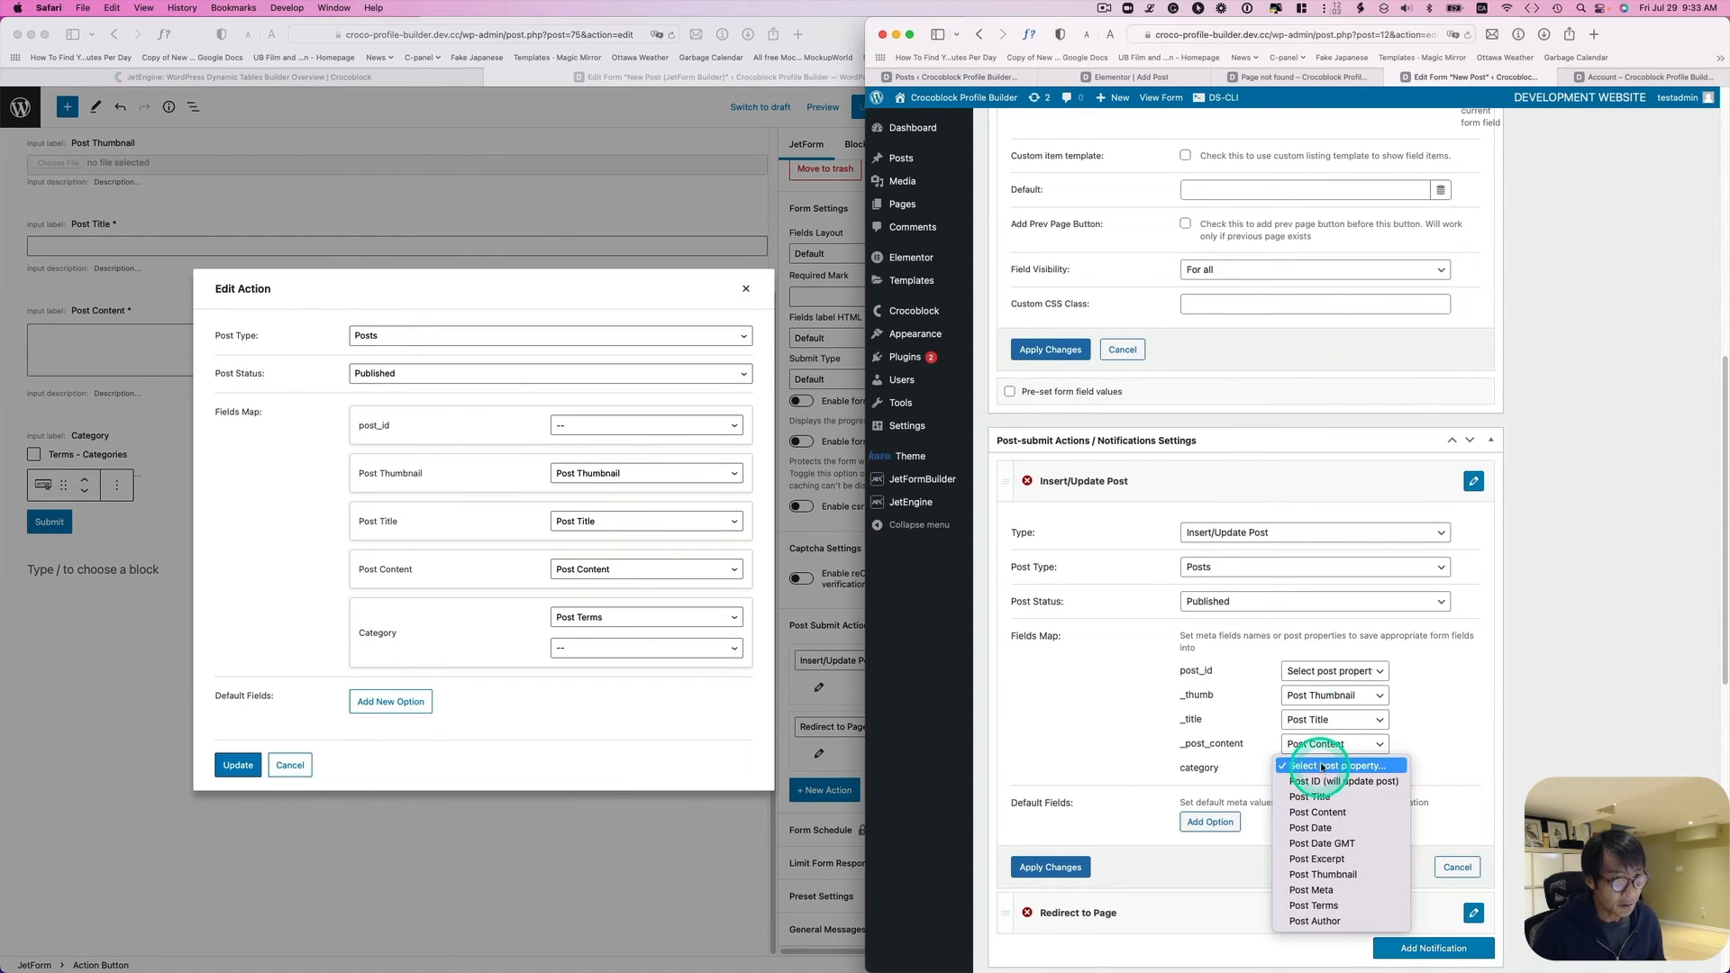
{"action": "left_click", "coordinate": [1381, 906]}
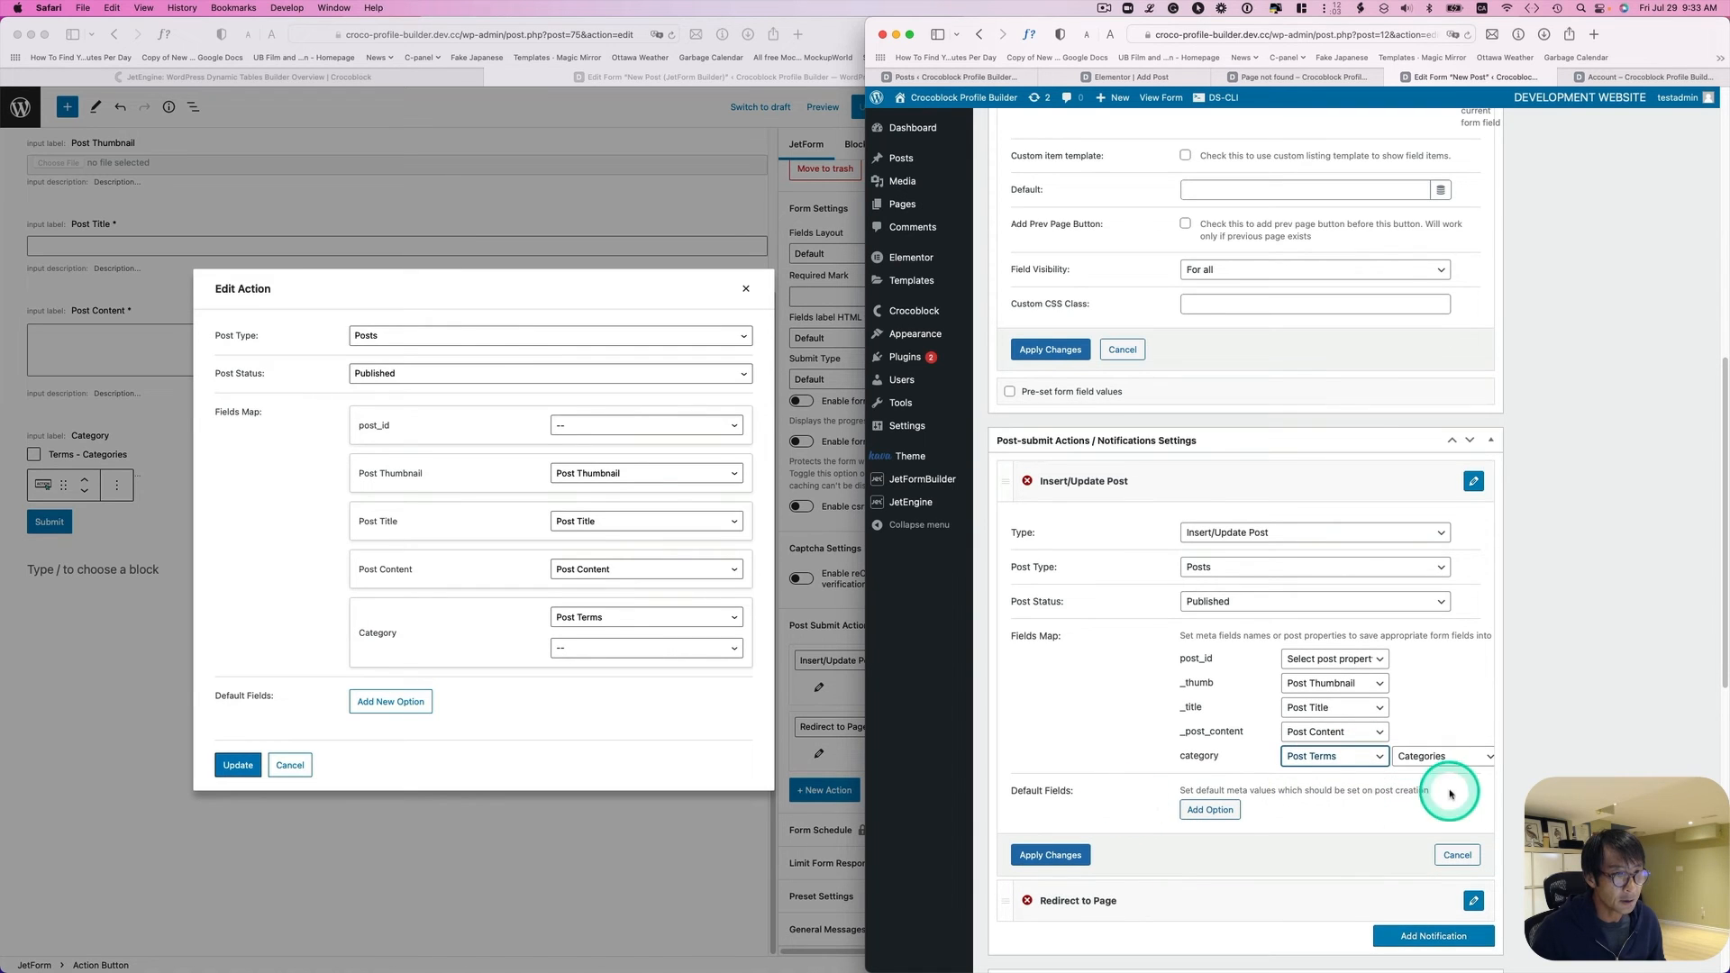
{"action": "left_click", "coordinate": [631, 660]}
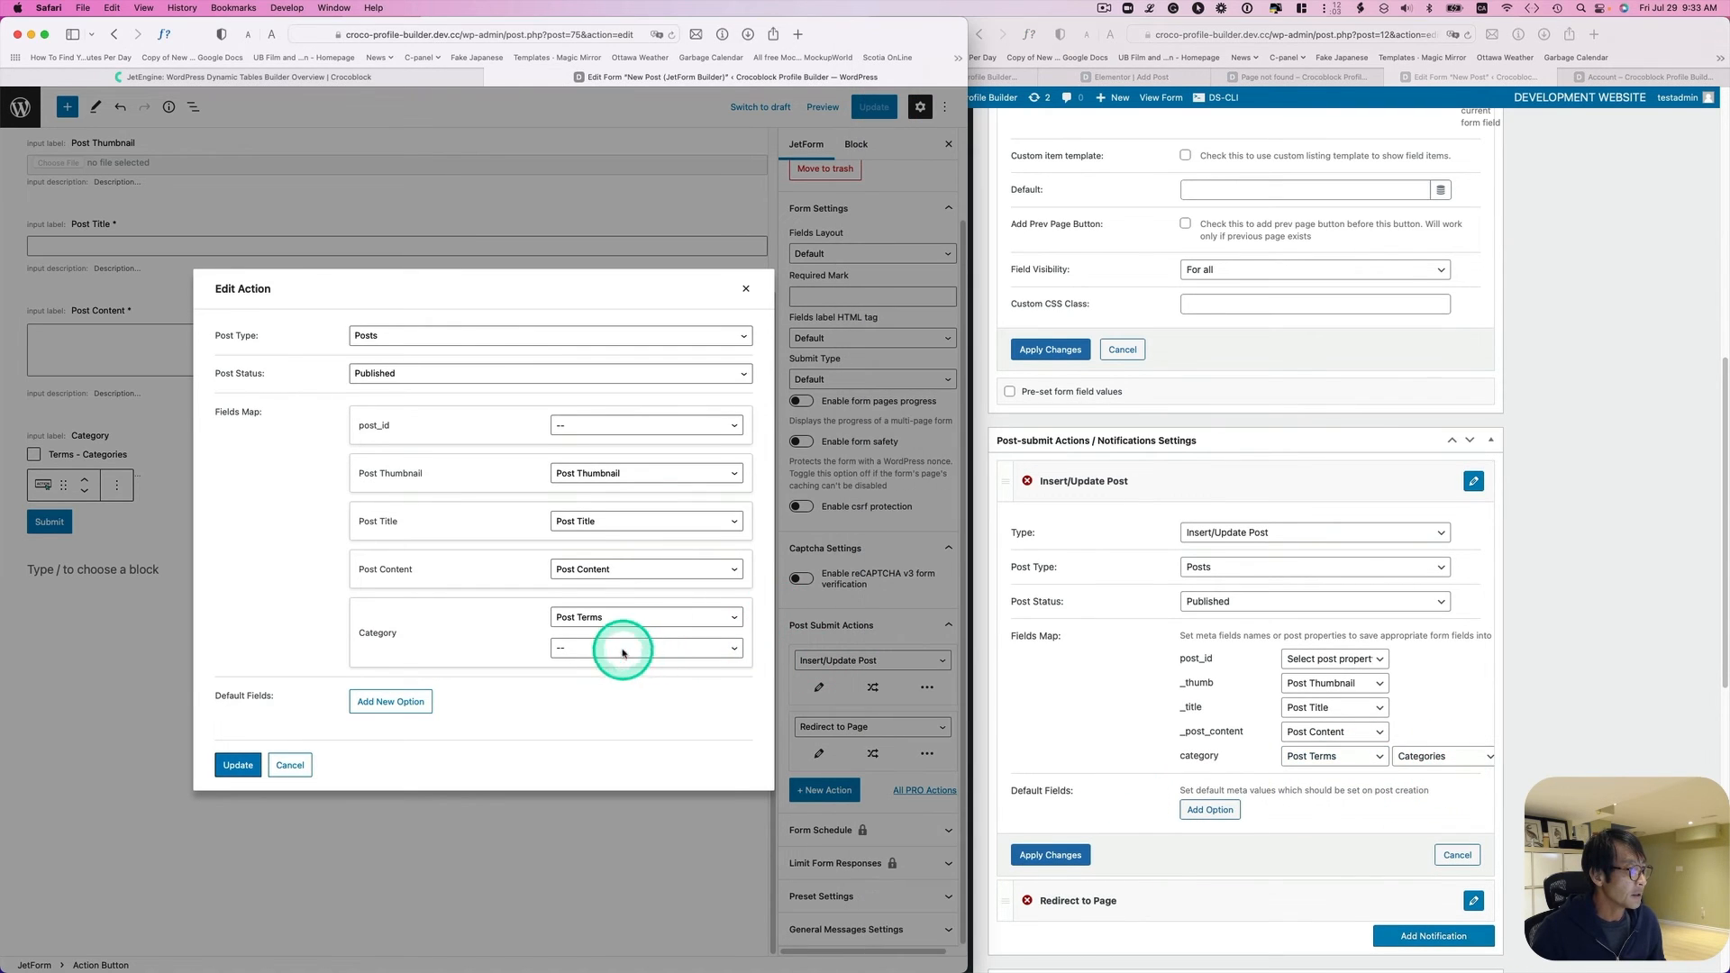
{"action": "left_click", "coordinate": [625, 652]}
{"action": "left_click", "coordinate": [630, 665]}
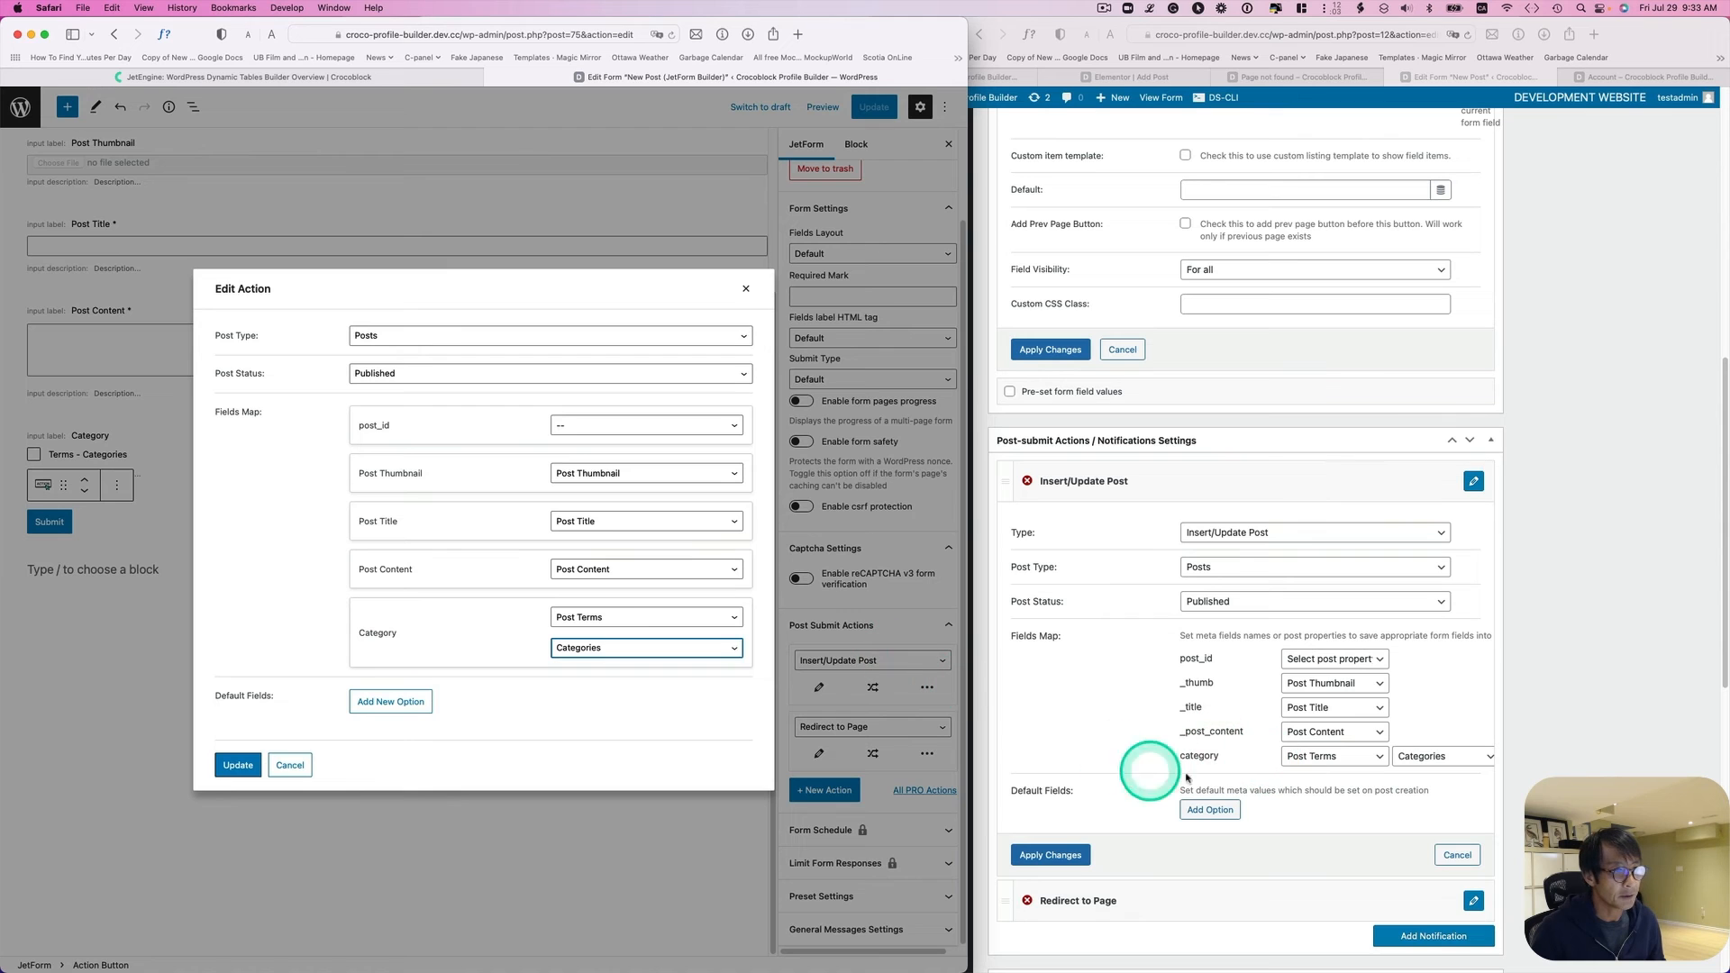
Step: Apply the JetEngine Insert/Update Post notification changes and update the New Post form
{"action": "scroll", "coordinate": [1171, 793], "scroll_direction": "down", "scroll_amount": 1}
{"action": "left_click", "coordinate": [1072, 836]}
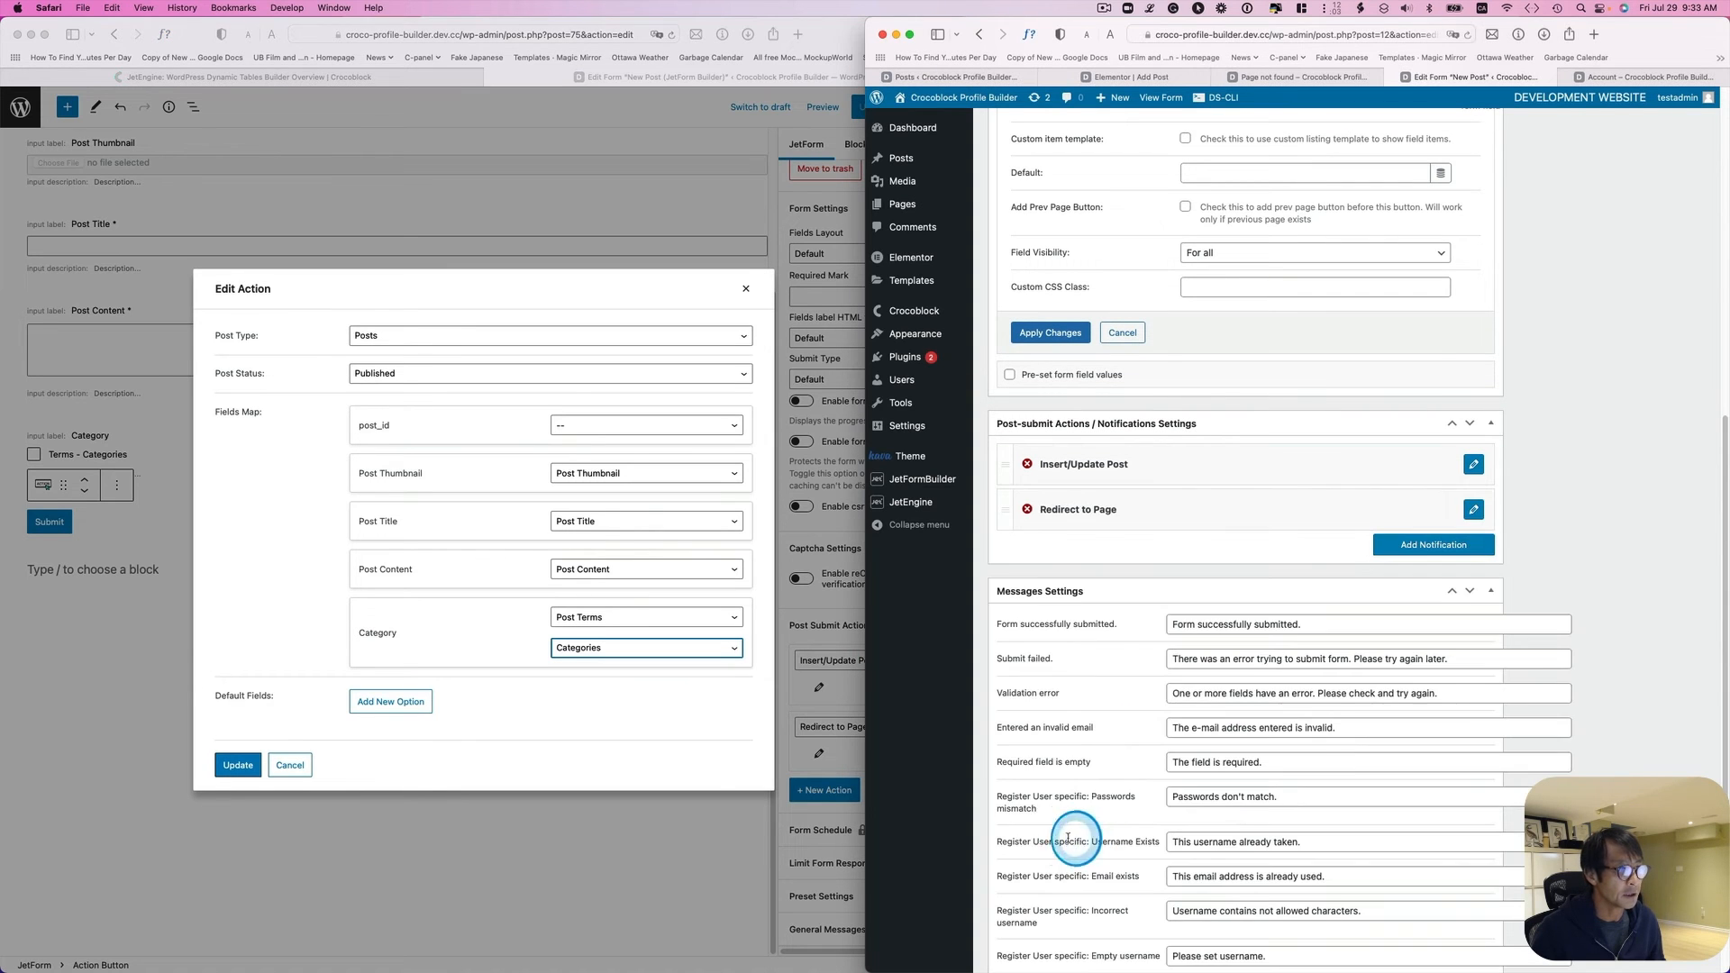
{"action": "scroll", "coordinate": [1644, 464], "scroll_direction": "up", "scroll_amount": 8}
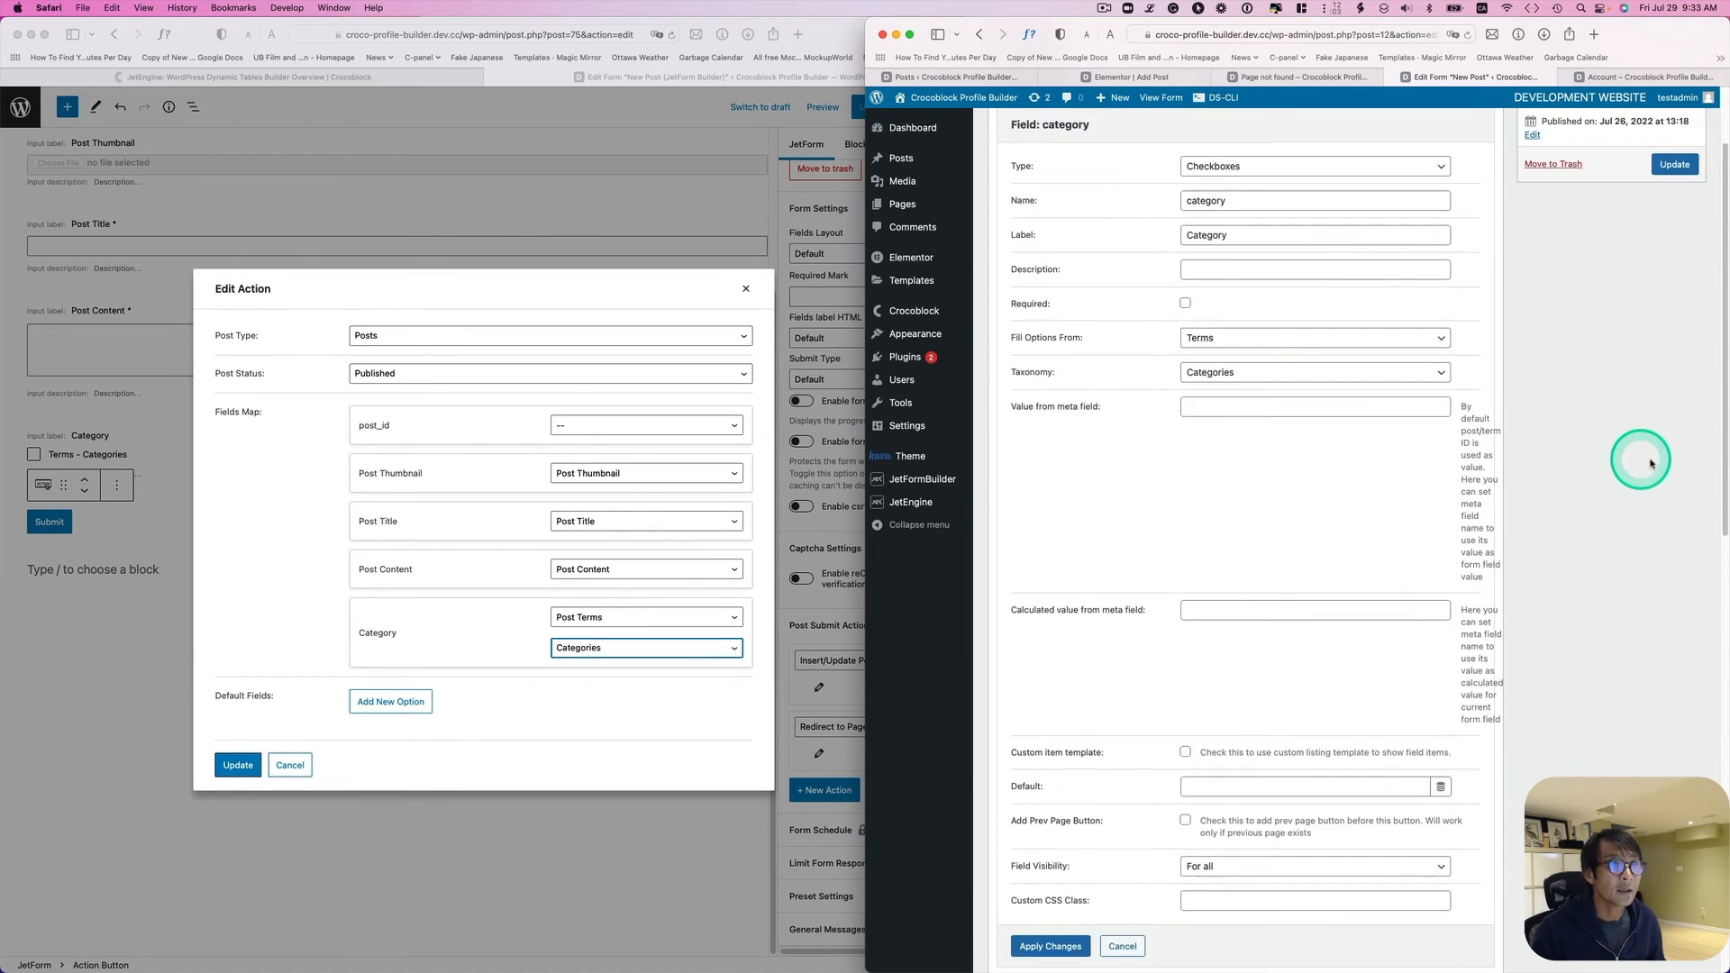
{"action": "scroll", "coordinate": [1651, 463], "scroll_direction": "up", "scroll_amount": 2}
{"action": "left_click", "coordinate": [1663, 293]}
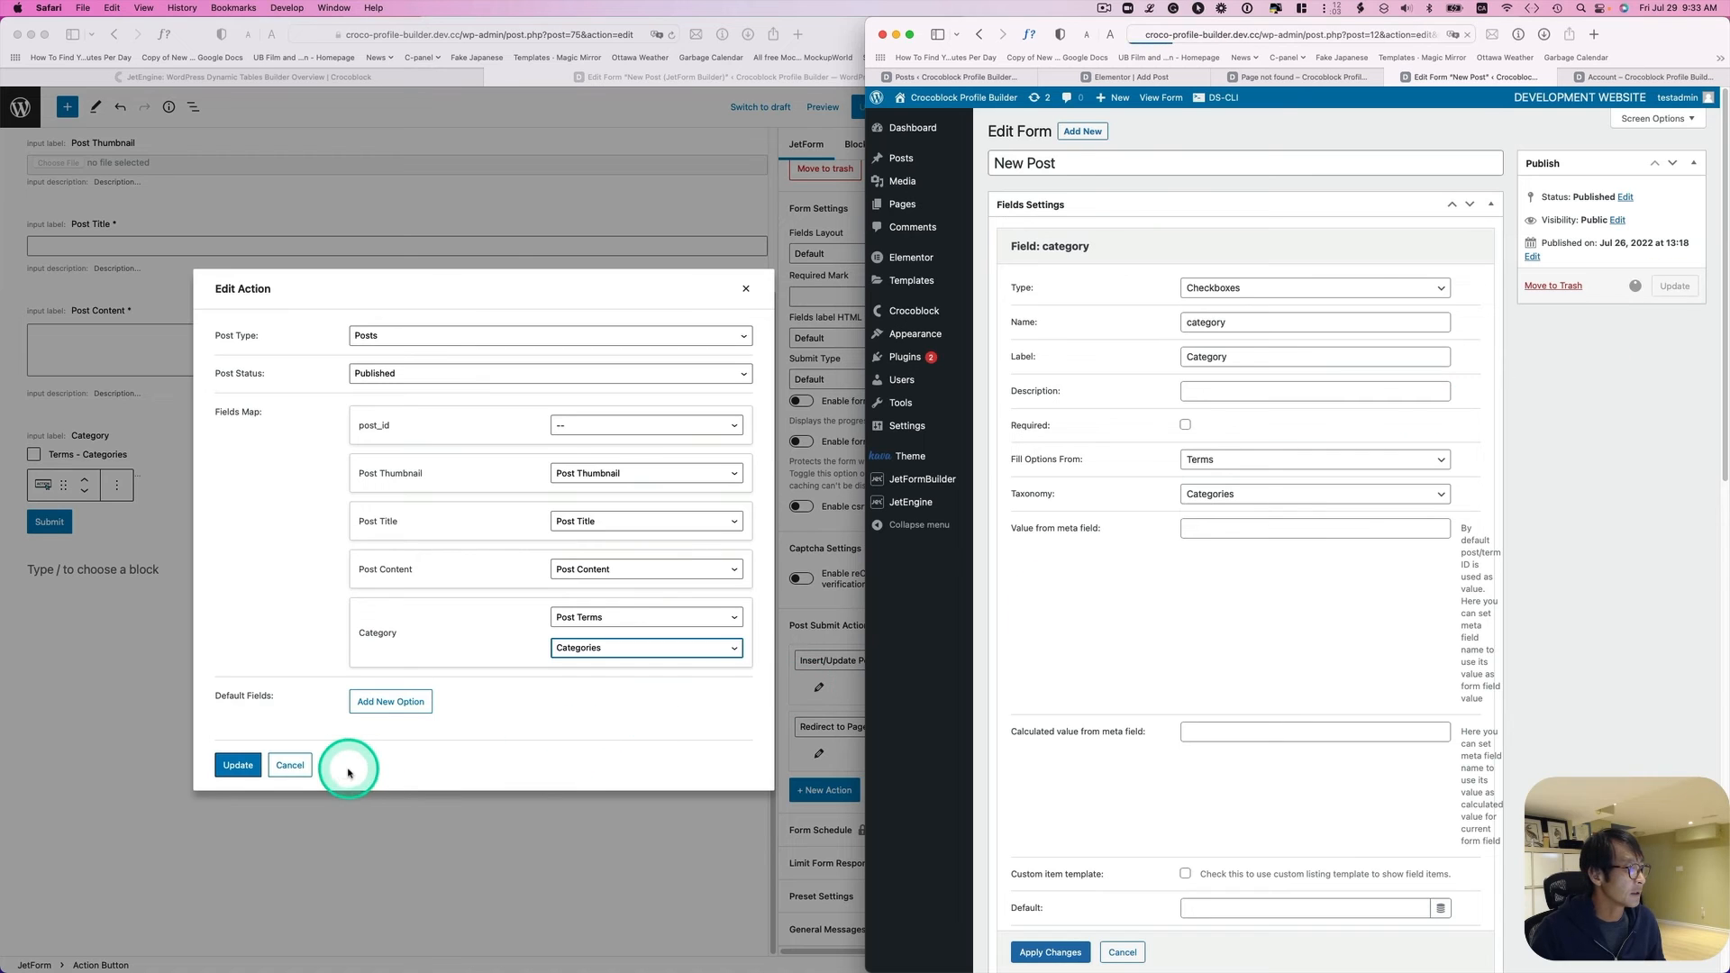
Step: Save the JetFormBuilder Insert/Update Post action's field mapping and update the form
{"action": "left_click", "coordinate": [338, 771]}
{"action": "left_click", "coordinate": [252, 767]}
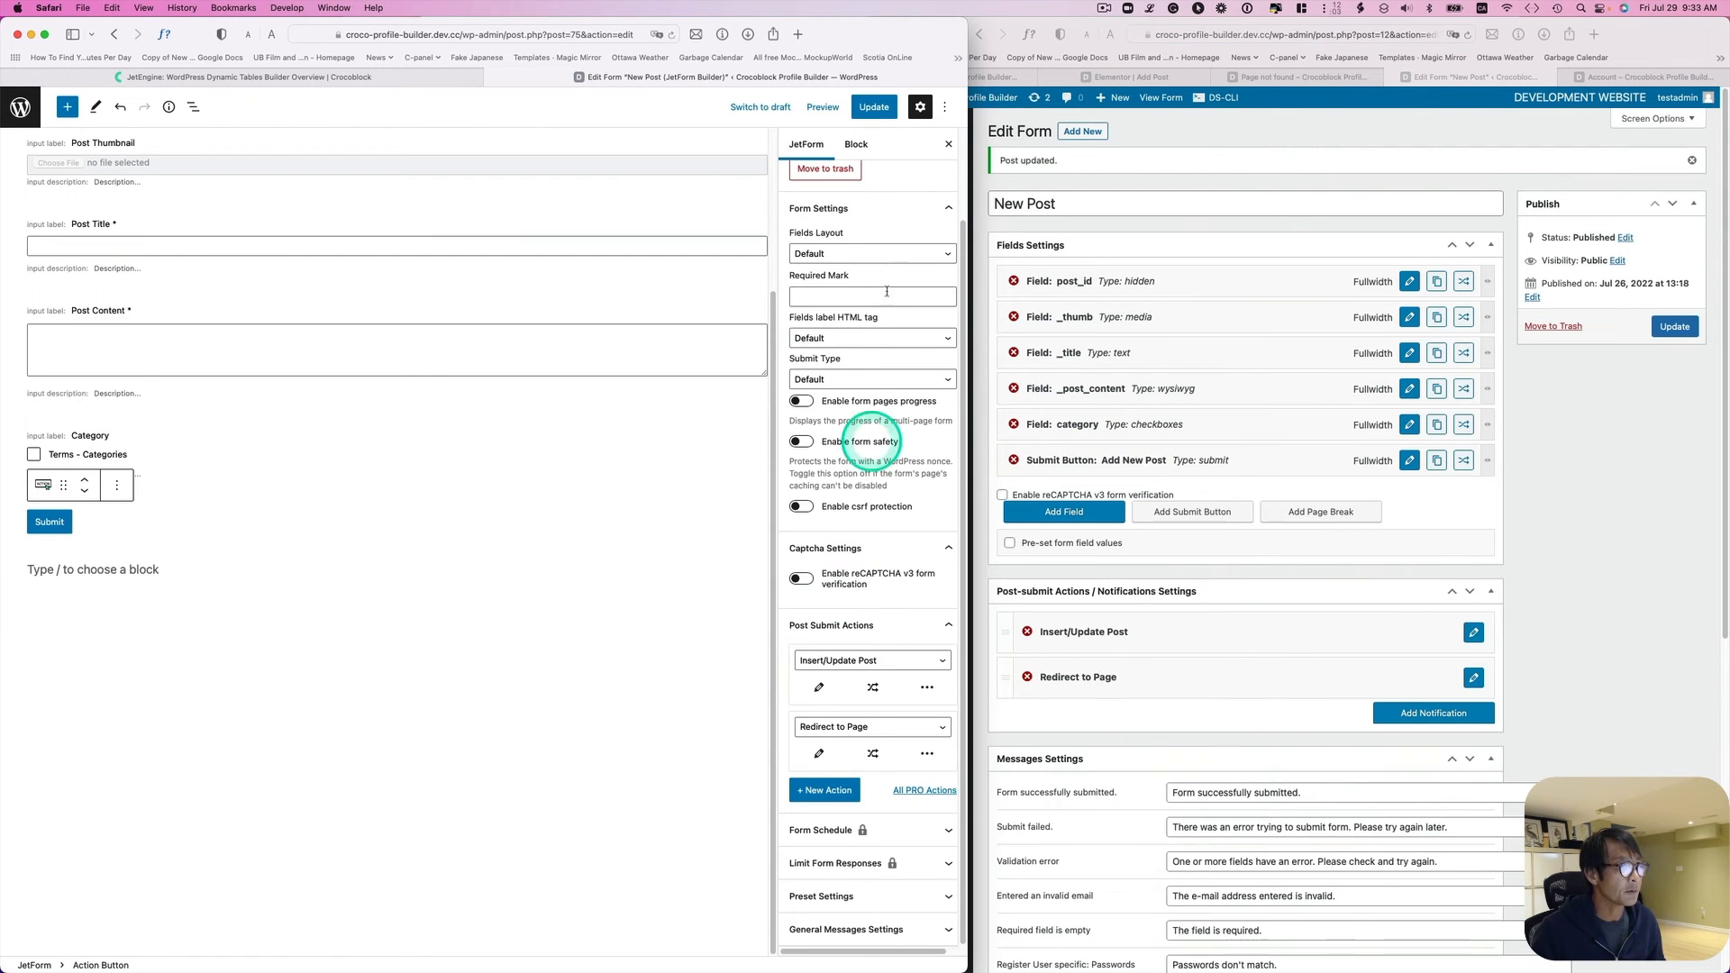
{"action": "left_click", "coordinate": [872, 107]}
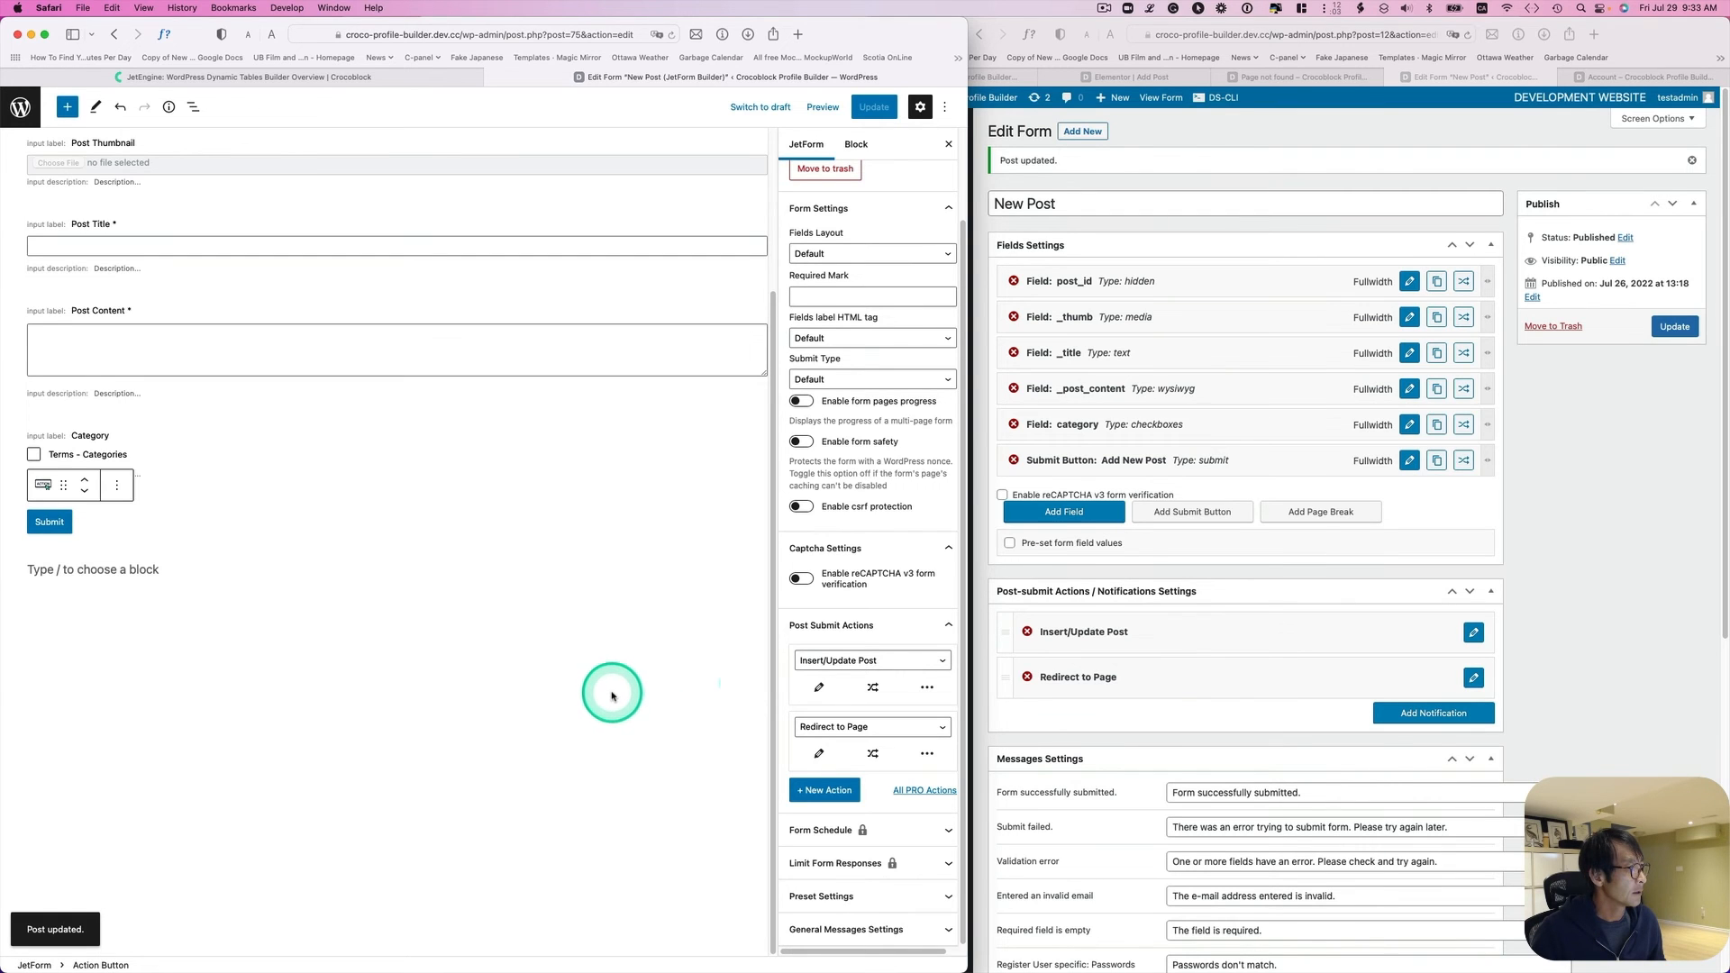
{"action": "scroll", "coordinate": [612, 695], "scroll_direction": "up", "scroll_amount": 5}
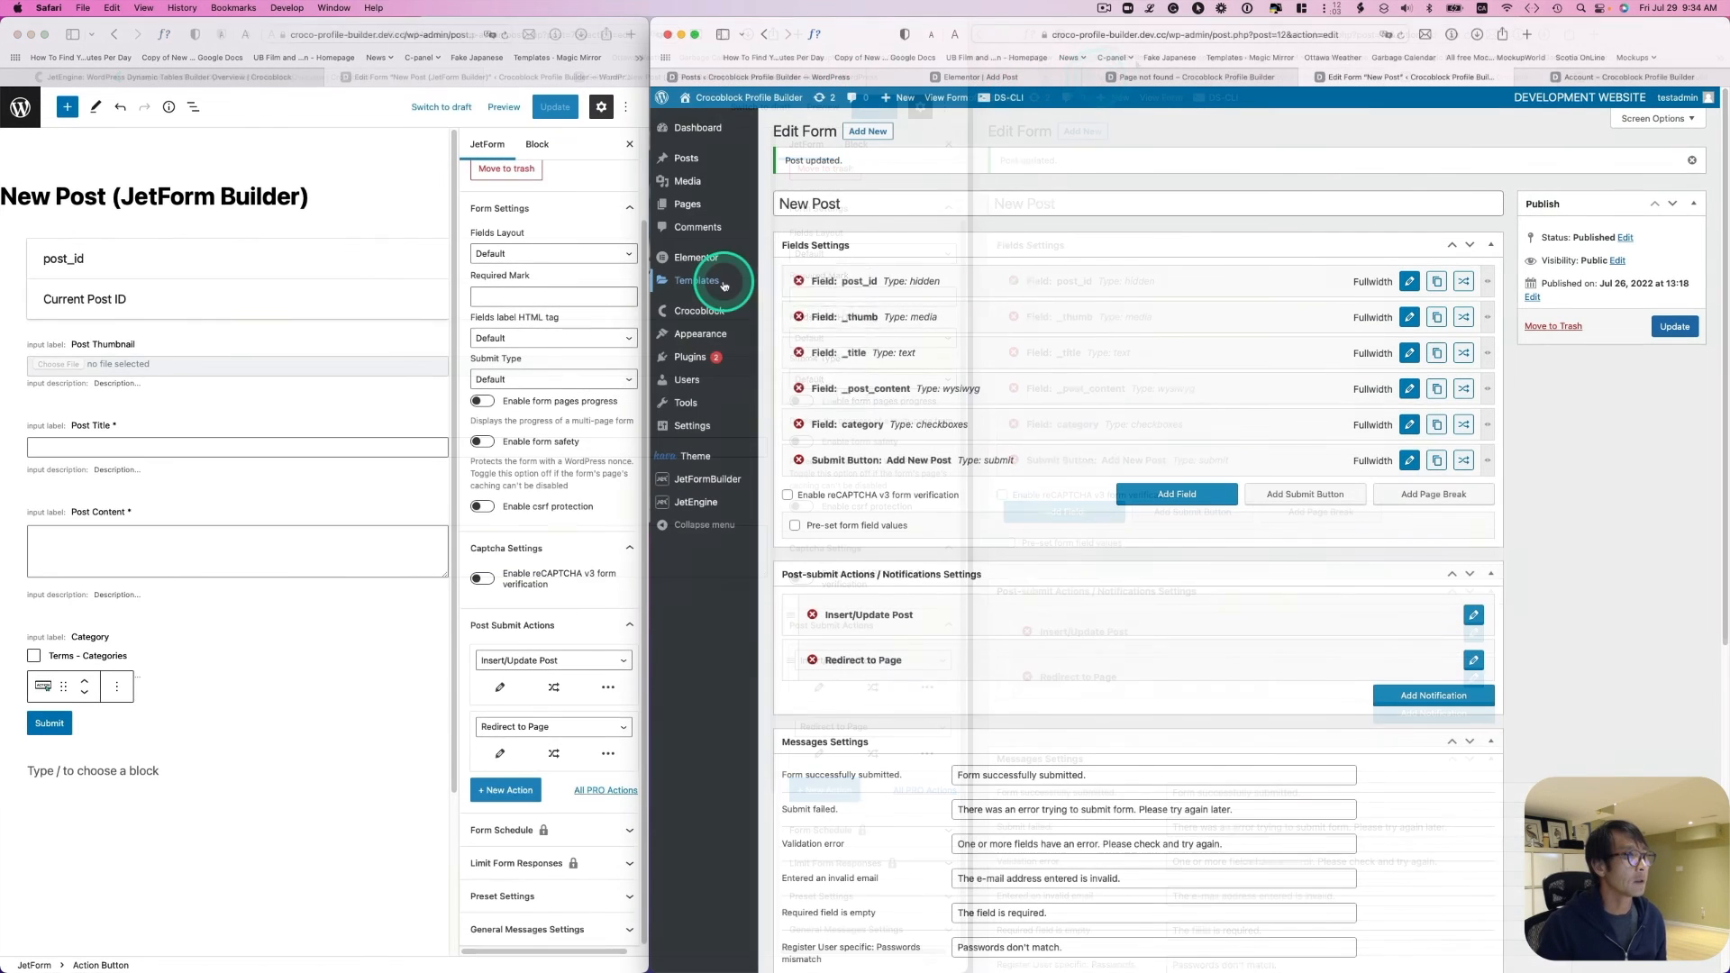
Step: Open the Add Post saved template in Elementor and select its form widget
{"action": "mouse_move", "coordinate": [724, 283]}
{"action": "left_click", "coordinate": [793, 287]}
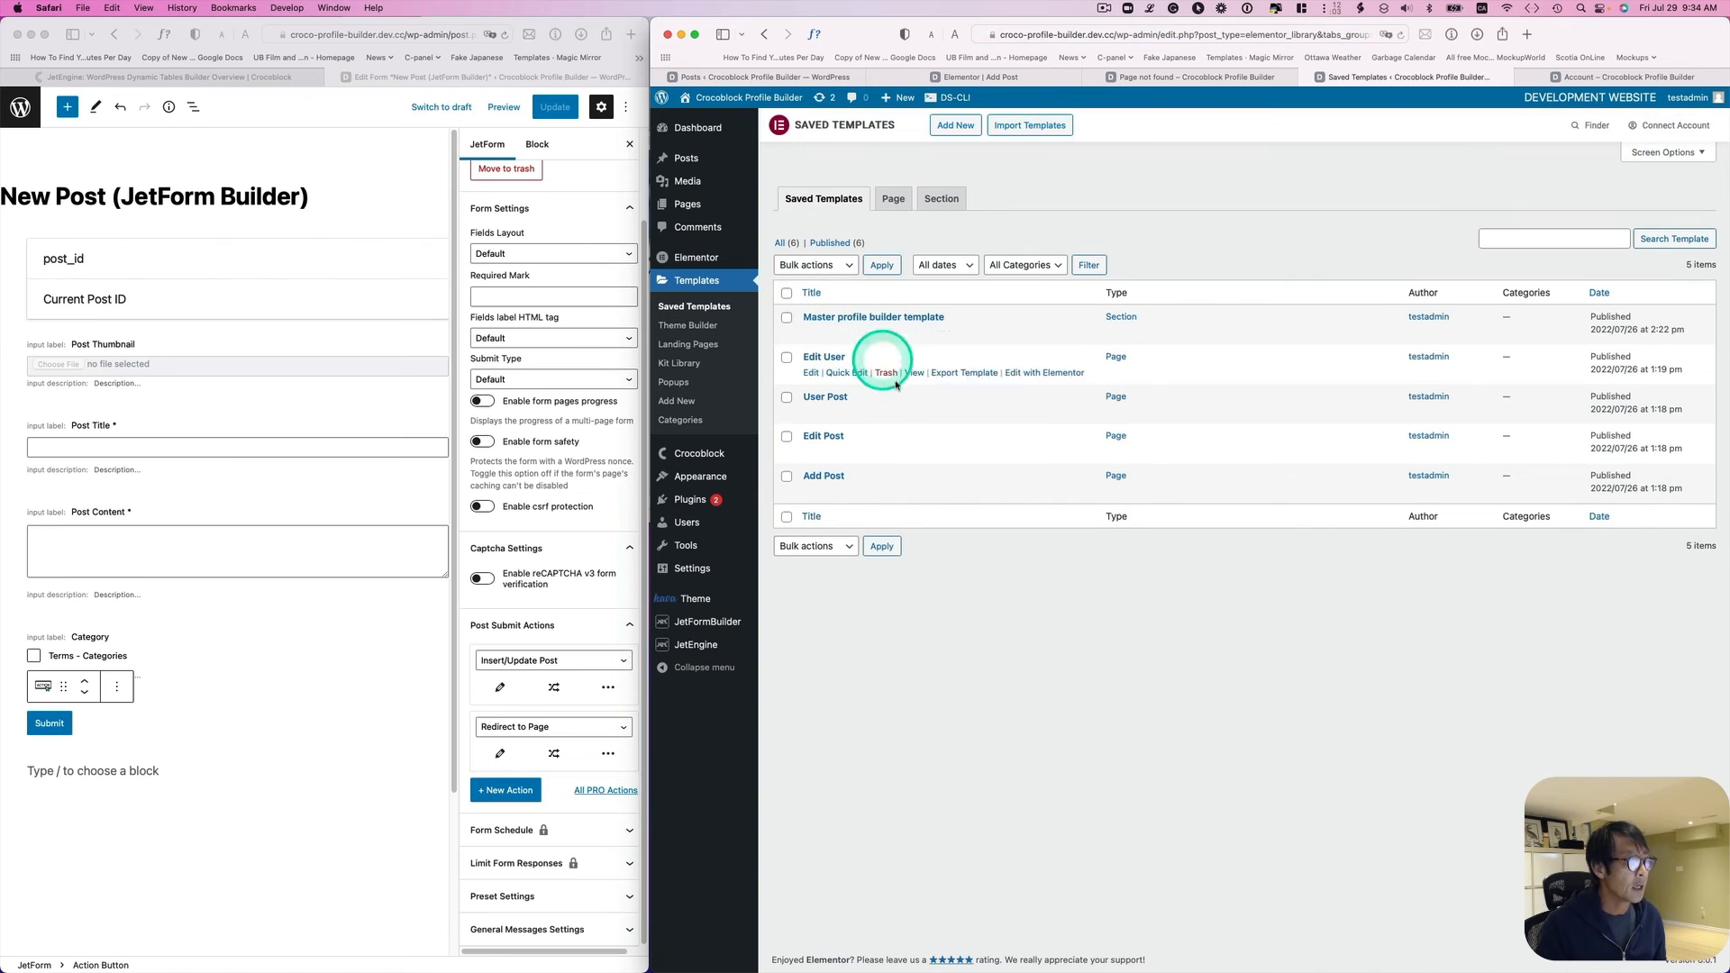
{"action": "mouse_move", "coordinate": [811, 483]}
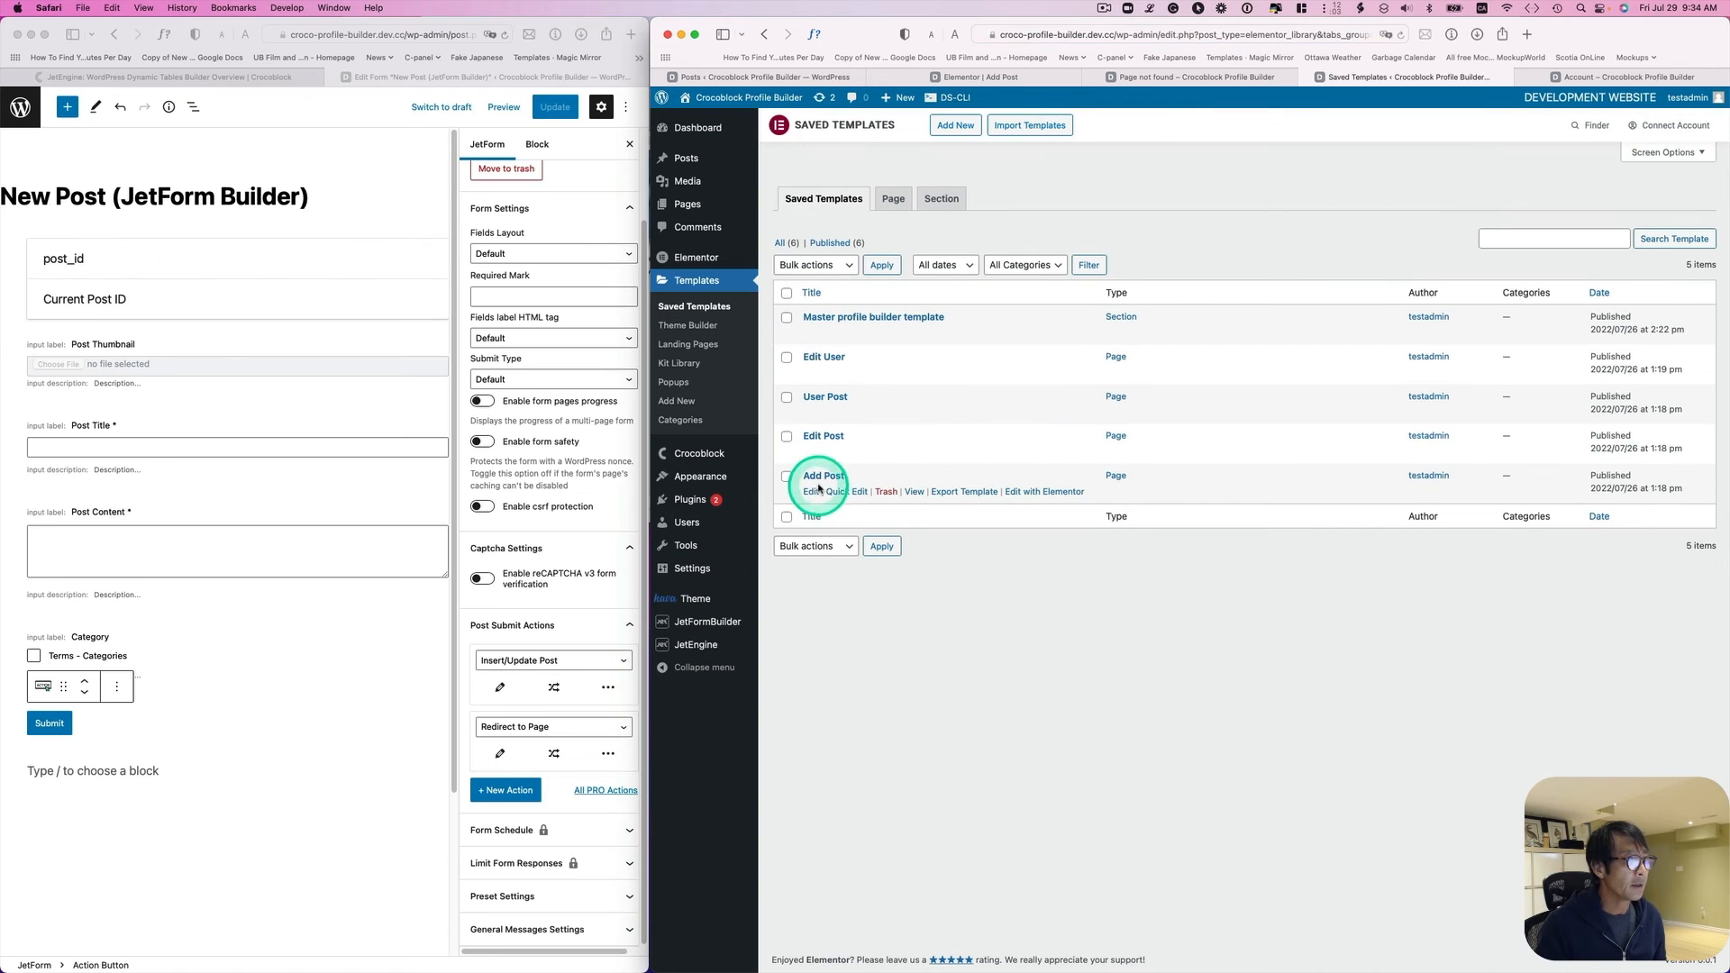
{"action": "left_click", "coordinate": [1037, 495]}
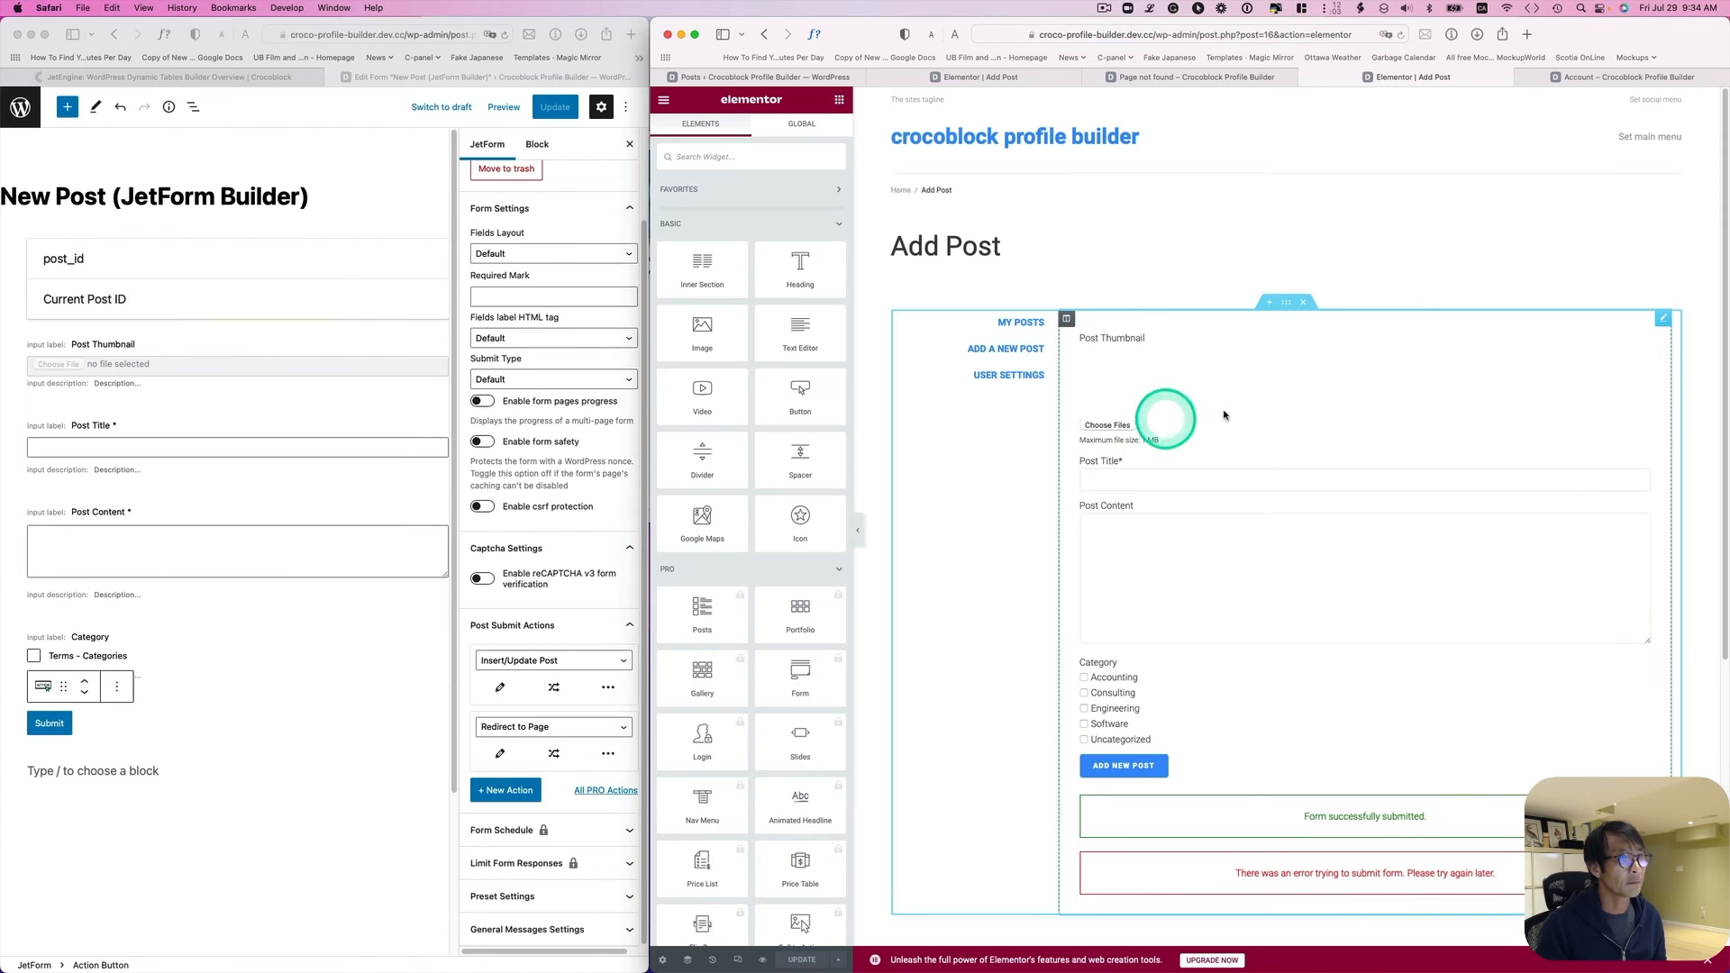
{"action": "left_click", "coordinate": [1682, 334]}
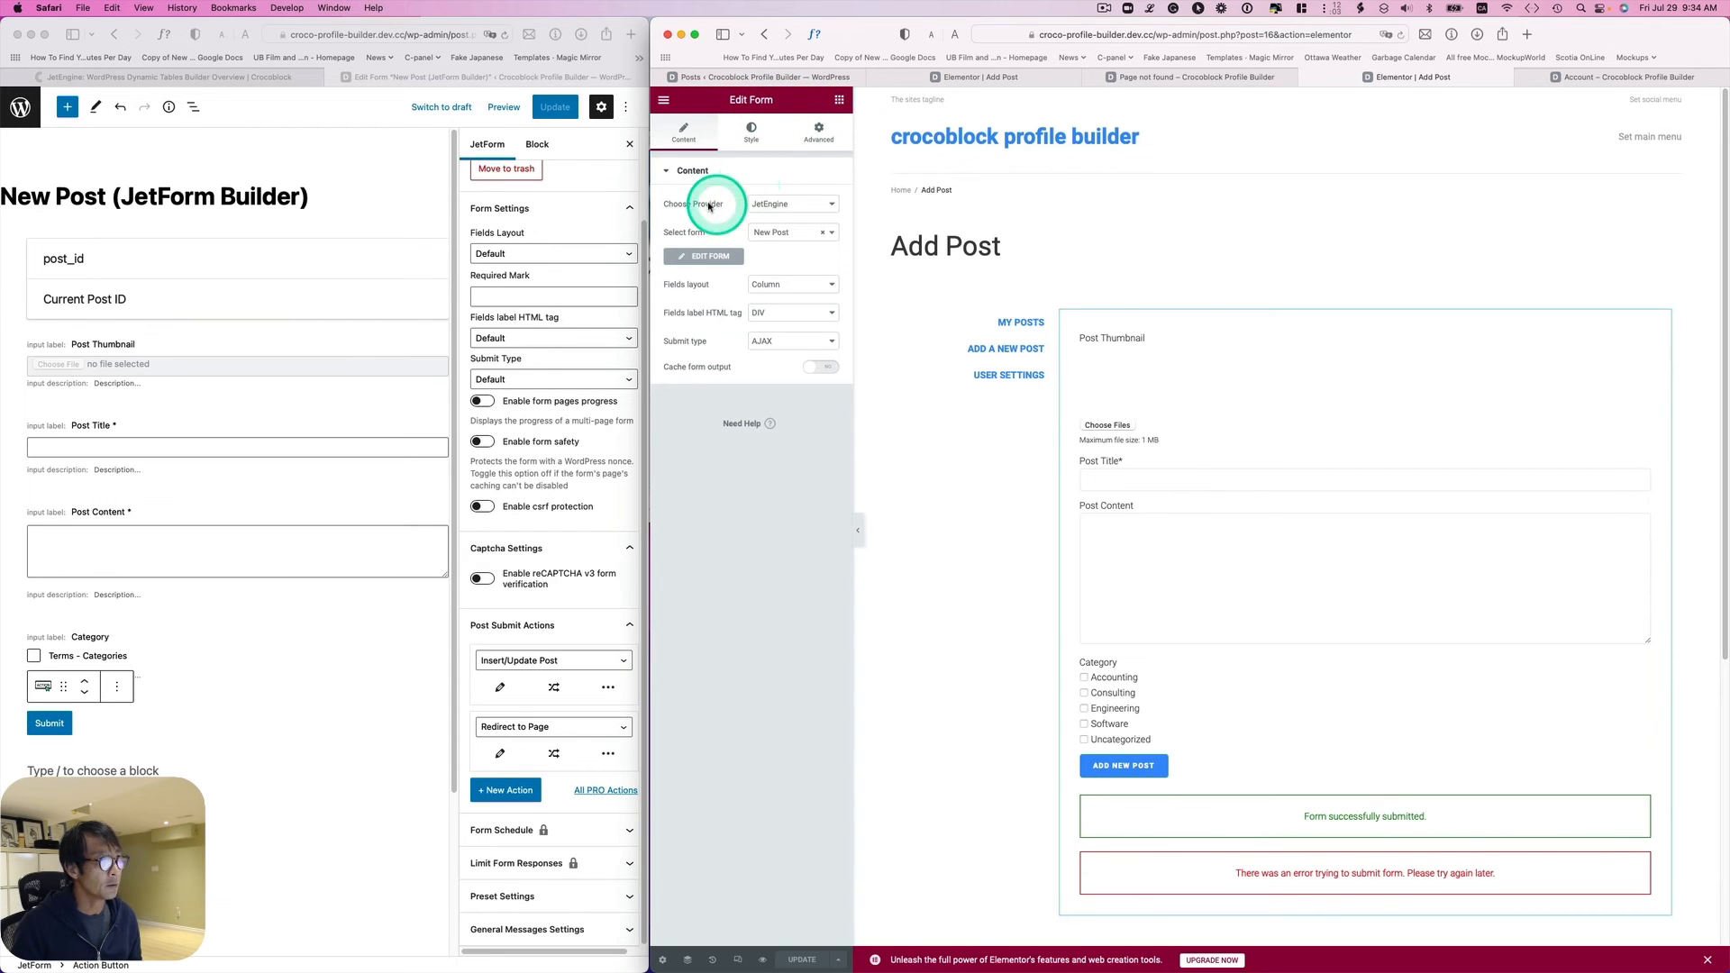
Step: Set the form widget's provider to JetFormBuilder and its form to New Post (JetForm Builder)
{"action": "left_click", "coordinate": [805, 205]}
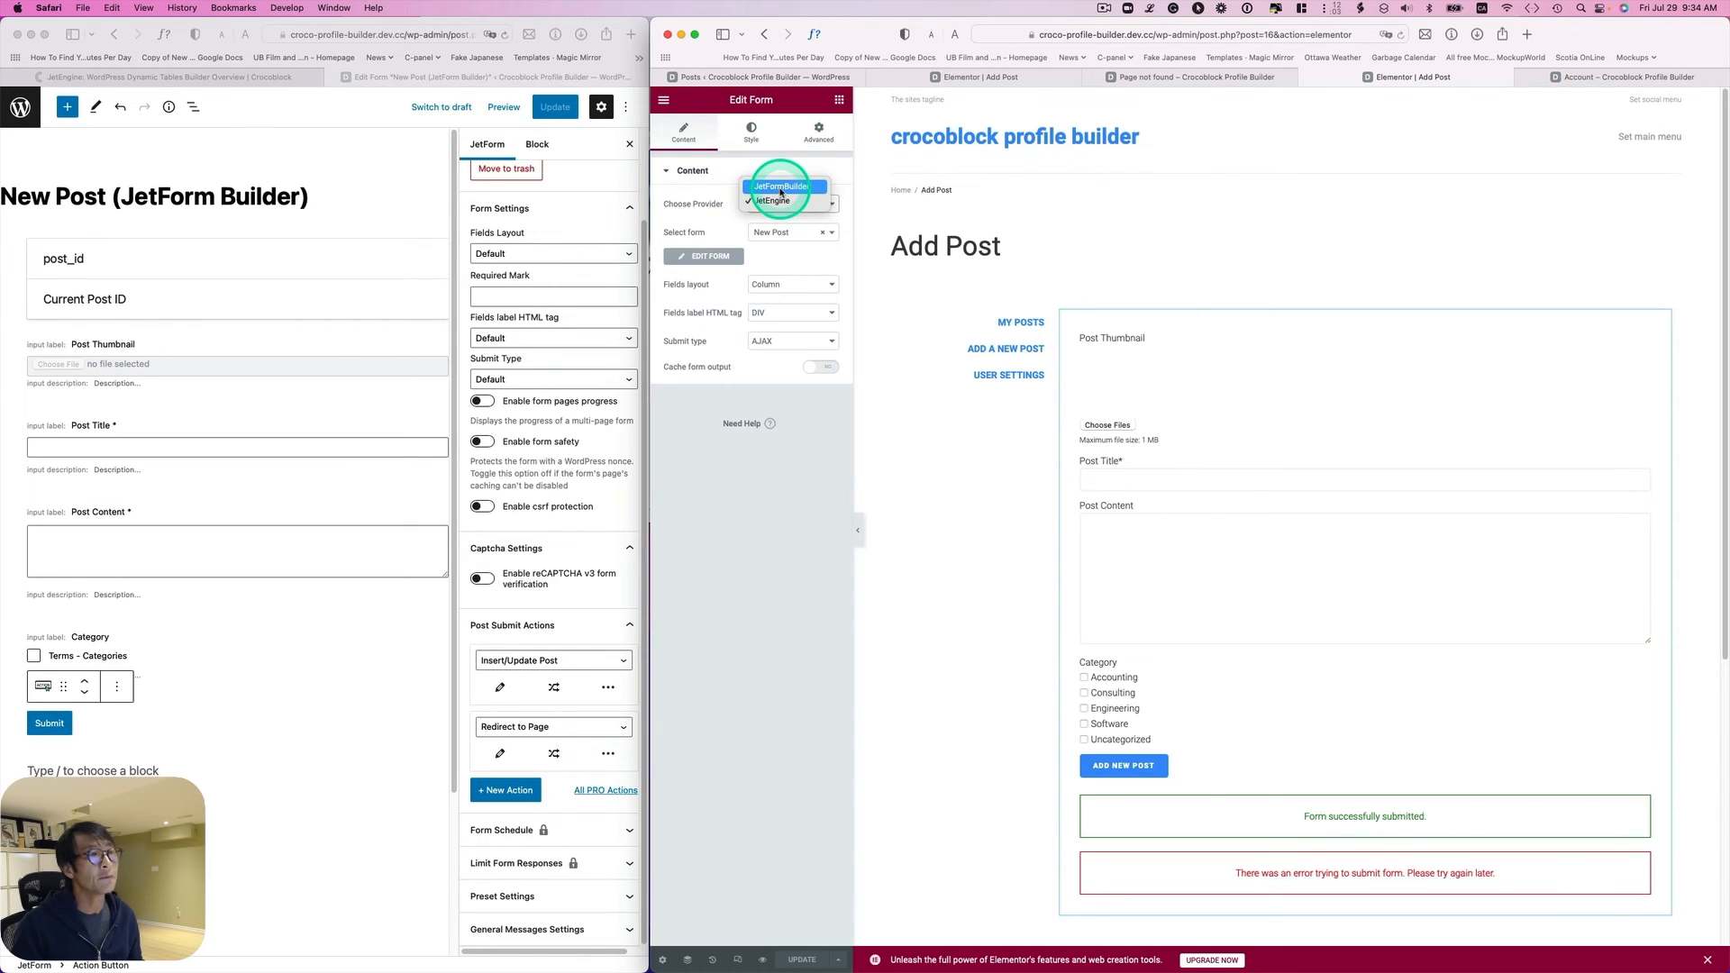
{"action": "left_click", "coordinate": [780, 187]}
{"action": "left_click", "coordinate": [825, 233]}
{"action": "type", "text": "New post"}
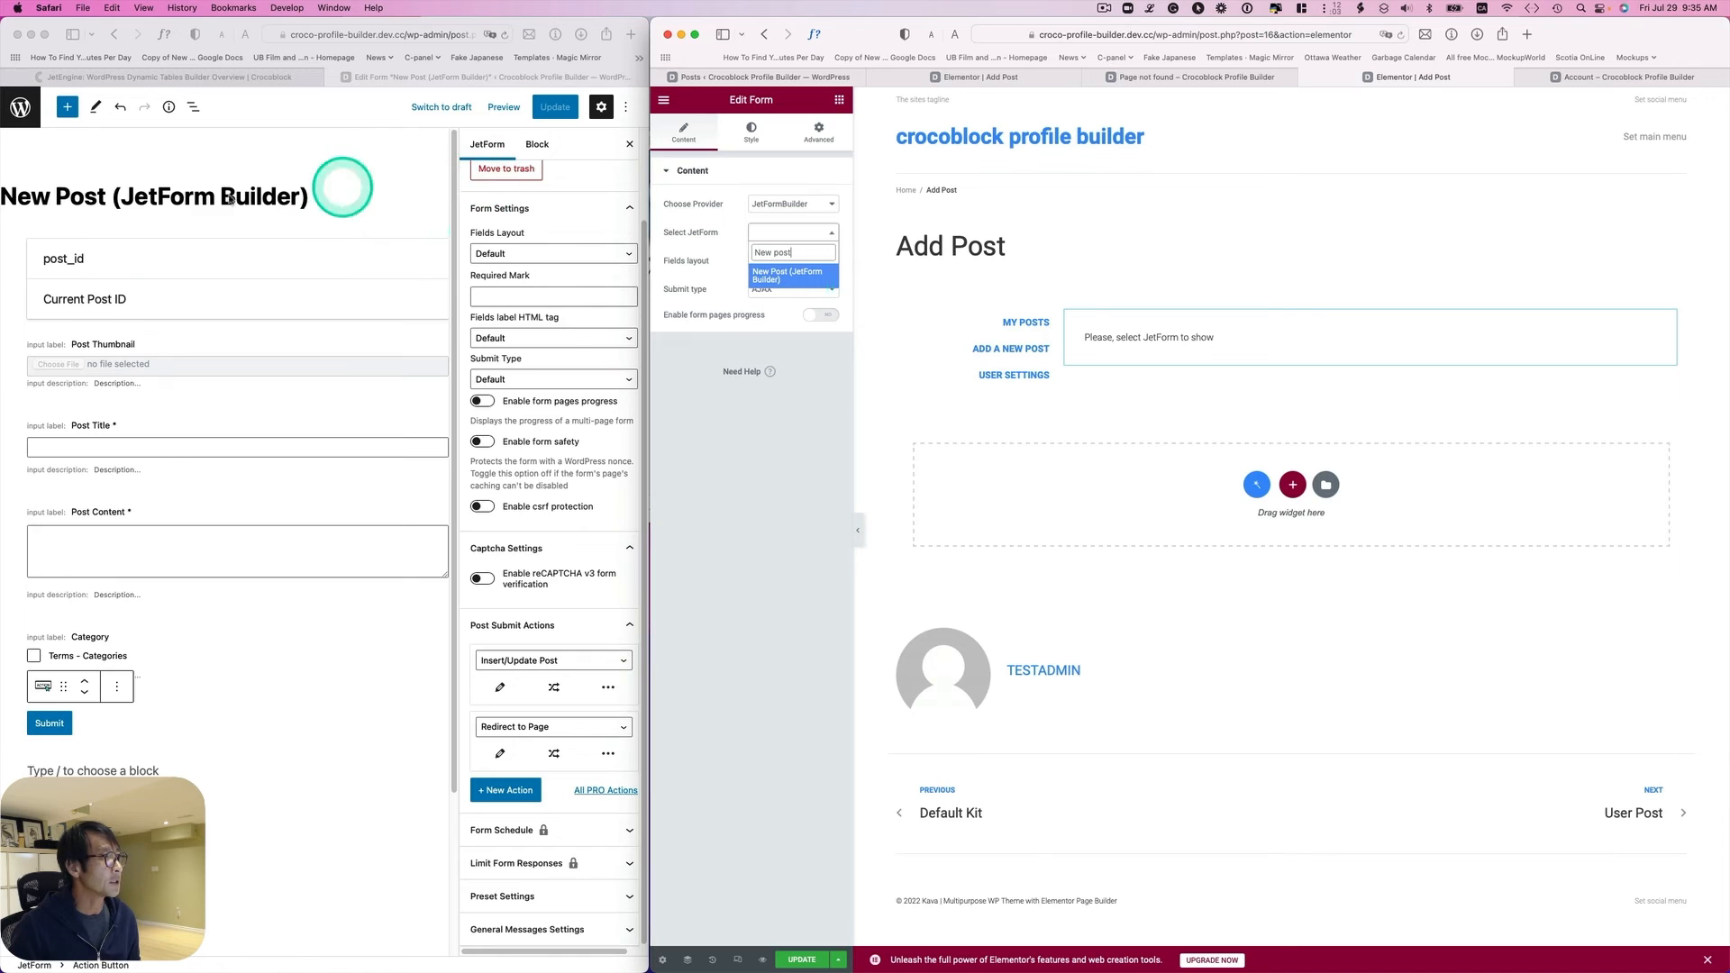
{"action": "left_click", "coordinate": [790, 274]}
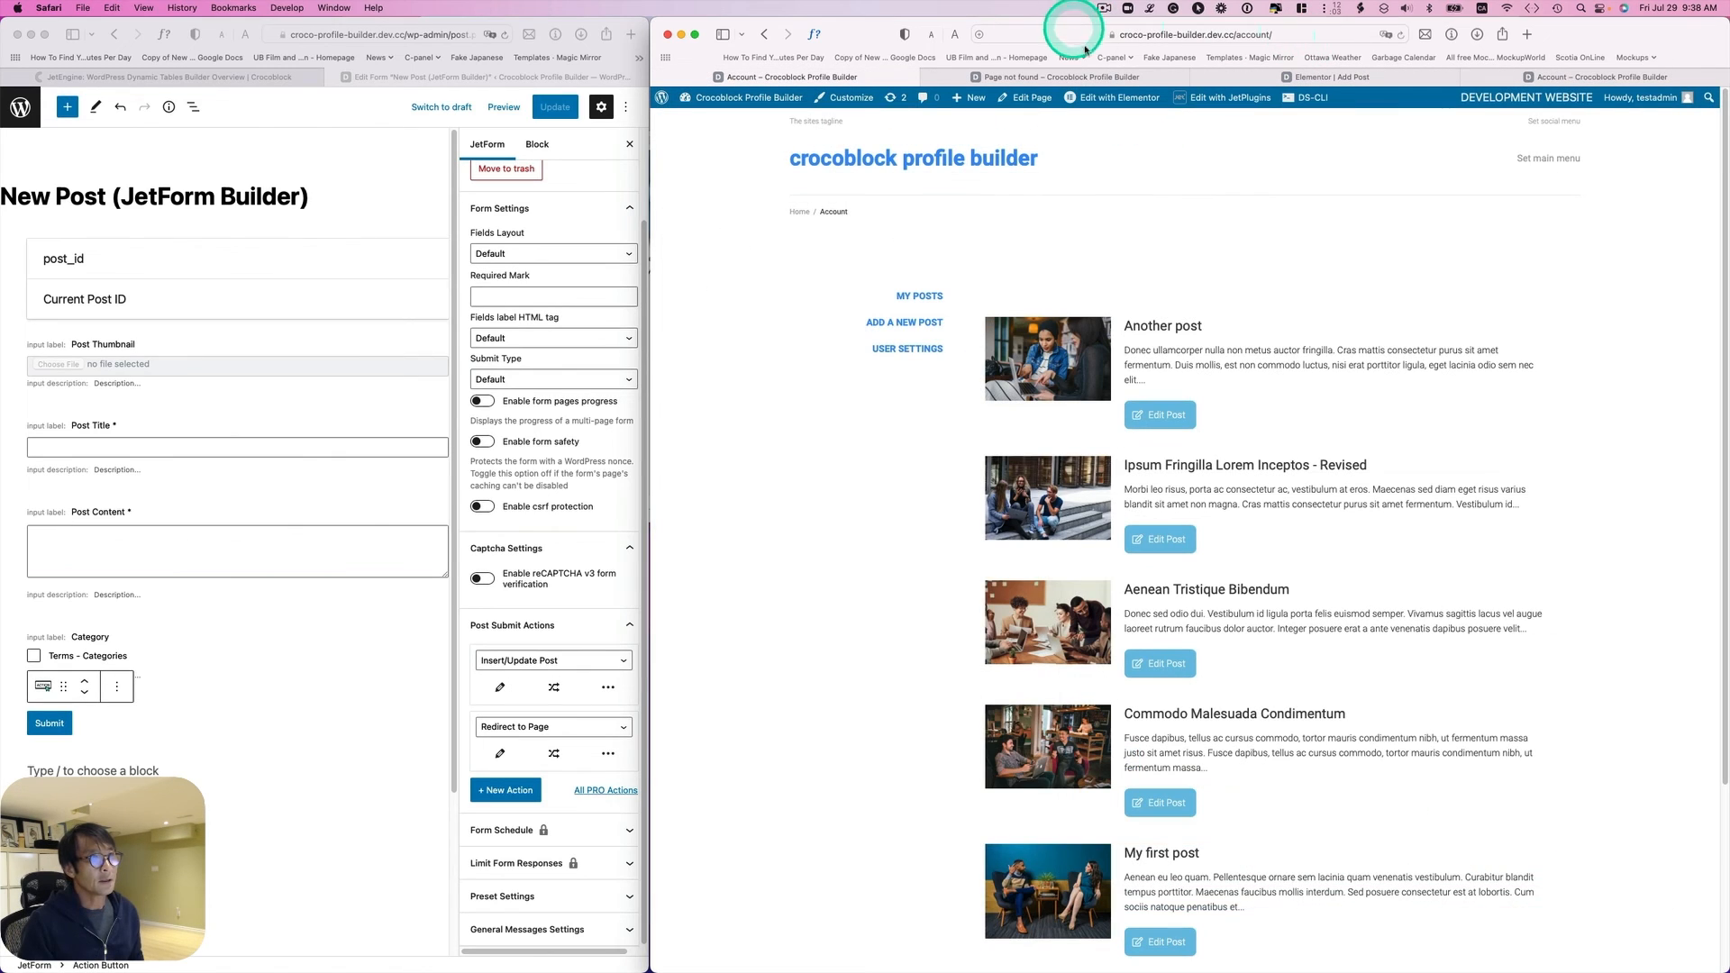
Step: On the account's Add a New Post page, upload pexels-mentatdgt-2173508.jpg as the post thumbnail
{"action": "left_click", "coordinate": [1286, 245]}
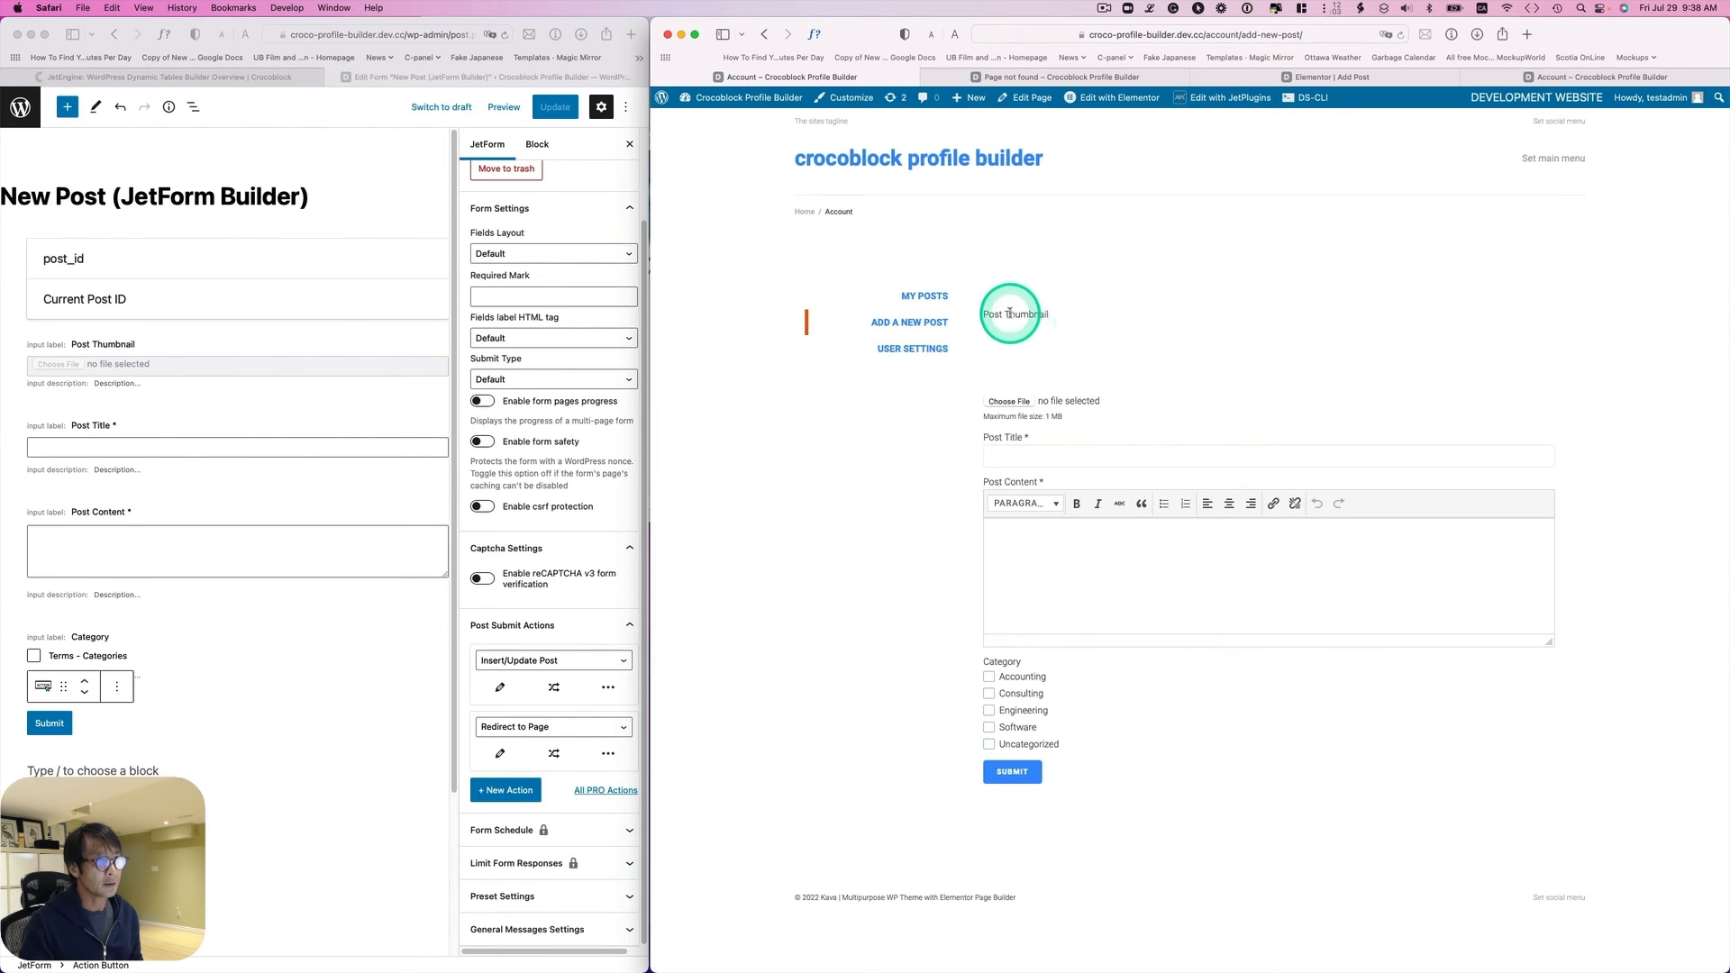
{"action": "left_click", "coordinate": [1008, 401]}
{"action": "left_click", "coordinate": [1050, 462]}
{"action": "left_click", "coordinate": [1607, 676]}
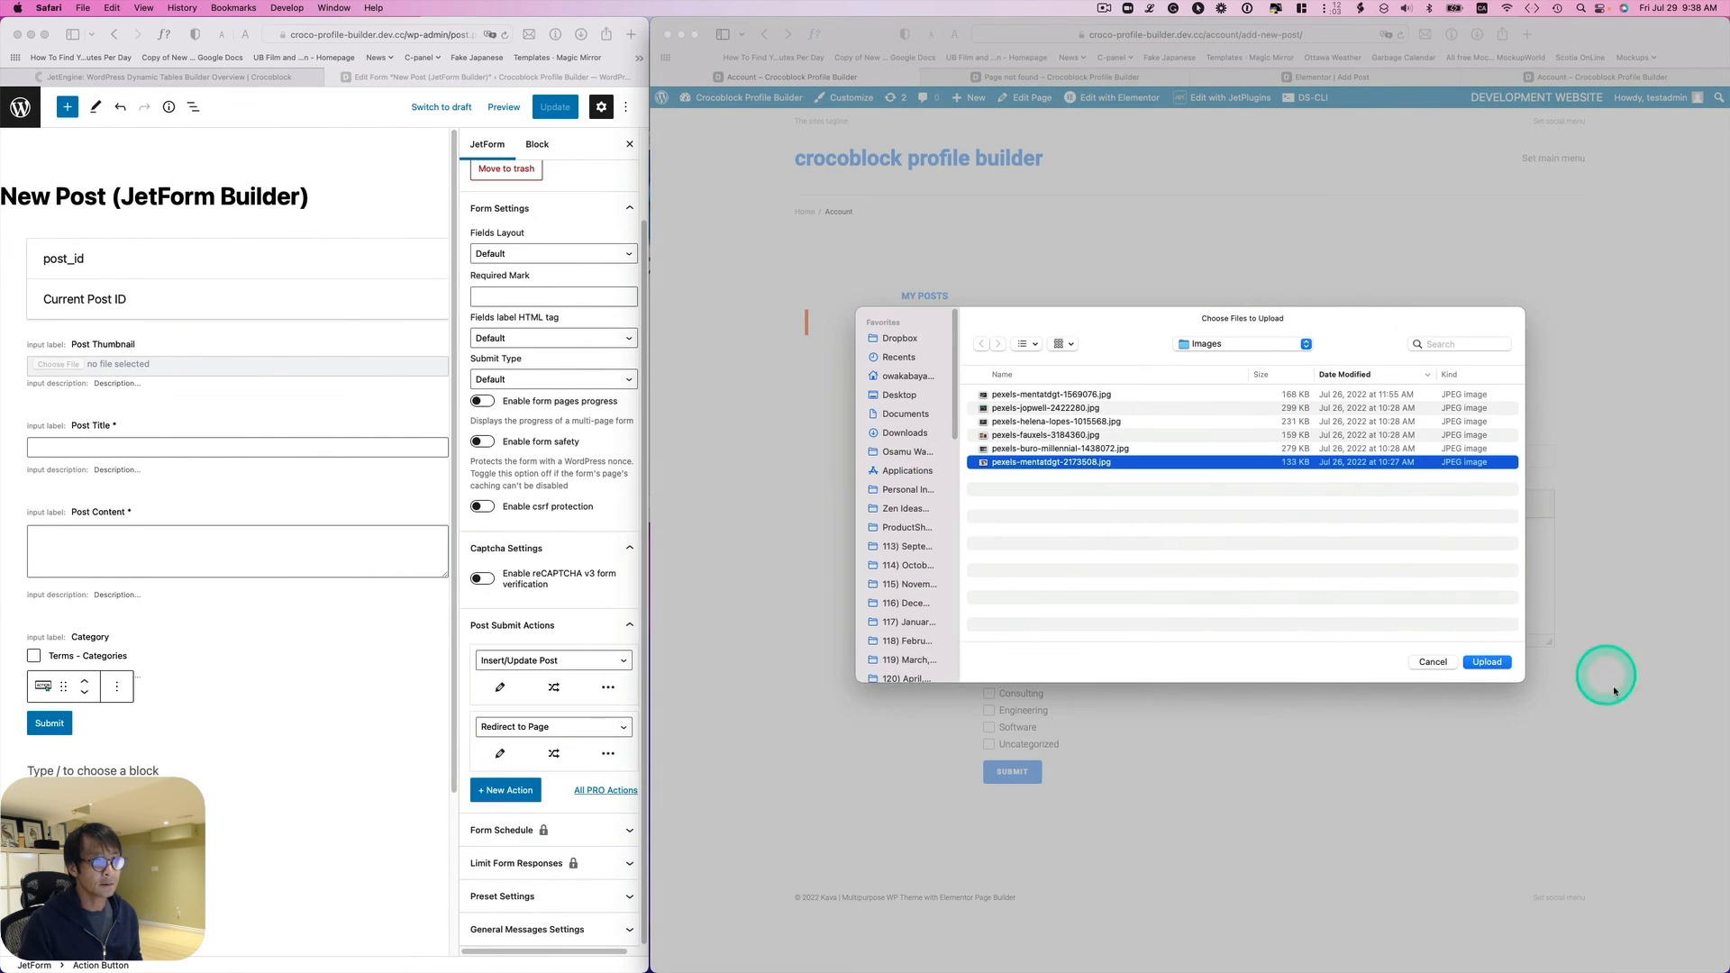
{"action": "left_click", "coordinate": [1491, 661]}
Step: Title the post New workshop, fill its content with lorem ipsum text, choose the Consulting category and submit the form
{"action": "left_click", "coordinate": [1037, 461]}
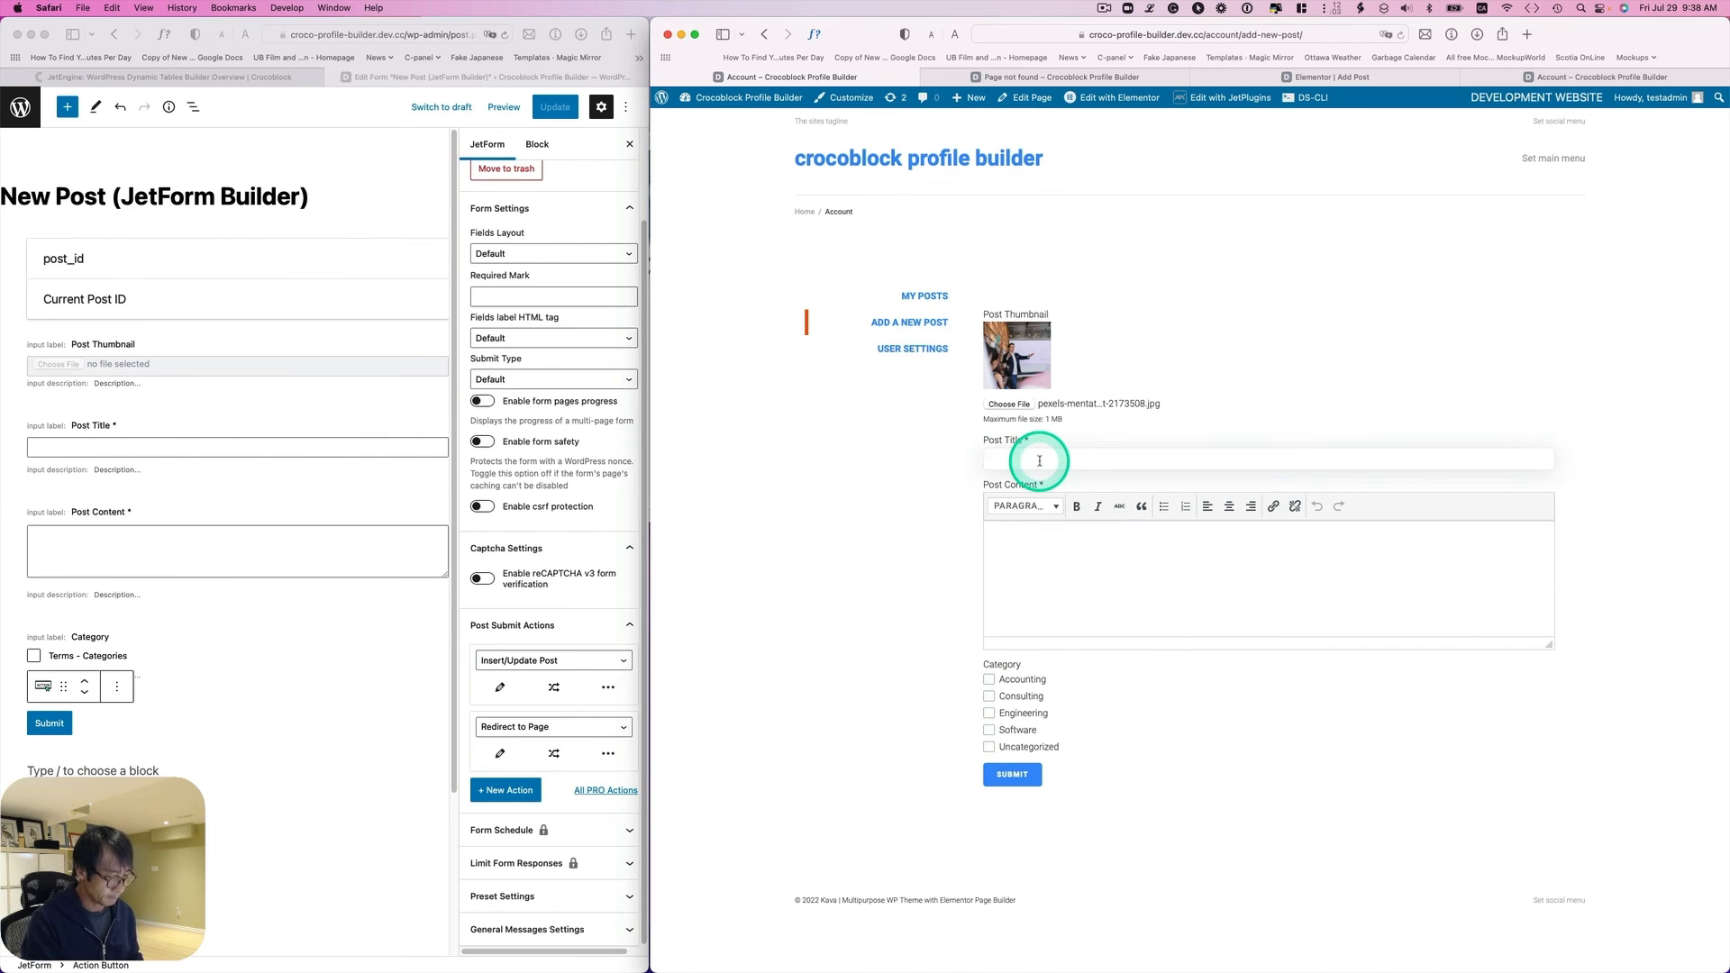
{"action": "left_click", "coordinate": [1151, 9]}
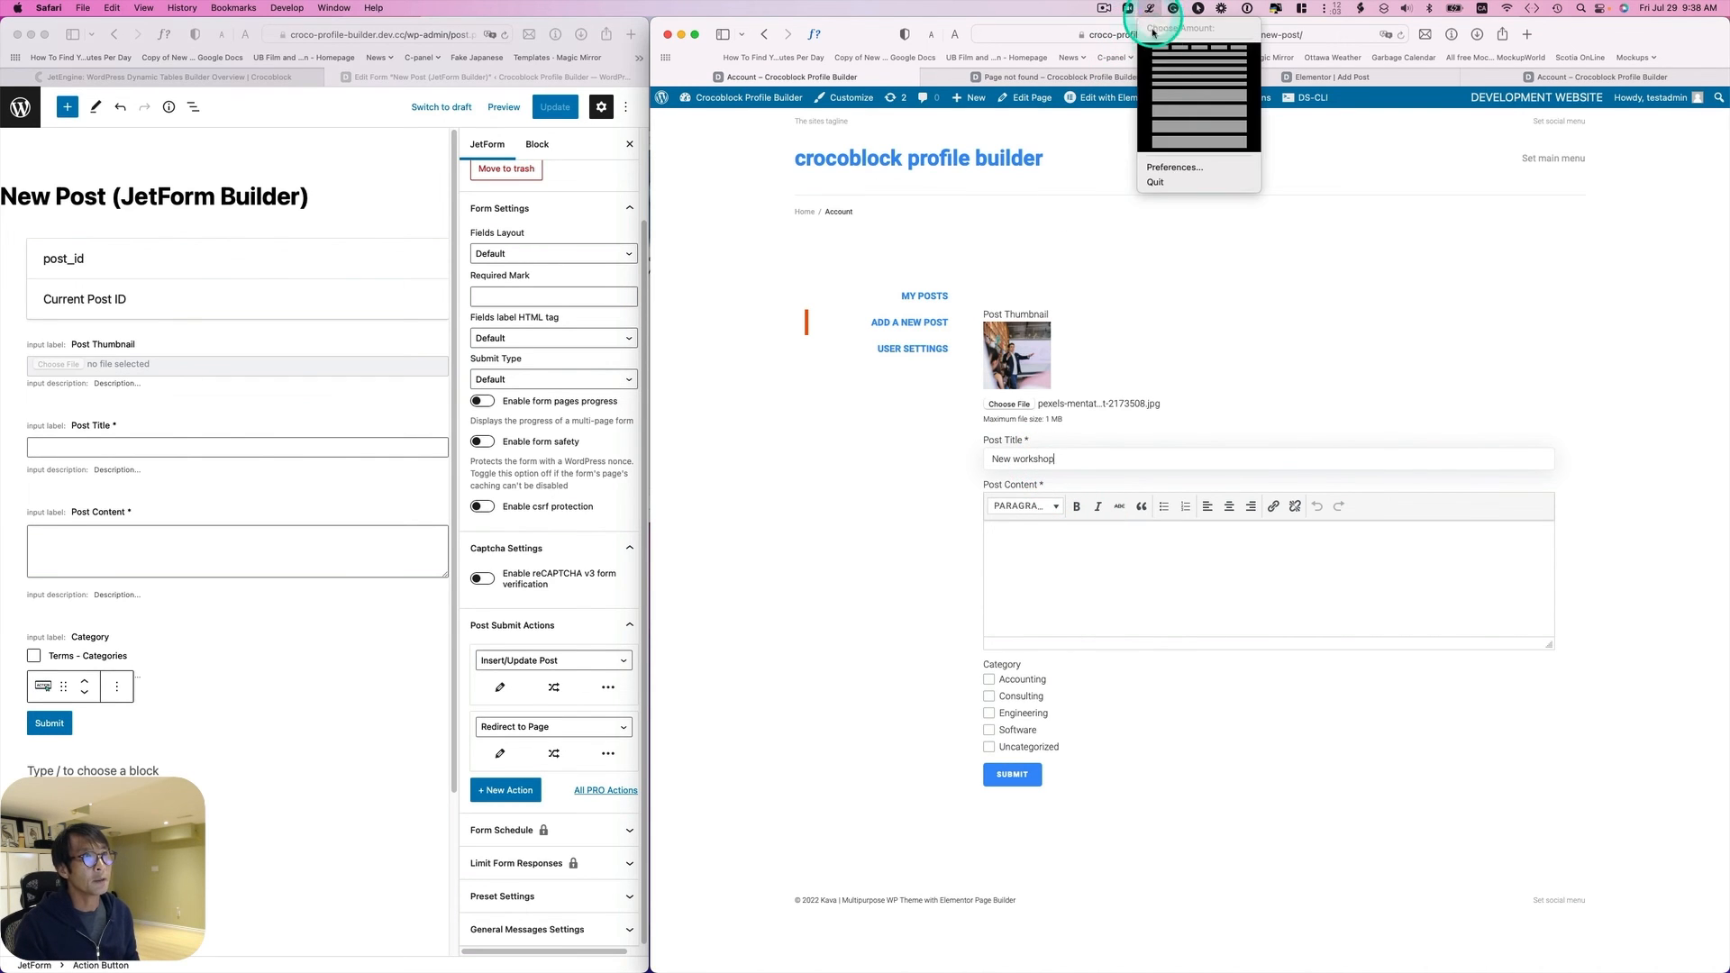
{"action": "left_click", "coordinate": [1207, 114]}
{"action": "left_click", "coordinate": [1106, 547]}
{"action": "type", "text": "Aenean lacinia bibendum nulla sed consectetur. Cum sociis natoque penatibus et magnis dis parturient montes, nascetur ridiculus mus. Integer posuere erat a ante venenatis dapibus posuere velit aliquet. Vivamus sagittis lacus vel augue laoreet rutrum faucibus dolor auctor. Nulla vitae elit libero, a pharetra augue. Maecenas sed diam eget risus varius blandit sit amet non magna. Vivamus sagittis lacus vel augue laoreet rutrum faucibus dolor auctor. Cum sociis natoque penatibus et magnis dis parturient montes, nascetur ridiculus mus. Aenean lacinia bibendum nulla sed consectetur. Nulla vitae elit libero, a pharetra augue. Cum sociis natoque penatibus et magnis dis parturient montes, nascetur ridiculus mus. Maecenas faucibus mollis interdum."}
{"action": "left_click", "coordinate": [989, 696]}
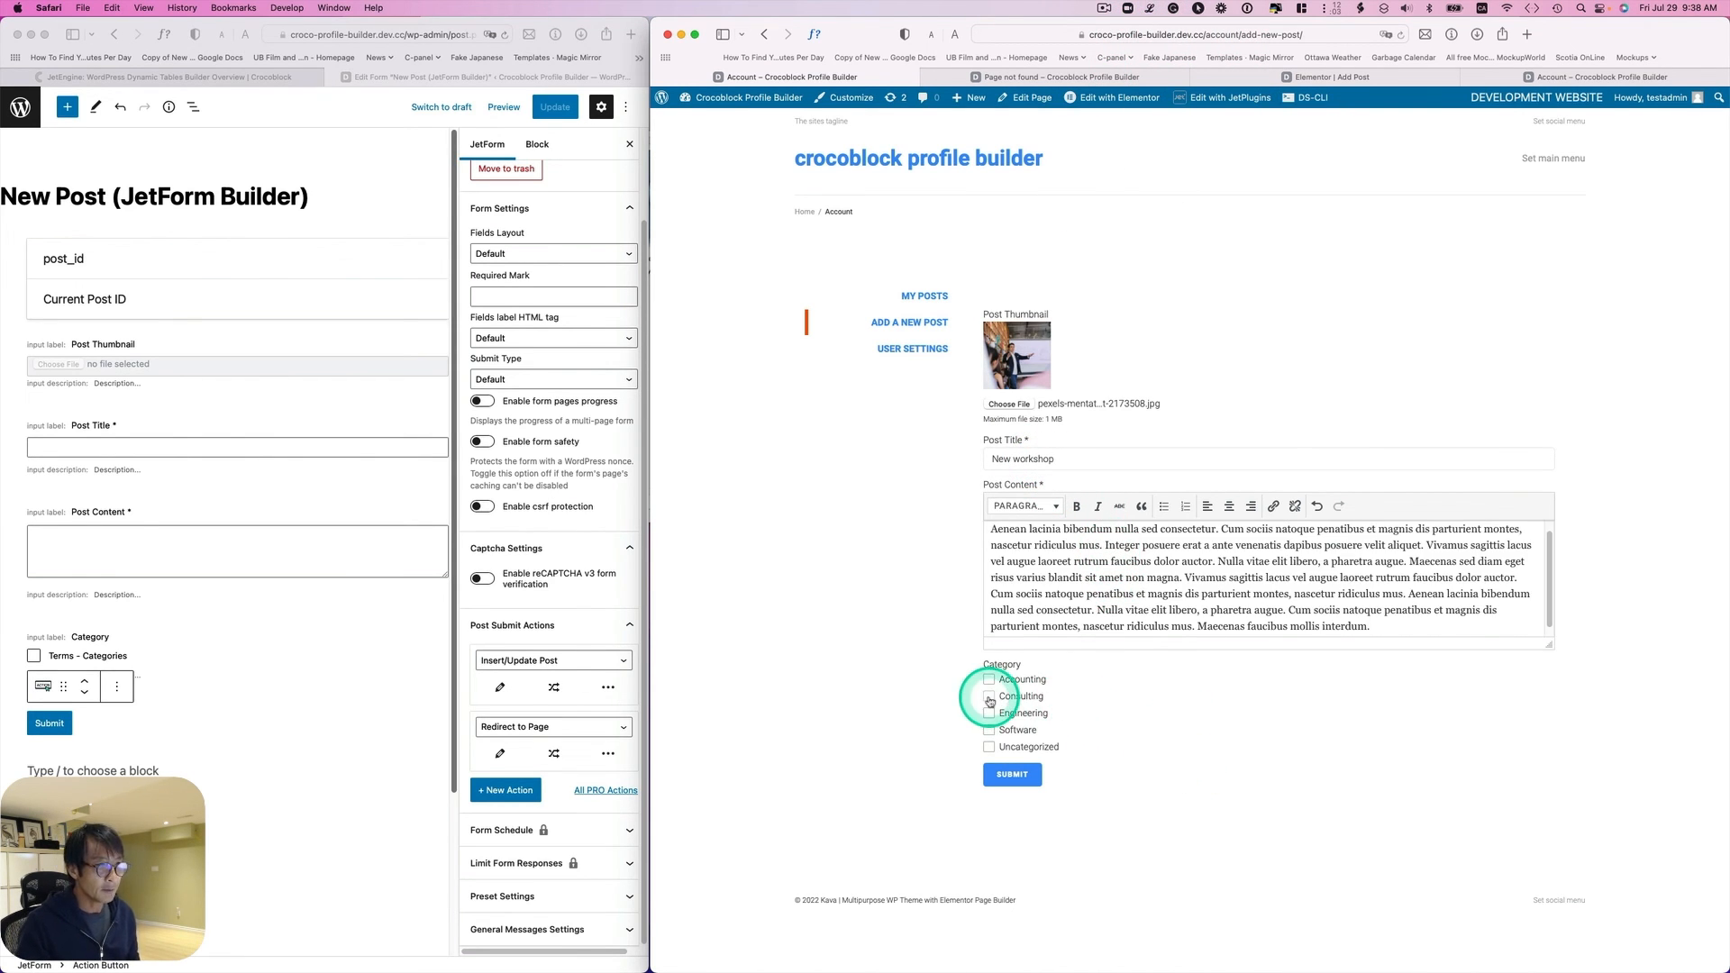
{"action": "left_click", "coordinate": [1011, 774]}
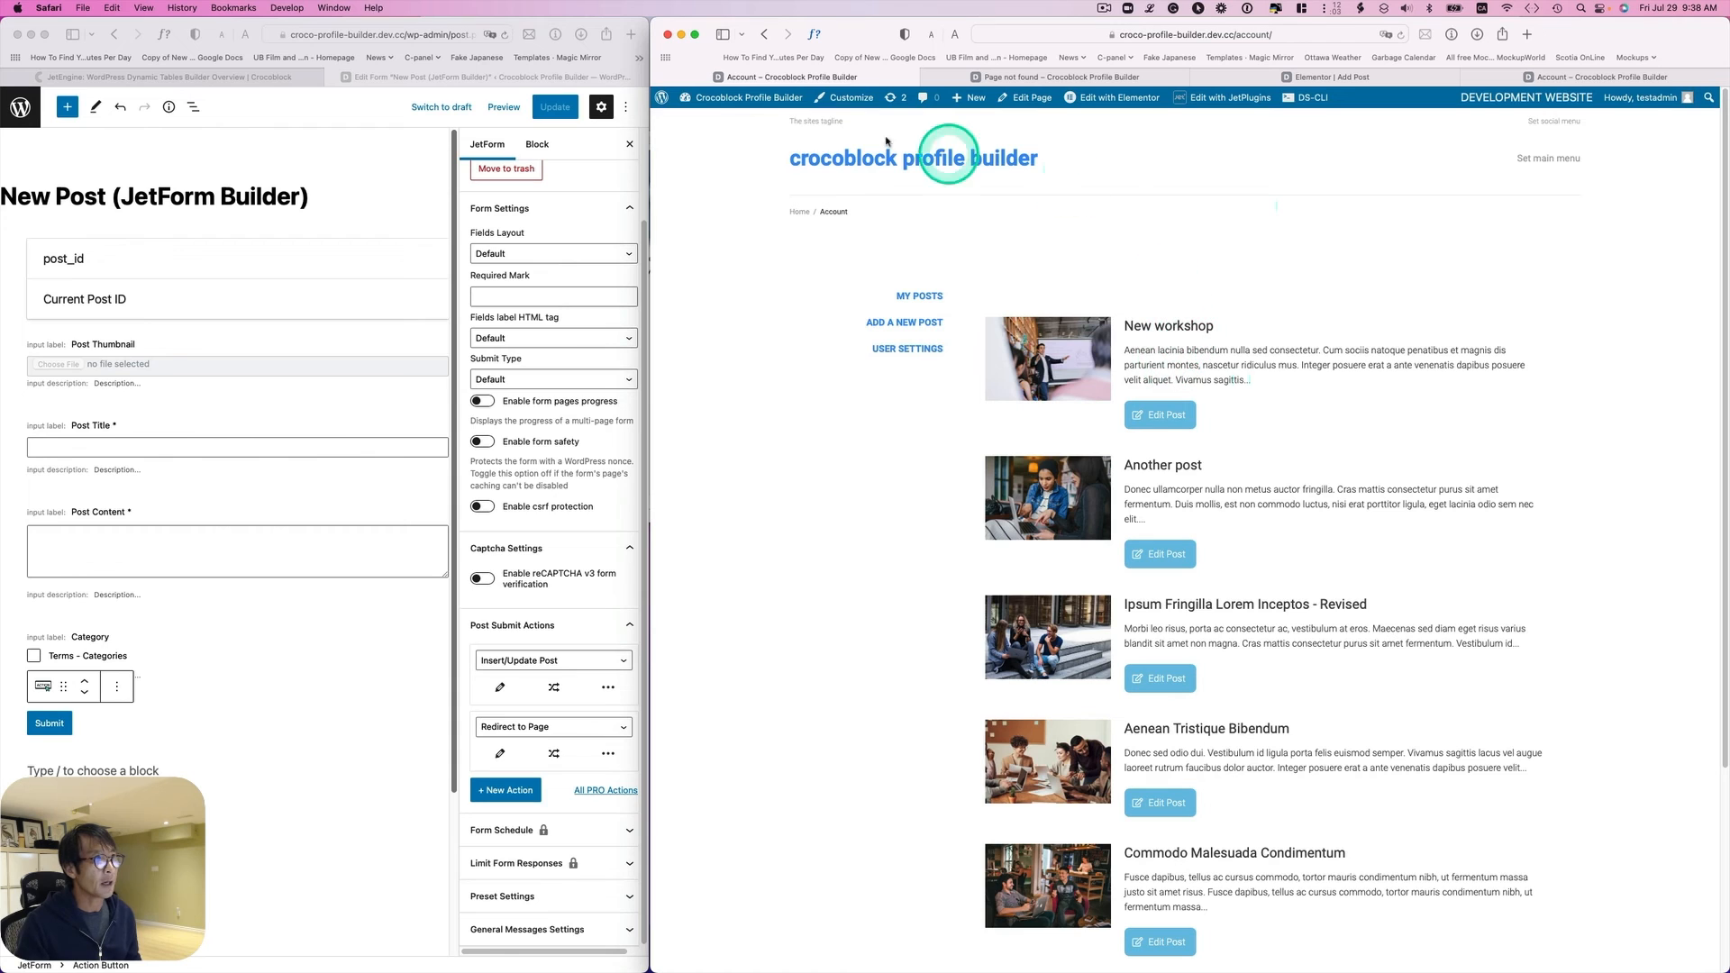
Step: Open the dashboard's list of all posts and check the New workshop entry and its category
{"action": "mouse_move", "coordinate": [748, 97]}
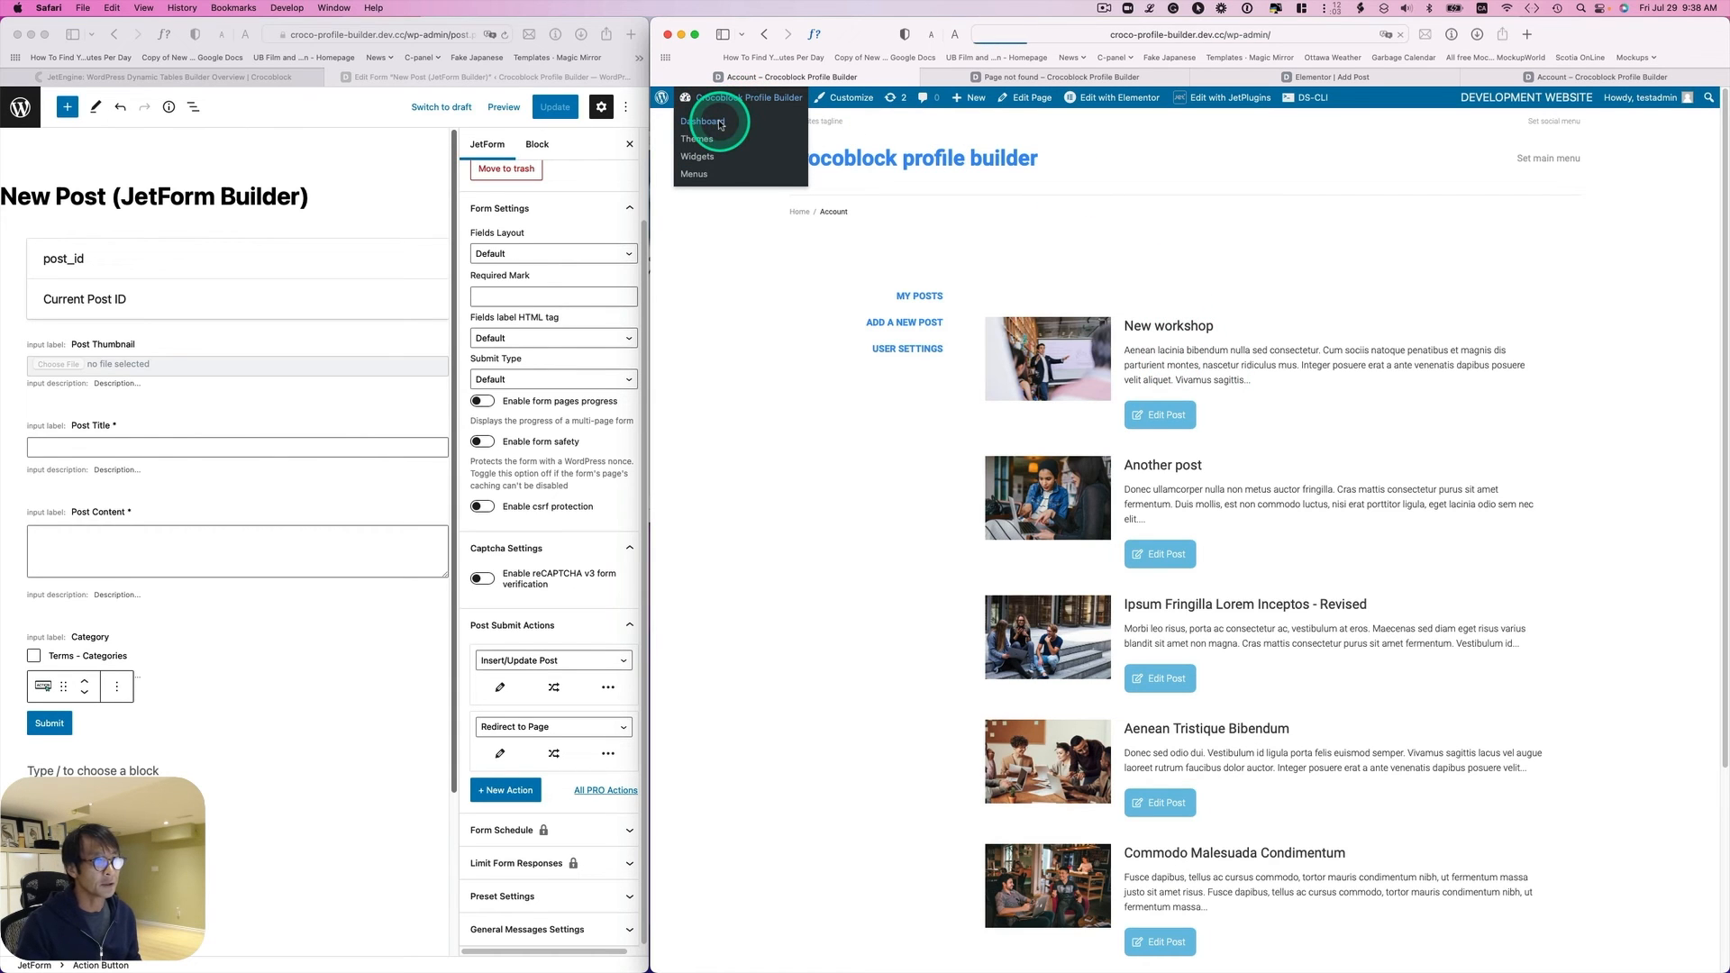
{"action": "left_click", "coordinate": [721, 125]}
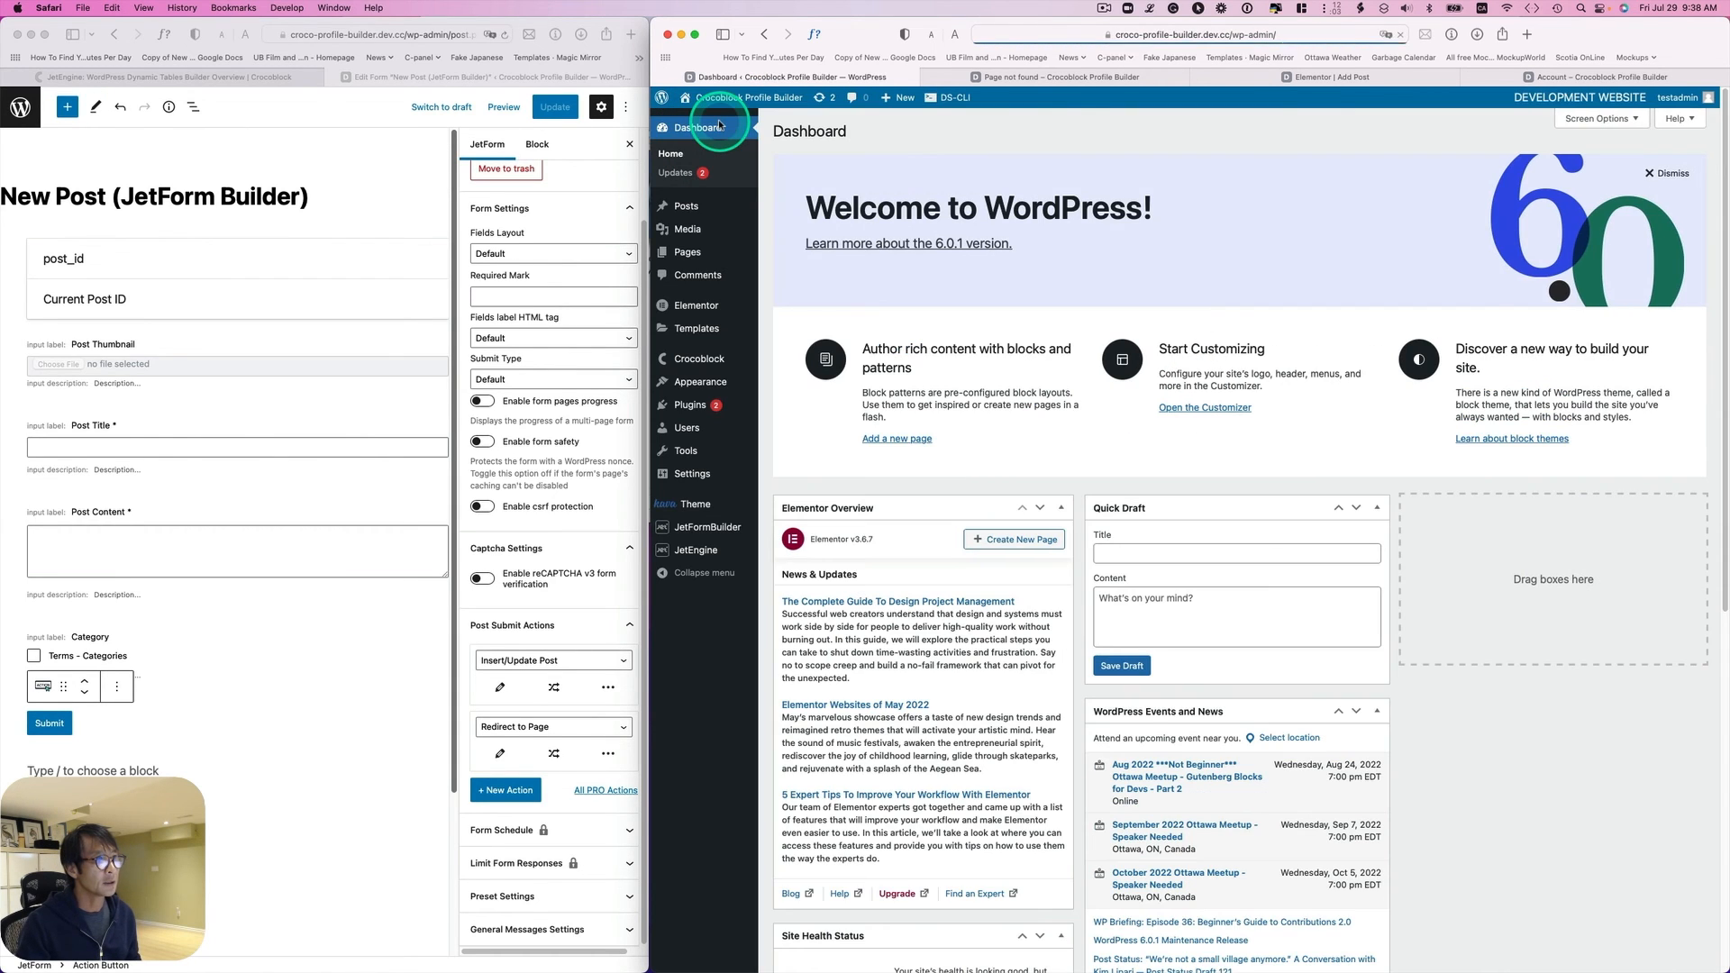
{"action": "left_click", "coordinate": [693, 202]}
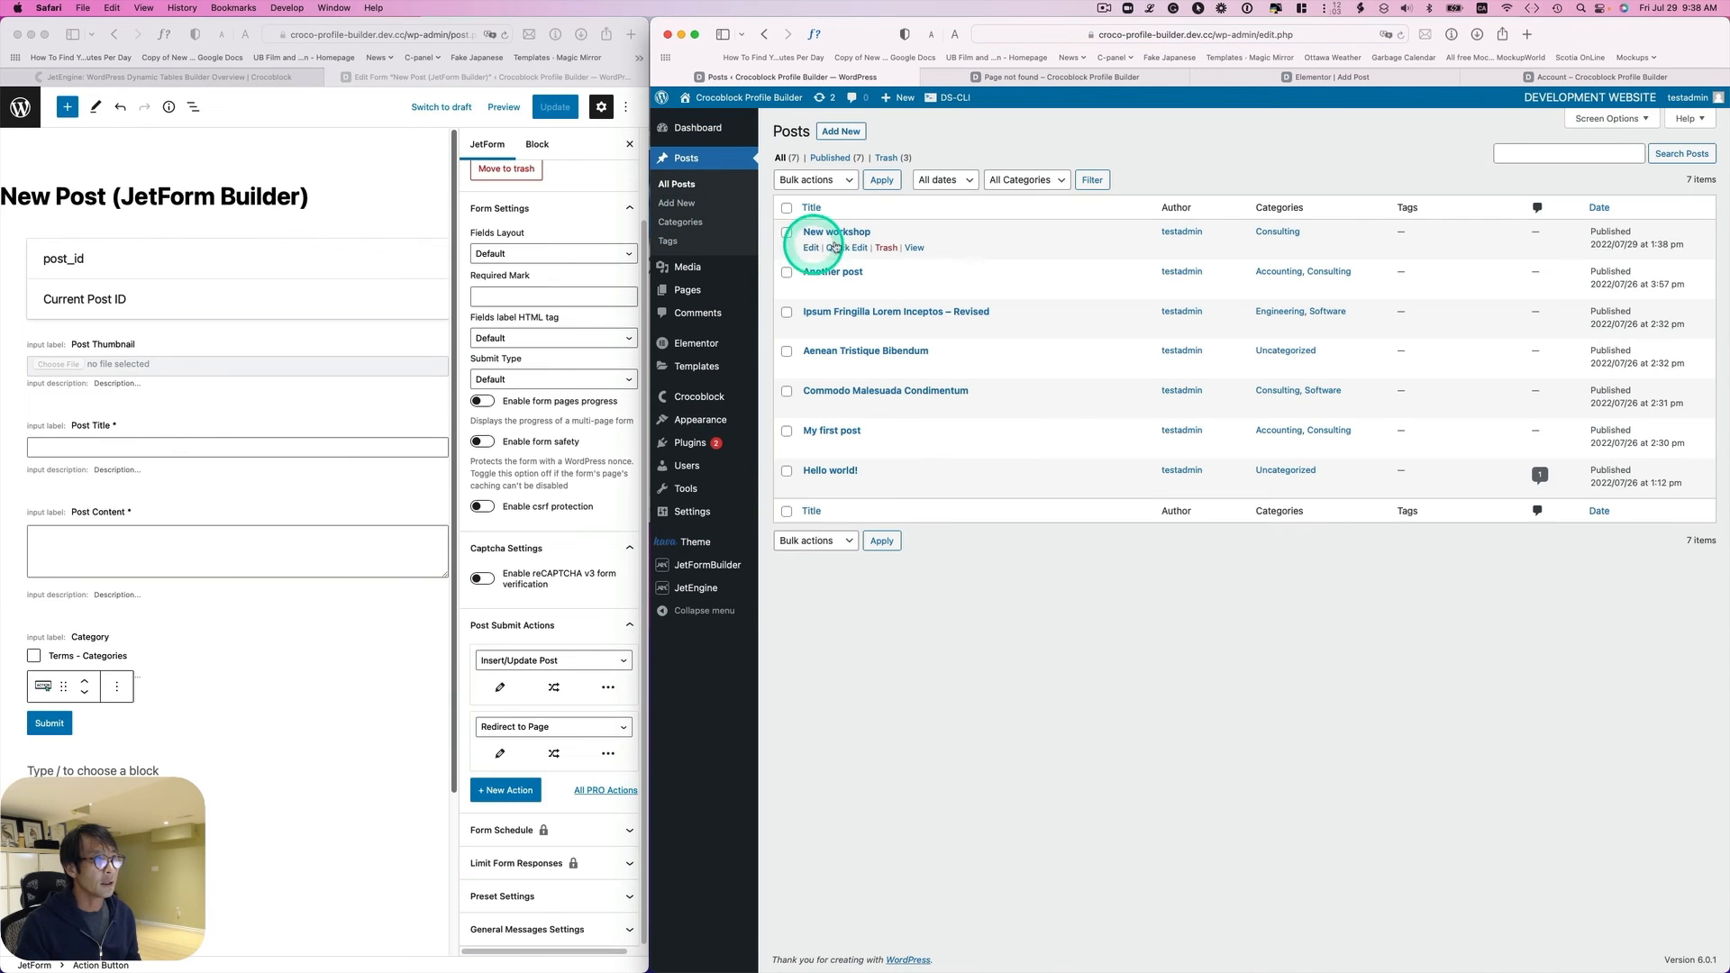
{"action": "left_click", "coordinate": [811, 250]}
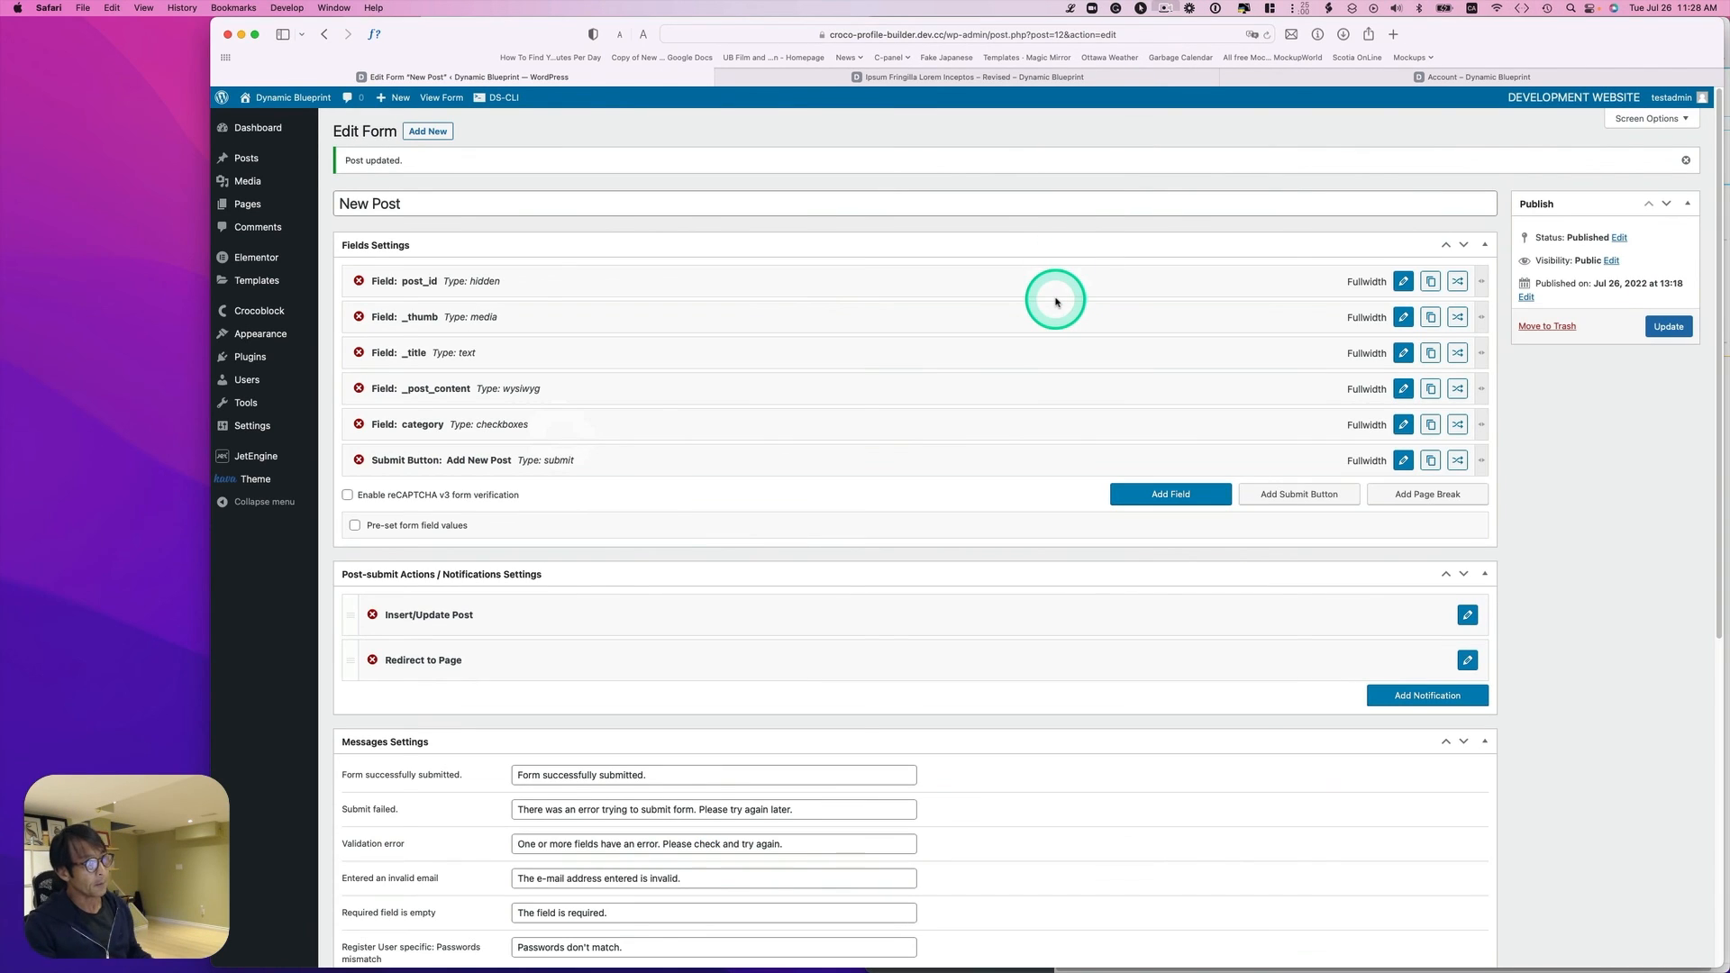
Step: Examine the account area's Add a New Post form, My Posts list and a post's edit form
{"action": "left_click", "coordinate": [1471, 80]}
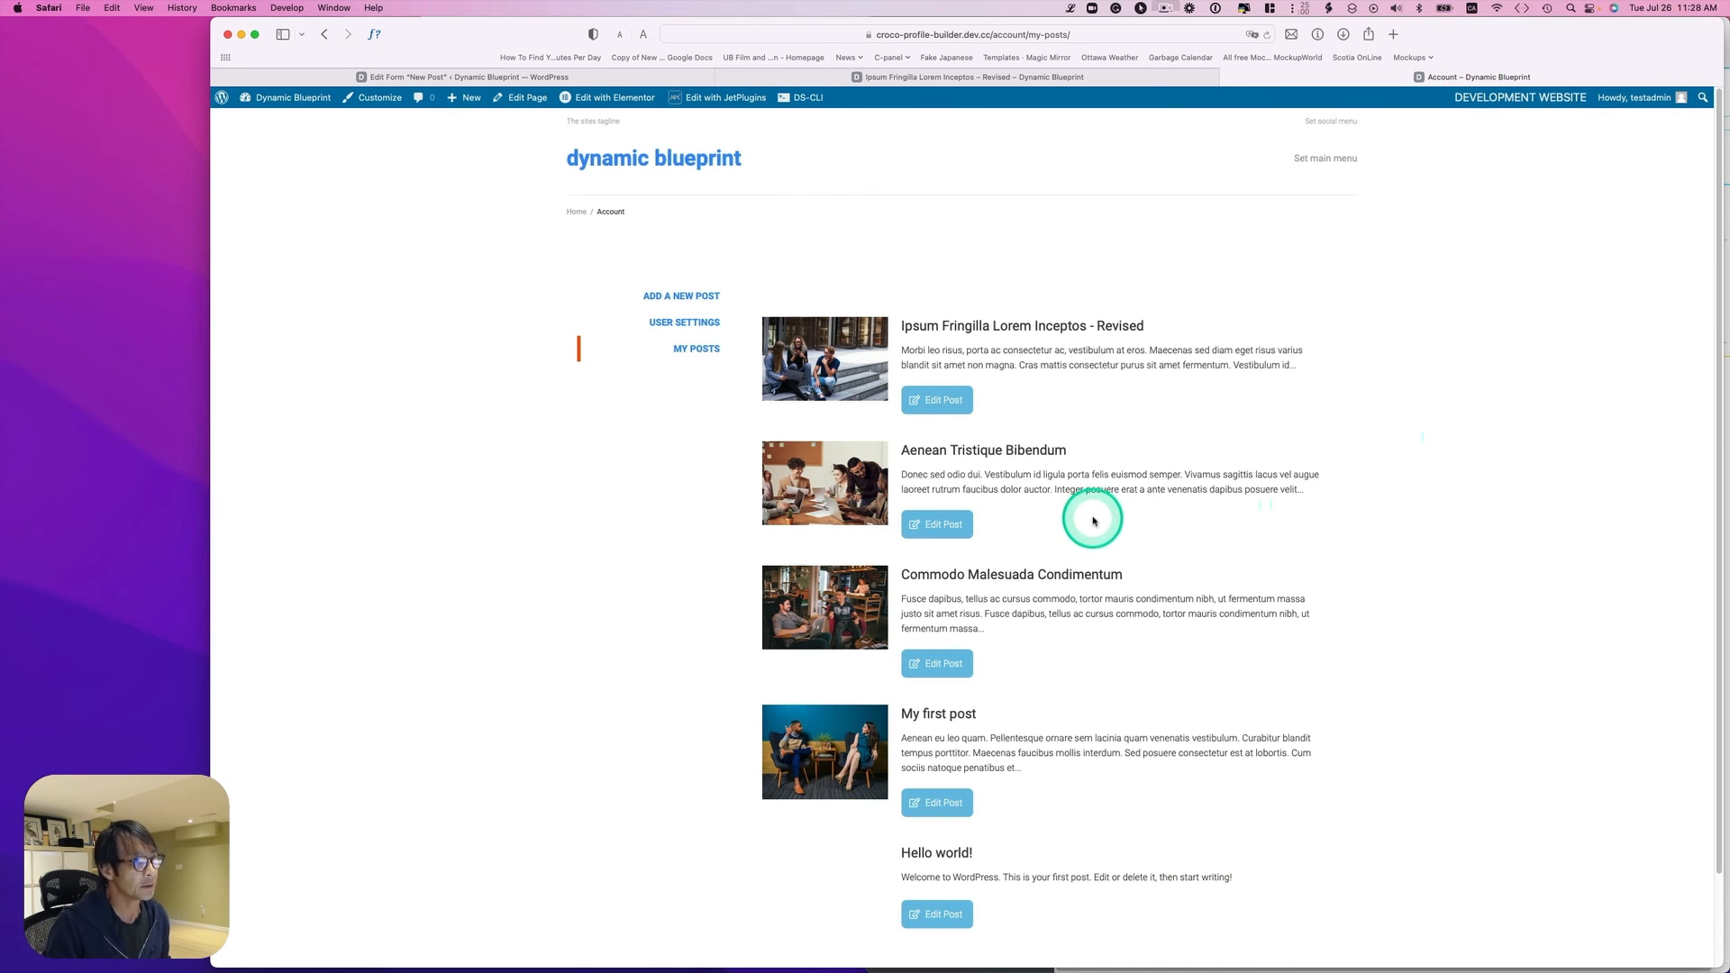
{"action": "scroll", "coordinate": [1093, 520], "scroll_direction": "down", "scroll_amount": 1}
{"action": "left_click", "coordinate": [708, 279]}
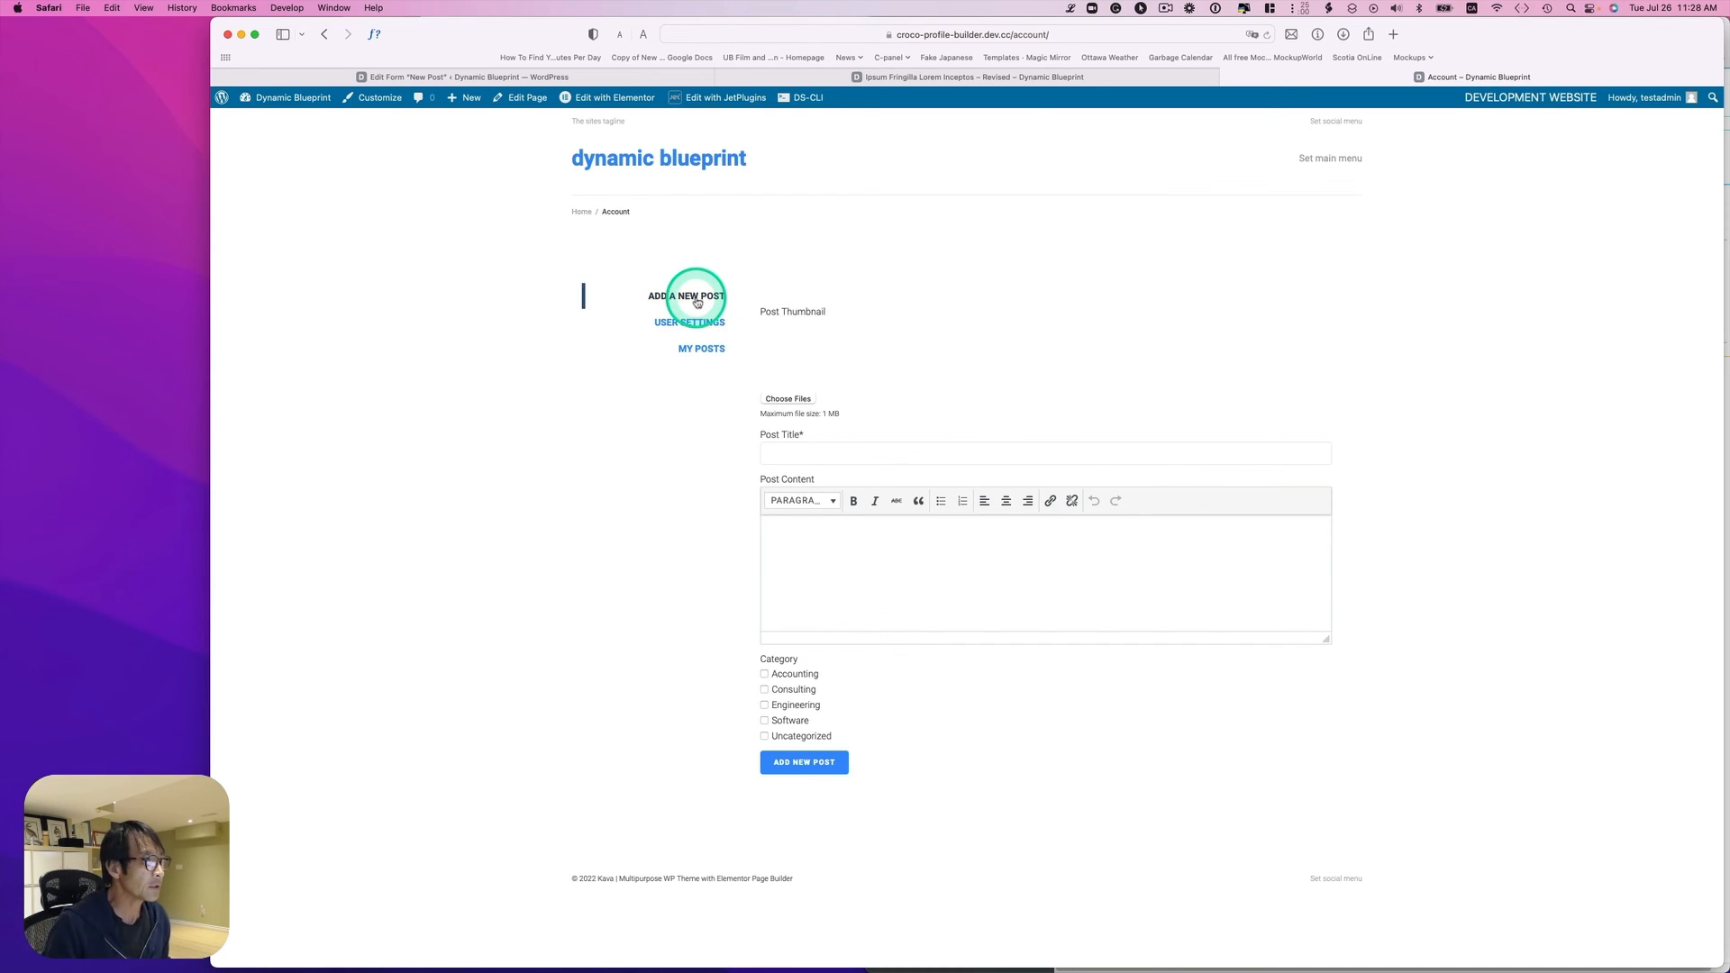
{"action": "left_click", "coordinate": [710, 350]}
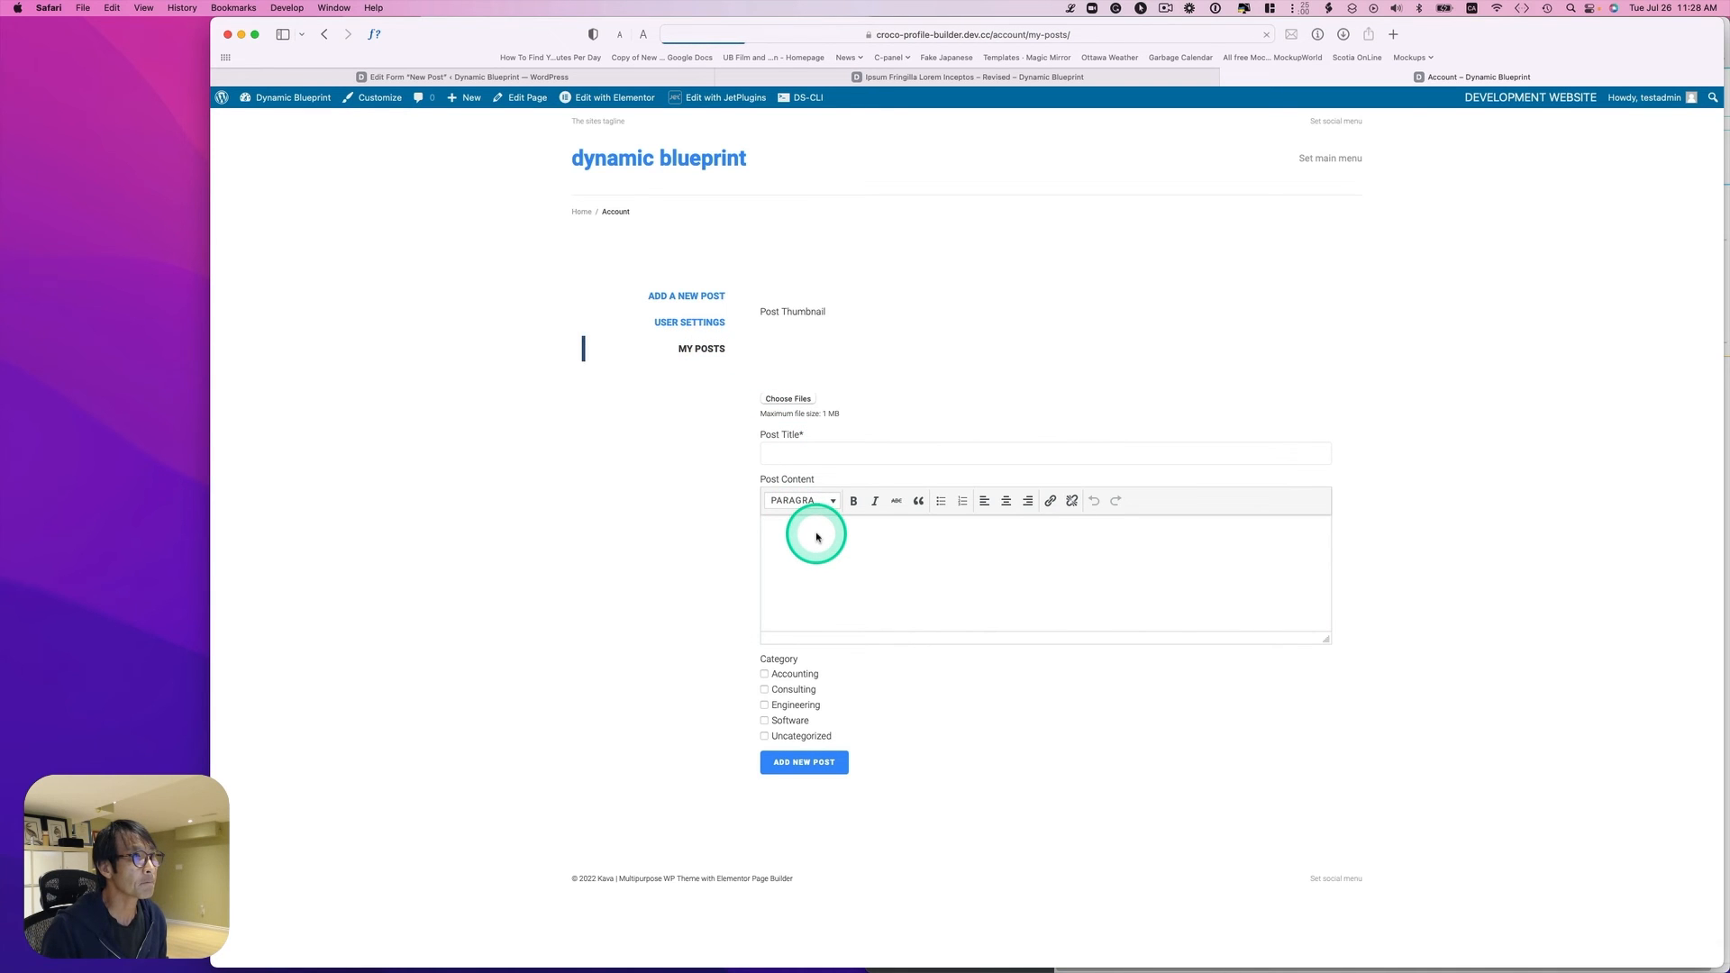
{"action": "scroll", "coordinate": [837, 572], "scroll_direction": "down", "scroll_amount": 1}
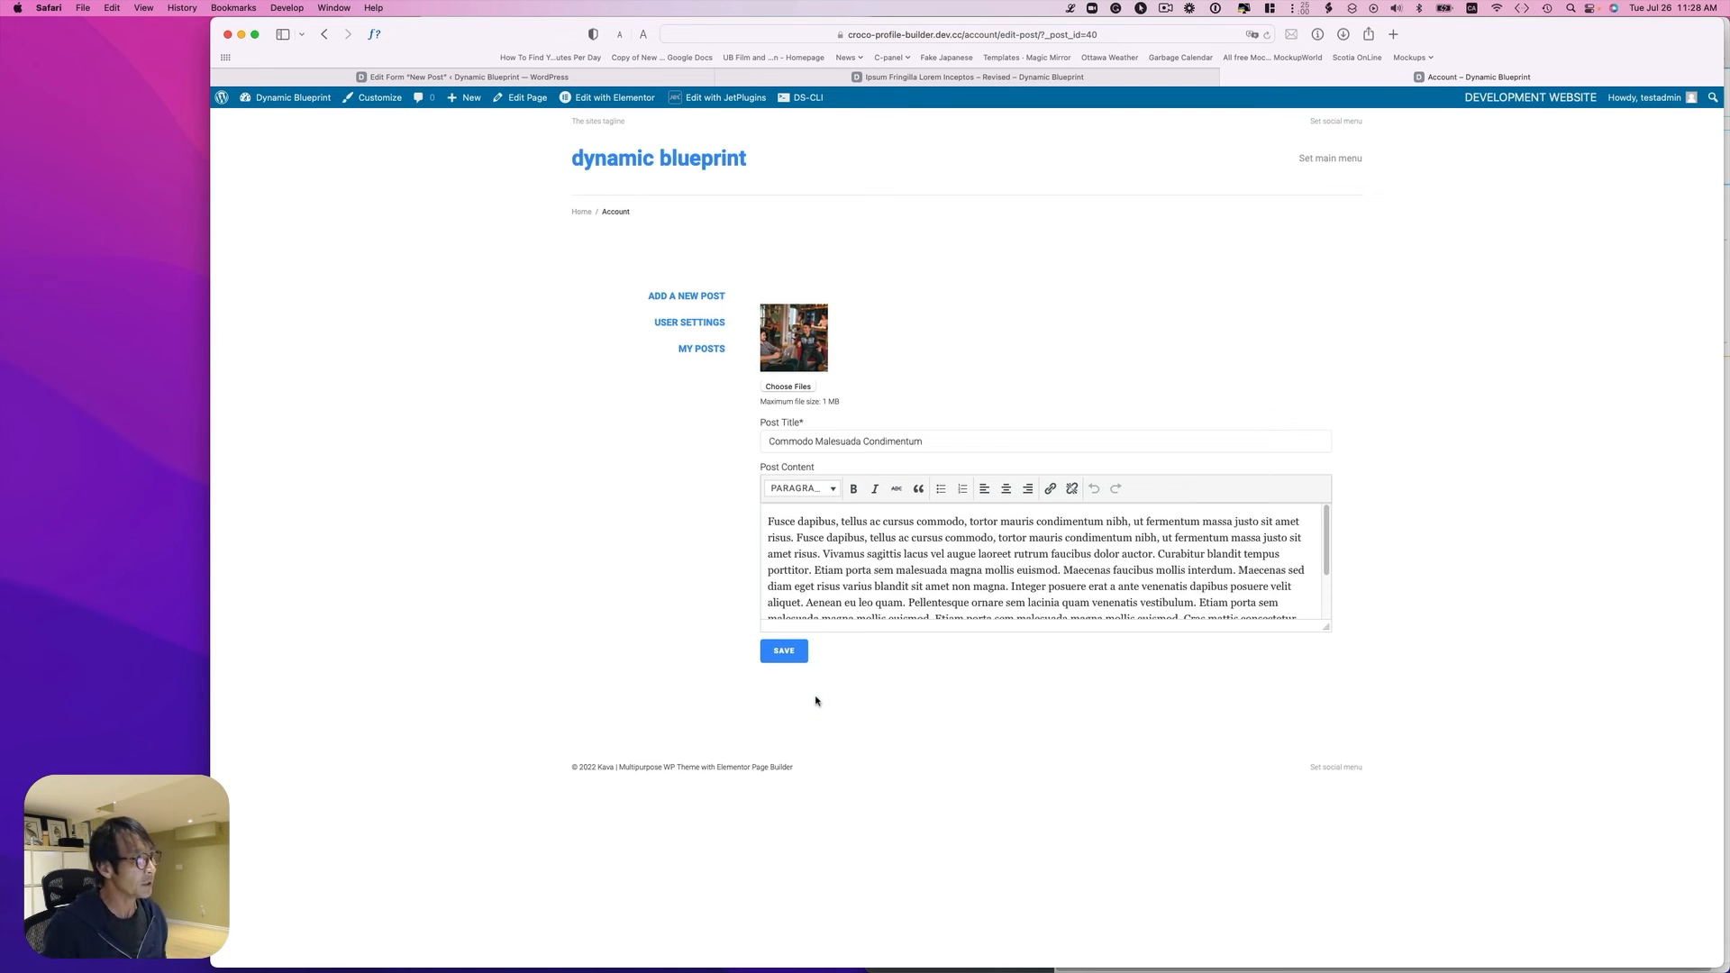
Step: Open the JetEngine form Edit Post for editing
{"action": "left_click", "coordinate": [574, 77]}
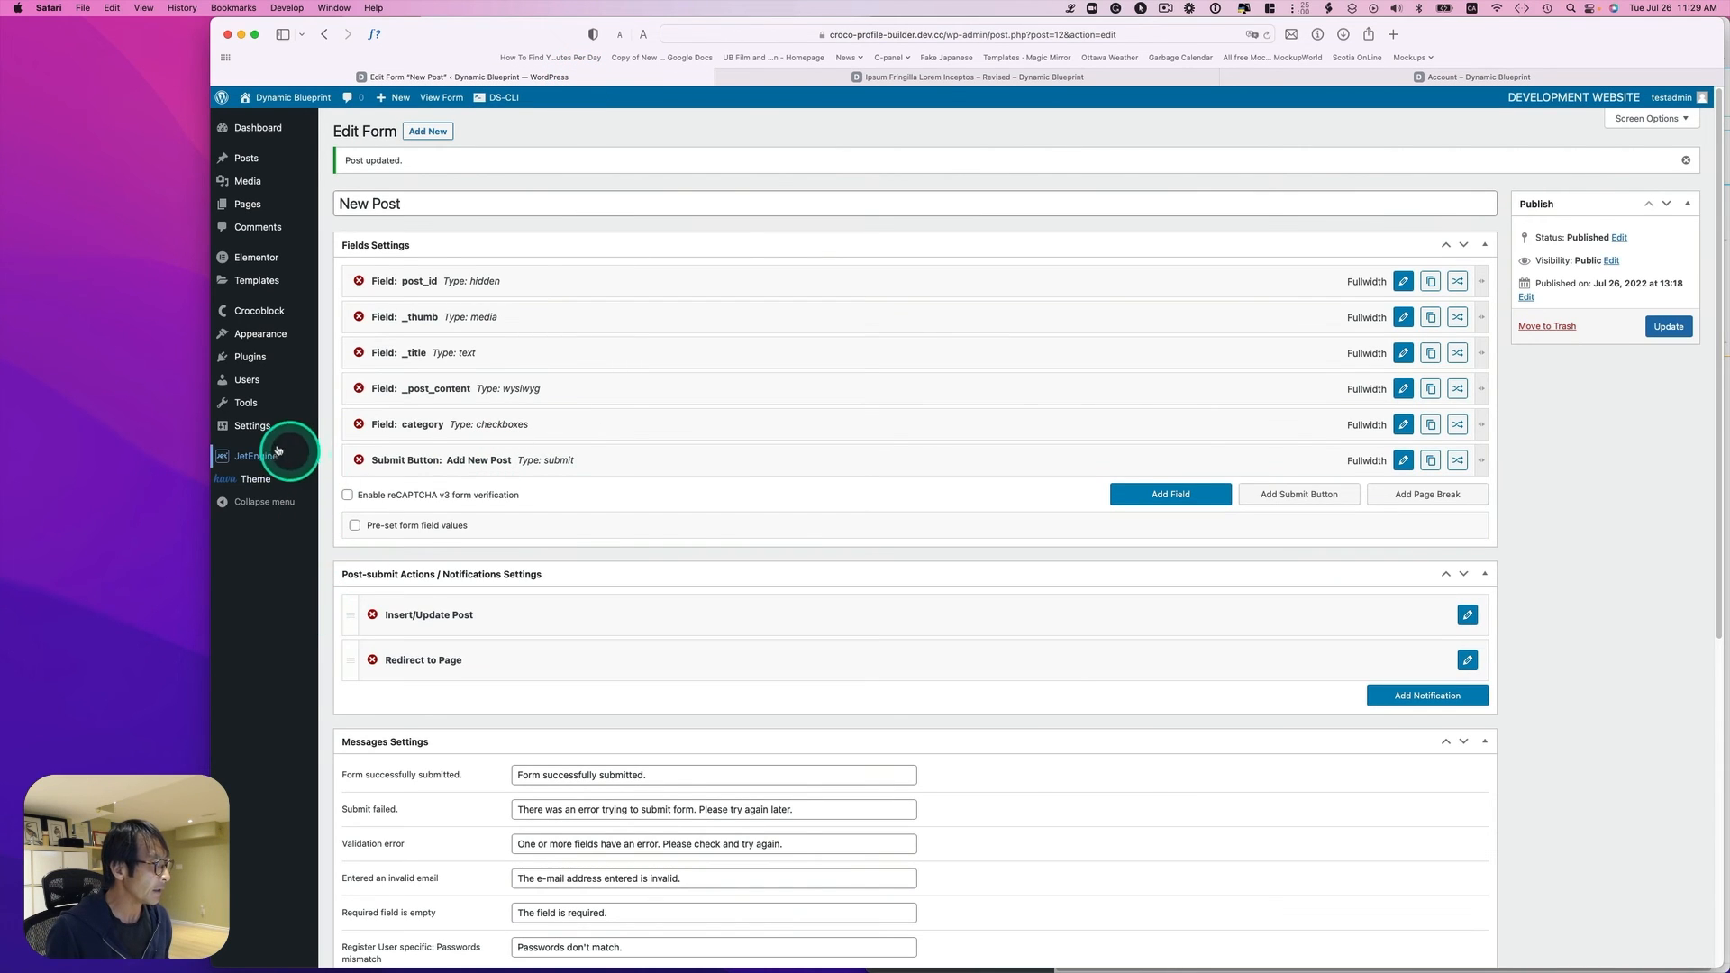
{"action": "mouse_move", "coordinate": [256, 463]}
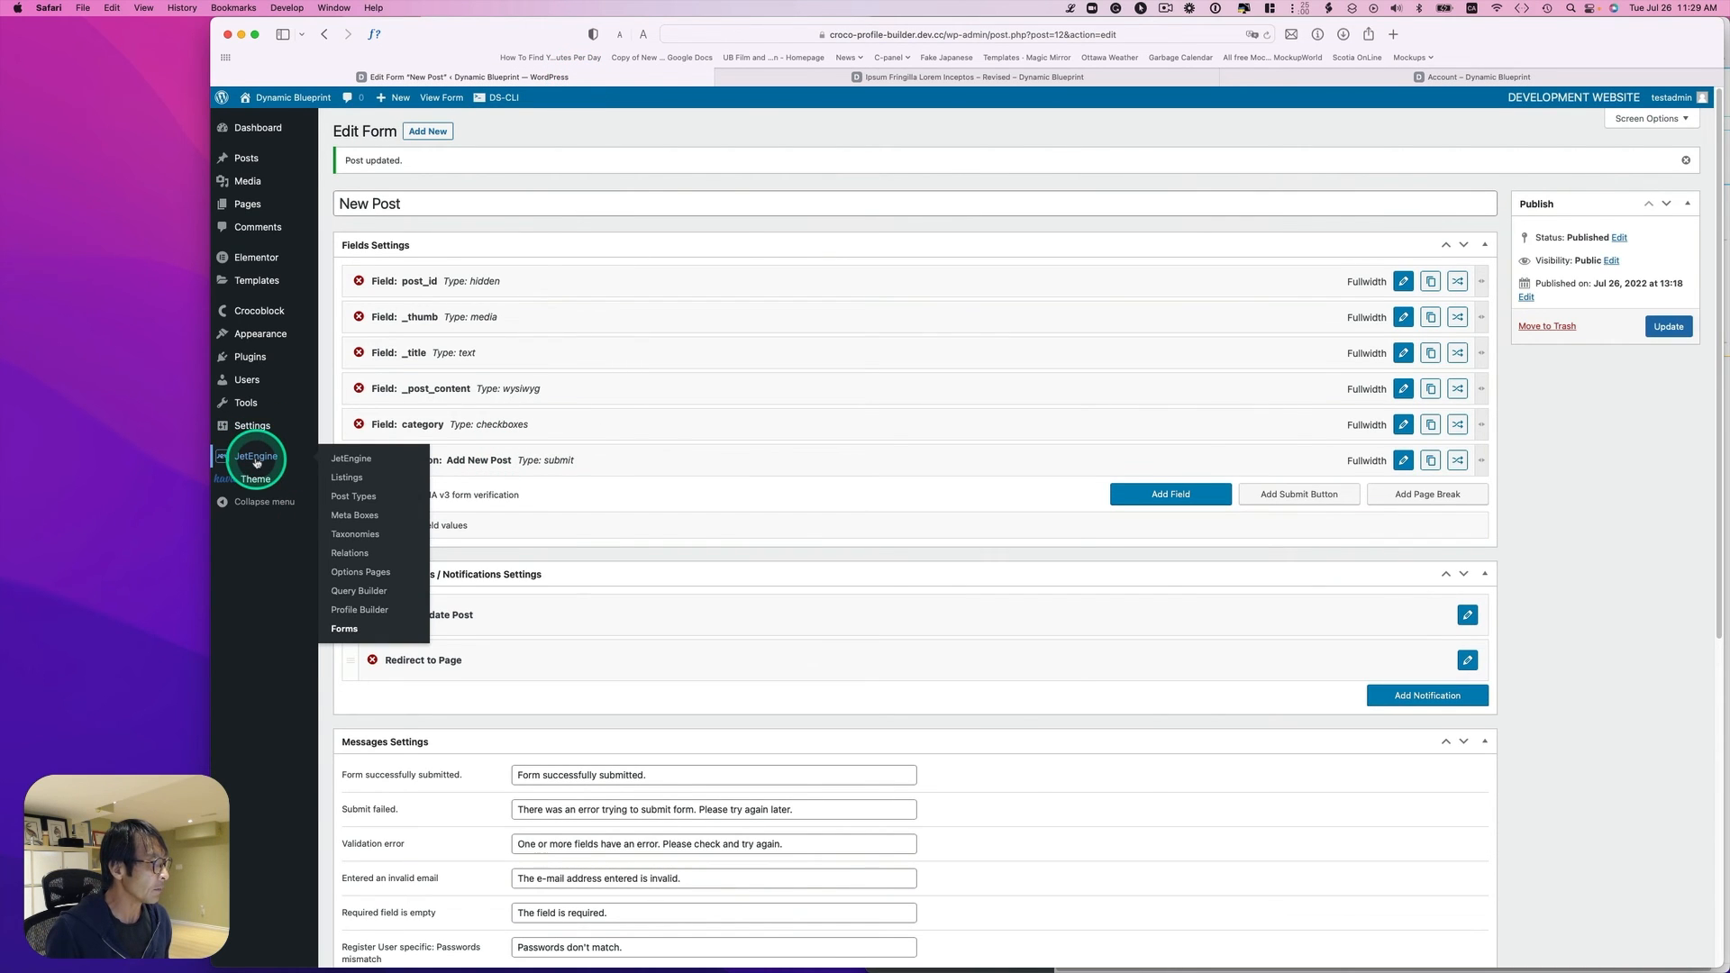
{"action": "left_click", "coordinate": [347, 629]}
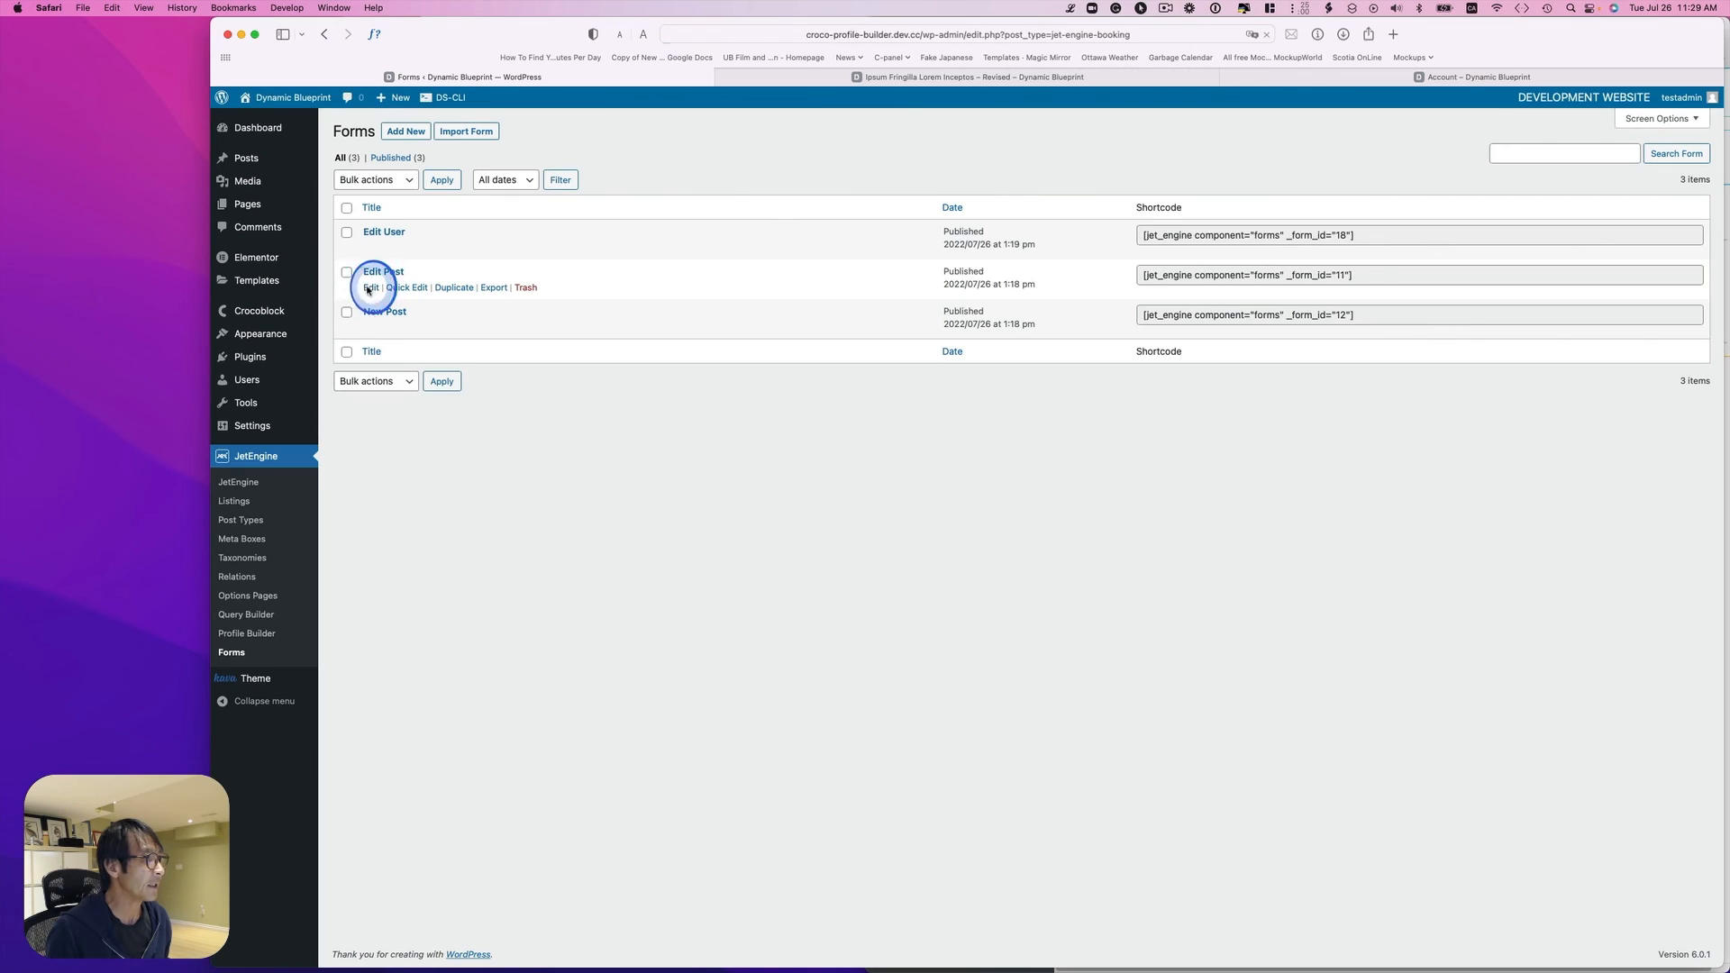
{"action": "left_click", "coordinate": [369, 289]}
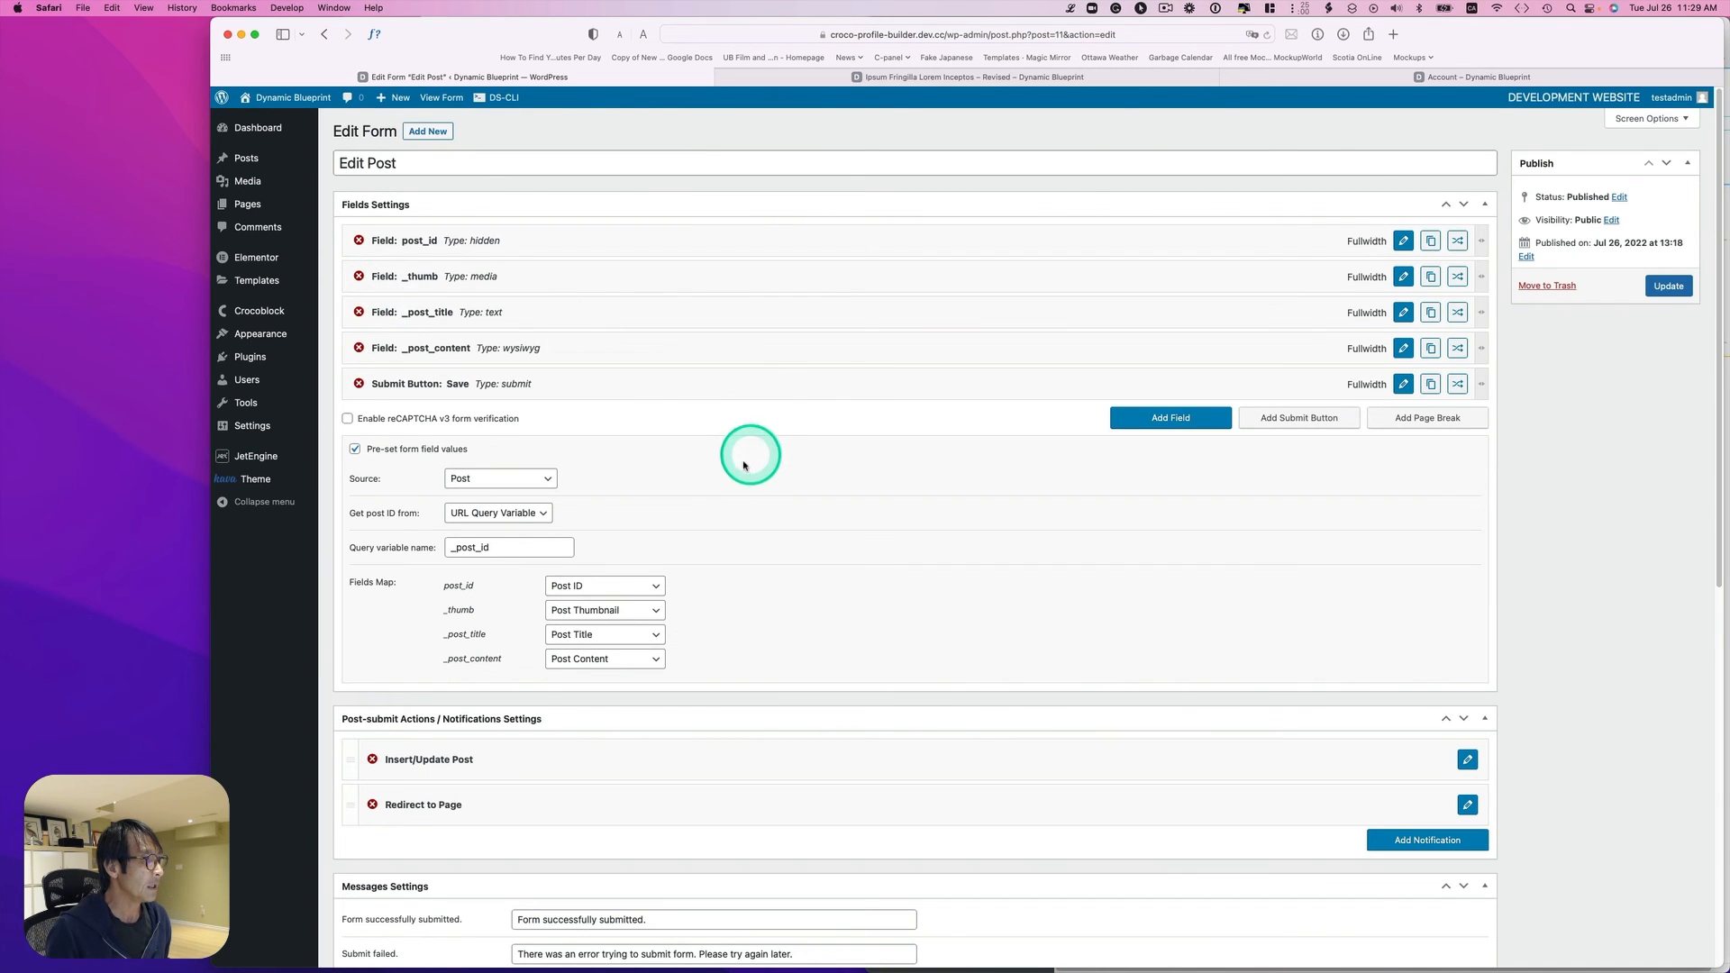
Step: Add a Checkboxes field named category to the Edit Post form, placed above the Save submit button
{"action": "left_click", "coordinate": [1130, 418]}
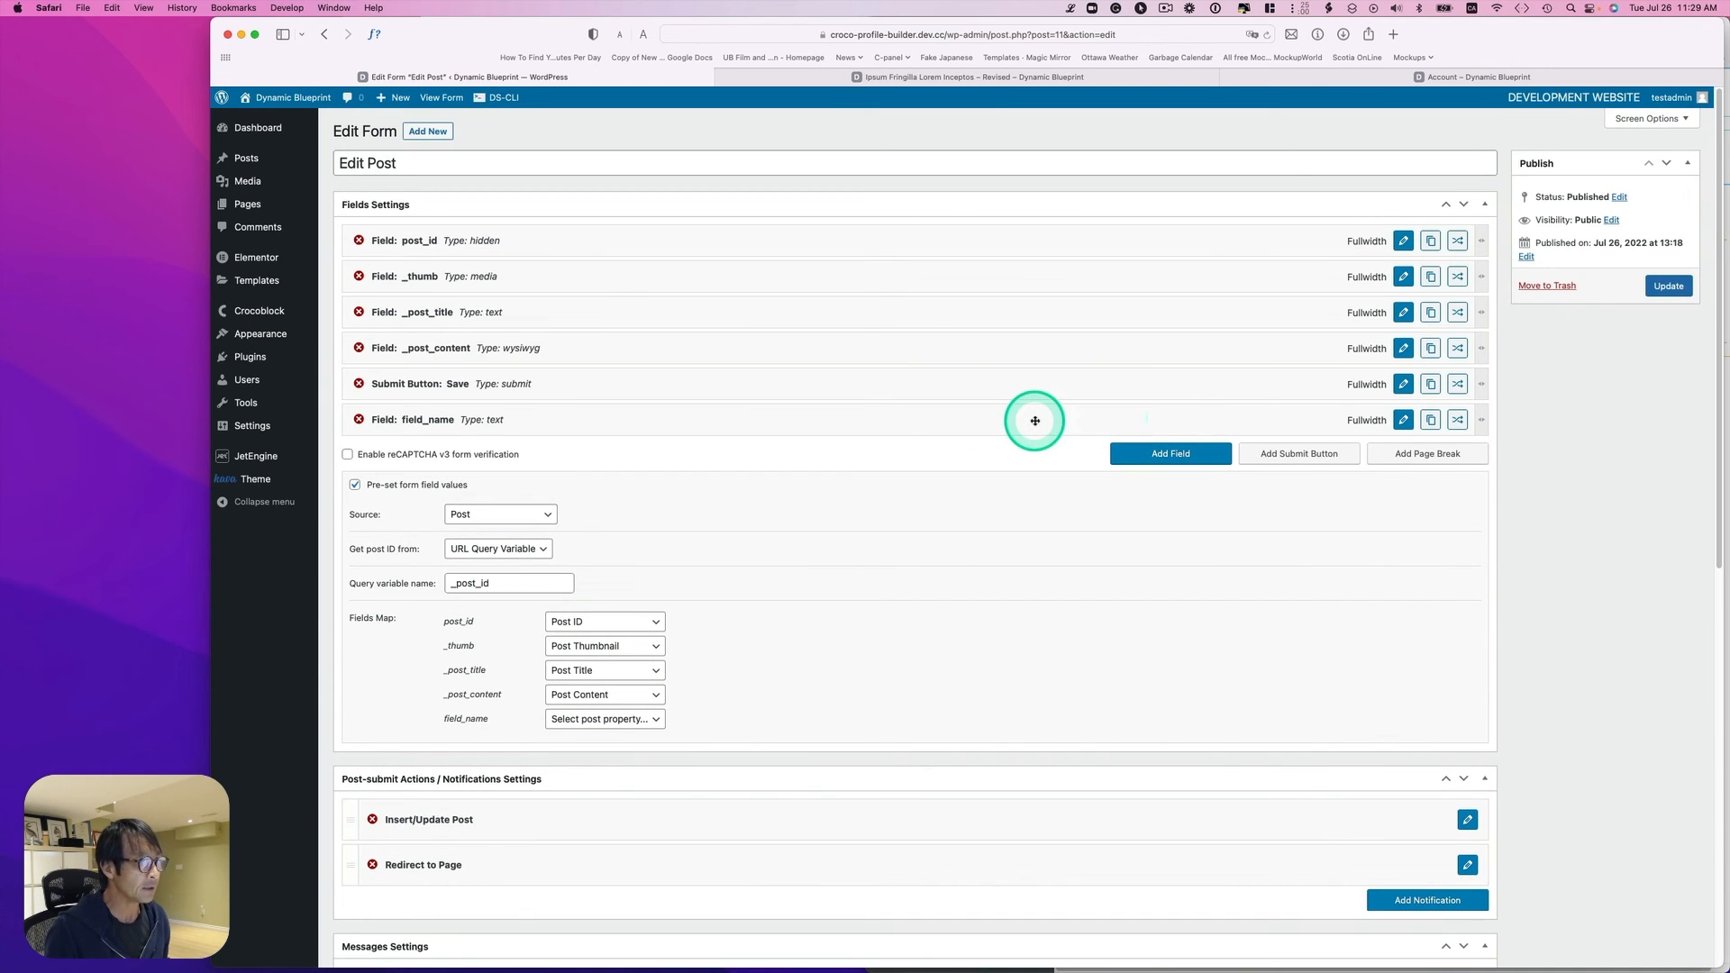
{"action": "left_click_drag", "start_coordinate": [1031, 417], "coordinate": [1013, 381]}
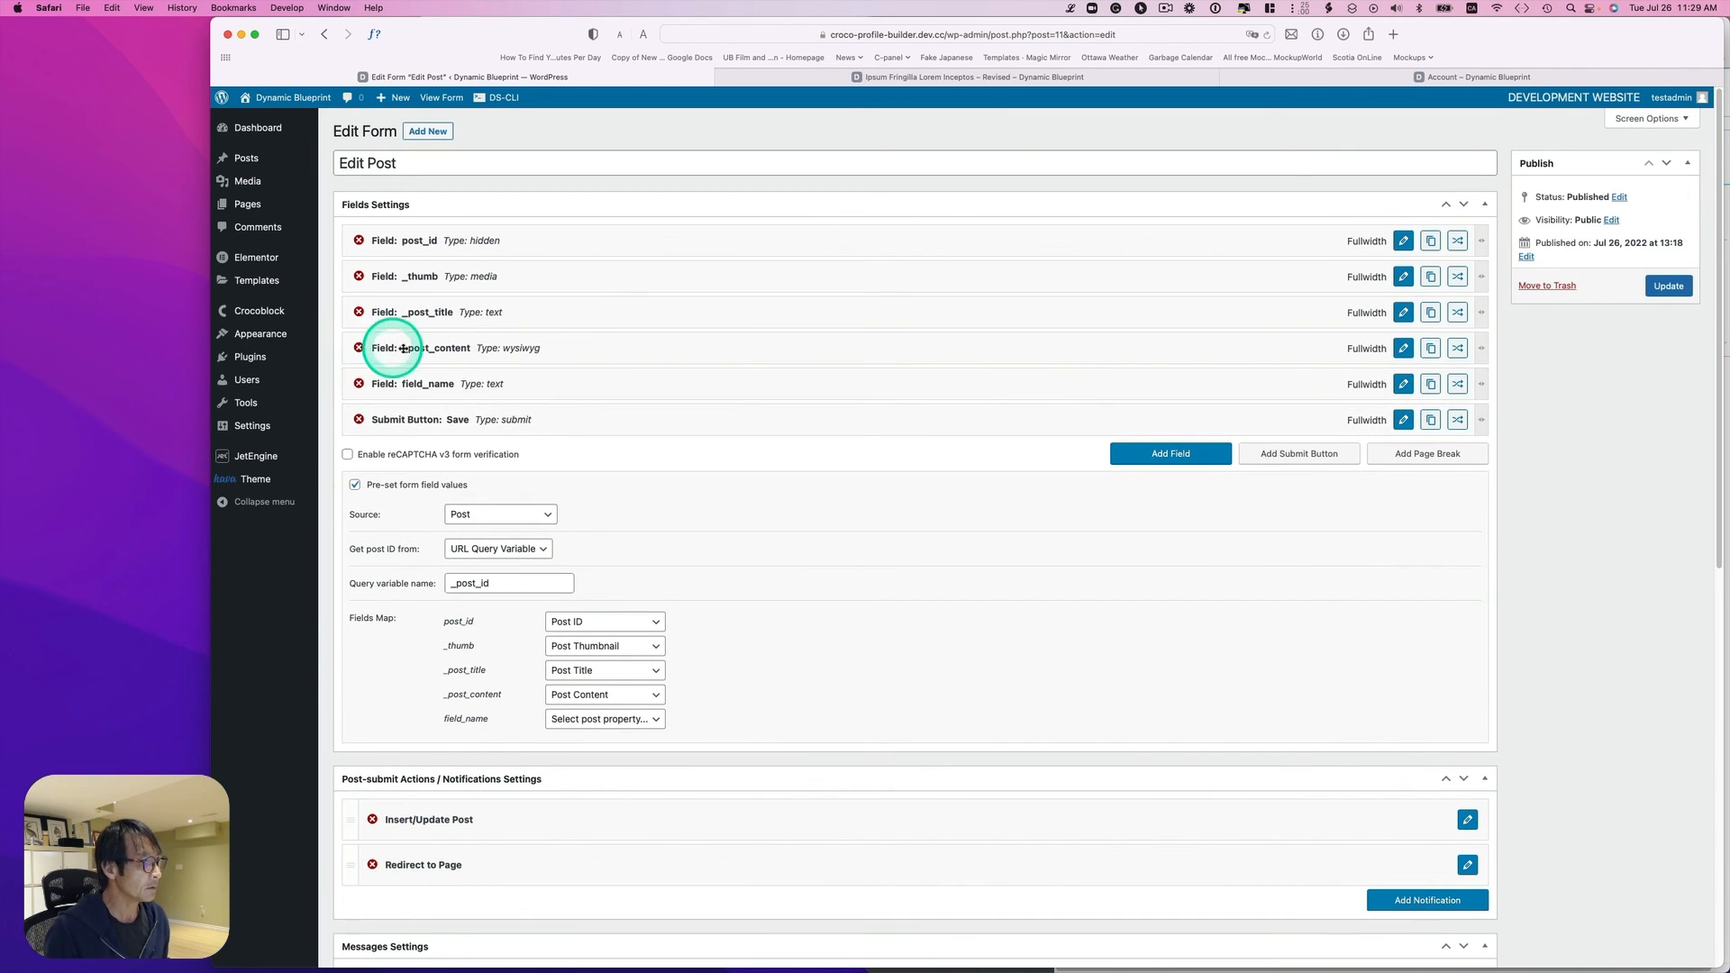
{"action": "left_click", "coordinate": [1402, 385]}
{"action": "left_click", "coordinate": [648, 288]}
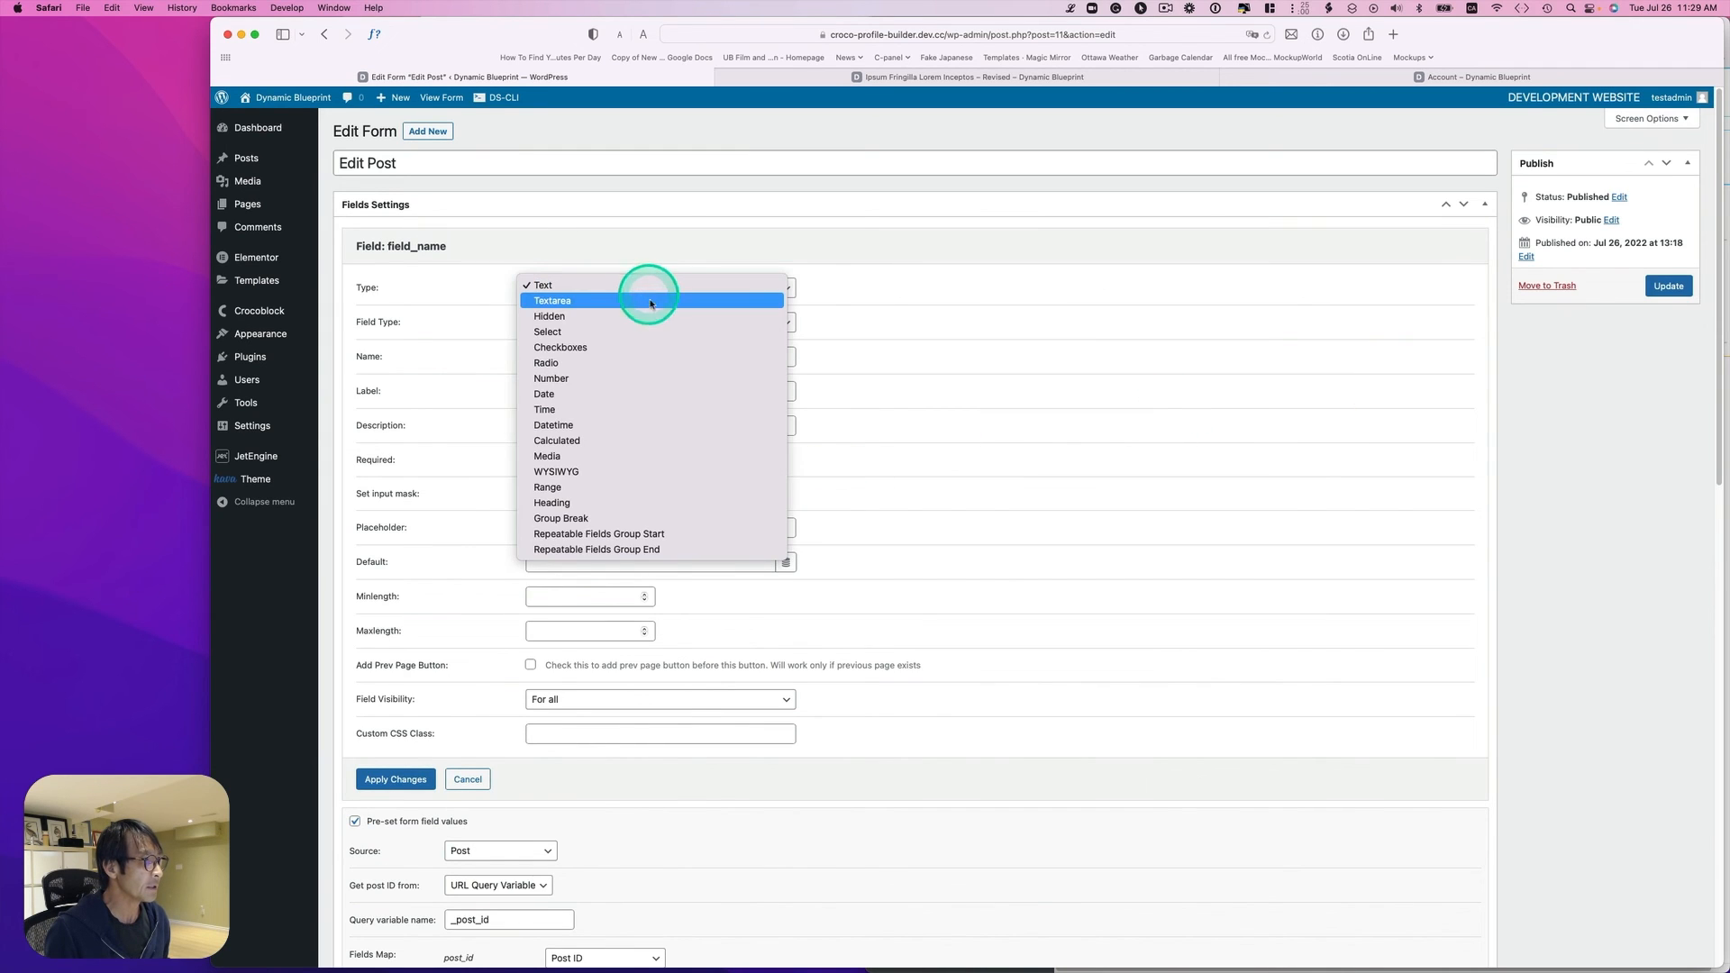
{"action": "left_click", "coordinate": [662, 347]}
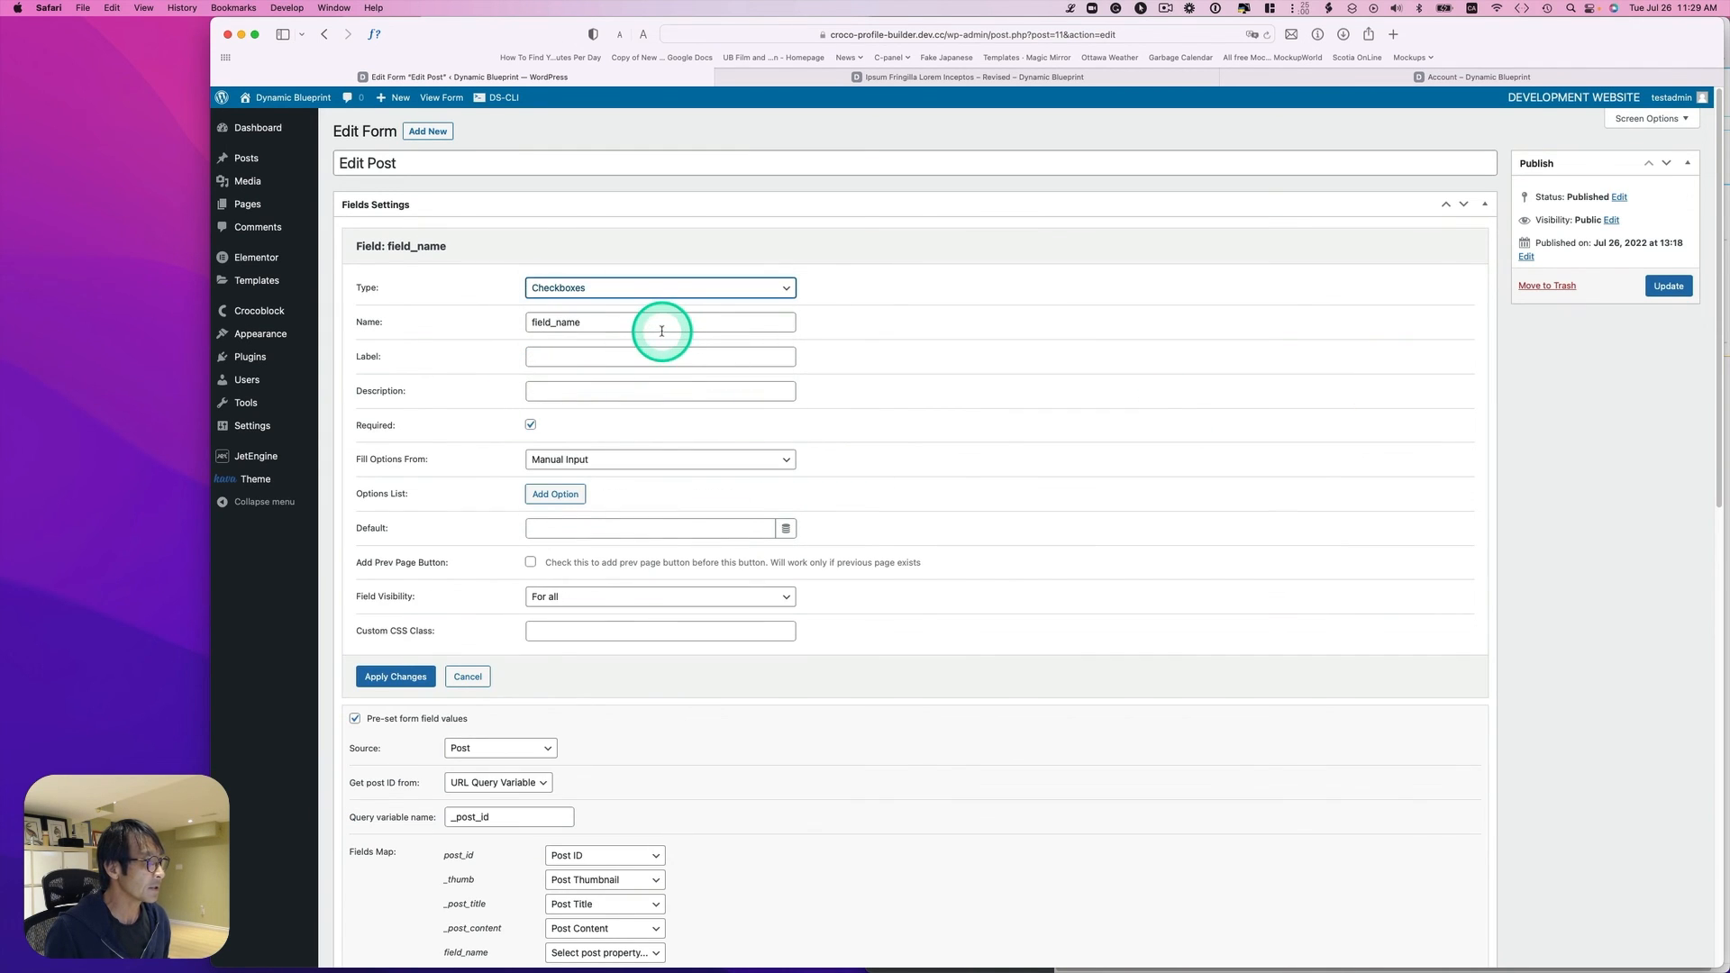
{"action": "left_click_drag", "start_coordinate": [653, 326], "coordinate": [488, 328]}
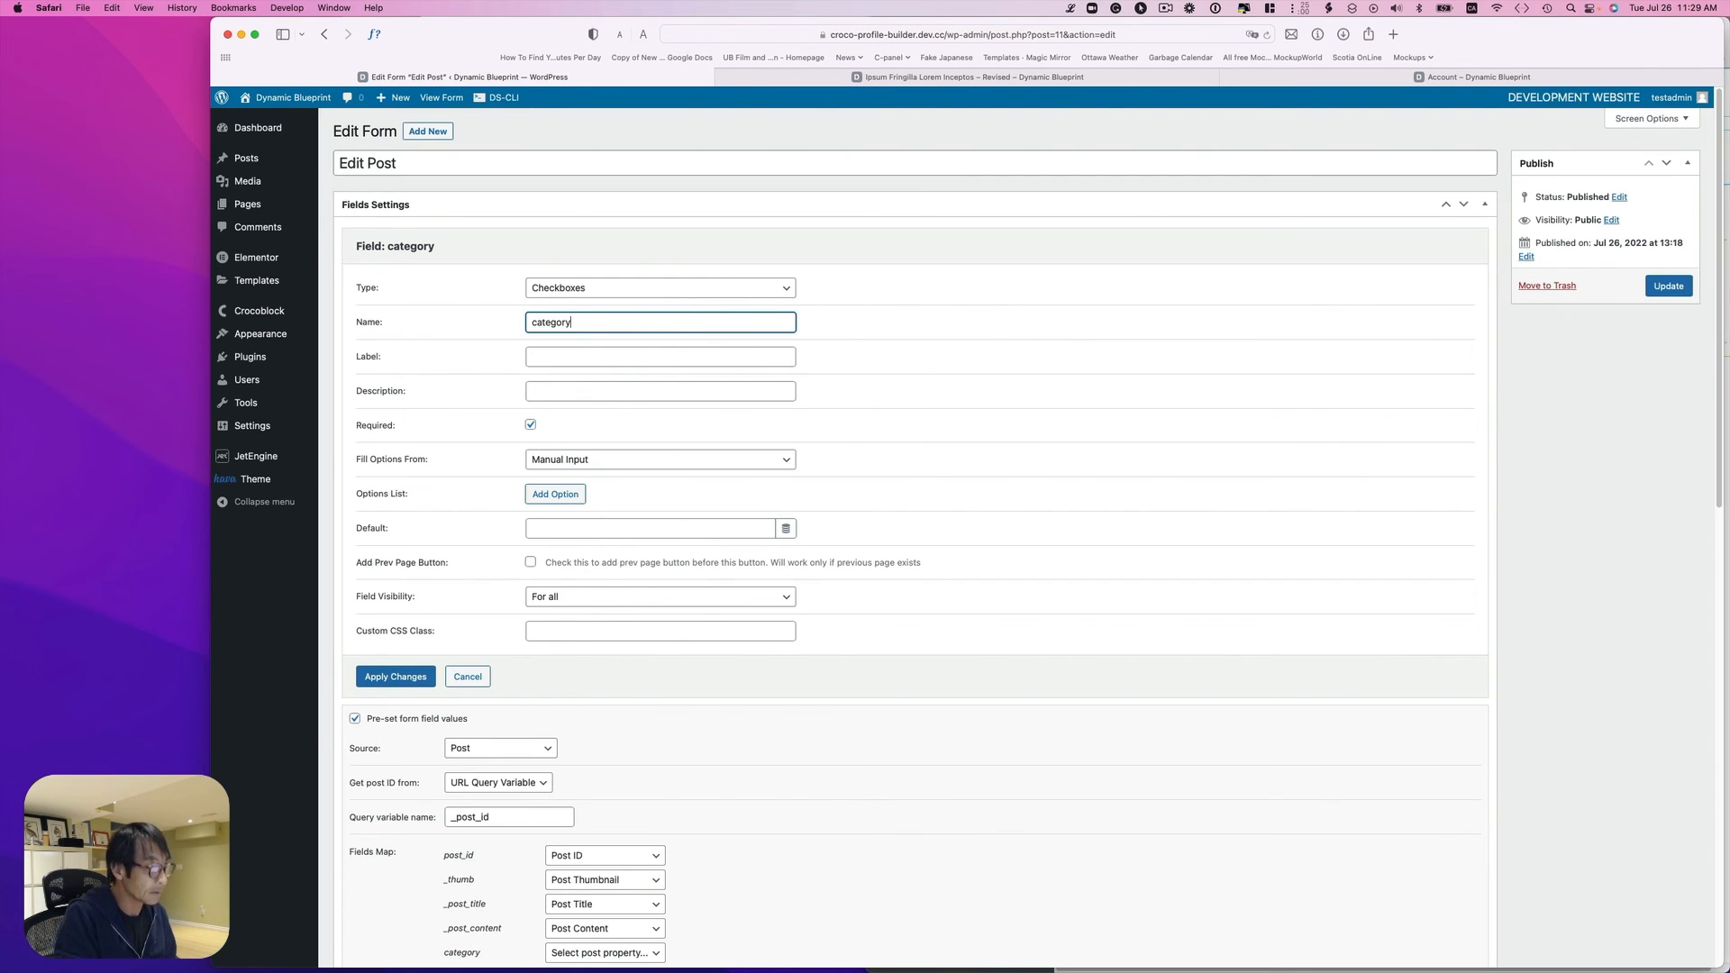
Step: Label the category field Category, make it optional, fill its options from Terms of the Categories taxonomy, and apply the changes
{"action": "left_click", "coordinate": [551, 356]}
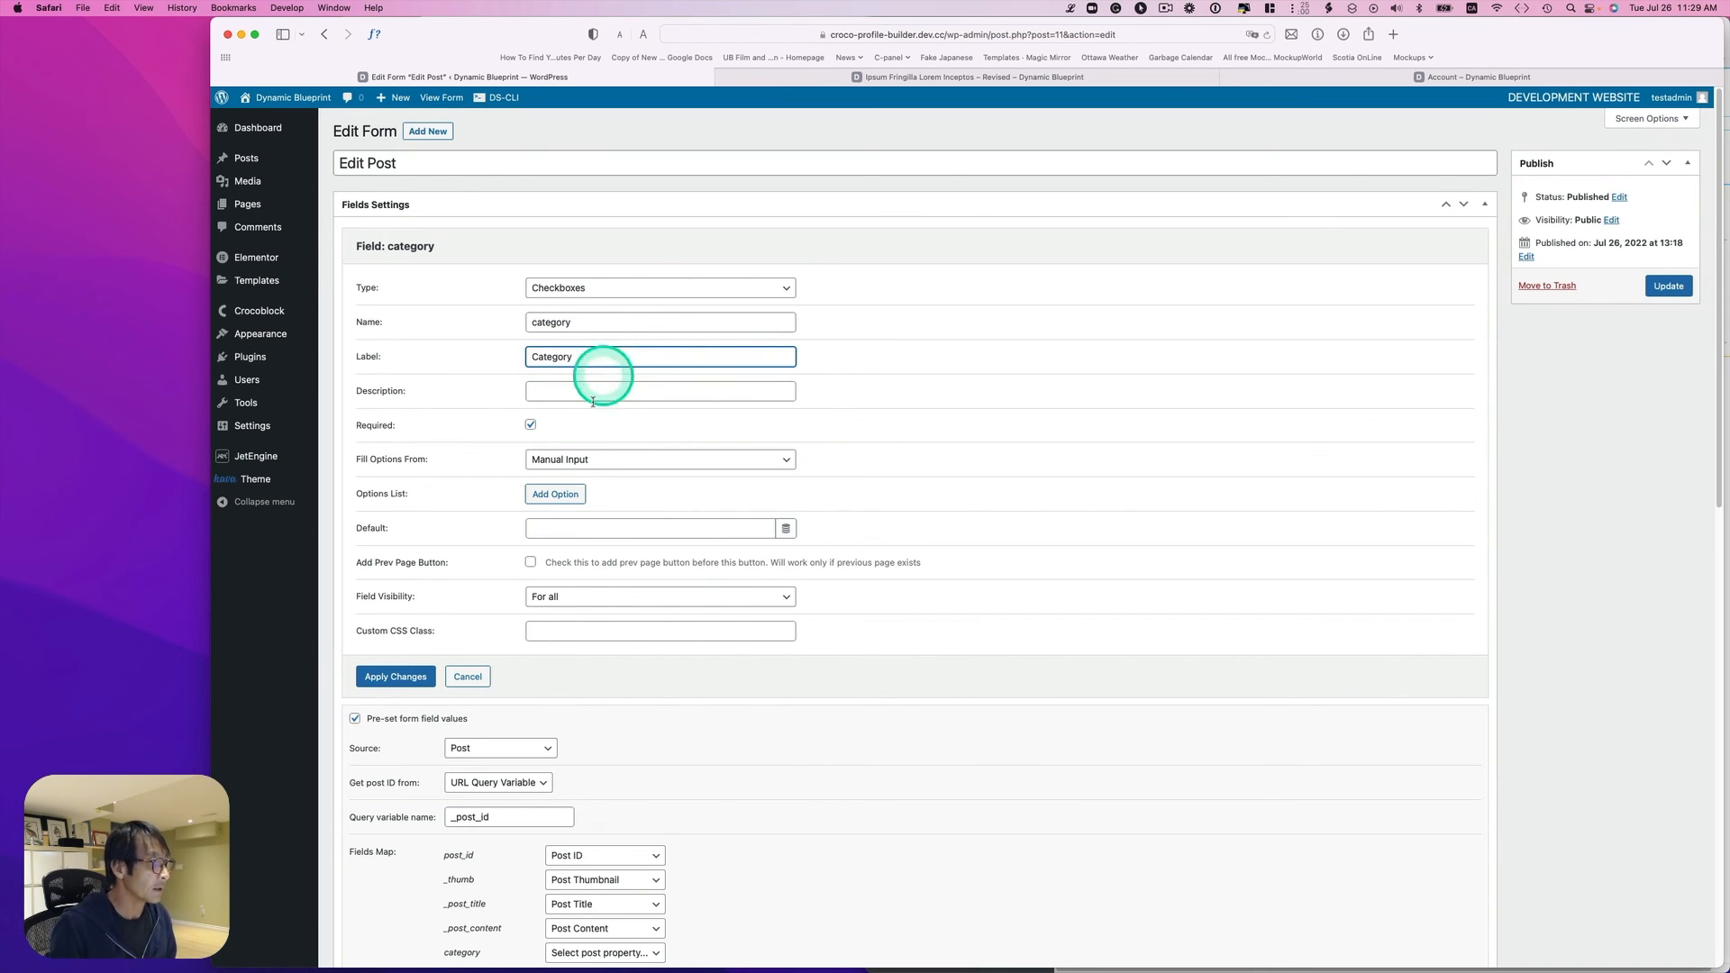
{"action": "left_click", "coordinate": [530, 425]}
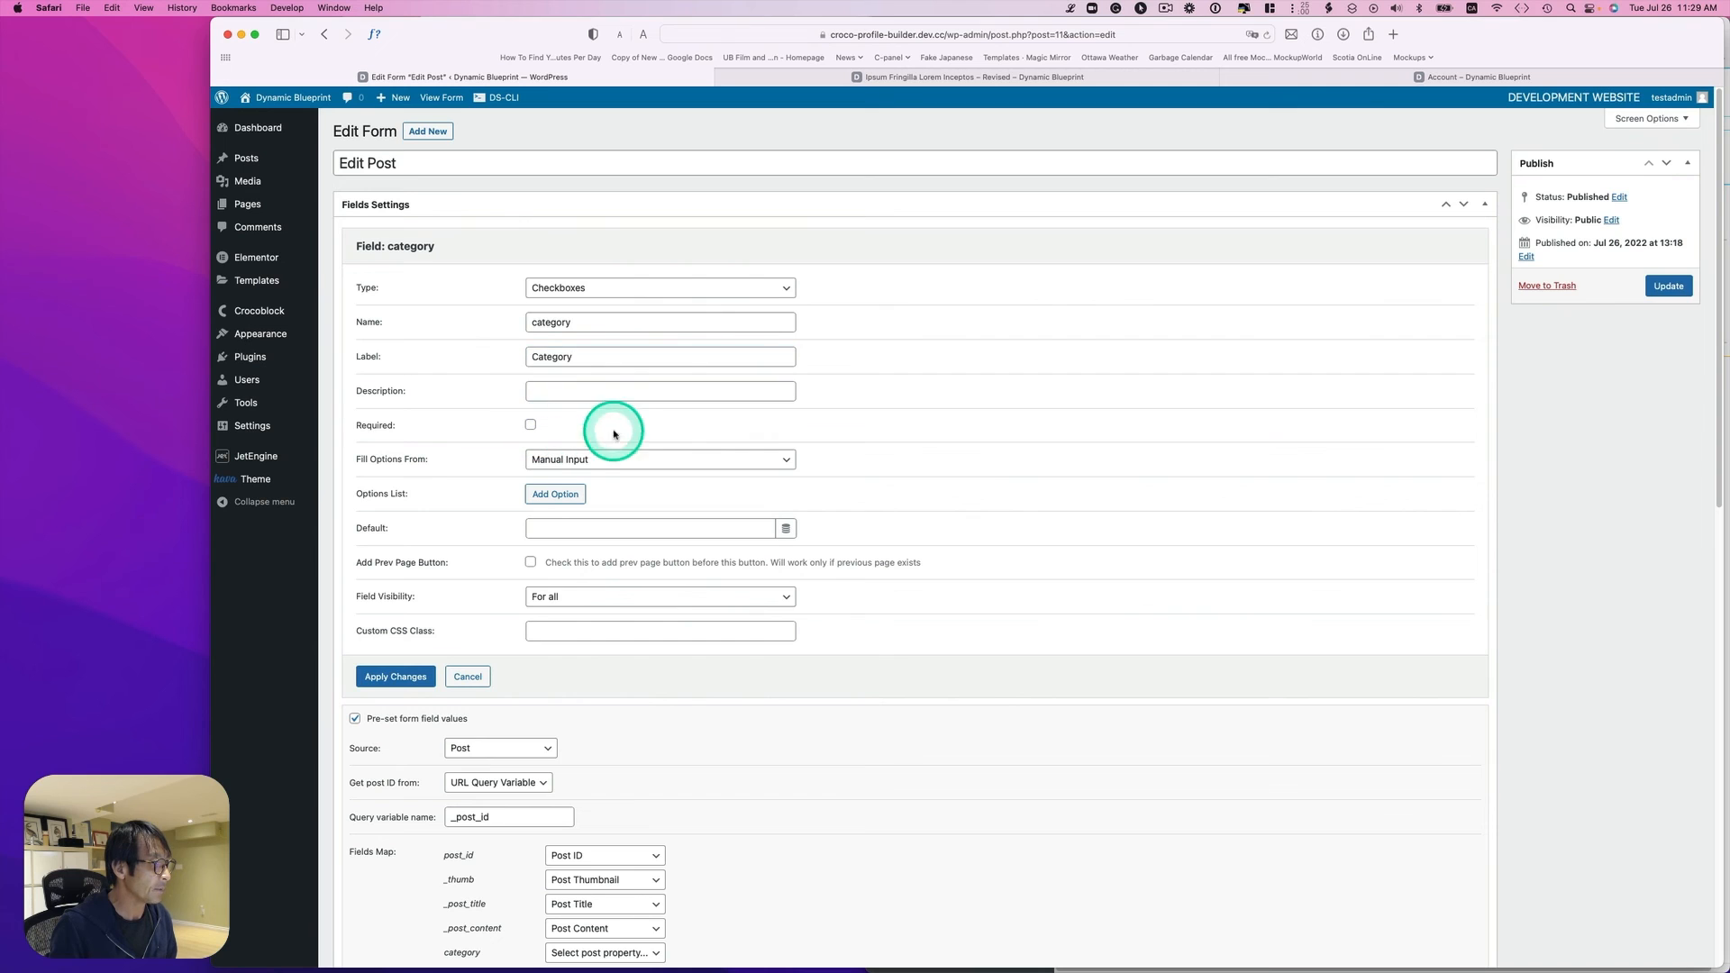
{"action": "left_click", "coordinate": [679, 459]}
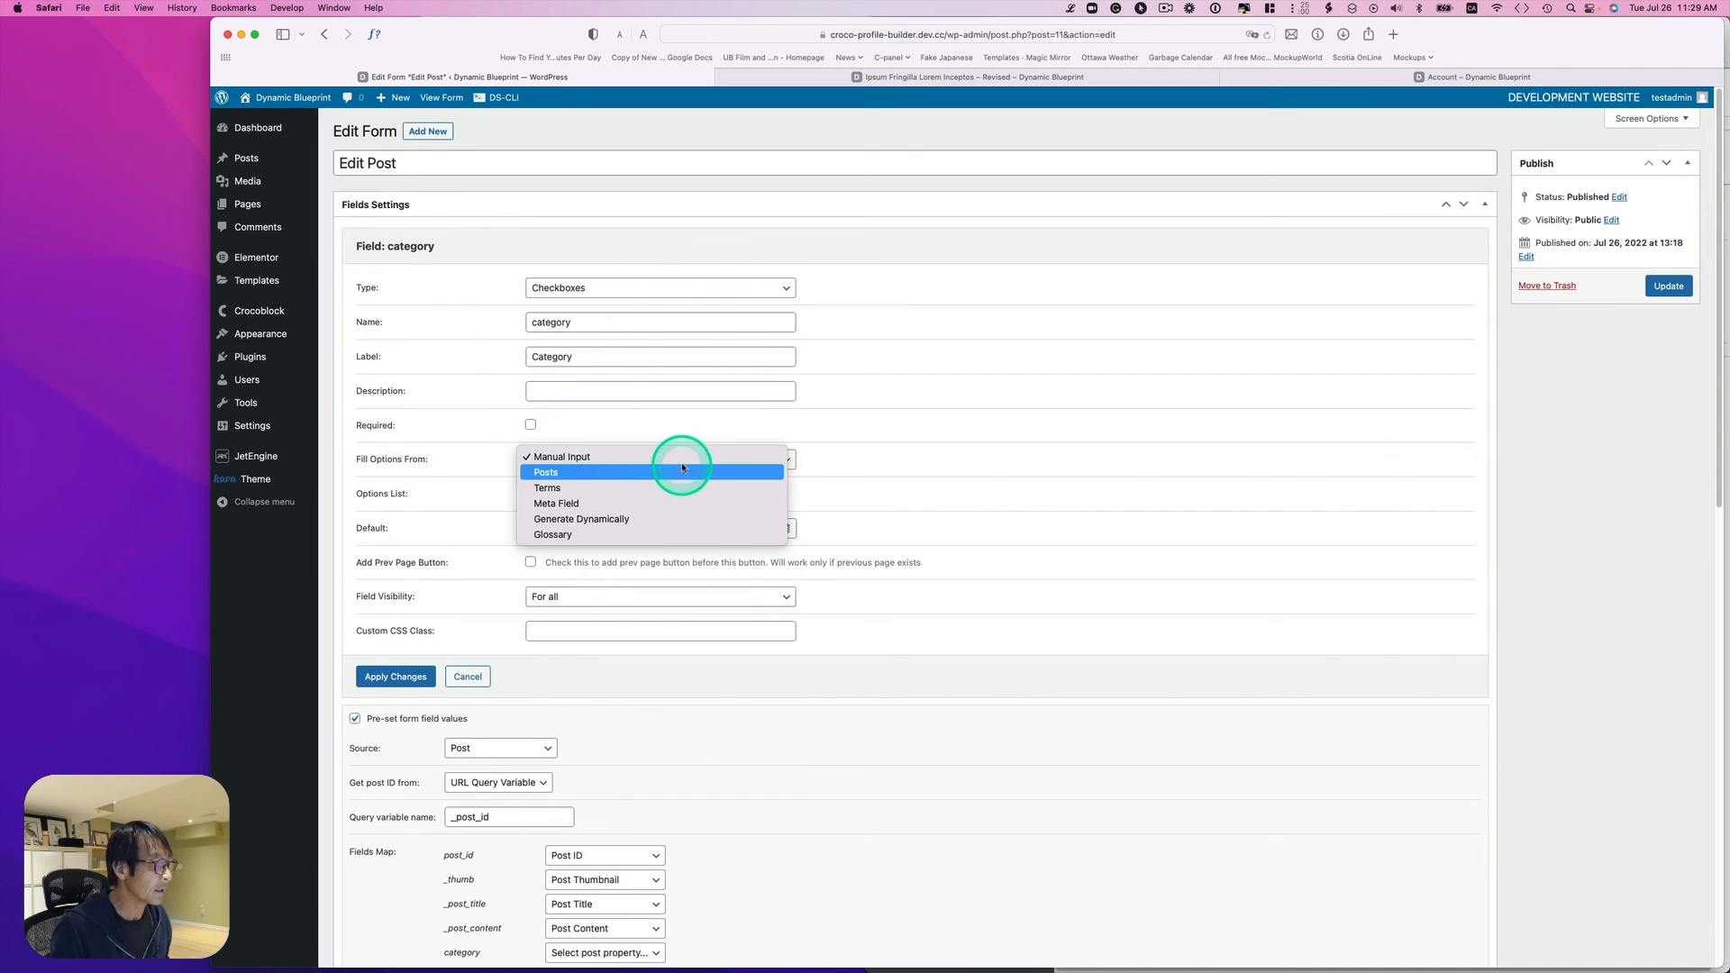
{"action": "left_click", "coordinate": [546, 488]}
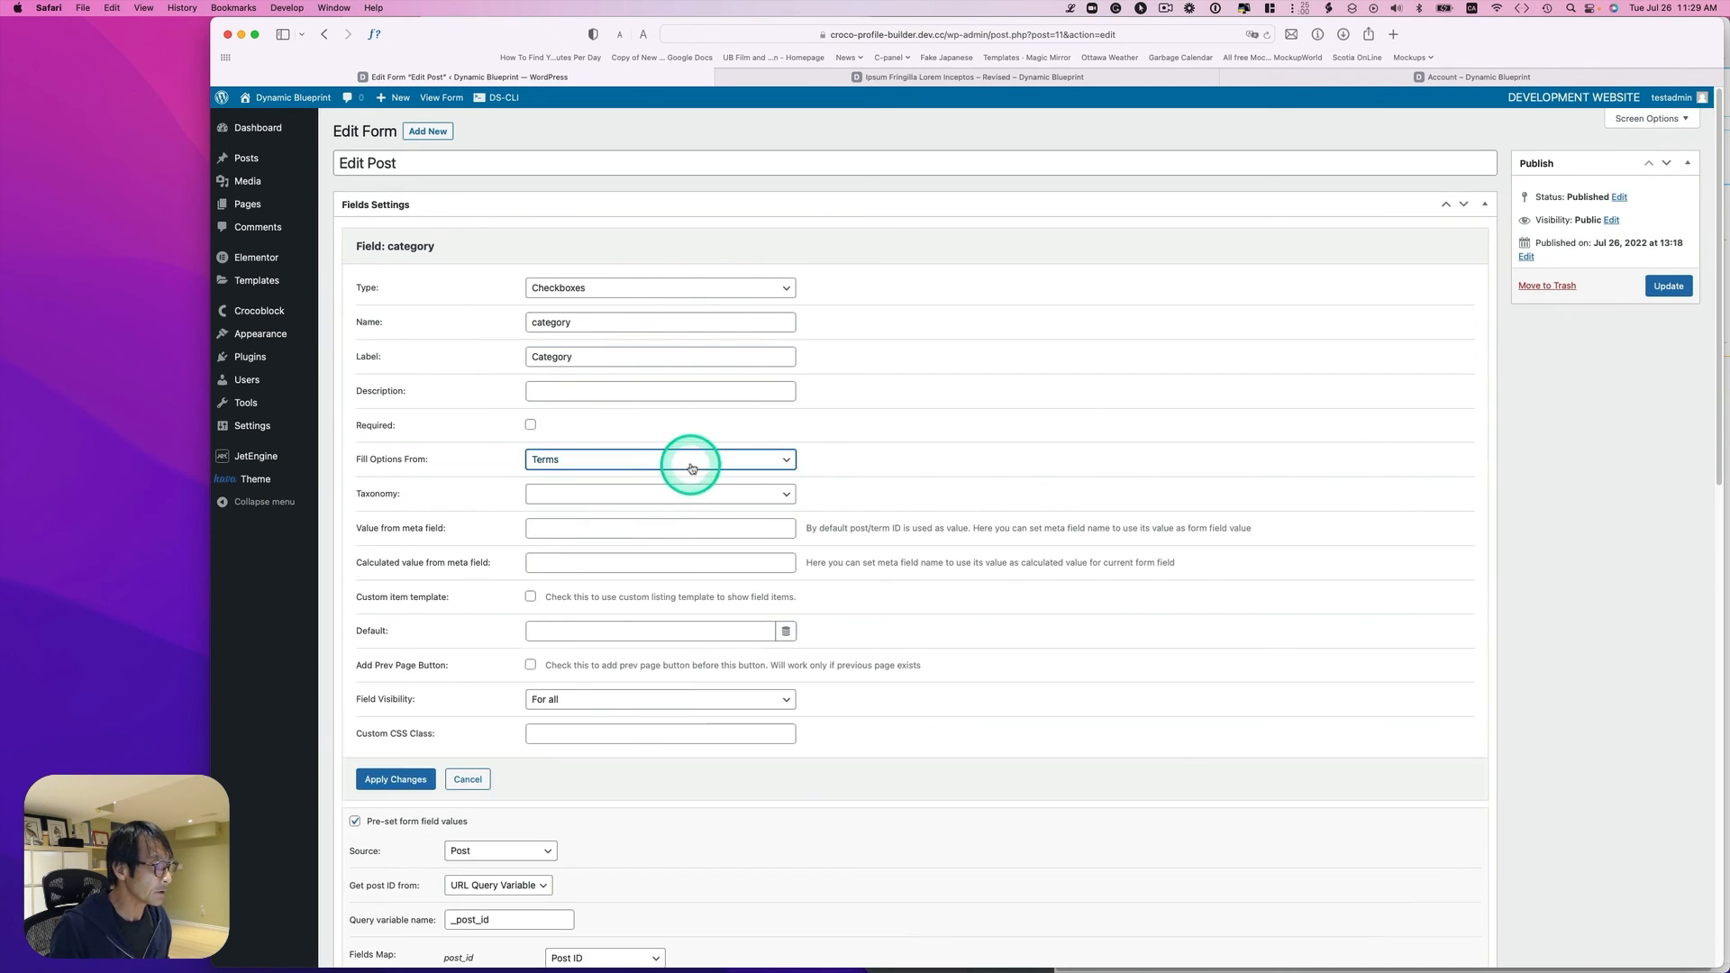
{"action": "left_click", "coordinate": [741, 494]}
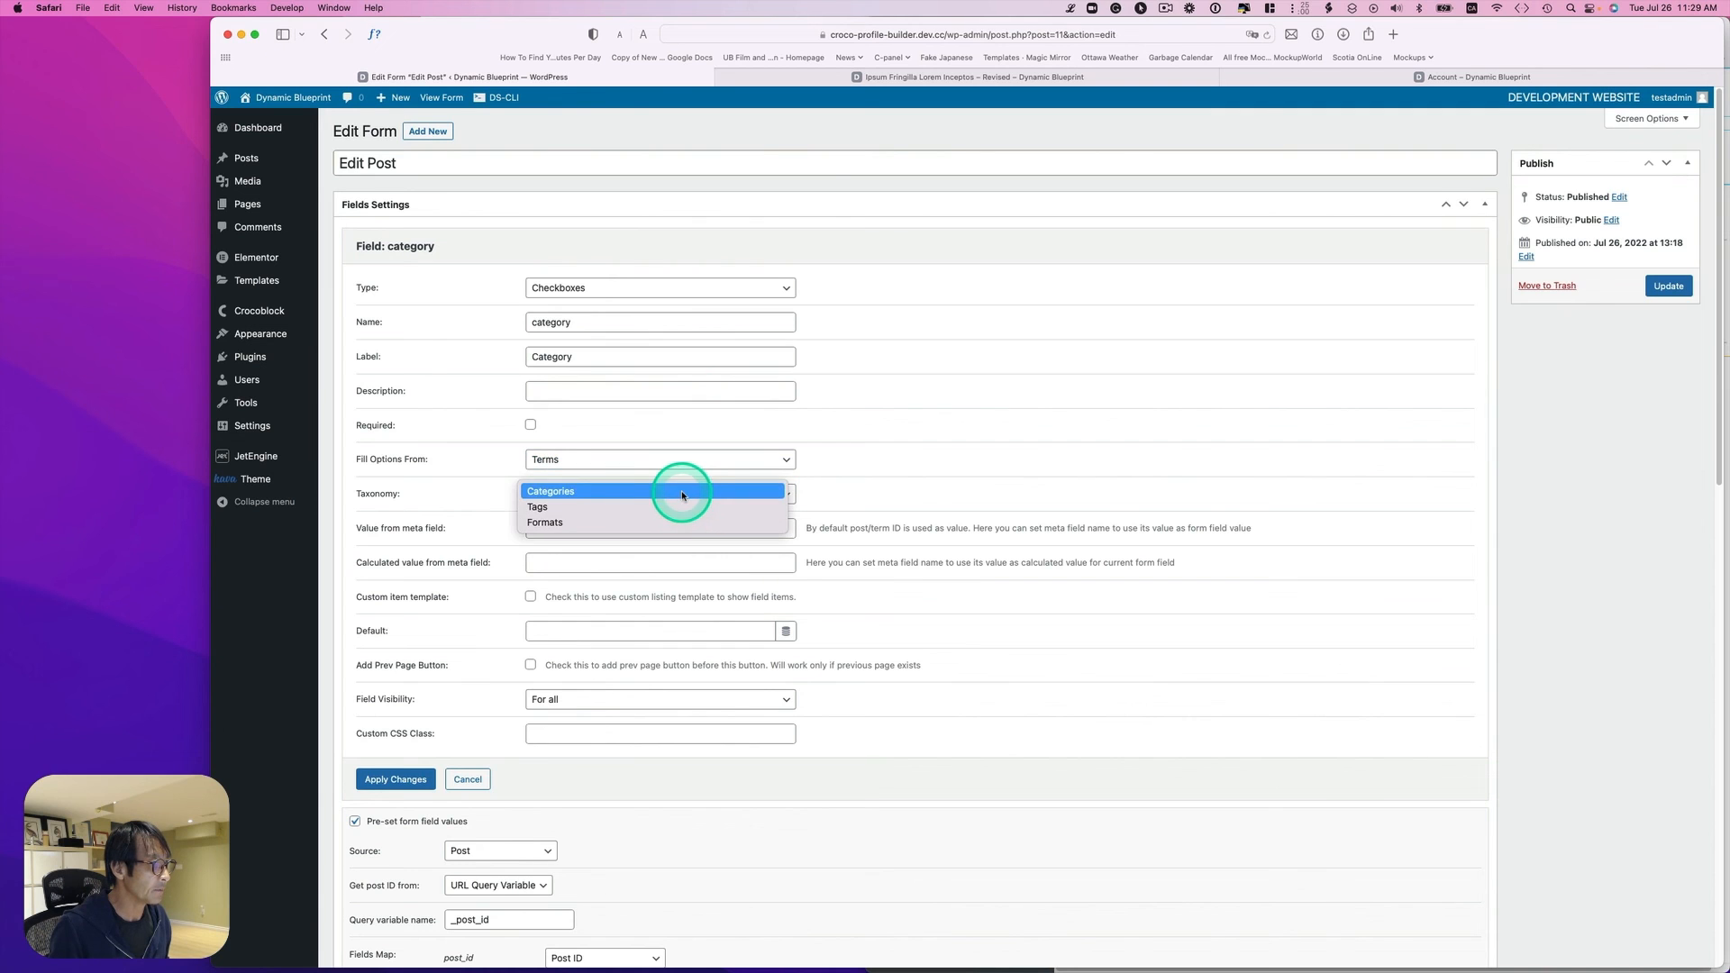
{"action": "left_click", "coordinate": [685, 491]}
{"action": "scroll", "coordinate": [729, 583], "scroll_direction": "down", "scroll_amount": 1}
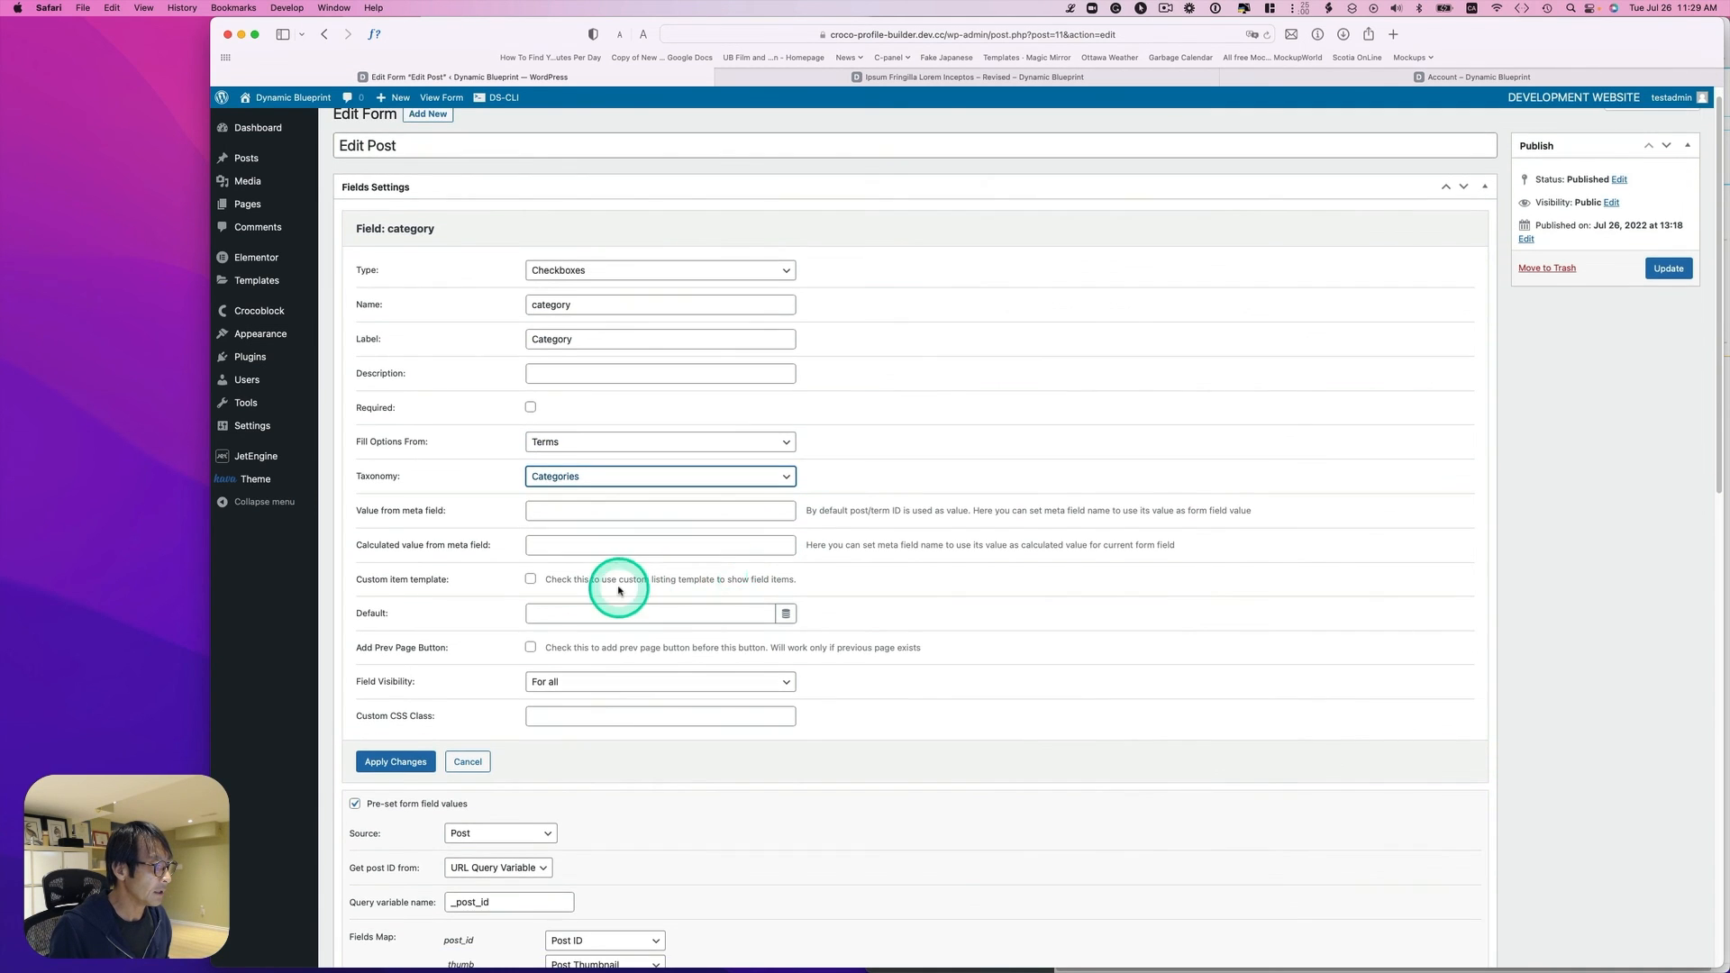
{"action": "scroll", "coordinate": [618, 585], "scroll_direction": "down", "scroll_amount": 2}
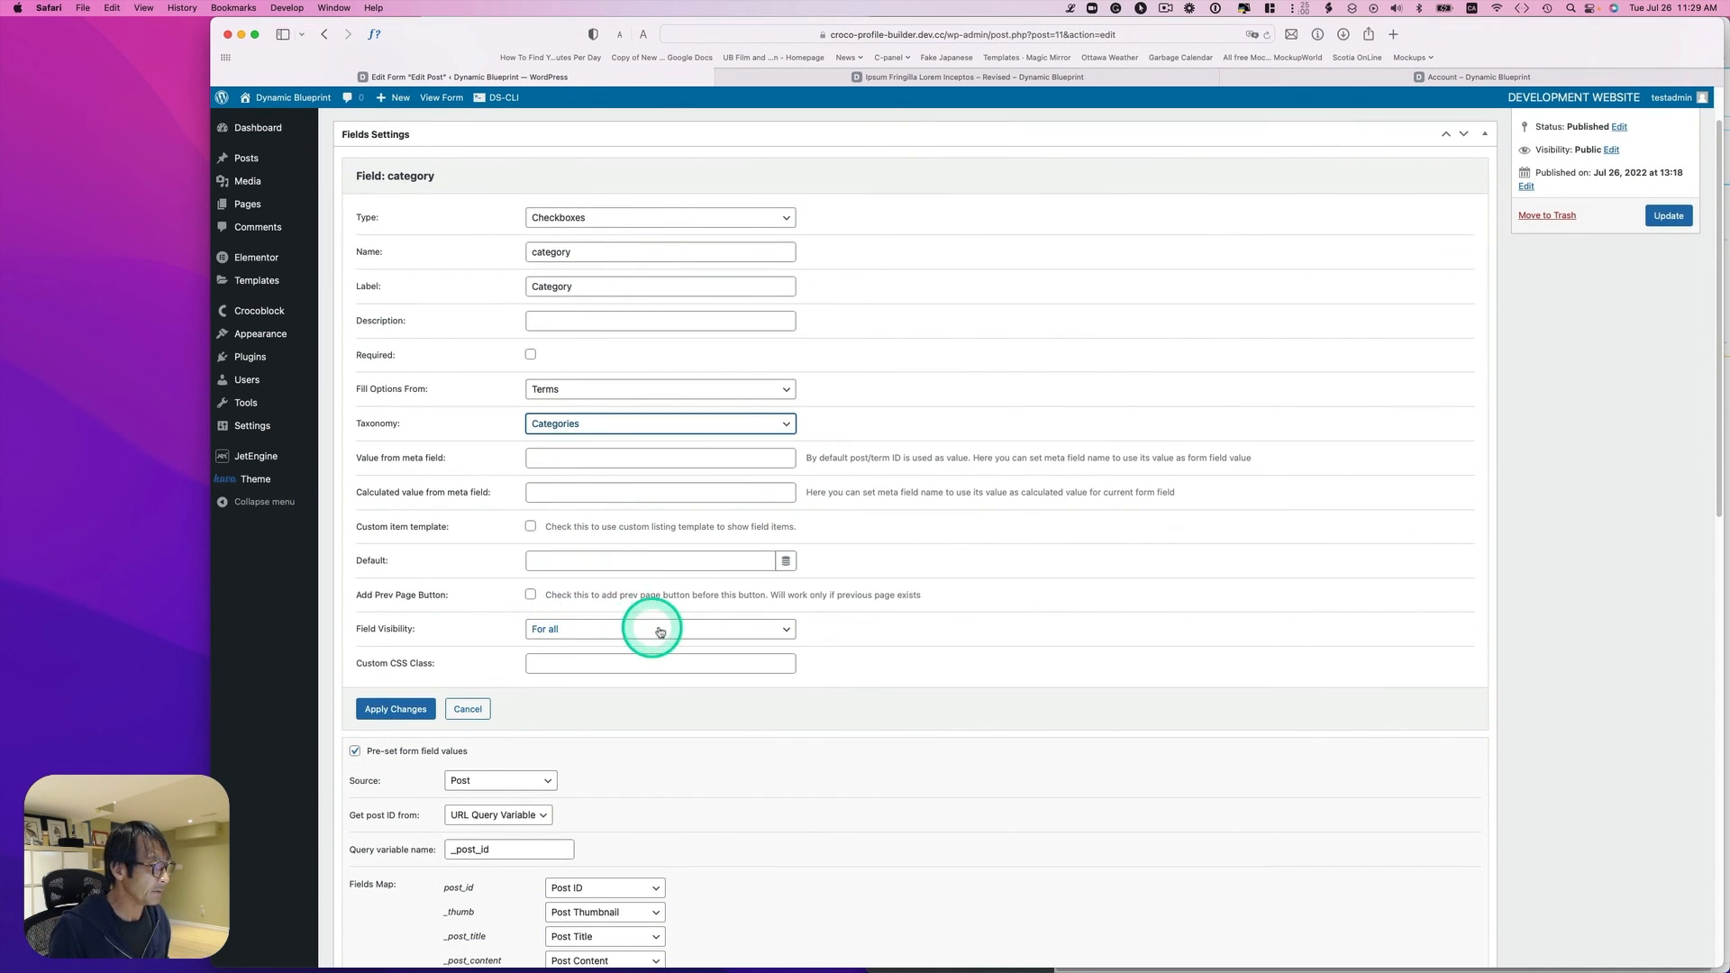
{"action": "scroll", "coordinate": [695, 610], "scroll_direction": "down", "scroll_amount": 2}
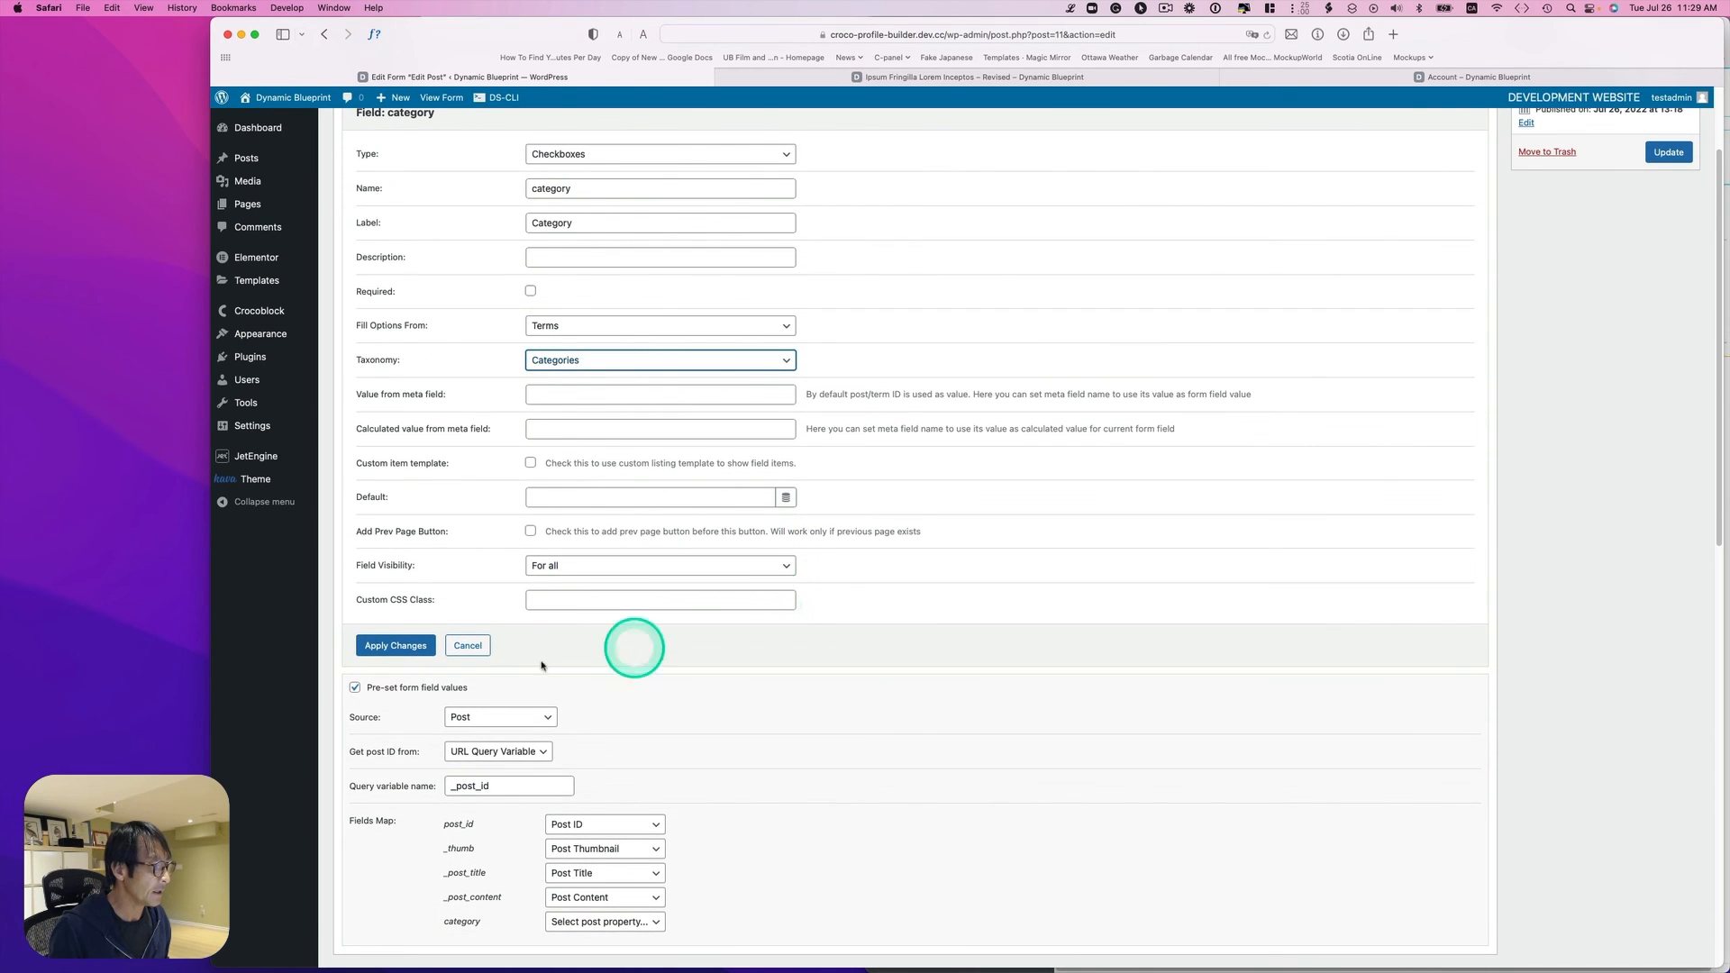
{"action": "left_click", "coordinate": [398, 645]}
Step: Map the category field to Post Terms with Categories in the form's pre-set field values
{"action": "scroll", "coordinate": [1098, 476], "scroll_direction": "down", "scroll_amount": 1}
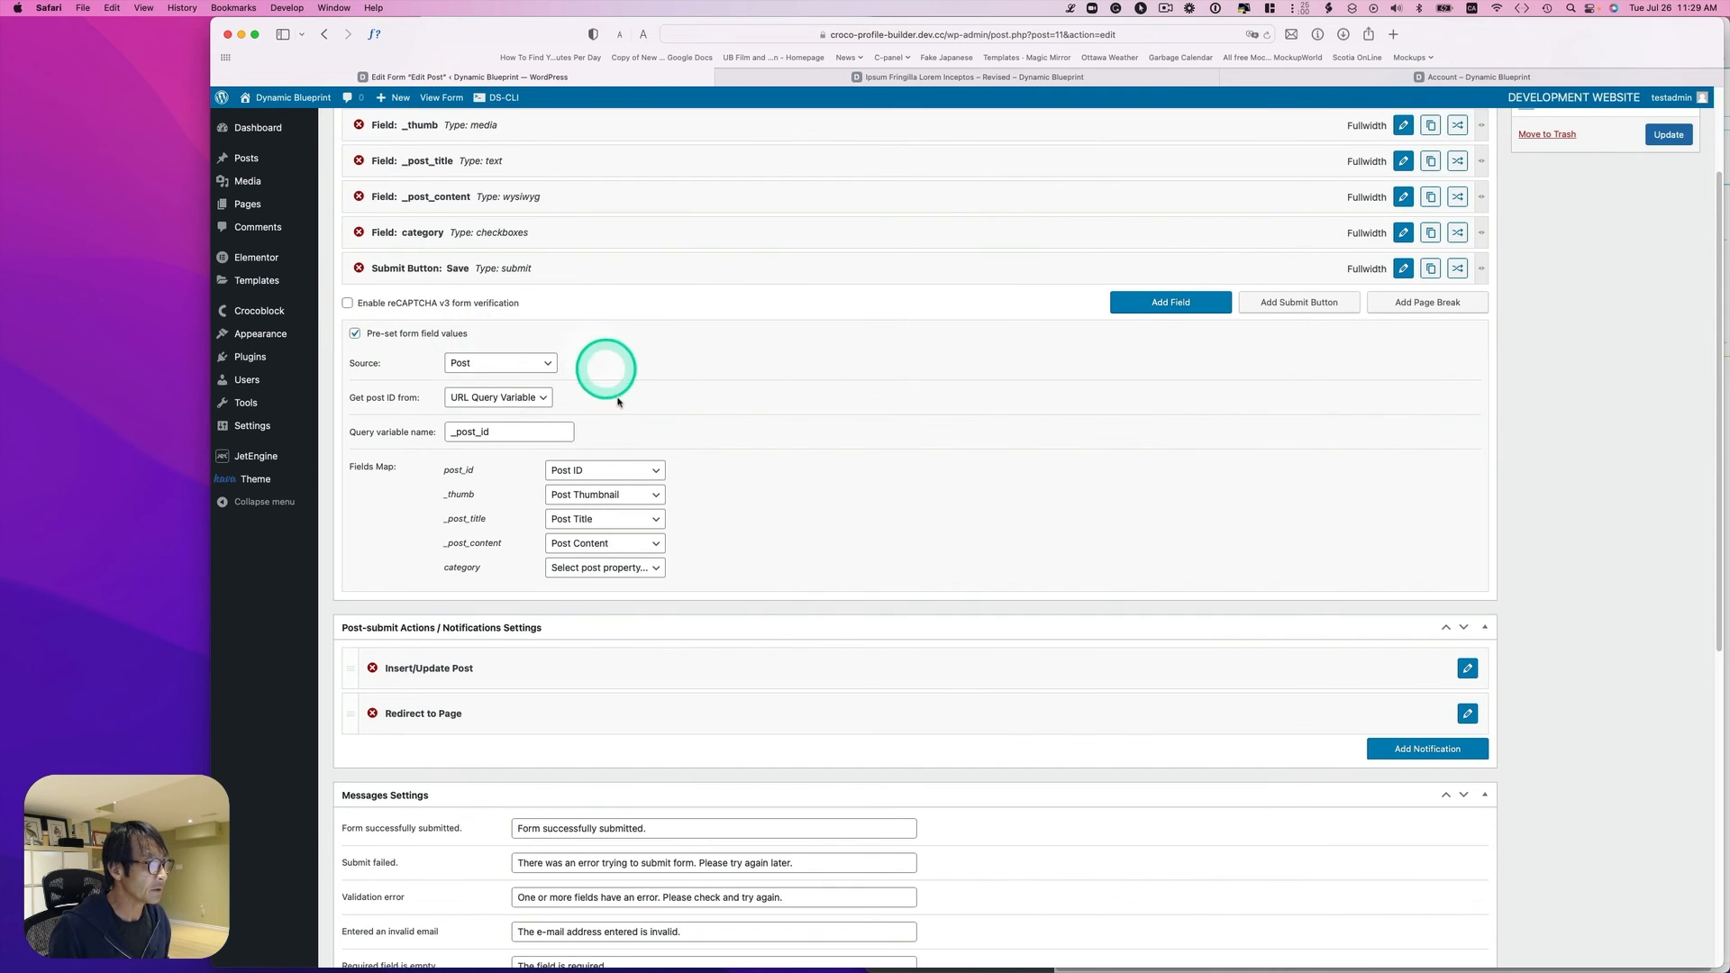
{"action": "scroll", "coordinate": [630, 390], "scroll_direction": "up", "scroll_amount": 5}
{"action": "scroll", "coordinate": [621, 558], "scroll_direction": "down", "scroll_amount": 3}
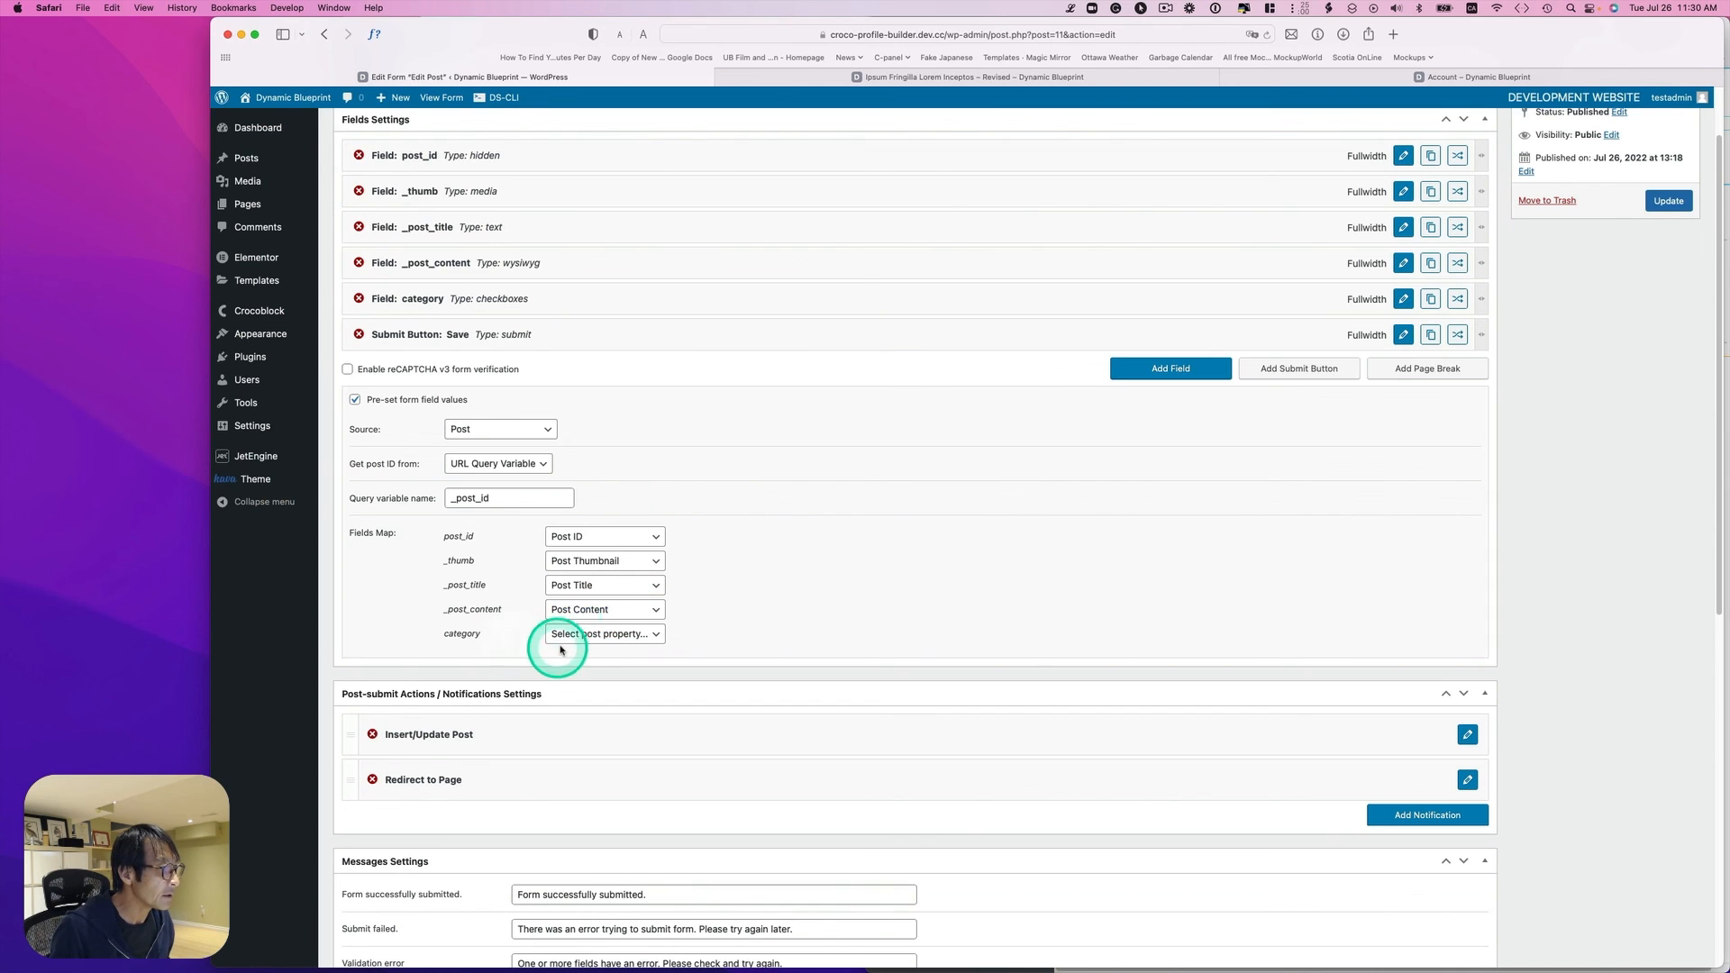
{"action": "left_click", "coordinate": [602, 634]}
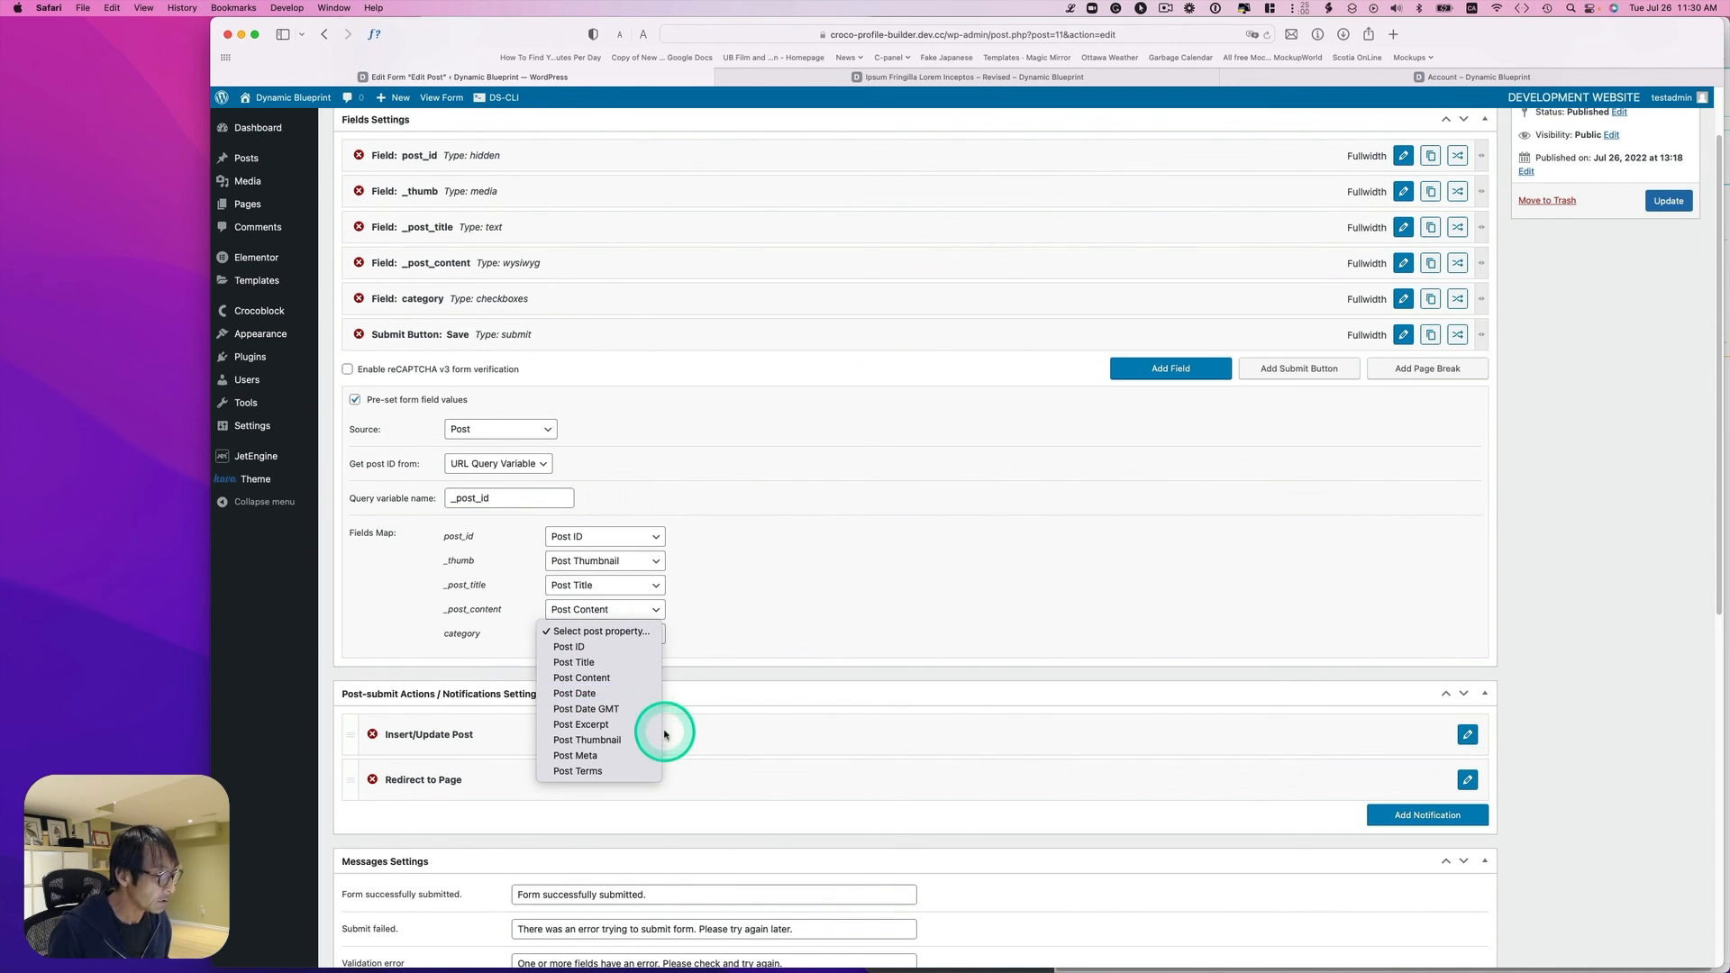
{"action": "left_click", "coordinate": [621, 768]}
{"action": "left_click", "coordinate": [718, 633]}
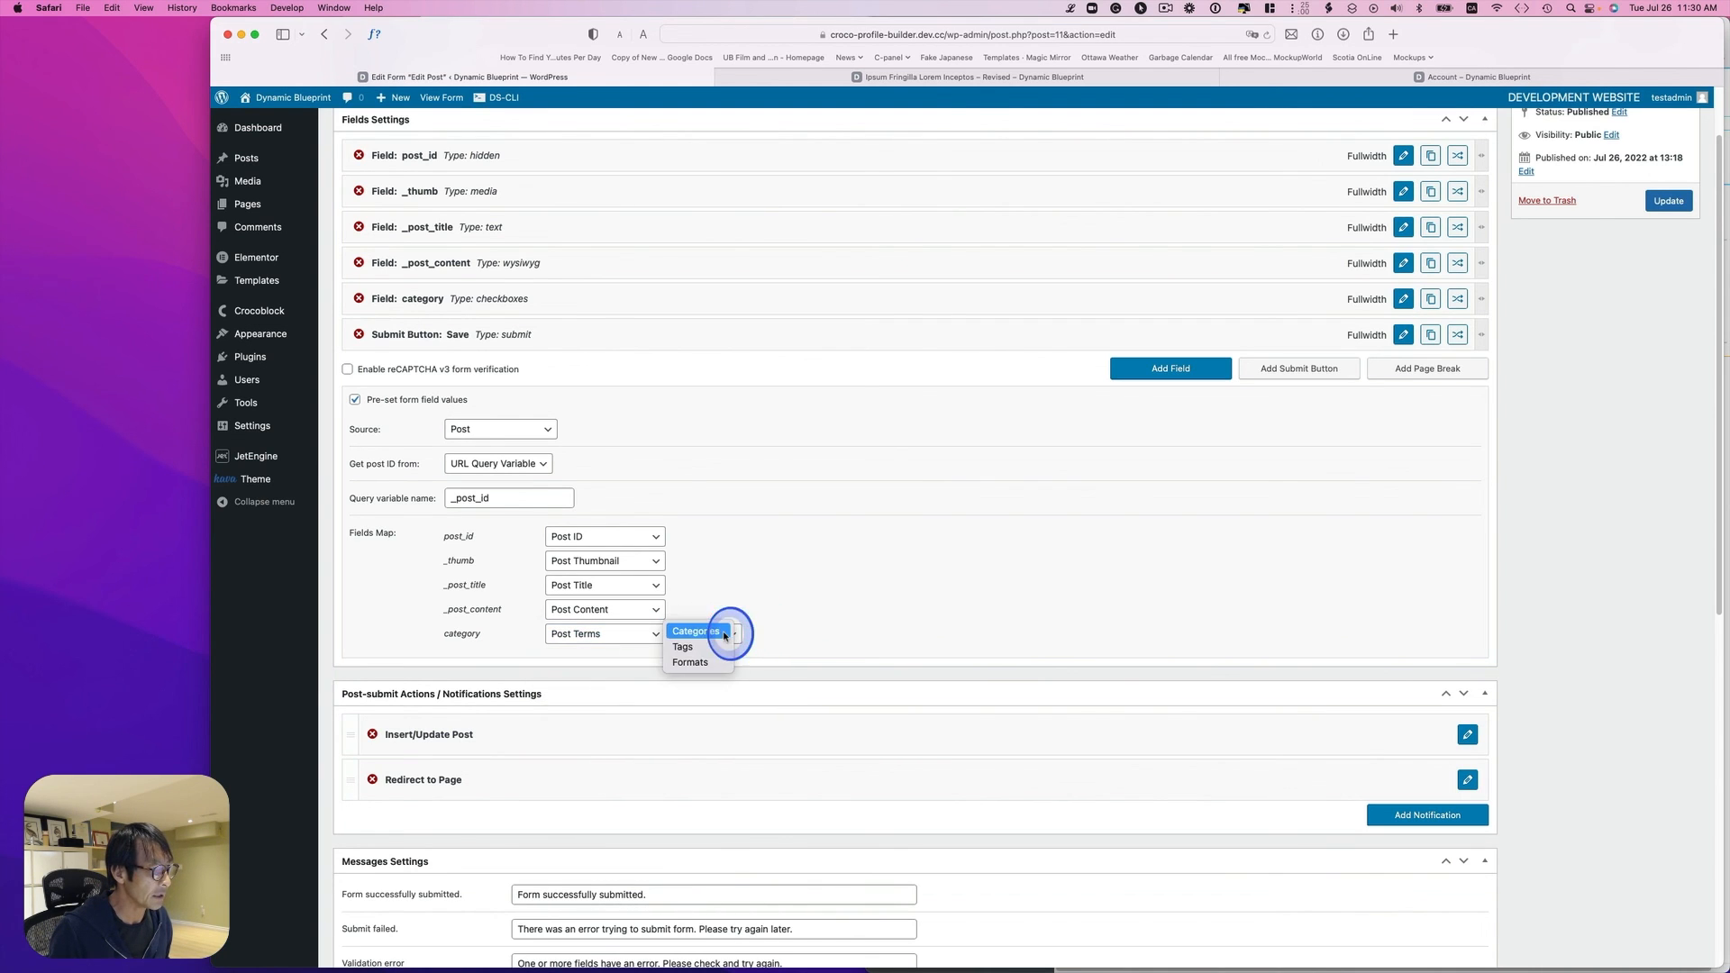
{"action": "left_click", "coordinate": [712, 631]}
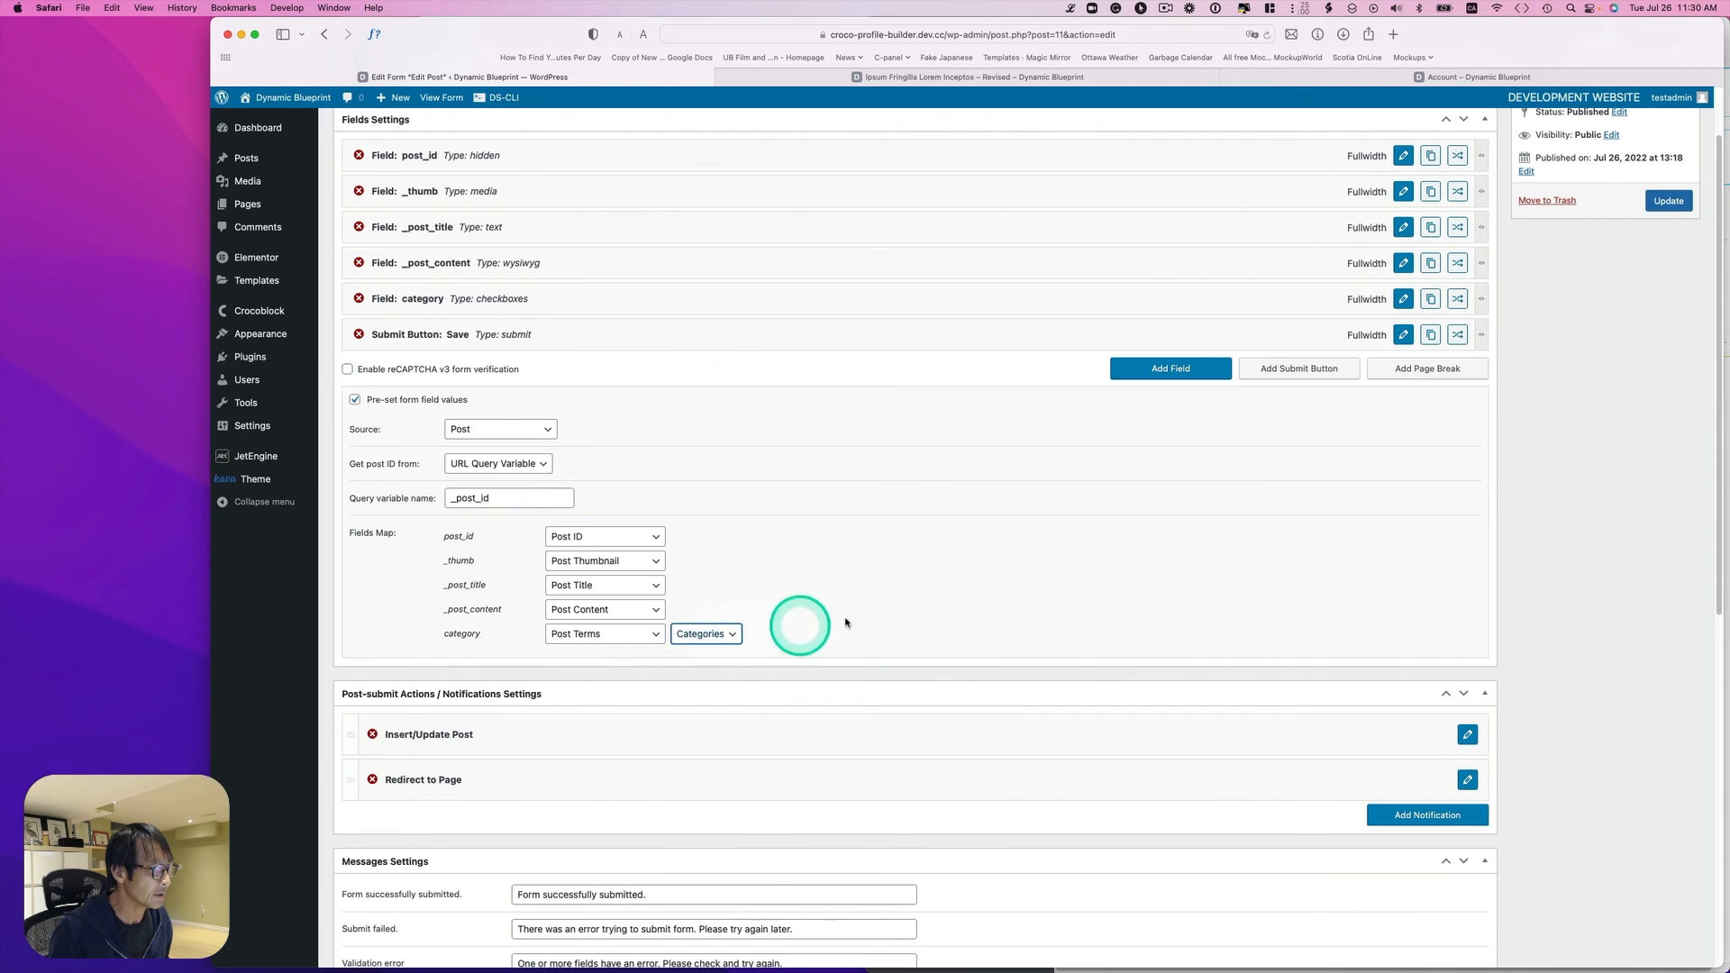
Step: Map category to Post Terms, Categories in the Insert/Update Post action, apply the changes and update the Edit Post form
{"action": "scroll", "coordinate": [1098, 606], "scroll_direction": "down", "scroll_amount": 2}
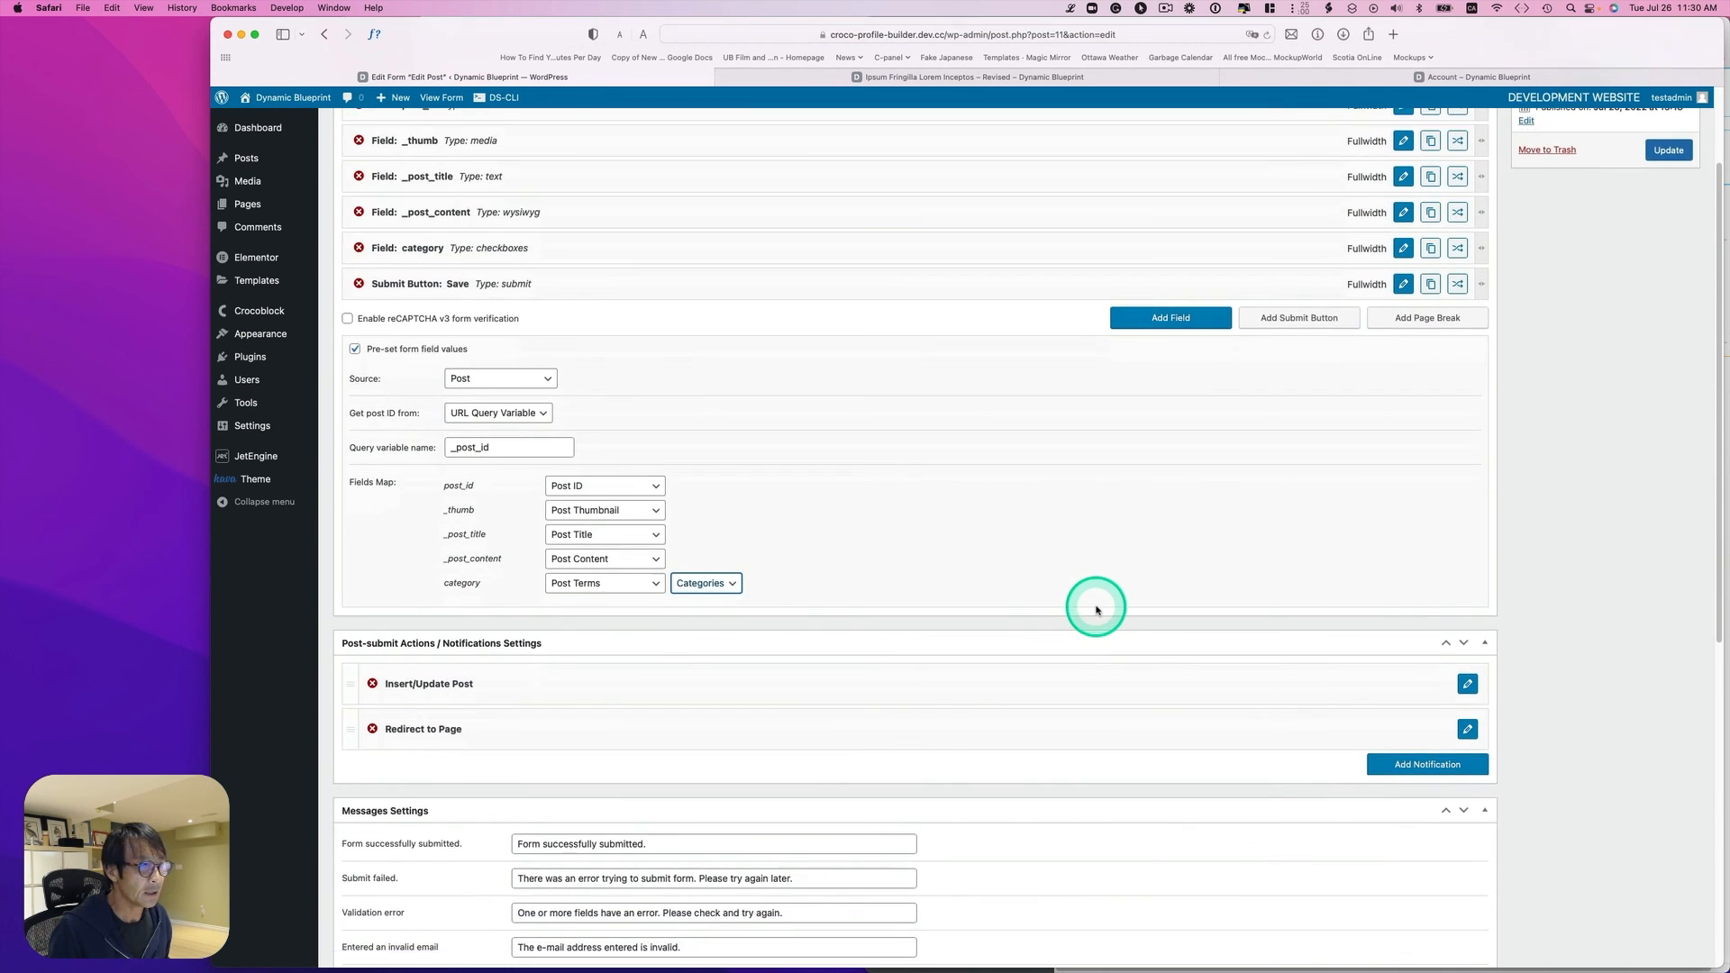
{"action": "left_click", "coordinate": [1470, 652]}
{"action": "scroll", "coordinate": [1208, 656], "scroll_direction": "down", "scroll_amount": 4}
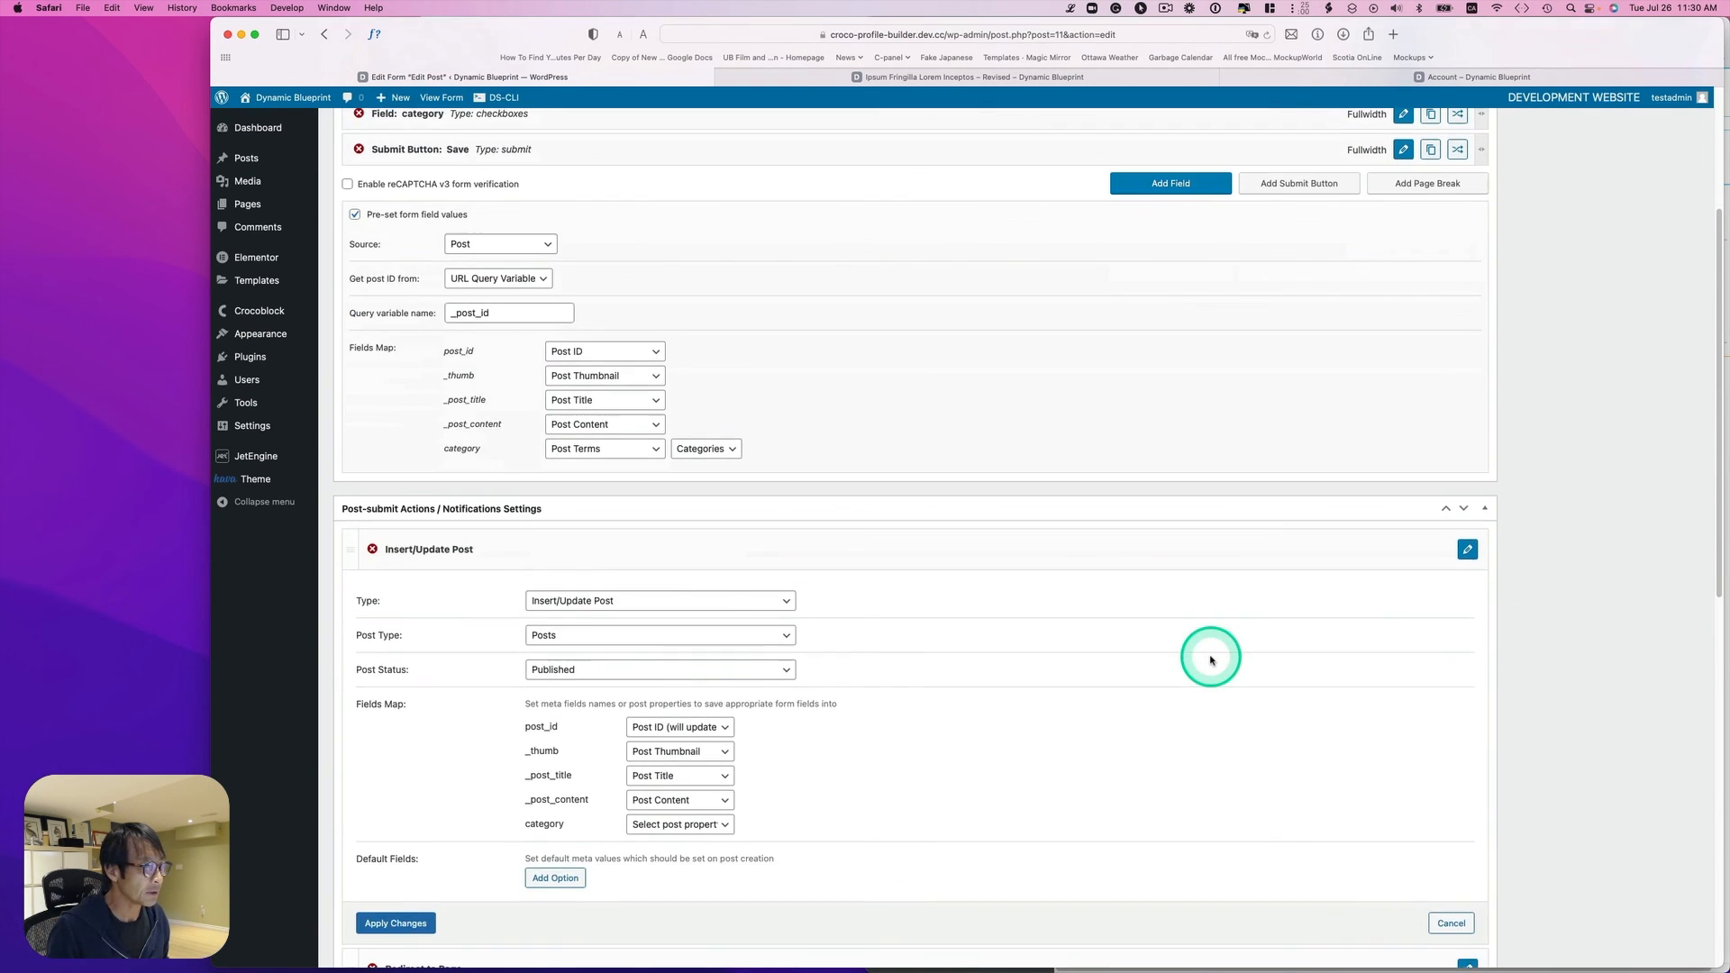
{"action": "left_click", "coordinate": [723, 785]}
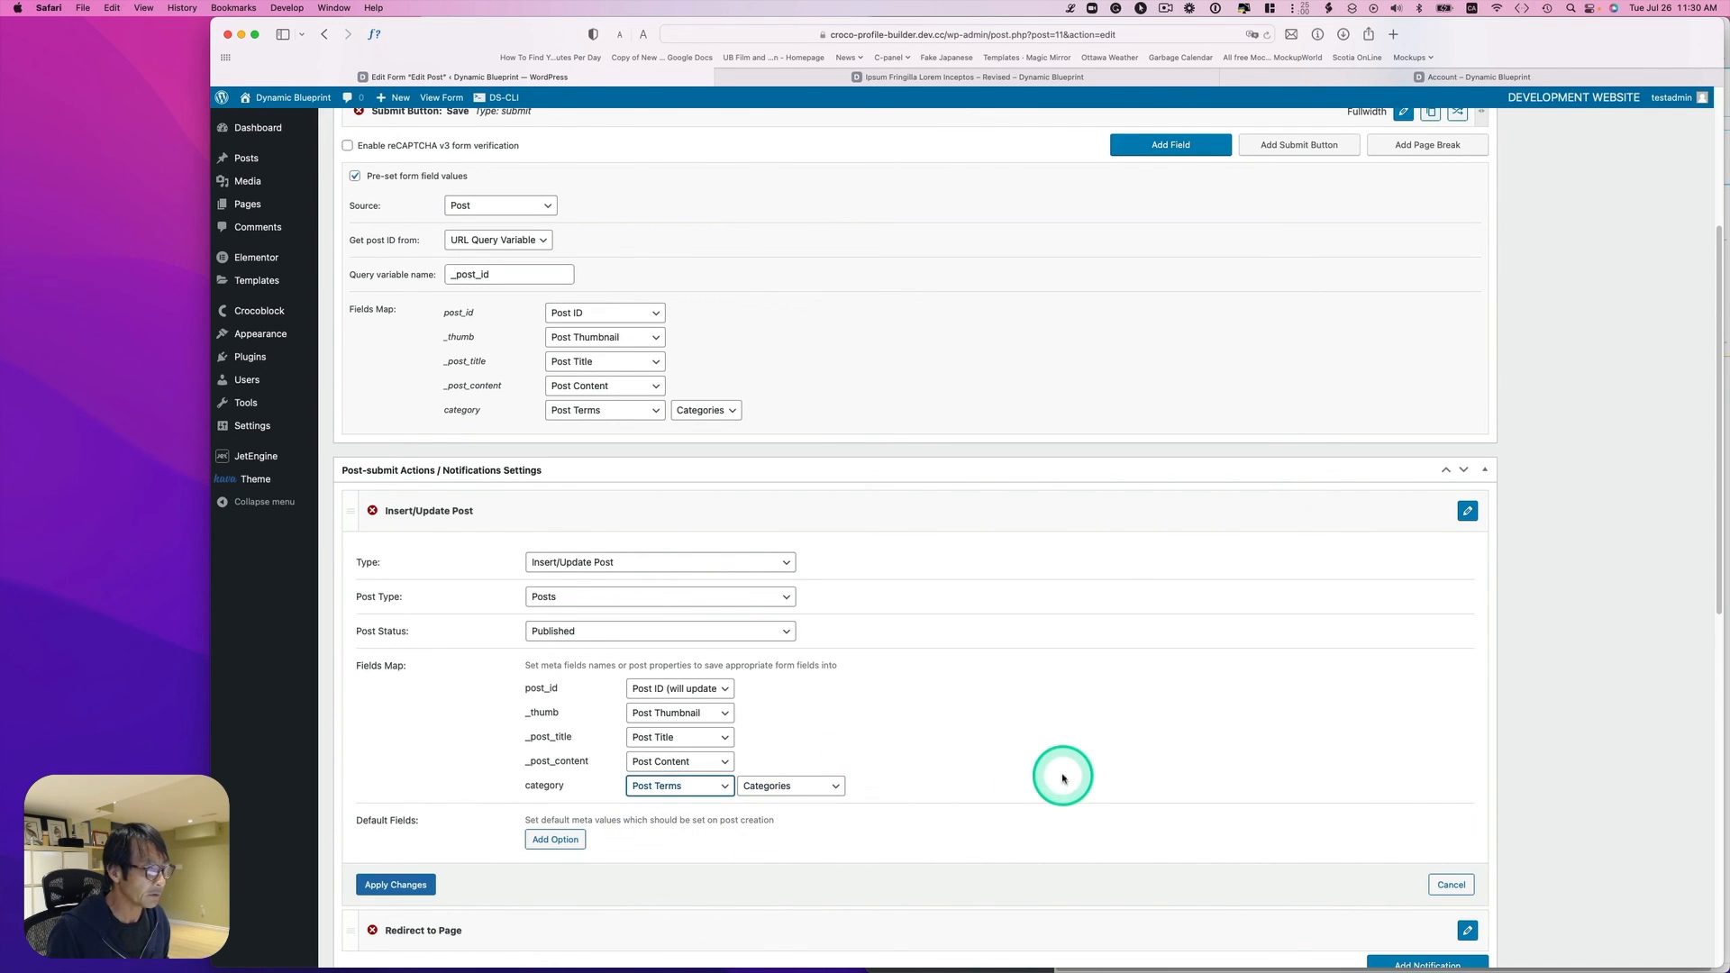
{"action": "left_click", "coordinate": [401, 884]}
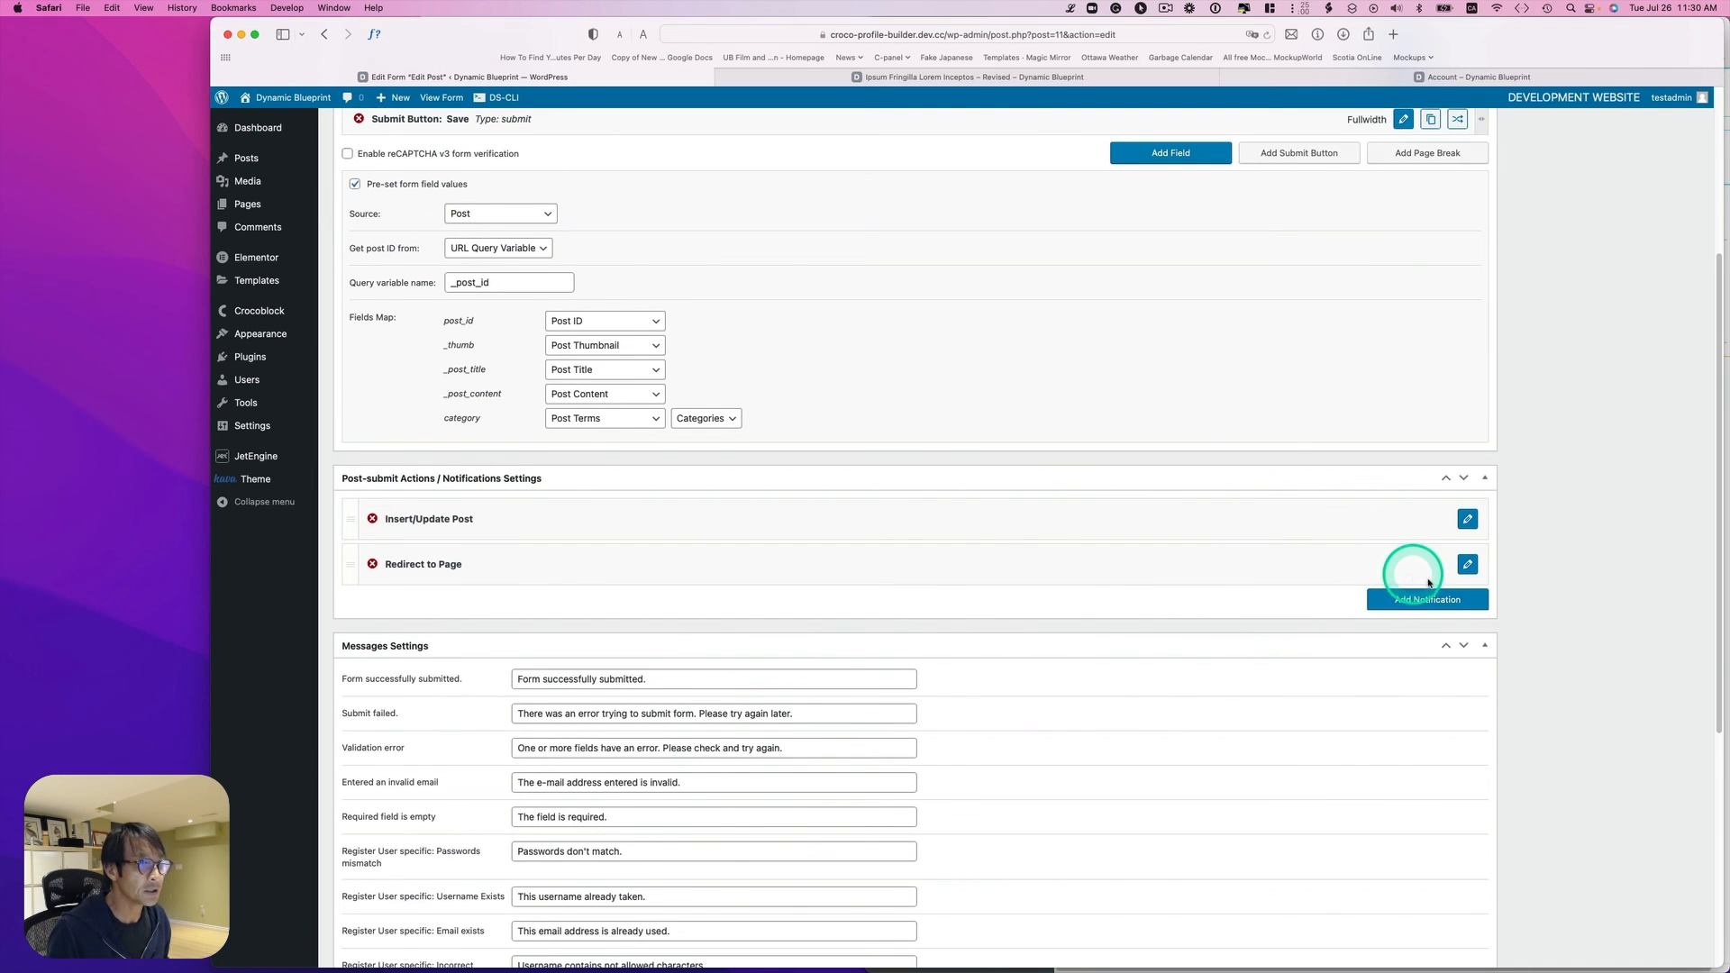
{"action": "scroll", "coordinate": [1428, 583], "scroll_direction": "up", "scroll_amount": 3}
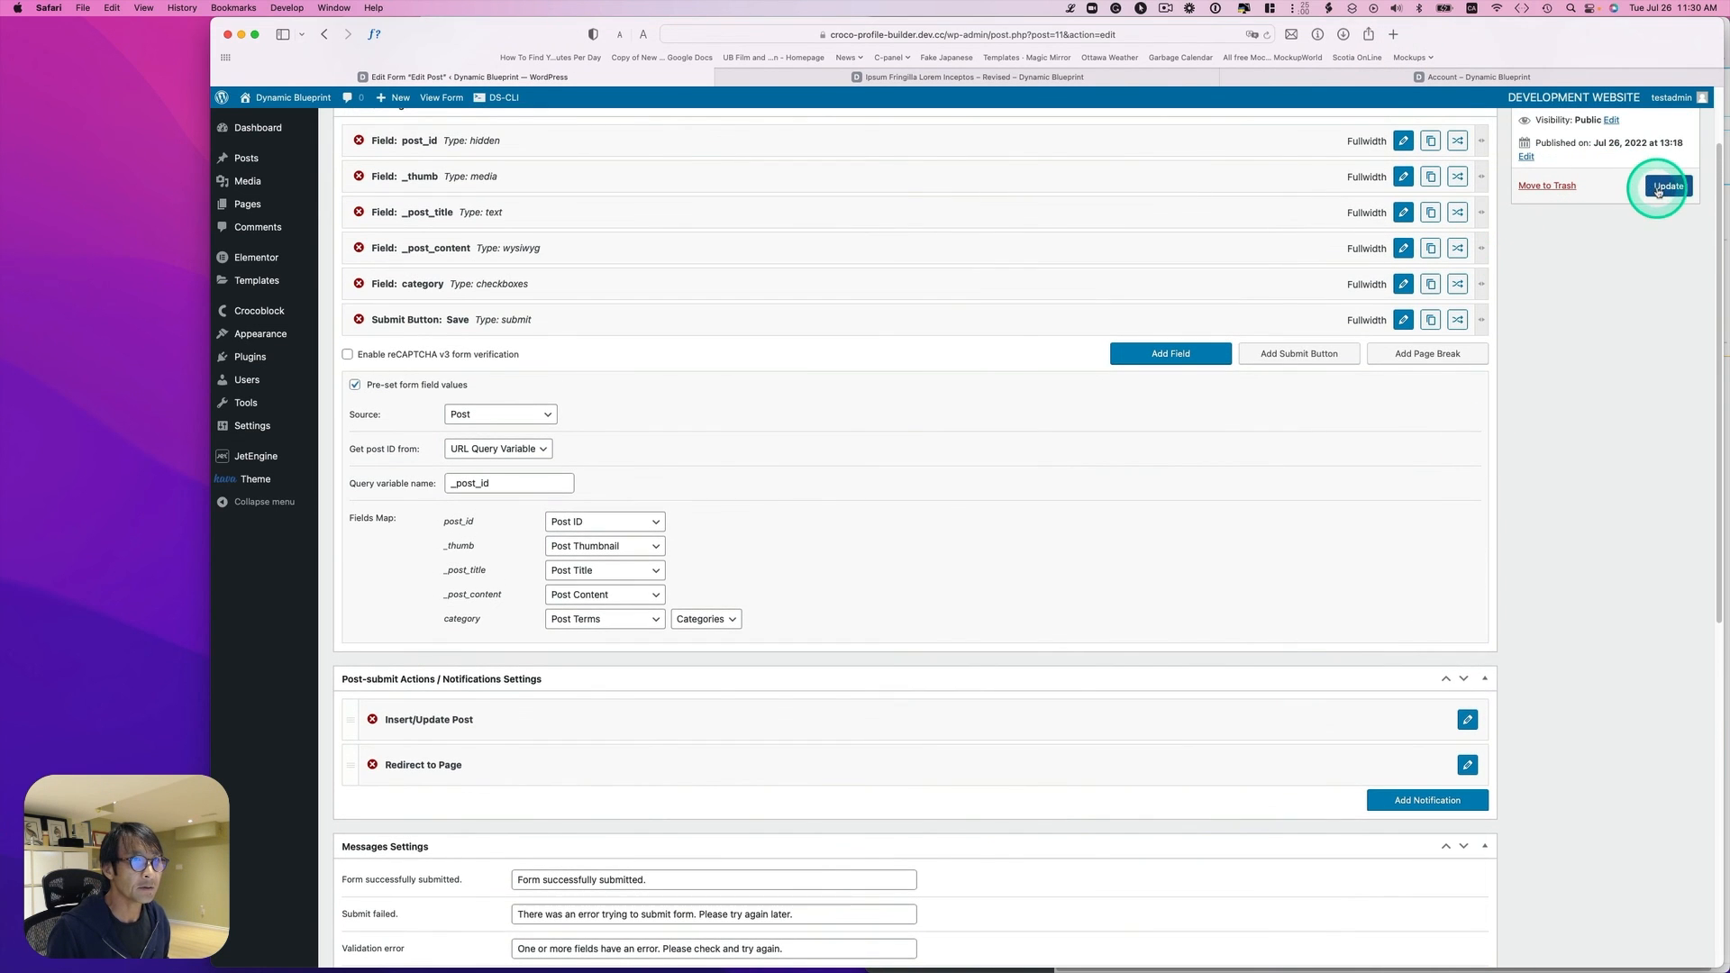
{"action": "left_click", "coordinate": [1658, 191]}
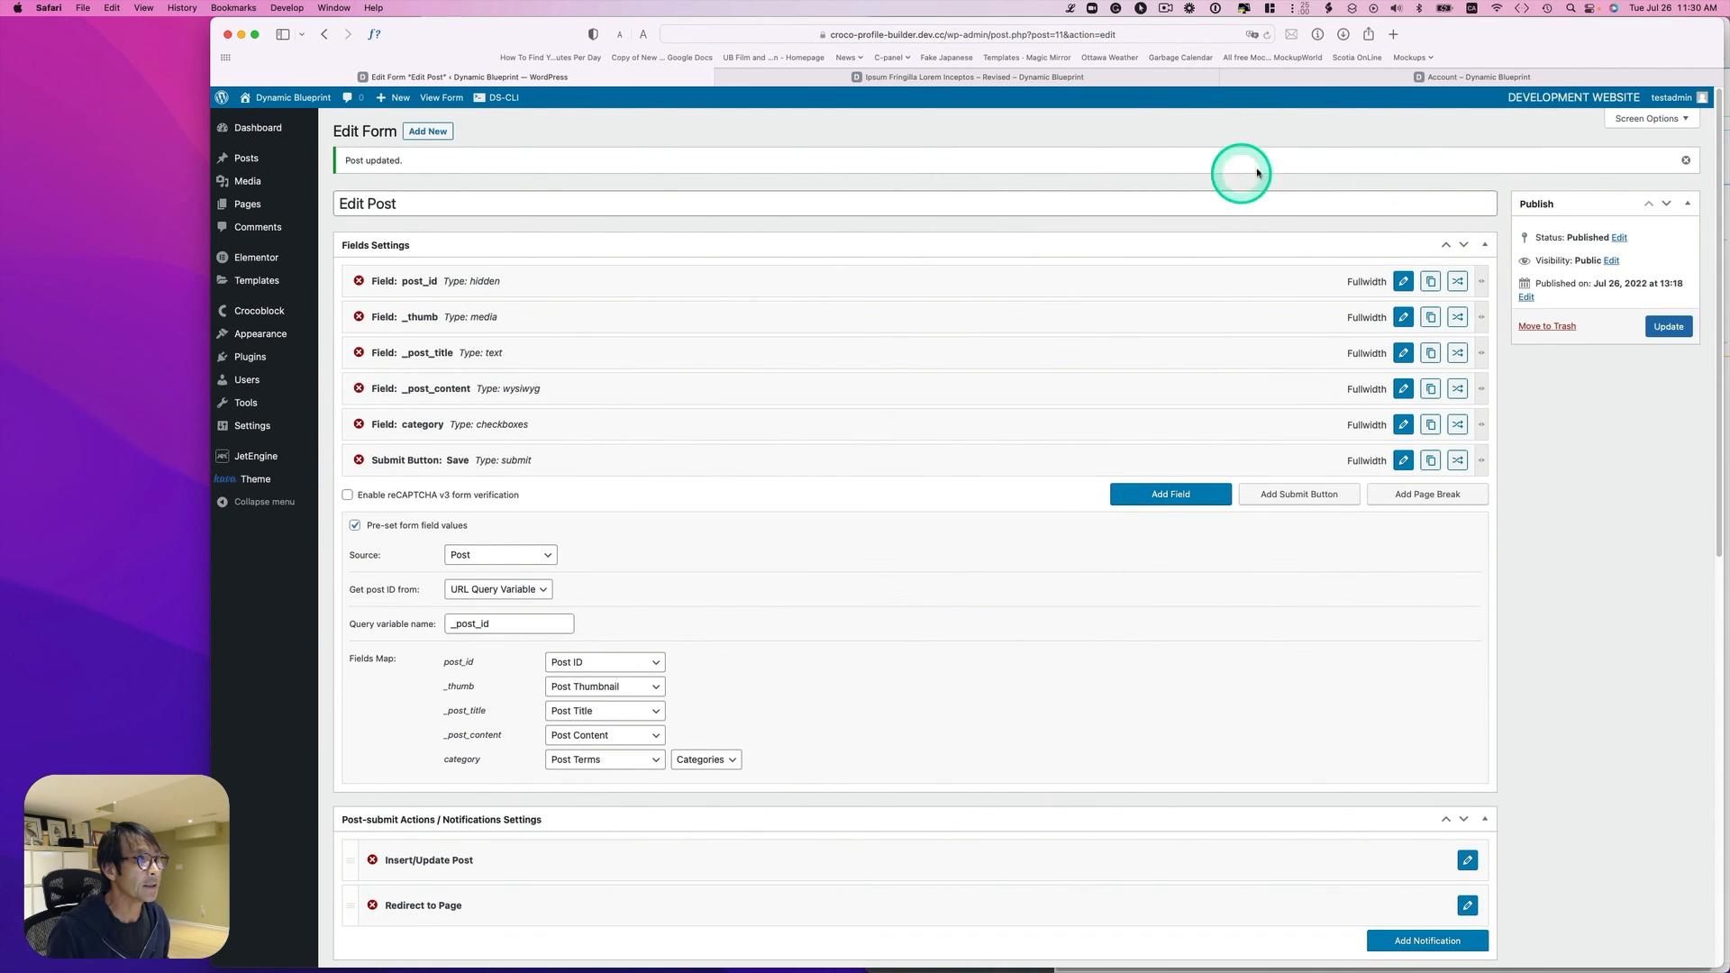
Step: In the account area's edit form for Commodo Malesuada Condimentum, replace Uncategorized with Software and Consulting and save the post
{"action": "left_click", "coordinate": [1379, 81]}
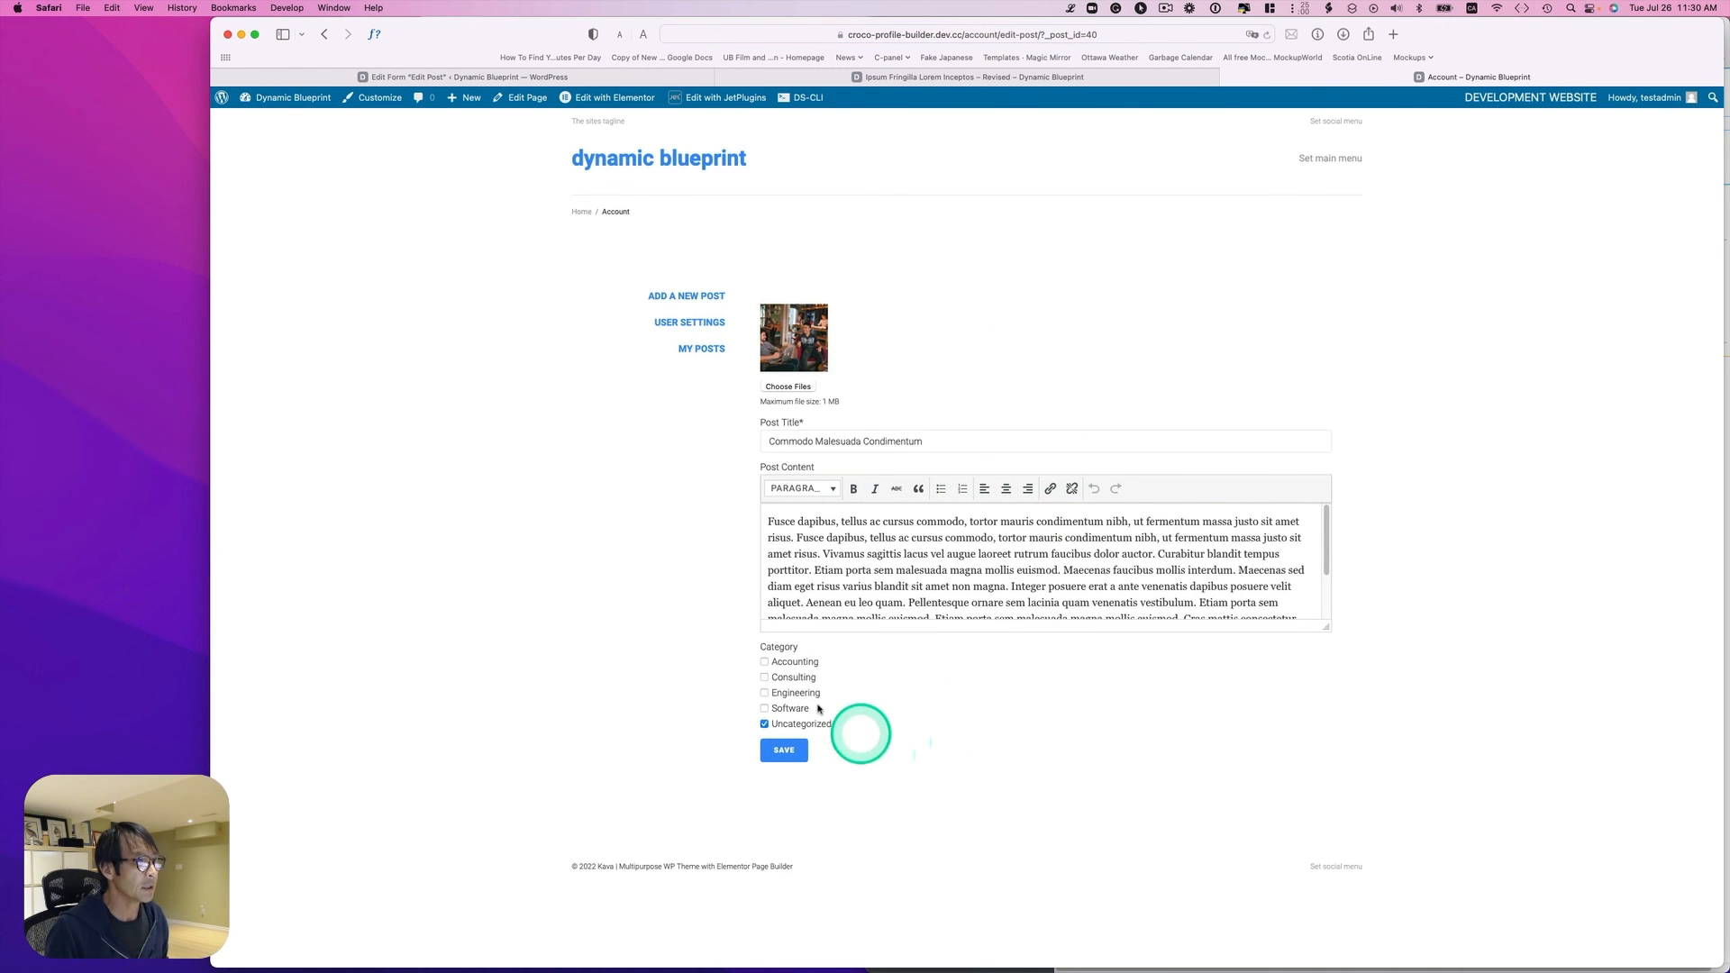
{"action": "left_click", "coordinate": [764, 724]}
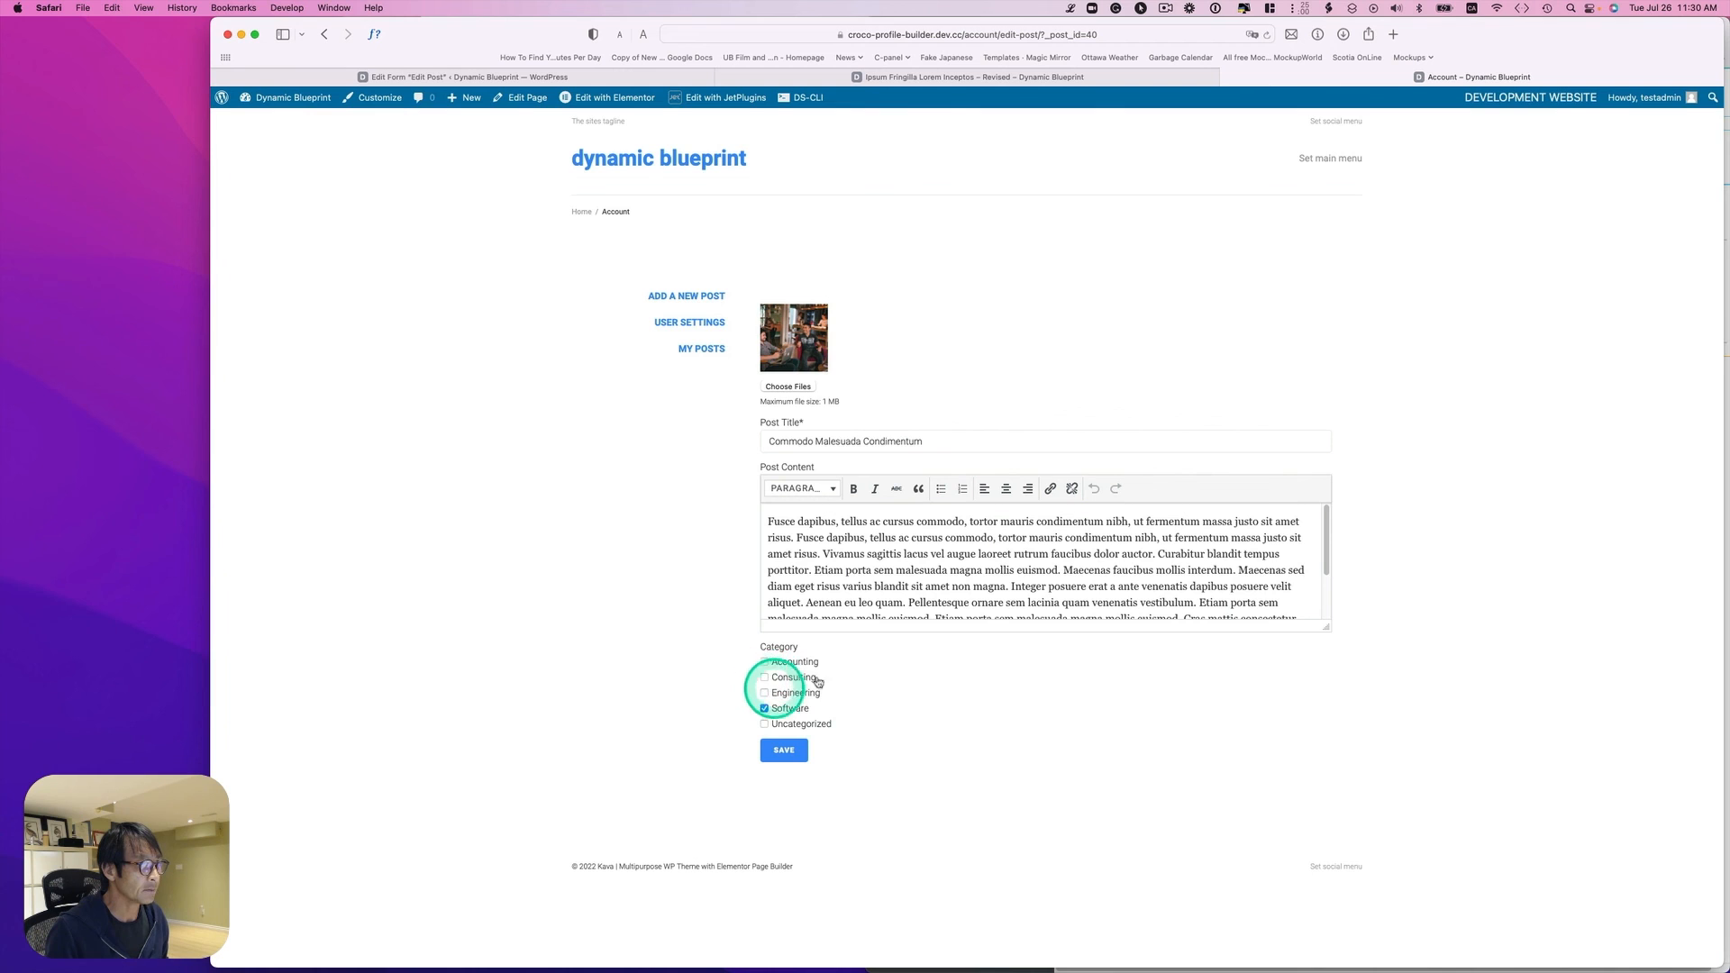
{"action": "left_click", "coordinate": [764, 677]}
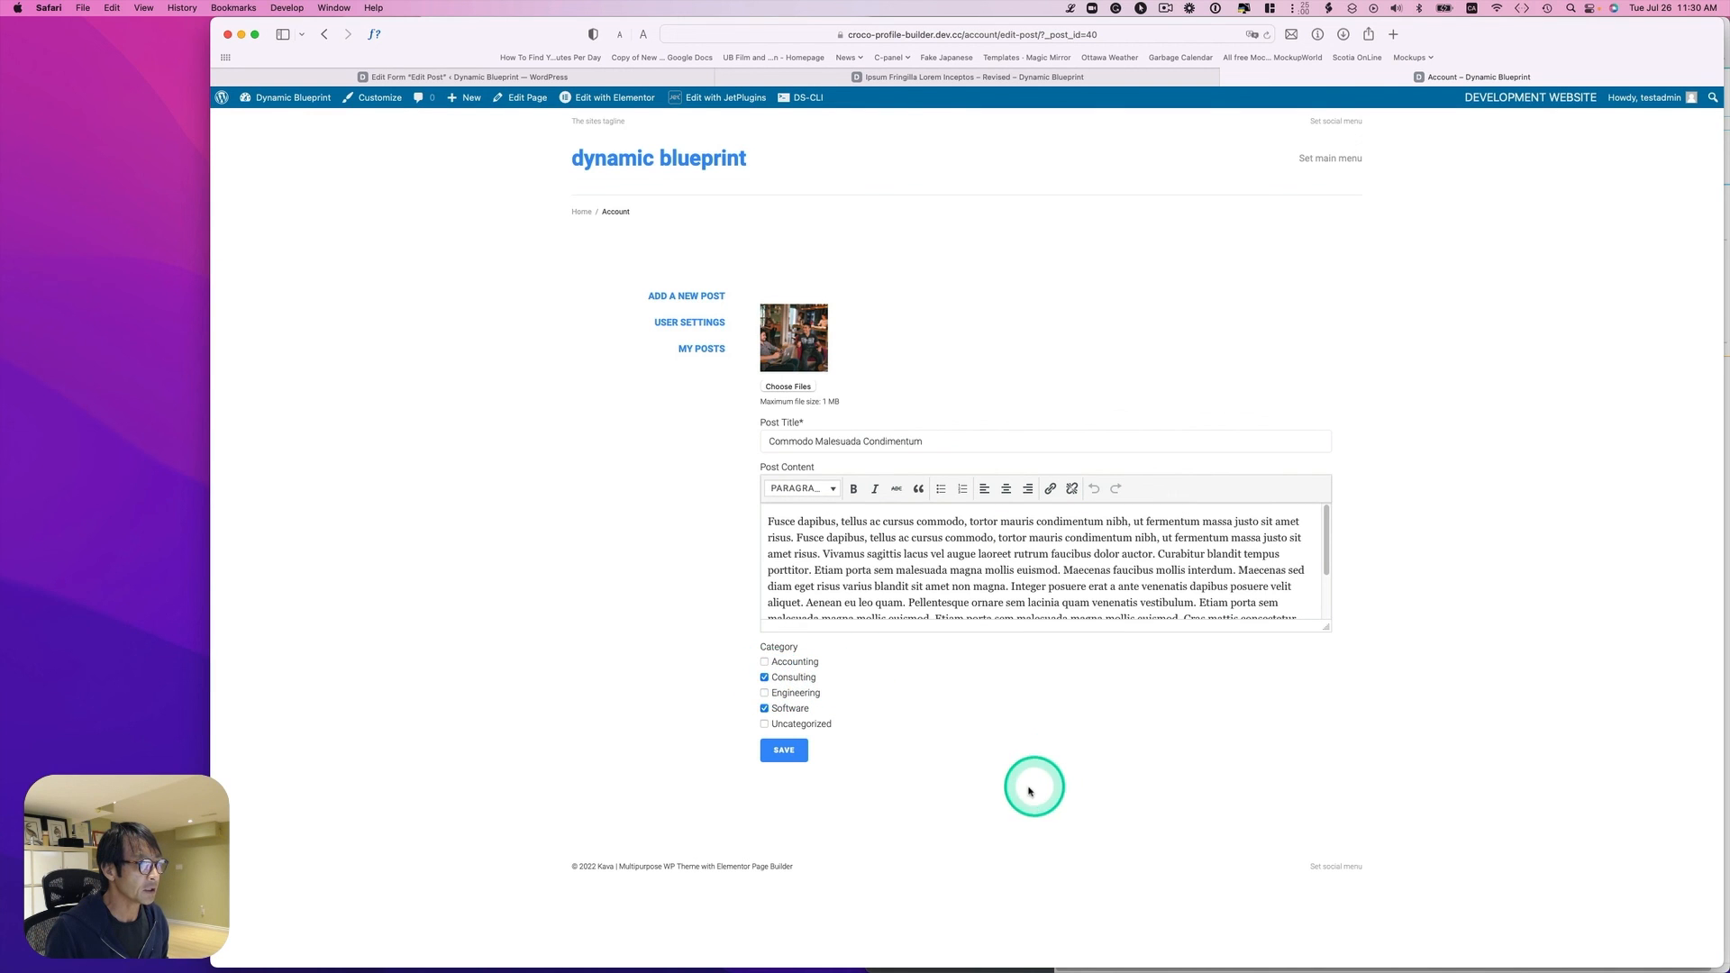
{"action": "left_click", "coordinate": [786, 751]}
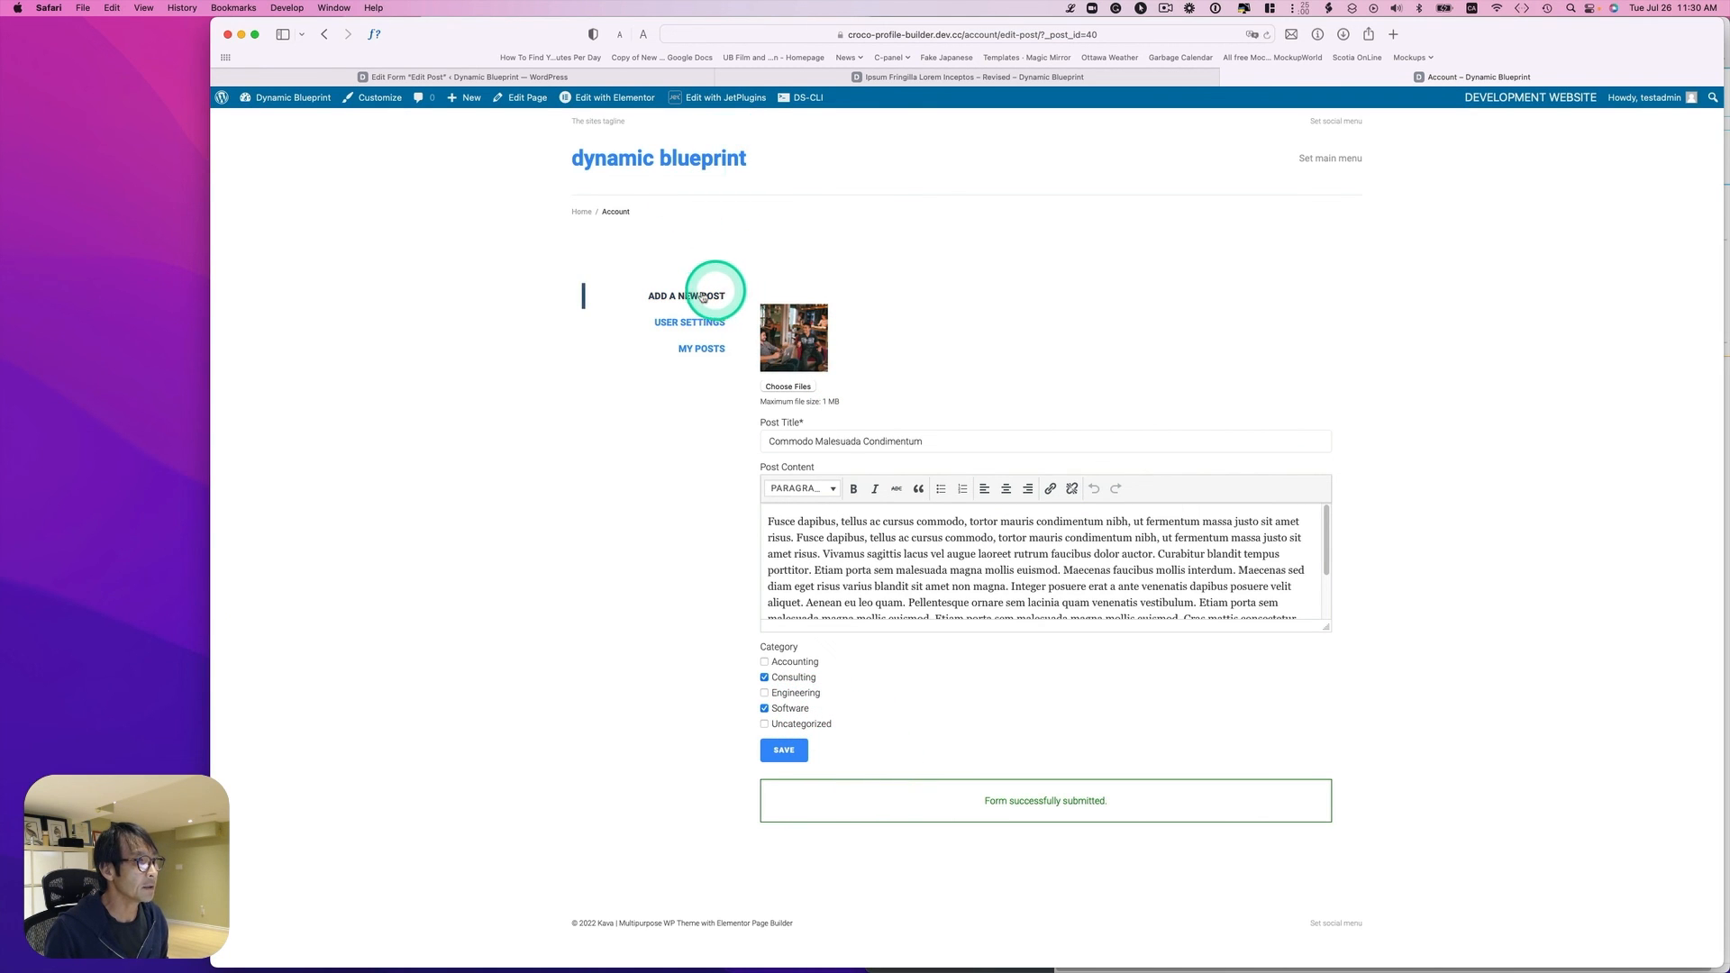
Step: Open the dashboard's list of all posts and check the categories of Commodo Malesuada Condimentum
{"action": "left_click", "coordinate": [645, 79]}
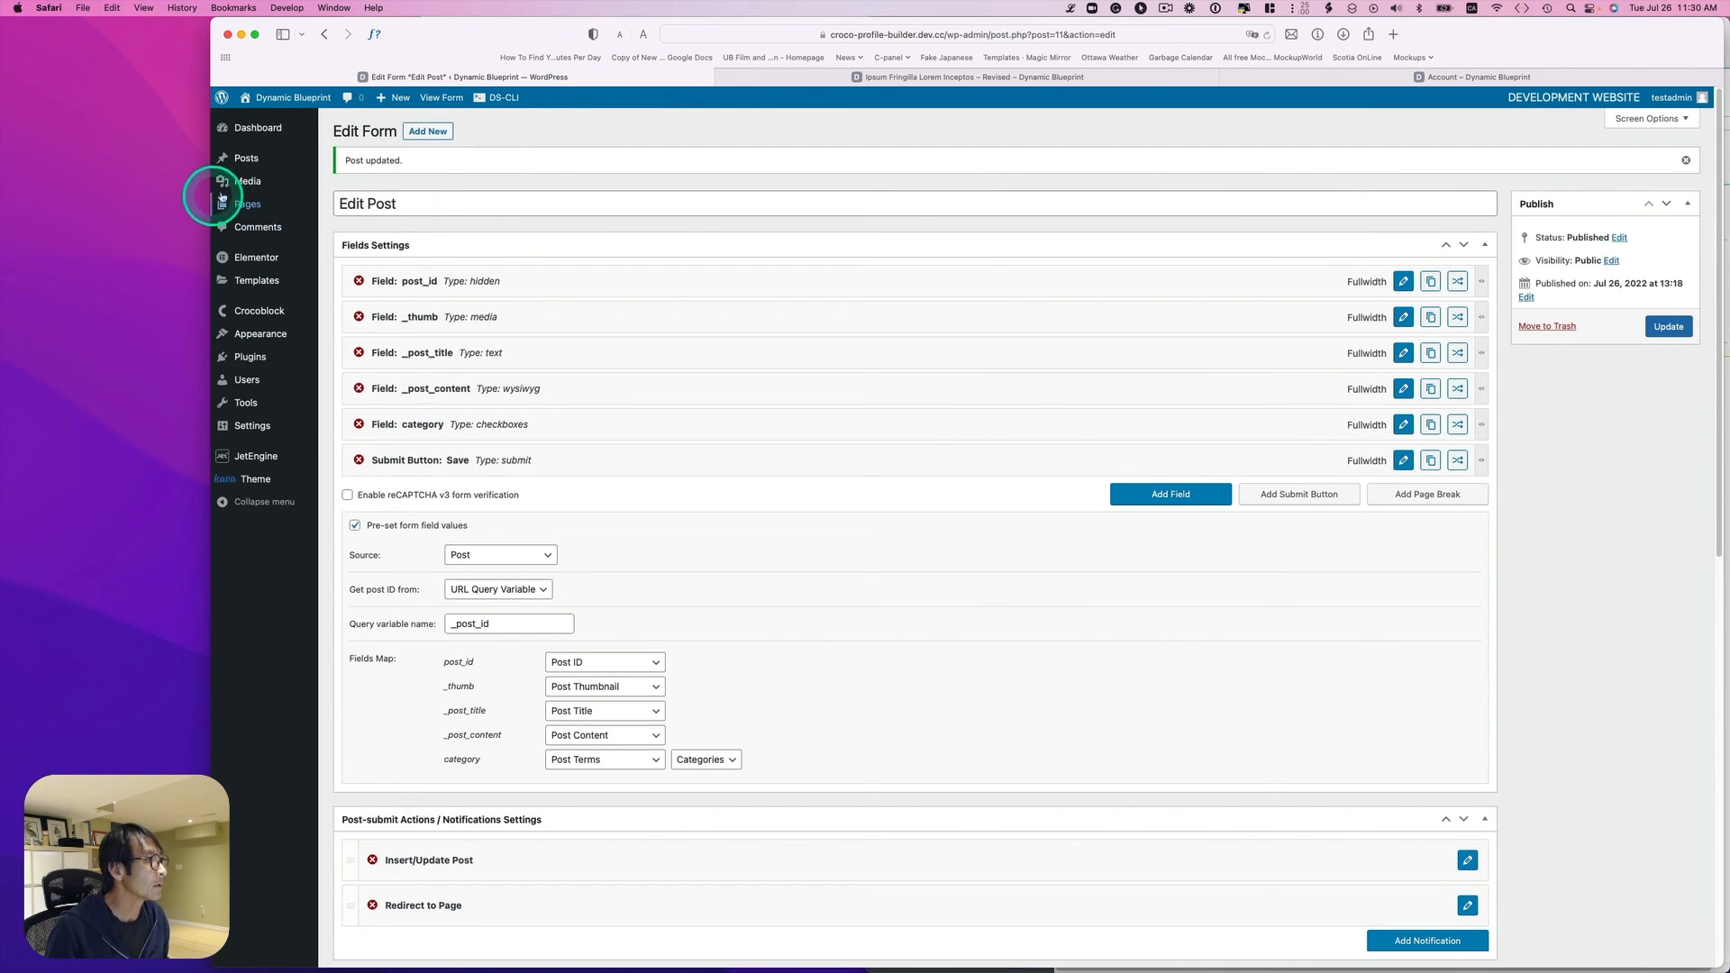
{"action": "left_click", "coordinate": [245, 160]}
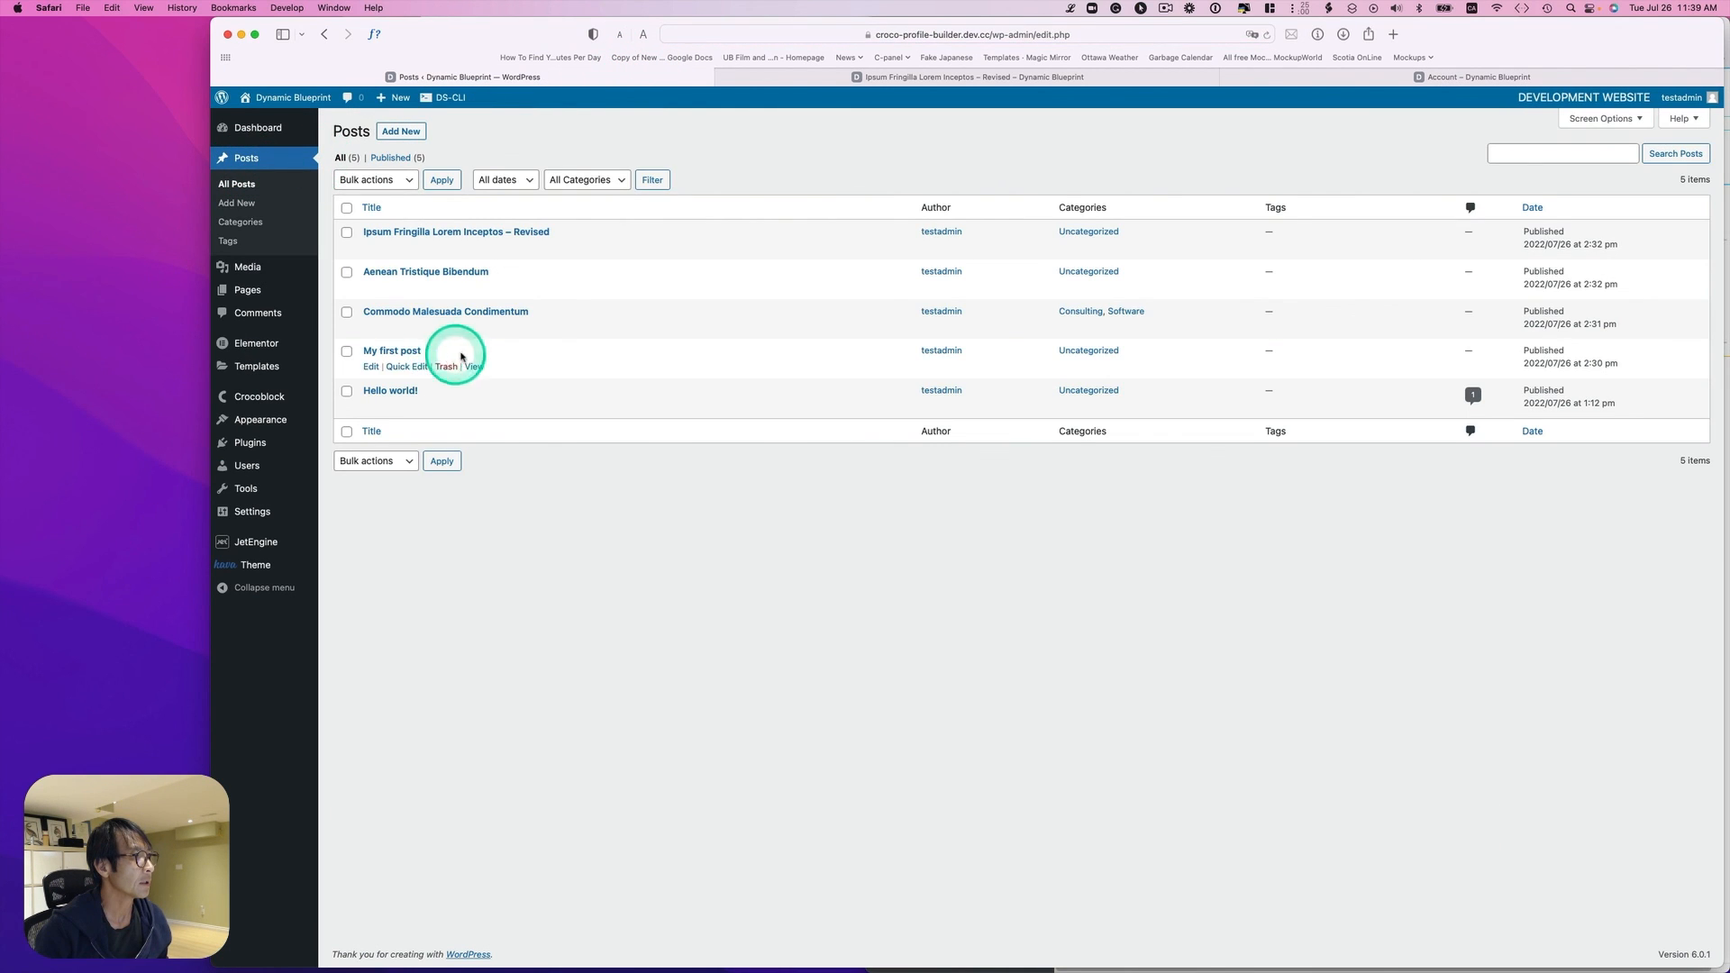
{"action": "mouse_move", "coordinate": [464, 322]}
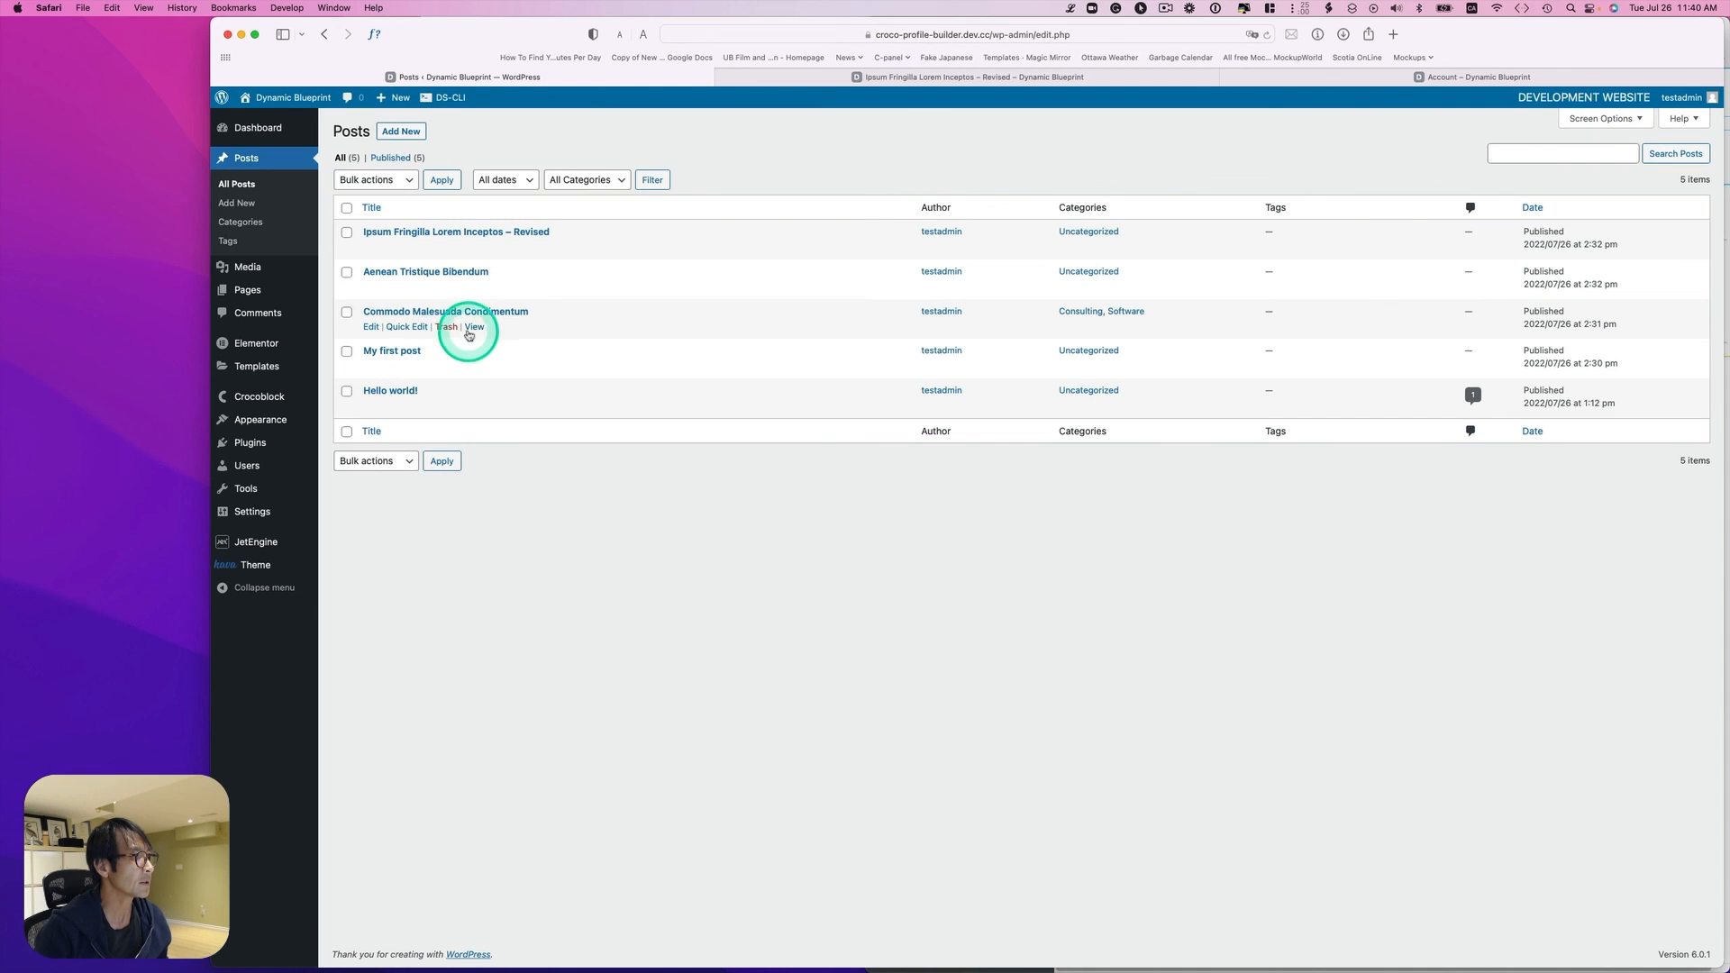
{"action": "left_click", "coordinate": [372, 329]}
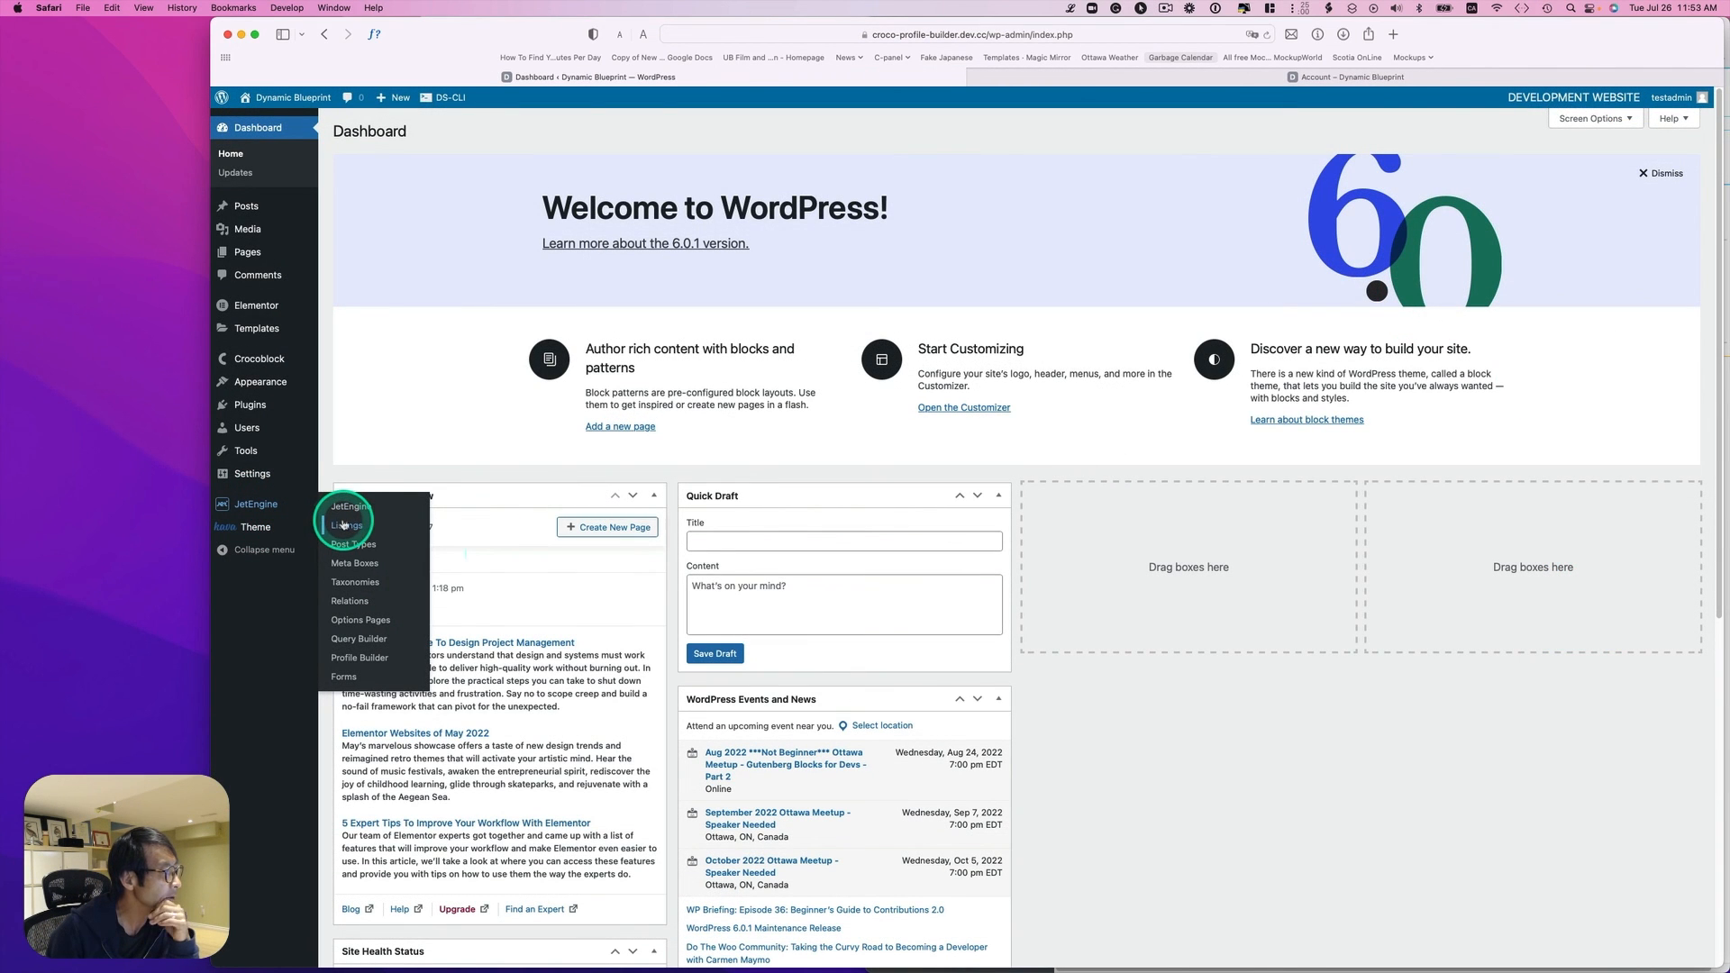
{"action": "left_click", "coordinate": [343, 662]}
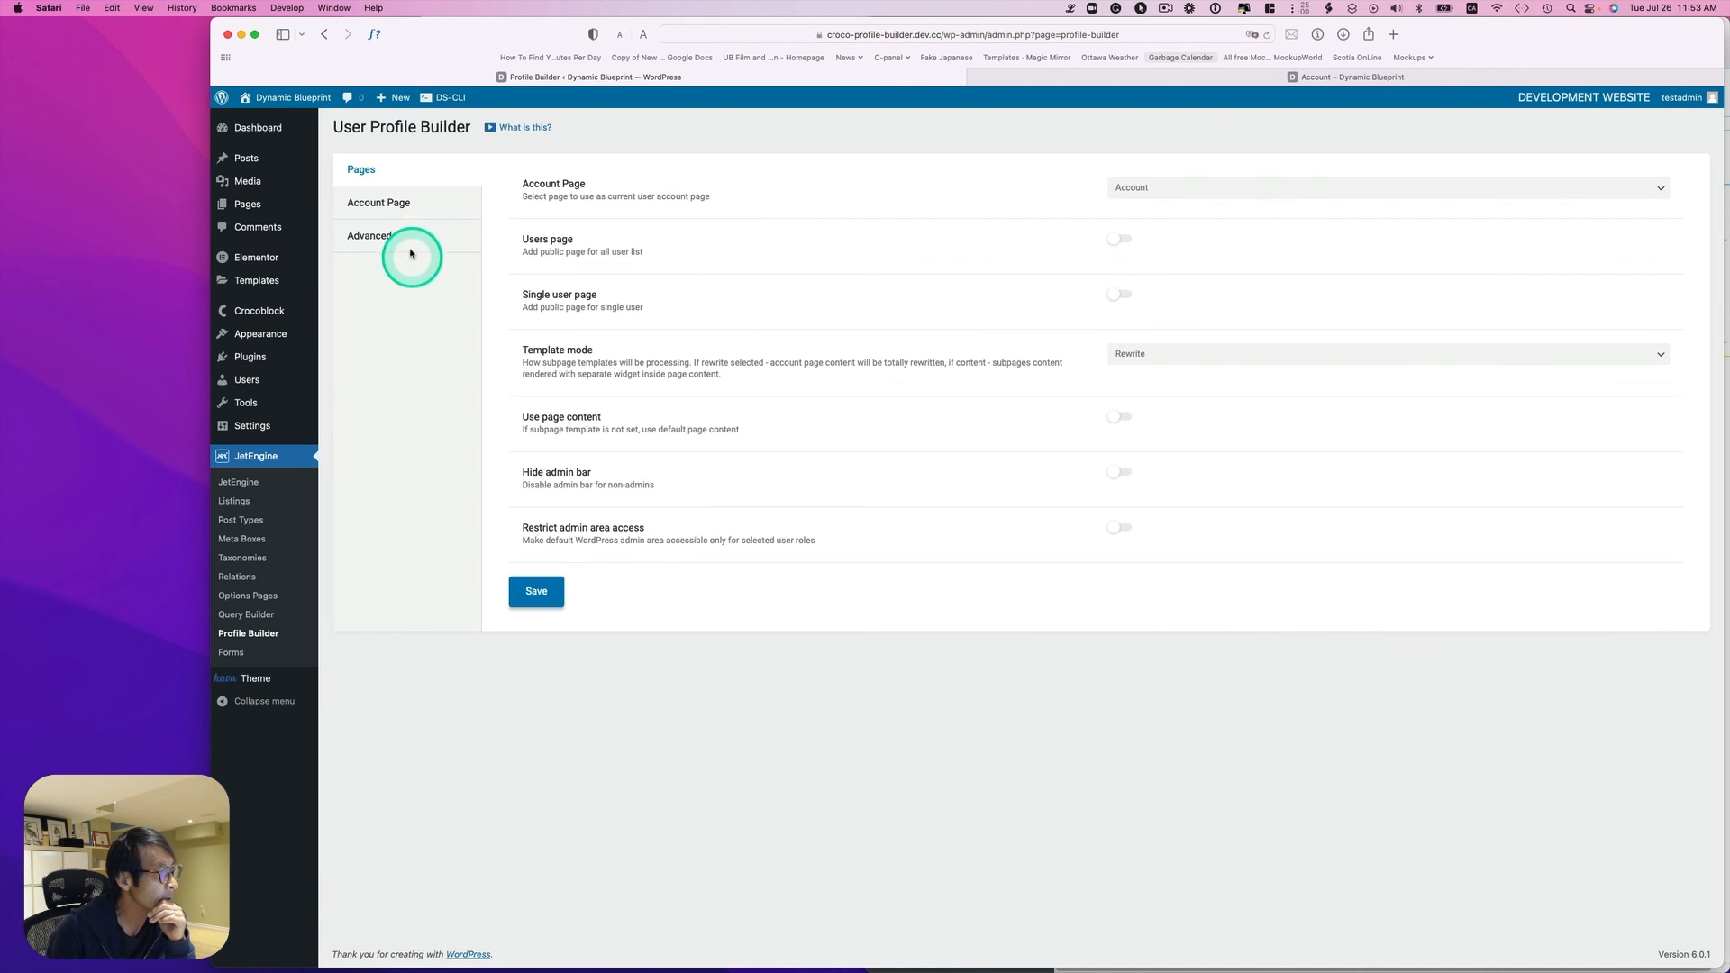
{"action": "left_click", "coordinate": [393, 215]}
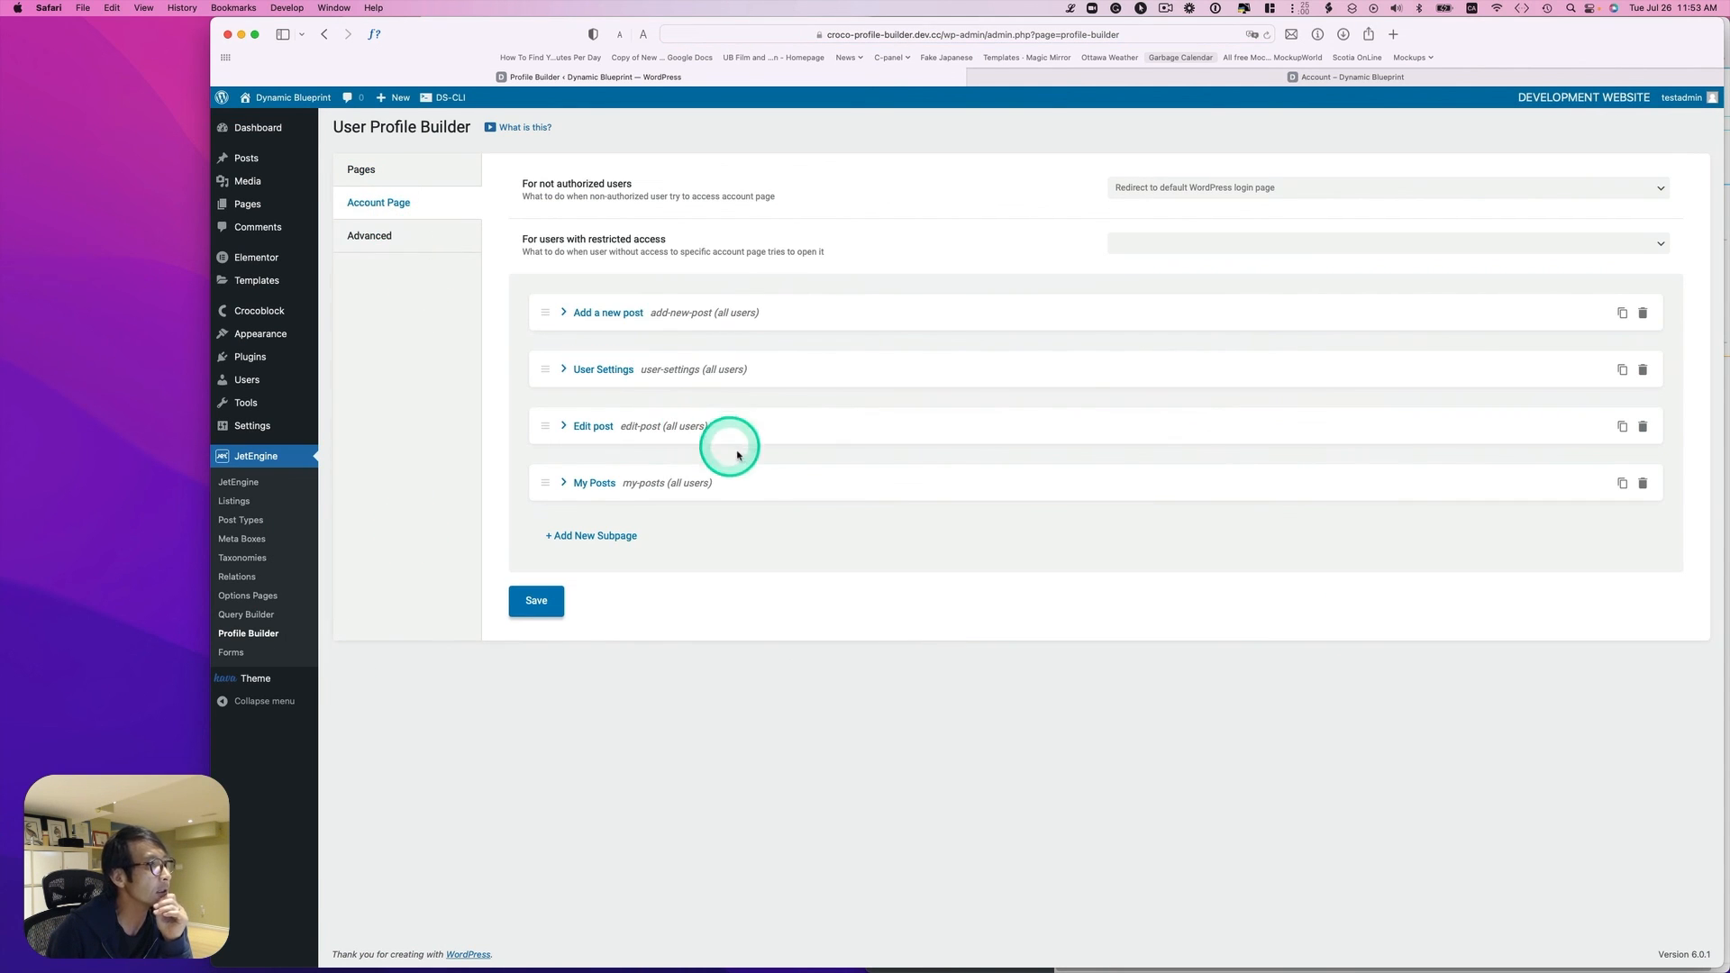
{"action": "left_click_drag", "start_coordinate": [554, 482], "coordinate": [544, 309]}
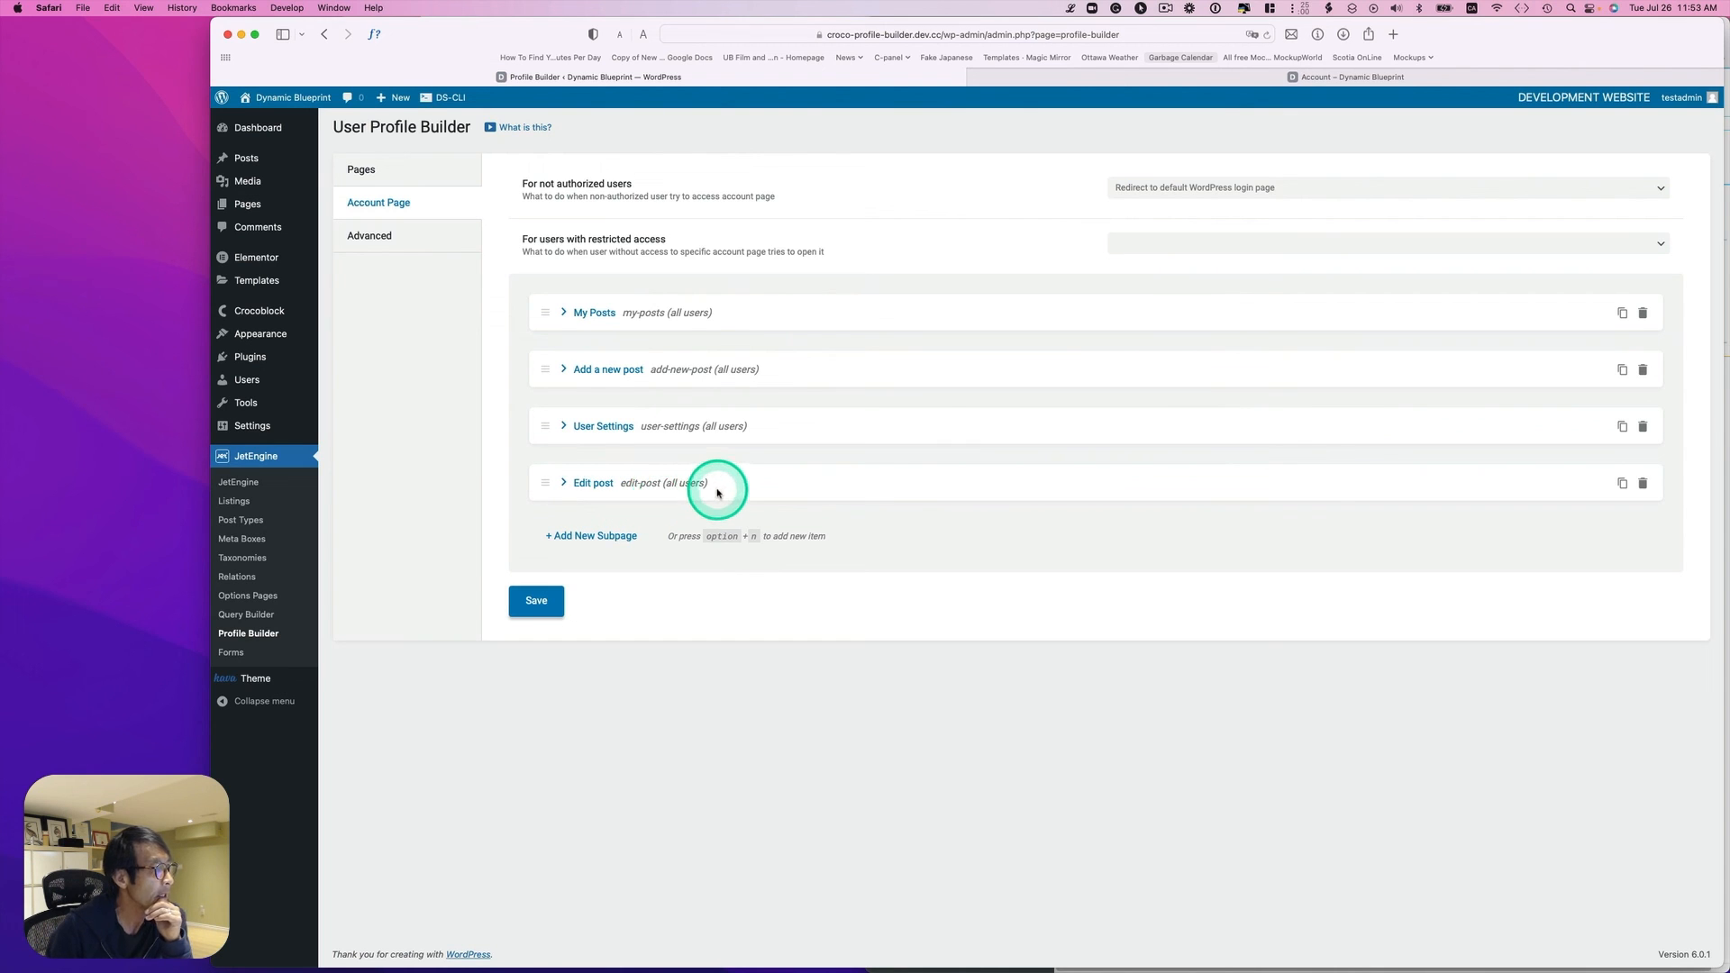
{"action": "left_click", "coordinate": [581, 483]}
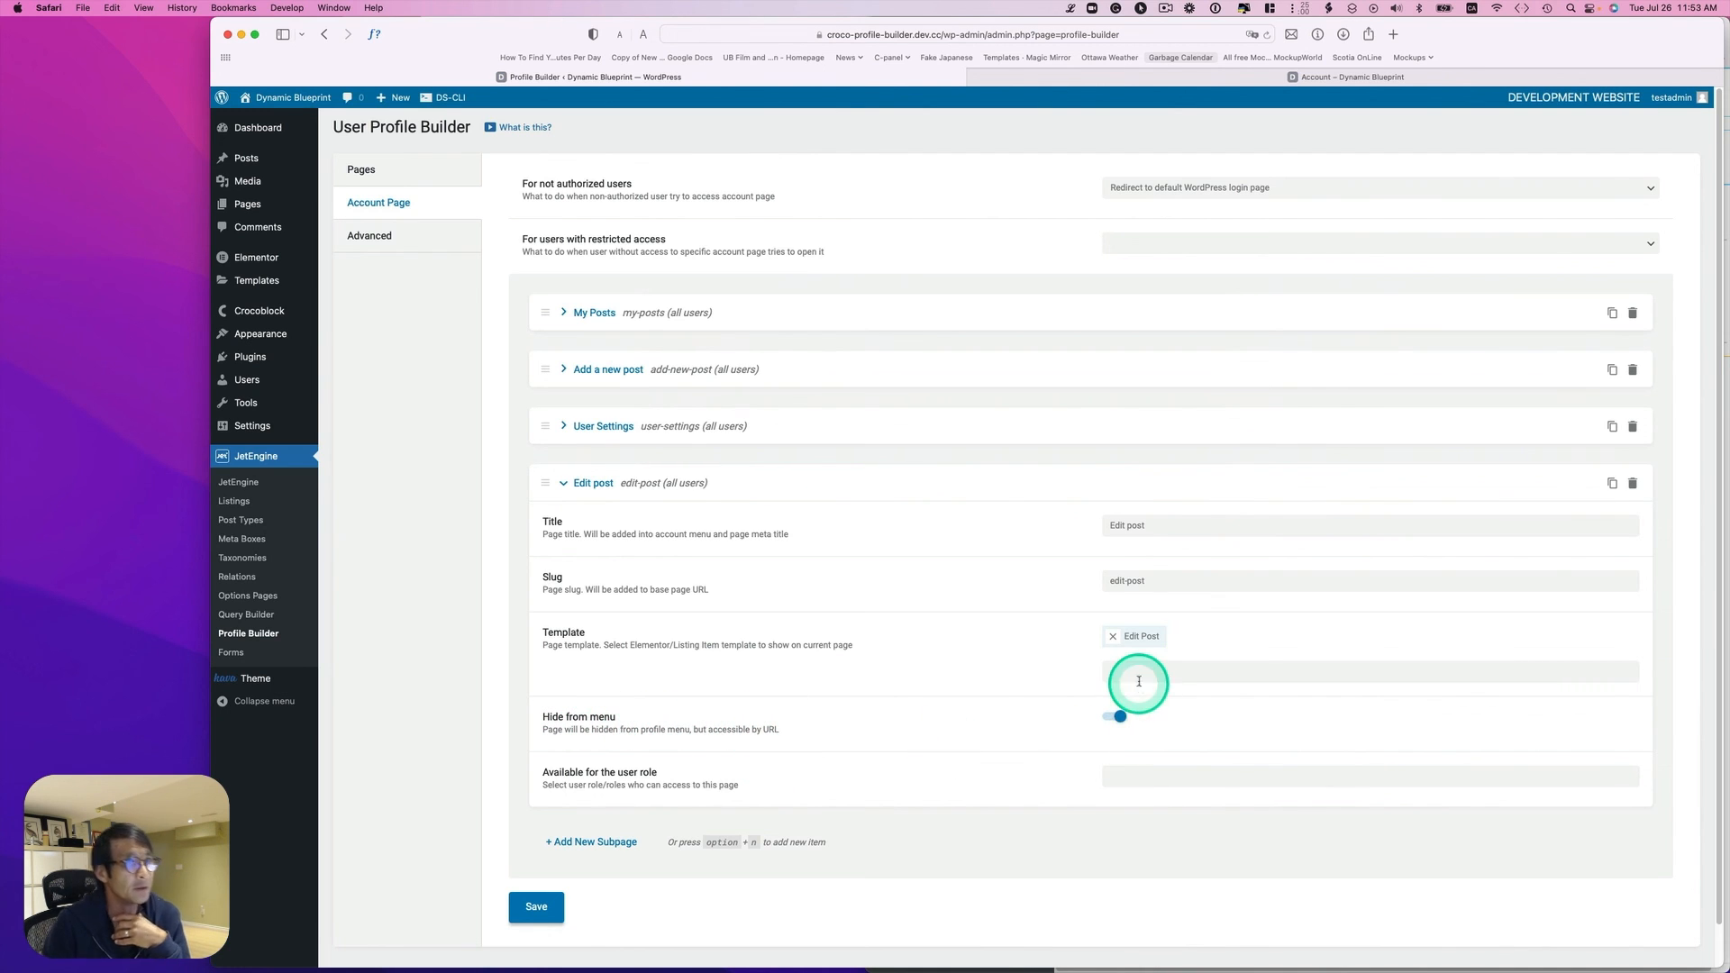
{"action": "left_click", "coordinate": [528, 910]}
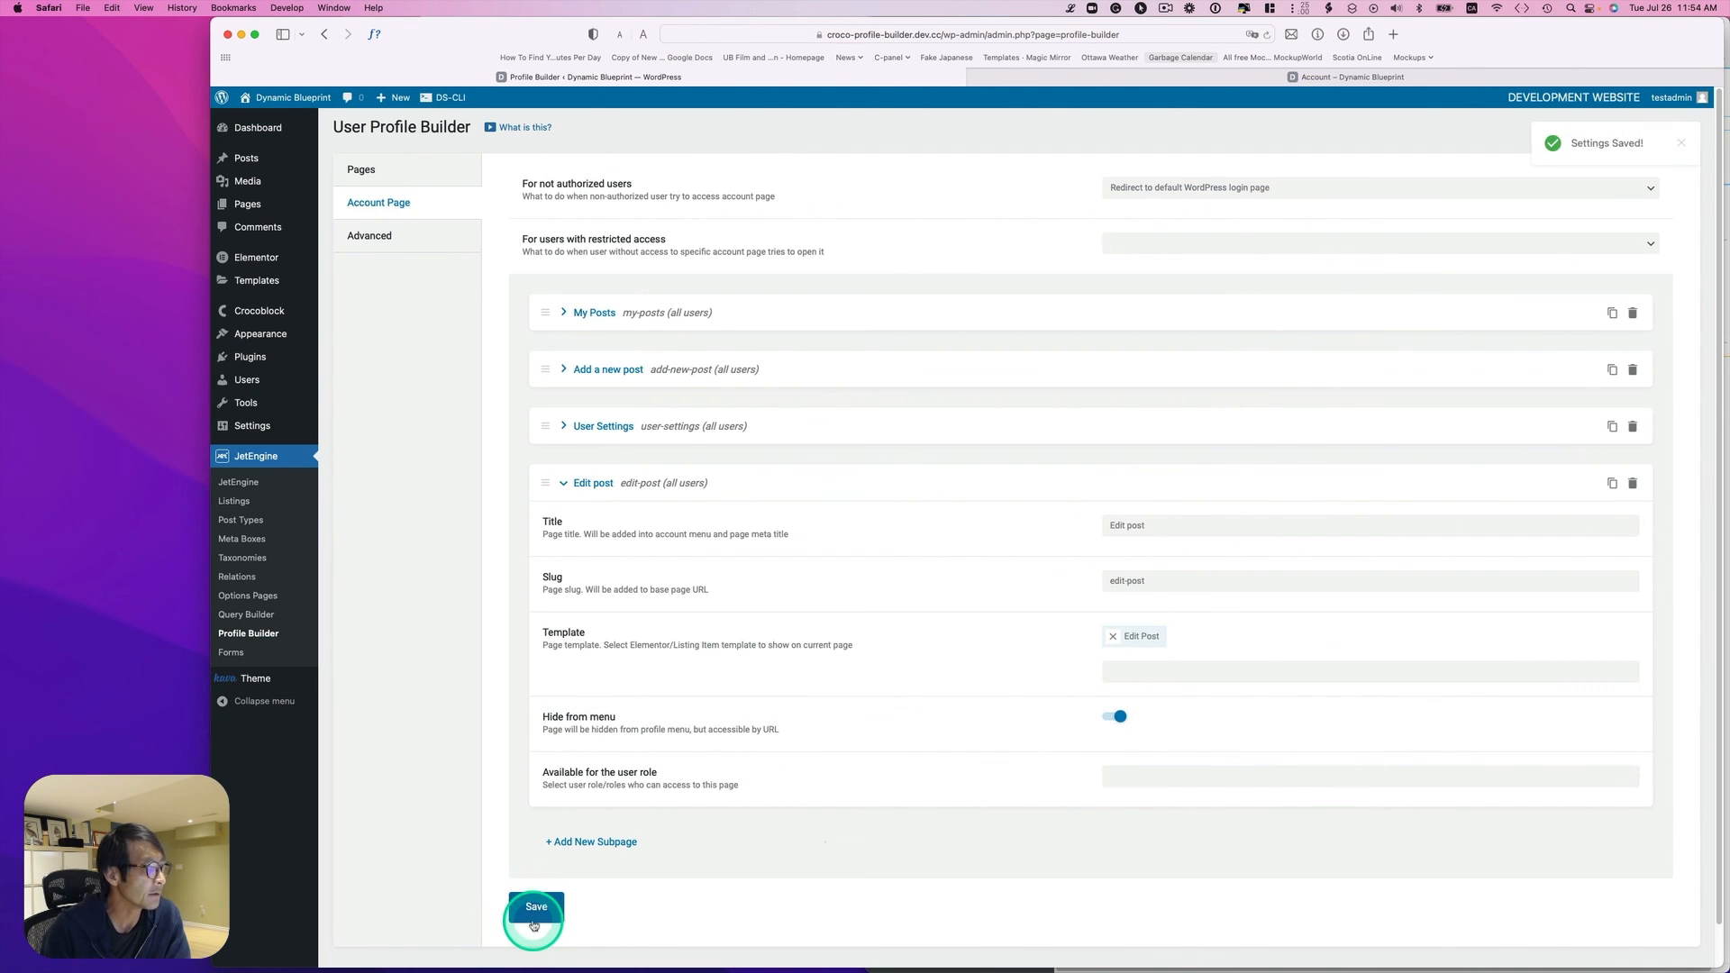
Step: Reload the front-end account page to check its menu order and default subpage, and return to the Profile Builder settings
{"action": "left_click", "coordinate": [1238, 74]}
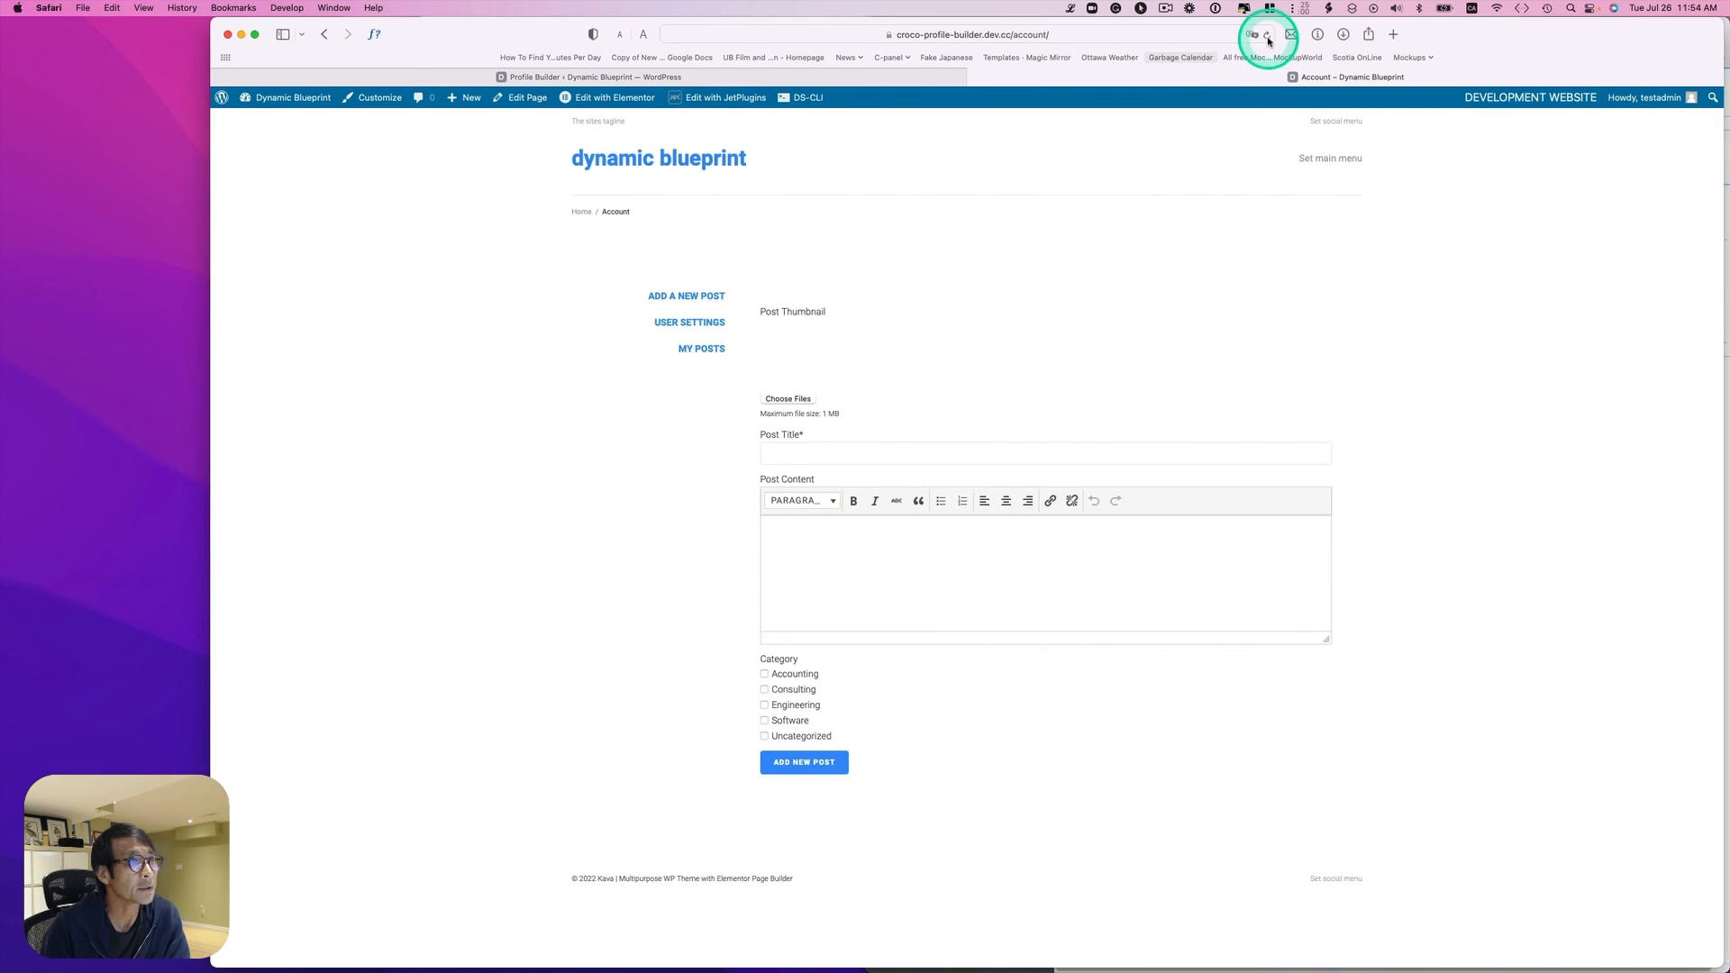
{"action": "left_click", "coordinate": [1267, 37]}
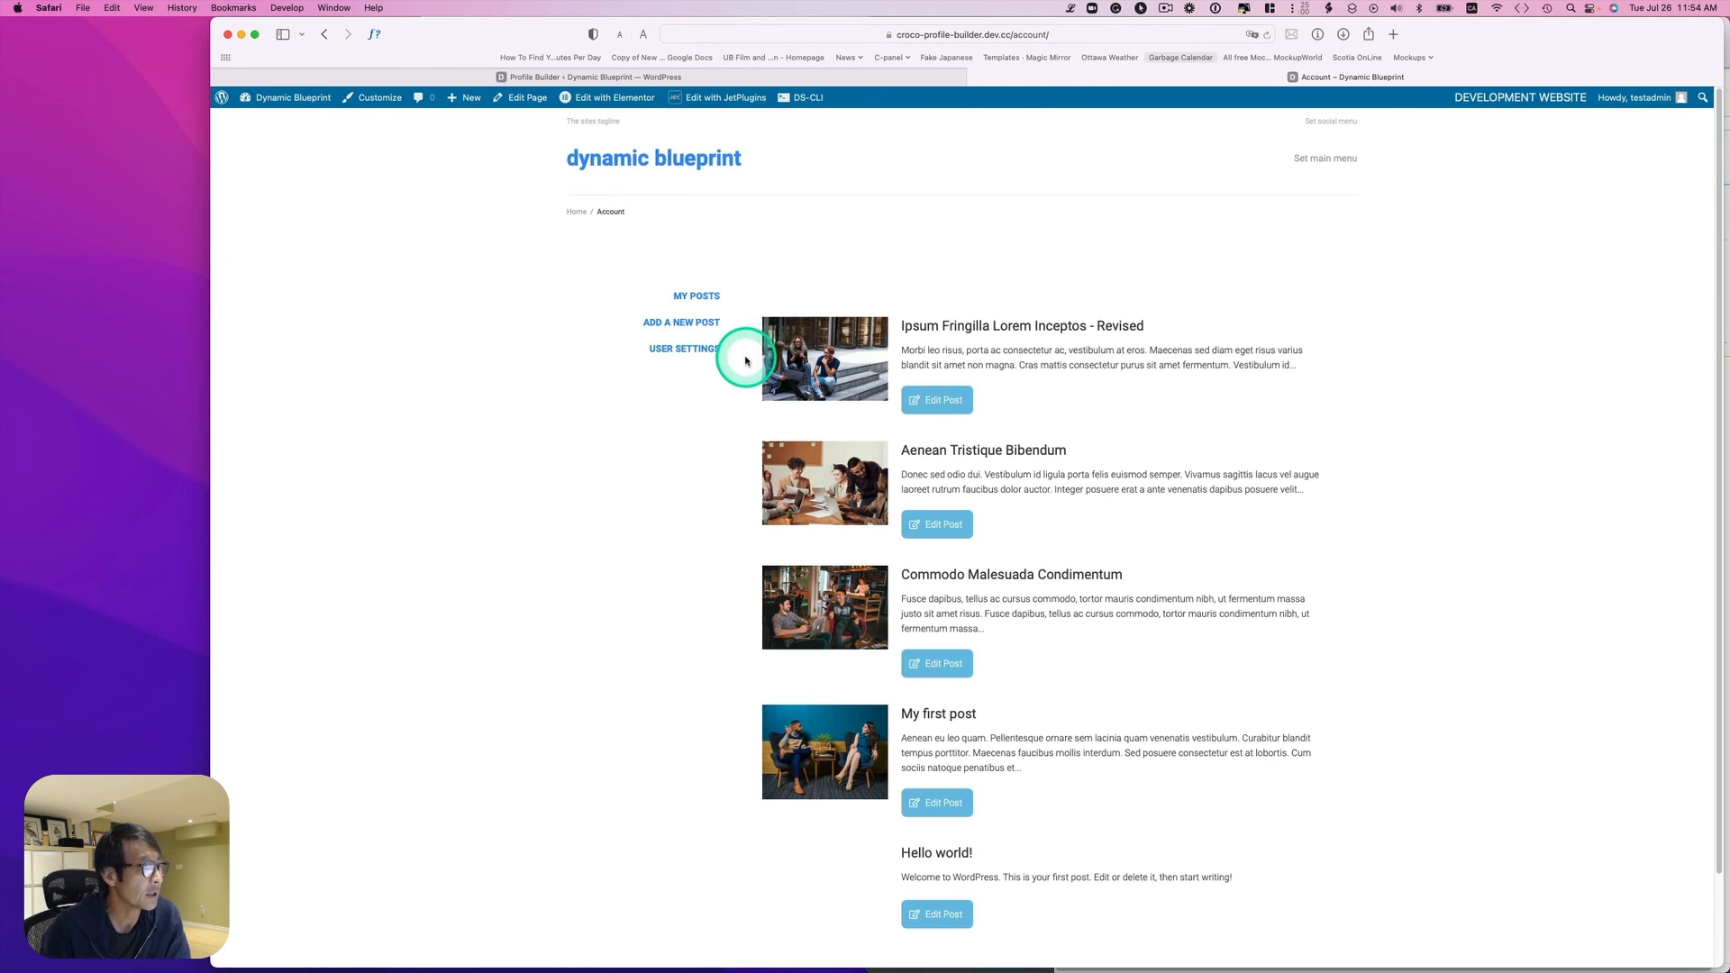
{"action": "left_click", "coordinate": [883, 77]}
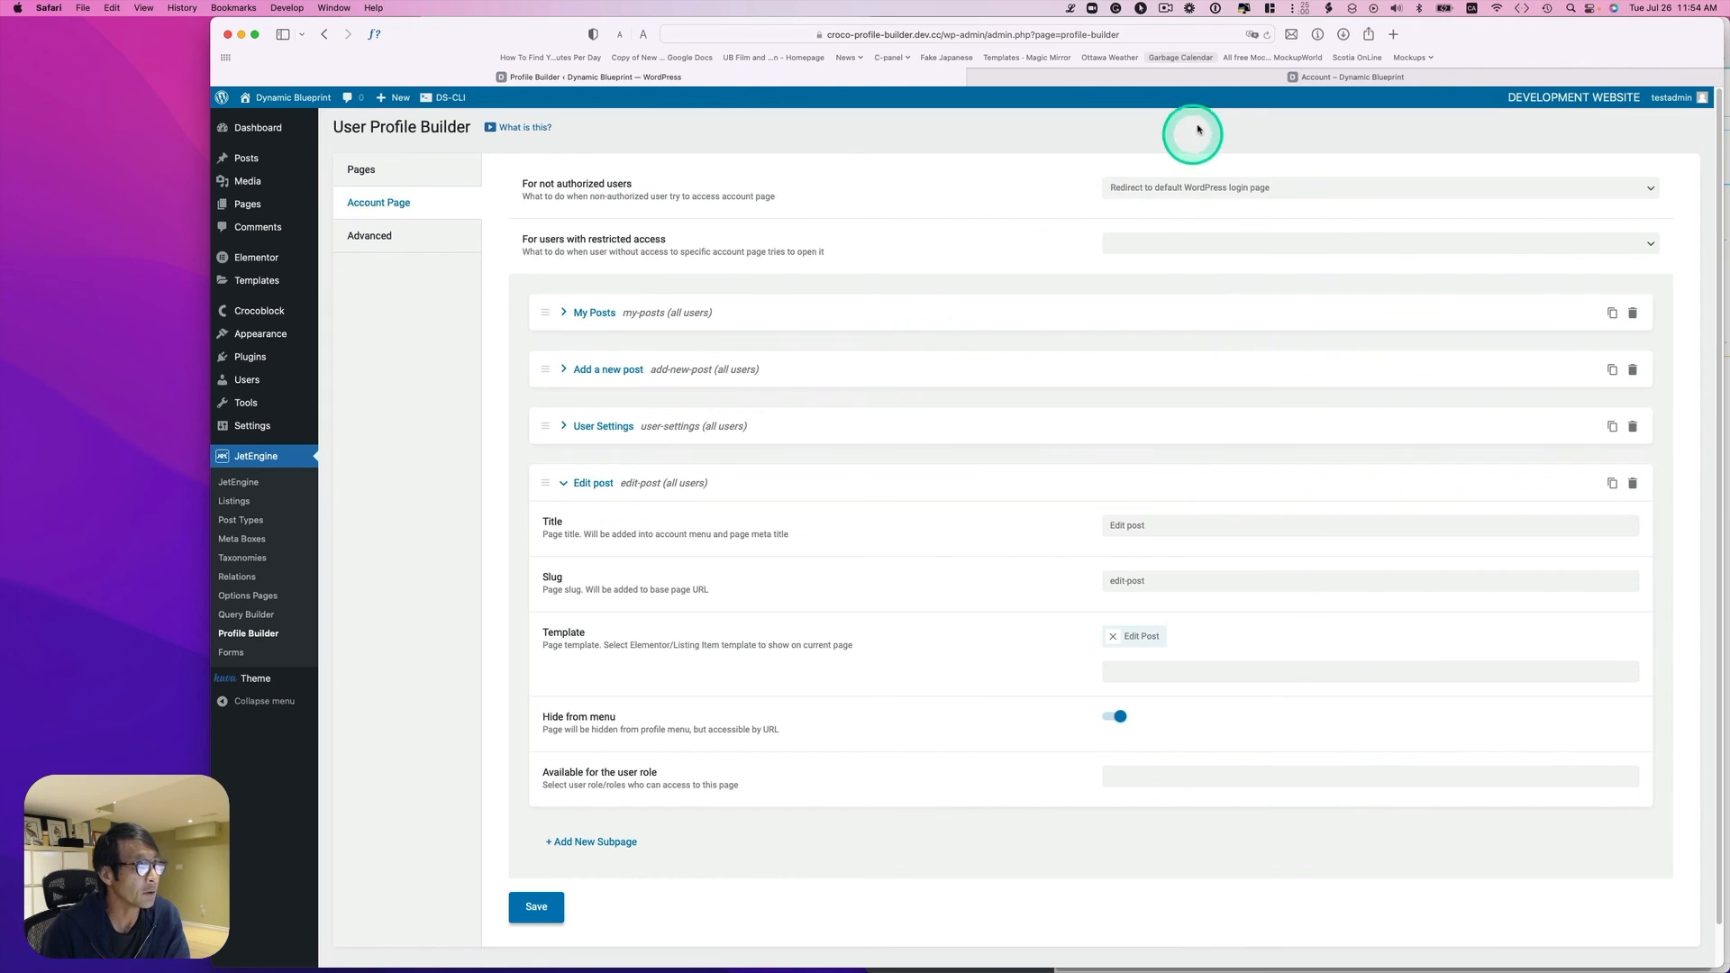
Step: In the front-end account area, edit the post Ipsum Fringilla Lorem Inceptos - Revised, add the Engineering category and save it
{"action": "left_click", "coordinate": [1178, 78]}
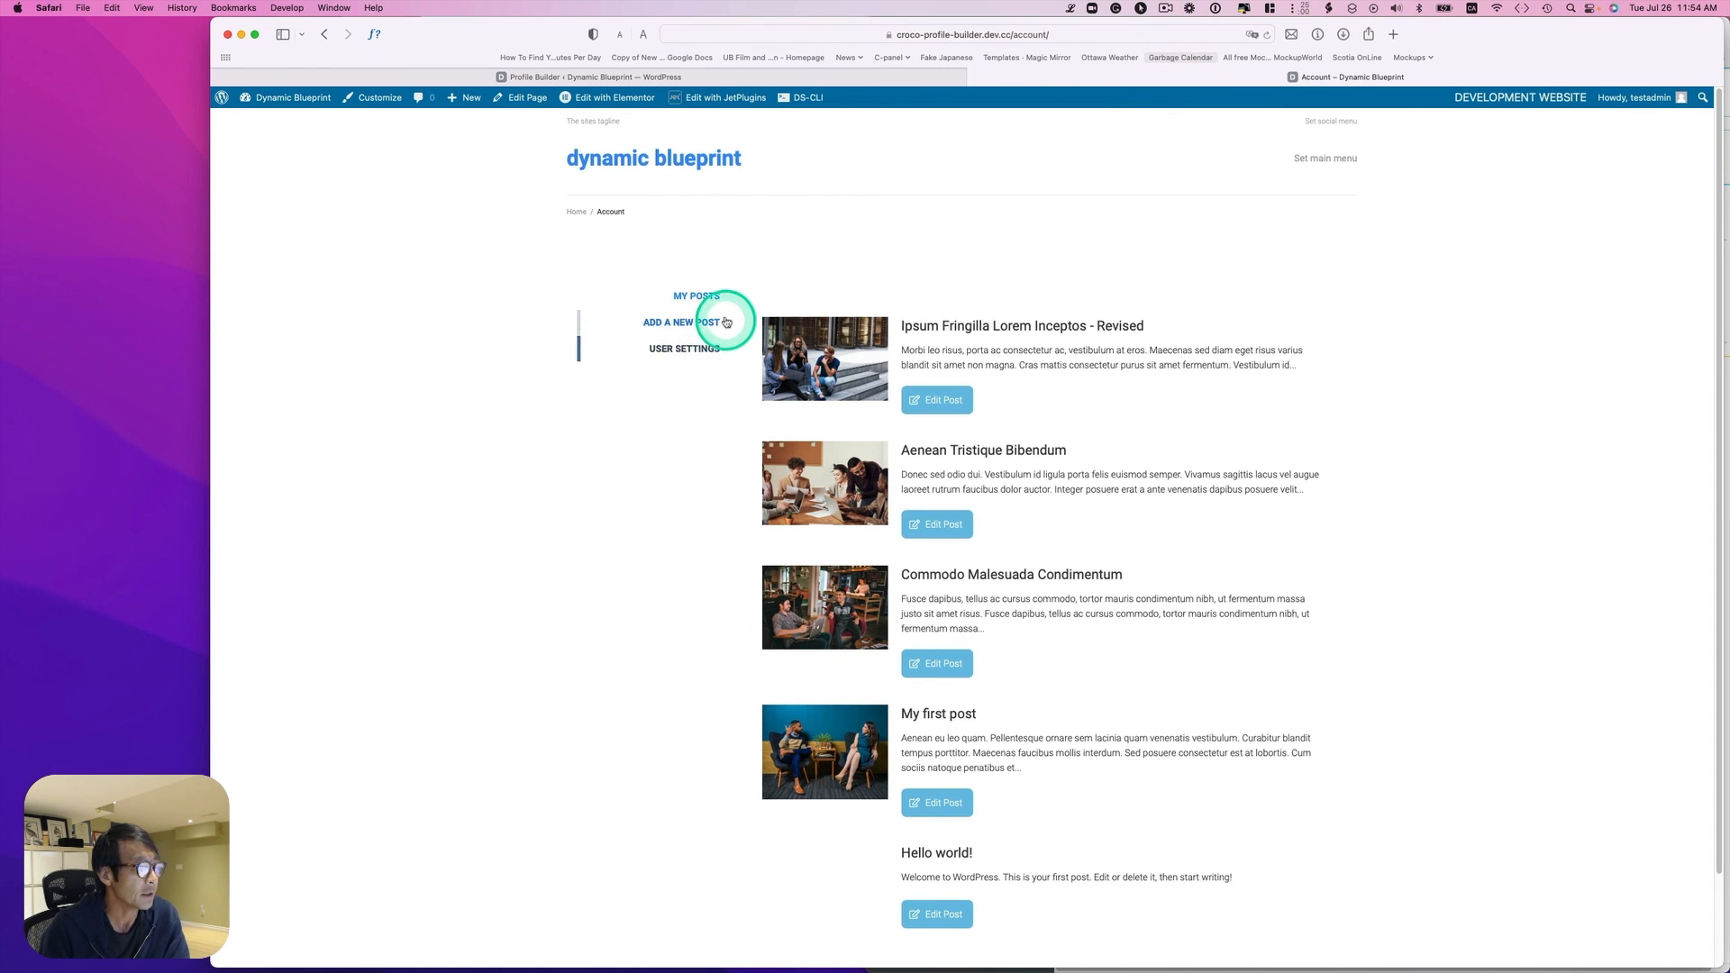
{"action": "left_click", "coordinate": [935, 407]}
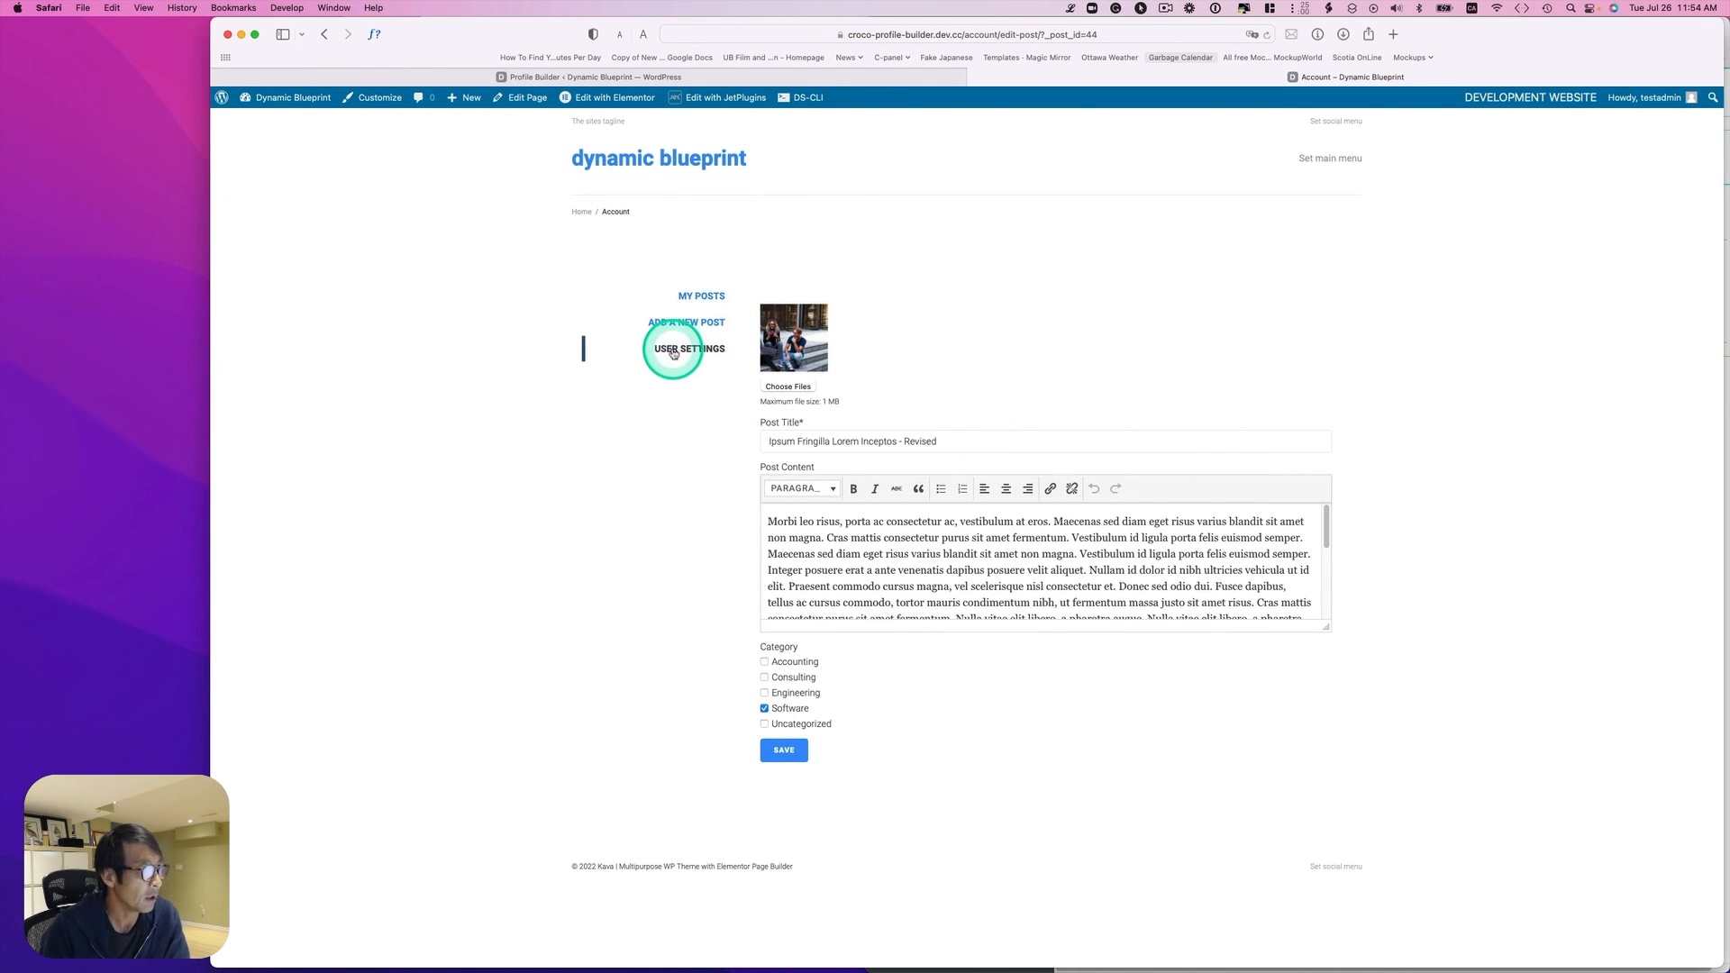
{"action": "left_click", "coordinate": [683, 299]}
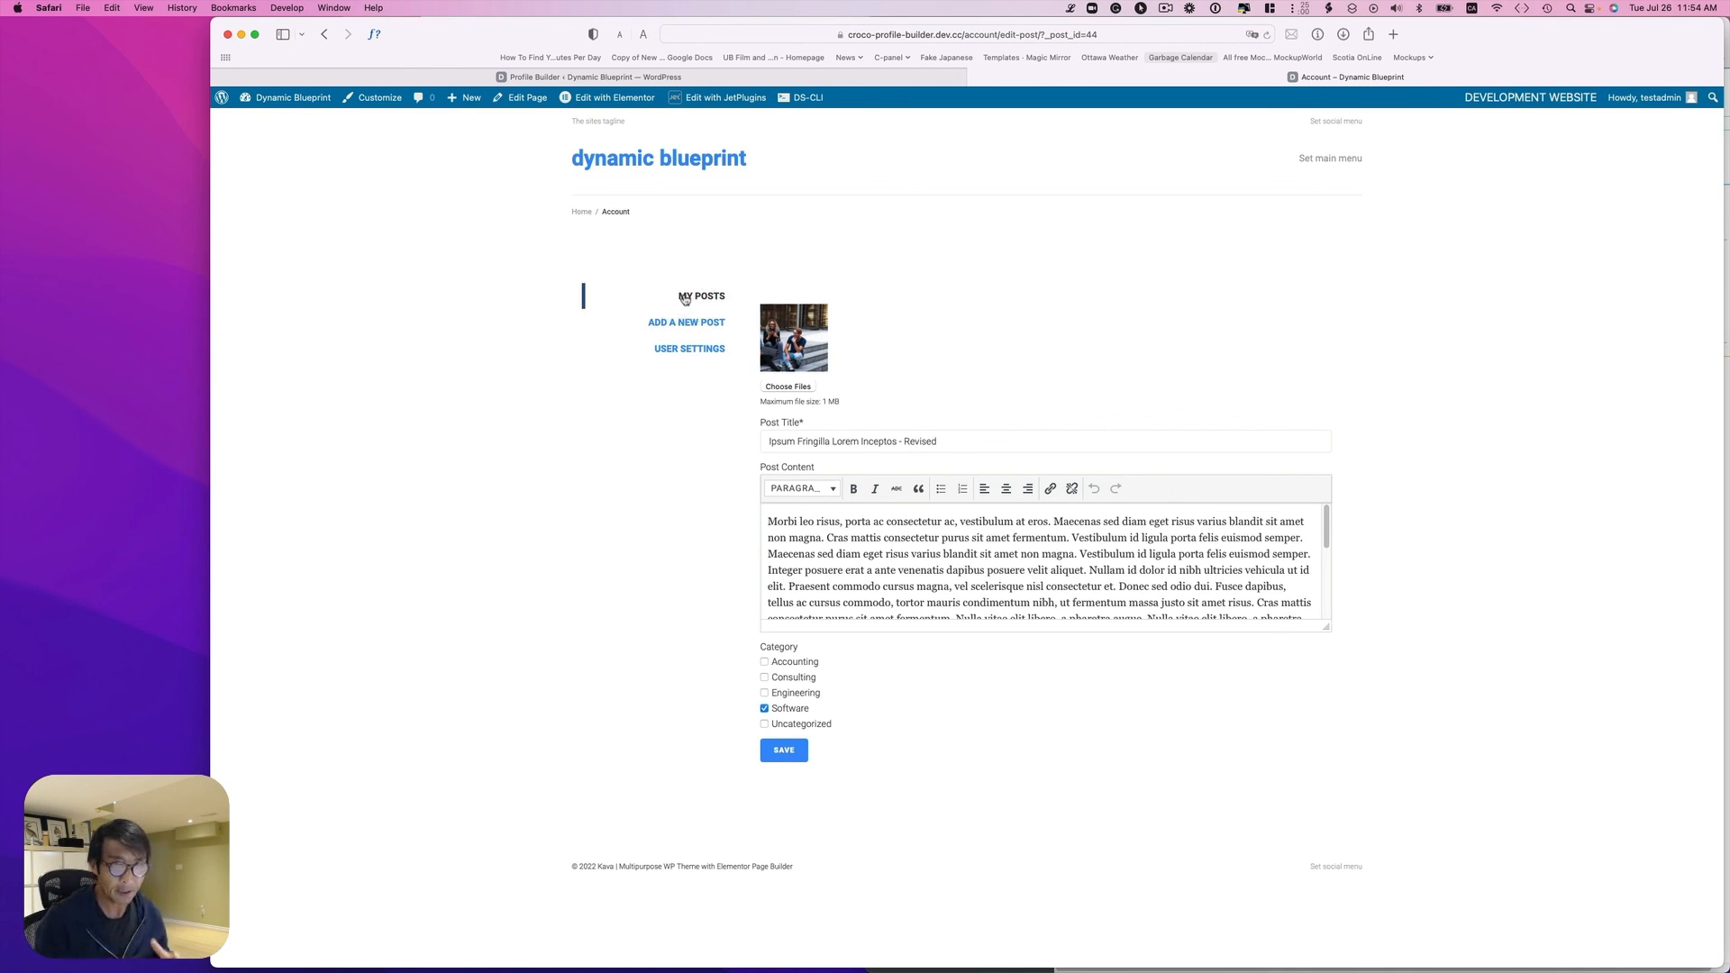
{"action": "left_click", "coordinate": [1094, 256]}
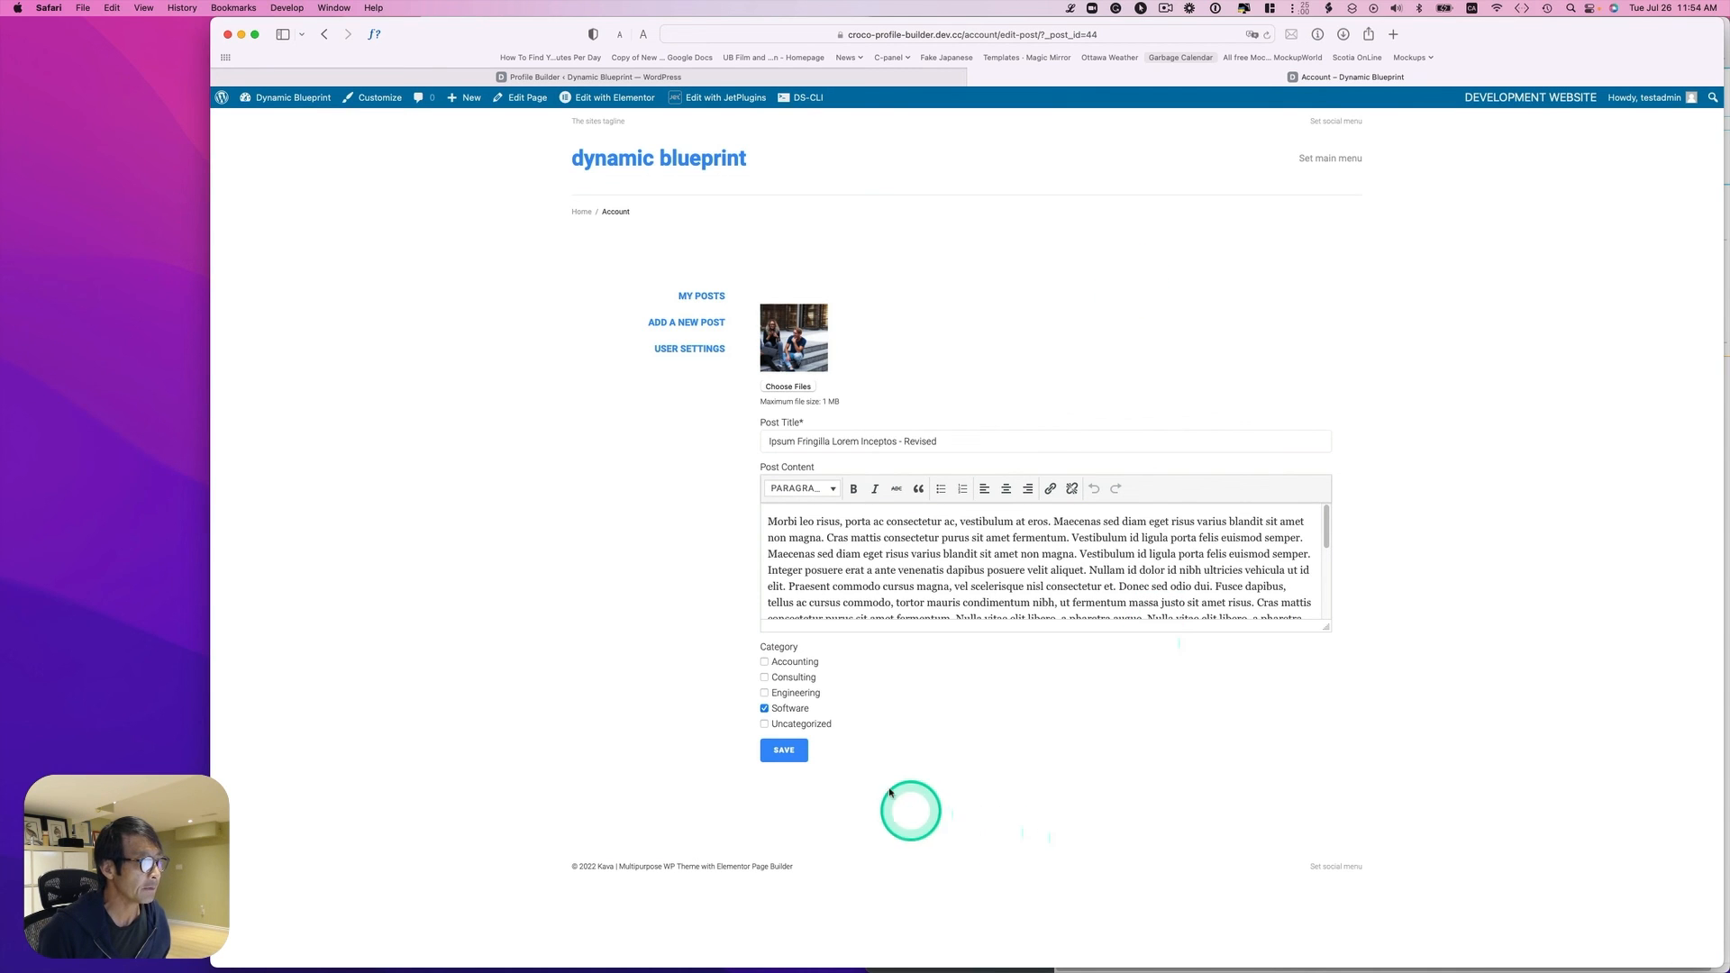
{"action": "left_click", "coordinate": [765, 693]}
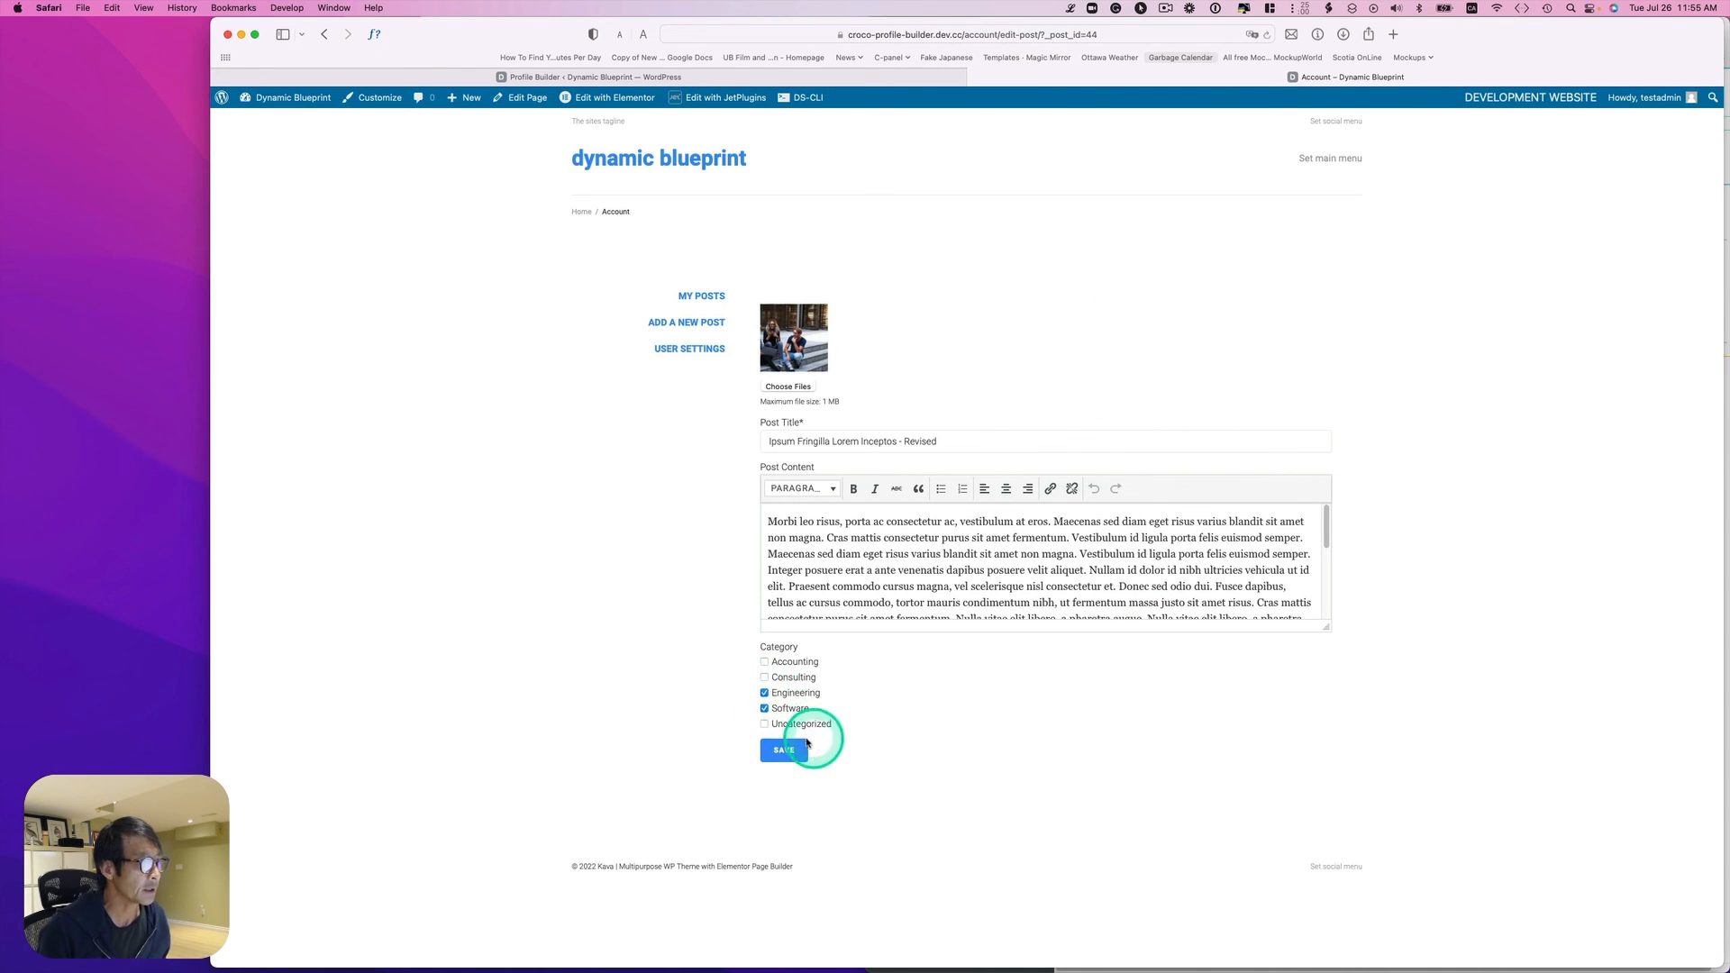
{"action": "left_click", "coordinate": [788, 749]}
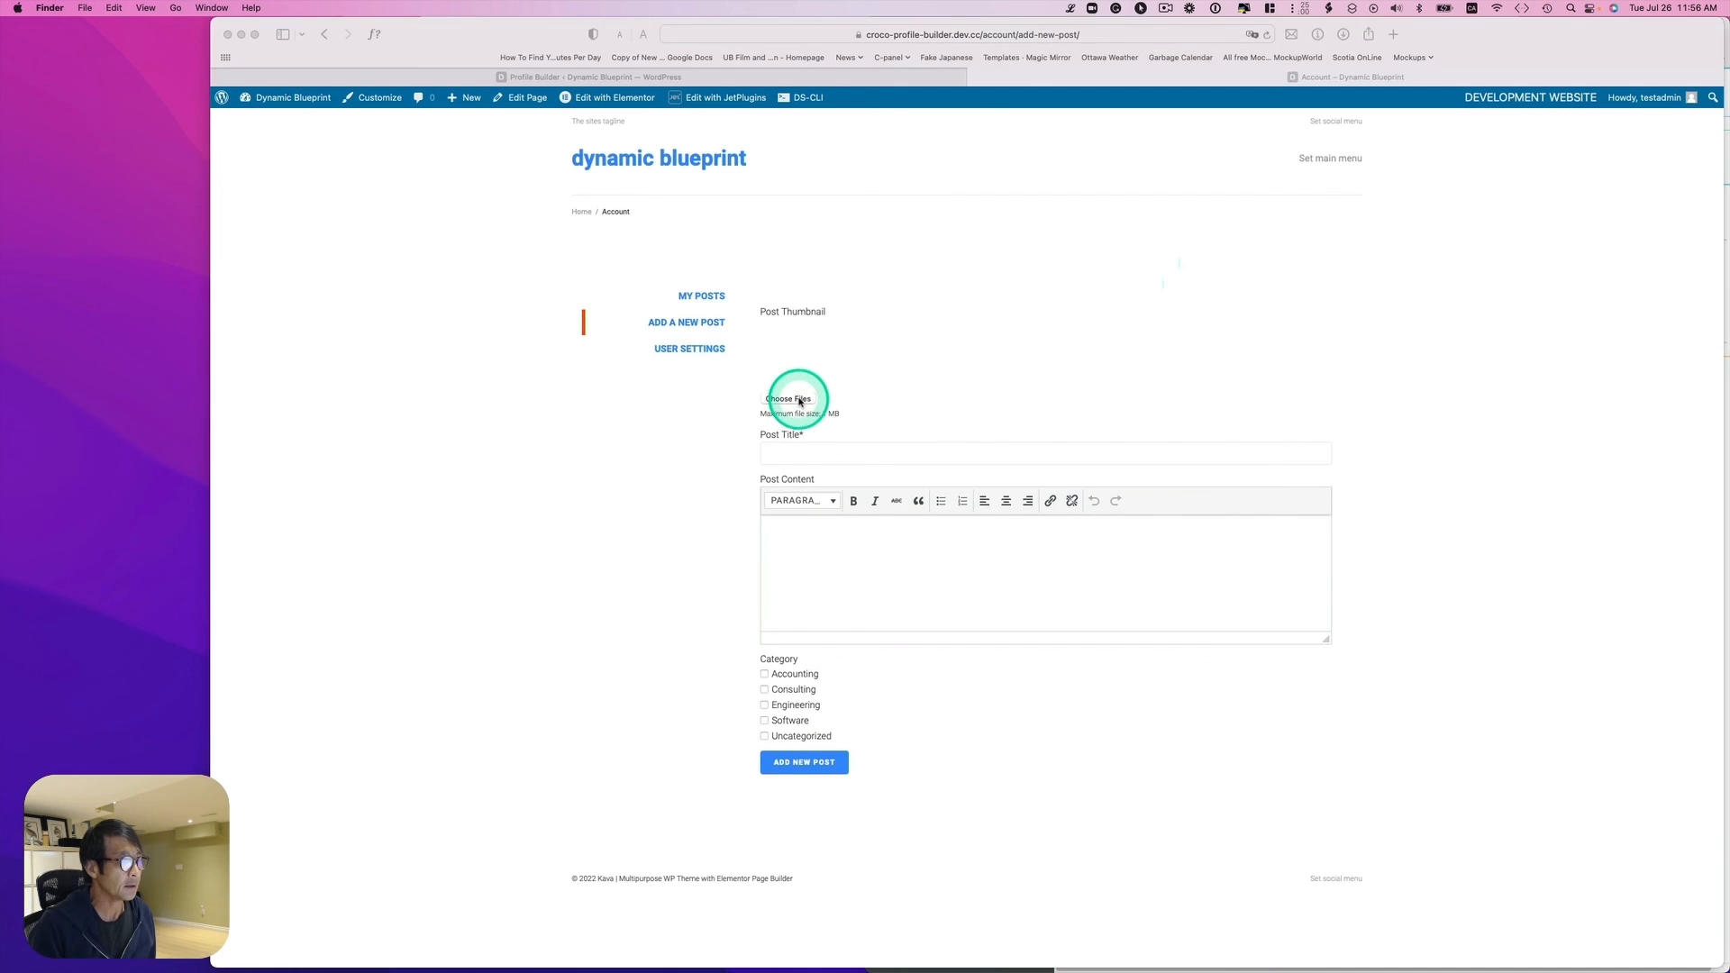
Step: Upload pexels-mentatdgt-1569076.jpg as the thumbnail in the Add a New Post form after previewing the image
{"action": "left_click", "coordinate": [794, 399]}
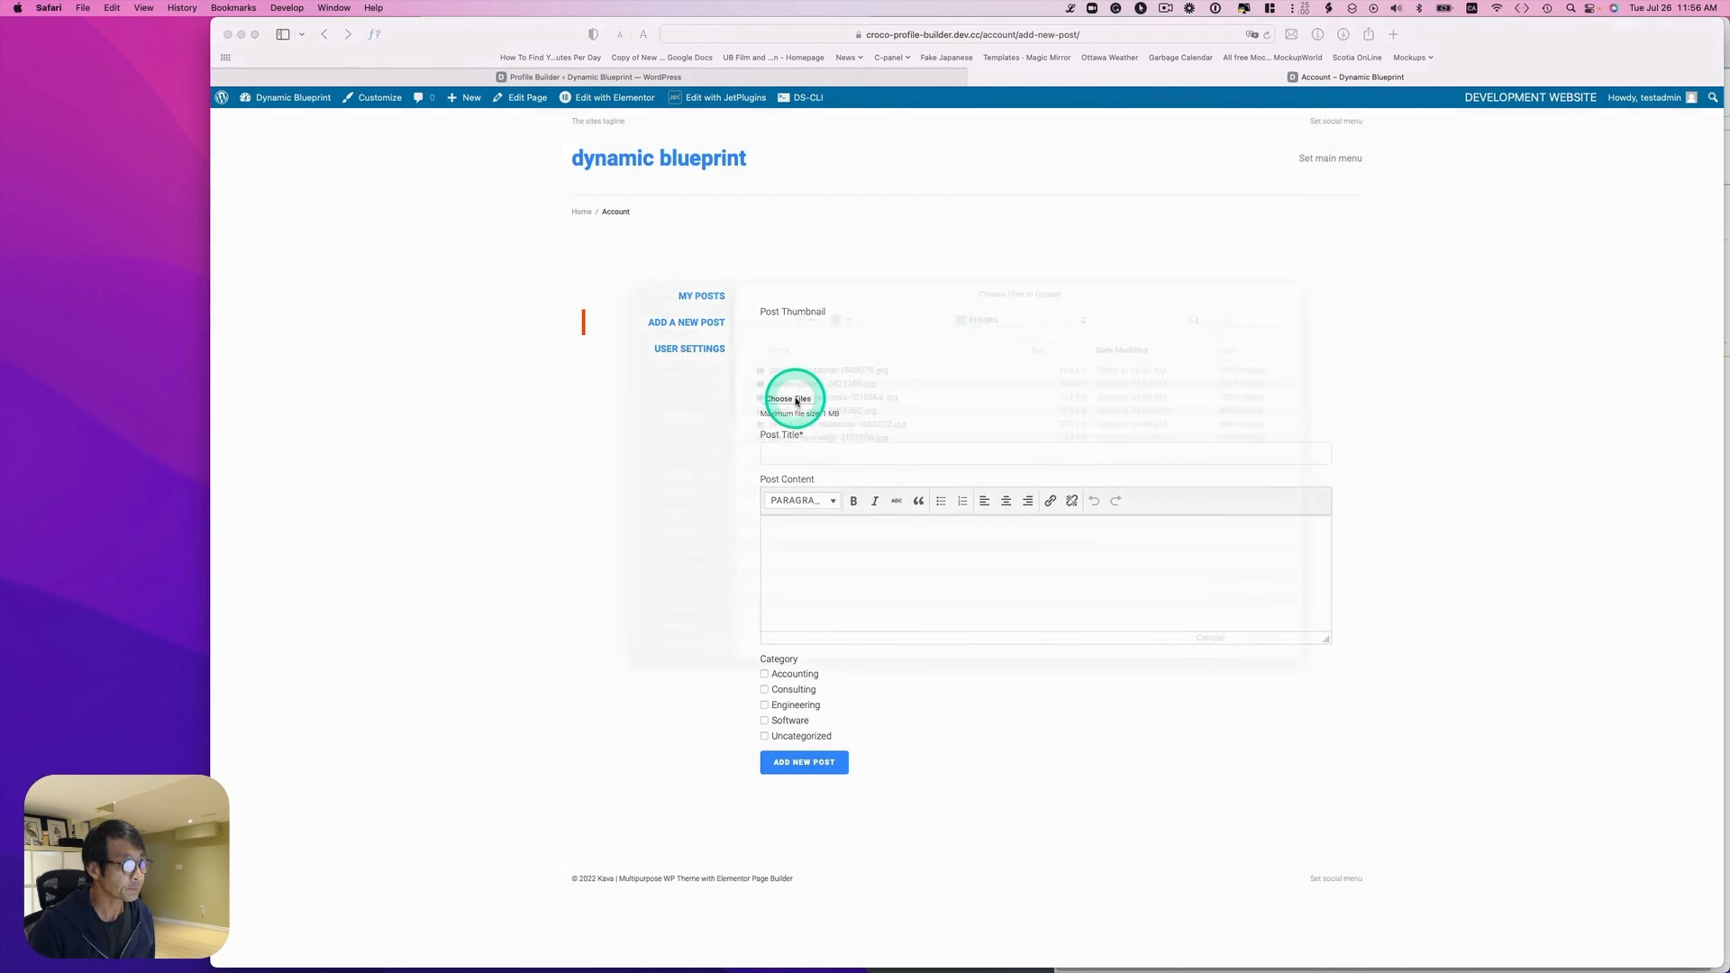
{"action": "left_click", "coordinate": [822, 391]}
{"action": "key", "text": "space"}
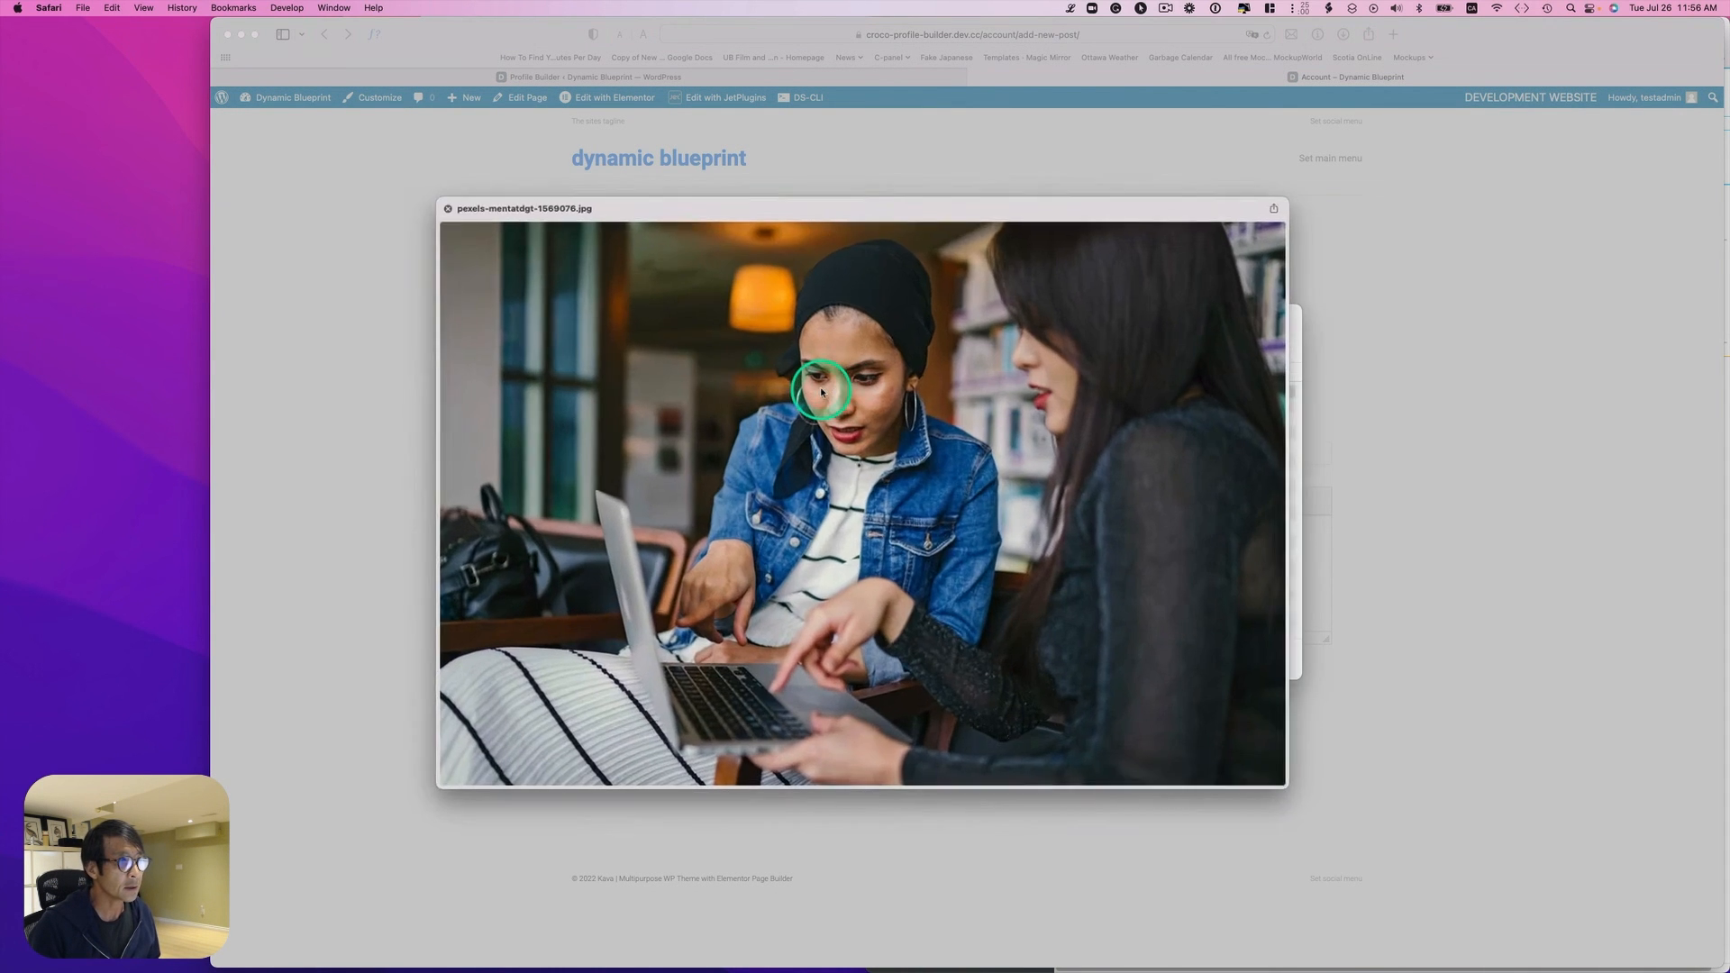
{"action": "key", "text": "space"}
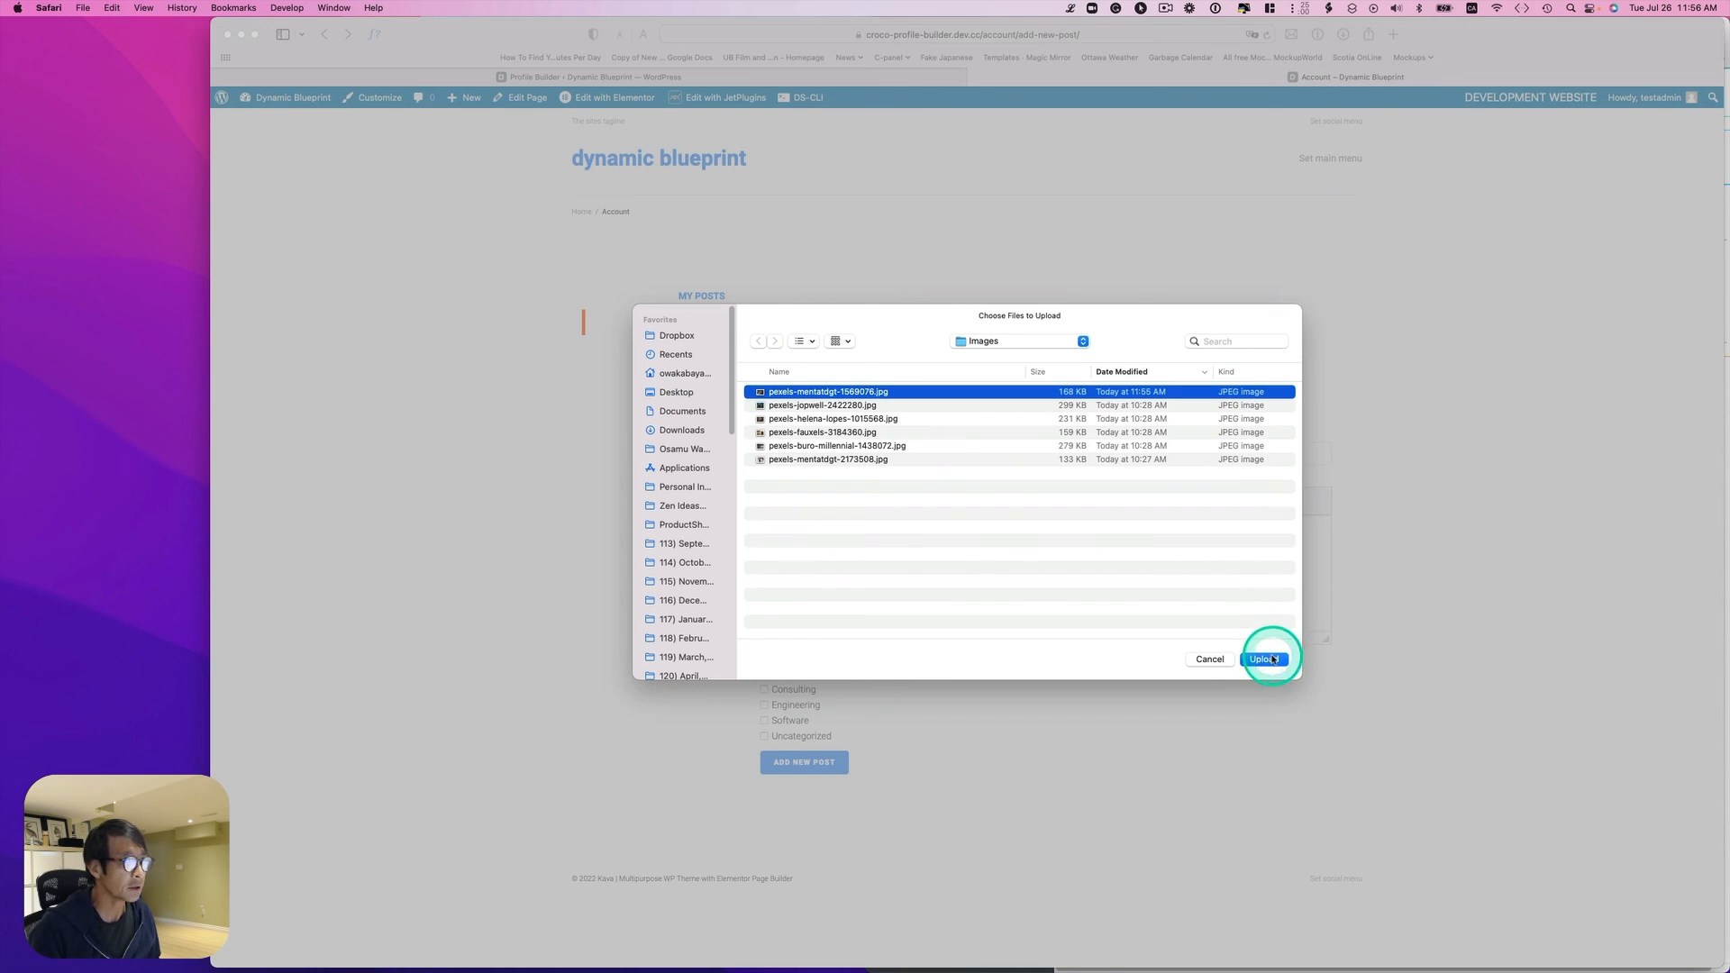
{"action": "left_click", "coordinate": [1264, 659]}
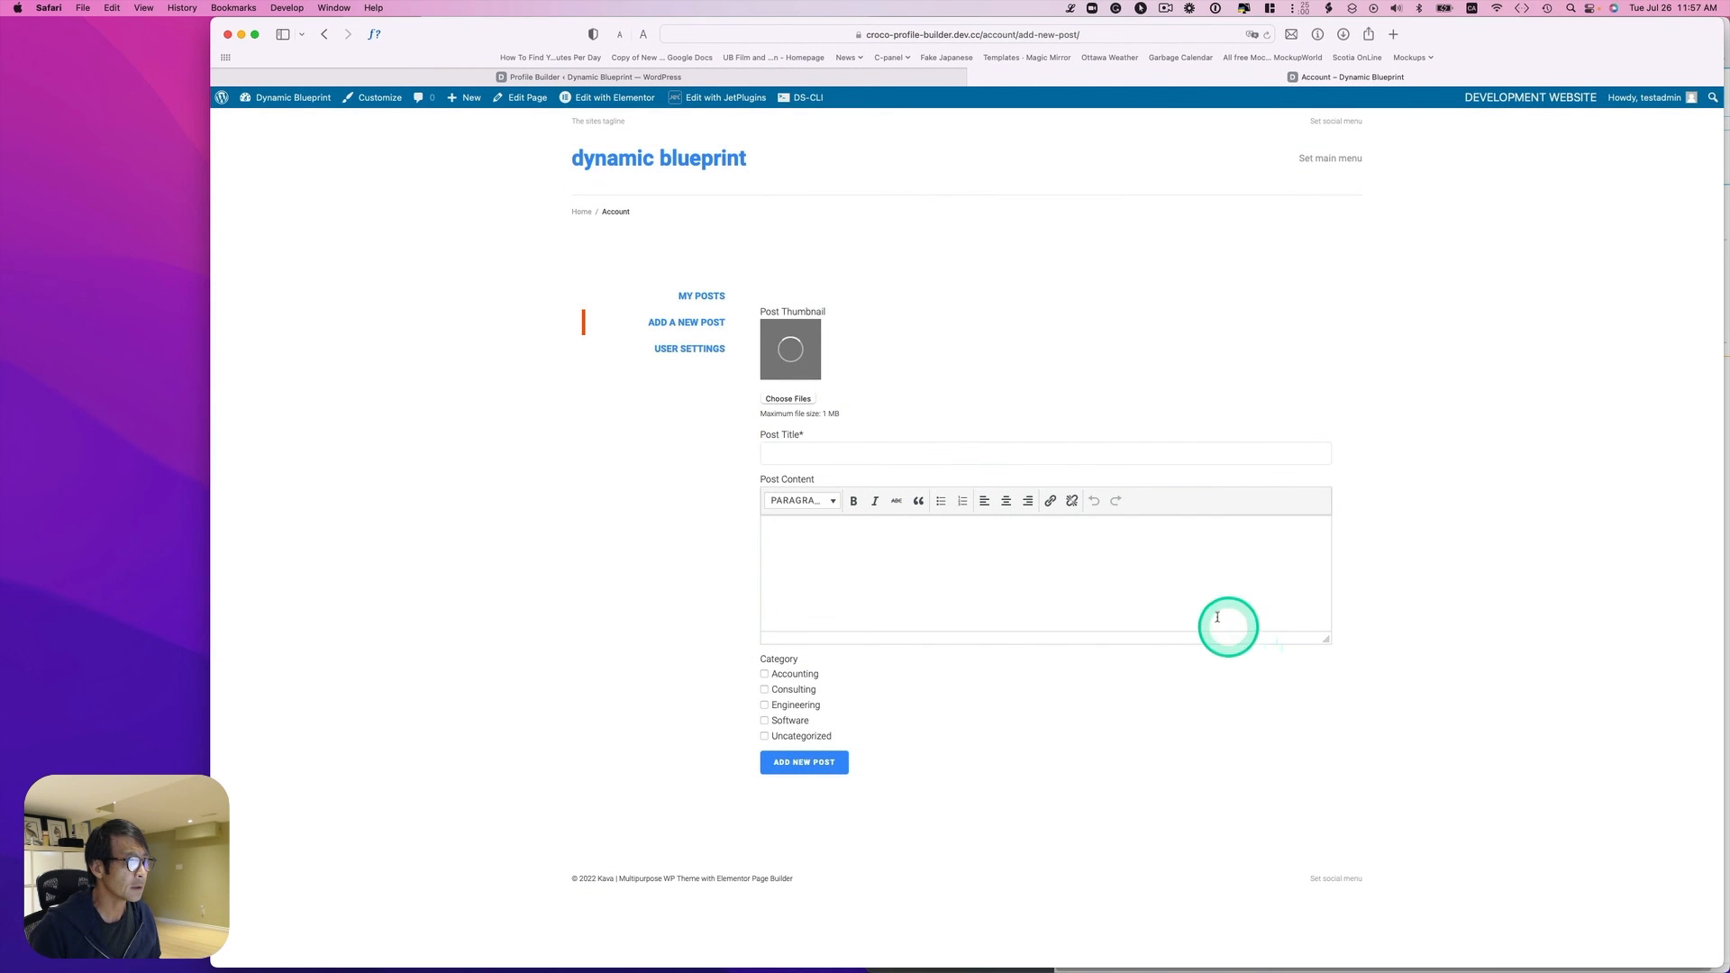
Step: Title the new post "Another post", paste generated placeholder sentences as content, assign Accounting and Software, submit it, and return to the dashboard
{"action": "left_click", "coordinate": [965, 453]}
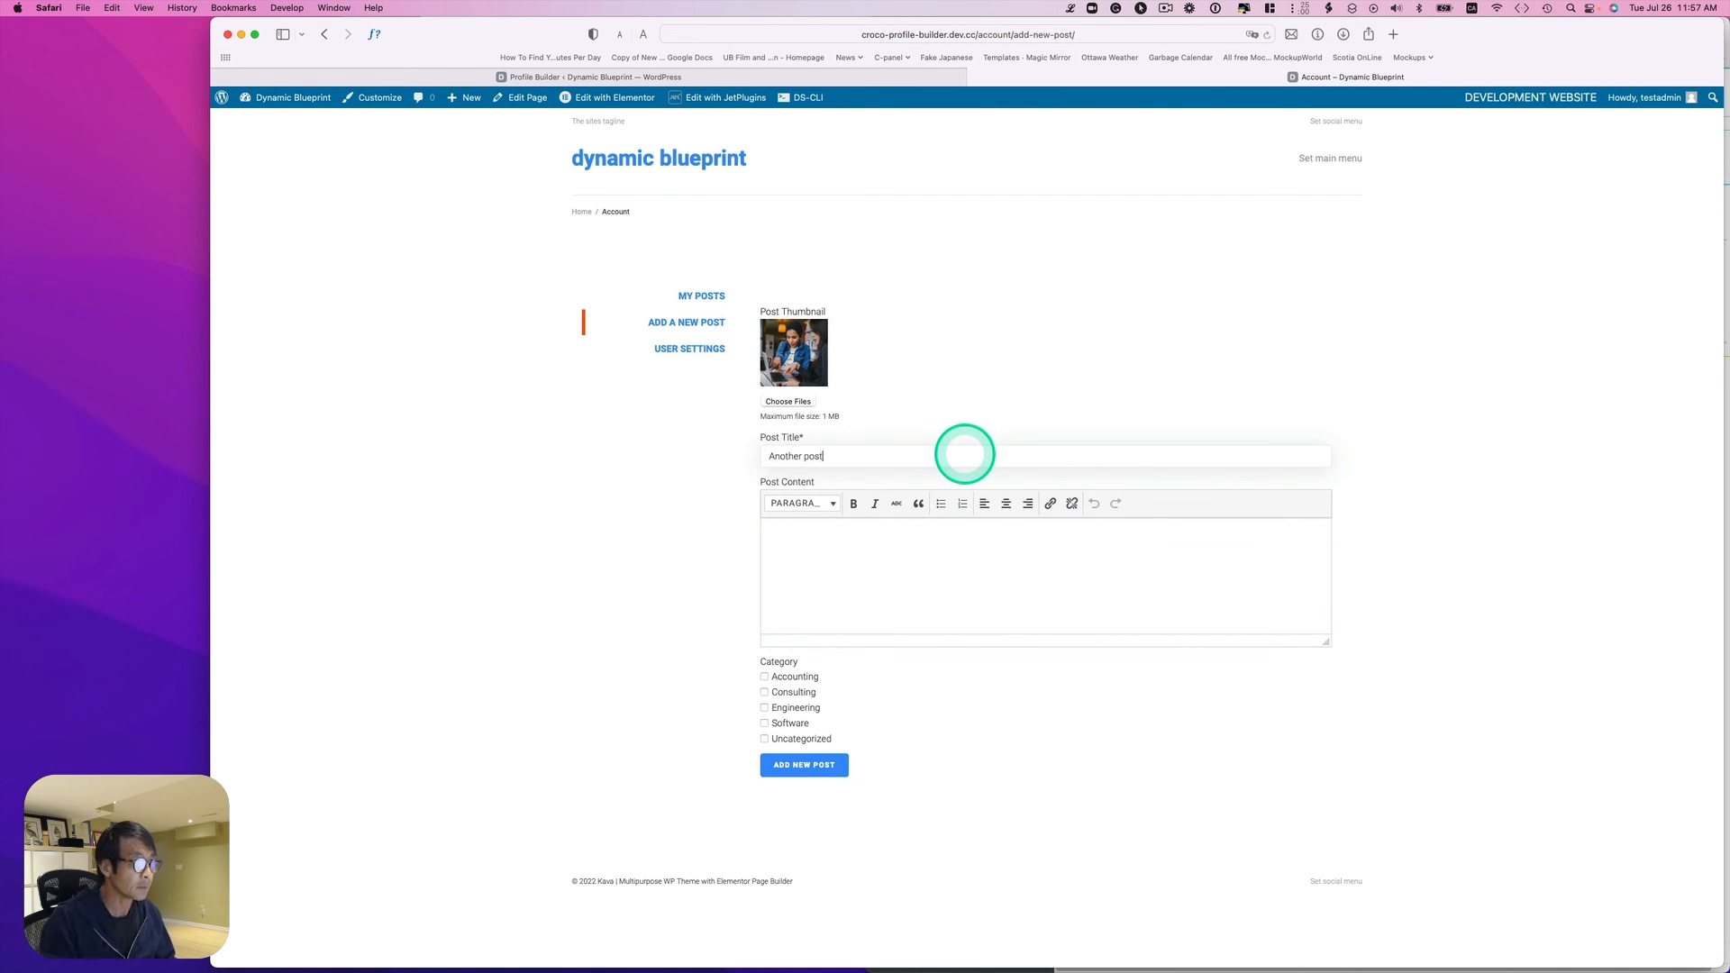
{"action": "left_click", "coordinate": [1070, 13]}
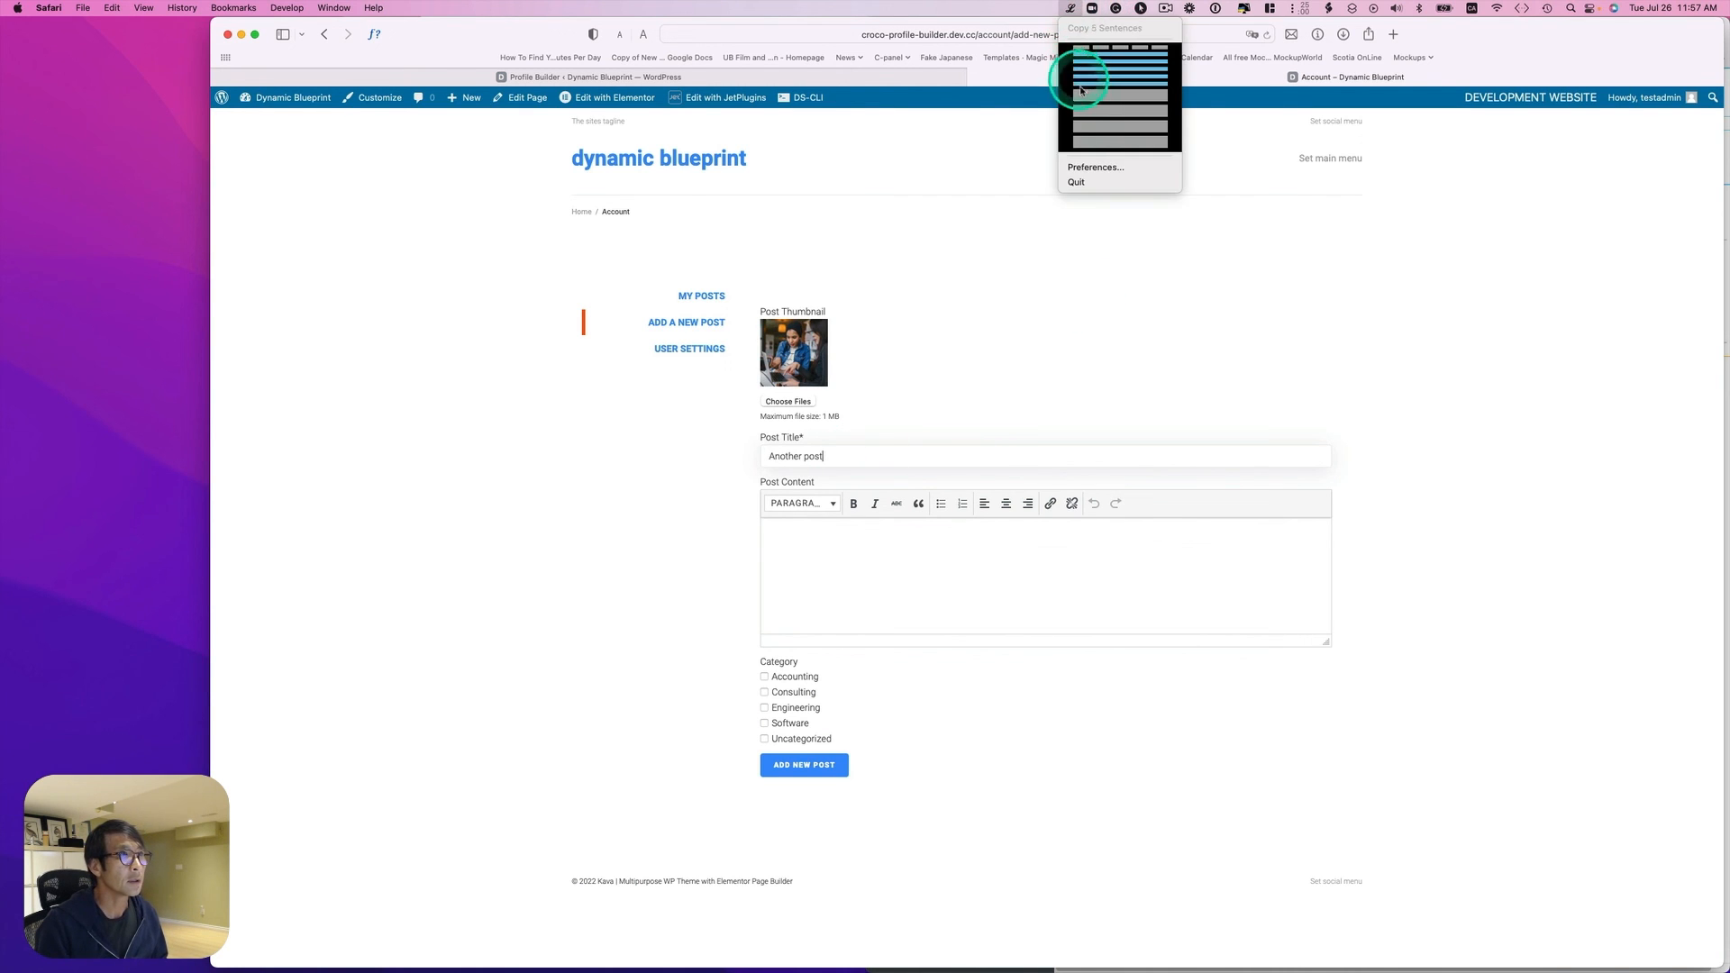
{"action": "left_click", "coordinate": [857, 598]}
{"action": "left_click", "coordinate": [856, 564]}
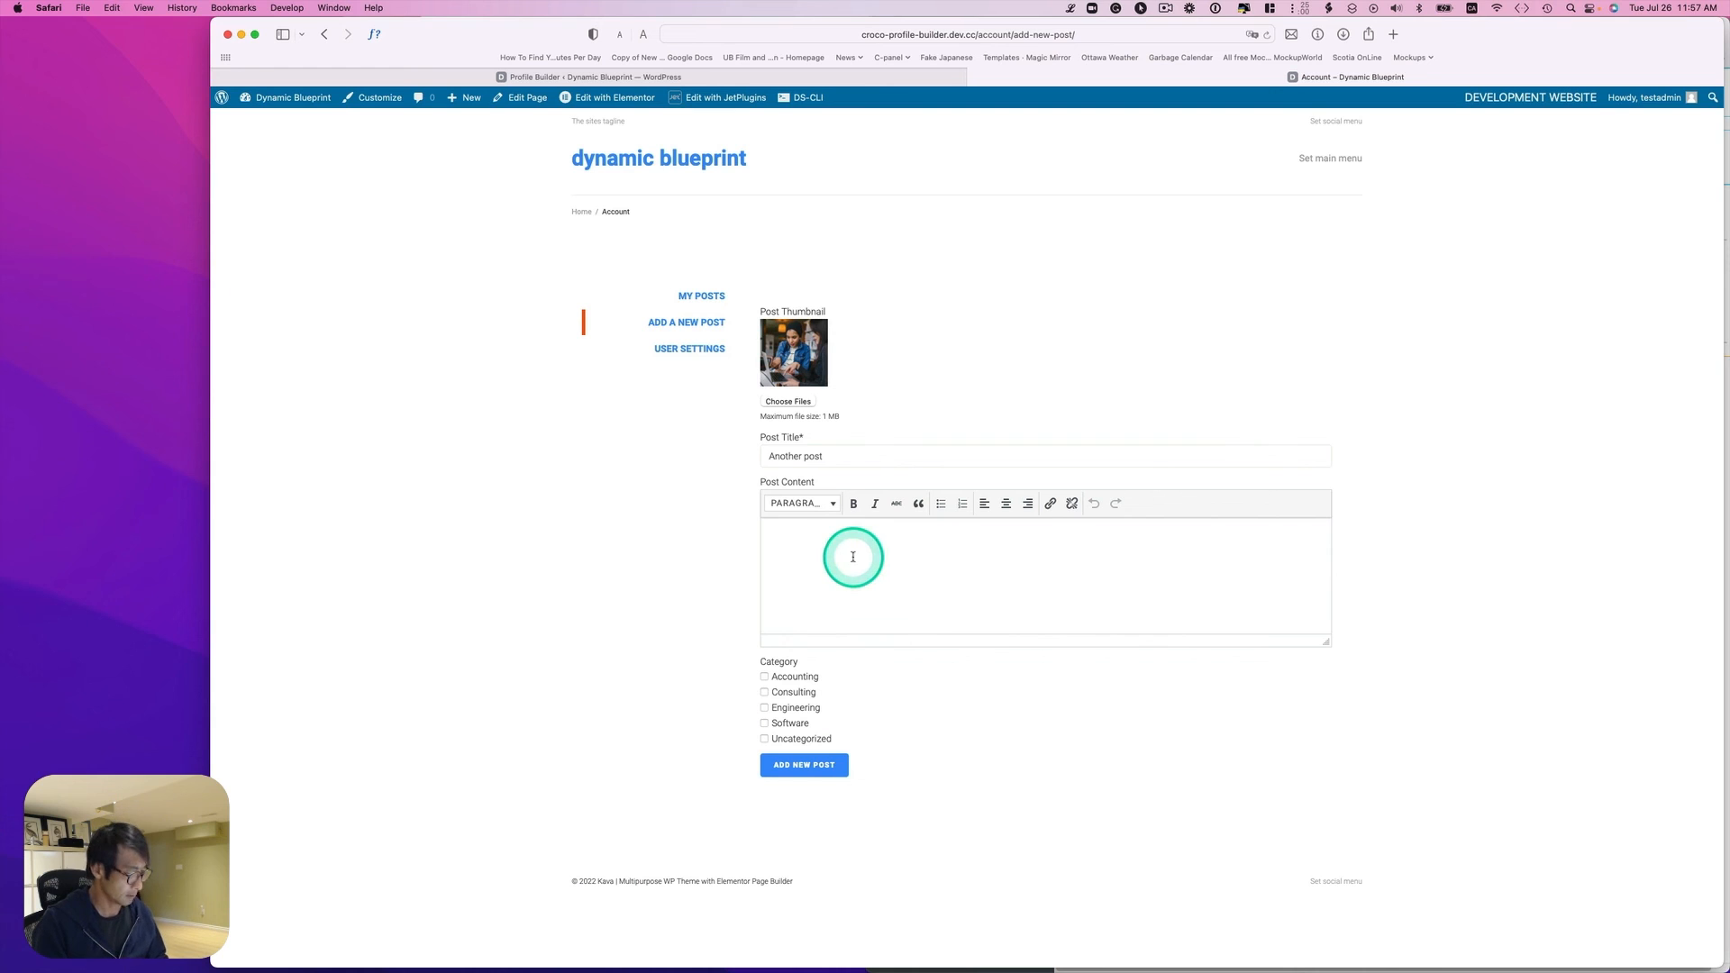
{"action": "key", "text": "super+v"}
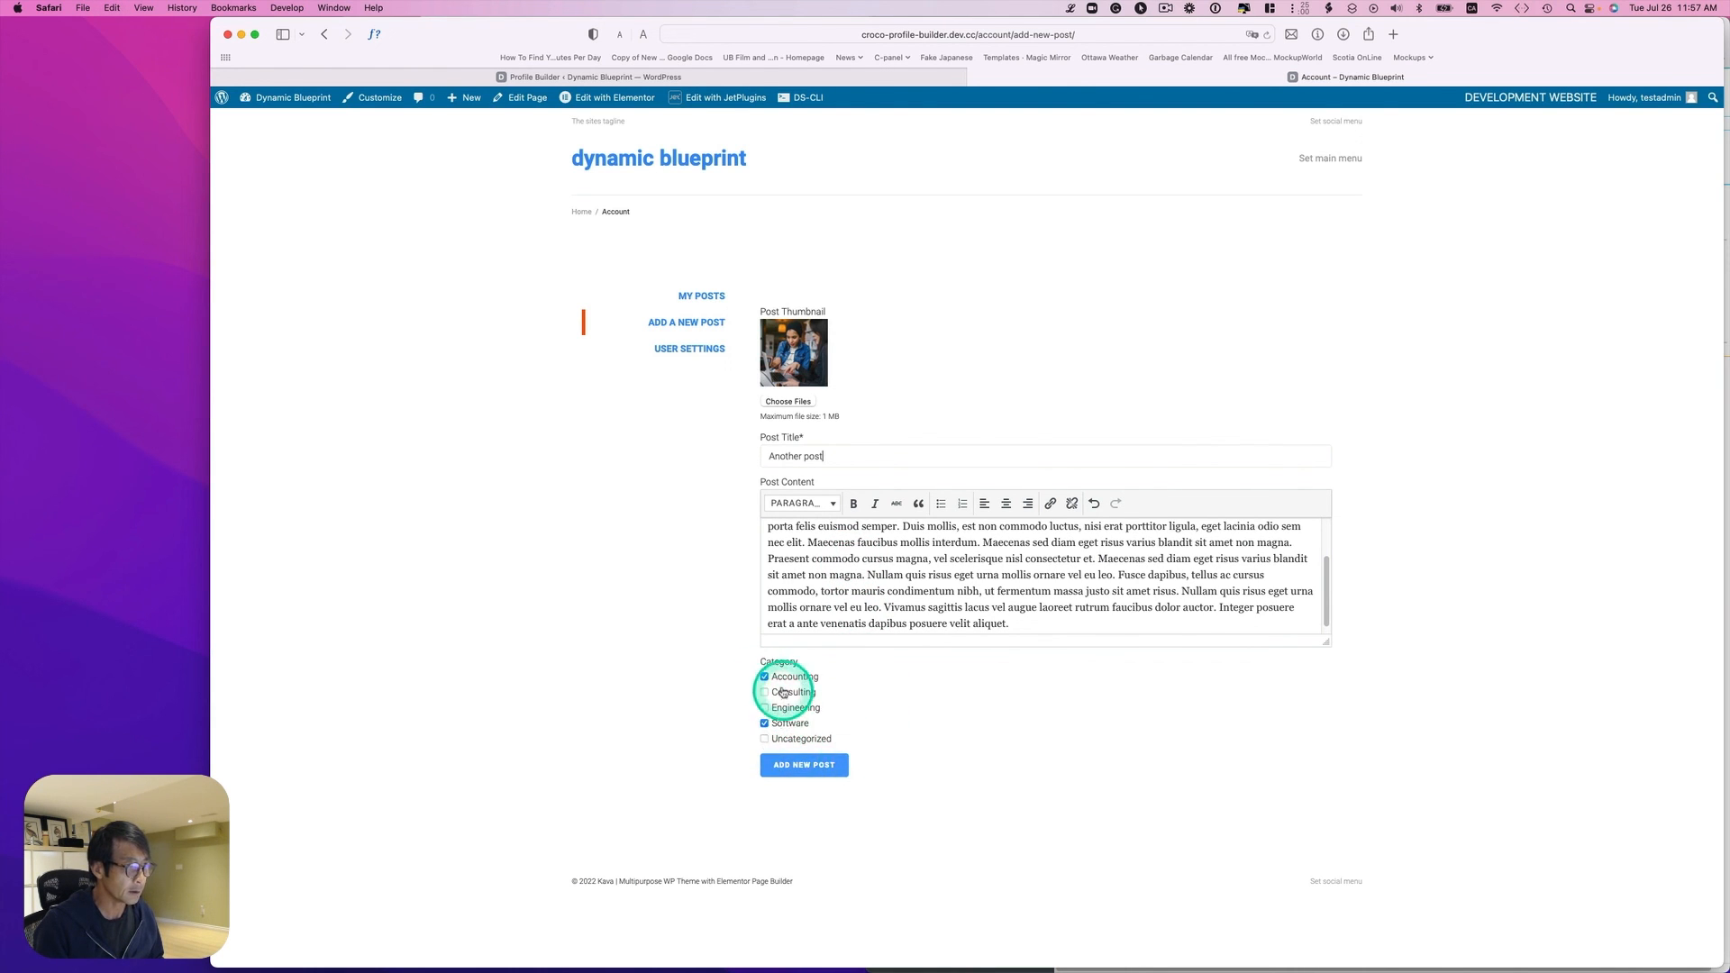
{"action": "left_click", "coordinate": [805, 769]}
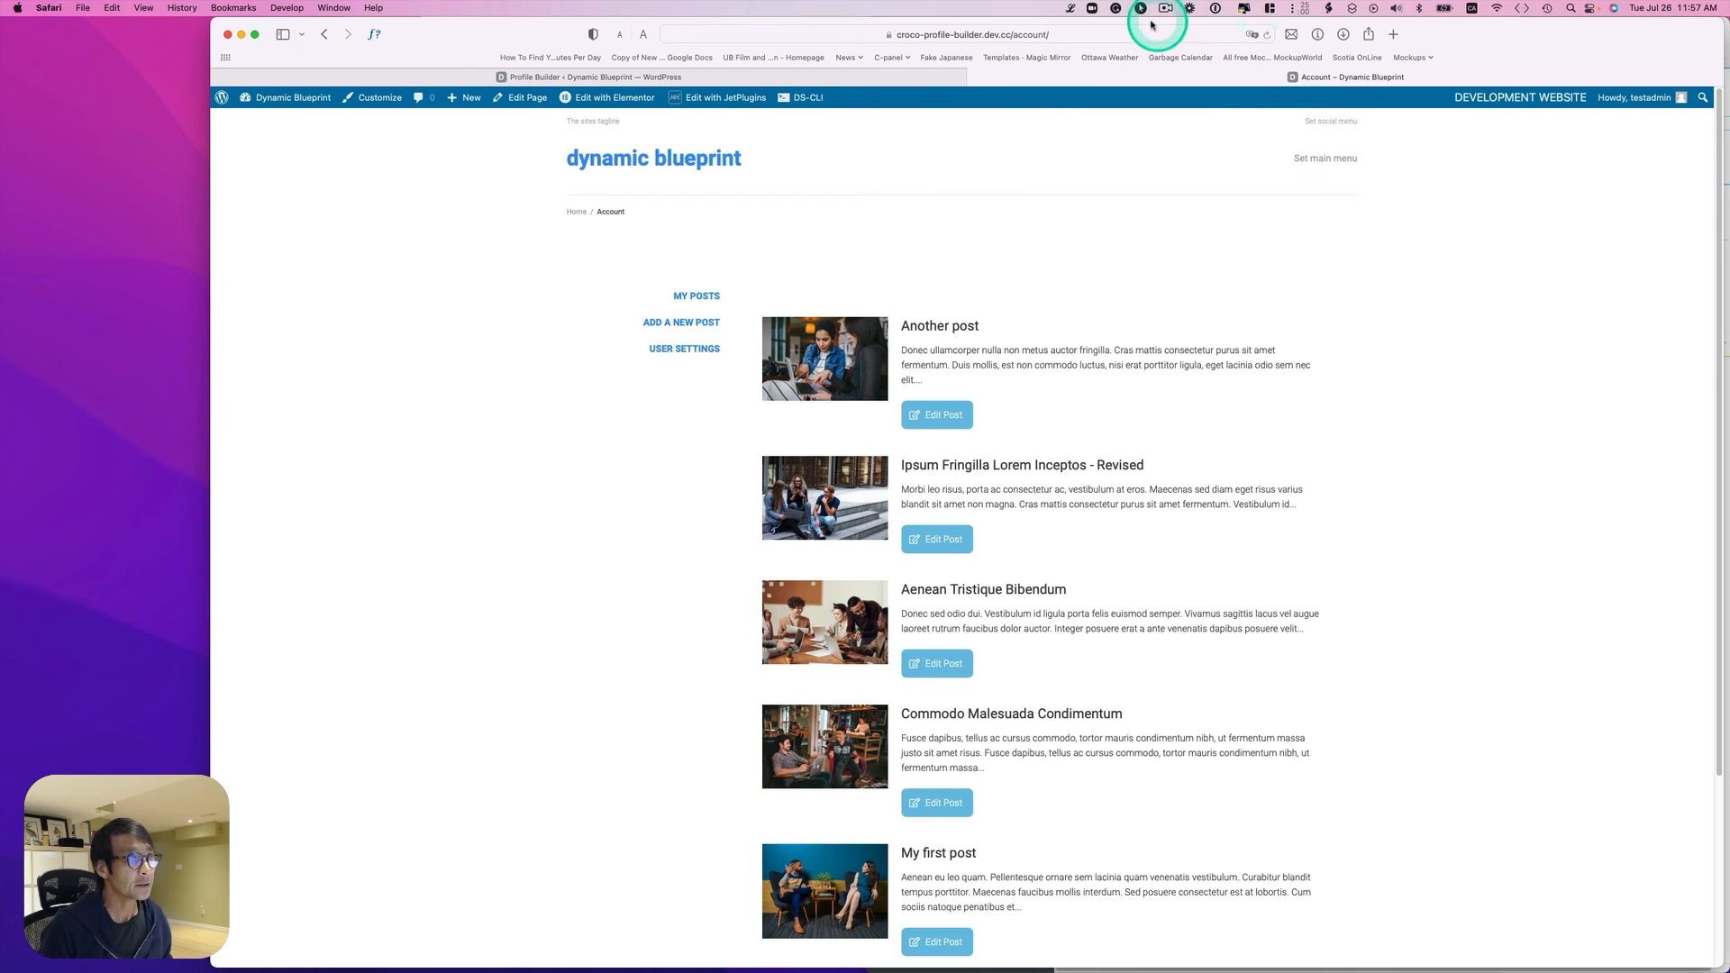
{"action": "key", "text": "ctrl+Tab"}
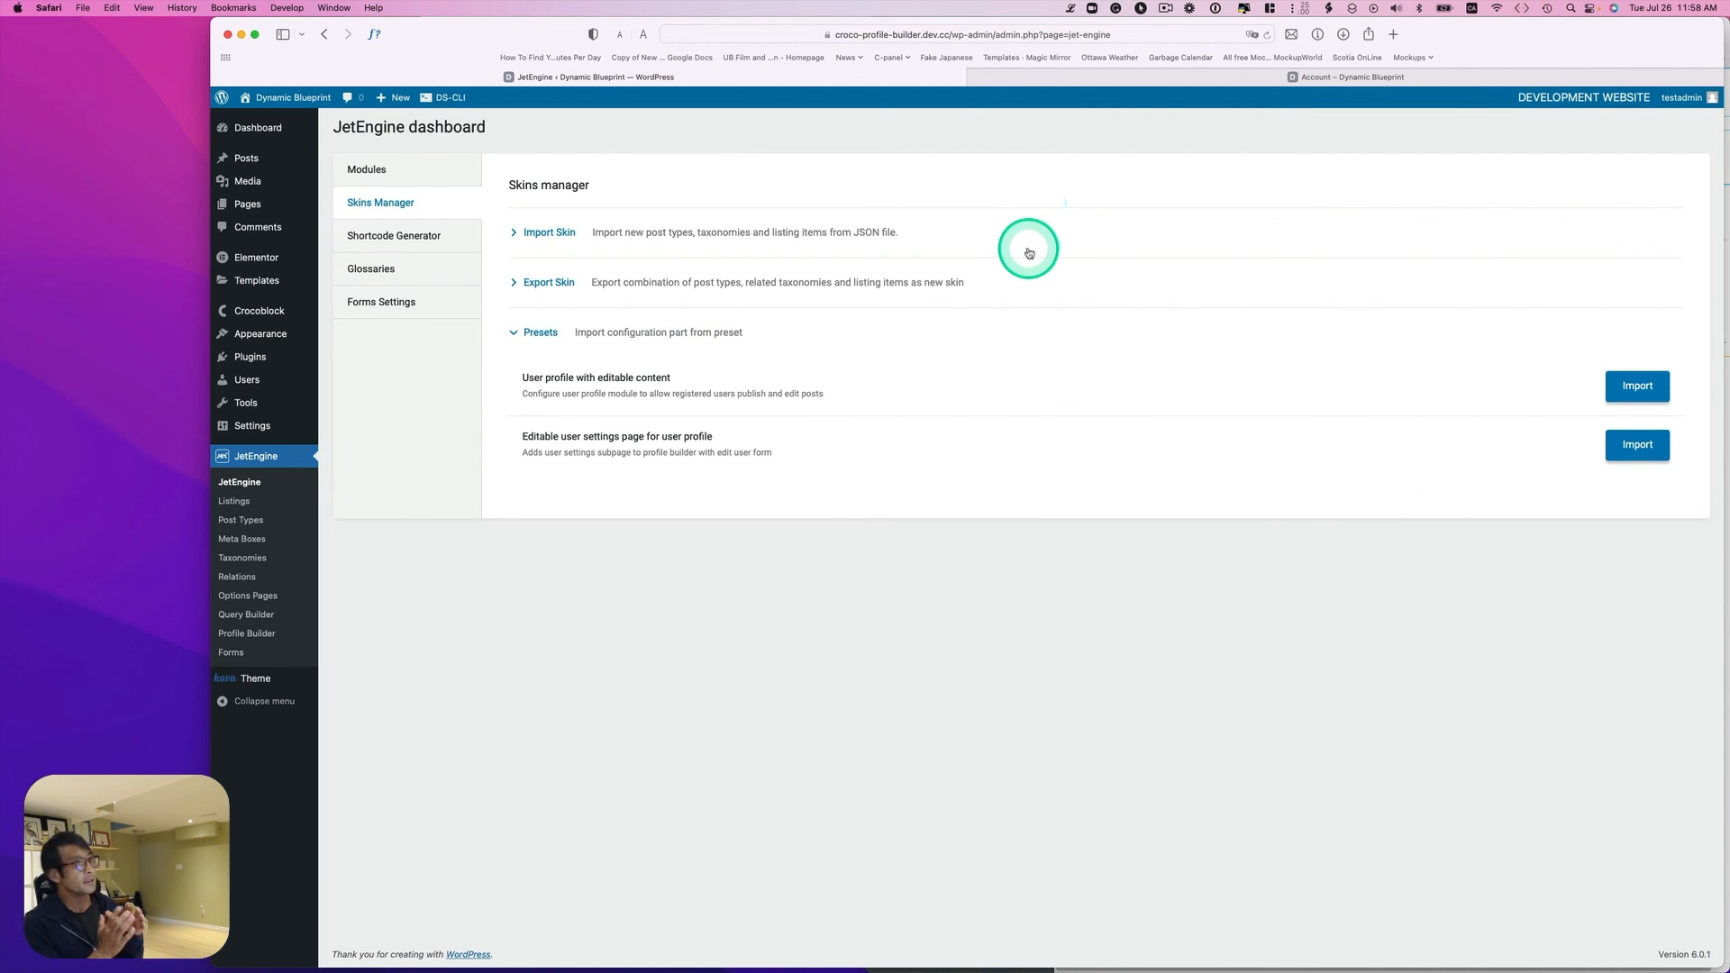